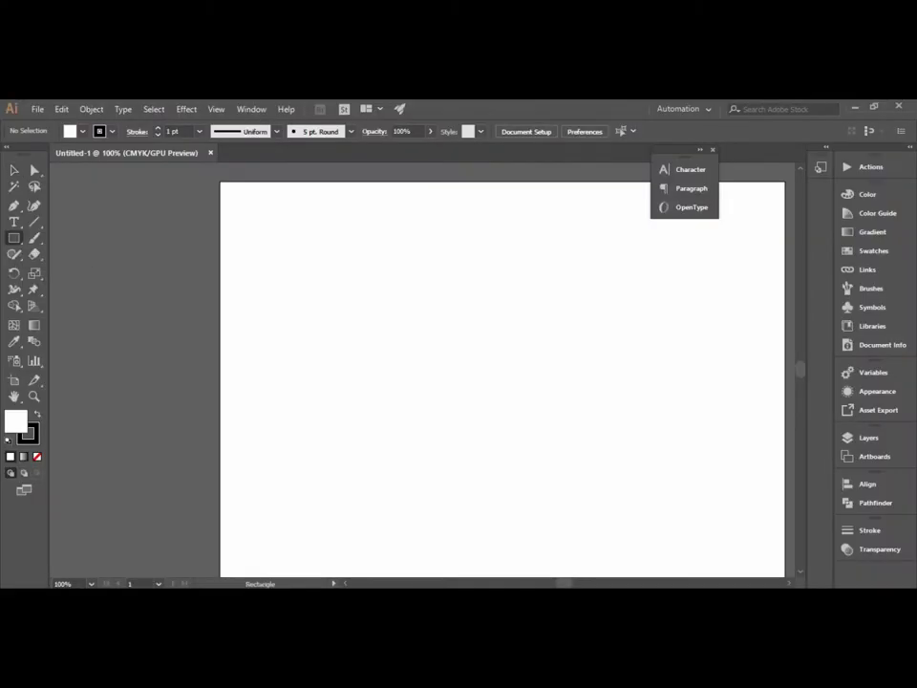
Step: Draw a 3.14 in circle and move it slightly below-right of the artboard centre
click(14, 238)
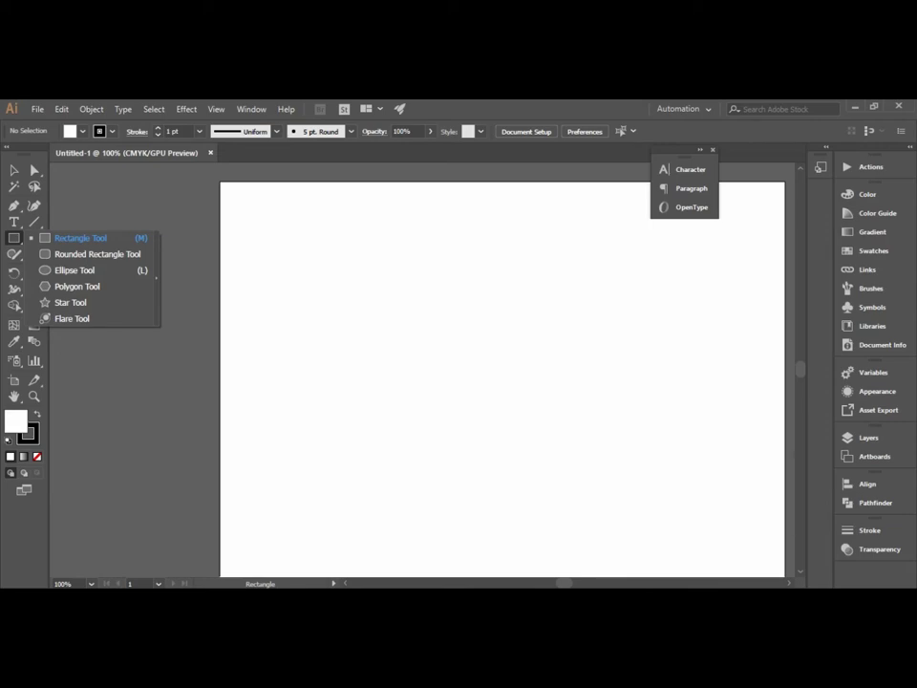
key(l)
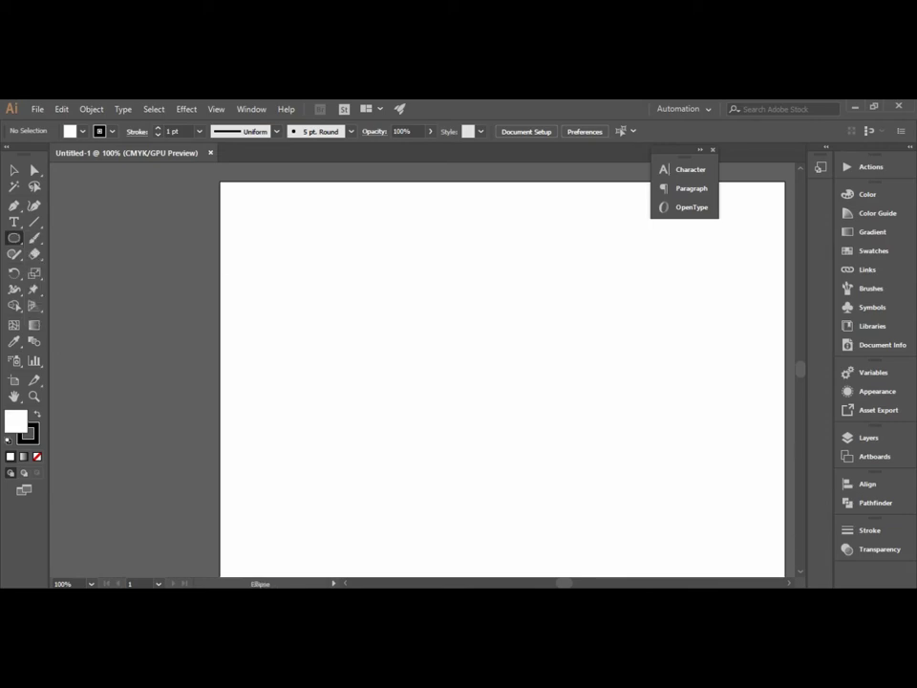
mouse_move(334, 292)
mouse_down()
mouse_move(487, 431)
mouse_move(487, 445)
mouse_up()
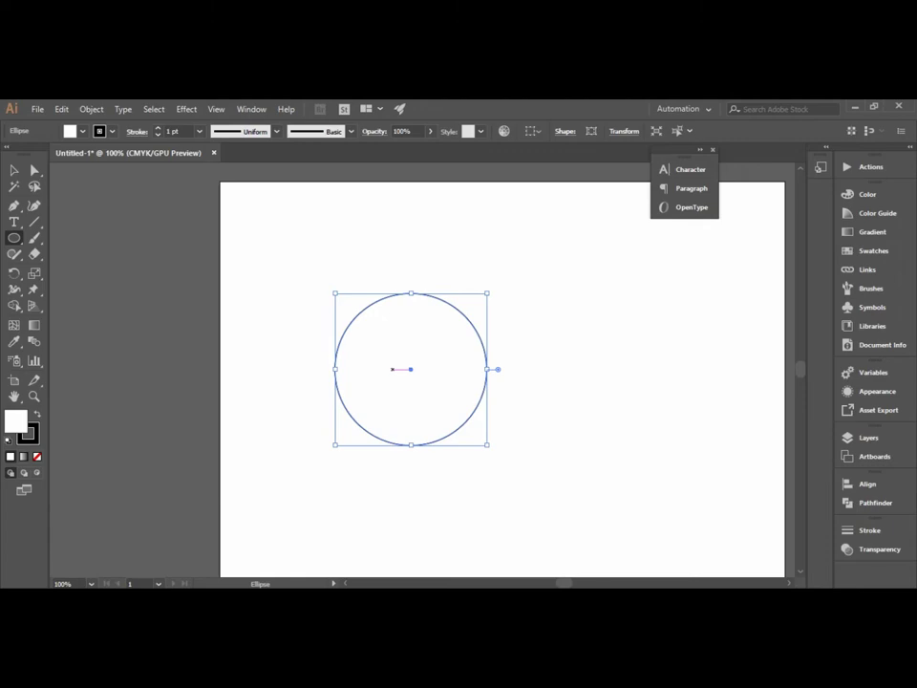
click(363, 298)
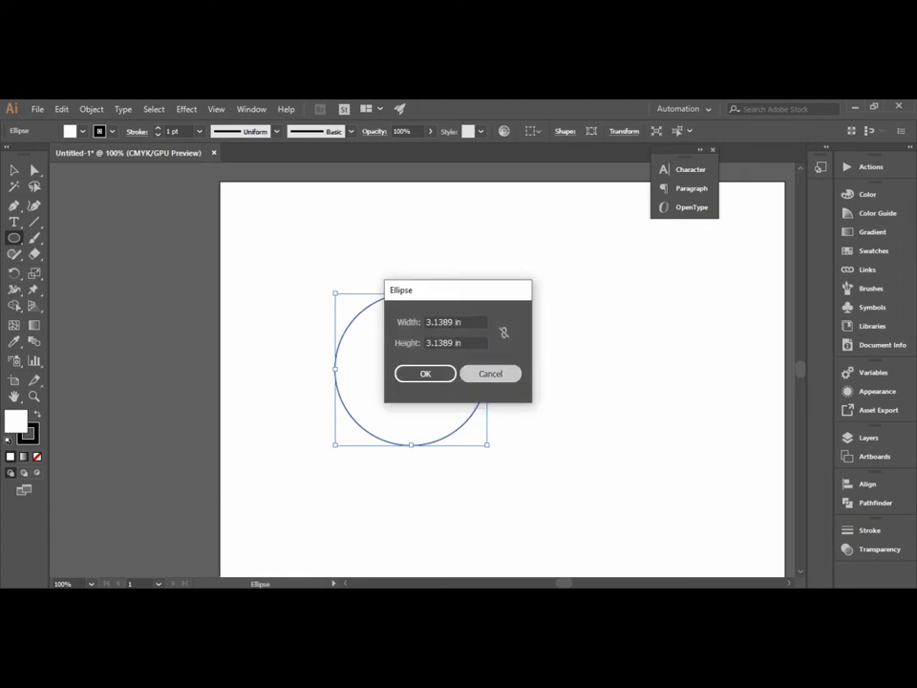
key(Return)
key(v)
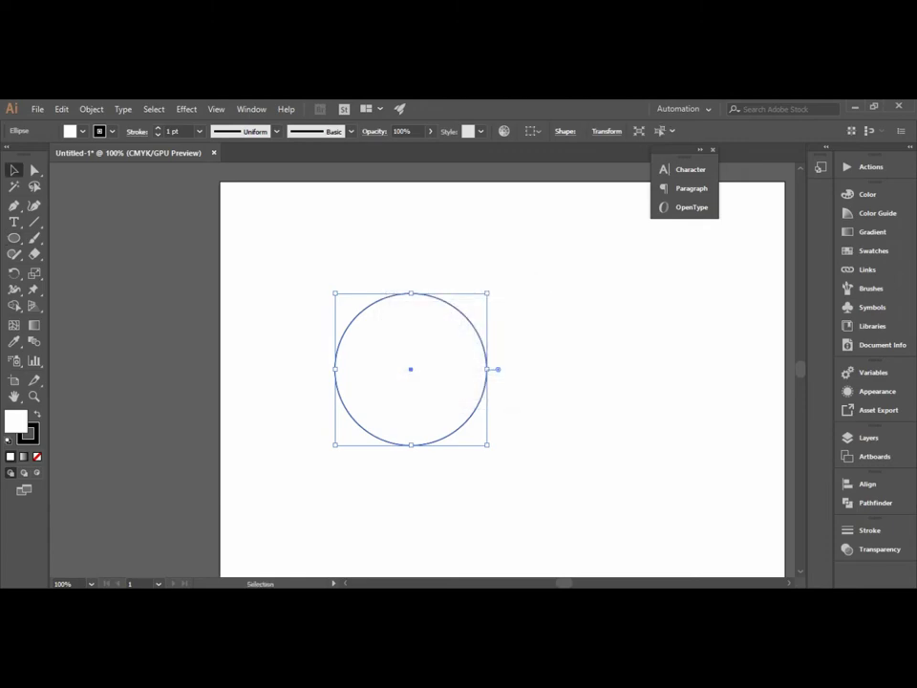
mouse_move(487, 369)
mouse_down()
mouse_move(590, 398)
mouse_move(513, 415)
mouse_up()
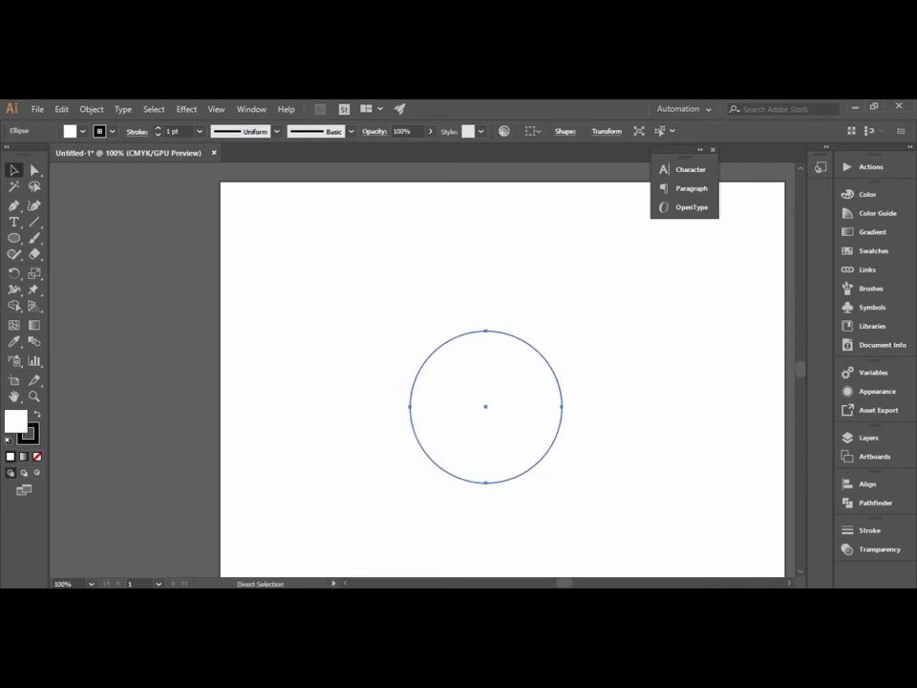
Step: Copy the circle into a smaller ear at upper left, then copy that ear to the upper right
drag(486, 407, 415, 331)
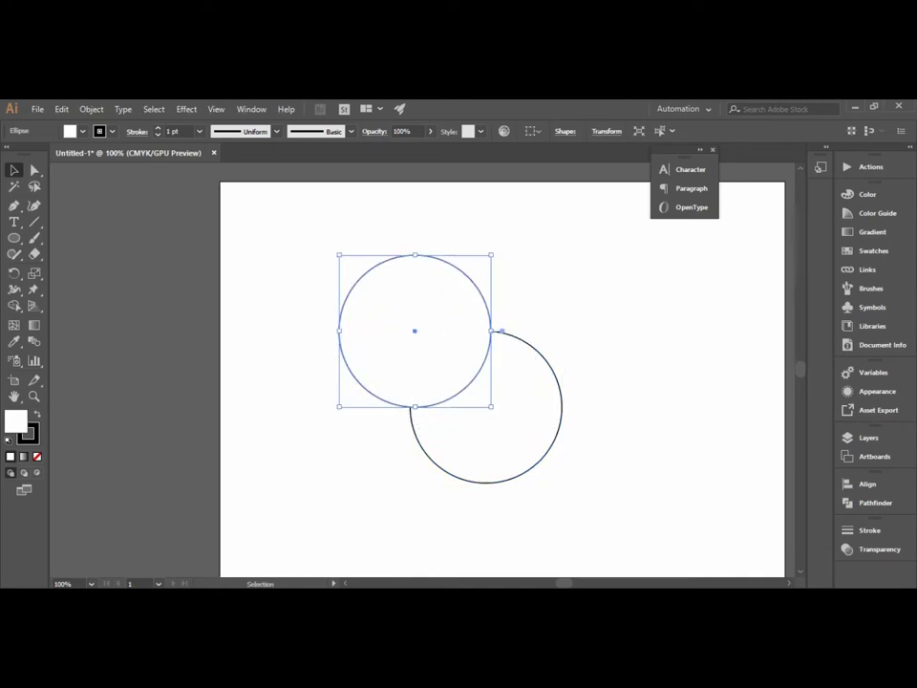
drag(491, 255, 426, 320)
mouse_move(382, 363)
mouse_down()
mouse_move(415, 325)
mouse_move(538, 316)
mouse_up()
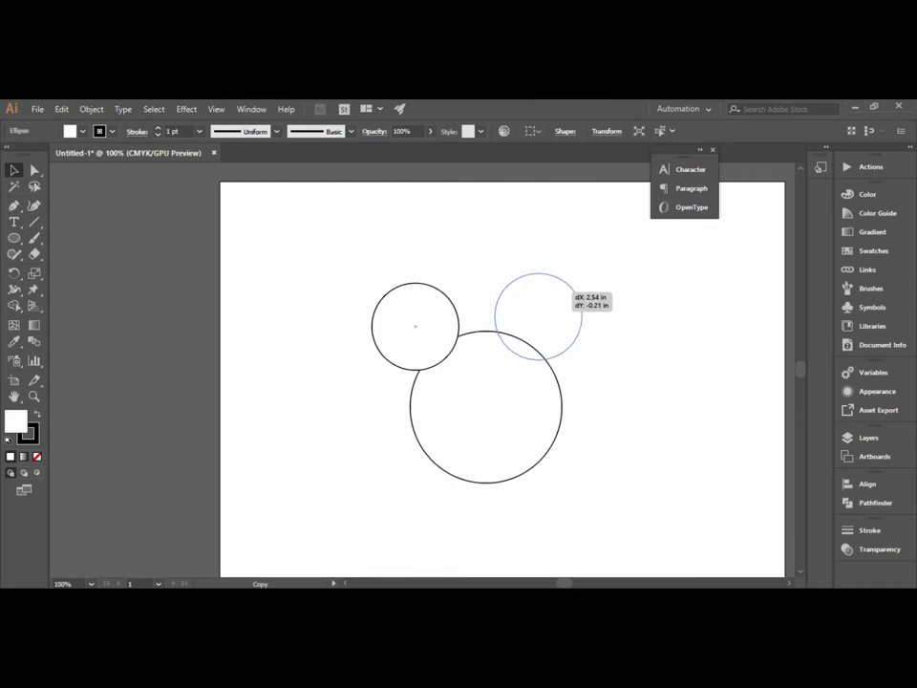
drag(540, 315, 540, 315)
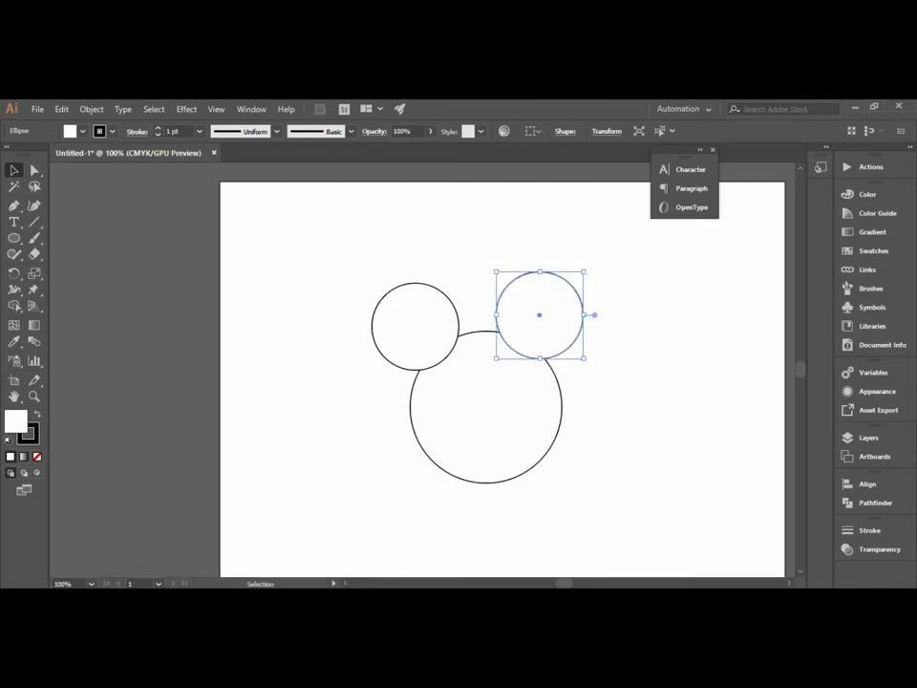
key(ctrl+shift+a)
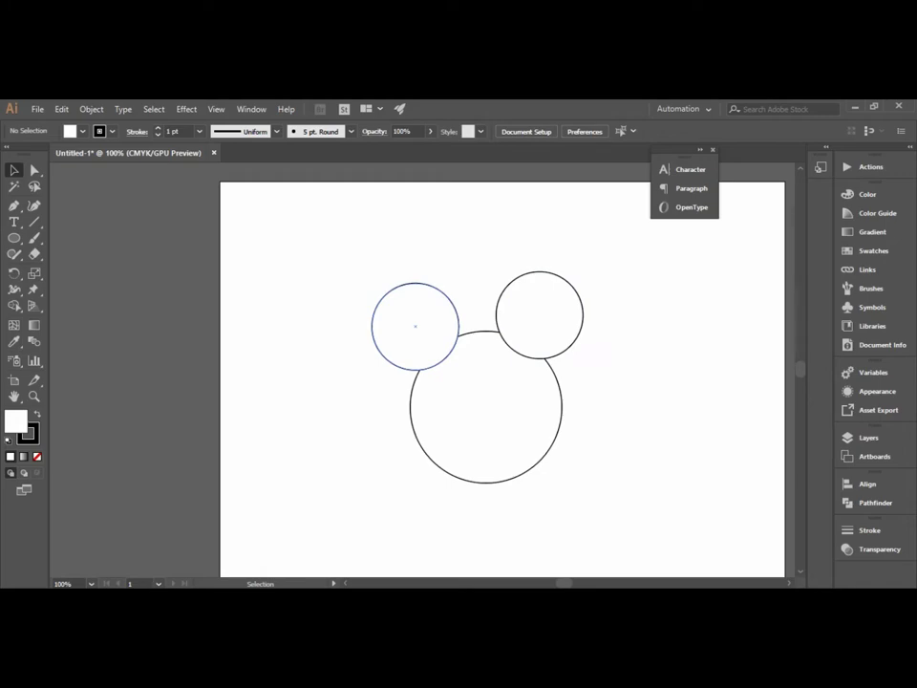
key(shift+m)
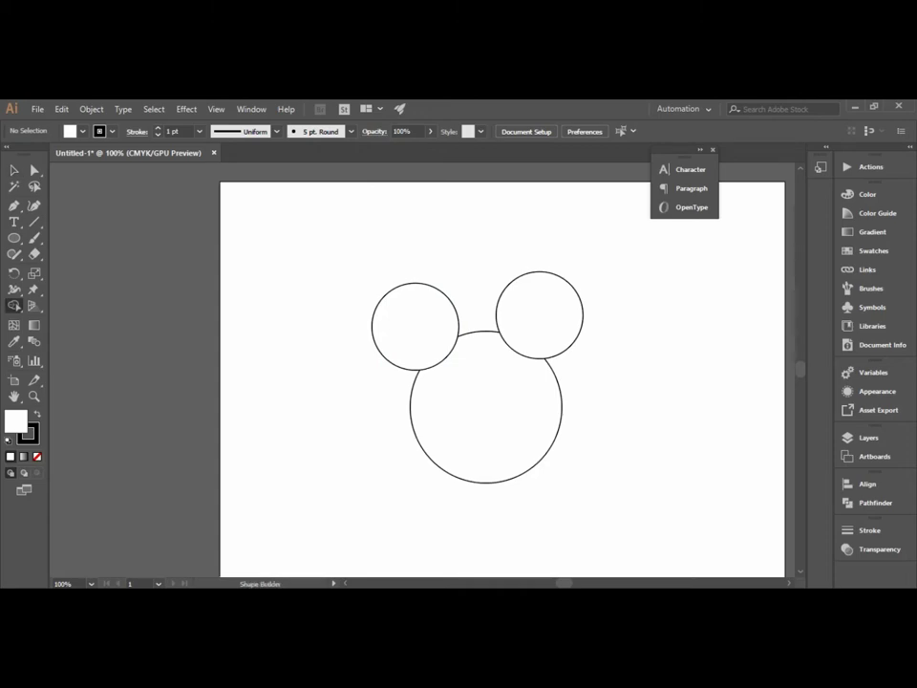
Step: Unite the head and both ear circles into one outline with Shape Builder
key(v)
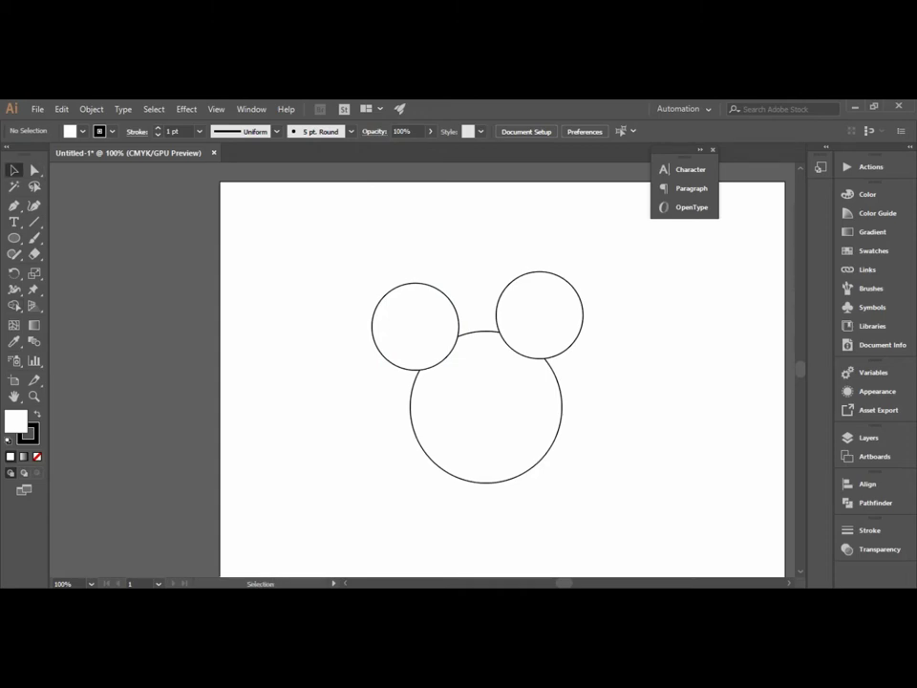
drag(317, 249, 593, 468)
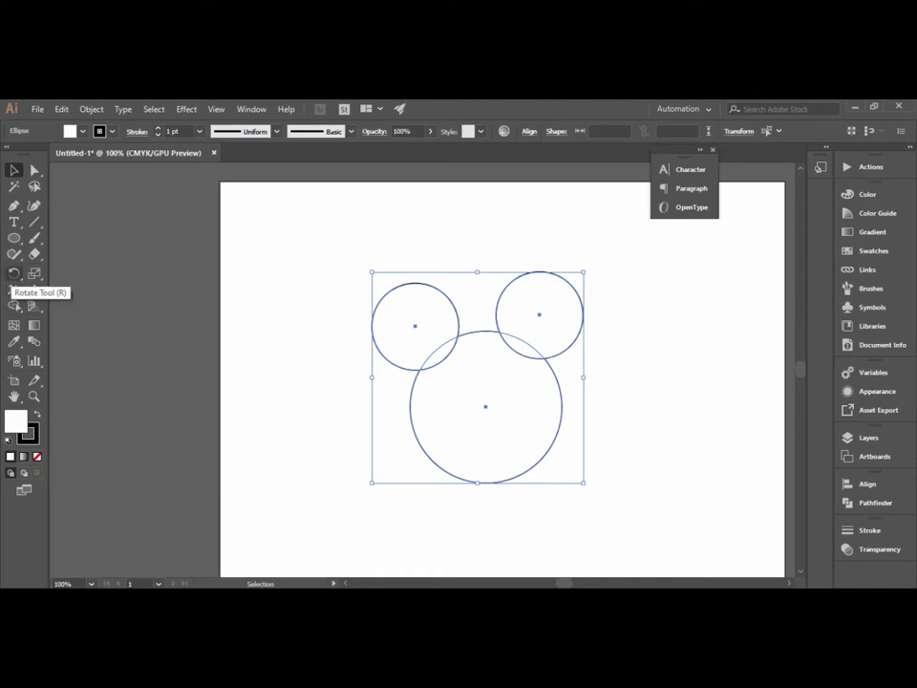
click(14, 306)
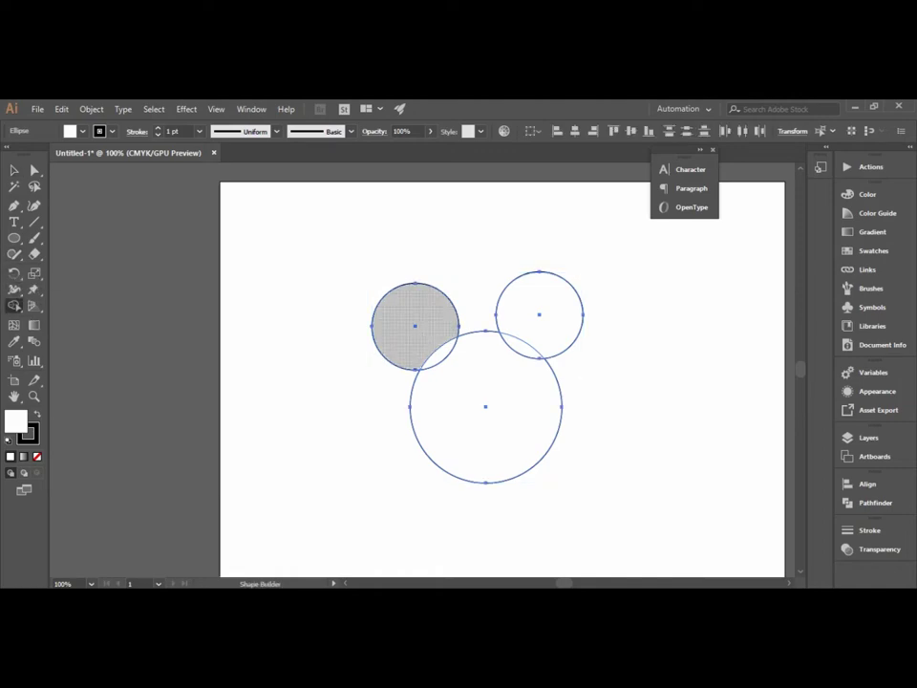
drag(411, 321, 565, 232)
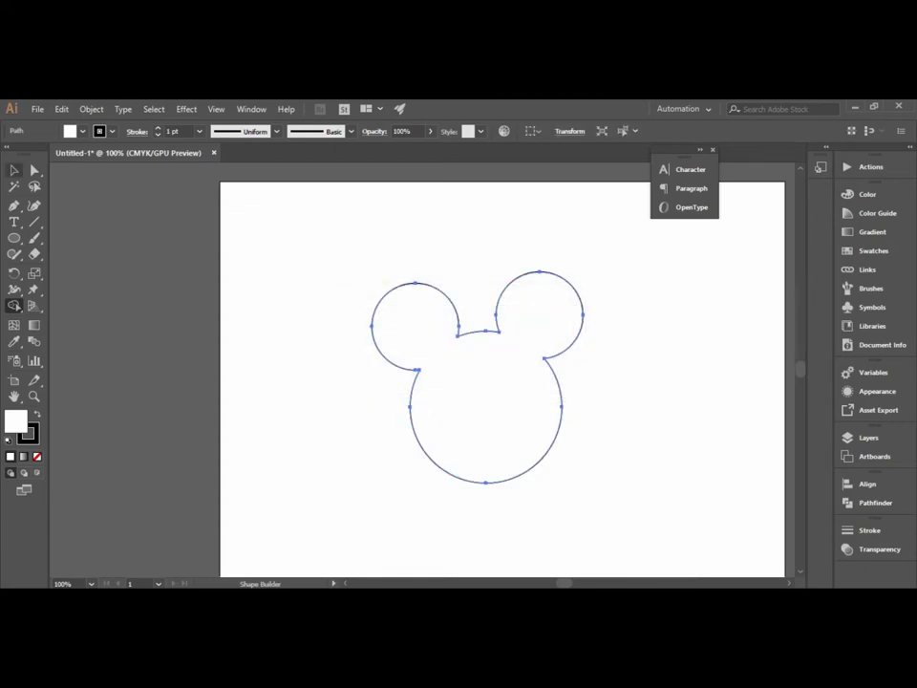
key(v)
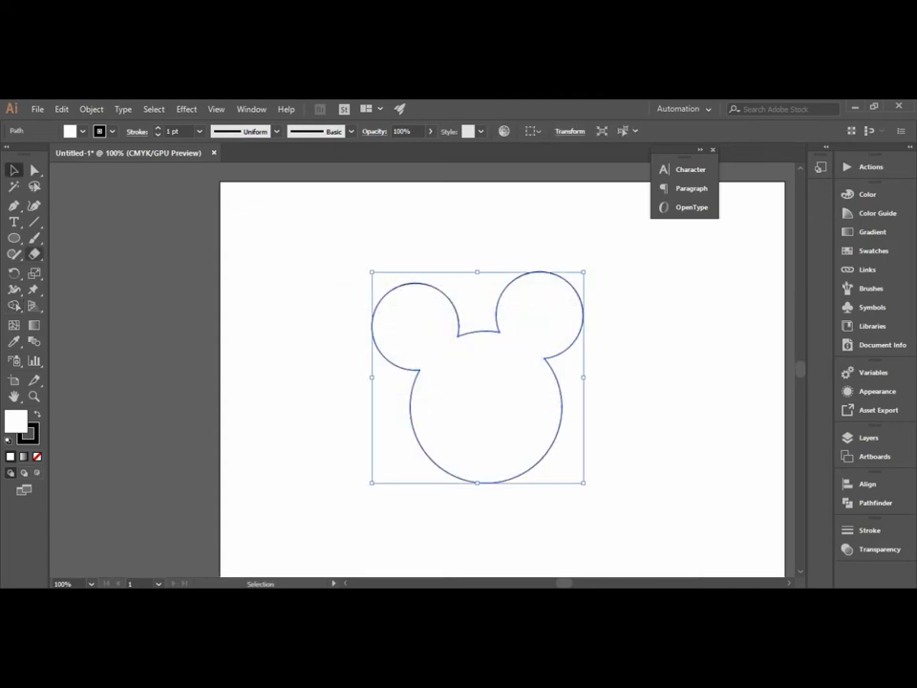
click(14, 237)
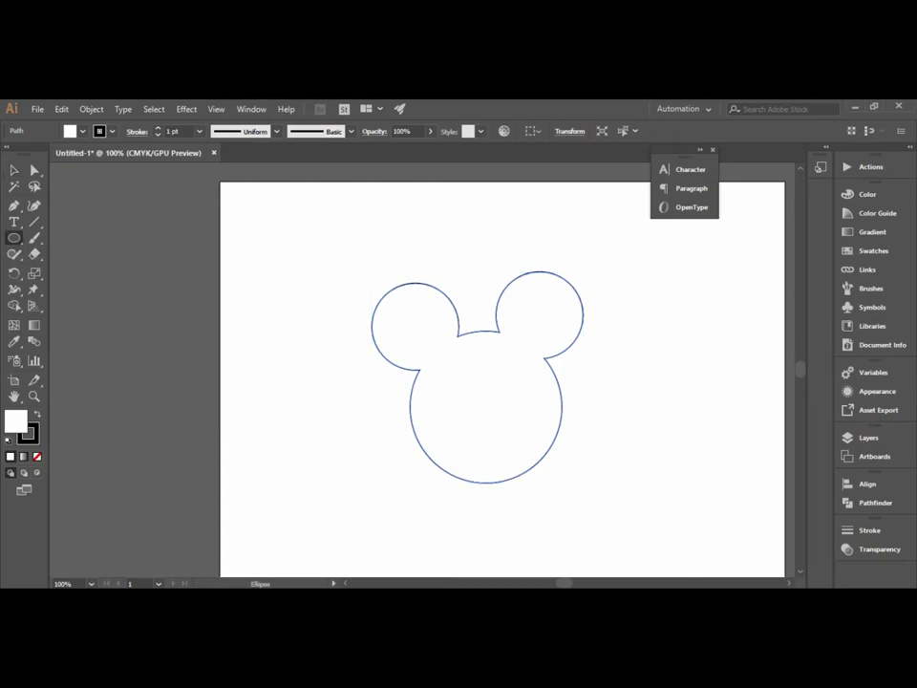
Step: Draw a tall 1.42 × 2.18 in ellipse and raise it into the face
drag(439, 354, 490, 468)
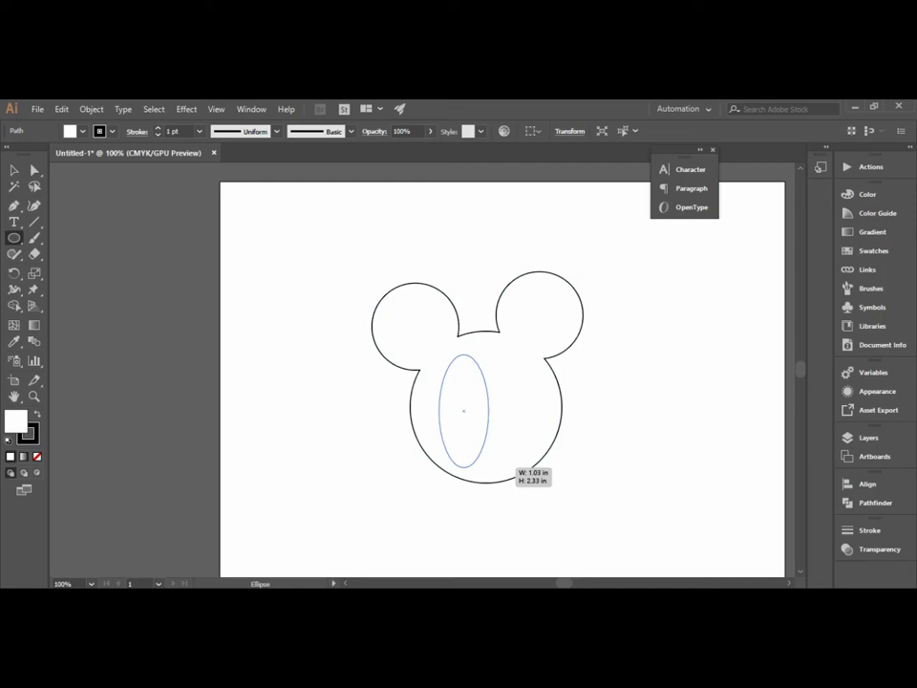
drag(489, 468, 495, 459)
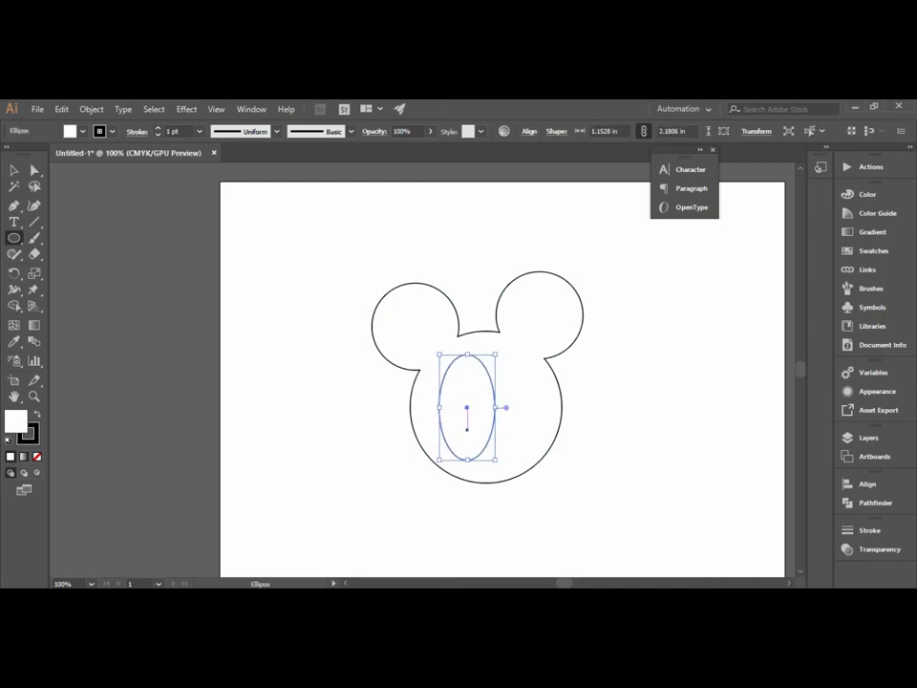
key(v)
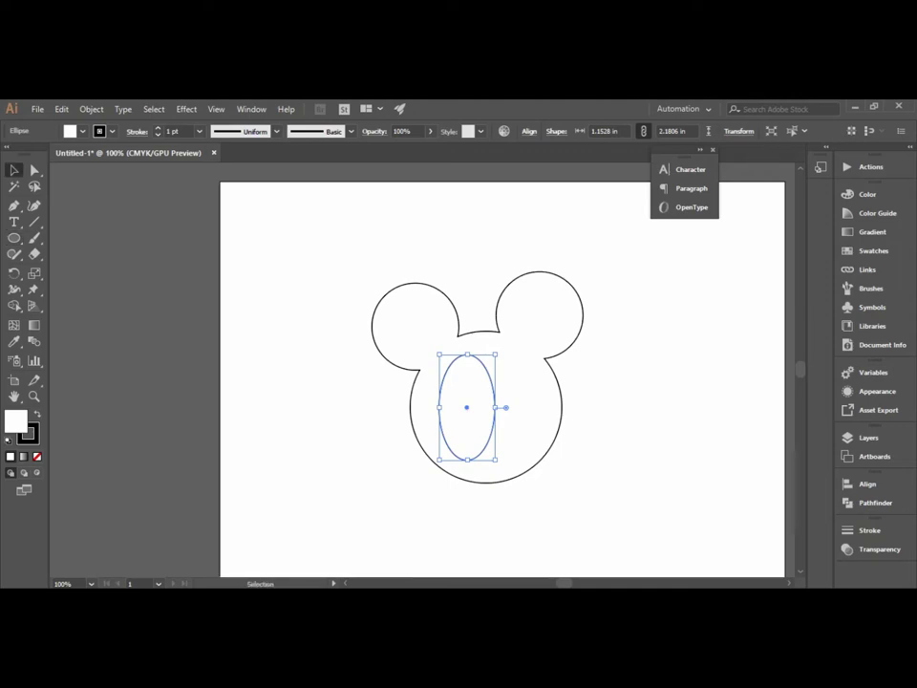
mouse_move(467, 407)
mouse_down()
mouse_move(462, 393)
mouse_move(512, 394)
mouse_up()
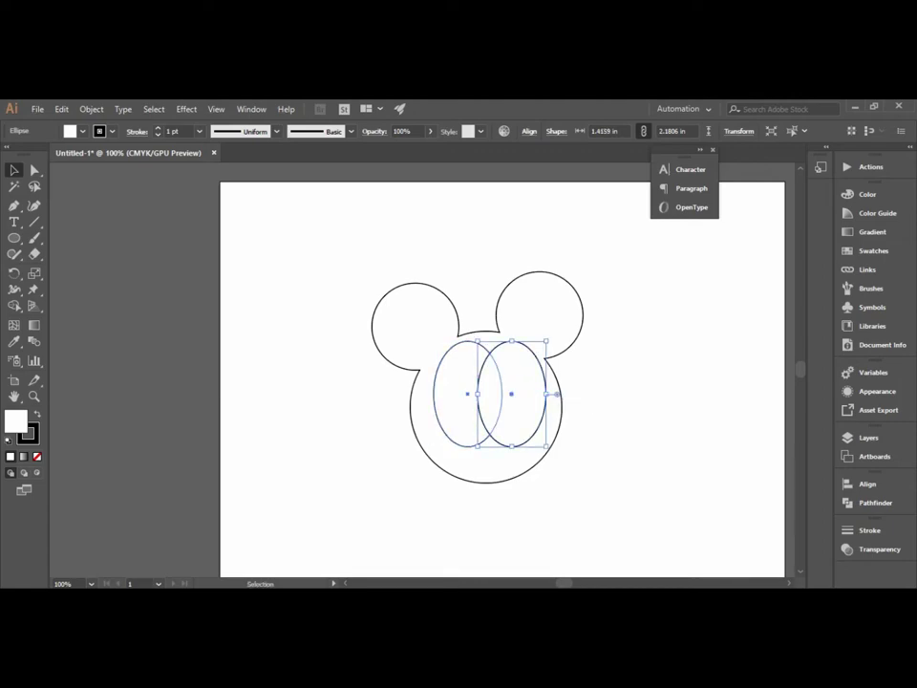
Step: Nudge the left and right eye ellipses into position side by side
click(453, 394)
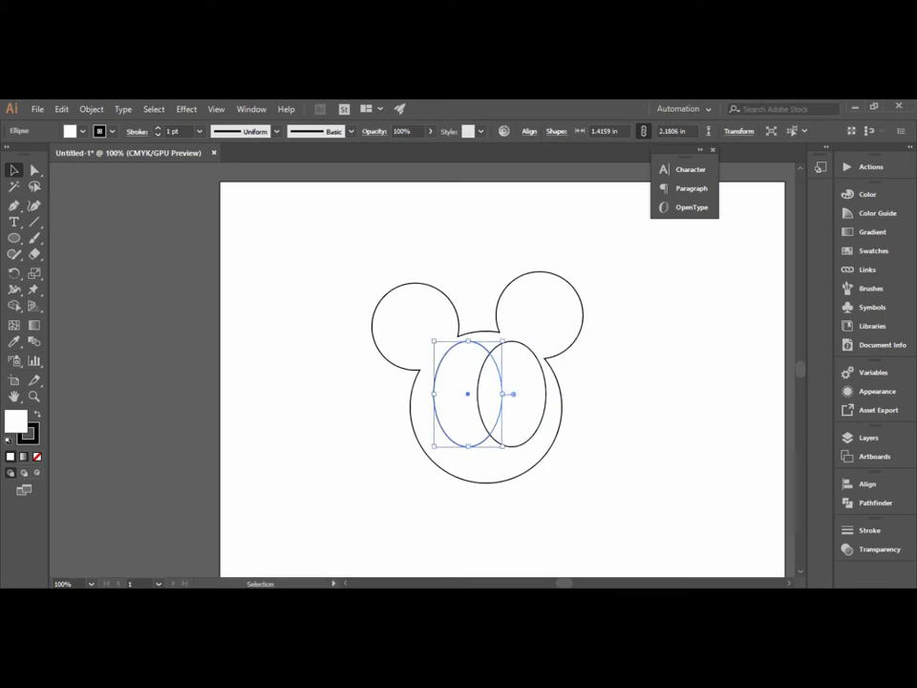
drag(468, 394, 462, 397)
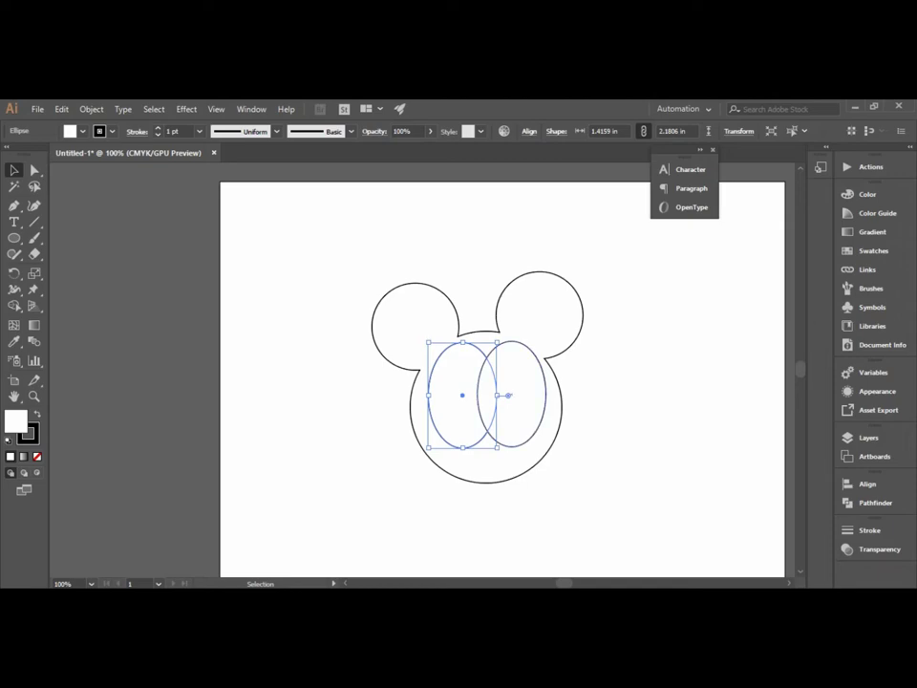
click(507, 394)
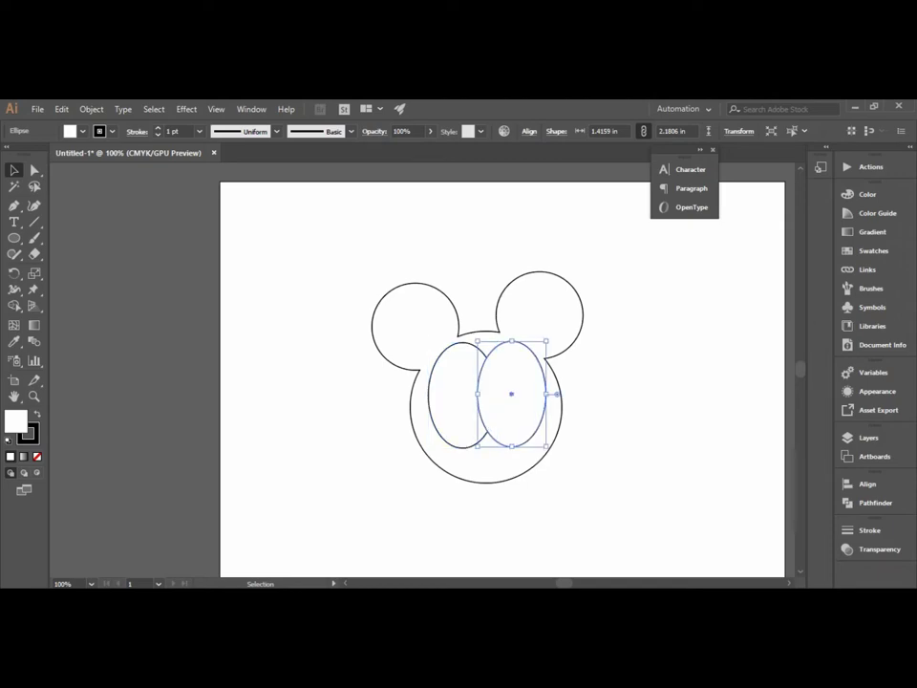
drag(507, 394, 477, 436)
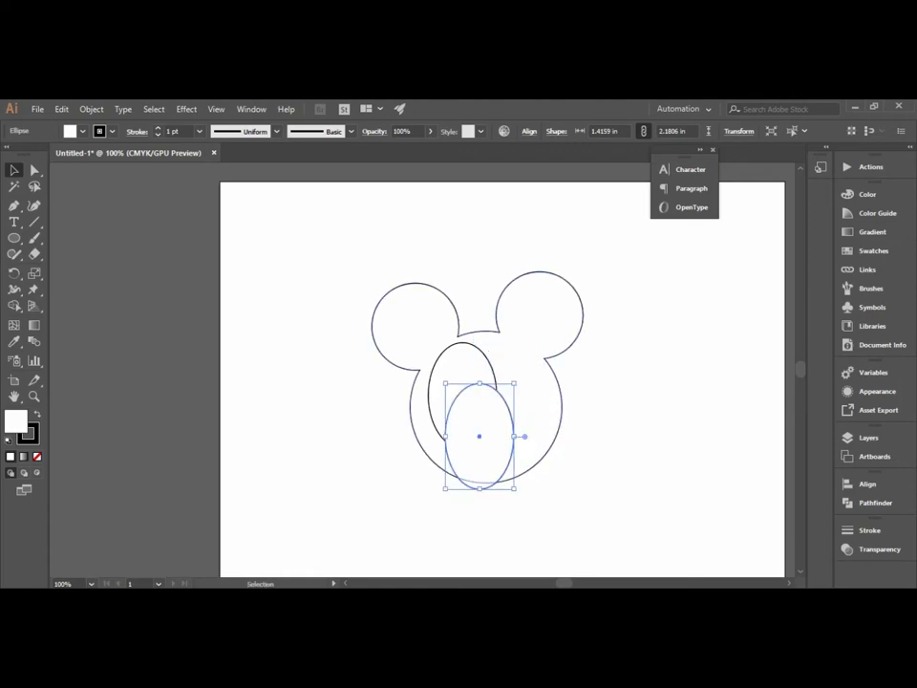
Step: Copy an eye ellipse lower and flatten it into a wide 2.51 × 1.03 in ellipse
drag(514, 383, 583, 440)
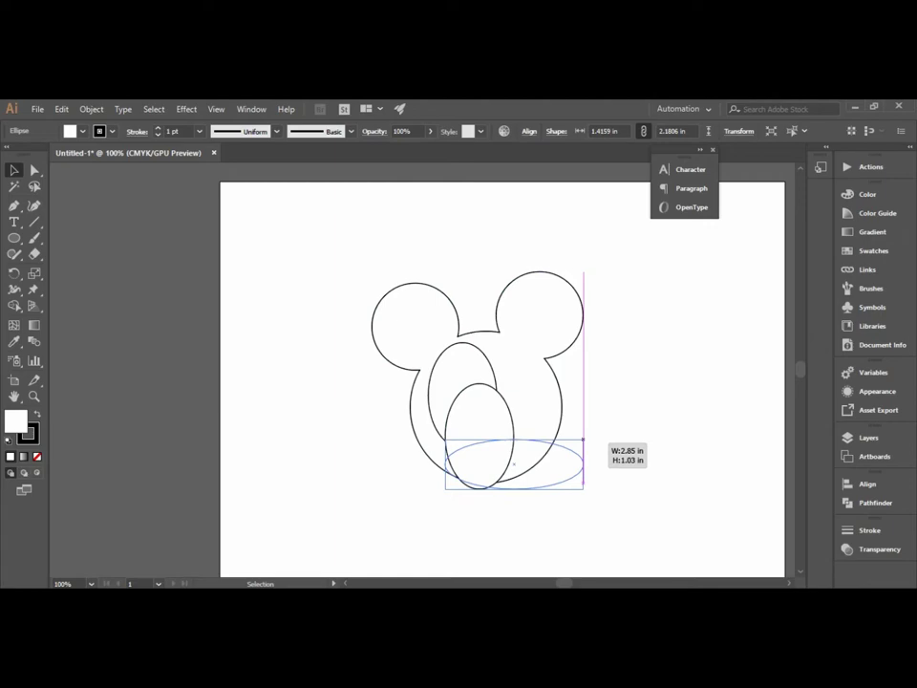
key(ctrl+z)
key(ctrl+z)
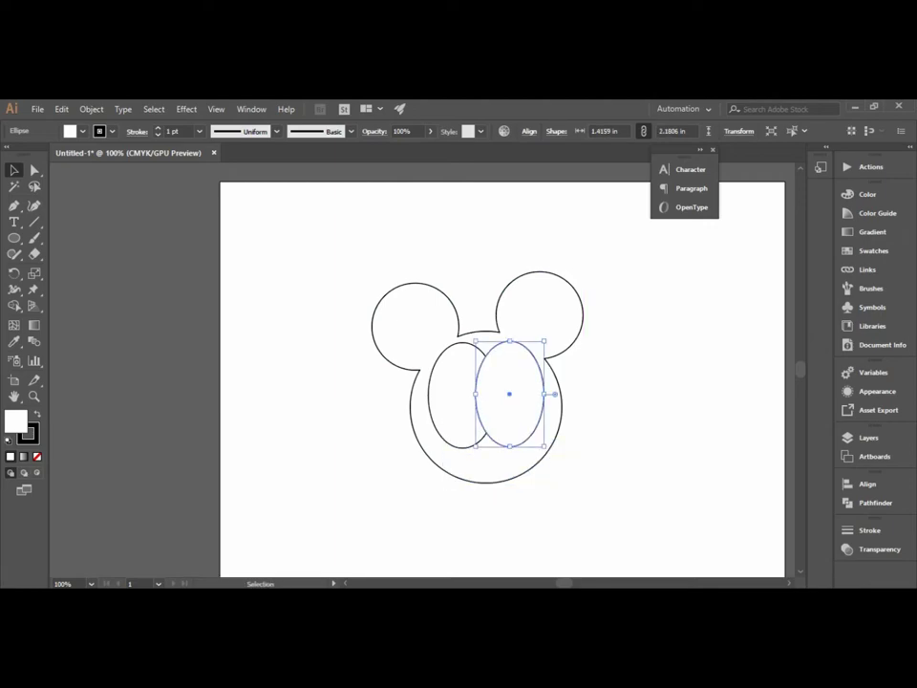
drag(537, 411, 516, 440)
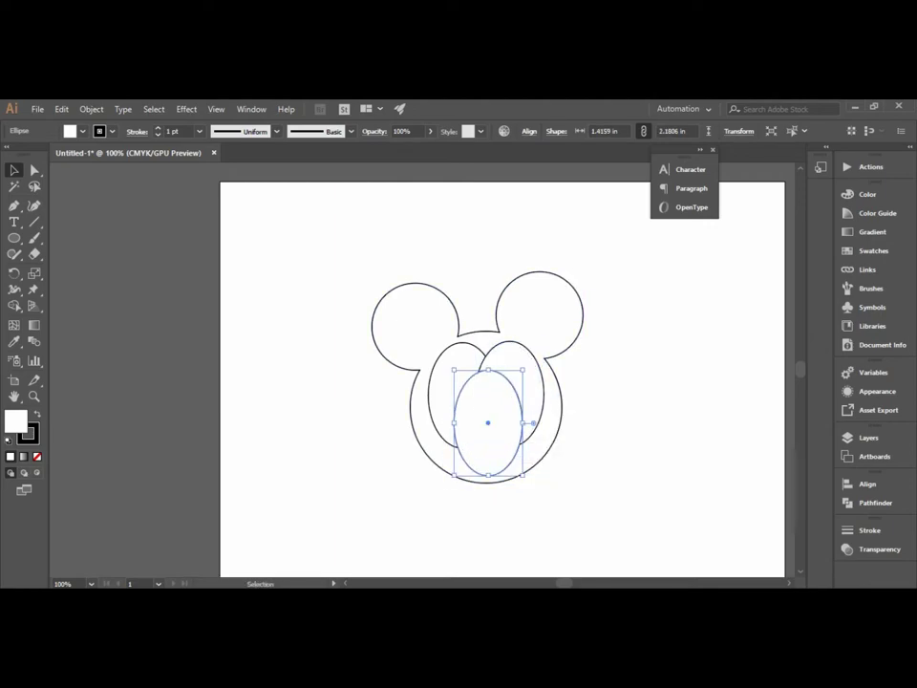
drag(523, 370, 575, 426)
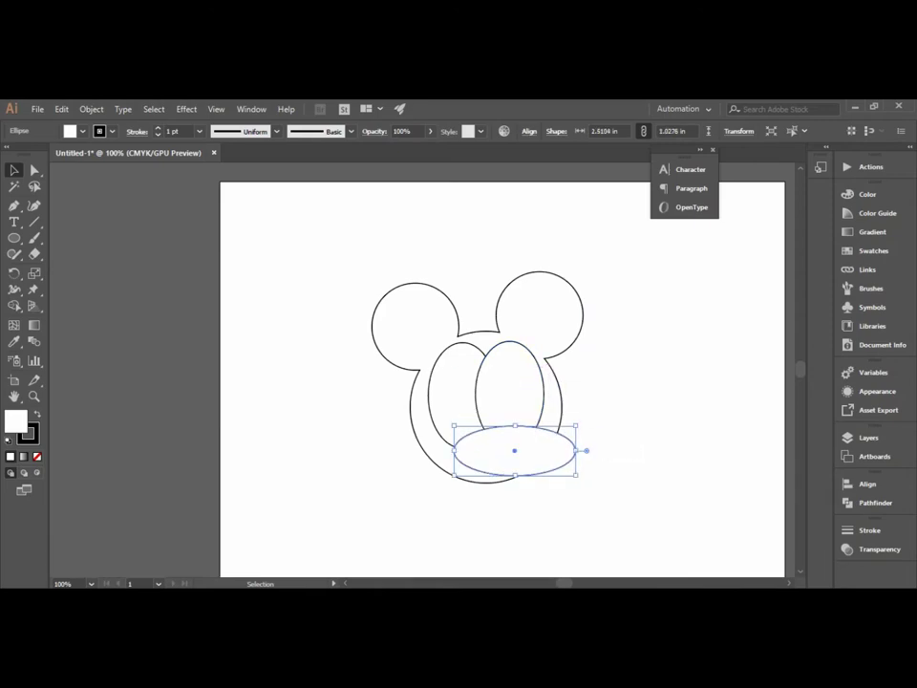
drag(514, 450, 497, 445)
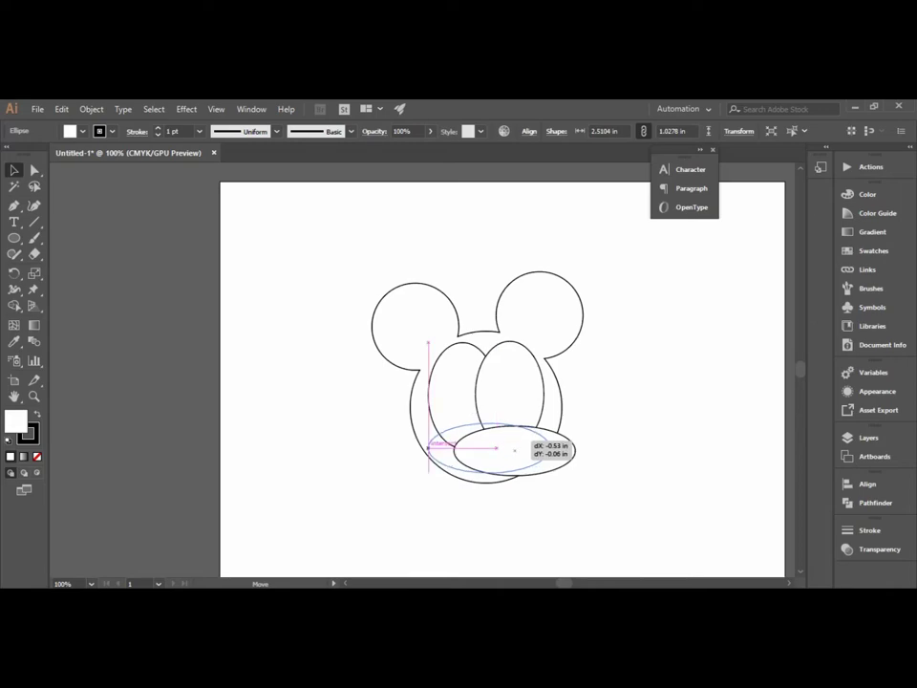
drag(497, 445, 497, 445)
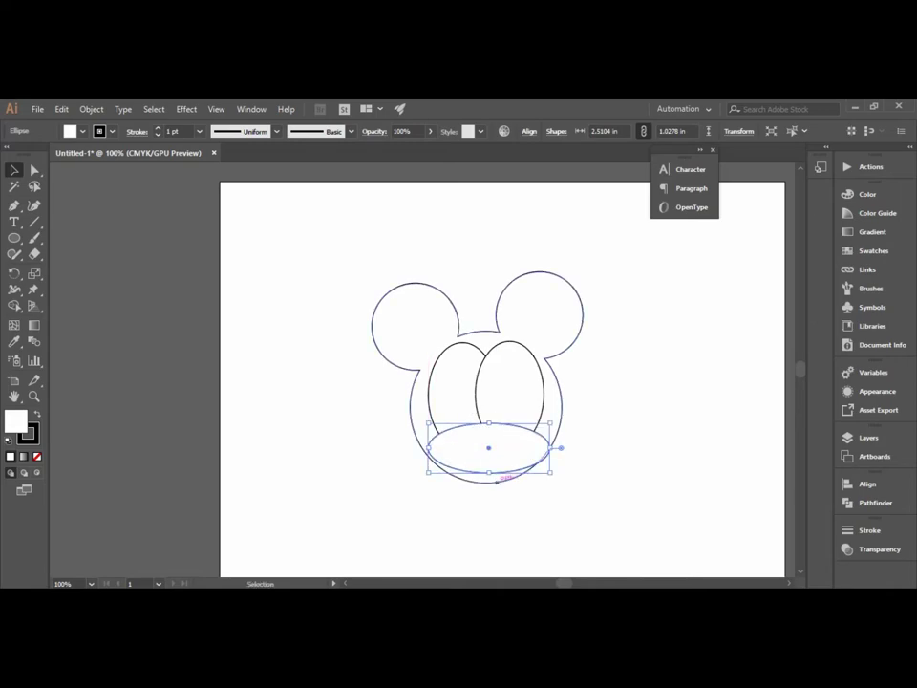
Step: Nudge the flat ellipse up to overlap the bottoms of both eyes
key(ctrl+shift+a)
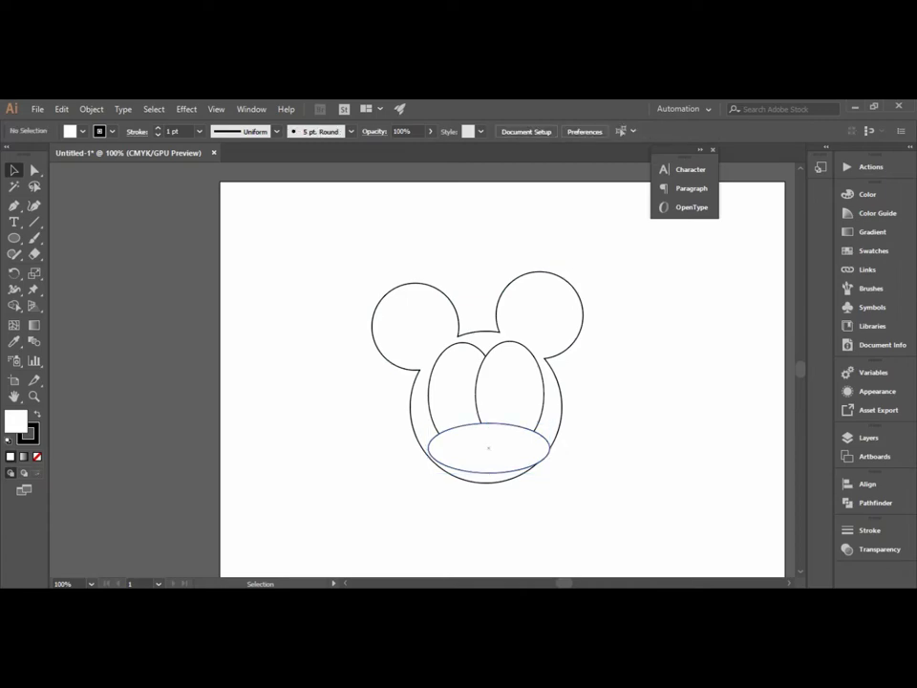
click(488, 447)
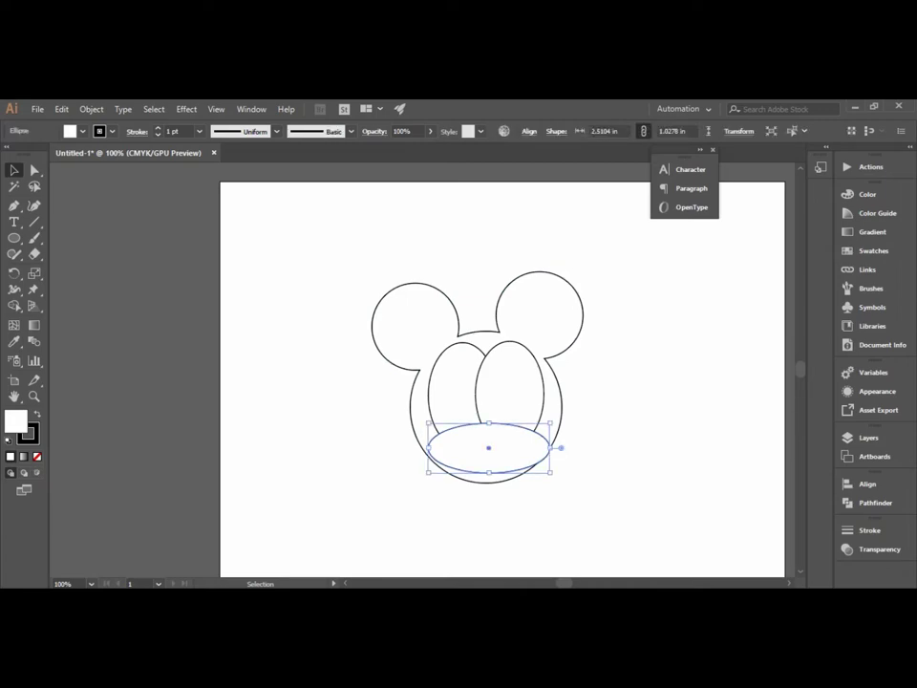
key(Up)
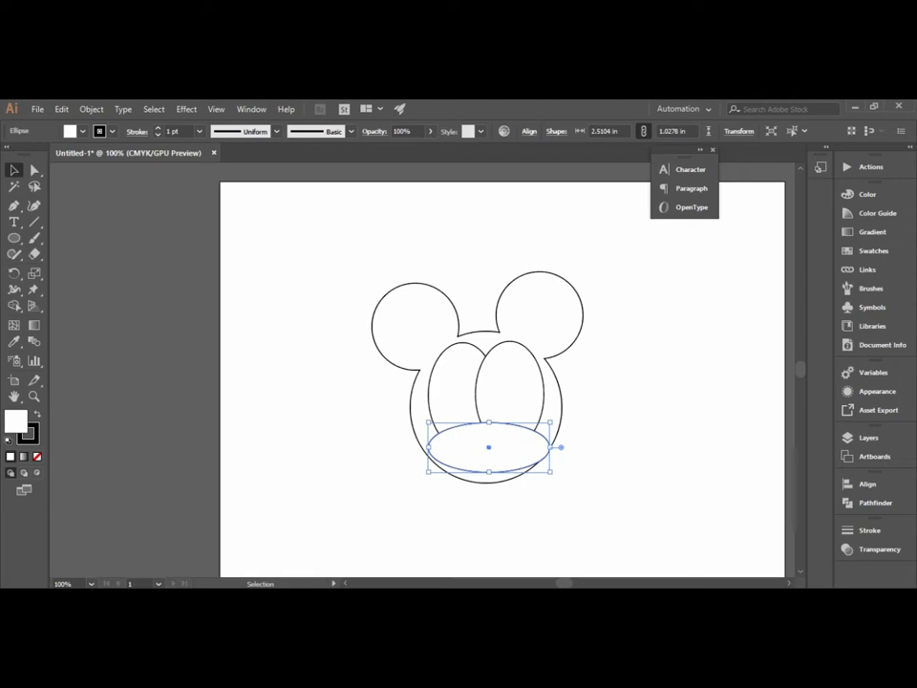
key(Up)
key(Up)
key(Up)
key(Up)
key(Up)
key(Up)
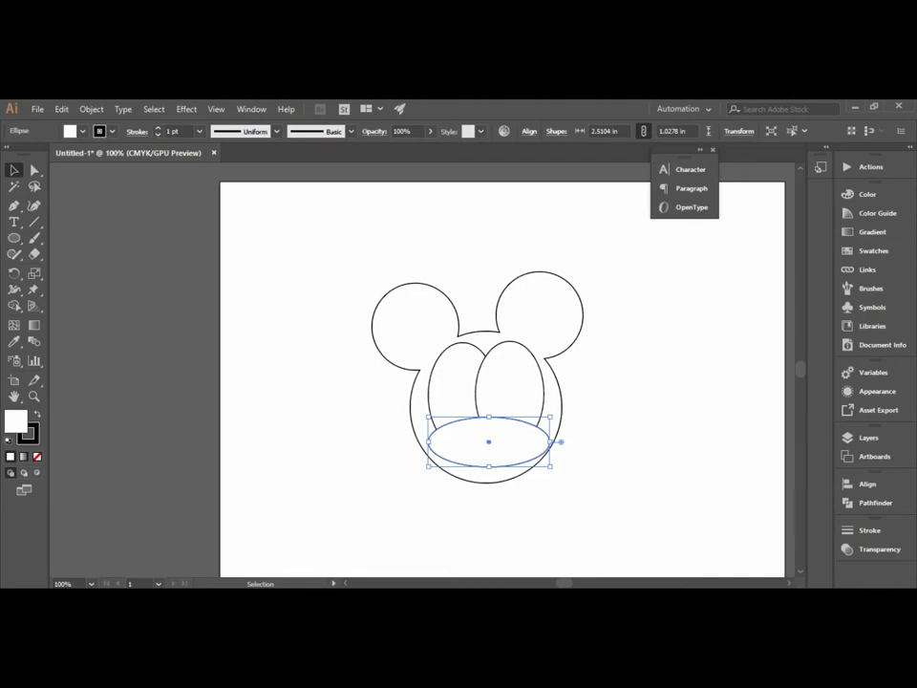
Step: Tilt the flat ellipse to about 342° and shift it left and down
mouse_move(562, 442)
mouse_down()
mouse_move(548, 472)
mouse_move(548, 462)
mouse_up()
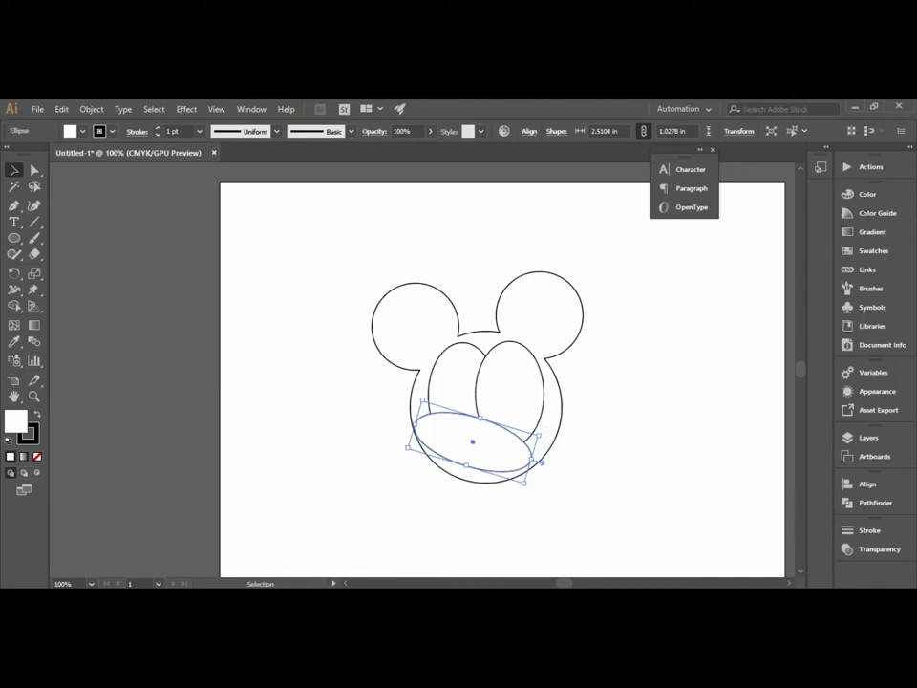
key(shift+Left)
key(shift+Left)
key(shift+Down)
key(shift+Left)
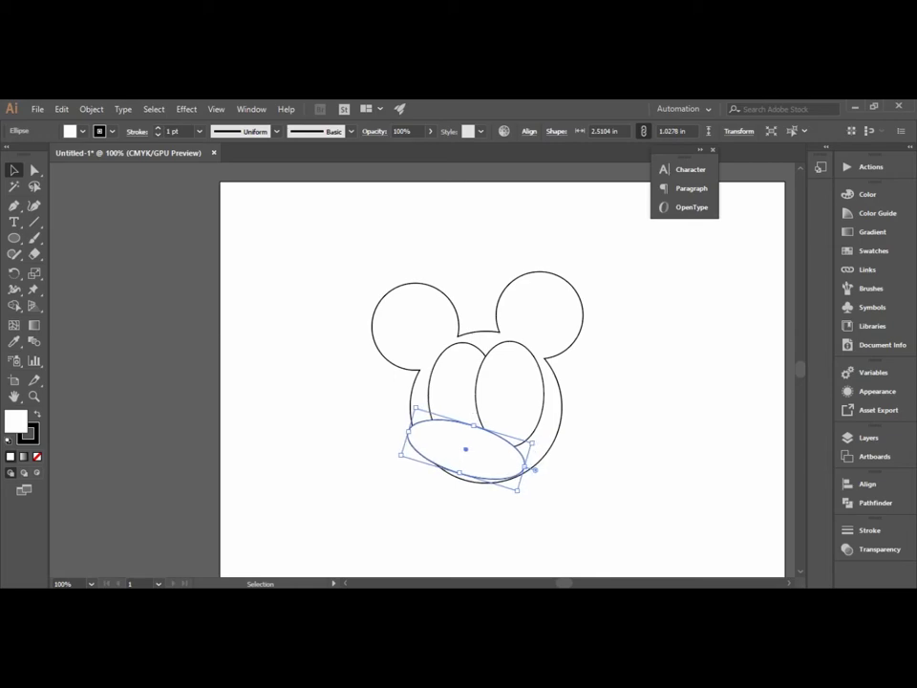
key(shift+Left)
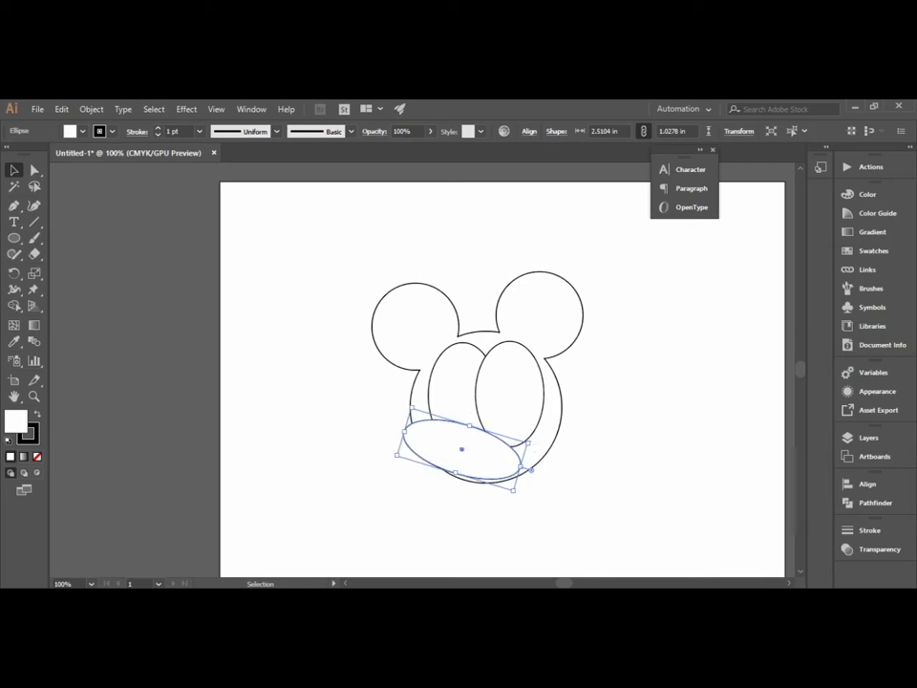
key(Right)
key(Right)
key(Right)
key(Right)
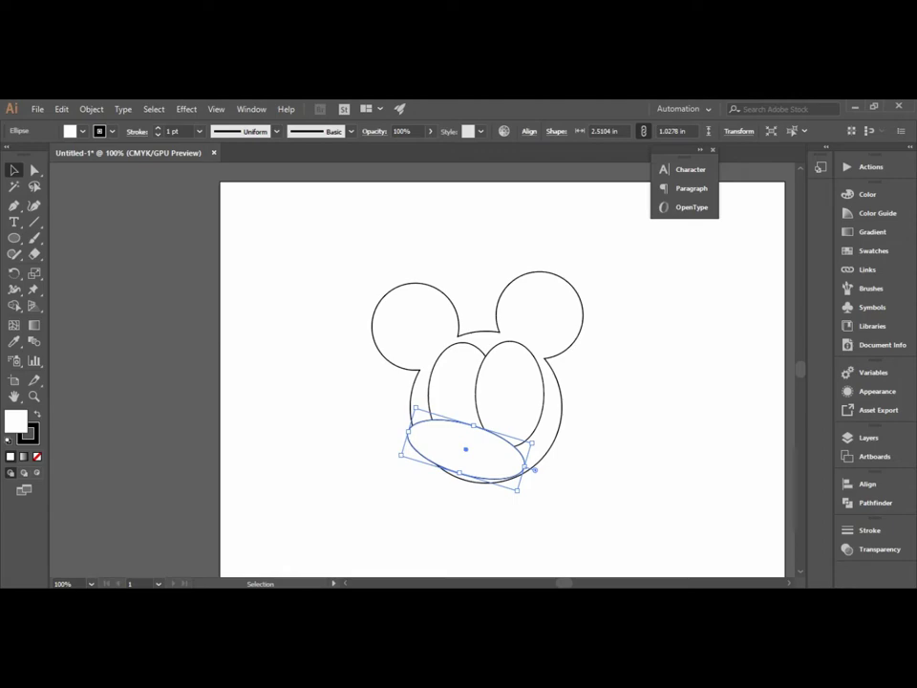
Step: Make a vertically reflected copy and move it to the right side of the face
right_click(486, 445)
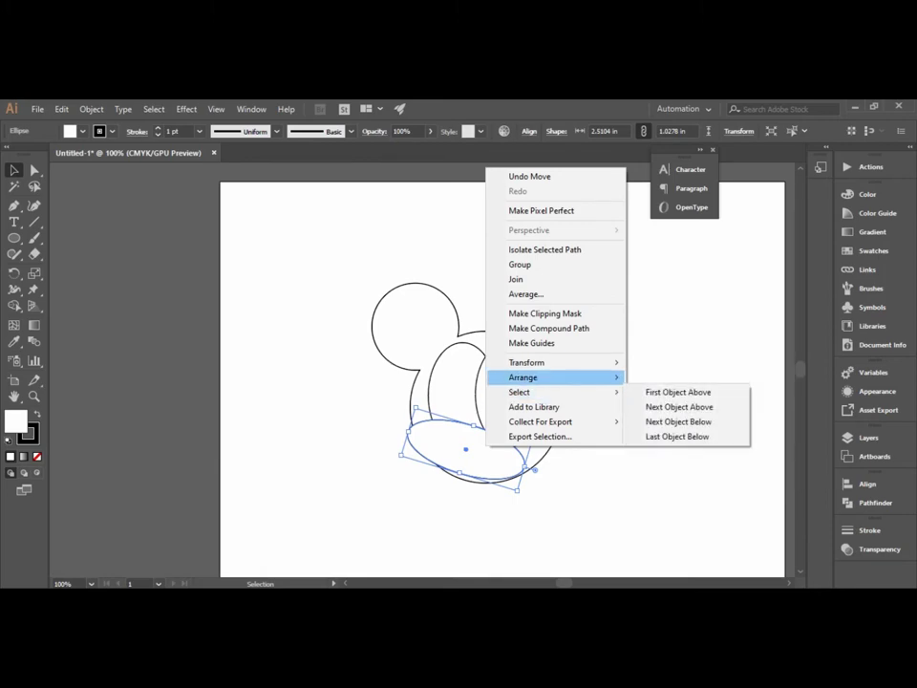
mouse_move(526, 362)
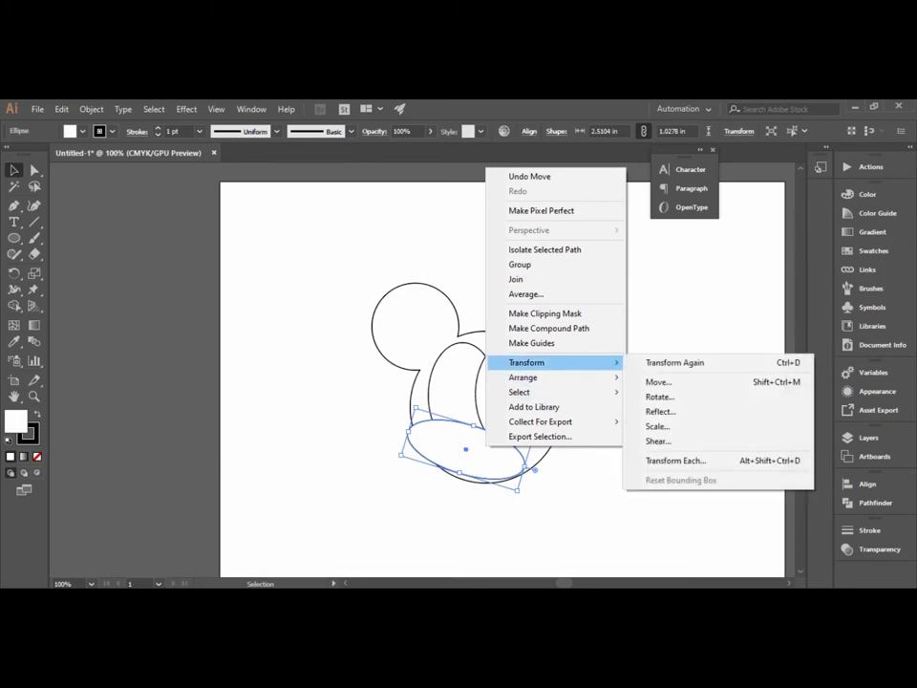
click(661, 411)
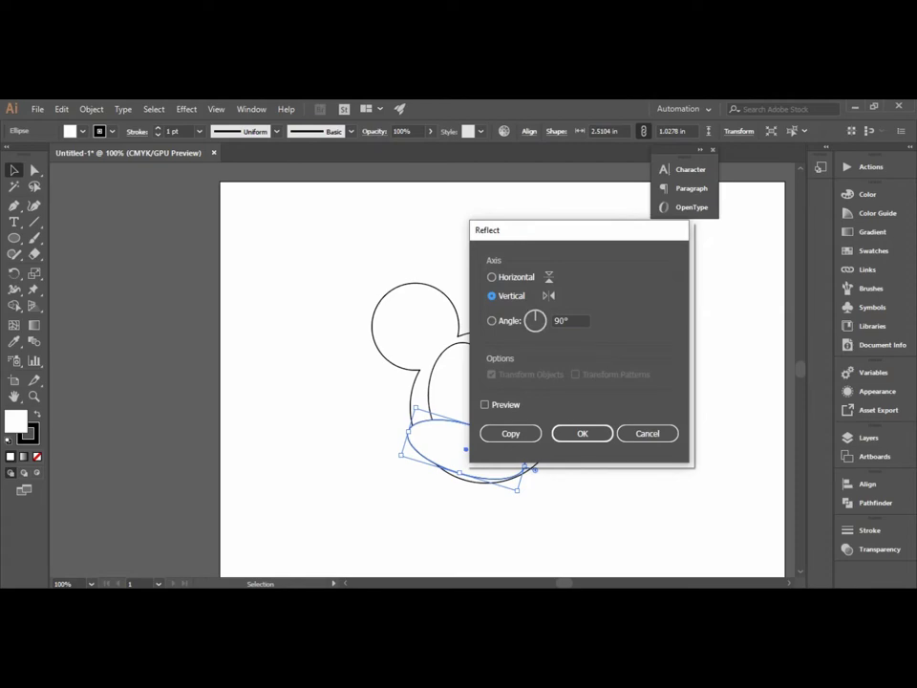
click(510, 432)
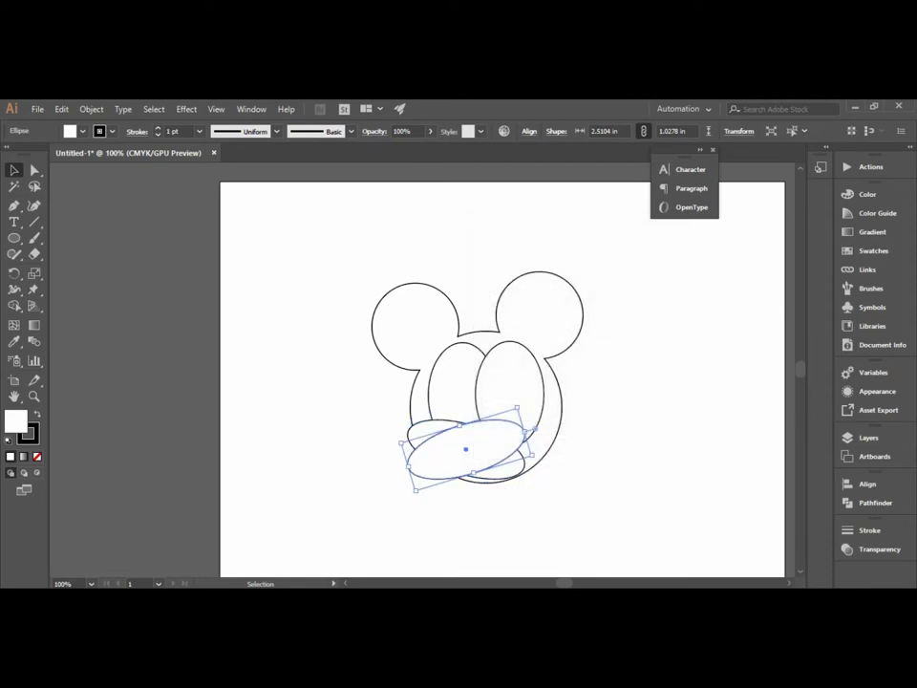
drag(398, 470, 432, 472)
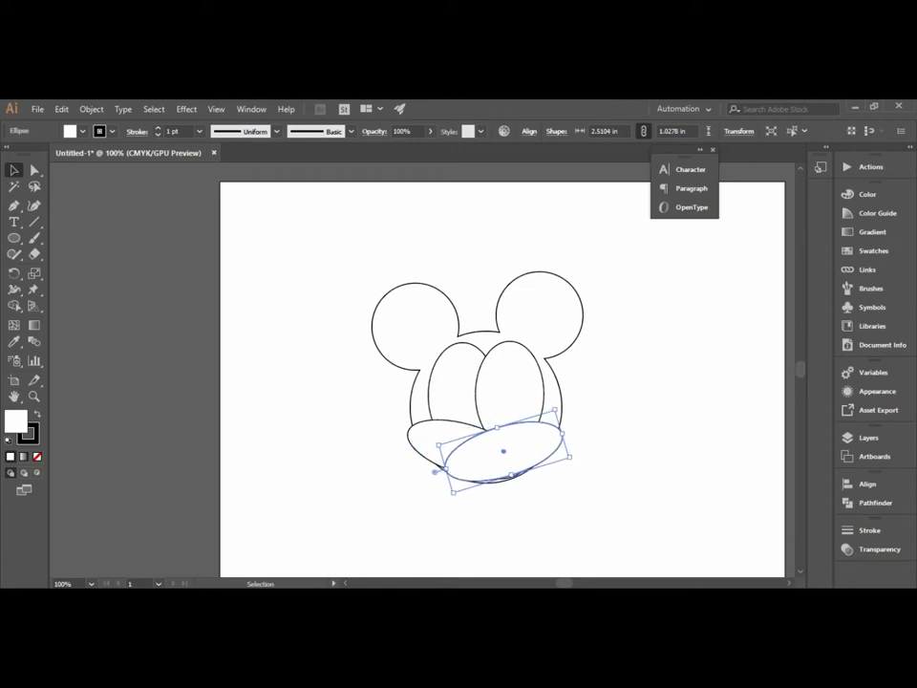
drag(433, 472, 437, 471)
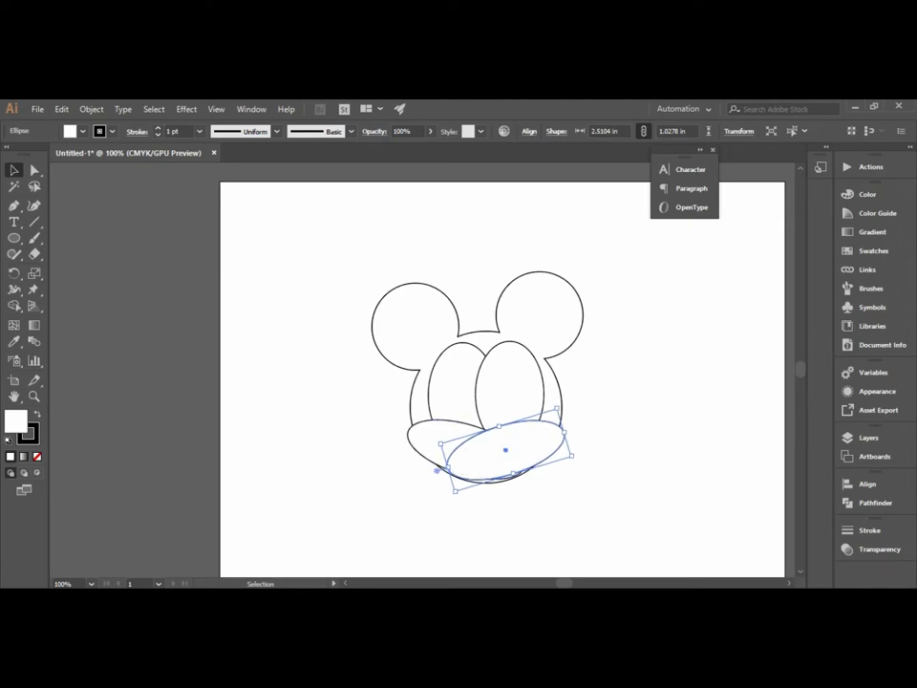
drag(437, 470, 449, 466)
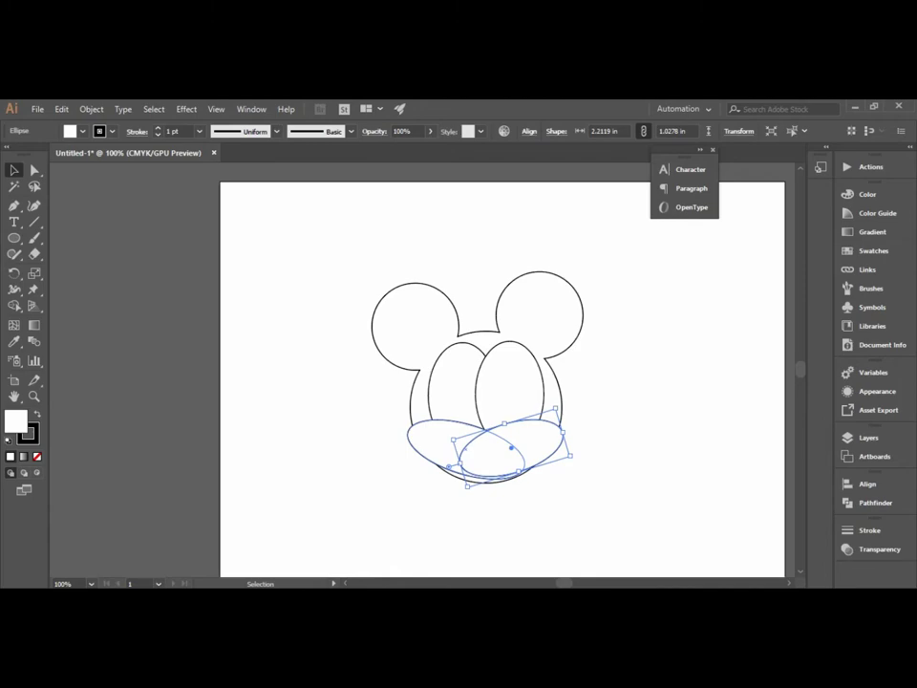
key(ctrl+z)
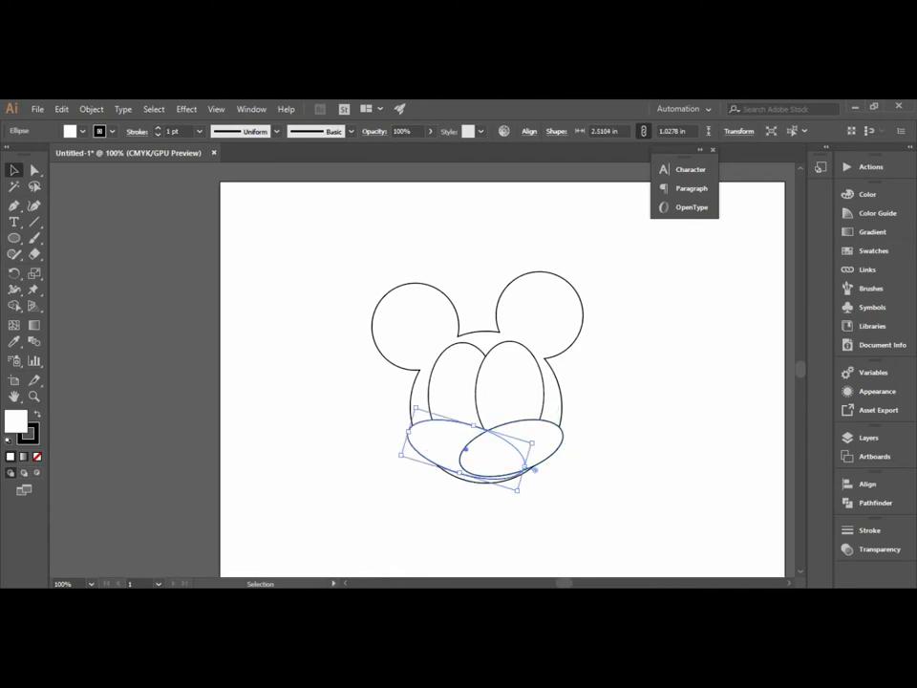
Step: Slightly rotate the lower-left tilted ellipse, then select the lower-right one
click(502, 475)
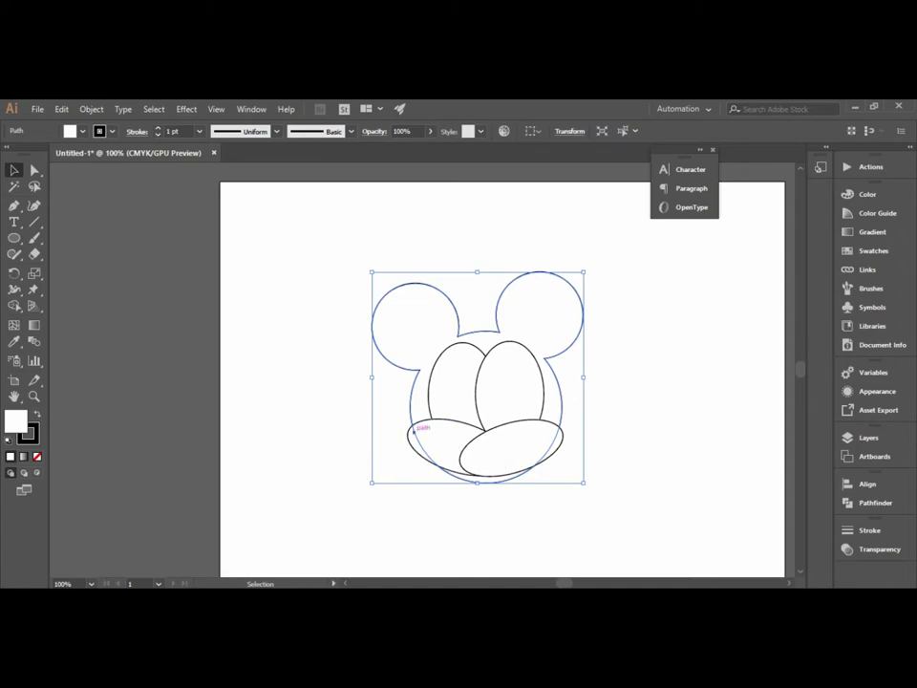
click(320, 336)
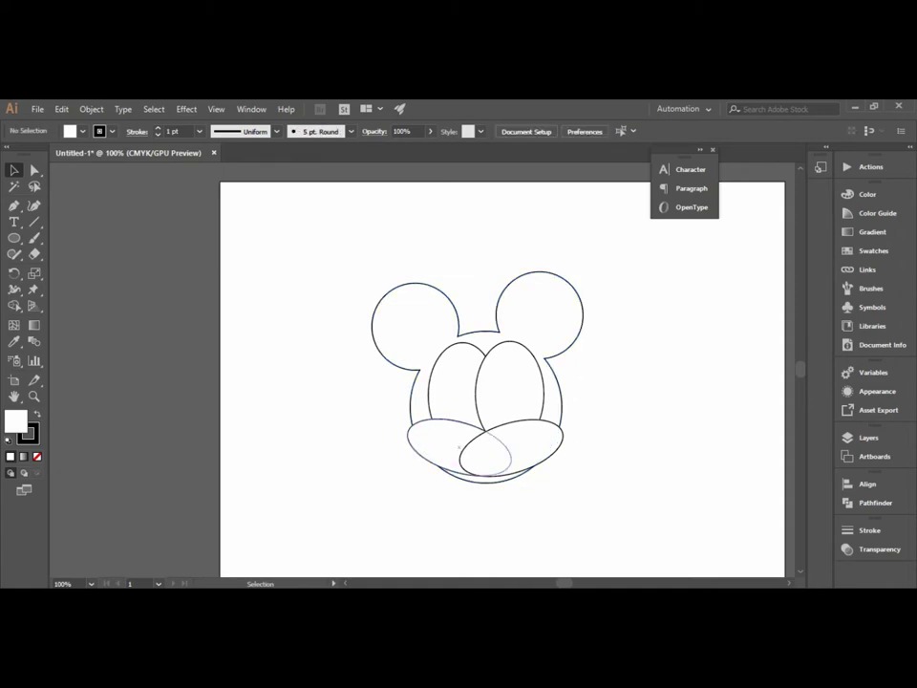
click(444, 442)
drag(397, 458, 397, 453)
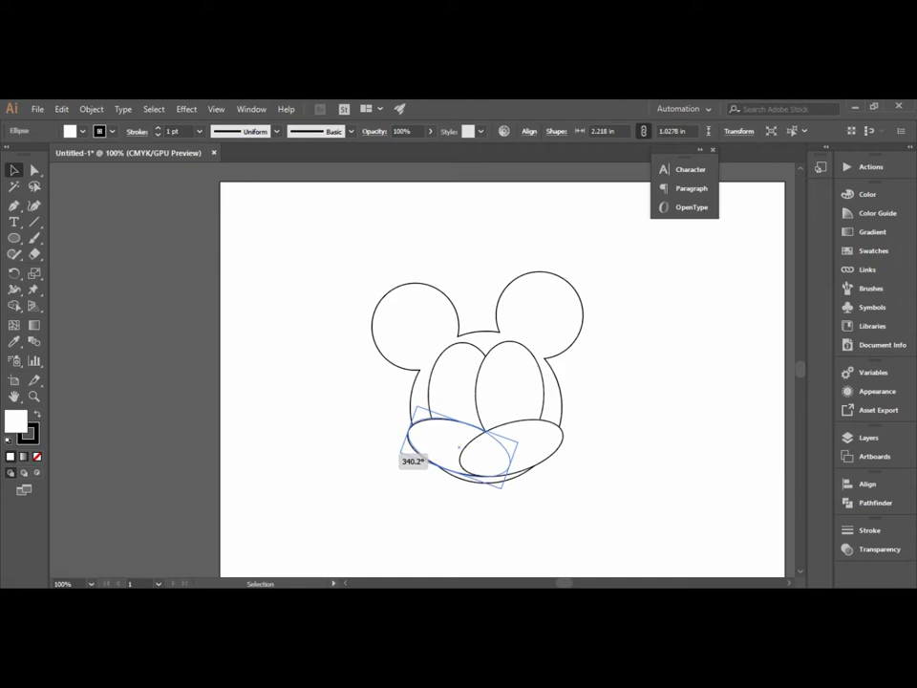
click(325, 334)
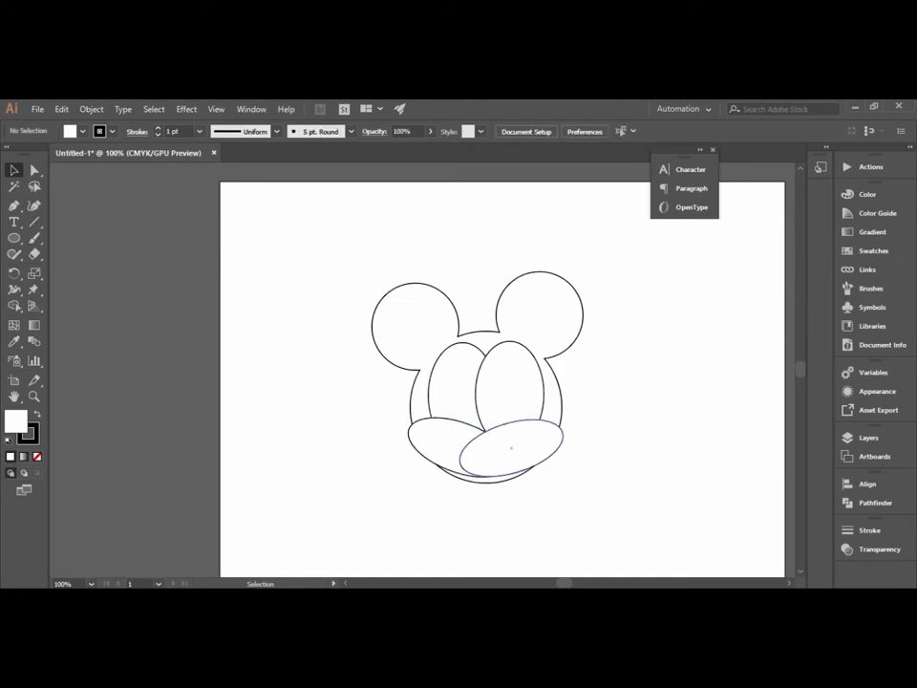
click(512, 446)
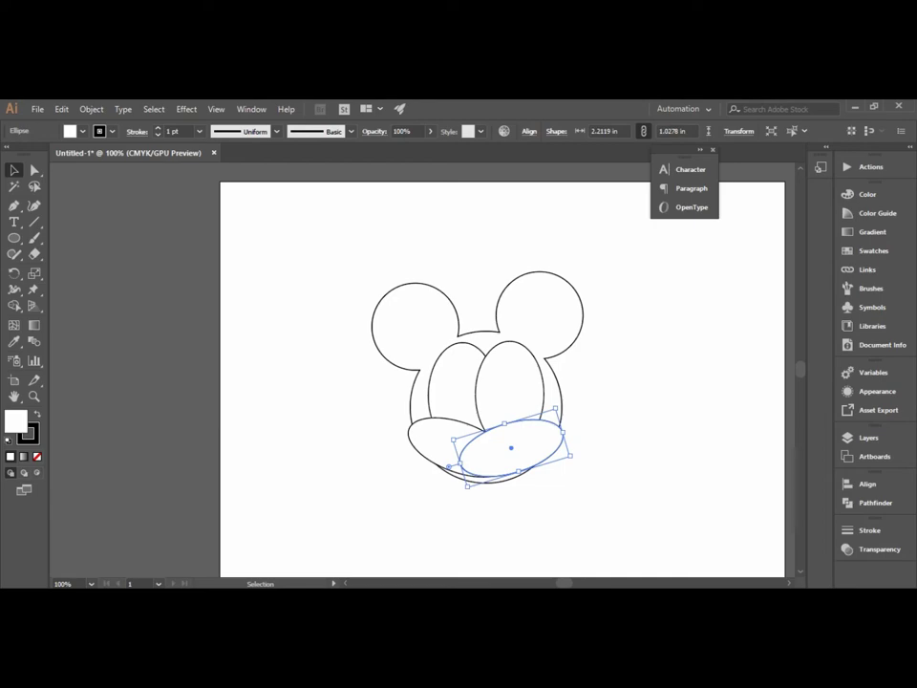
Step: Copy the right ellipse into an upright 2.21 × 1.93 in muzzle oval centred on the face
key(ctrl+shift+a)
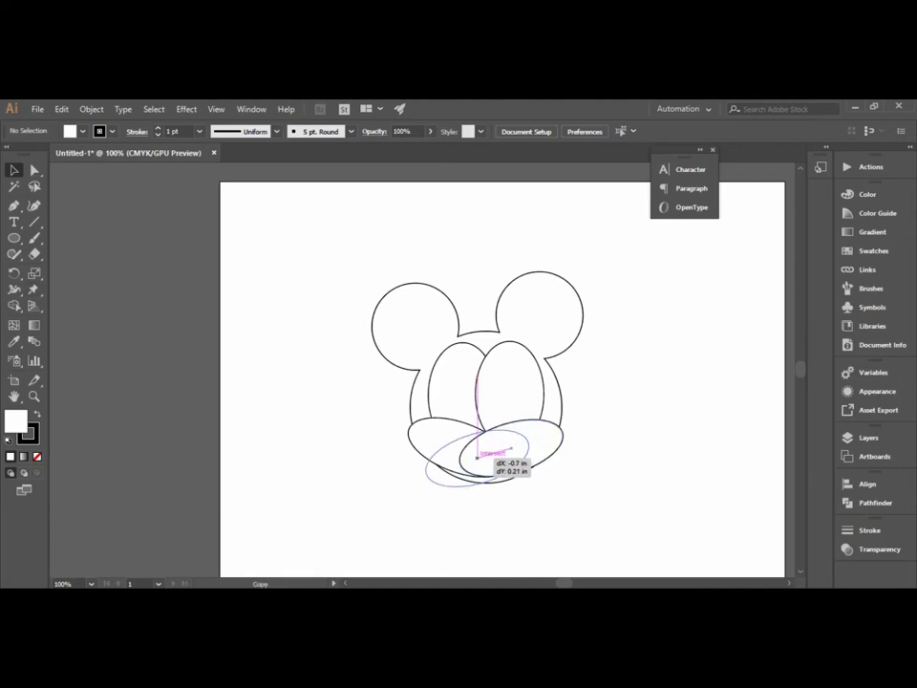
drag(512, 448, 483, 455)
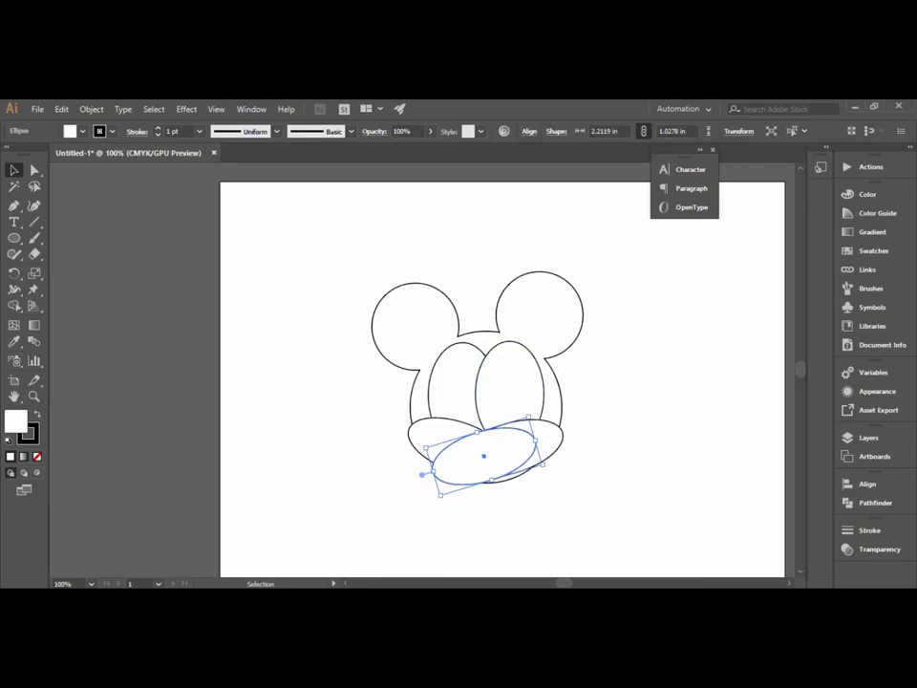
drag(478, 432, 471, 411)
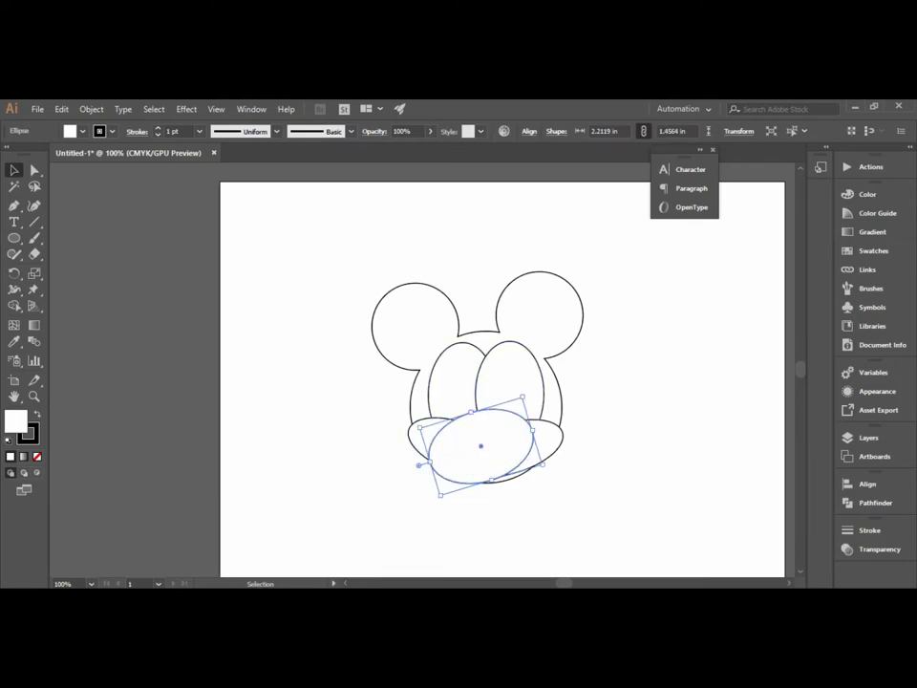
drag(420, 465, 519, 492)
mouse_move(480, 443)
mouse_down()
mouse_move(484, 435)
mouse_move(556, 435)
mouse_move(541, 432)
mouse_up()
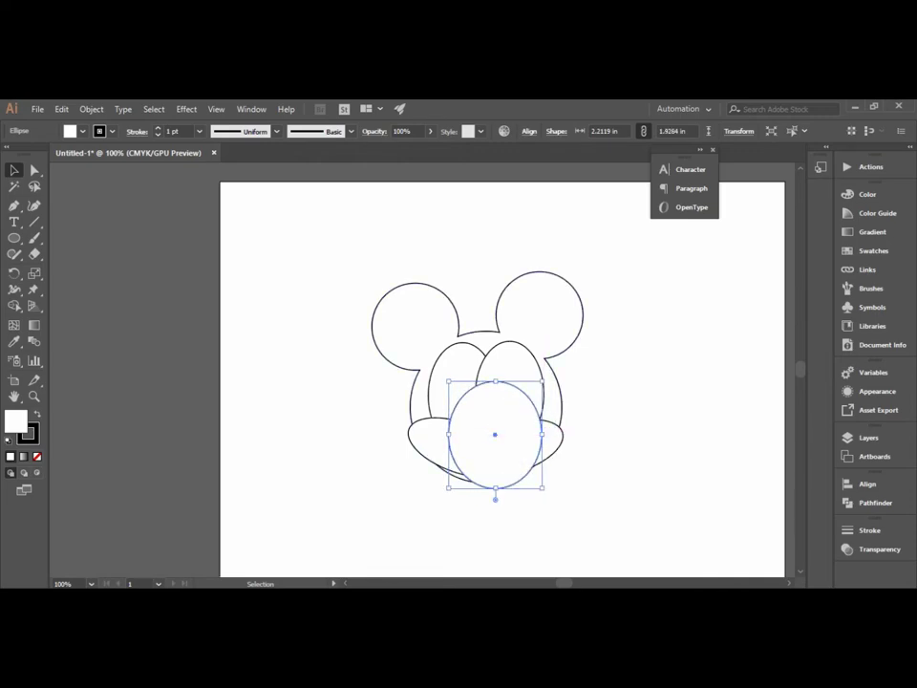
key(shift+Left)
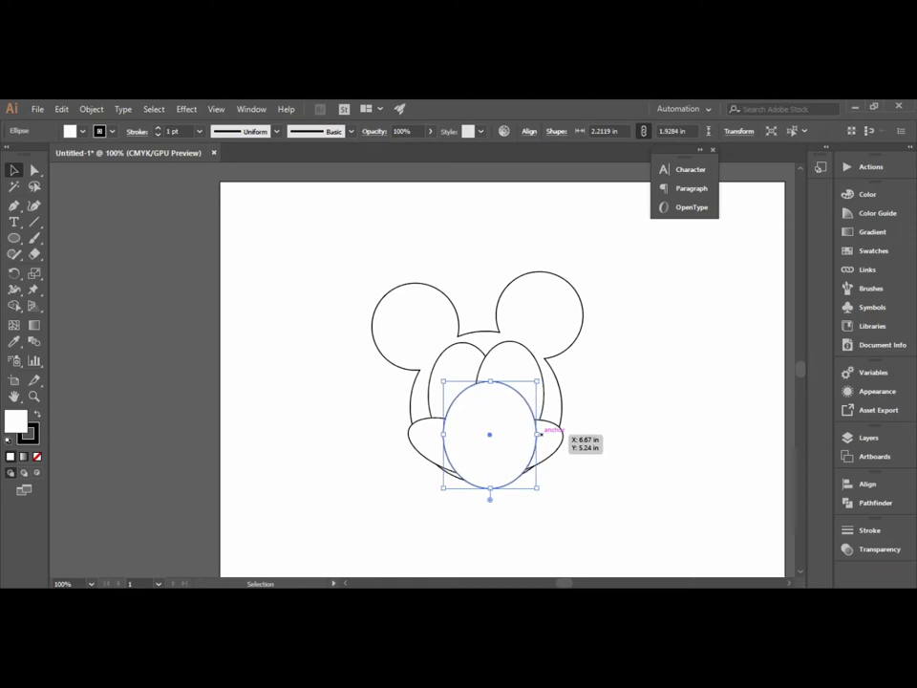
key(Left)
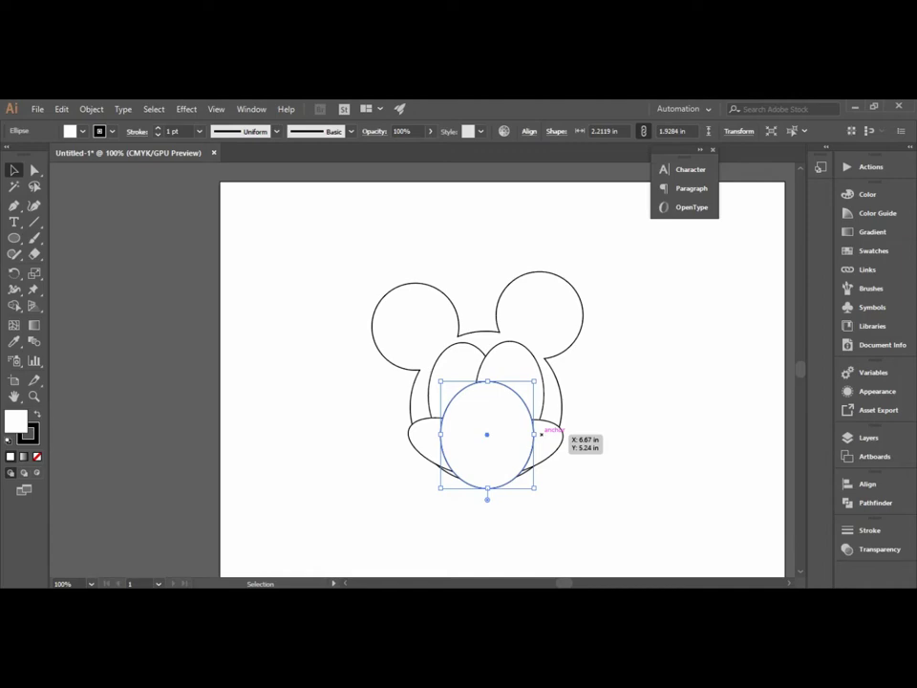
key(Down)
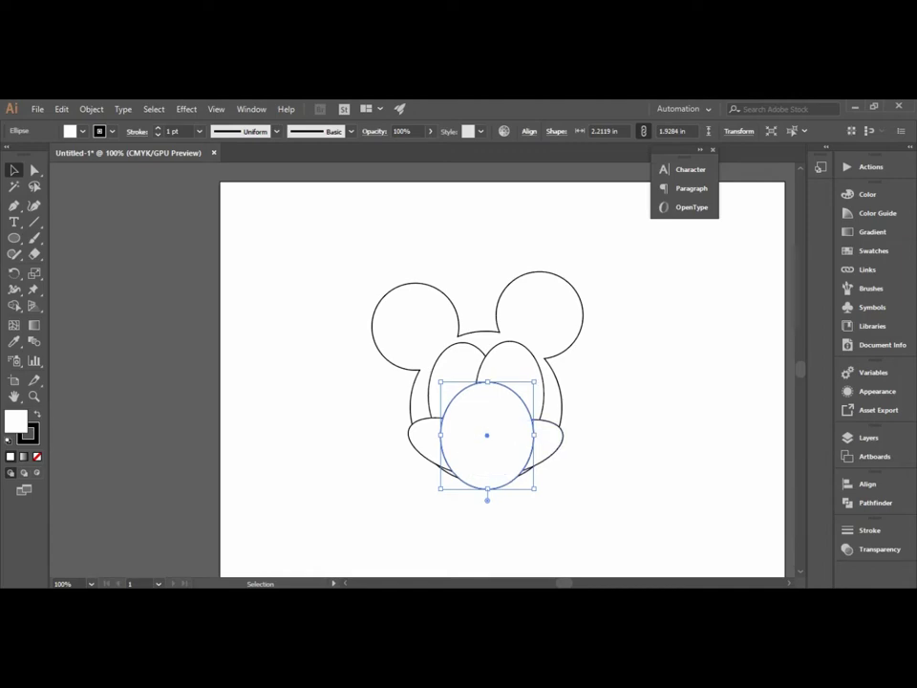
Step: Check the muzzle oval and face paths with the Selection and Direct Selection tools
key(ctrl+shift+a)
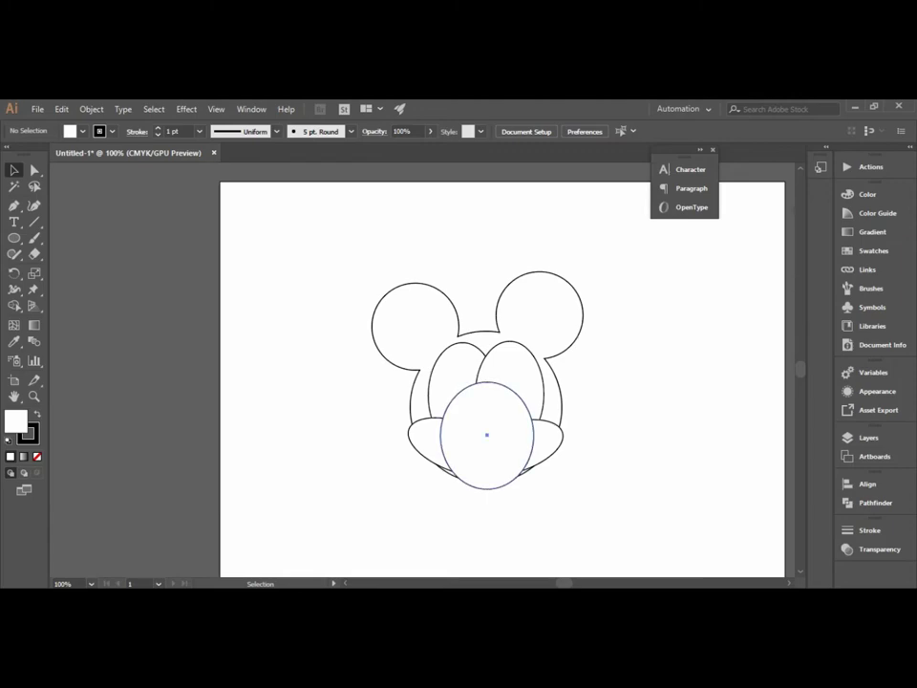
click(486, 435)
key(ctrl+shift+a)
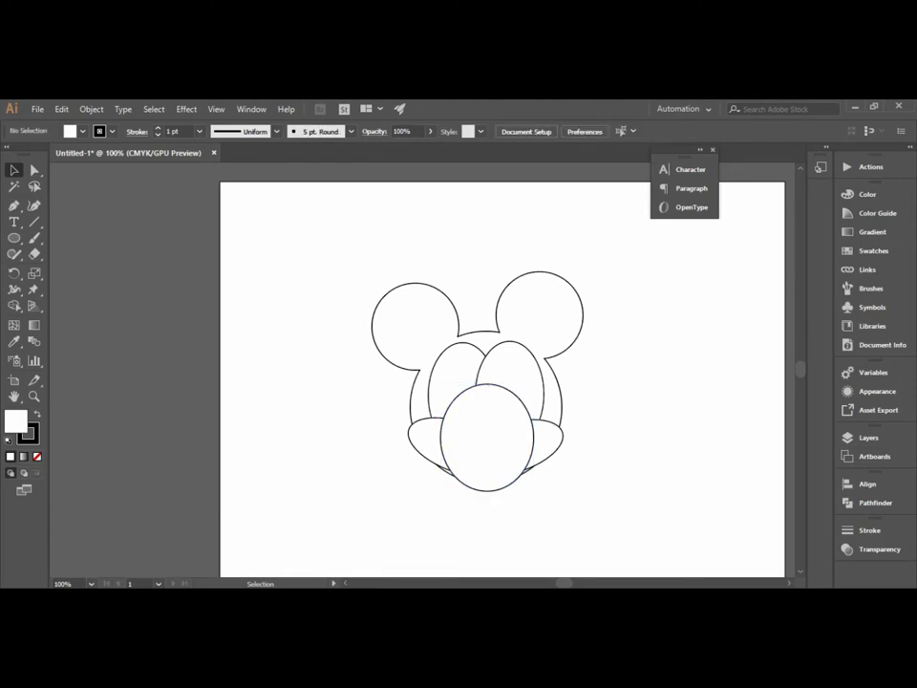
key(a)
click(458, 442)
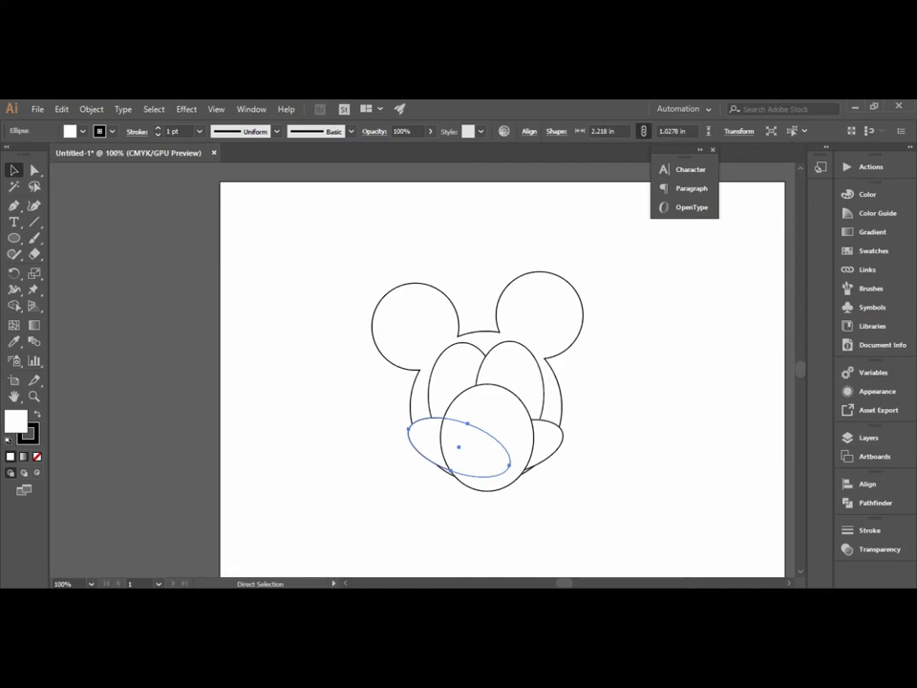
key(ctrl+a)
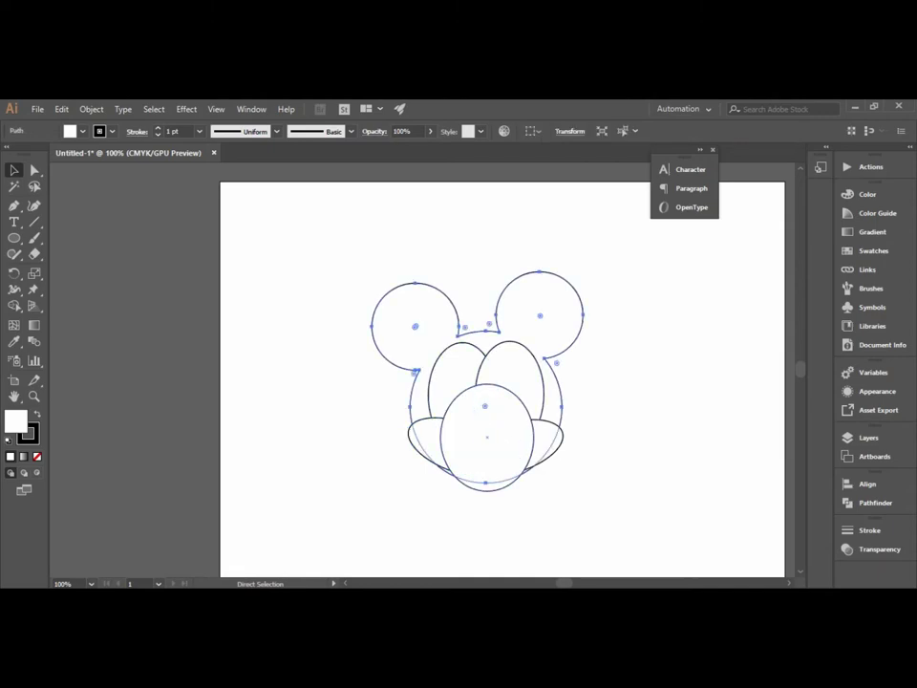
click(533, 438)
key(v)
drag(542, 435, 507, 441)
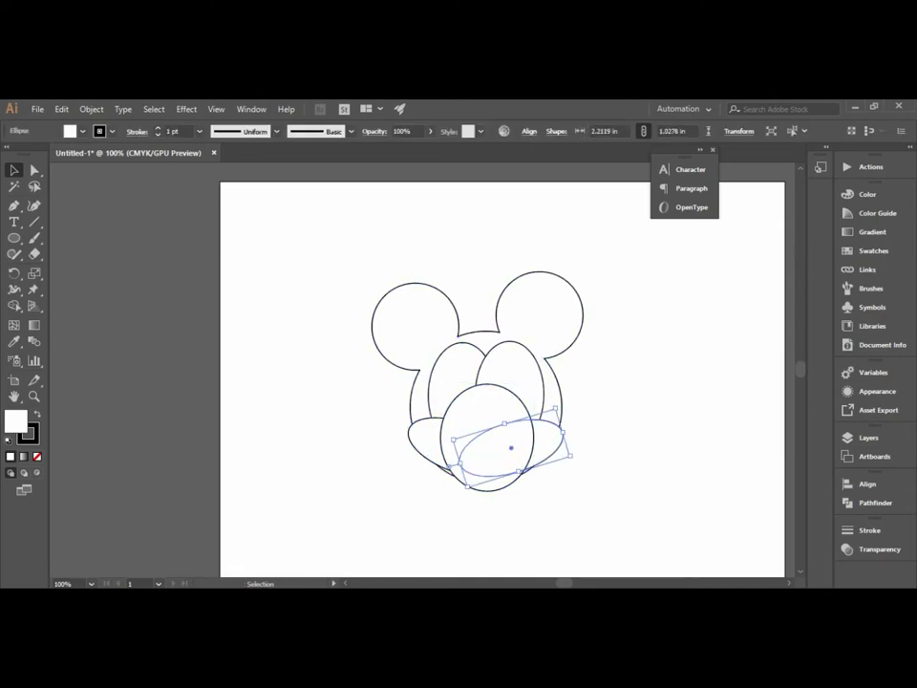
key(ctrl+shift+a)
Step: Select all face shapes and merge the eye, centre and cheek regions with Shape Builder
drag(317, 280, 585, 482)
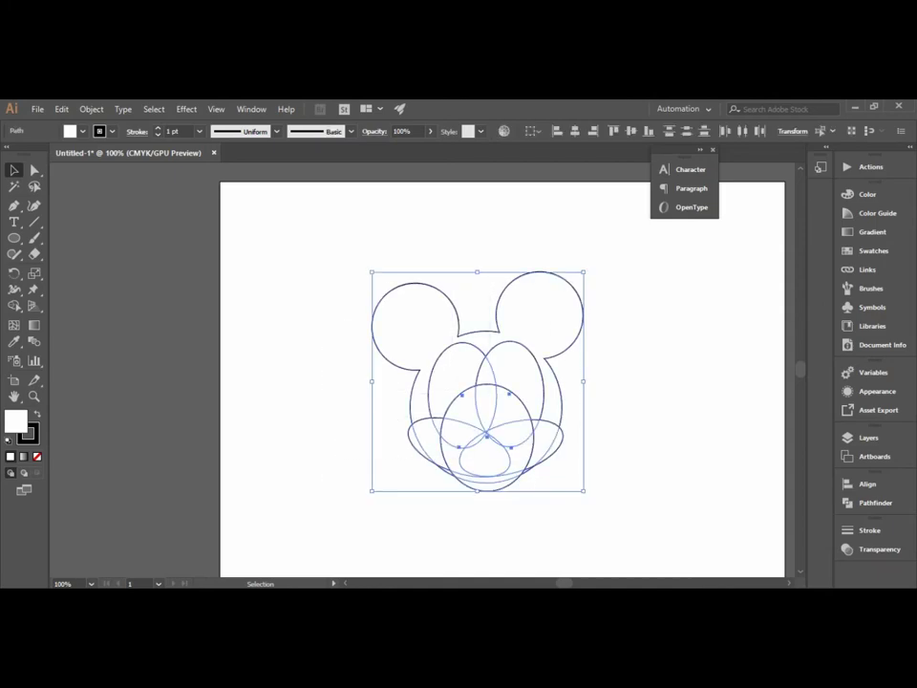
key(shift+m)
click(15, 306)
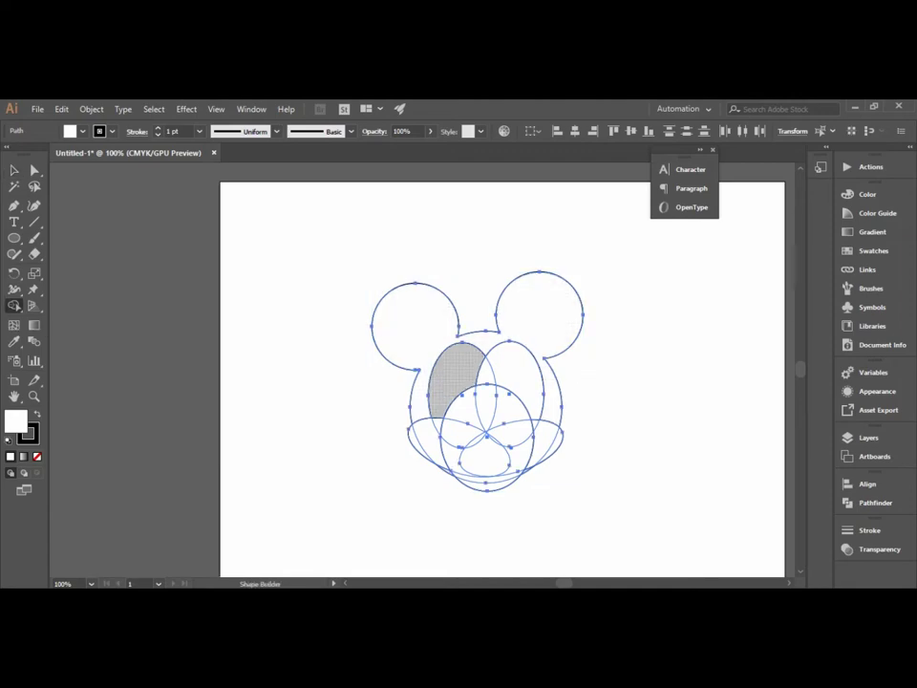
drag(457, 377, 489, 420)
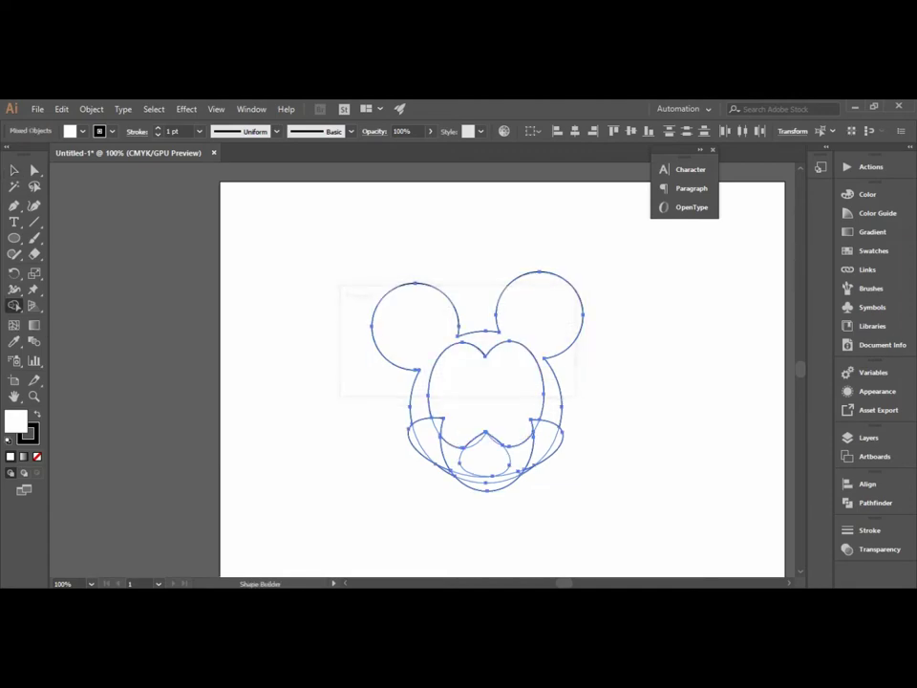
drag(542, 439, 439, 442)
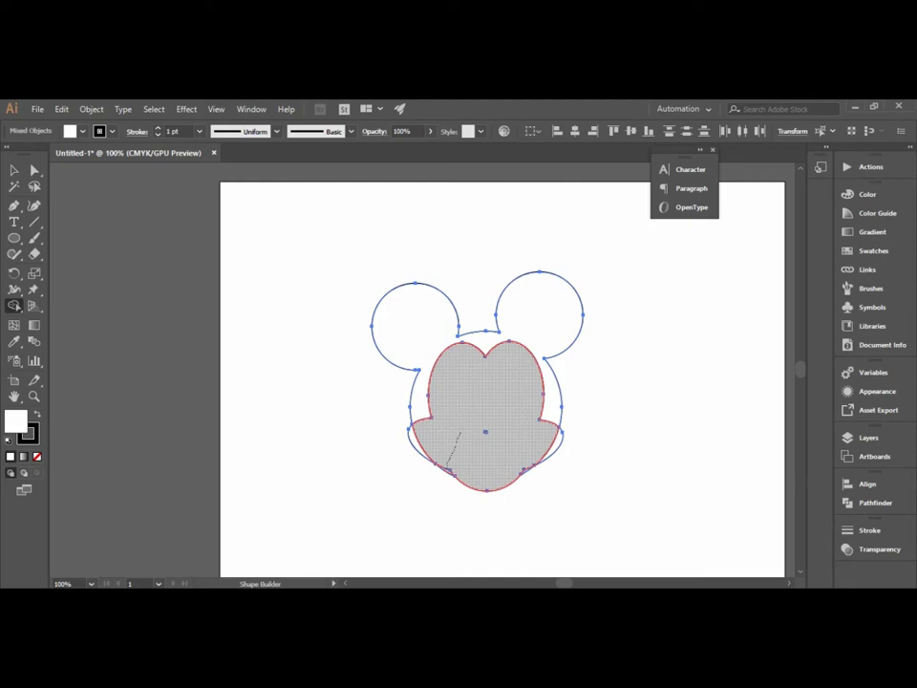
drag(499, 459, 523, 470)
drag(506, 435, 549, 447)
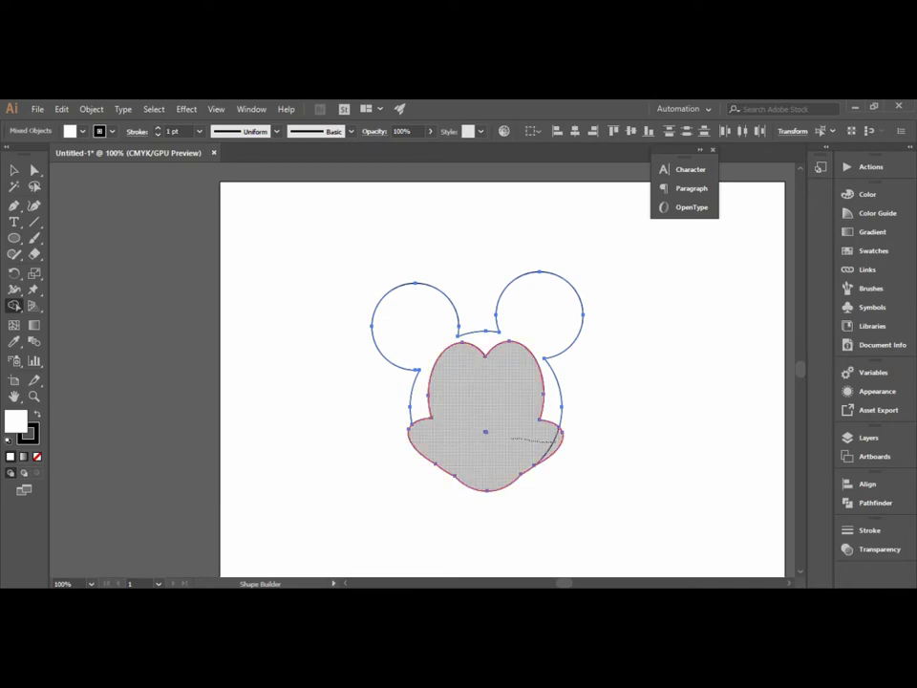
Step: Undo the right-cheek merge, reselect all paths and merge the face region into one shape
key(v)
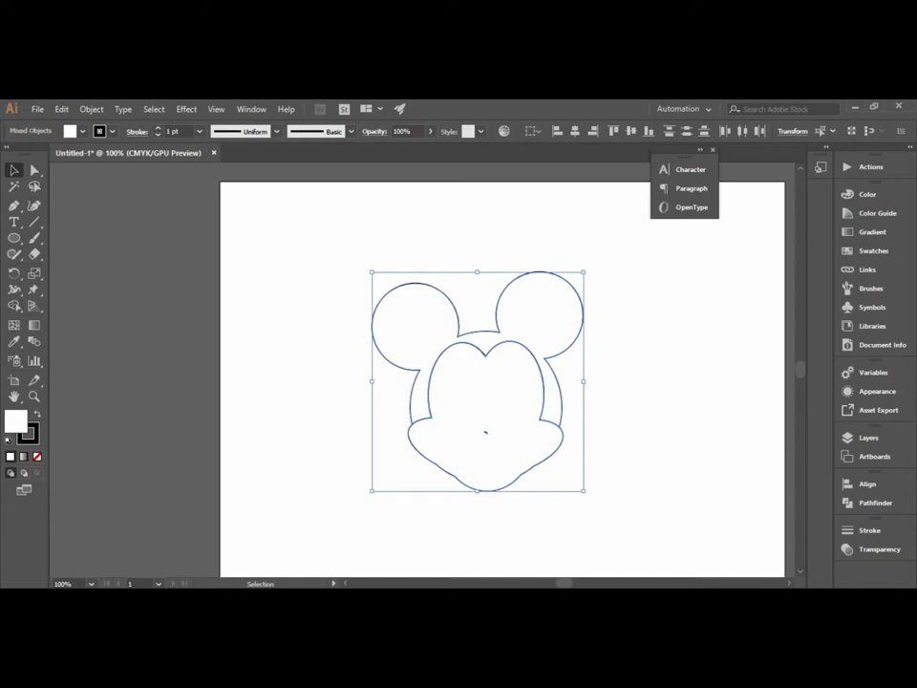
key(ctrl+z)
key(ctrl+shift+a)
drag(292, 262, 619, 506)
click(14, 306)
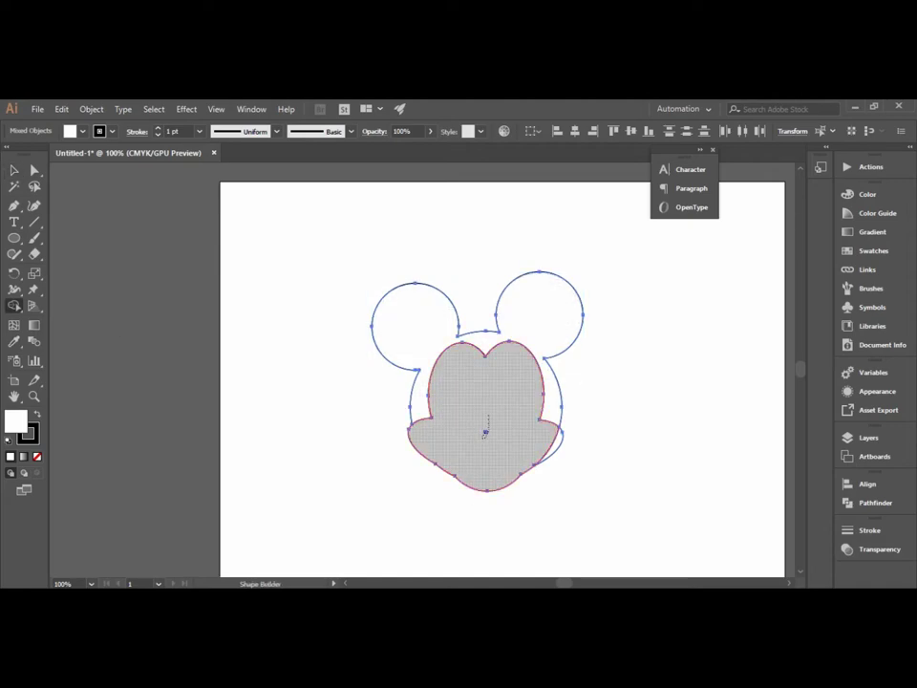
click(485, 433)
Step: Zoom in and draw a tall 0.56 × 0.92 in eye oval in the face
key(v)
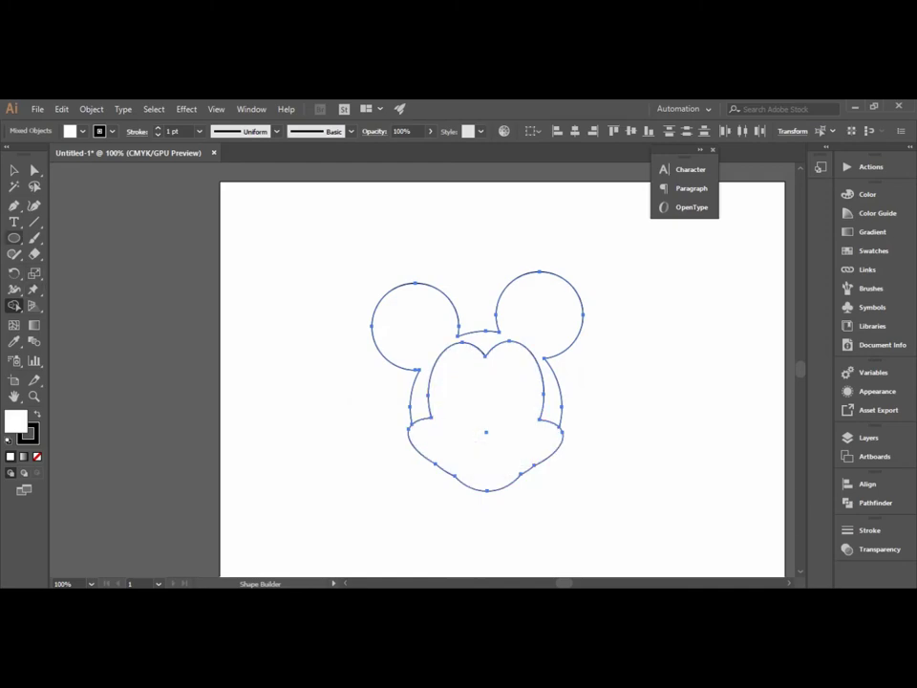
click(614, 238)
scroll(614, 237, up, 1)
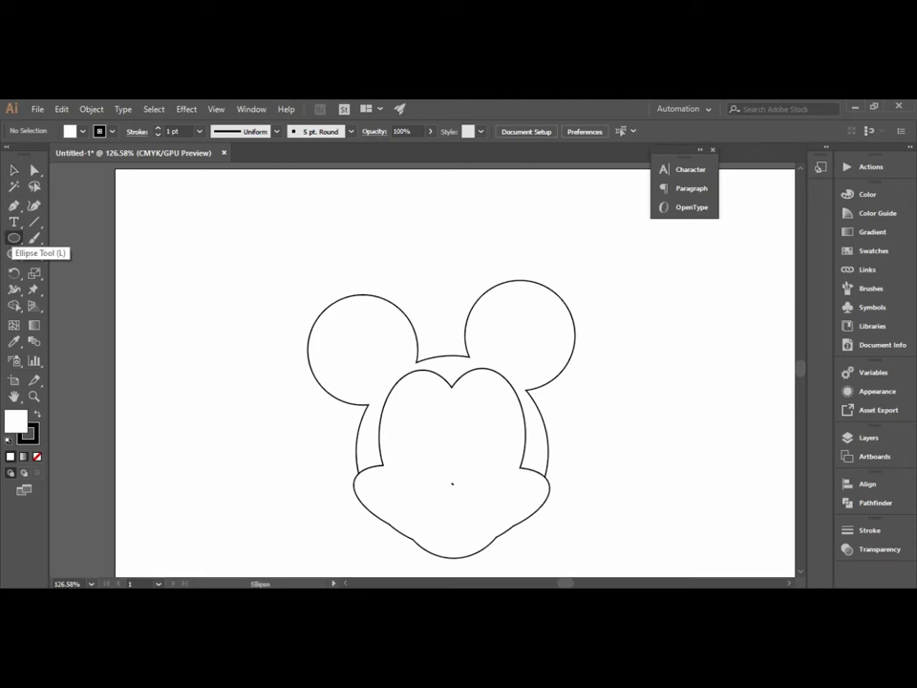
click(13, 238)
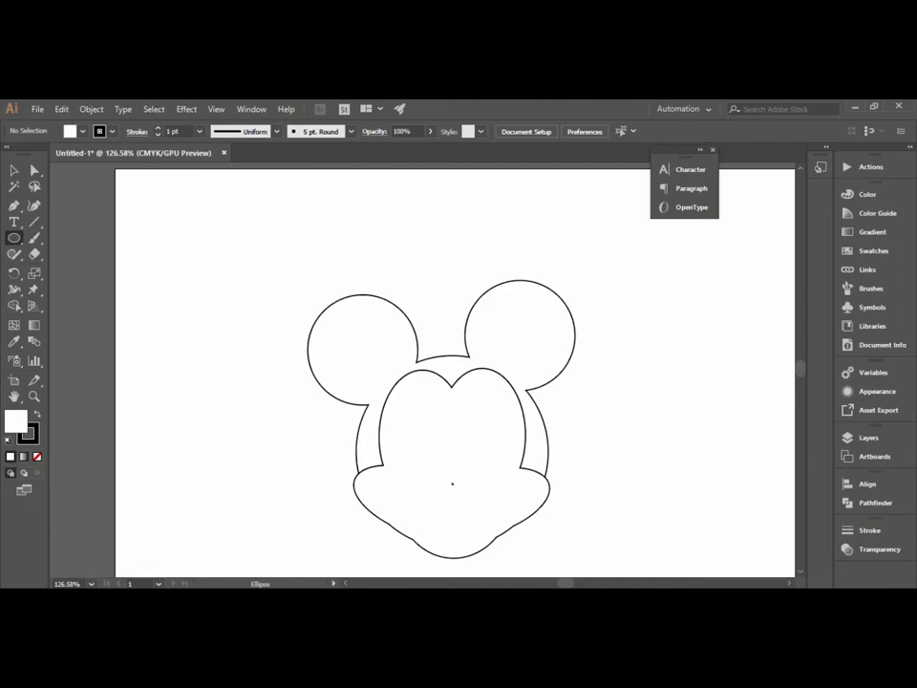
drag(422, 416, 452, 483)
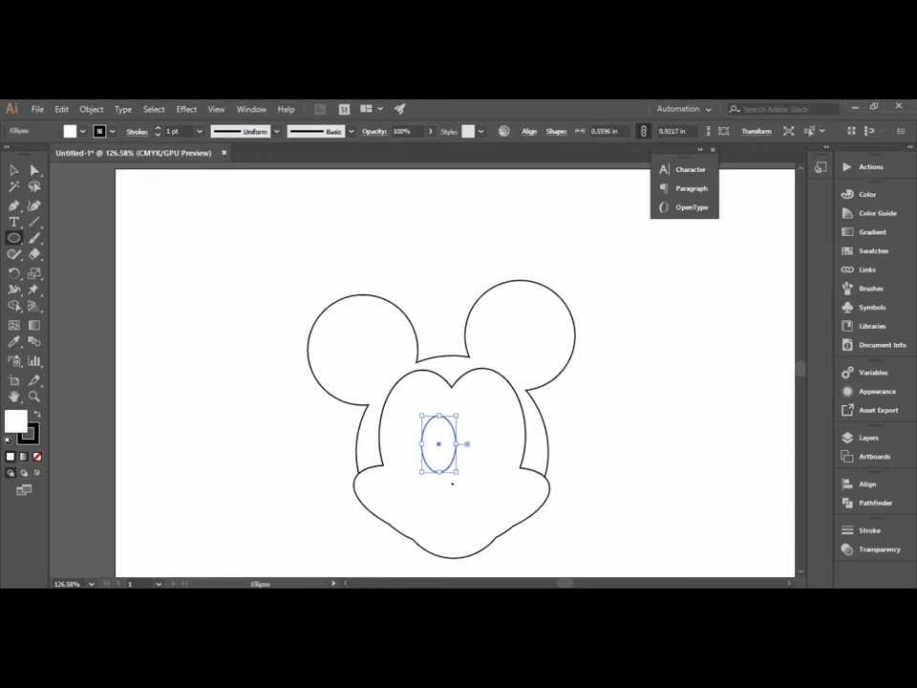
Step: Position the eye oval and copy it beside itself as the right eye
key(v)
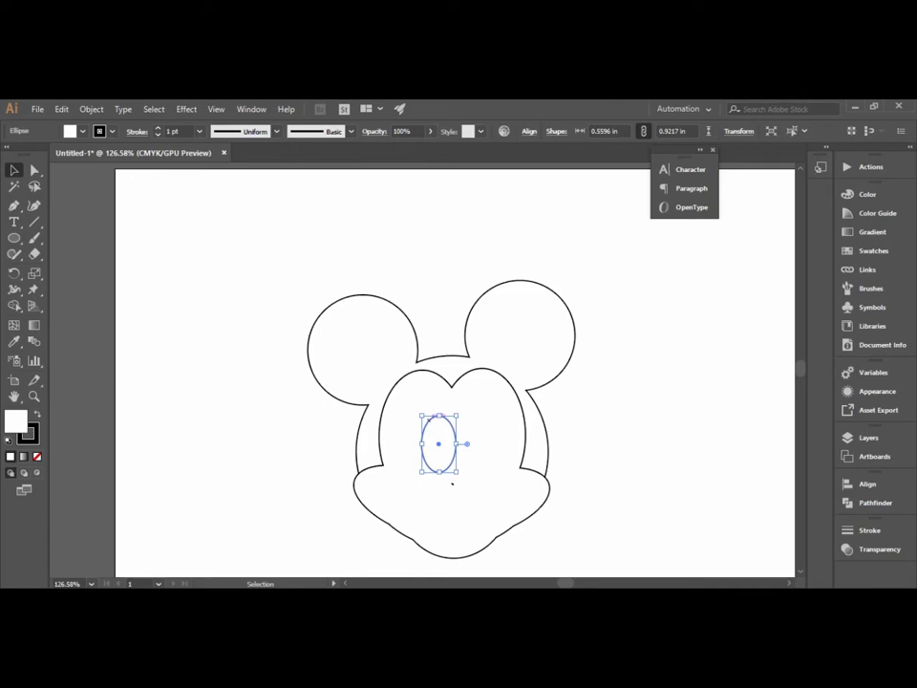
key(ctrl+shift+a)
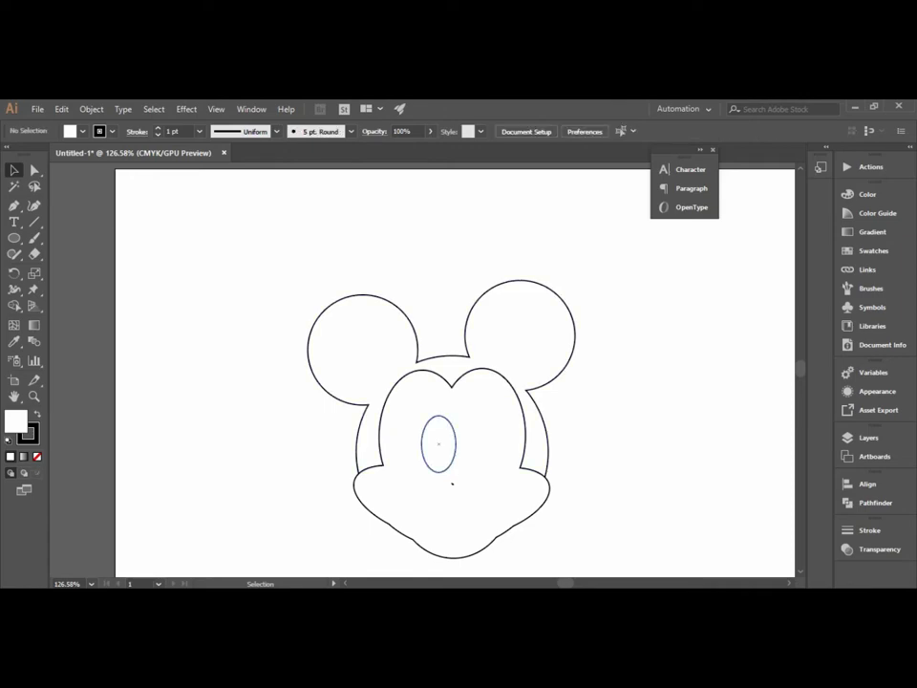
mouse_move(439, 444)
mouse_down()
mouse_move(431, 426)
mouse_move(472, 435)
mouse_up()
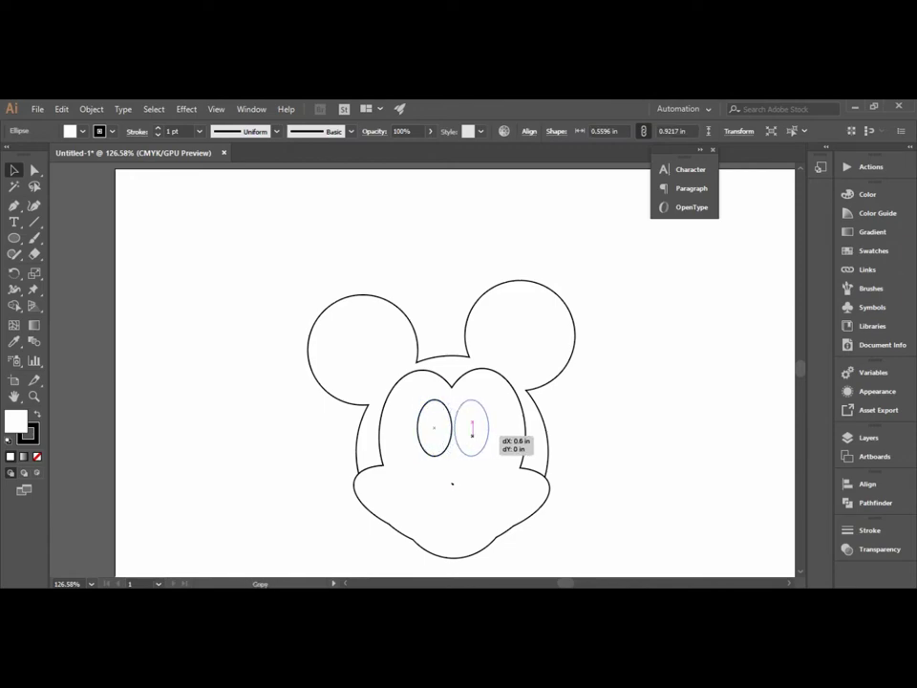
drag(472, 434, 475, 435)
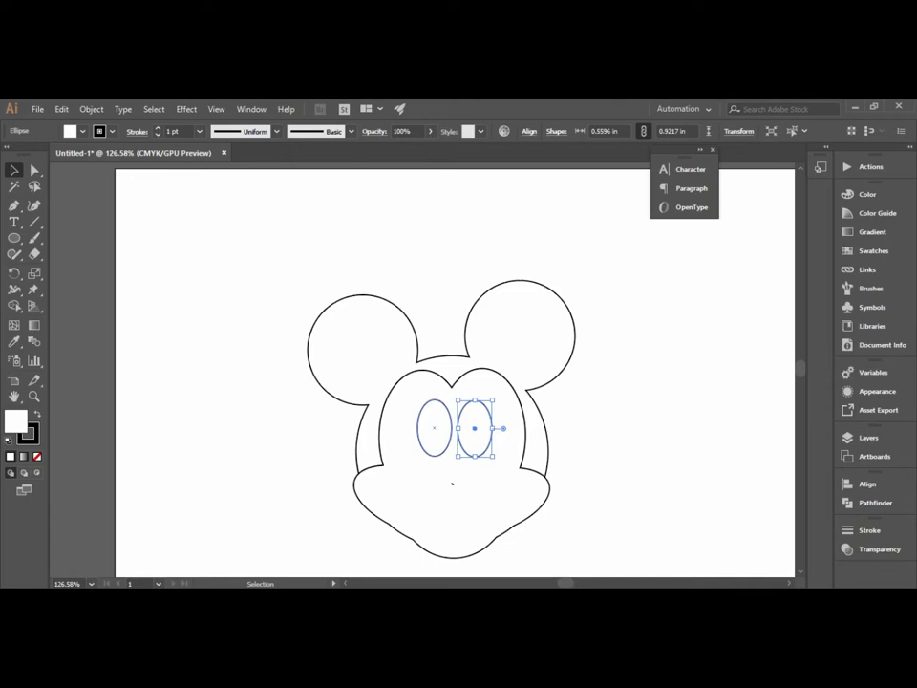
click(418, 428)
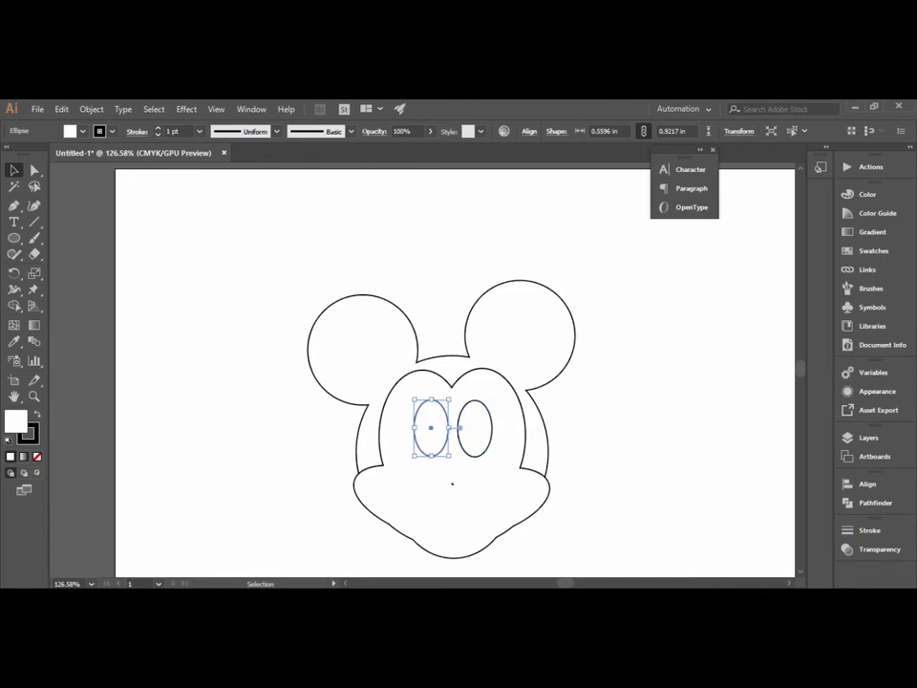
click(475, 428)
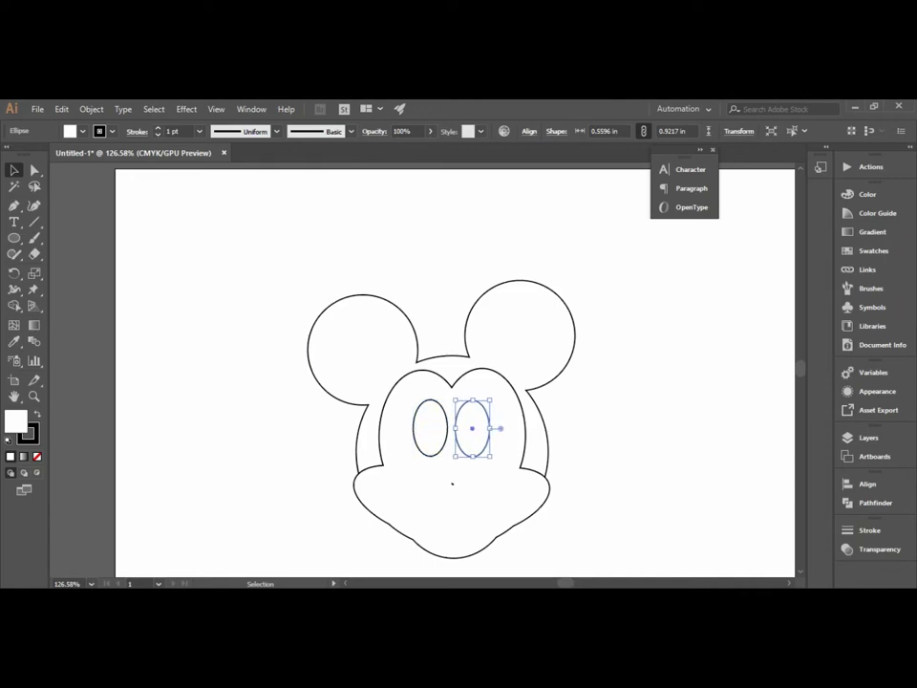
key(ctrl+shift+a)
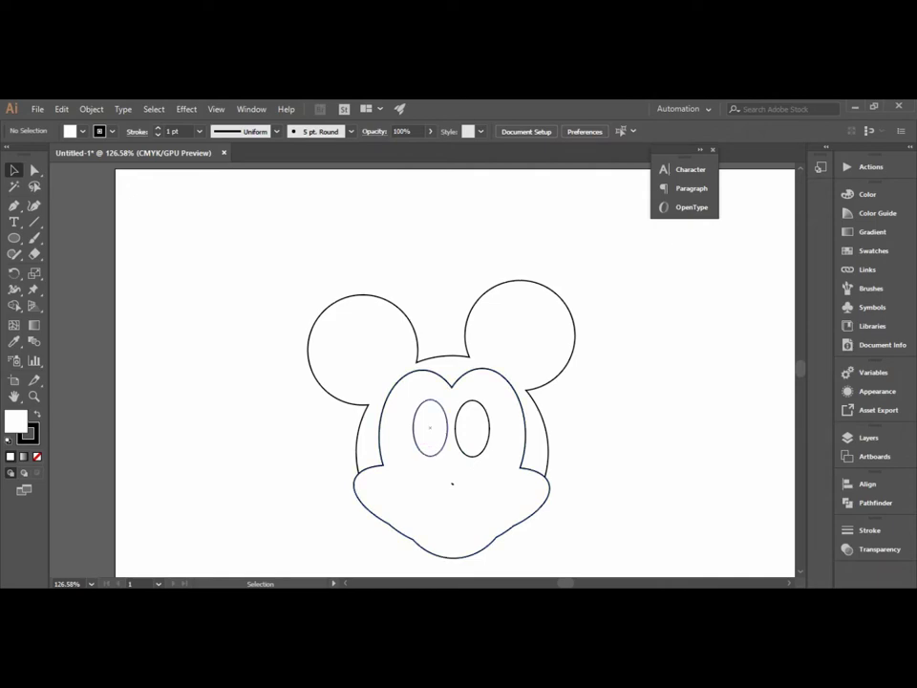
click(430, 428)
Step: Copy the left eye down, then rotate and resize it into a horizontal nose oval
mouse_move(430, 428)
mouse_down()
mouse_move(450, 485)
mouse_move(493, 497)
mouse_move(479, 503)
mouse_up()
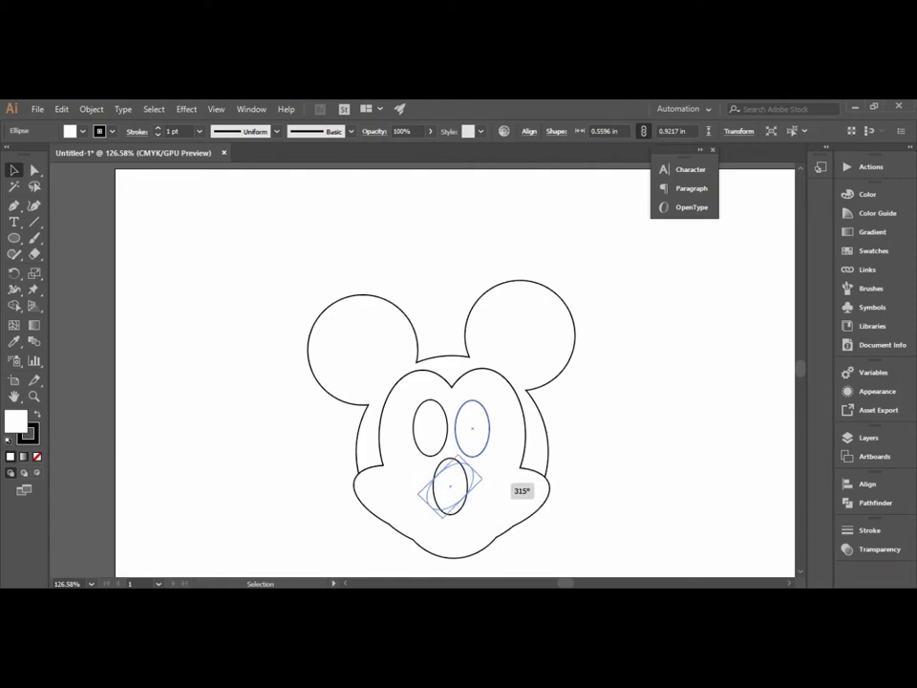
drag(485, 502, 499, 559)
drag(481, 504, 462, 499)
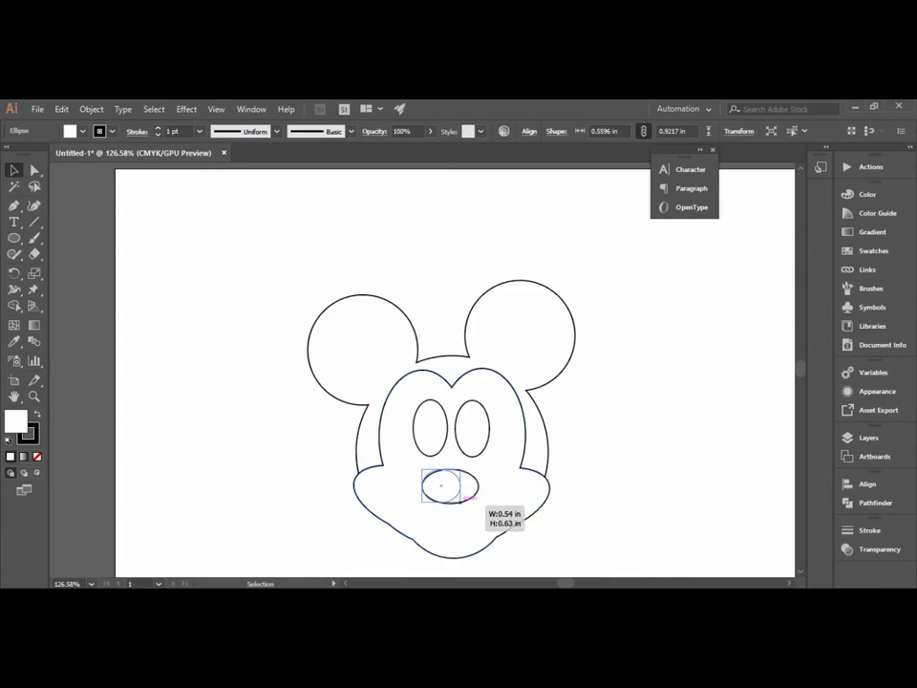
drag(462, 499, 454, 479)
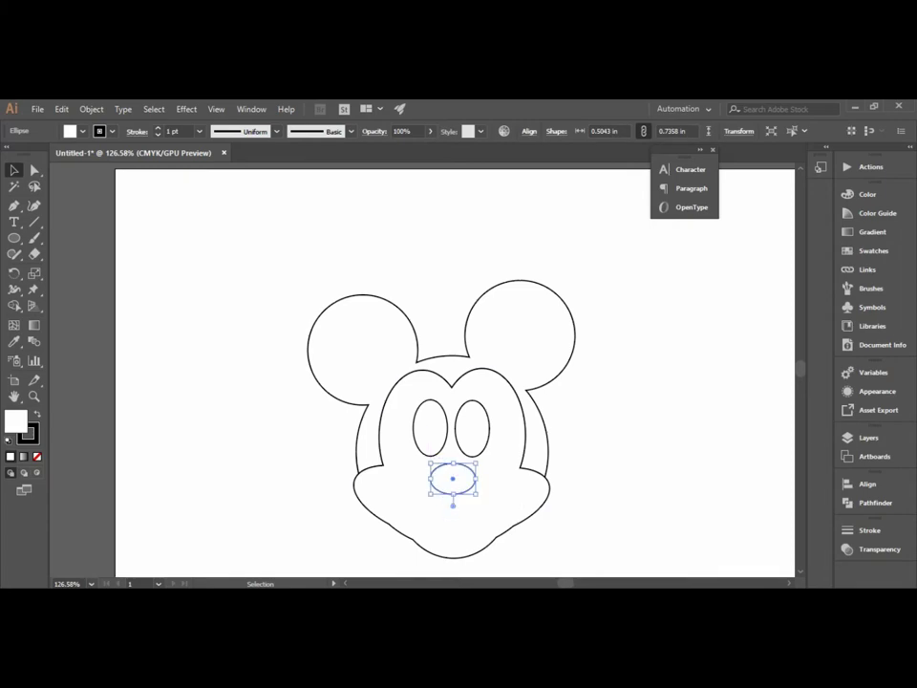
key(ctrl+shift+a)
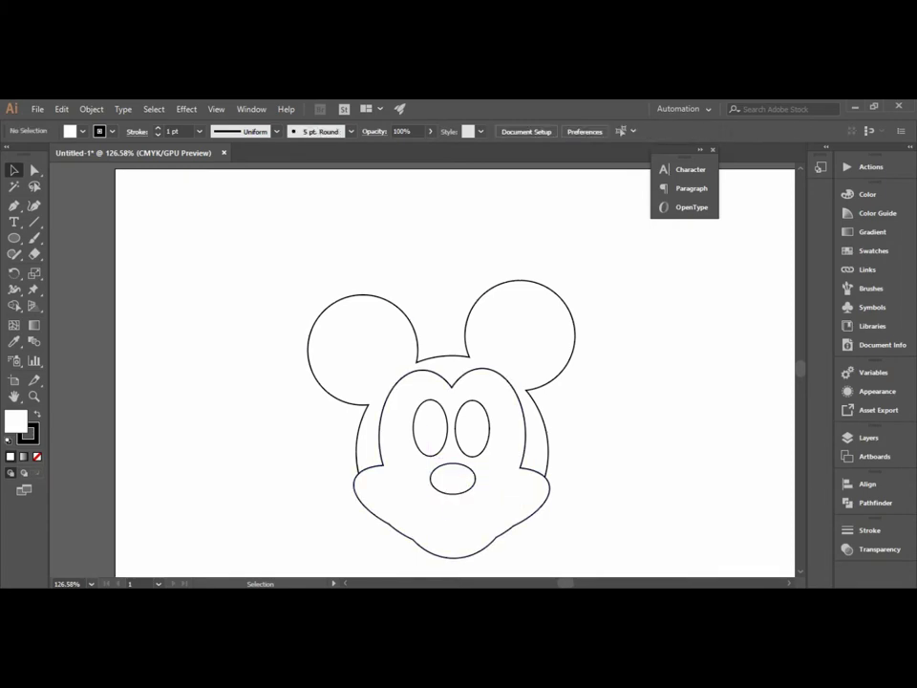
Step: Recopy the left eye to the right and draw a 0.24 × 0.49 in pupil inside it
click(430, 427)
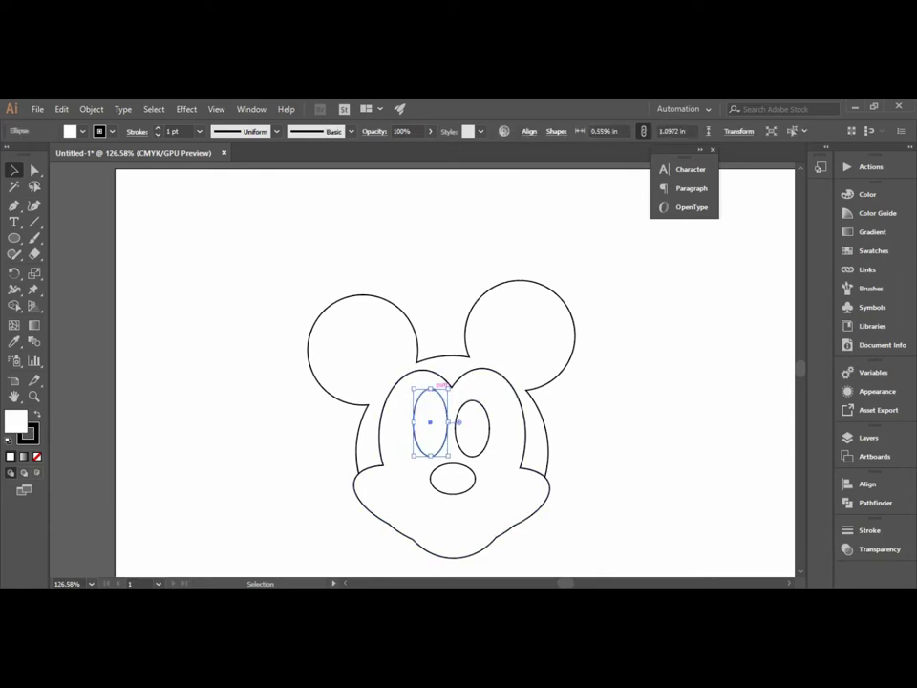
mouse_move(430, 427)
mouse_down()
mouse_move(472, 428)
mouse_move(472, 389)
mouse_up()
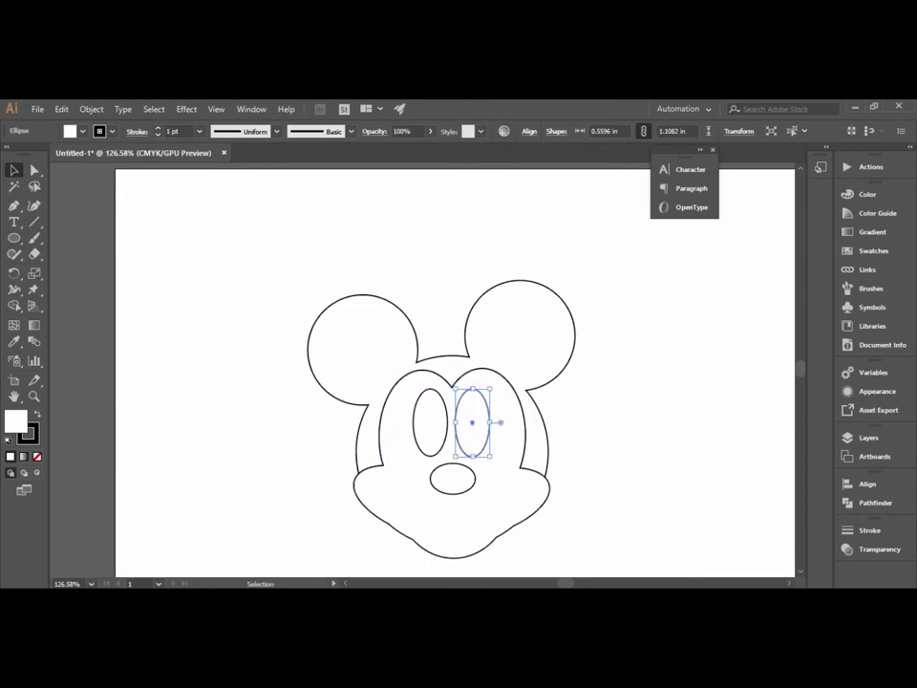
key(ctrl+shift+a)
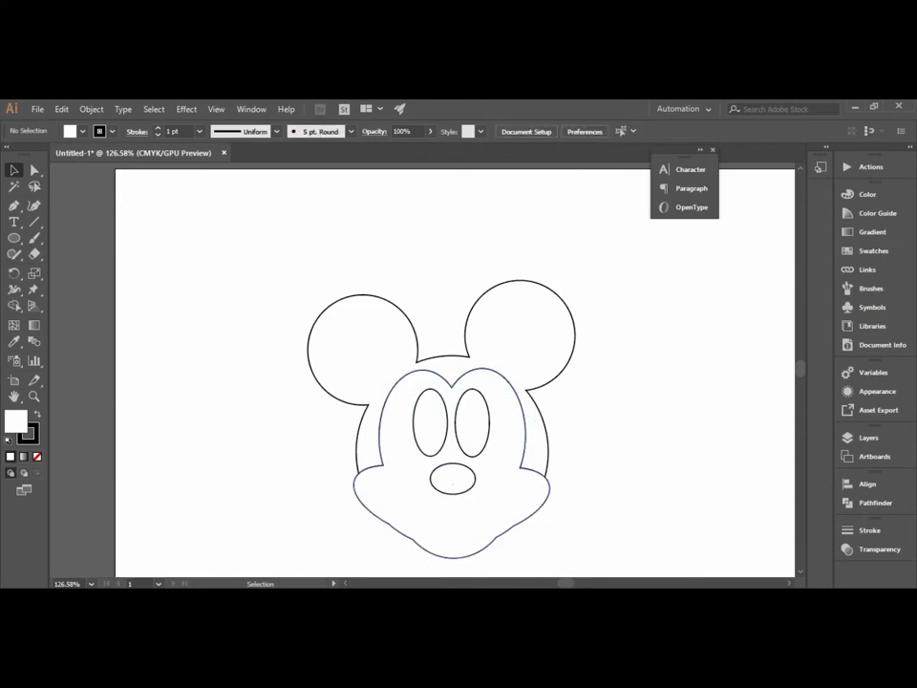
click(430, 421)
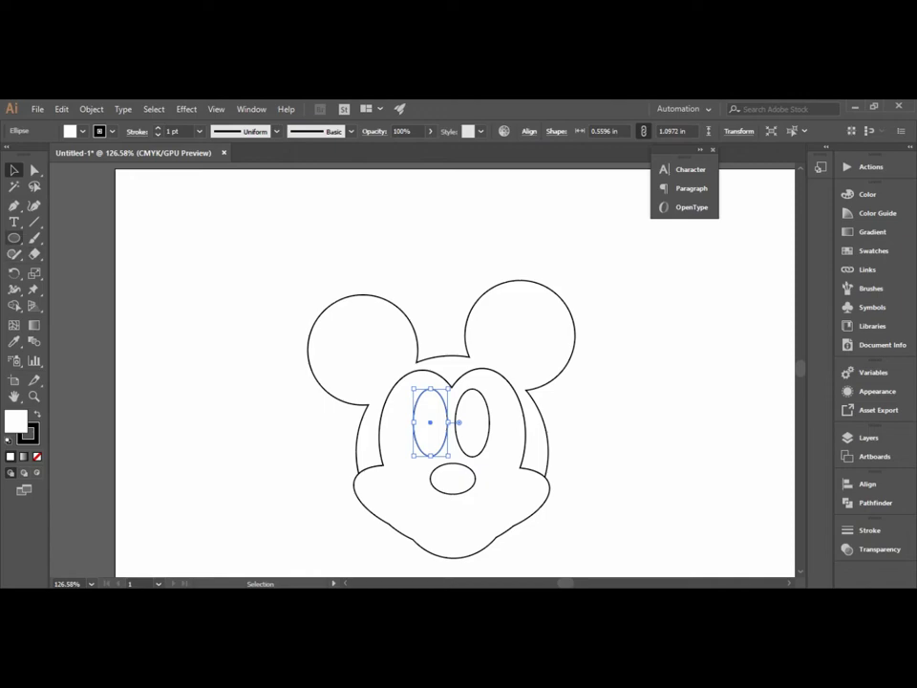
key(l)
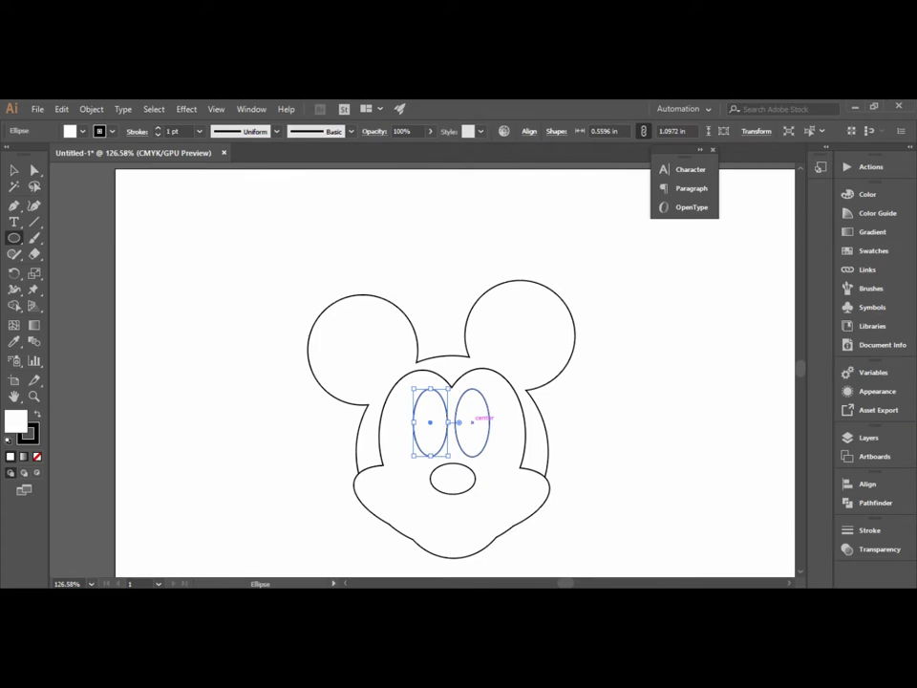
drag(472, 421, 486, 447)
Step: Nudge the right-eye pupil oval three steps left and deselect it
key(Left)
key(Left)
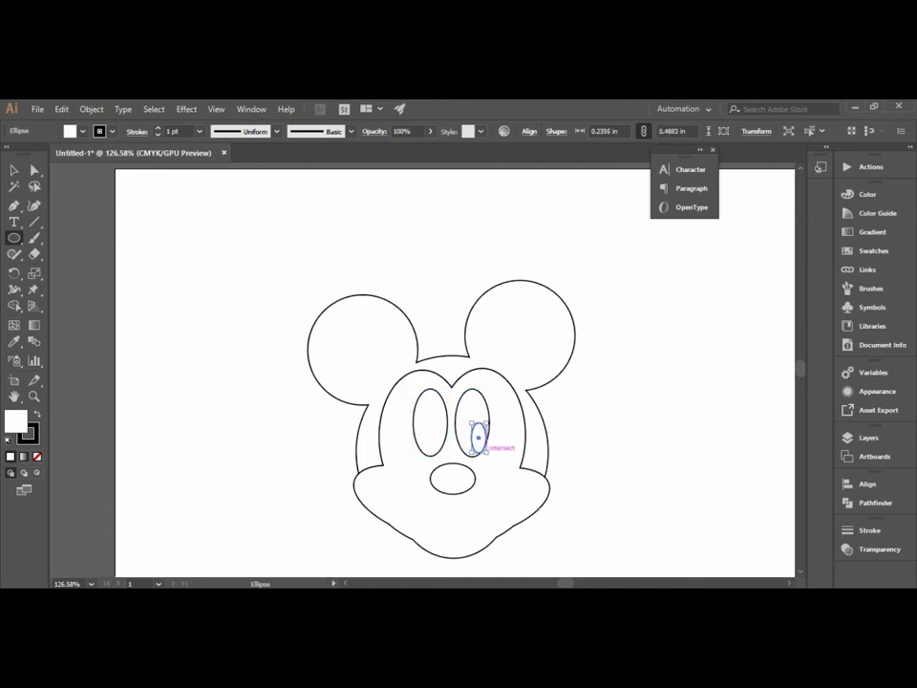
key(Left)
key(Left)
key(Left)
key(Left)
key(Left)
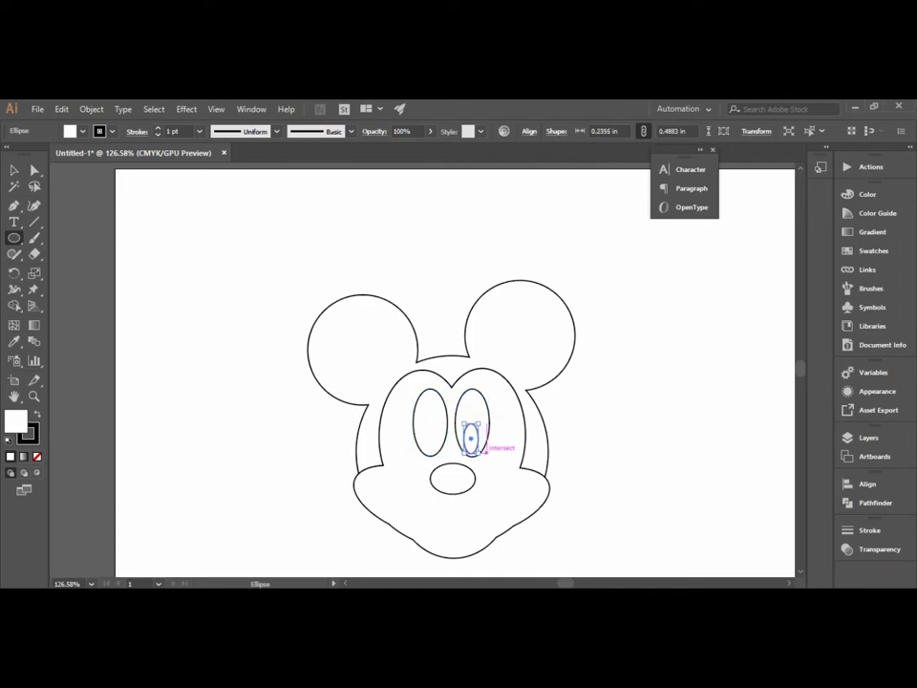
key(Left)
key(Left)
key(v)
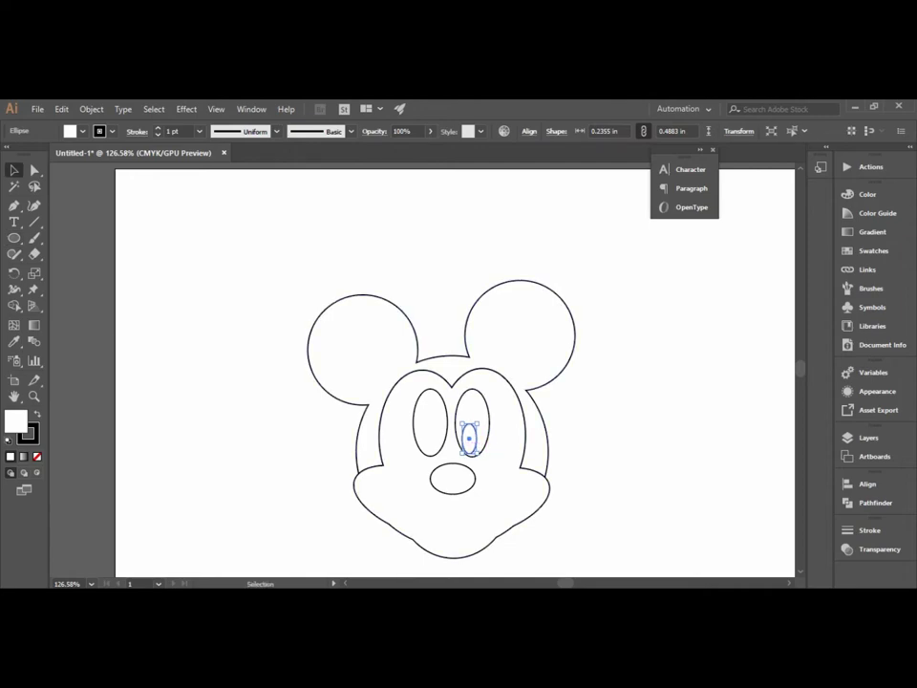
key(ctrl+shift+a)
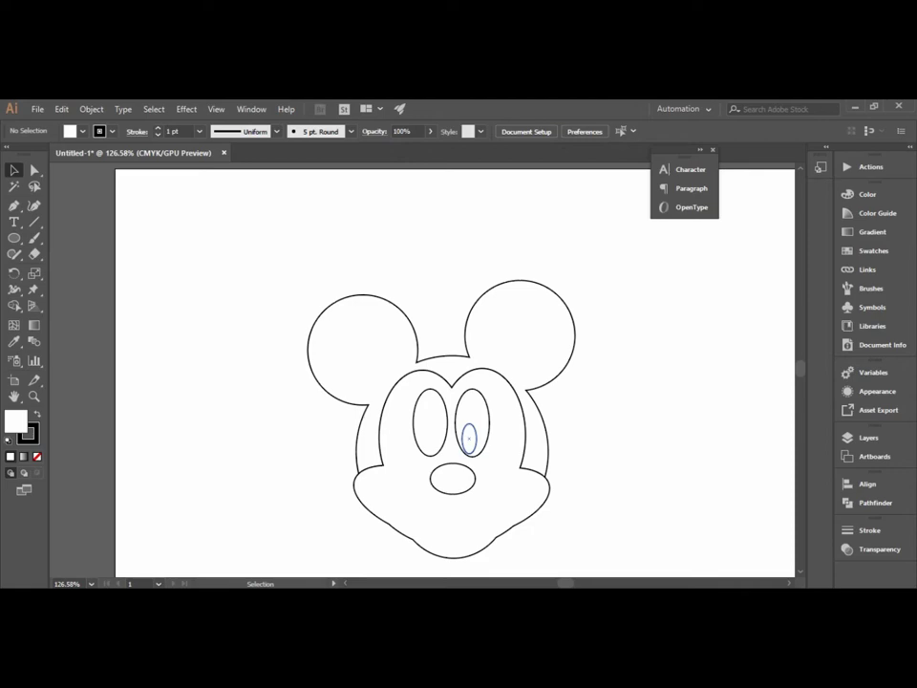
Step: Place a copy of the pupil oval in the left eye and check its placement
click(469, 439)
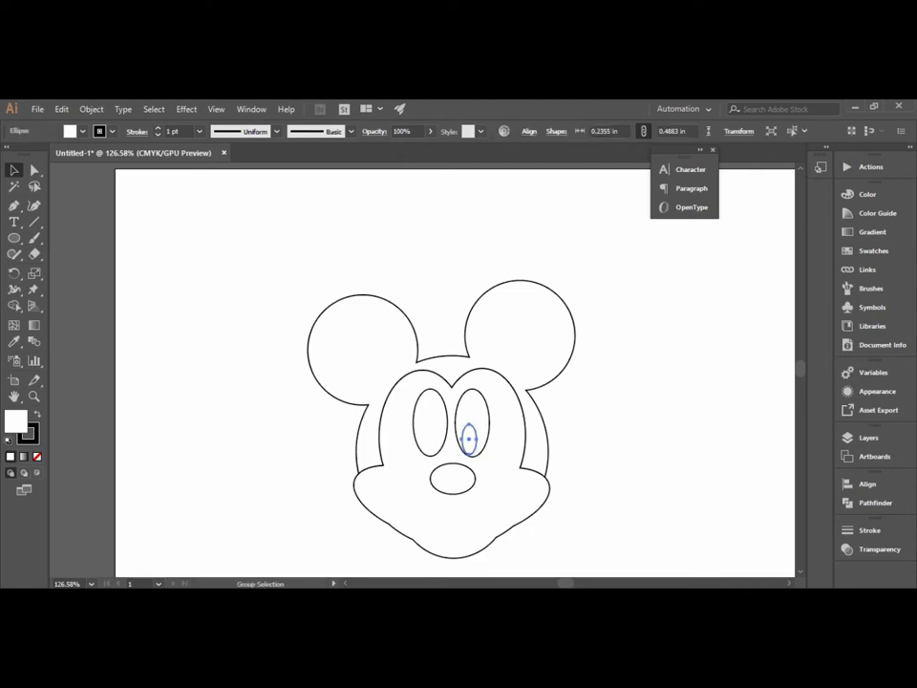
drag(469, 441, 437, 440)
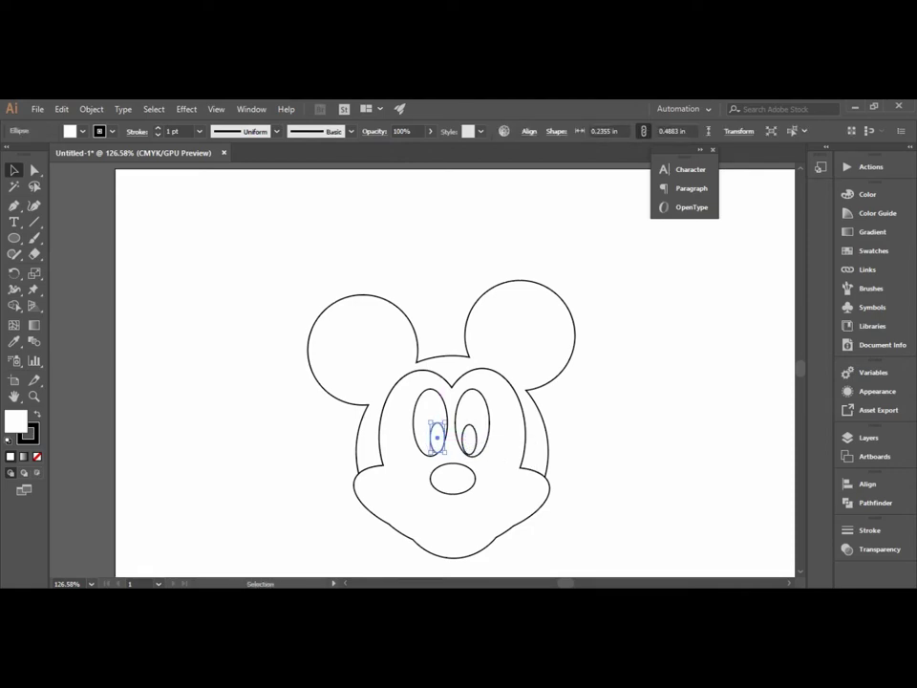
key(ctrl+shift+a)
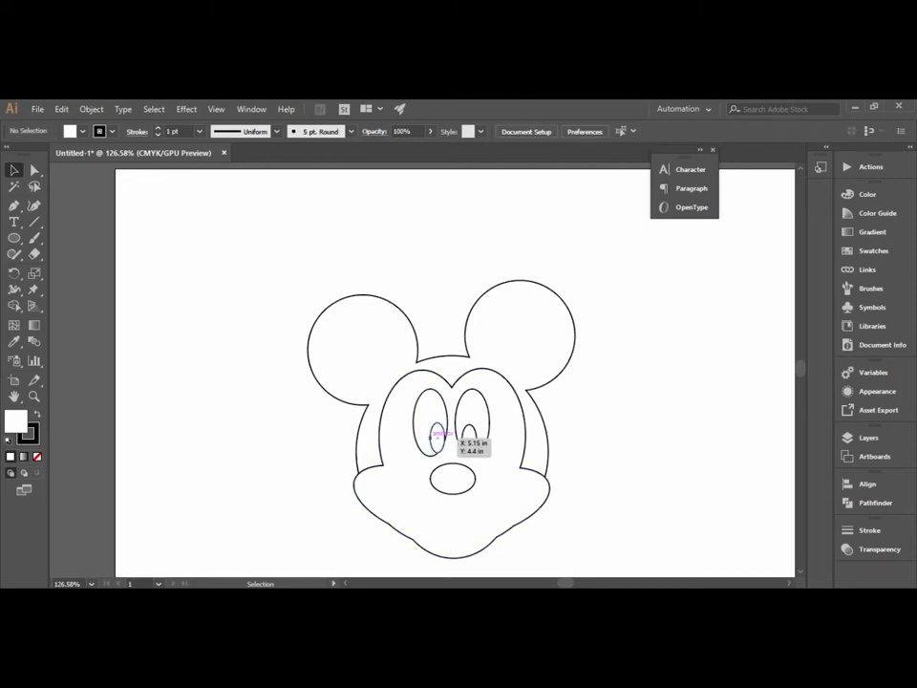
click(436, 435)
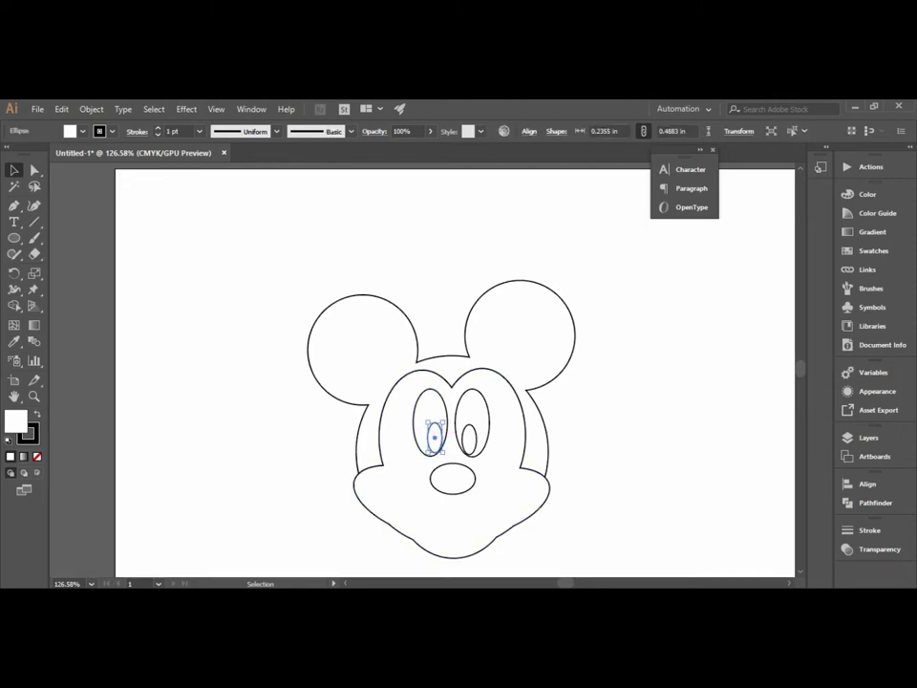
key(ctrl+shift+a)
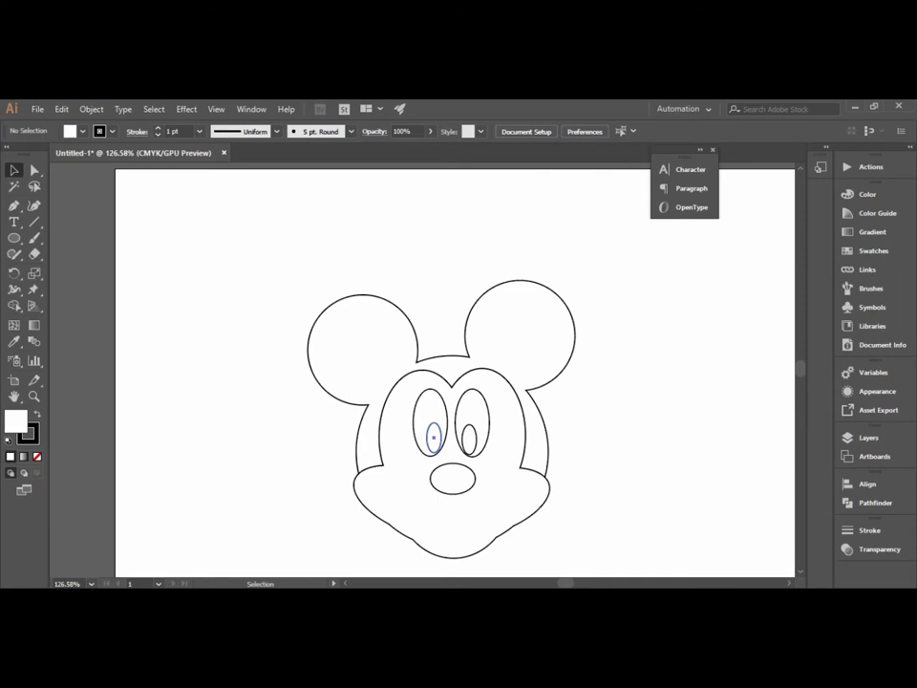
click(433, 438)
key(ctrl+shift+a)
key(shift+c)
Step: Draw a curved Pen-tool smile path from the right cheek across the lower face
alt+scroll(96, 192, up, 1)
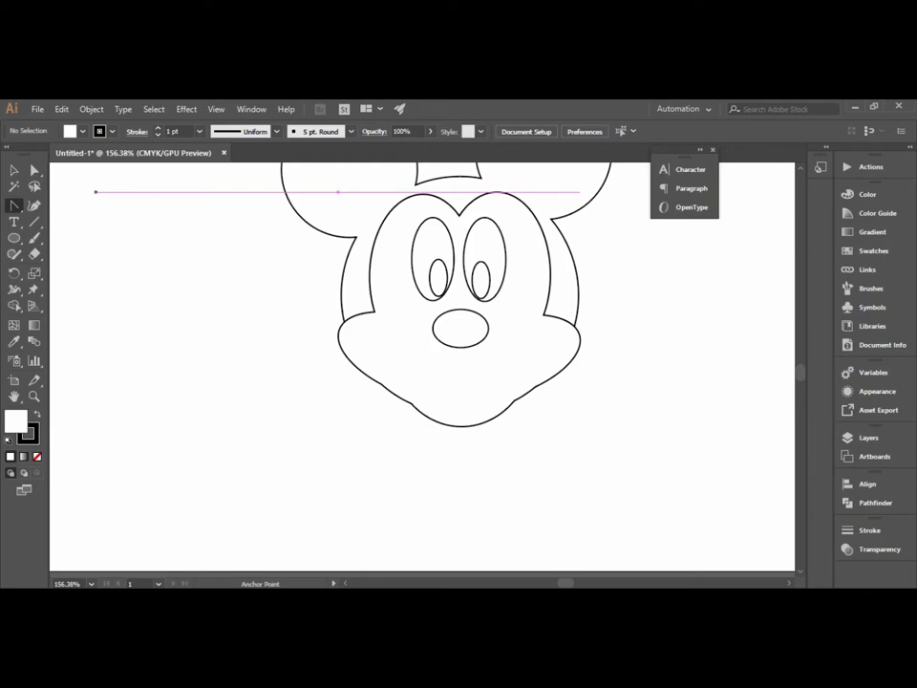
drag(14, 205, 86, 254)
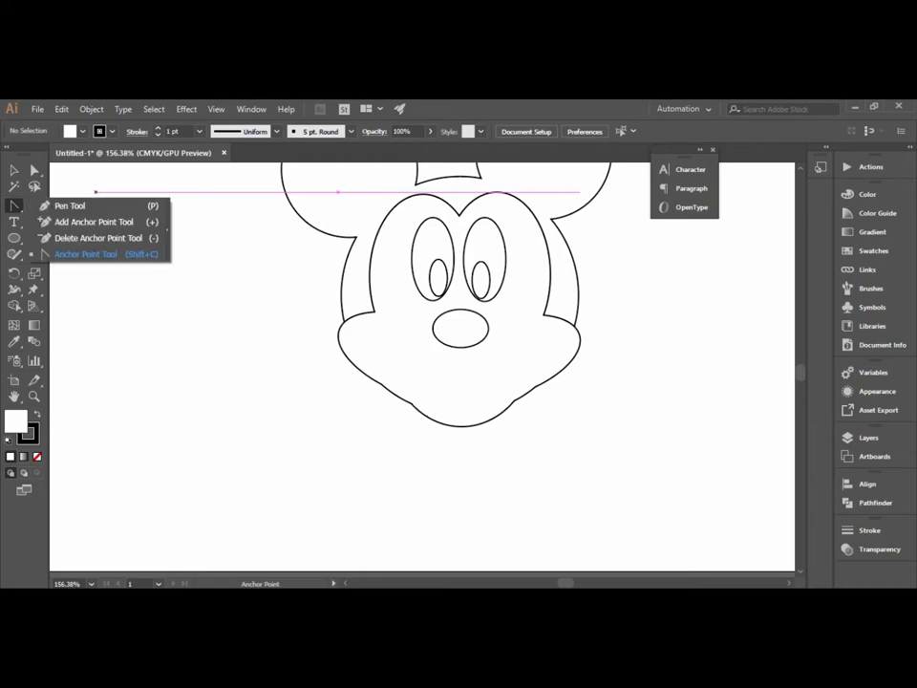
click(69, 205)
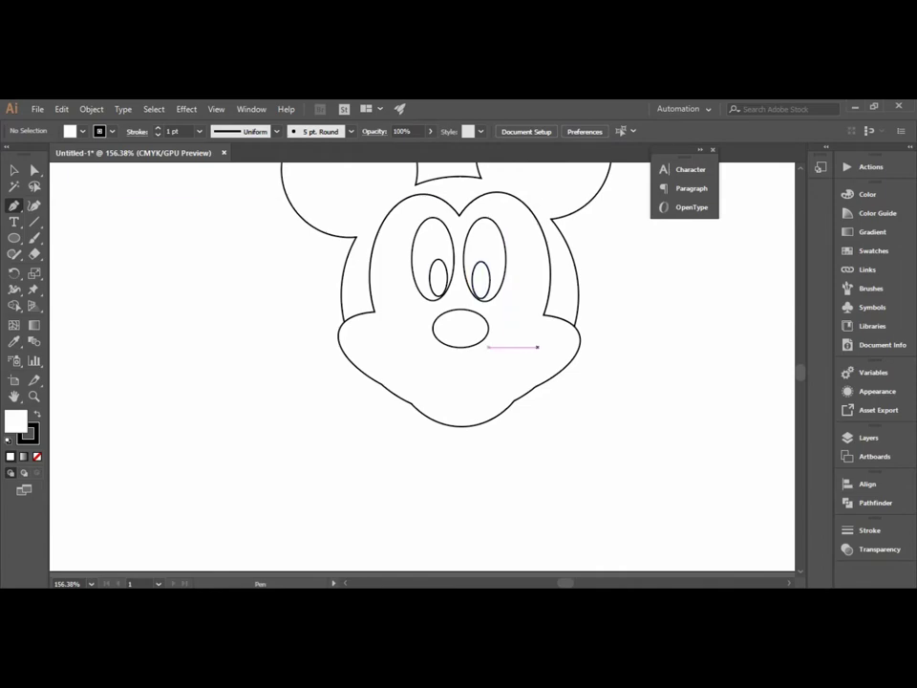
drag(539, 347, 373, 341)
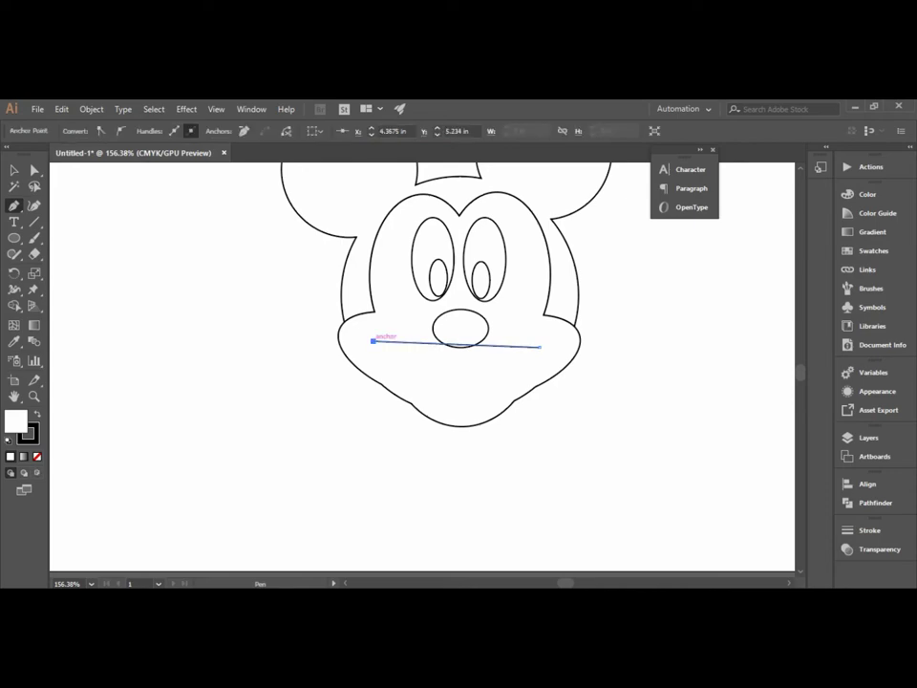
key(ctrl+z)
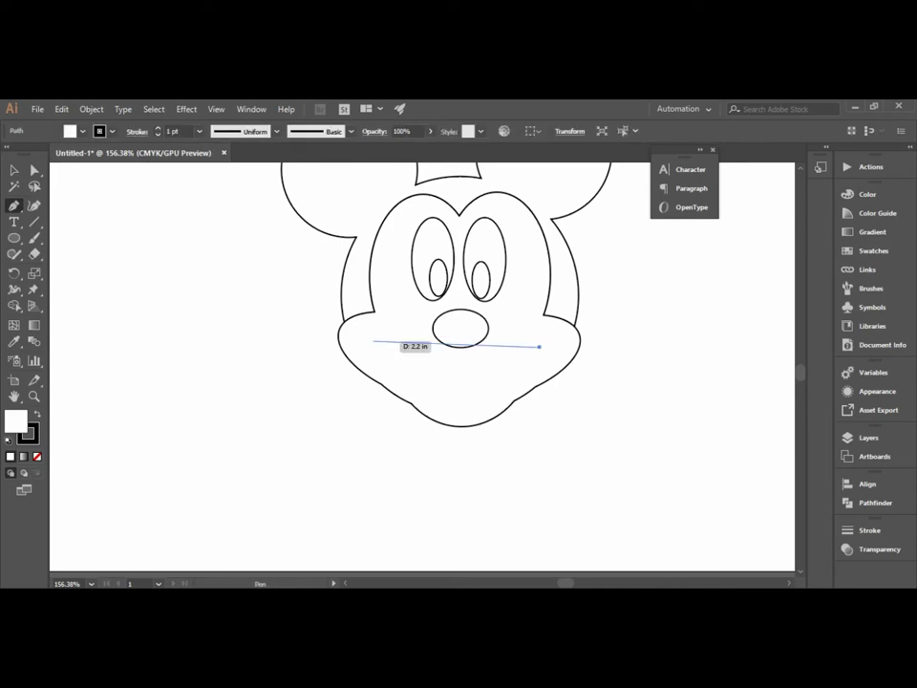
drag(372, 341, 283, 295)
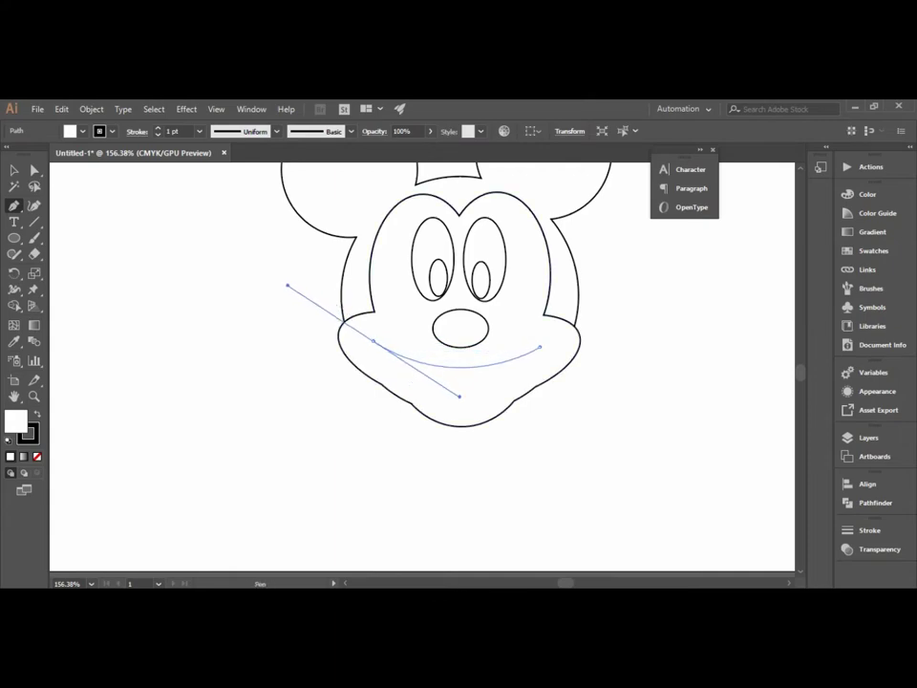
drag(283, 295, 288, 285)
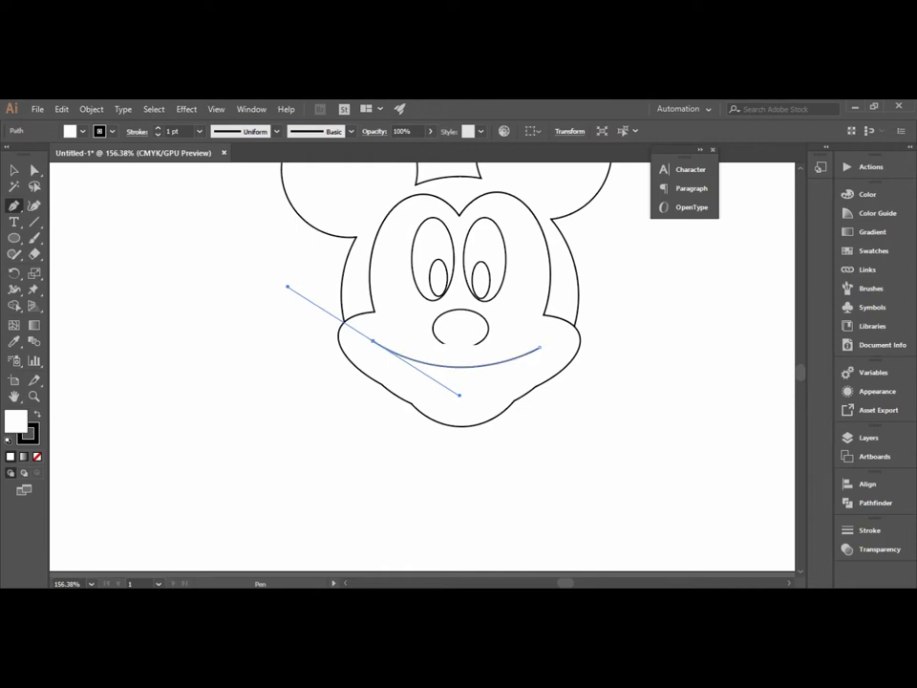
Step: Refine the smile's curvature by adjusting handles from its left end point
click(373, 341)
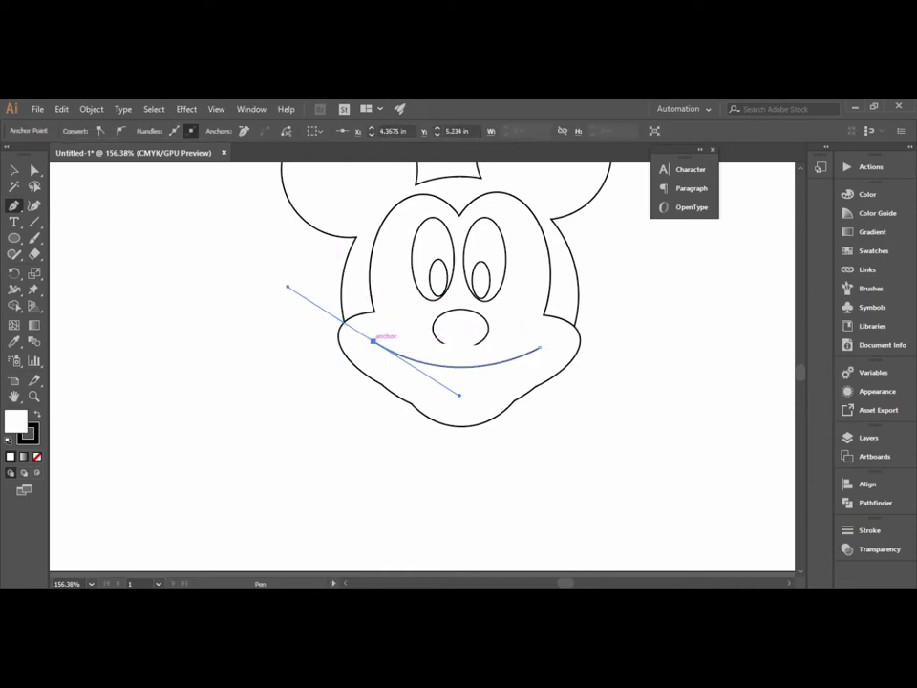
drag(373, 341, 398, 353)
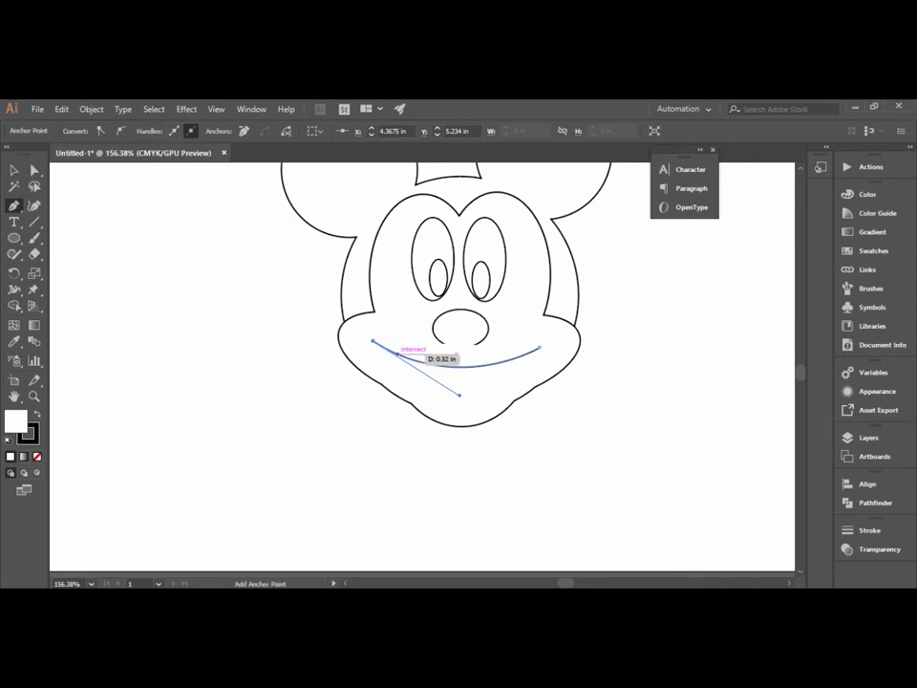
mouse_move(397, 354)
mouse_down()
mouse_move(401, 367)
mouse_move(475, 386)
mouse_up()
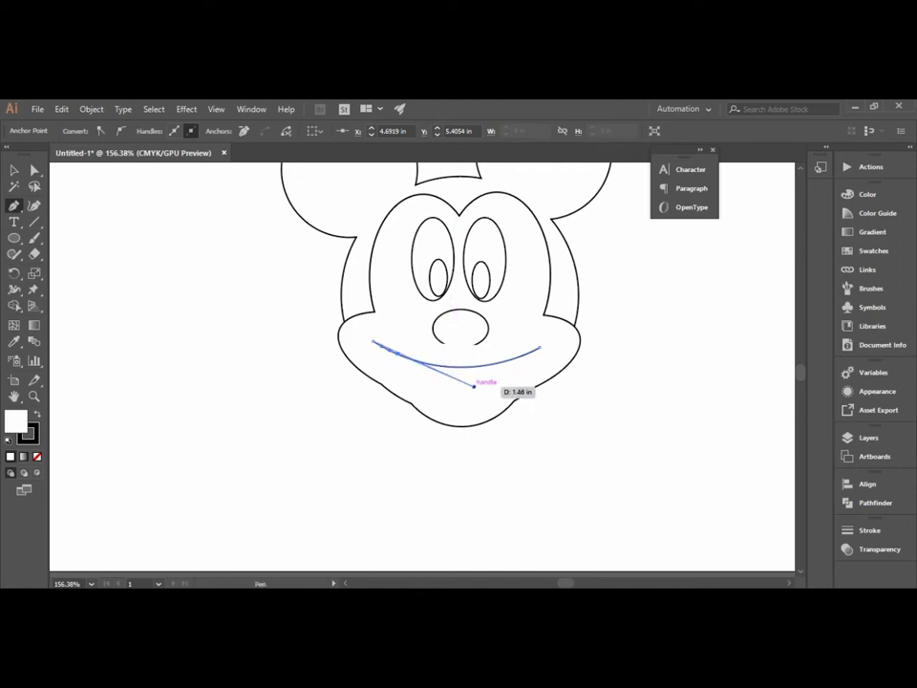
drag(475, 386, 475, 383)
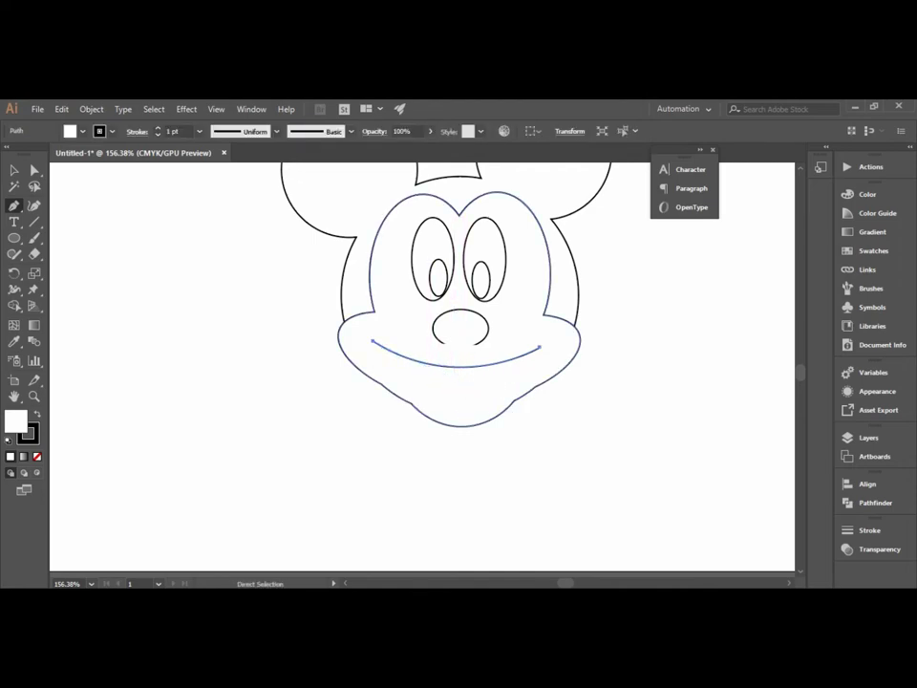
drag(372, 341, 396, 355)
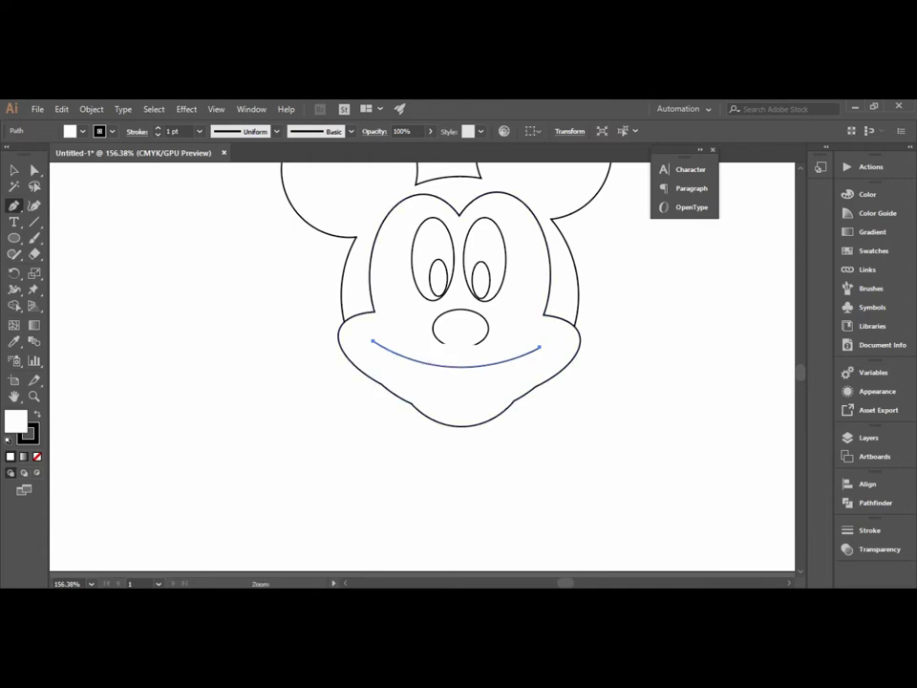
key(ctrl+plus)
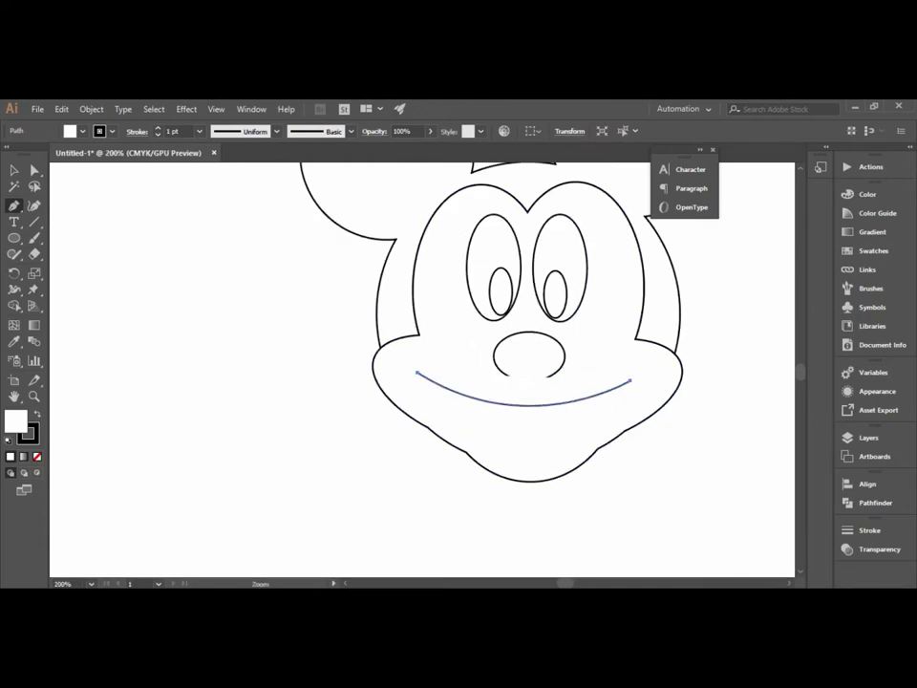
Step: Zoom in and resume the mouth path from the smile's left endpoint
scroll(375, 345, up, 1)
scroll(375, 345, up, 1)
scroll(375, 345, up, 1)
scroll(375, 345, up, 1)
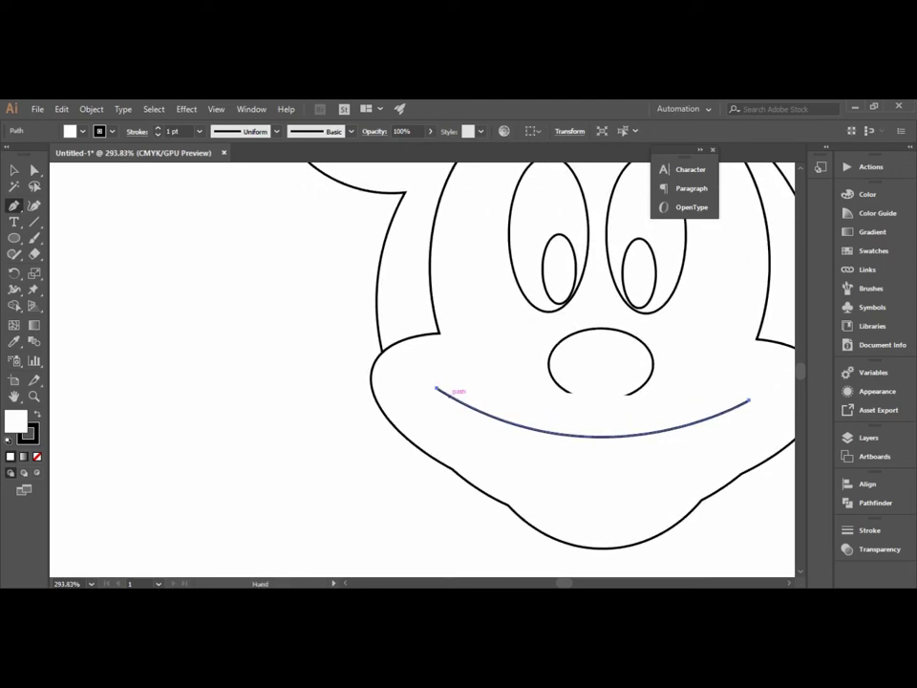
click(436, 389)
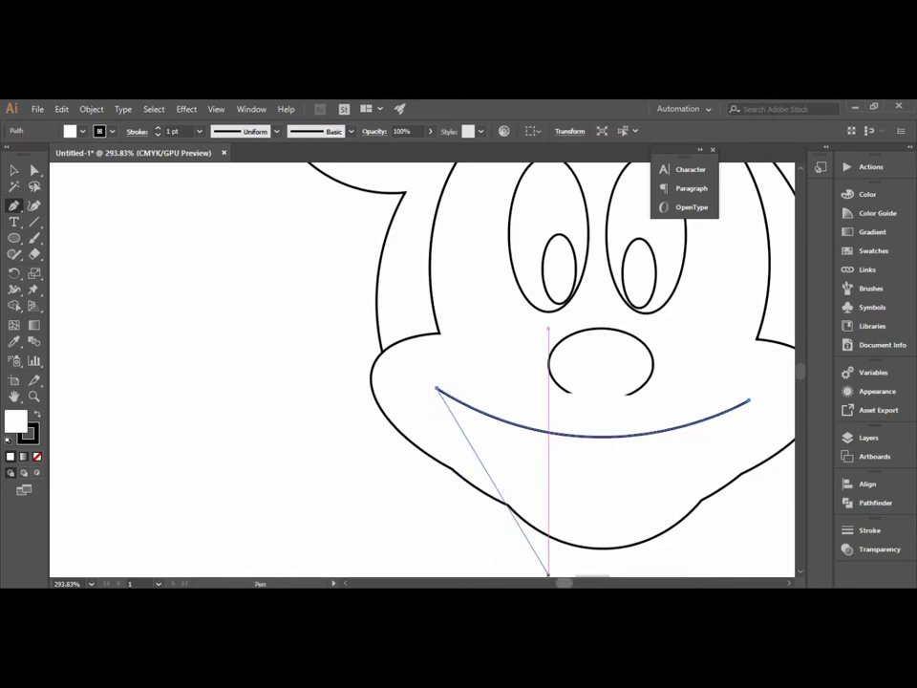
scroll(548, 575, right, 5)
scroll(547, 575, left, 10)
scroll(547, 575, right, 5)
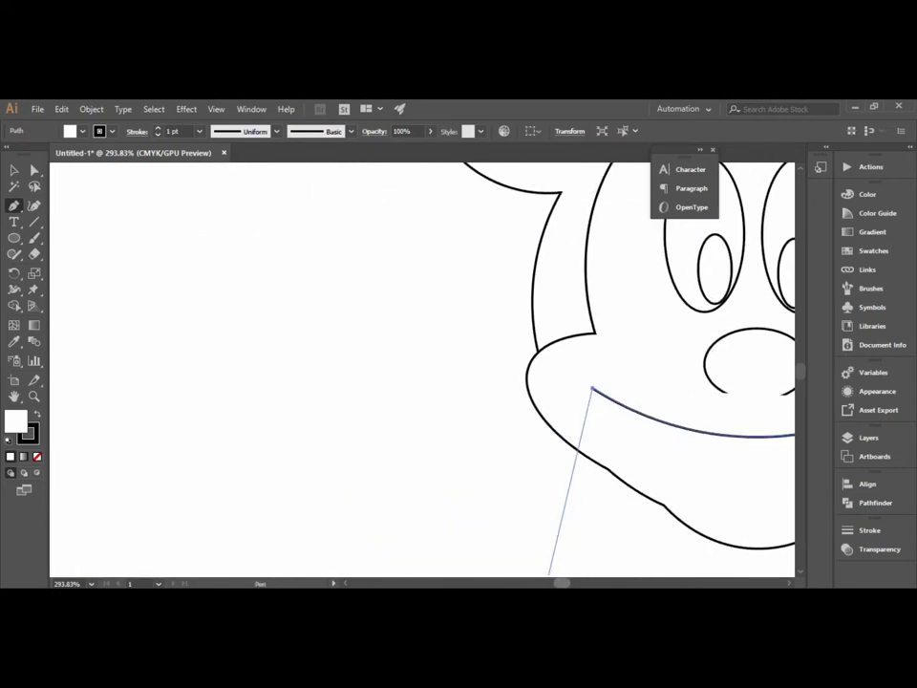
scroll(548, 575, right, 2)
scroll(547, 575, right, 6)
scroll(548, 575, right, 2)
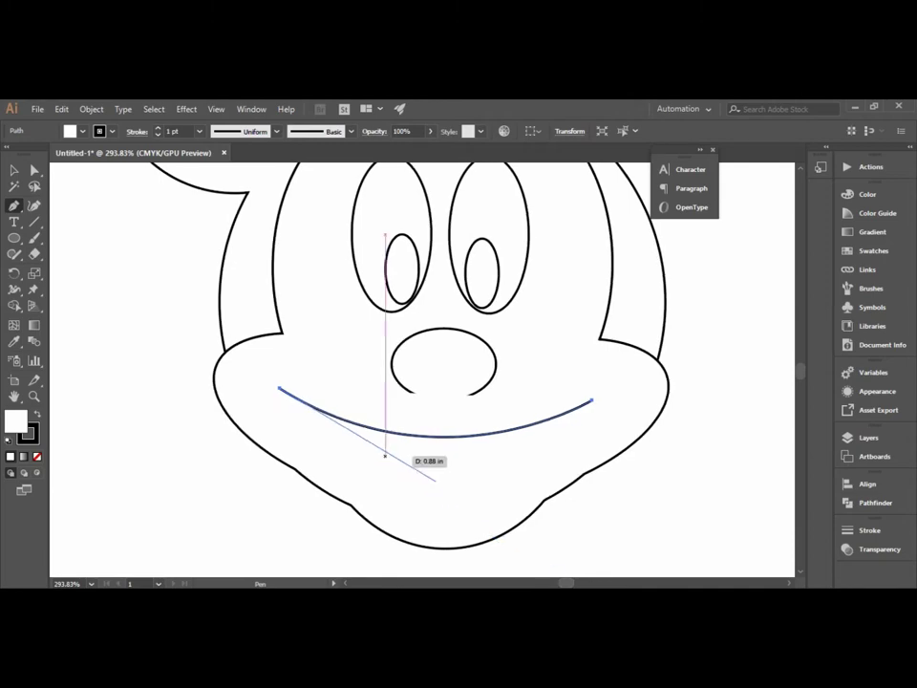
Step: Add curved anchors beneath the smile, undoing the last misplaced anchors
drag(315, 412, 436, 412)
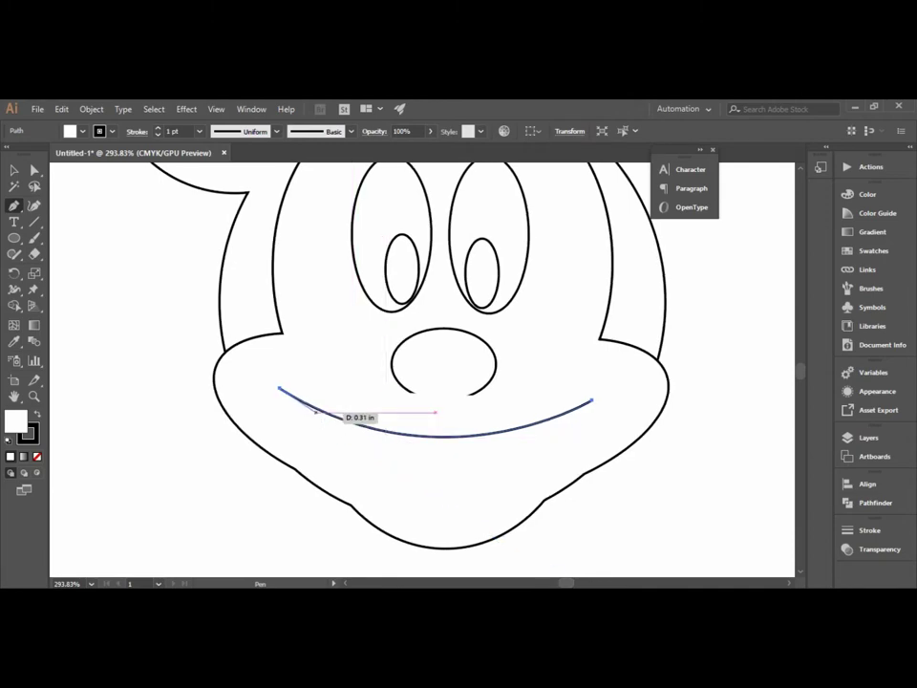
mouse_move(279, 388)
mouse_down()
mouse_move(332, 430)
mouse_move(526, 441)
mouse_move(566, 424)
mouse_move(615, 307)
mouse_move(645, 283)
mouse_move(661, 244)
mouse_move(679, 244)
mouse_move(633, 346)
mouse_move(593, 387)
mouse_move(499, 441)
mouse_up()
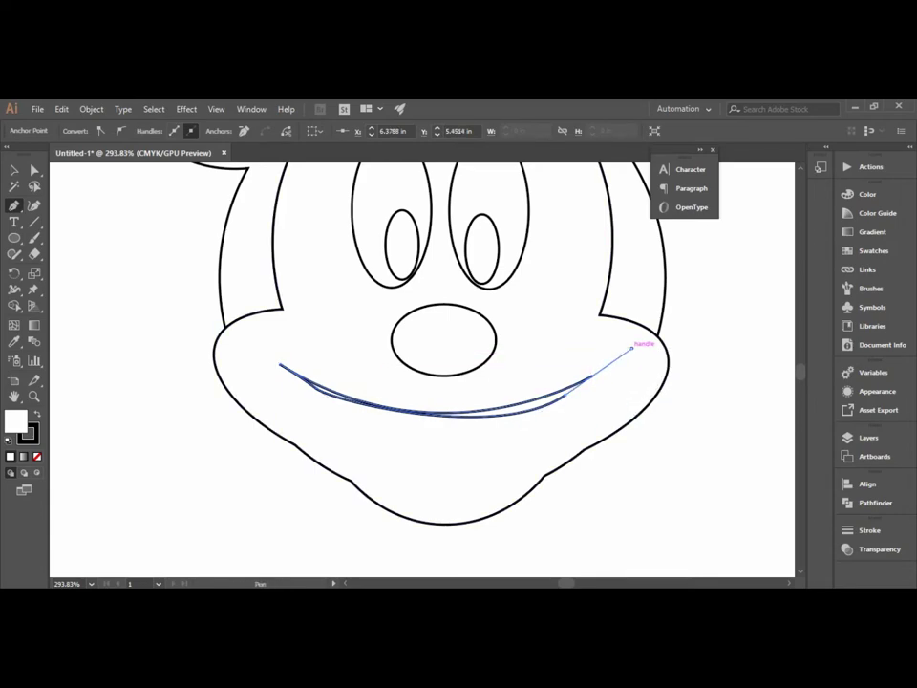
drag(632, 348, 640, 311)
key(ctrl+z)
key(ctrl+z)
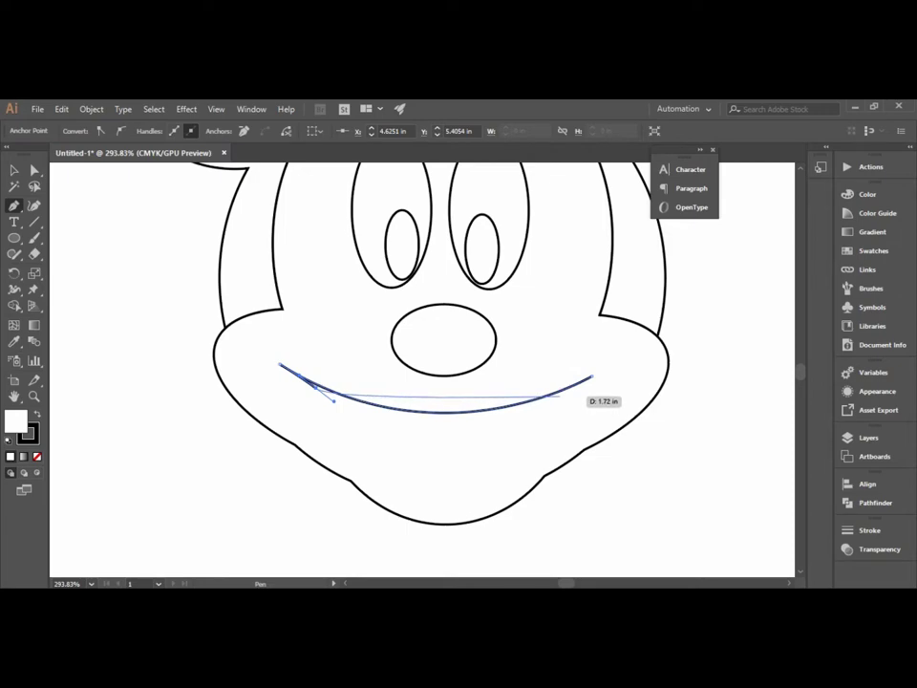
Step: Draw the U-shaped lower lip and join it to the smile's right end
drag(561, 391, 658, 222)
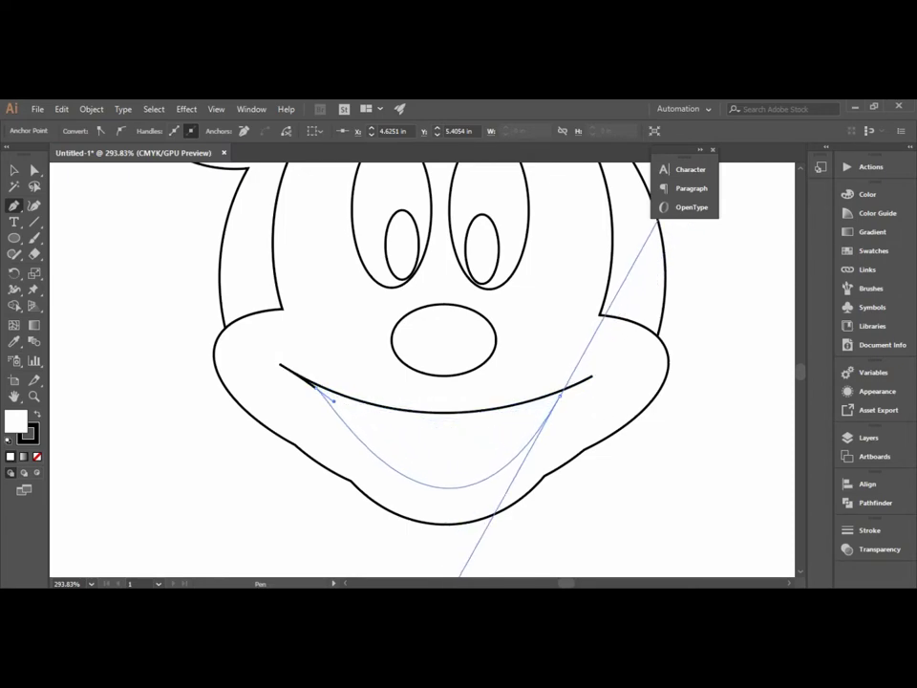
scroll(420, 382, up, 3)
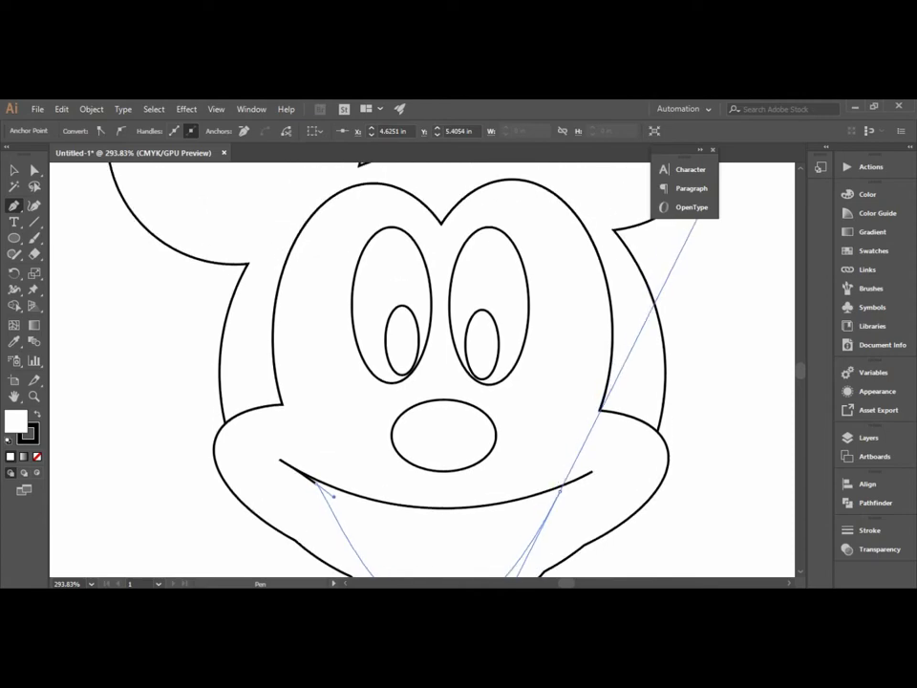
drag(700, 214, 680, 236)
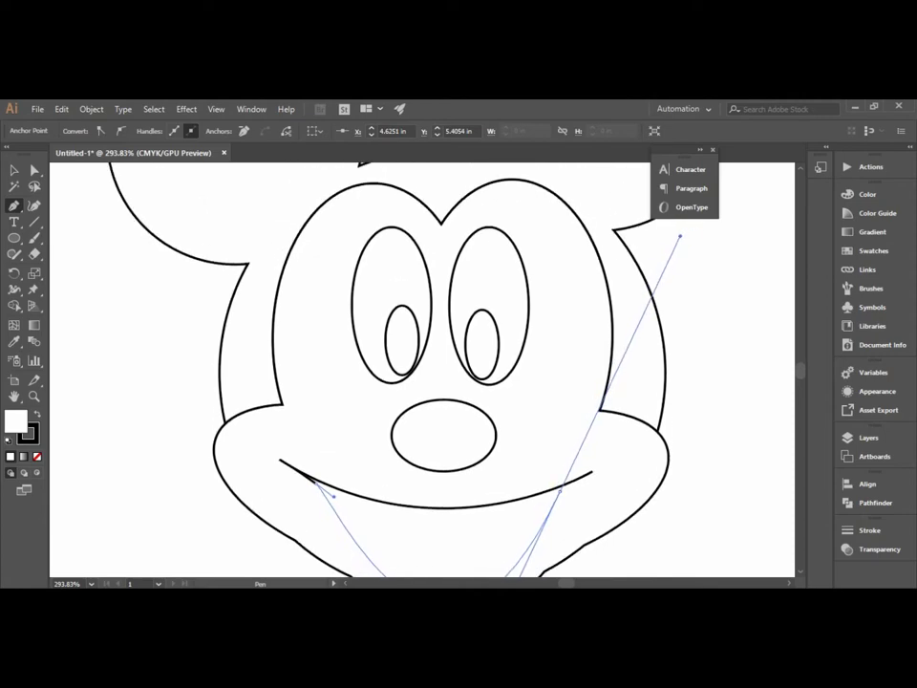
drag(680, 236, 578, 472)
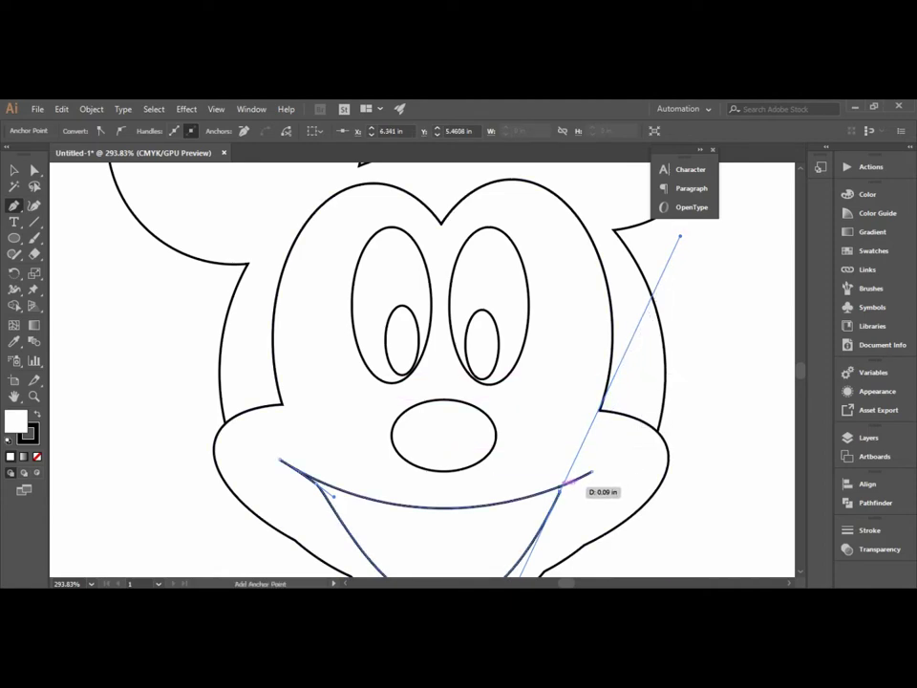
click(561, 489)
drag(561, 489, 592, 471)
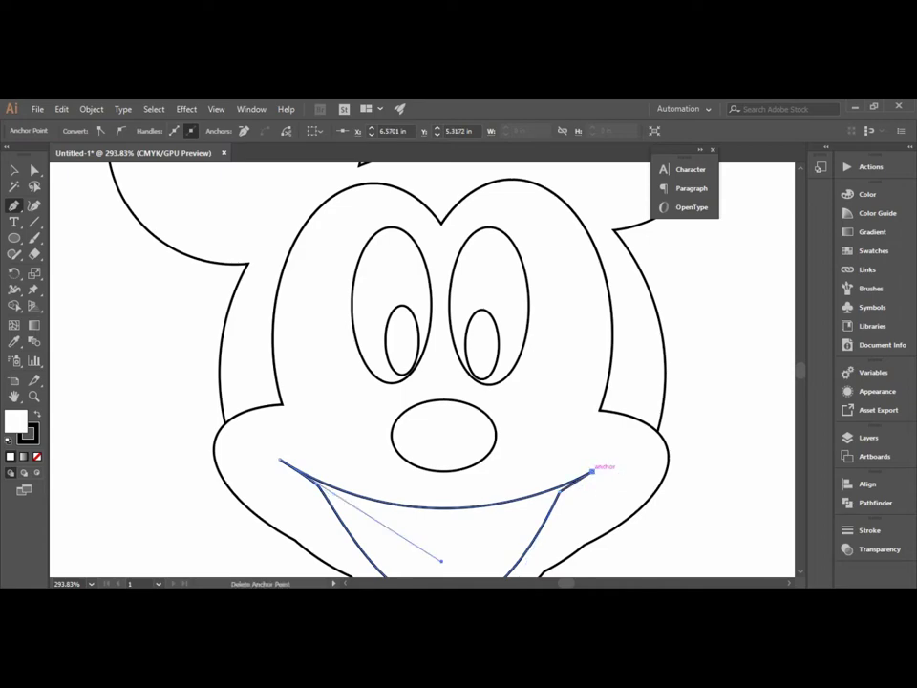
click(593, 471)
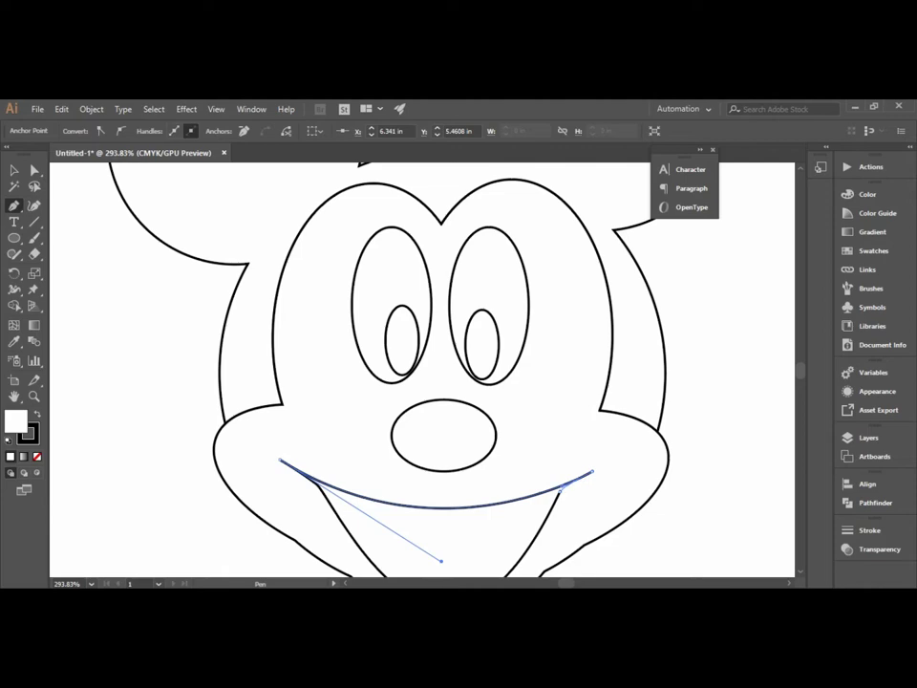
click(562, 487)
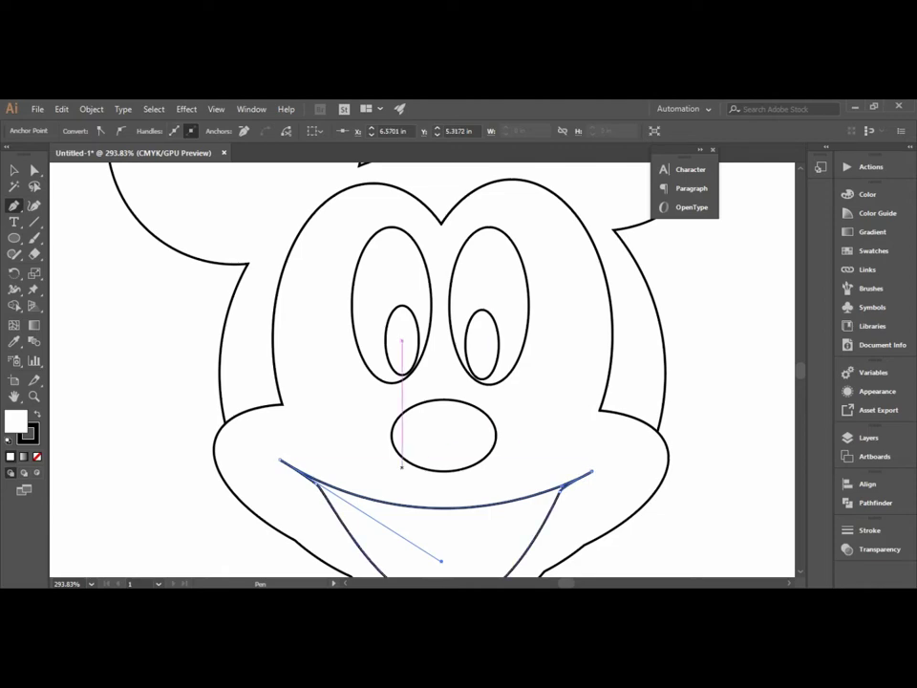
Step: Zoom in closely on the mouth path to inspect it
scroll(385, 472, right, 1)
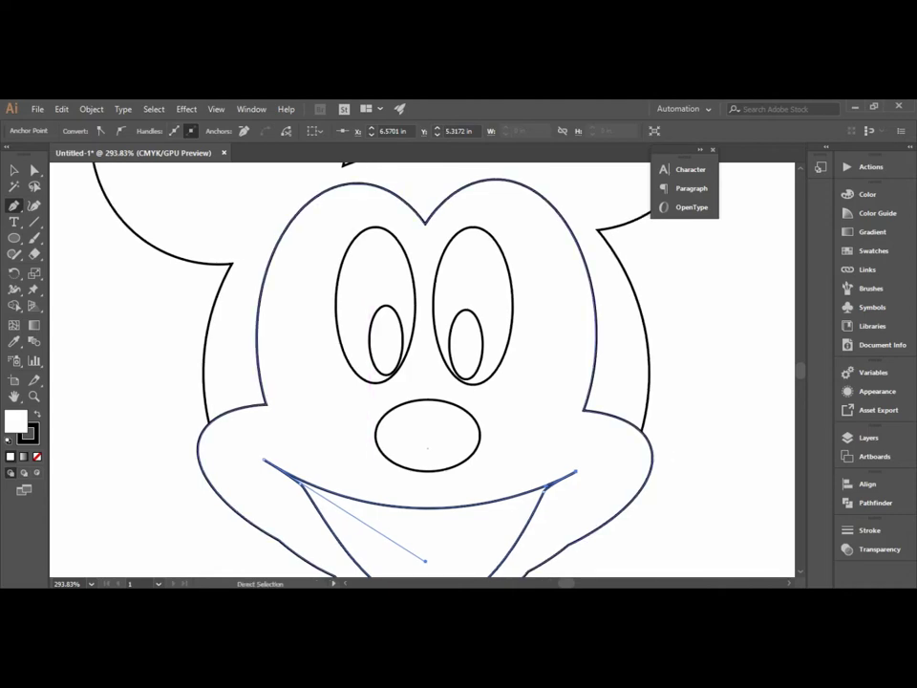
scroll(363, 464, right, 2)
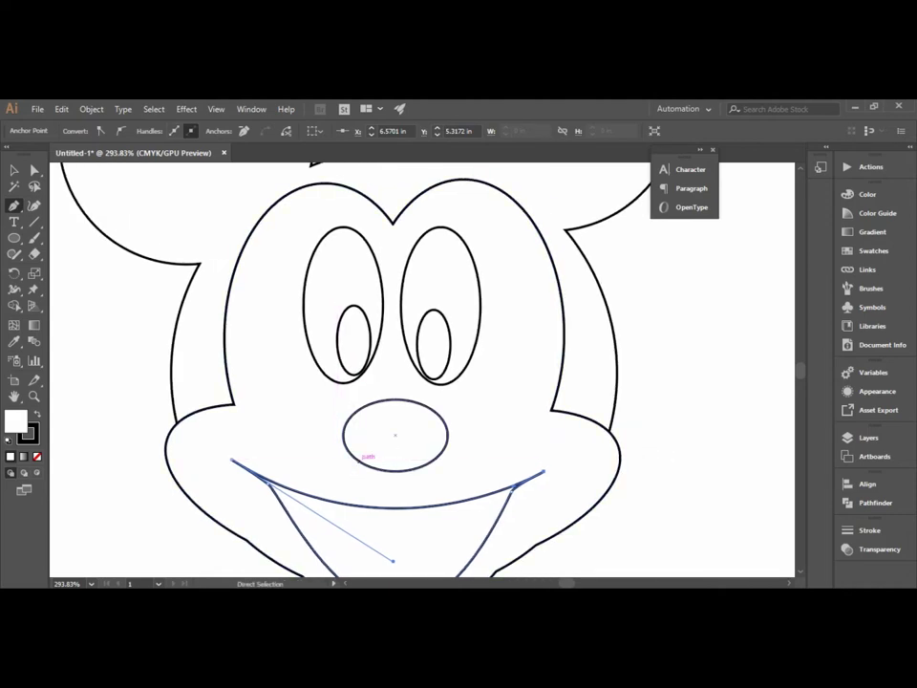
scroll(363, 463, right, 1)
scroll(363, 463, right, 1)
ctrl+click(361, 464)
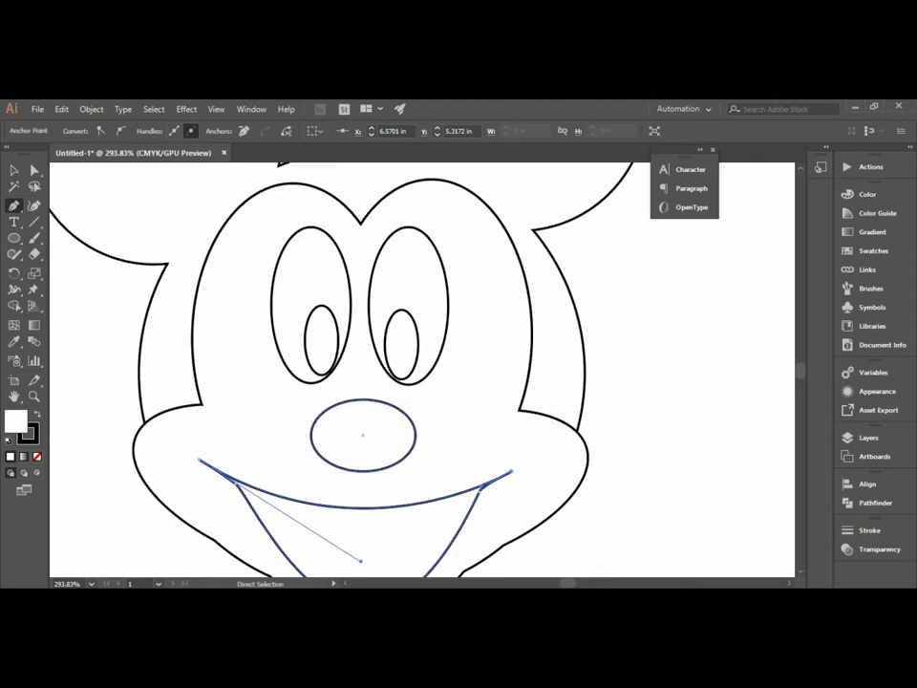
key(ctrl+shift+a)
key(ctrl+equal)
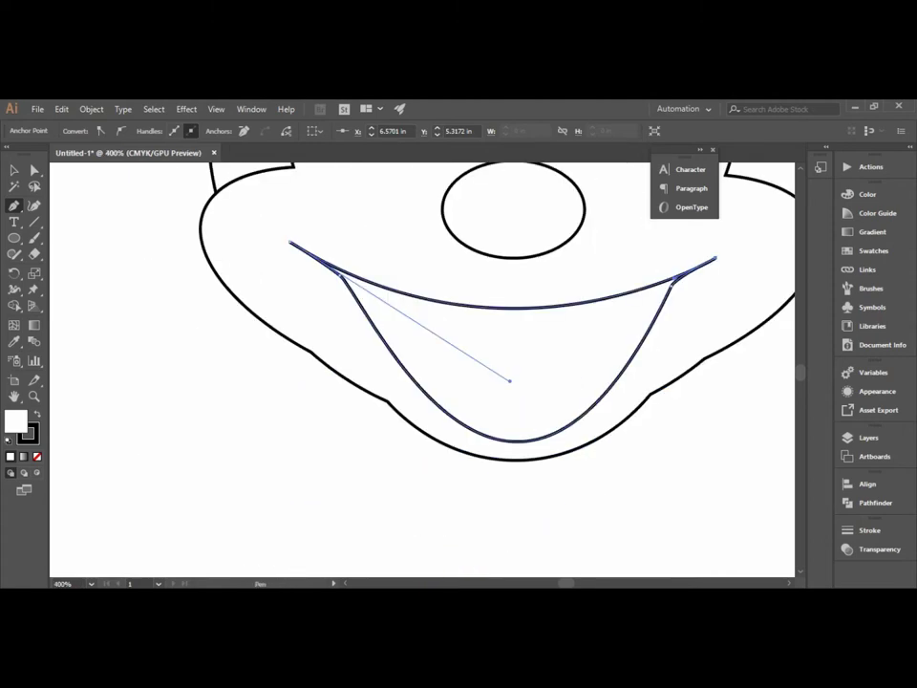
key(ctrl)
Step: Zoom back out to the whole face and deselect the mouth path
key(ctrl+space)
drag(230, 294, 172, 294)
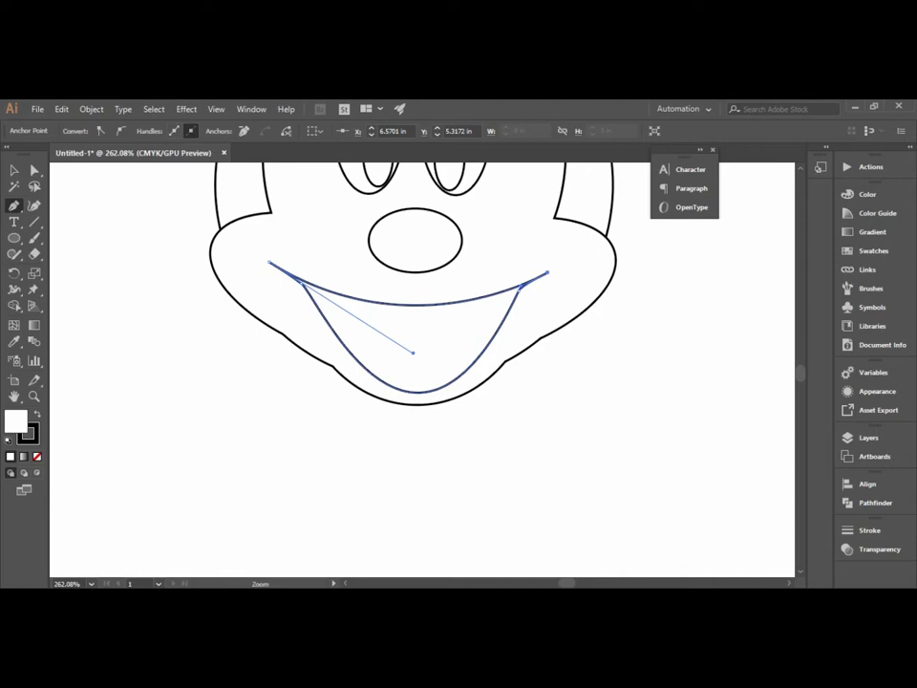
drag(392, 363, 344, 363)
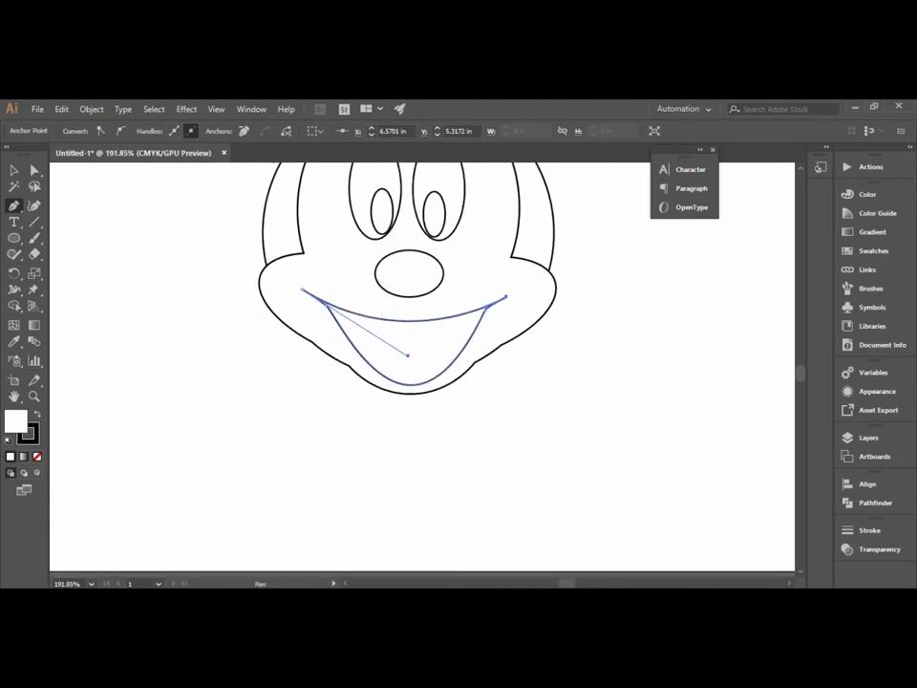
scroll(420, 363, up, 5)
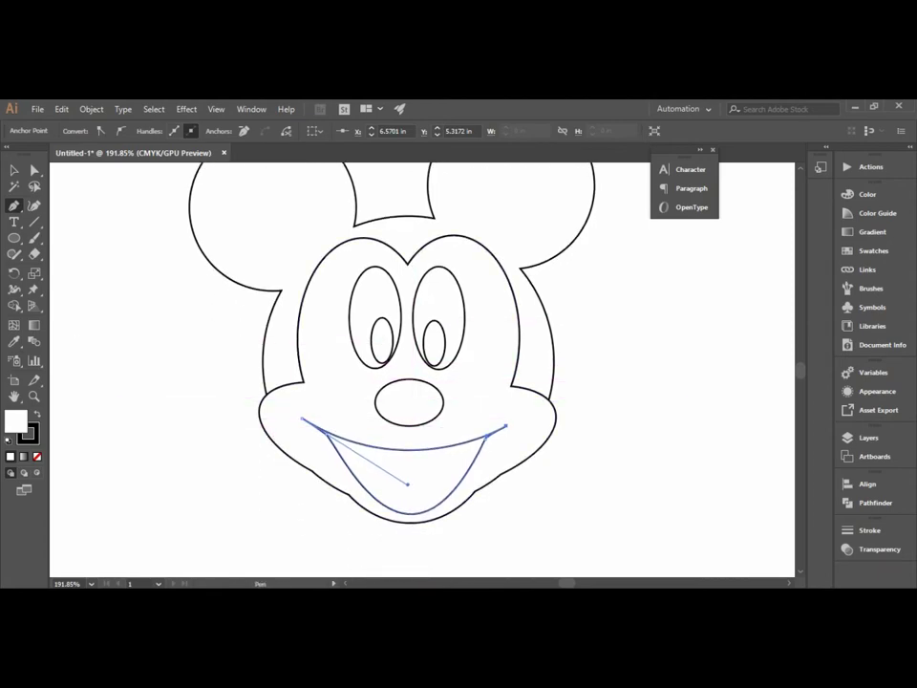
key(v)
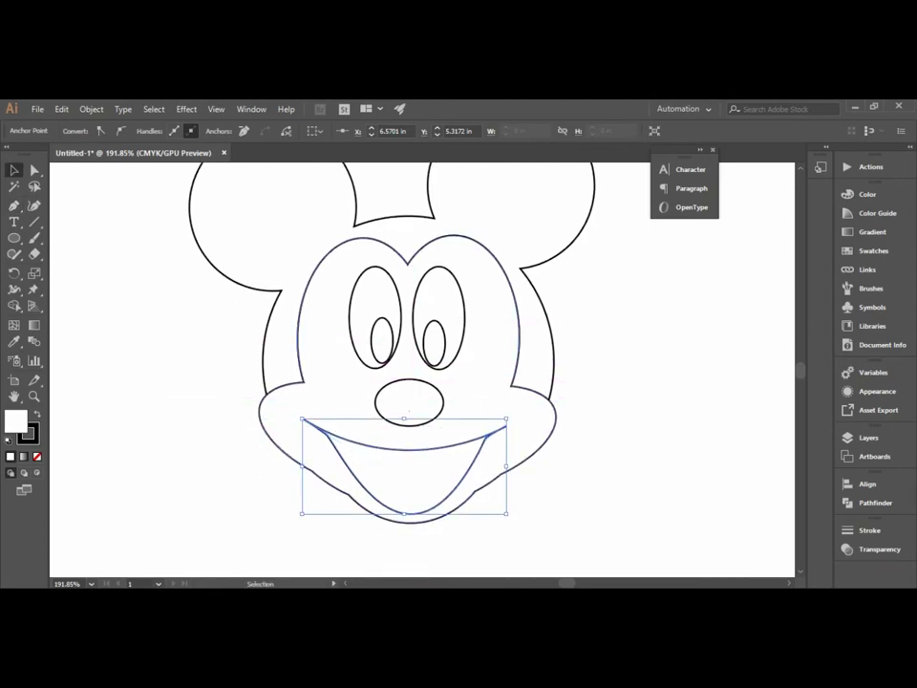
key(ctrl+shift+a)
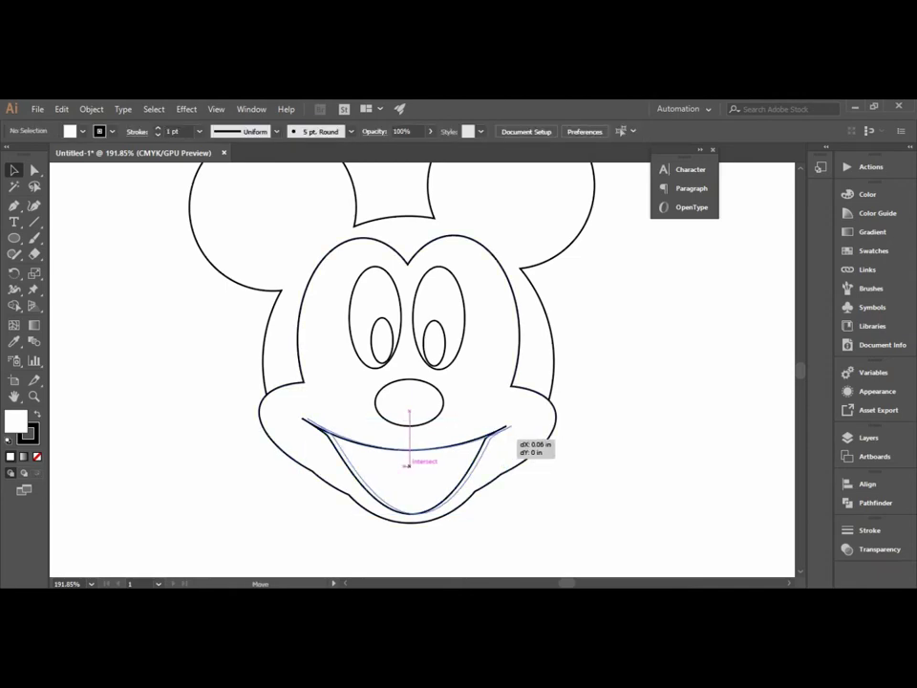
click(494, 433)
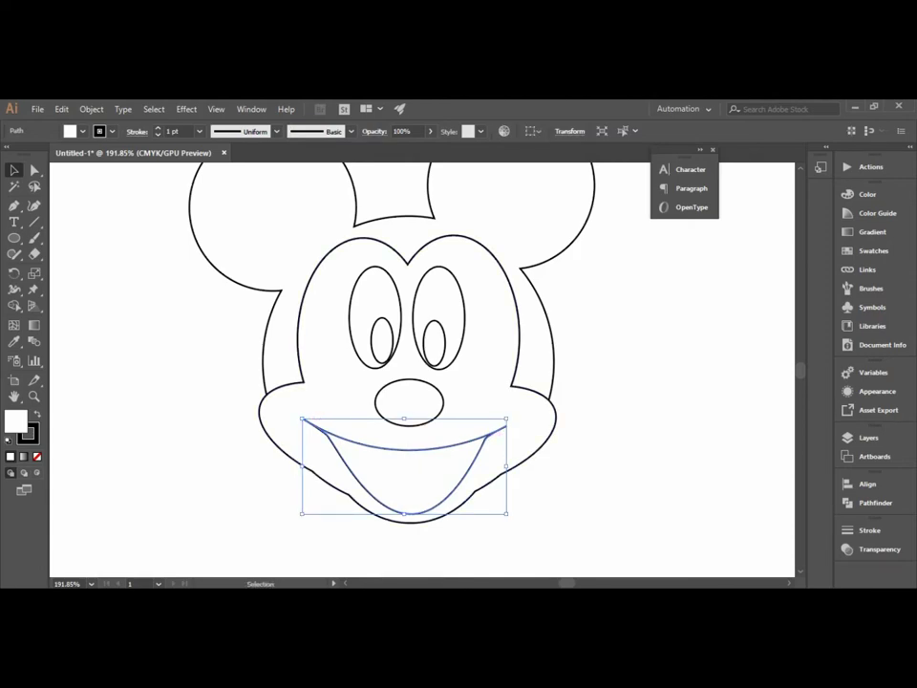
key(ctrl+shift+a)
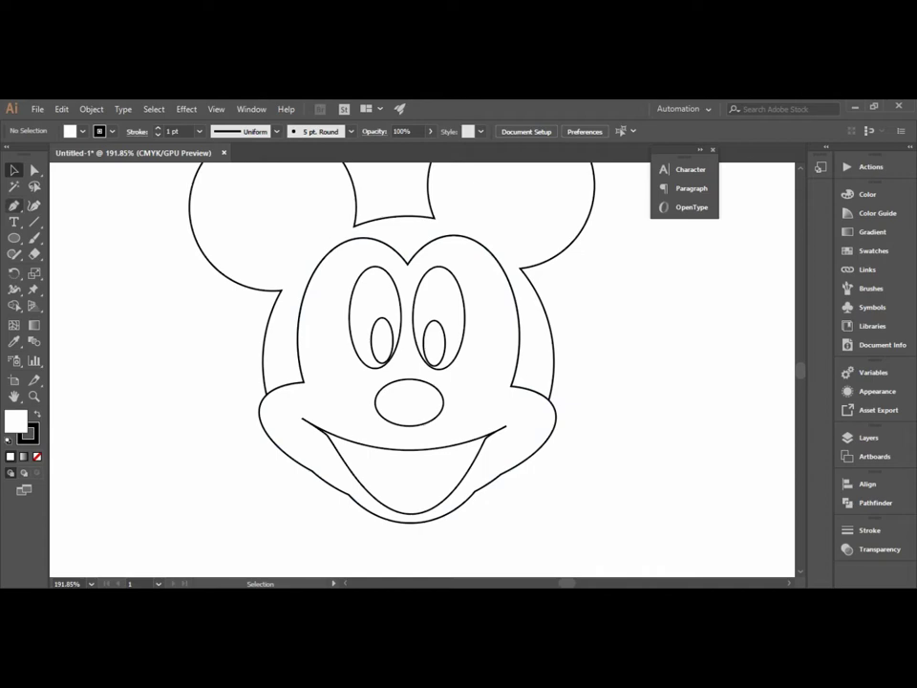
Step: Pull curve handles from the mouth's bottom anchor with the Anchor Point tool
click(14, 205)
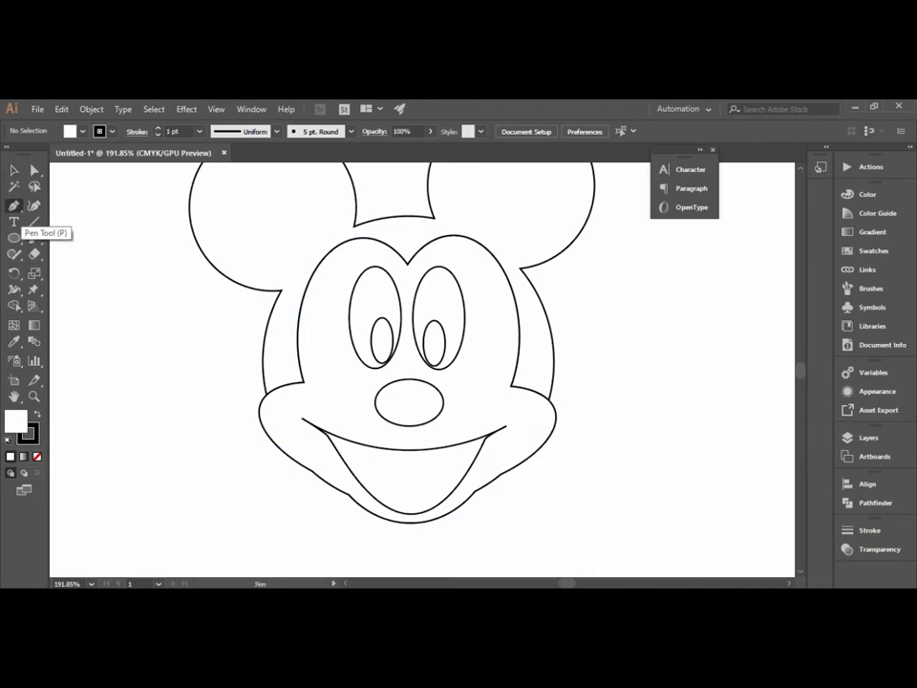
click(14, 205)
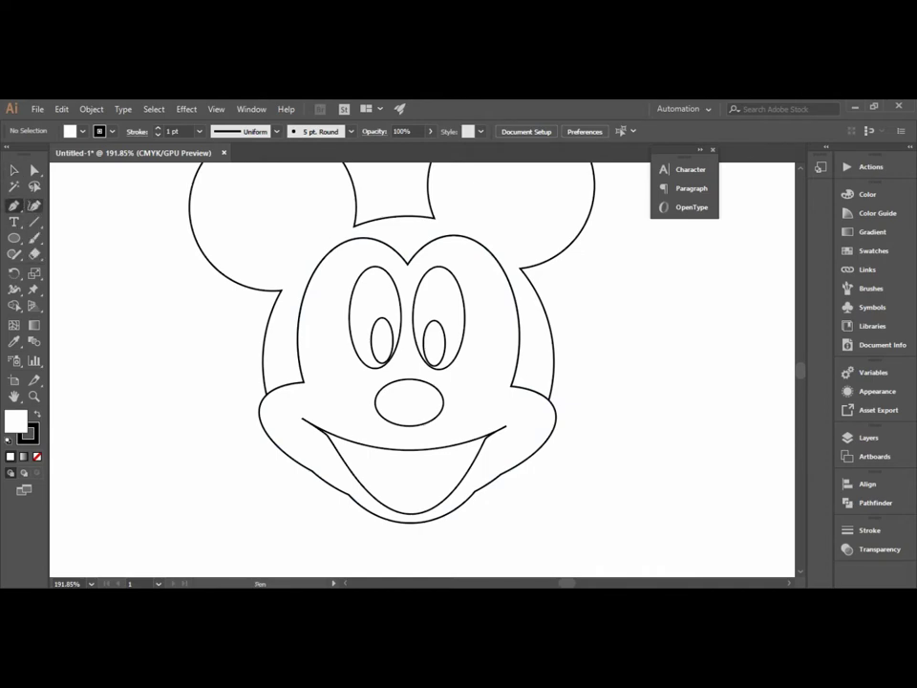
click(15, 205)
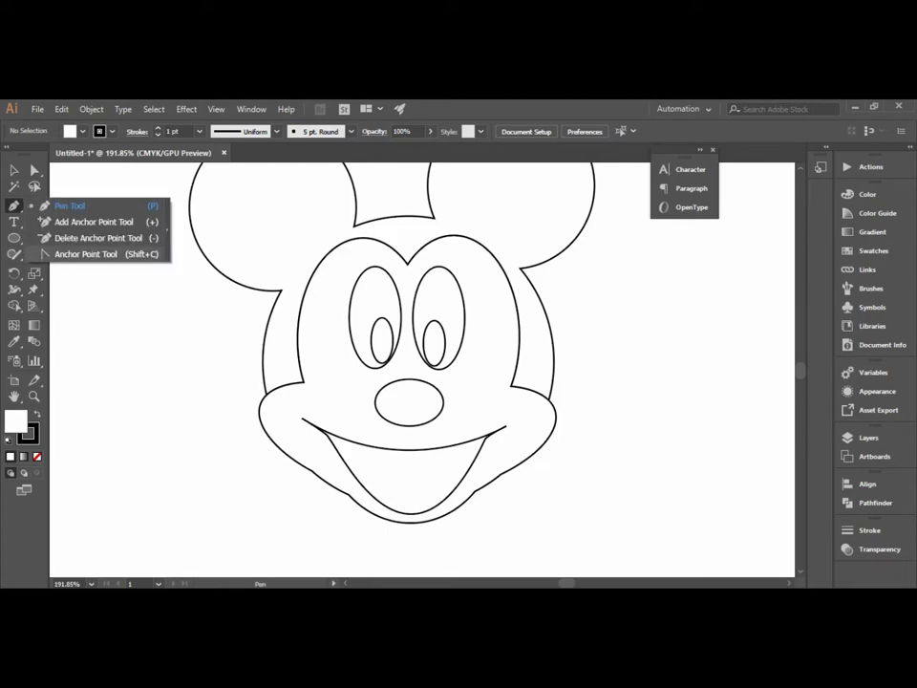
click(72, 254)
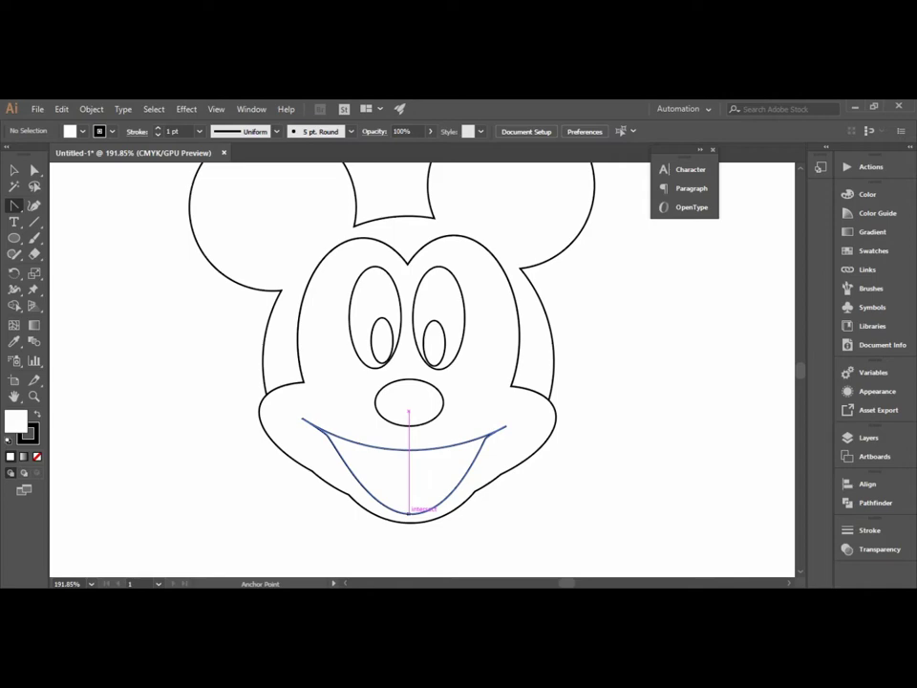
drag(409, 511, 422, 585)
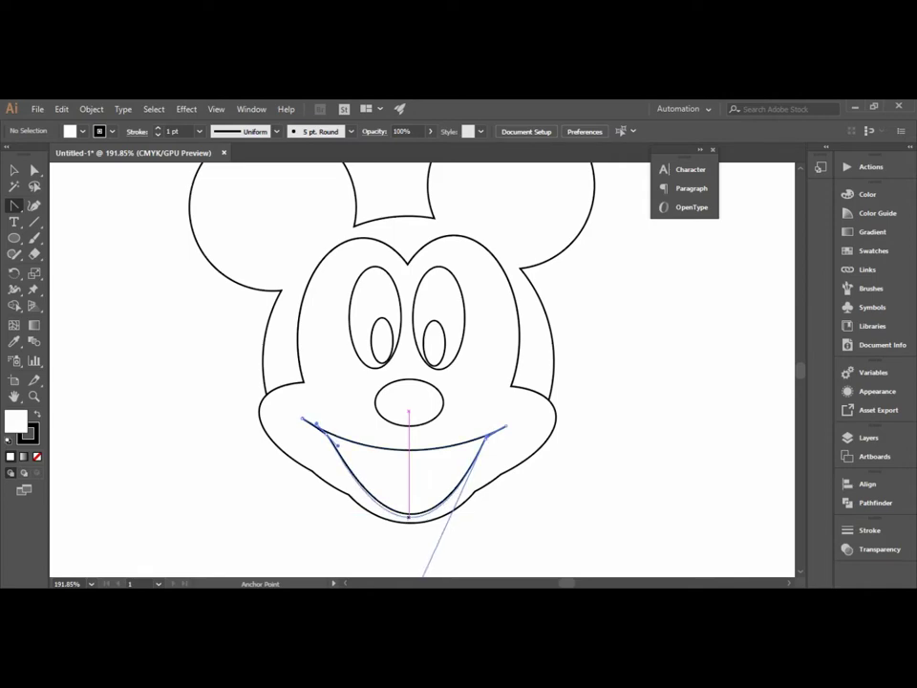
click(411, 514)
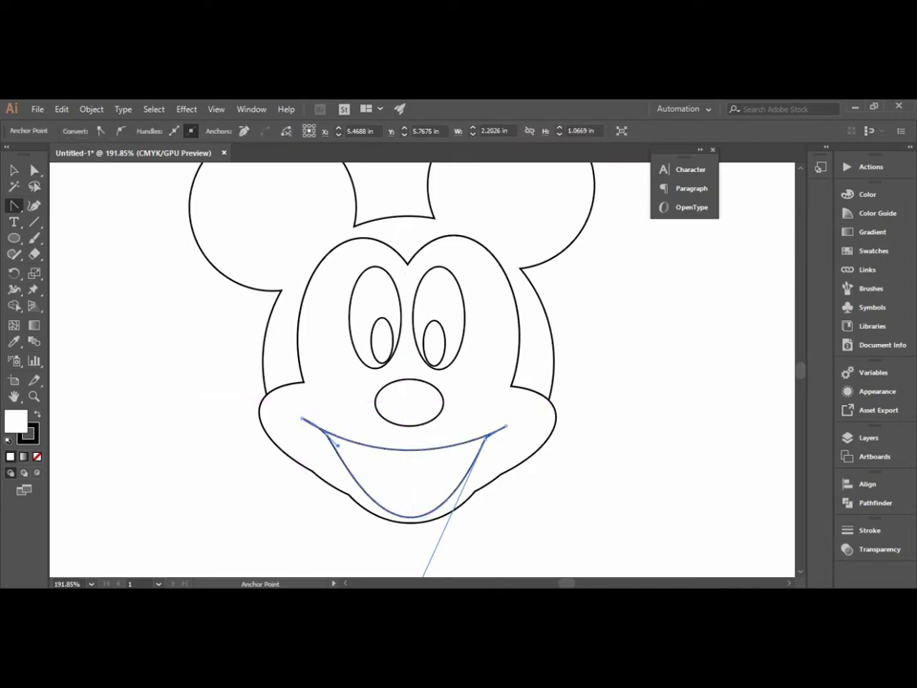
drag(423, 576, 490, 436)
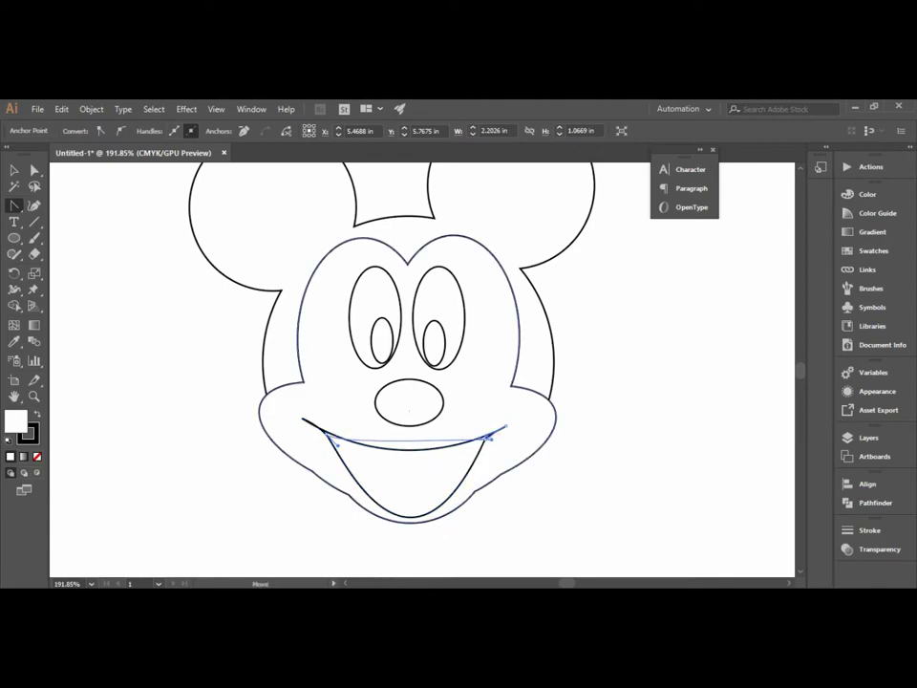
key(Delete)
key(ctrl+z)
key(ctrl+z)
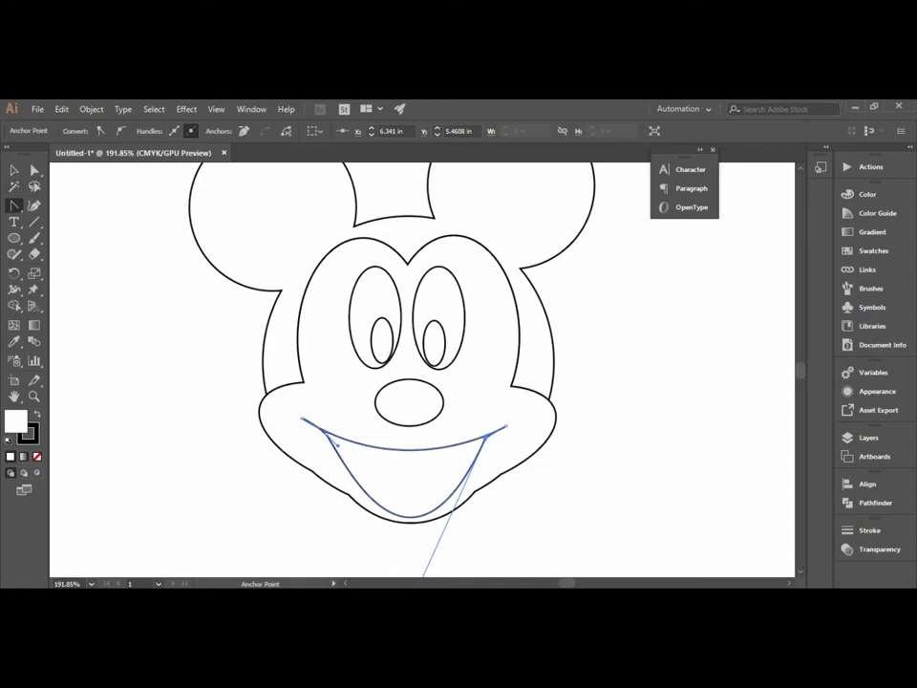
Step: Convert the smile's right anchor to a corner and re-curve its top edge
click(13, 205)
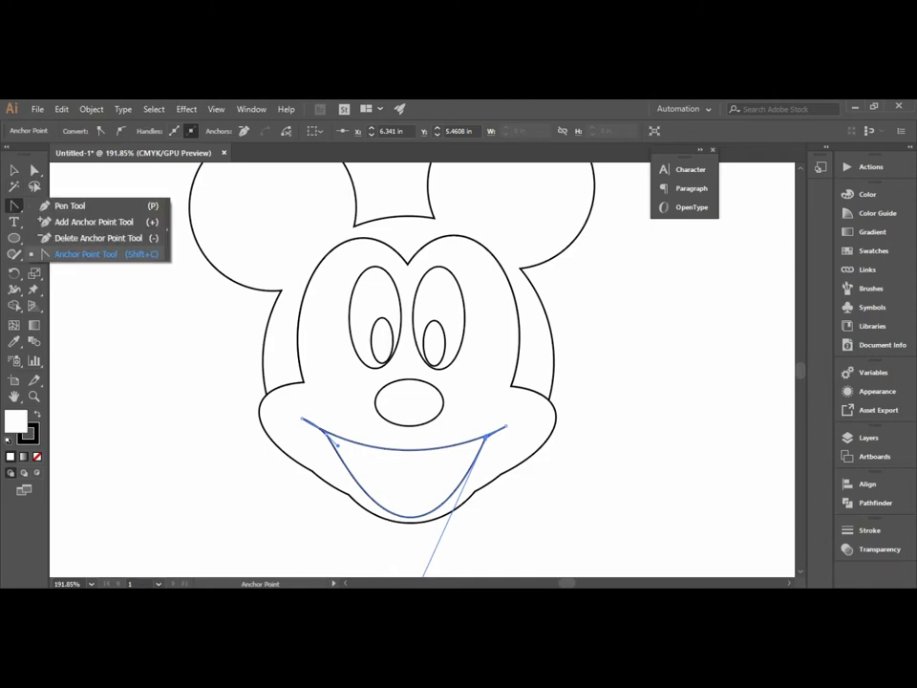
click(86, 253)
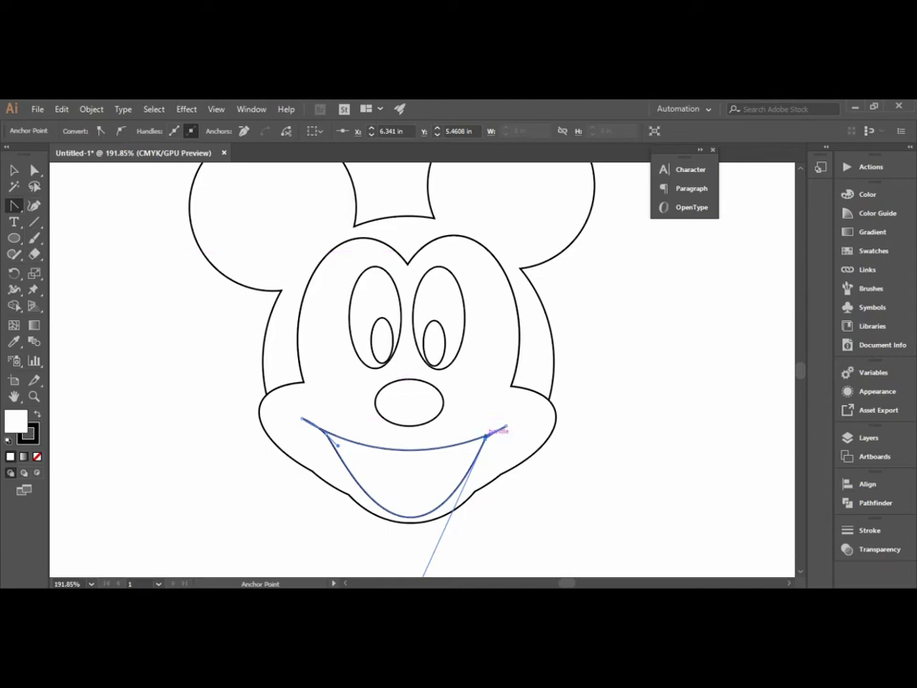
click(486, 437)
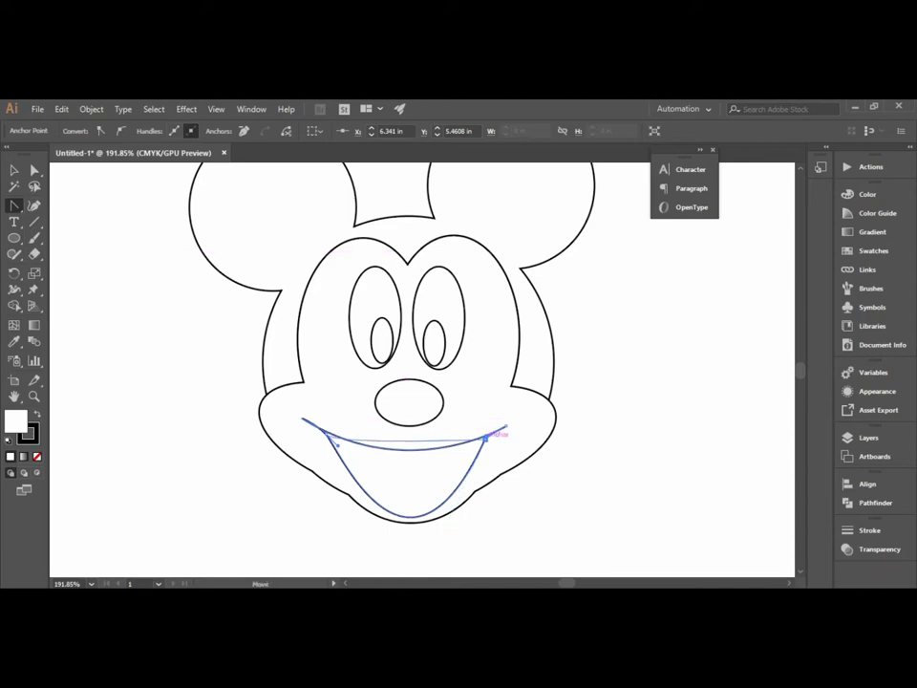
drag(486, 437, 504, 428)
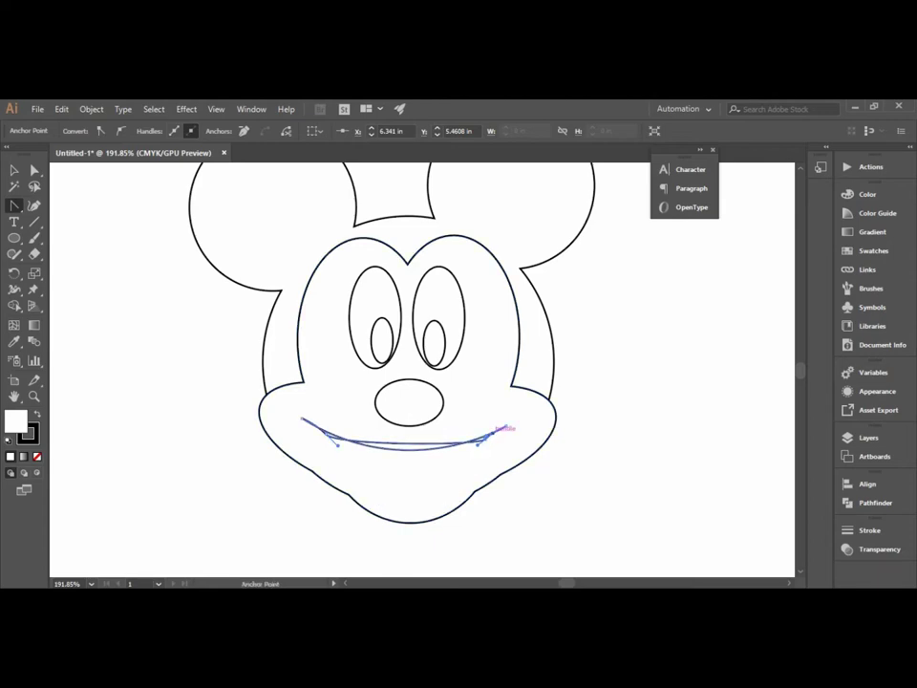
key(ctrl)
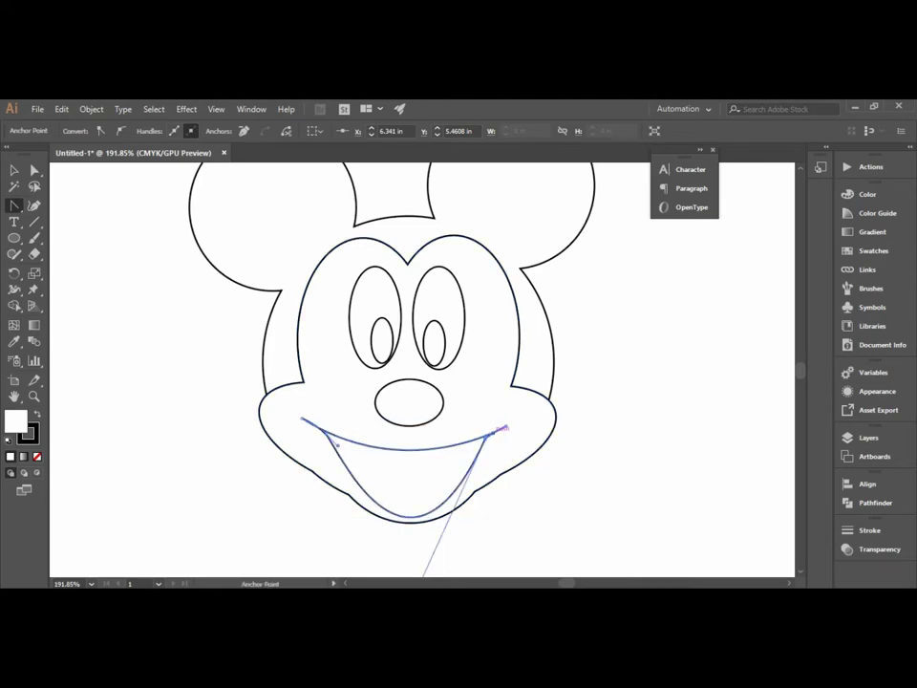
key(ctrl)
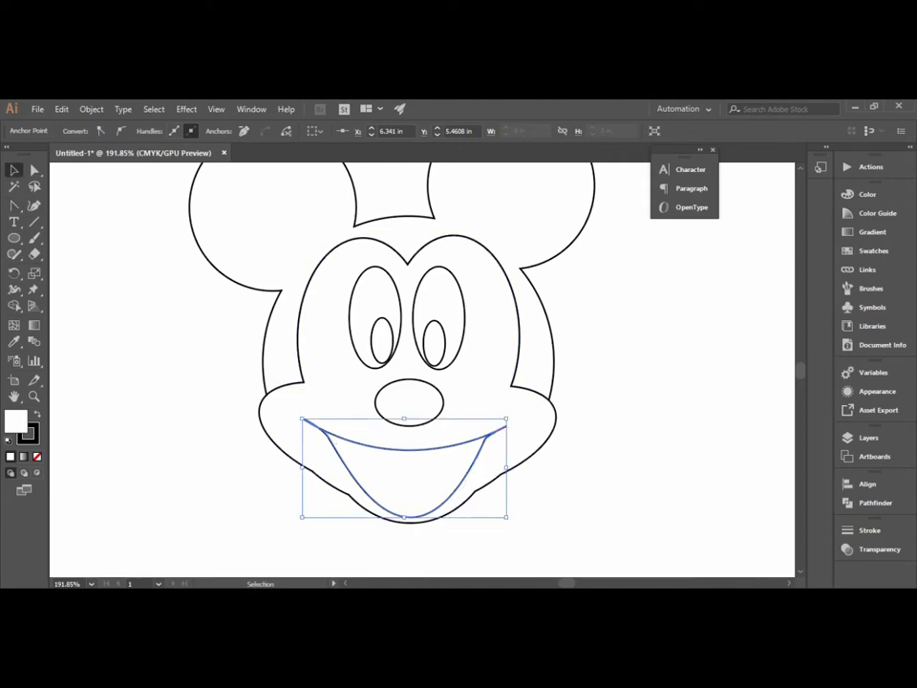
key(ctrl+shift+a)
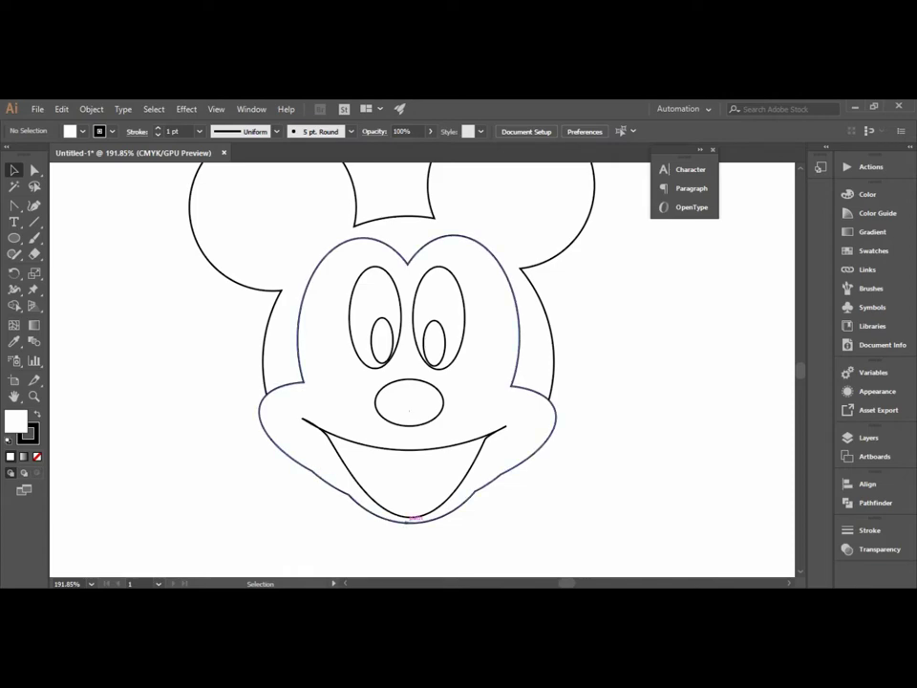
drag(412, 517, 415, 526)
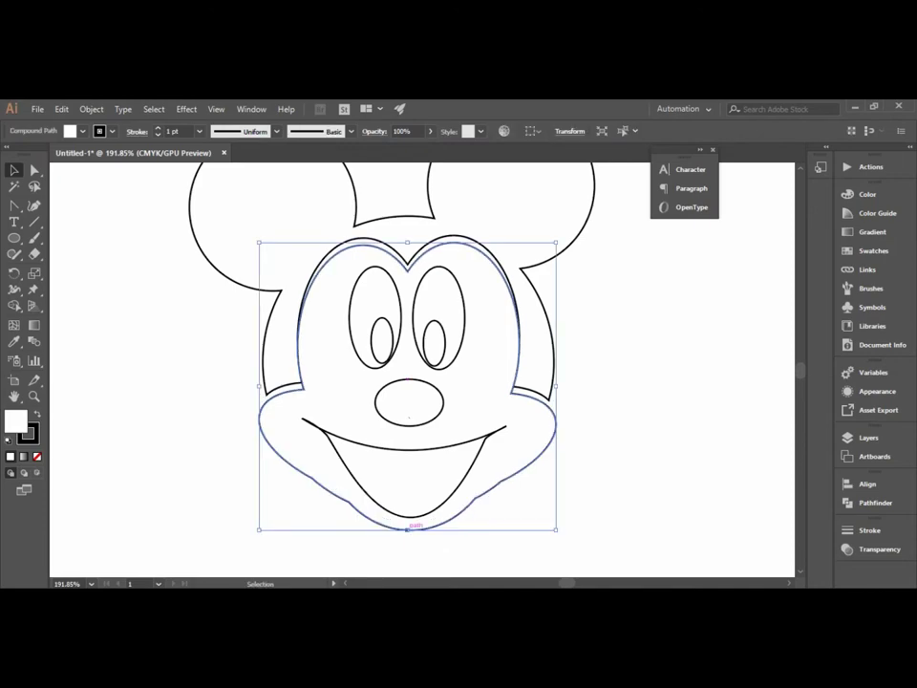
key(ctrl+z)
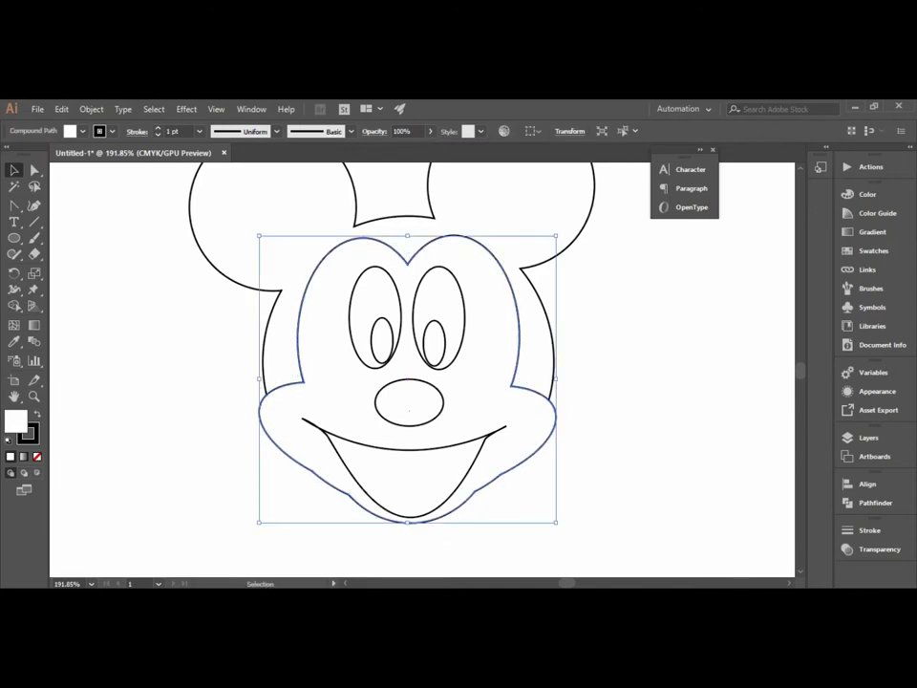
key(ctrl+shift+a)
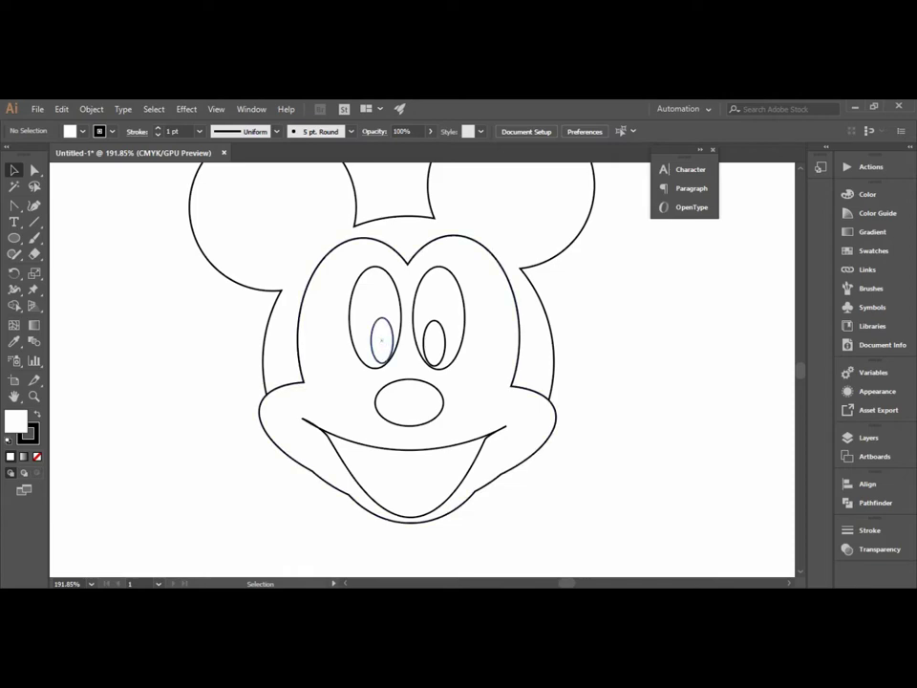
scroll(381, 340, left, 3)
scroll(381, 340, left, 4)
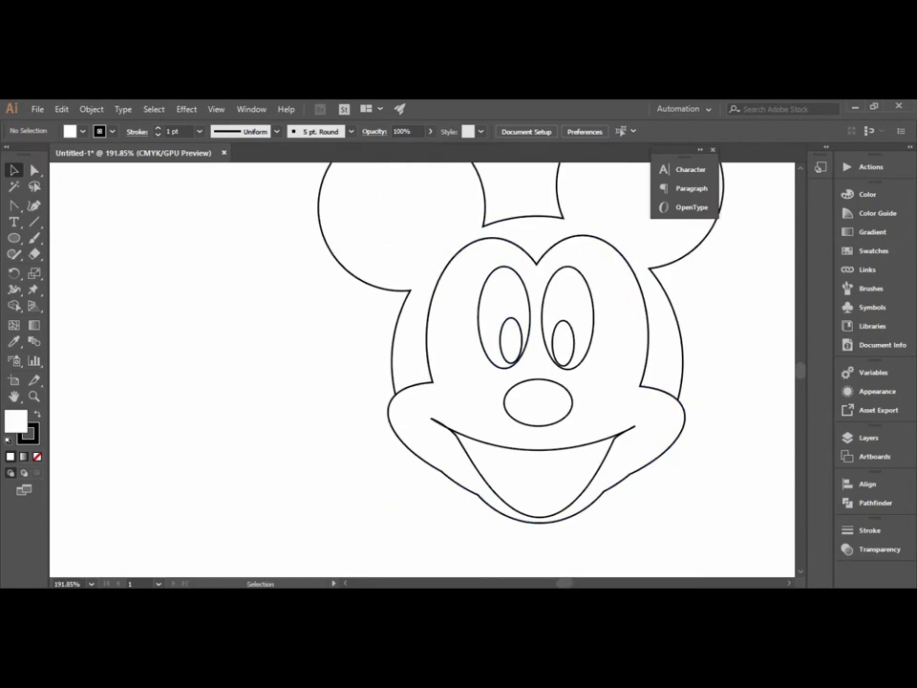
scroll(520, 359, up, 2)
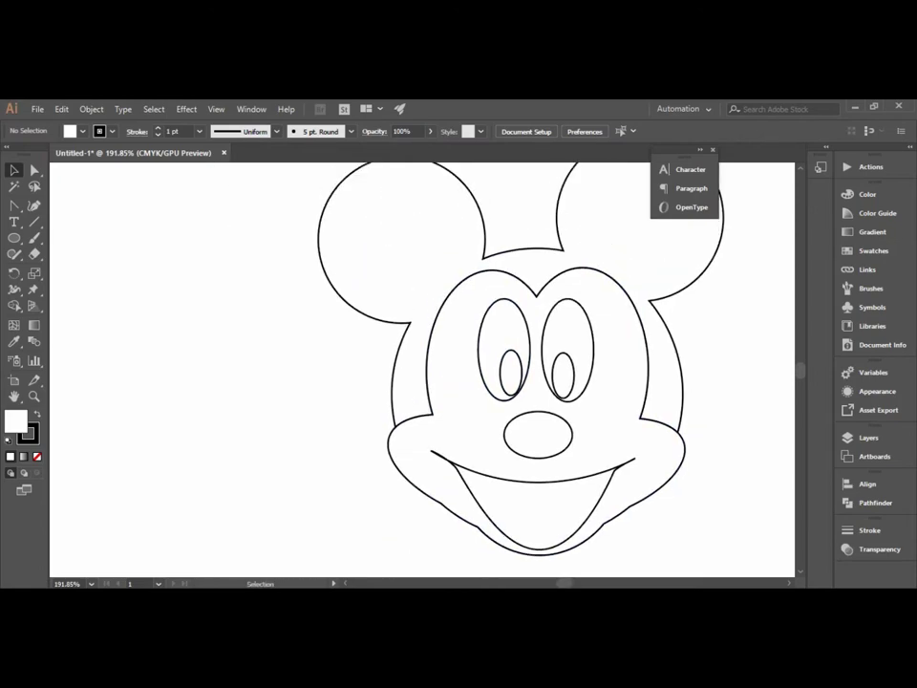
scroll(423, 437, right, 3)
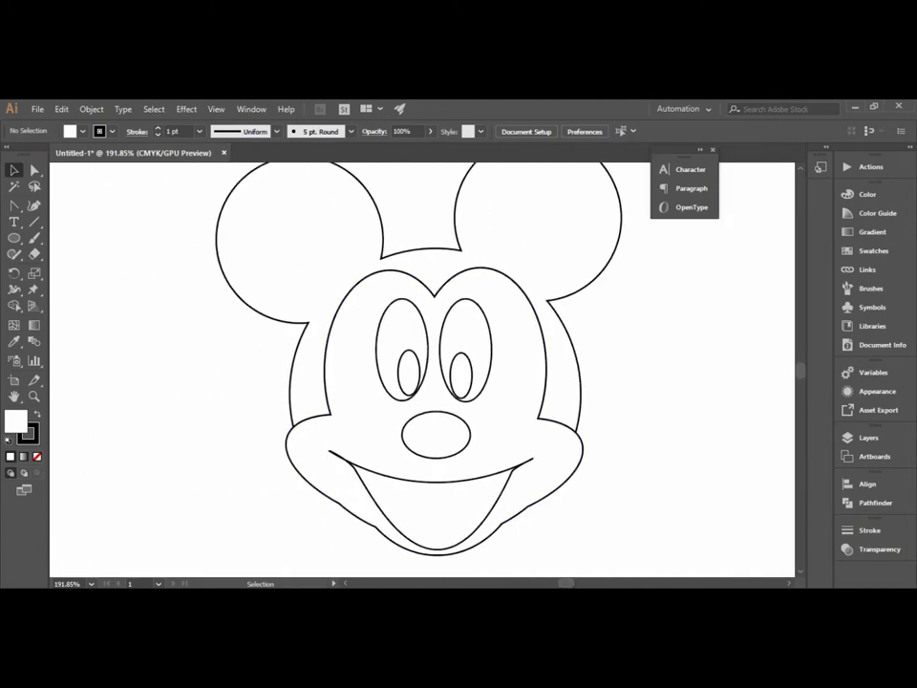
click(408, 371)
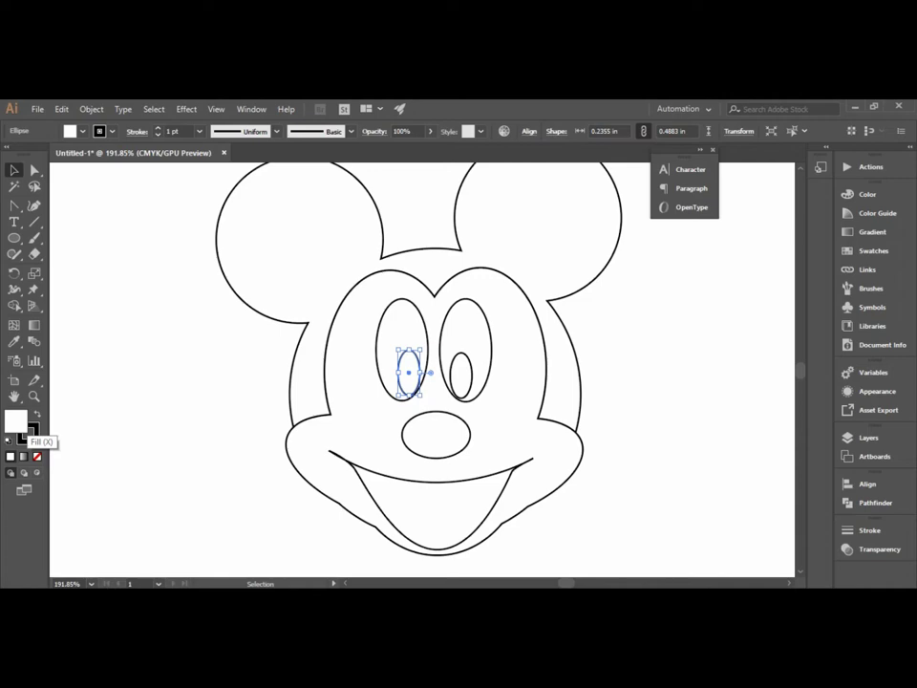
Step: Make the stroke colour active and bring up the Gradient panel for the left pupil
click(30, 432)
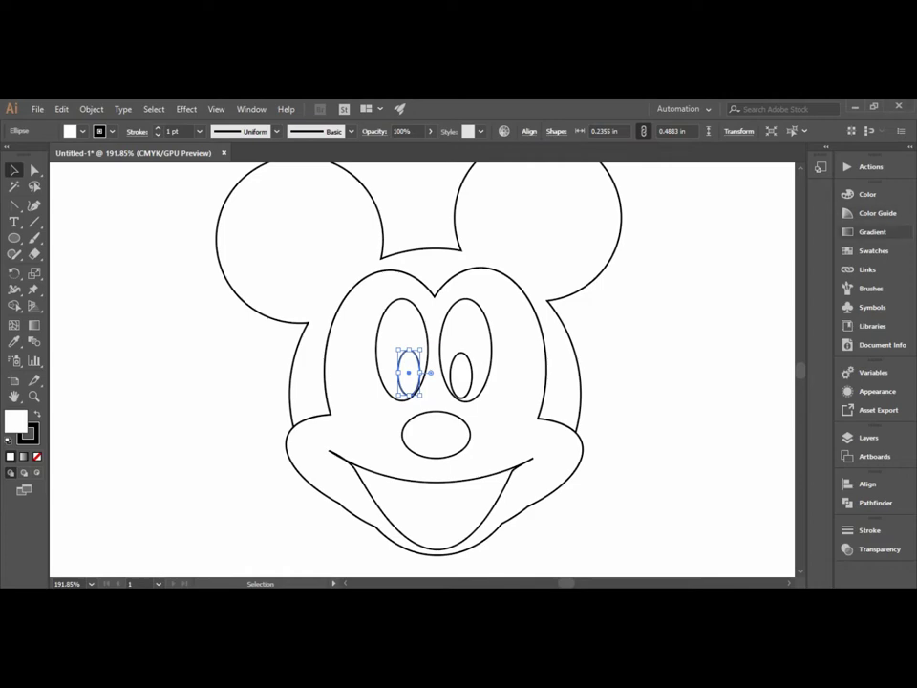
click(871, 231)
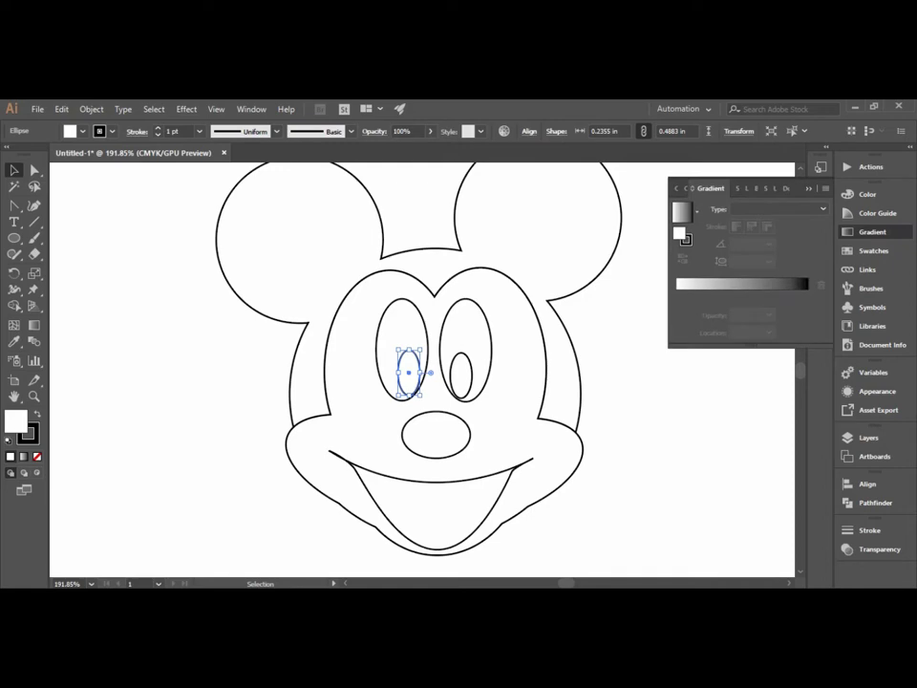
Step: Apply a linear gradient to the left pupil with a middle colour stop at 41%
click(681, 211)
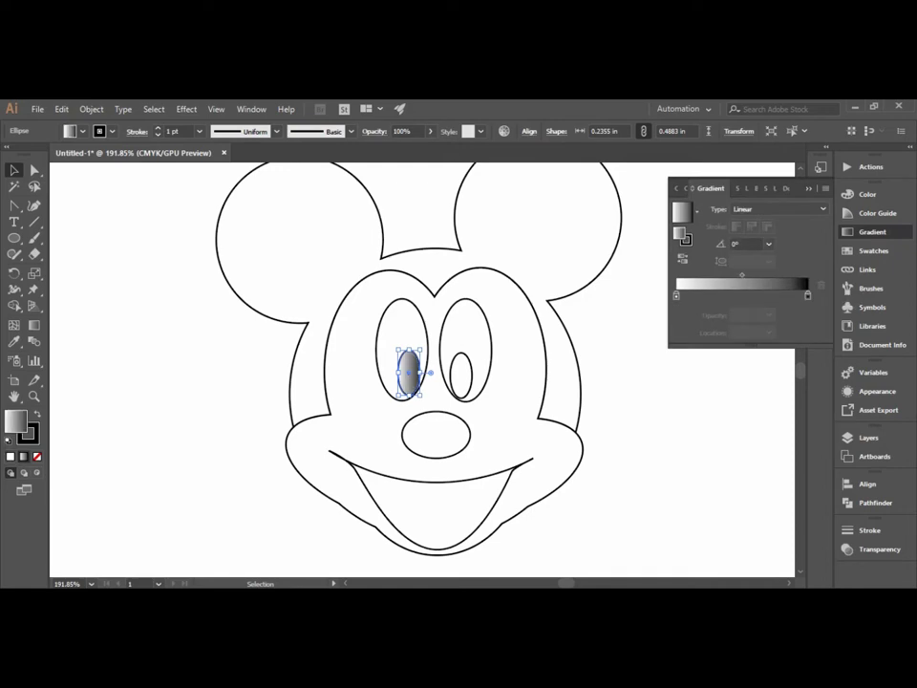
drag(675, 295, 718, 295)
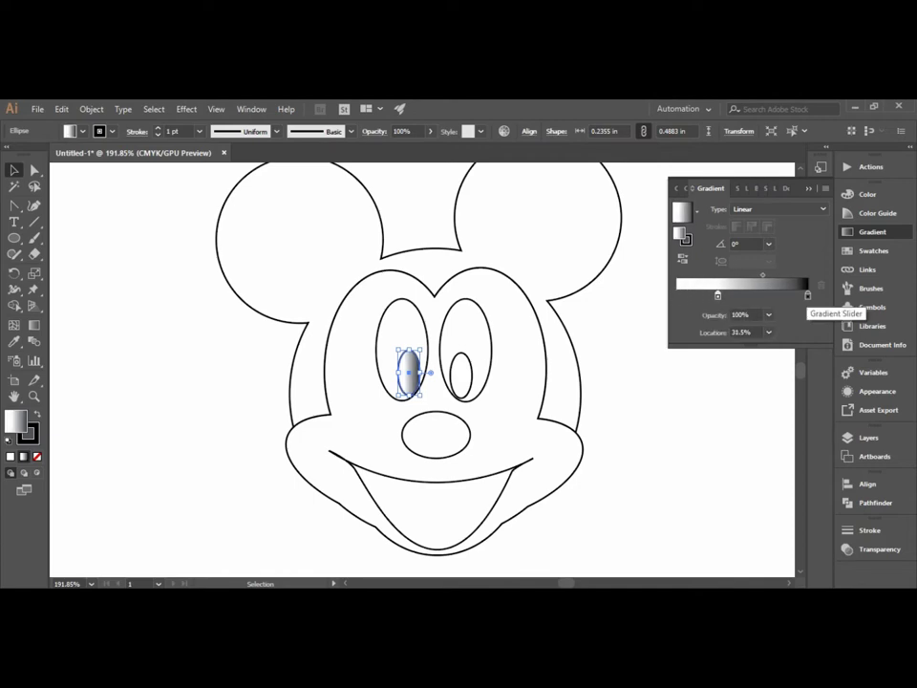
click(676, 296)
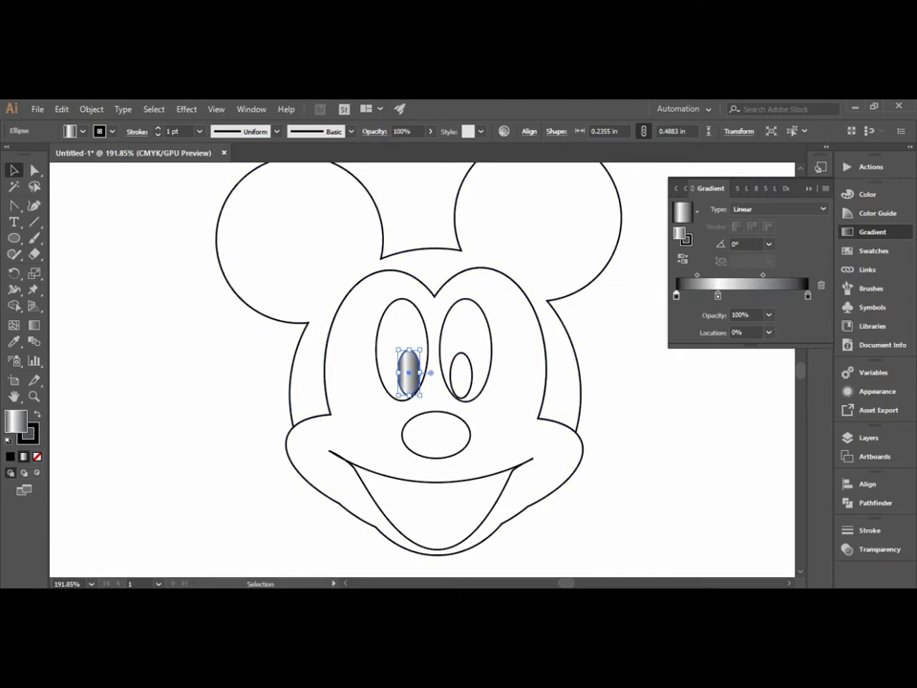
drag(717, 295, 730, 296)
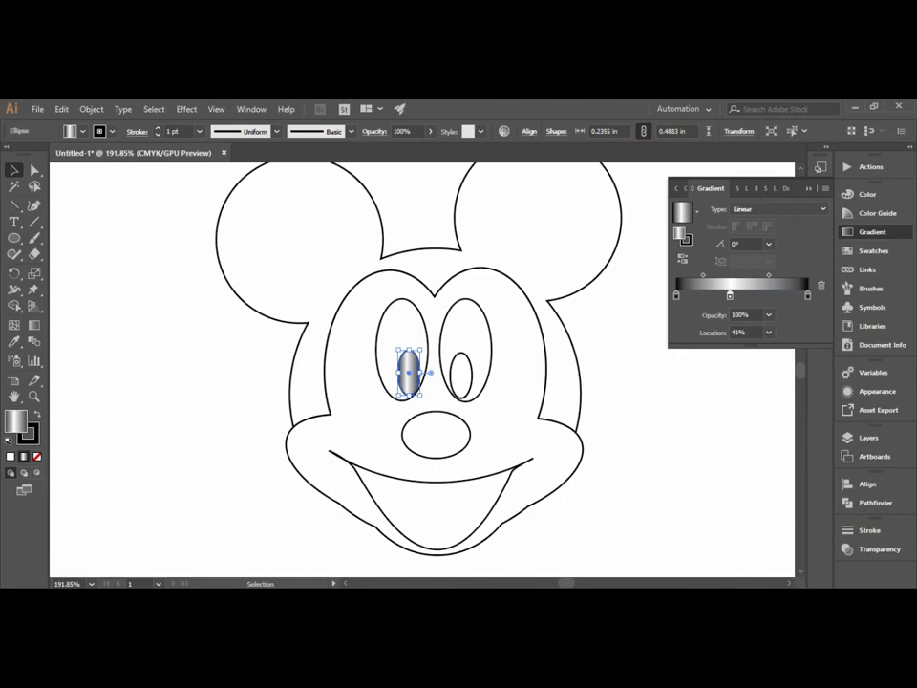
key(g)
Step: Switch the gradient type to Radial and add colour stops at 30.5% and 55%
click(768, 243)
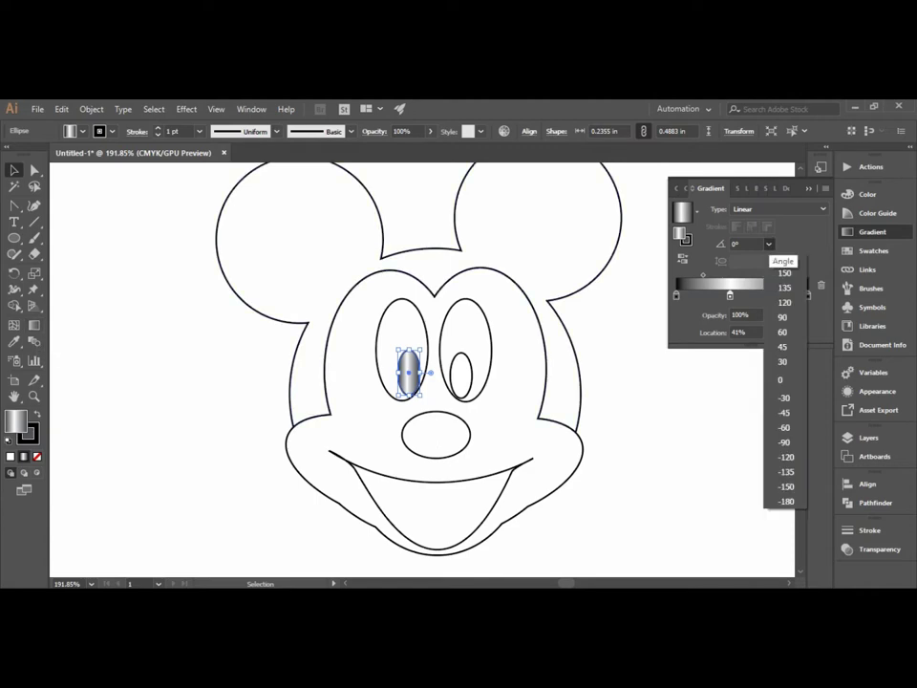
click(778, 208)
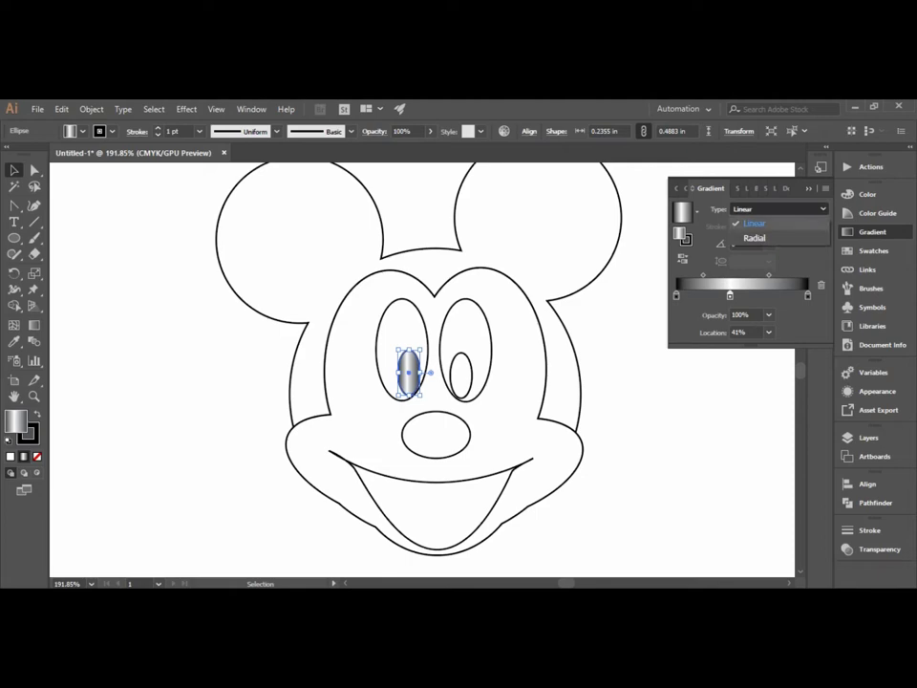
click(755, 239)
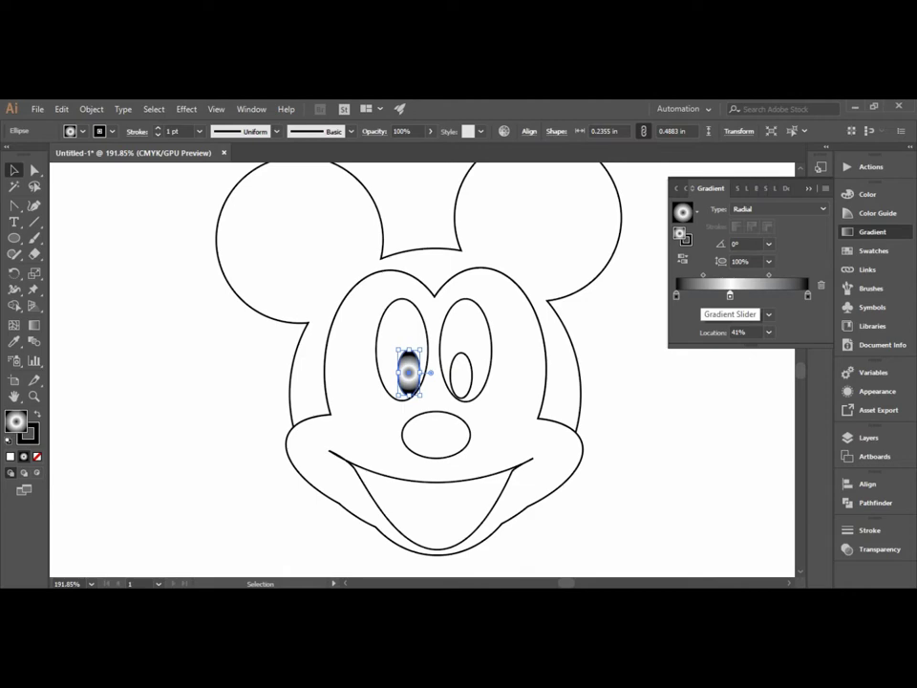
click(691, 296)
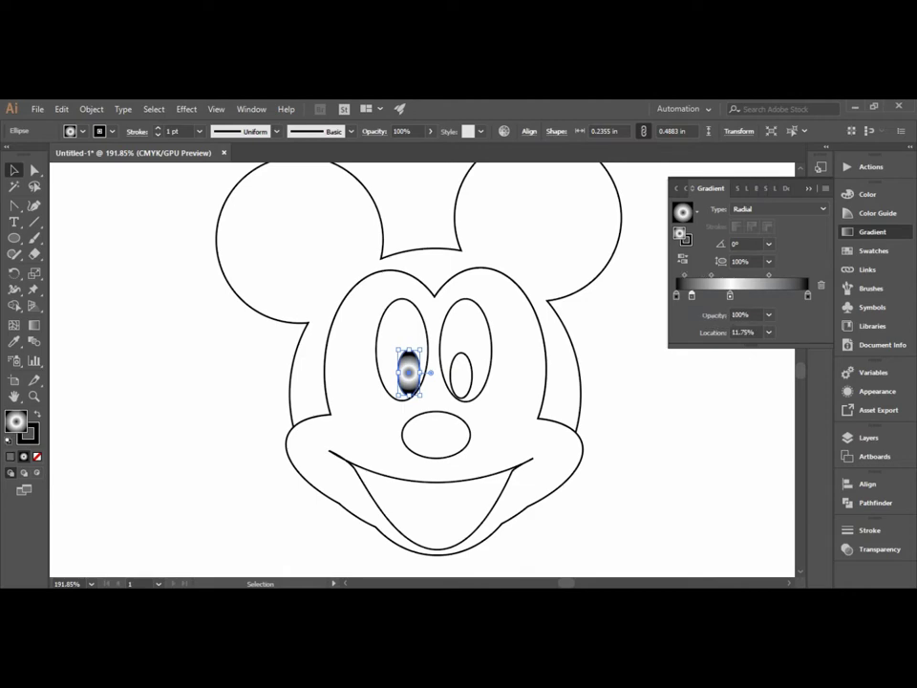
key(Delete)
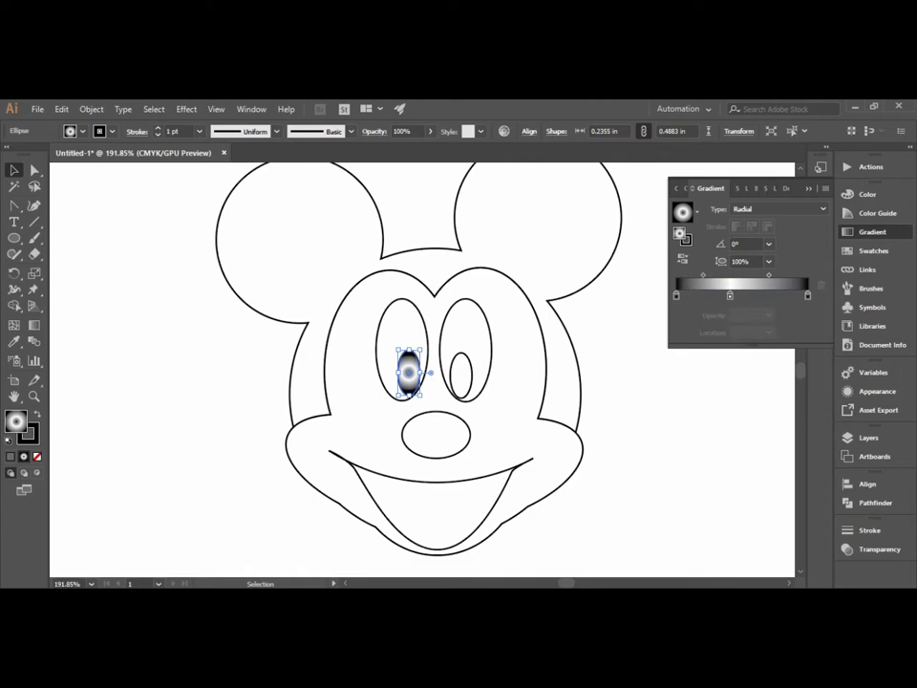
click(690, 295)
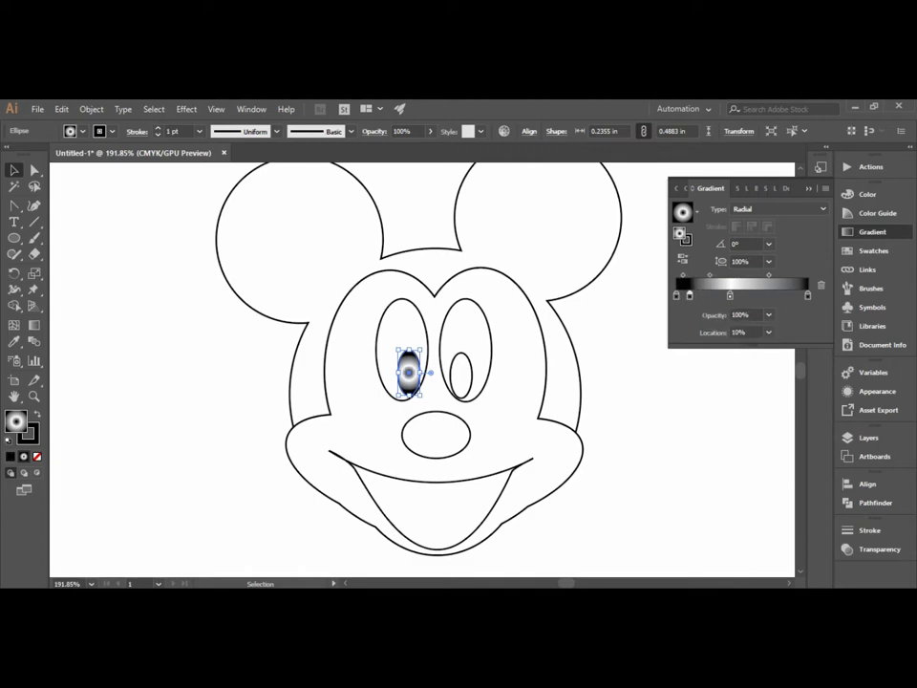
click(788, 296)
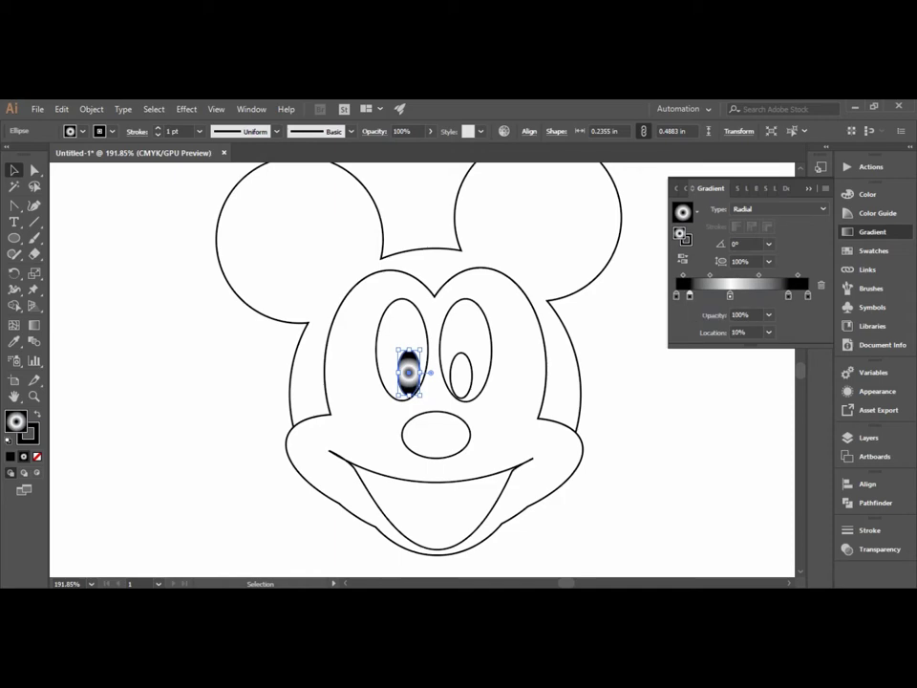
drag(690, 296, 716, 296)
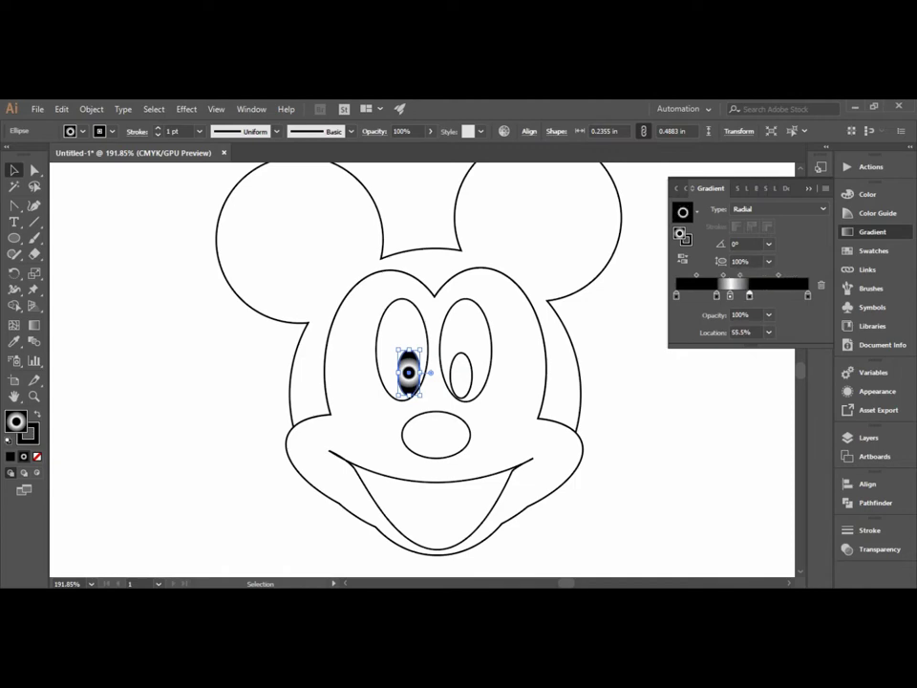
drag(788, 295, 748, 295)
Step: Make the 41% middle stop white in Grayscale and tighten the midpoint
click(730, 296)
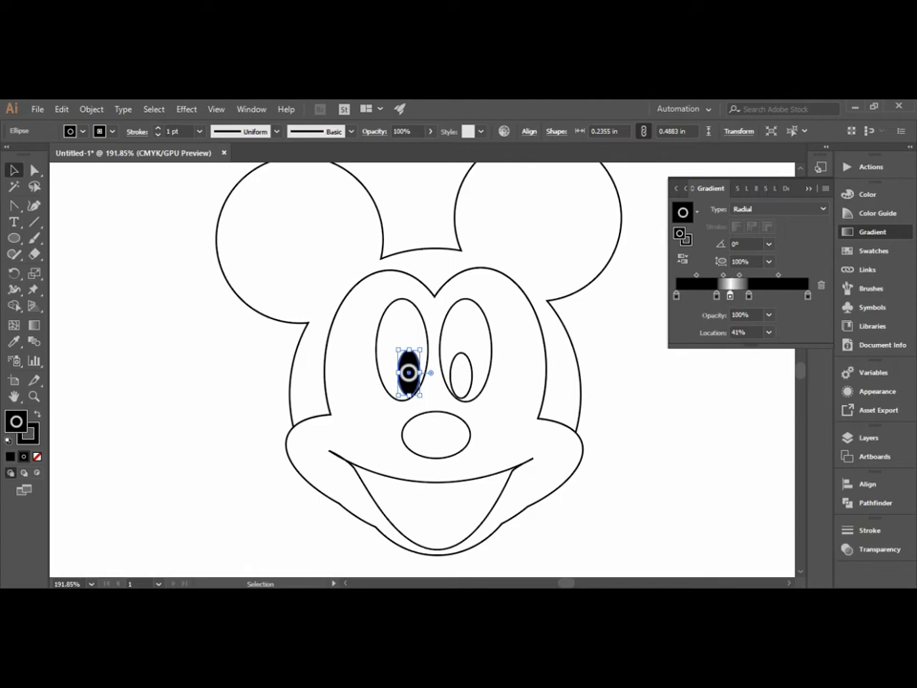
double_click(730, 295)
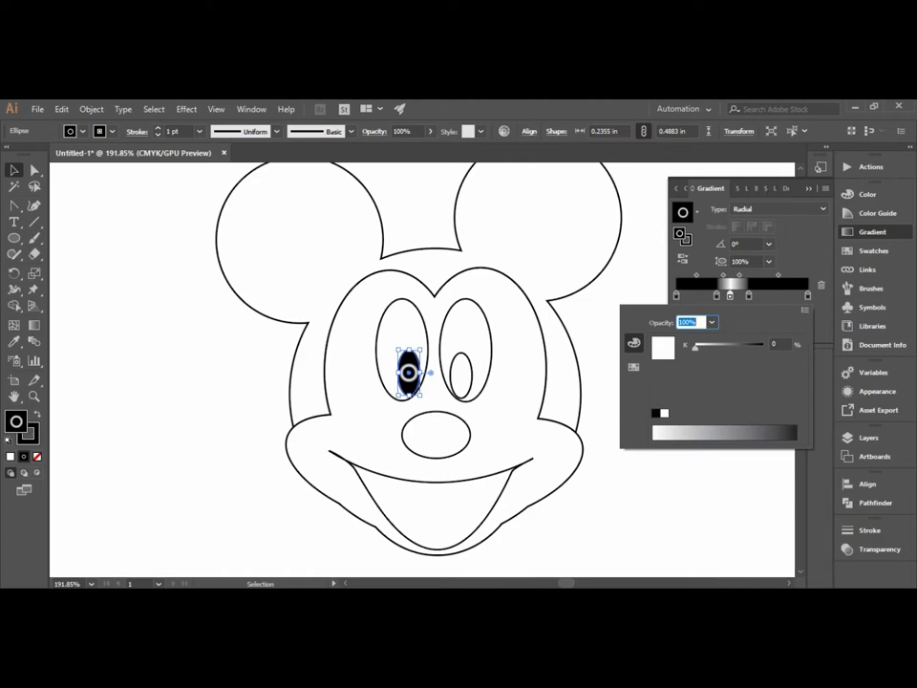
click(805, 309)
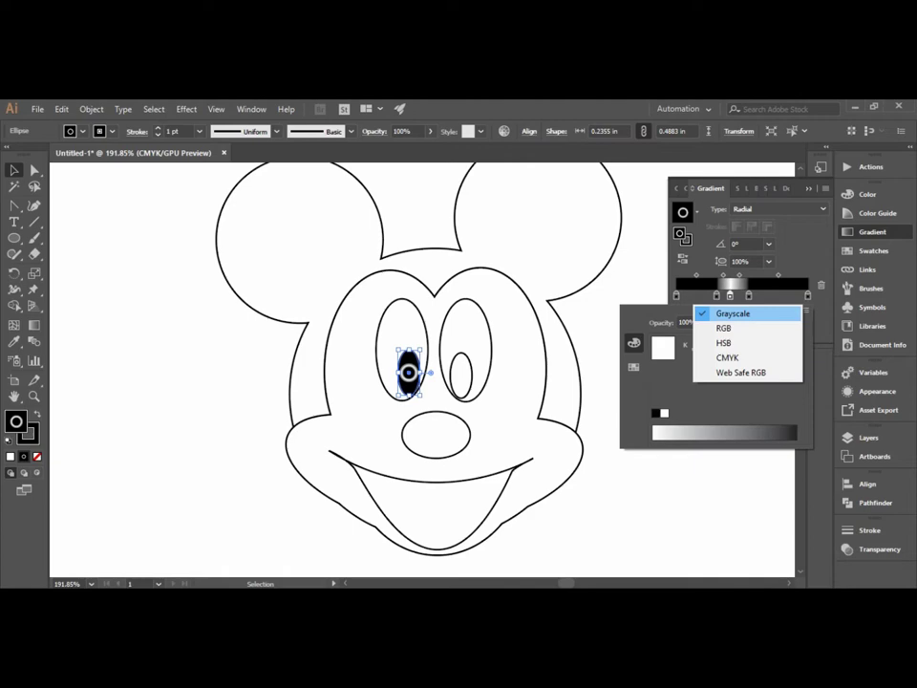
click(732, 313)
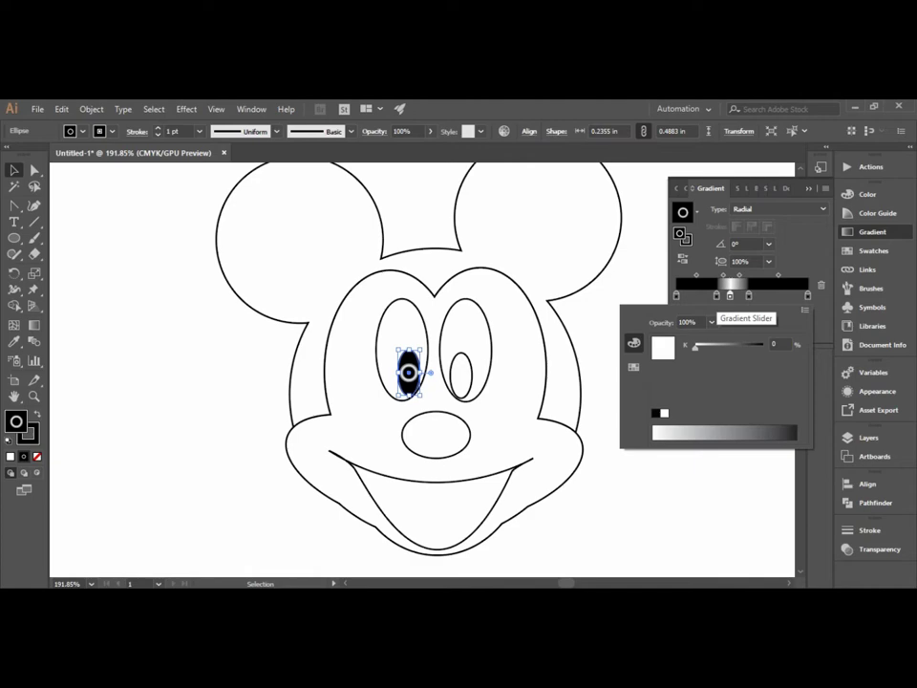
key(Escape)
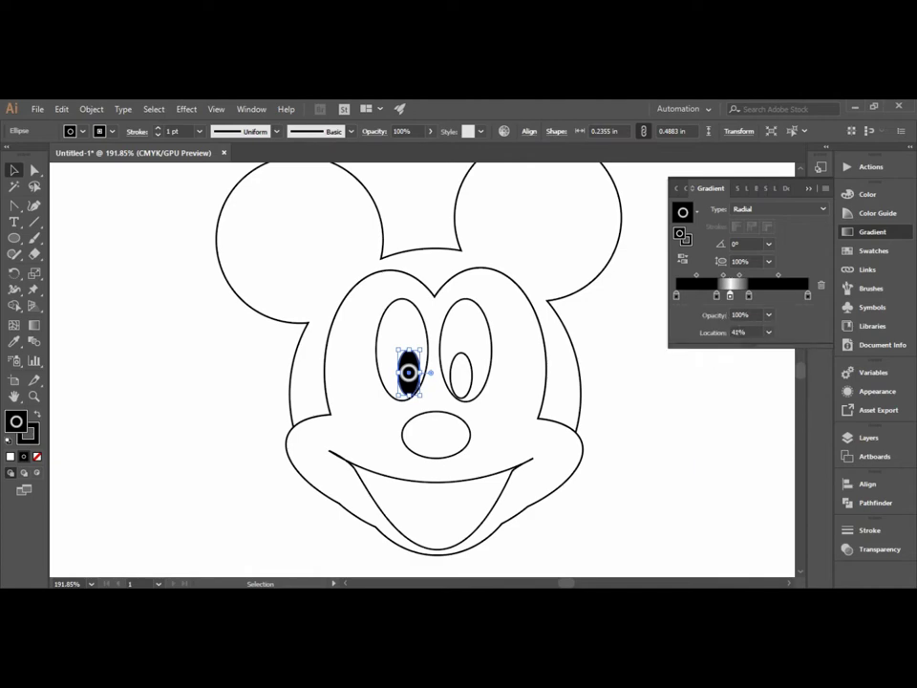
click(746, 275)
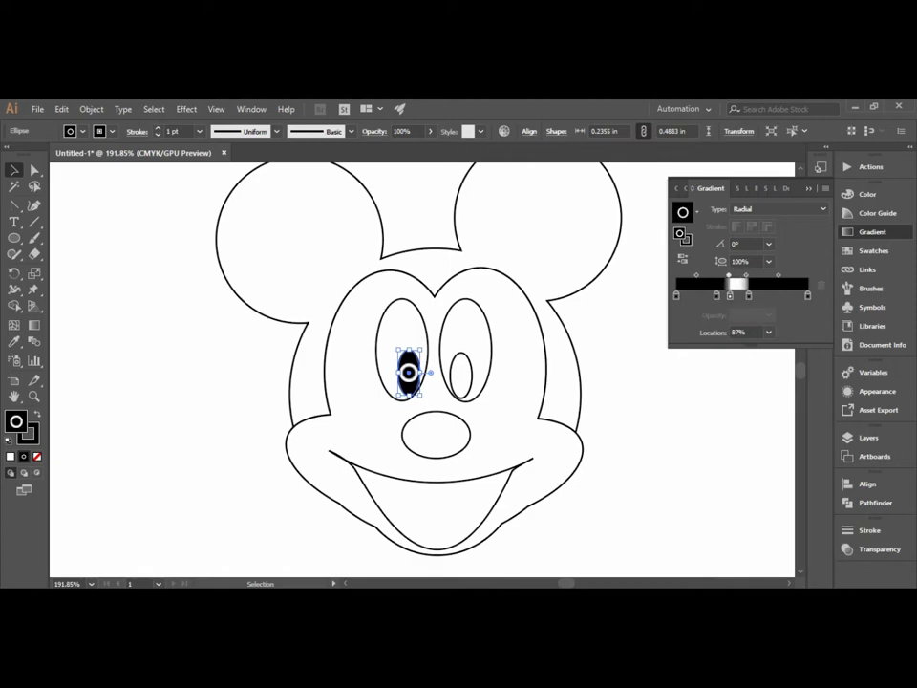
drag(746, 275, 730, 275)
Step: Shift the middle colour stop to 50%, restoring the pupil after accidental deletions
click(730, 295)
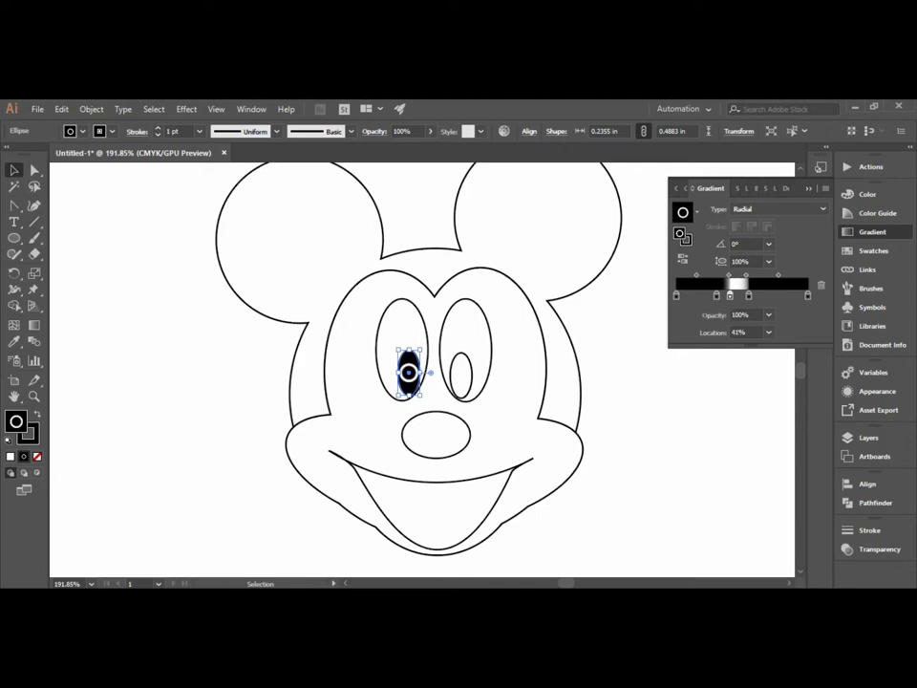
key(Delete)
key(ctrl+z)
key(Delete)
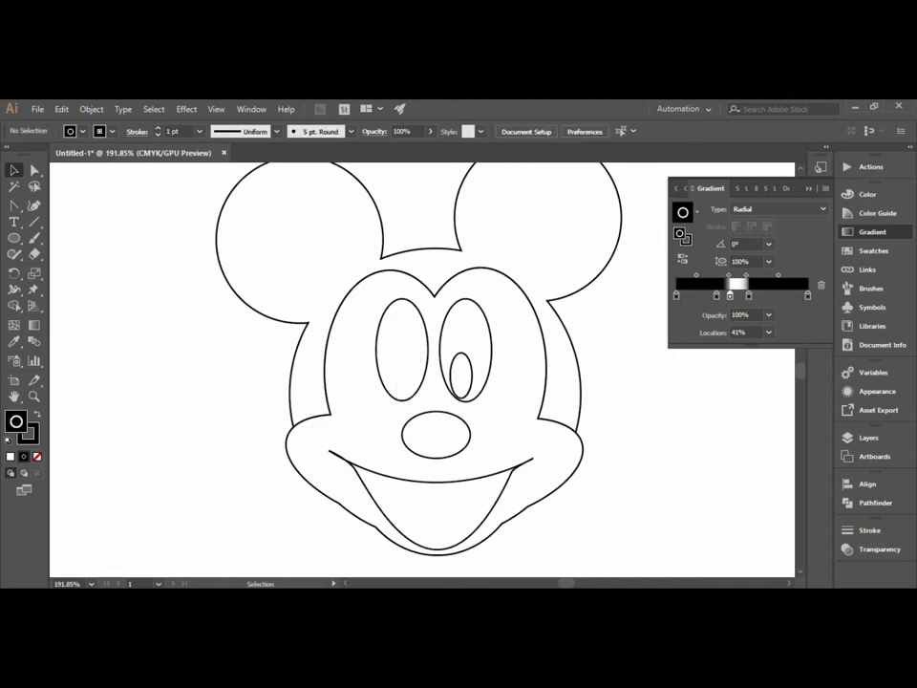
key(ctrl+z)
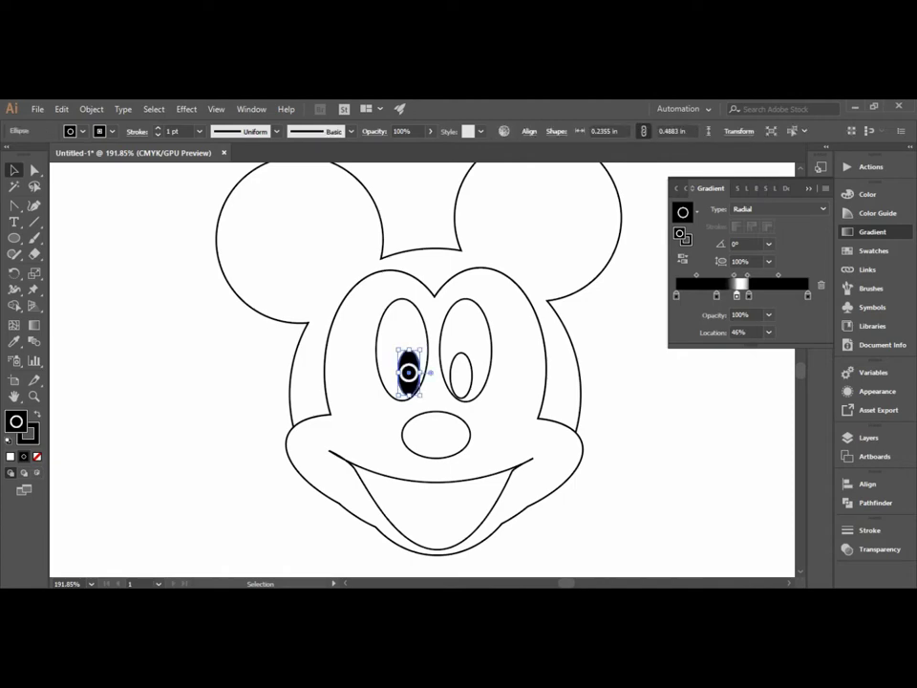
drag(736, 296, 743, 296)
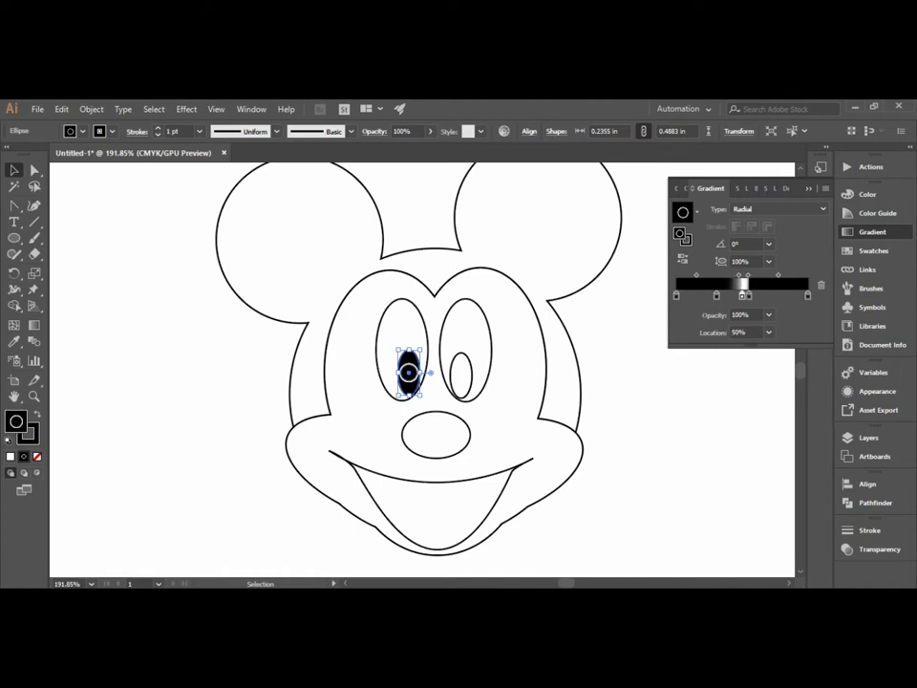
click(716, 295)
key(Delete)
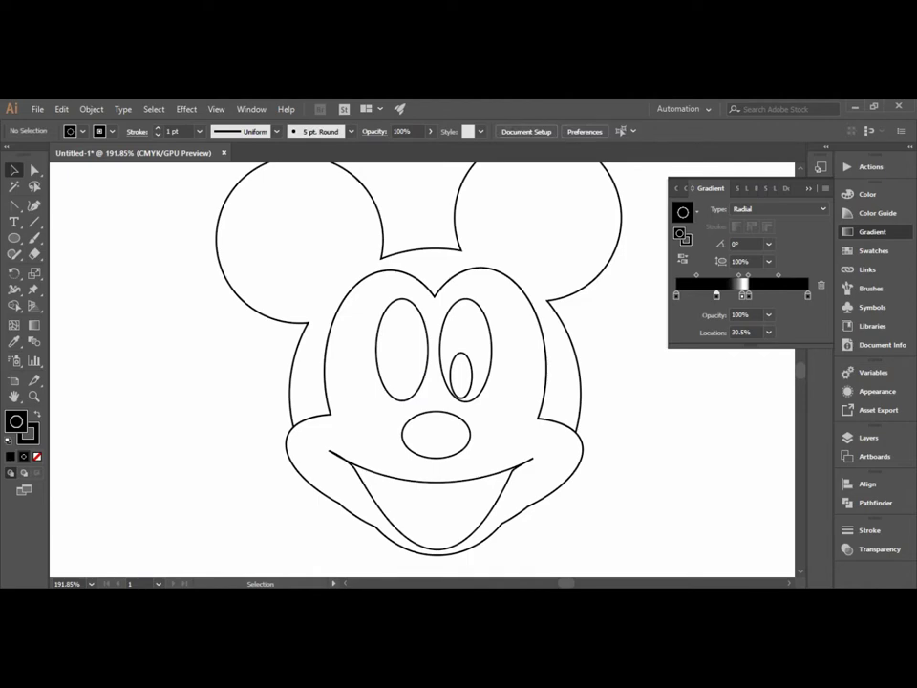
key(ctrl+z)
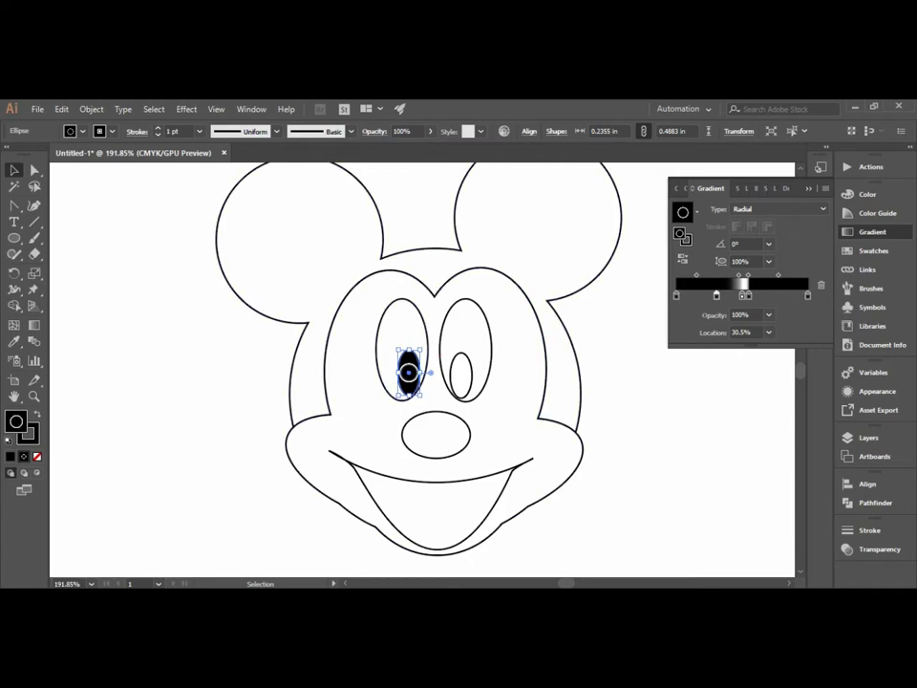
scroll(420, 363, left, 1)
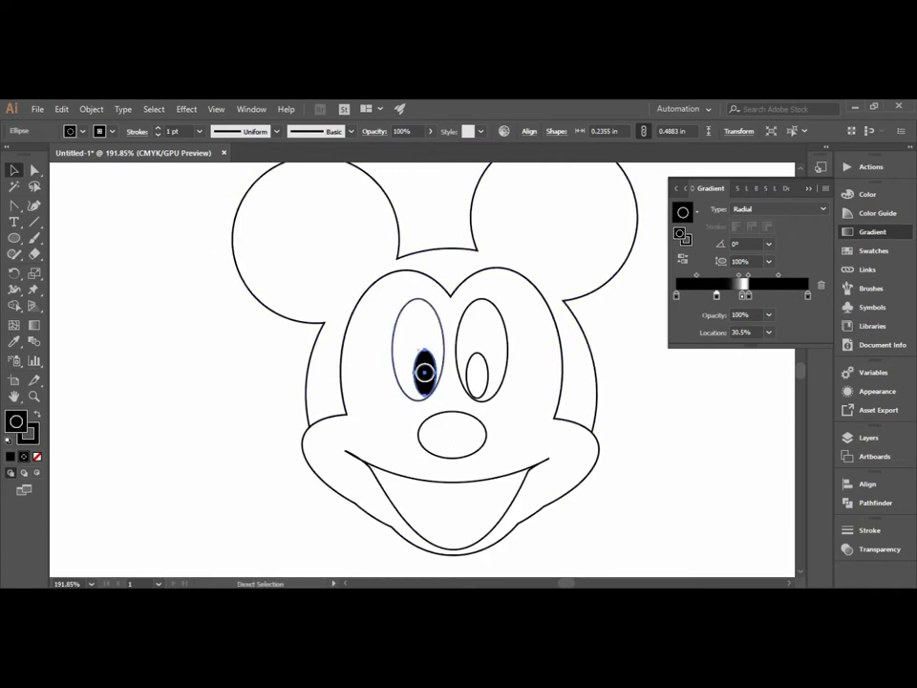
scroll(464, 358, left, 5)
Step: Zoom into the left eye, trial and undo a vertical gradient stretch, then close the Gradient panel
key(ctrl+space)
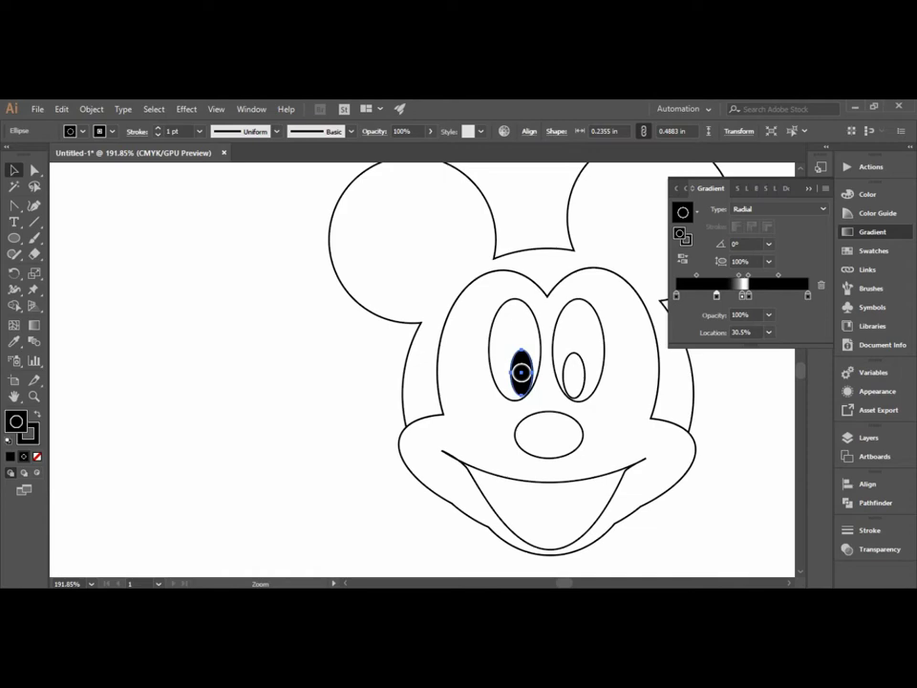
drag(479, 303, 547, 303)
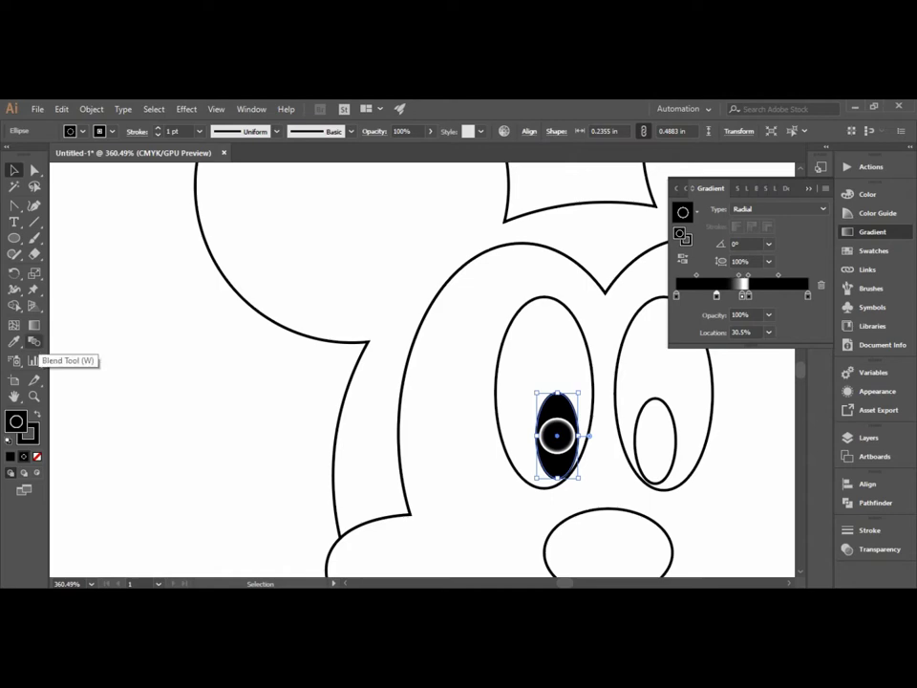
click(34, 324)
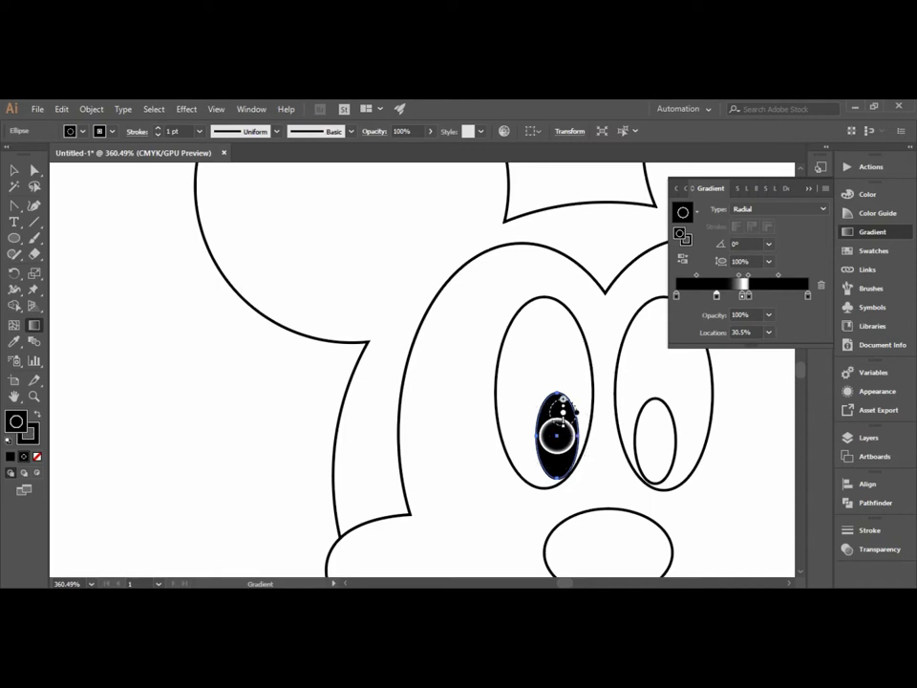
drag(563, 407, 552, 476)
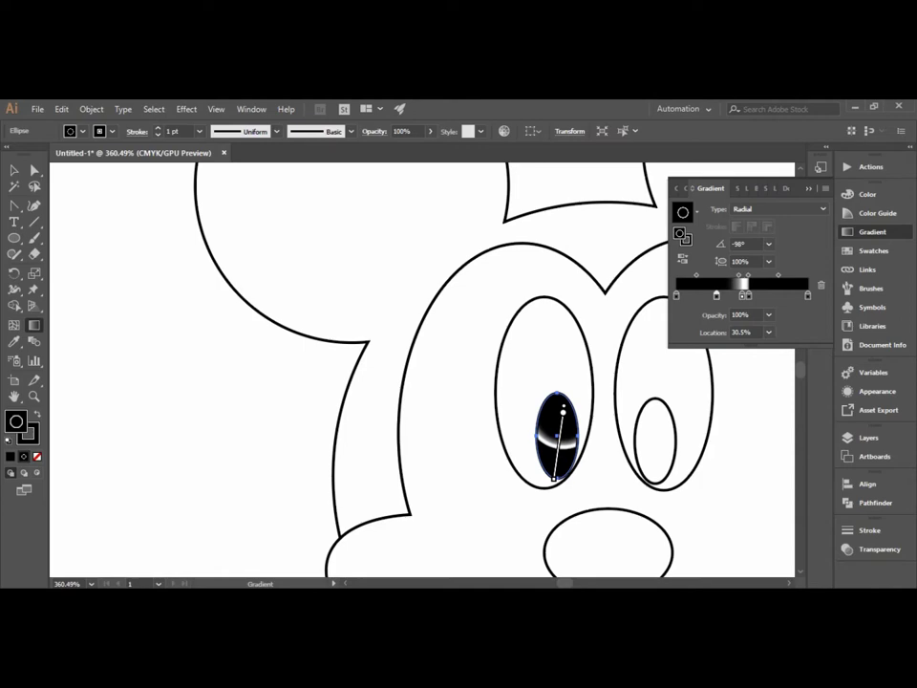
key(ctrl+z)
key(v)
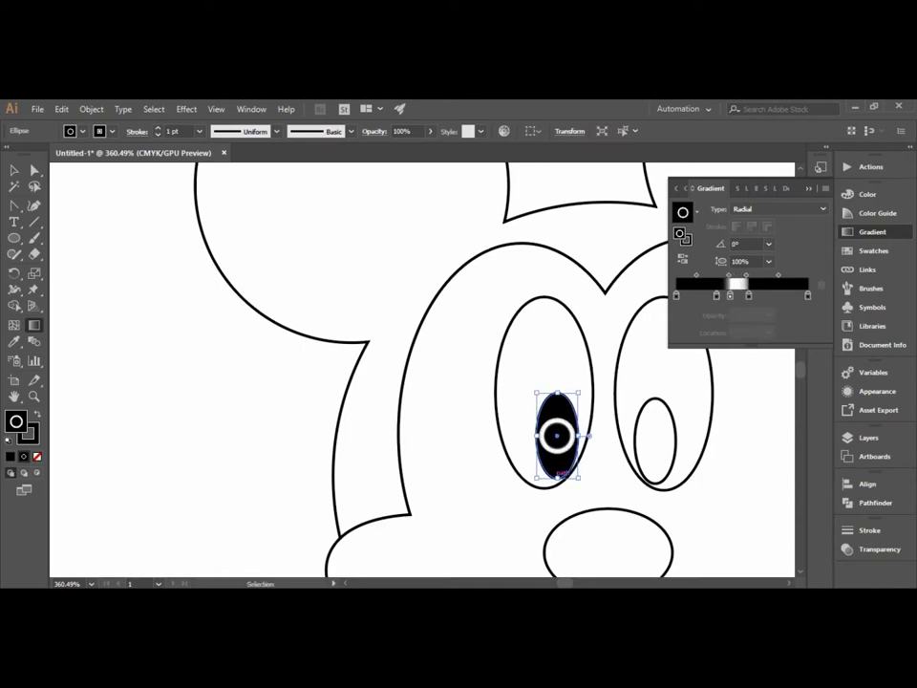
key(ctrl+z)
key(g)
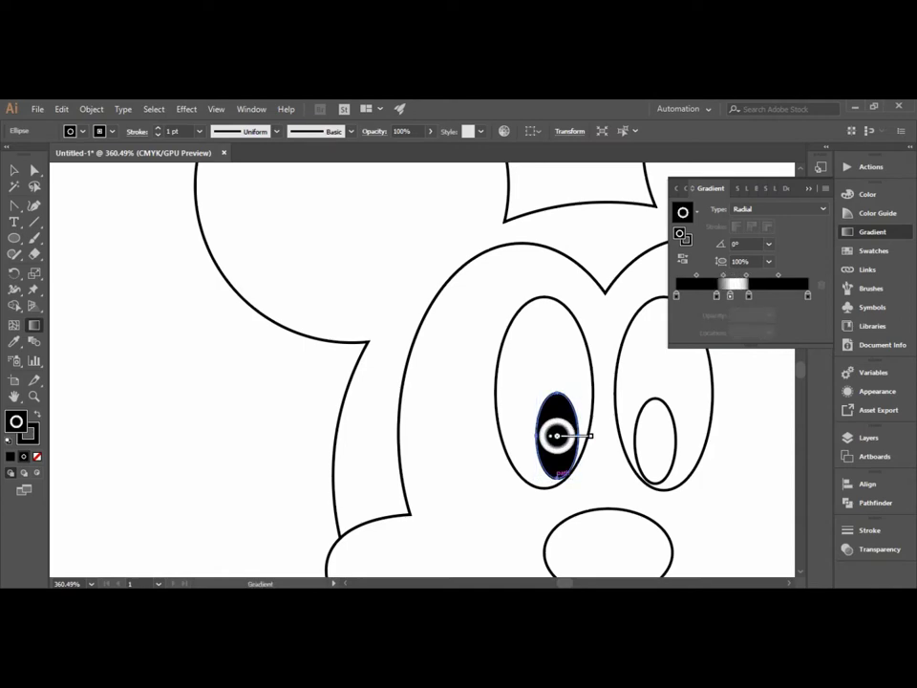
key(v)
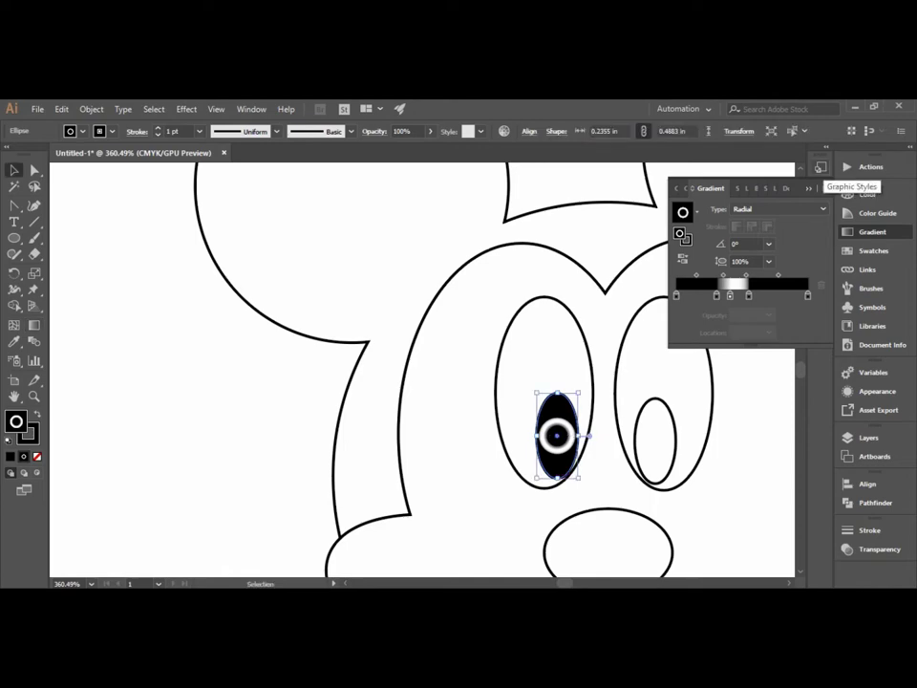
key(ctrl+F9)
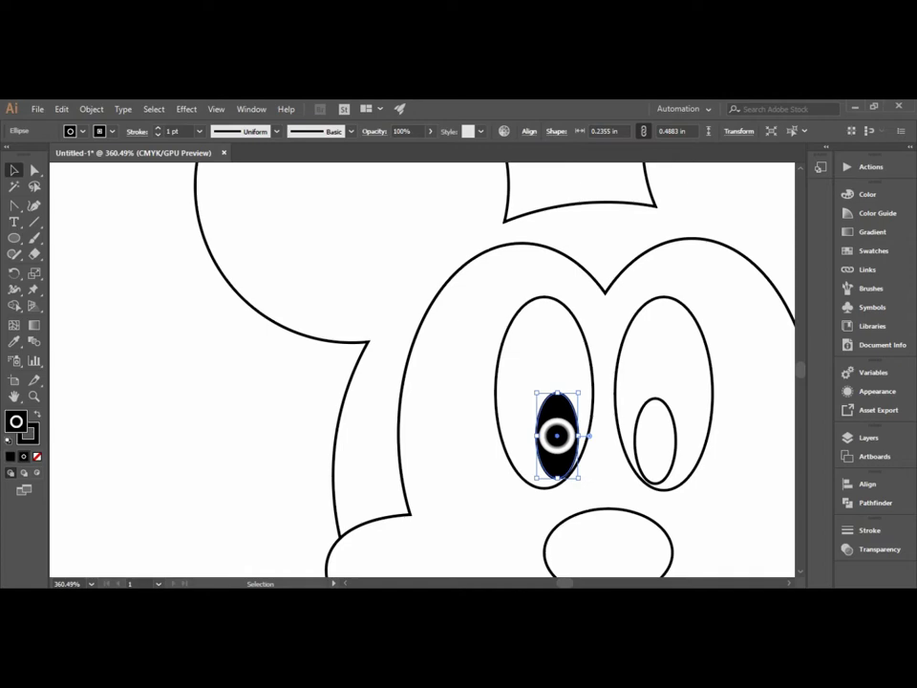
Step: Fill the left pupil solid black and swap the right pupil to a black fill
click(11, 457)
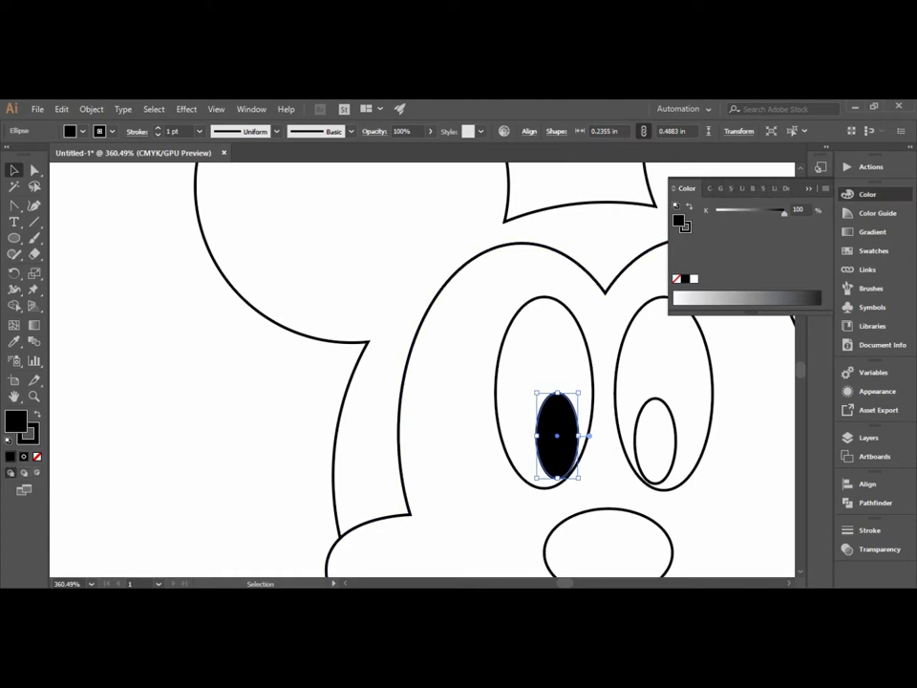
key(Escape)
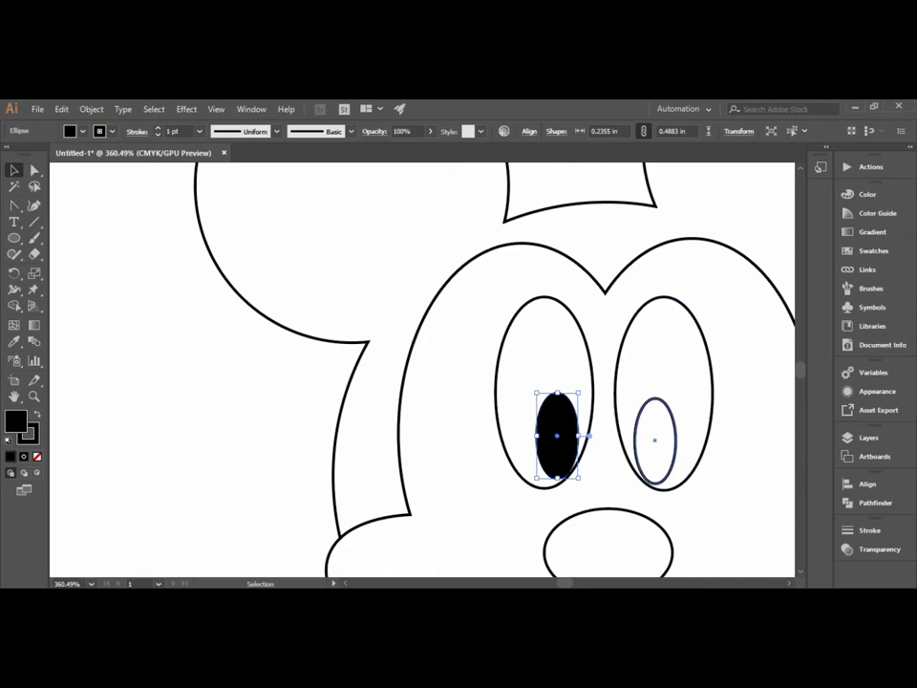
click(656, 441)
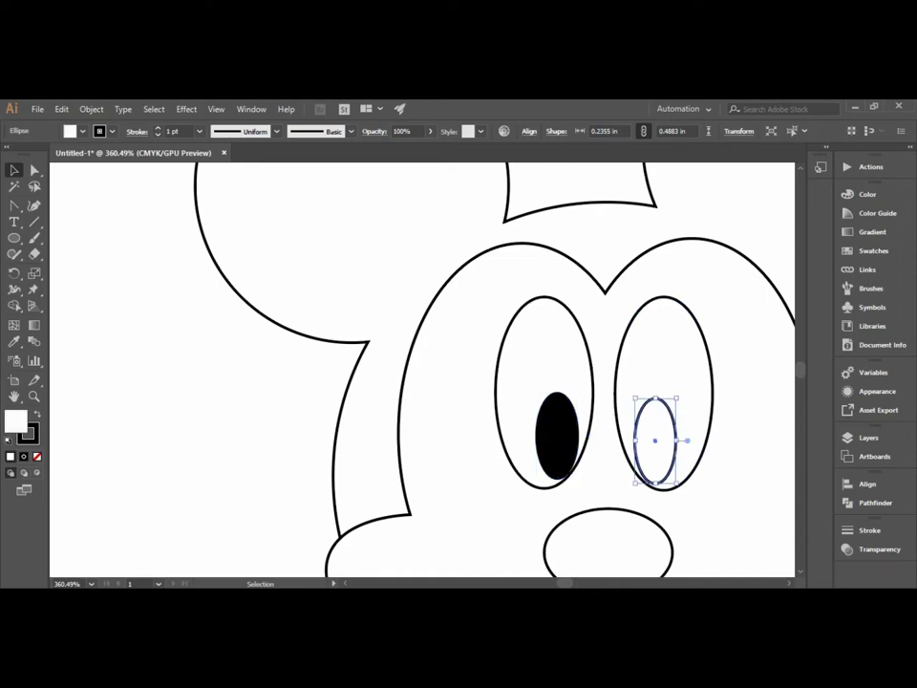
key(shift+x)
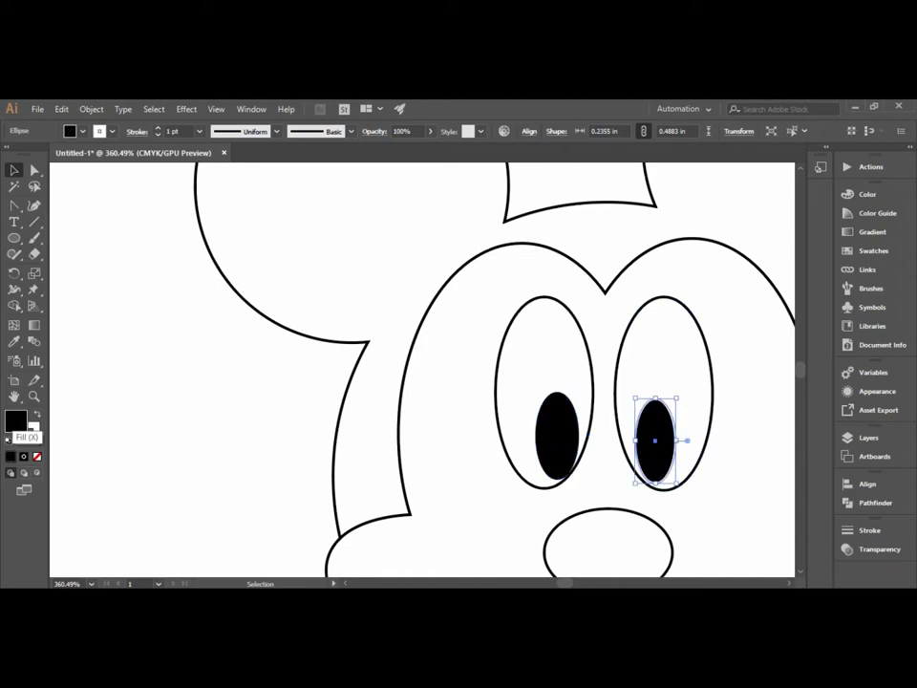
click(13, 238)
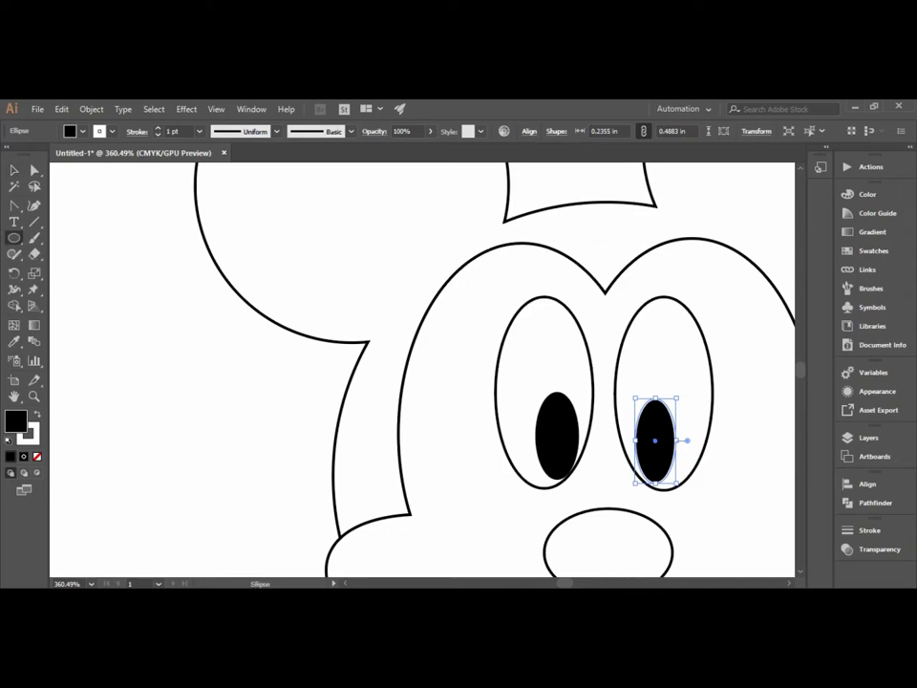
Step: Draw a small highlight oval on the left pupil and Alt-drag a copy onto the right pupil
drag(556, 413, 572, 436)
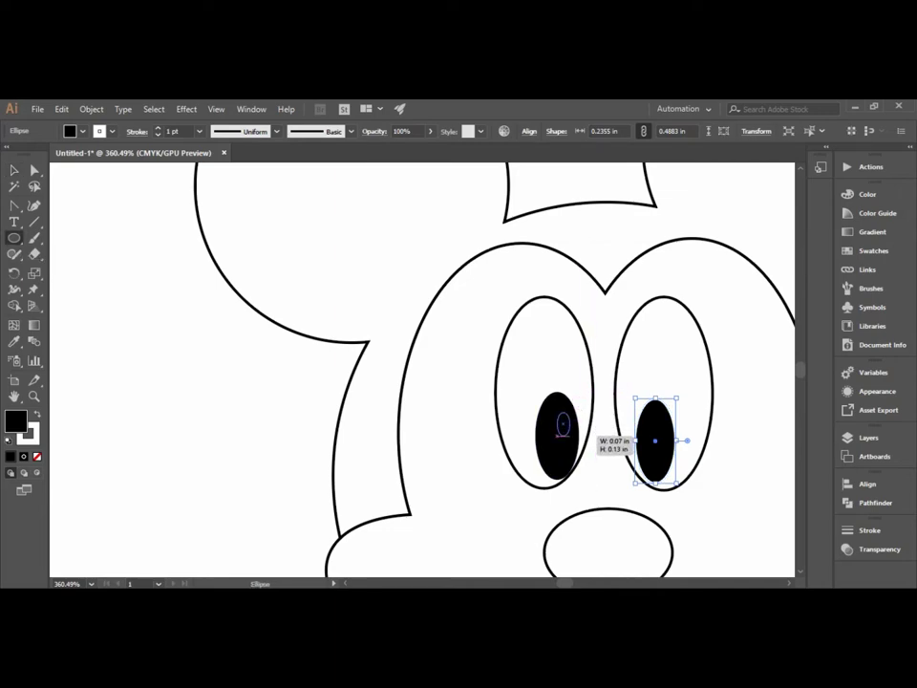
drag(571, 436, 571, 438)
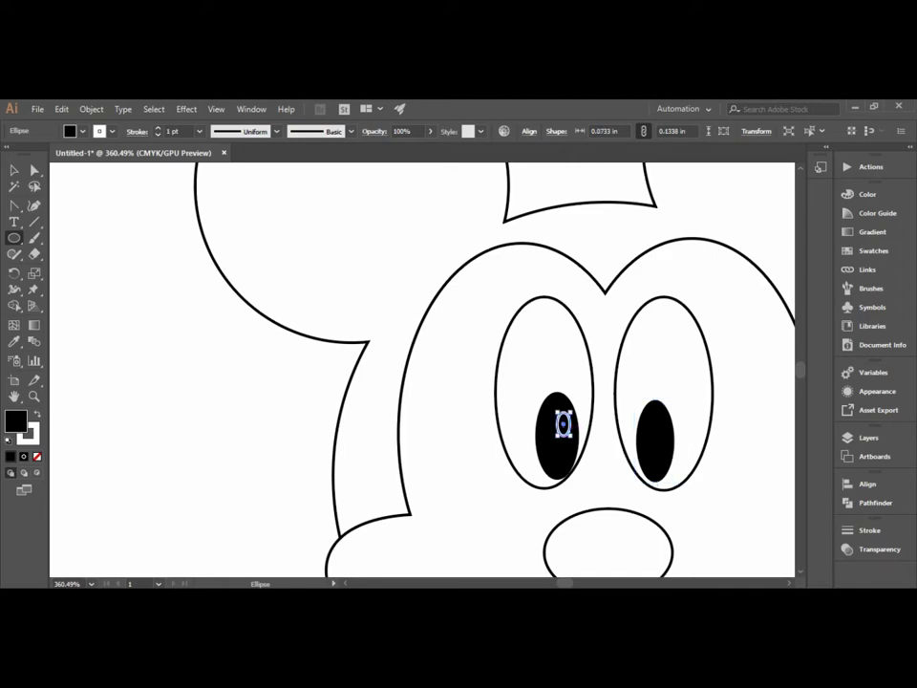
key(v)
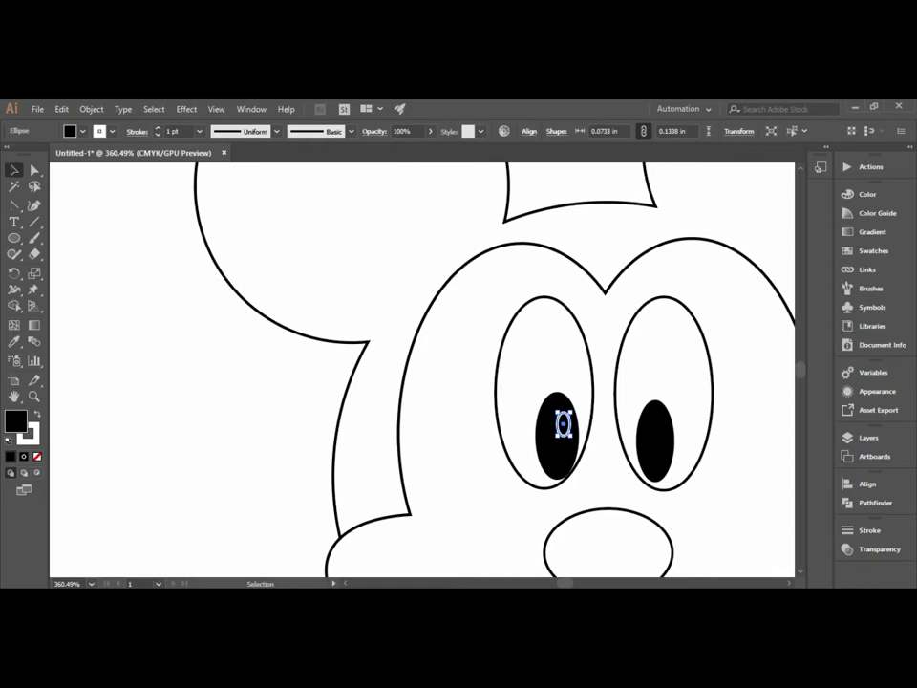
drag(563, 423, 659, 424)
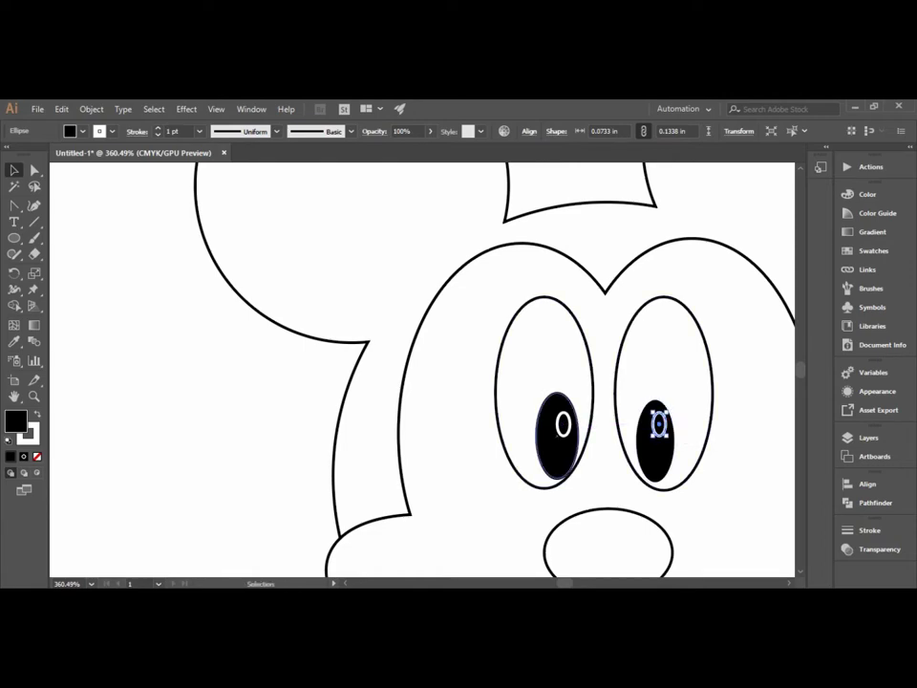
Step: Swap fill and stroke on both highlight ovals so they turn white
click(564, 422)
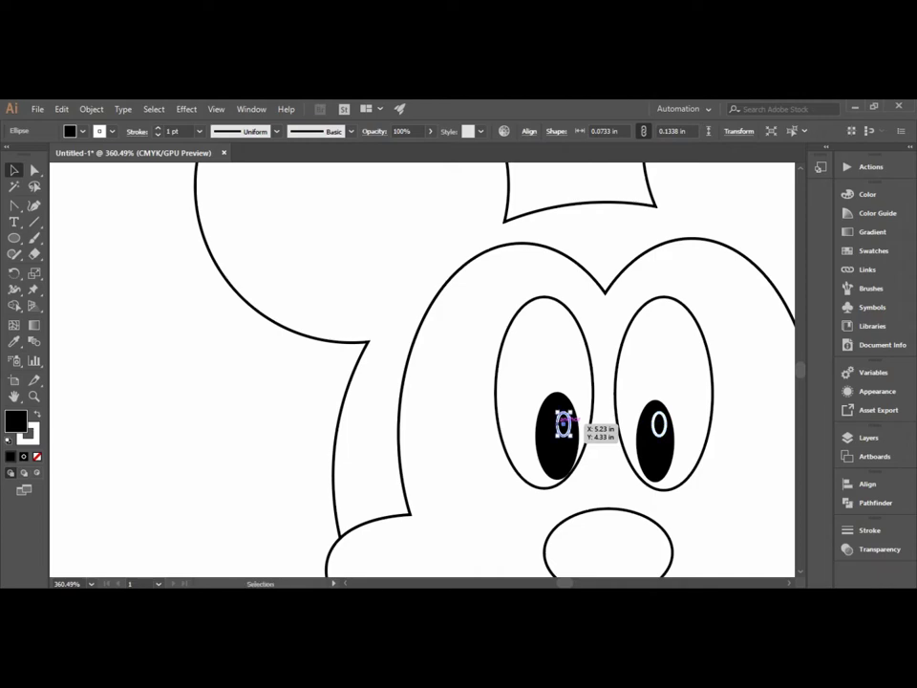
click(659, 424)
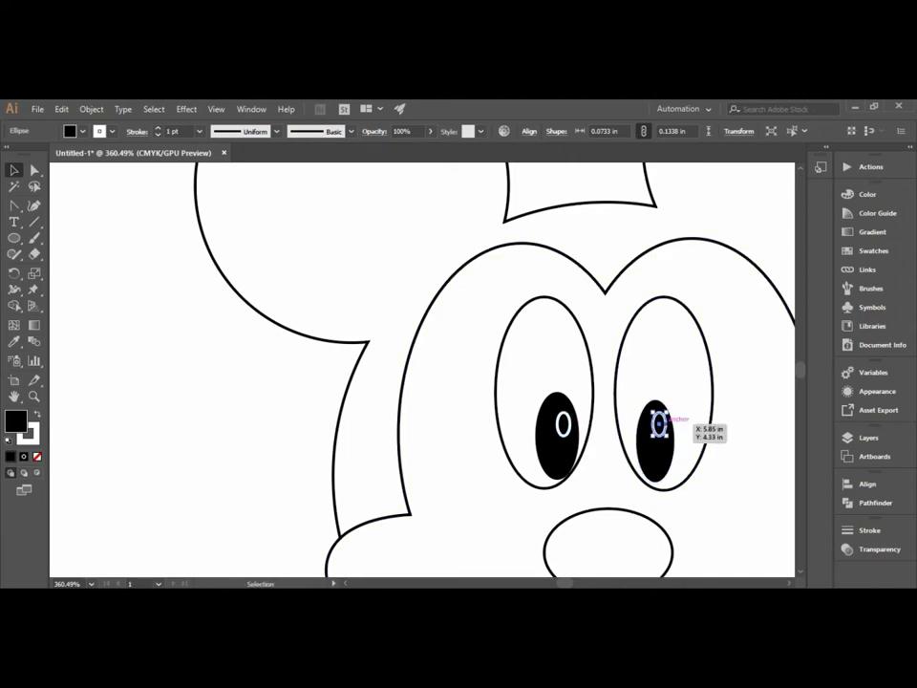
shift+click(564, 422)
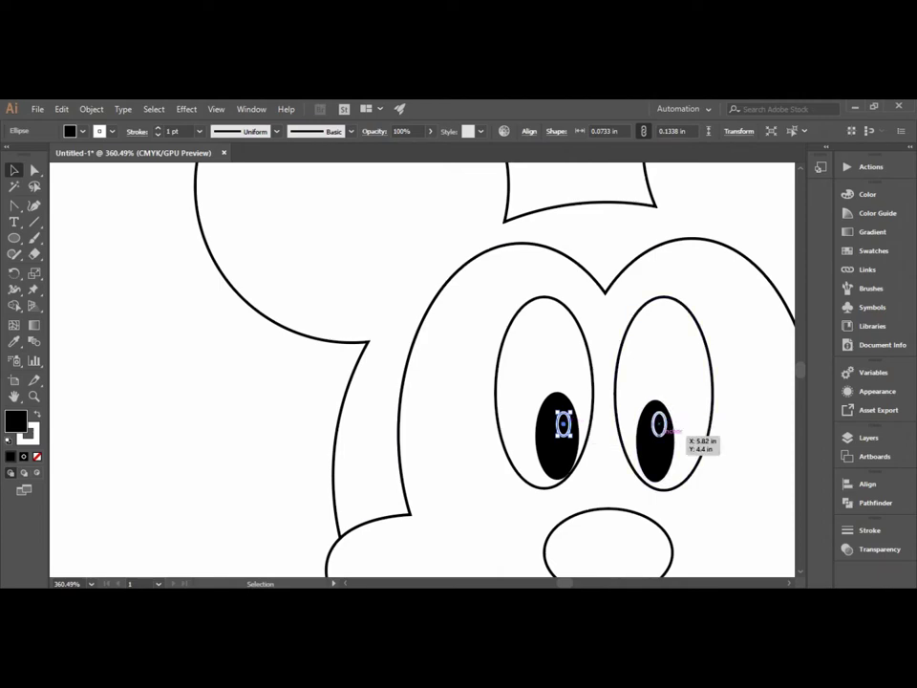
click(659, 423)
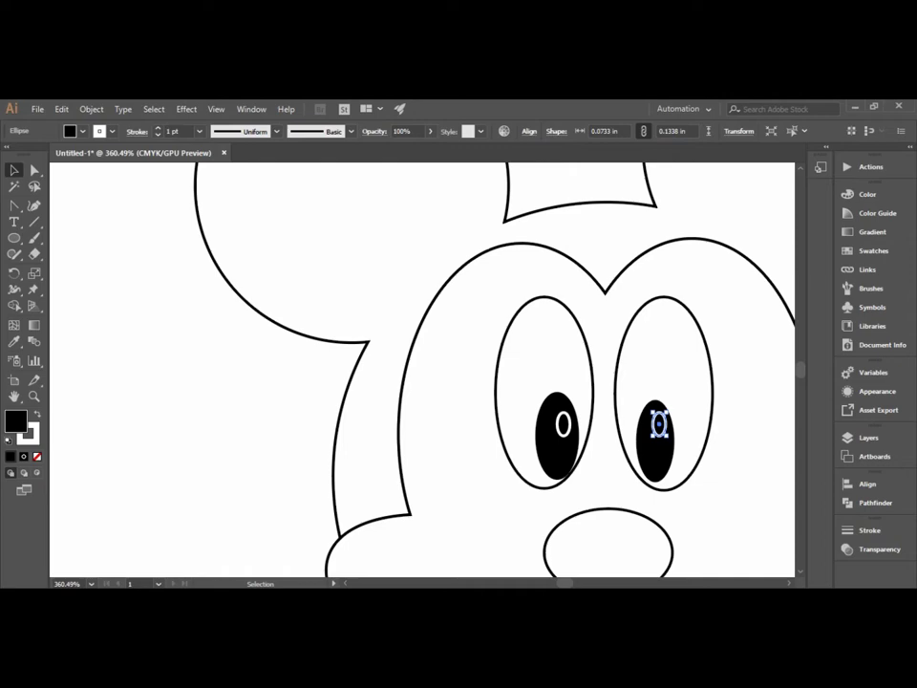
click(37, 414)
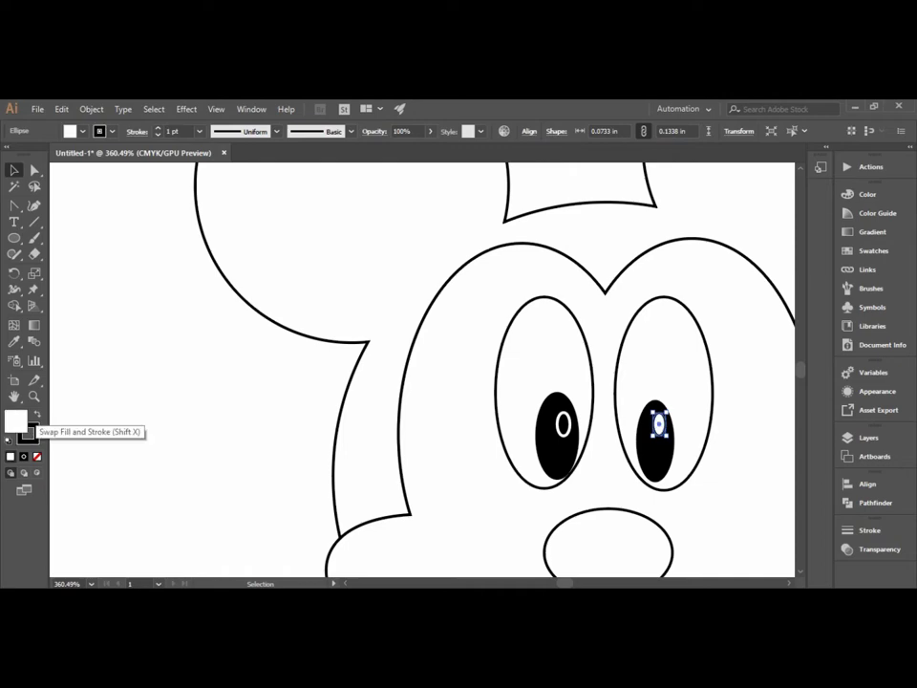
click(564, 423)
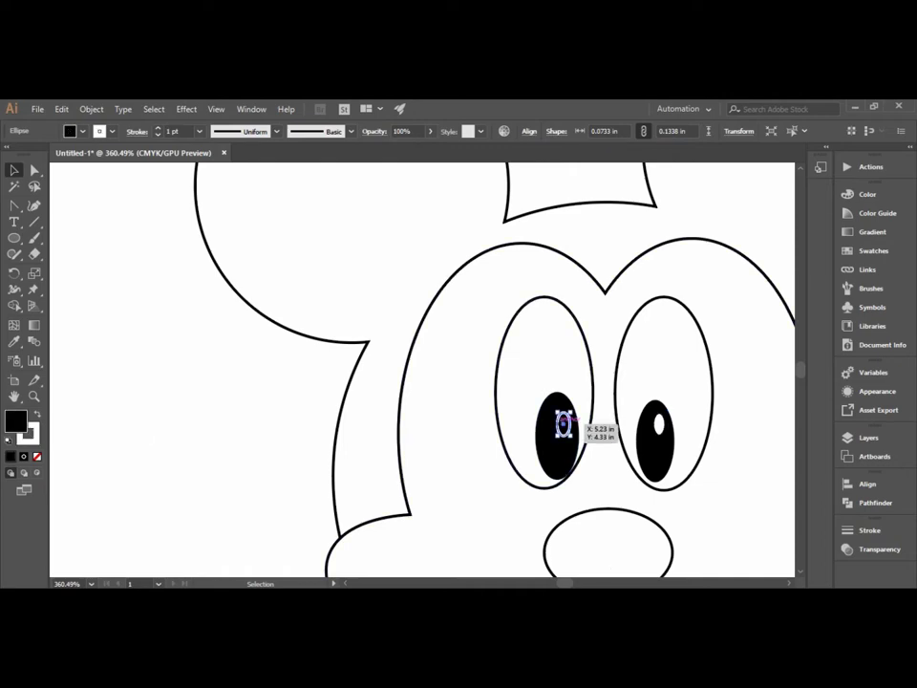
click(38, 413)
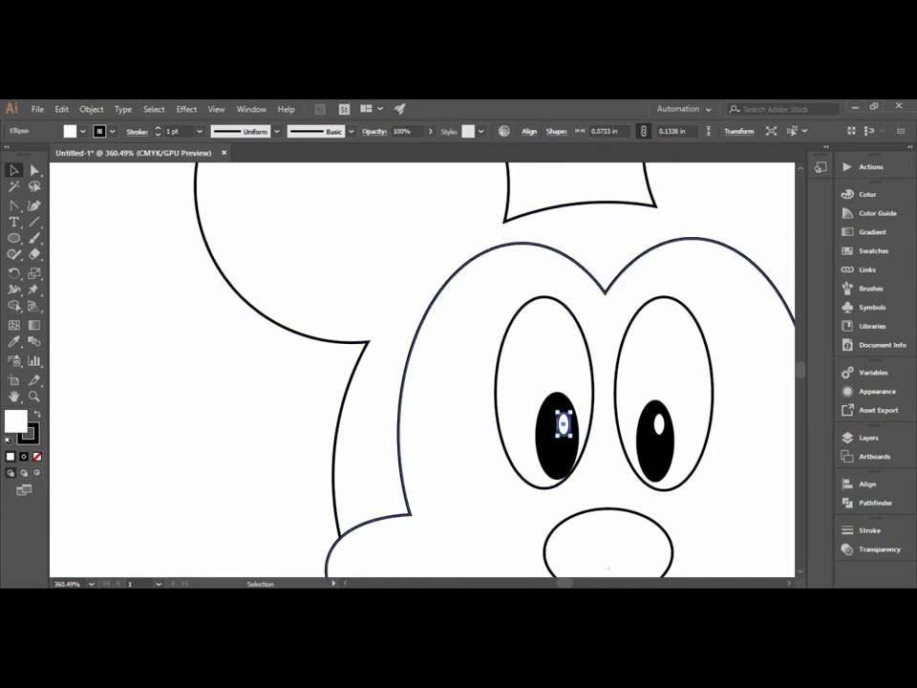
Step: Zoom in and draw a tiny 0.0454 × 0.0925 in ellipse inside the left highlight, nudged slightly down
key(ctrl+shift+a)
ctrl+click(563, 423)
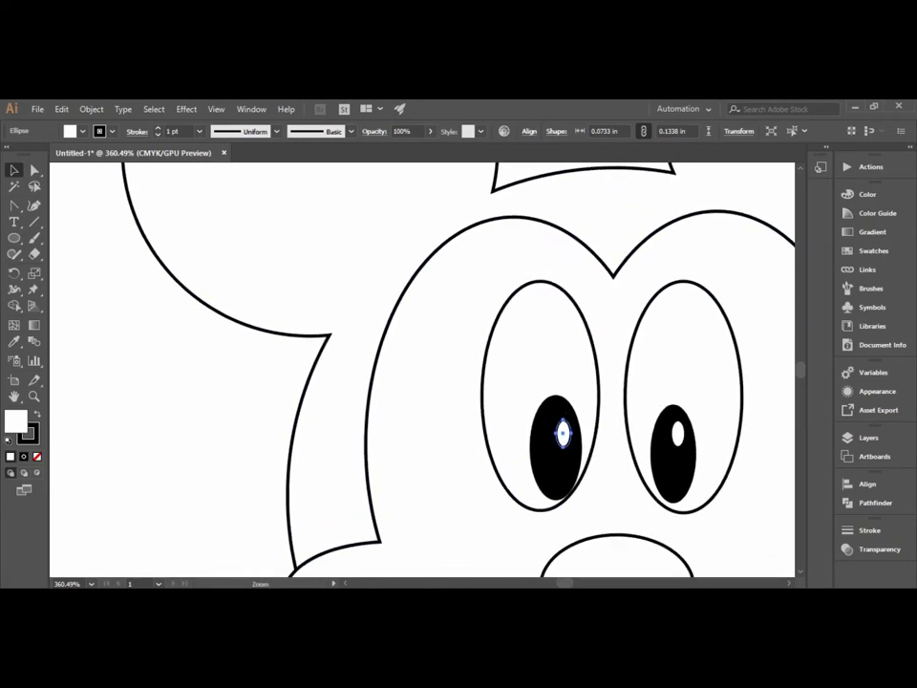
click(562, 461)
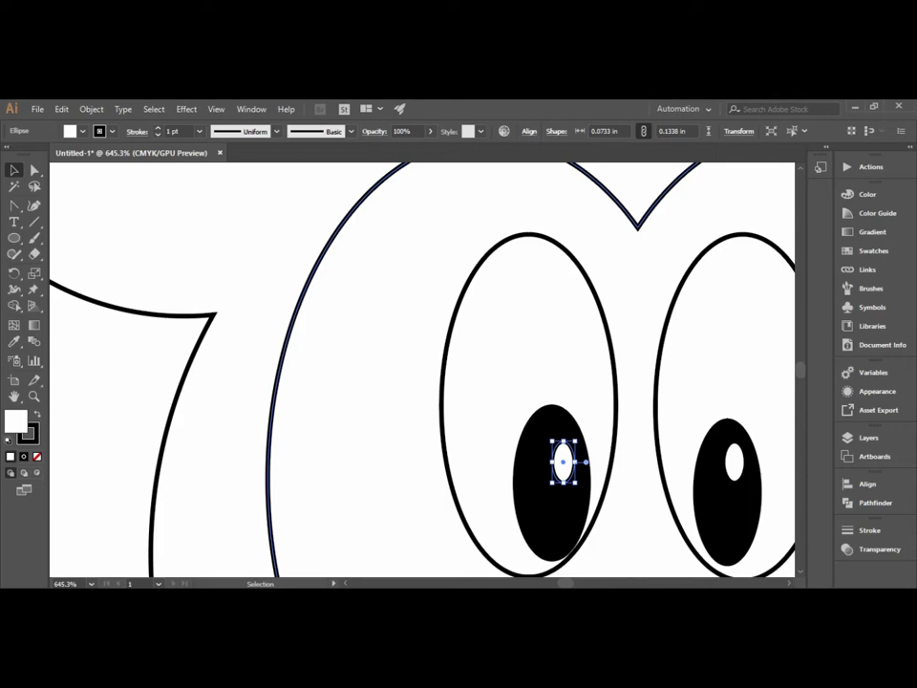
click(528, 406)
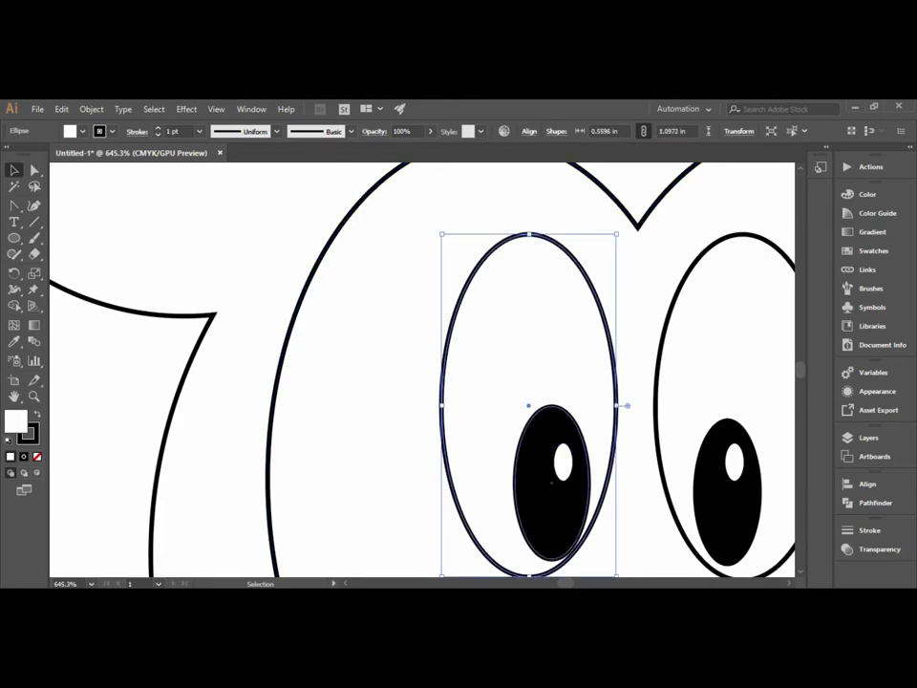
click(562, 461)
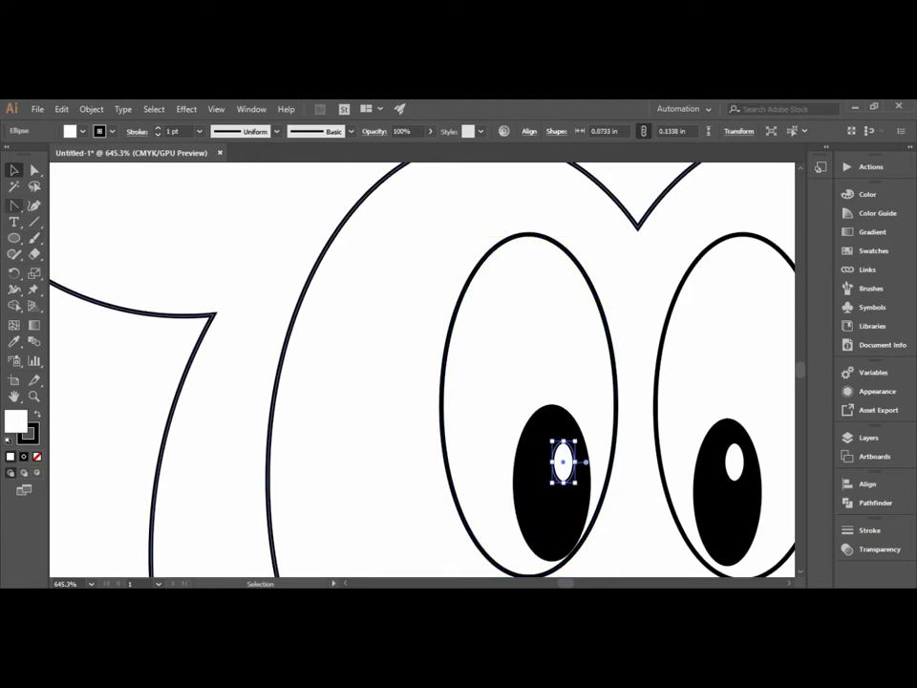
click(14, 238)
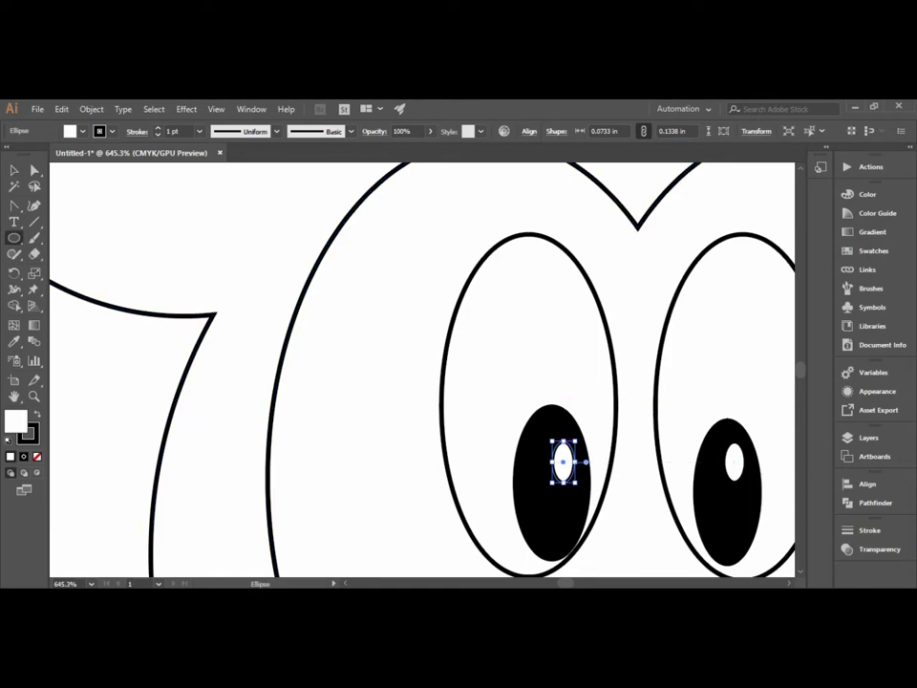
mouse_move(563, 462)
mouse_down()
mouse_move(573, 472)
mouse_move(564, 460)
mouse_up()
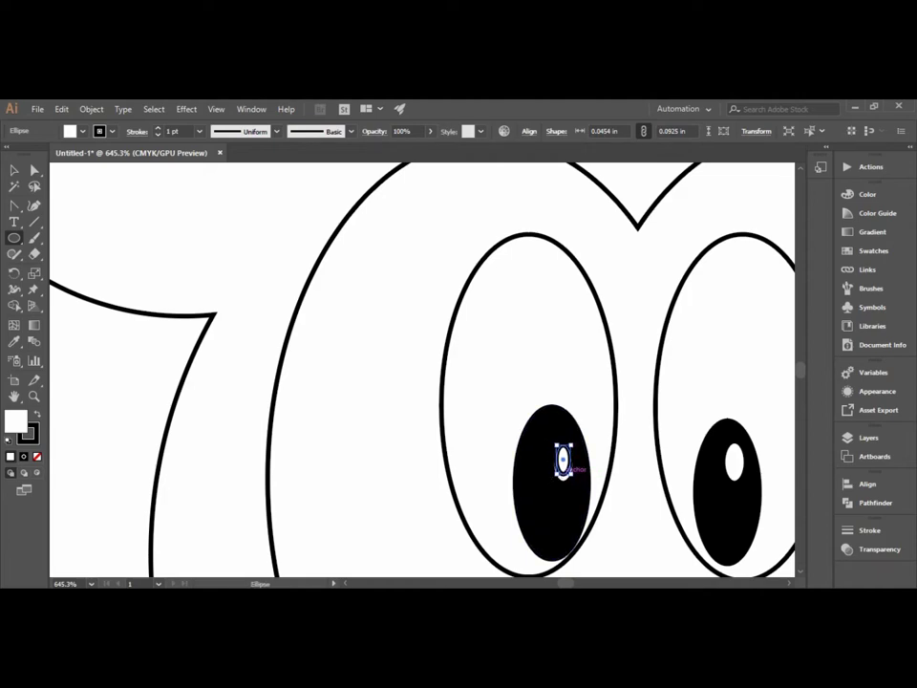
drag(563, 471, 564, 473)
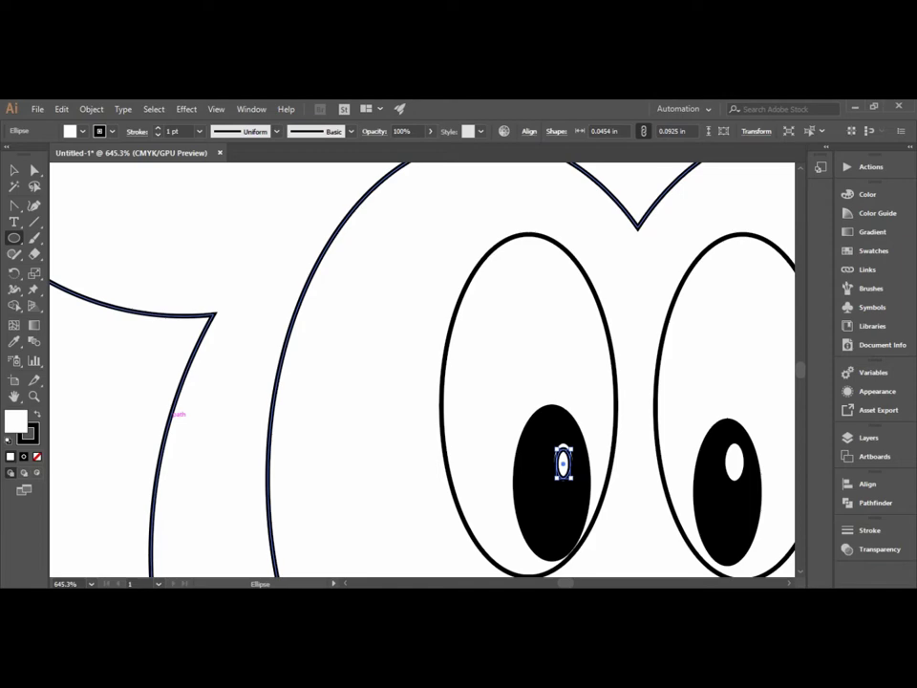
key(v)
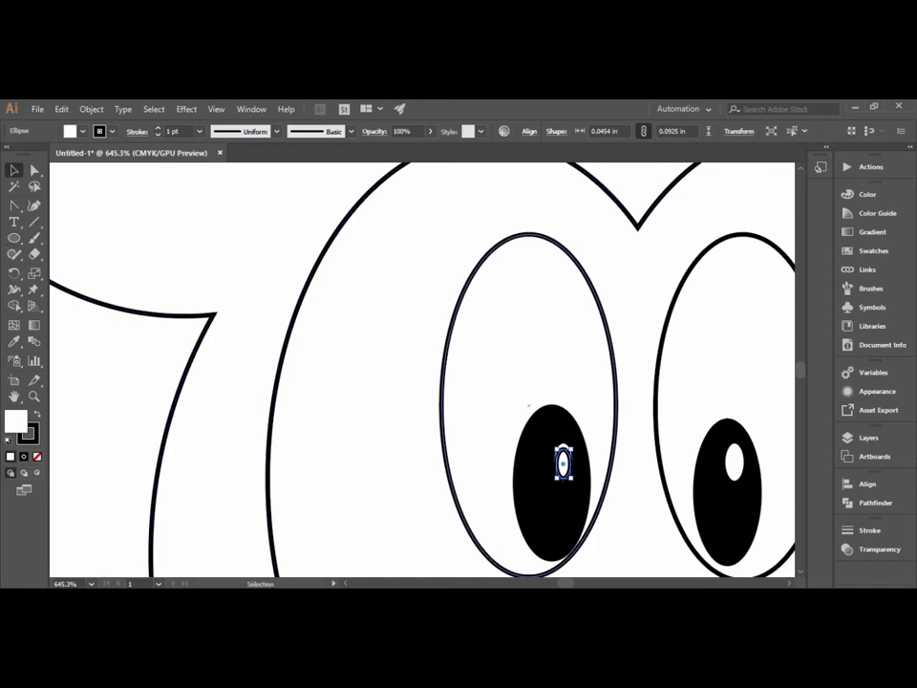
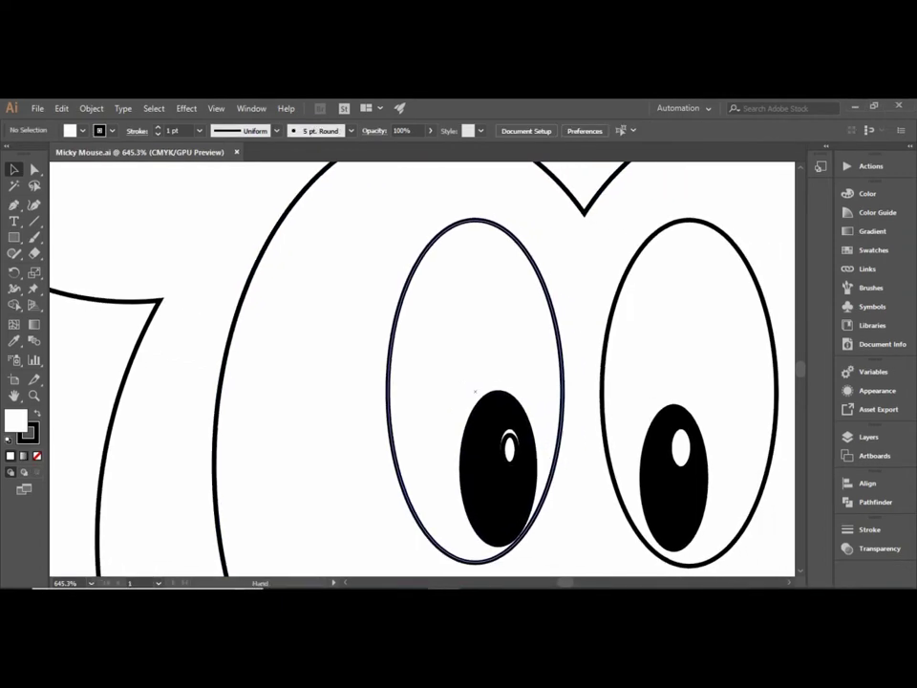
Step: Resize the white highlight ellipse in the left pupil
drag(475, 392, 362, 342)
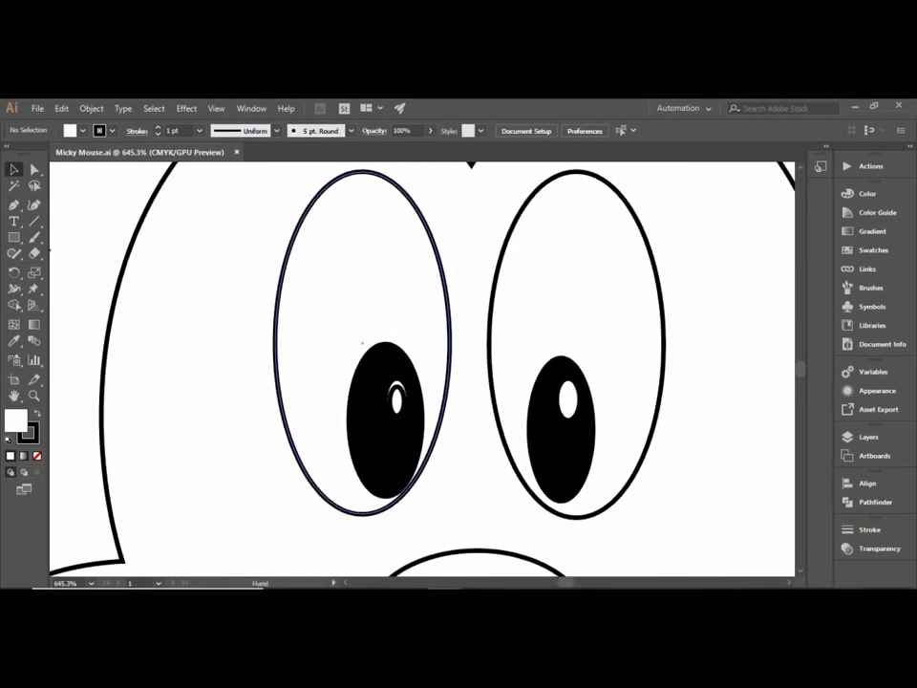
click(396, 399)
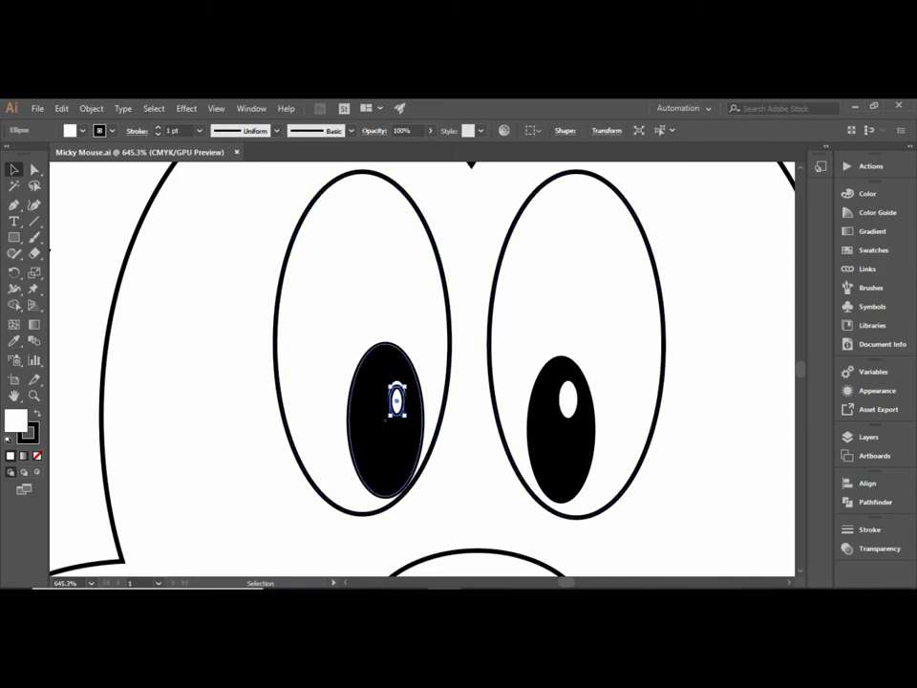
click(391, 409)
click(397, 402)
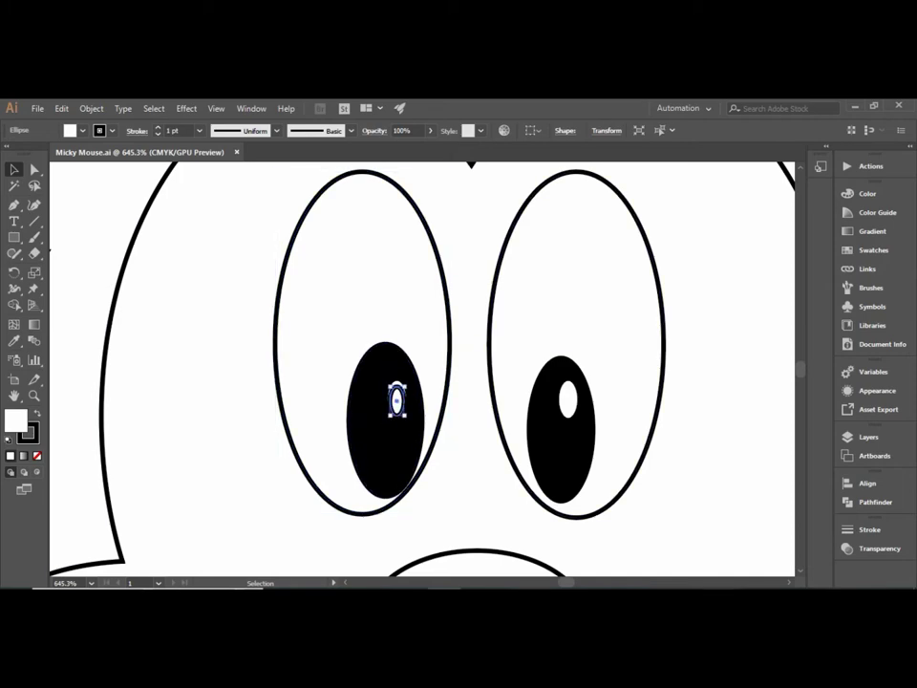
drag(397, 394, 398, 403)
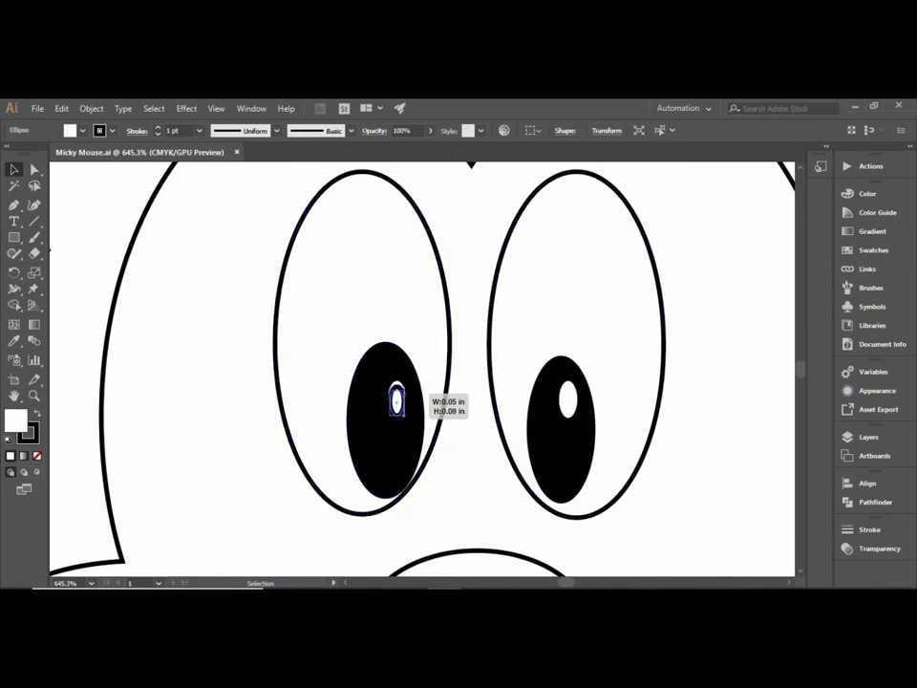
Step: Delete the old white highlight from the right pupil
click(296, 454)
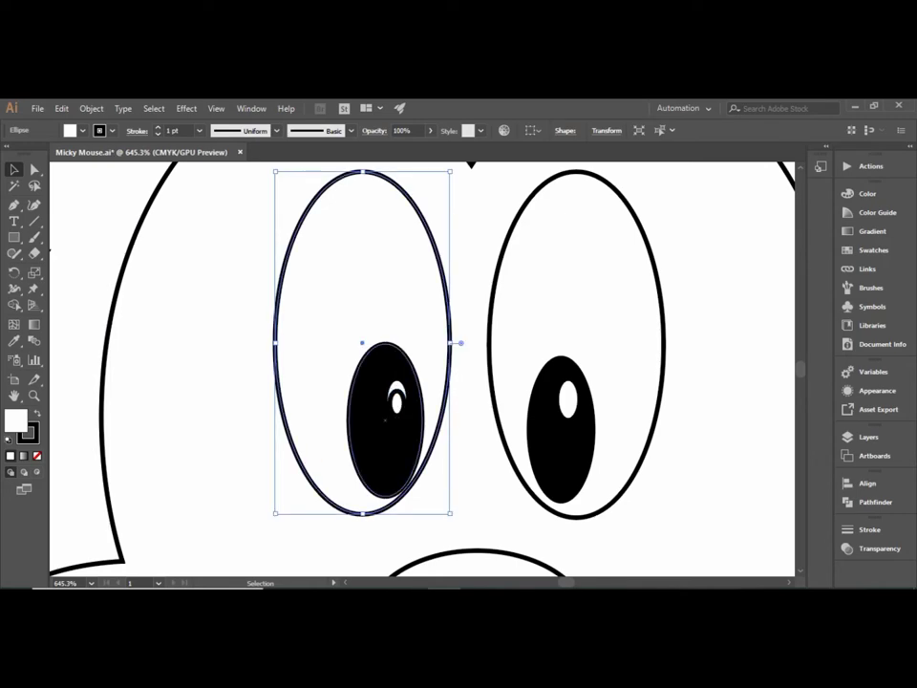
click(396, 401)
shift+click(567, 399)
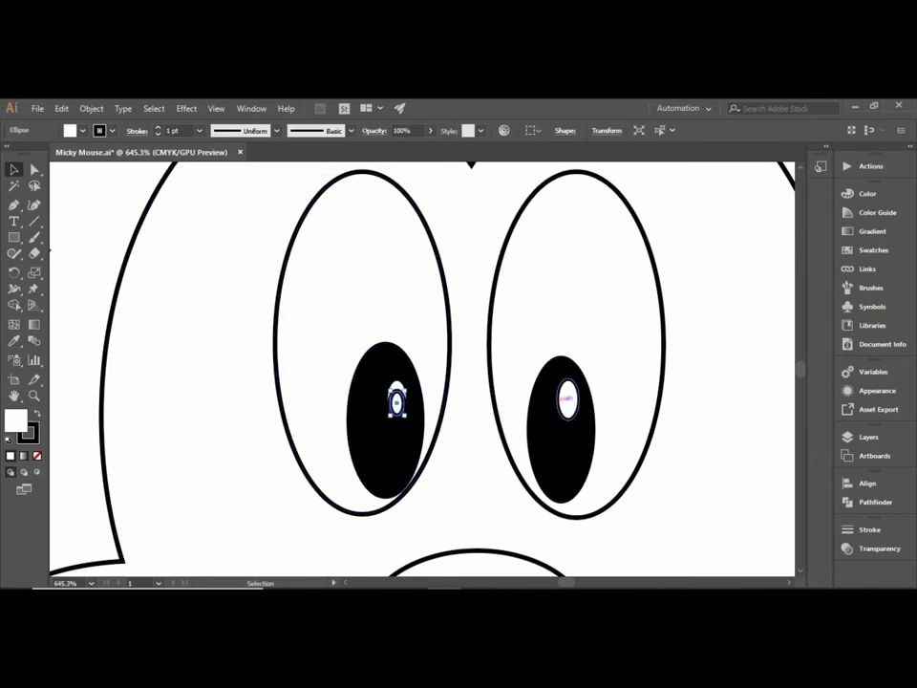
click(568, 400)
key(Delete)
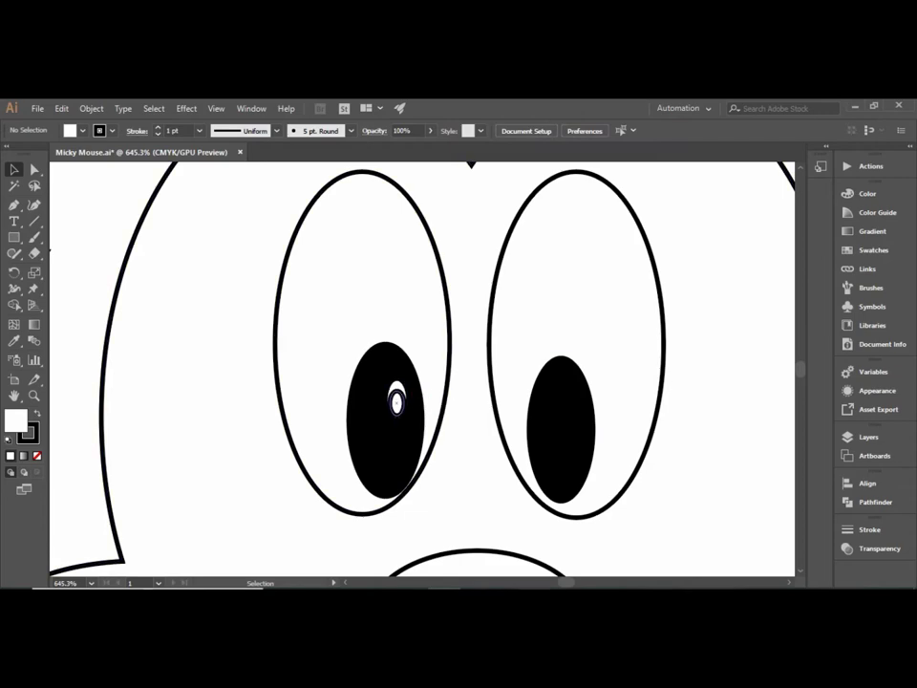
Step: Alt-drag a copy of the left highlight onto the right pupil
drag(396, 402, 570, 400)
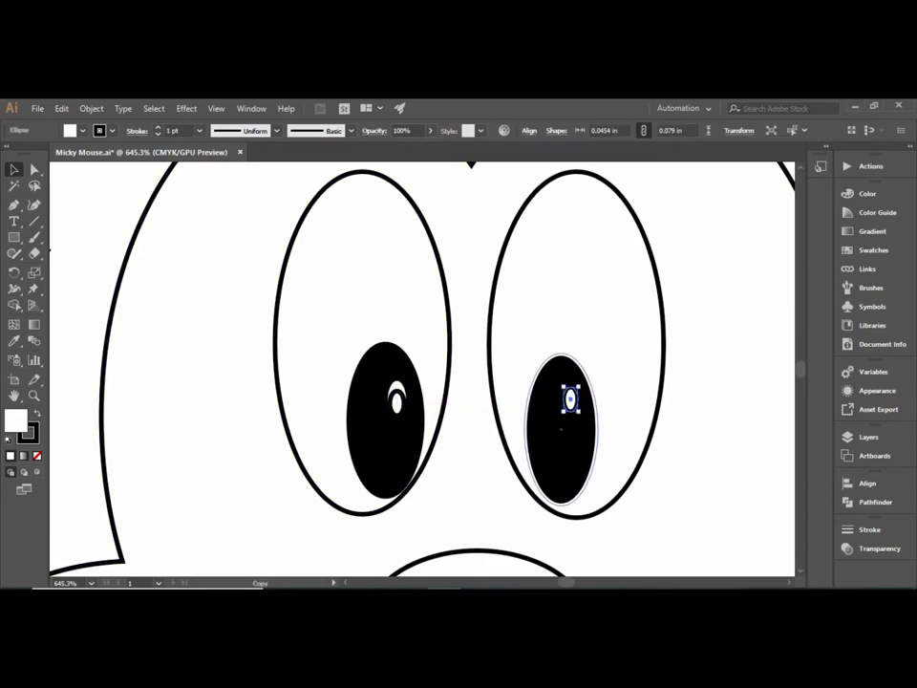
key(ctrl+z)
drag(397, 401, 567, 400)
shift+click(396, 401)
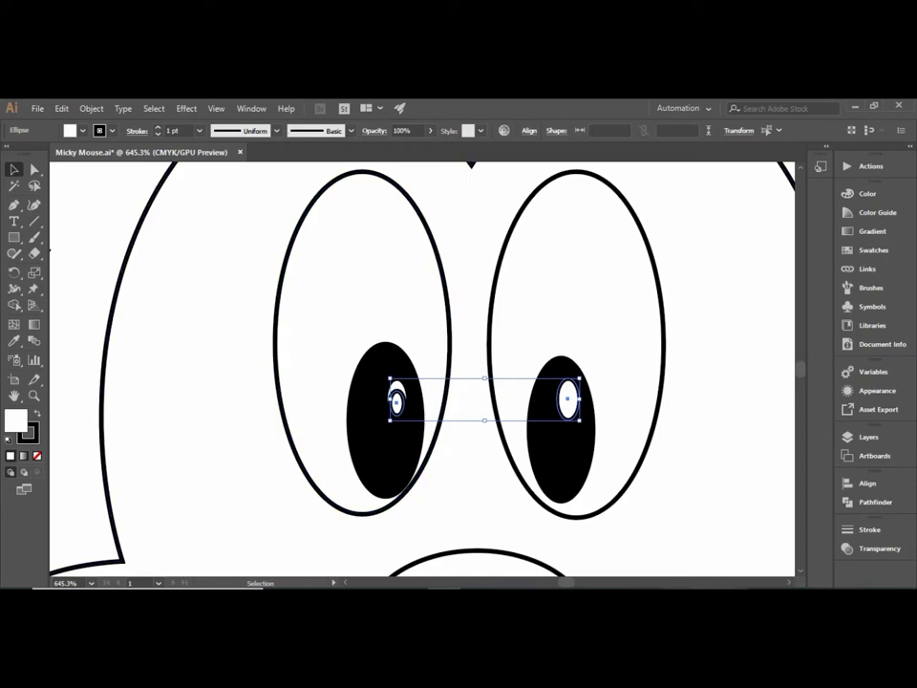
click(401, 421)
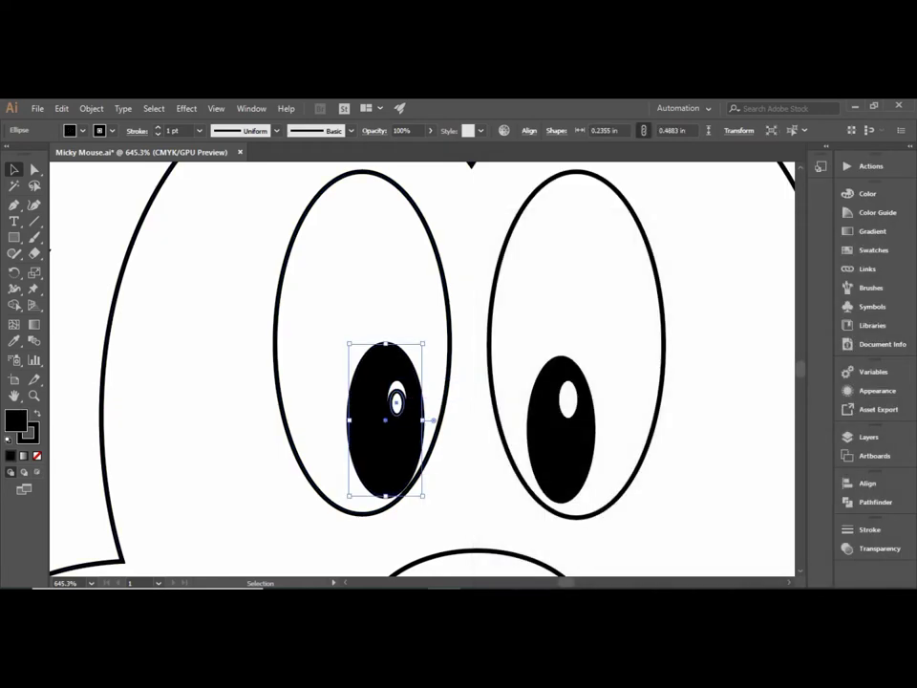
drag(396, 402, 568, 403)
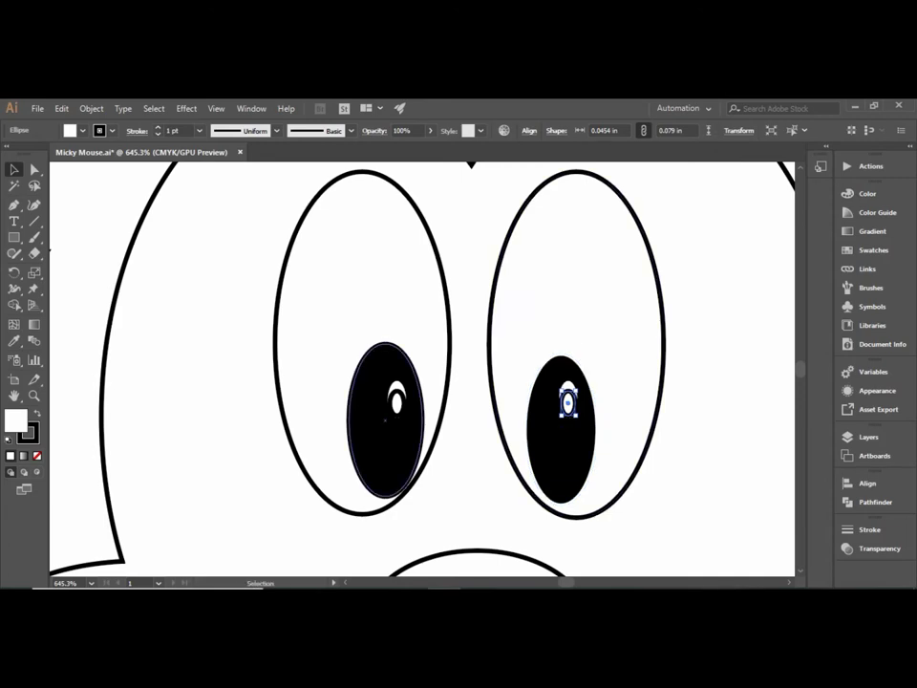
Step: Nudge the eye highlight into place near the top of its pupil
key(ctrl+minus)
key(ctrl+minus)
key(ctrl+minus)
drag(371, 428, 387, 427)
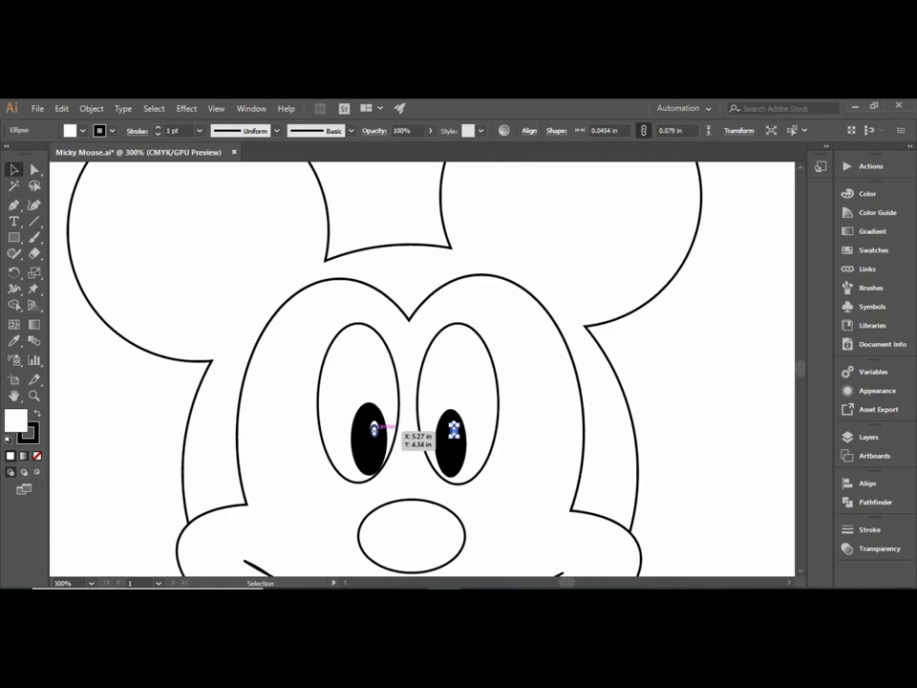
drag(375, 398, 375, 350)
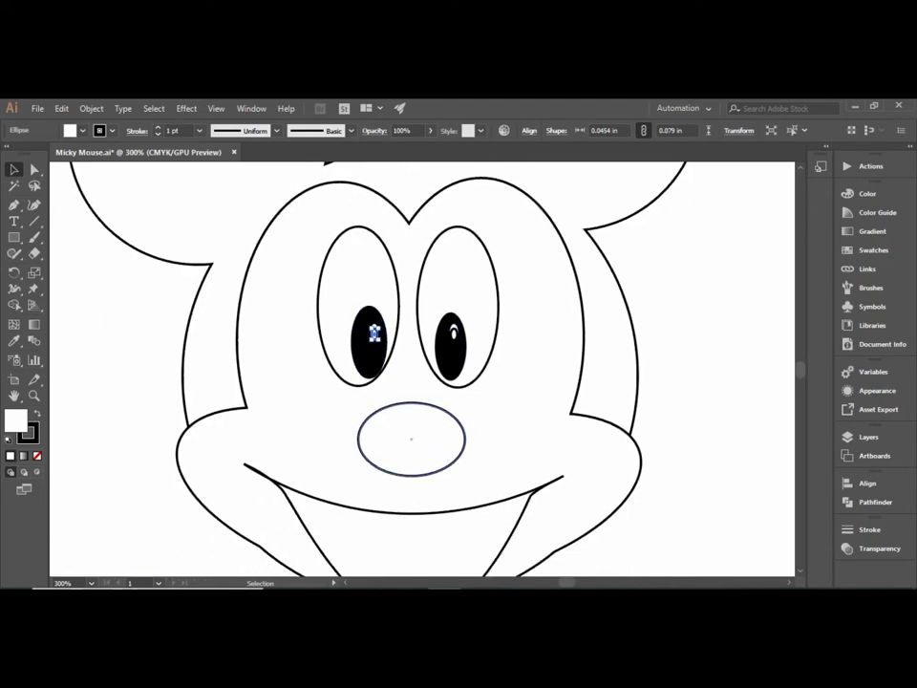
scroll(375, 349, down, 3)
Step: Deselect, then pan to show the whole head including the ears
key(ctrl+shift+a)
scroll(375, 393, down, 1)
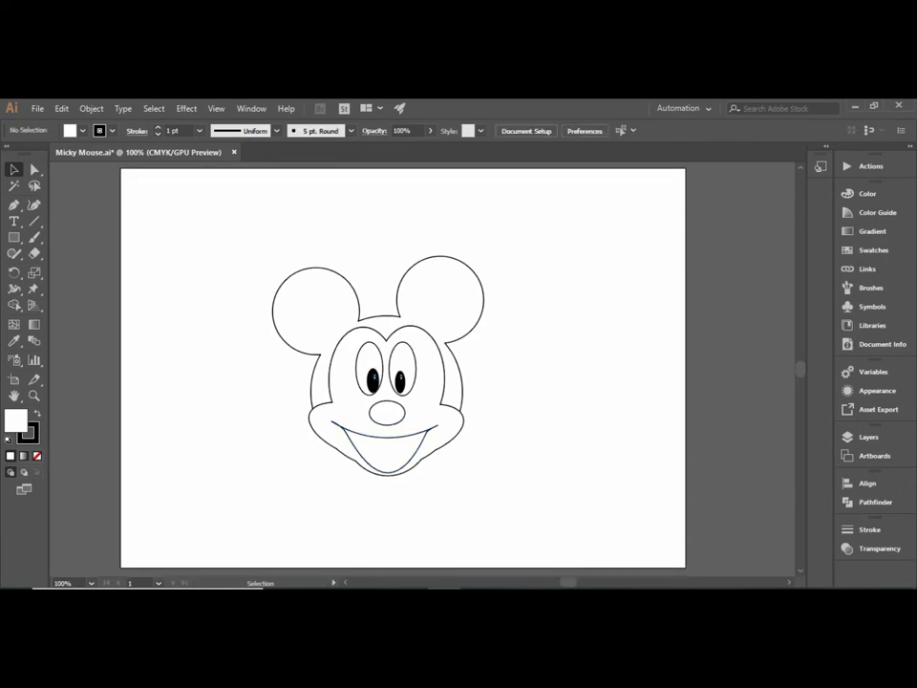
scroll(466, 504, up, 2)
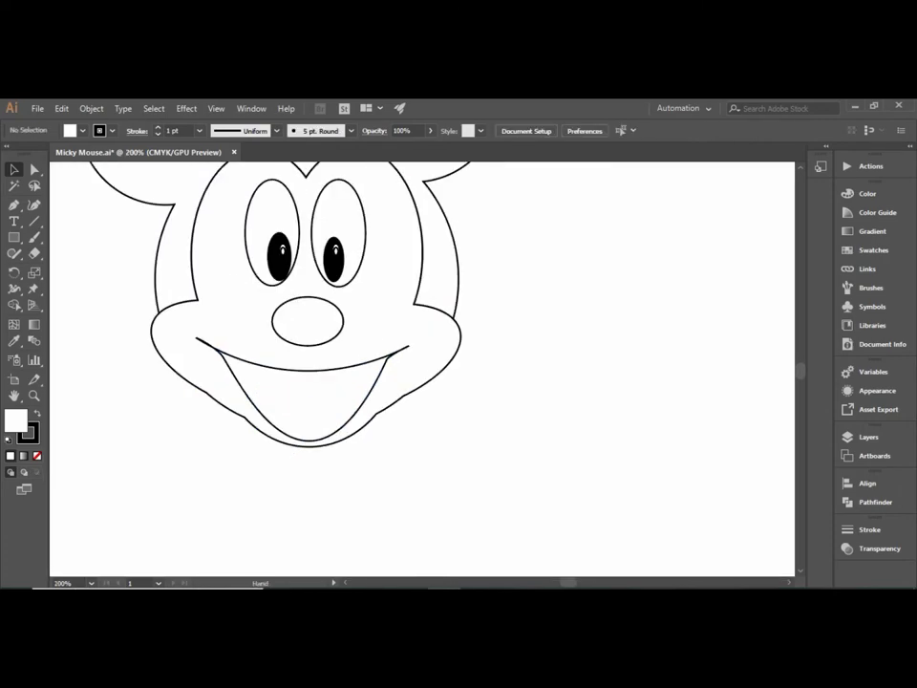
mouse_move(383, 334)
mouse_down()
mouse_move(532, 441)
mouse_move(532, 431)
mouse_up()
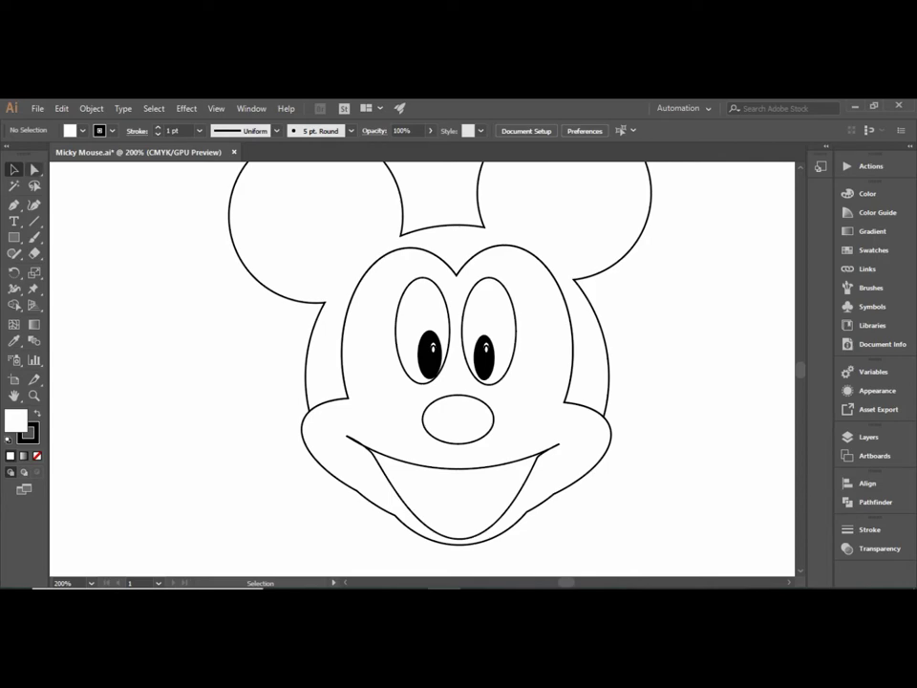
Step: Join the face outline and mouth paths into a compound path with Ctrl+8, then deselect
click(34, 169)
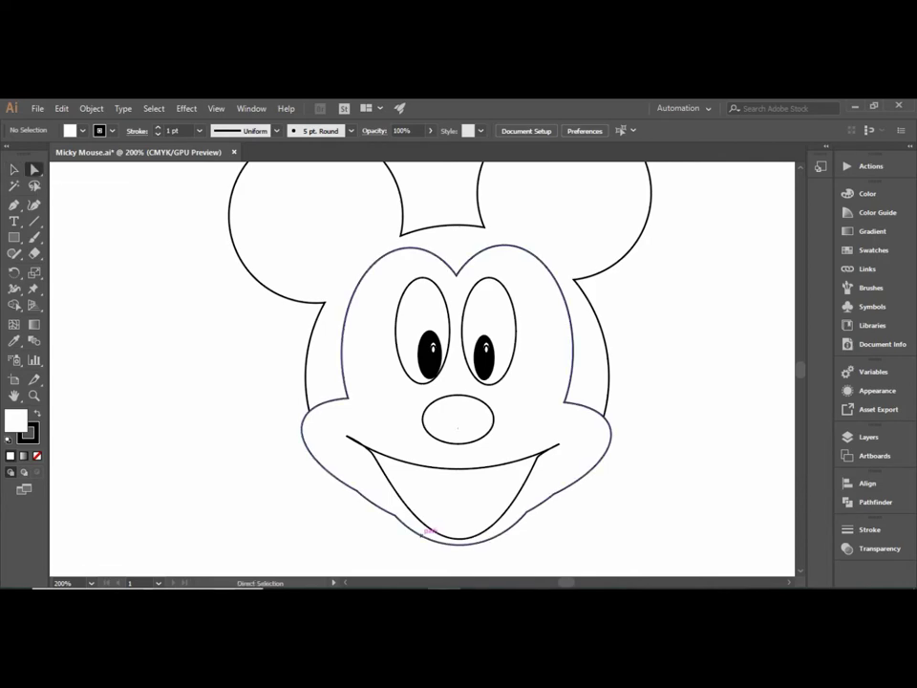
drag(460, 536, 459, 550)
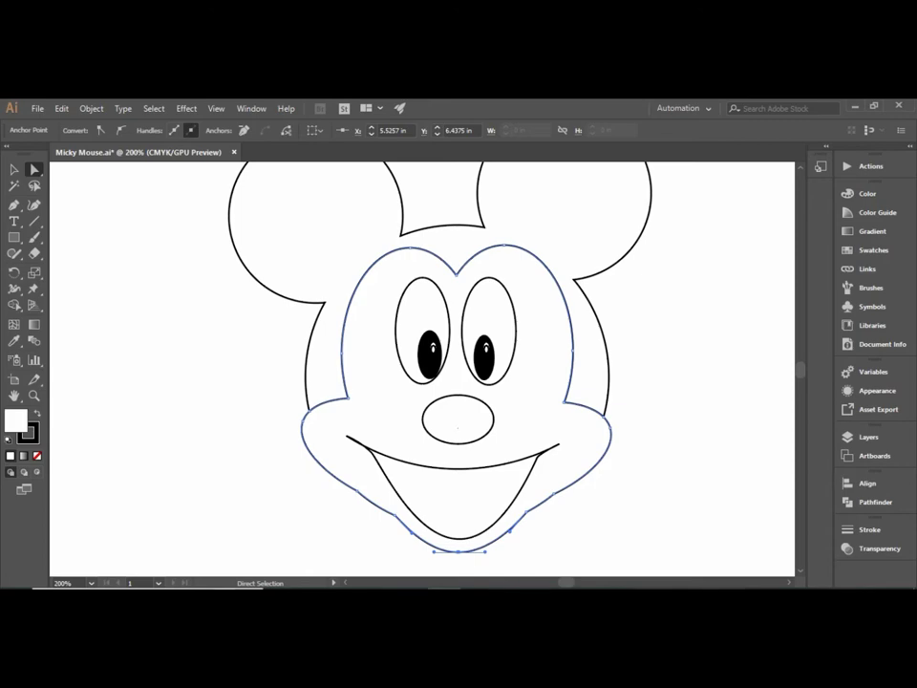
click(459, 545)
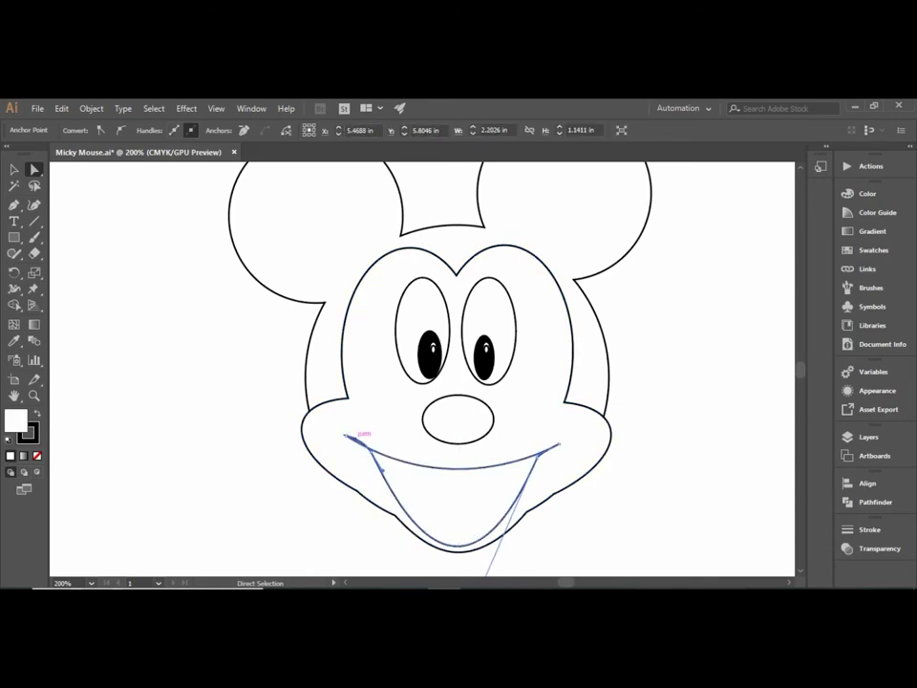
click(356, 437)
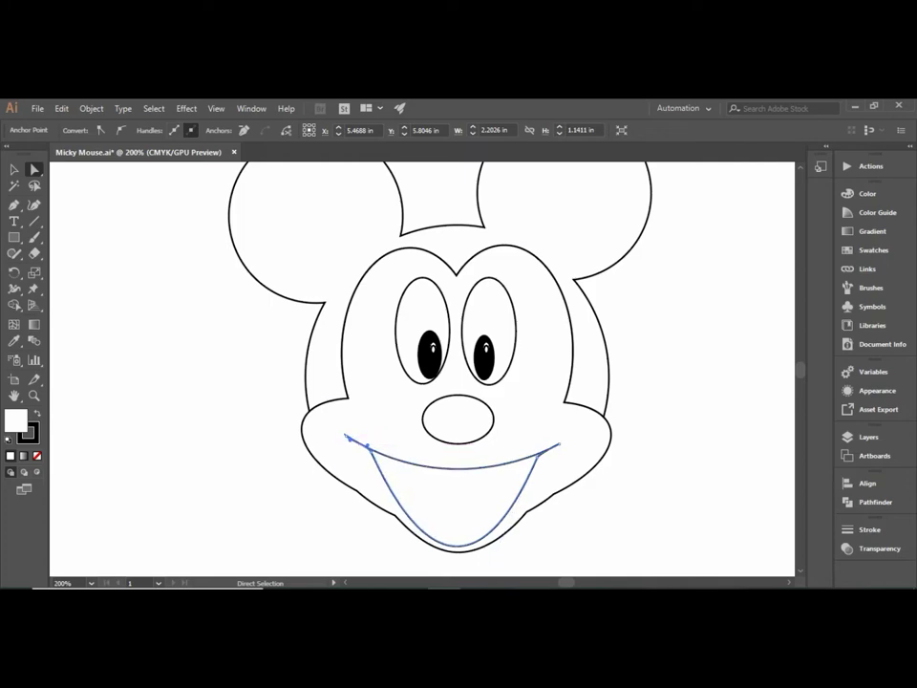
shift+click(344, 393)
key(ctrl+8)
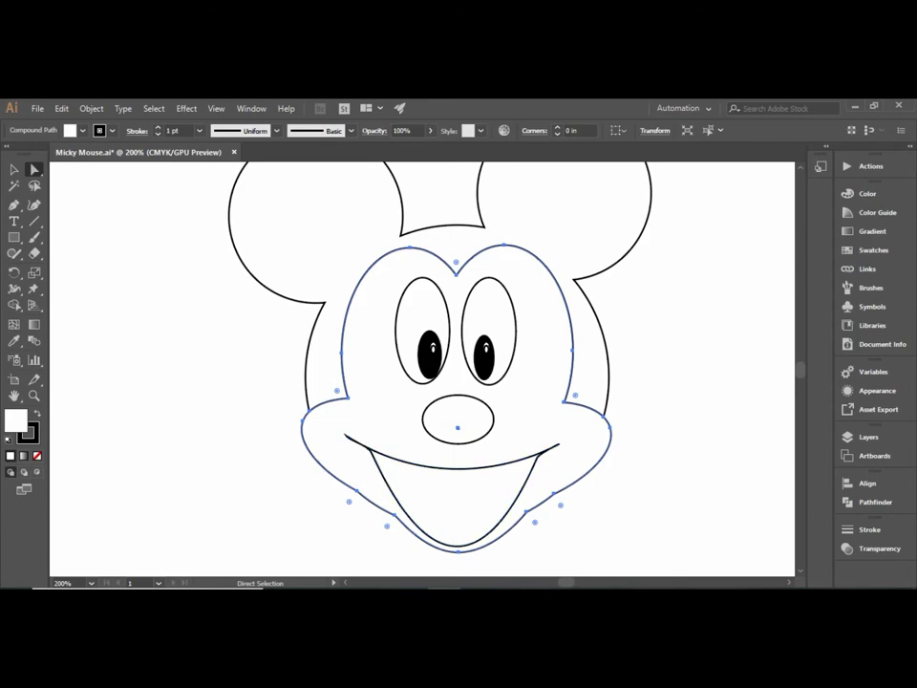
key(v)
key(ctrl+shift+a)
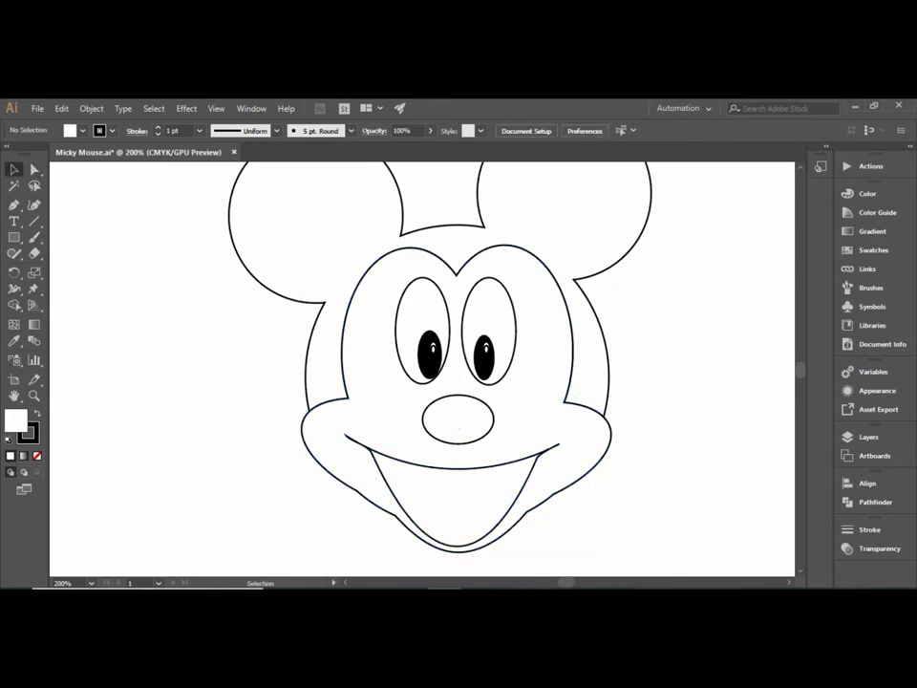
scroll(421, 369, up, 1)
scroll(421, 369, up, 1)
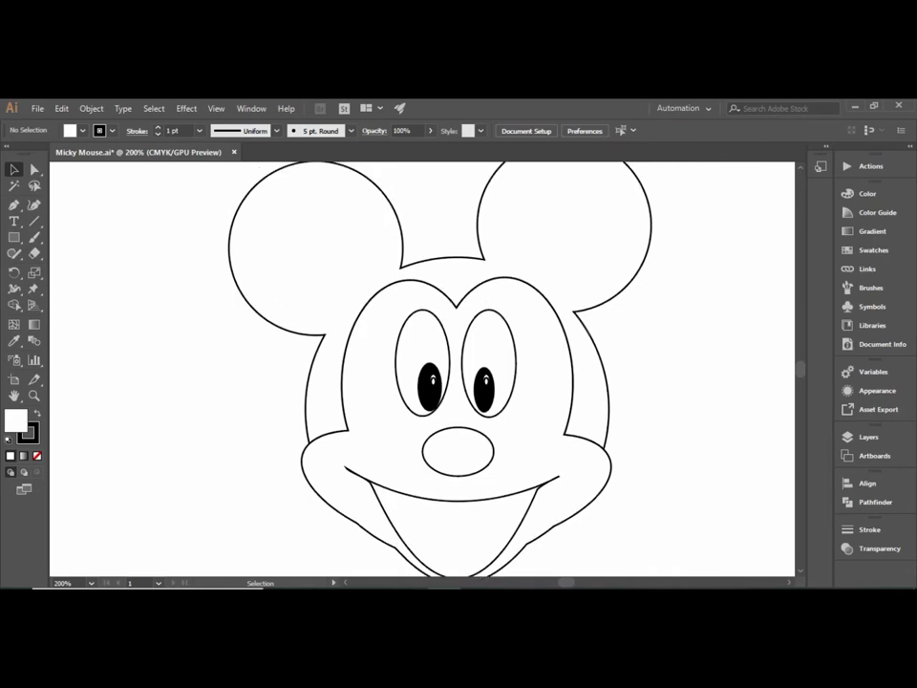
scroll(422, 368, down, 1)
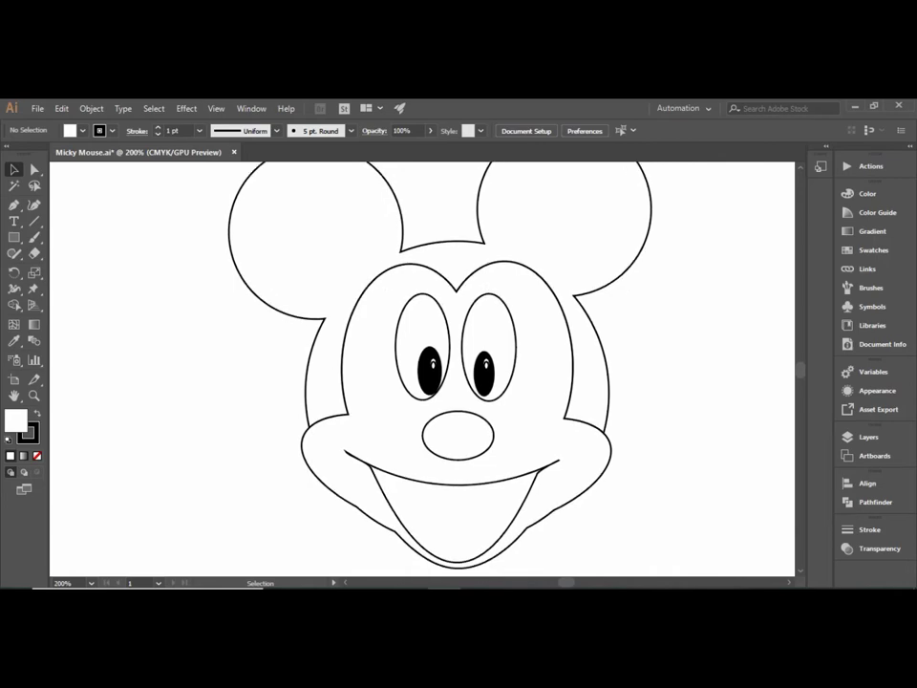
Step: Draw a two-anchor curved Pen path arching between the eyes and the nose
click(11, 206)
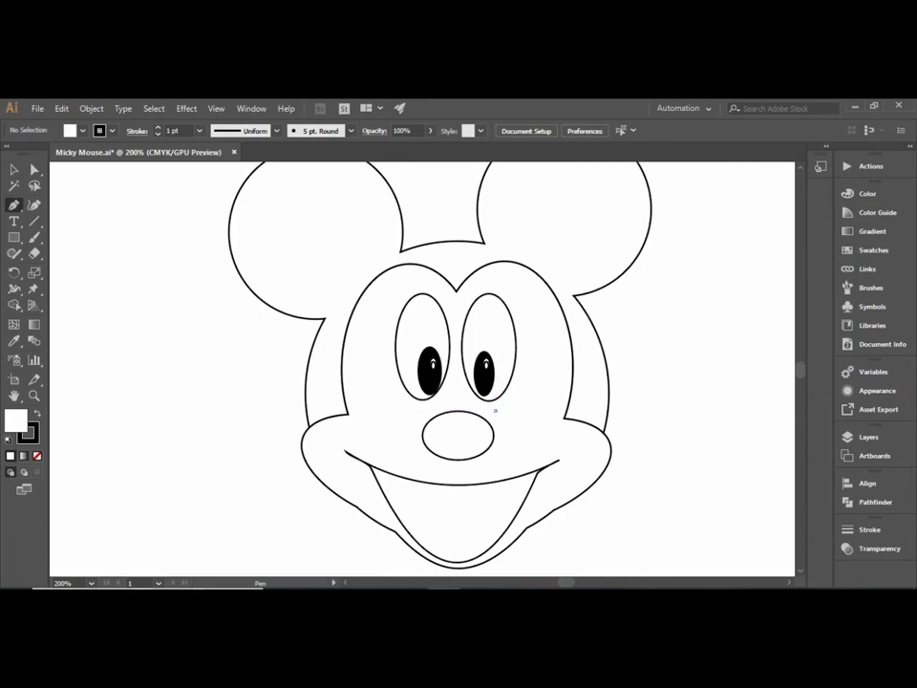
click(495, 410)
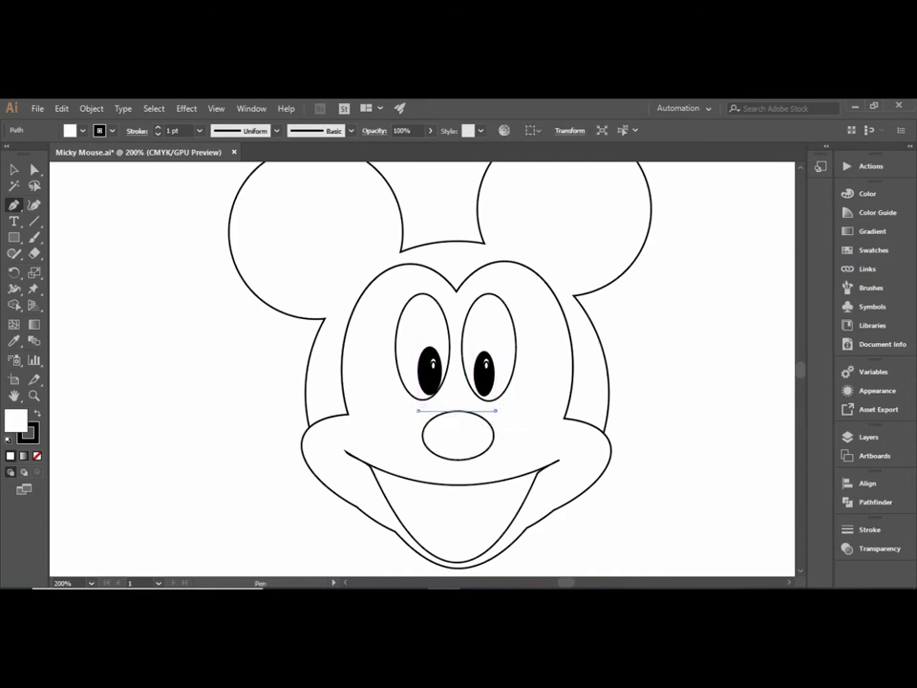
drag(420, 410, 397, 433)
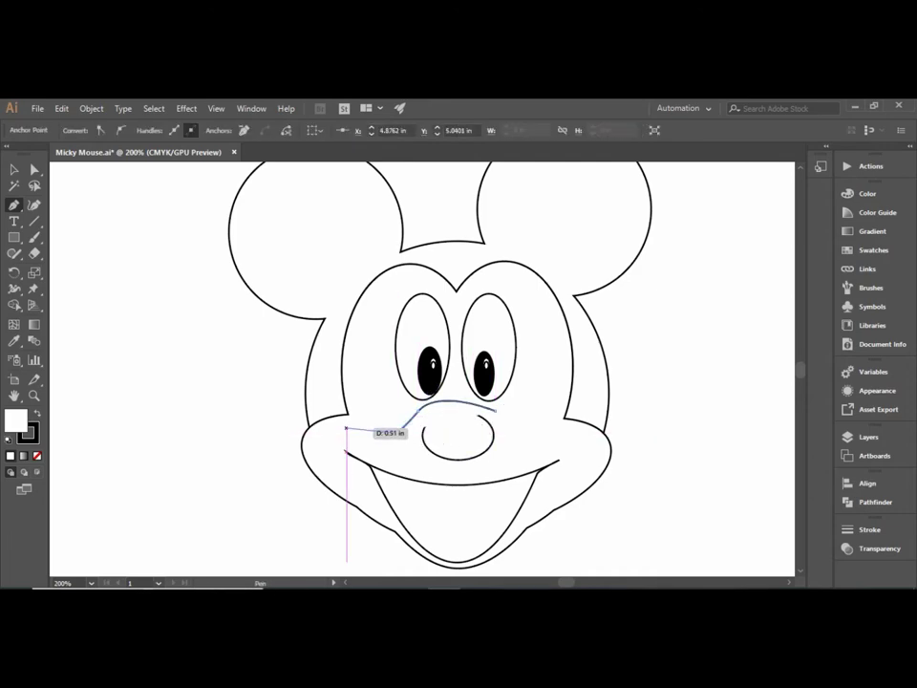
key(ctrl+z)
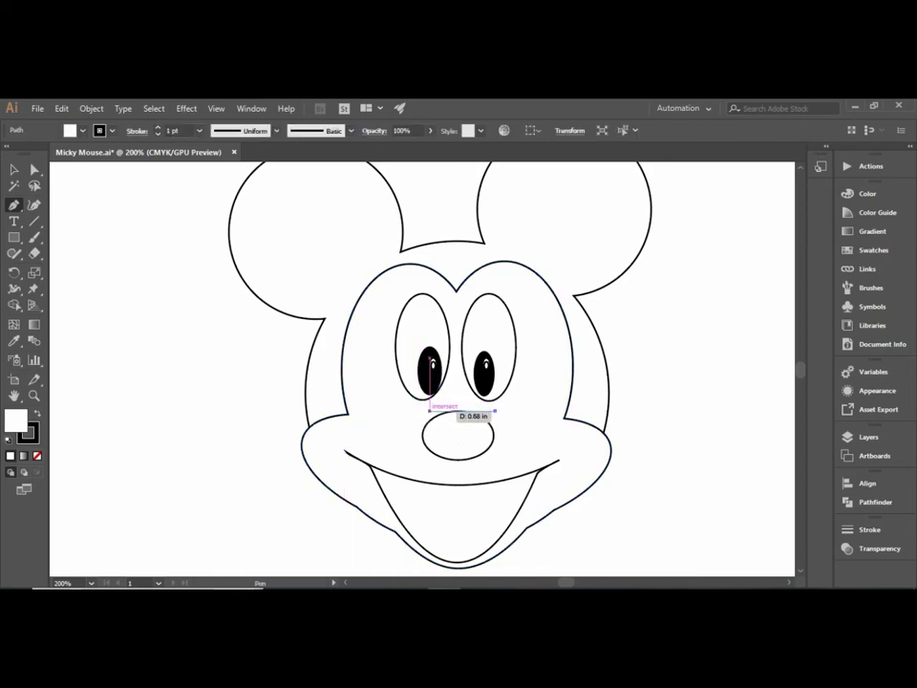
click(495, 410)
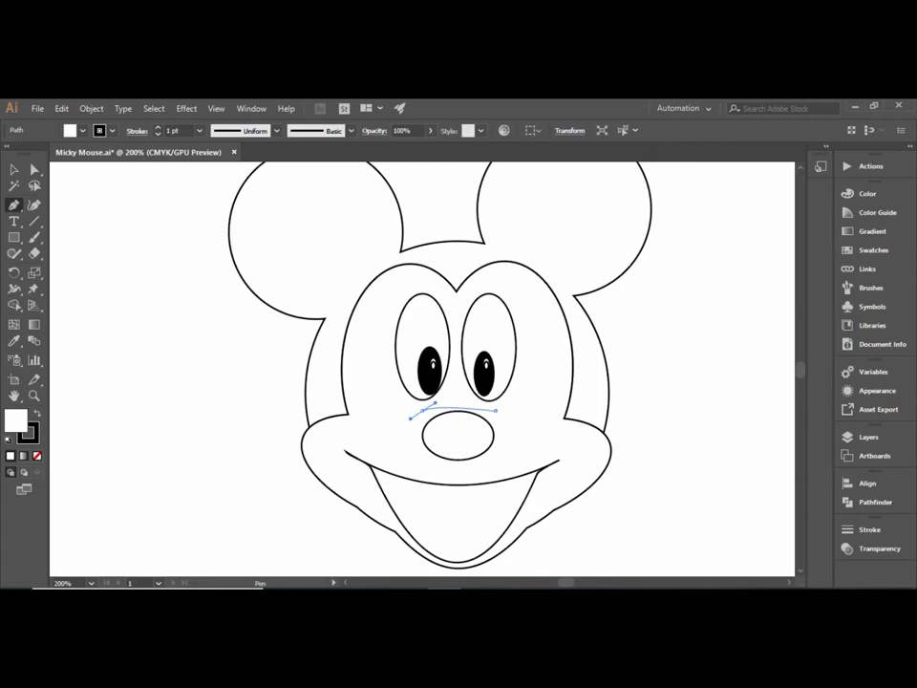
drag(445, 398, 453, 383)
mouse_move(390, 437)
mouse_down()
mouse_move(496, 409)
mouse_move(493, 440)
mouse_move(520, 429)
mouse_up()
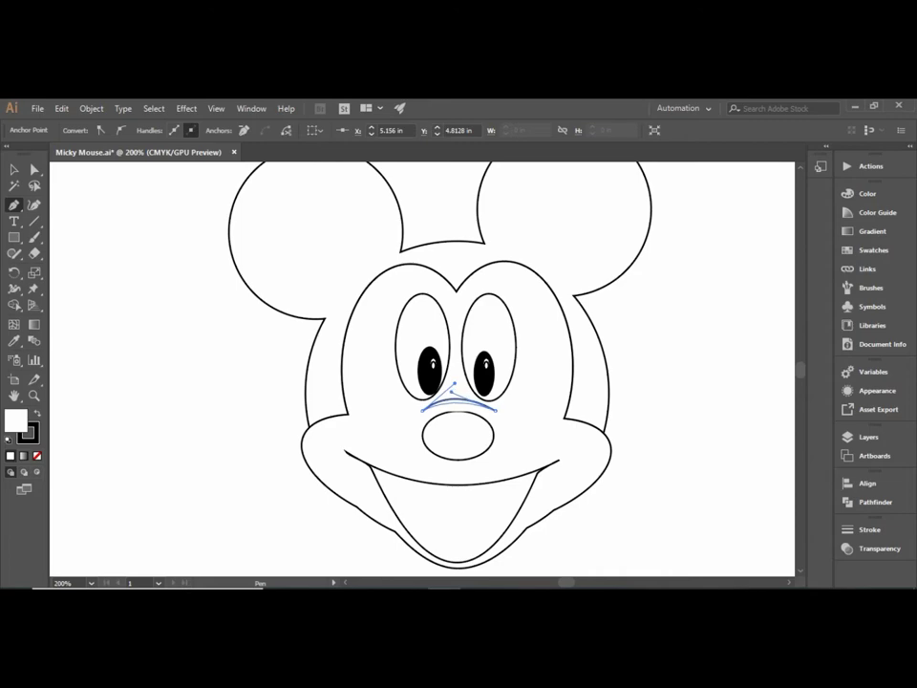
Step: Widen and slightly enlarge the new arc above the nose
ctrl+click(459, 406)
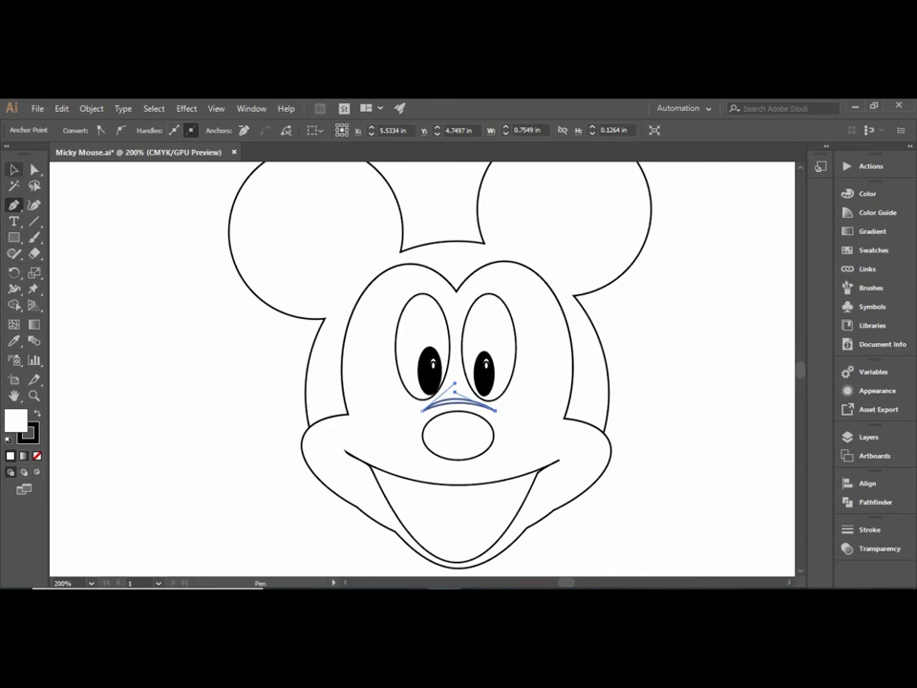
key(v)
shift+click(344, 305)
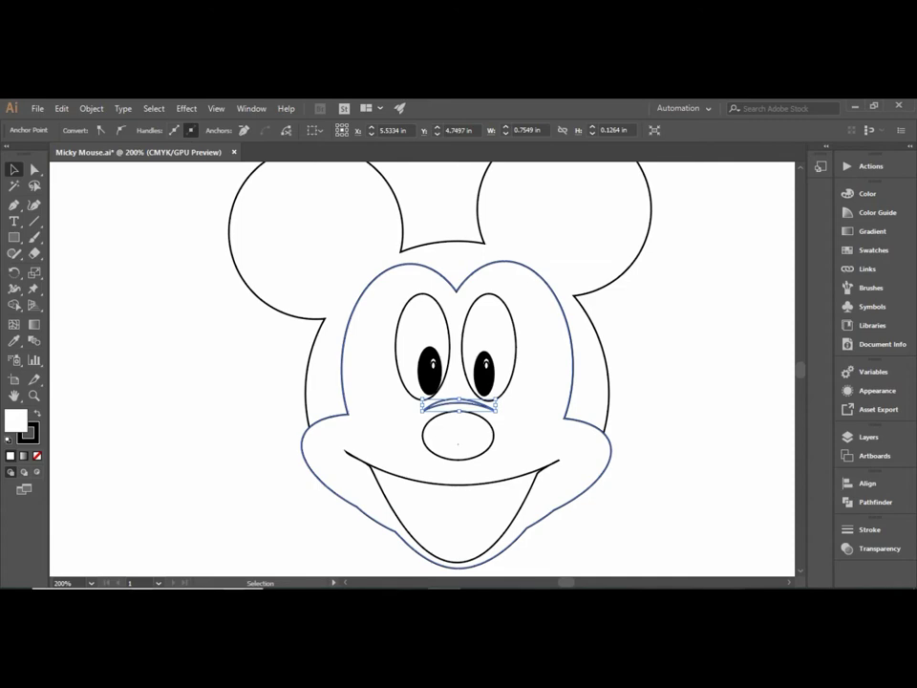
drag(497, 411, 504, 413)
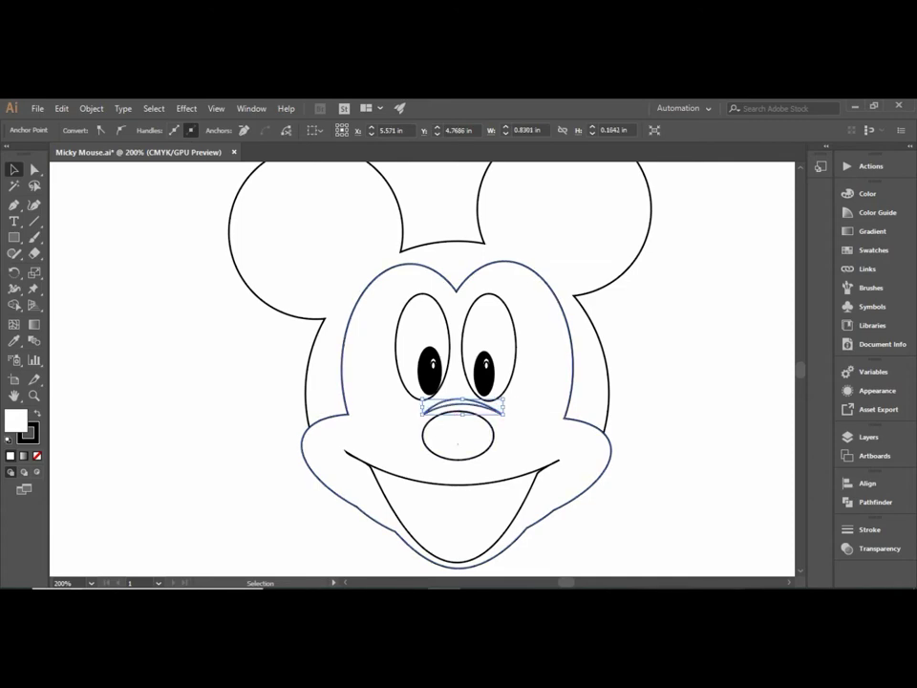
drag(421, 406, 414, 406)
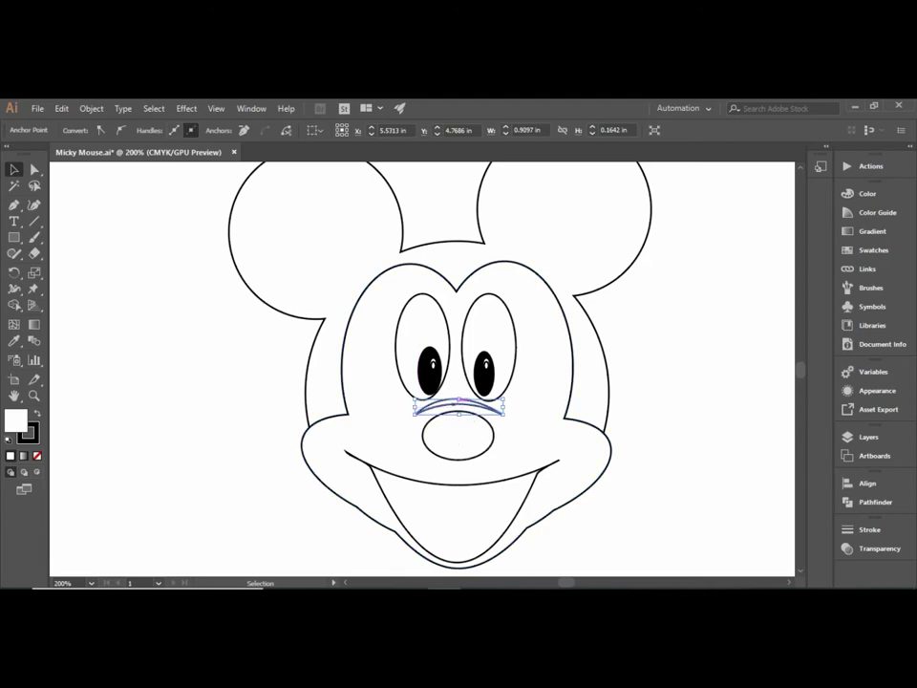
key(ctrl+shift+a)
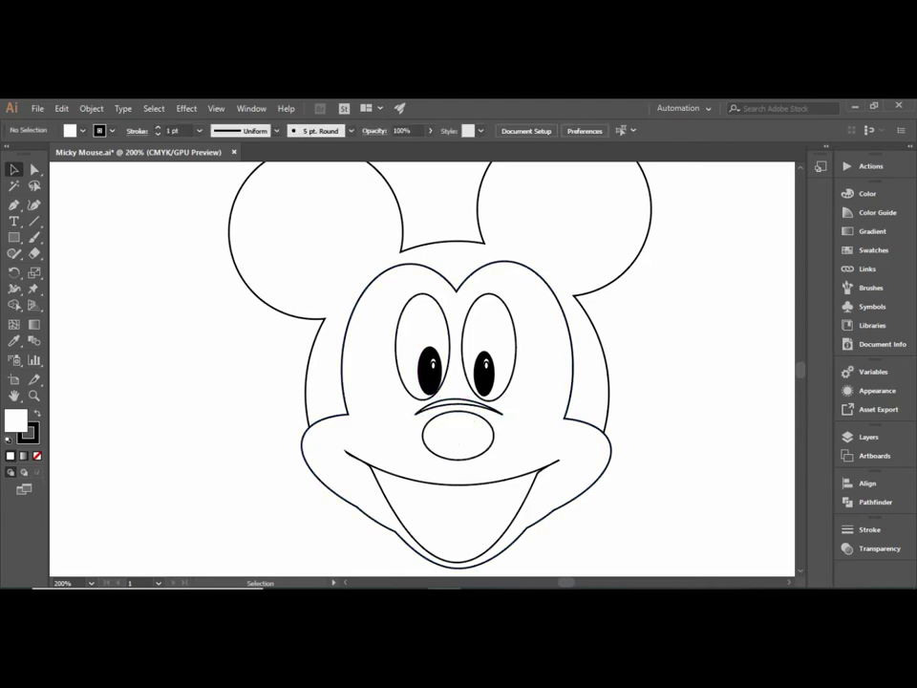
Step: Nudge the arc slightly left, then zoom in on the eyes and nose
drag(460, 406, 464, 406)
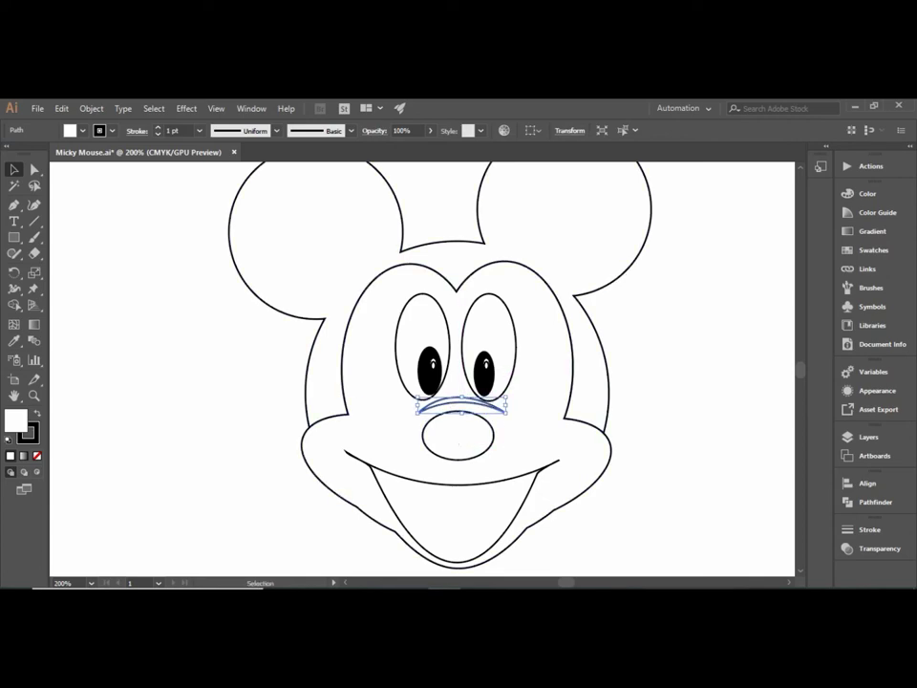
key(Left)
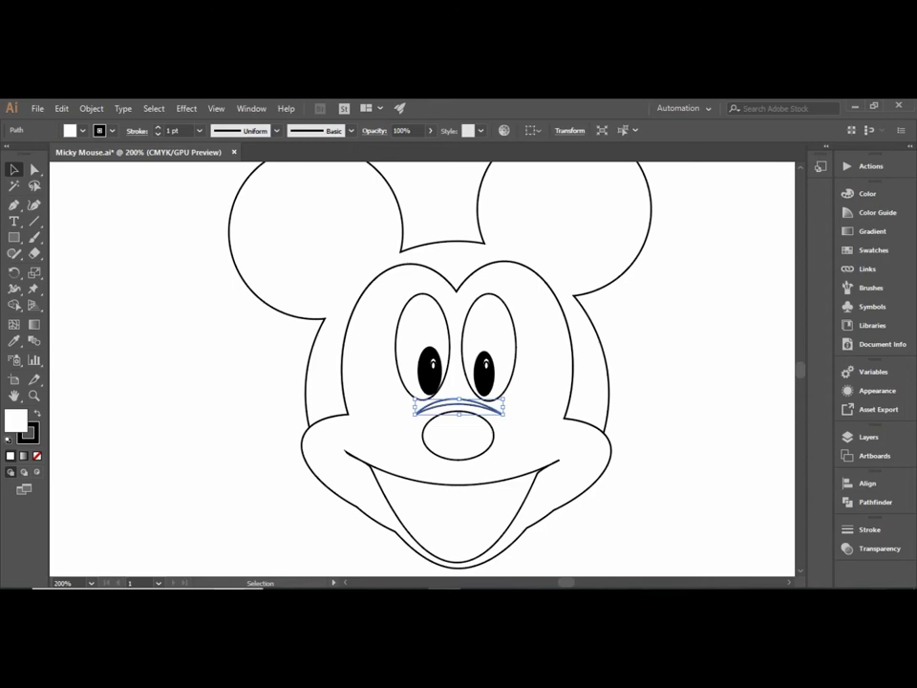
key(ctrl+equal)
key(ctrl+equal)
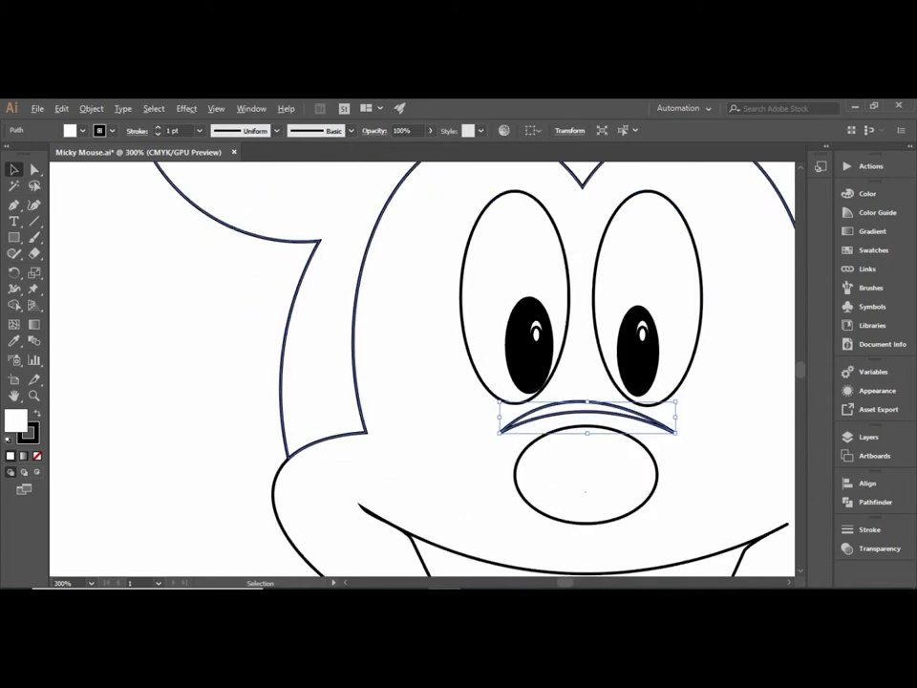
drag(392, 420, 287, 421)
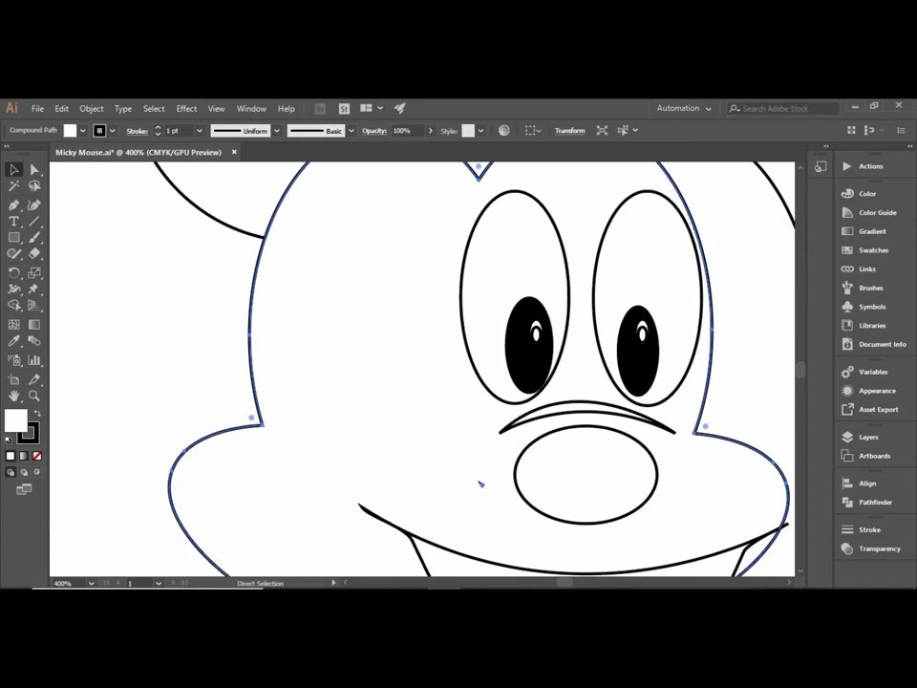
mouse_move(481, 484)
mouse_down()
mouse_move(583, 491)
mouse_move(476, 475)
mouse_move(449, 456)
mouse_up()
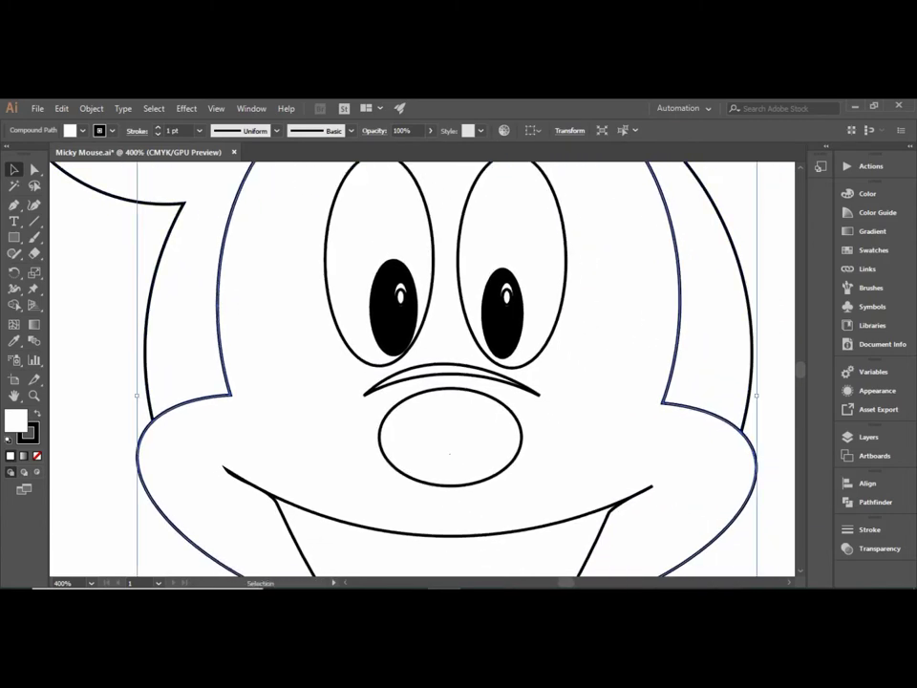
key(a)
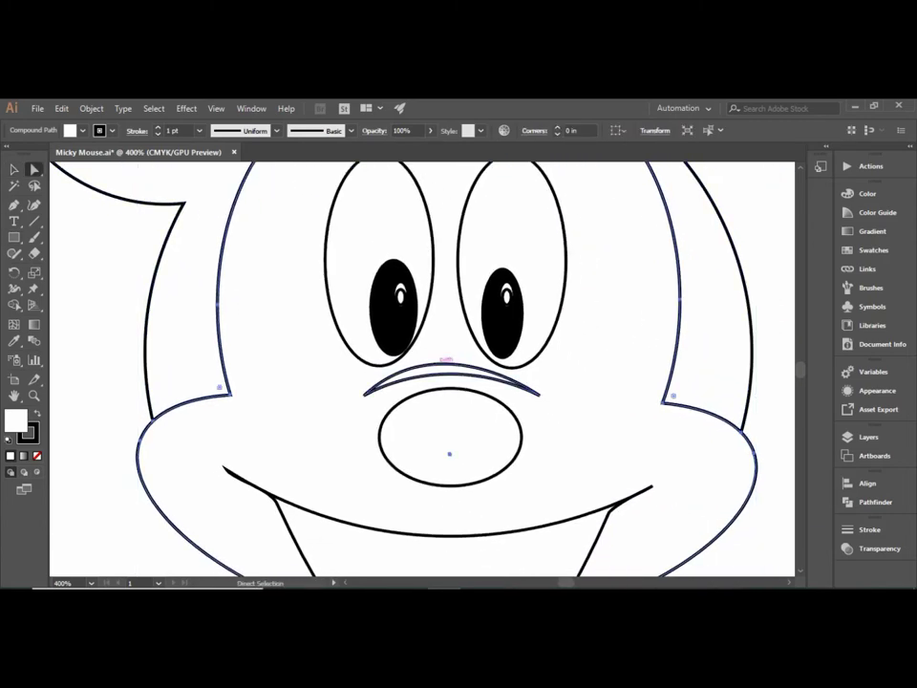
Step: Drag the arc's anchors and handles into a broader curve with tapered ends
click(447, 366)
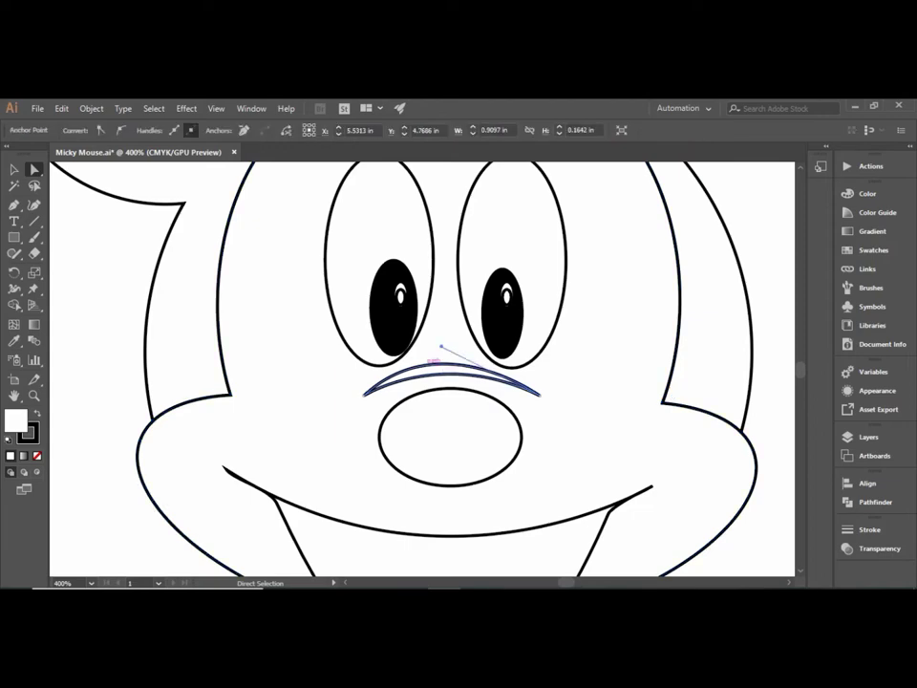
mouse_move(441, 346)
mouse_down()
mouse_move(449, 322)
mouse_move(446, 337)
mouse_up()
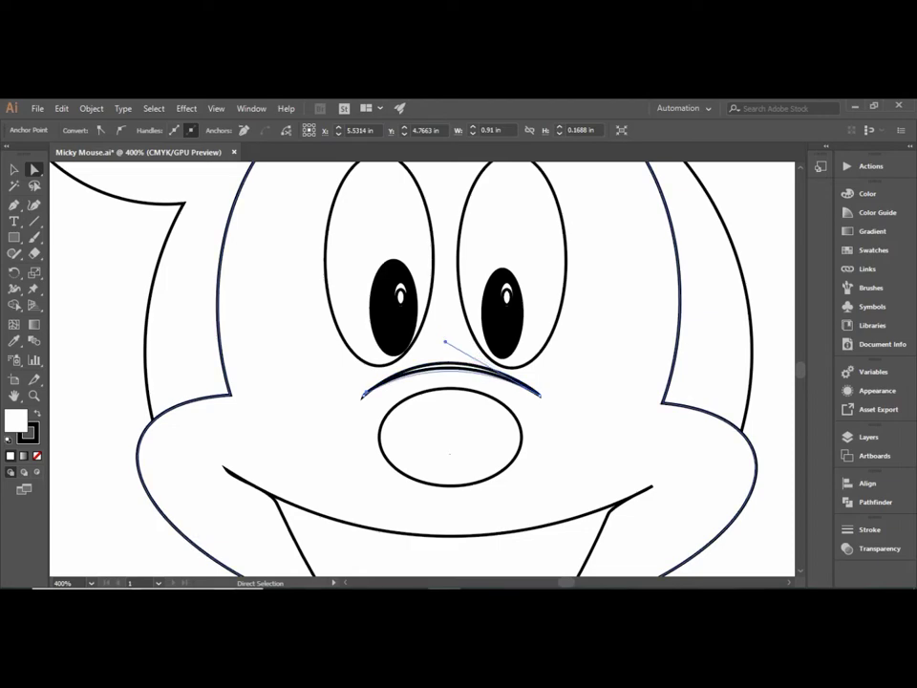
drag(540, 394, 552, 403)
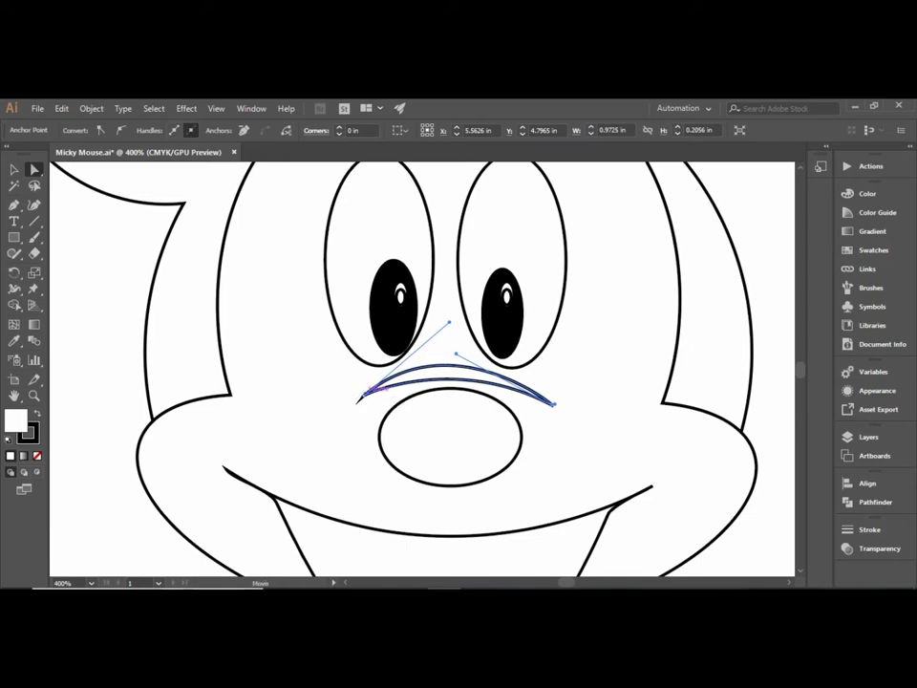
drag(358, 400, 358, 399)
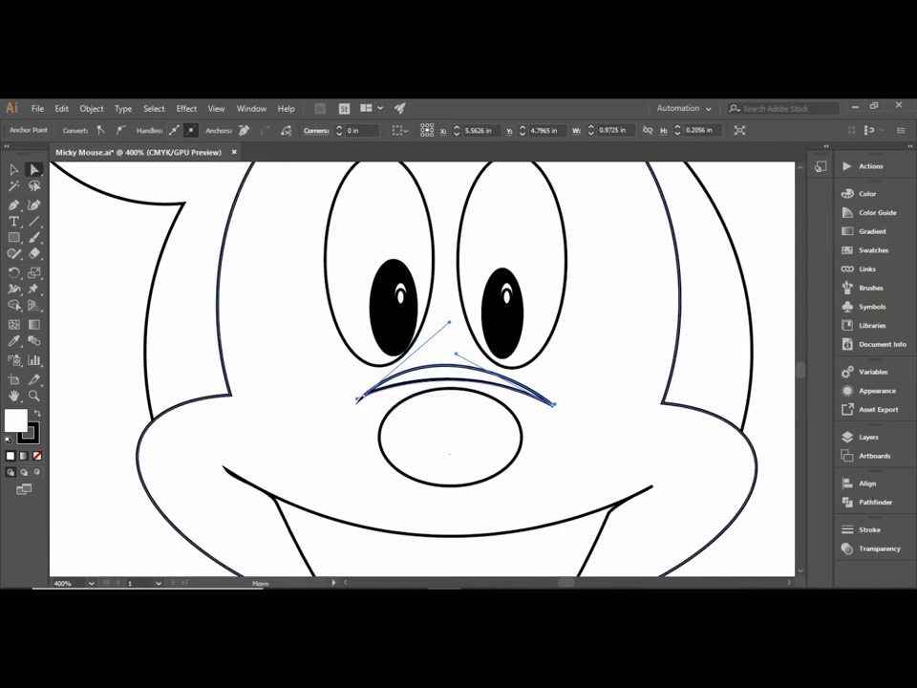
drag(457, 354, 452, 339)
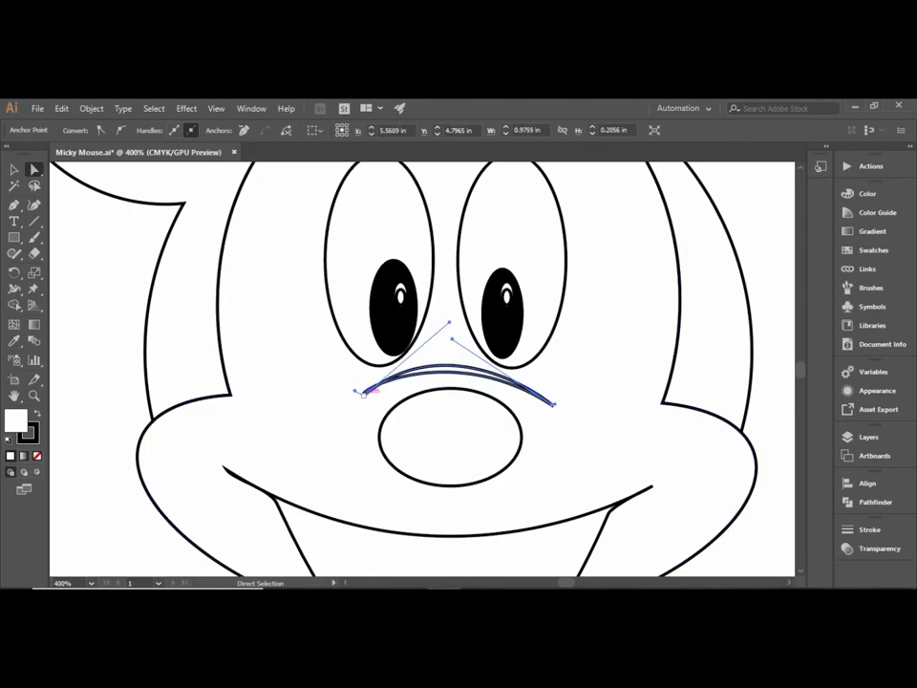
drag(356, 391, 348, 402)
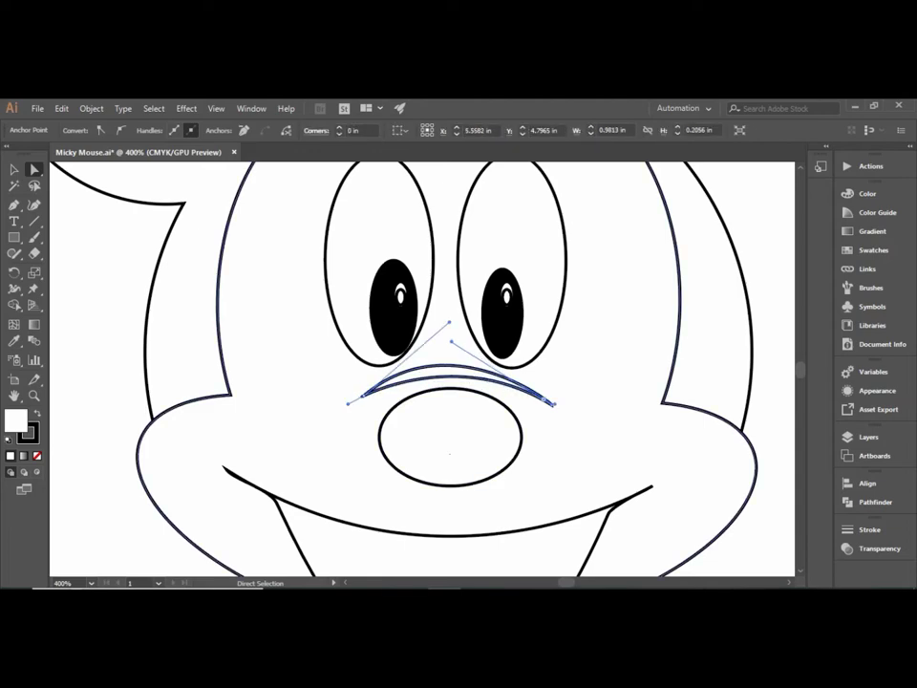
Step: Nudge the arc slightly down over the nose and zoom out to the whole head
key(v)
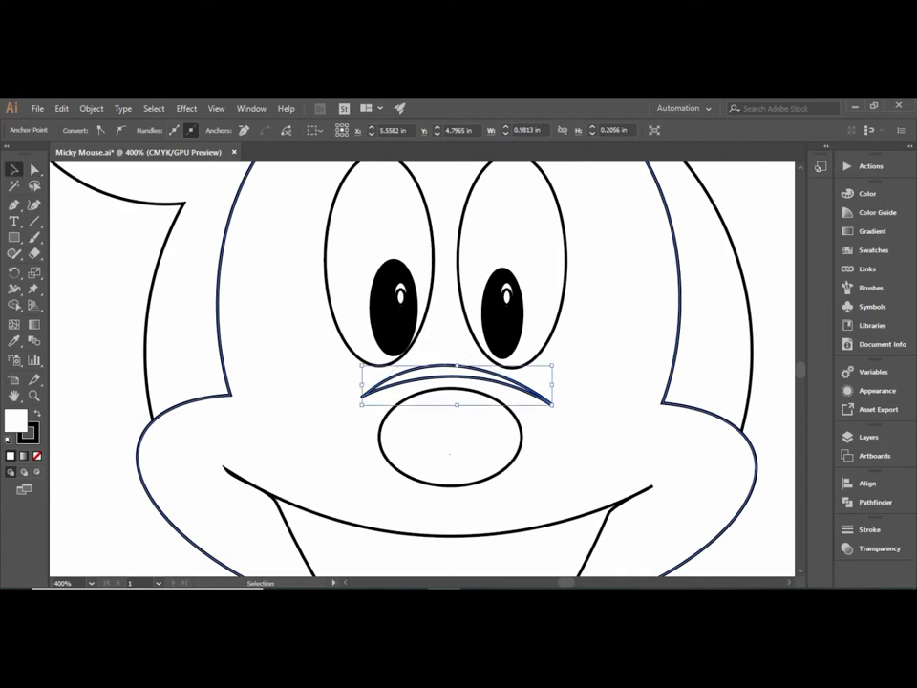
click(593, 286)
click(455, 372)
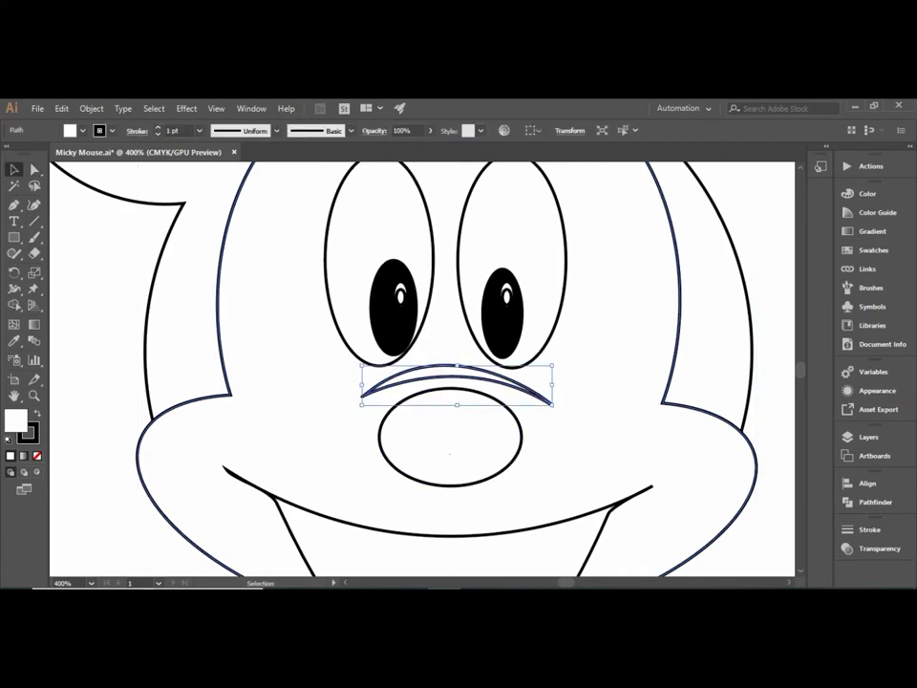
key(Down)
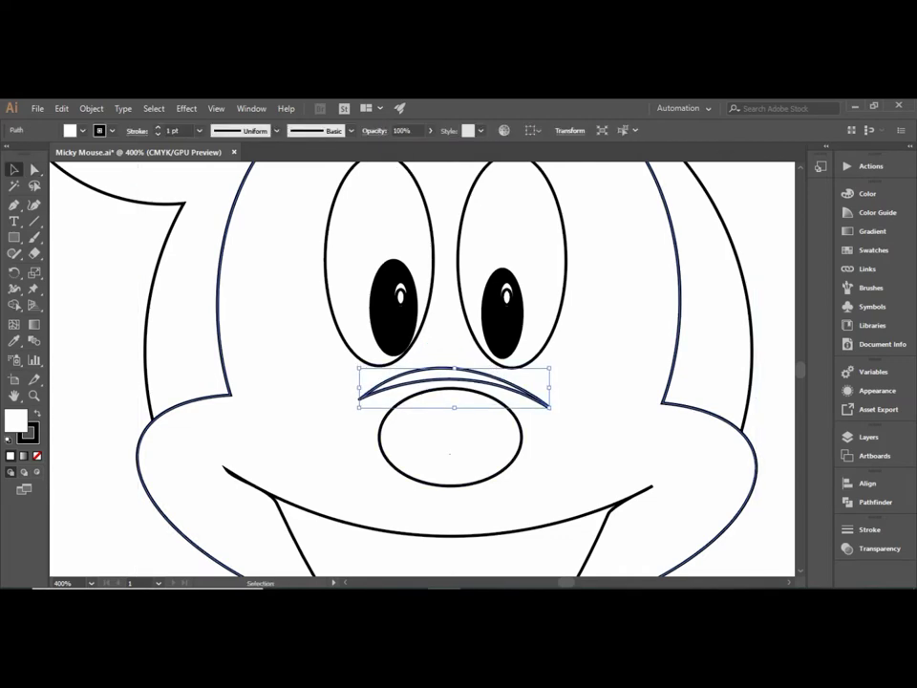
click(222, 286)
click(455, 372)
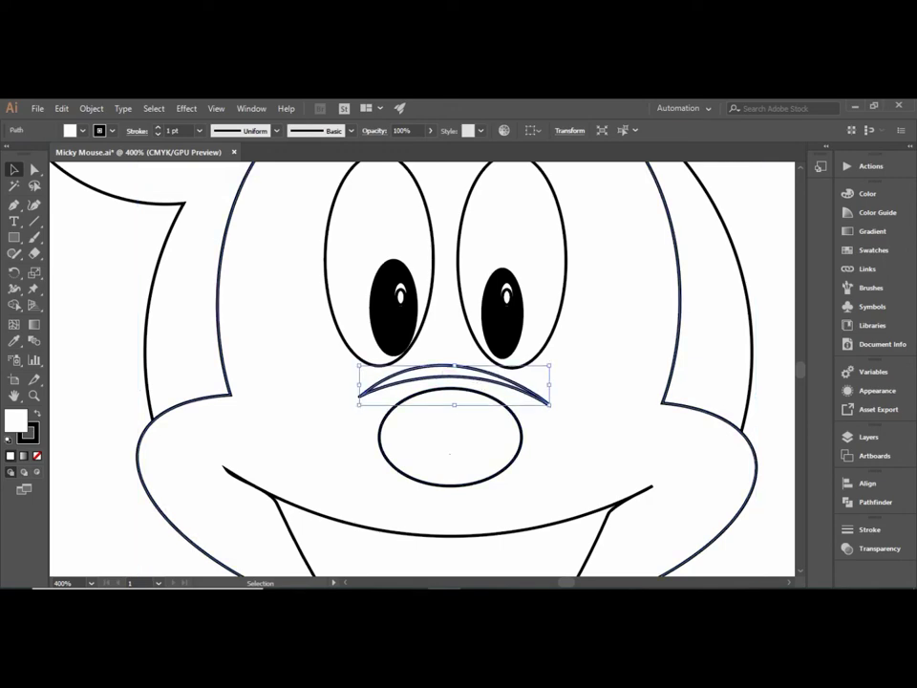
click(222, 287)
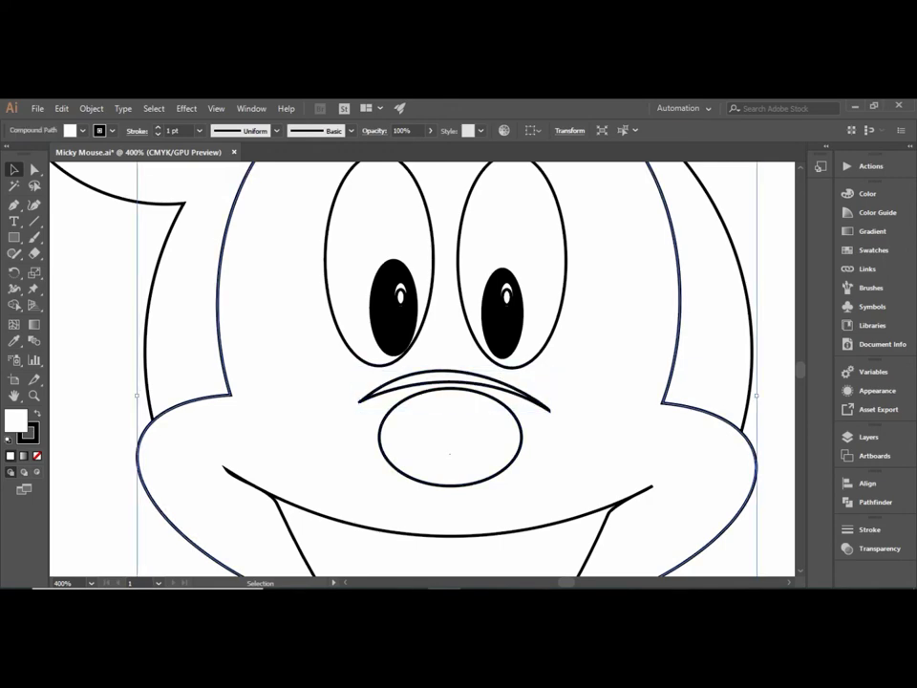
key(ctrl+minus)
key(ctrl+minus)
key(ctrl+minus)
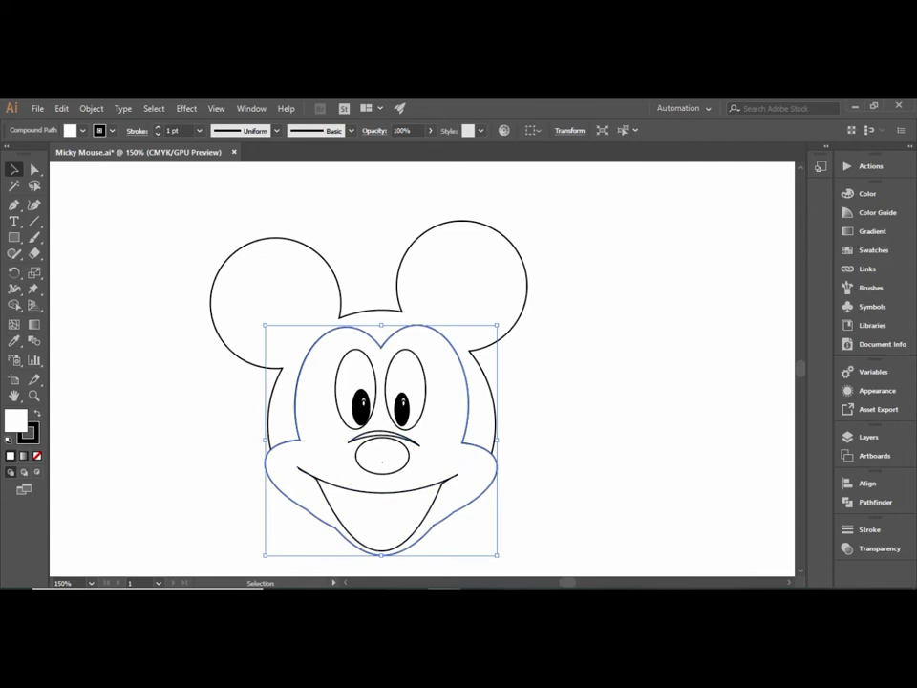
key(ctrl+shift+a)
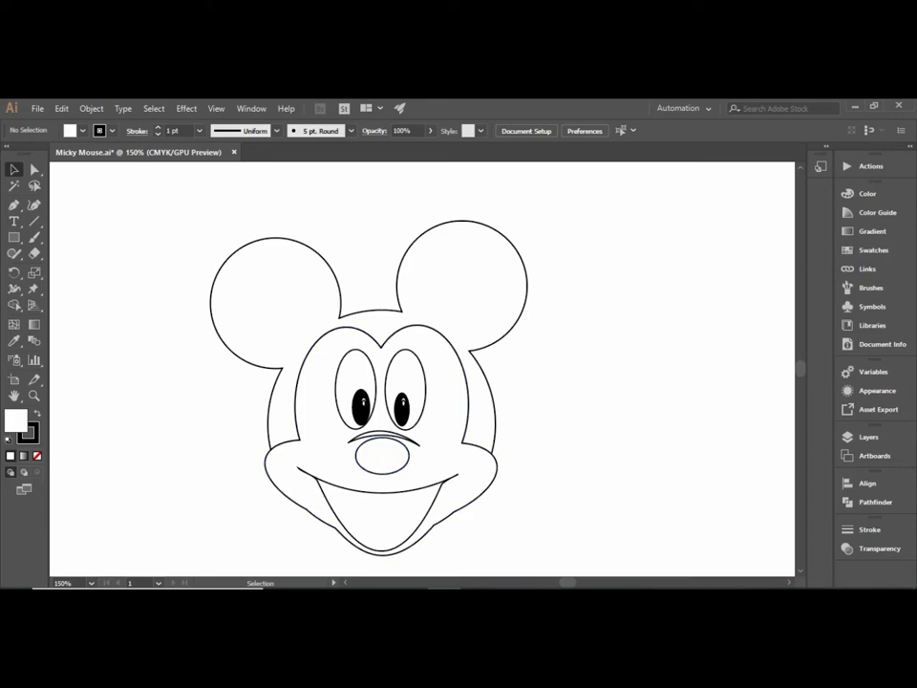
scroll(346, 532, up, 1)
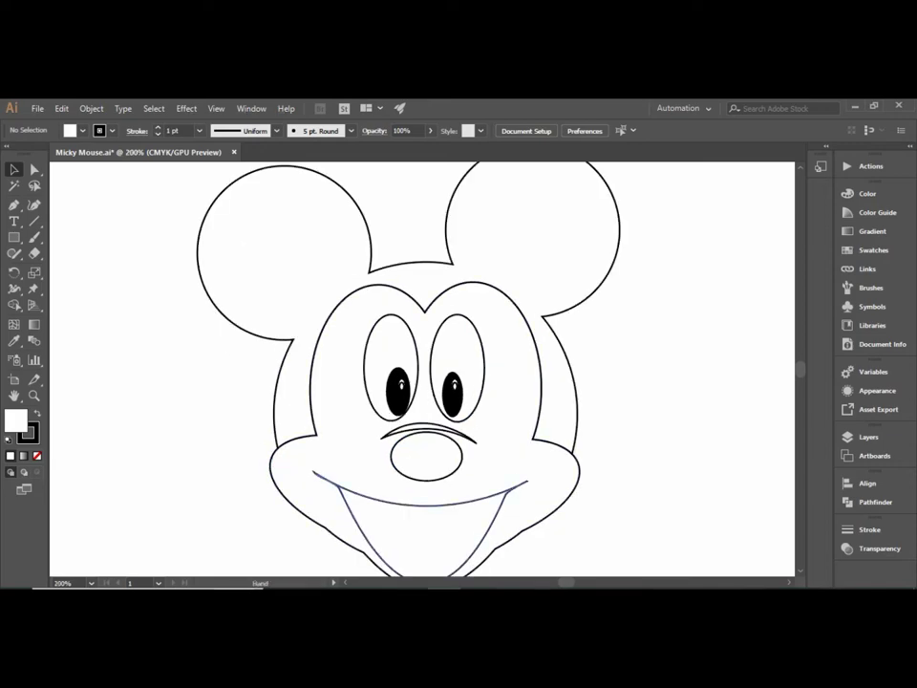
scroll(346, 532, up, 1)
scroll(346, 533, up, 1)
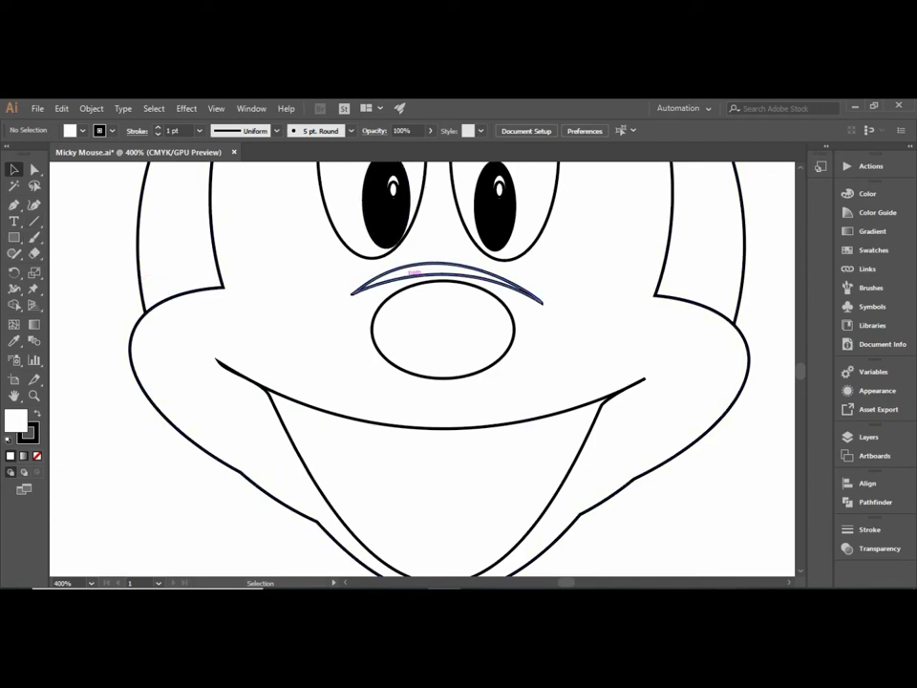
Step: Copy the nose arc to the left mouth corner and rotate it into a diagonal crease
click(414, 270)
drag(414, 270, 214, 347)
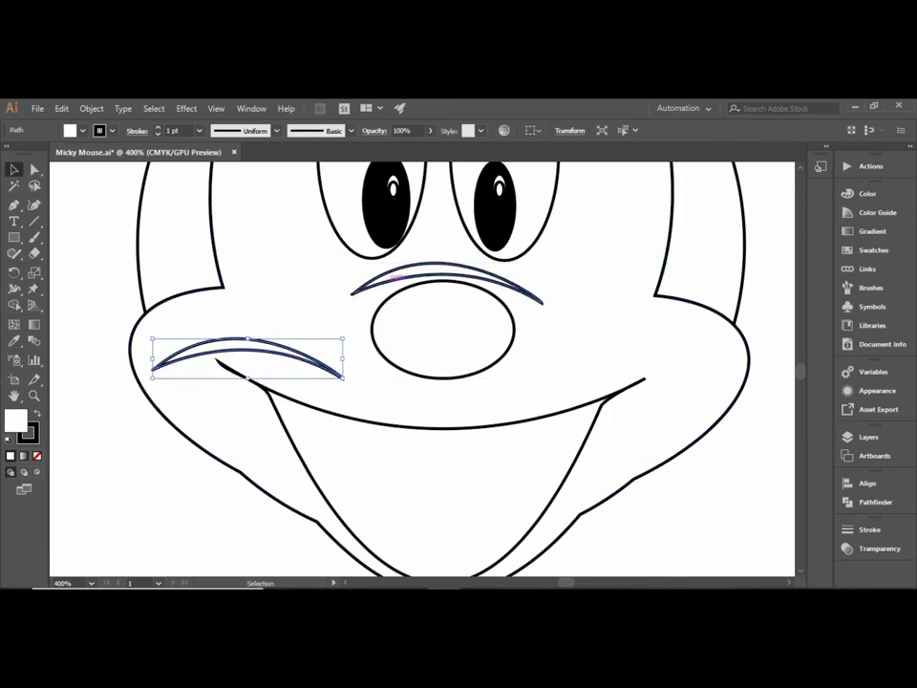
mouse_move(346, 336)
mouse_down()
mouse_move(323, 294)
mouse_move(220, 361)
mouse_move(226, 346)
mouse_move(232, 351)
mouse_up()
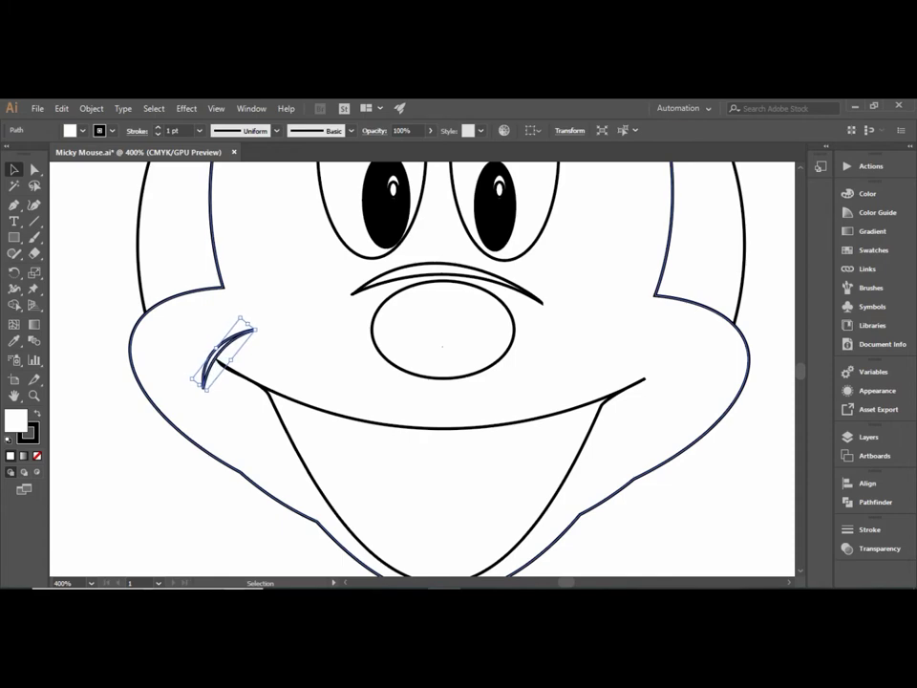
drag(218, 359, 225, 362)
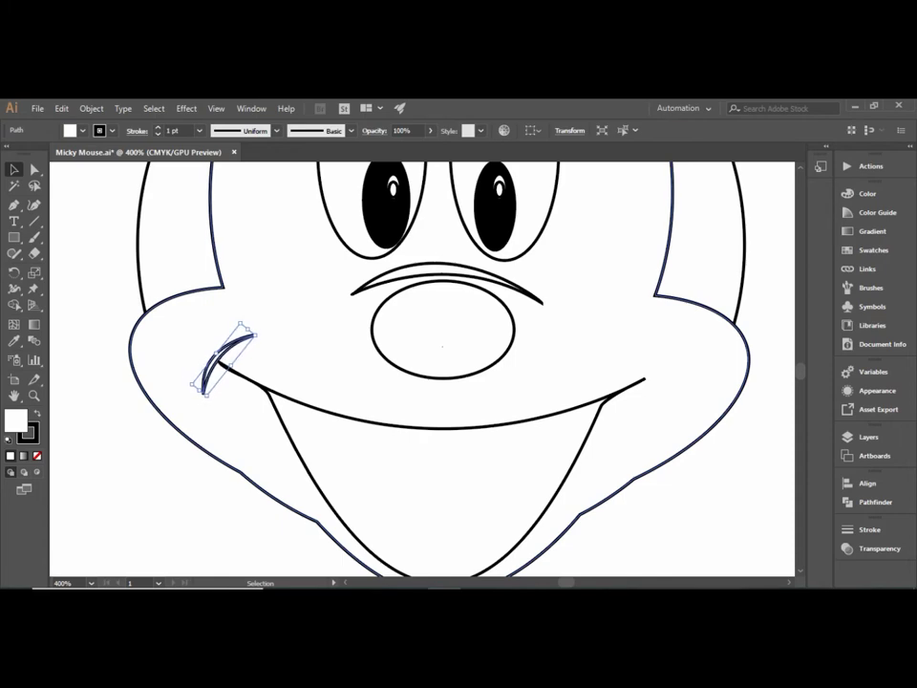
Step: Move a mirrored copy of the left crease to the right mouth corner
right_click(215, 308)
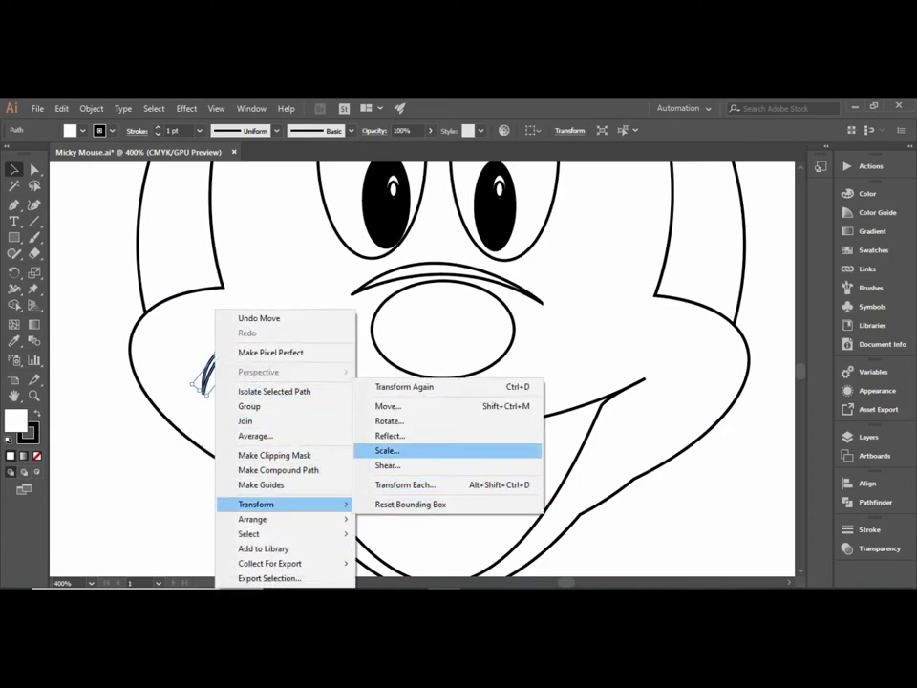
click(389, 436)
click(510, 433)
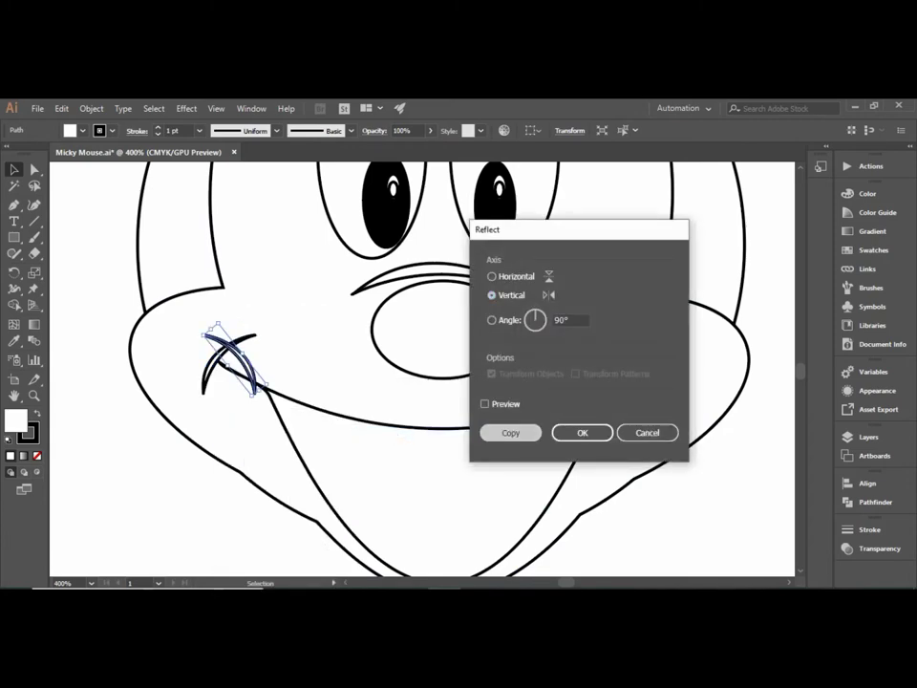
mouse_move(258, 356)
mouse_down()
mouse_move(703, 378)
mouse_move(640, 378)
mouse_up()
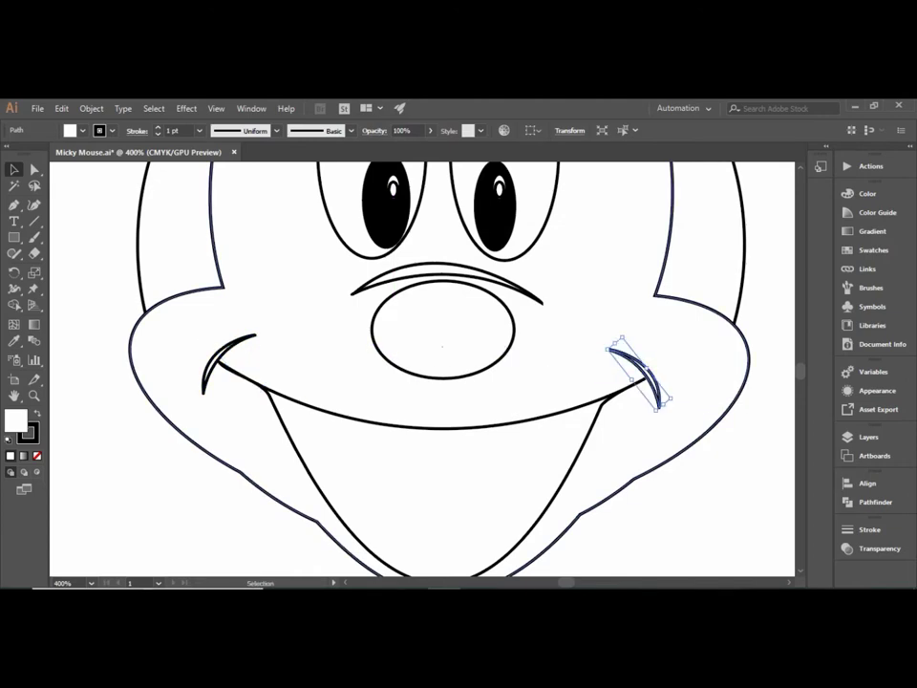
click(475, 282)
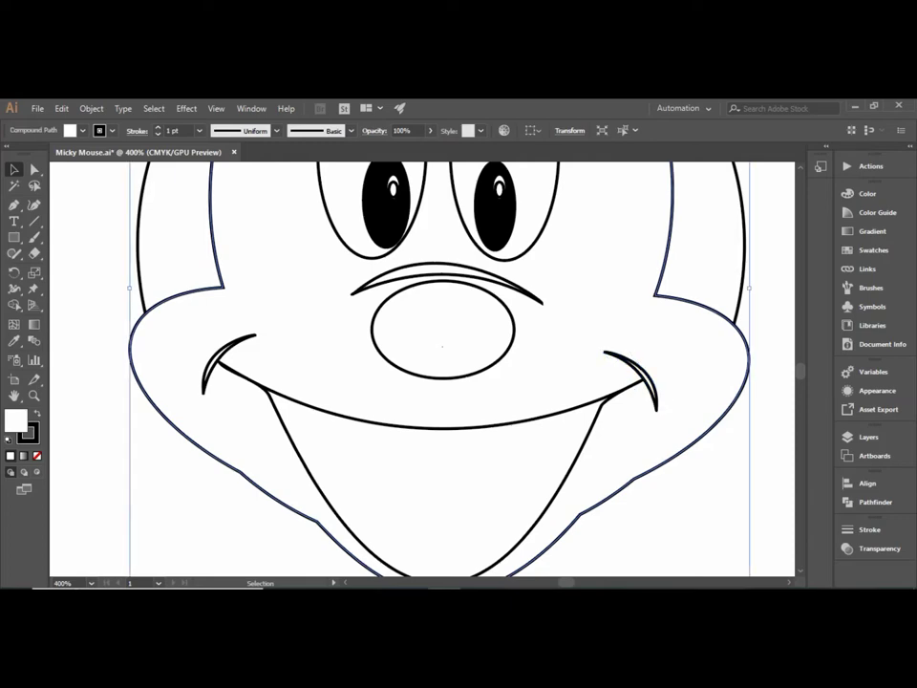
key(ctrl+1)
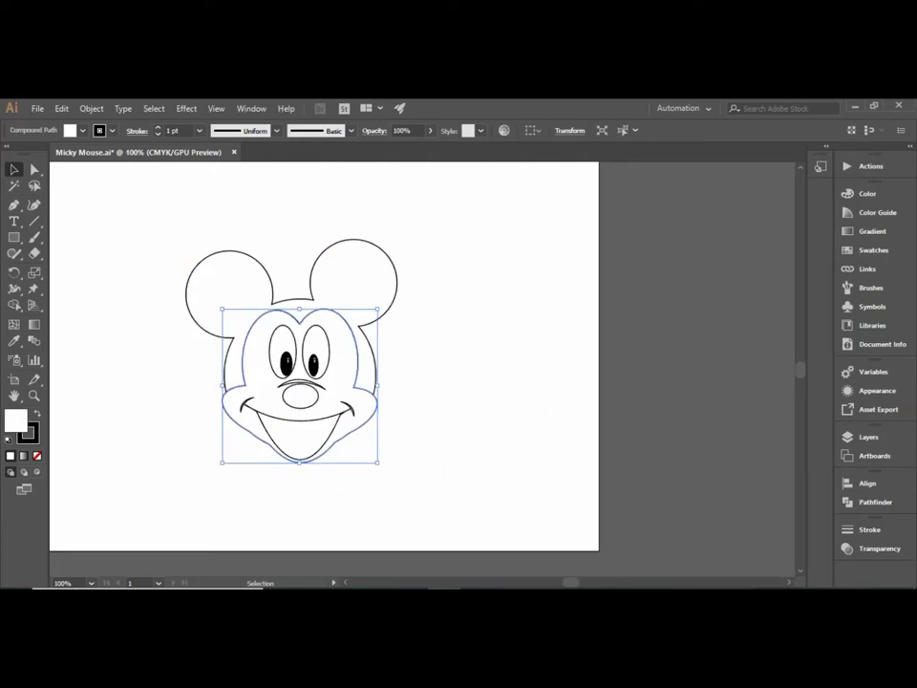
key(ctrl+shift+a)
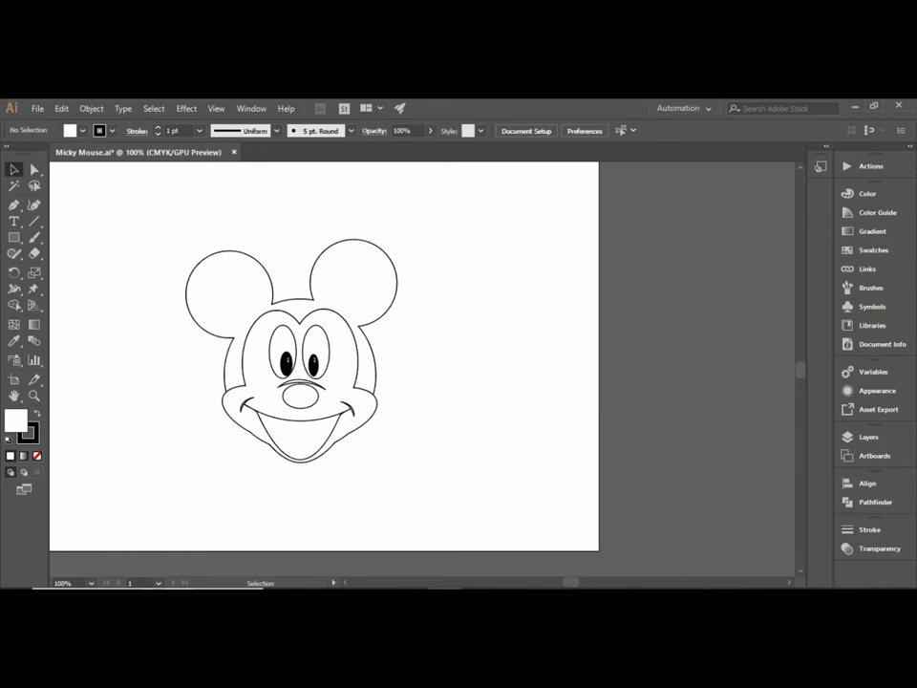
scroll(276, 441, up, 4)
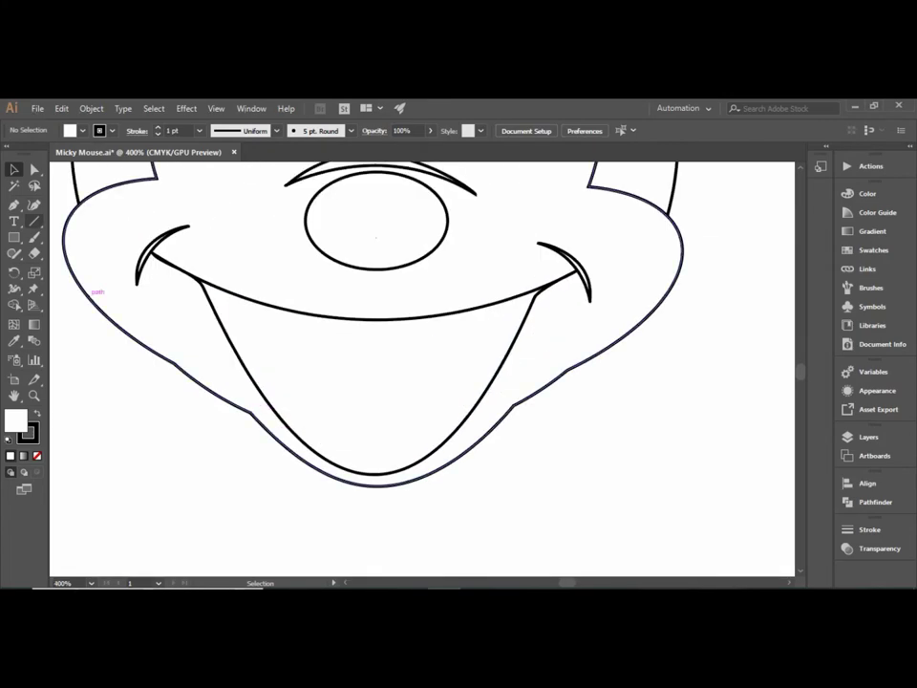
Step: Draw short diagonal Line Segment creases at the left and right lower cheeks, then deselect
key(backslash)
click(251, 411)
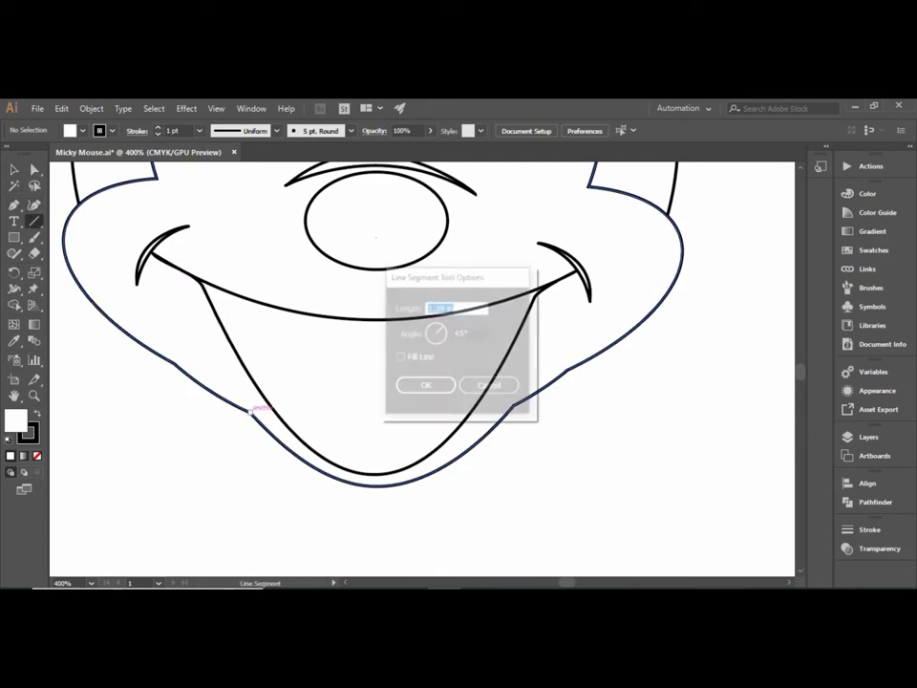
key(Escape)
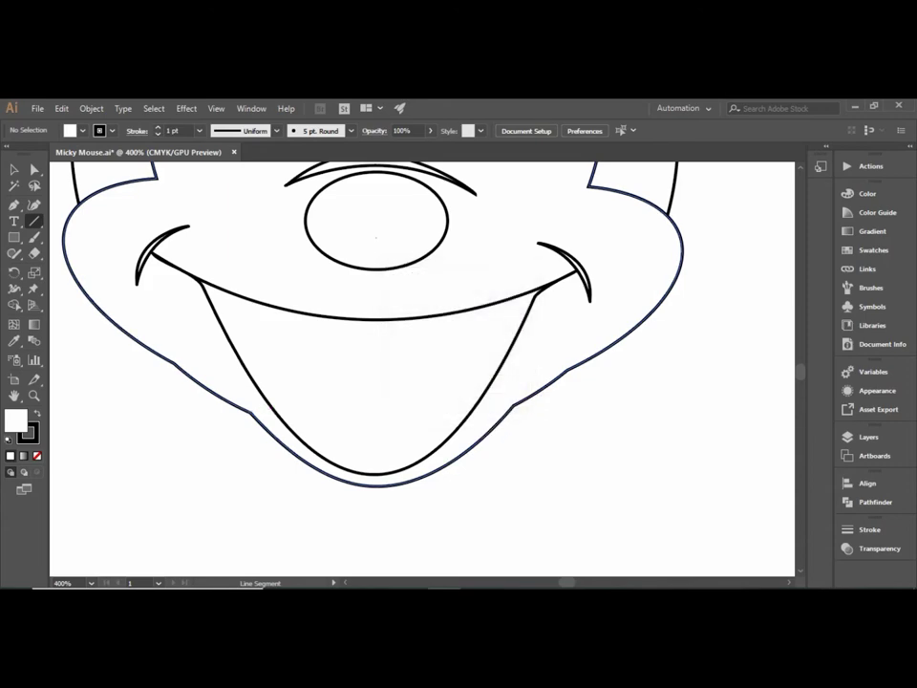
drag(250, 411, 229, 387)
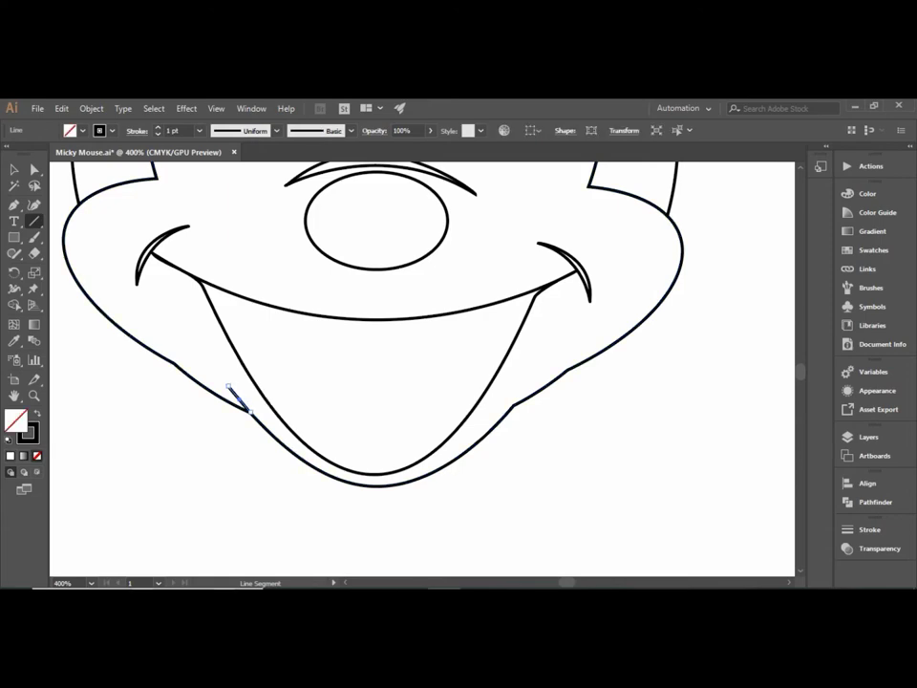
drag(513, 406, 531, 380)
key(v)
key(ctrl+shift+a)
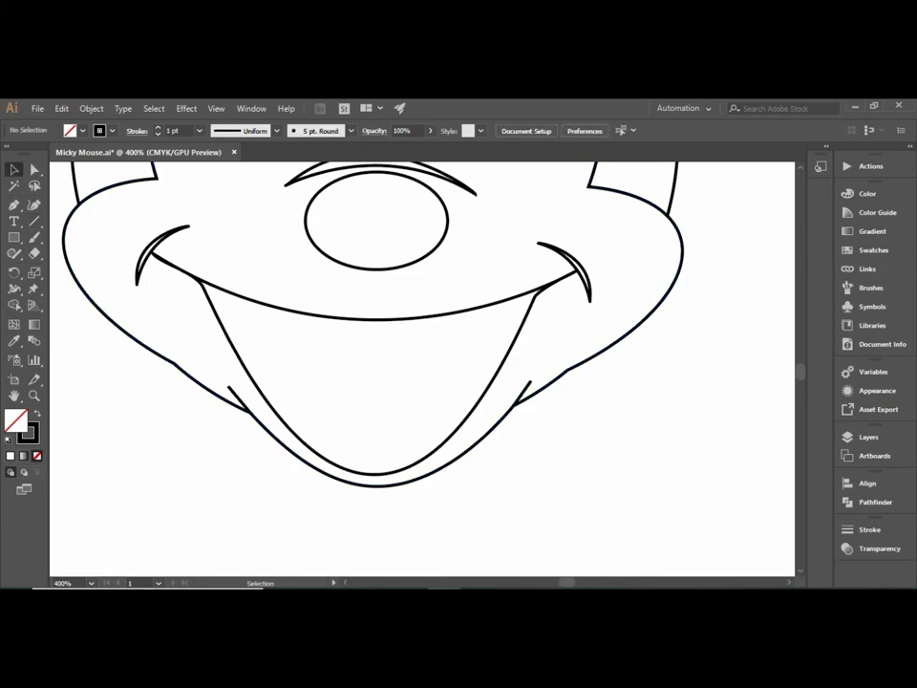
scroll(76, 276, up, 3)
scroll(77, 276, up, 1)
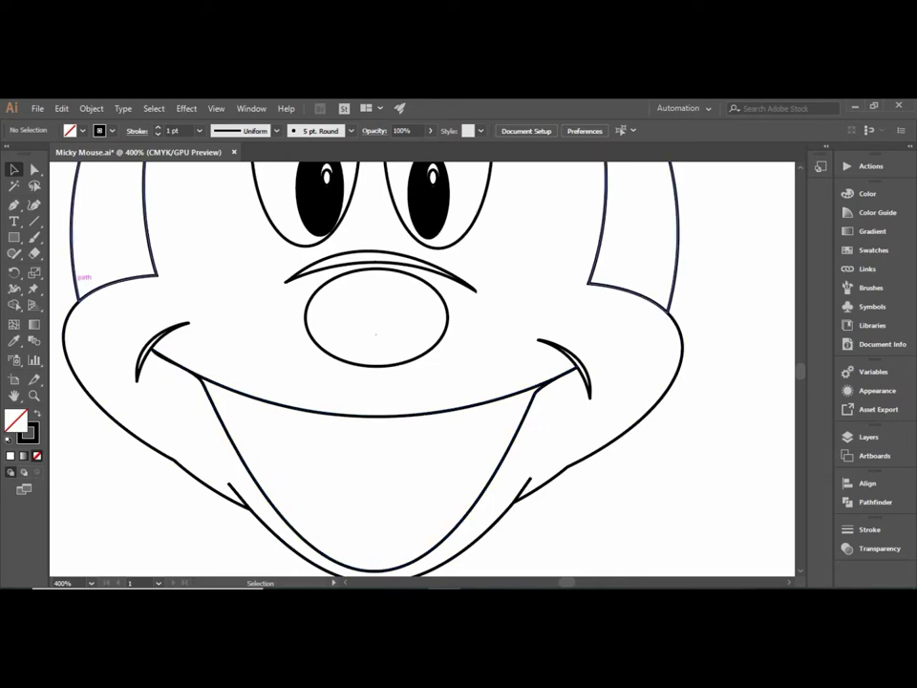
Step: Shift the nose arc's top anchor to the right and adjust its bend
key(a)
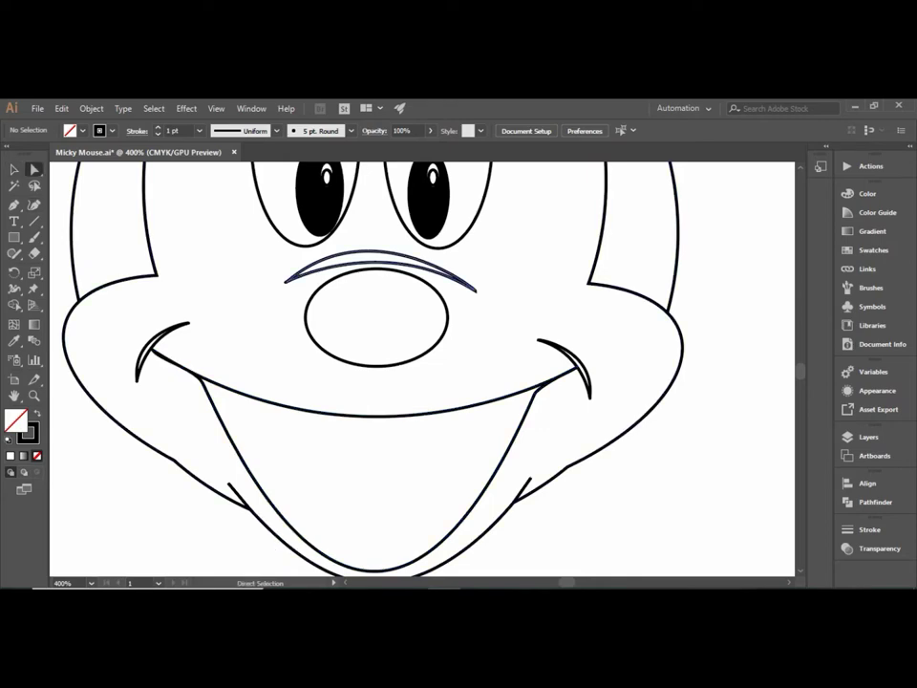
click(365, 256)
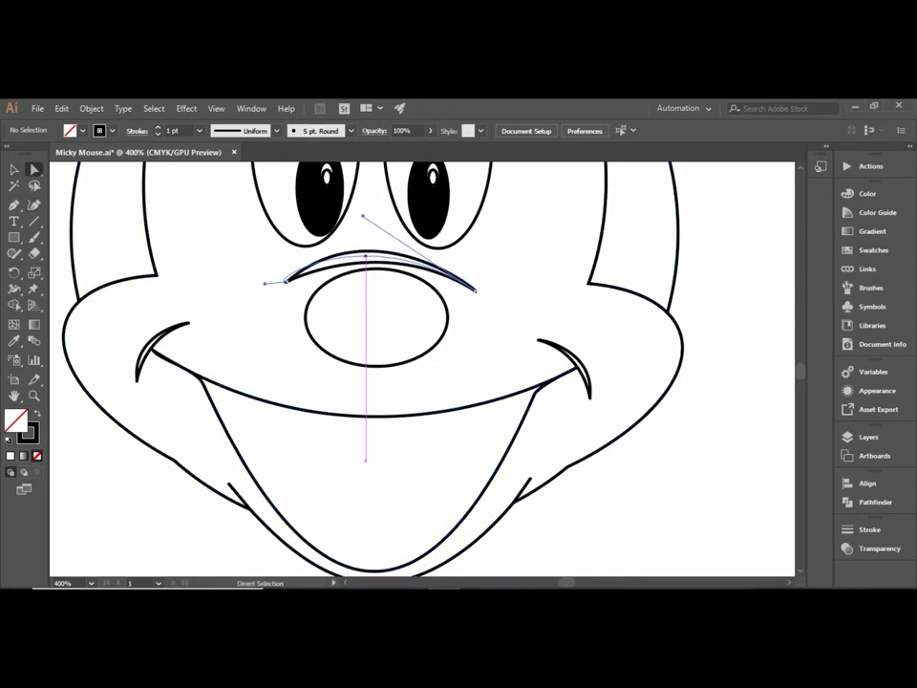
drag(365, 256, 408, 251)
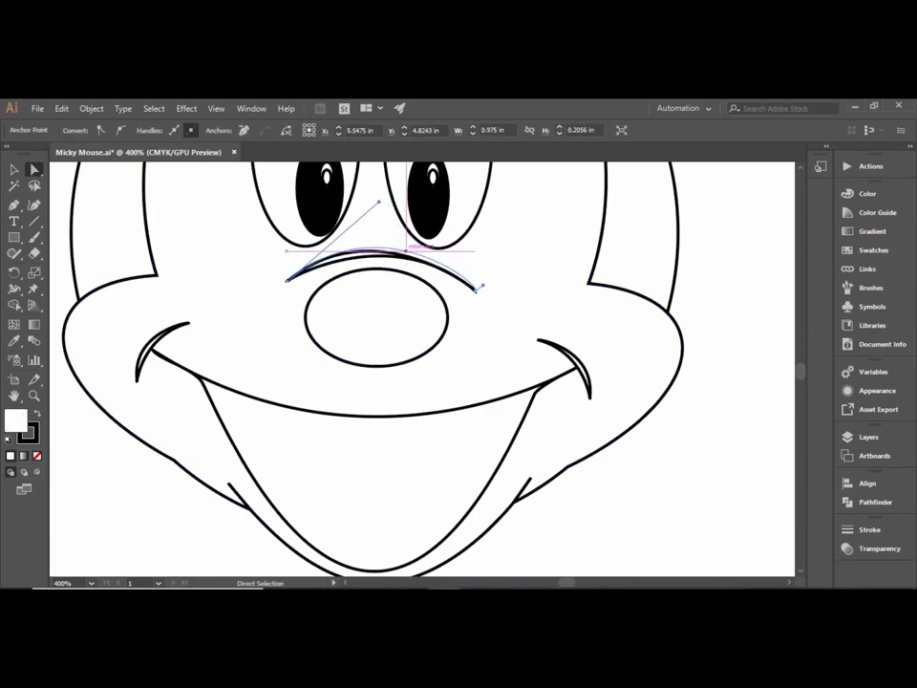
drag(408, 250, 408, 251)
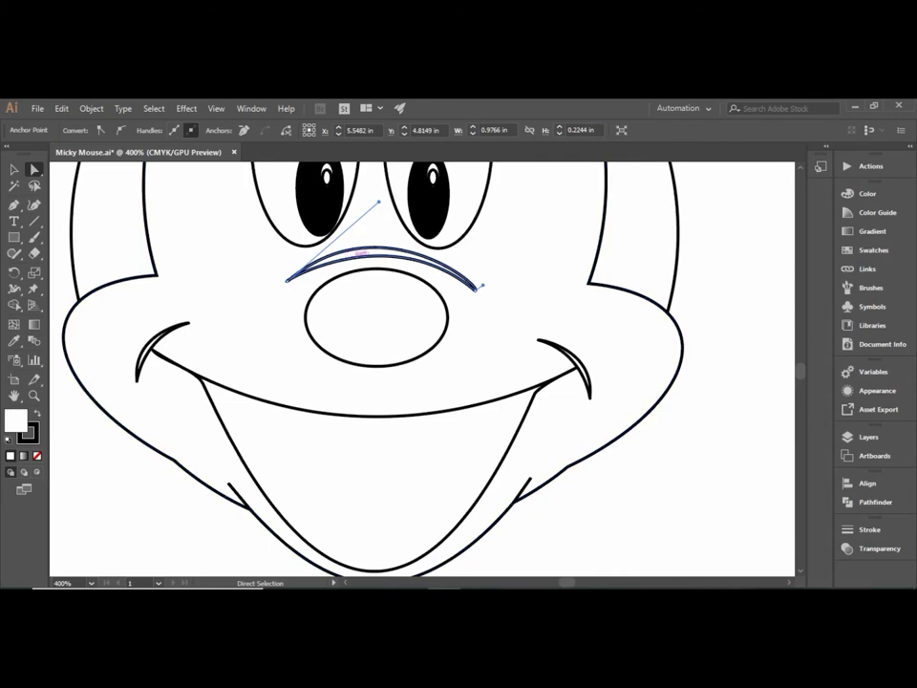
click(375, 334)
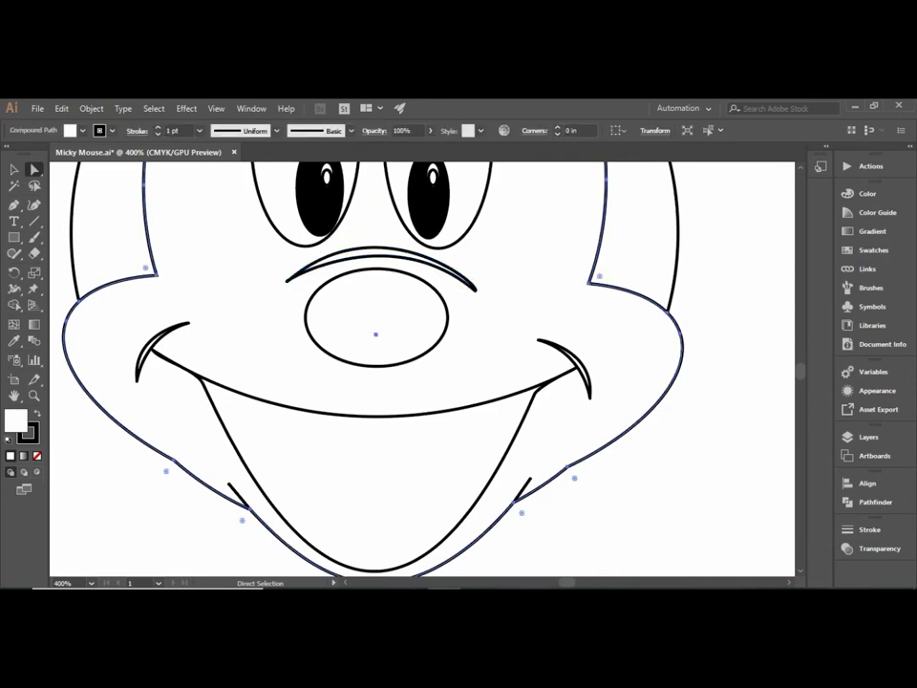
Step: Widen the arc on both sides to about 1.04 in and nudge it over the nose
key(v)
click(406, 255)
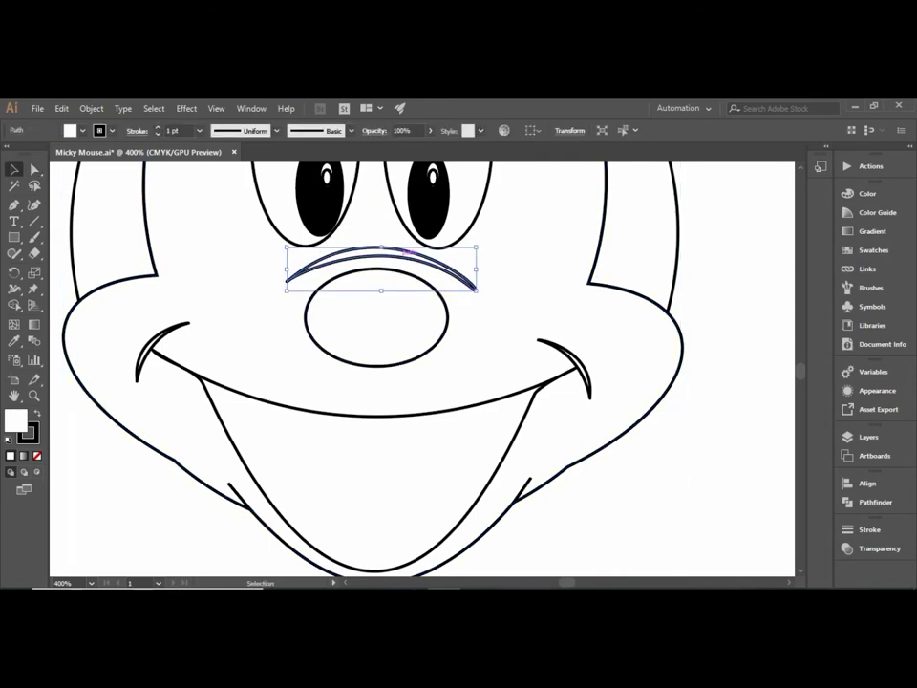
key(Down)
drag(476, 275, 491, 275)
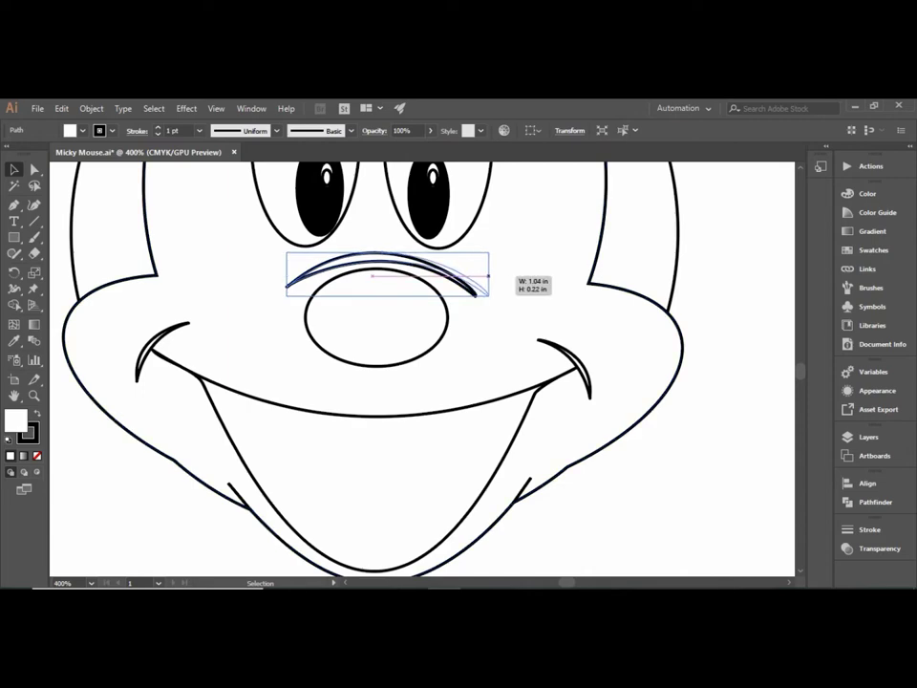
drag(287, 275, 281, 274)
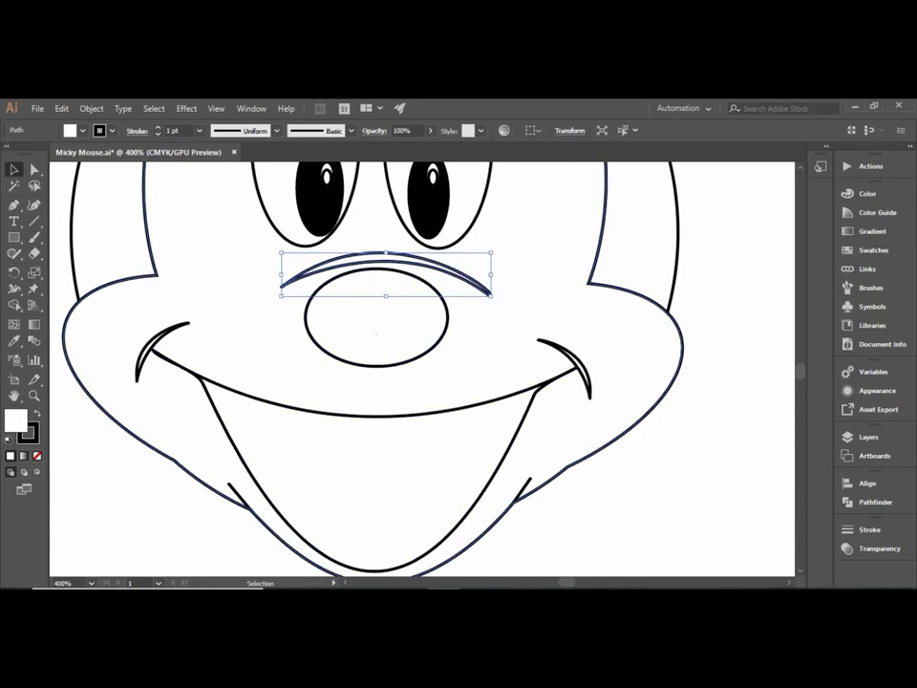
key(Up)
key(Up)
key(Up)
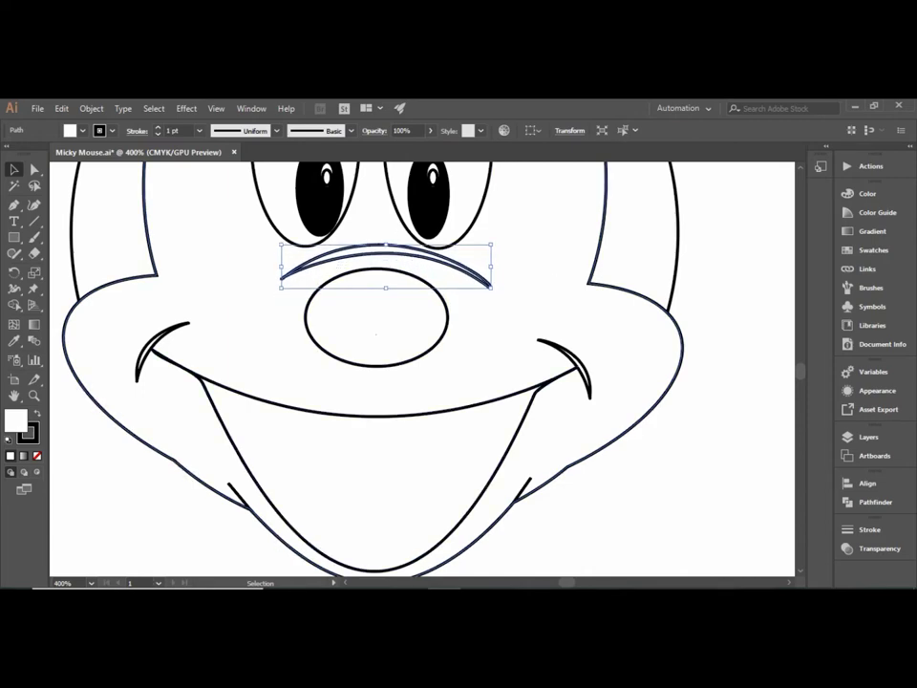
click(678, 330)
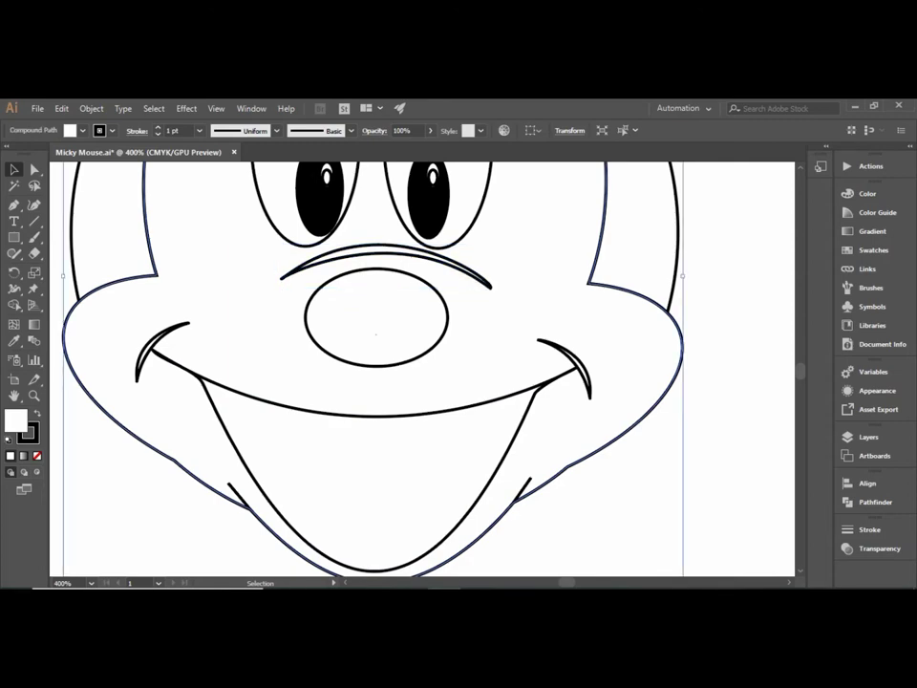
key(ctrl+shift+a)
key(ctrl+minus)
key(ctrl+minus)
key(ctrl+minus)
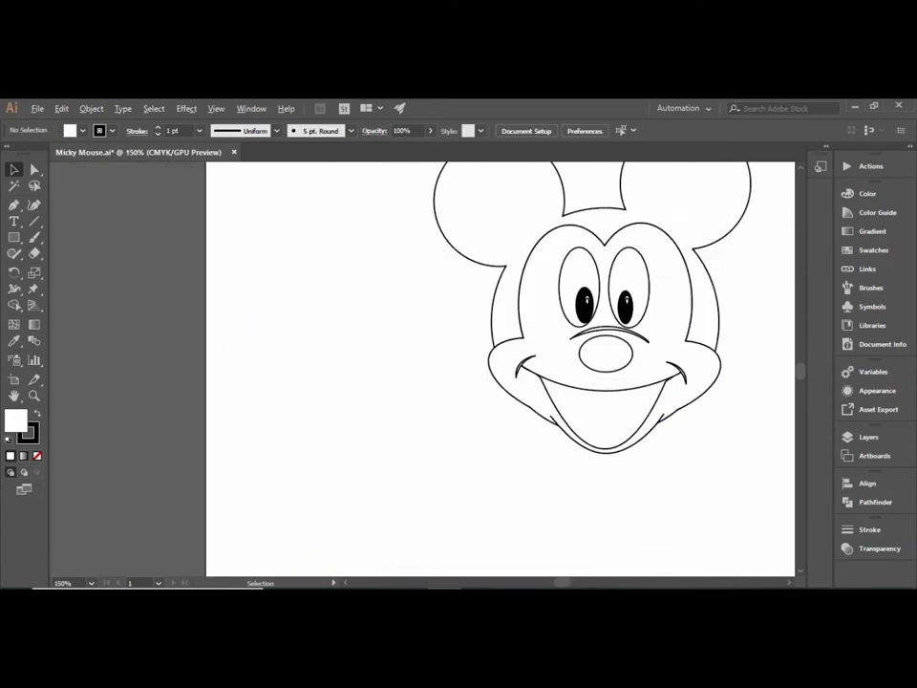
mouse_move(602, 406)
mouse_down()
mouse_move(487, 449)
mouse_move(451, 485)
mouse_up()
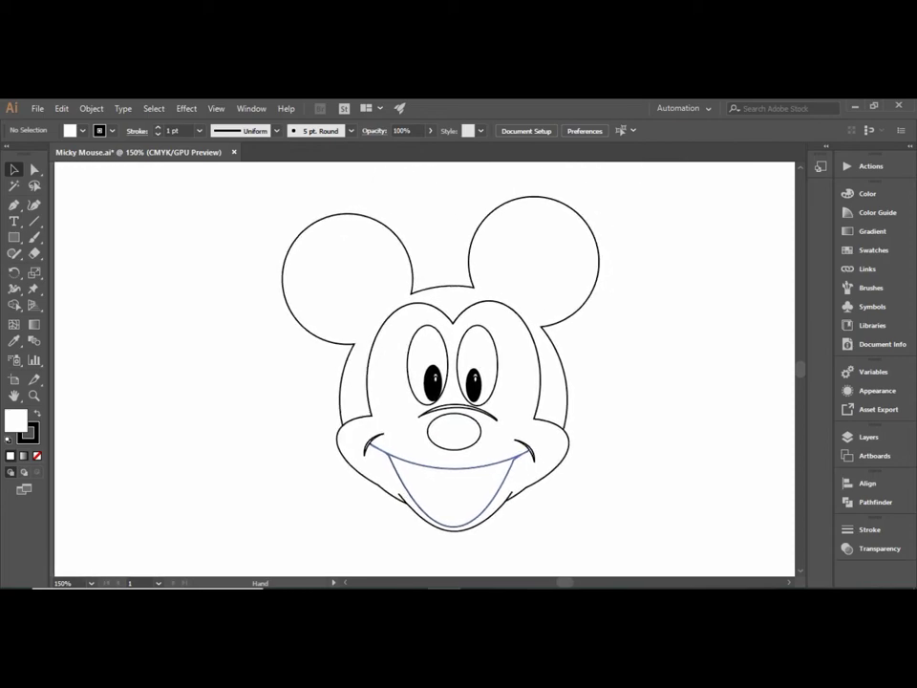
click(409, 250)
key(ctrl+shift+a)
key(backslash)
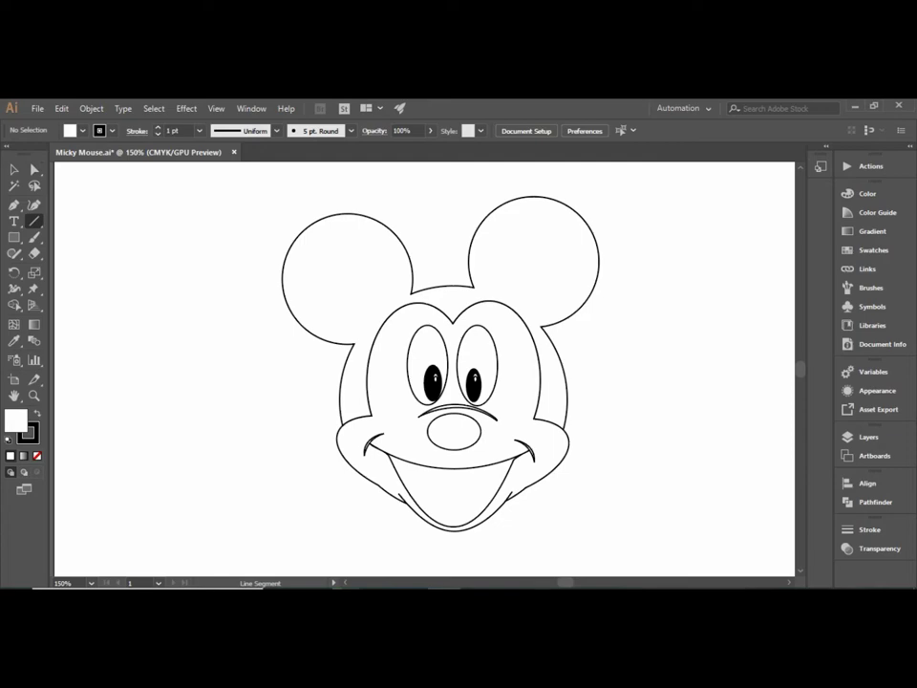
Step: Use the Arc tool to draw a tongue curve from the mouth's lower left toward its centre
click(35, 221)
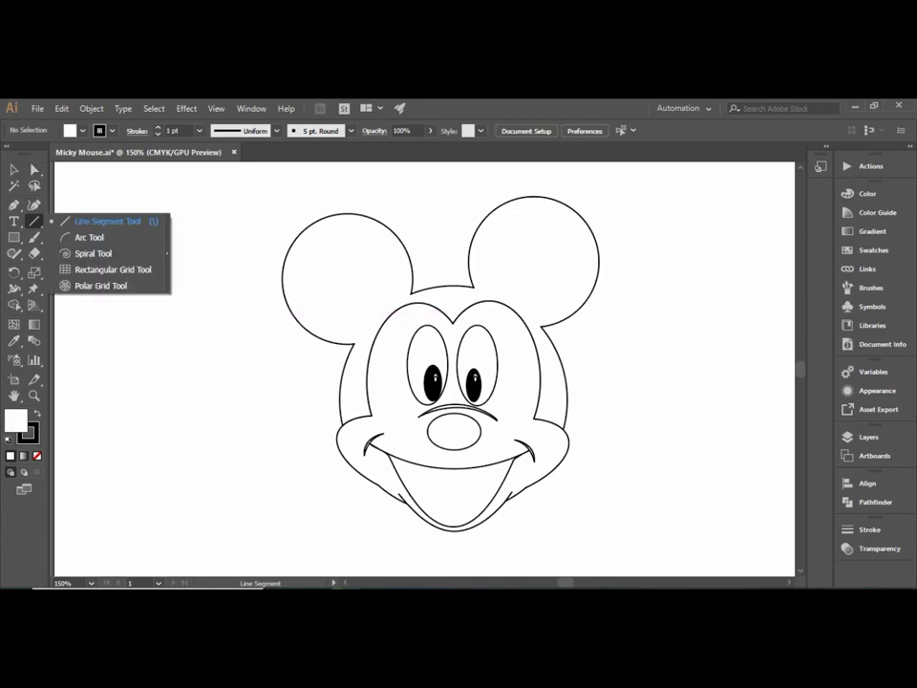
click(89, 237)
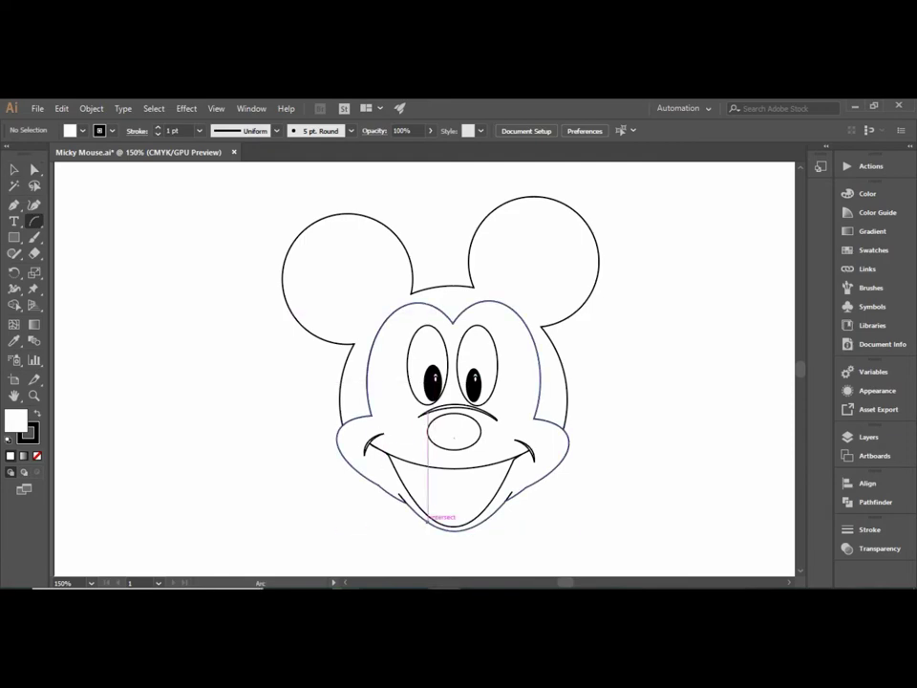
drag(418, 501, 452, 485)
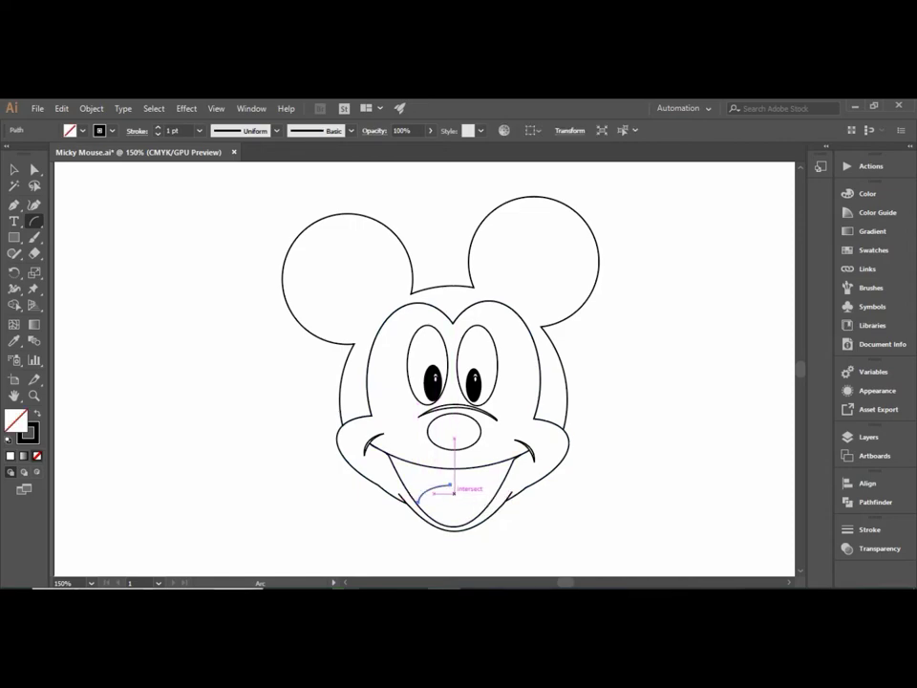
click(452, 485)
click(531, 415)
ctrl+click(429, 490)
Step: Undo a stray vertical segment and an accidental shift, keeping the tongue arc as drawn
scroll(429, 490, left, 1)
scroll(477, 515, up, 3)
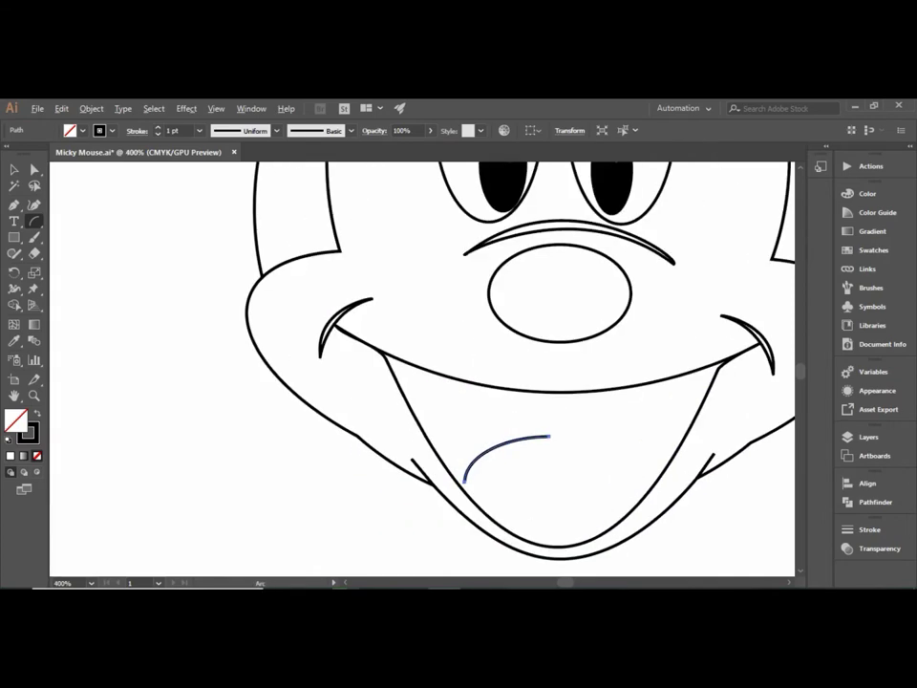
drag(491, 441, 475, 428)
click(475, 426)
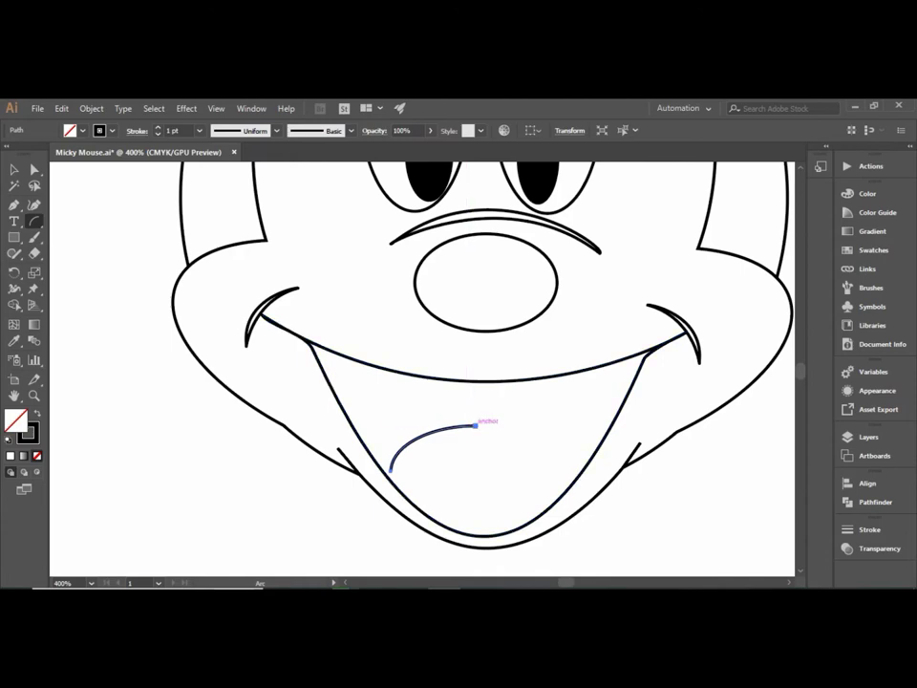
click(475, 468)
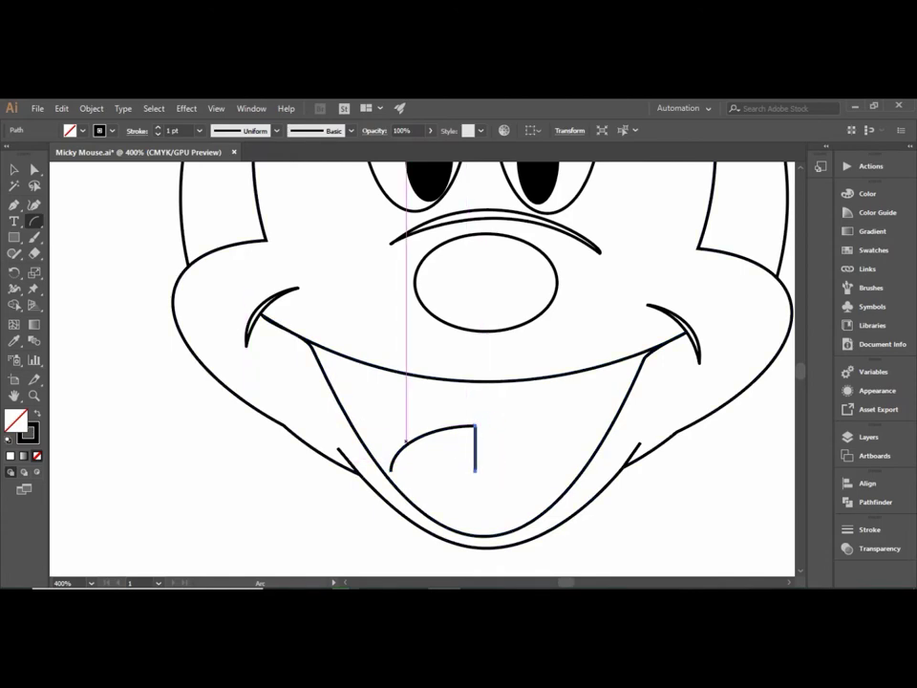
key(ctrl+z)
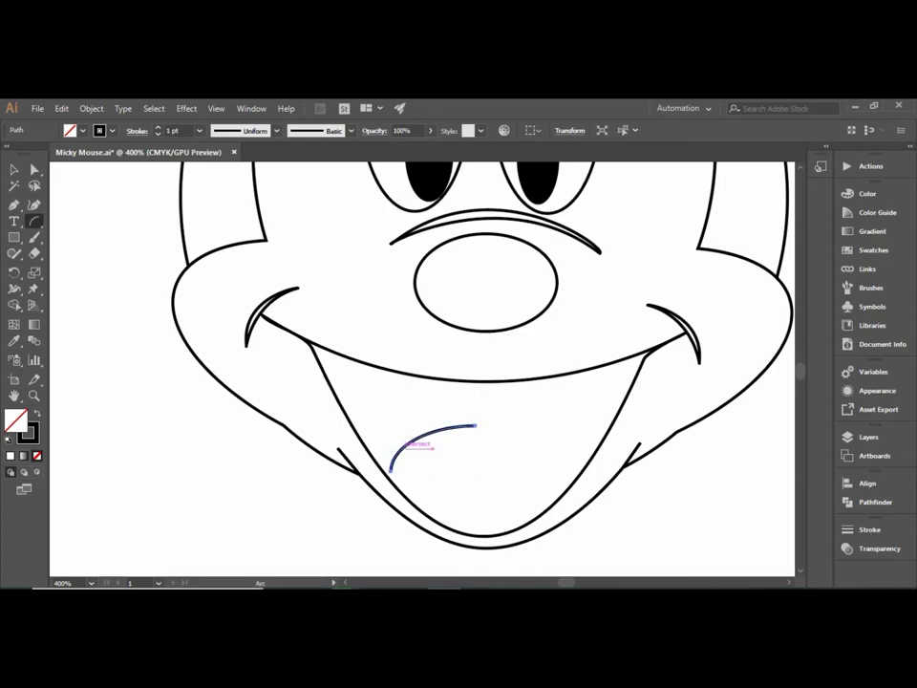
key(a)
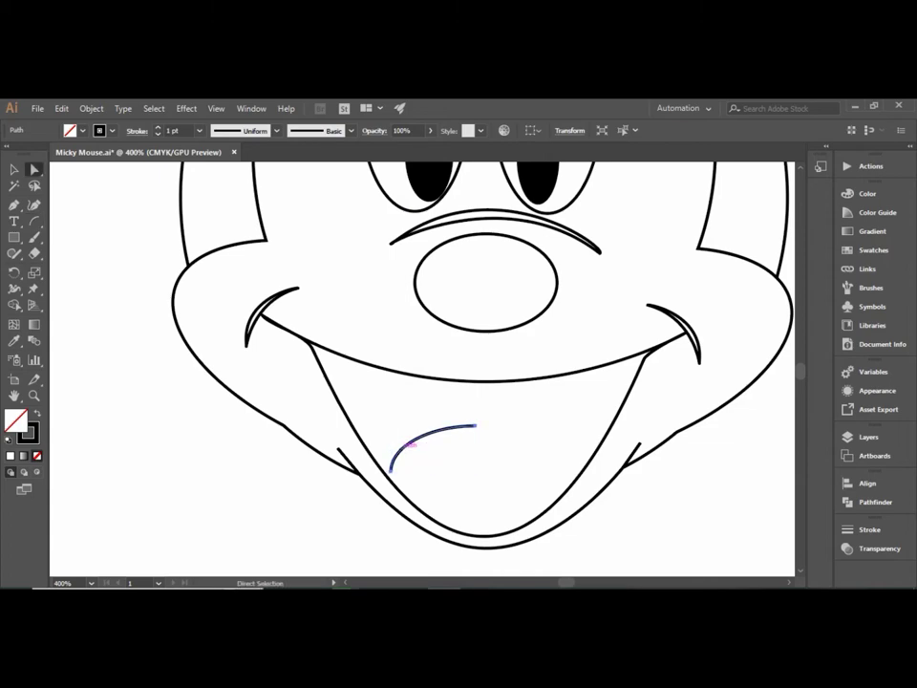
drag(433, 430, 432, 467)
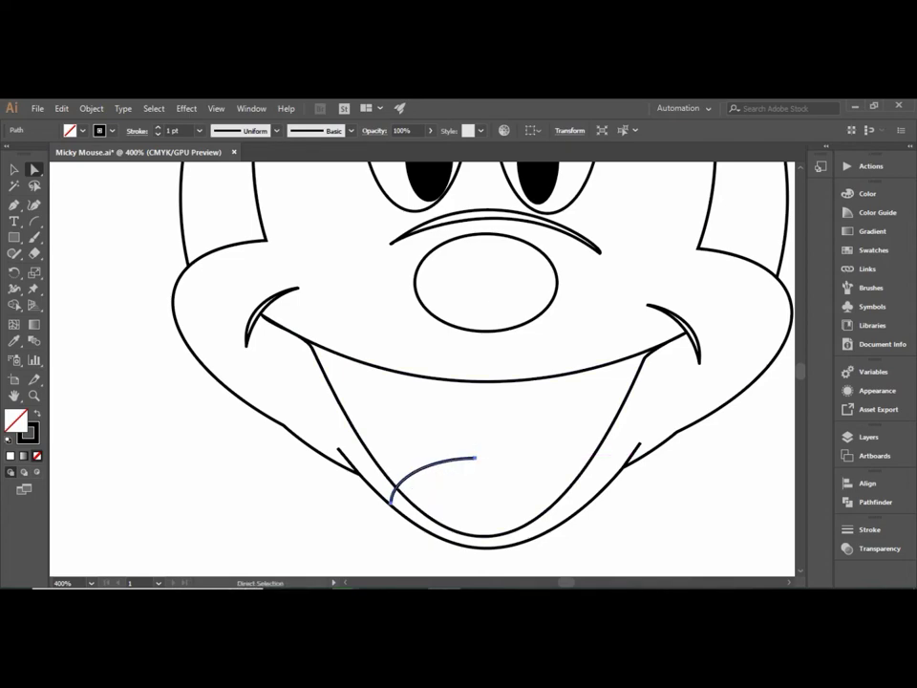
key(ctrl+z)
click(434, 520)
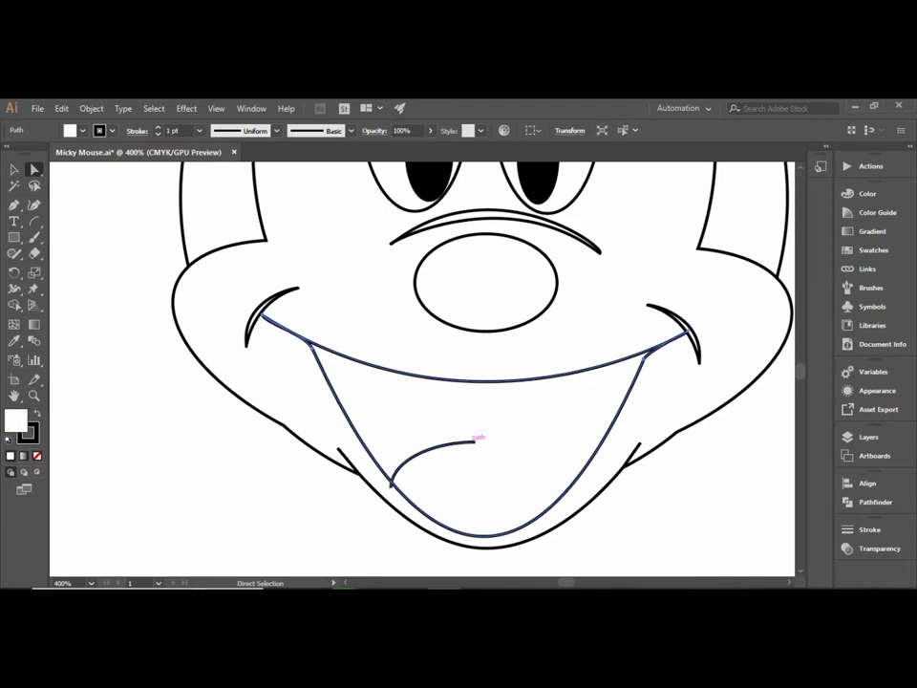
Step: Drag the tongue line's right anchor and handle down so it curls into a rounded hump
key(ctrl+shift+a)
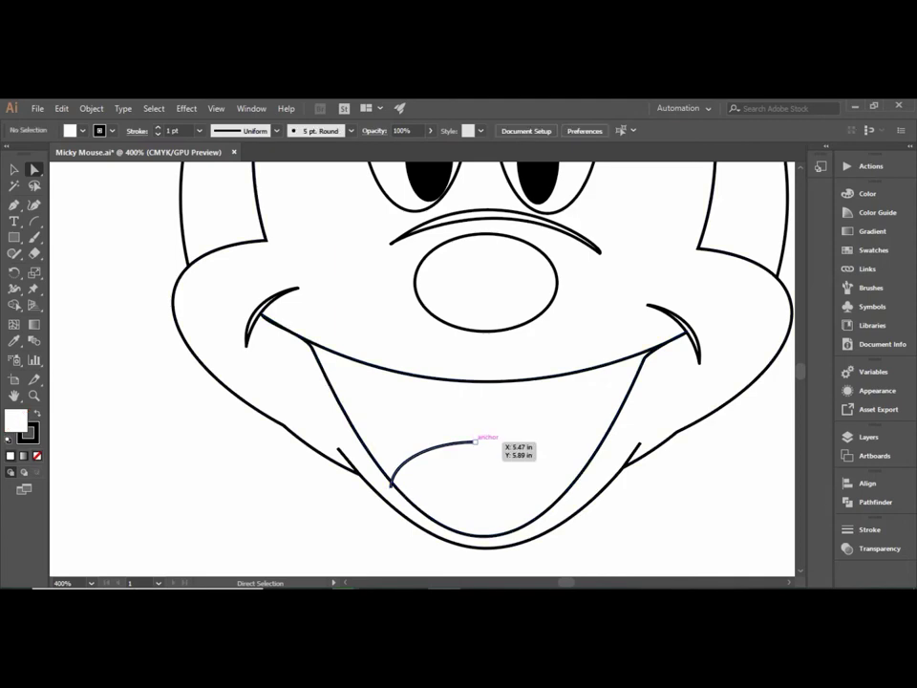
drag(475, 441, 476, 487)
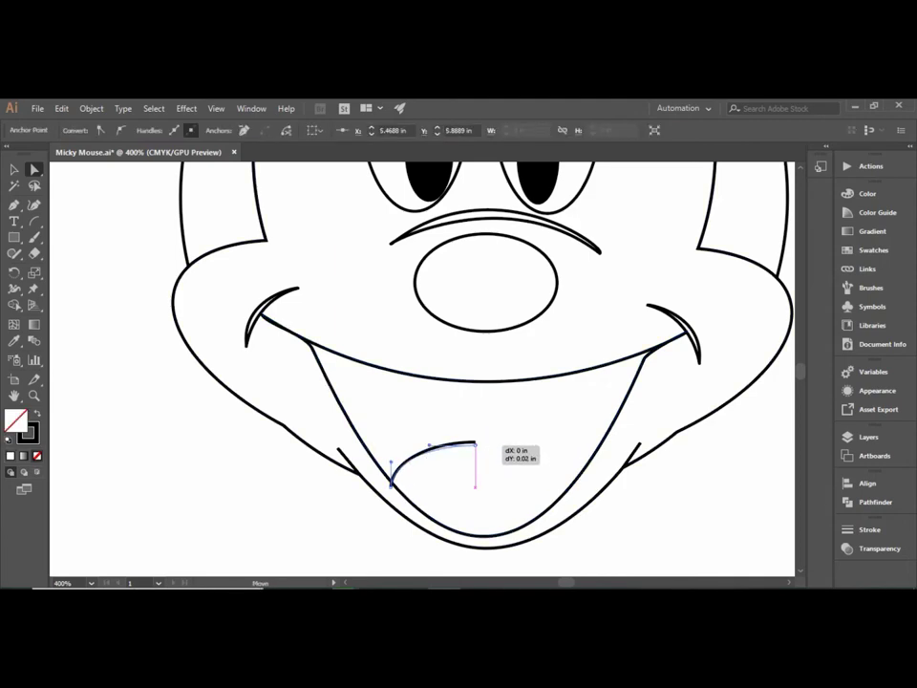
mouse_move(476, 442)
mouse_down()
mouse_move(452, 411)
mouse_move(474, 450)
mouse_up()
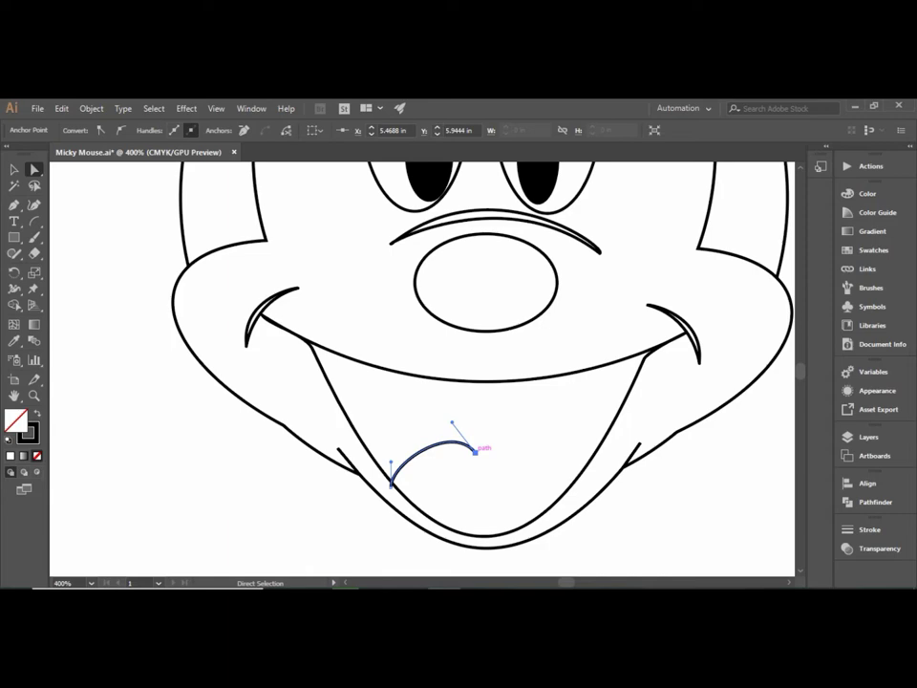
drag(474, 451, 475, 450)
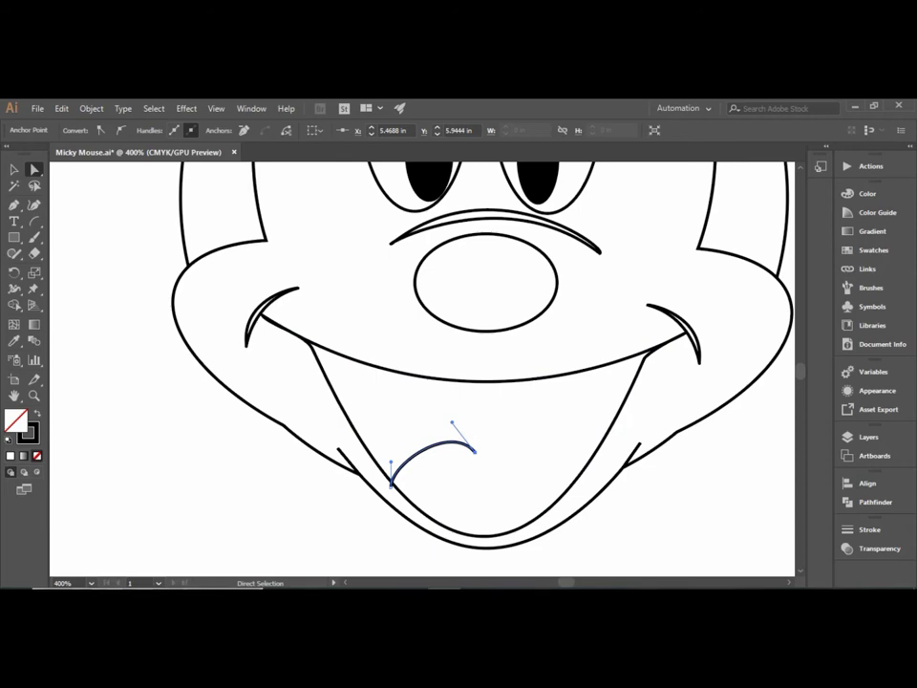
shift+click(419, 378)
mouse_move(475, 451)
mouse_down()
mouse_move(469, 464)
mouse_move(464, 423)
mouse_up()
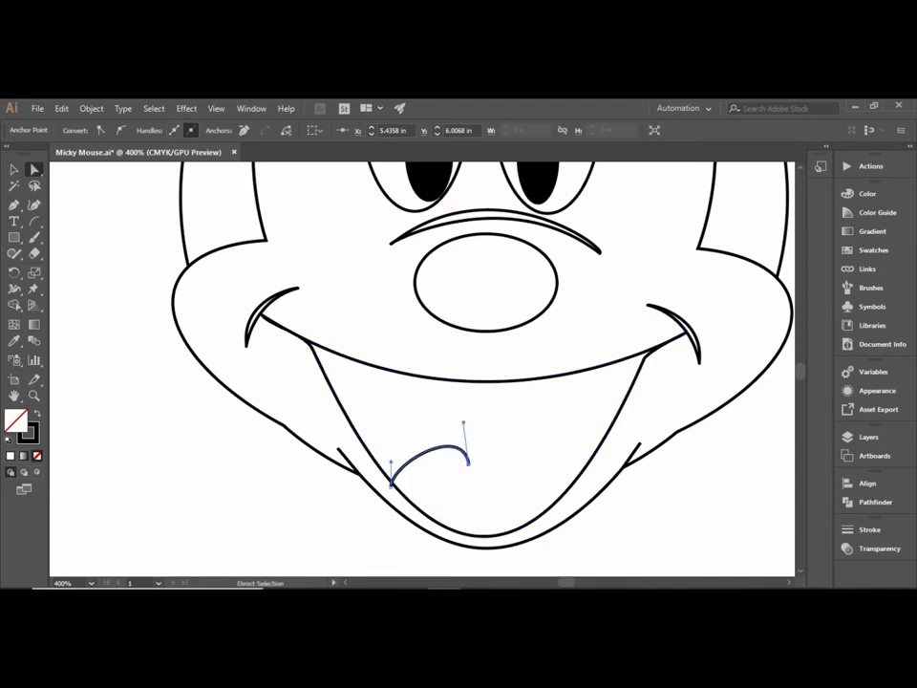
drag(391, 485, 391, 485)
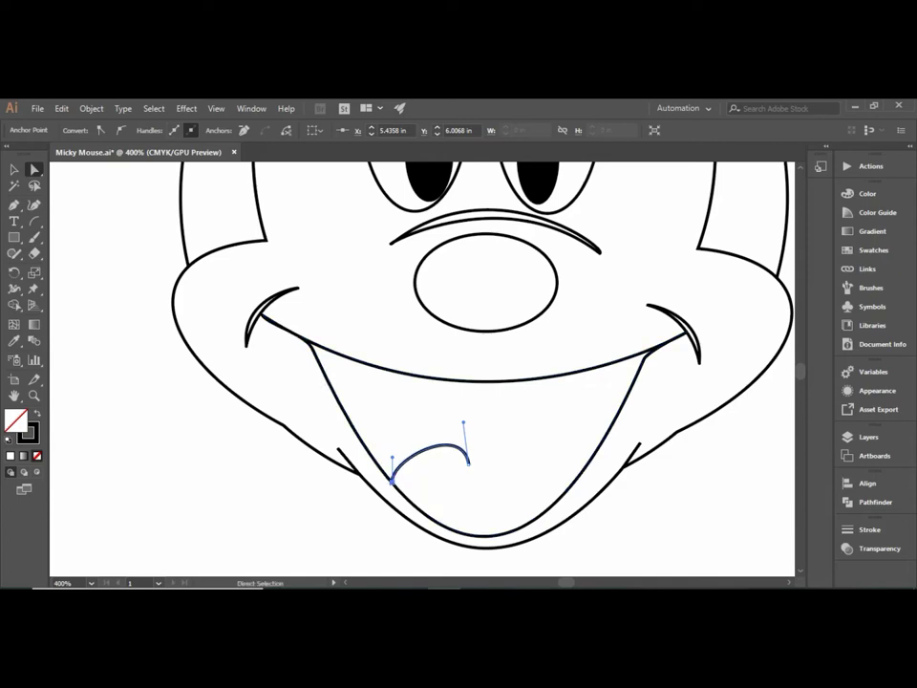
key(ctrl+shift+a)
click(33, 221)
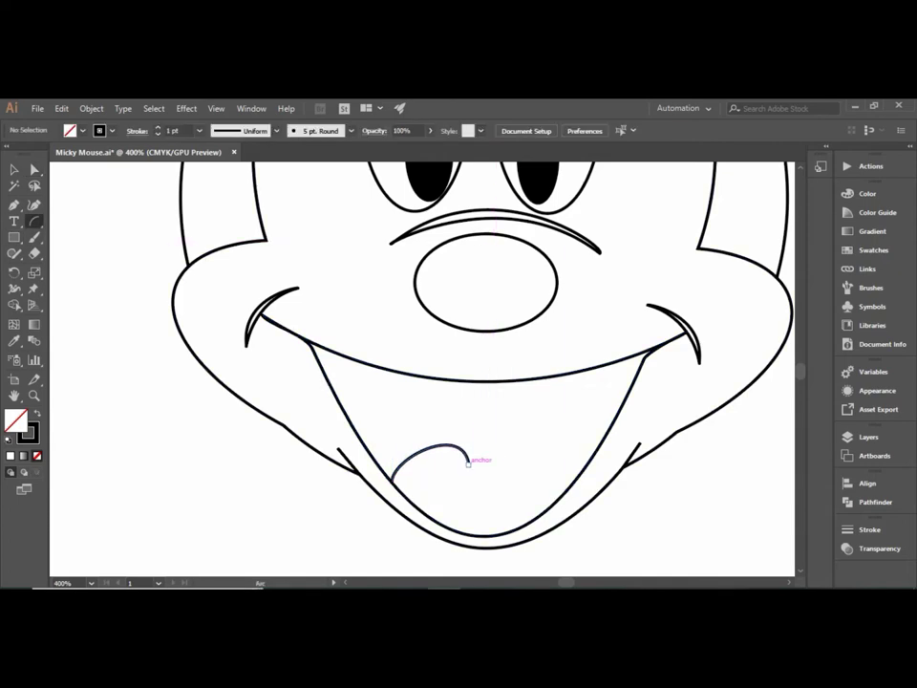
Step: Draw an arc from the tongue's right end to the mouth's right side
click(468, 462)
click(530, 415)
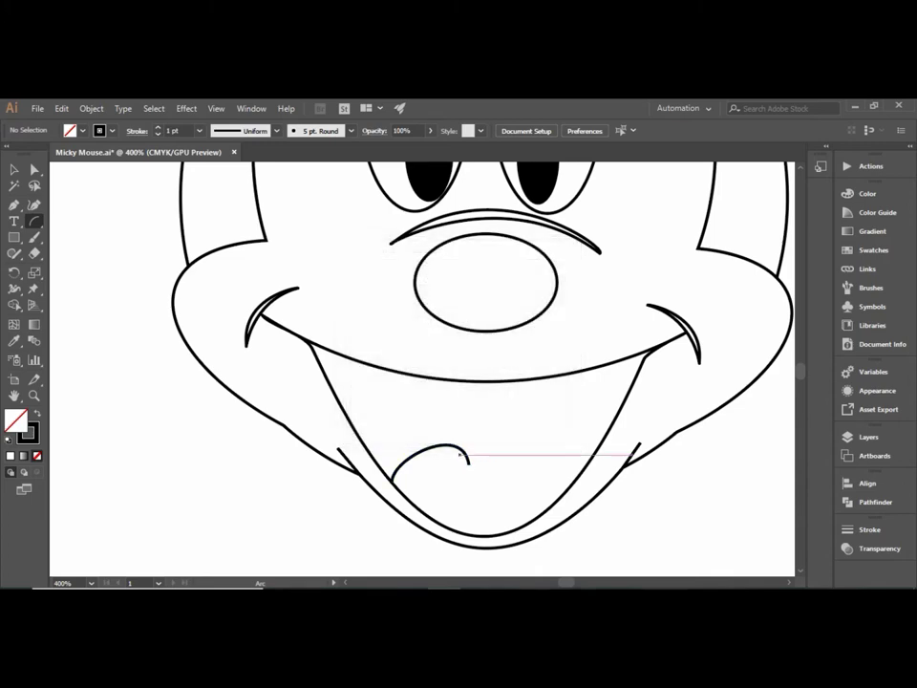
drag(468, 462, 568, 488)
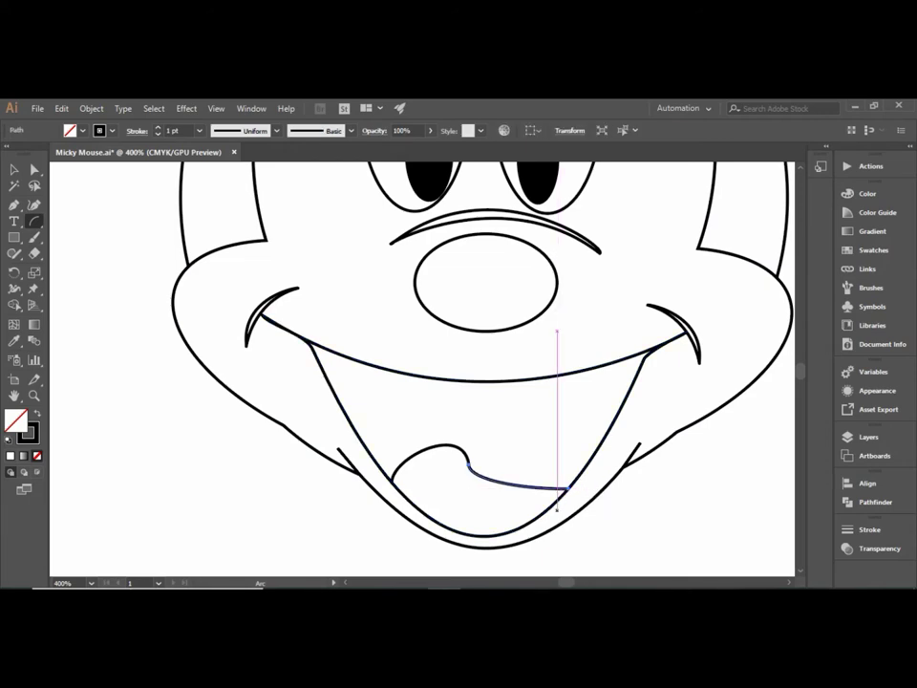
Step: Bend the new arc and adjust its handles to round the tongue's right hump
key(a)
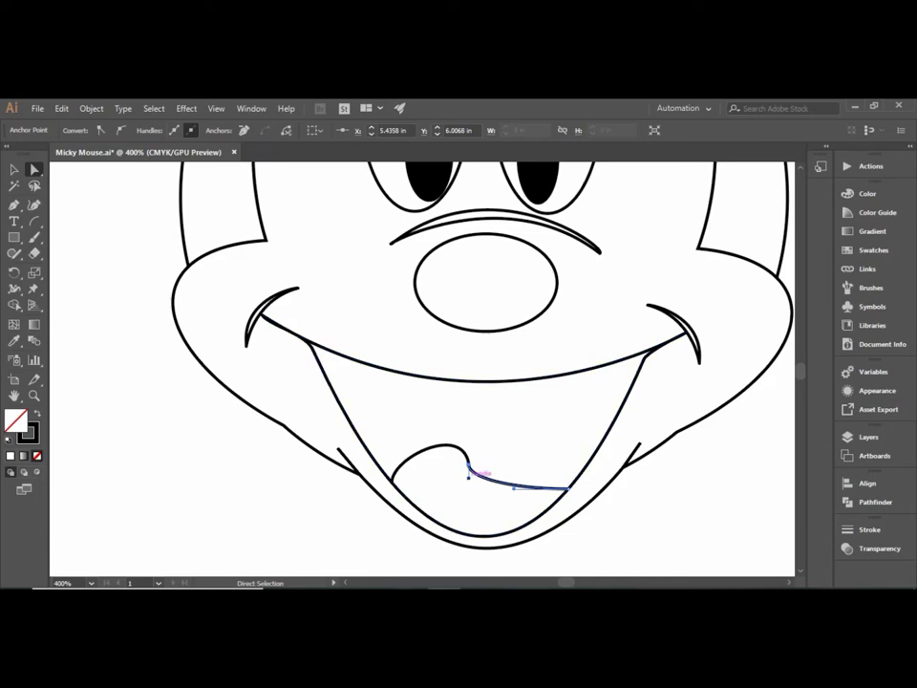
drag(492, 471, 527, 445)
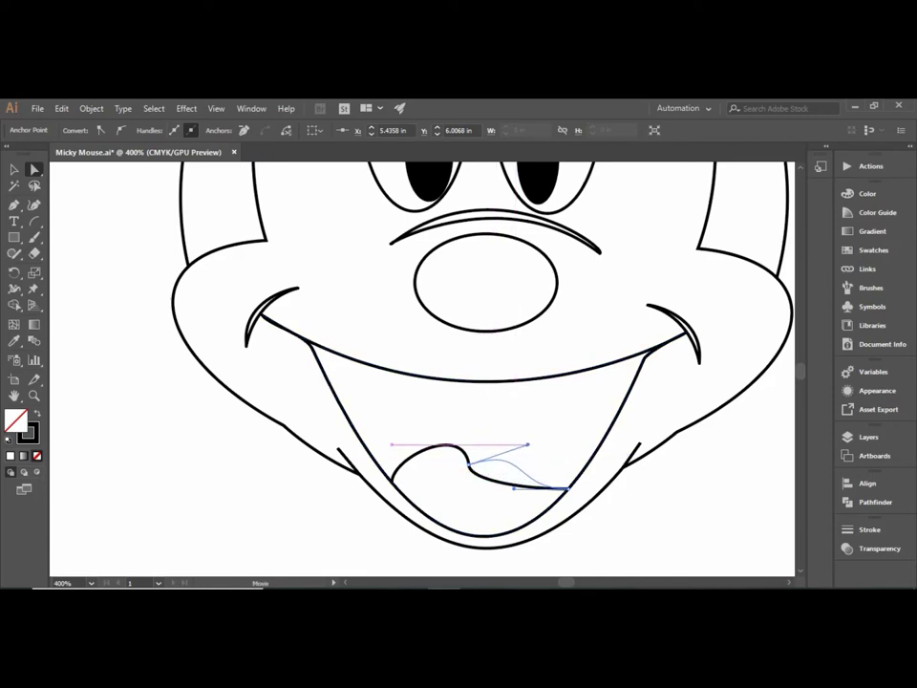
drag(527, 444, 527, 441)
drag(514, 487, 557, 331)
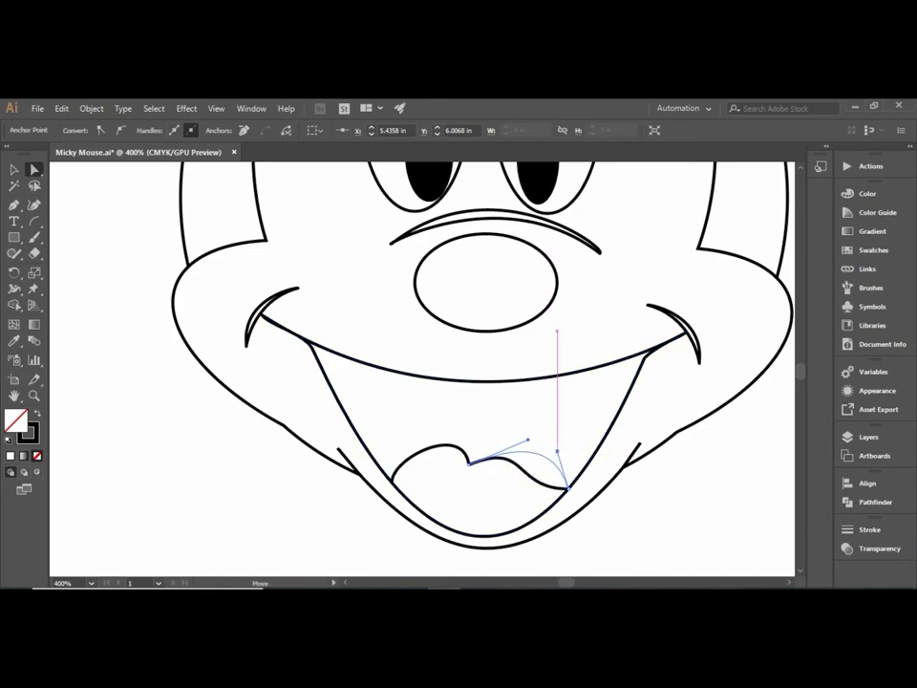
drag(557, 331, 558, 449)
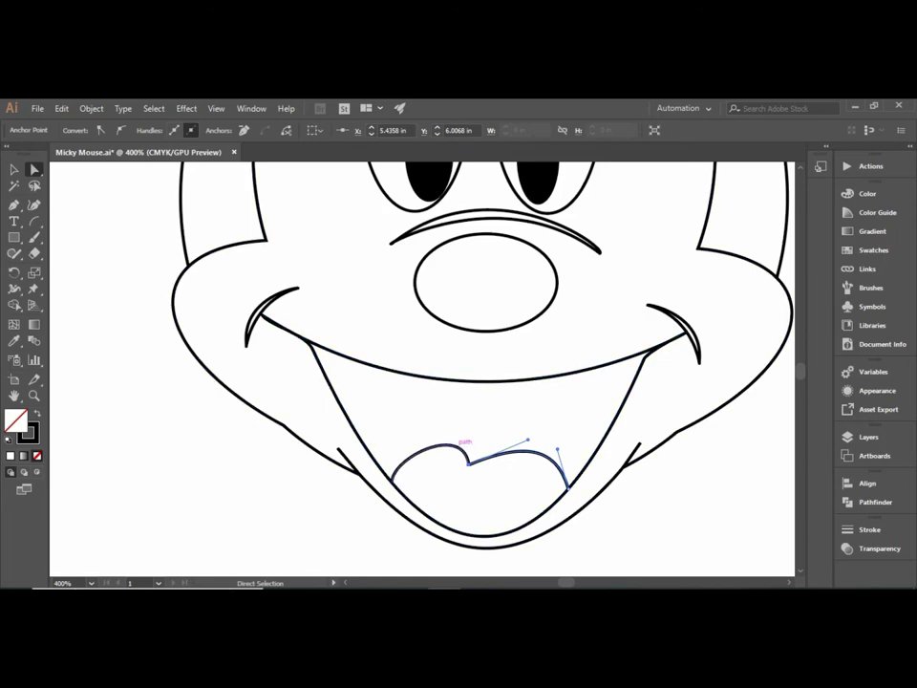
key(ctrl+shift+a)
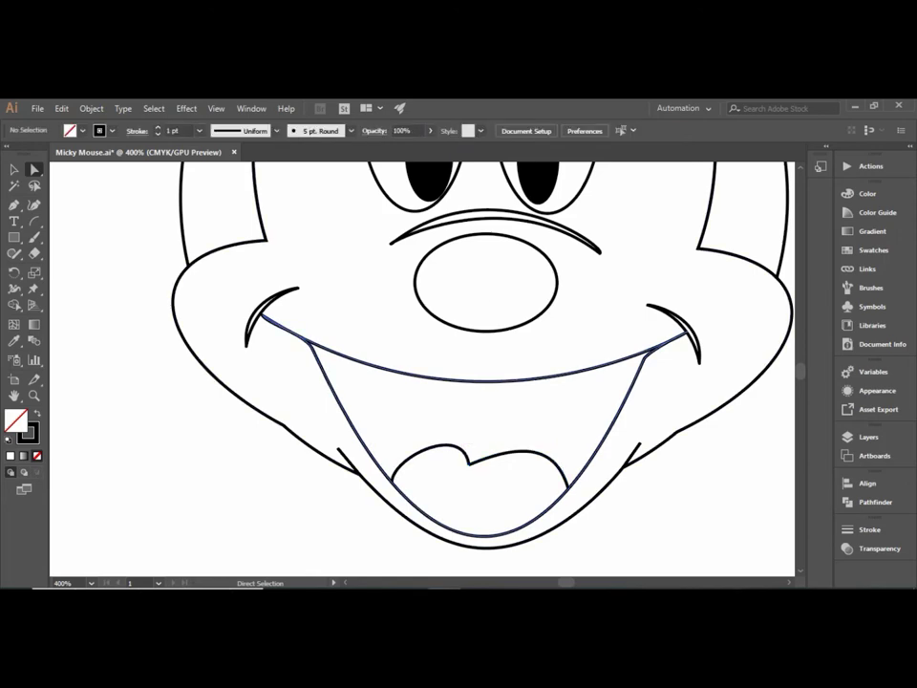
click(469, 462)
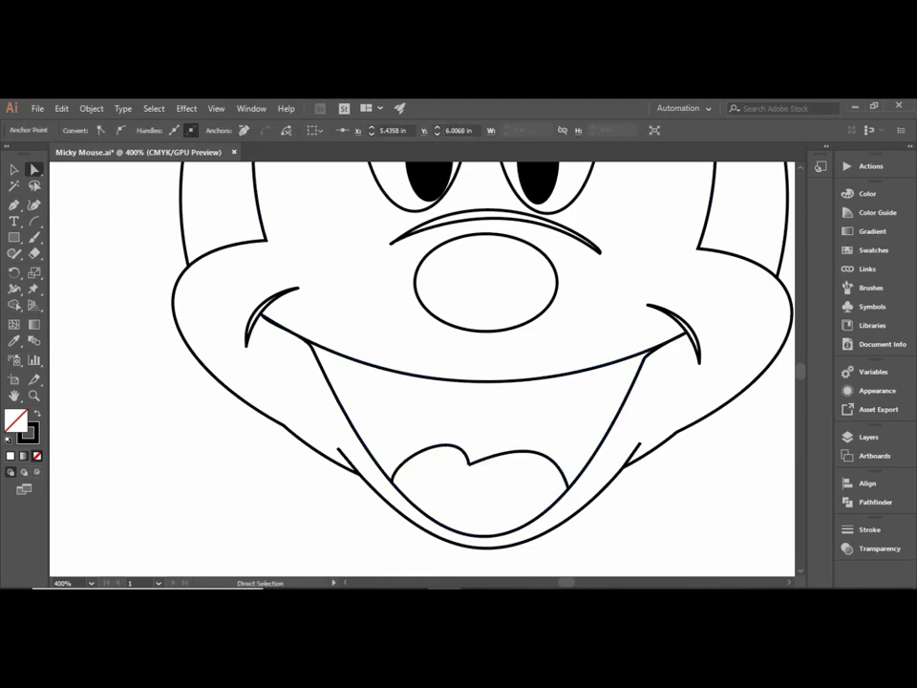
key(ctrl+shift+a)
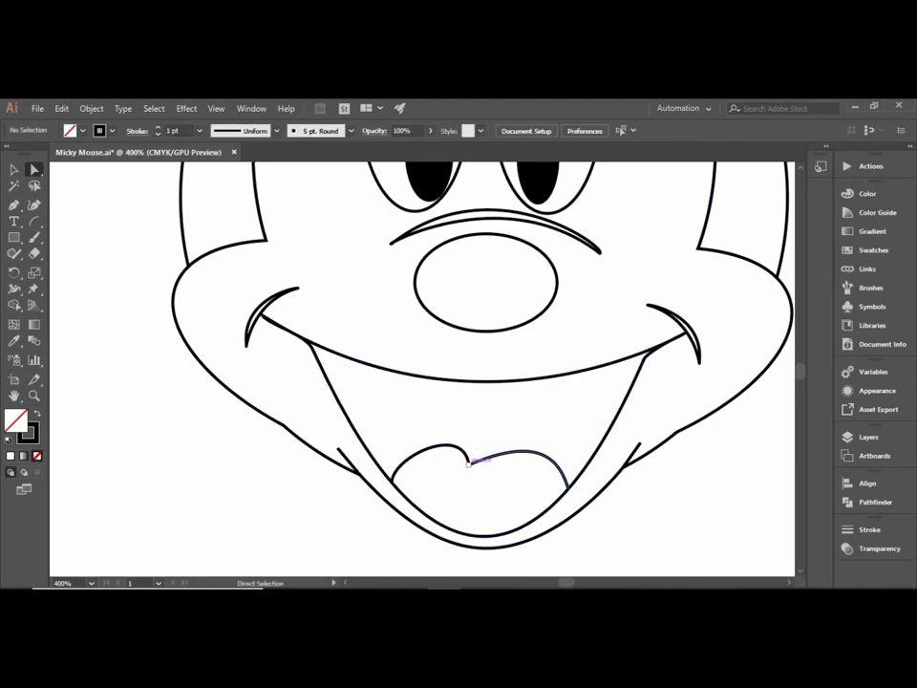
click(468, 462)
key(ctrl+shift+a)
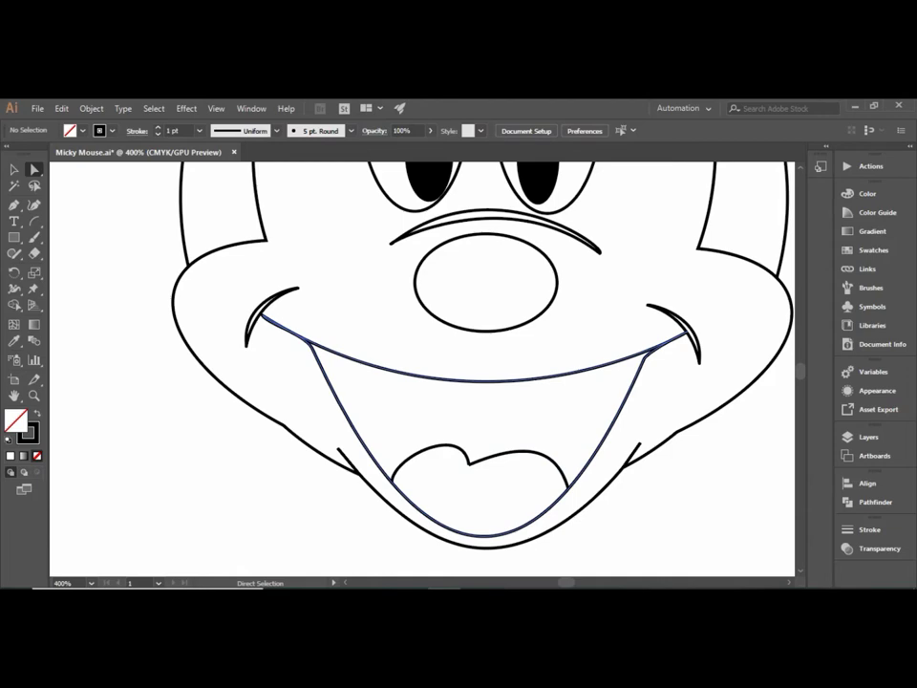
drag(476, 426, 485, 430)
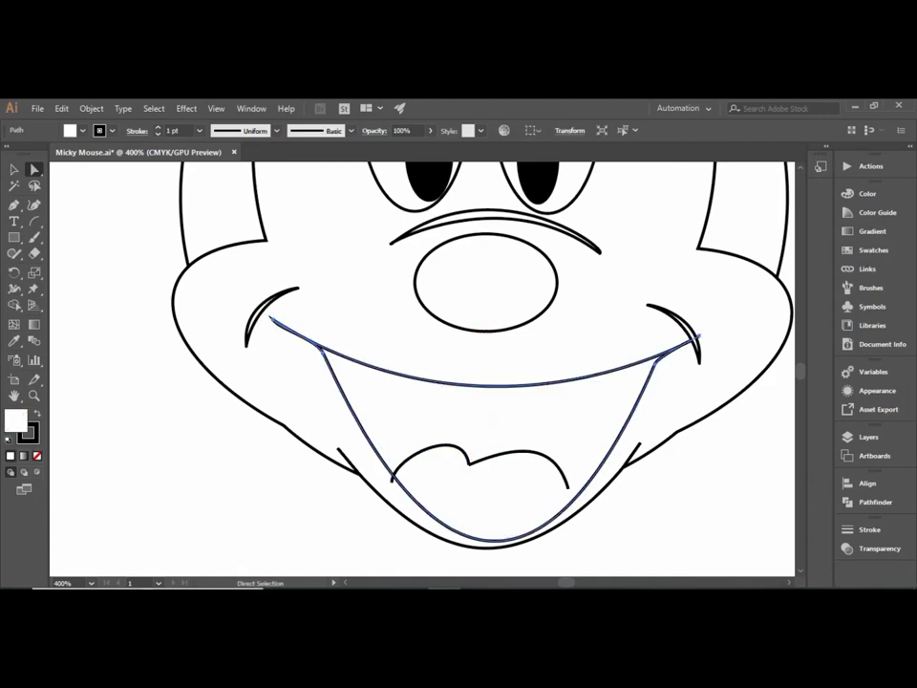
key(ctrl+z)
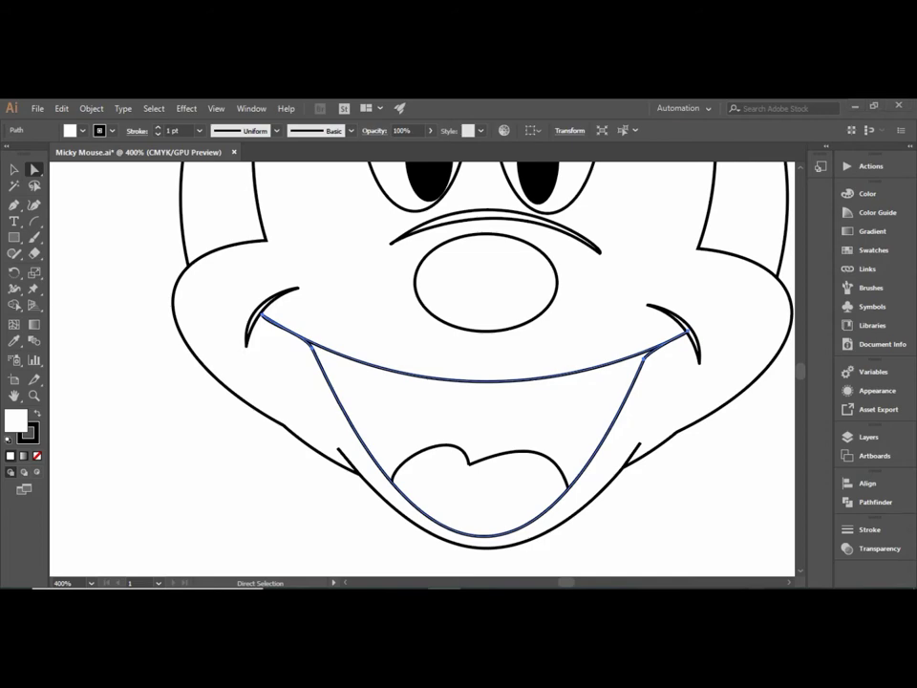
click(757, 548)
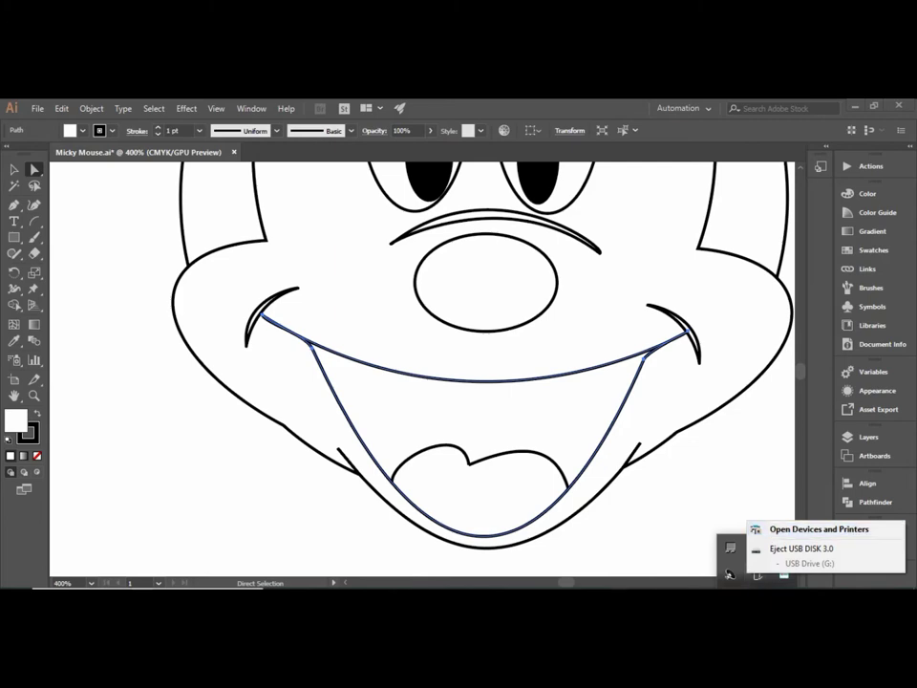
click(783, 548)
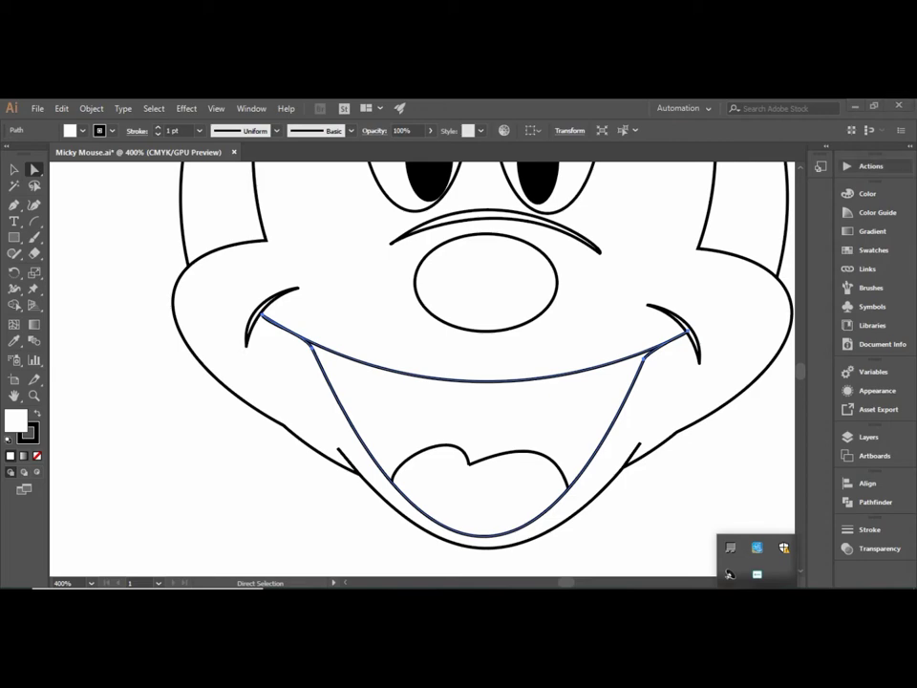
key(Escape)
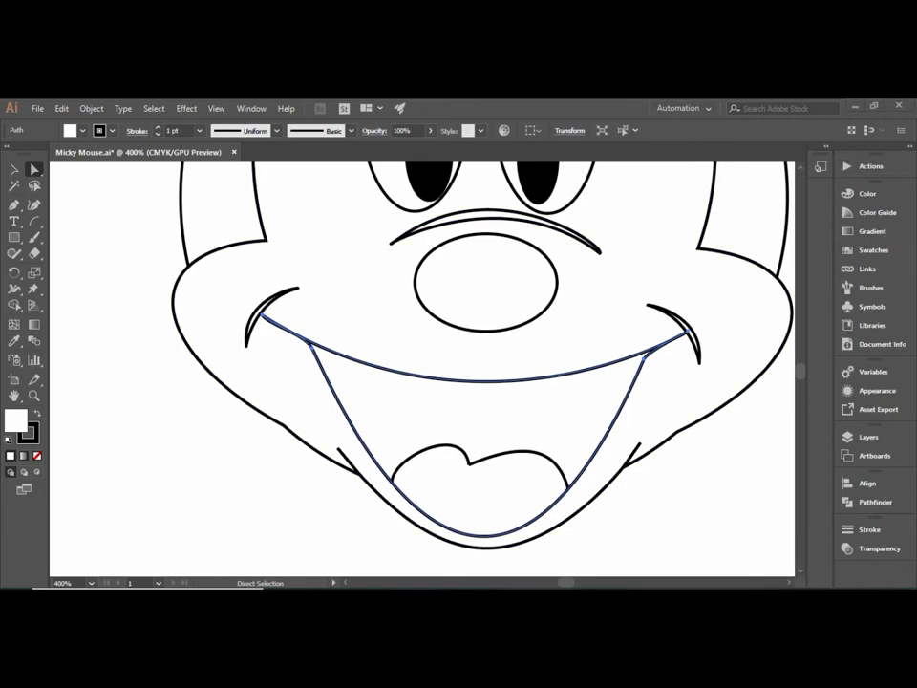
key(ctrl+shift+a)
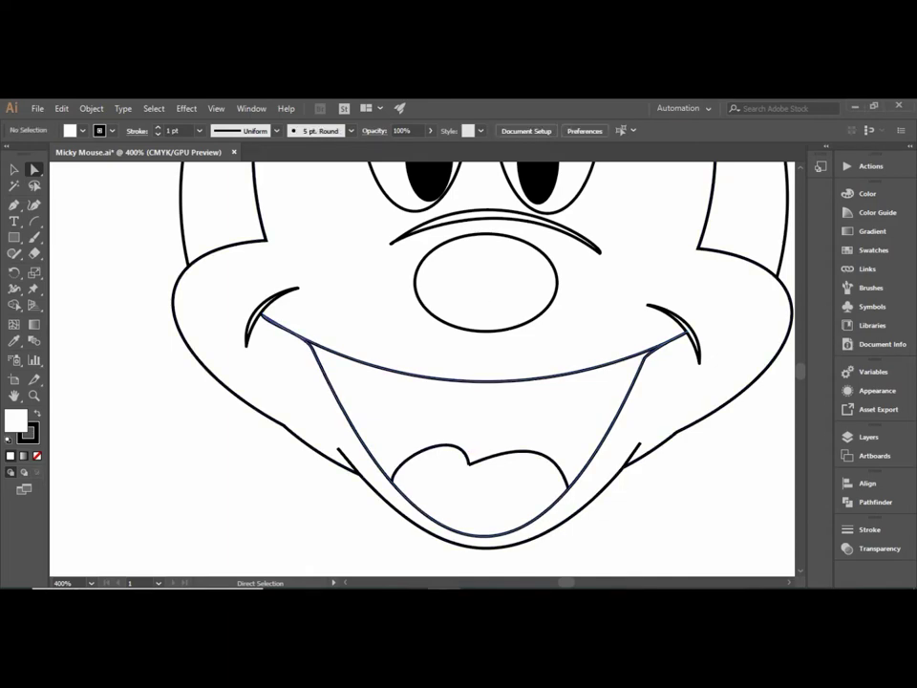
Step: Widen and round the tongue's left hump by dragging its curve handle
click(468, 463)
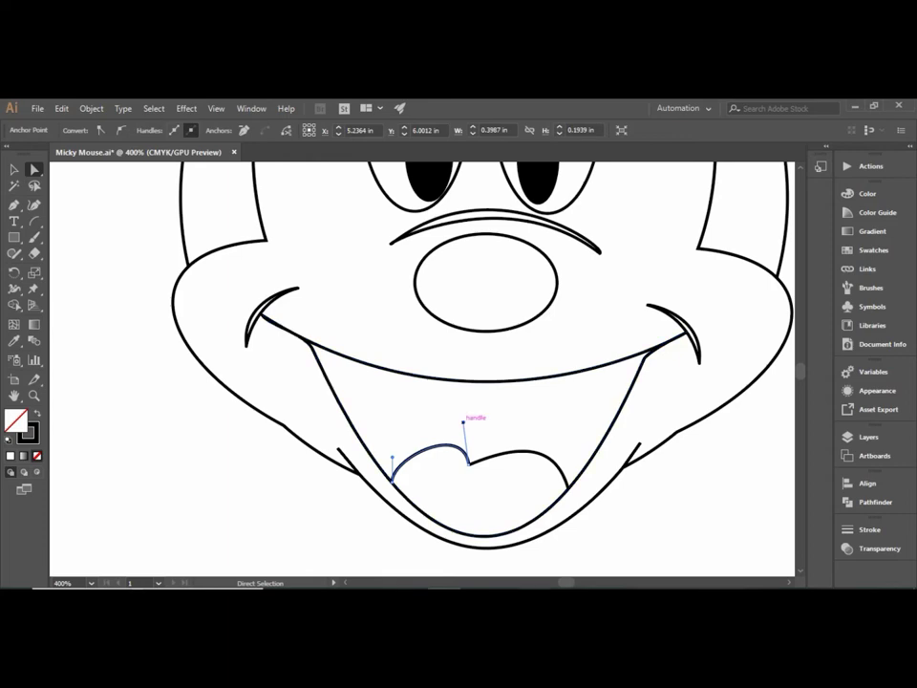
drag(464, 421, 450, 411)
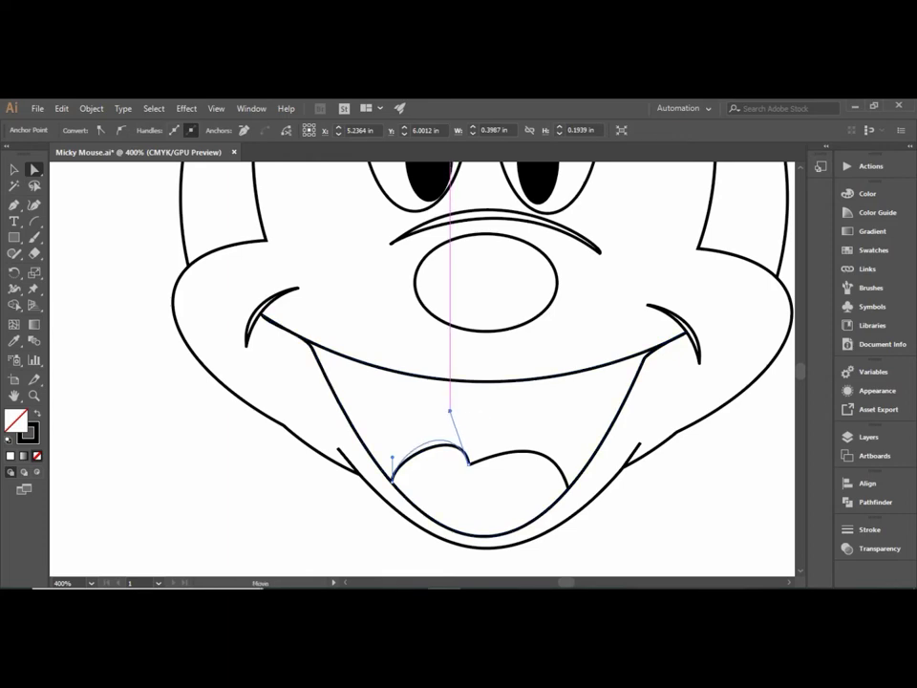
drag(450, 411, 430, 411)
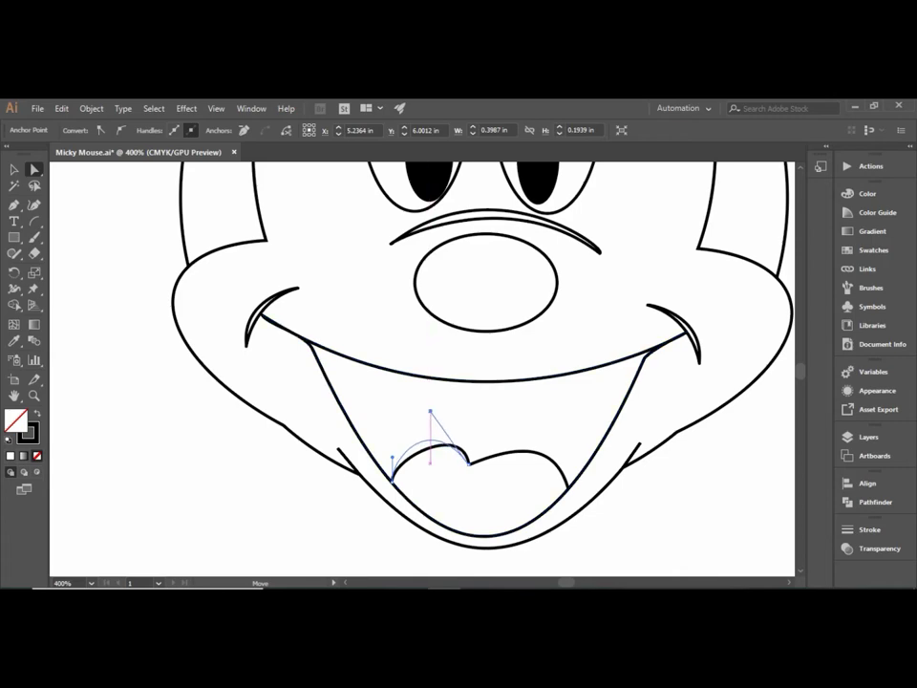
mouse_move(430, 411)
mouse_down()
mouse_move(411, 399)
mouse_move(444, 413)
mouse_up()
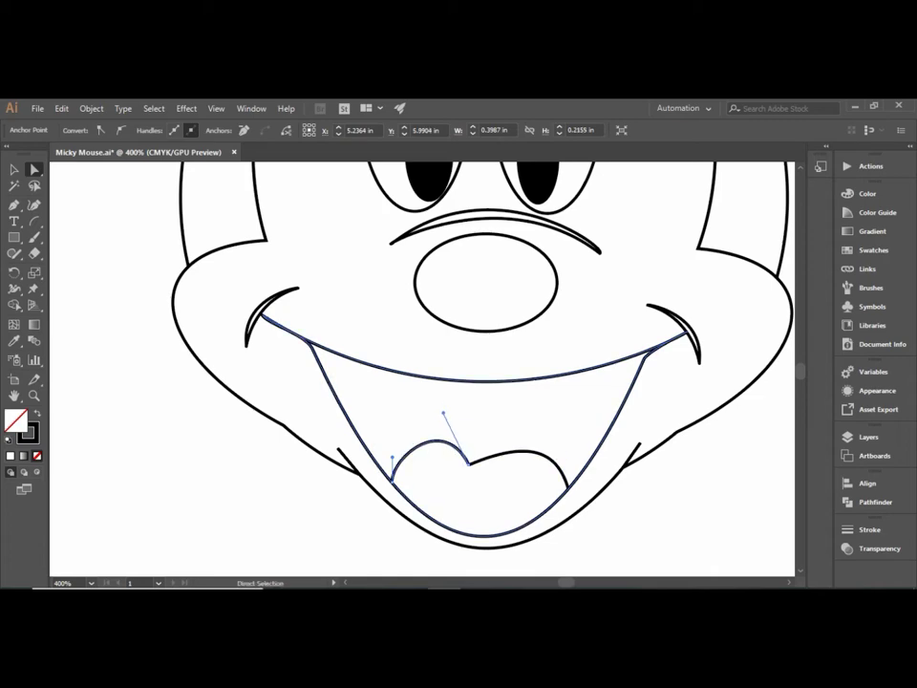
key(ctrl+shift+a)
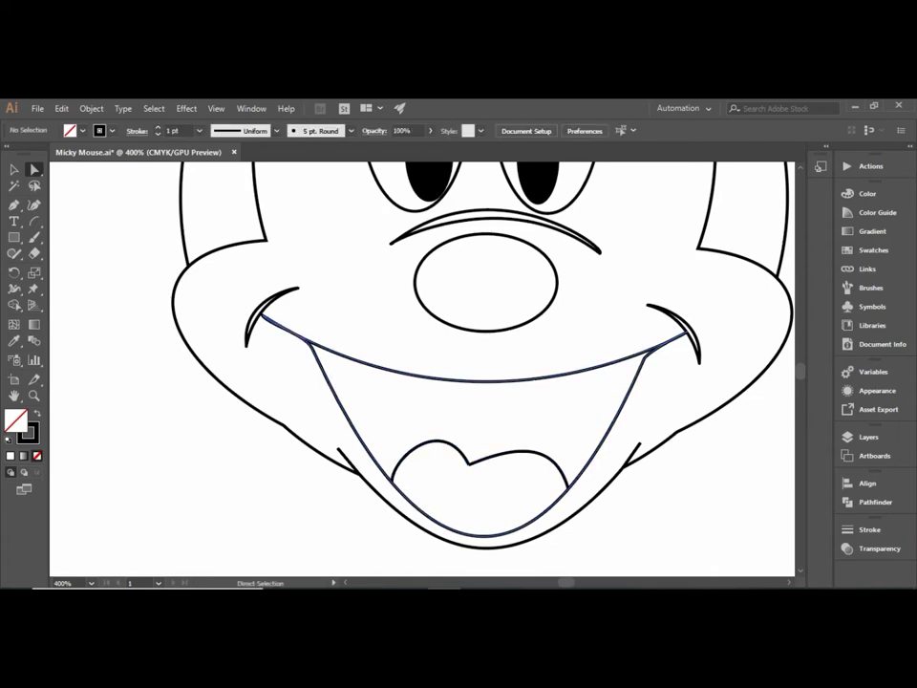
Step: Round the tongue's right hump to match the left, then zoom out to the whole head
drag(516, 449, 485, 416)
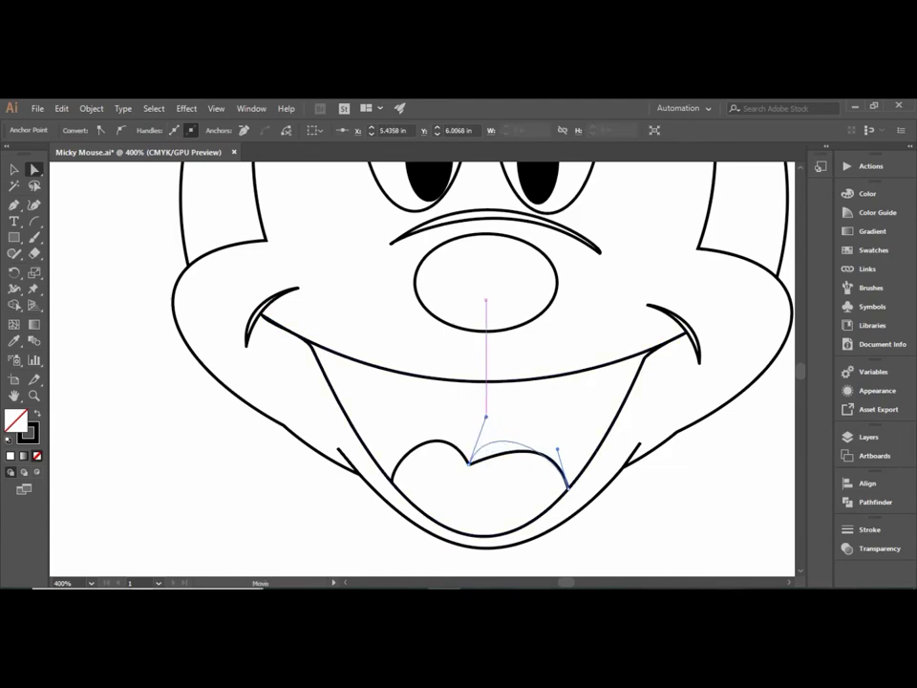
drag(486, 415, 499, 416)
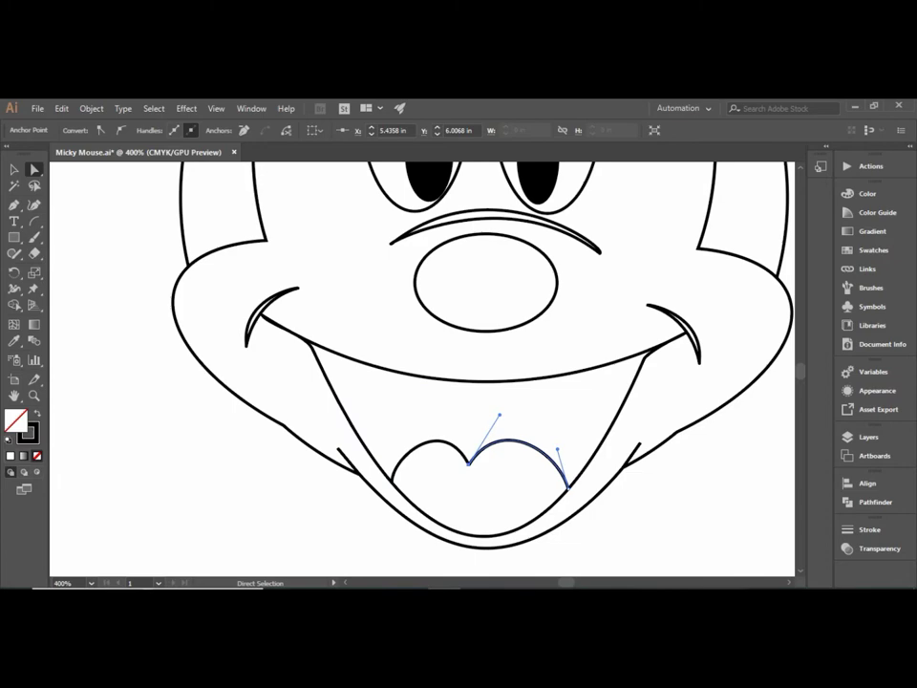
key(ctrl+shift+a)
key(ctrl+minus)
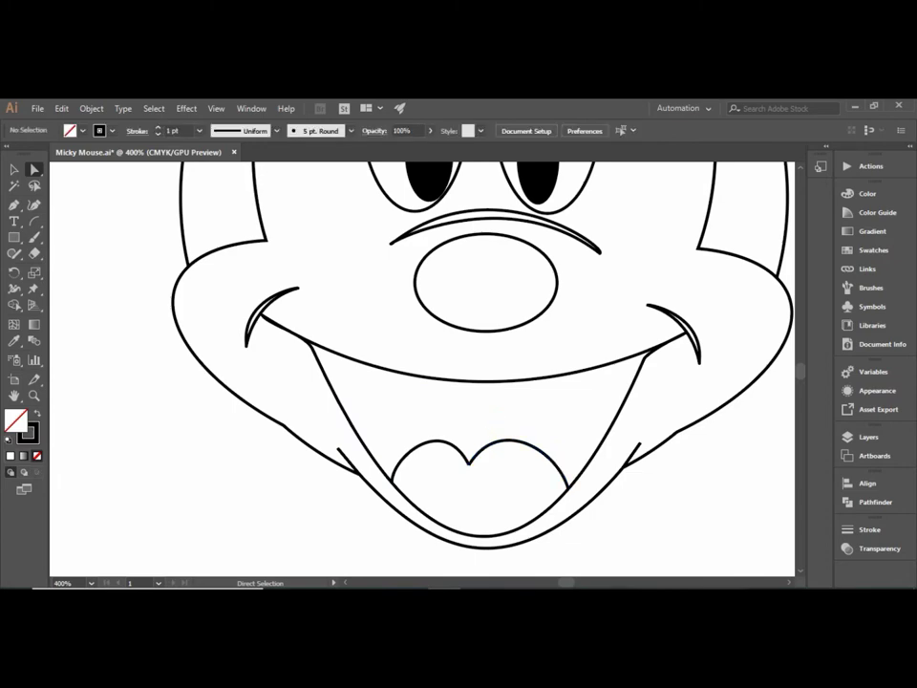
key(ctrl+minus)
key(ctrl+minus)
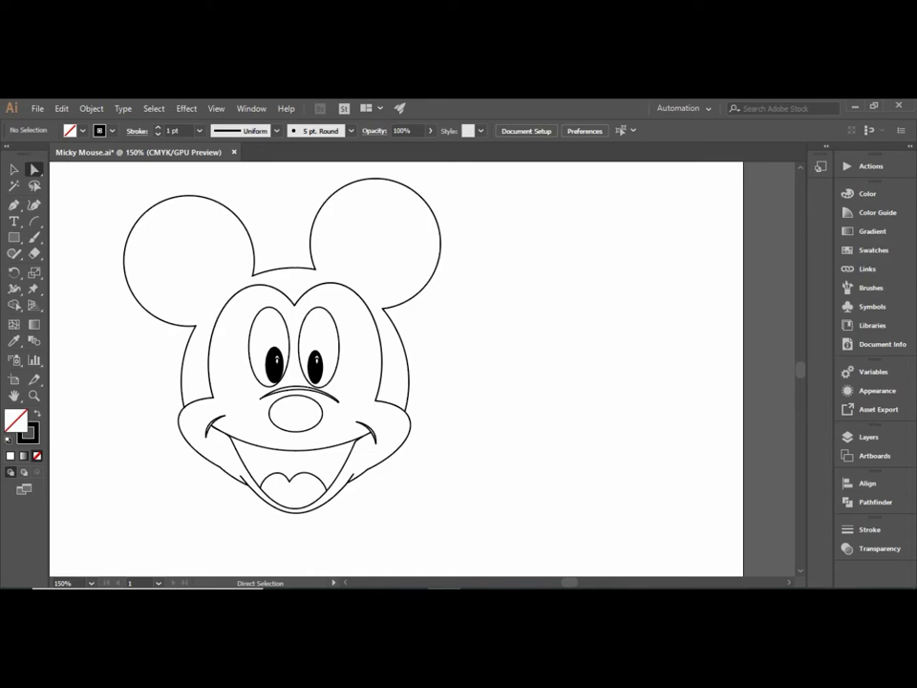
Step: Nudge the tongue's centre dip down and right, and raise its handle to reshape the left lobe
scroll(300, 496, up, 4)
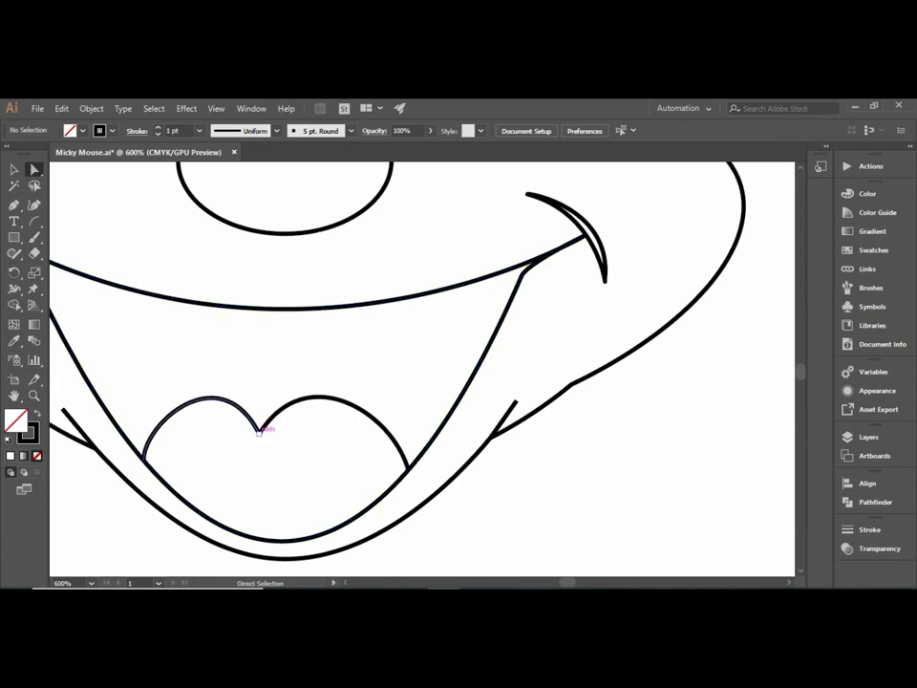
drag(259, 431, 259, 431)
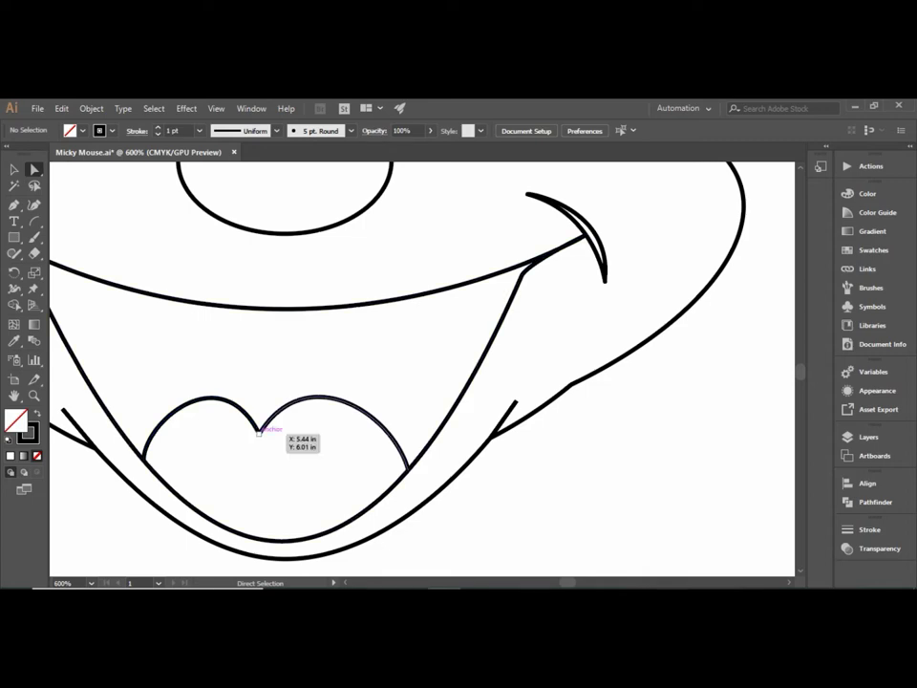
click(258, 430)
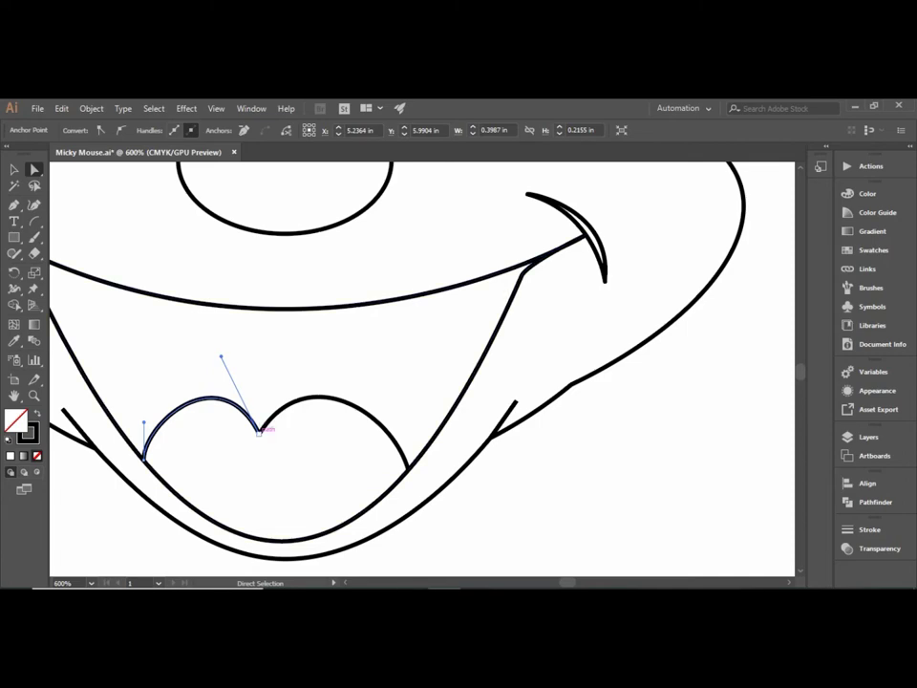
click(143, 455)
drag(258, 432, 268, 445)
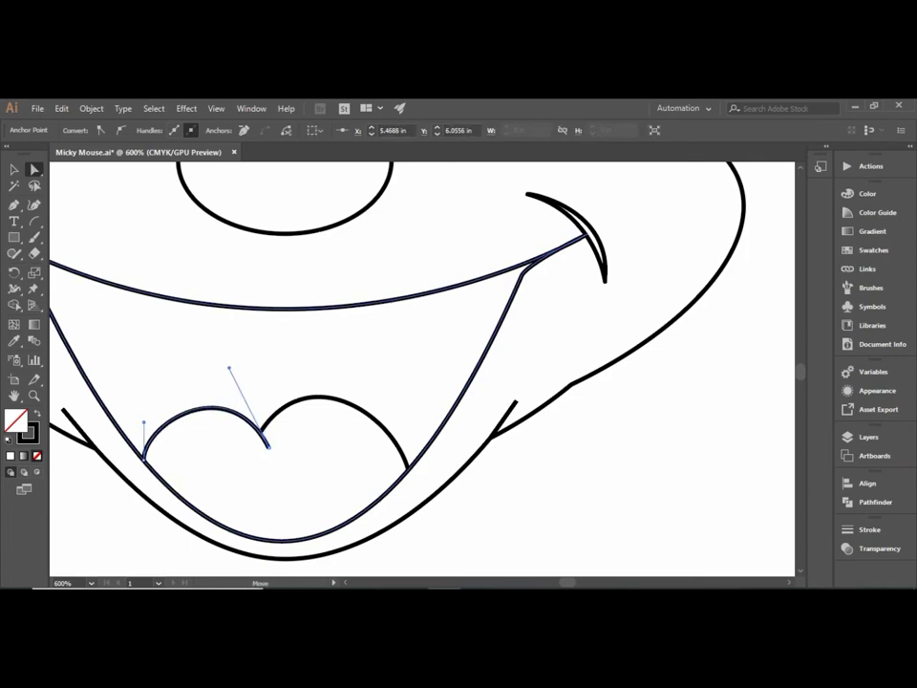
drag(230, 370, 229, 361)
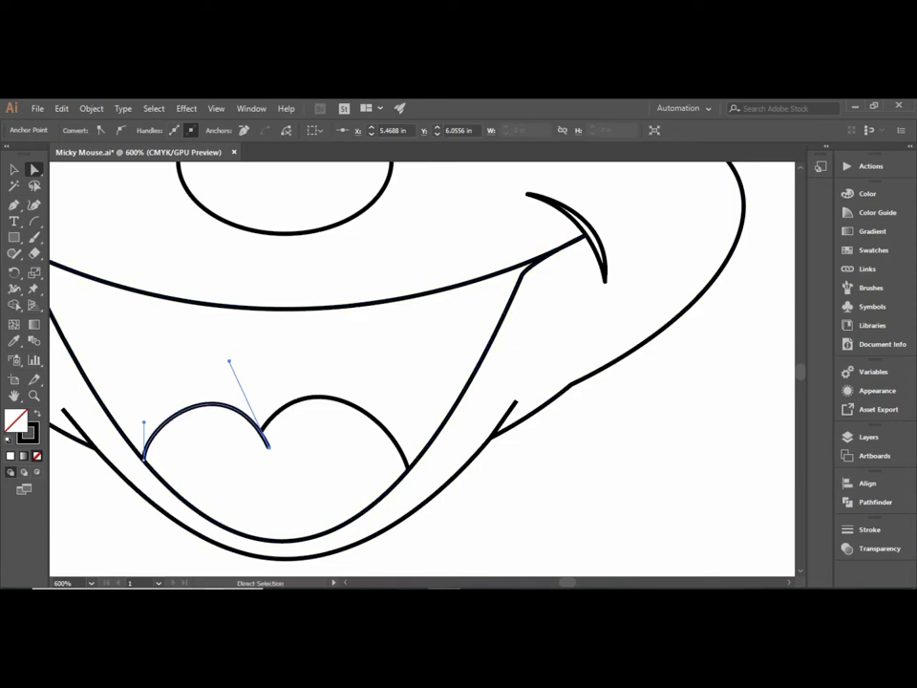
click(115, 526)
scroll(115, 525, down, 2)
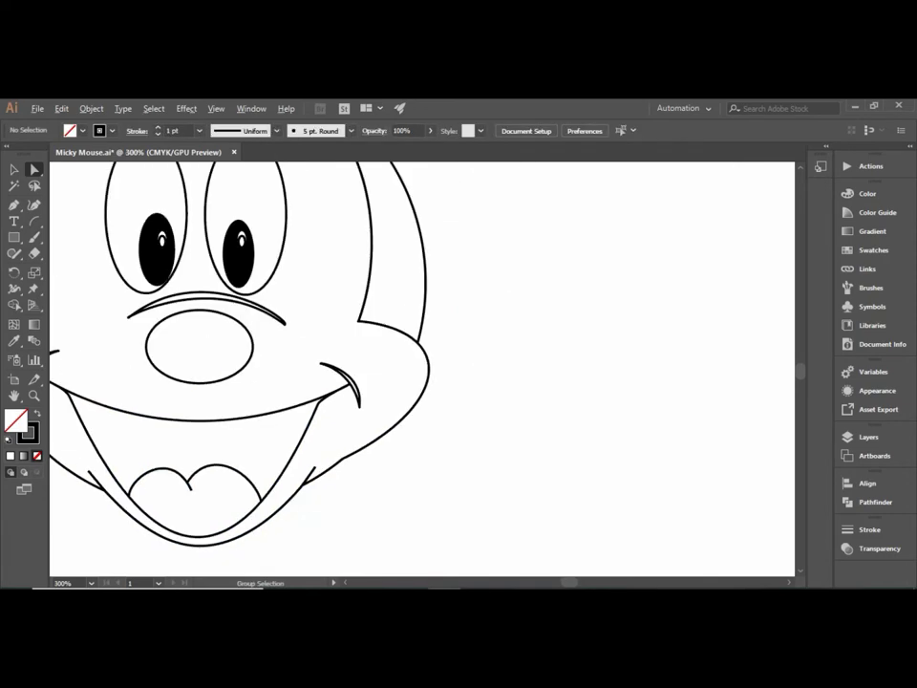
key(ctrl+minus)
key(ctrl+minus)
key(ctrl+minus)
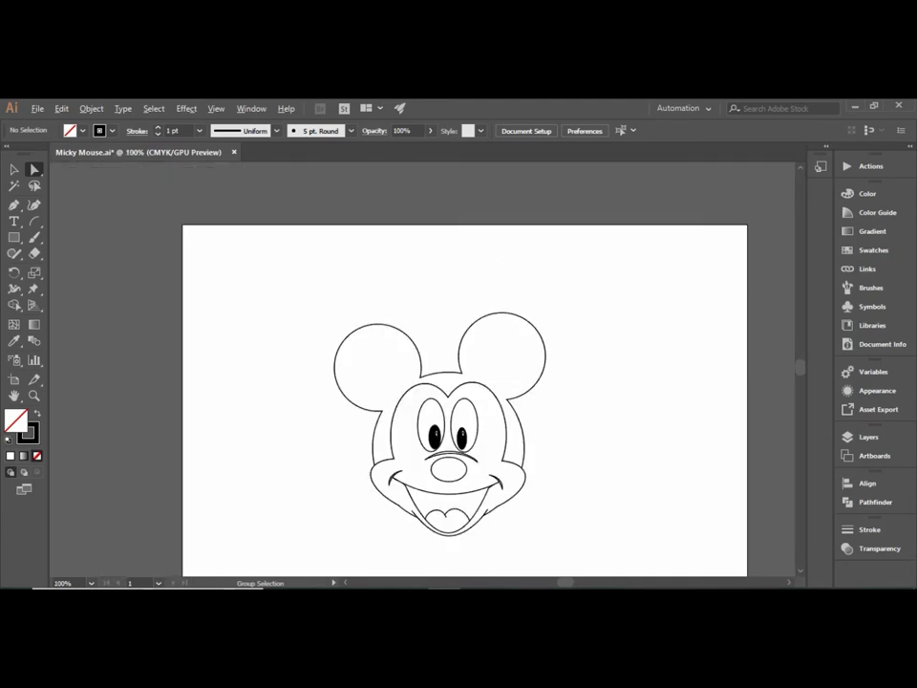
key(ctrl+plus)
key(ctrl+plus)
key(ctrl+minus)
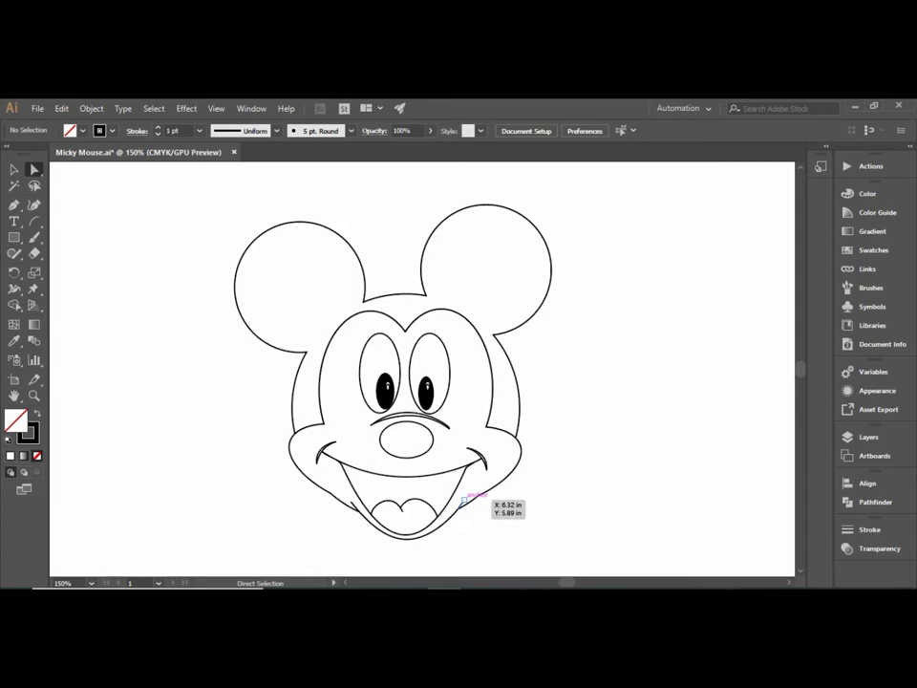
click(462, 498)
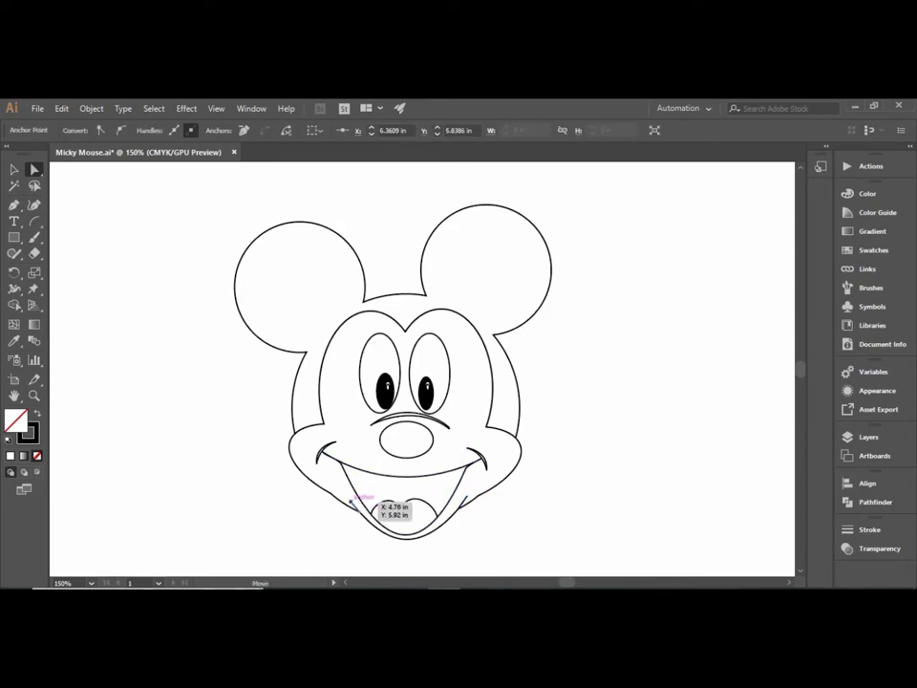
key(ctrl+shift+a)
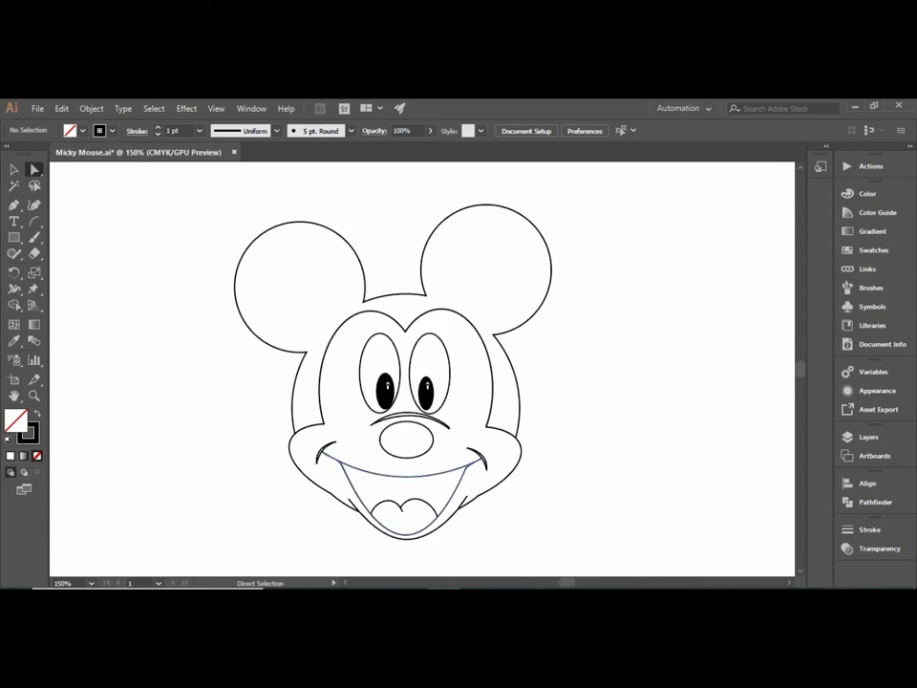
key(v)
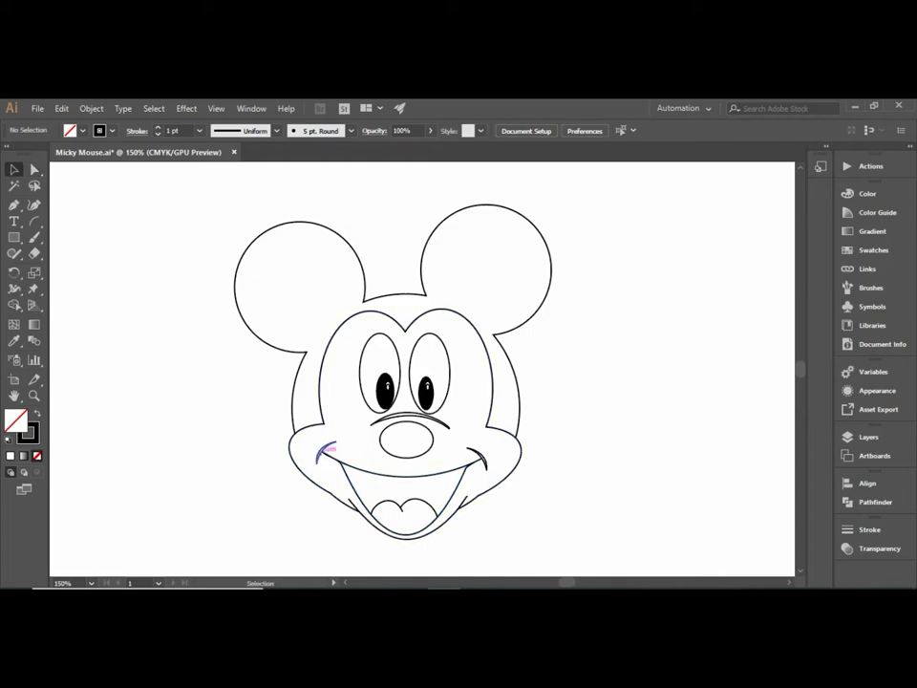
Step: Fill the left cheek curve with black (000000)
click(325, 449)
double_click(15, 421)
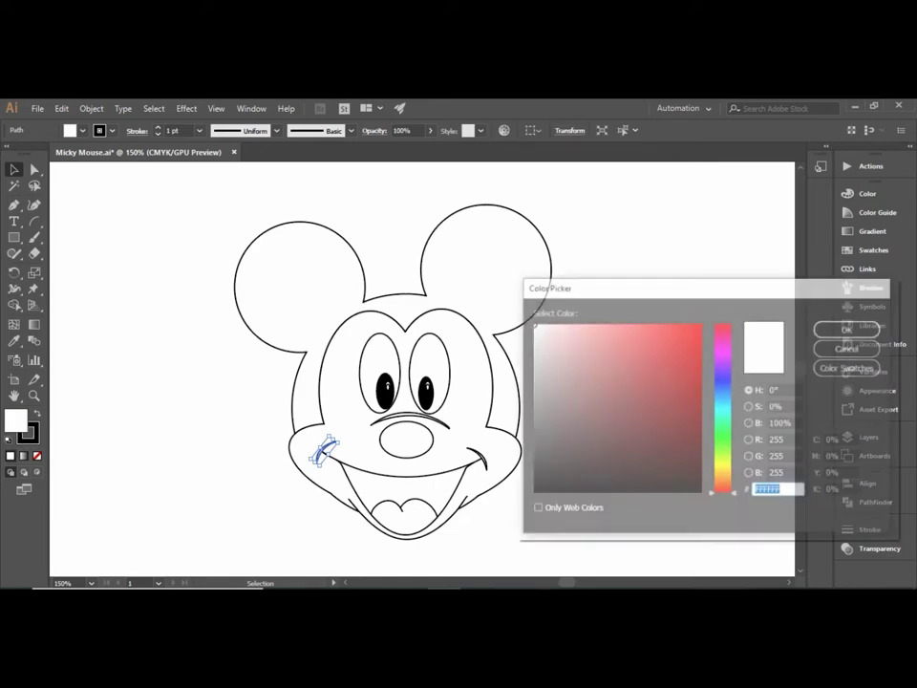
text(000000)
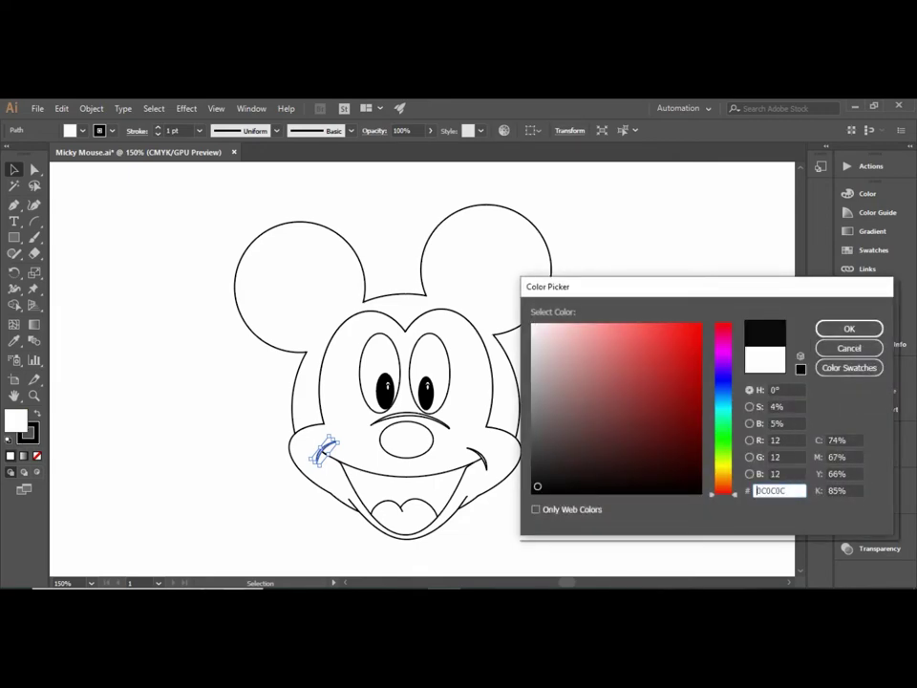
key(Return)
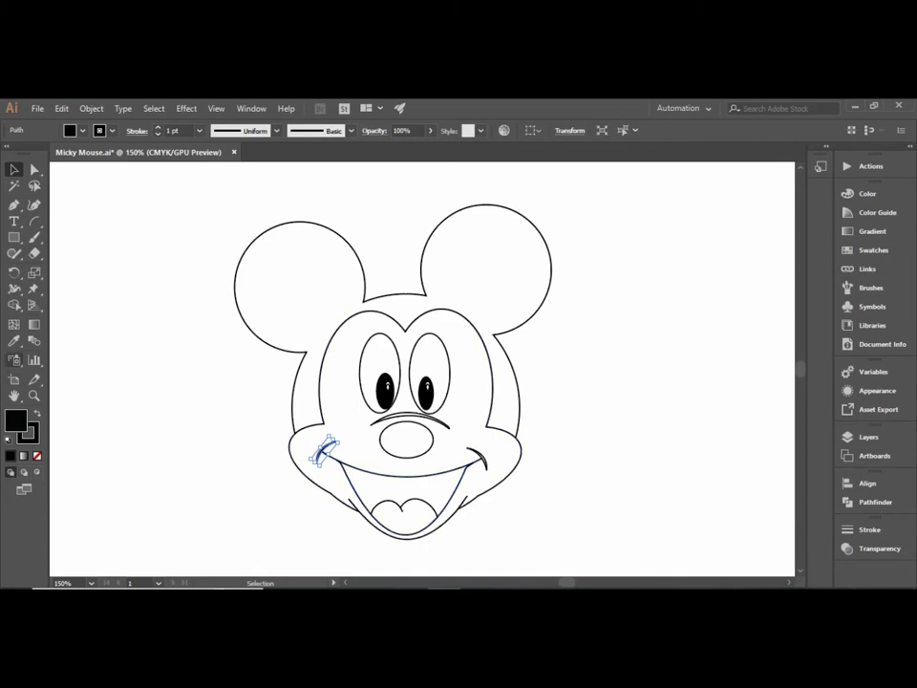
Step: Copy the left cheek's black fill onto the right cheek curve with the Eyedropper
click(479, 458)
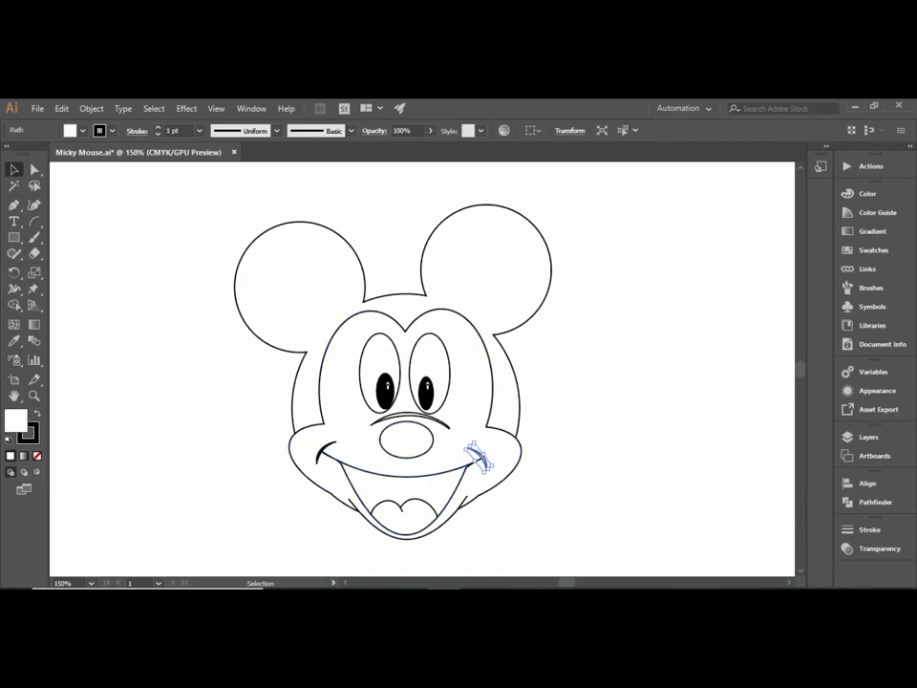
key(i)
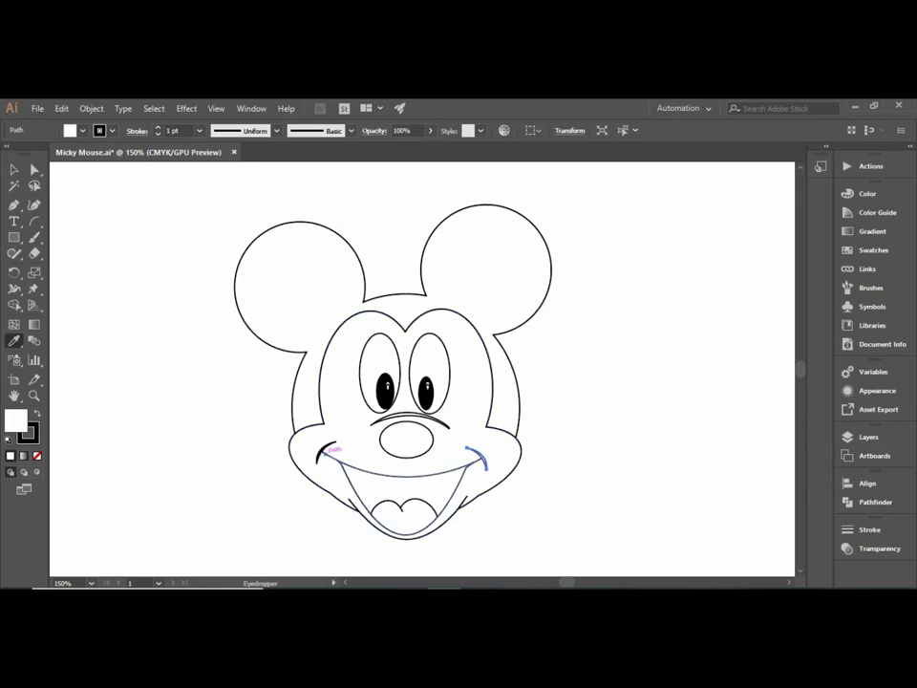
click(323, 449)
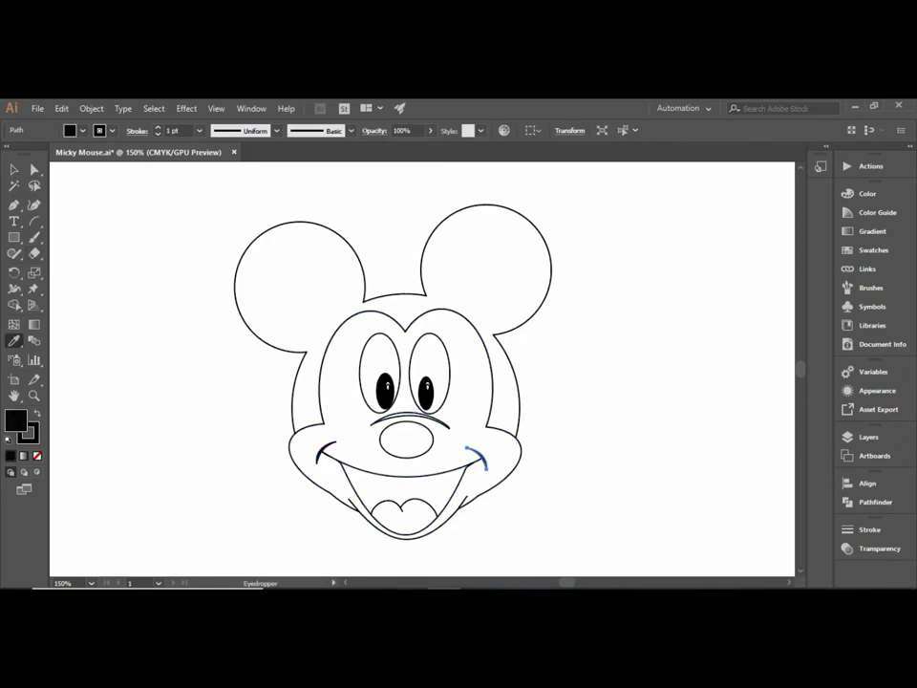
click(14, 169)
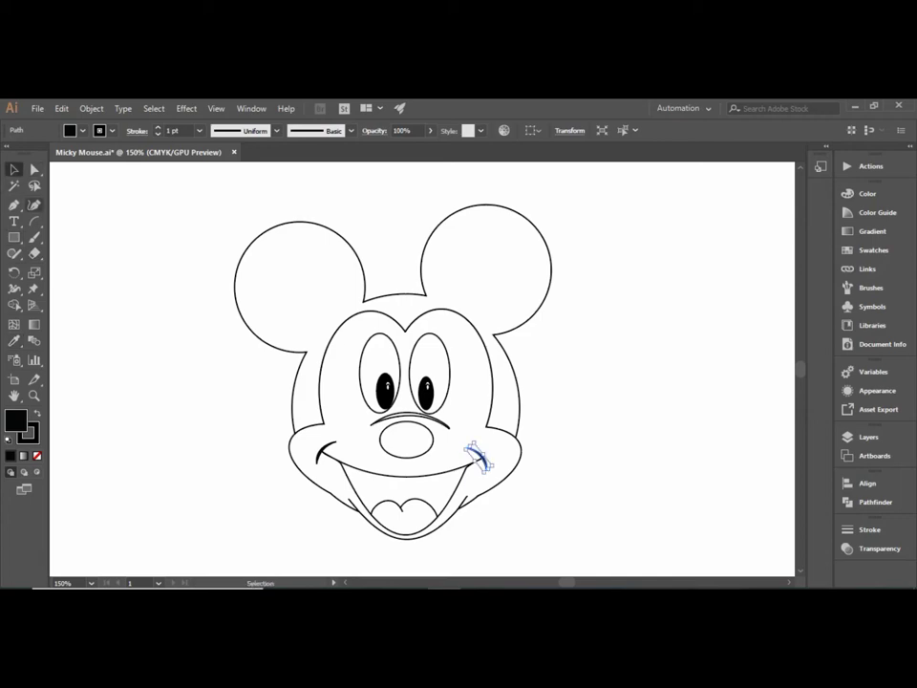
click(409, 415)
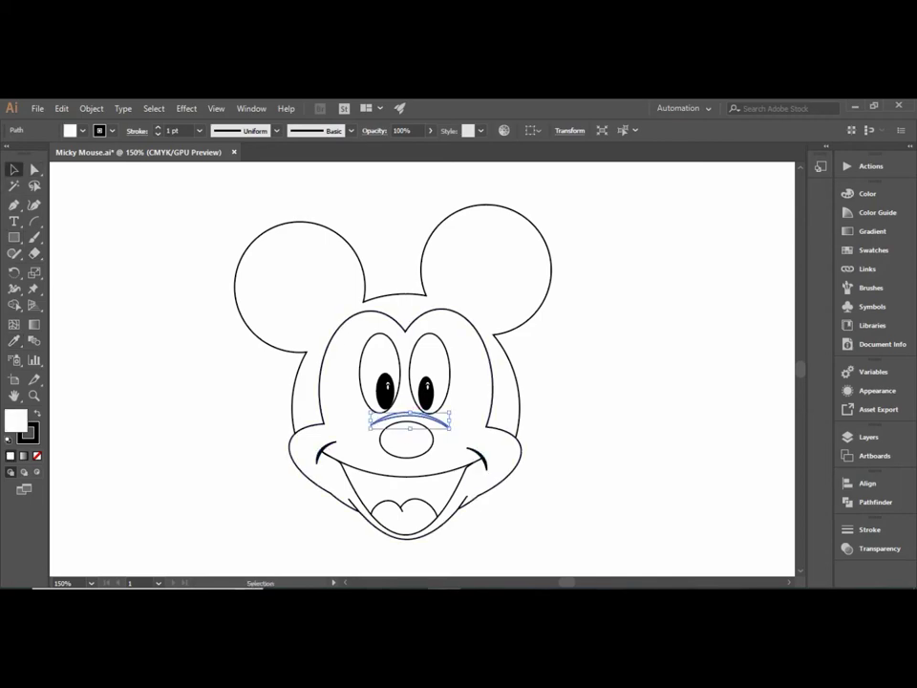
key(i)
click(327, 446)
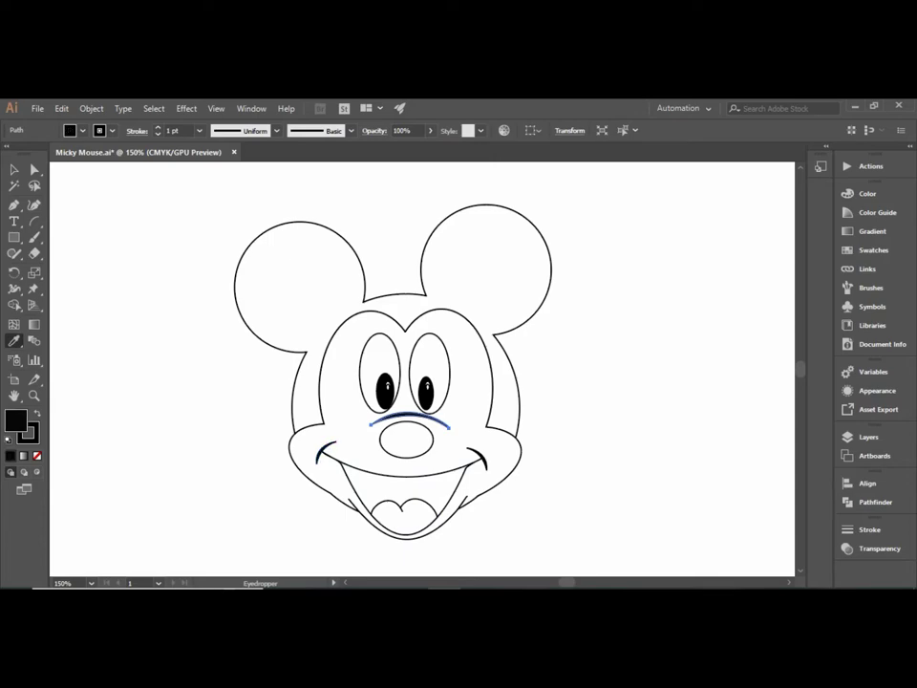
key(v)
key(ctrl+shift+a)
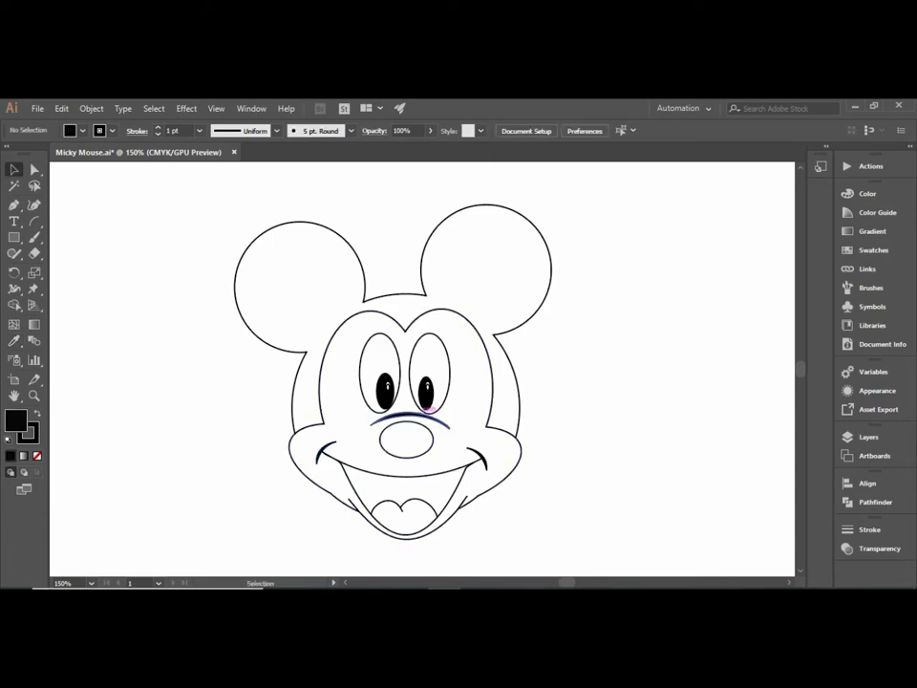
click(434, 412)
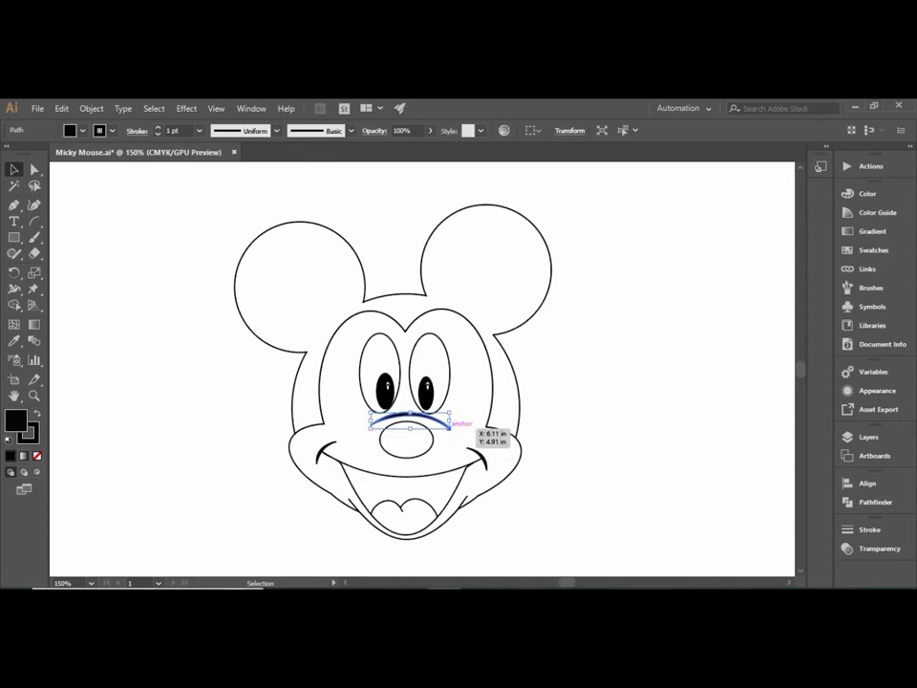
key(ctrl+shift+a)
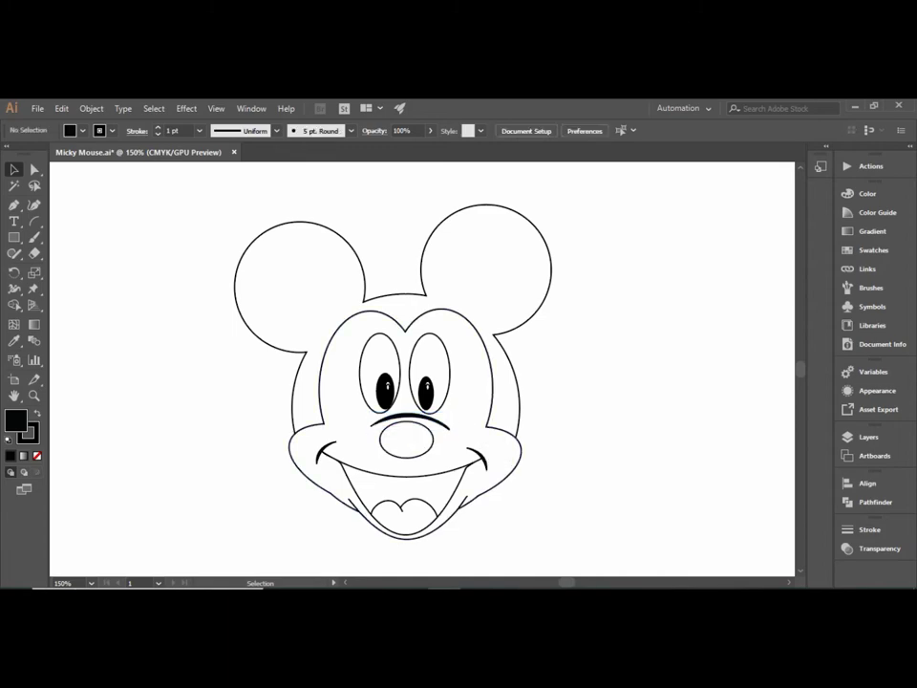
click(411, 418)
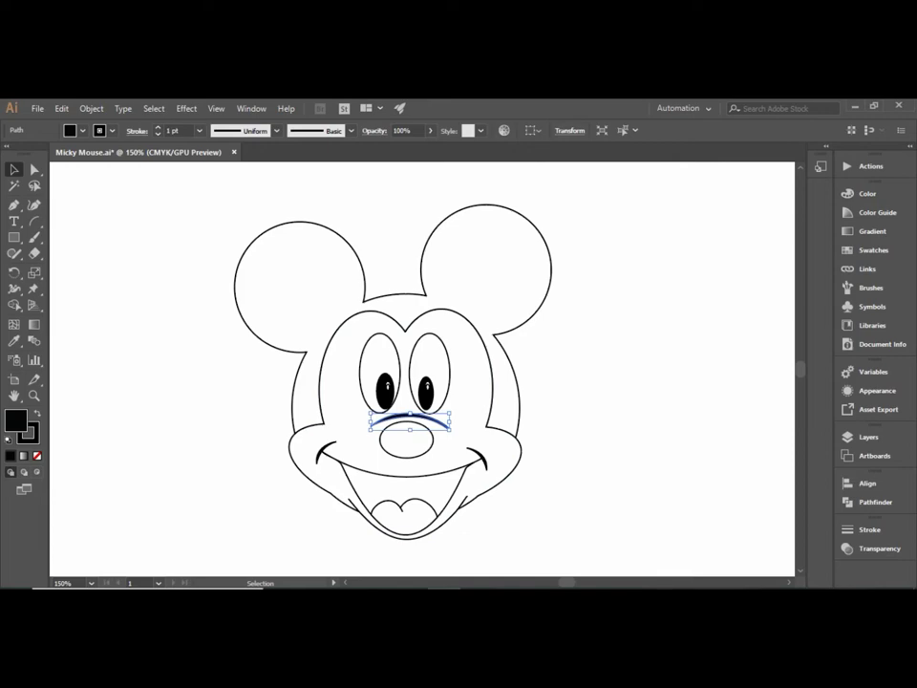
key(a)
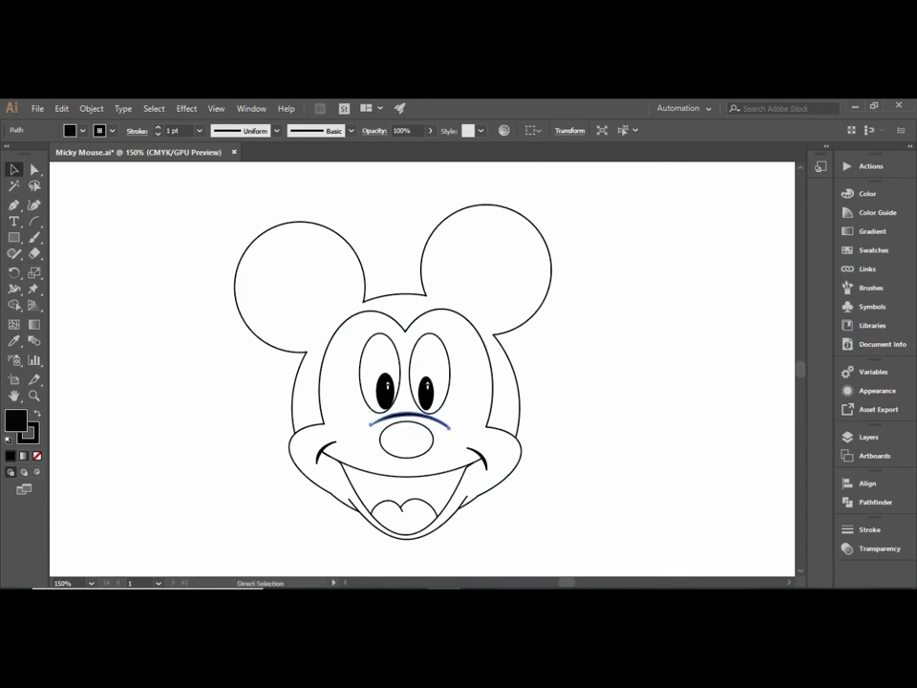
key(d)
key(v)
key(ctrl+shift+a)
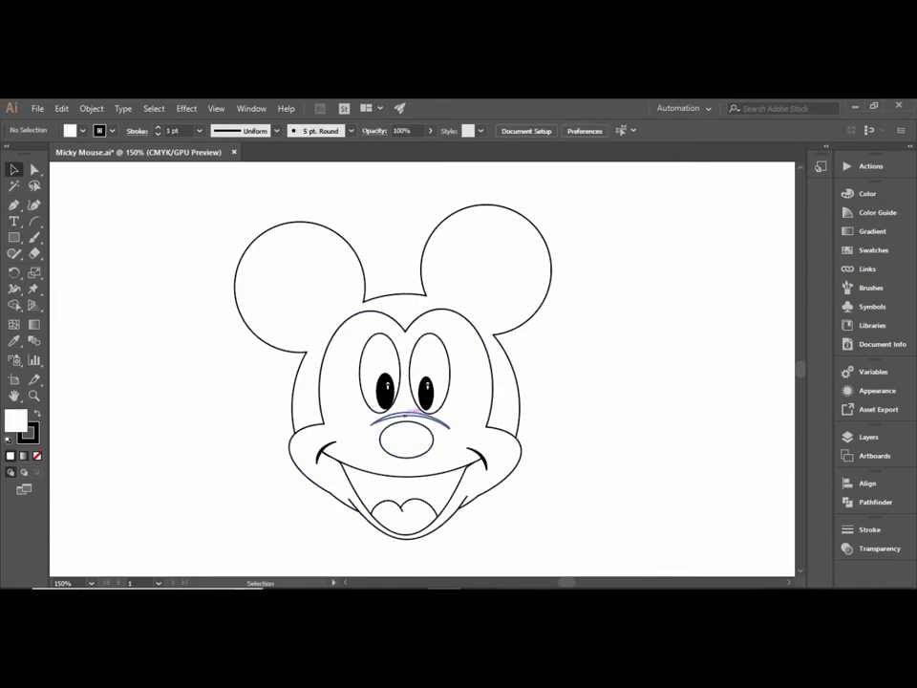
click(411, 413)
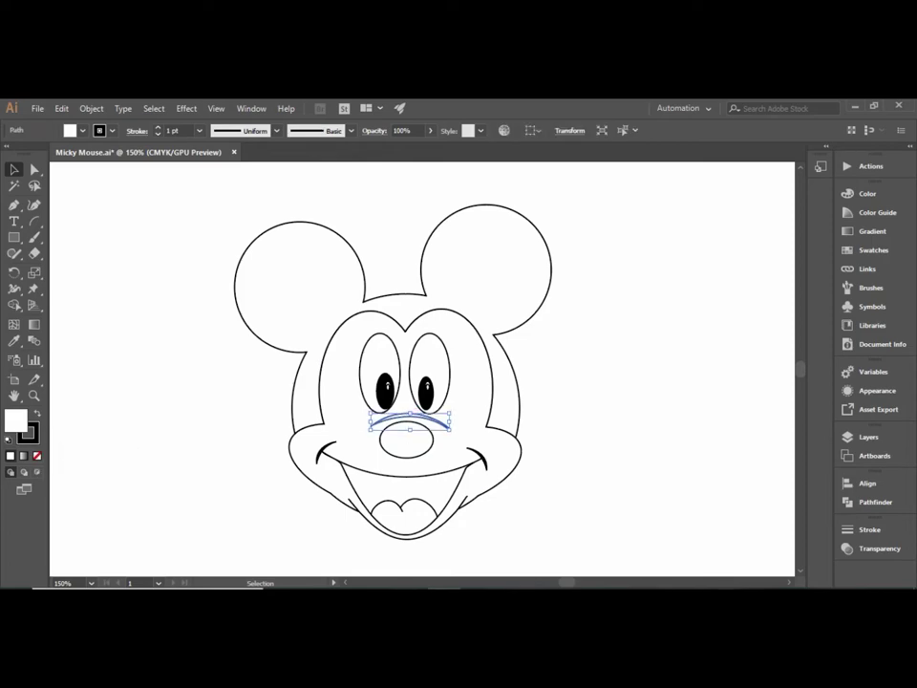
Step: Swap the nose arc's fill and stroke colours and set its stroke to none
double_click(17, 427)
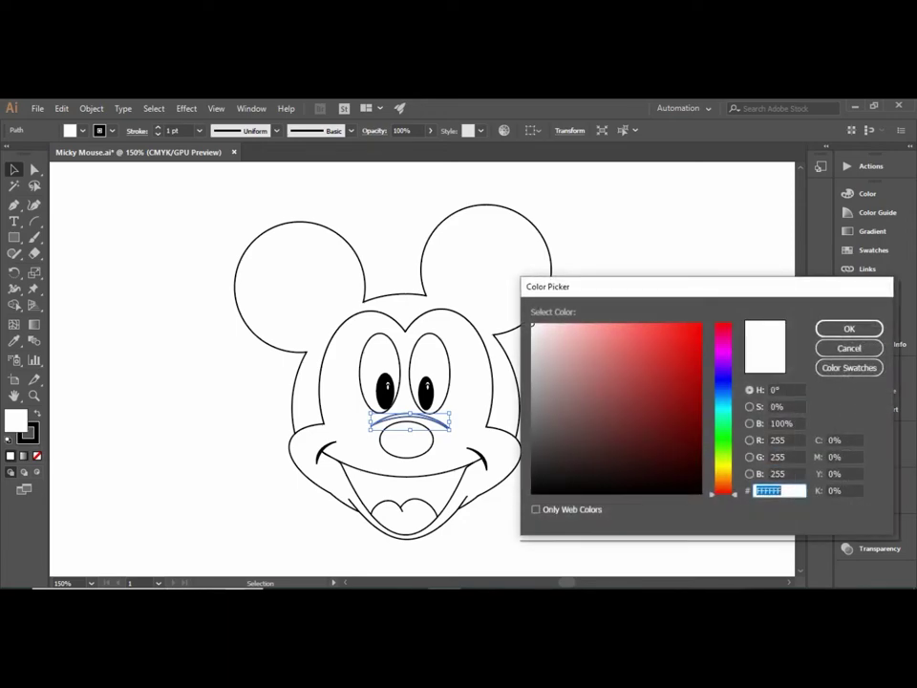
text(000000)
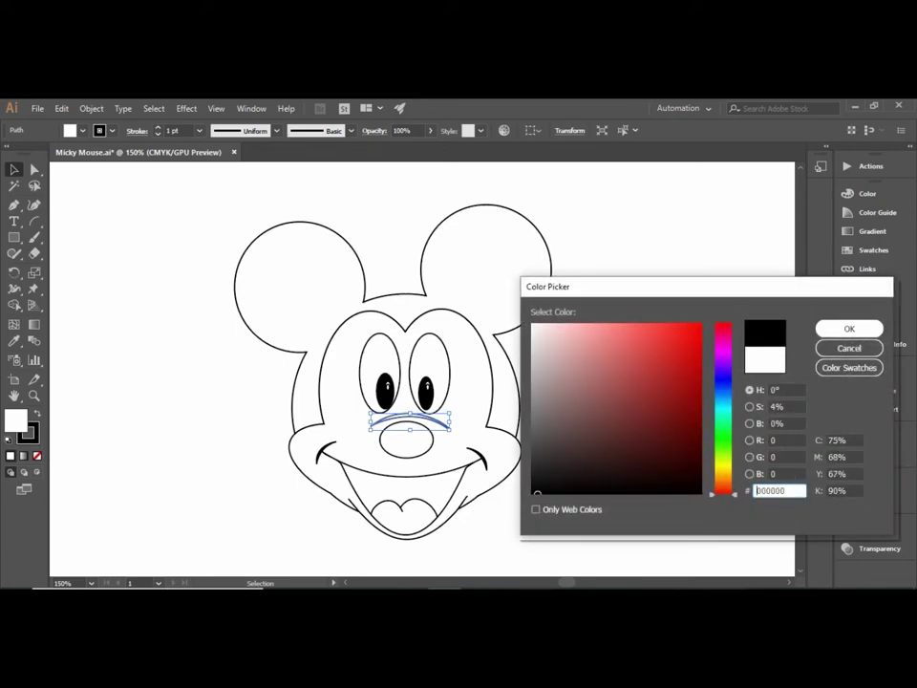
click(850, 348)
key(shift+x)
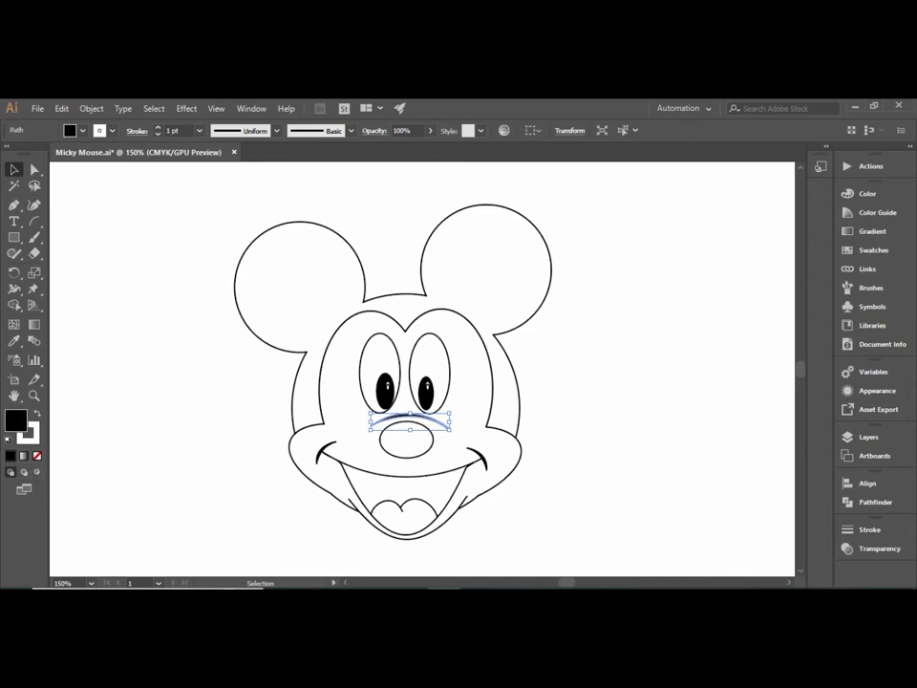
key(F6)
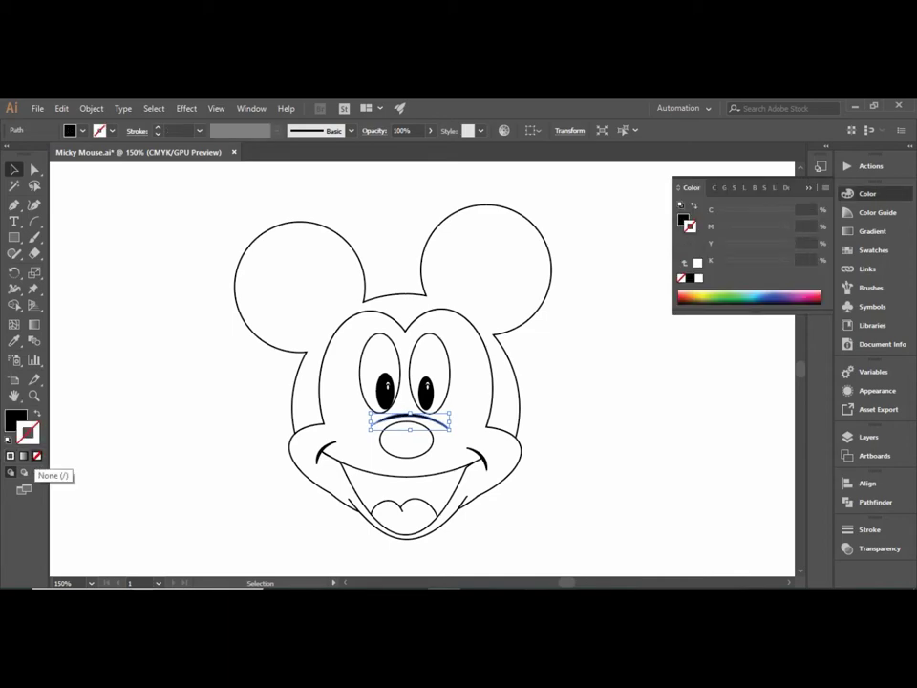
click(29, 434)
key(slash)
click(296, 320)
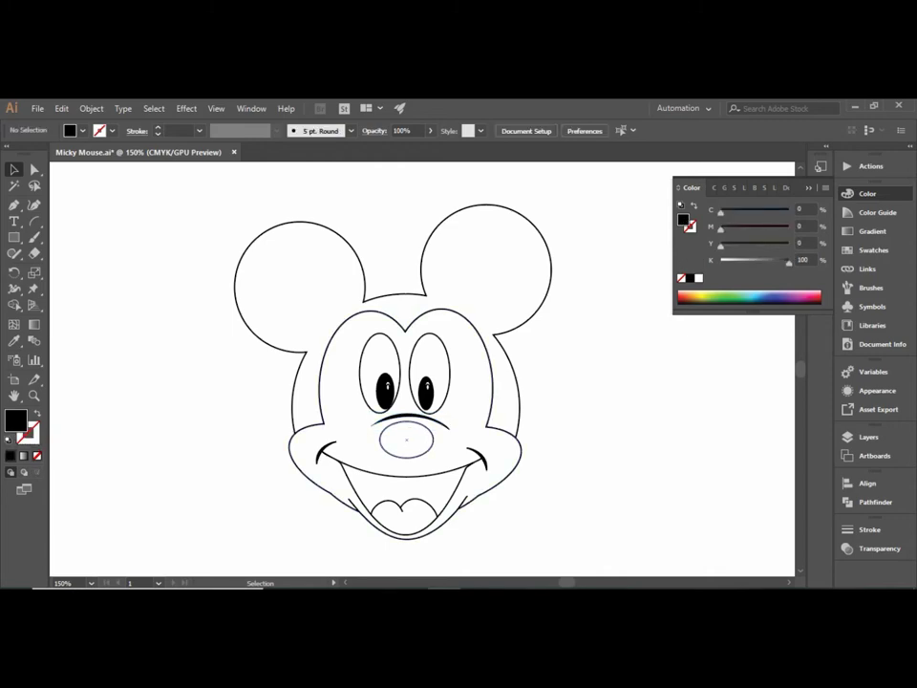
click(411, 418)
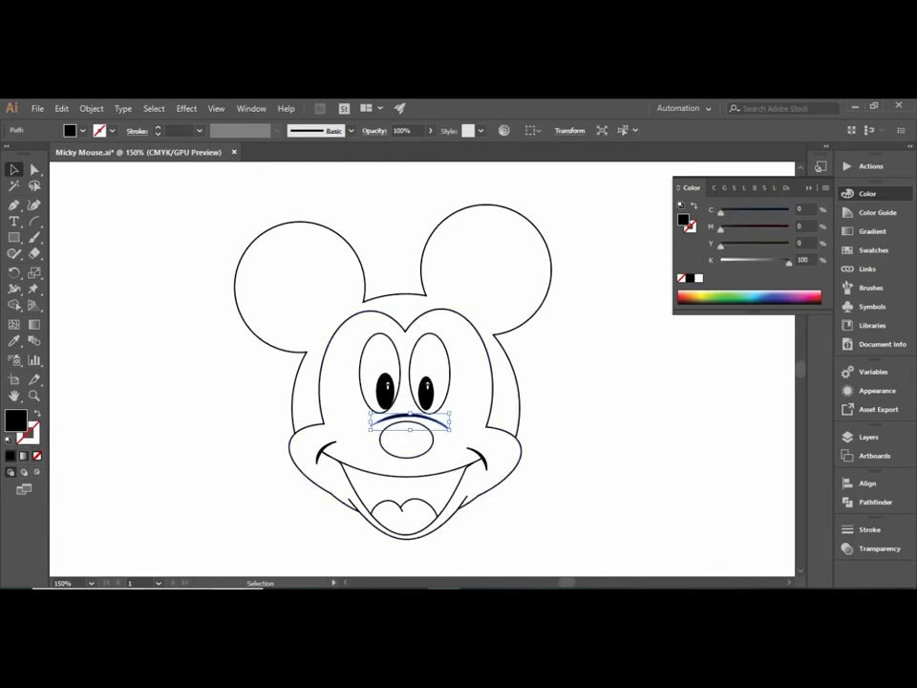
Step: Fill the arc above the nose with light grey 848080
double_click(16, 421)
click(533, 426)
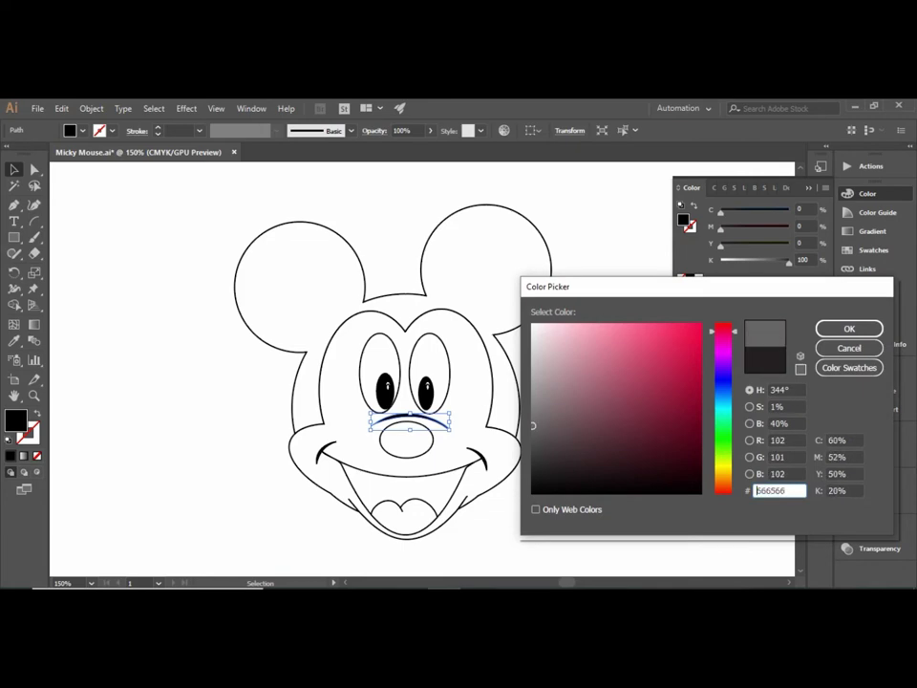
drag(533, 426, 542, 437)
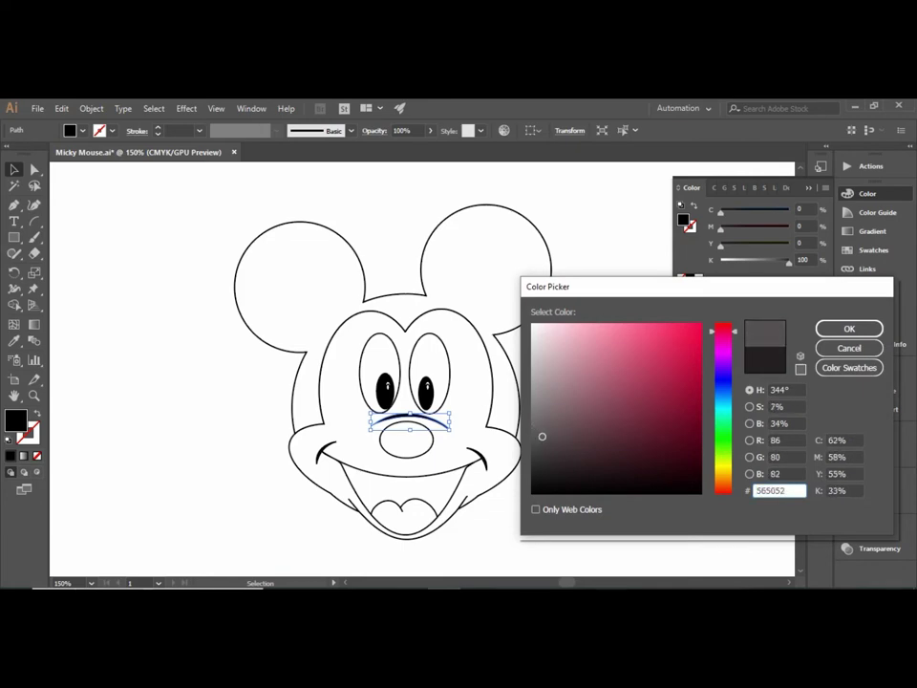
click(849, 328)
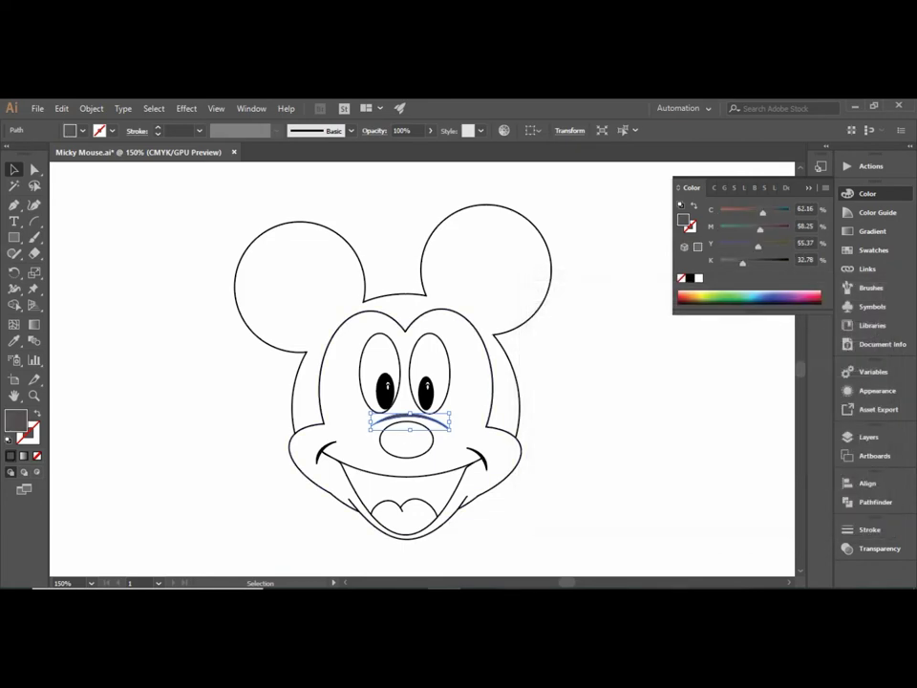
key(ctrl+shift+a)
double_click(683, 219)
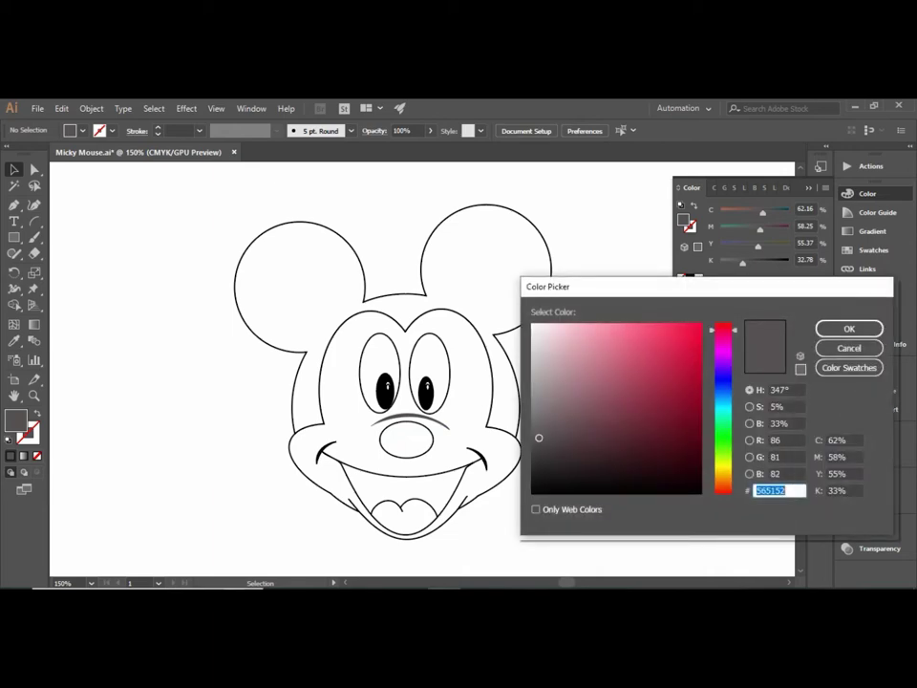
drag(538, 438, 539, 405)
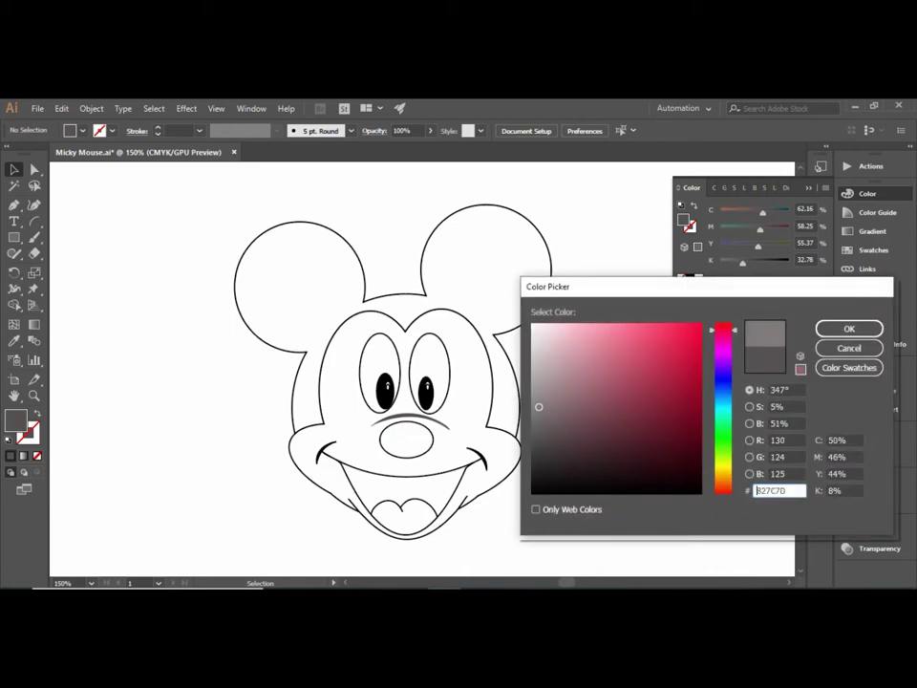
key(Return)
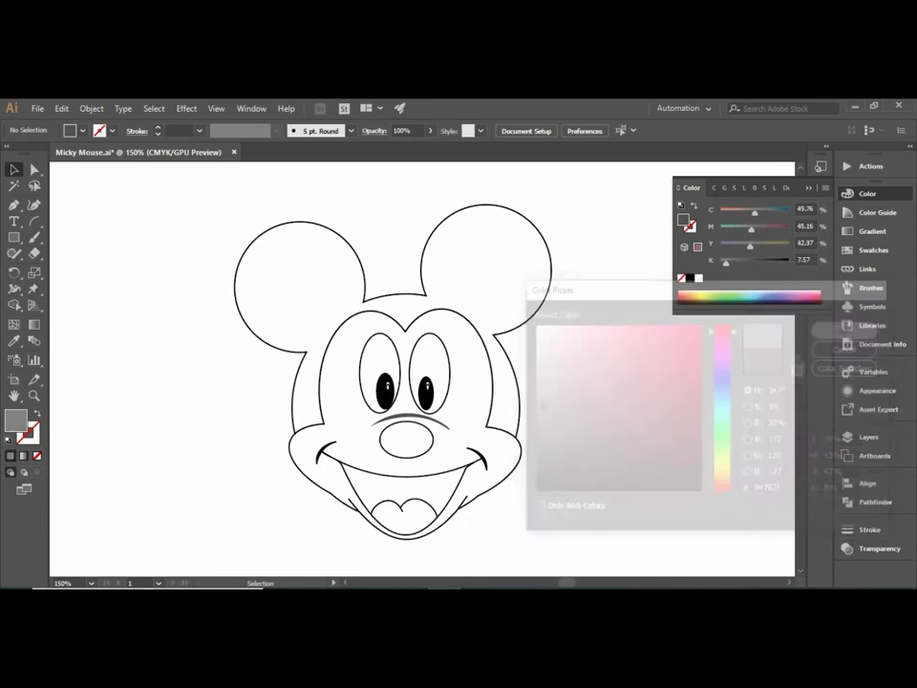
double_click(683, 219)
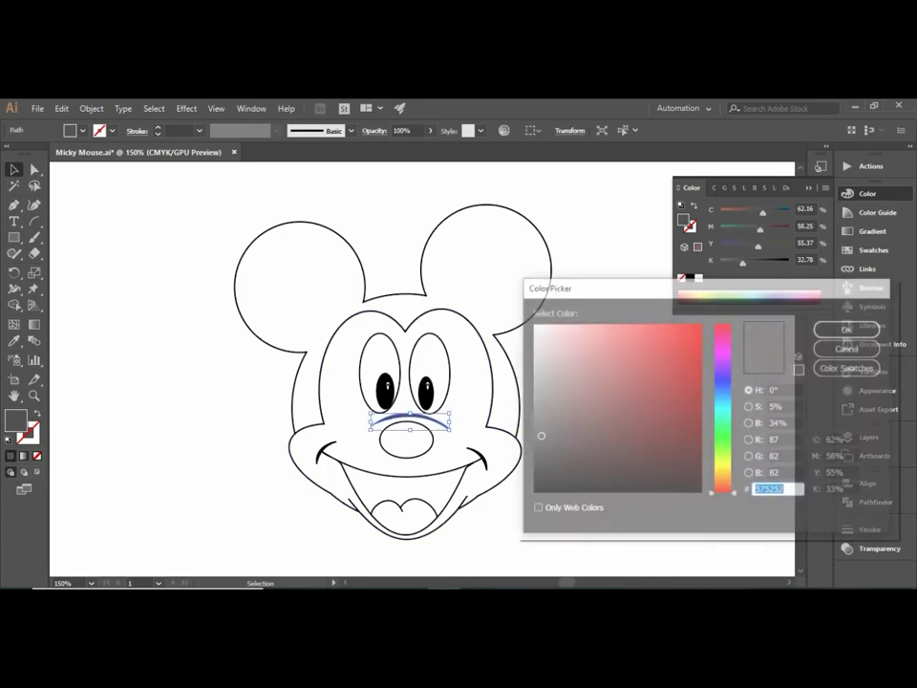
drag(539, 436, 536, 405)
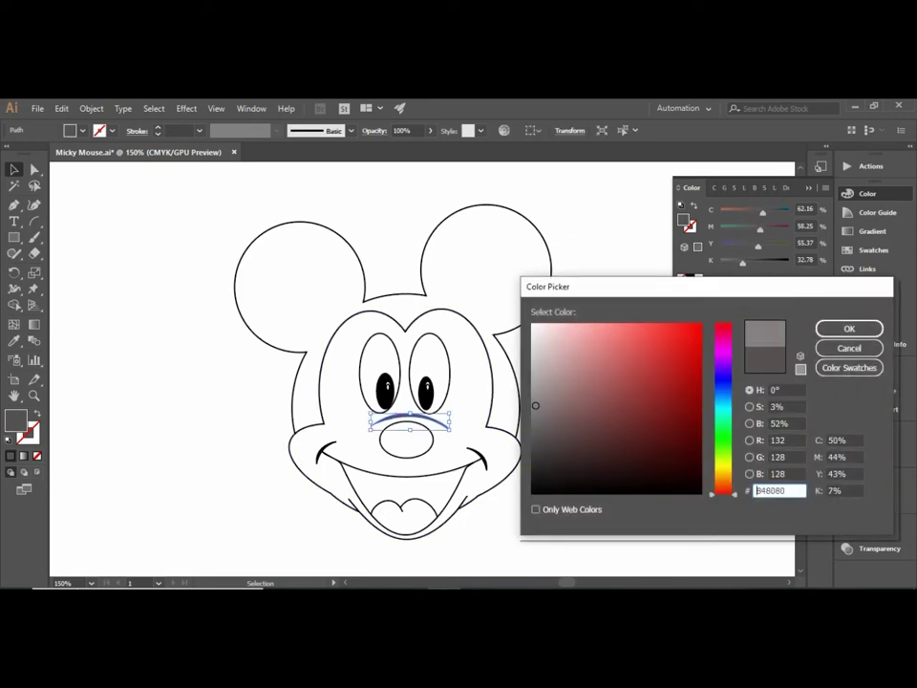
key(Return)
key(ctrl+shift+a)
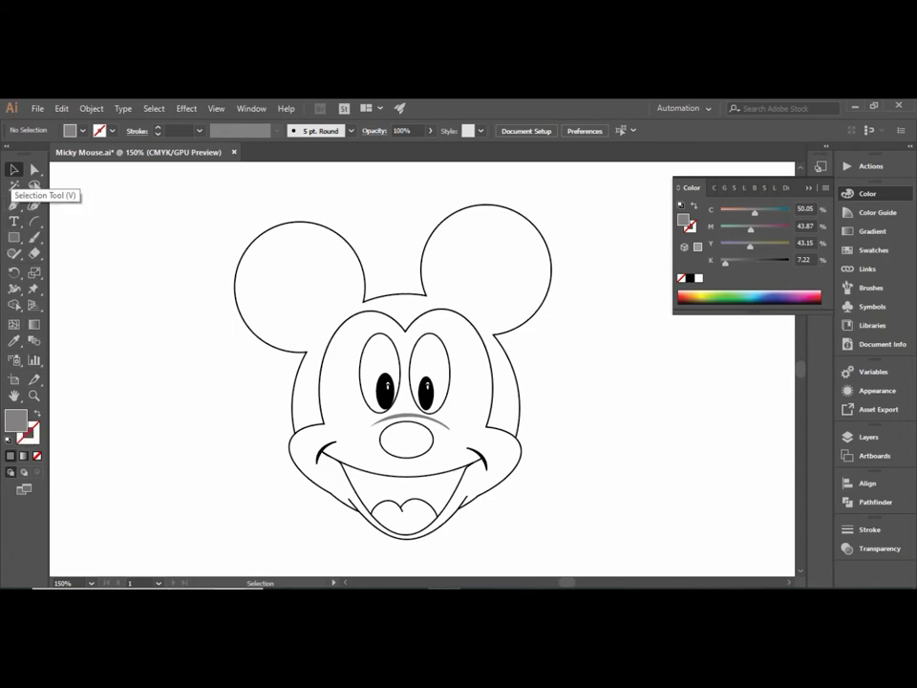
Step: Select the mouth and tongue shapes in turn, then clear the selection
click(406, 475)
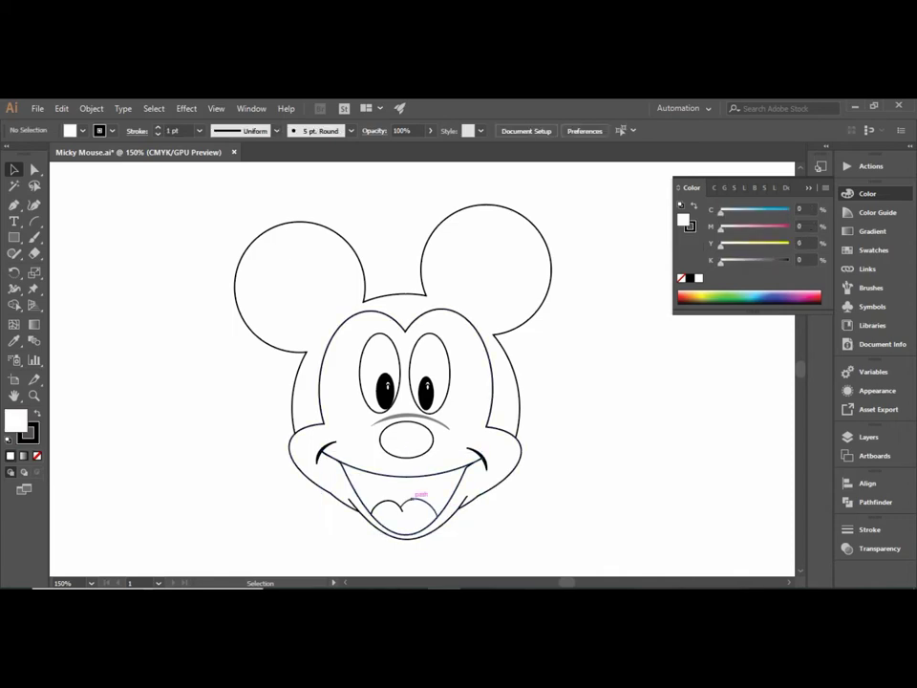
click(420, 498)
click(333, 488)
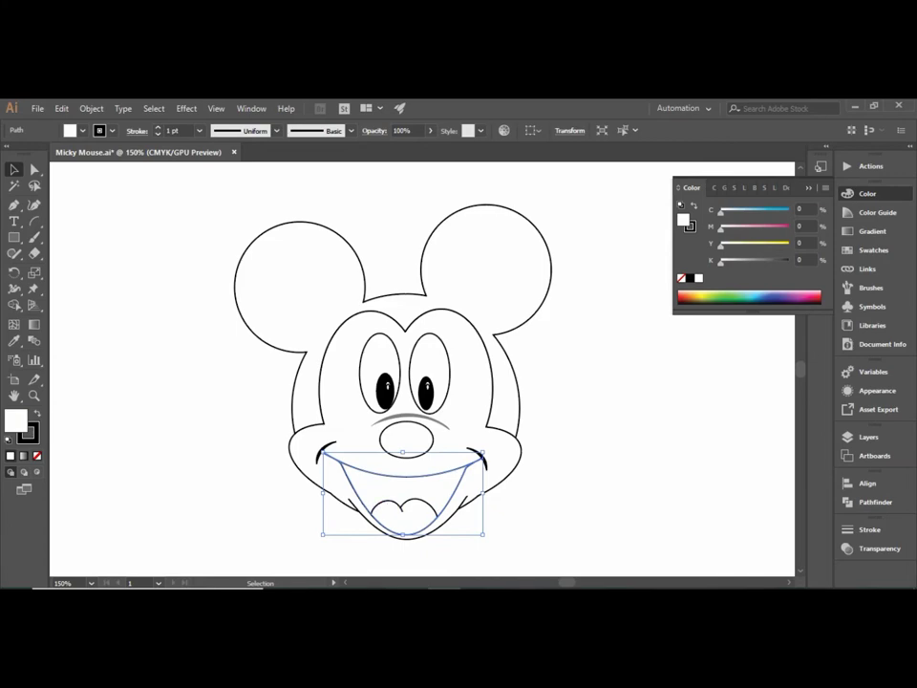
click(258, 383)
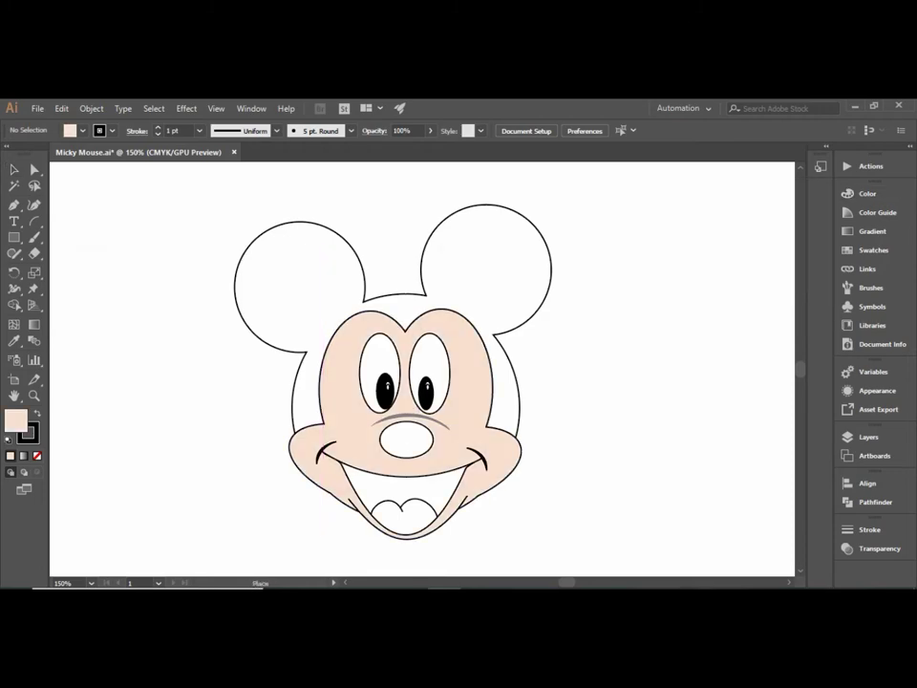
Step: Place Picture1.png right of the drawing, nudge it left, and embed it
drag(568, 258, 787, 459)
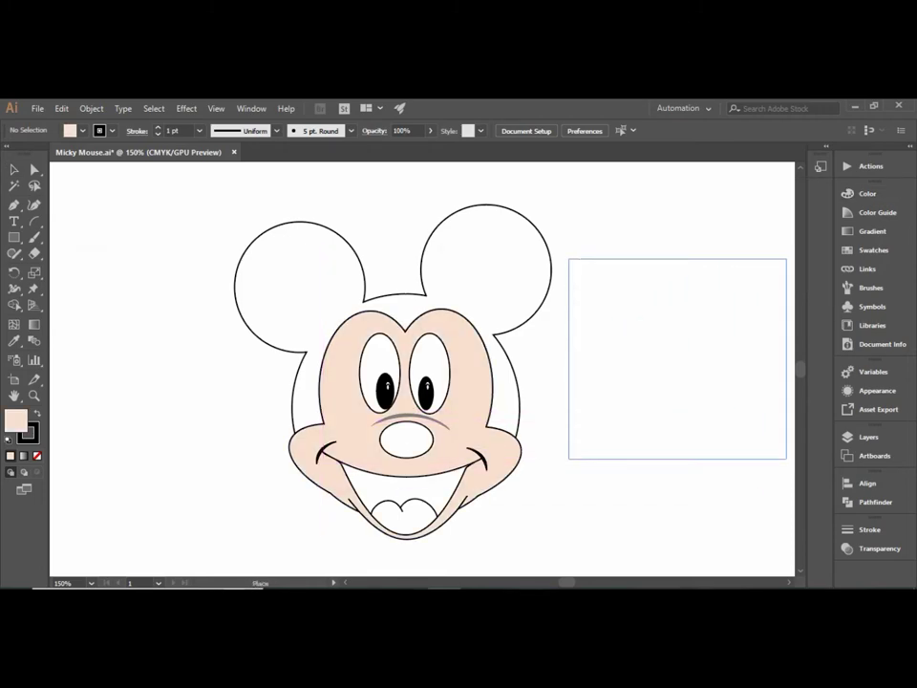
key(Left)
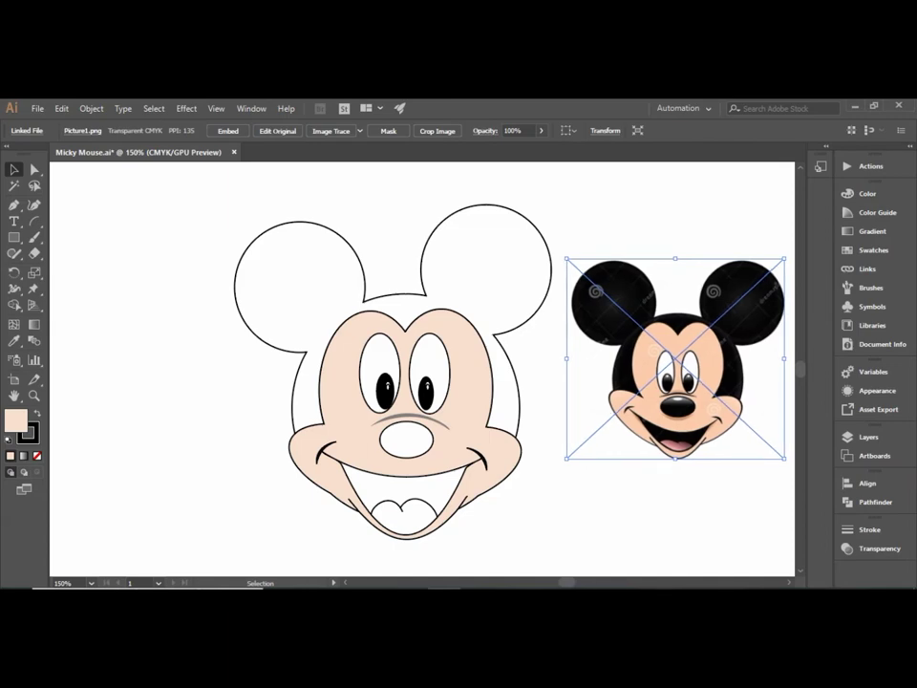
click(227, 130)
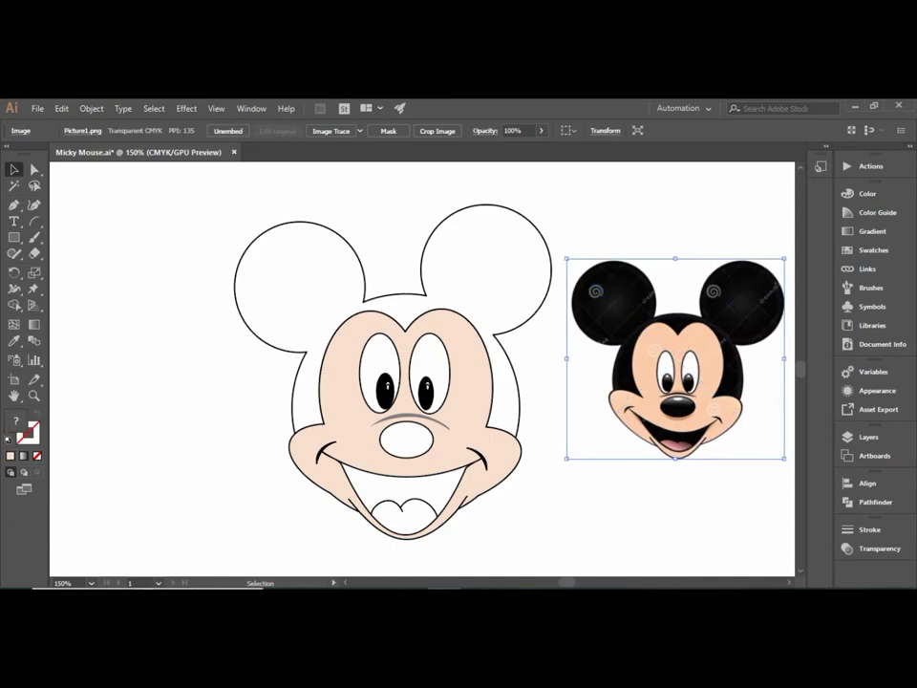
click(361, 461)
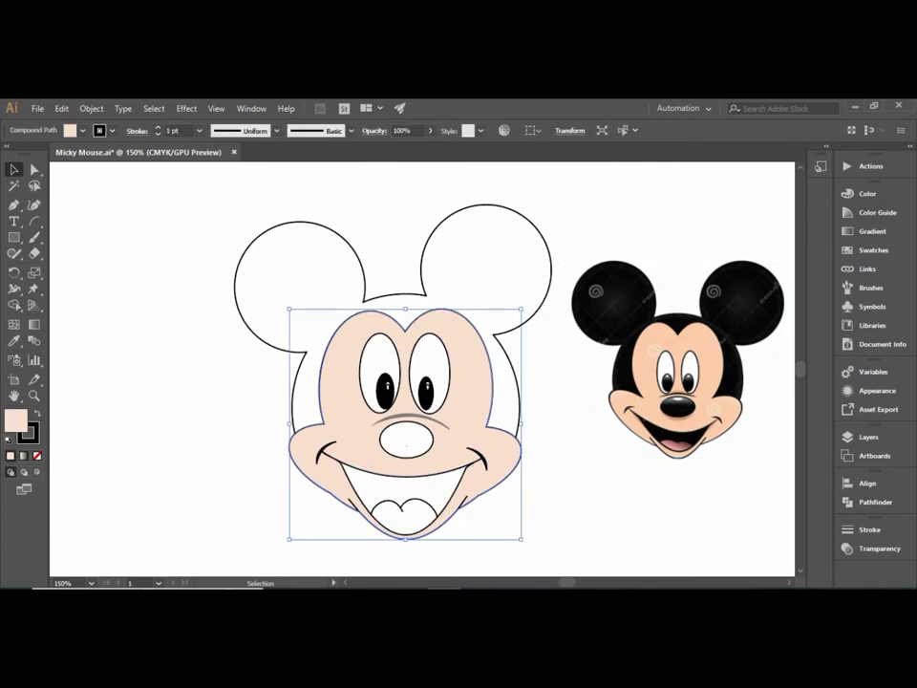
Step: Eyedrop the reference's skin colour onto the face and its black onto the head and ears
key(ctrl+shift+a)
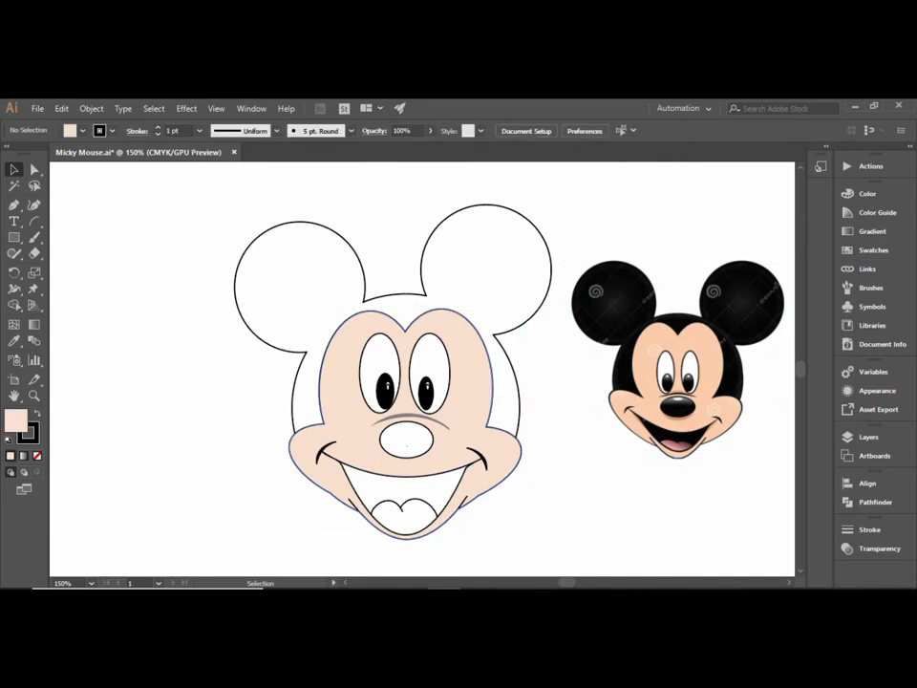
click(361, 461)
key(i)
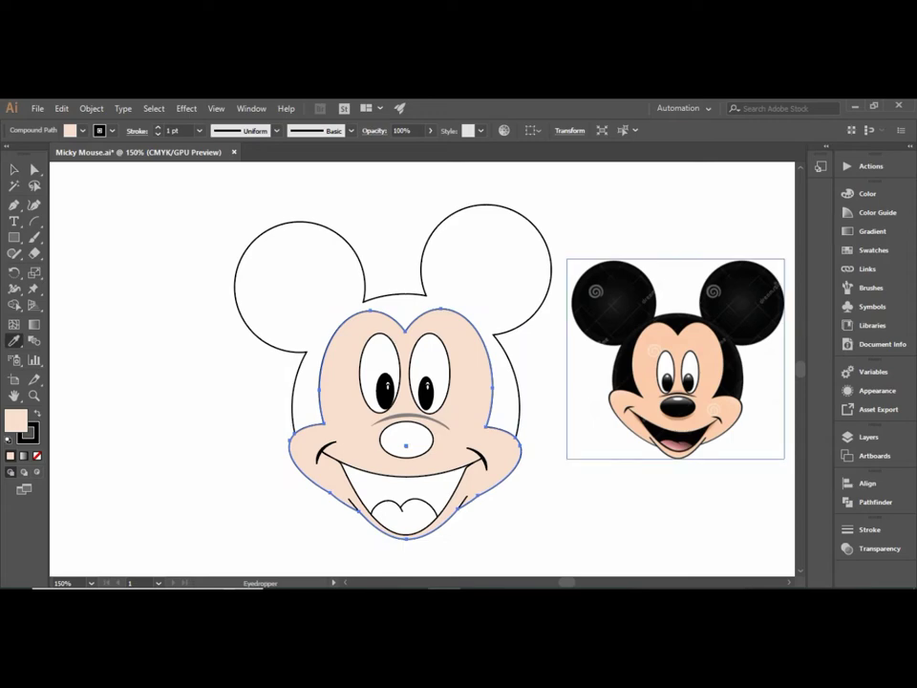
click(636, 406)
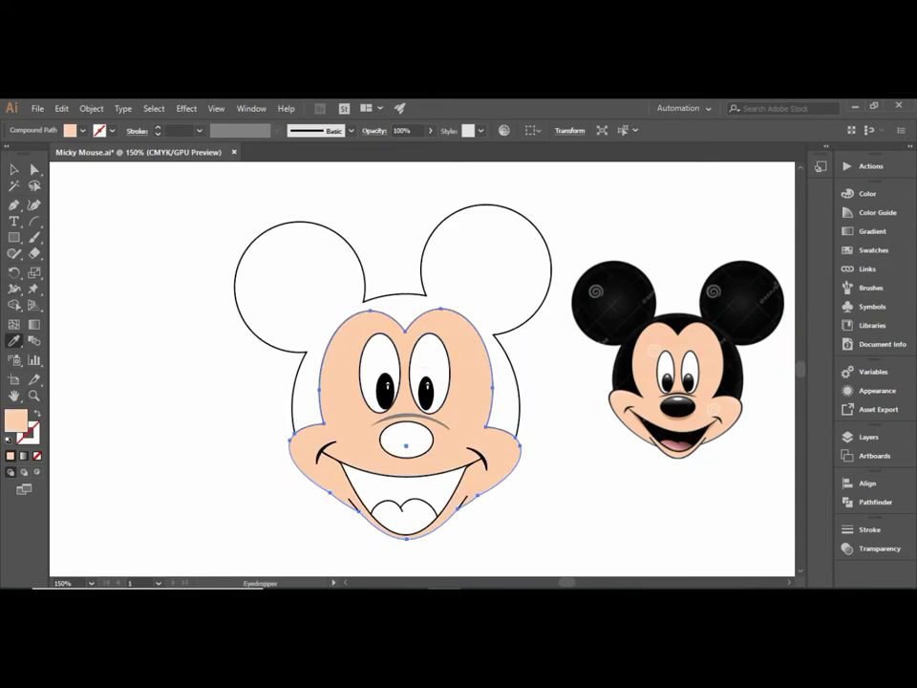
click(14, 169)
click(287, 277)
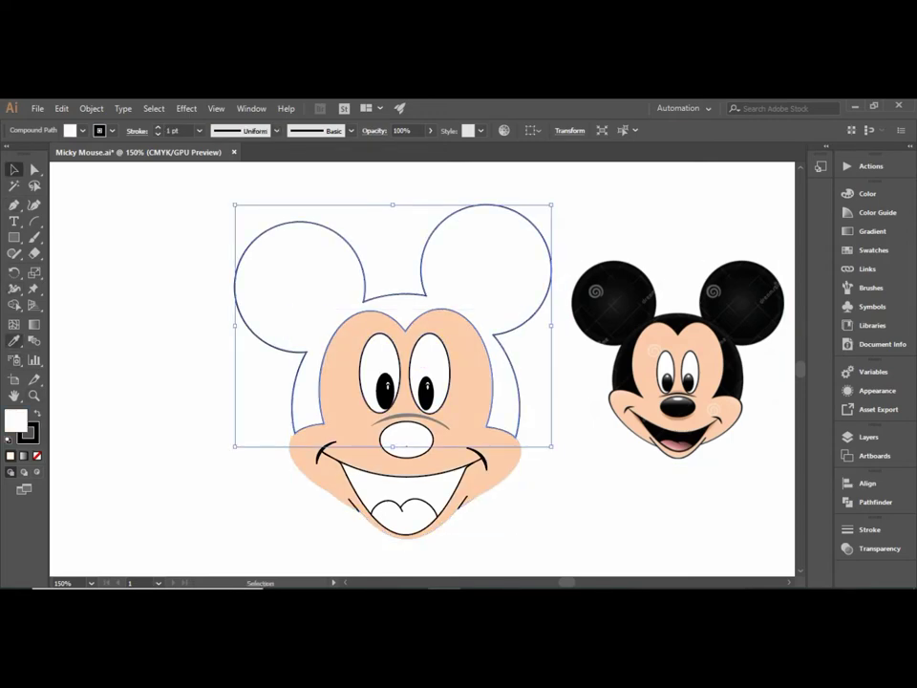
click(14, 341)
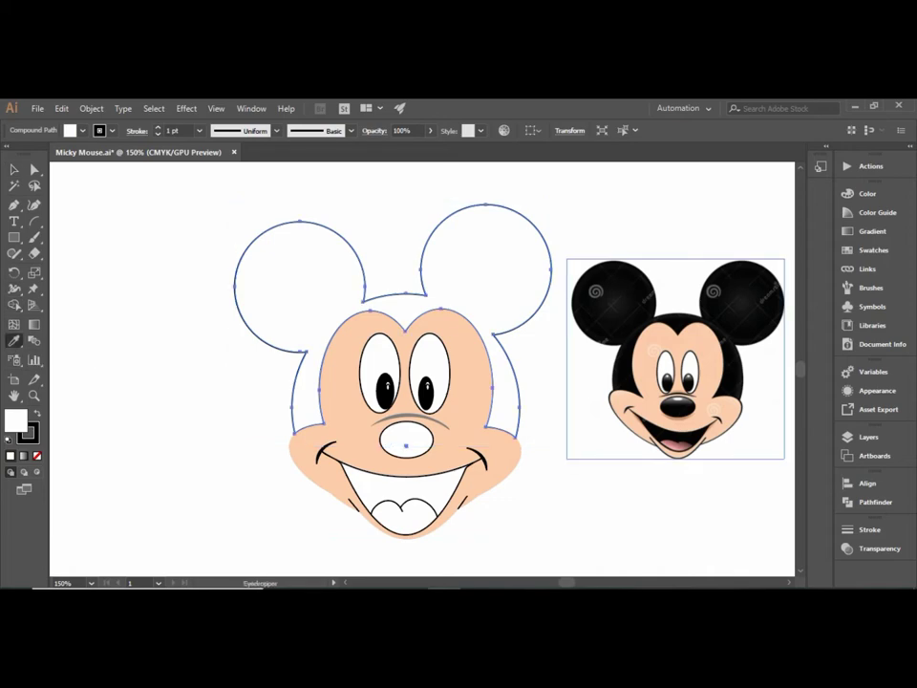
click(611, 296)
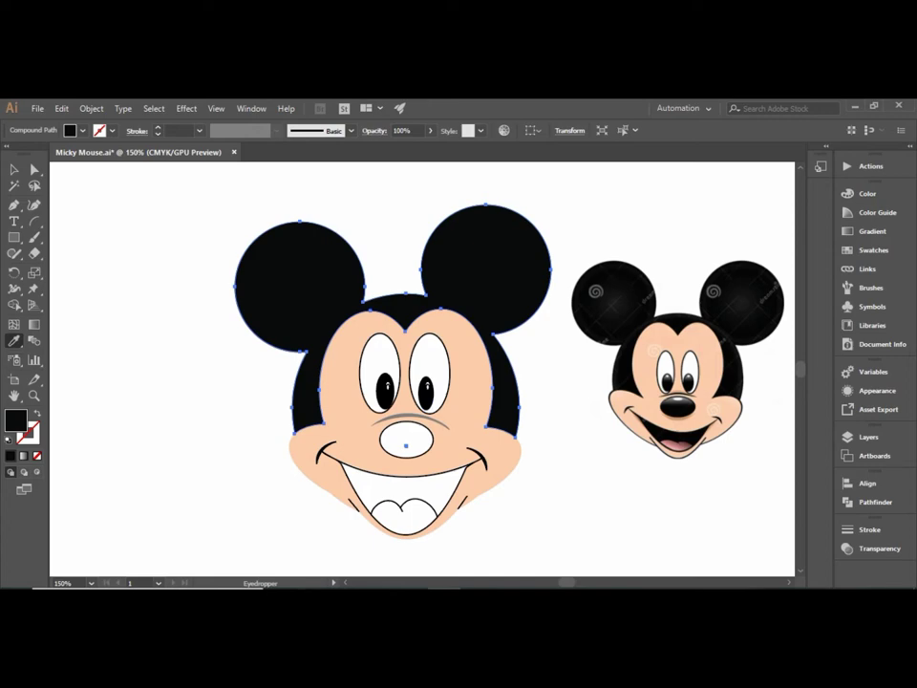
Step: Restore the mouth's white fill with dark outline, then deselect everything
key(v)
click(401, 482)
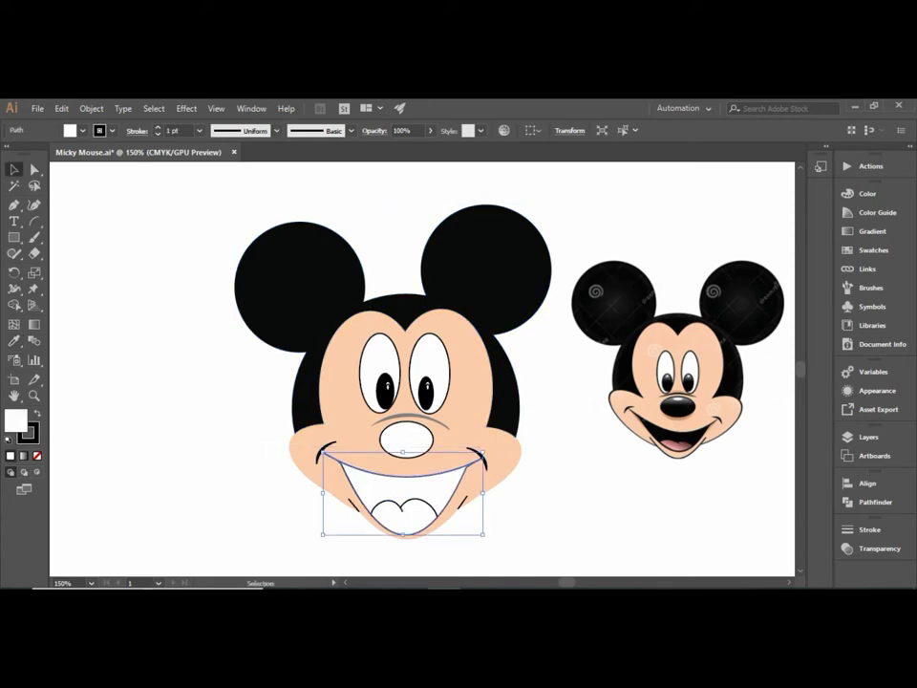
key(i)
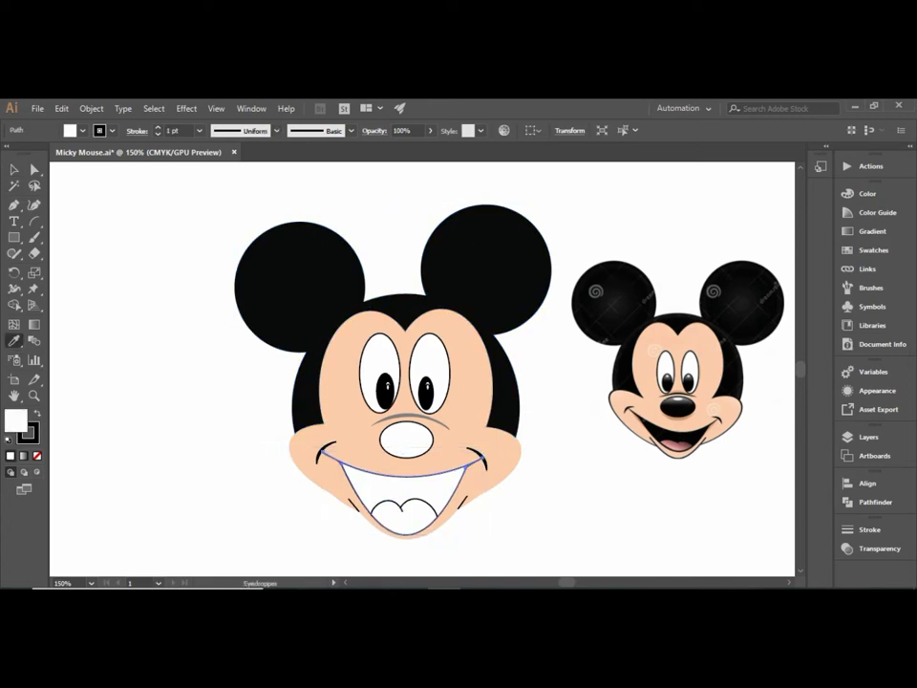
click(306, 382)
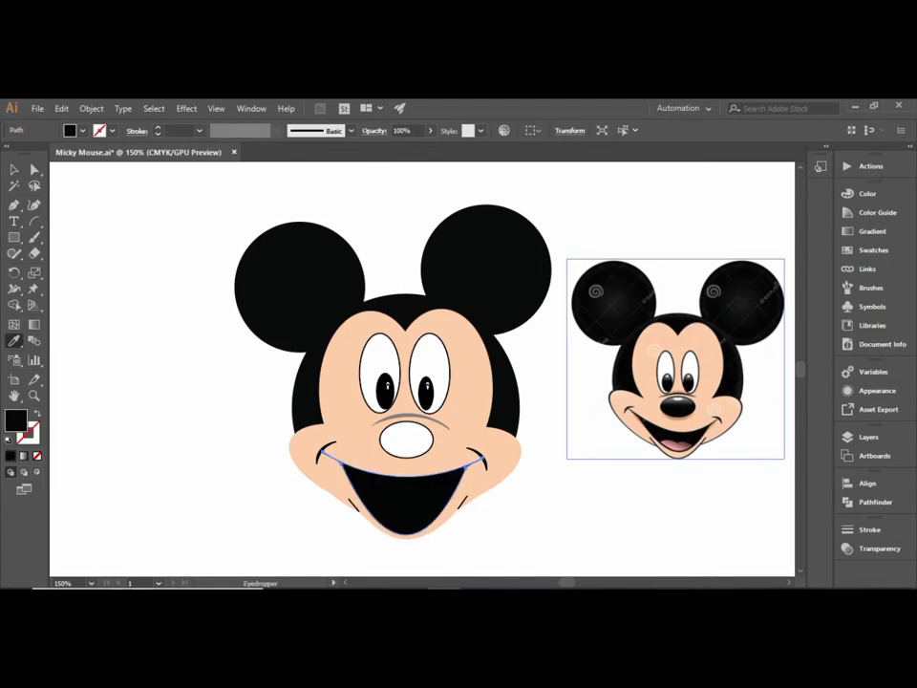
click(371, 363)
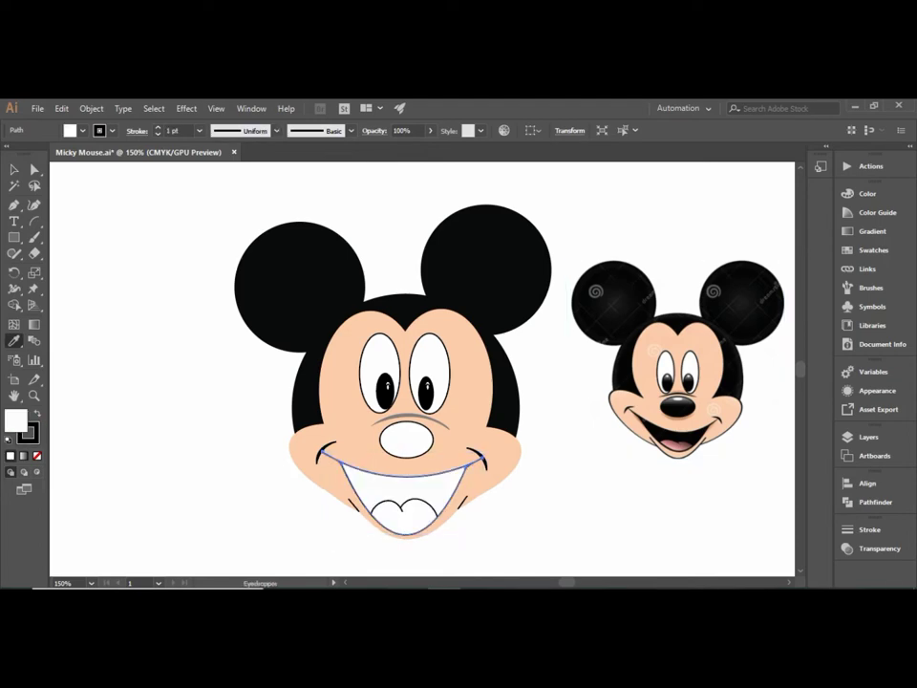
key(v)
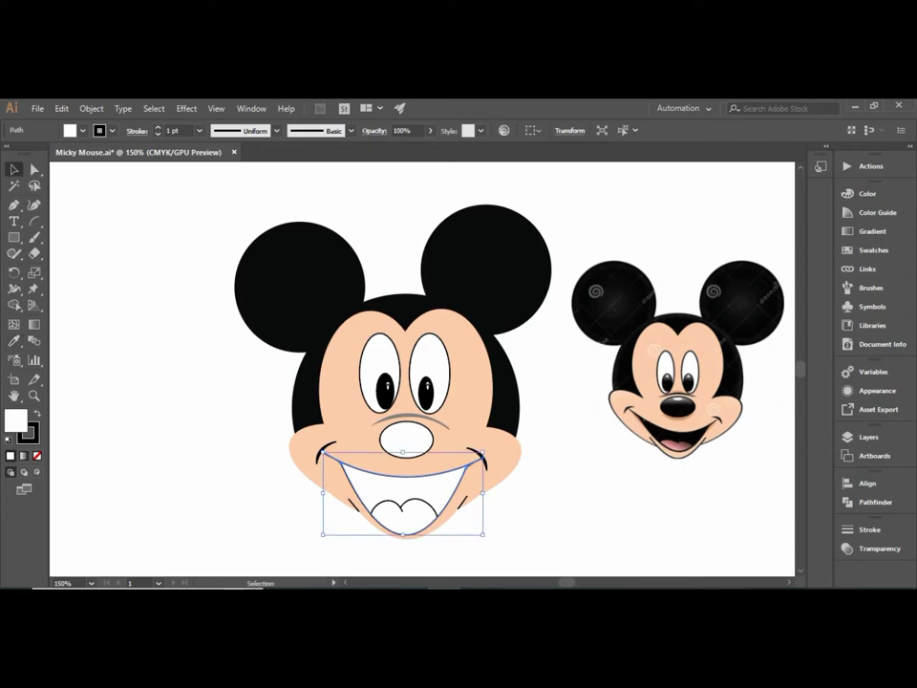
key(ctrl+shift+a)
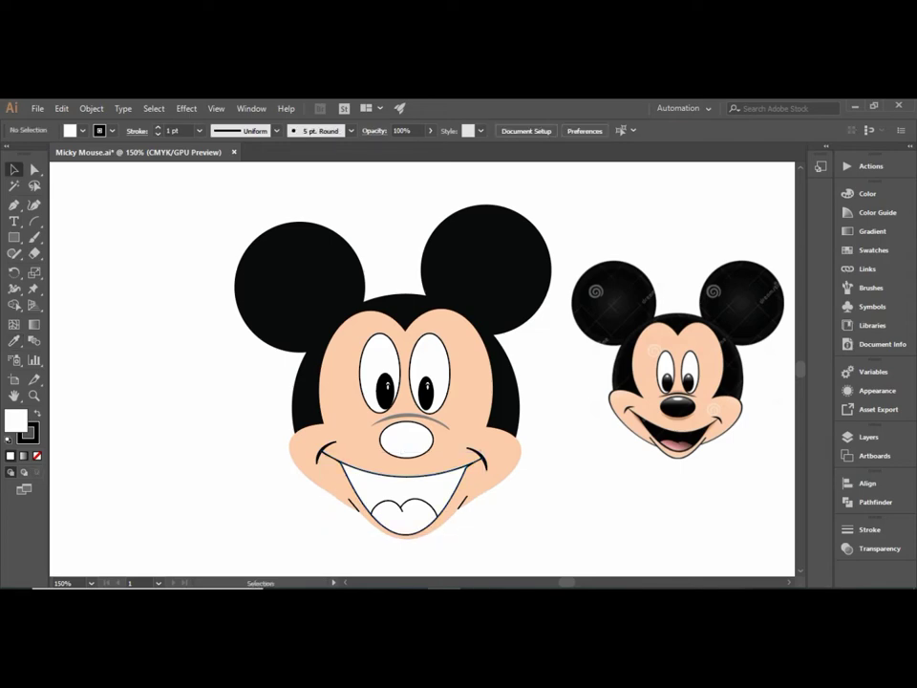
key(ctrl+=)
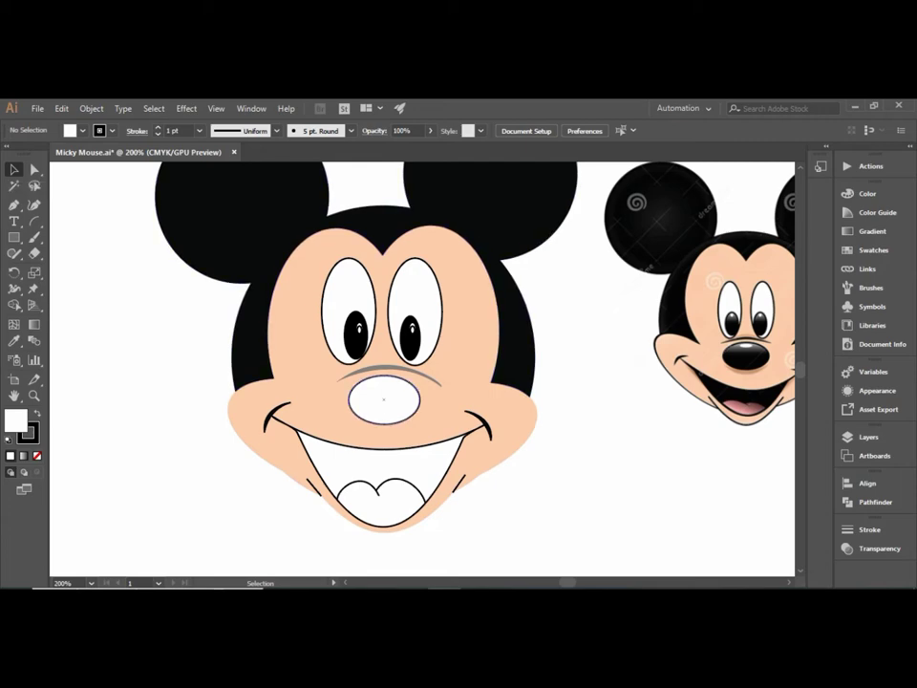
Step: Select the nose ellipse and toggle between the Gradient and Graphic Styles panels
click(383, 401)
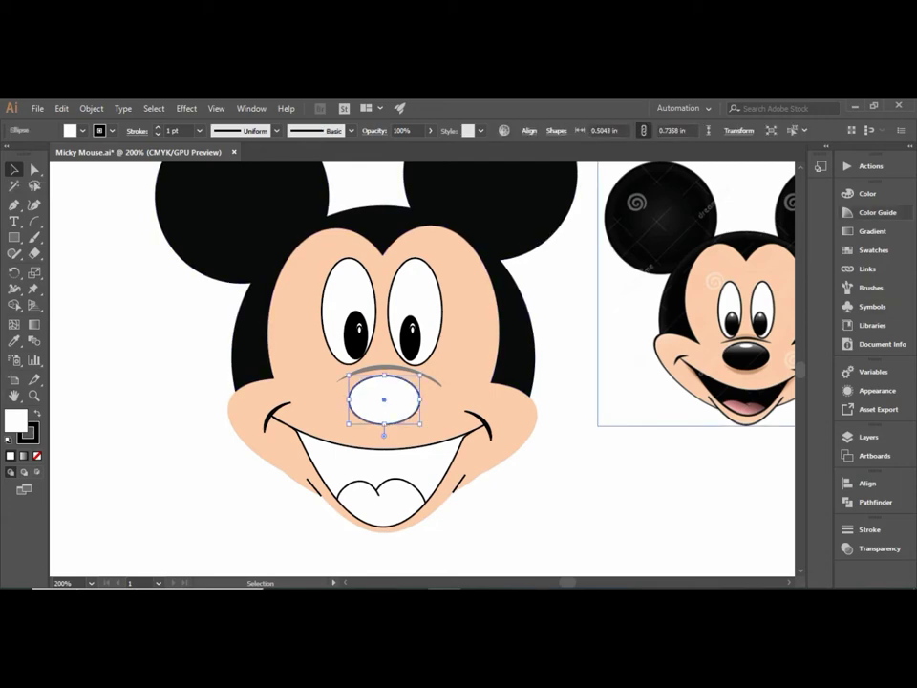
click(872, 231)
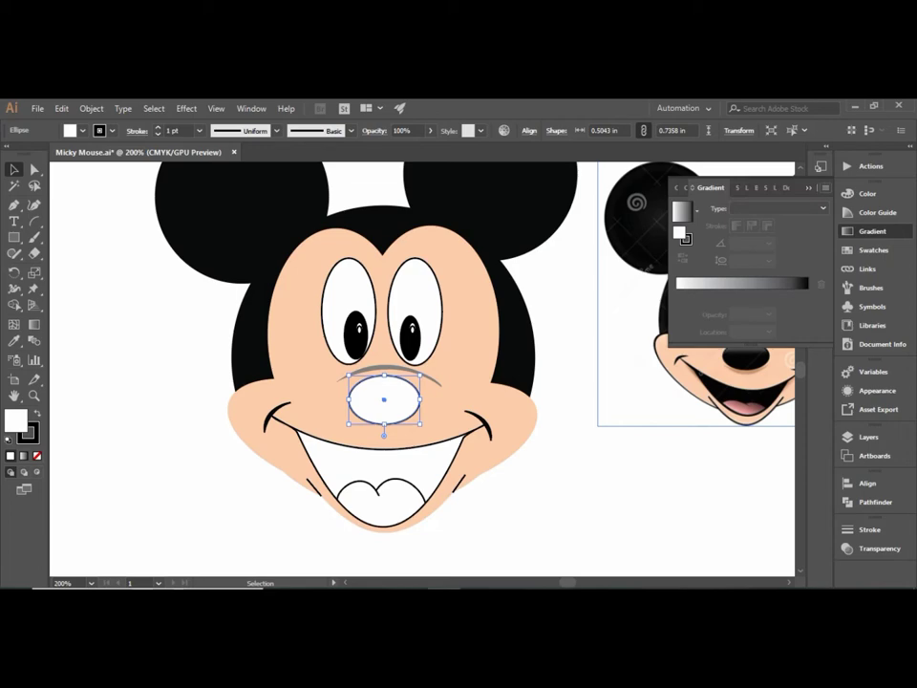
click(820, 165)
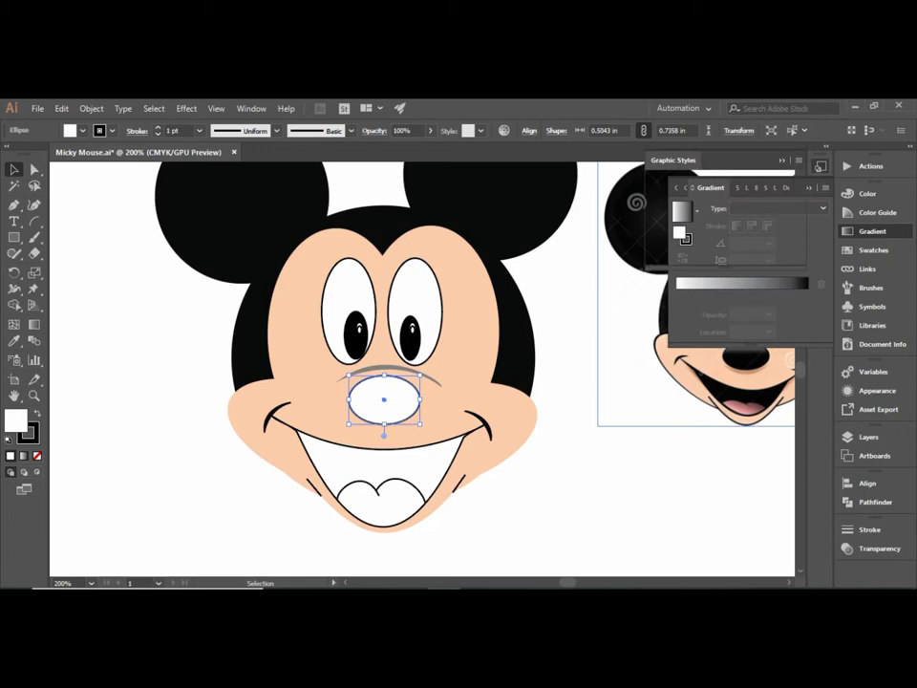
click(820, 166)
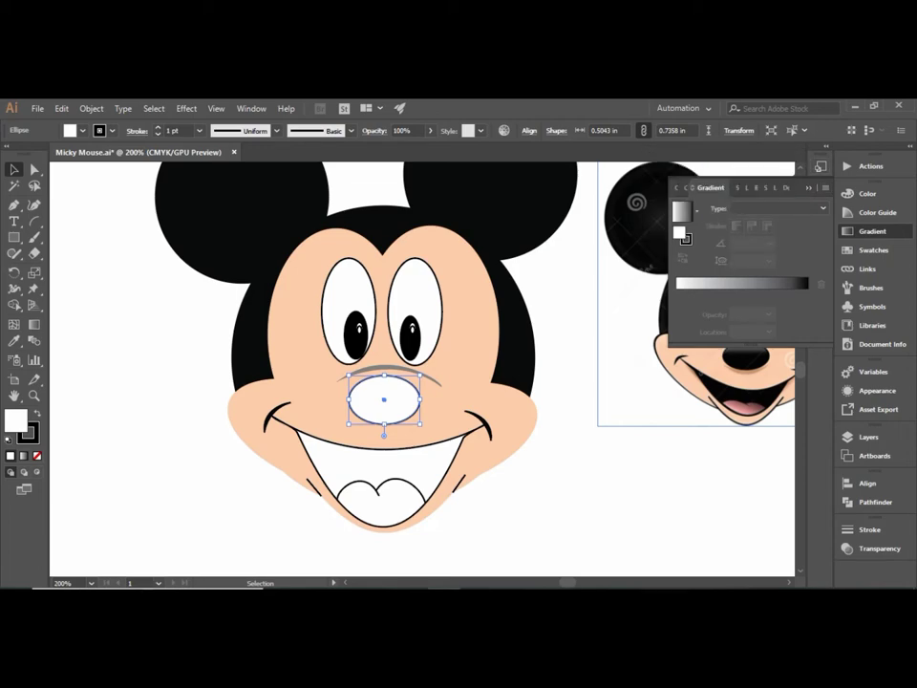
click(873, 231)
click(820, 165)
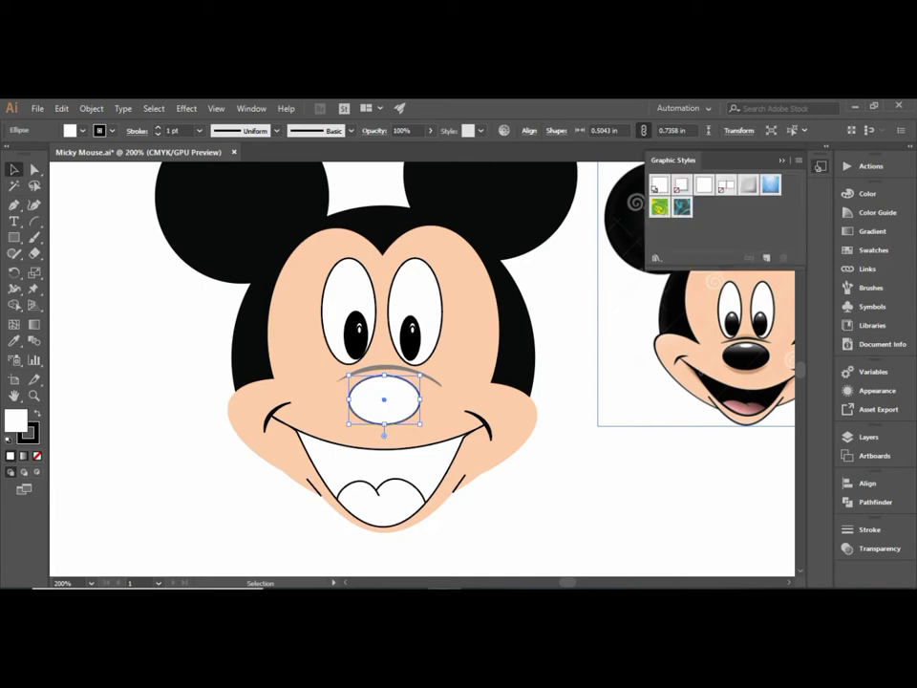
click(799, 159)
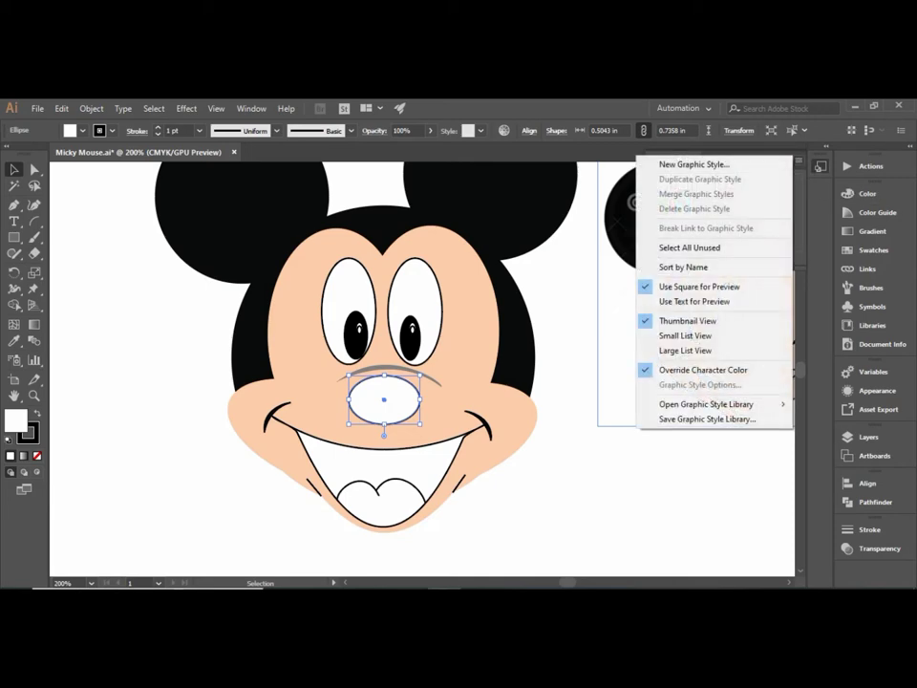
click(820, 165)
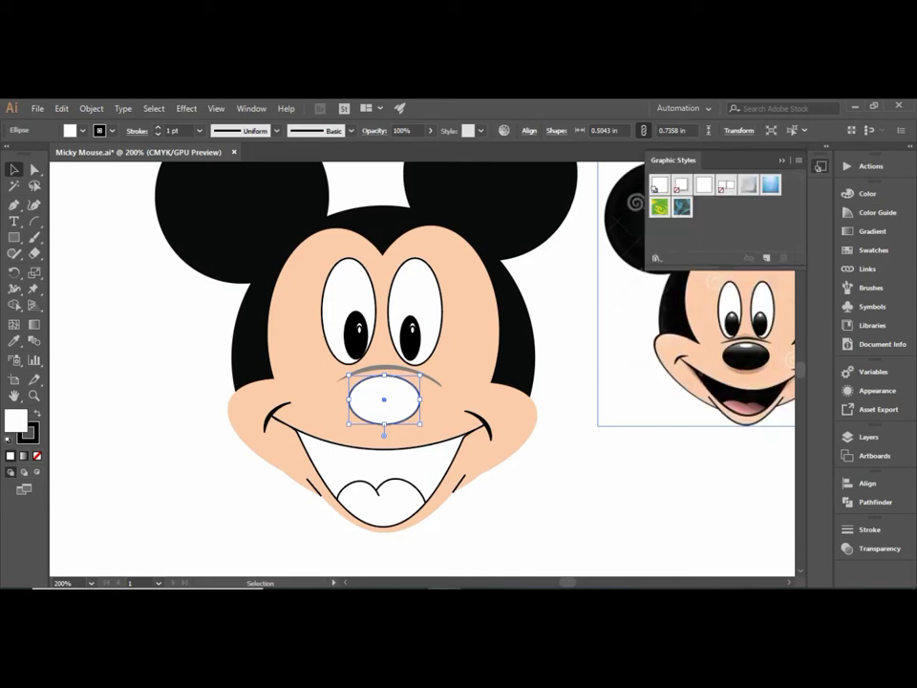
click(820, 167)
click(820, 166)
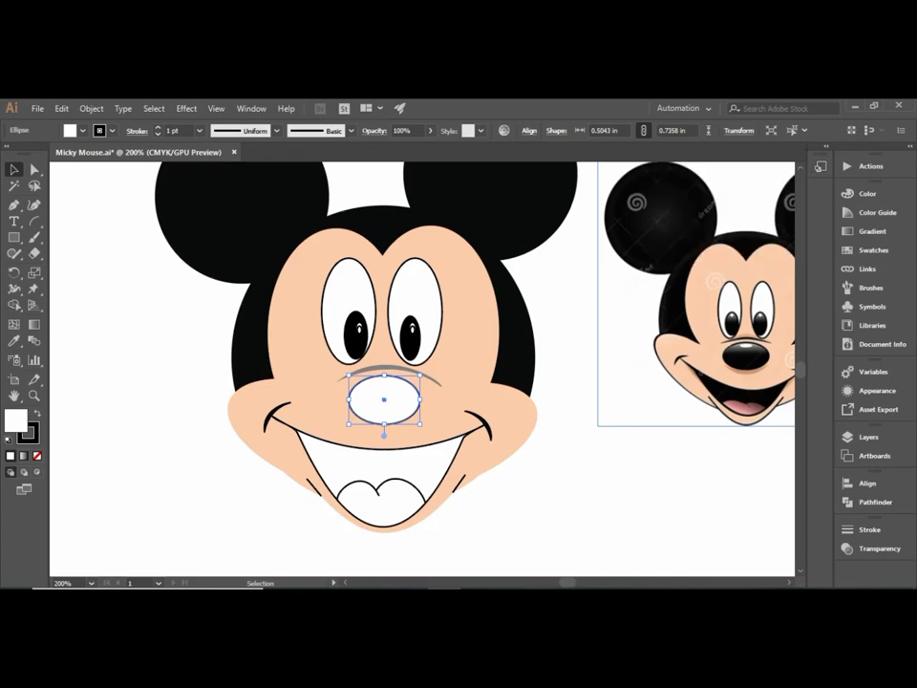
Step: Apply a radial gradient fill to the nose ellipse
click(873, 232)
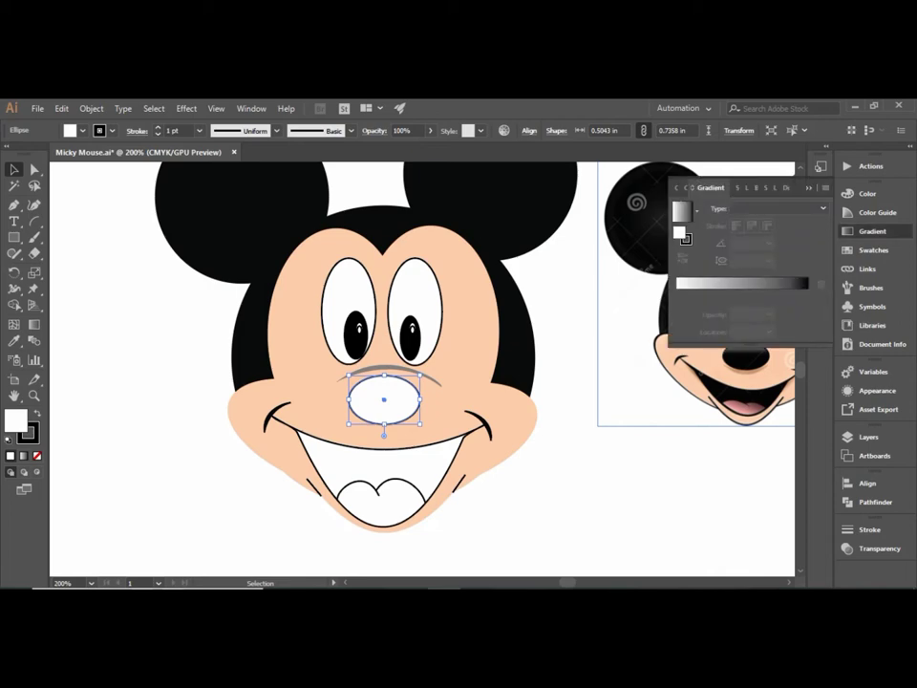
click(779, 208)
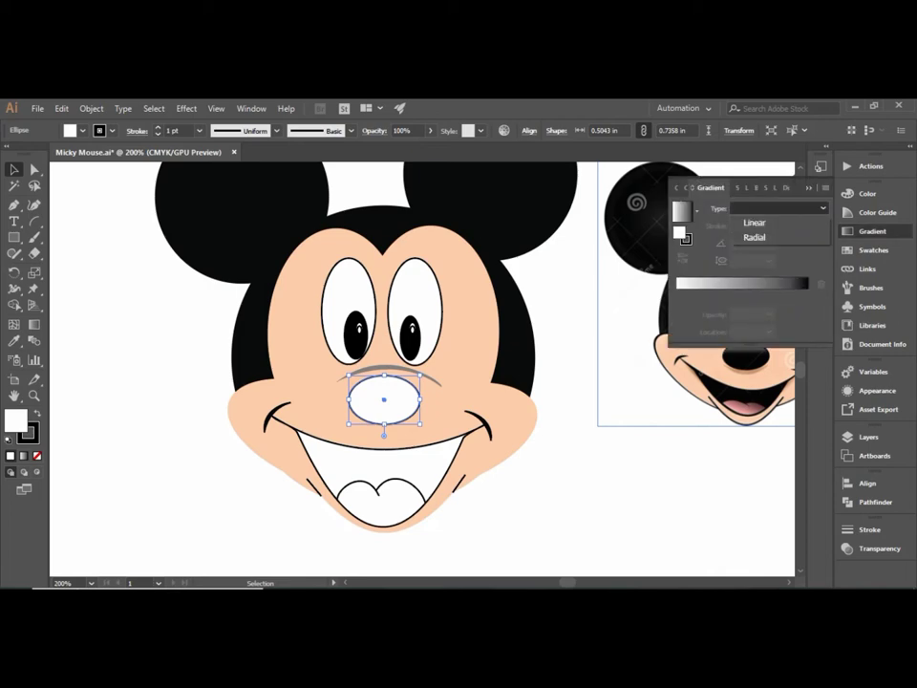
click(755, 237)
key(period)
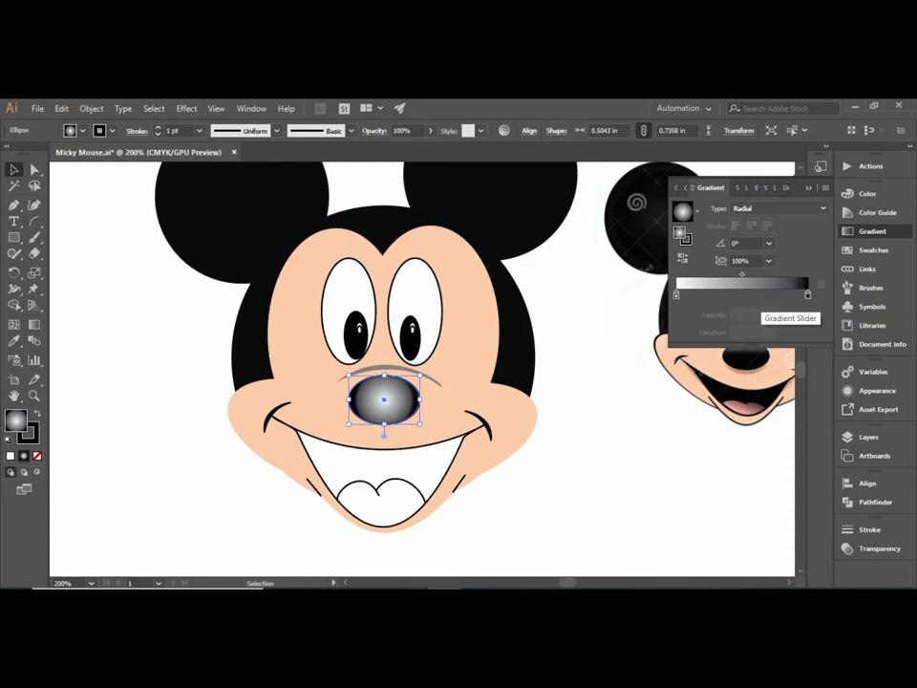
Step: Move the black gradient stop inward, switch a stop's colour to RGB, and add a stop near white
mouse_move(807, 294)
mouse_down()
mouse_move(705, 294)
mouse_move(716, 294)
mouse_up()
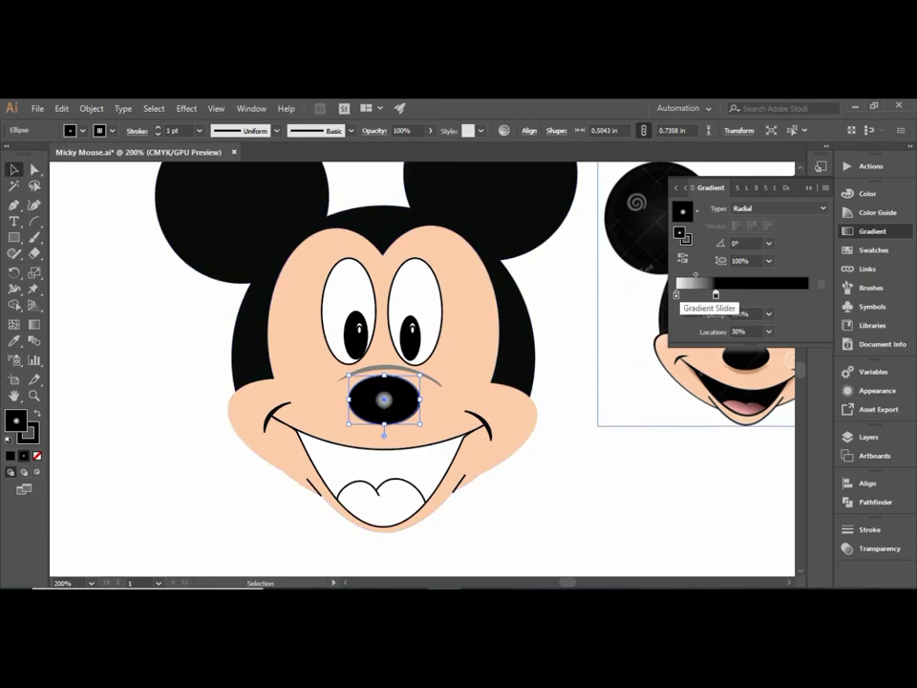
double_click(715, 294)
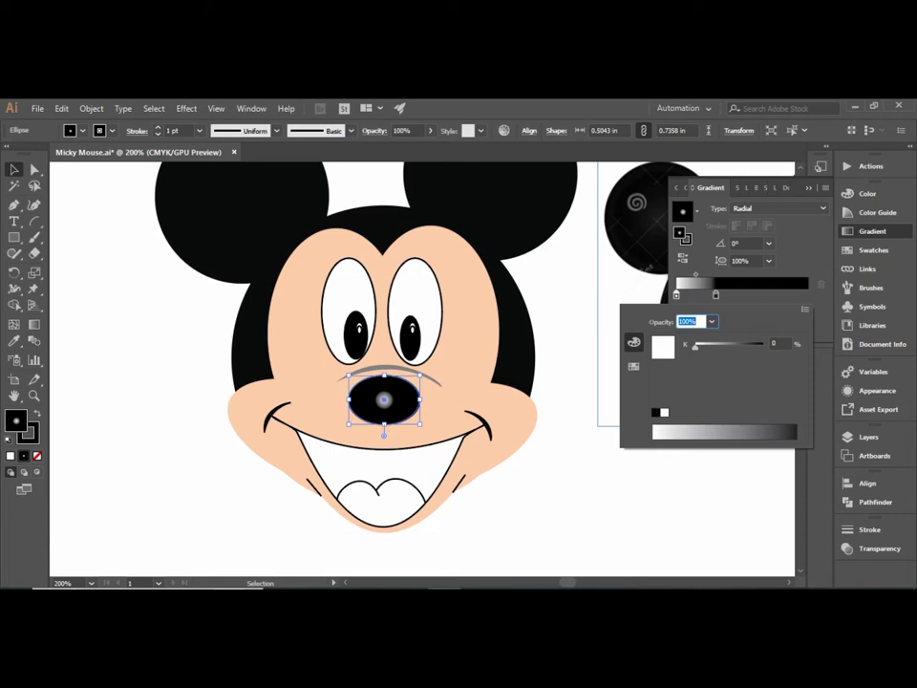
click(805, 308)
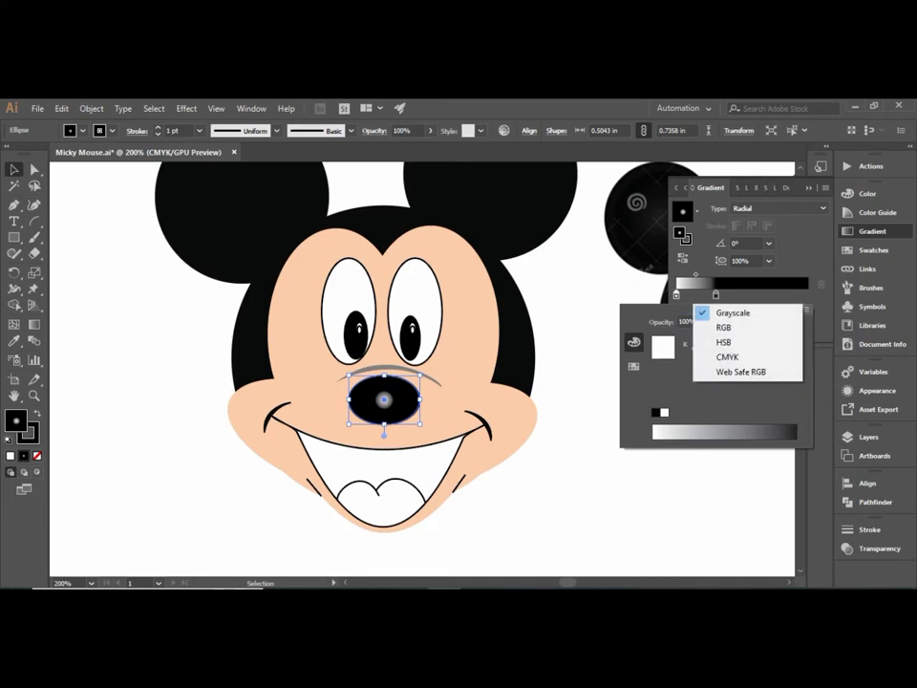
click(726, 327)
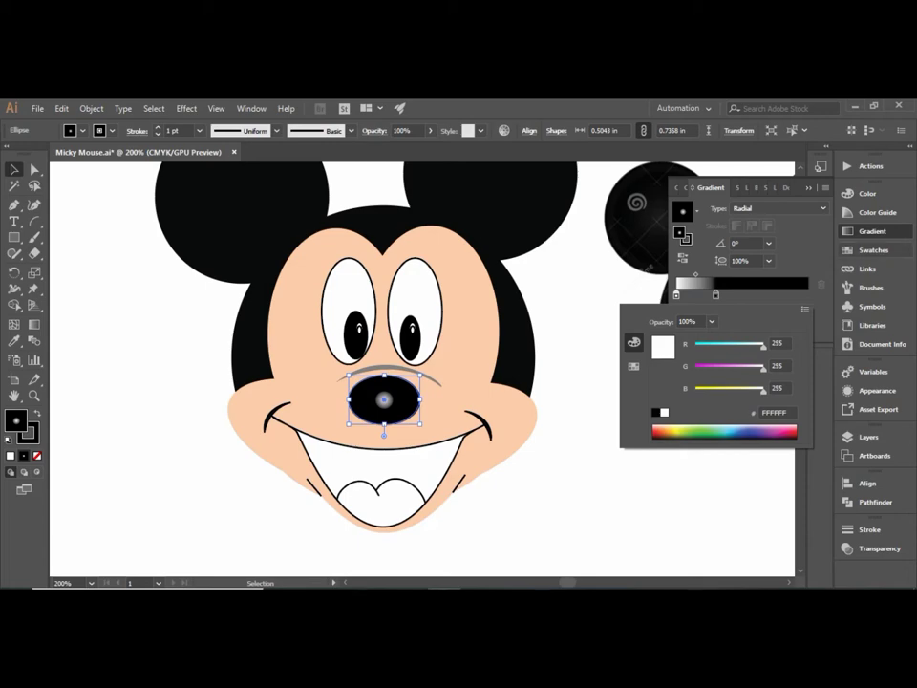
click(716, 294)
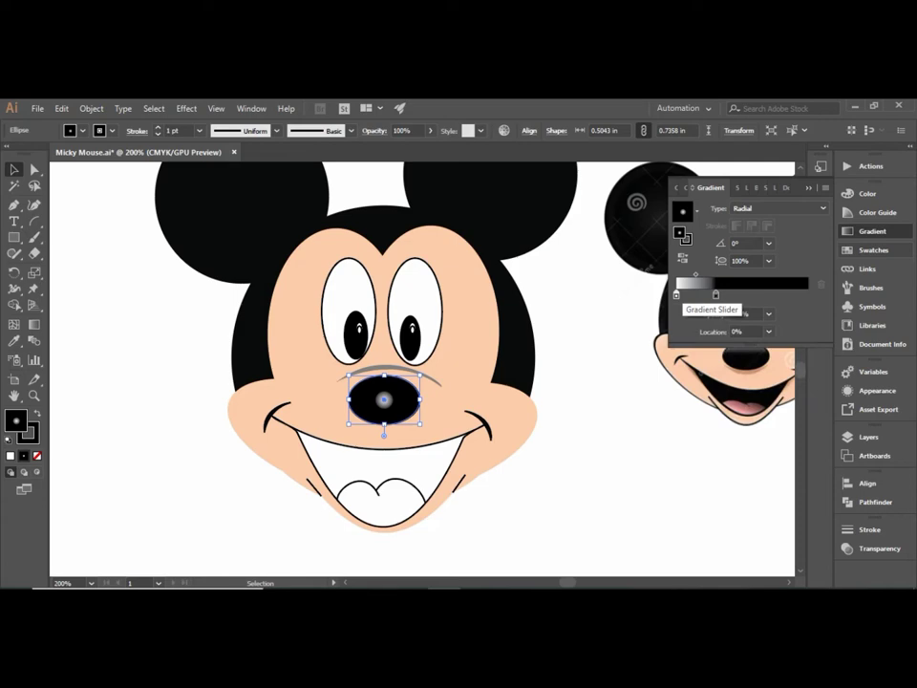
click(685, 294)
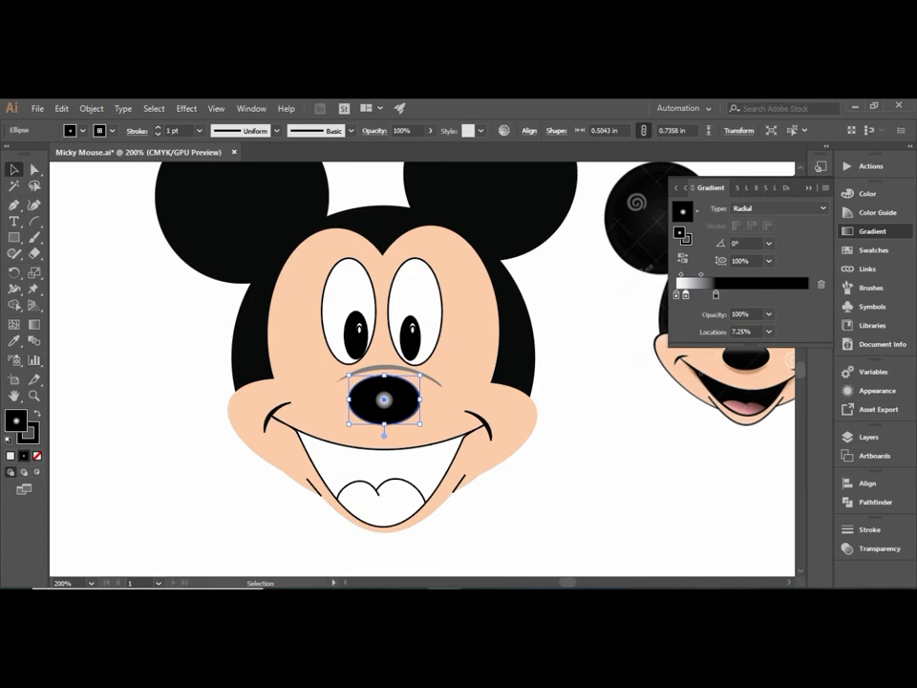
Step: Redraw the nose gradient with the Gradient tool so the white highlight sits upper right
click(35, 325)
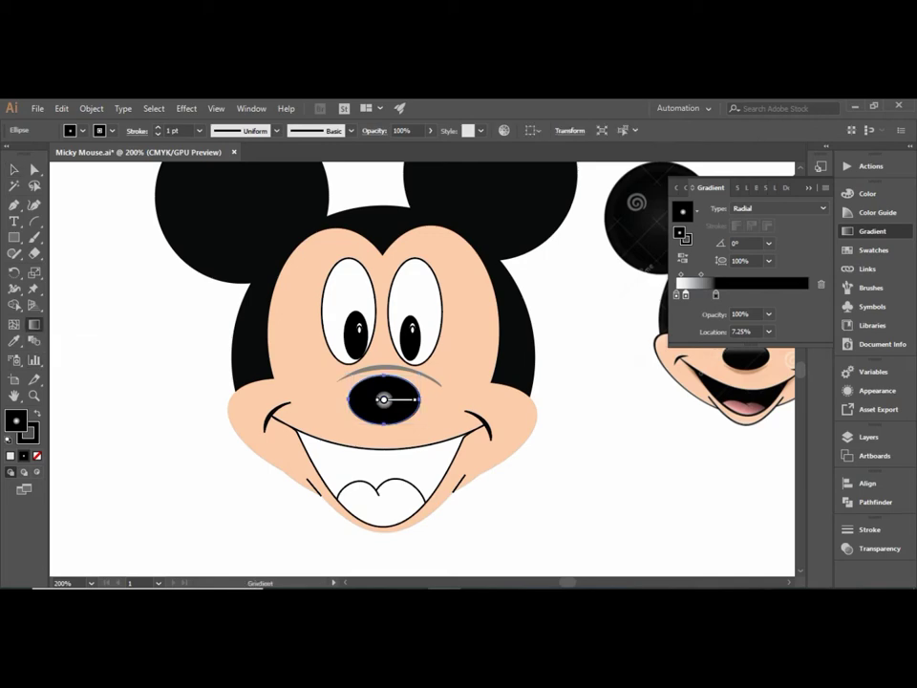
mouse_move(384, 399)
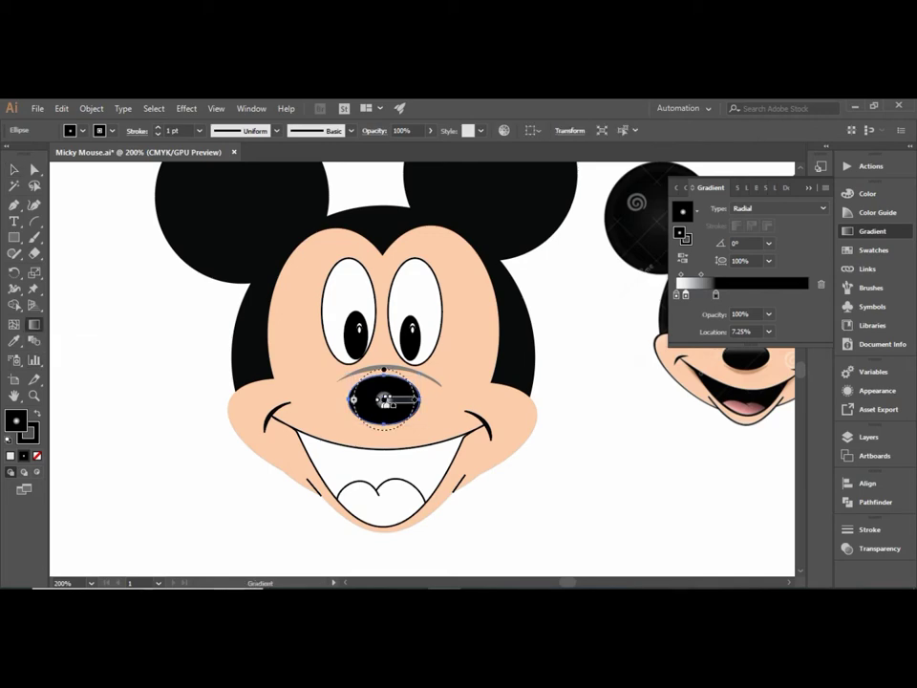
drag(401, 389, 356, 410)
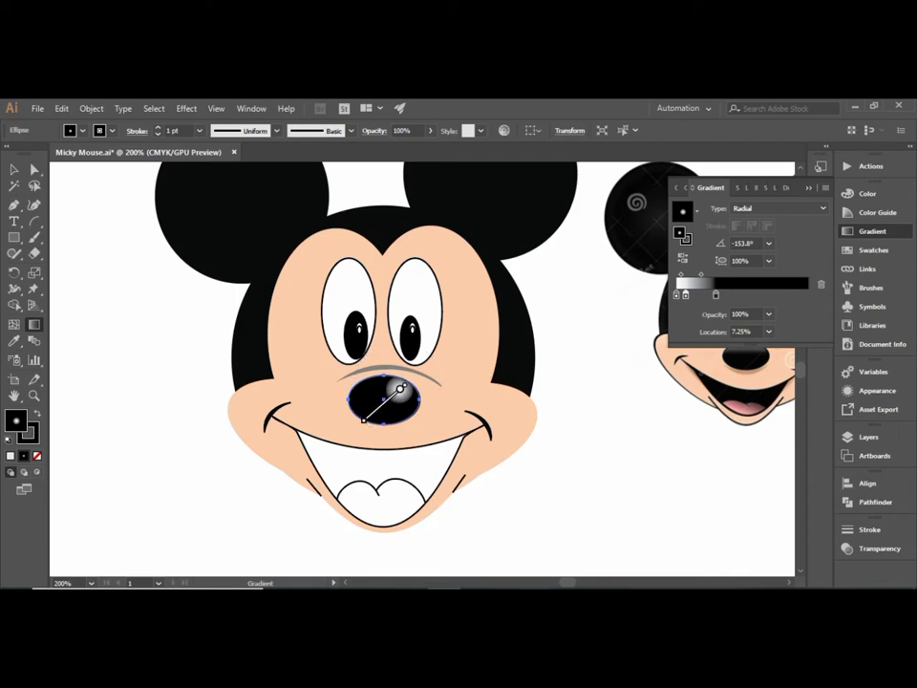
drag(352, 381, 445, 396)
drag(352, 381, 329, 409)
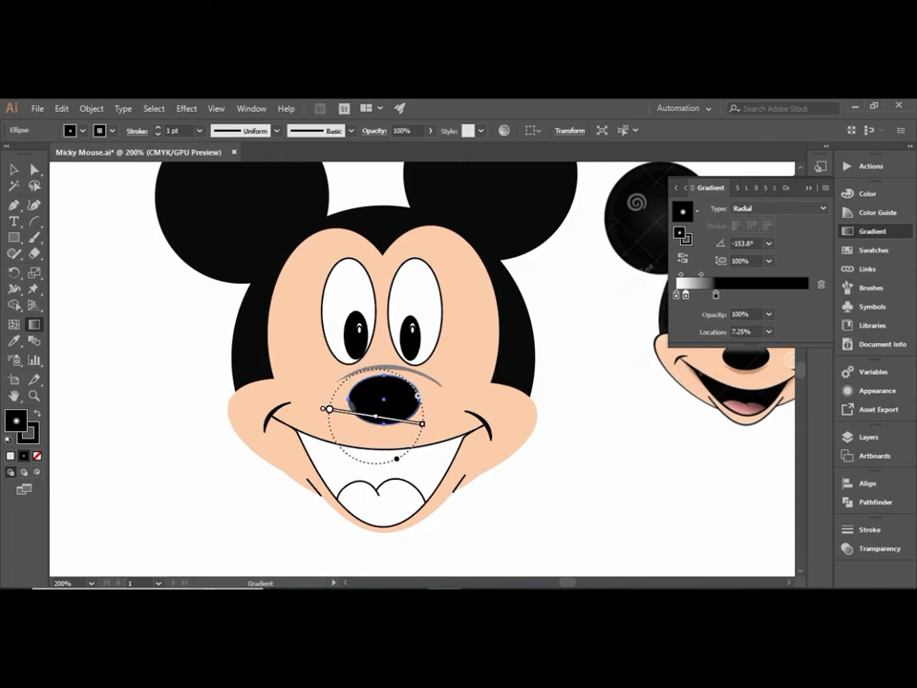
drag(401, 392, 364, 418)
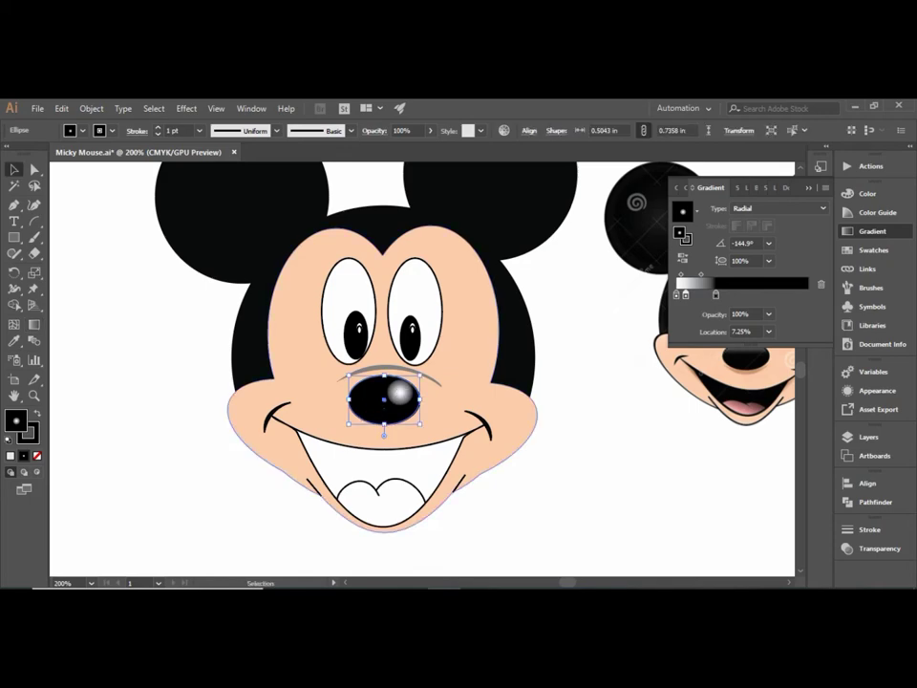
key(v)
key(ctrl+shift+a)
Step: Set the nose gradient angle to 30°, trying 120° first
click(385, 396)
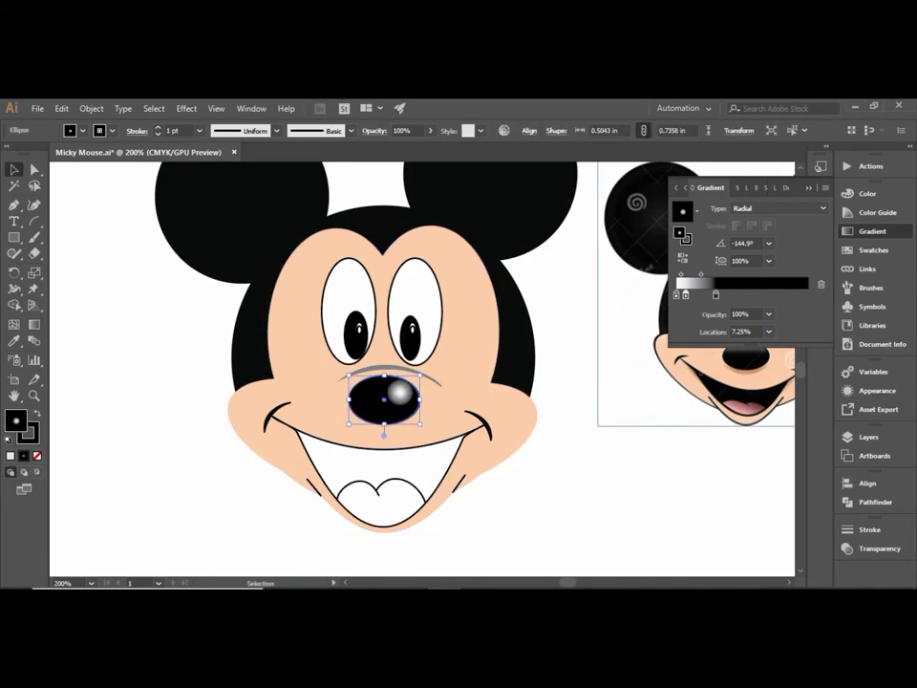
click(676, 295)
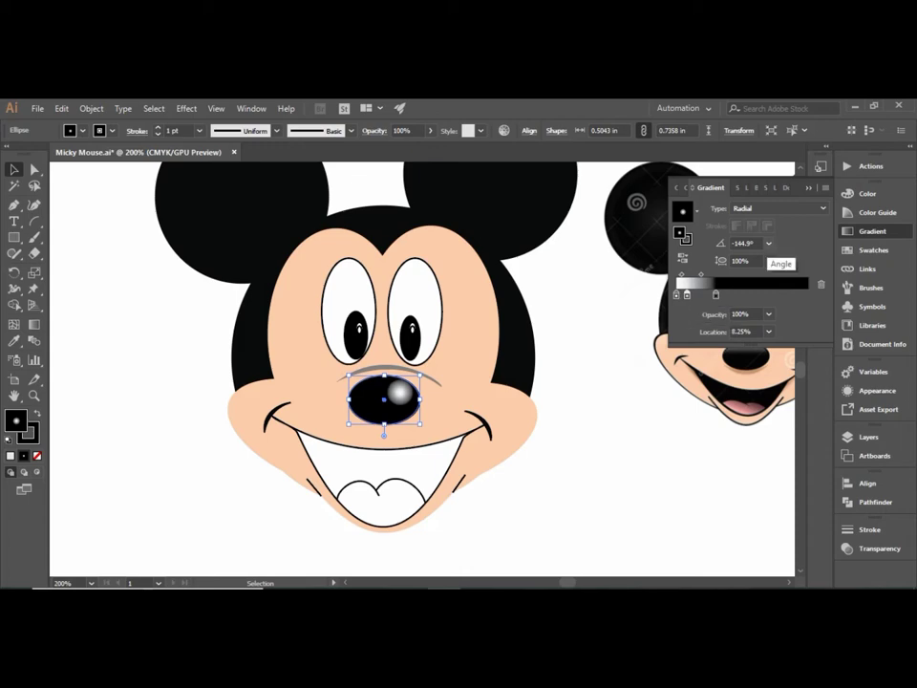
click(768, 243)
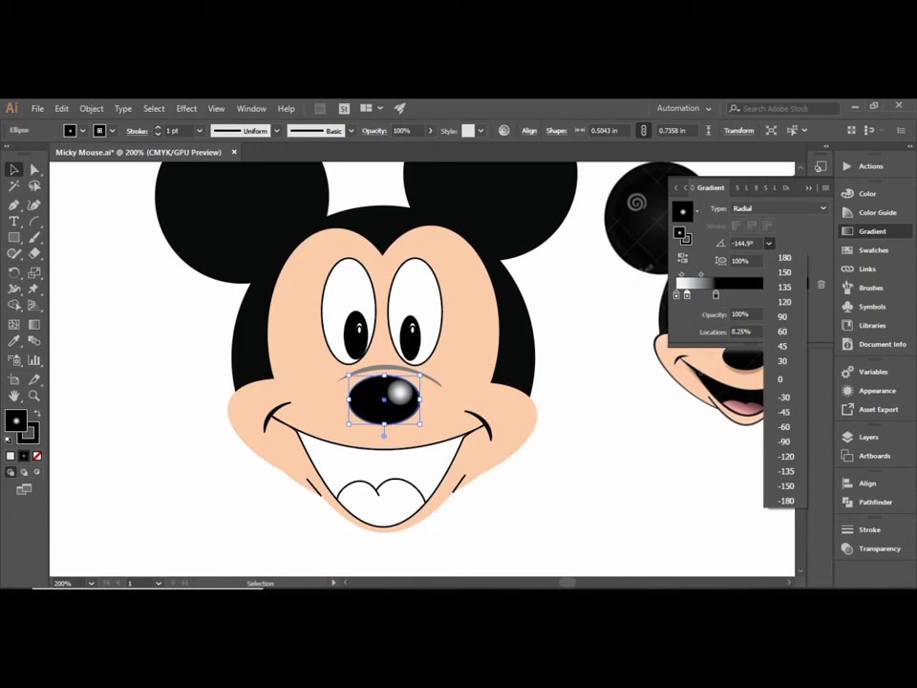
click(778, 286)
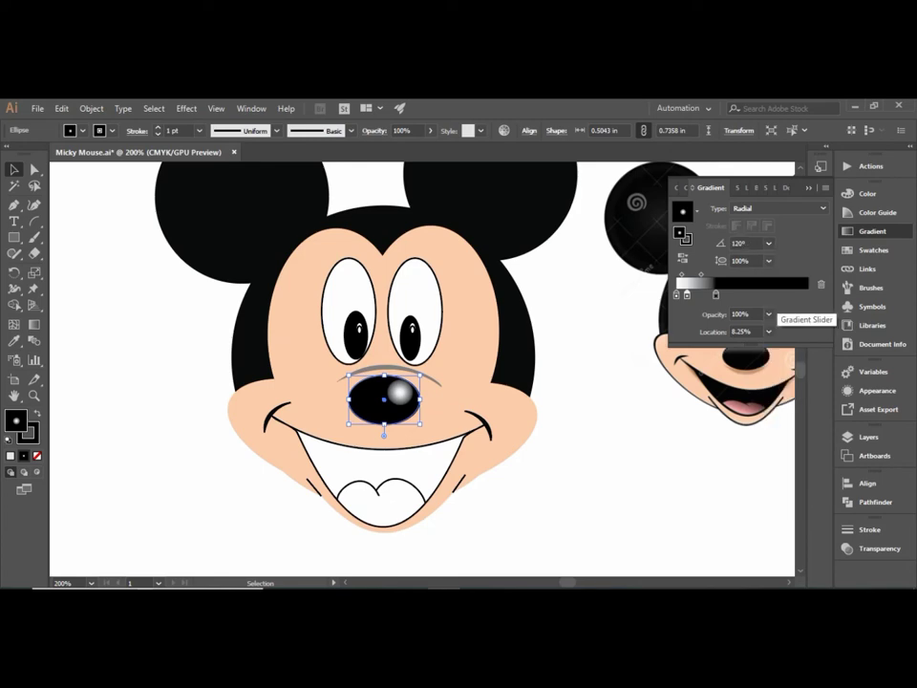
click(768, 243)
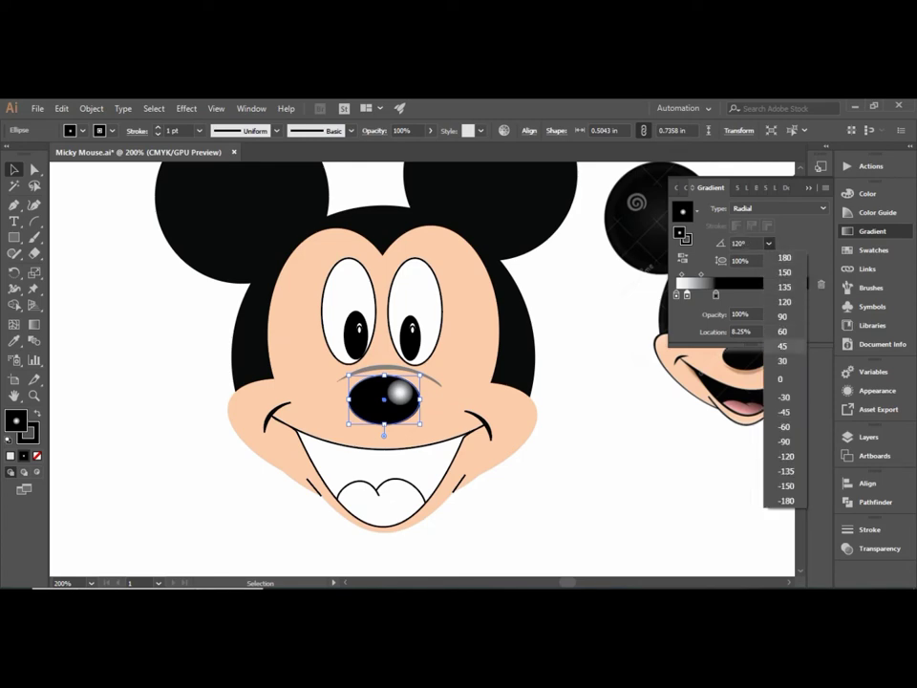
click(783, 361)
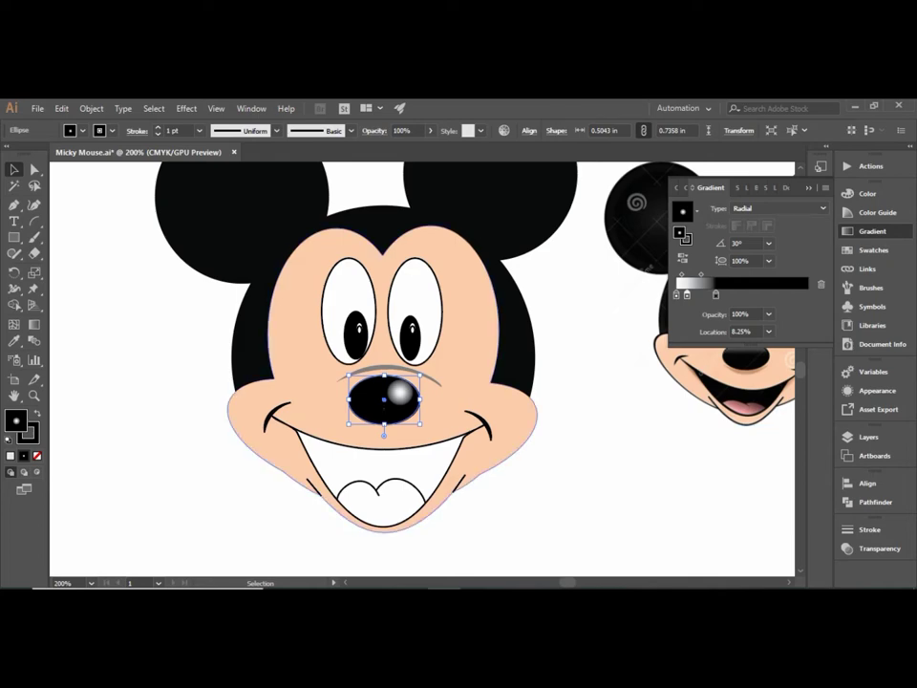
key(ctrl+shift+a)
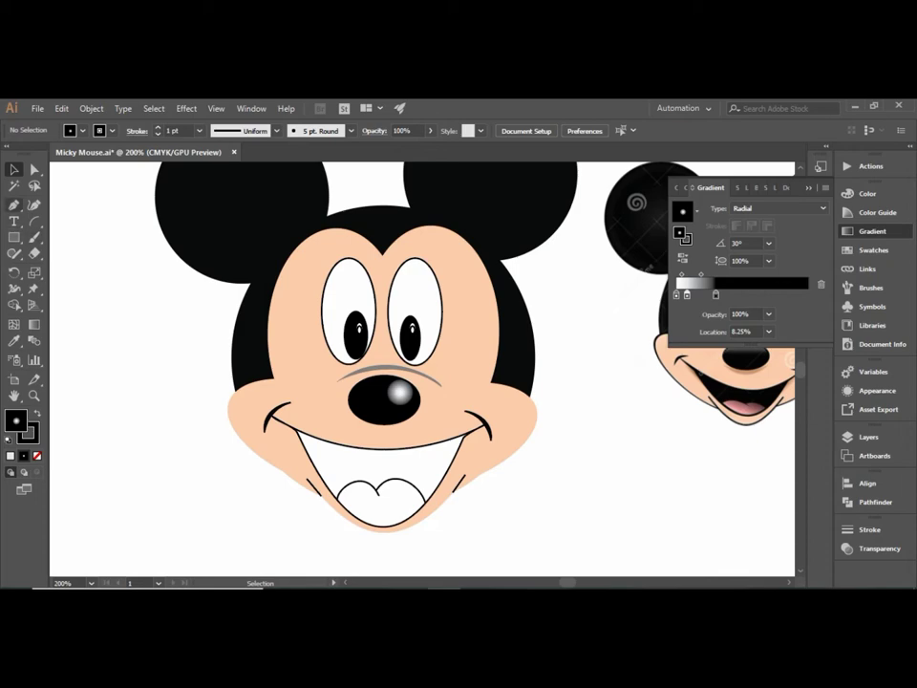
Step: Draw a small ellipse on the nose's glossy spot with the Ellipse tool
key(m)
click(15, 237)
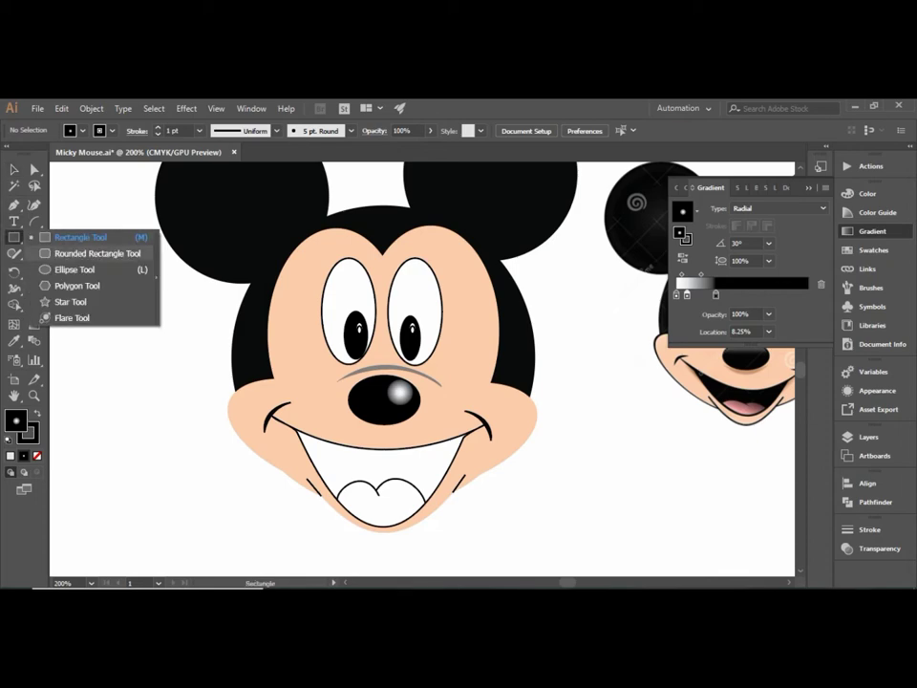
click(75, 270)
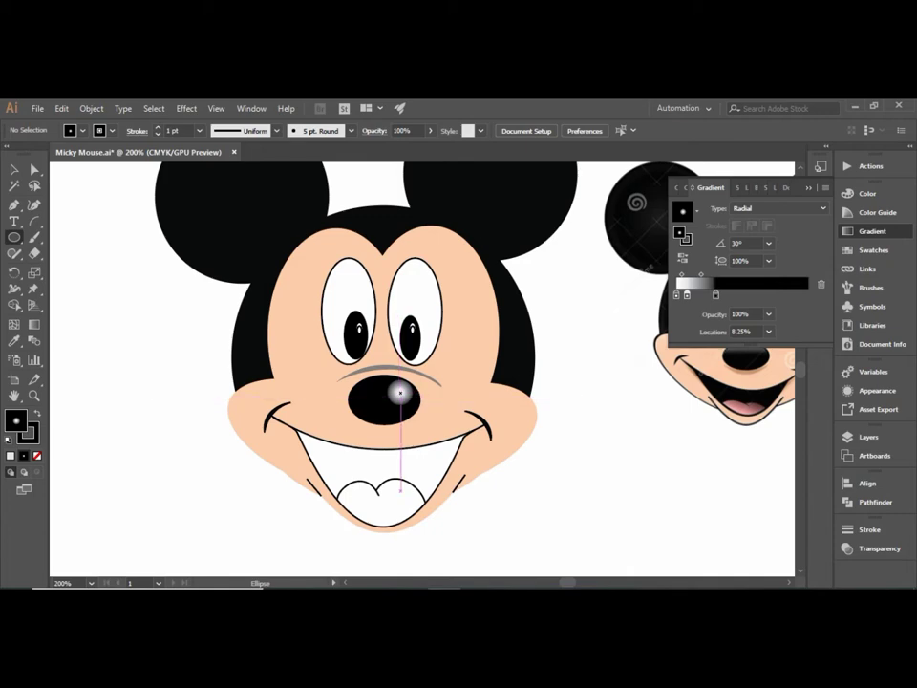
drag(400, 392, 403, 392)
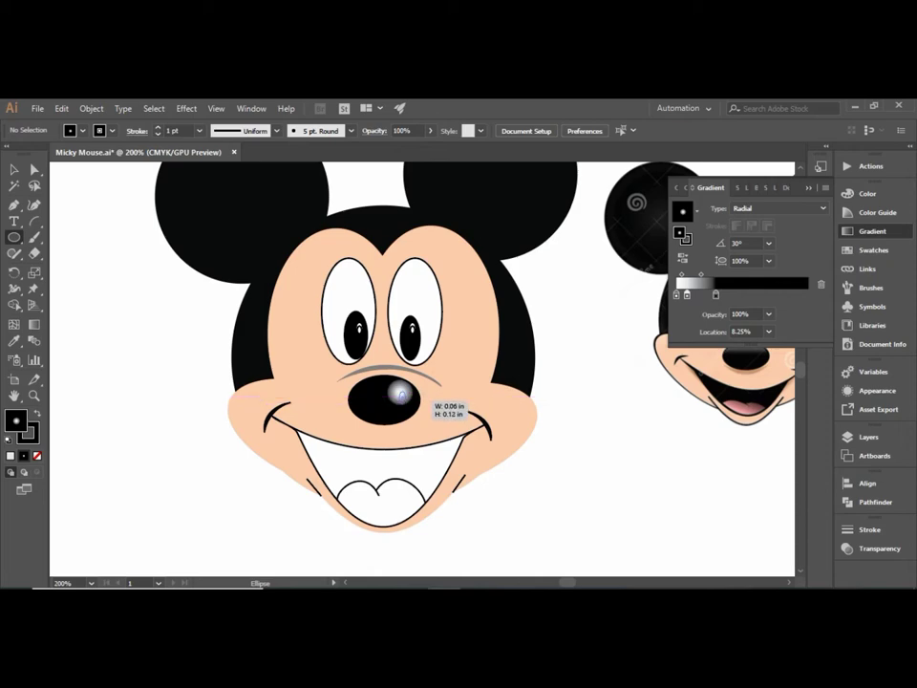
drag(400, 392, 405, 395)
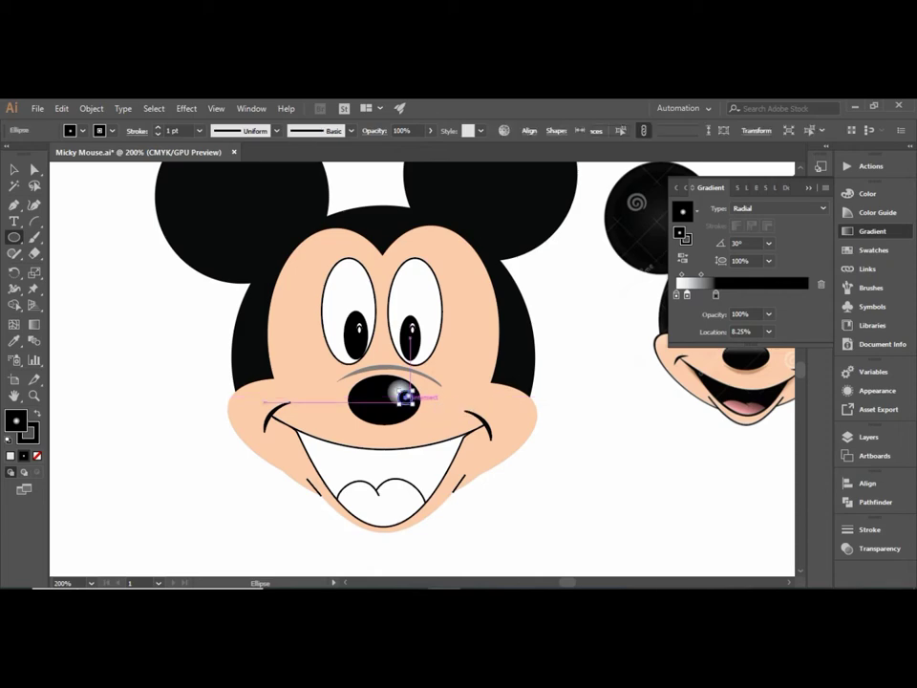
key(ctrl+shift+a)
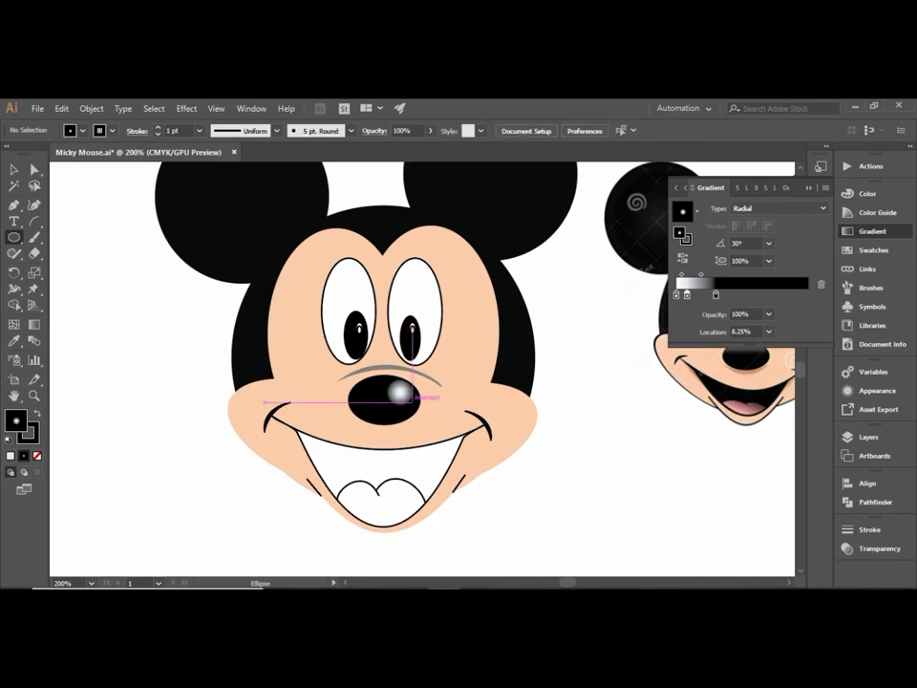
drag(399, 390, 407, 396)
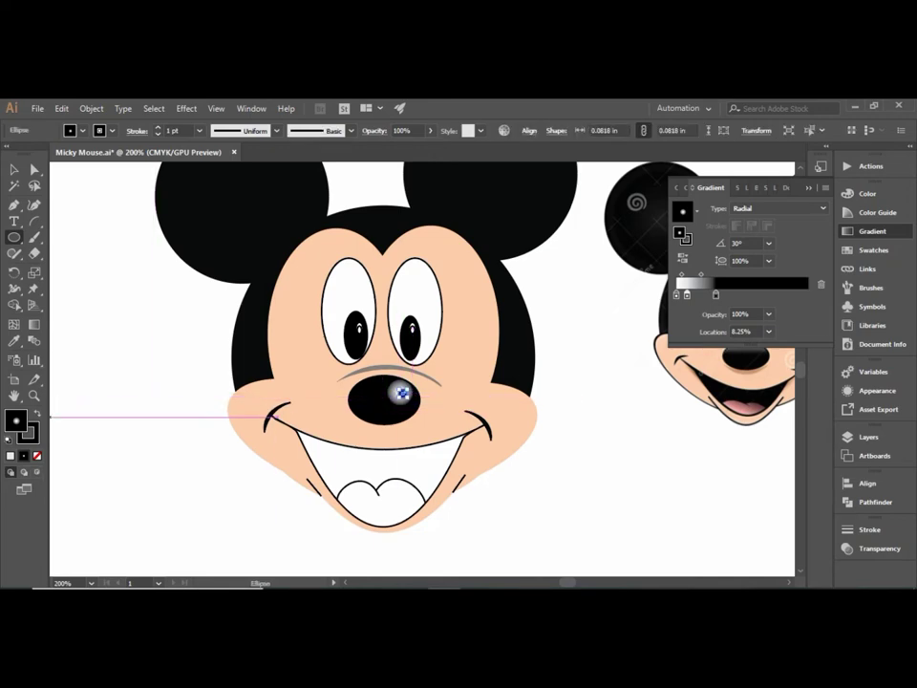
Step: Fill the small circle solid white and remove its stroke
click(11, 456)
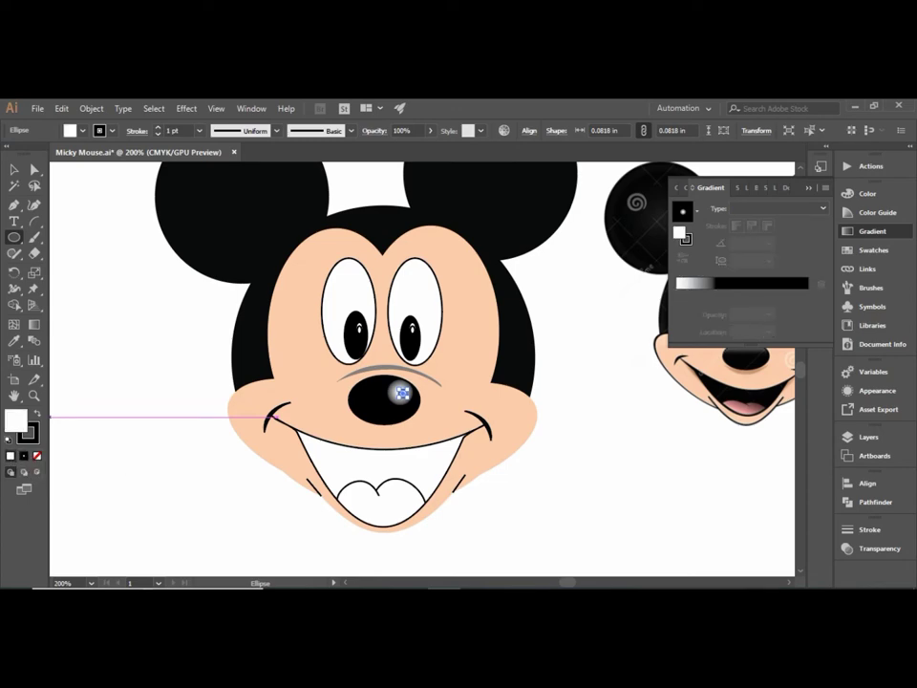
key(/)
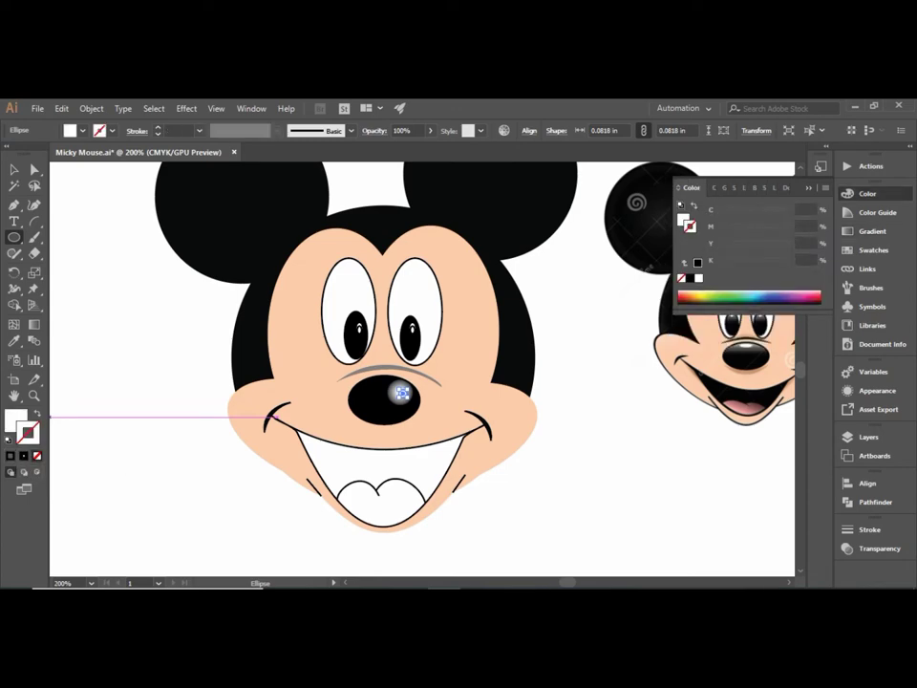
click(402, 391)
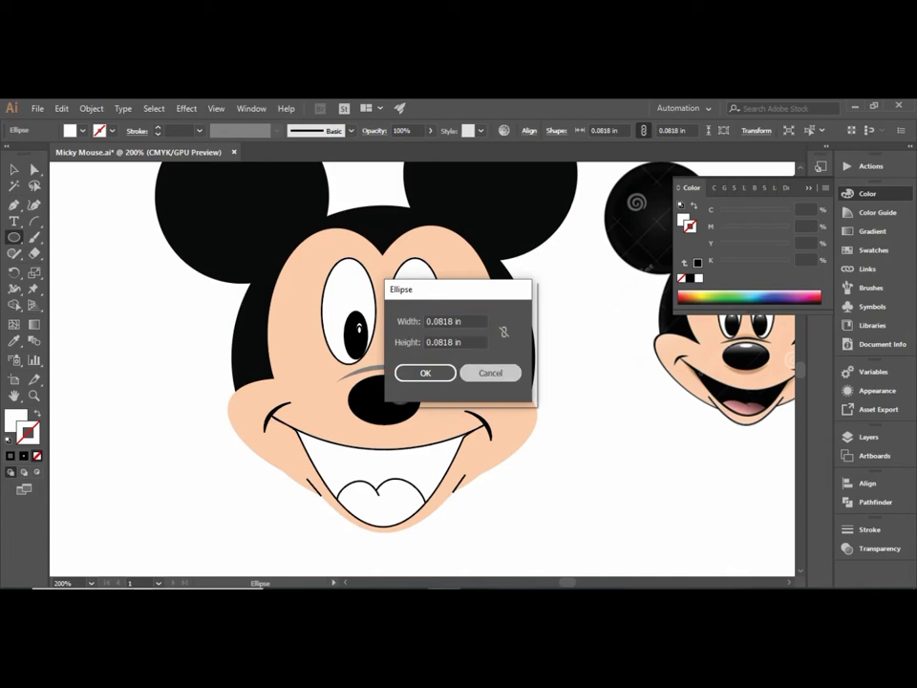
key(Return)
key(v)
key(ctrl+shift+a)
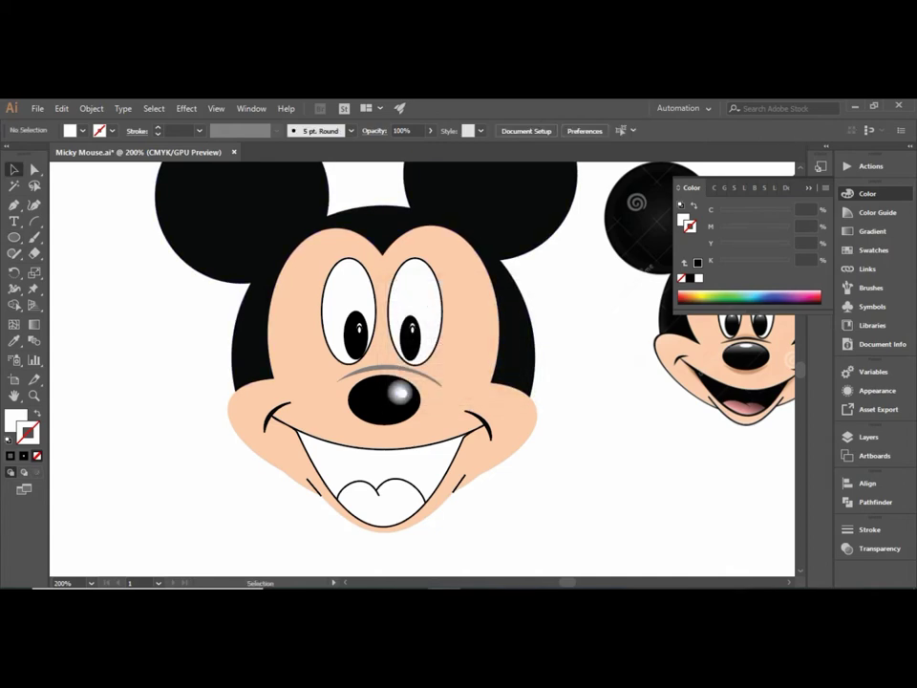
Step: Enlarge the white highlight circle to about 0.11 in, then reset default colours
click(401, 392)
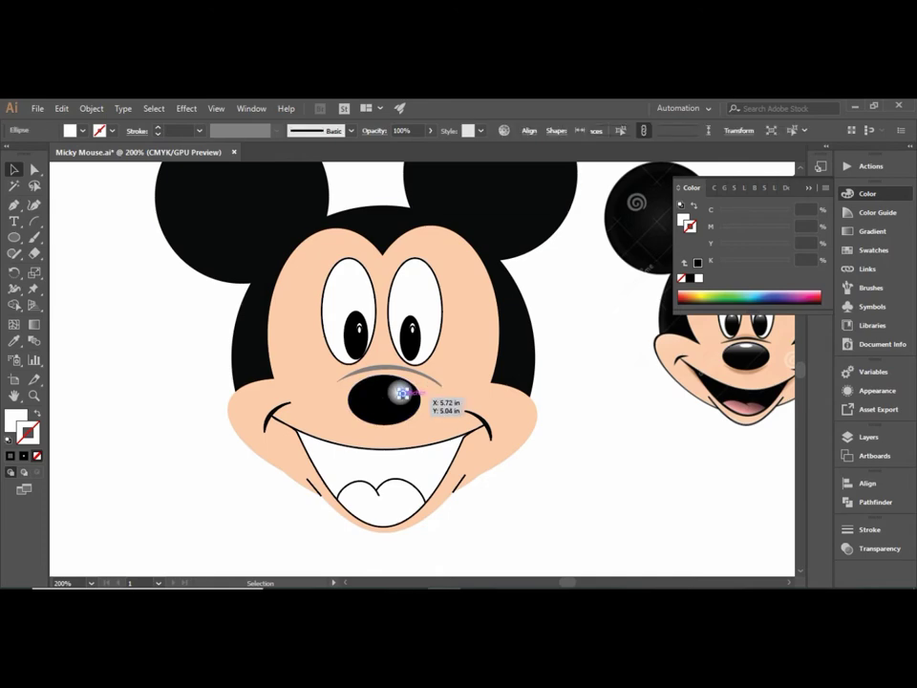
drag(408, 399, 413, 402)
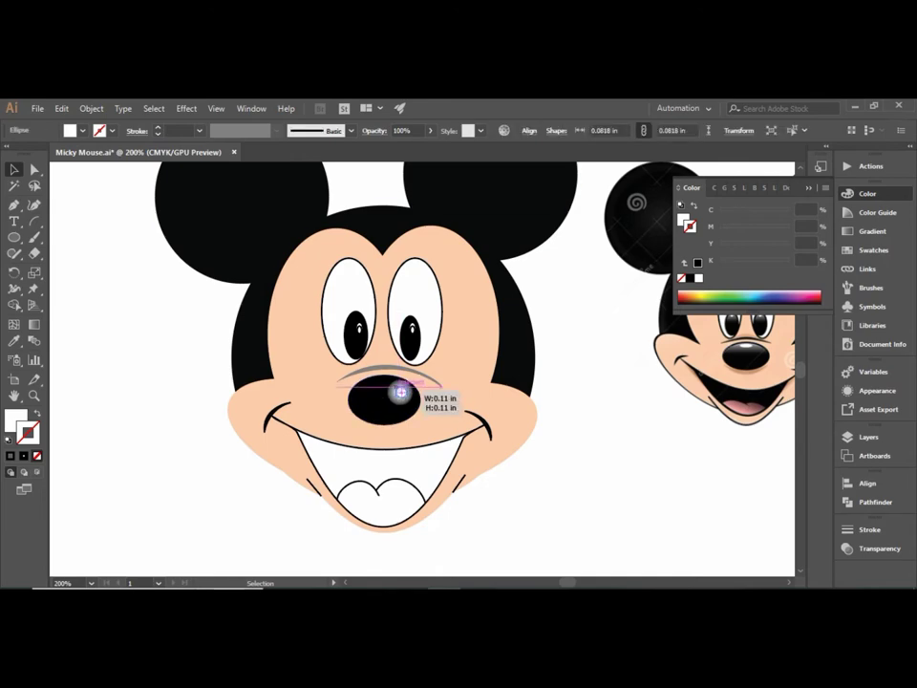
key(ctrl+shift+a)
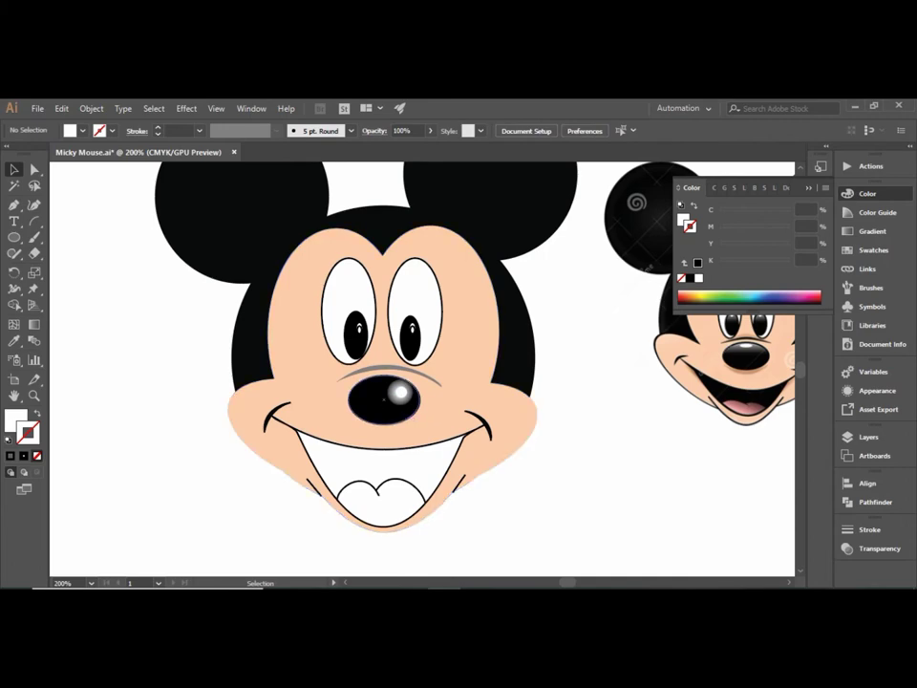
click(382, 402)
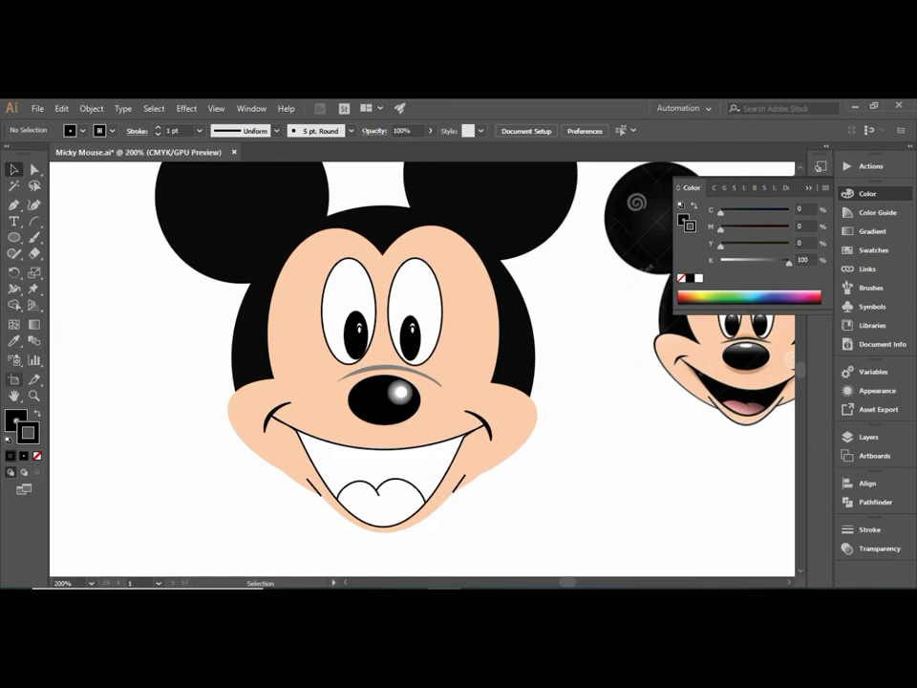
Step: Select the peach face and enter hex 020202 as its stroke colour in the Color Picker
click(315, 411)
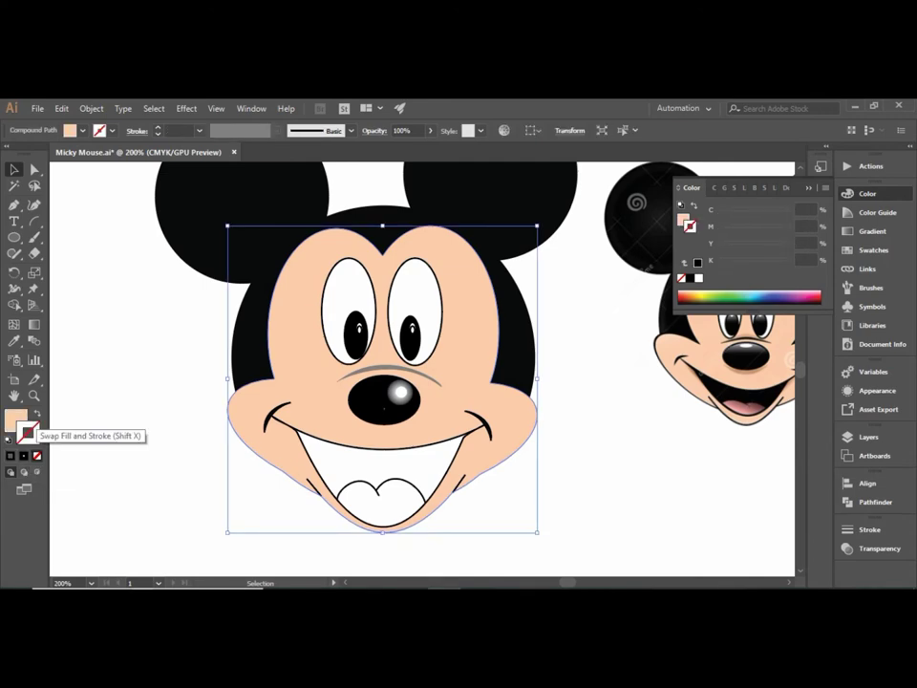
double_click(27, 433)
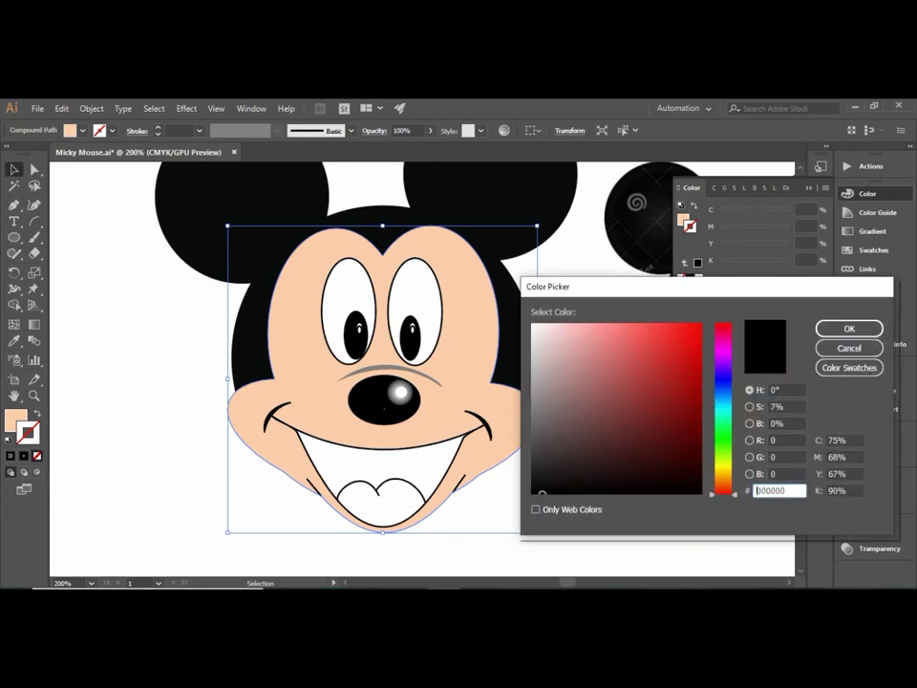
key(Escape)
key(ctrl+shift+a)
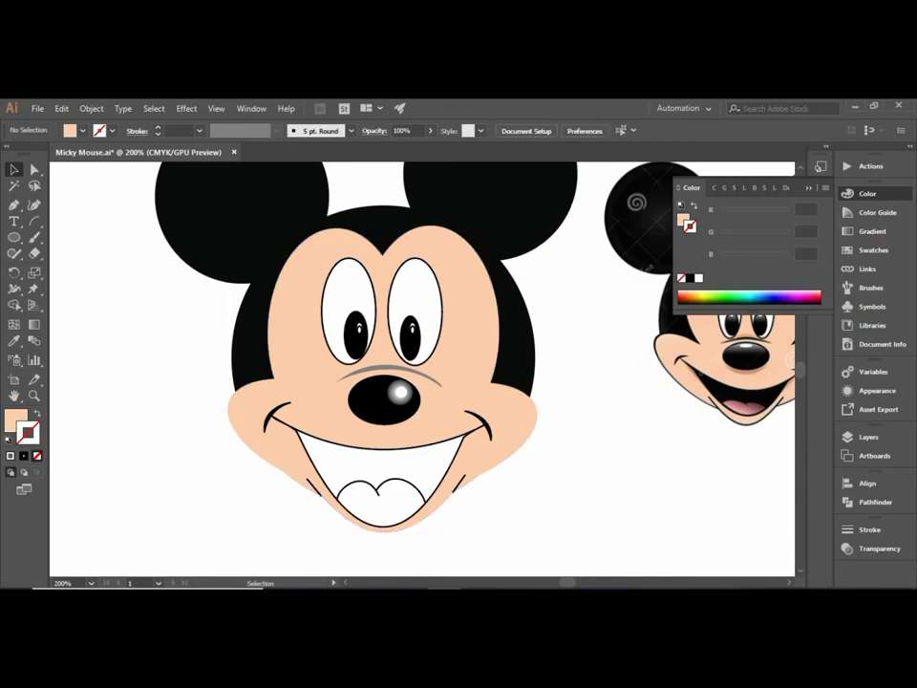
click(253, 446)
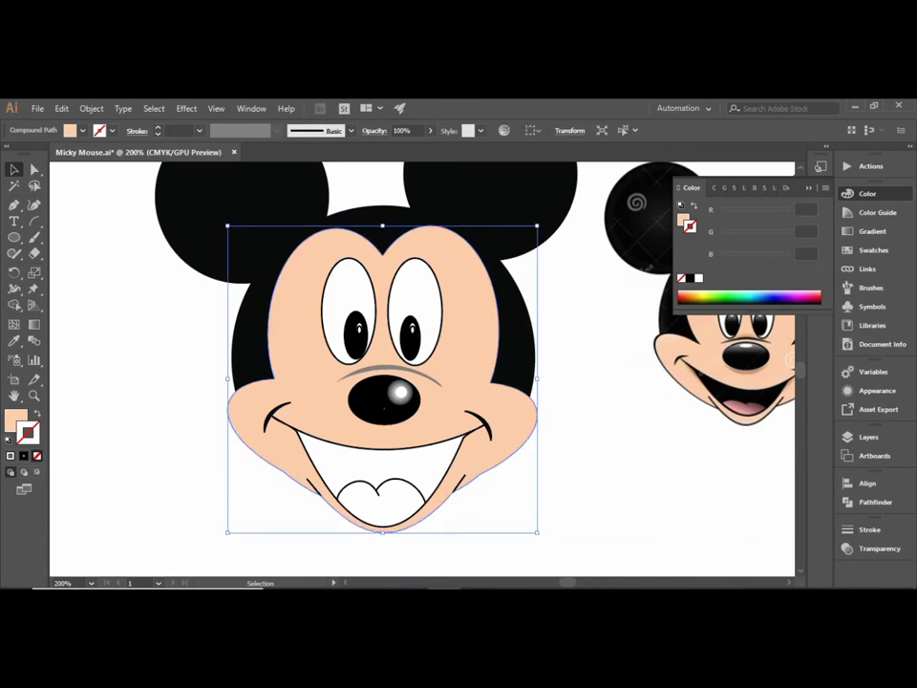
double_click(28, 432)
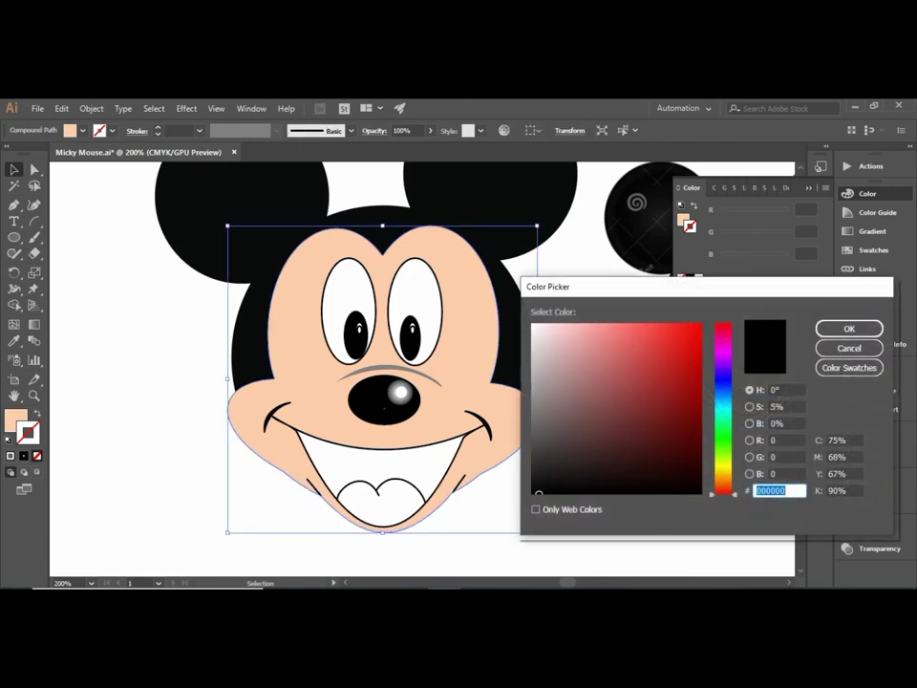
text(020202)
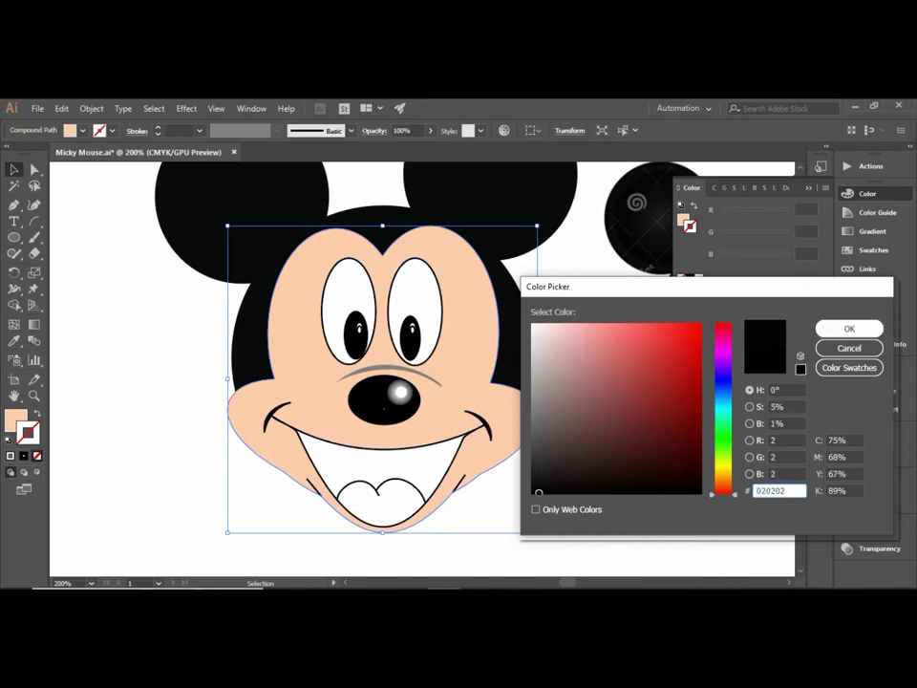
key(Return)
key(ctrl+shift+a)
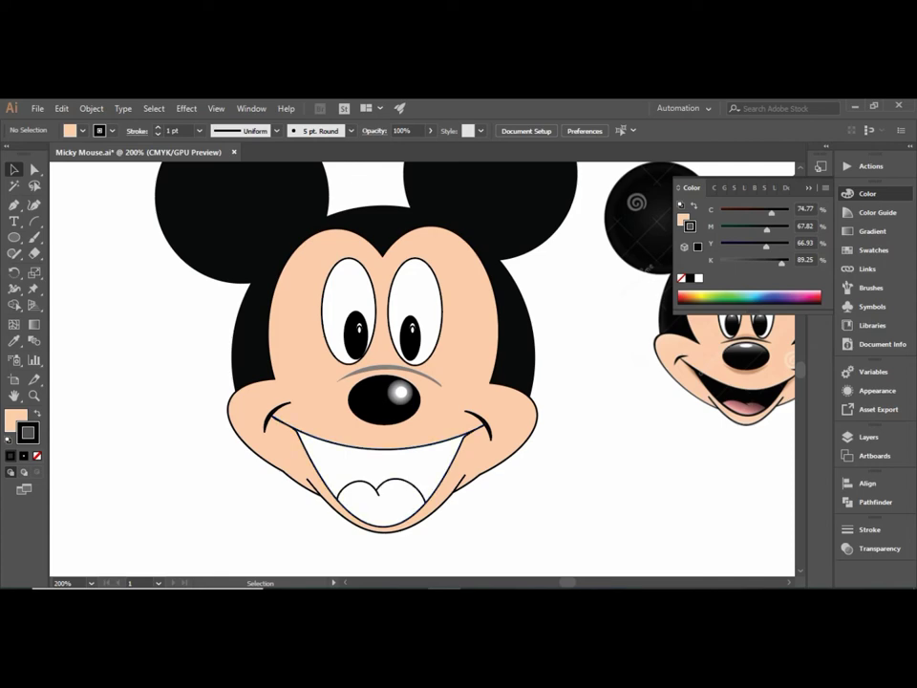
click(400, 391)
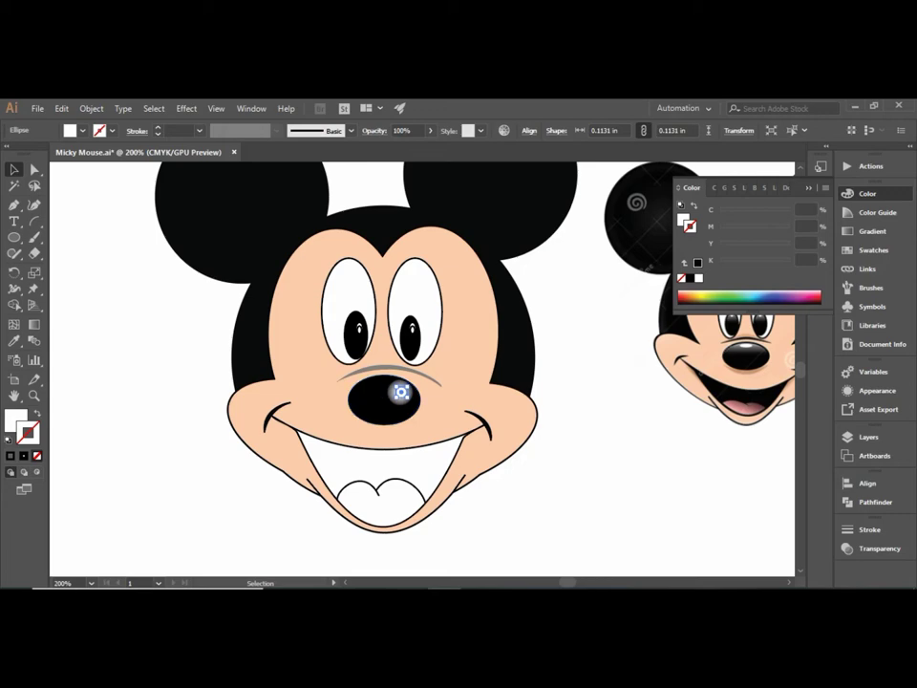
drag(400, 390, 401, 393)
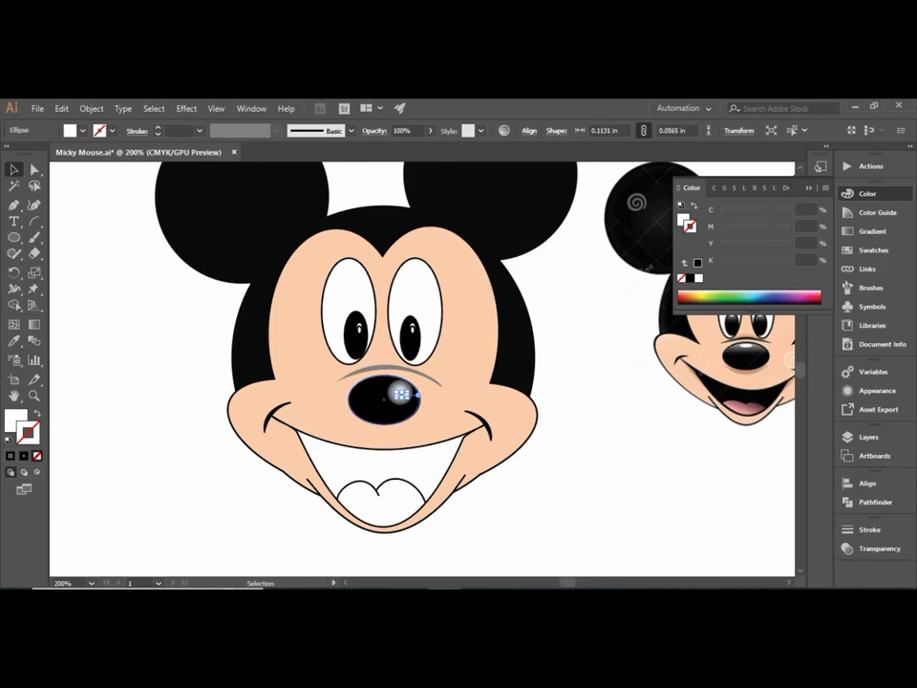
key(ctrl+shift+a)
drag(402, 393, 400, 390)
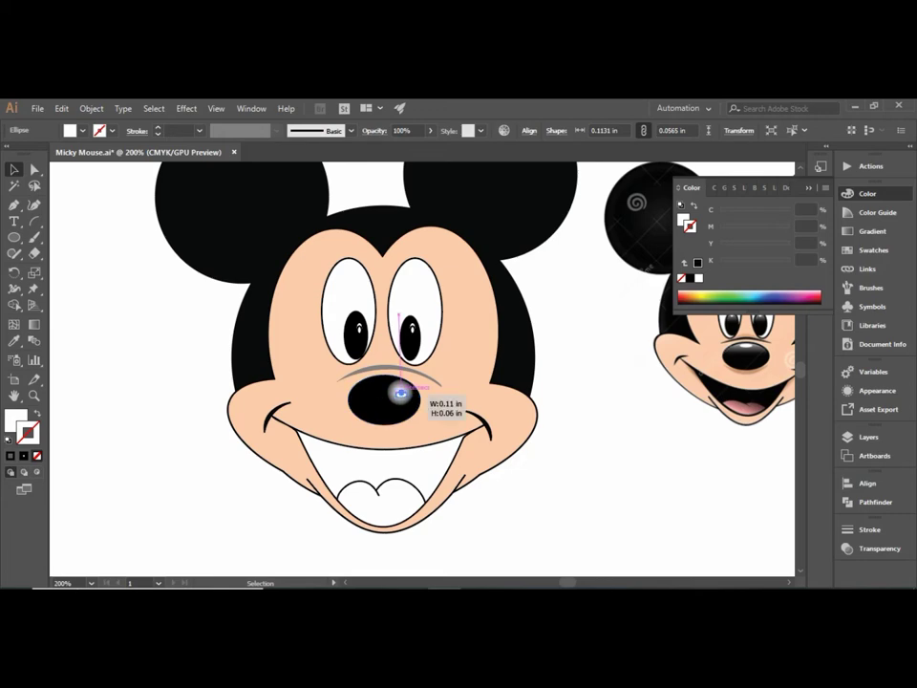
key(ctrl+shift+a)
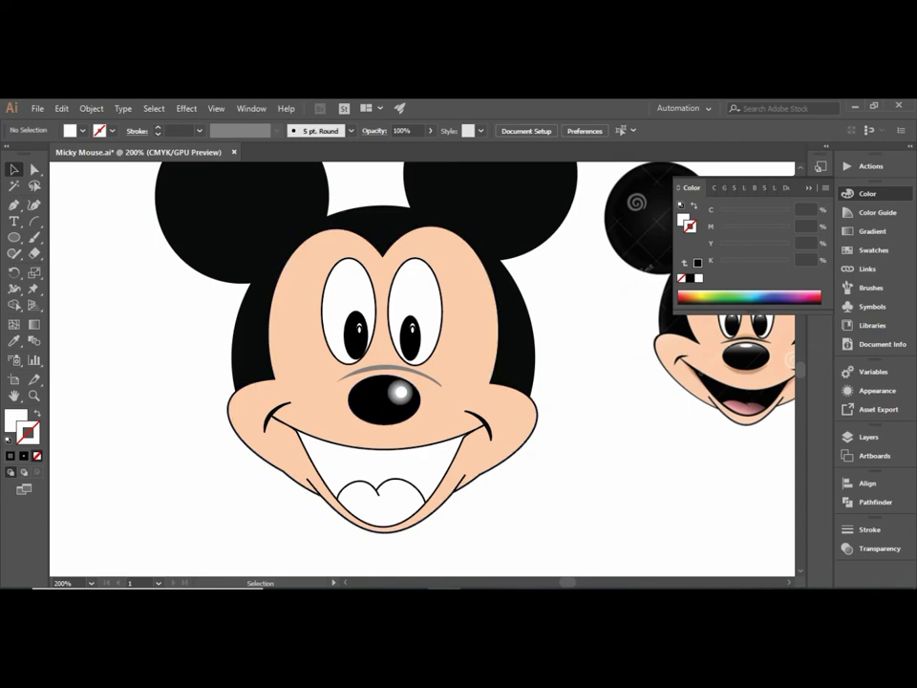
scroll(420, 373, up, 1)
scroll(420, 372, up, 1)
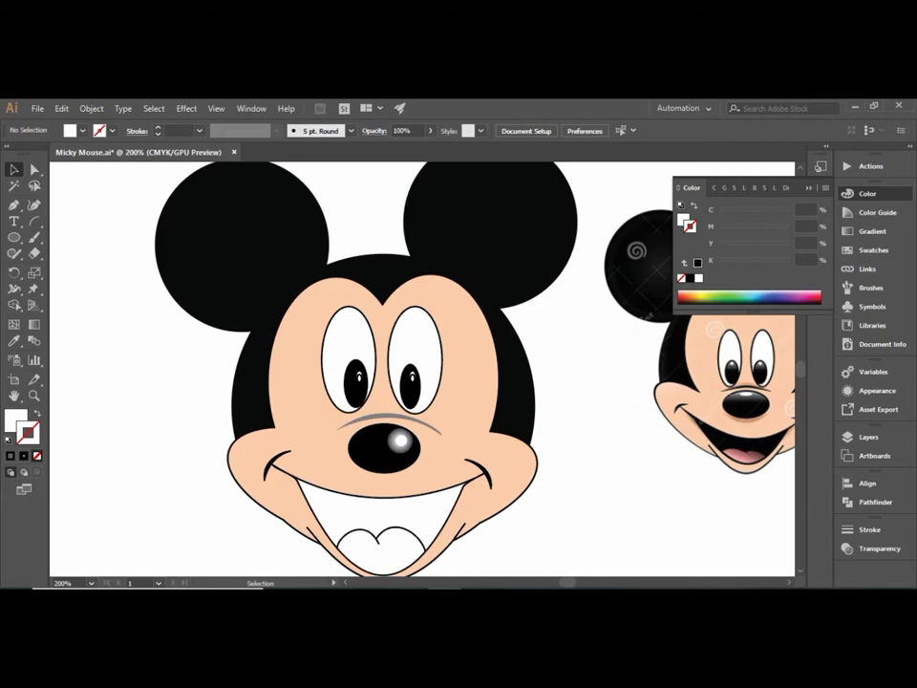
scroll(421, 372, down, 1)
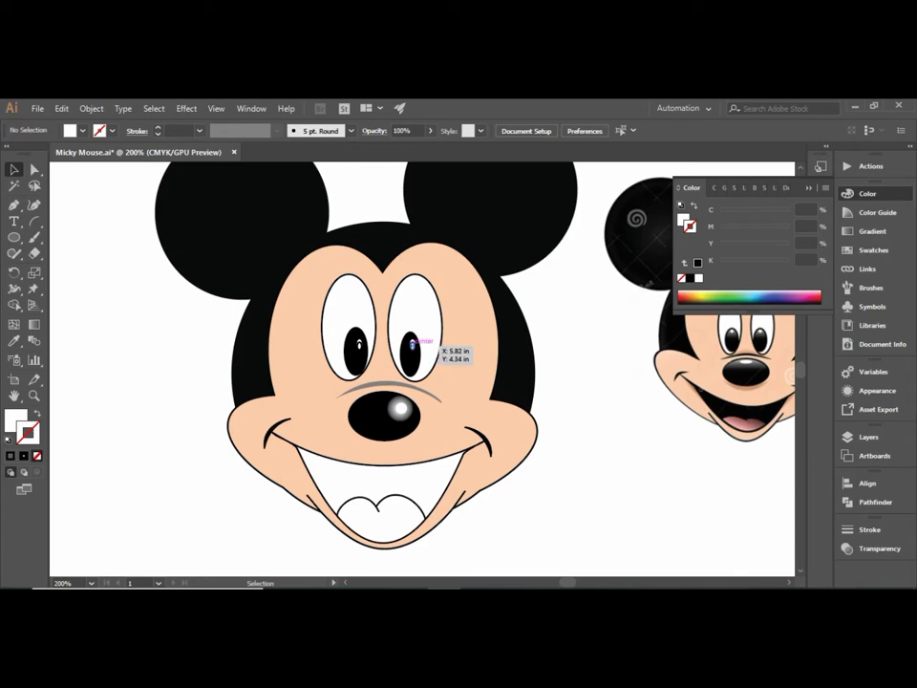
Step: Select the right pupil, then the right eye's white ellipse
click(412, 342)
key(a)
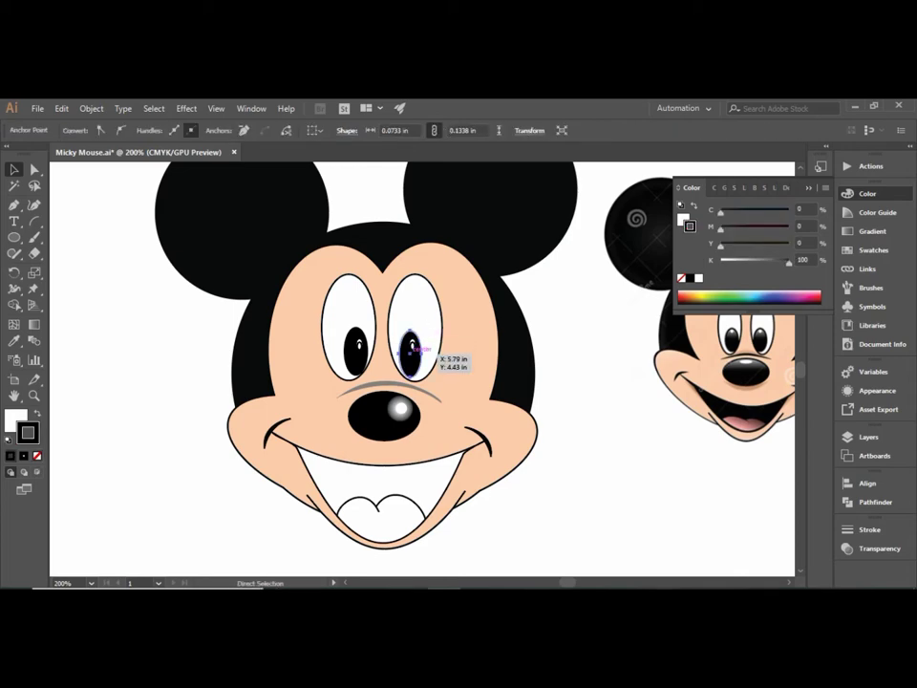
key(v)
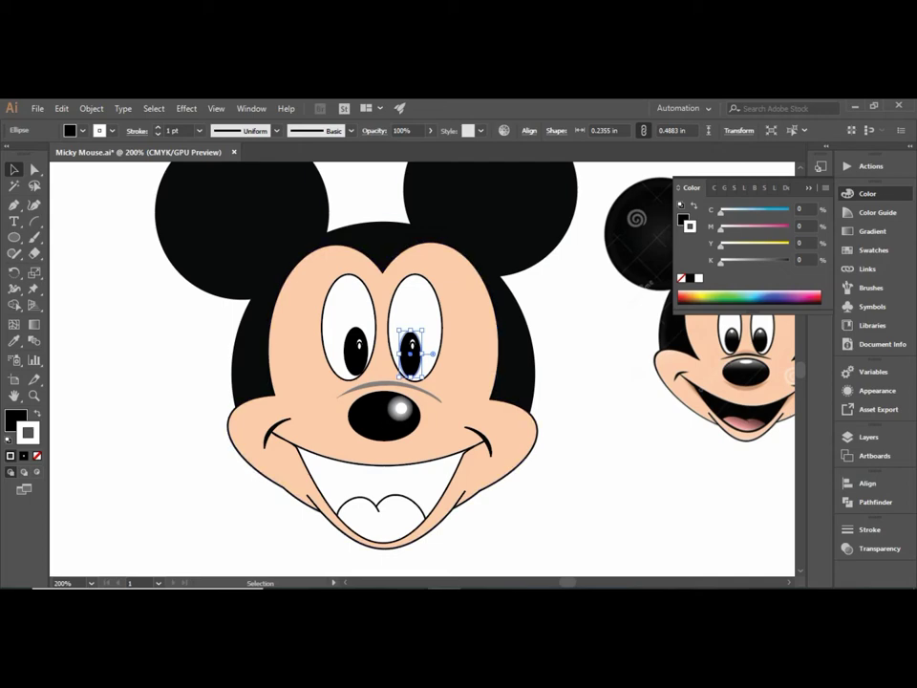
key(ctrl+shift+a)
mouse_move(414, 328)
mouse_down()
mouse_move(396, 335)
mouse_move(413, 342)
mouse_up()
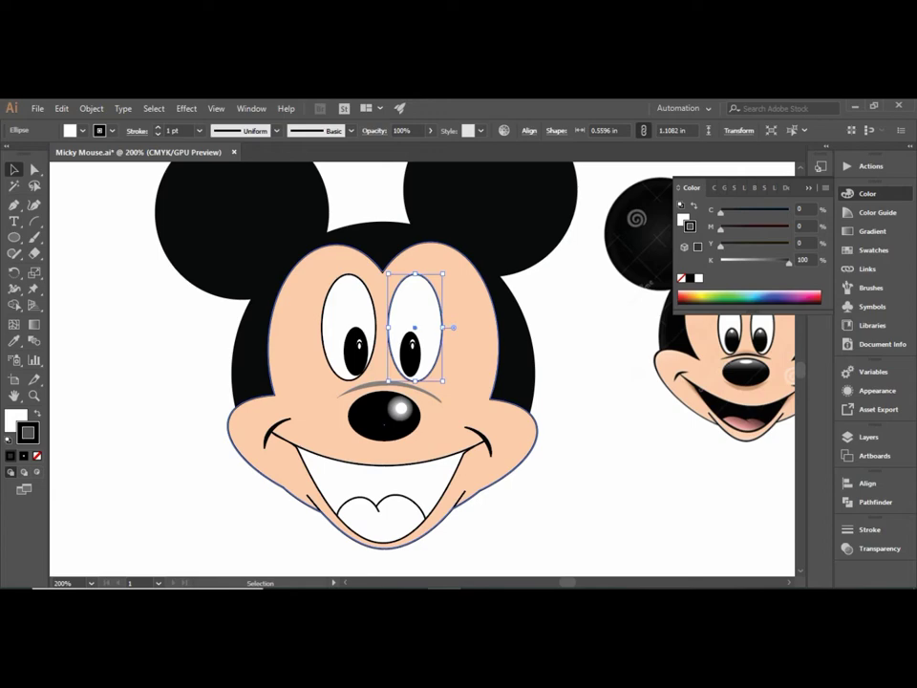
key(ctrl+shift+a)
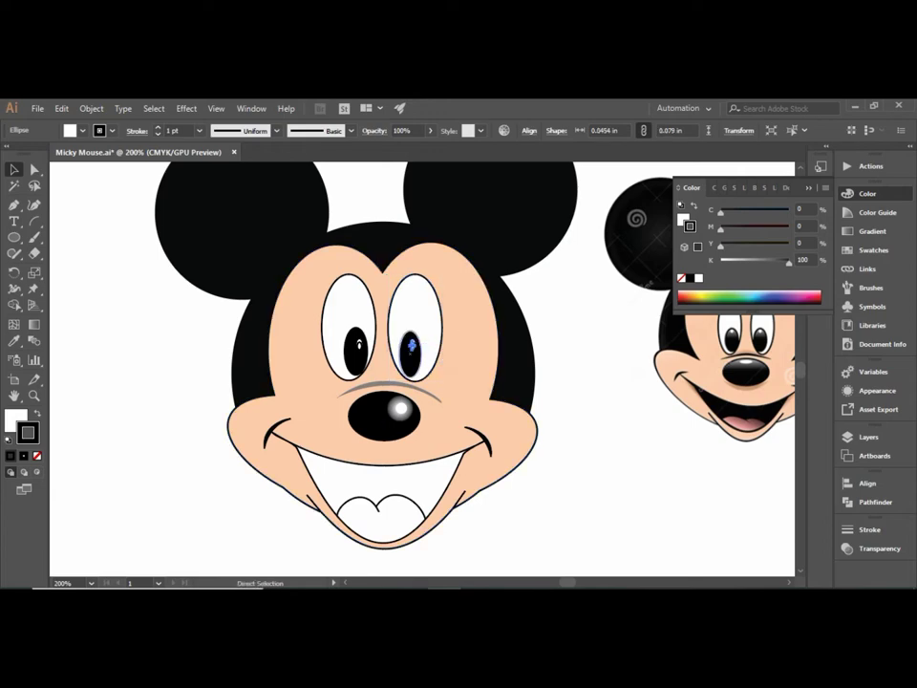
Step: Remove the fill from the right eye's white ellipse
click(410, 349)
click(420, 304)
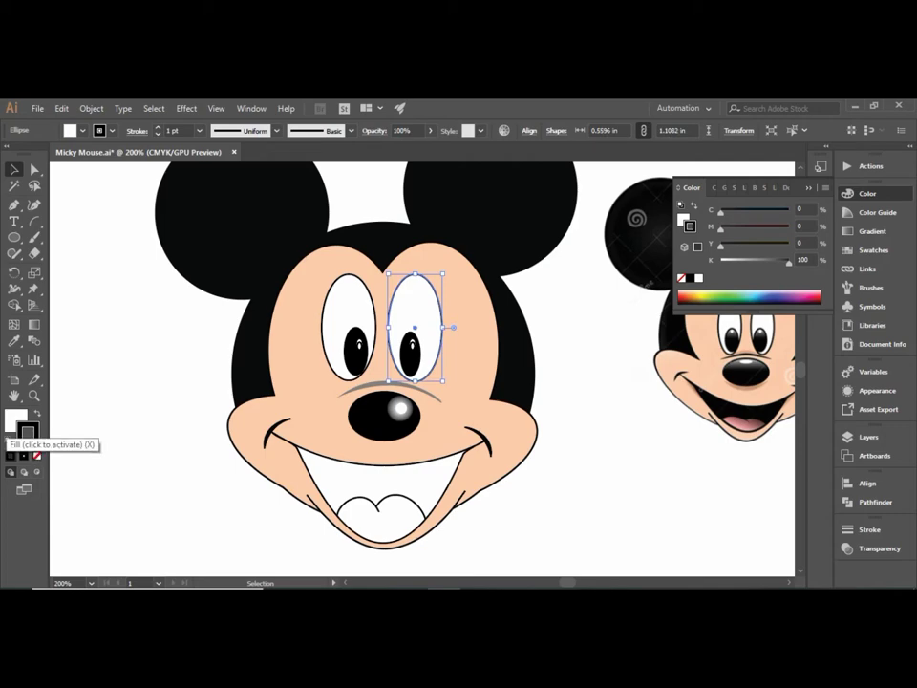
double_click(15, 420)
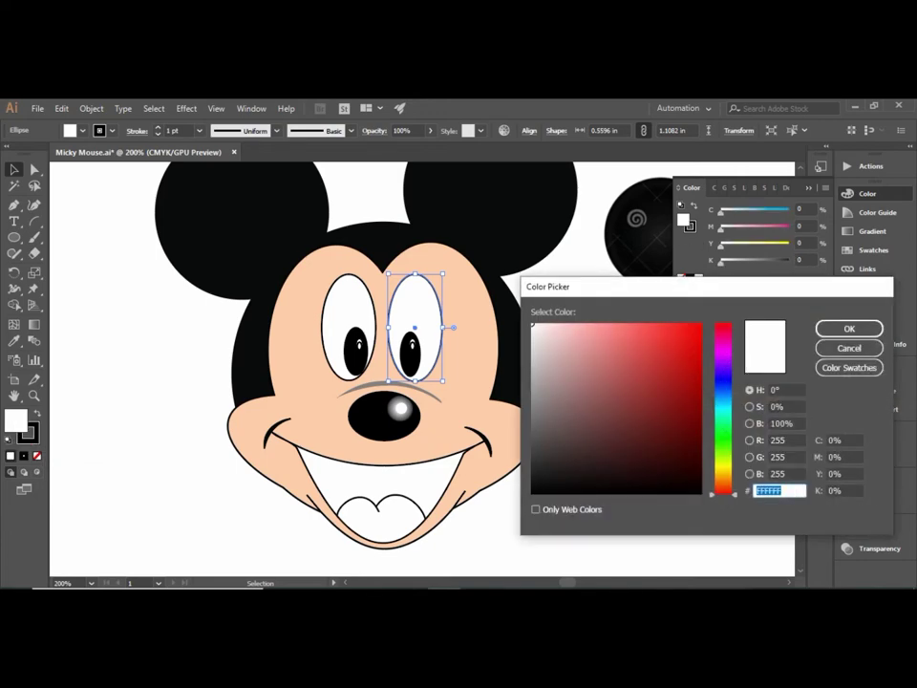
key(Return)
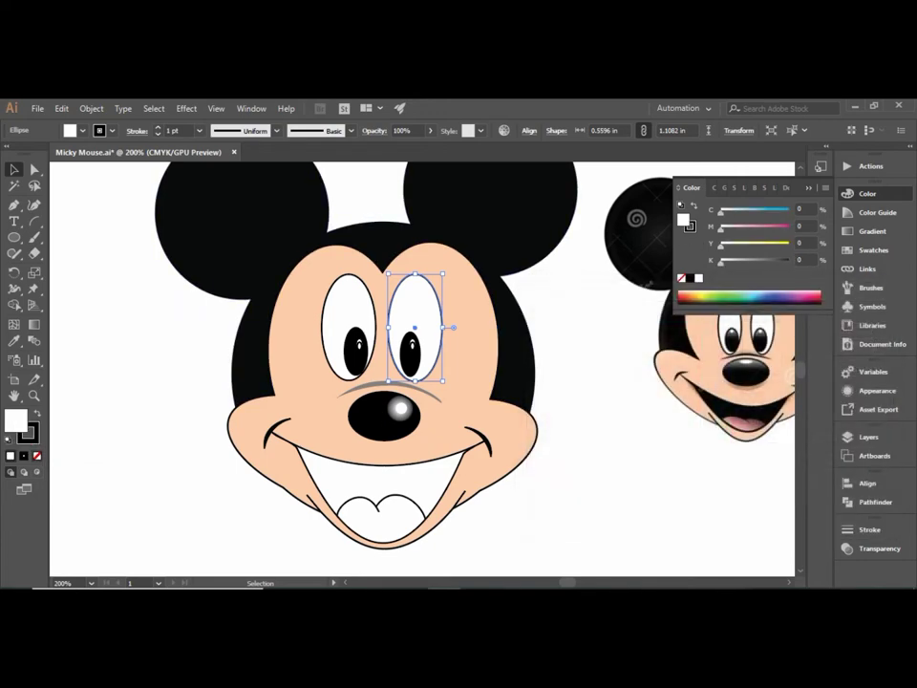
key(slash)
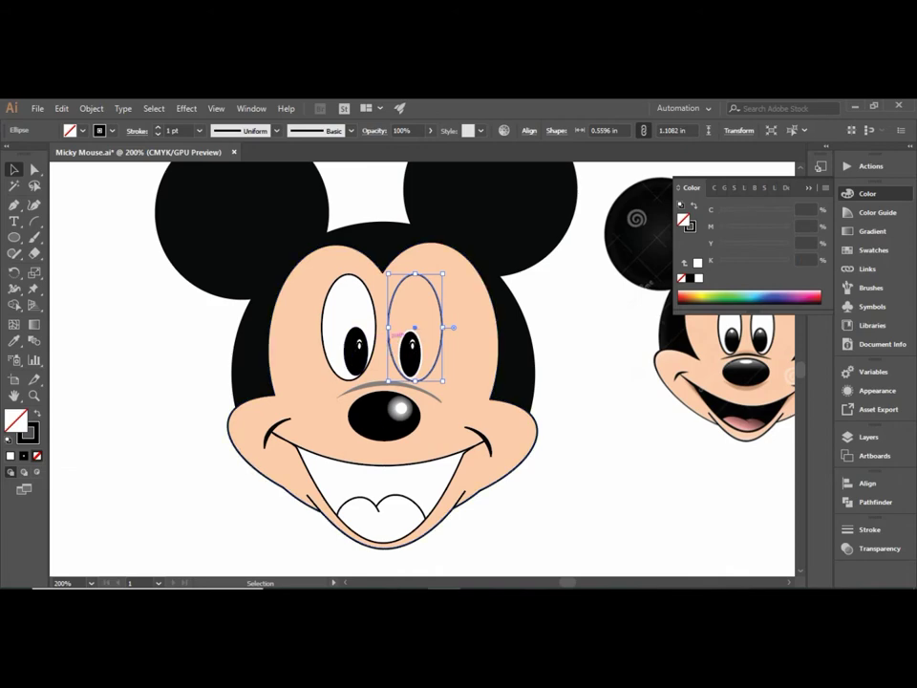
Step: Nudge the peach face shape slightly down, then reselect the right eye white
click(303, 265)
mouse_move(426, 334)
mouse_down()
mouse_move(411, 346)
mouse_move(426, 334)
mouse_up()
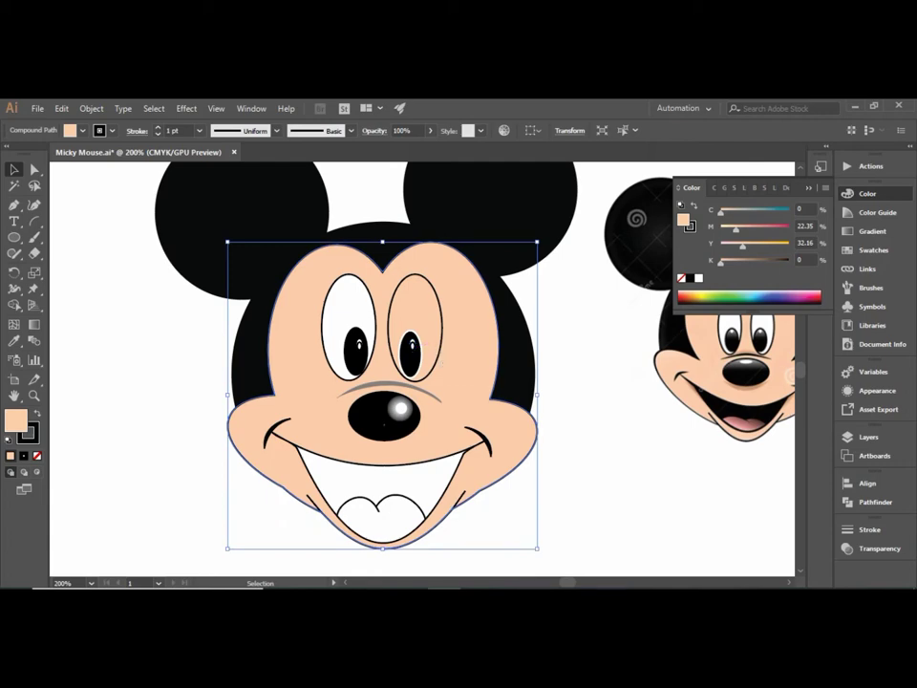
click(425, 305)
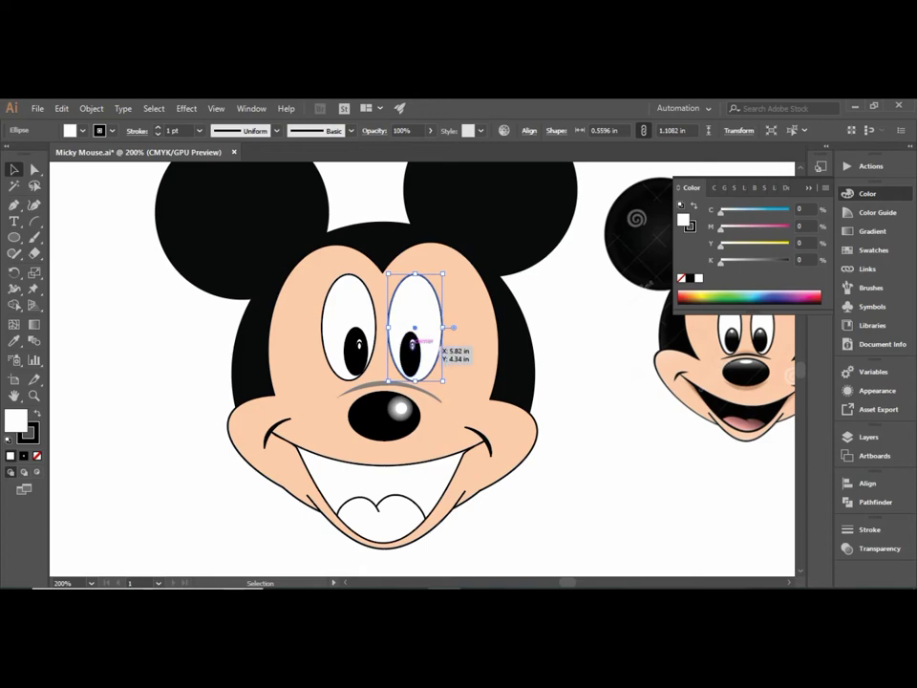
scroll(410, 346, up, 3)
scroll(414, 354, up, 2)
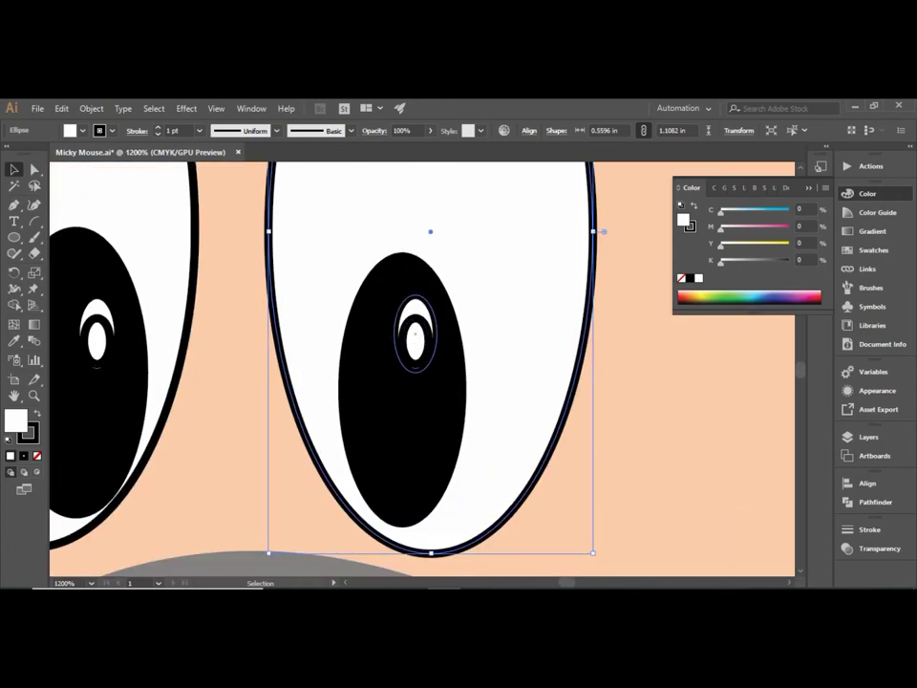
Step: Pick out the right pupil's two white highlight shapes and the black pupil
click(415, 329)
click(414, 340)
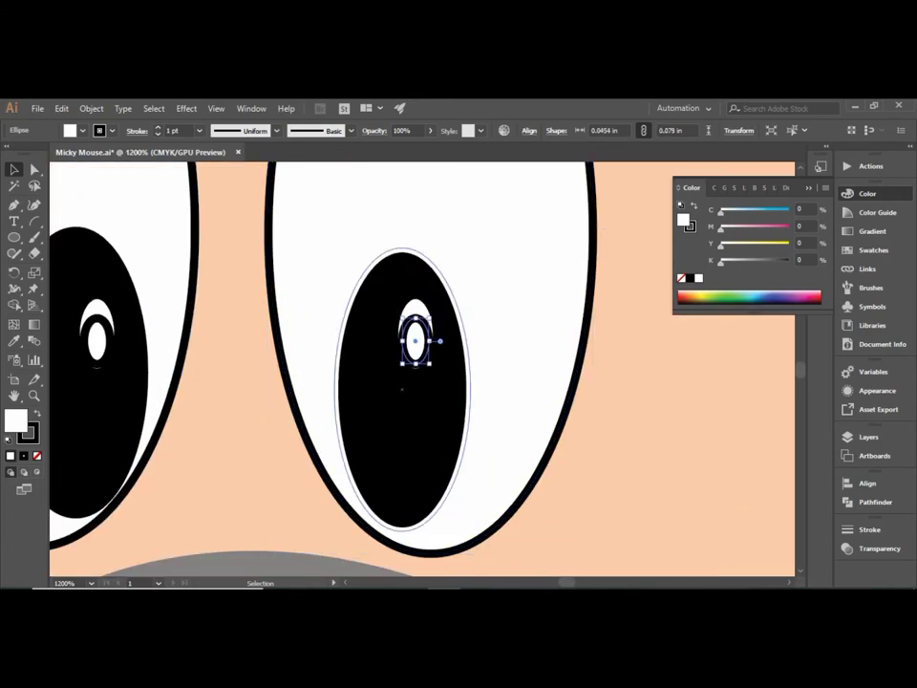
click(401, 430)
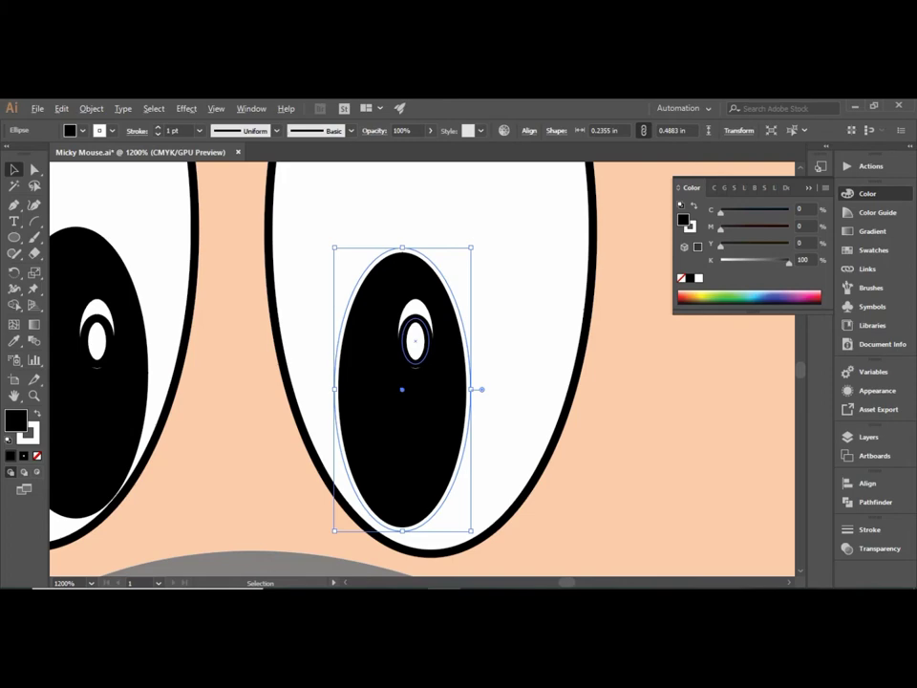
click(415, 340)
click(416, 311)
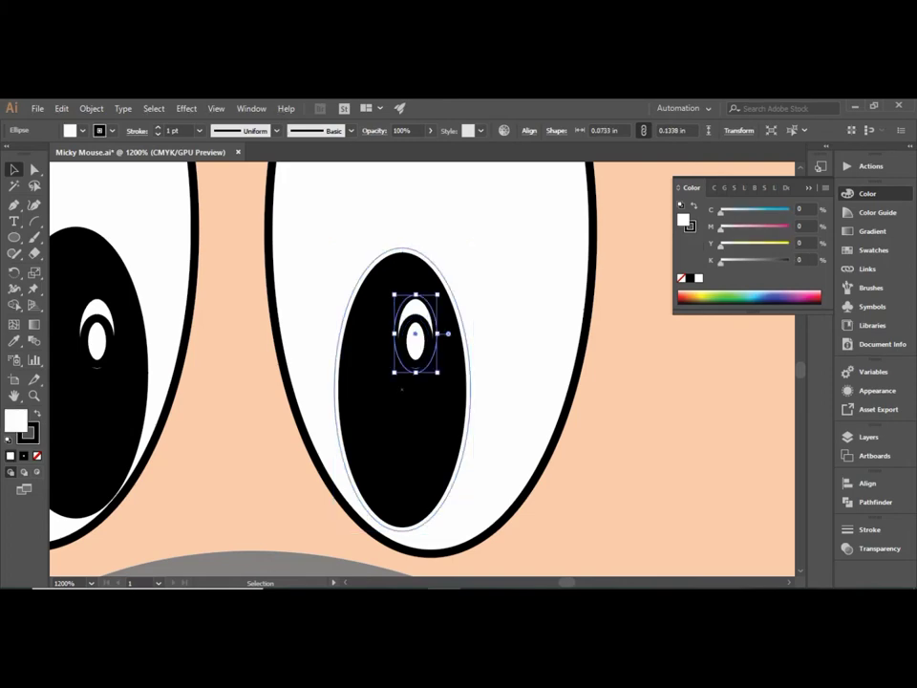
click(414, 340)
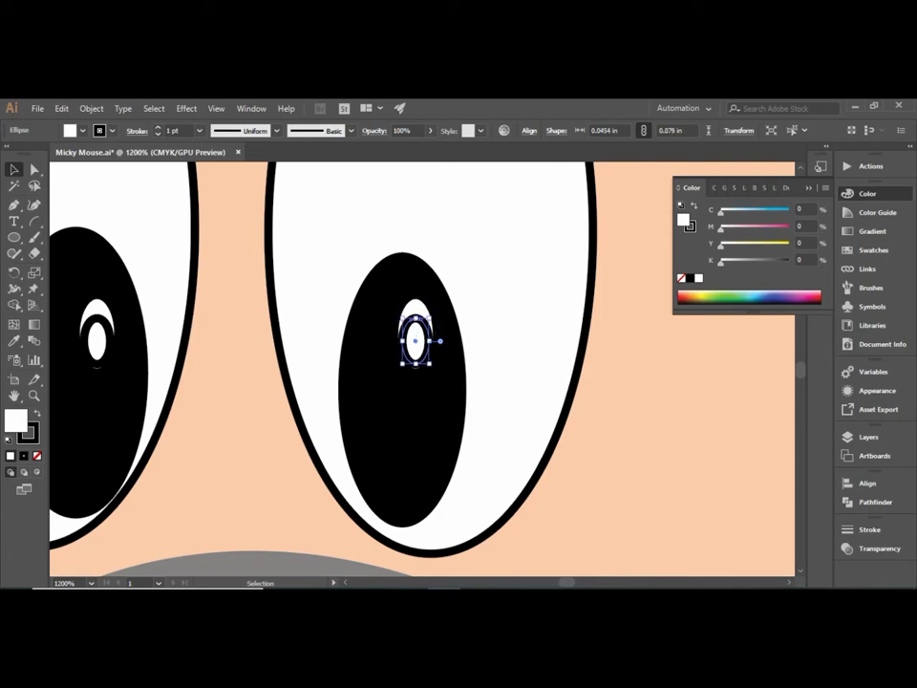
shift+click(416, 311)
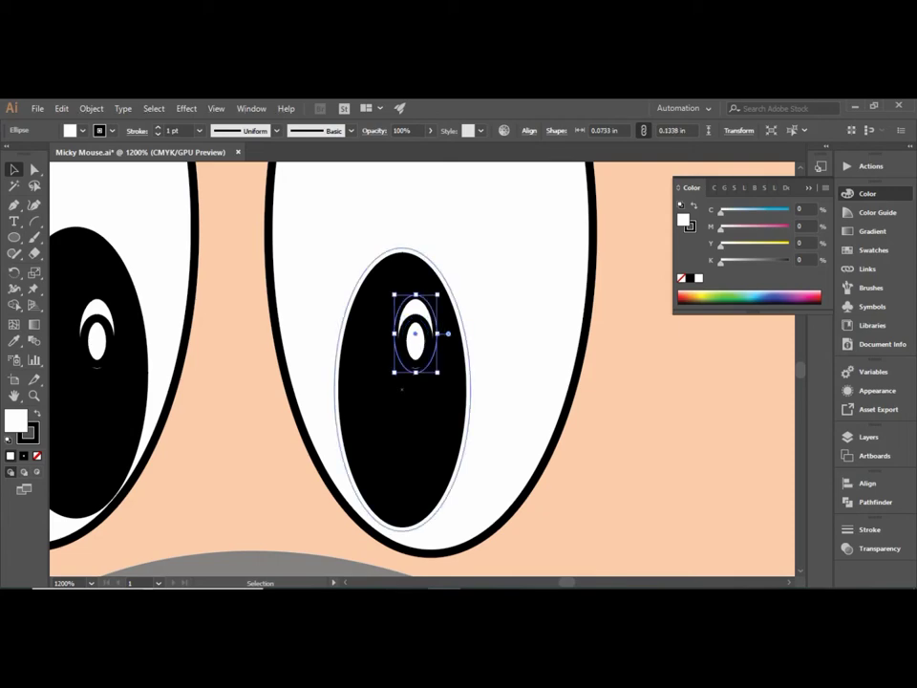
click(402, 411)
Step: Select the right pupil together with its small and crescent highlights
right_click(402, 411)
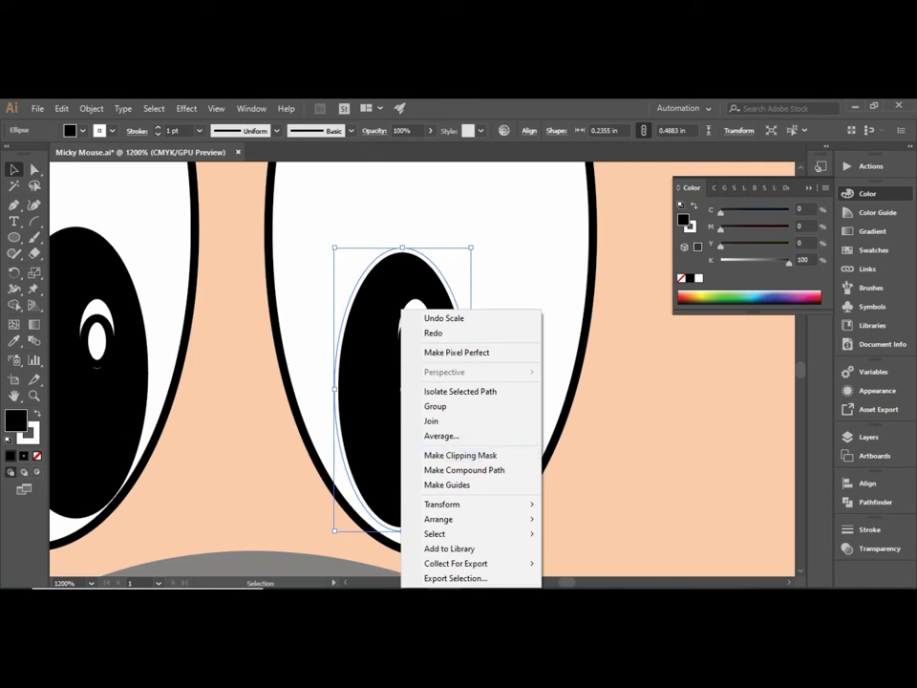
key(Escape)
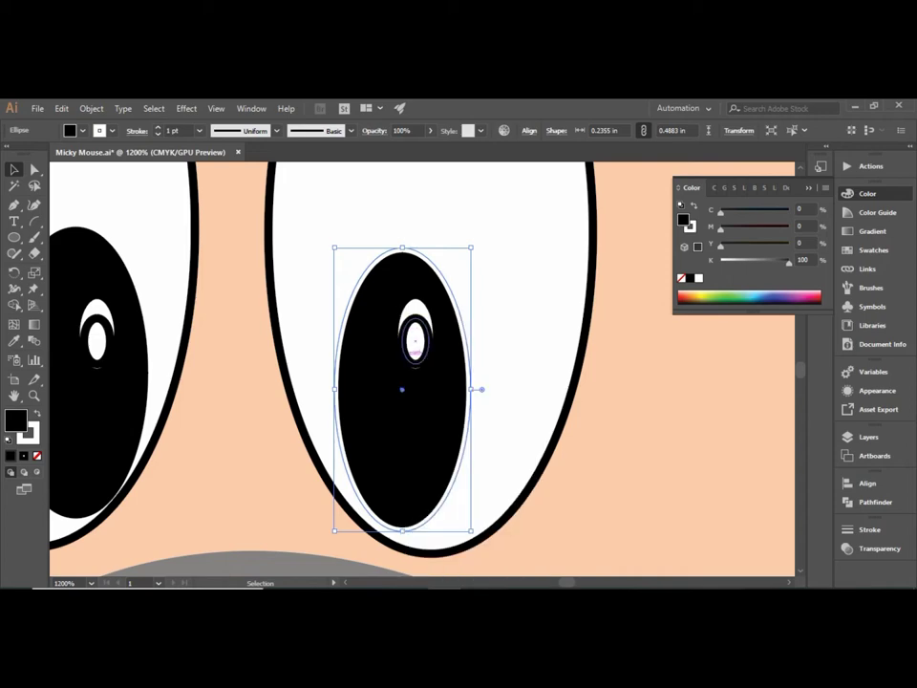
click(415, 340)
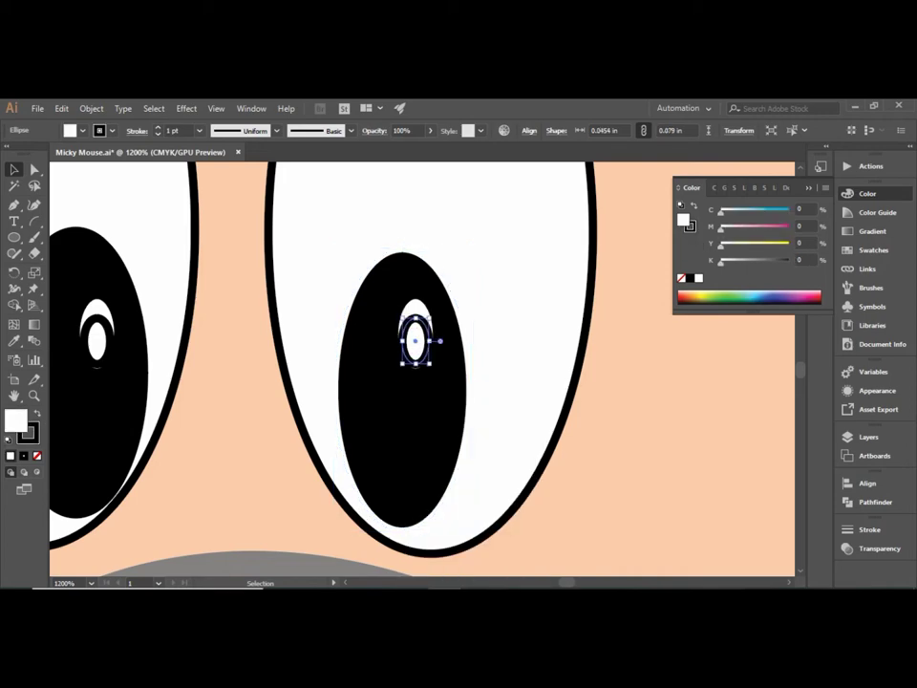
shift+click(412, 306)
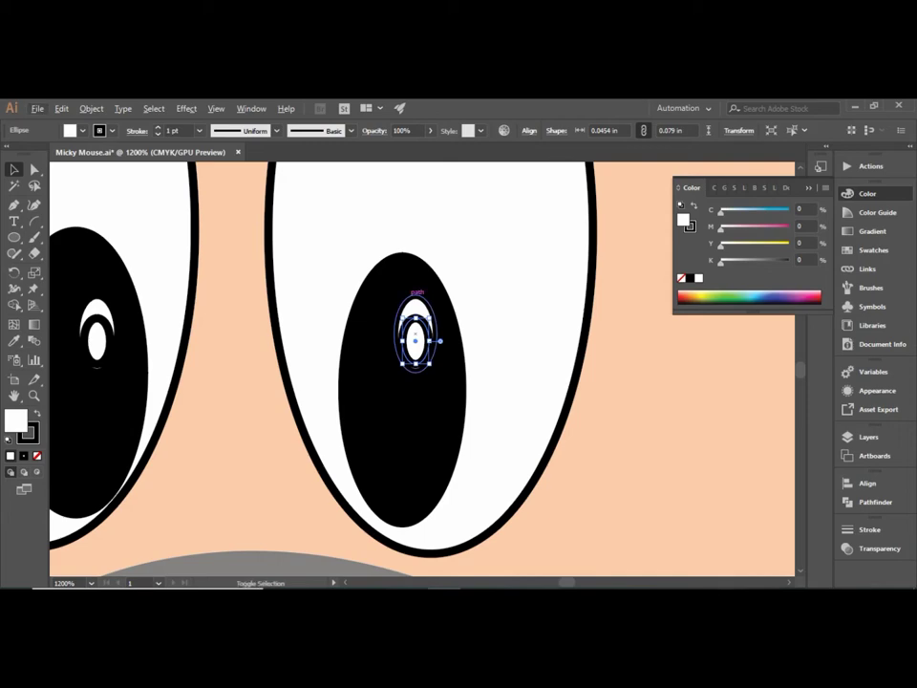
shift+click(402, 421)
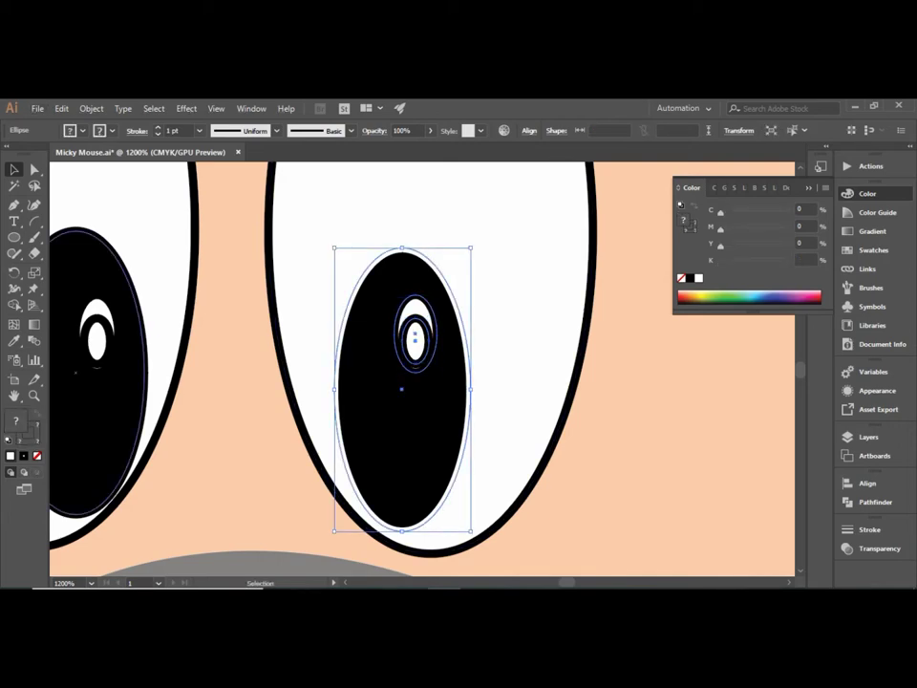
Step: Select the left pupil with its highlights, then zoom out to see both eyes
click(95, 330)
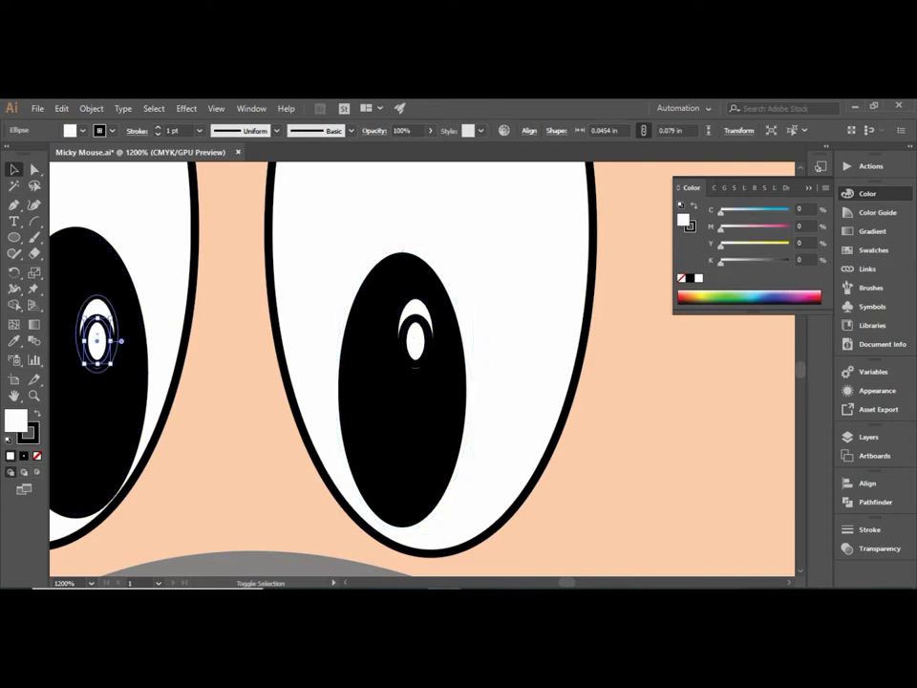
shift+click(67, 286)
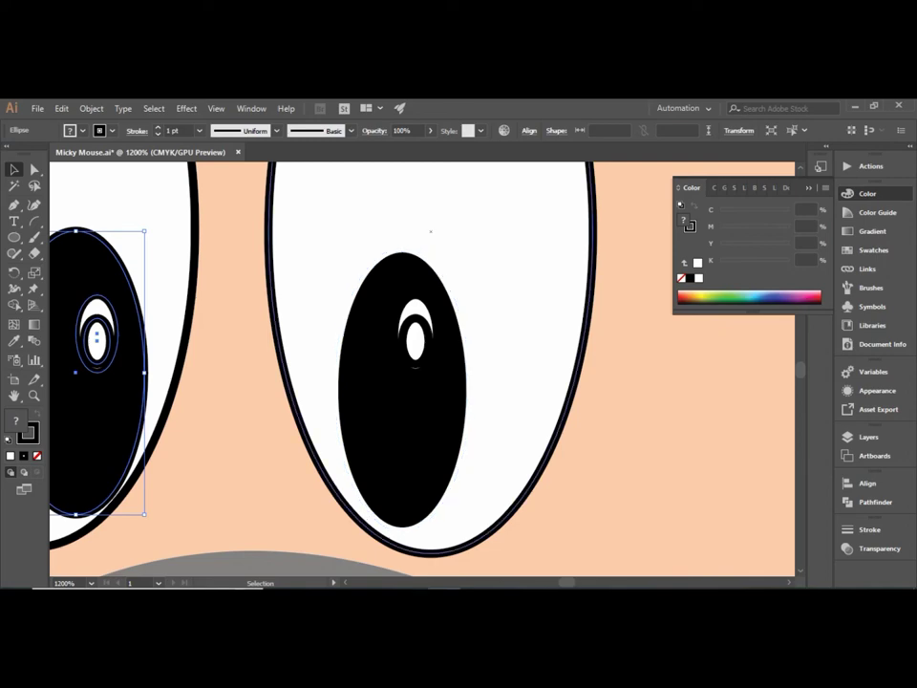
click(430, 231)
key(ctrl+minus)
key(ctrl+minus)
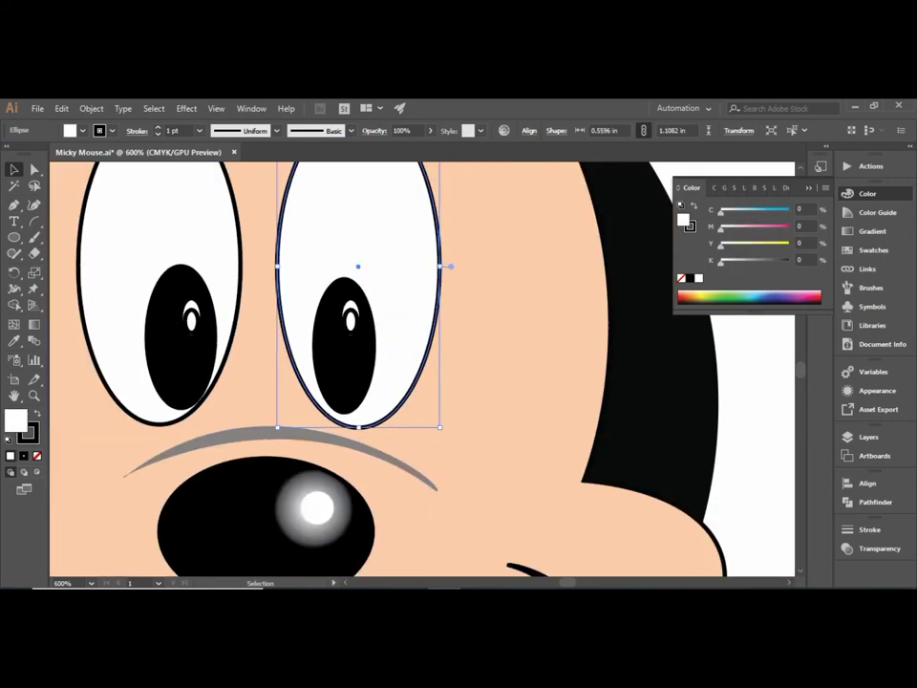
Step: Alternate selecting the right pupil with its highlight and the peach face
click(344, 363)
shift+click(350, 319)
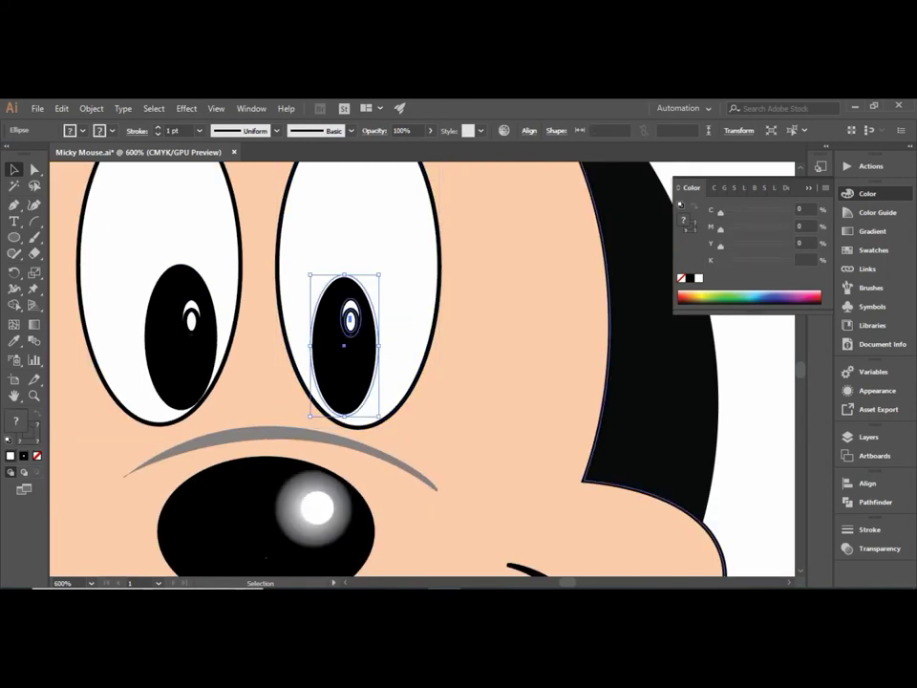
click(459, 363)
click(344, 363)
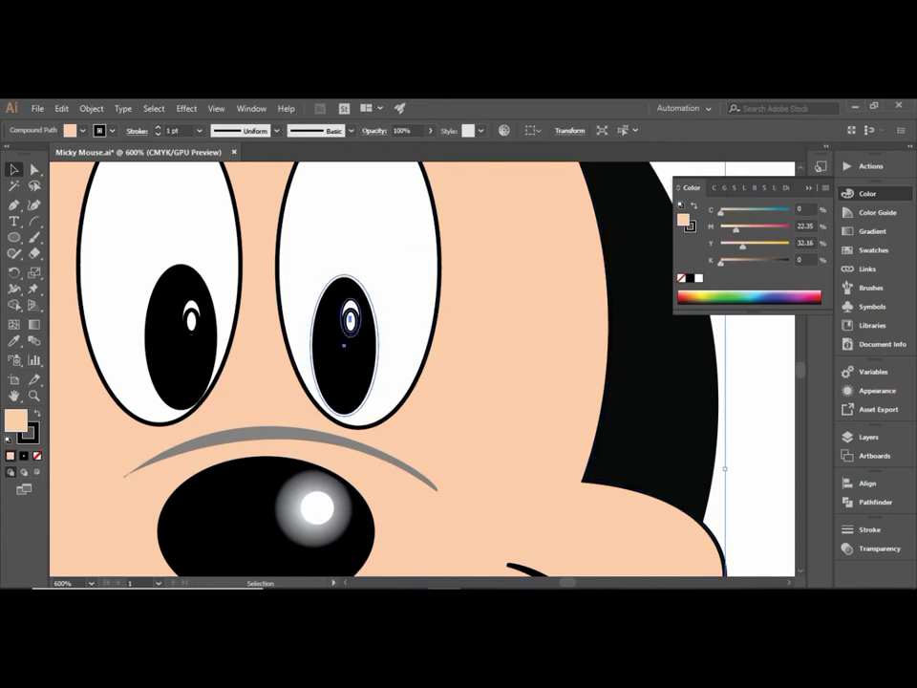
shift+click(348, 317)
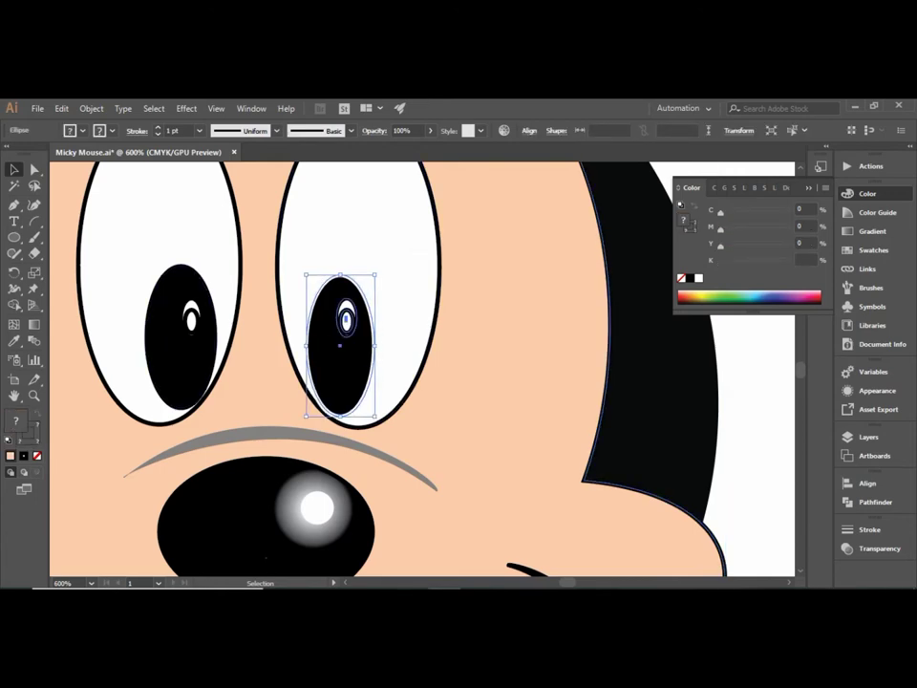
click(456, 245)
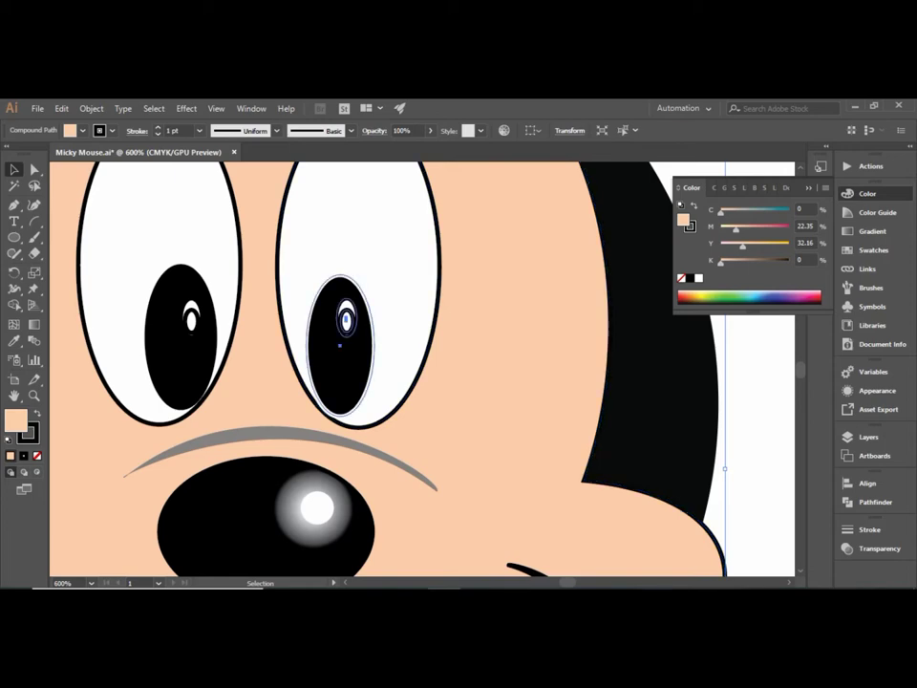
Step: Nudge the right pupil slightly to the right and compare both pupils
click(336, 346)
key(ctrl+z)
drag(336, 346, 340, 348)
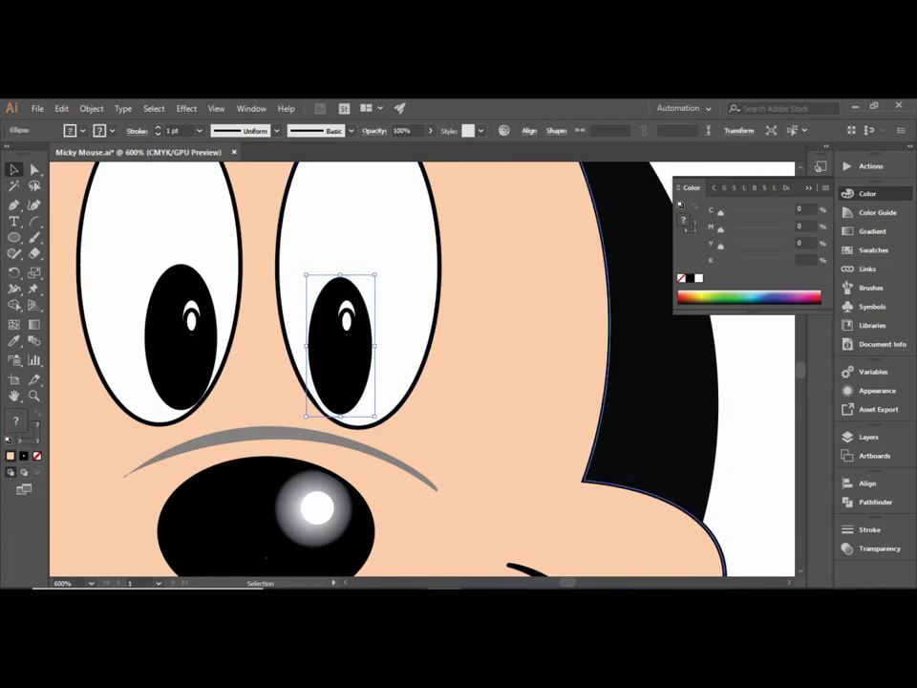
click(258, 382)
click(337, 364)
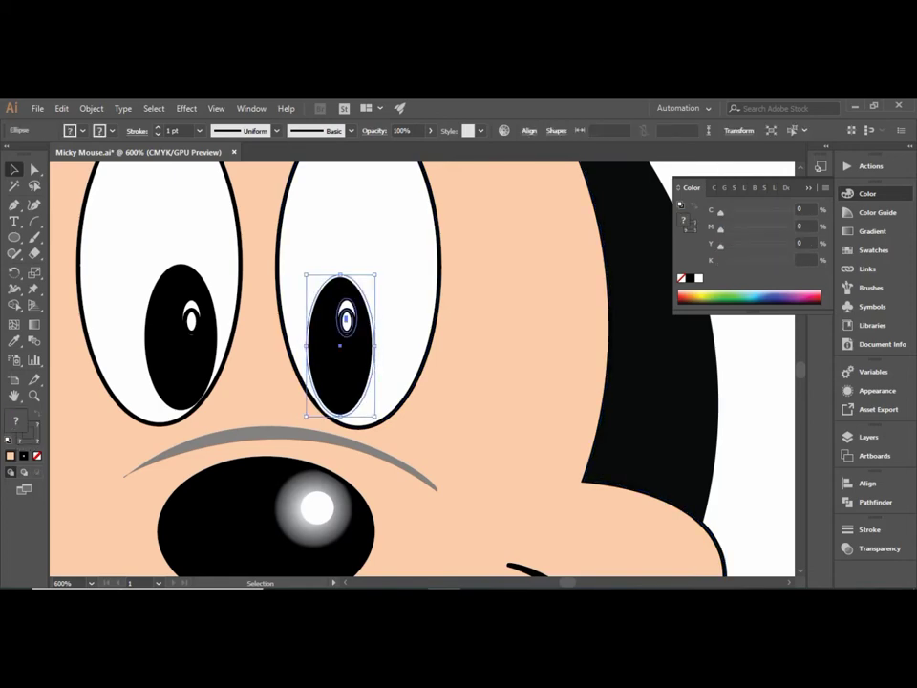
click(183, 368)
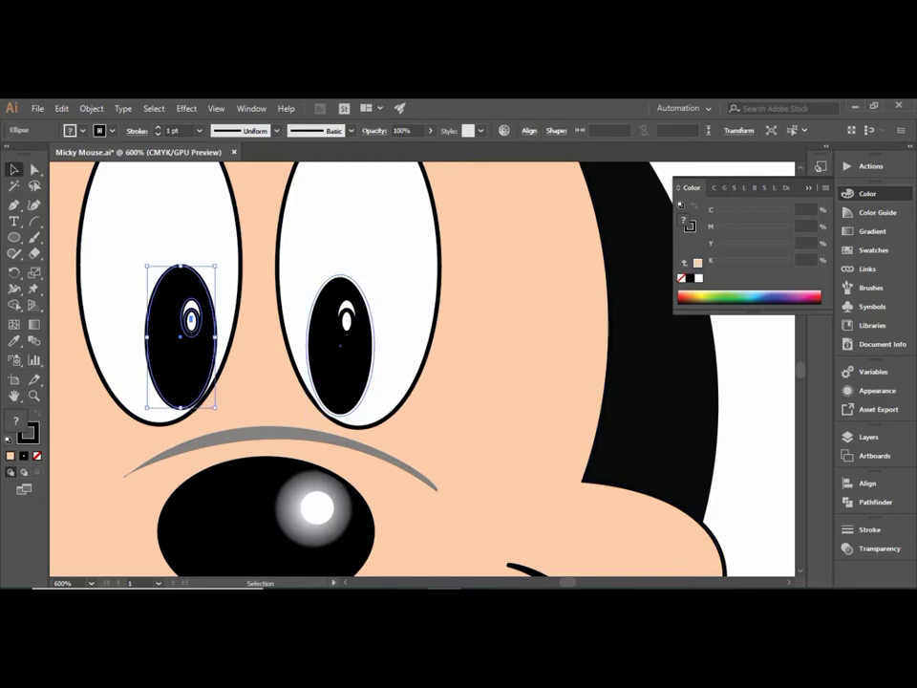
click(340, 368)
Step: Deselect, set stroke to None, then restore default white fill and black stroke
key(x)
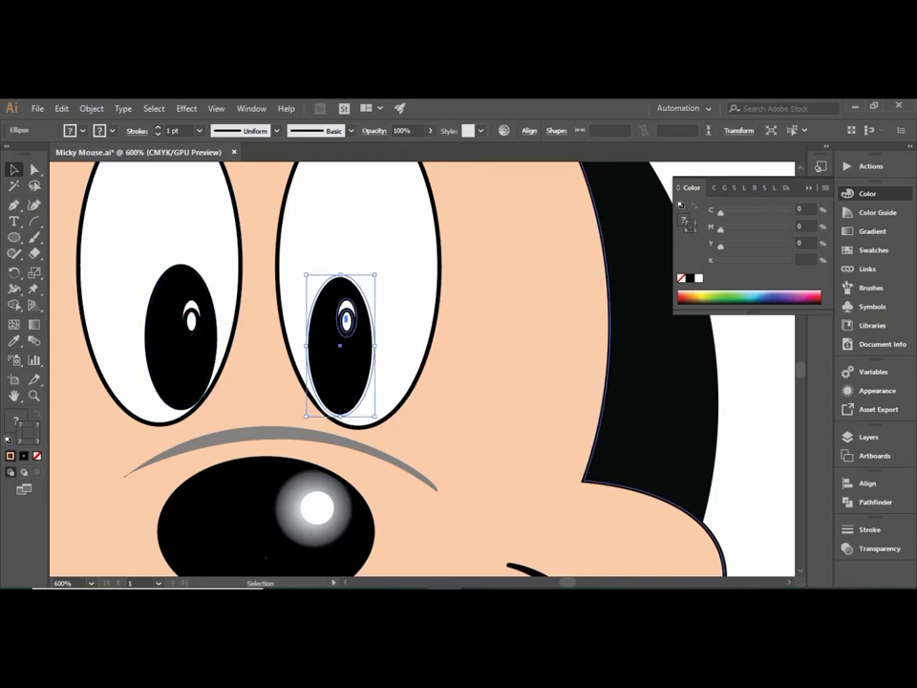
key(ctrl+shift+a)
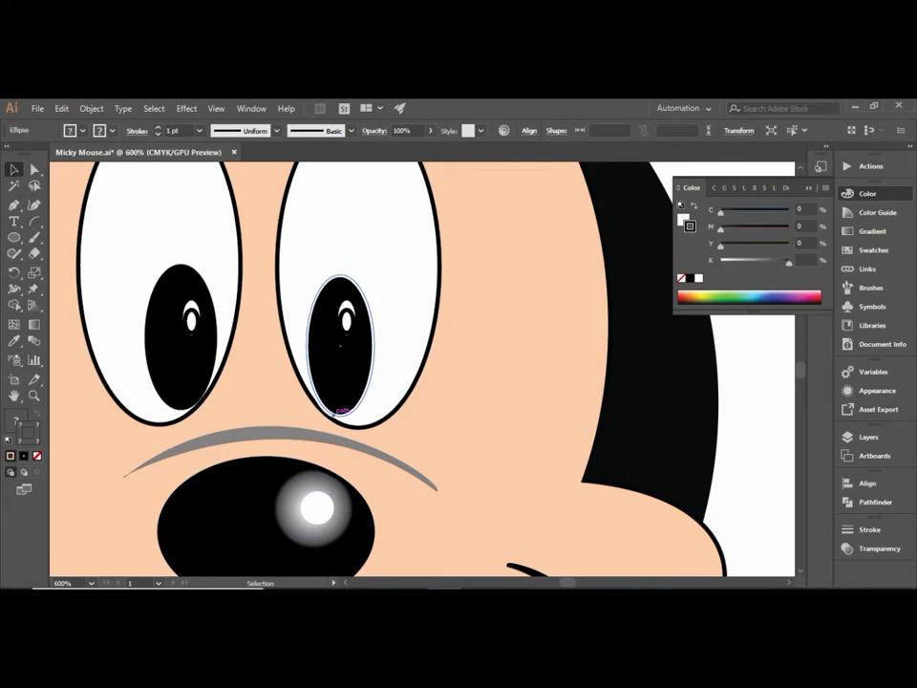
key(ctrl+shift+a)
double_click(690, 225)
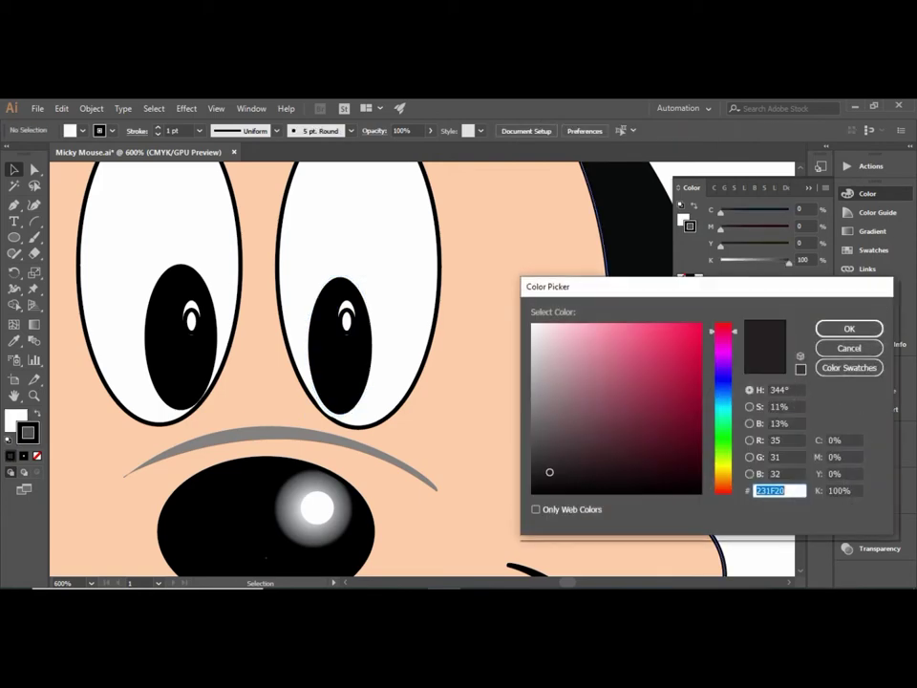
key(Escape)
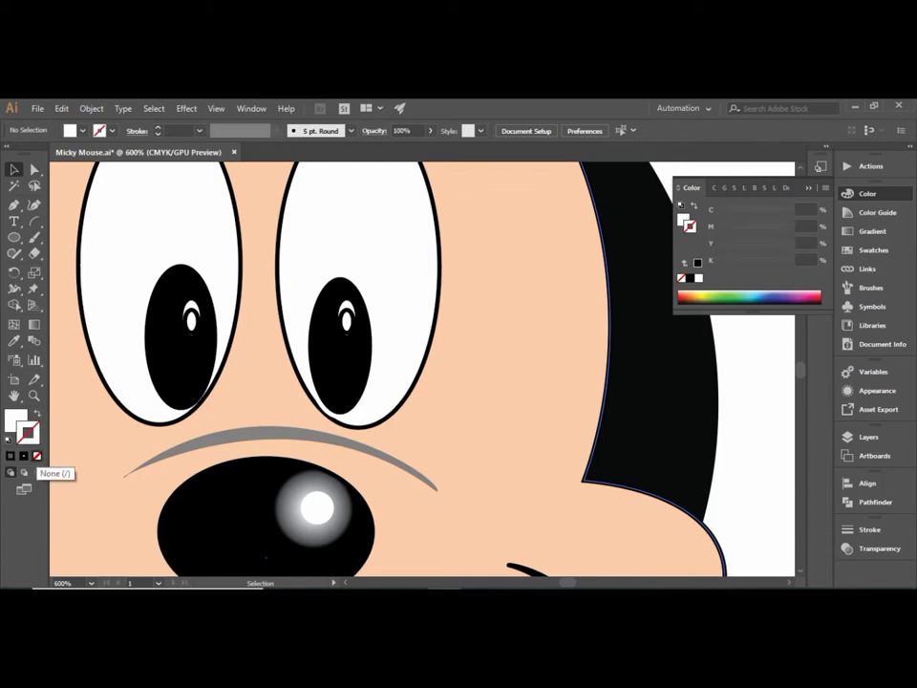
click(37, 456)
click(15, 421)
key(d)
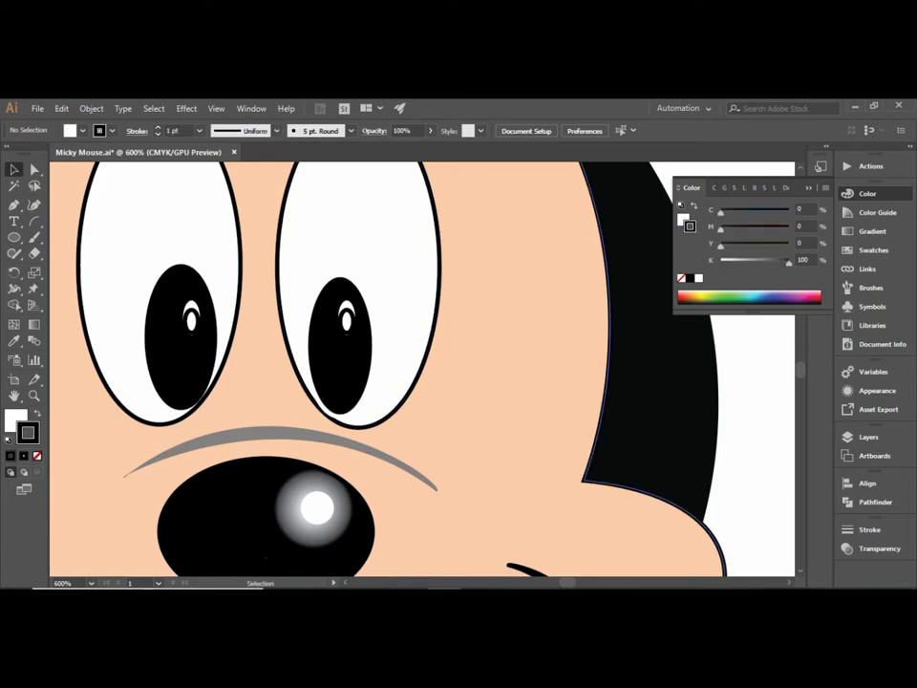
Step: Select the peach face shape and zoom out to 150%
click(339, 344)
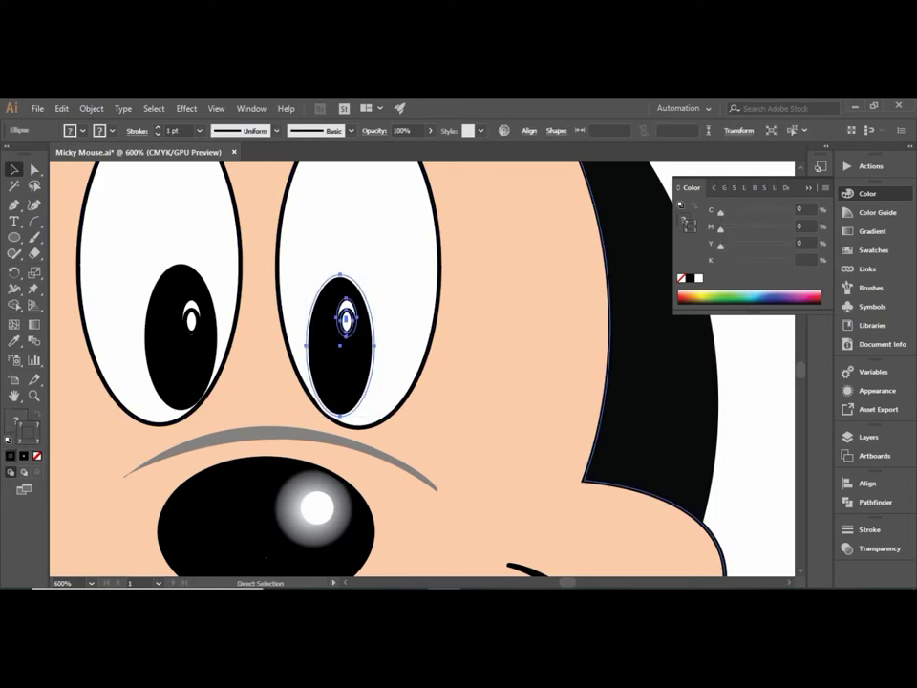
click(266, 557)
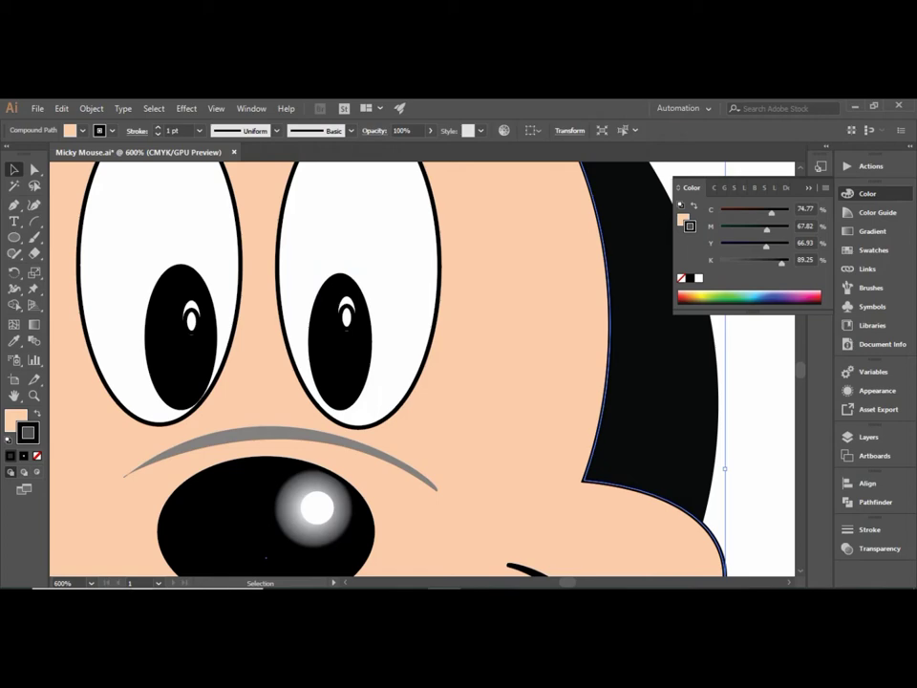
scroll(277, 413, down, 2)
Step: Move the reference Mickey image slightly down and right, undoing an accidental black-head move
scroll(277, 414, down, 2)
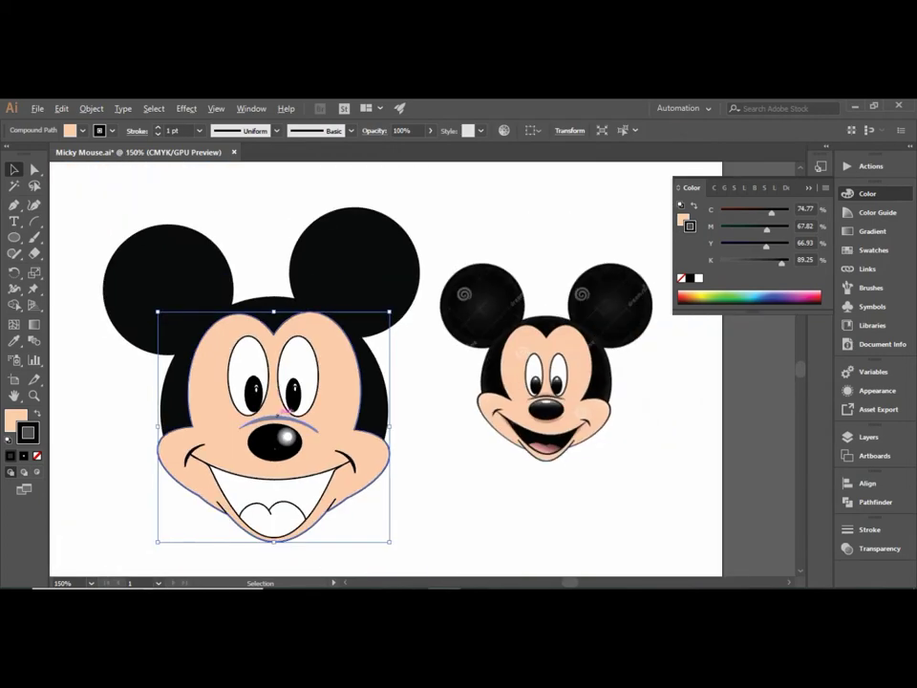
drag(535, 402, 544, 423)
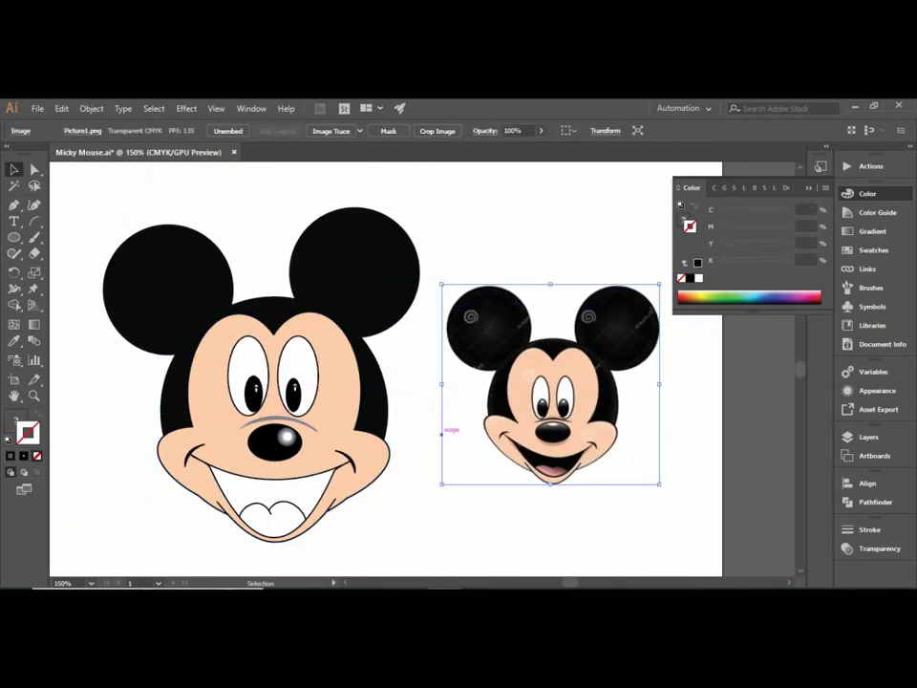
key(ctrl+shift+a)
click(124, 277)
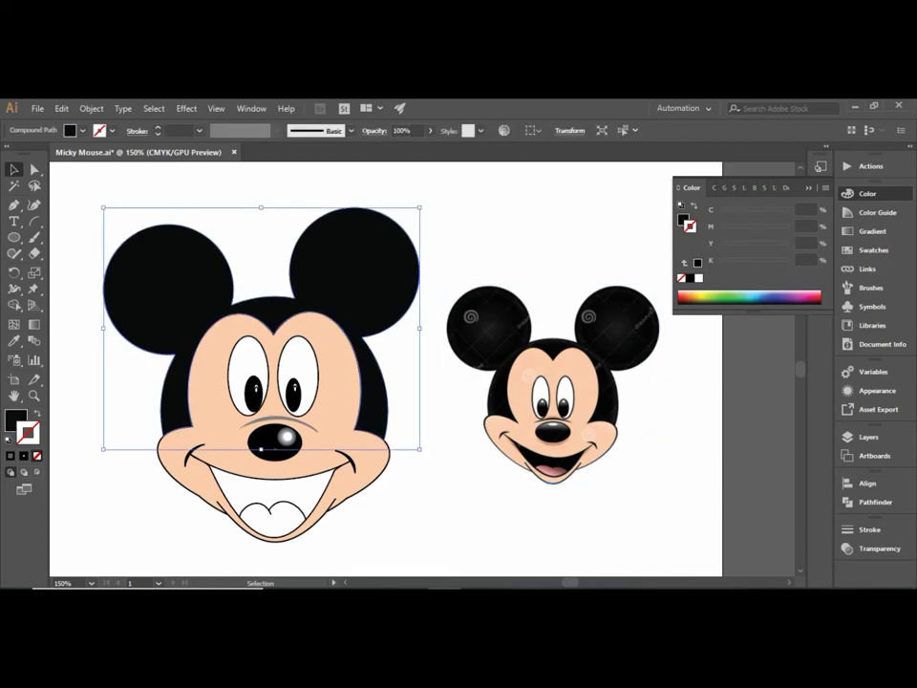
drag(124, 277, 137, 242)
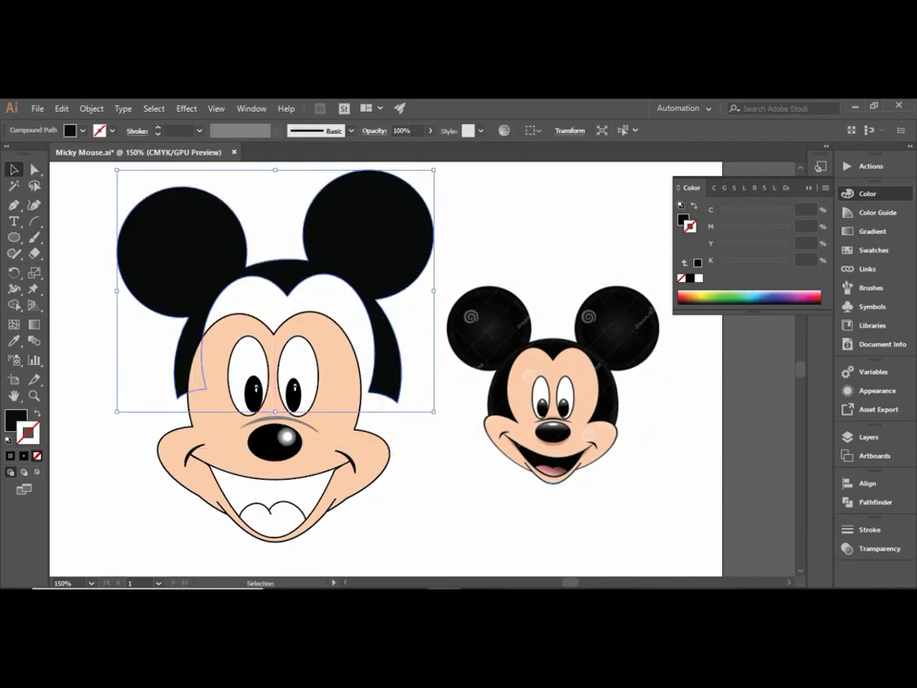
key(ctrl+z)
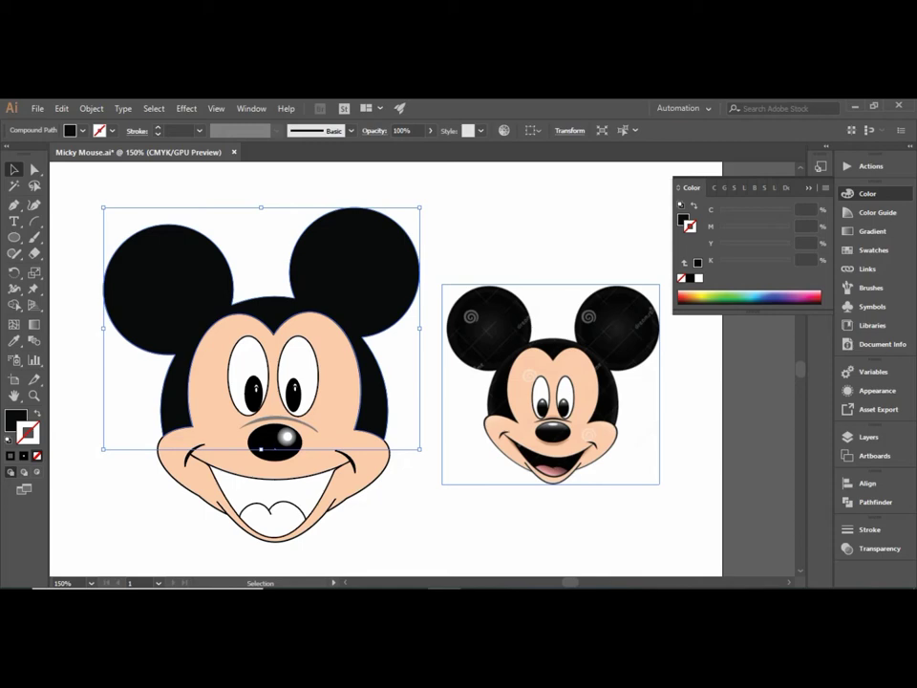
click(551, 401)
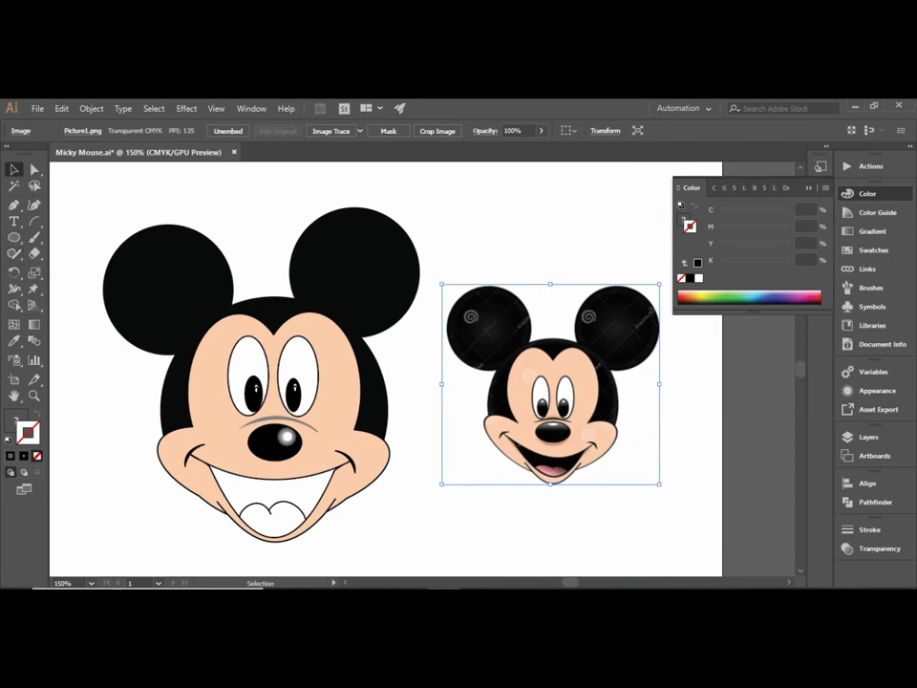
scroll(220, 535, up, 1)
scroll(219, 535, up, 1)
Step: Reselect the chin outline and bring up the Pathfinder panel
click(133, 411)
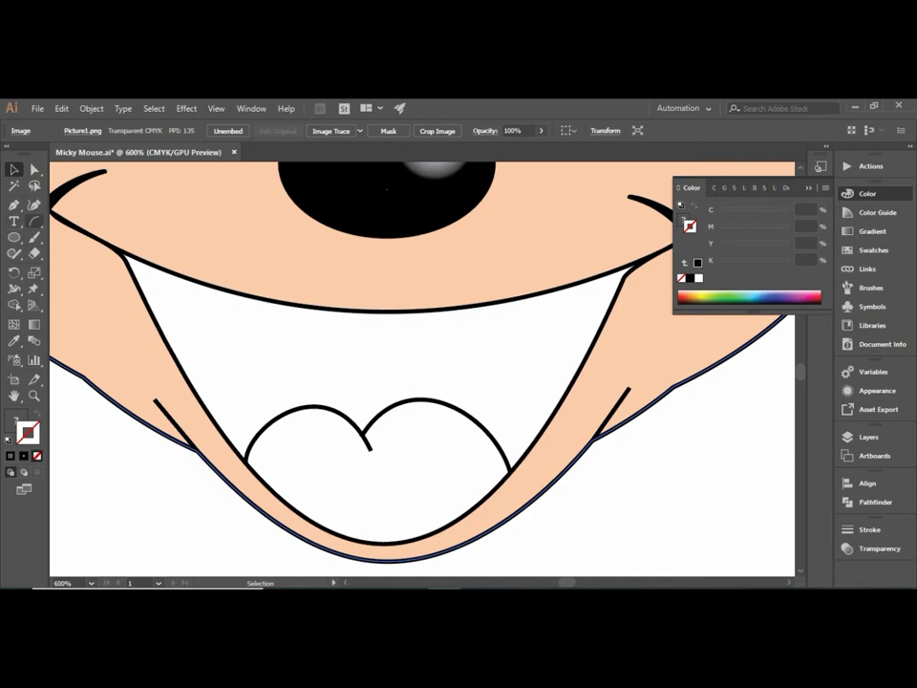
key(ctrl+shift+a)
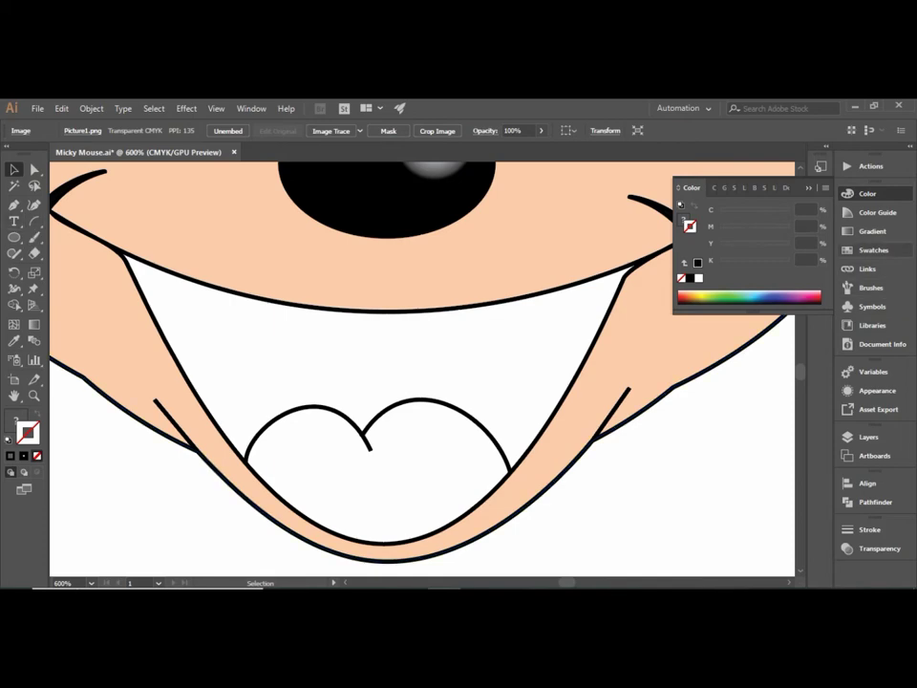
key(ctrl+z)
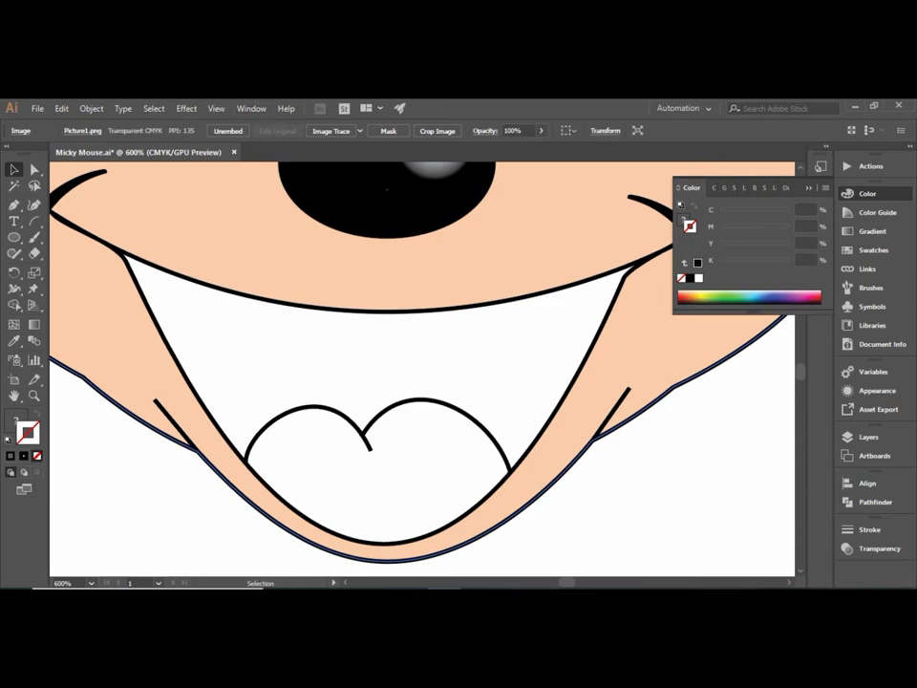
click(874, 501)
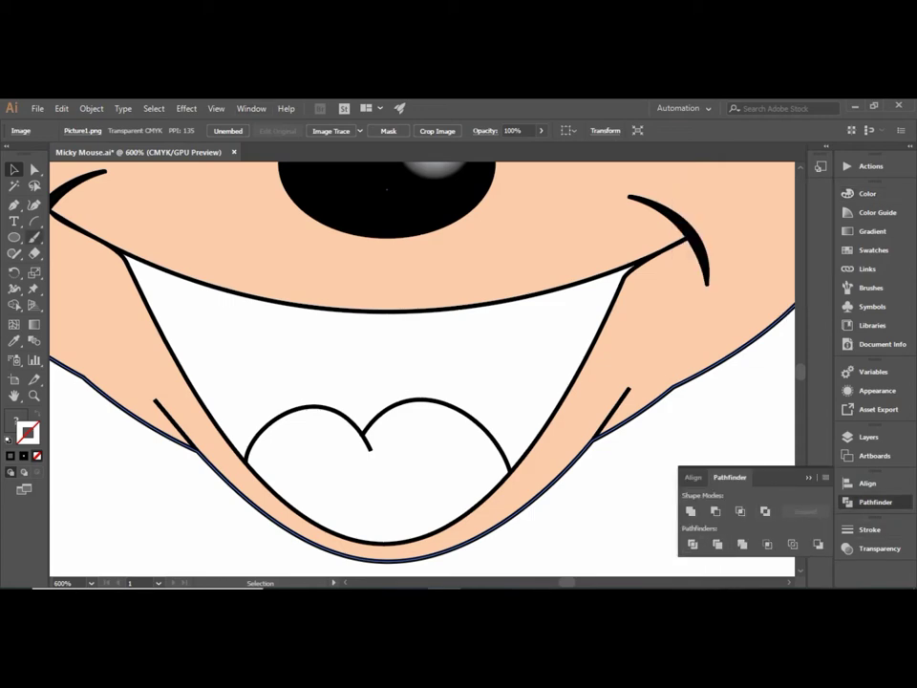
Step: Select the mouth outline, tongue path and outer mouth shape using Direct Selection and Selection
click(177, 442)
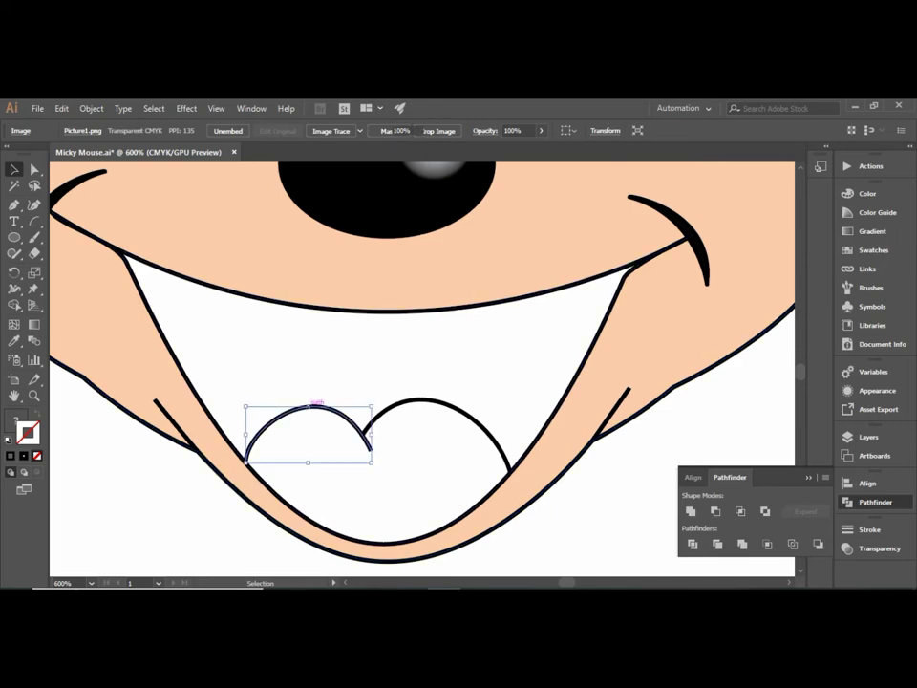
click(234, 329)
key(a)
click(370, 437)
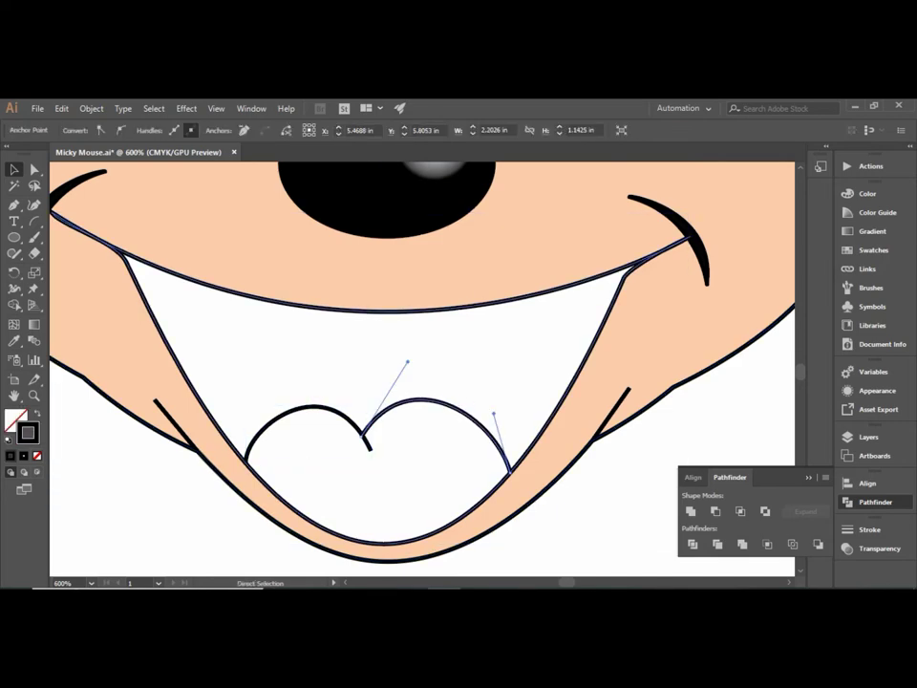
key(v)
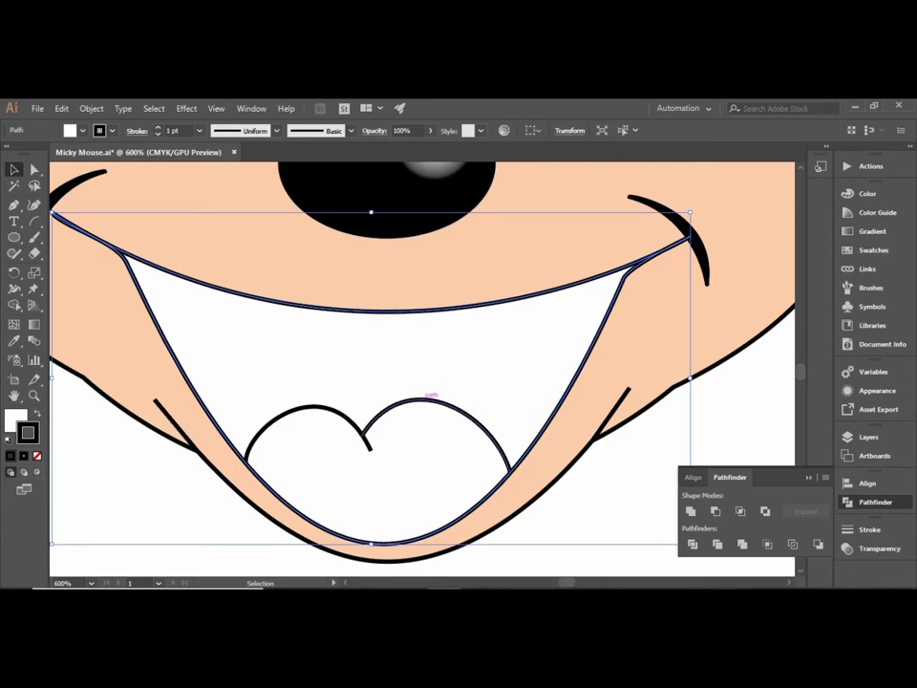
click(420, 399)
key(a)
key(v)
click(315, 308)
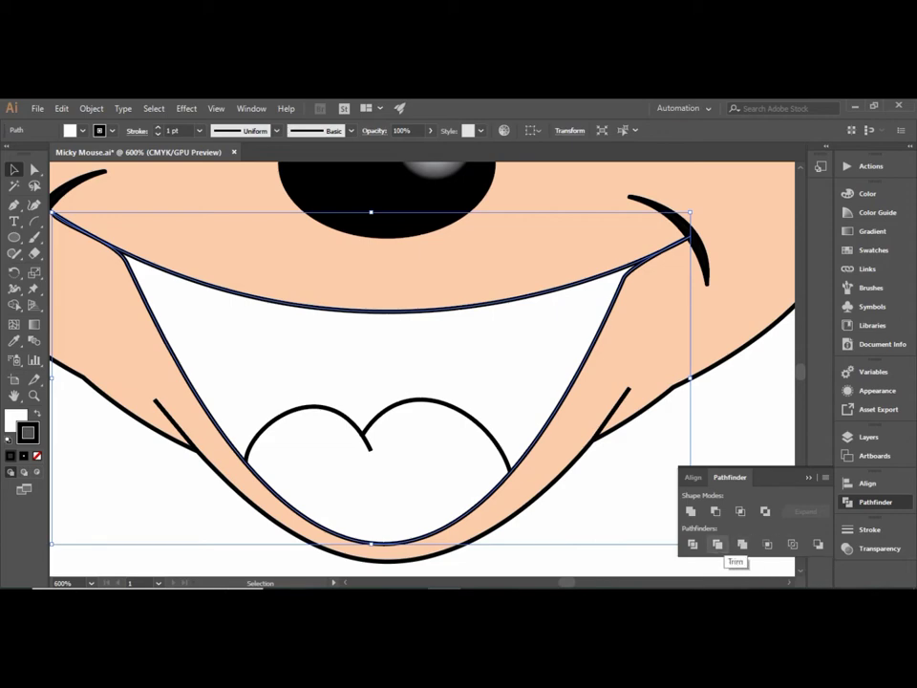
Step: Try Trim, then select the large mouth outline together with the tongue
click(718, 544)
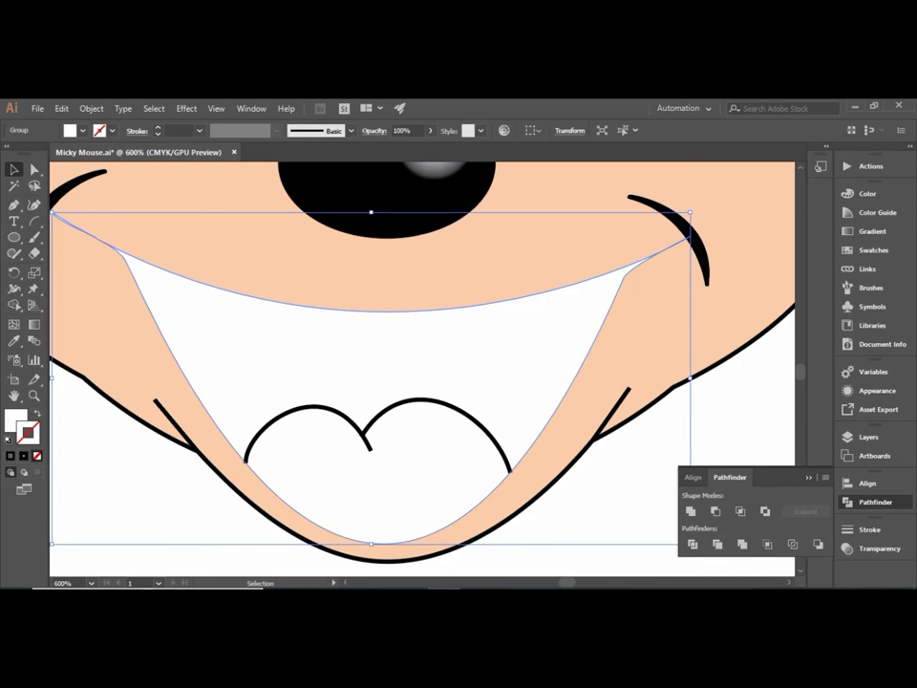
key(ctrl+shift+a)
click(201, 438)
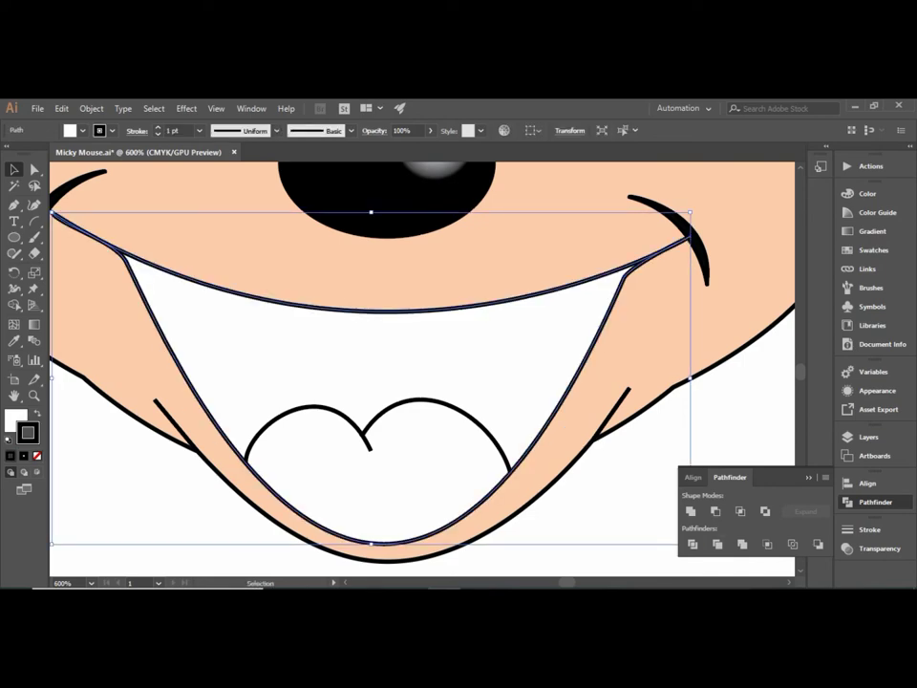
click(496, 435)
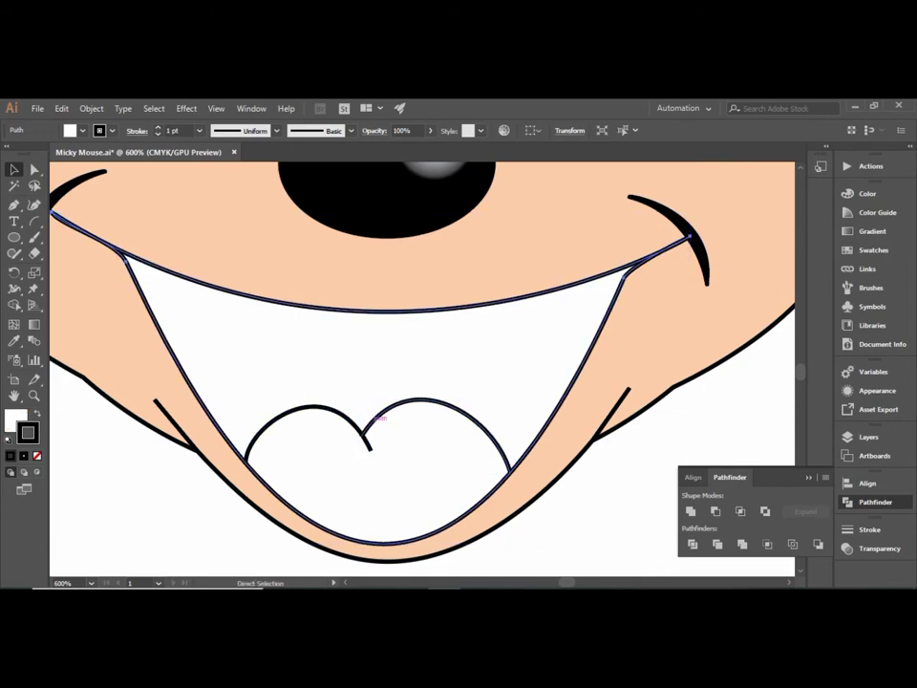
ctrl+click(359, 415)
ctrl+click(191, 311)
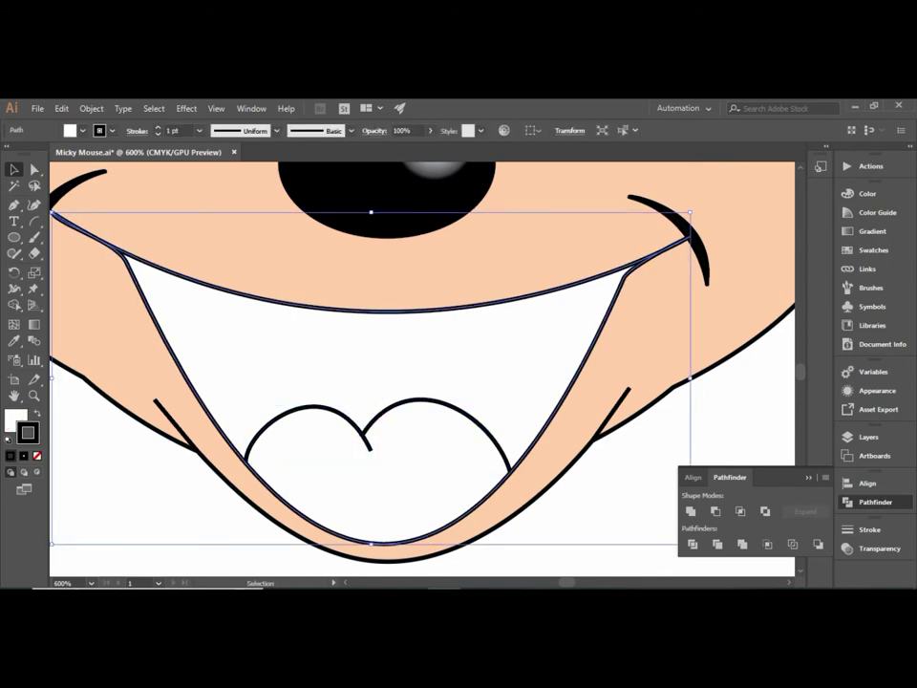
shift+click(406, 399)
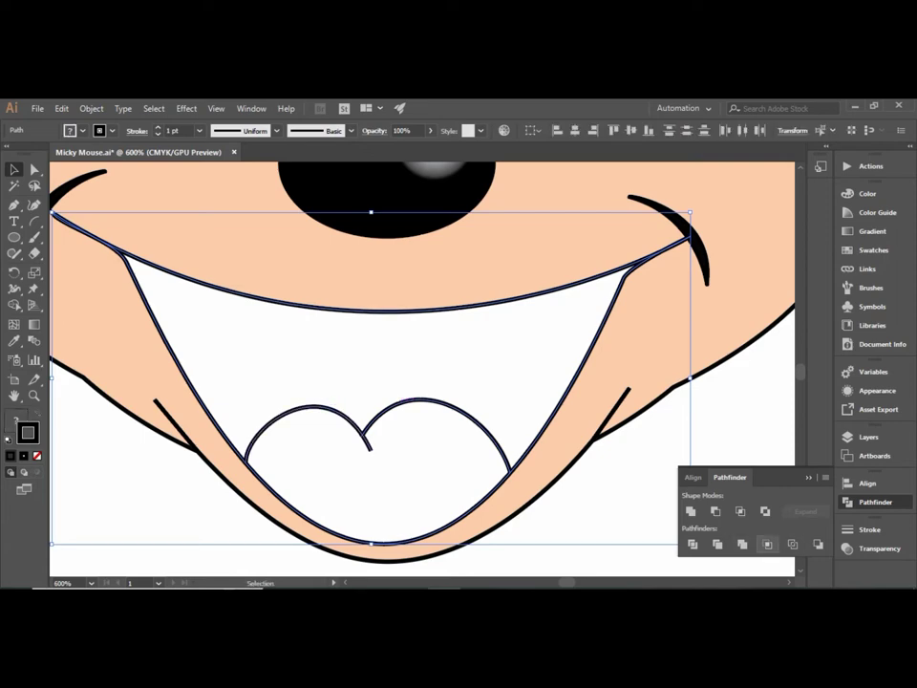
Step: Test Crop, Merge and Trim, then Divide the mouth along the tongue outline
click(768, 544)
key(ctrl+z)
click(742, 544)
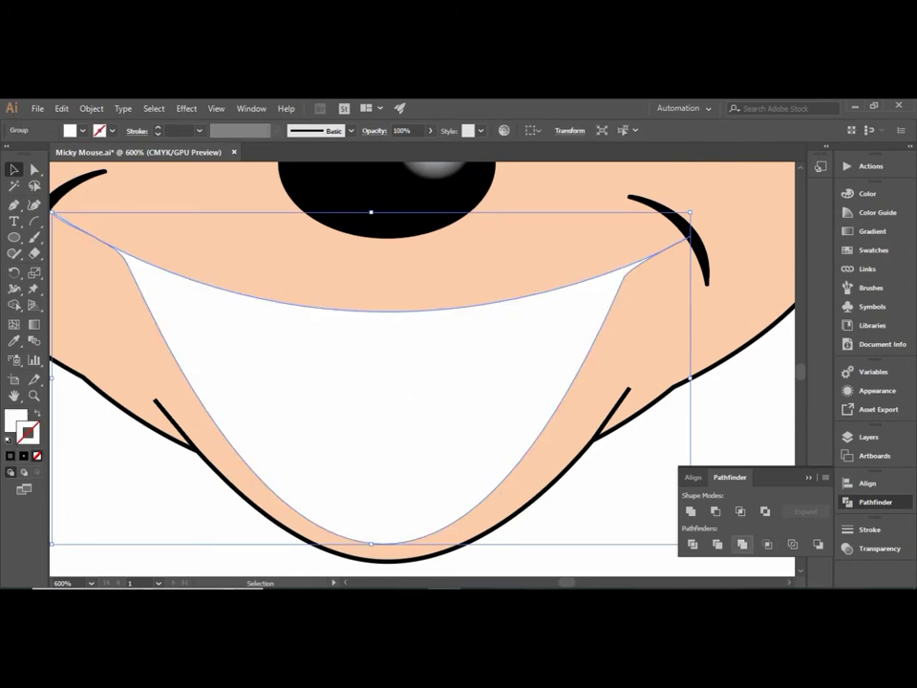
key(ctrl+z)
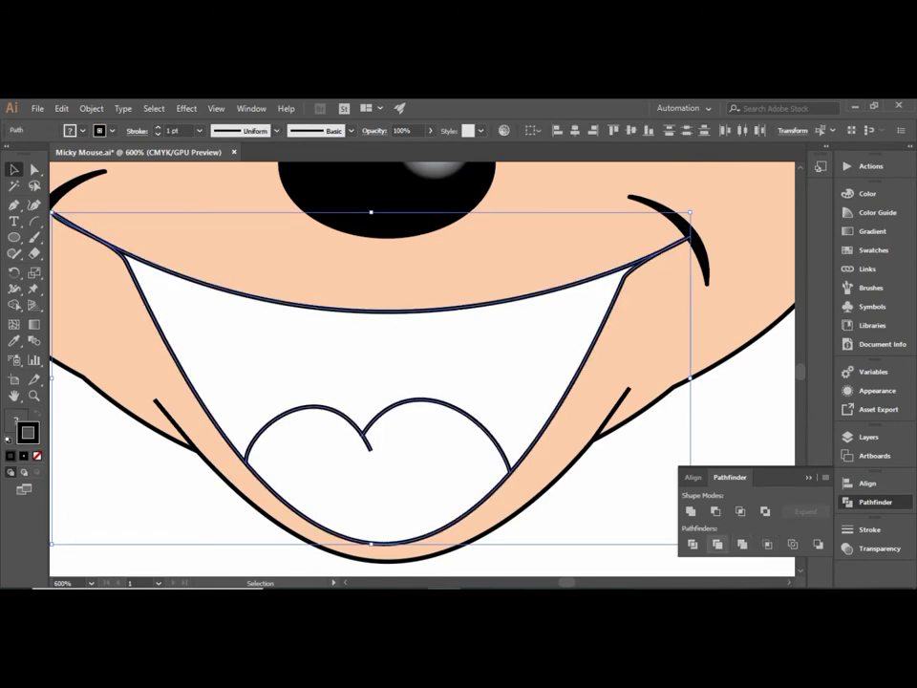
click(717, 544)
key(ctrl+z)
click(692, 543)
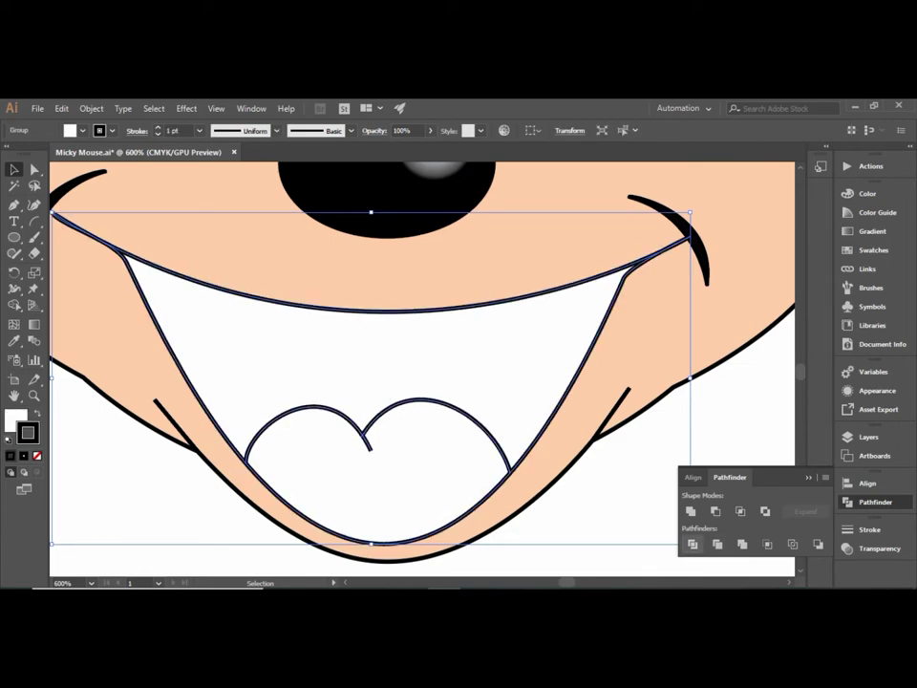
Step: Ungroup the divided mouth group and select only the tongue path
key(ctrl+shift+a)
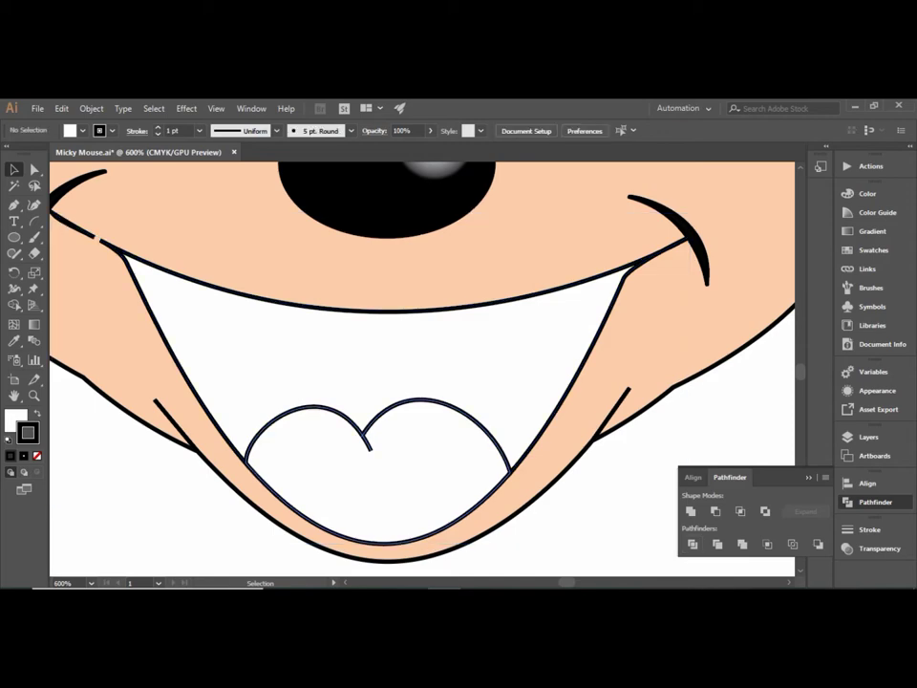
key(ctrl+z)
key(ctrl+shift+a)
key(ctrl+z)
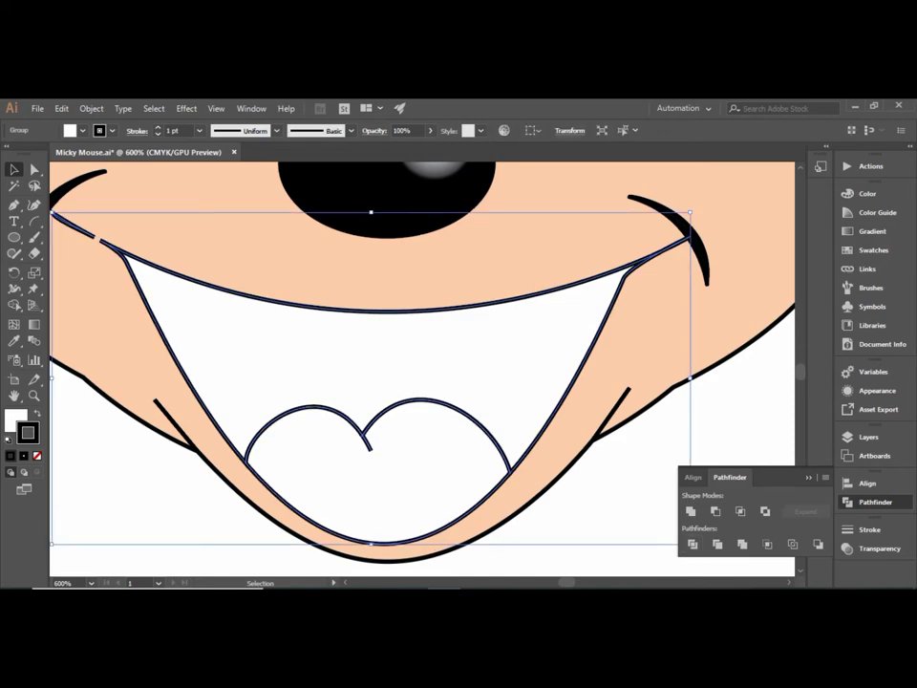
key(ctrl+shift+a)
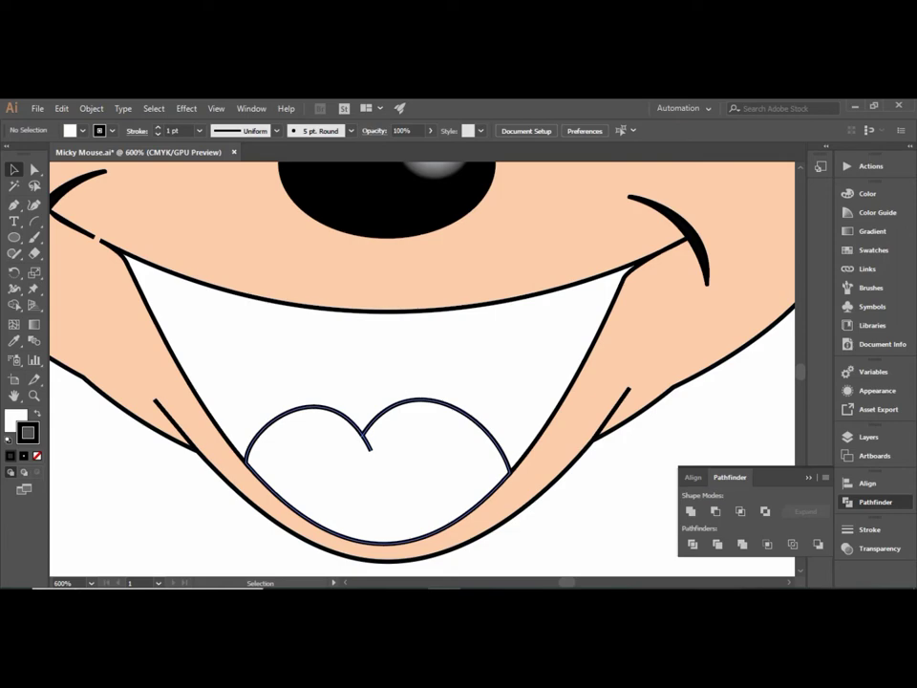
click(414, 247)
right_click(413, 246)
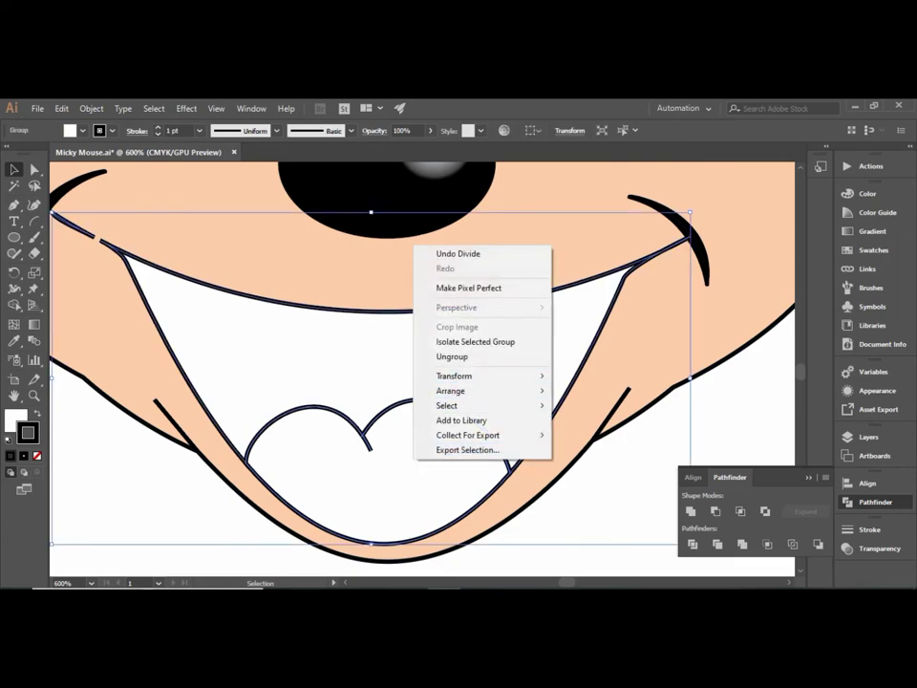
click(452, 356)
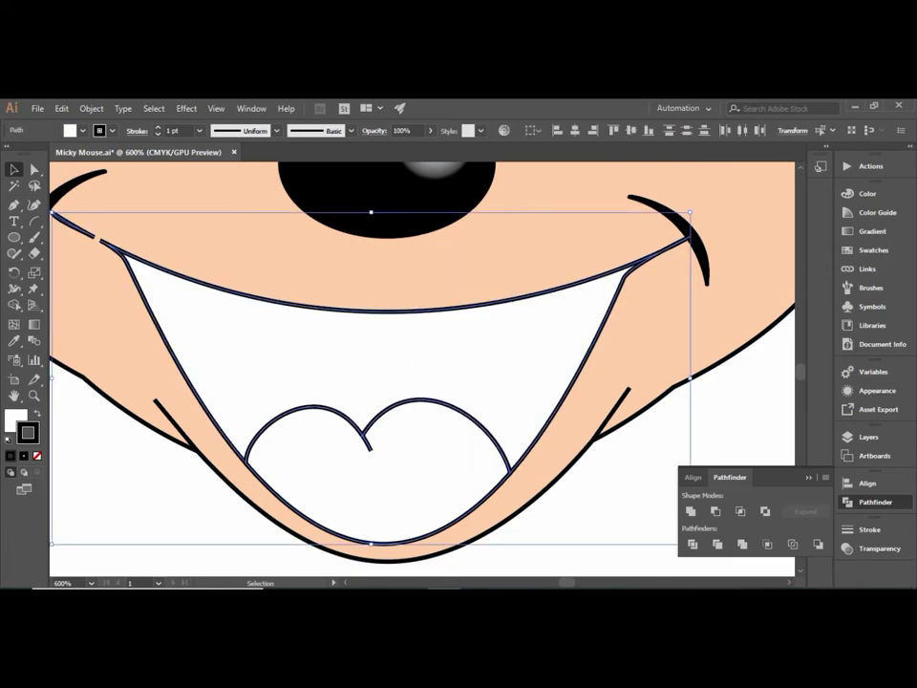
click(315, 410)
Step: Eyedropper the face's peach fill onto the tongue, keeping the tongue selected
key(i)
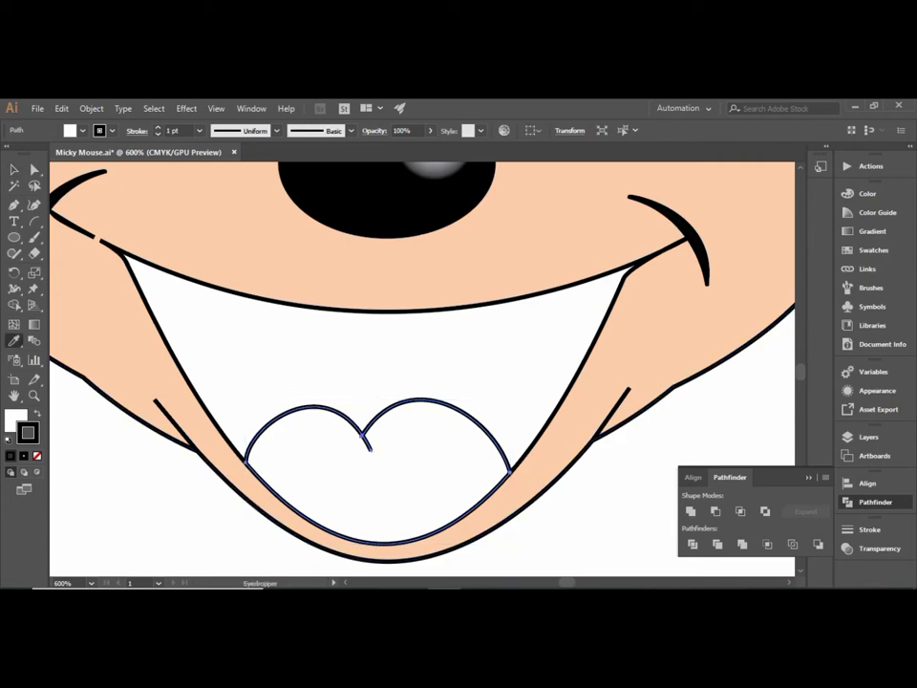
click(220, 468)
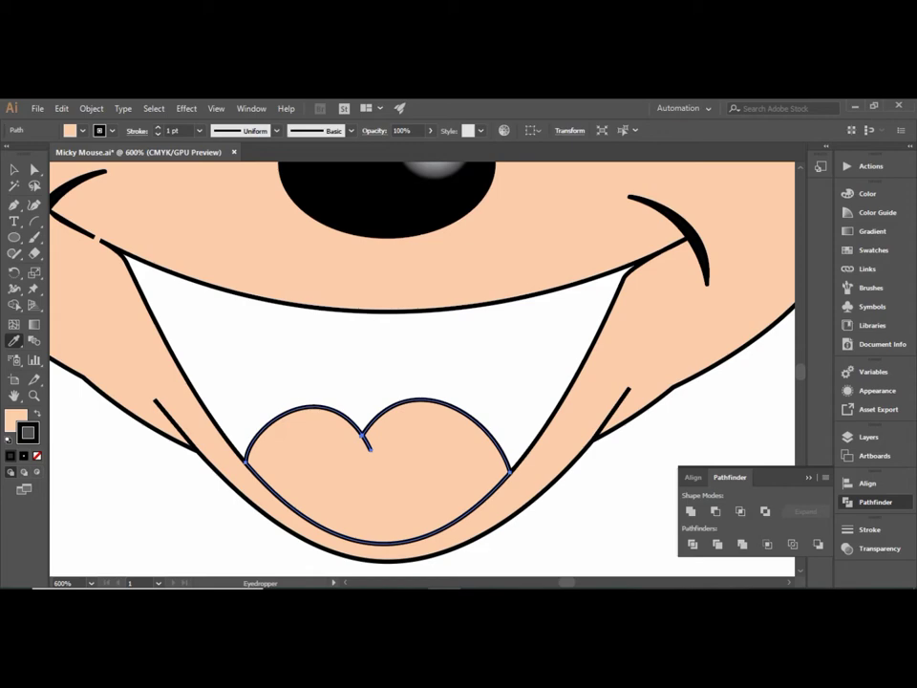
shift+click(107, 394)
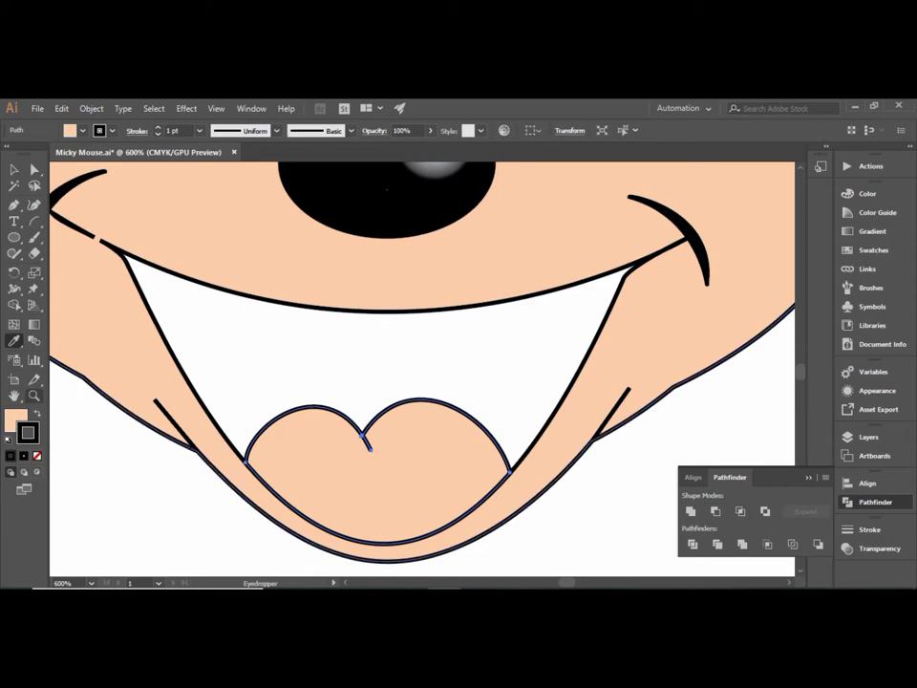
key(v)
double_click(377, 478)
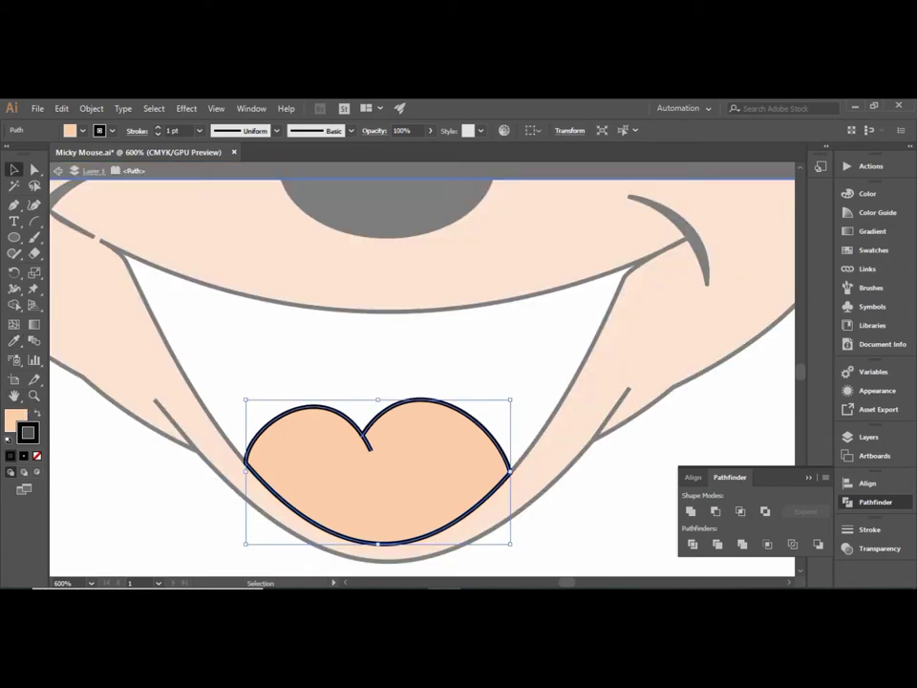
key(Escape)
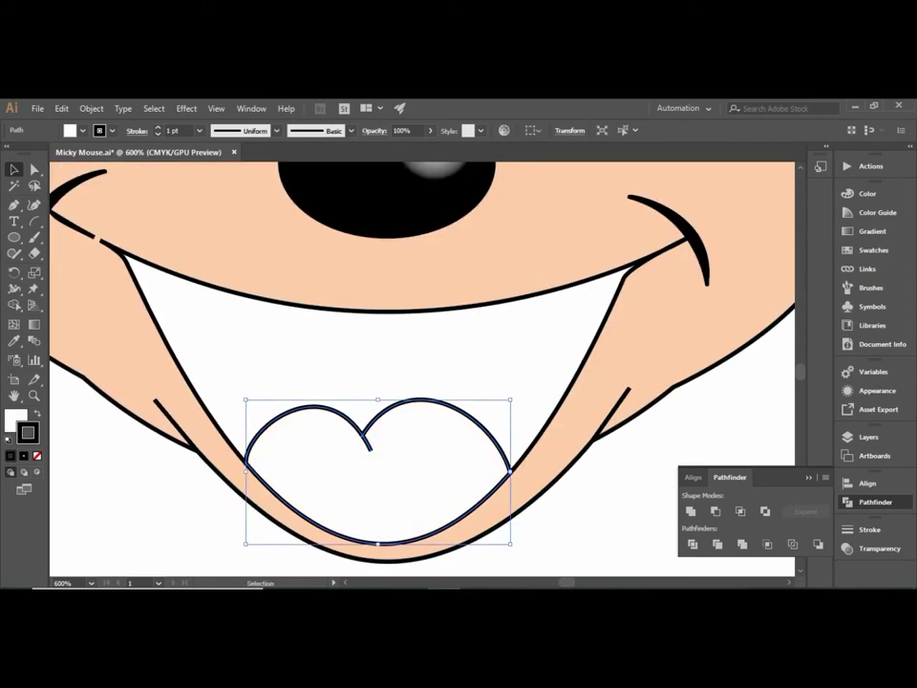
key(ctrl+z)
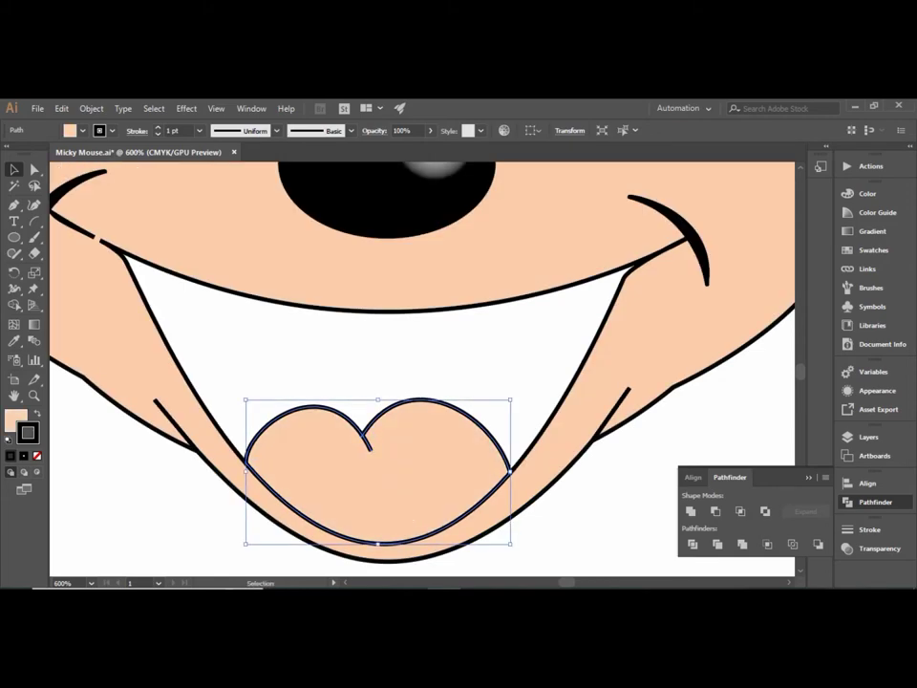
key(ctrl+shift+a)
key(ctrl+z)
Step: In the Color panel, set the tongue fill to K 13 and Y 14
click(868, 193)
double_click(683, 219)
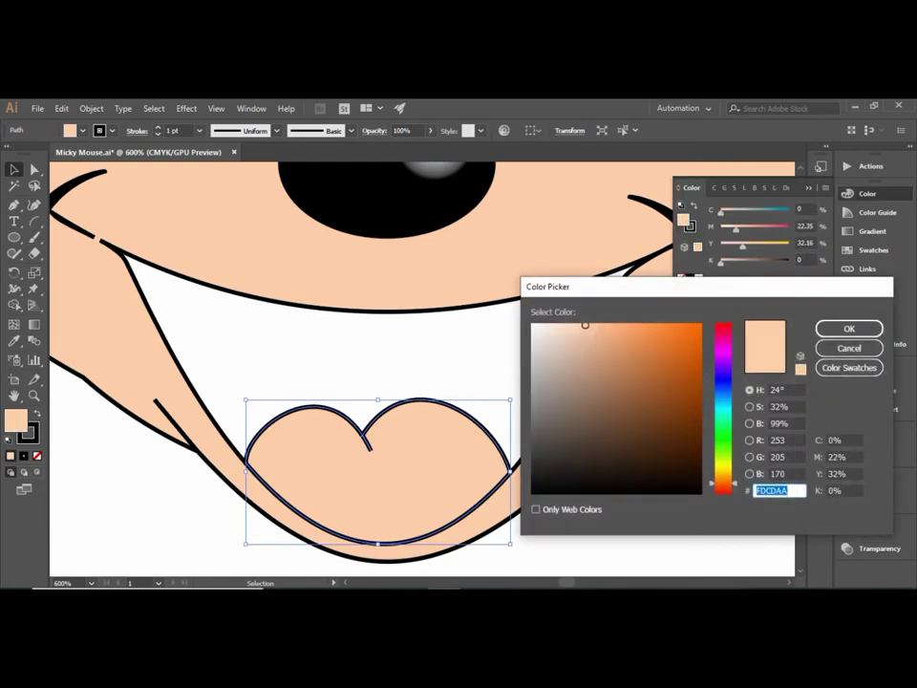
key(Return)
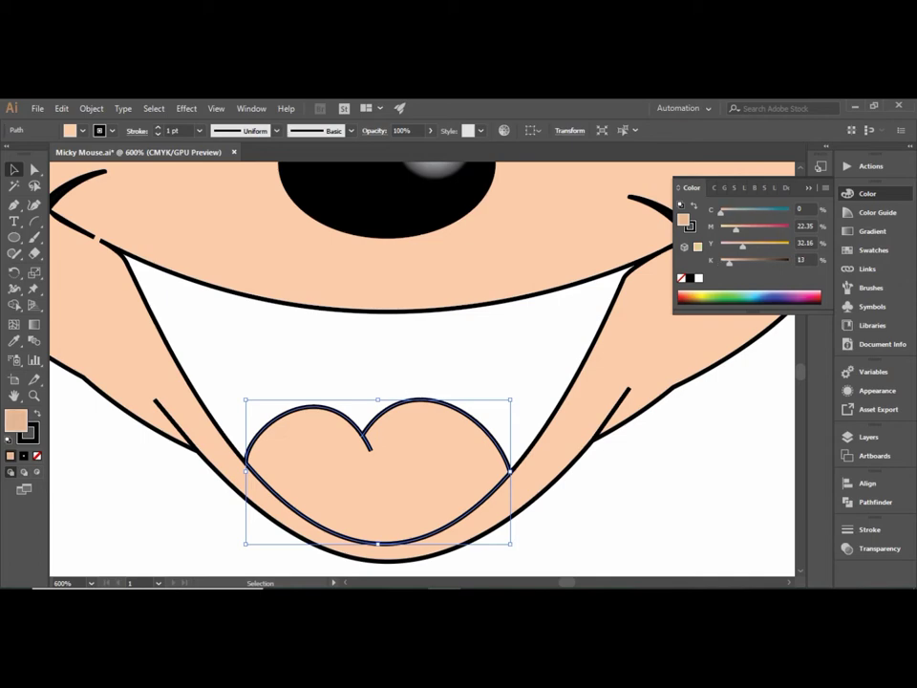
text(13)
key(Return)
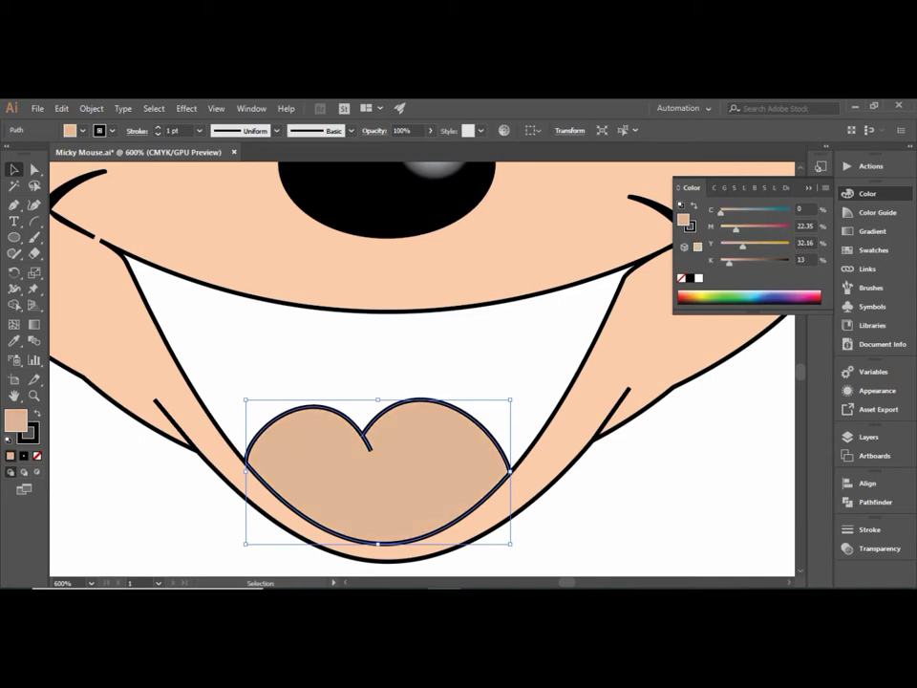
text(14)
key(Return)
Step: Eyedropper pink shades from the reference image's tongue onto the tongue
key(ctrl+minus)
key(ctrl+minus)
key(ctrl+minus)
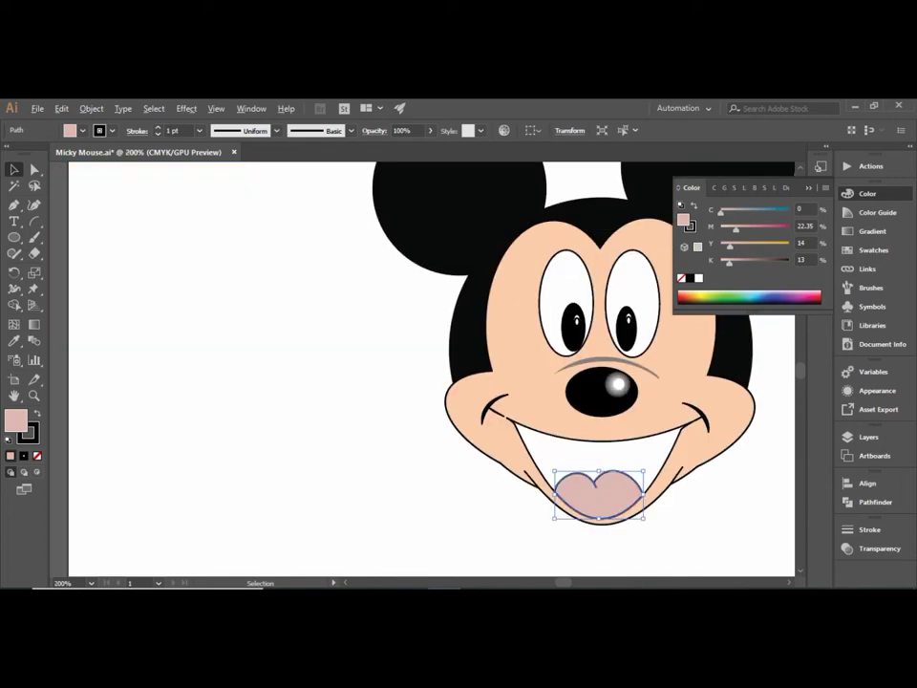
drag(573, 382, 280, 377)
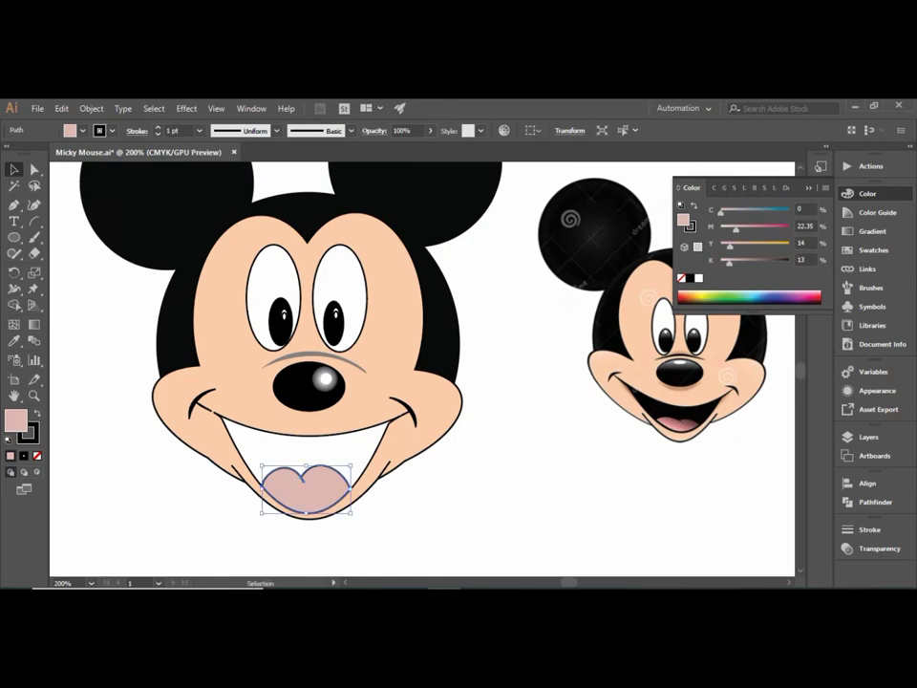
key(i)
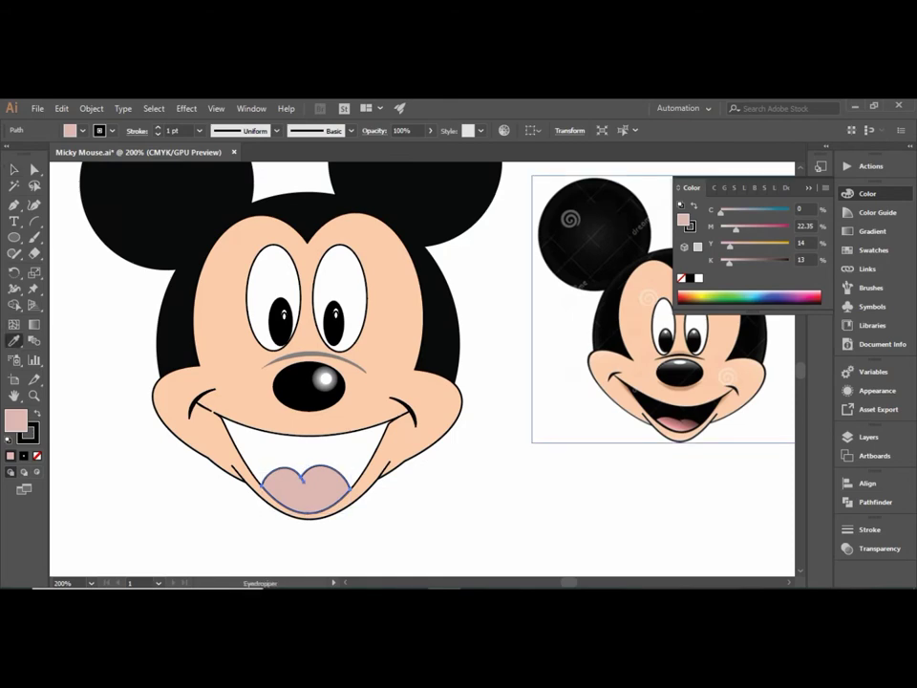
click(676, 422)
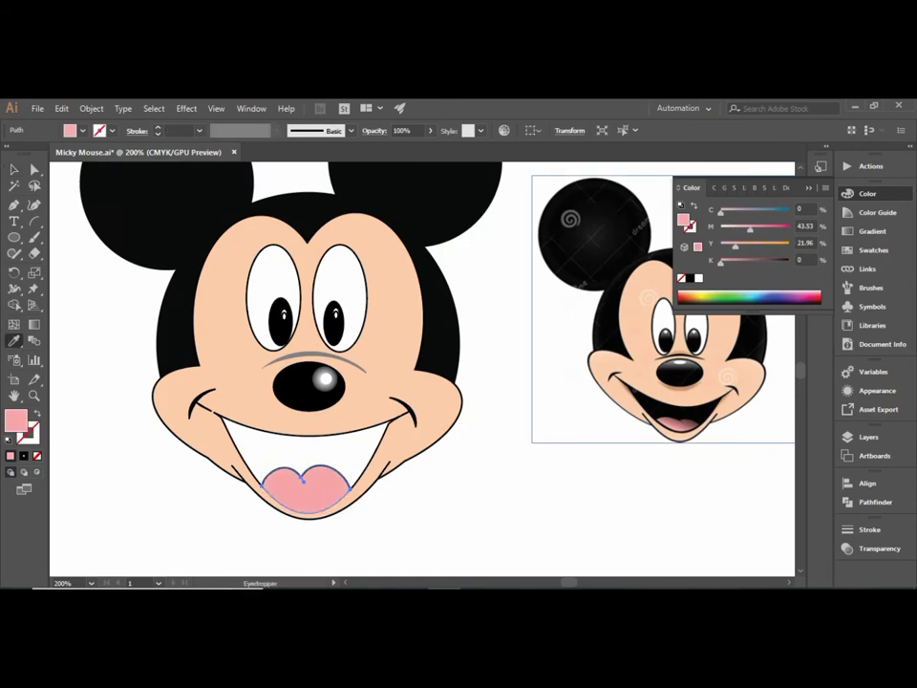
click(659, 402)
click(674, 420)
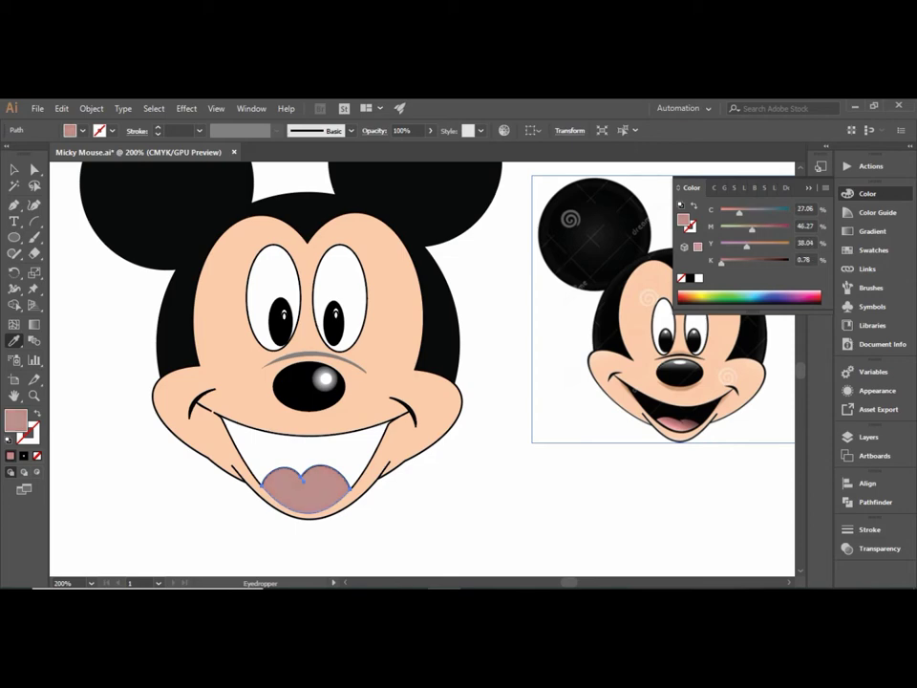
click(675, 420)
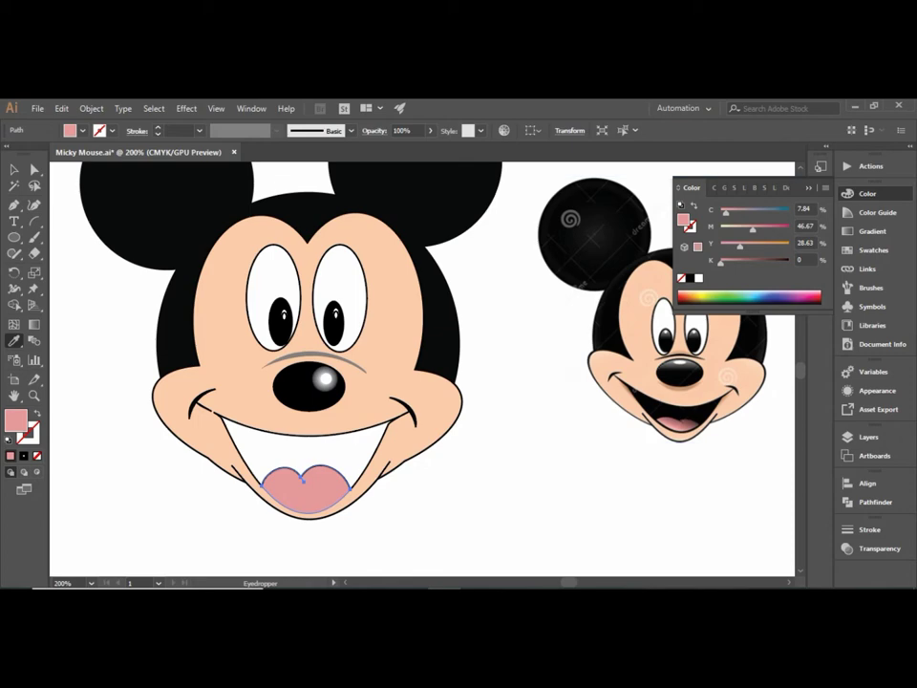
Step: Try reds, magentas and purples from the CMYK spectrum, settling on a redder pink
click(684, 299)
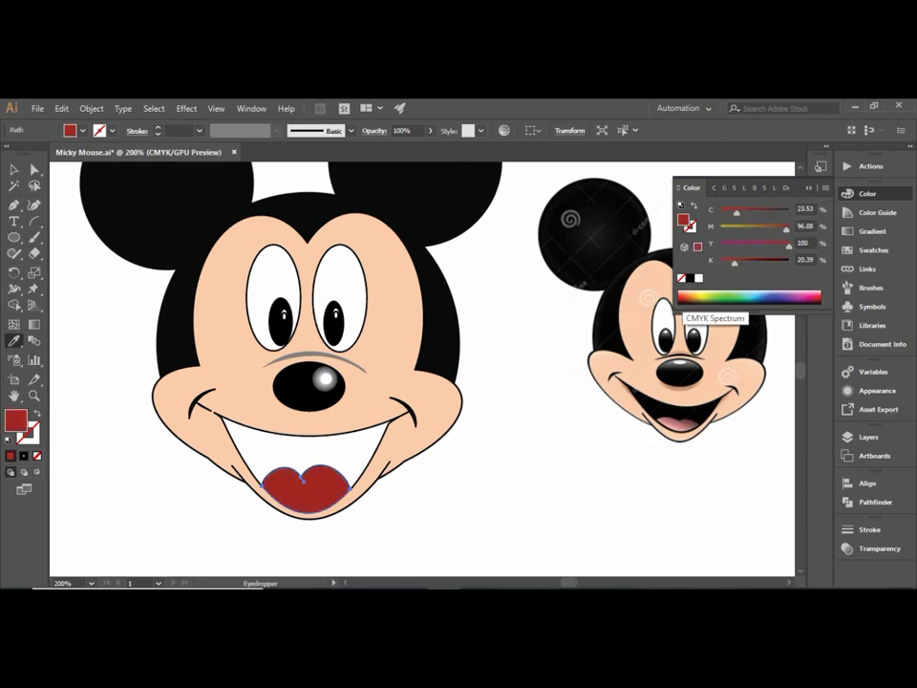
click(682, 302)
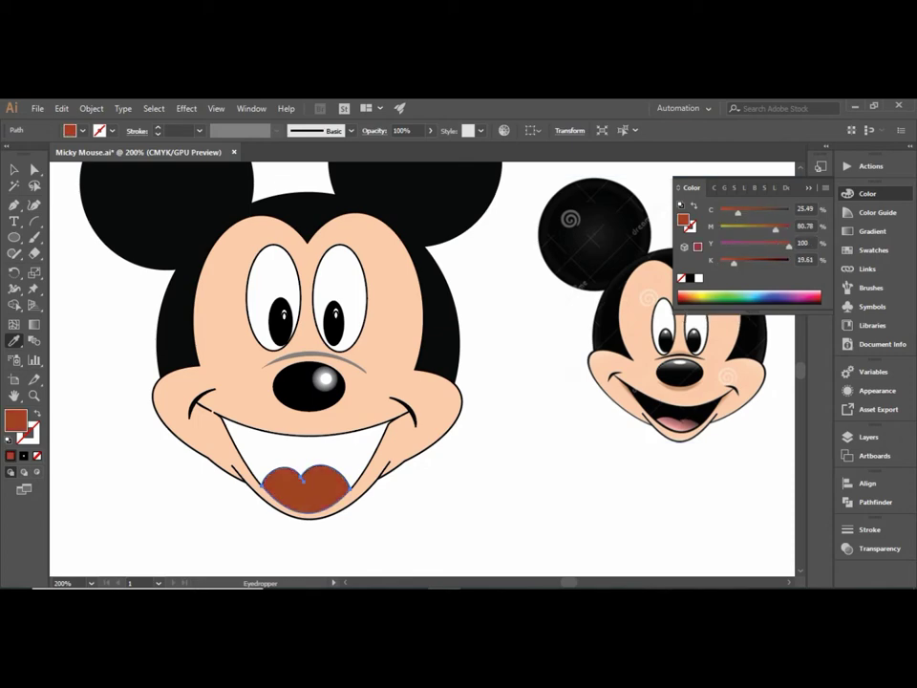
click(810, 302)
click(804, 299)
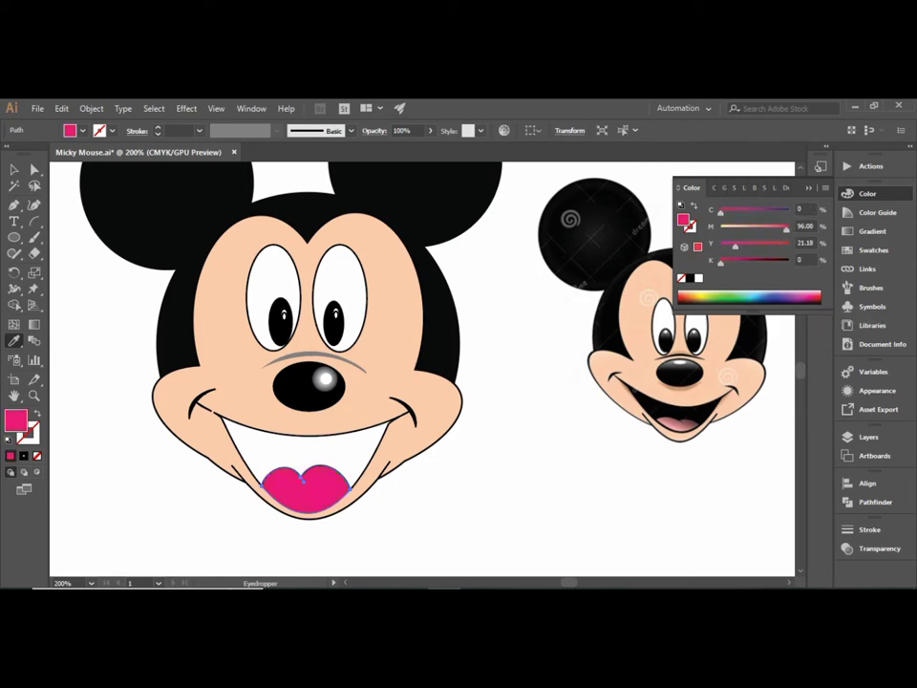
click(797, 298)
click(793, 298)
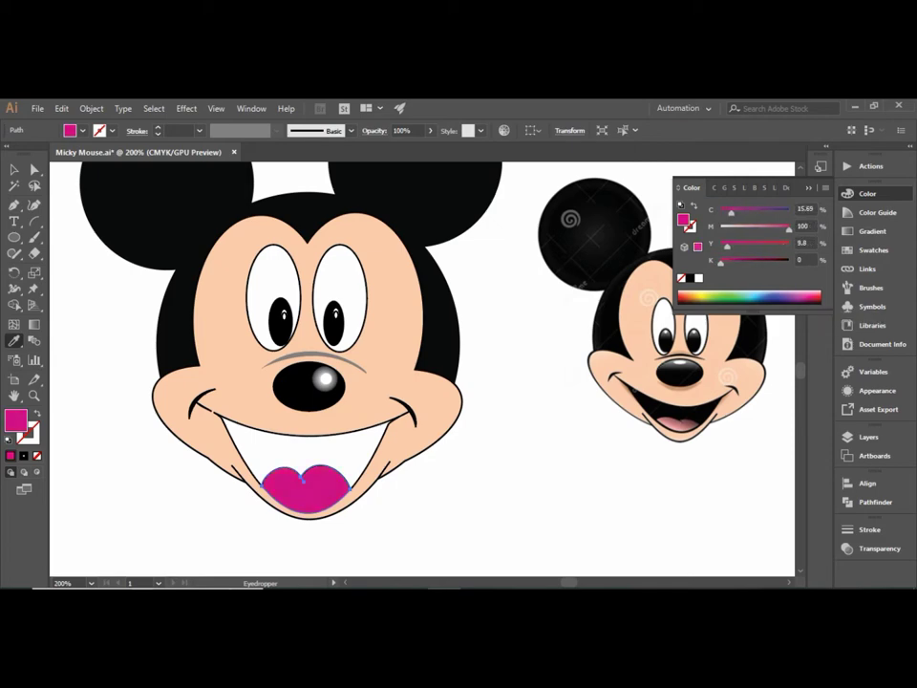
click(785, 298)
click(791, 301)
click(801, 298)
Step: Lower the tongue's magenta to 65 and deselect
text(70)
key(Return)
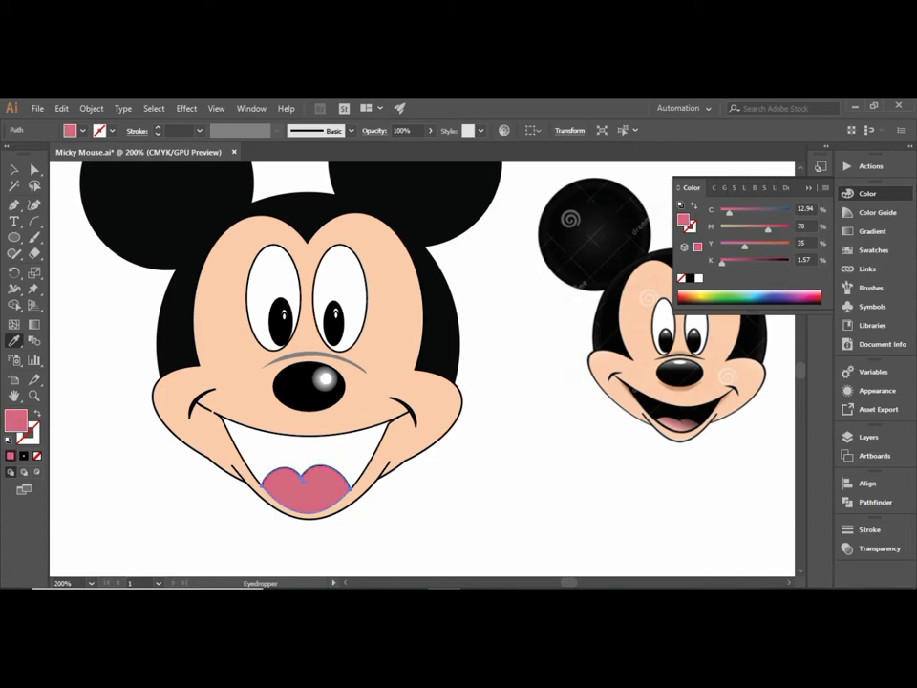
text(65)
key(Return)
key(ctrl+shift+a)
Step: Give the large Mickey's pink tongue a black outline, then deselect it
key(v)
key(ctrl+minus)
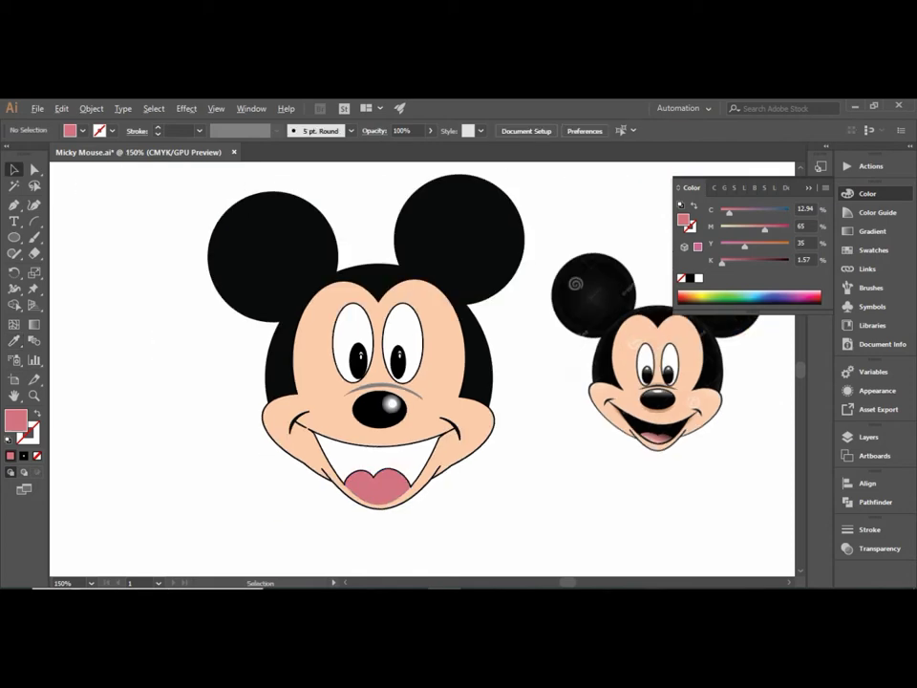
key(ctrl+plus)
key(ctrl+plus)
key(ctrl+plus)
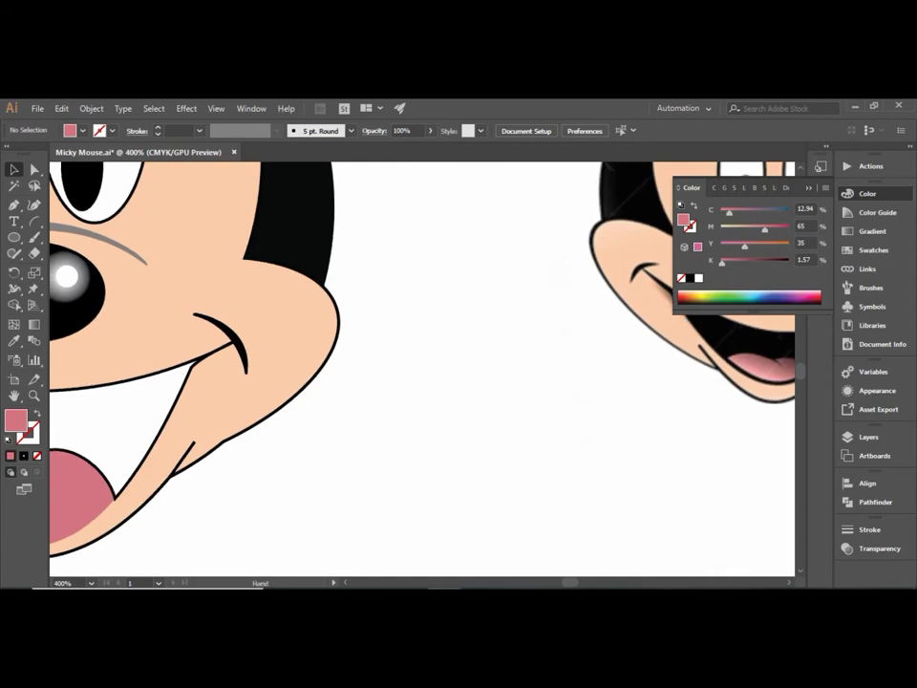
drag(287, 382, 456, 340)
click(229, 441)
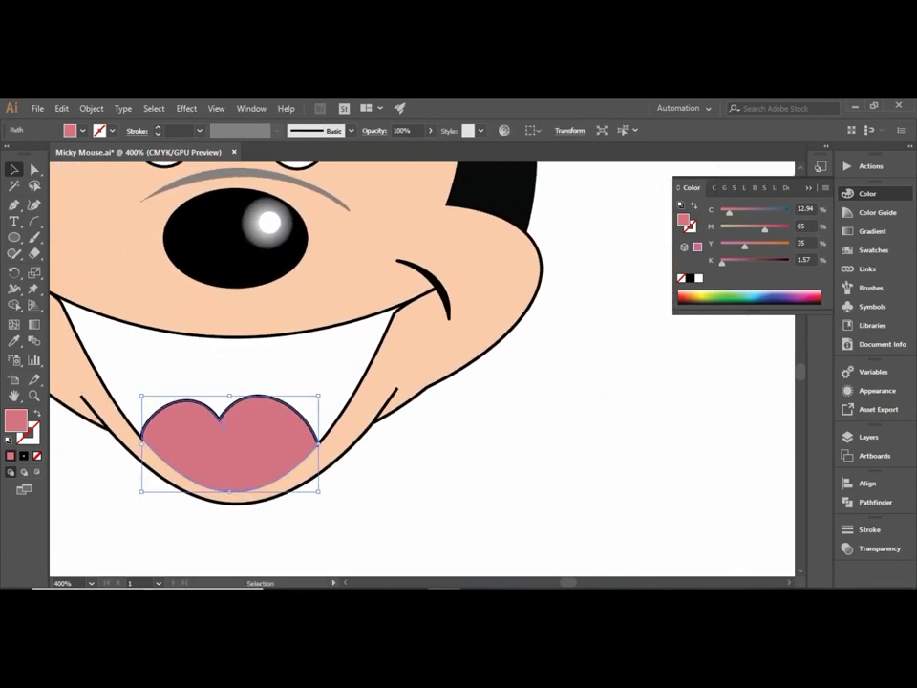
key(x)
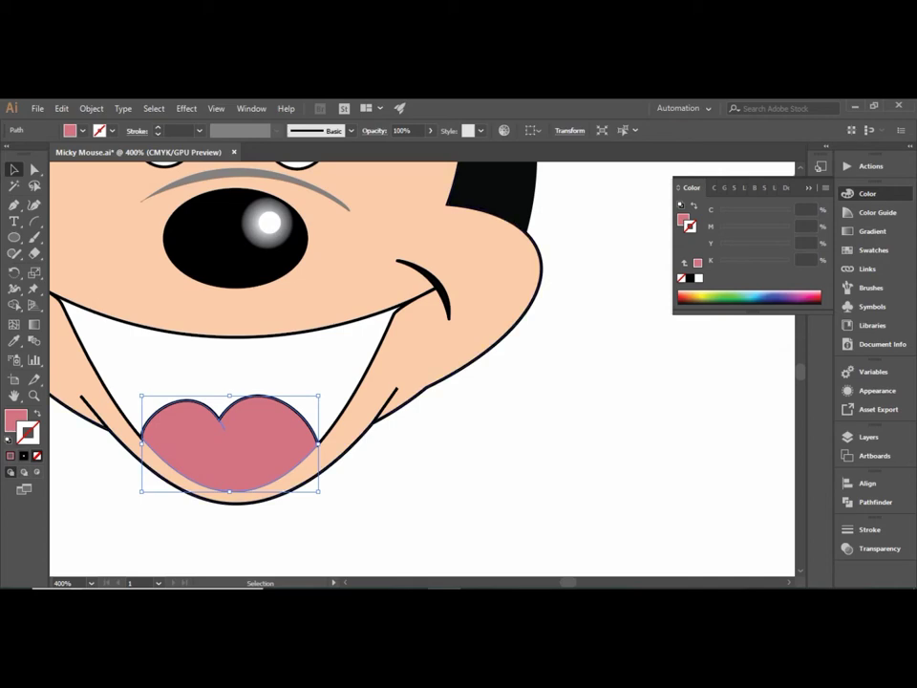
key(comma)
key(ctrl+shift+a)
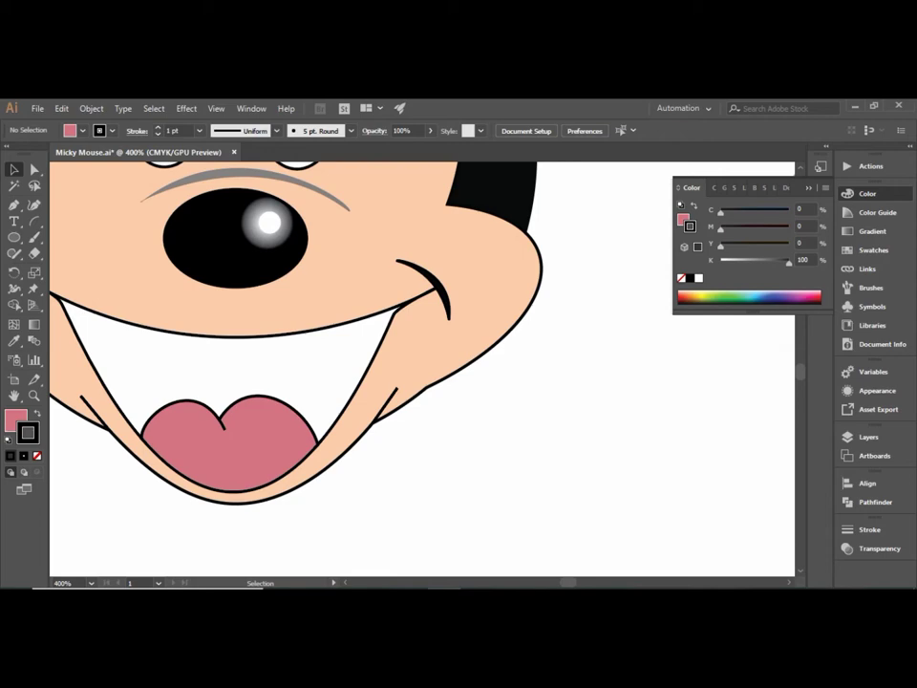
Step: Pan around to inspect the eyes and close the floating Color panel
scroll(538, 357, down, 2)
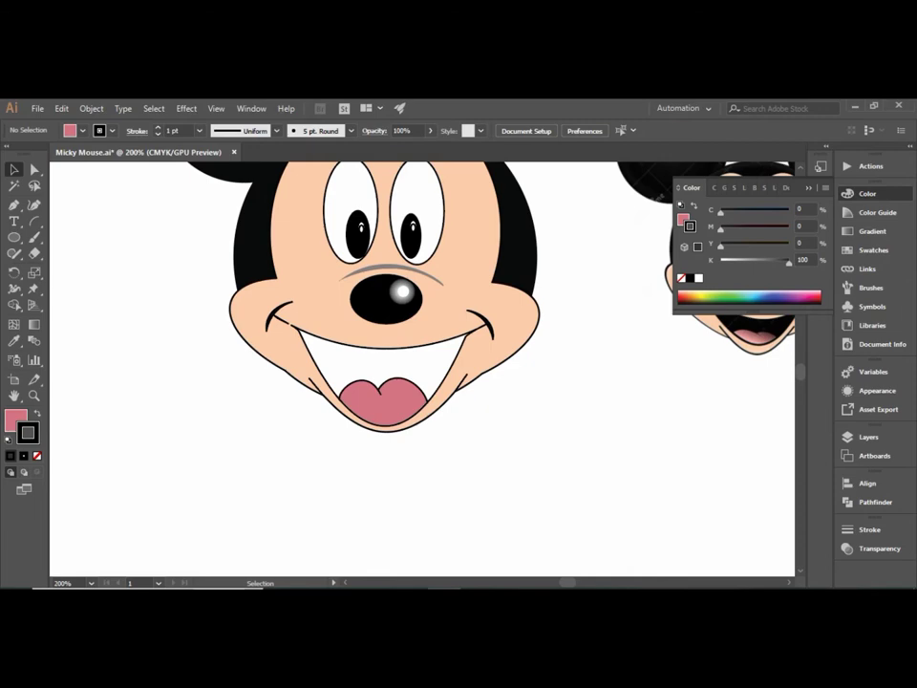
scroll(535, 370, up, 2)
drag(383, 334, 452, 410)
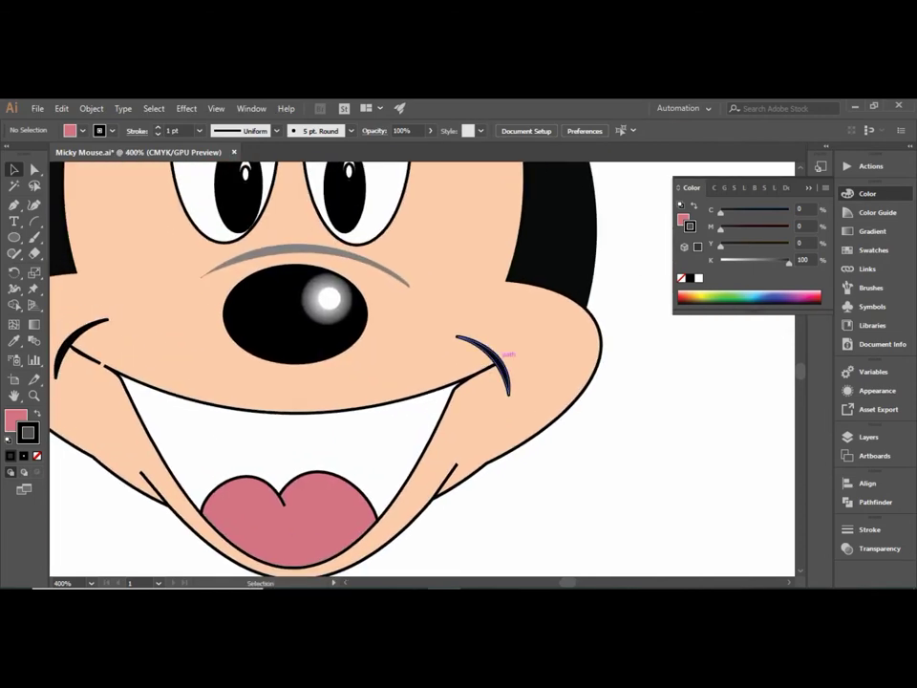
scroll(430, 372, down, 1)
scroll(430, 372, down, 1)
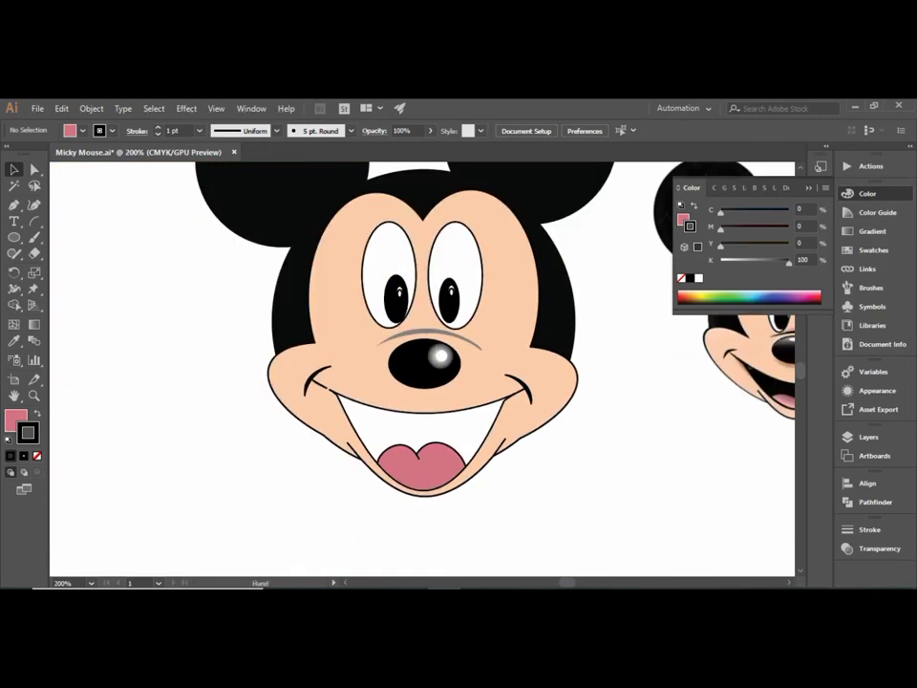
scroll(430, 364, up, 2)
scroll(430, 363, up, 1)
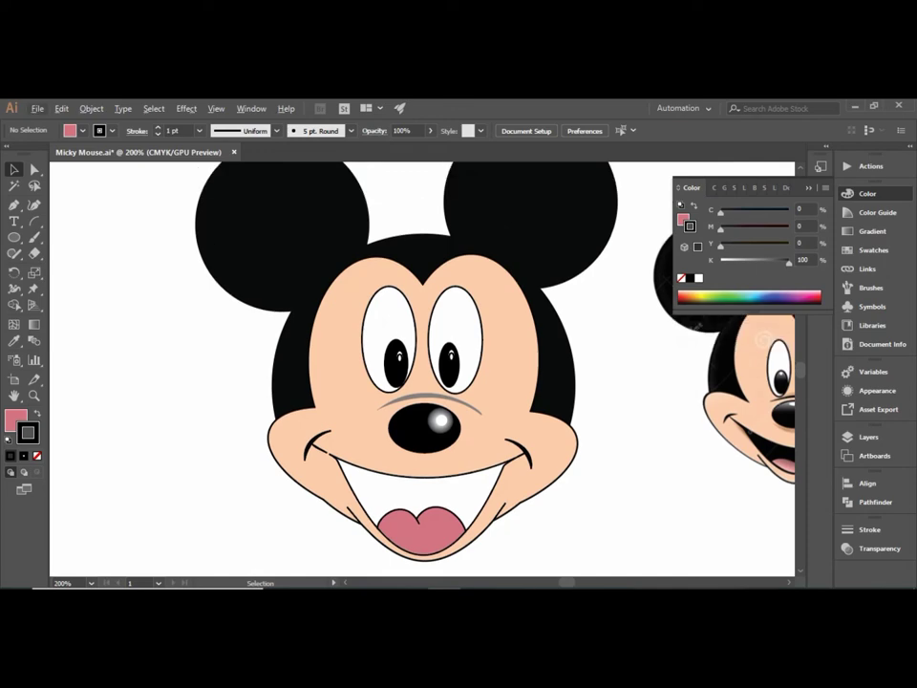
scroll(612, 439, down, 2)
scroll(459, 382, right, 5)
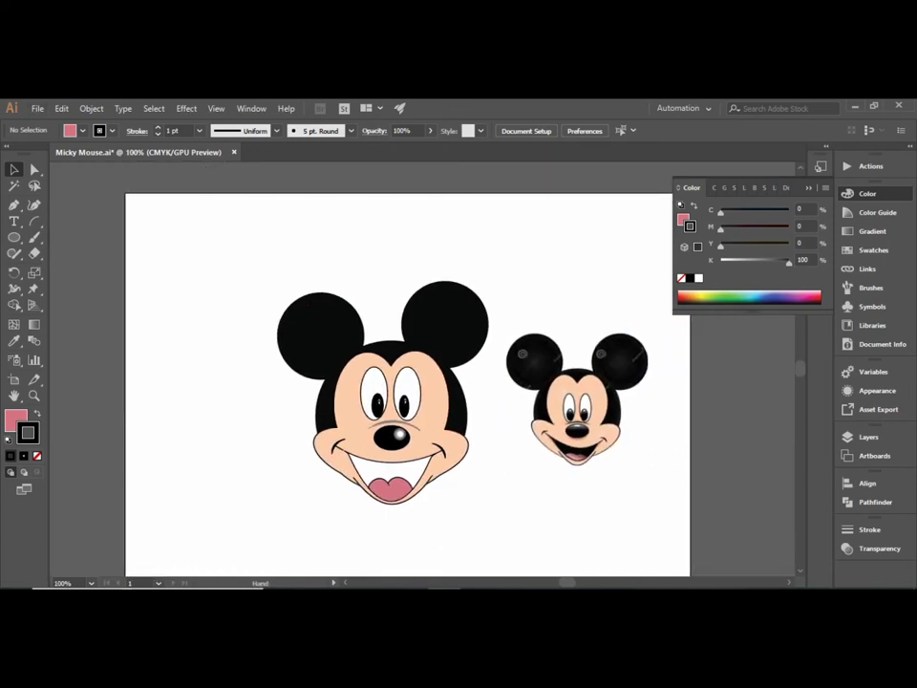
scroll(459, 382, down, 1)
key(F6)
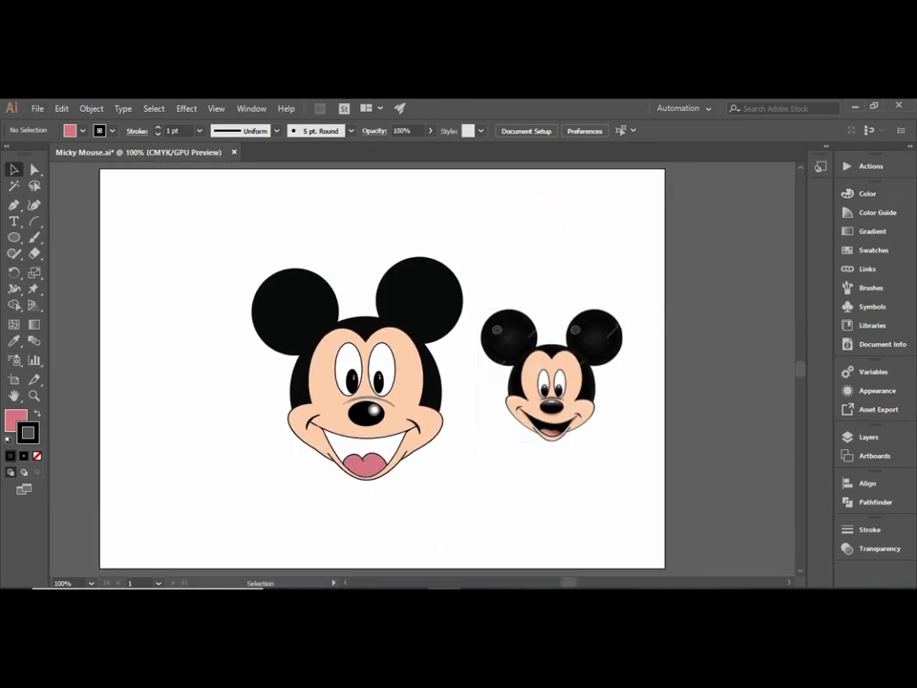
scroll(555, 445, up, 1)
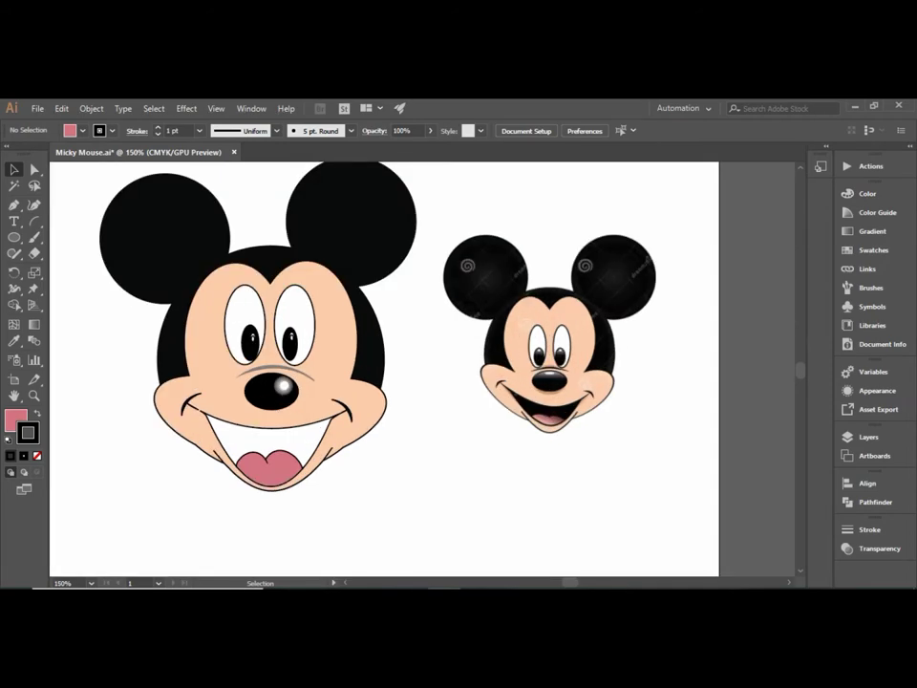
scroll(382, 373, left, 1)
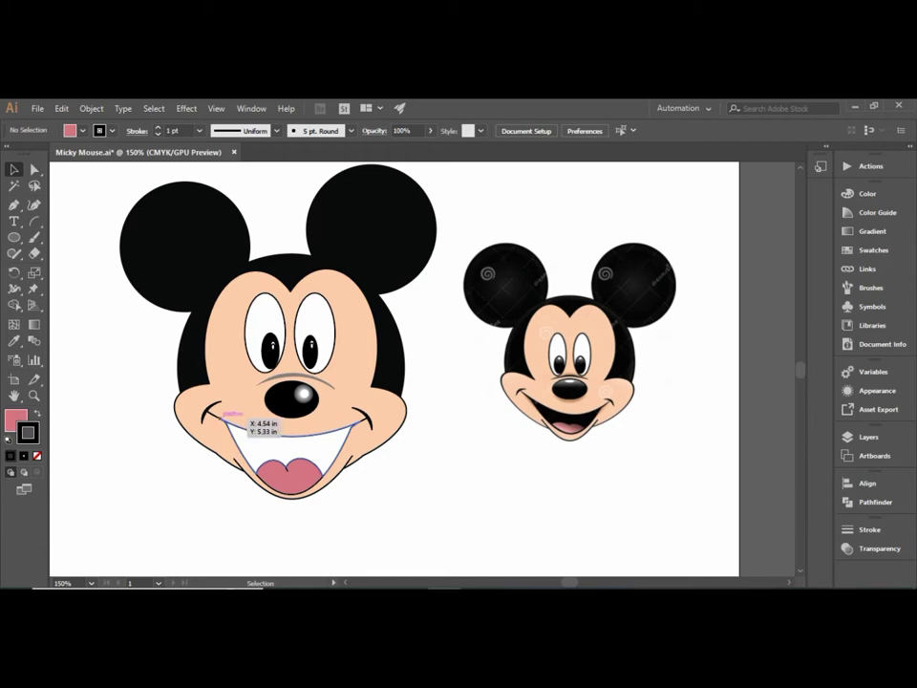
Step: Drag the mouth's left anchor onto the smile line's end using Direct Selection
scroll(220, 414, up, 3)
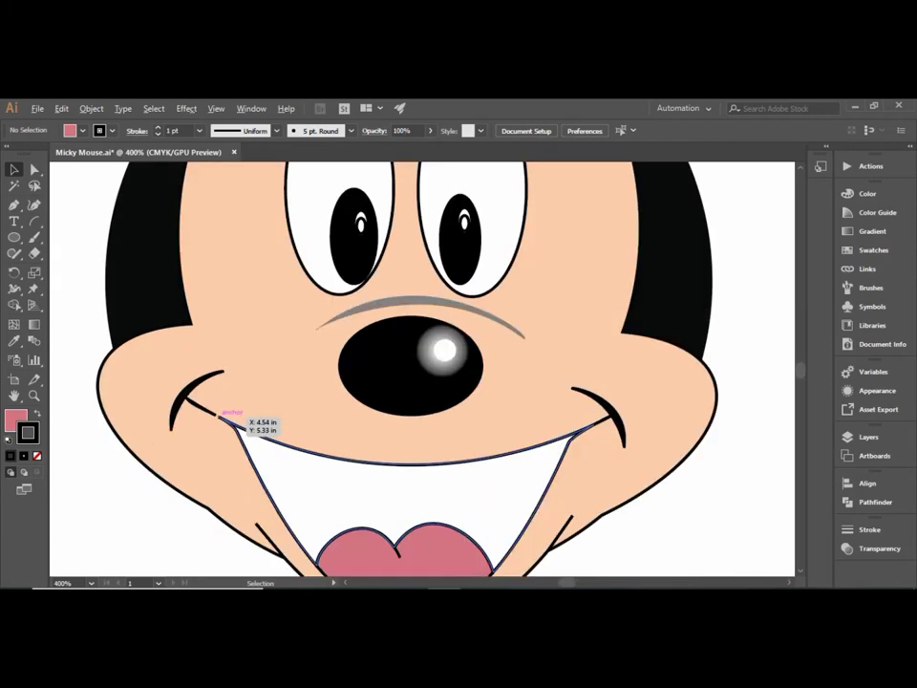
scroll(220, 414, up, 3)
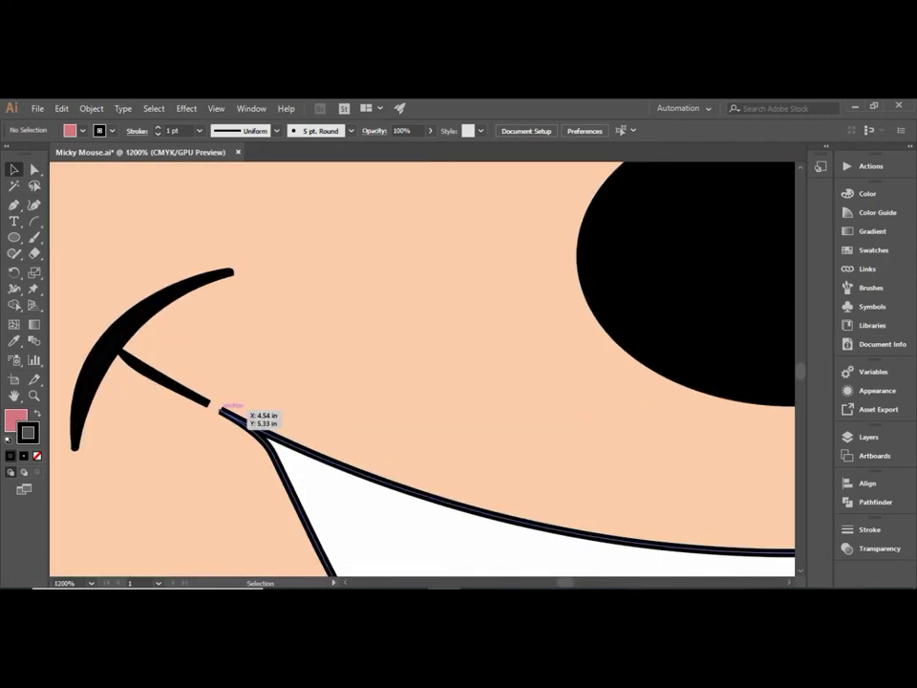
drag(220, 412, 210, 402)
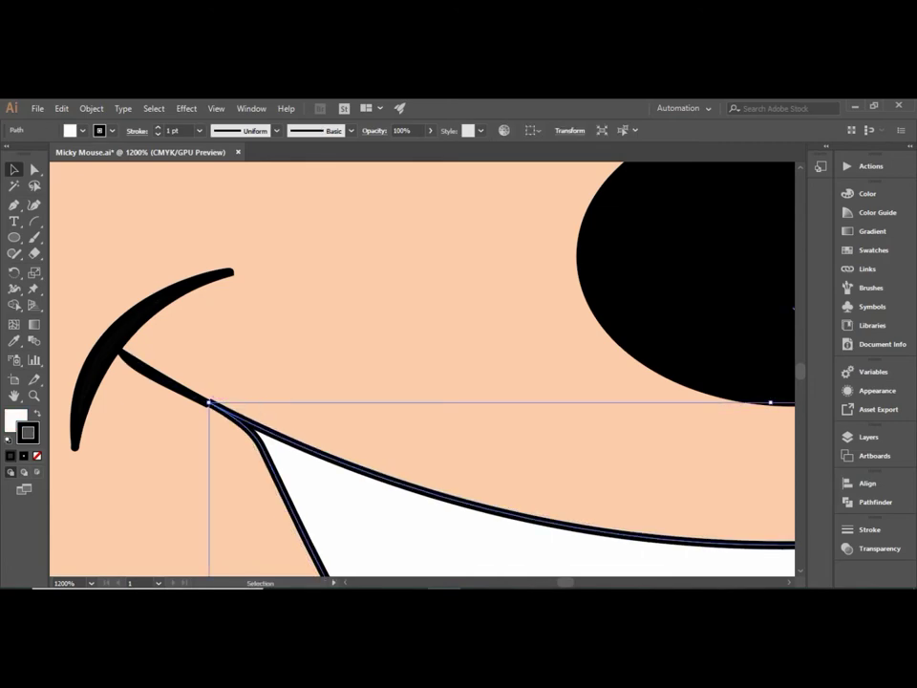
key(ctrl+z)
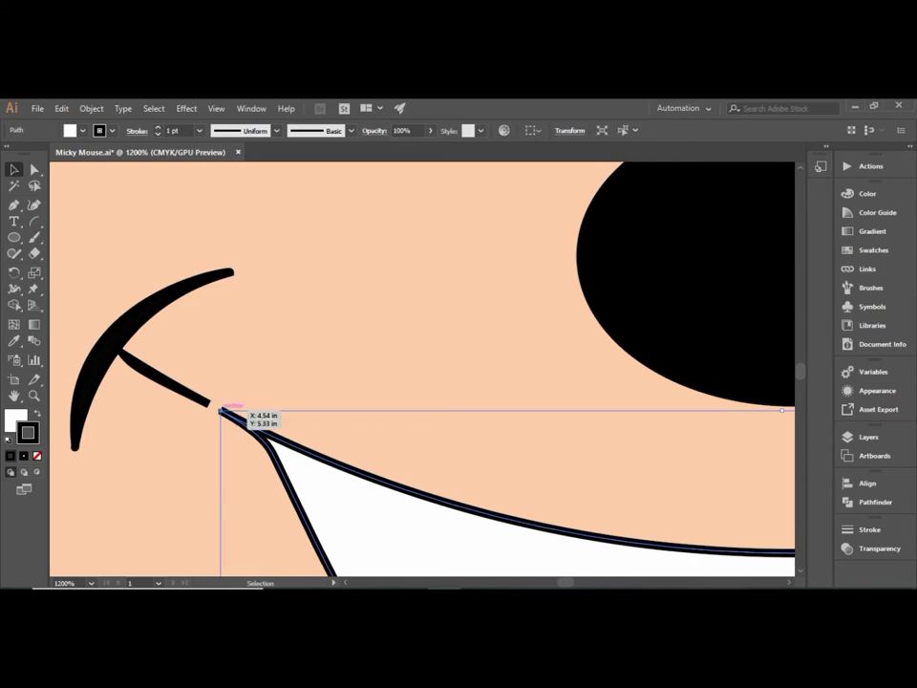
click(122, 346)
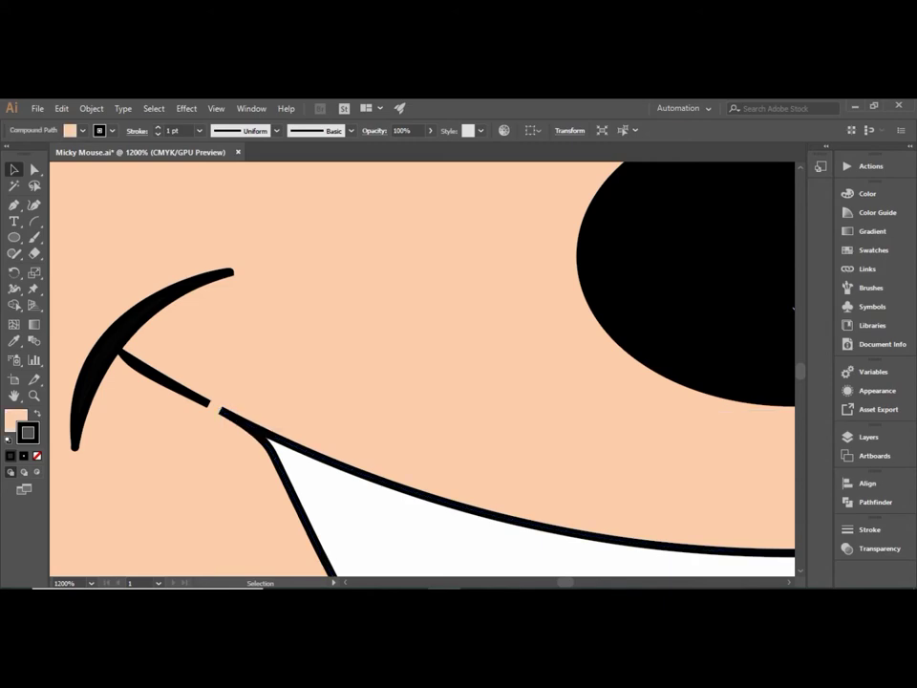
key(a)
drag(220, 412, 209, 402)
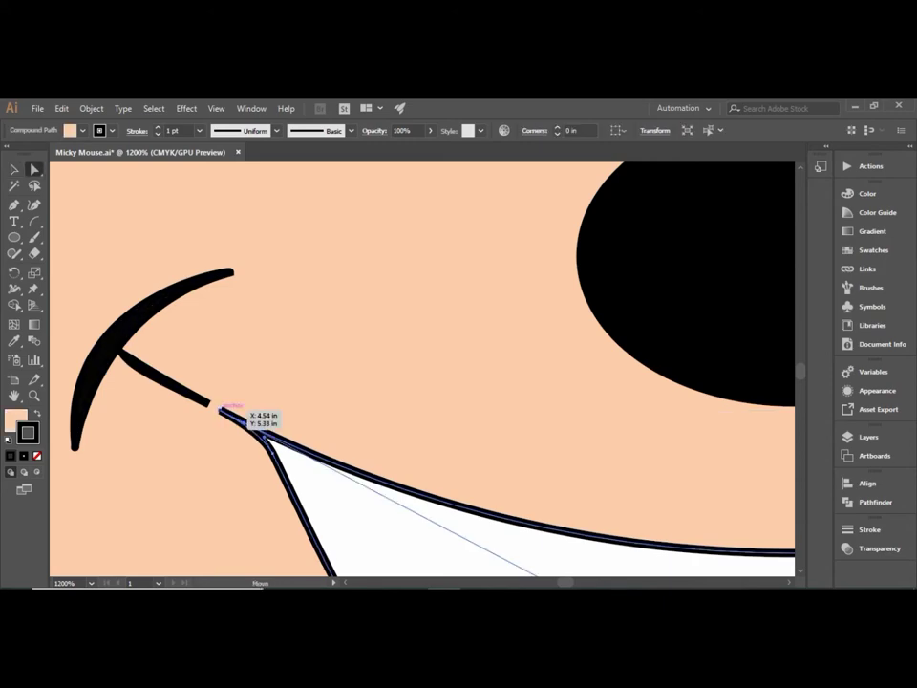
click(792, 307)
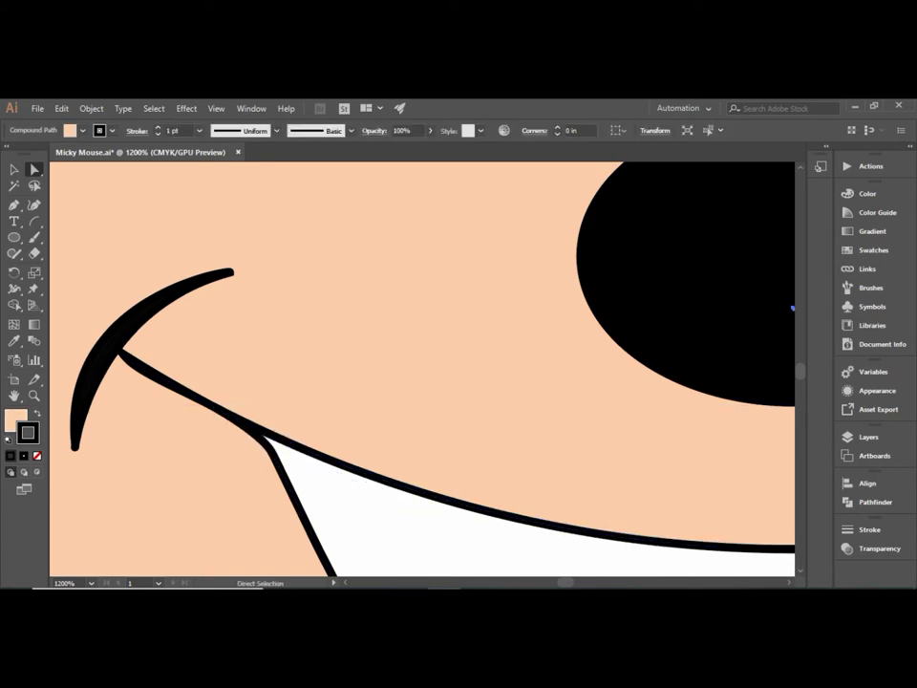
key(v)
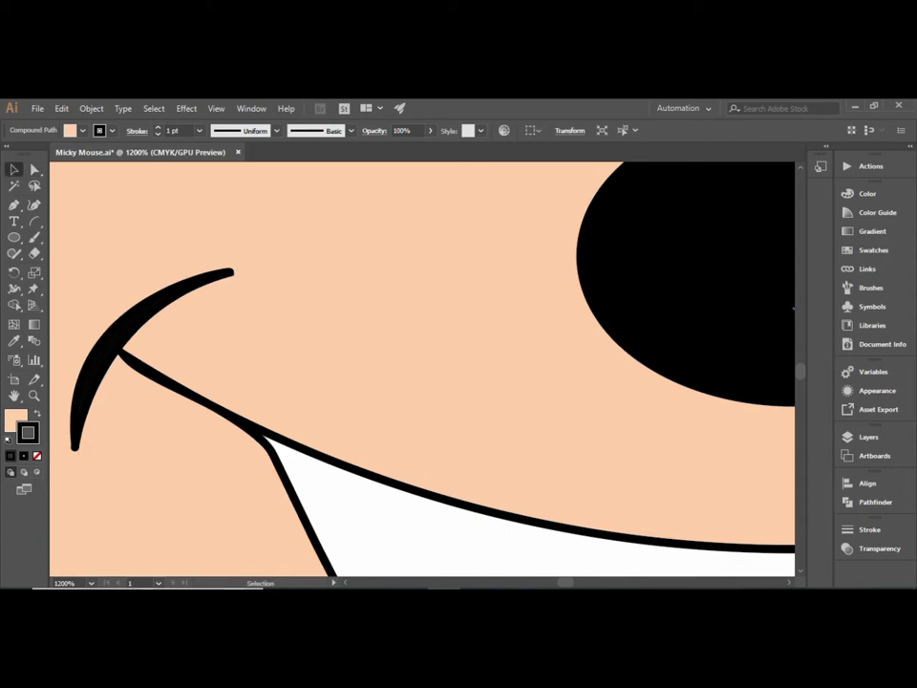
Step: Zoom out to show both Mickey heads
key(ctrl+minus)
key(ctrl+minus)
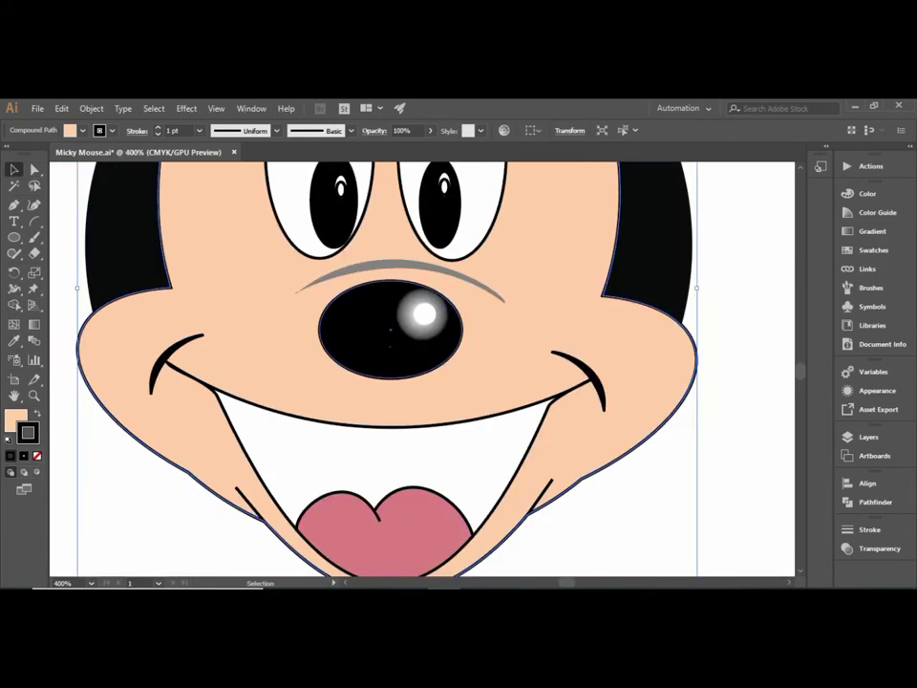
key(ctrl+minus)
key(ctrl+minus)
key(ctrl+minus)
key(ctrl+minus)
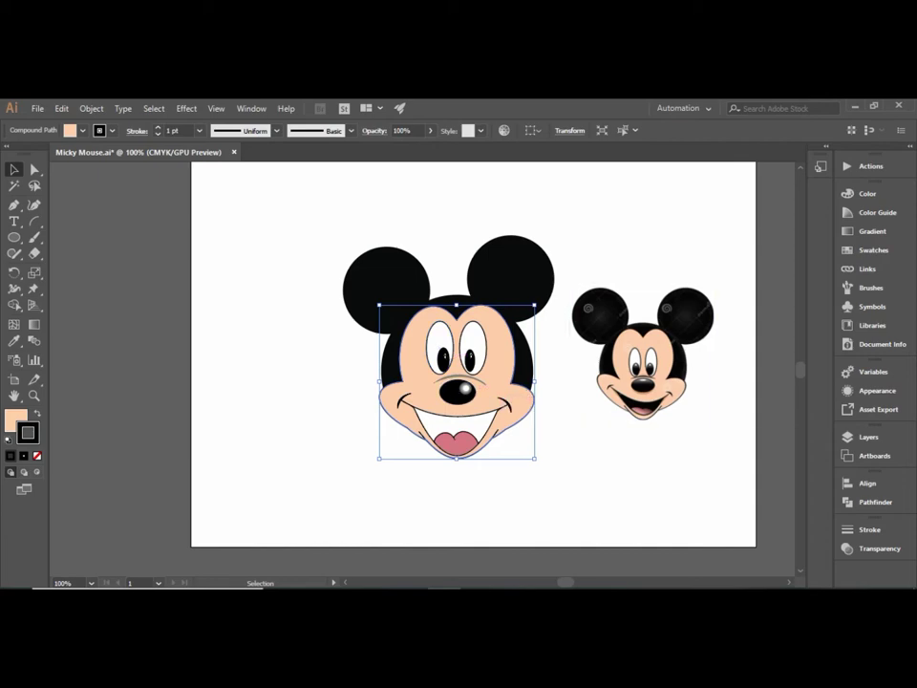
key(ctrl+plus)
key(ctrl+plus)
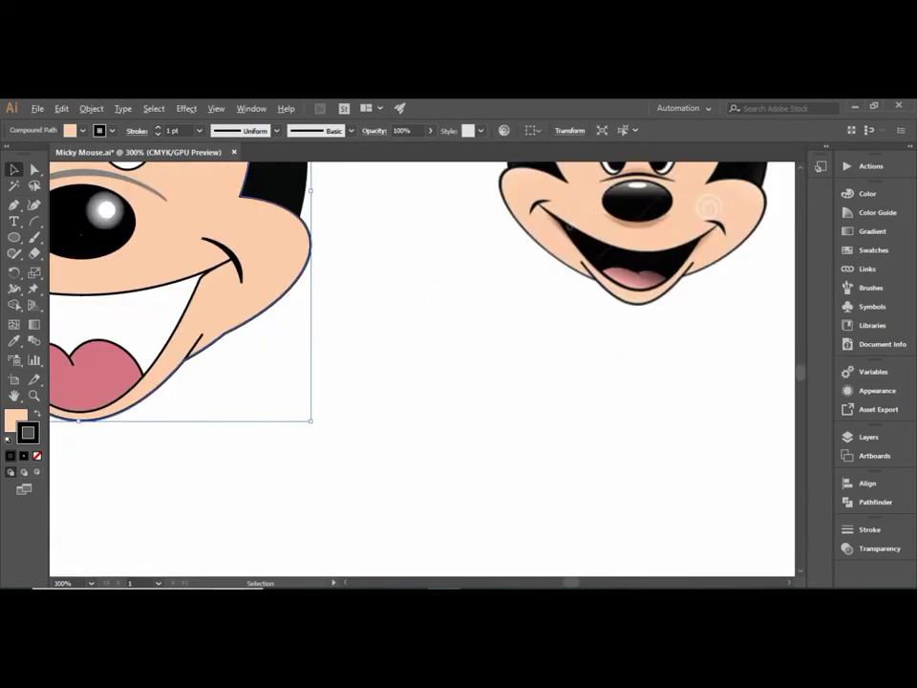
key(ctrl+minus)
Step: Move the reference Mickey image slightly down and recentre both heads in view
click(635, 363)
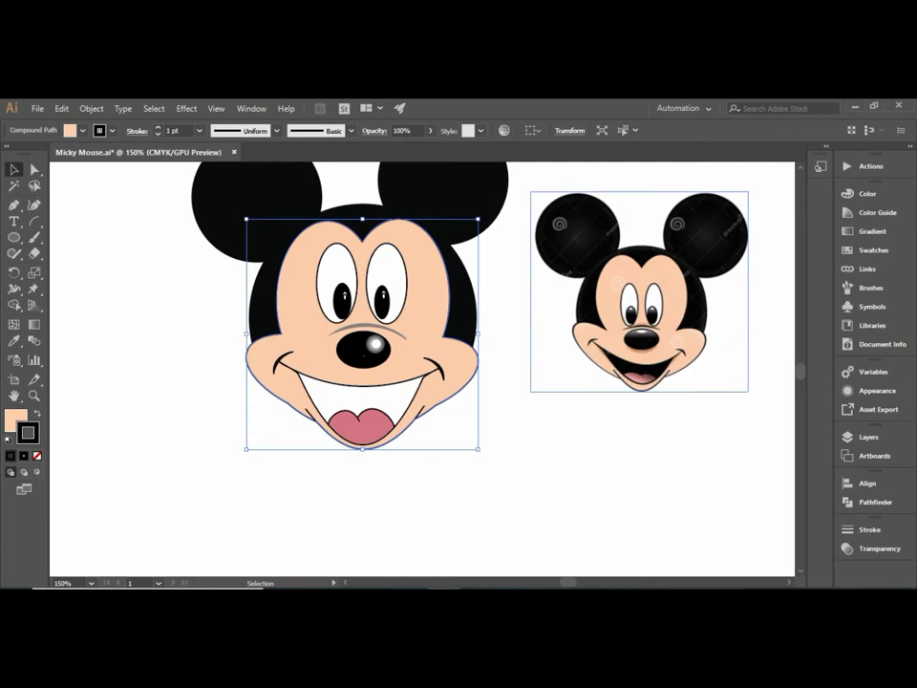
drag(635, 363, 635, 399)
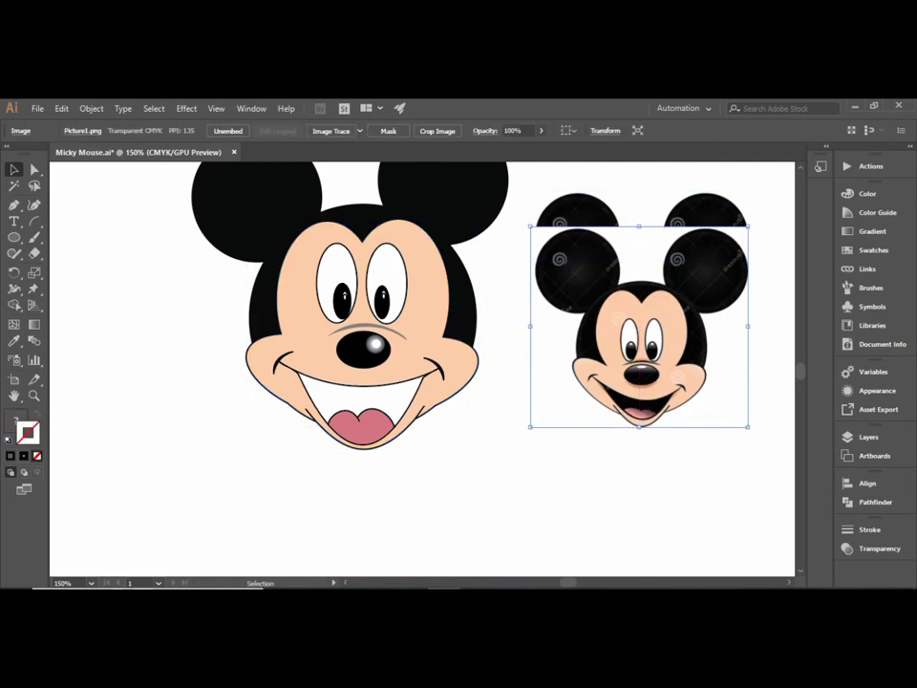
key(ctrl+shift+a)
drag(430, 286, 384, 387)
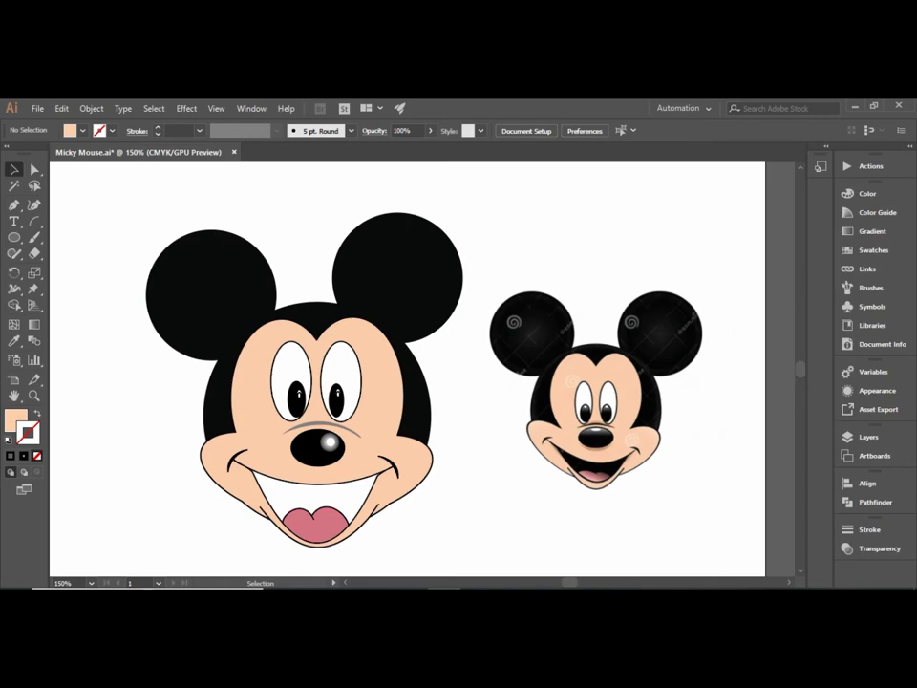
scroll(407, 369, up, 1)
scroll(407, 369, down, 1)
scroll(407, 369, down, 1)
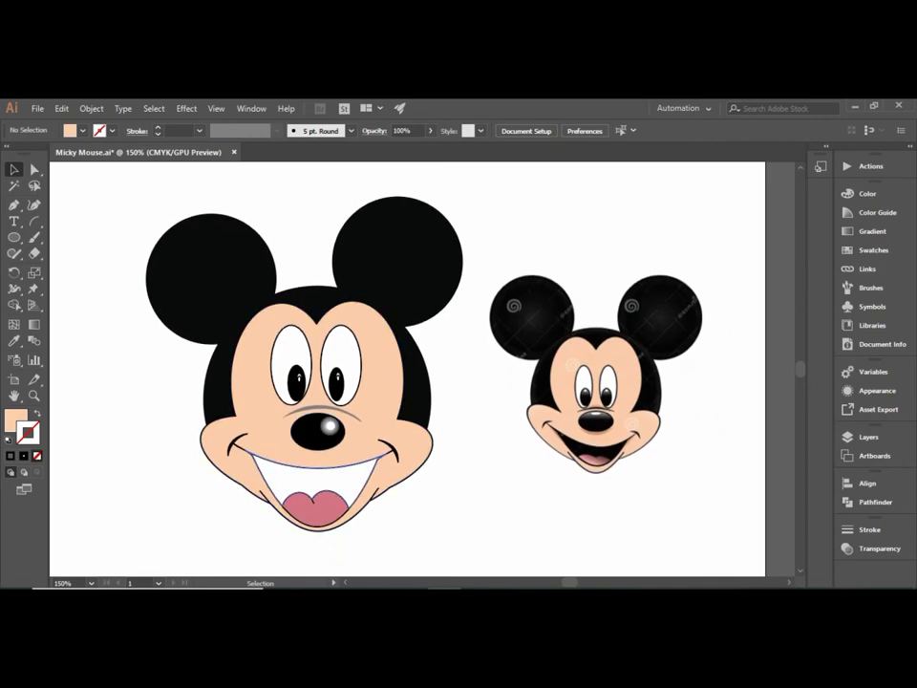
Step: Fill the large Mickey's mouth with black sampled from the reference via Eyedropper
click(315, 473)
key(d)
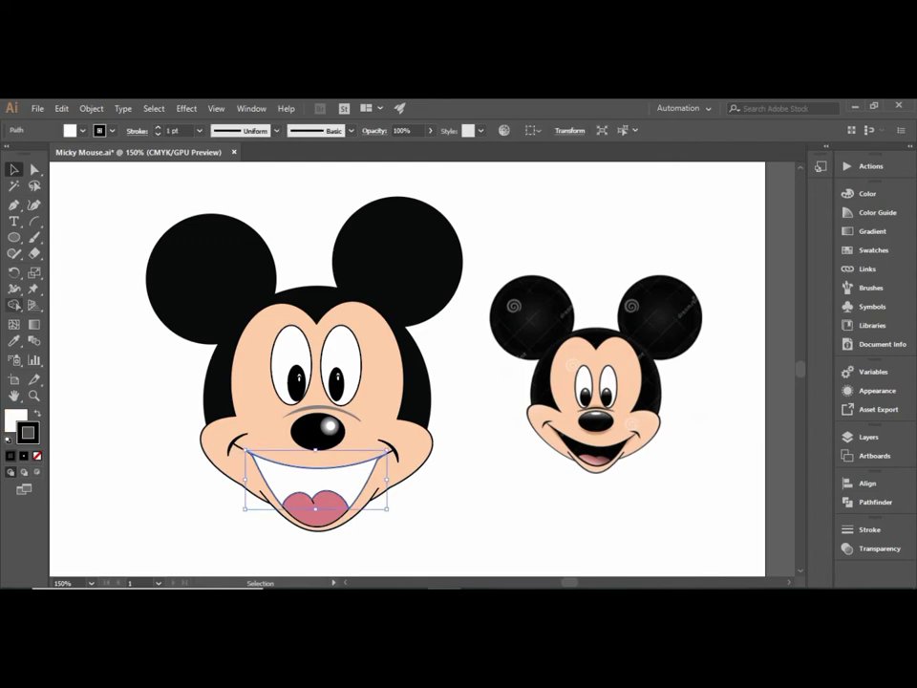
key(i)
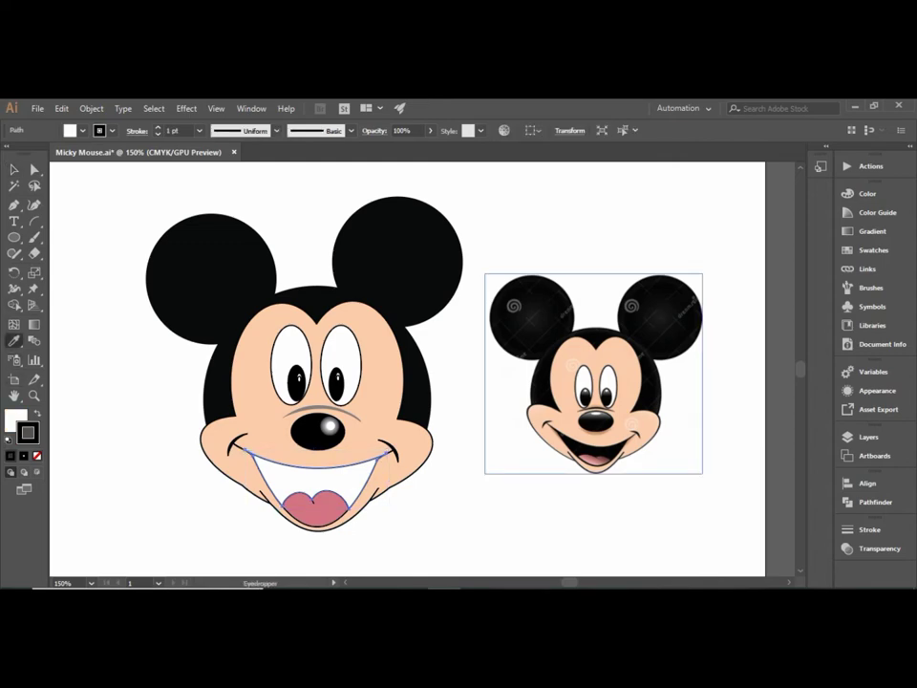
click(218, 344)
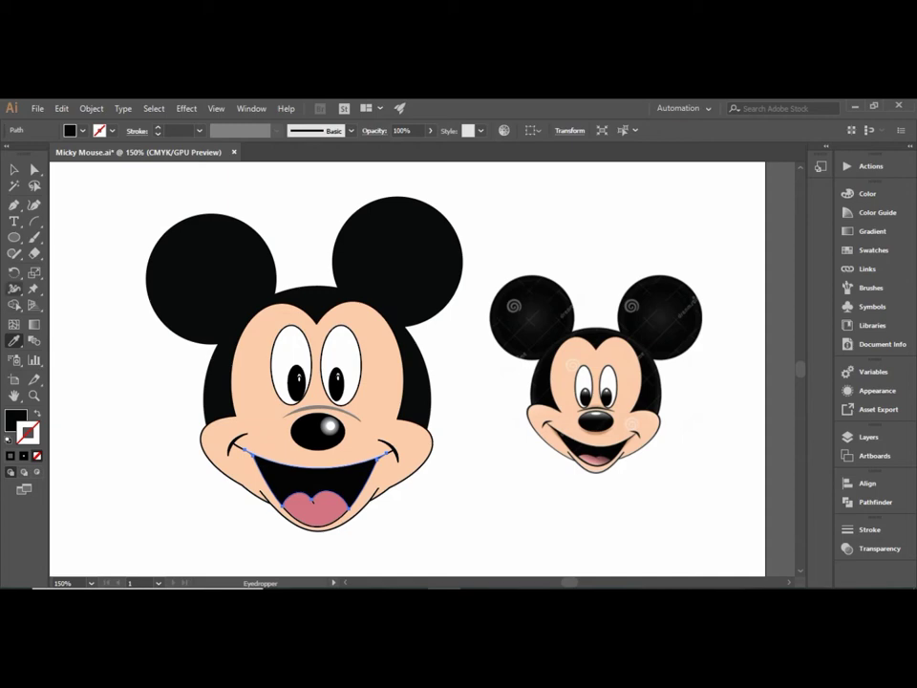
Step: Reselect the black mouth shape and bring up the Gradient panel
click(15, 169)
double_click(316, 473)
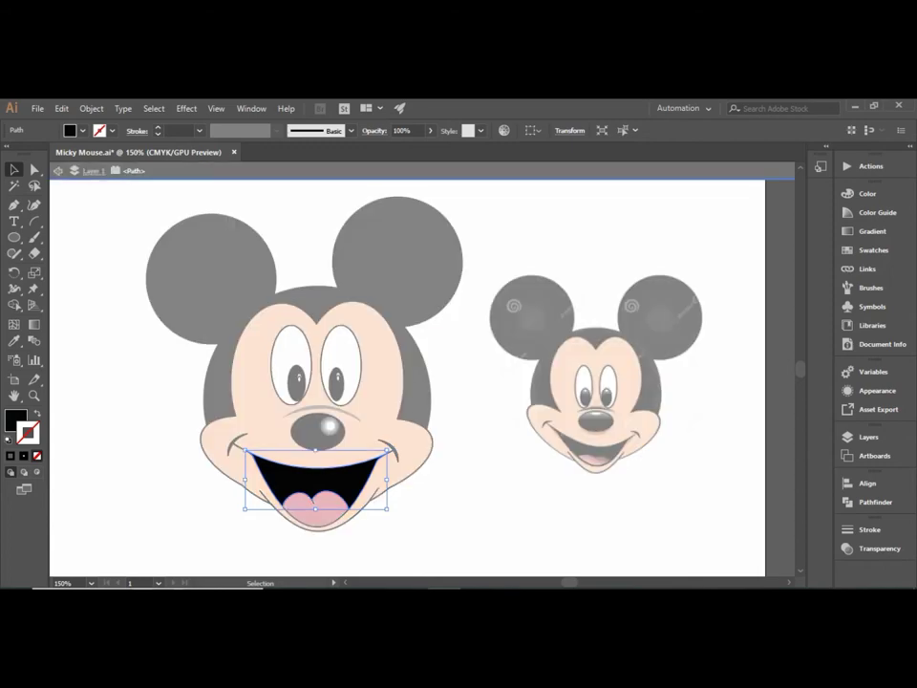
key(Escape)
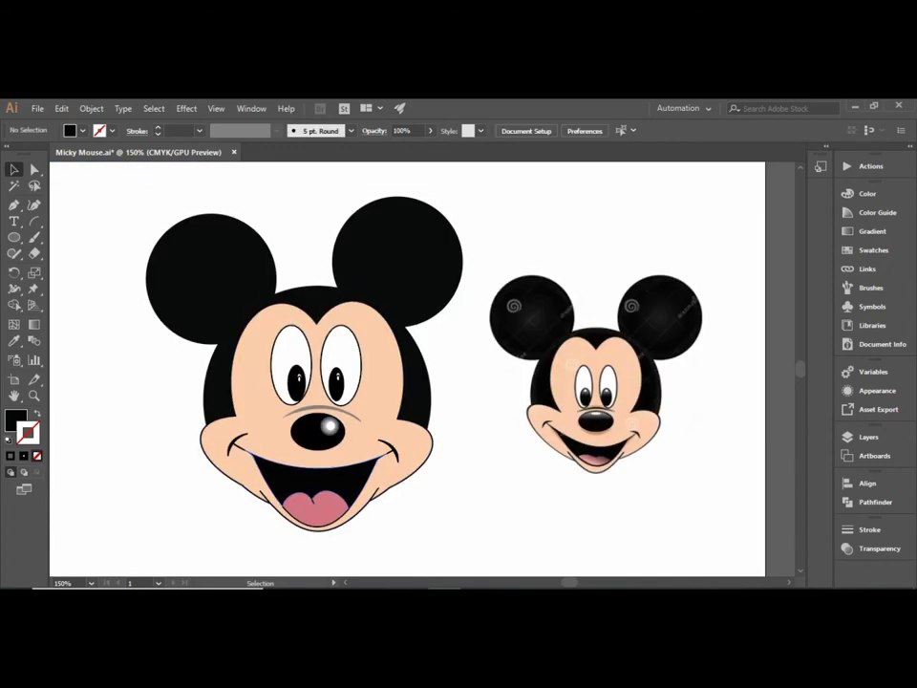
click(316, 477)
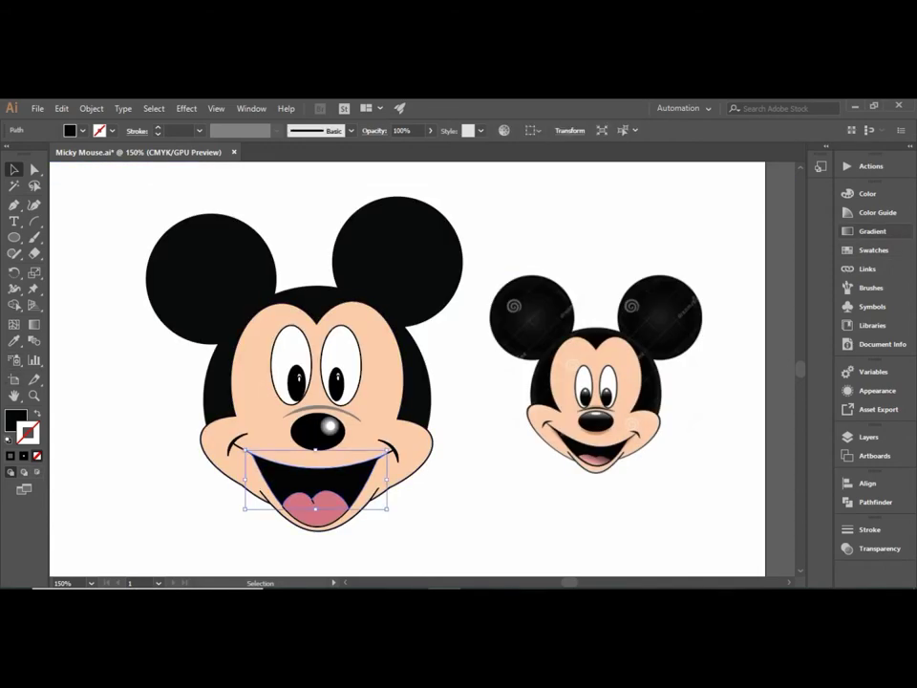
click(872, 231)
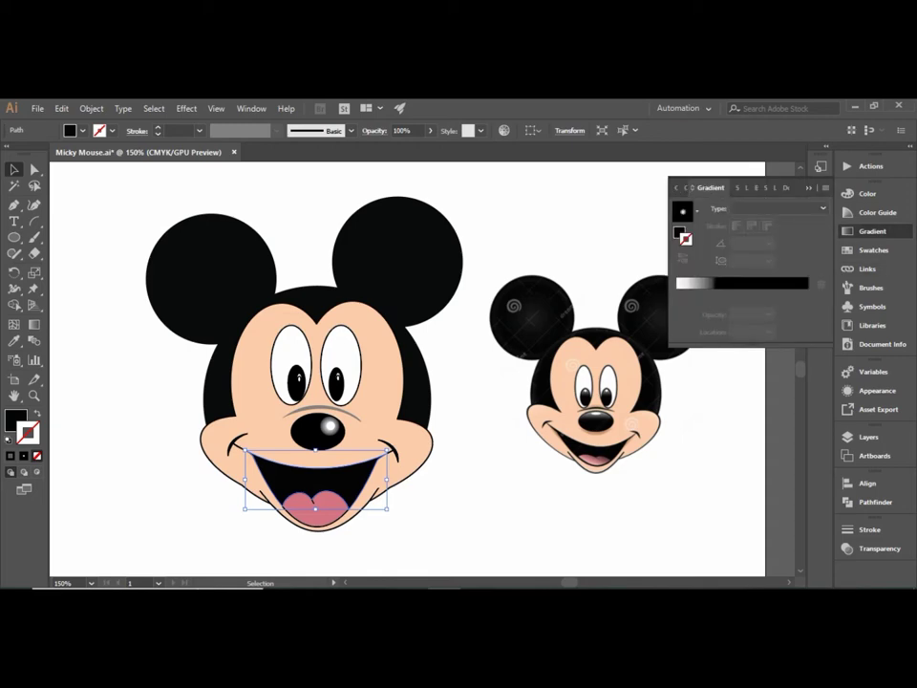
Step: Apply the White, Black gradient preset to the mouth and add a stop at 71.5%
click(698, 209)
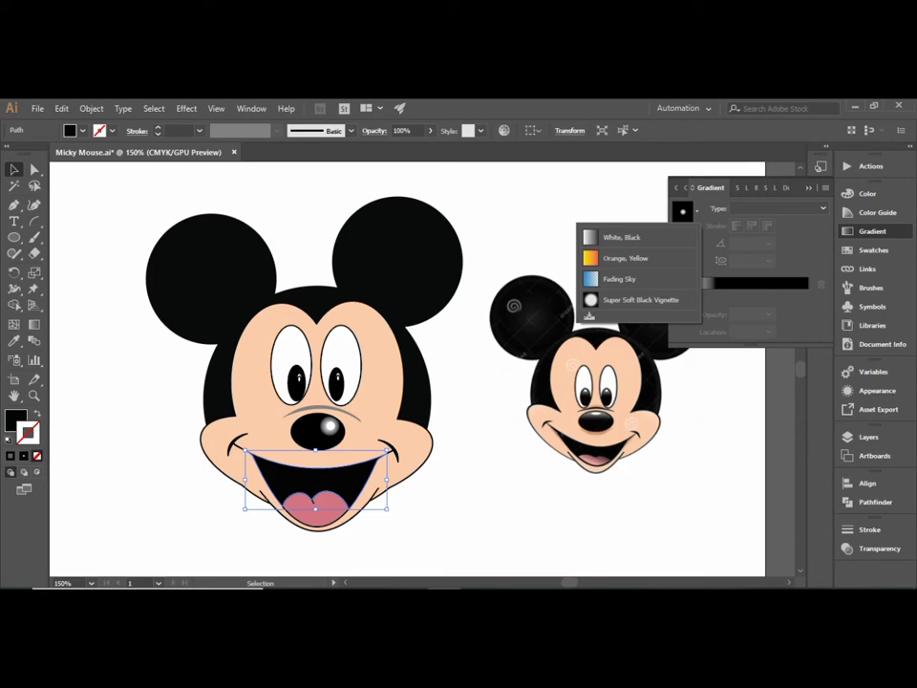
click(659, 237)
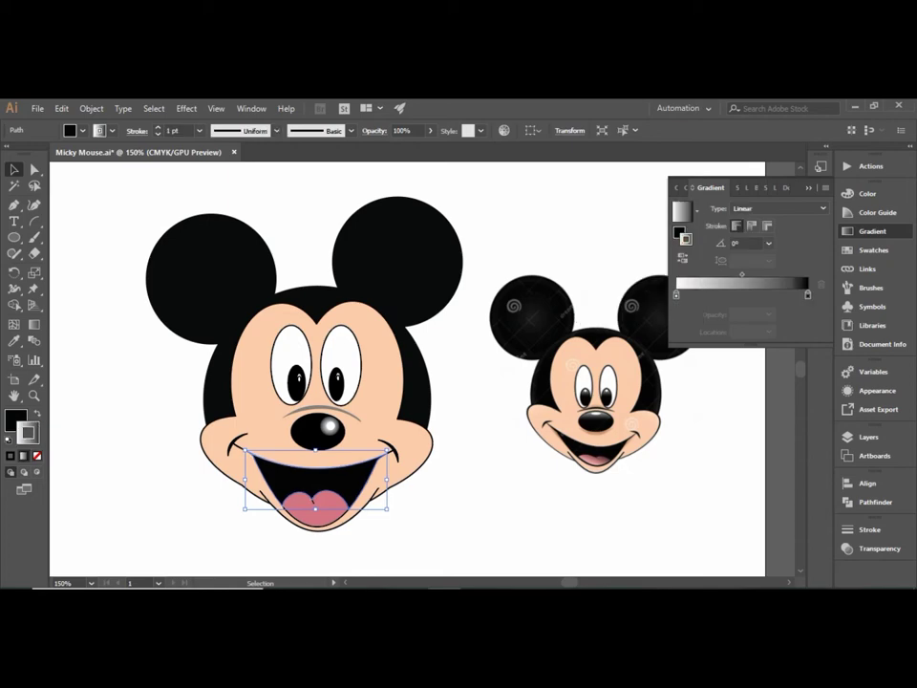
click(706, 294)
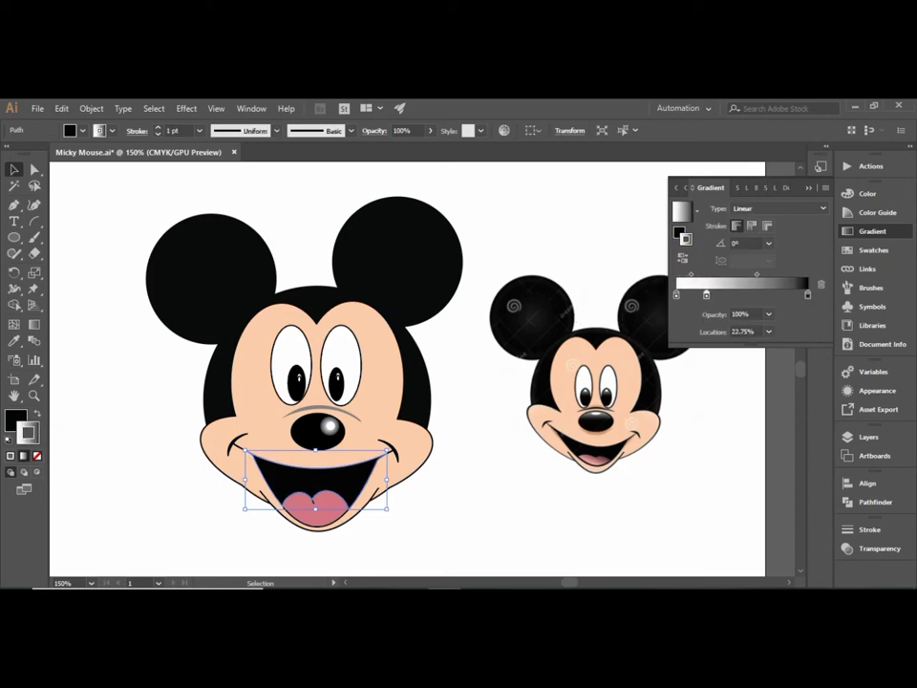
drag(750, 294, 770, 294)
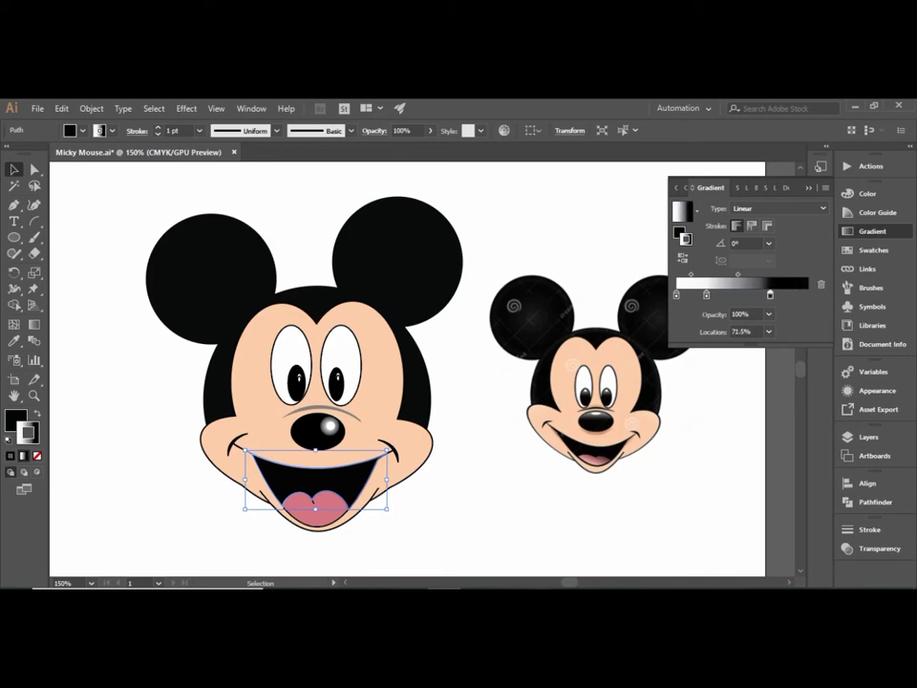
Step: Set the gradient stop's colour to hex 020202 in the Color Picker
key(F6)
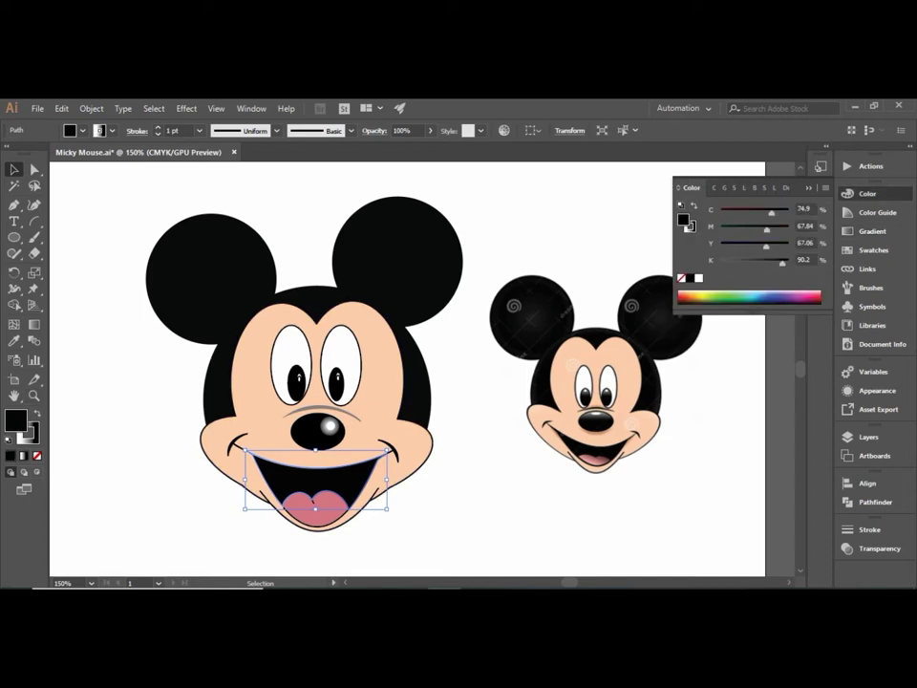
double_click(682, 219)
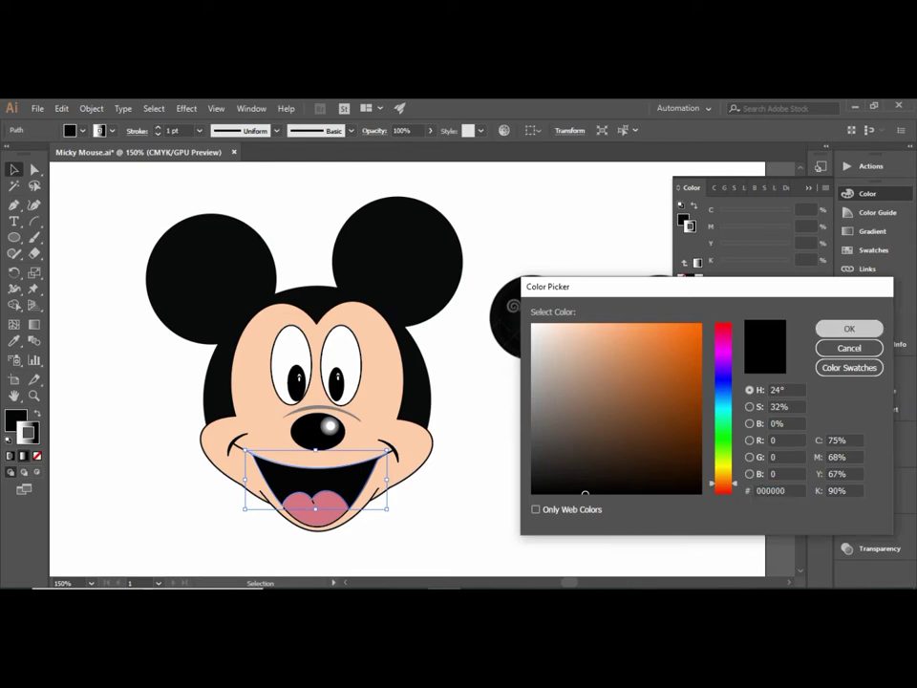
key(Return)
double_click(682, 219)
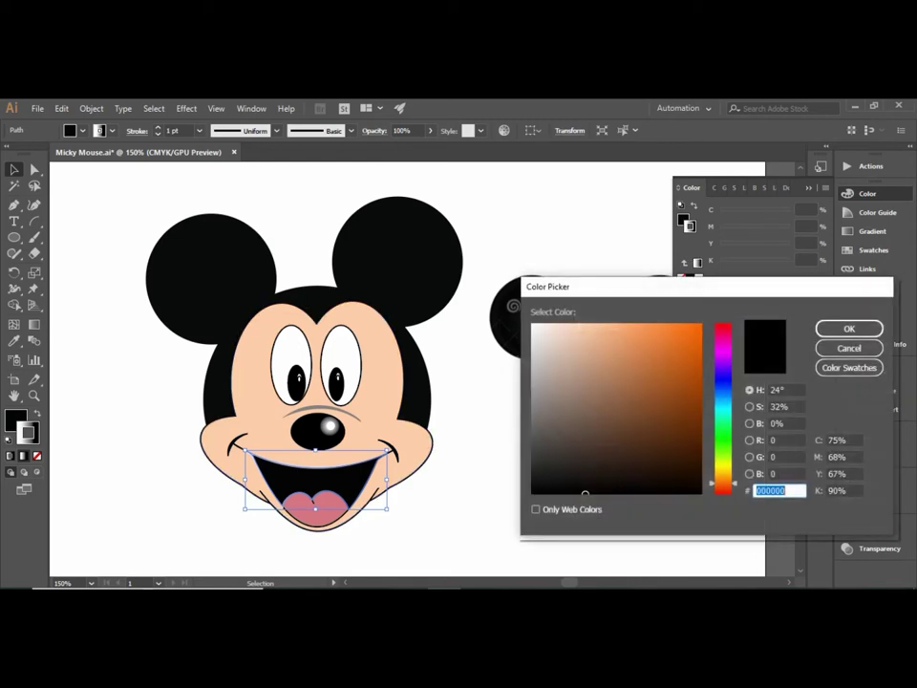
text(020202)
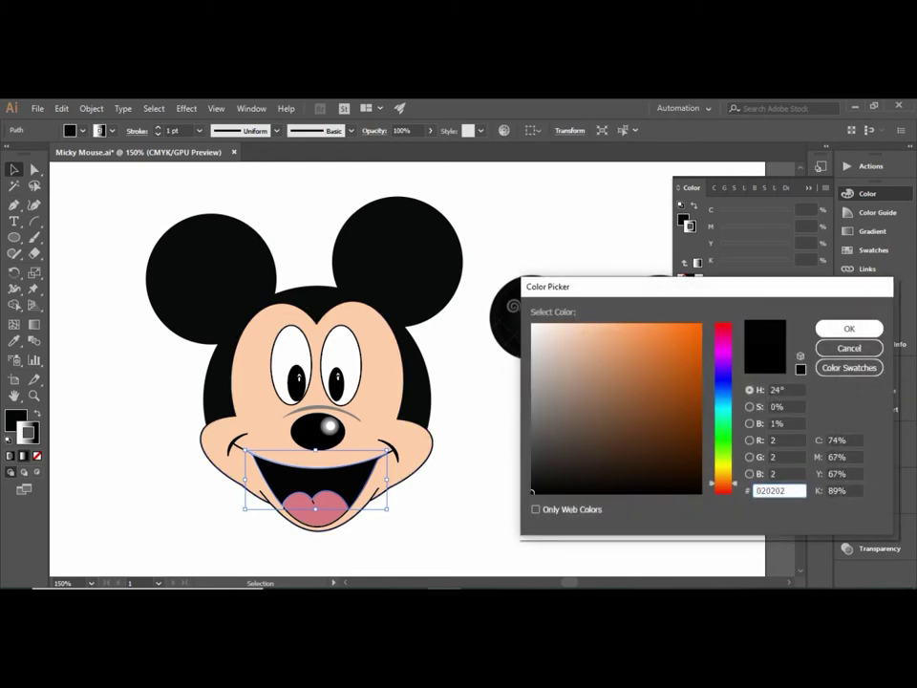
key(Return)
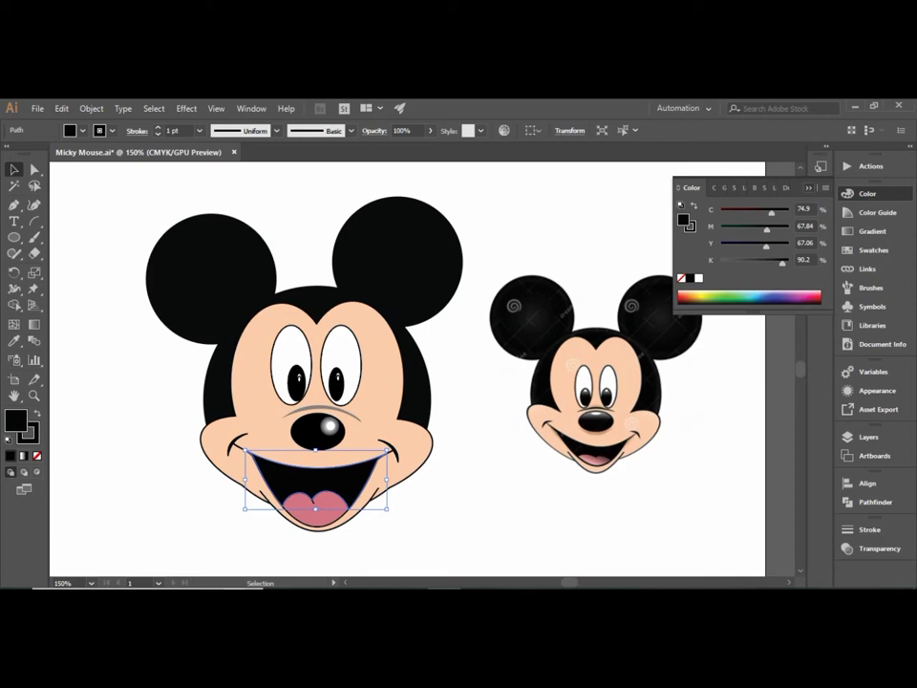
click(868, 193)
Step: Apply a linear gradient fill to the mouth at a 90° angle
click(872, 231)
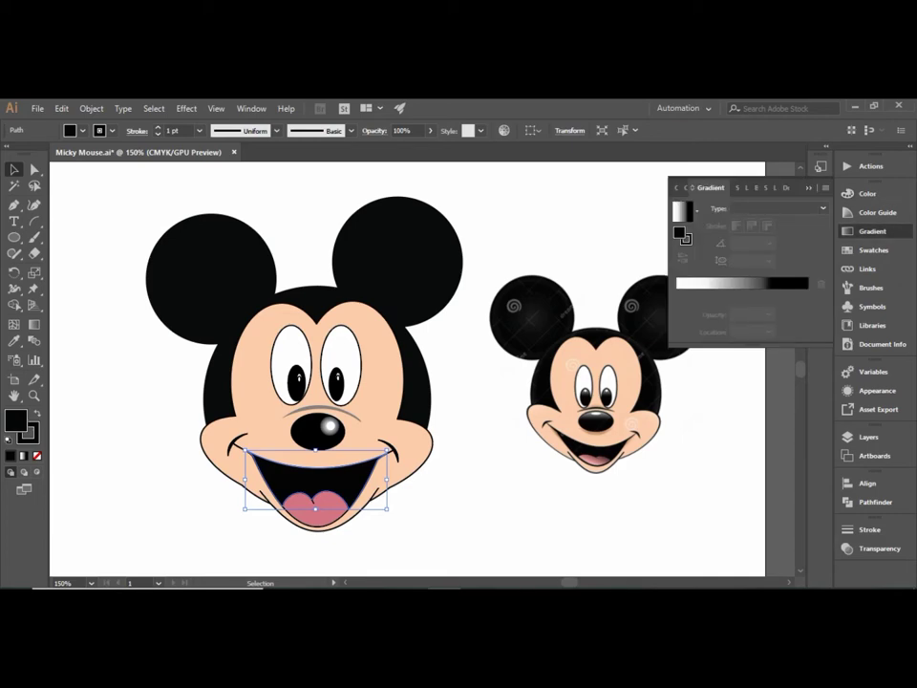
key(period)
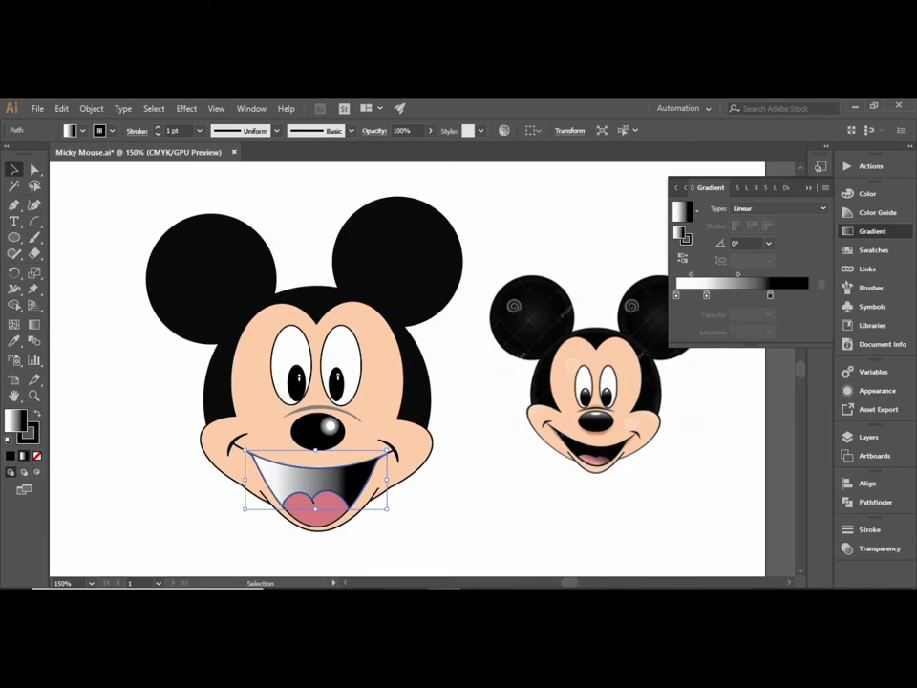
click(768, 243)
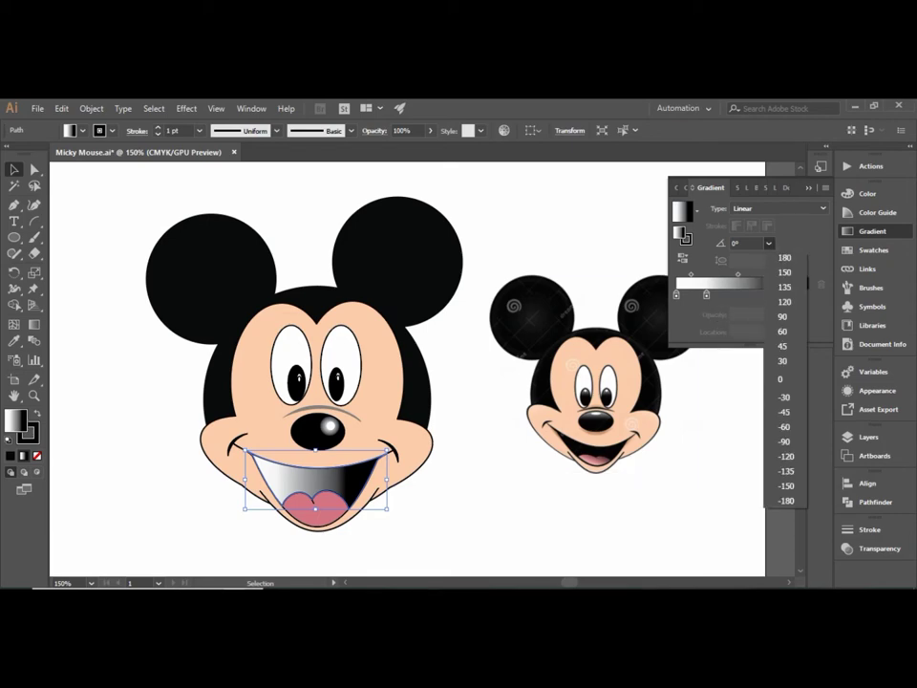
click(782, 316)
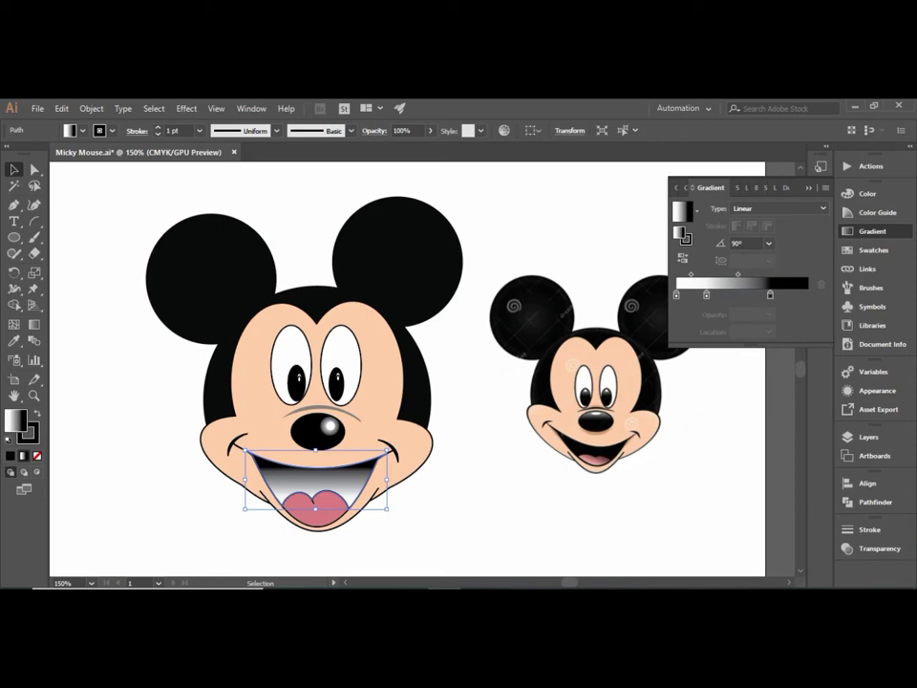
Step: Remove the extra stop, keeping white at 0% and black at 33.5%
drag(770, 294, 679, 294)
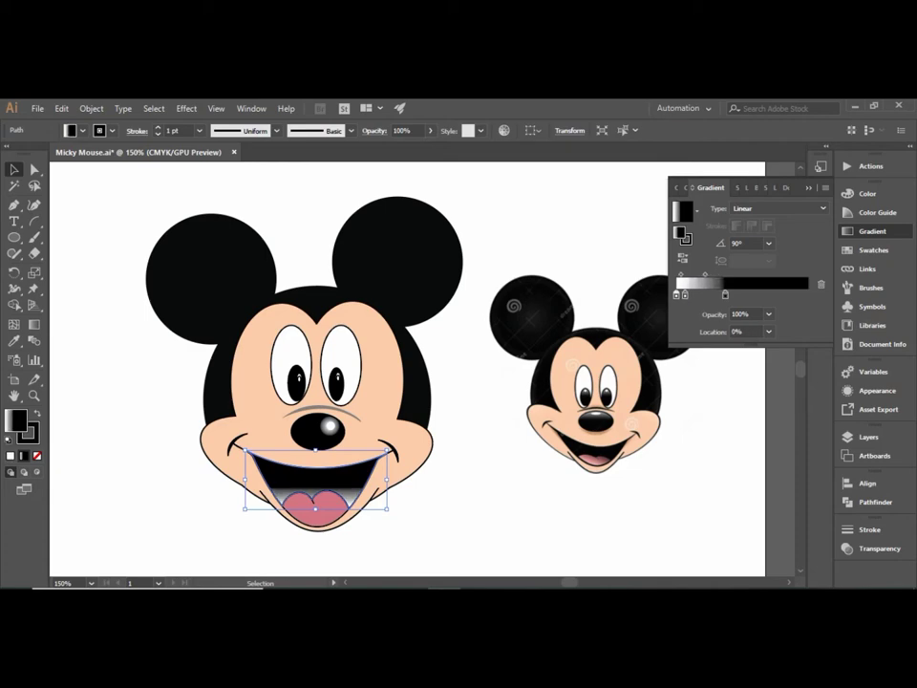
key(Delete)
key(ctrl+z)
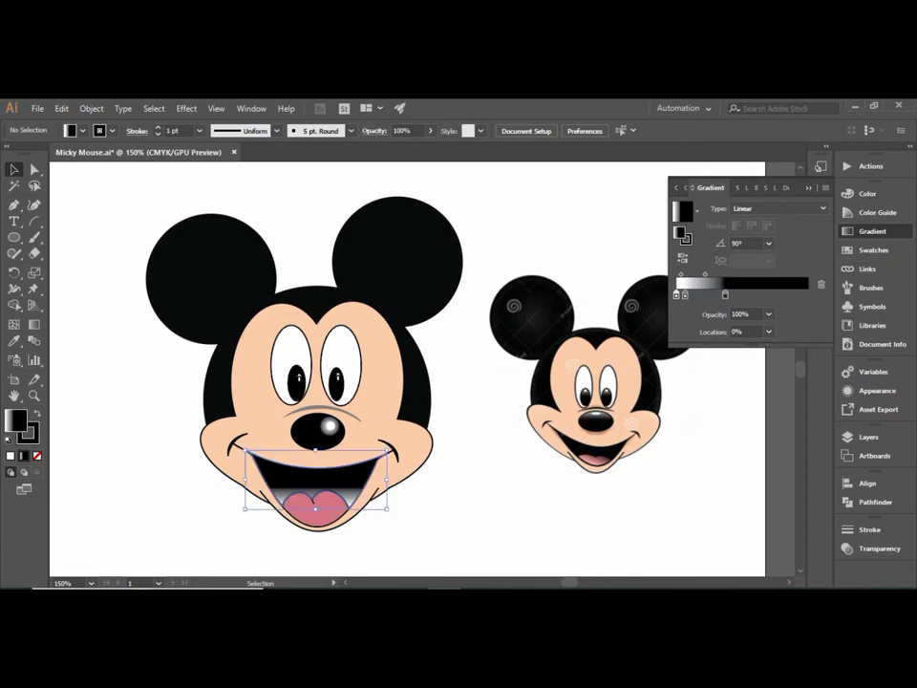
key(Delete)
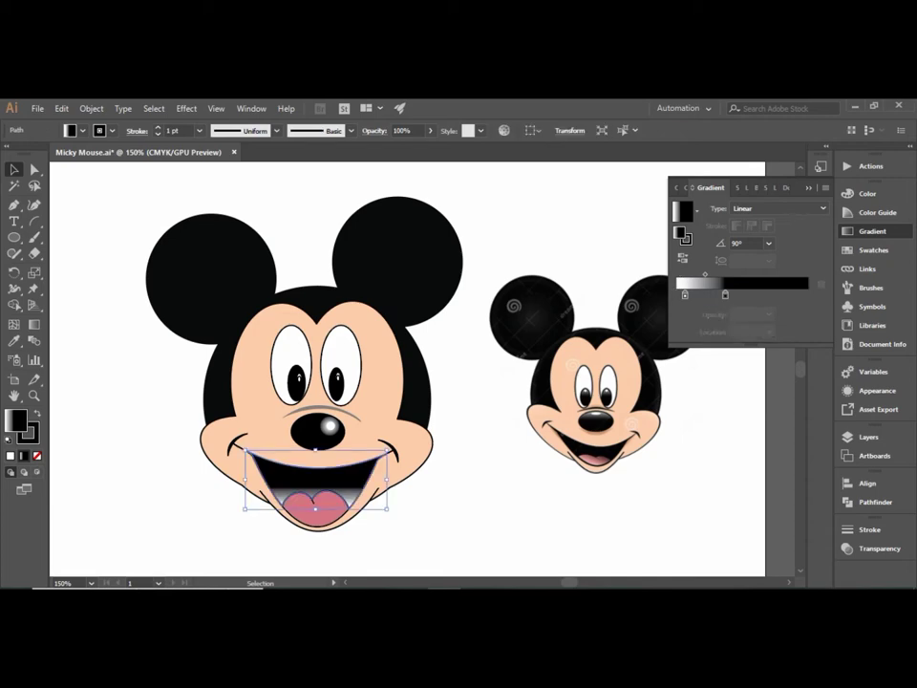
mouse_move(684, 294)
mouse_down()
mouse_move(676, 294)
mouse_move(717, 294)
mouse_up()
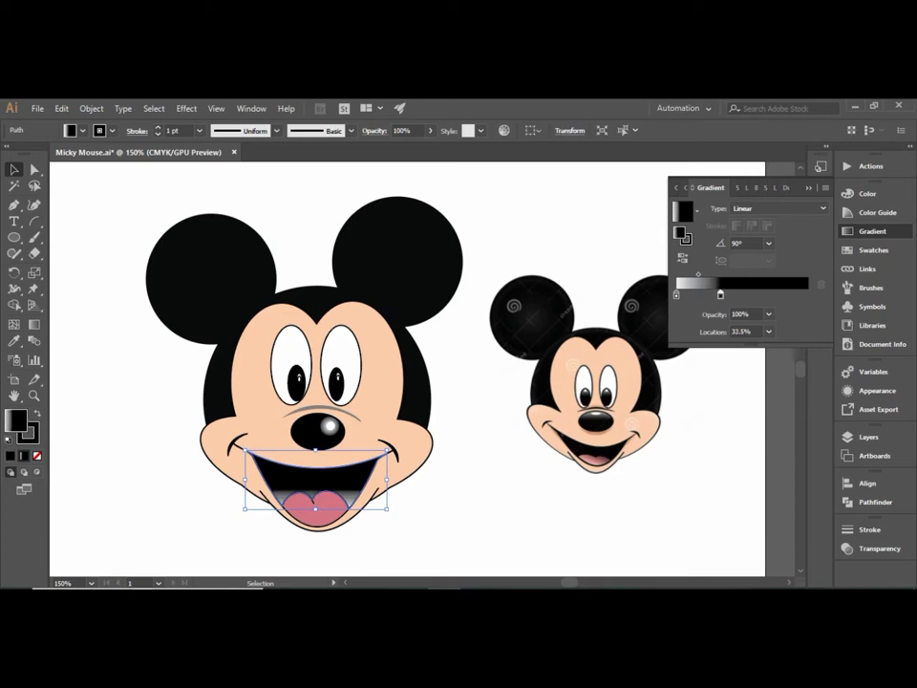
drag(718, 295, 721, 294)
click(769, 244)
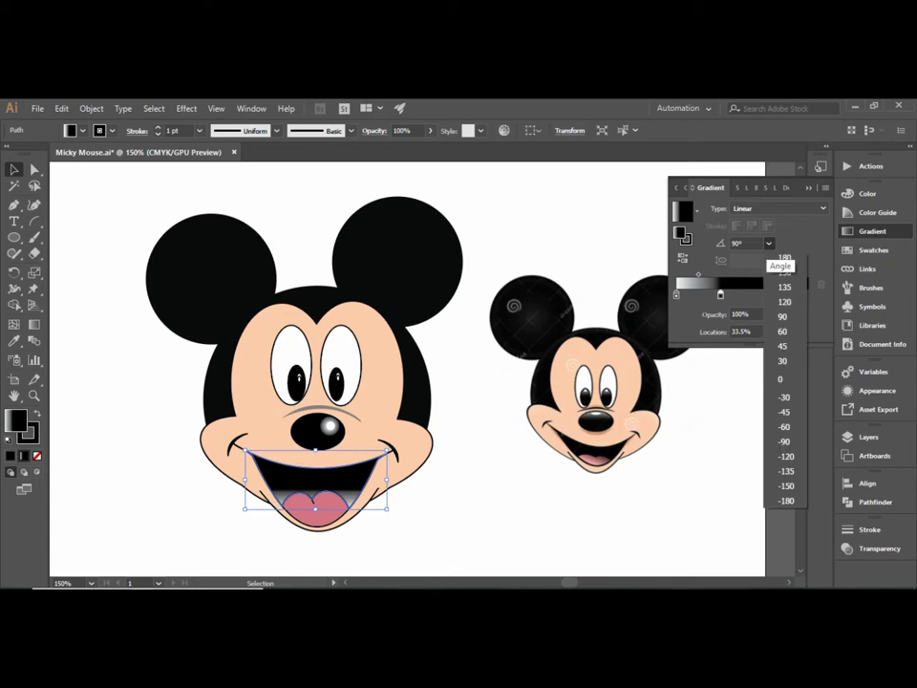
click(822, 208)
Step: Switch the mouth gradient to radial and reposition and resize it on the artwork
click(754, 237)
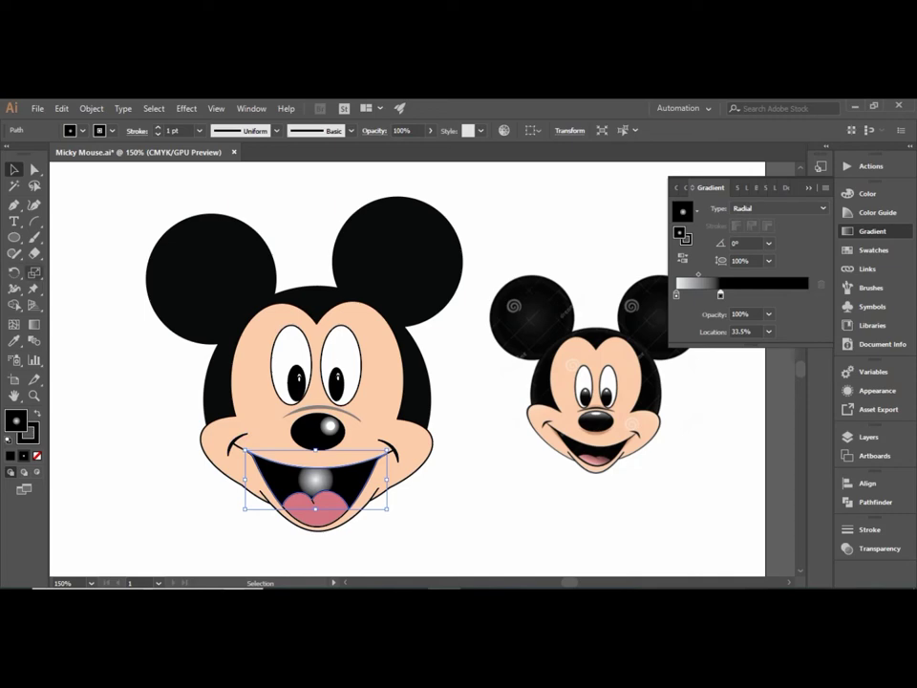
click(34, 325)
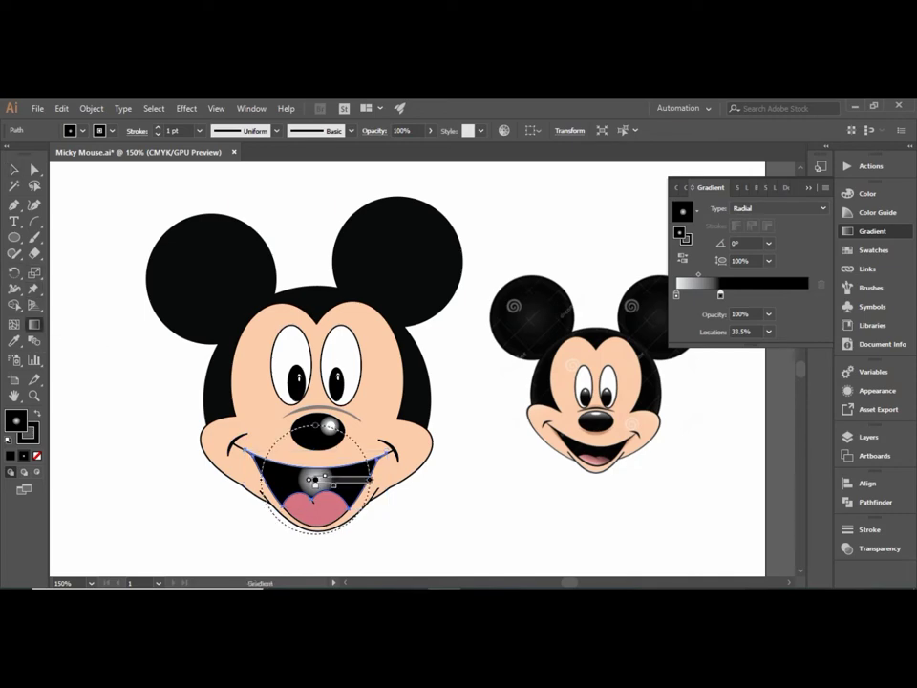
mouse_move(330, 477)
drag(314, 479, 302, 533)
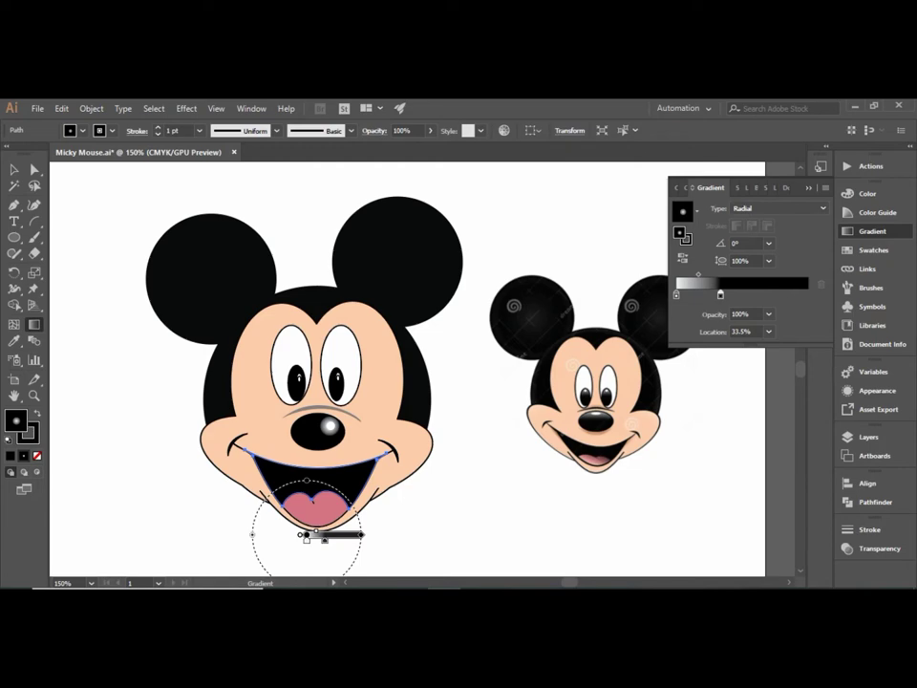
drag(361, 534, 421, 534)
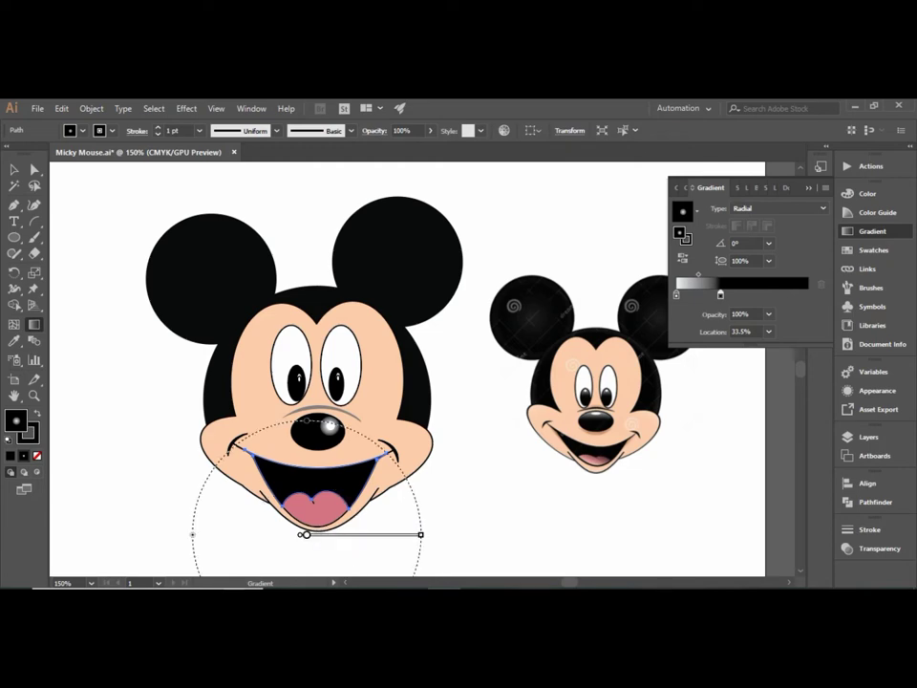
scroll(422, 534, down, 2)
scroll(422, 534, down, 2)
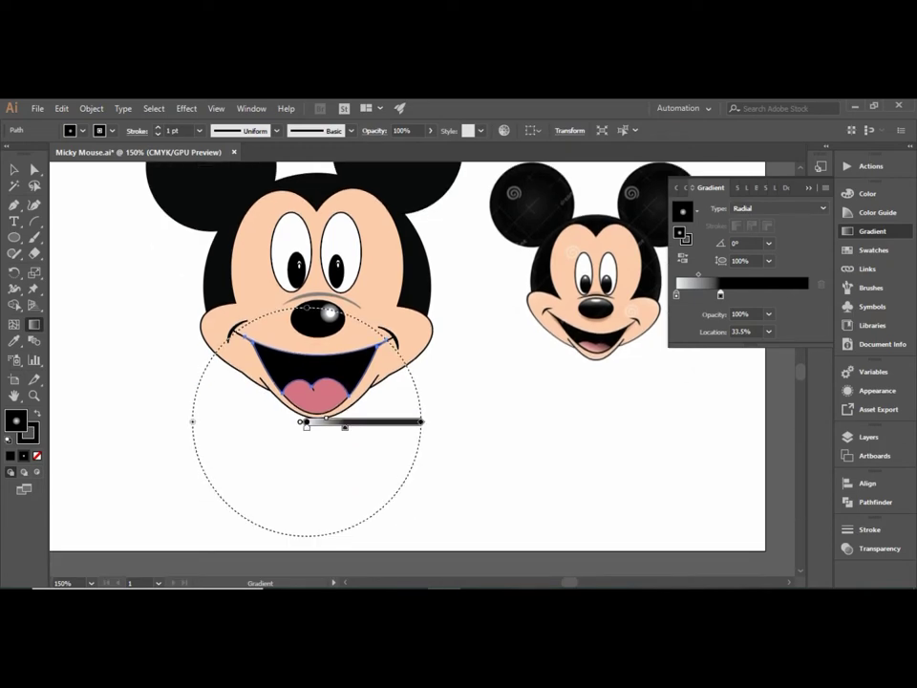
mouse_move(421, 422)
mouse_down()
mouse_move(323, 299)
mouse_move(337, 289)
mouse_up()
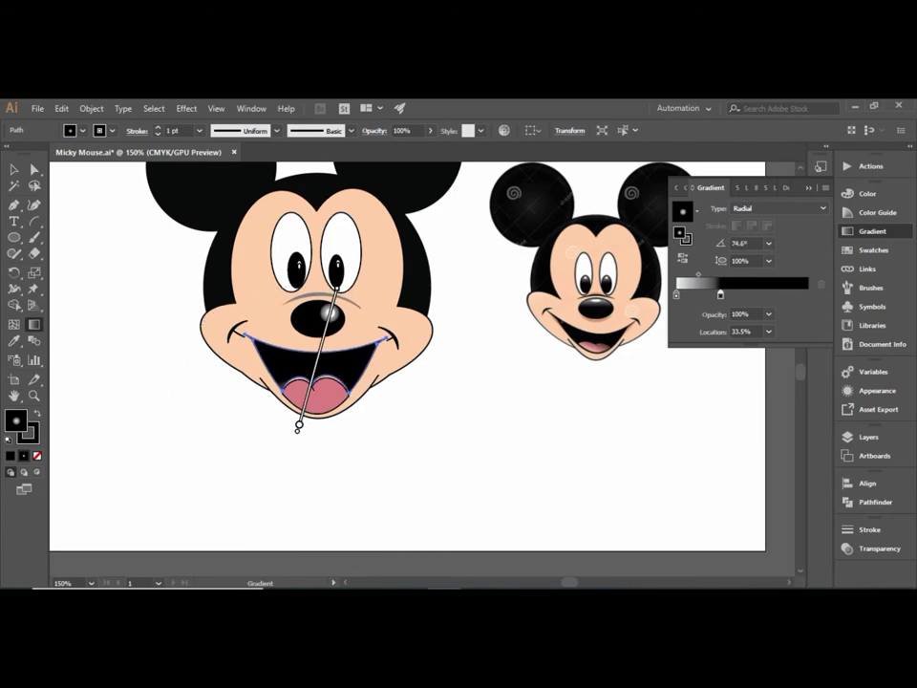
Step: Redraw the radial gradient from the lower mouth up-right, angled at about 52.2°
key(v)
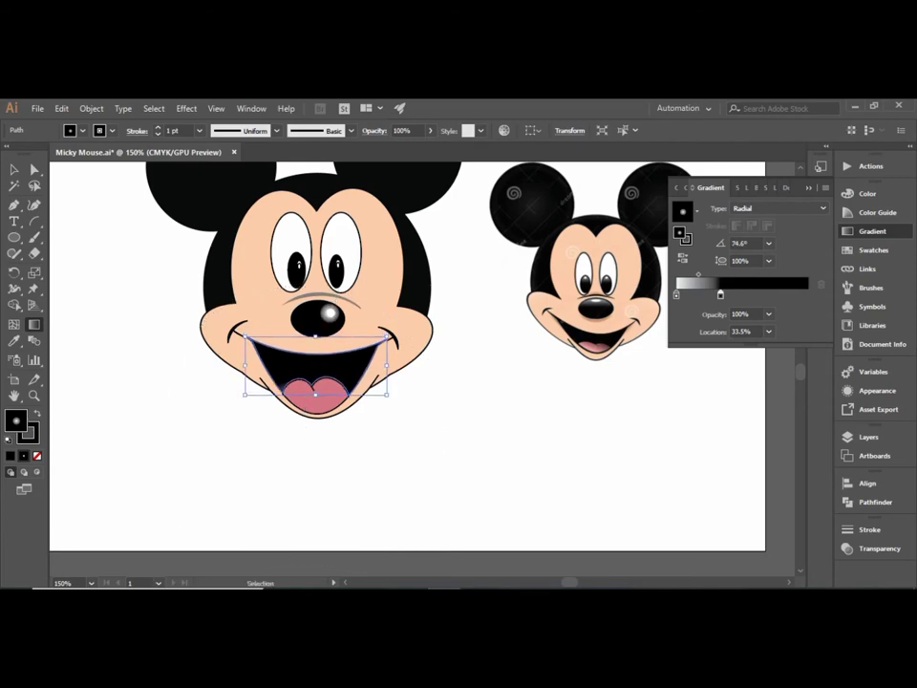
key(g)
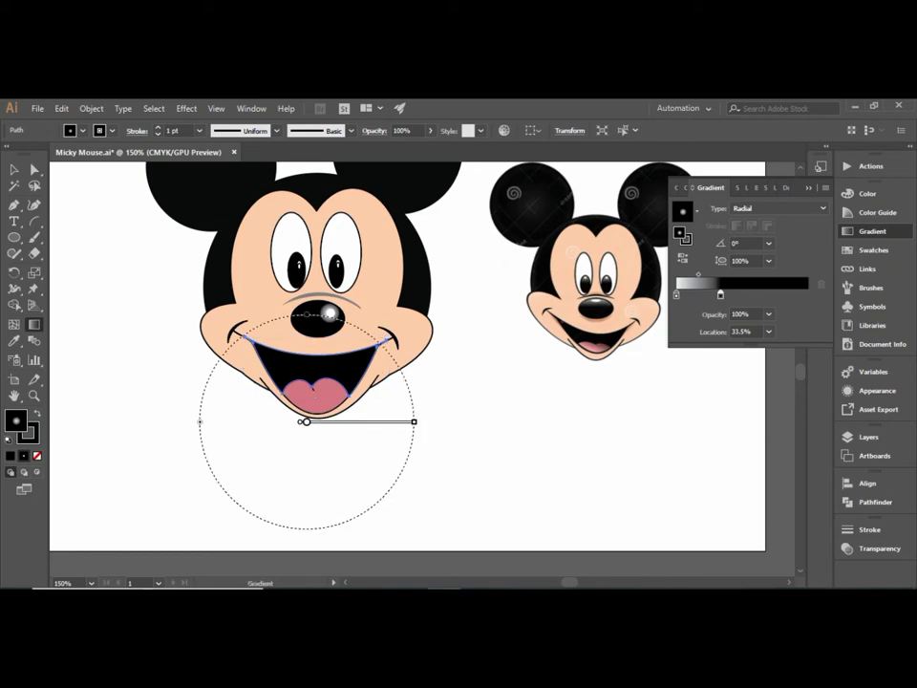
drag(310, 403, 345, 339)
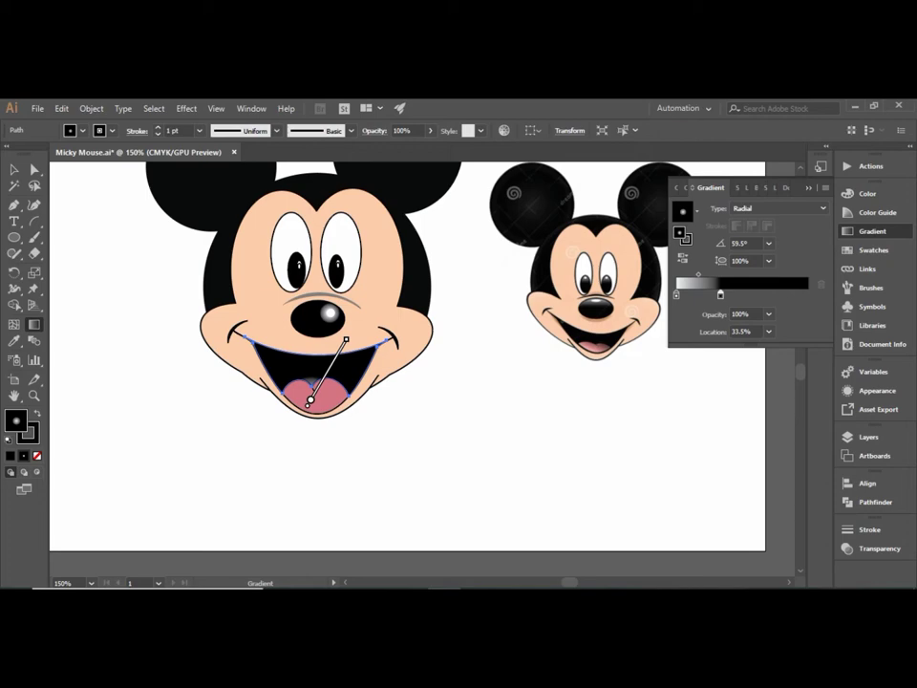
drag(345, 339, 351, 333)
mouse_move(327, 370)
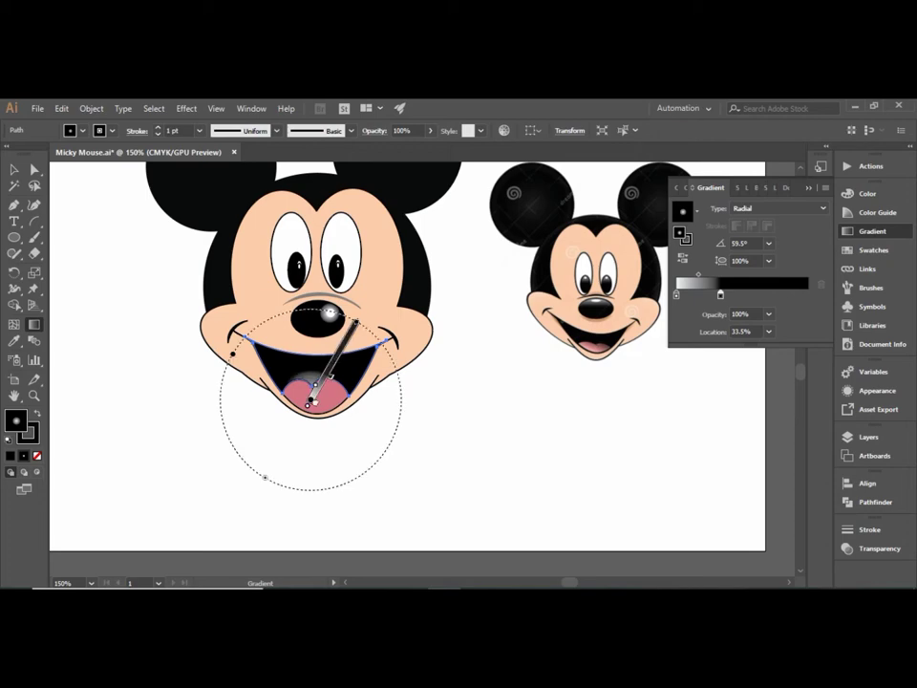
drag(325, 380, 335, 367)
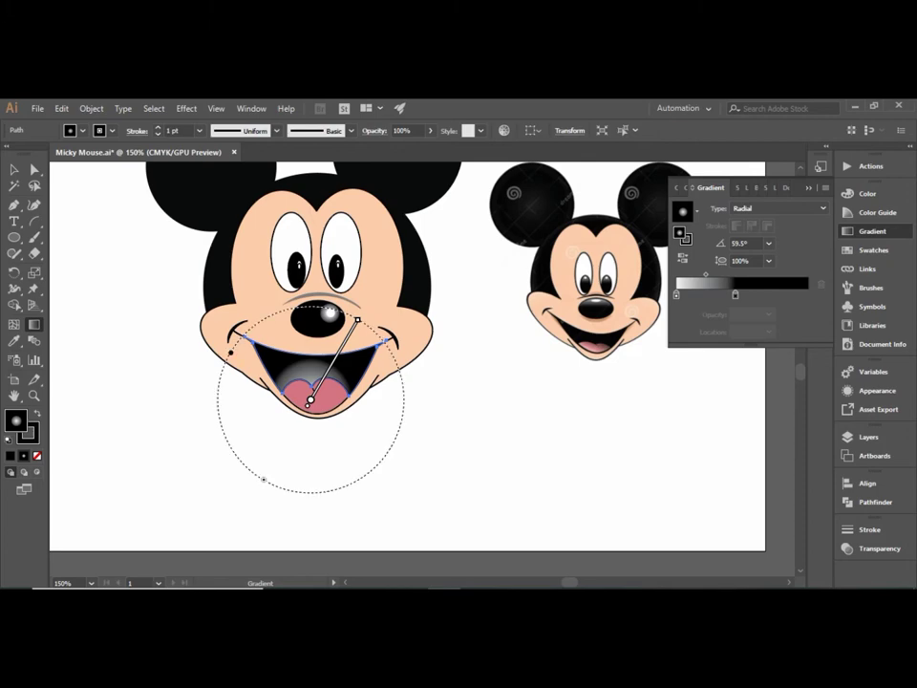
drag(357, 318, 367, 326)
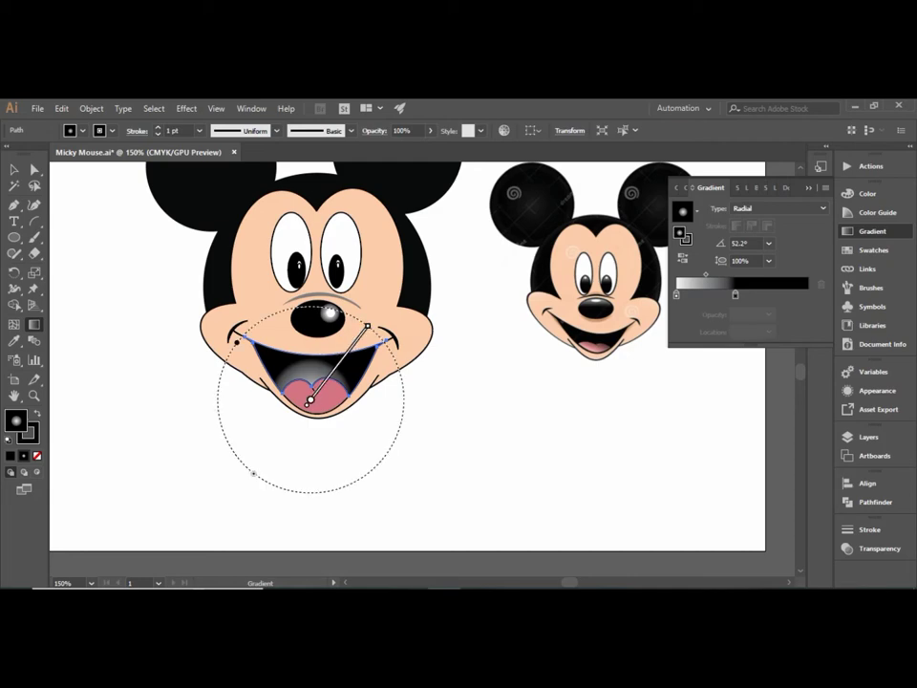
mouse_move(335, 363)
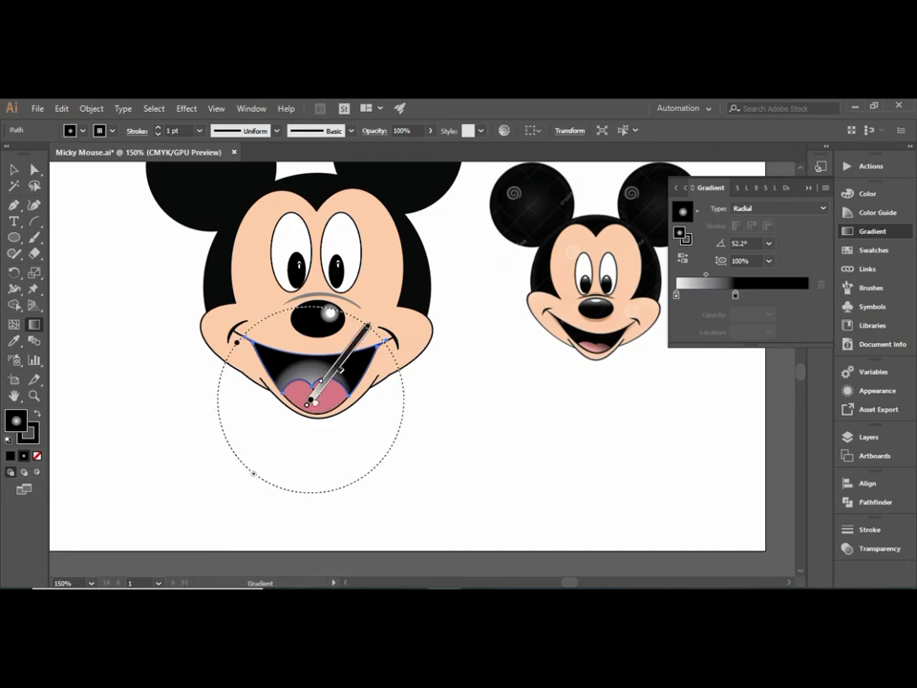
drag(339, 370, 332, 373)
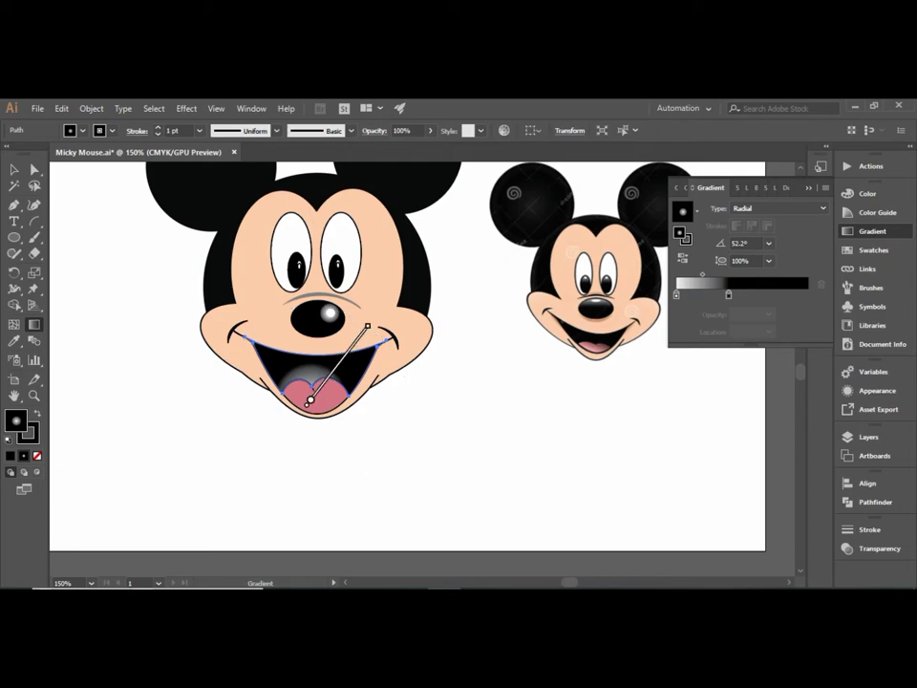
click(677, 294)
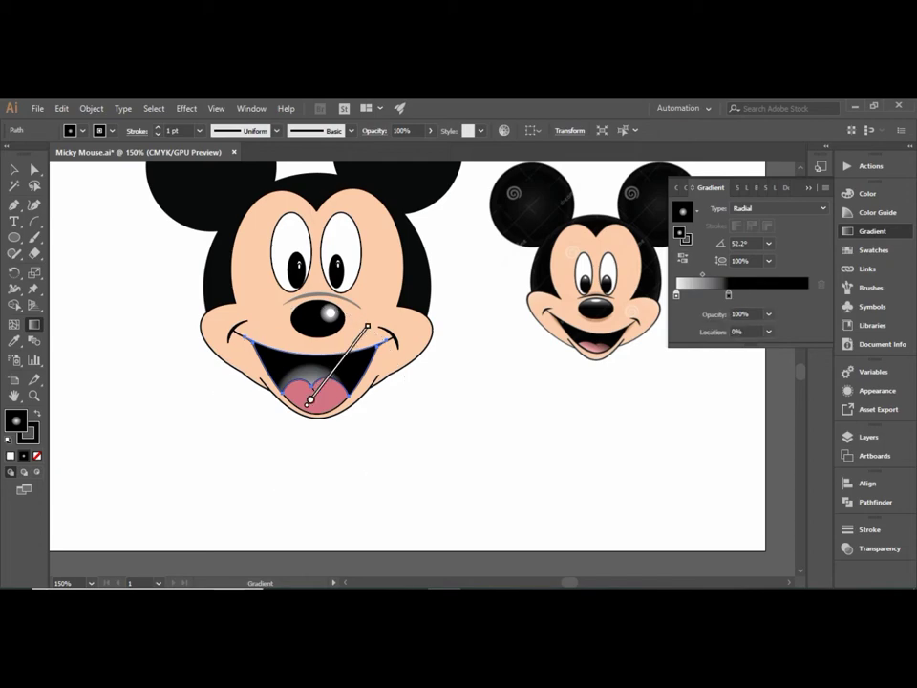
Step: Darken the gradient's starting stop to a mid grey of K 53
double_click(676, 294)
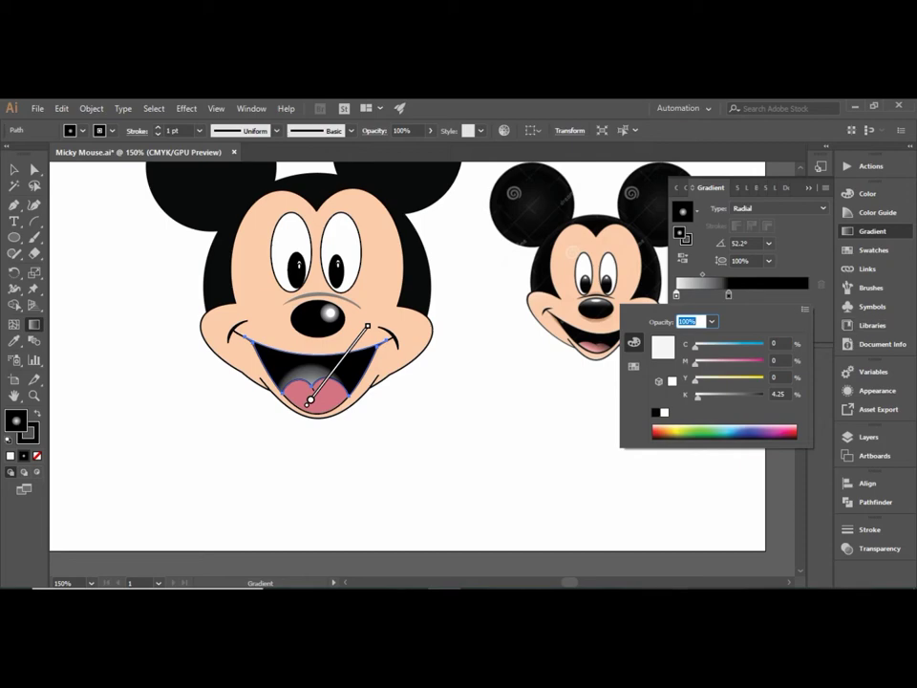
drag(699, 395, 732, 394)
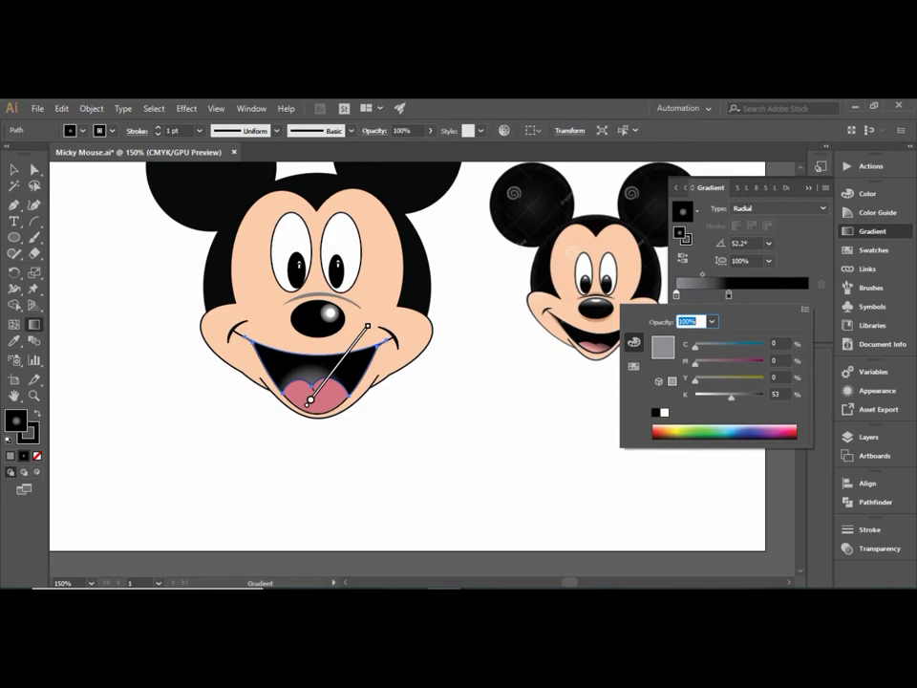
key(Return)
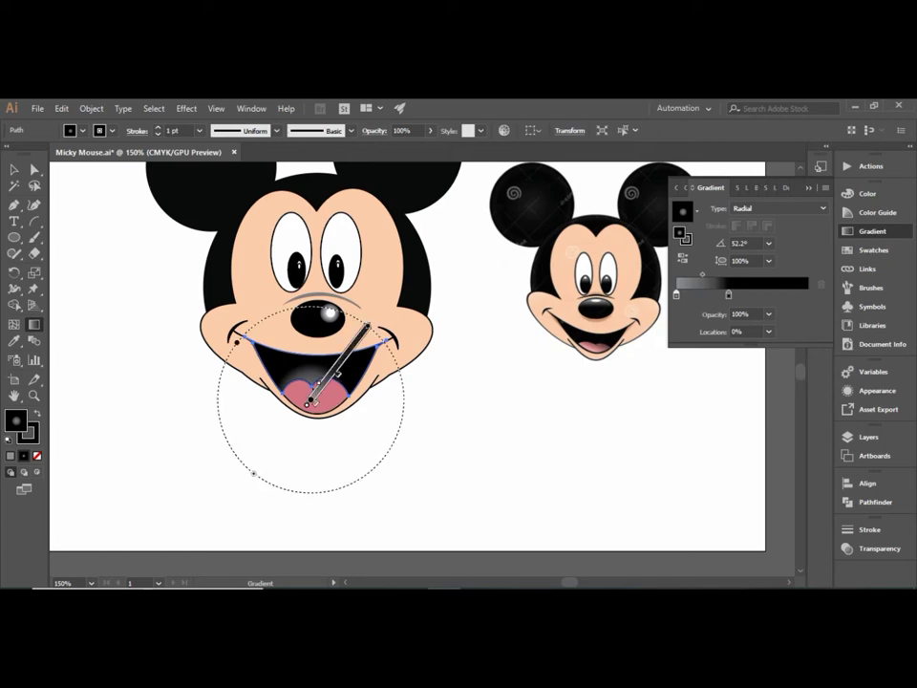
Step: Re-angle the mouth's radial gradient to 43.5°, centred at the tongue's base, then deselect
drag(339, 375, 353, 374)
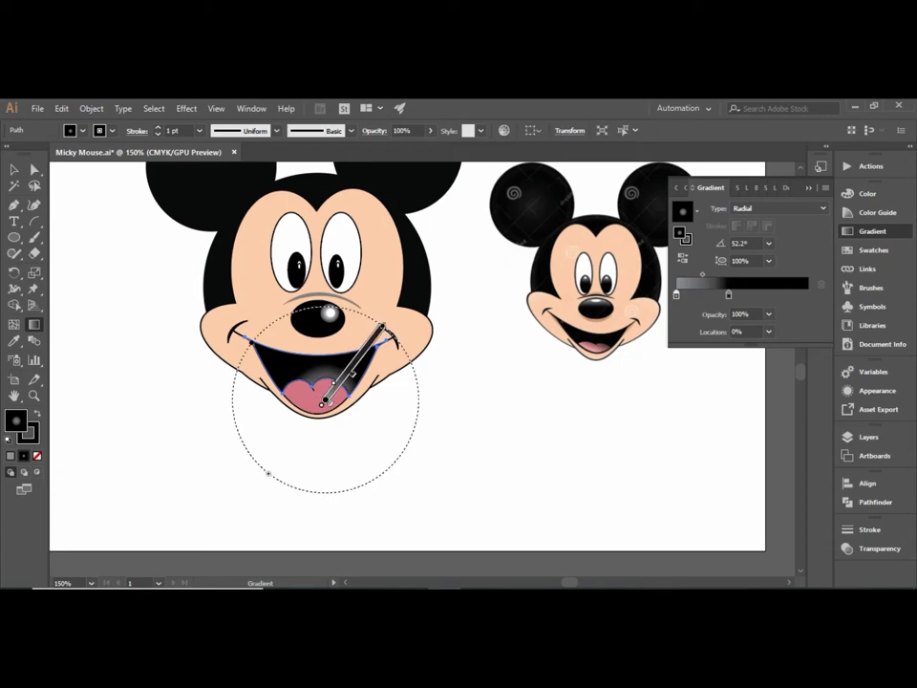
drag(384, 331, 413, 285)
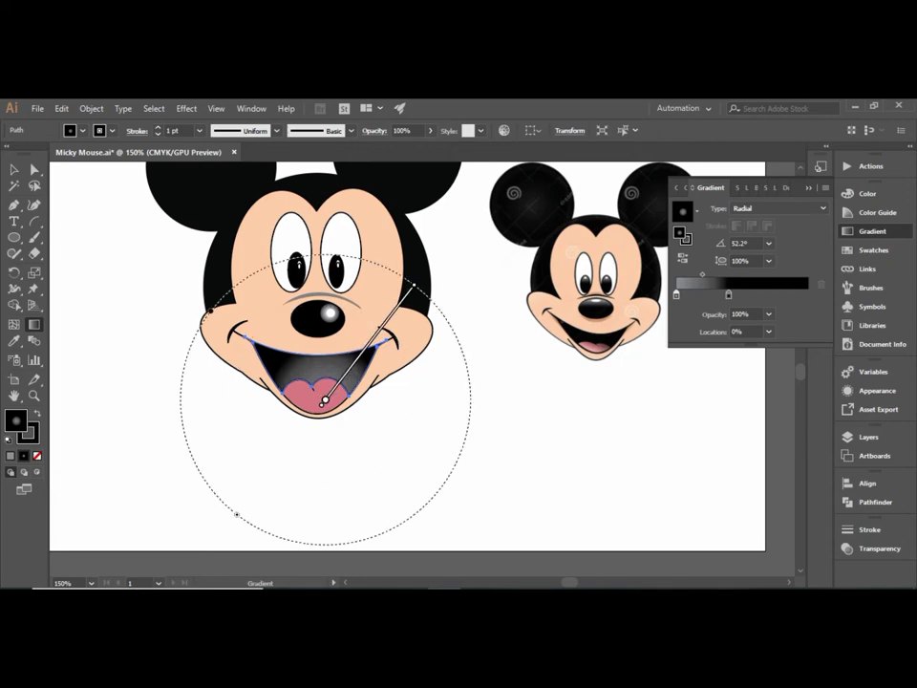
drag(327, 400, 313, 412)
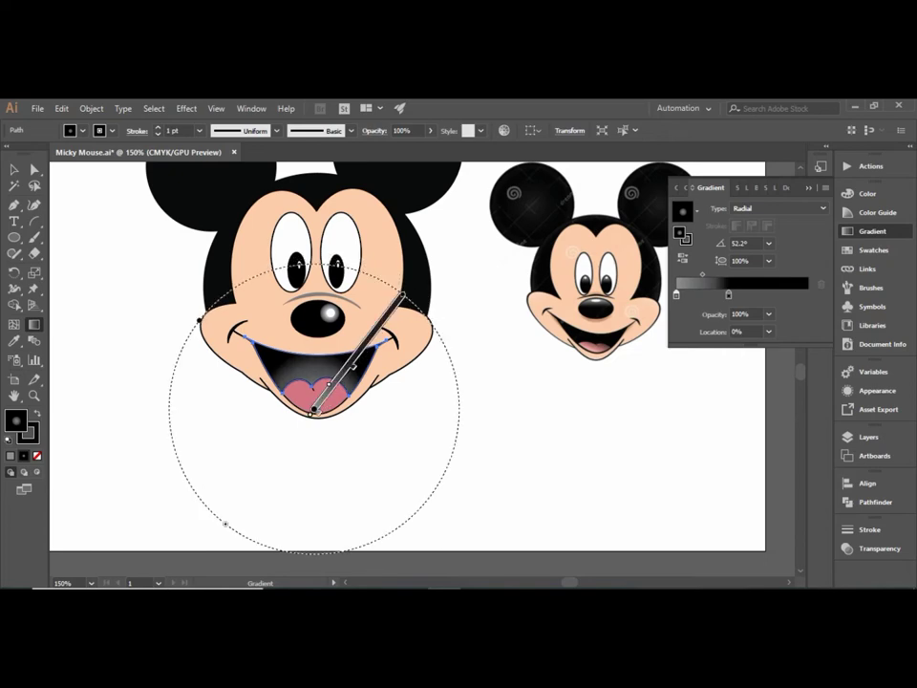
drag(314, 410, 312, 413)
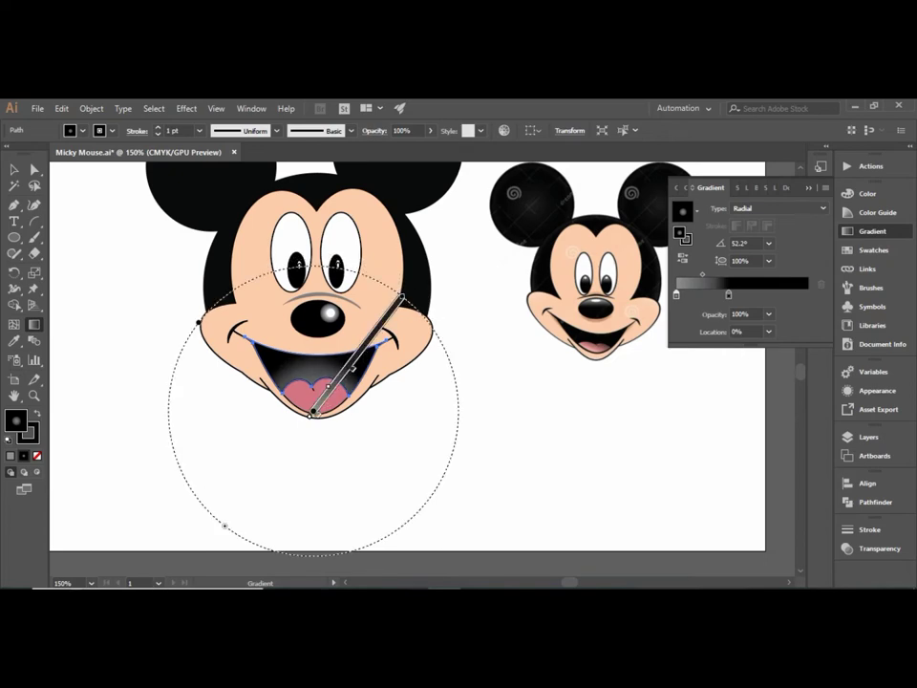
drag(403, 297, 406, 294)
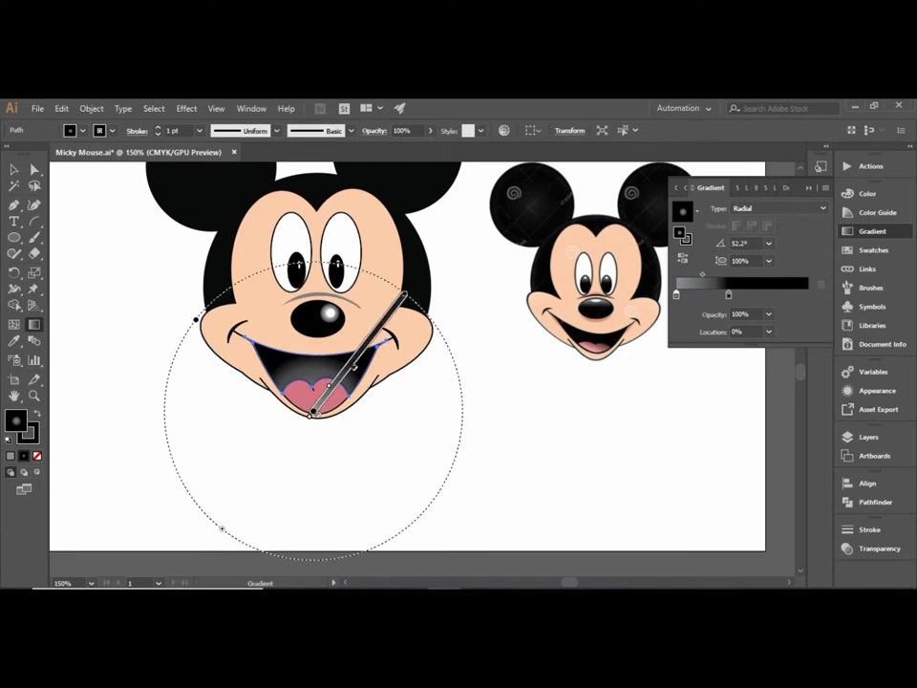
drag(406, 294, 422, 309)
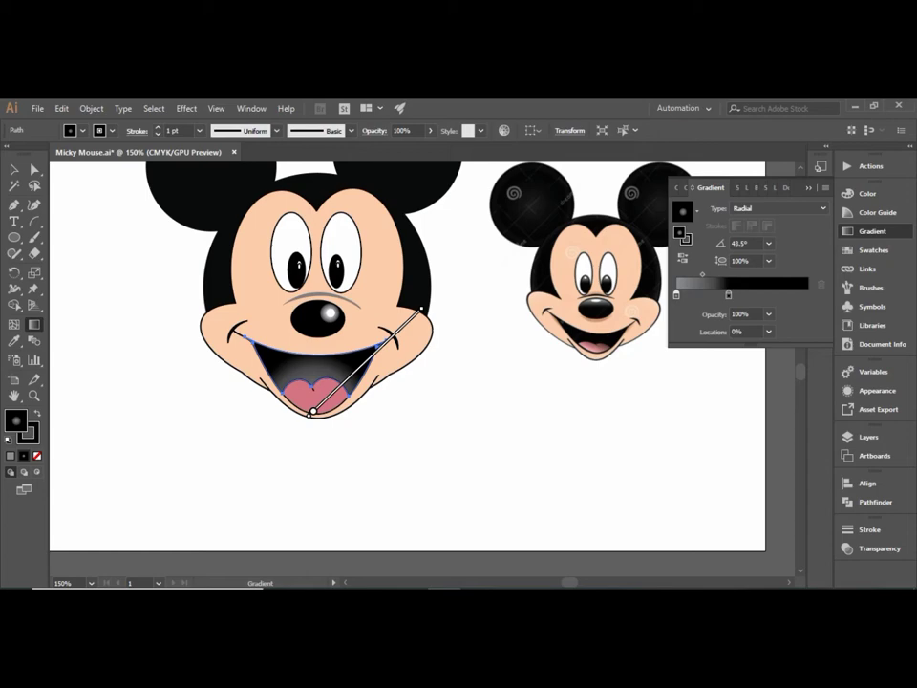
key(v)
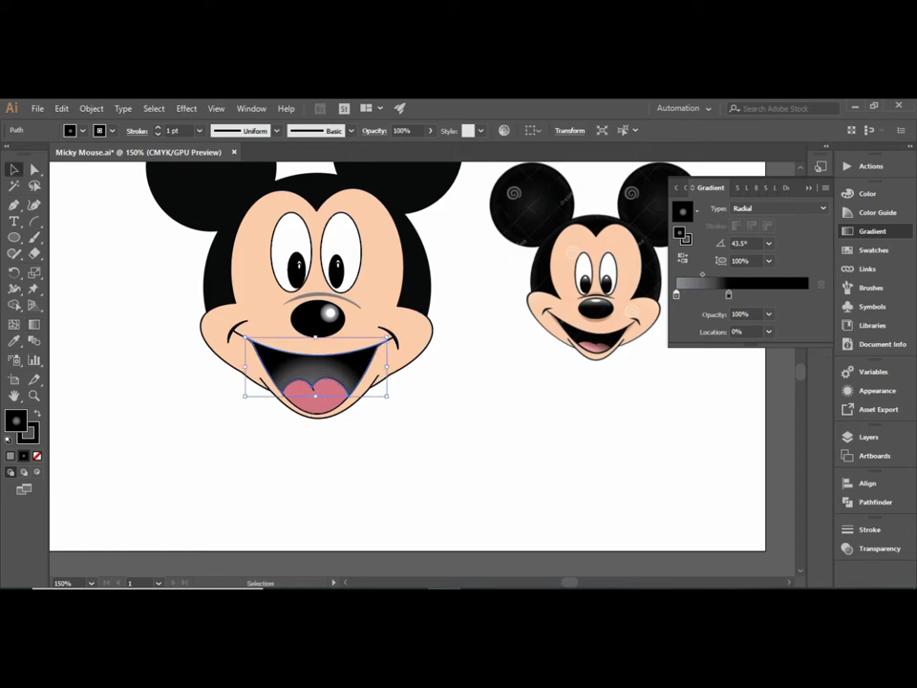
key(ctrl+shift+a)
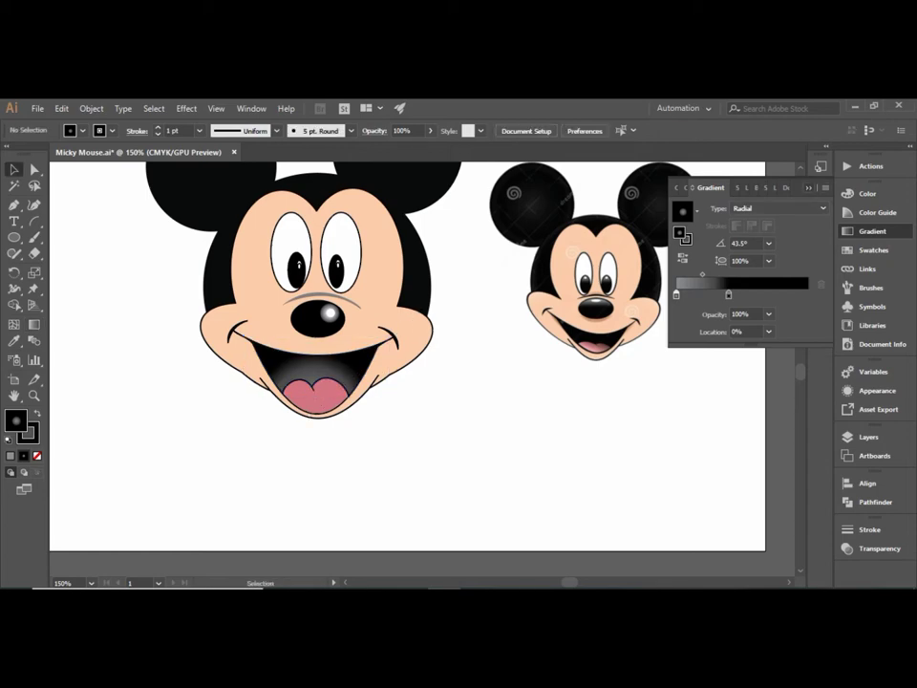
Step: Close the Gradient panel and zoom in on Mickey's ears and upper face
key(ctrl+F9)
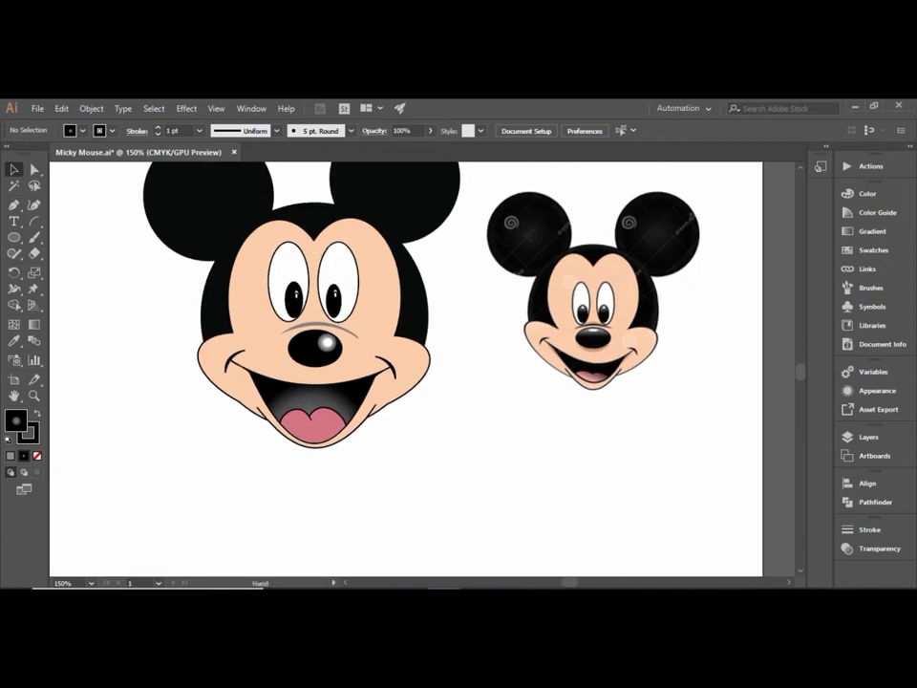
scroll(593, 354, up, 3)
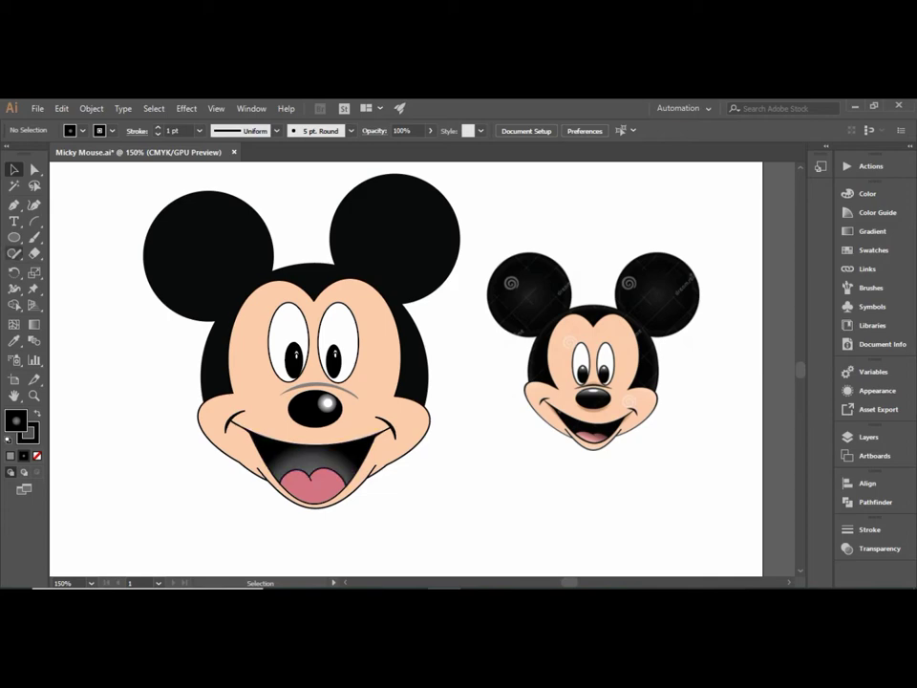
key(ctrl+plus)
scroll(420, 372, up, 2)
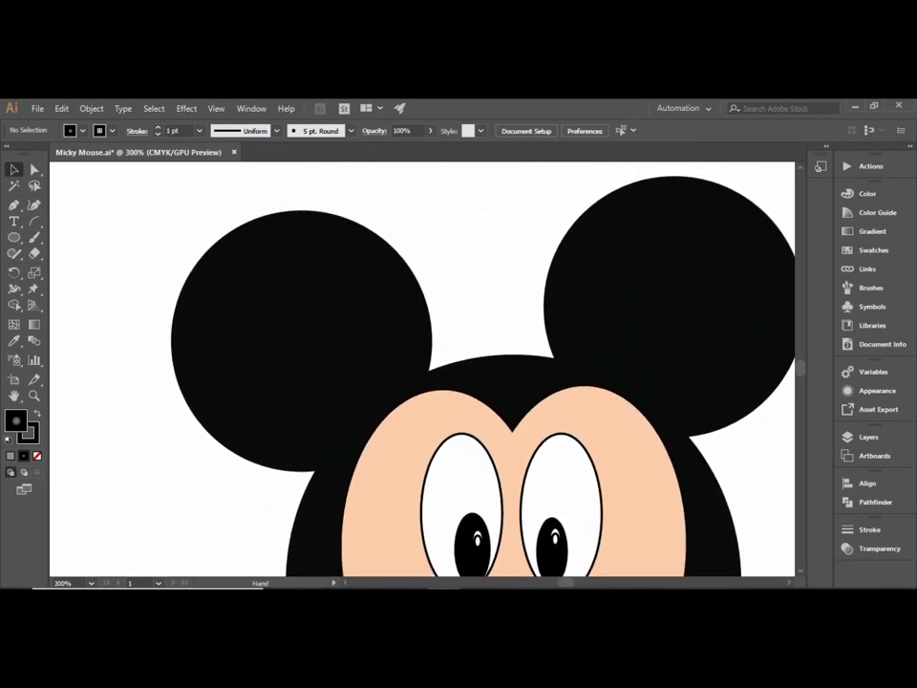
key(l)
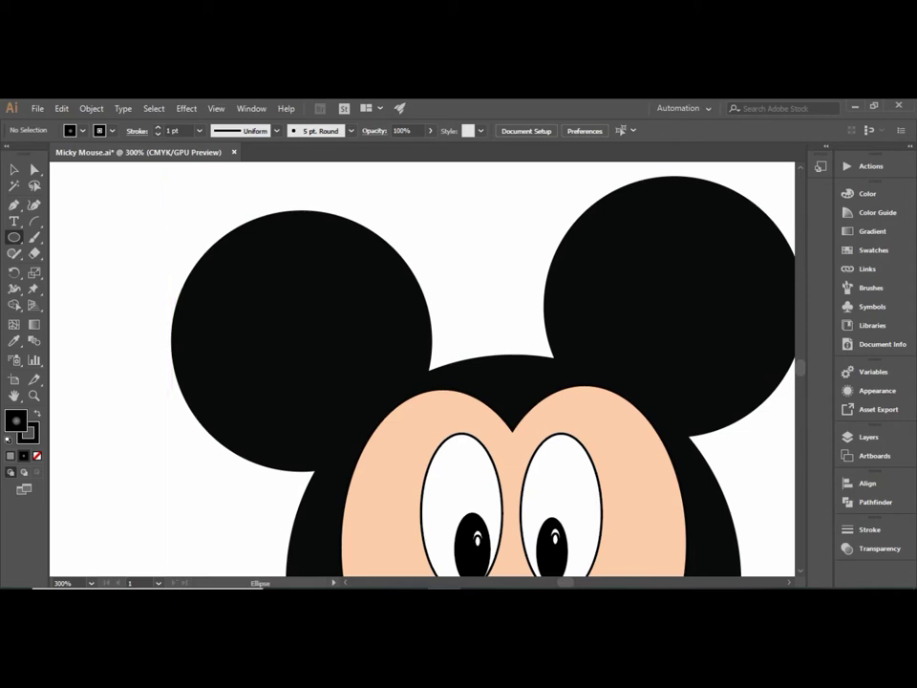
Step: Draw a trial white ellipse over the left ear, then stretch and tilt it
drag(210, 237, 437, 468)
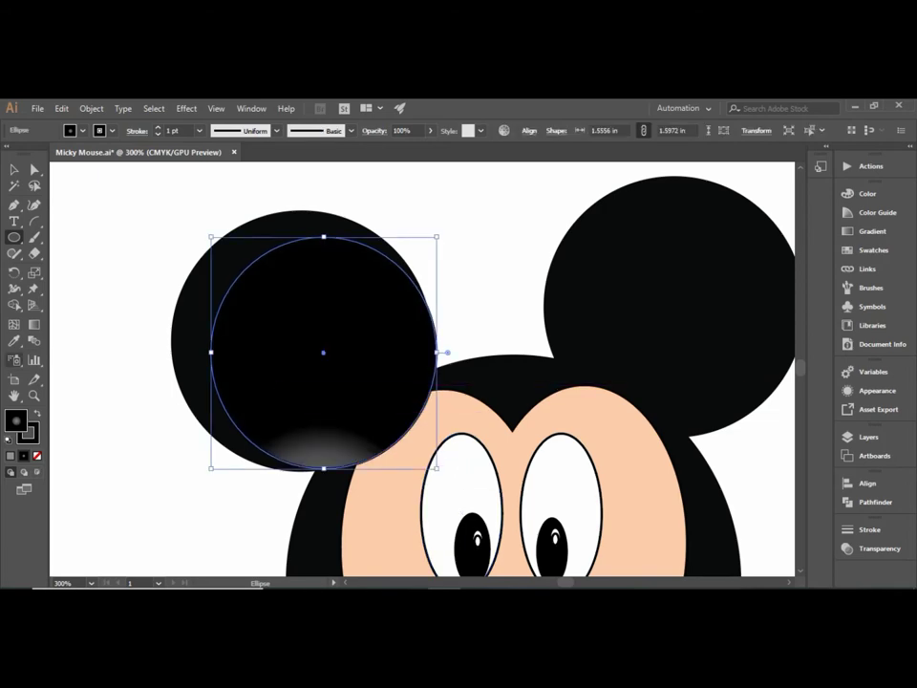
key(d)
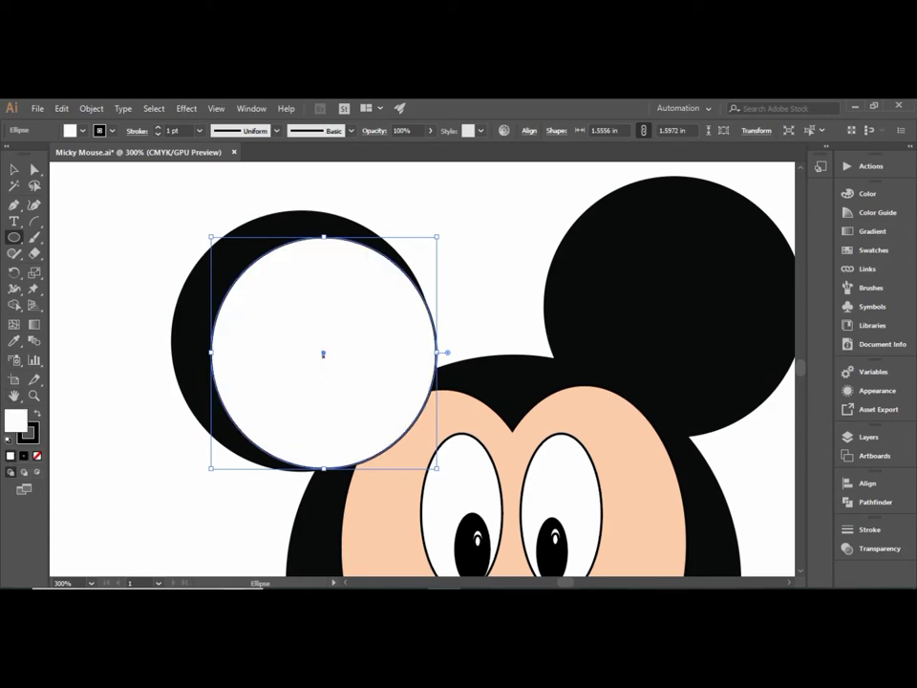
drag(341, 357, 304, 338)
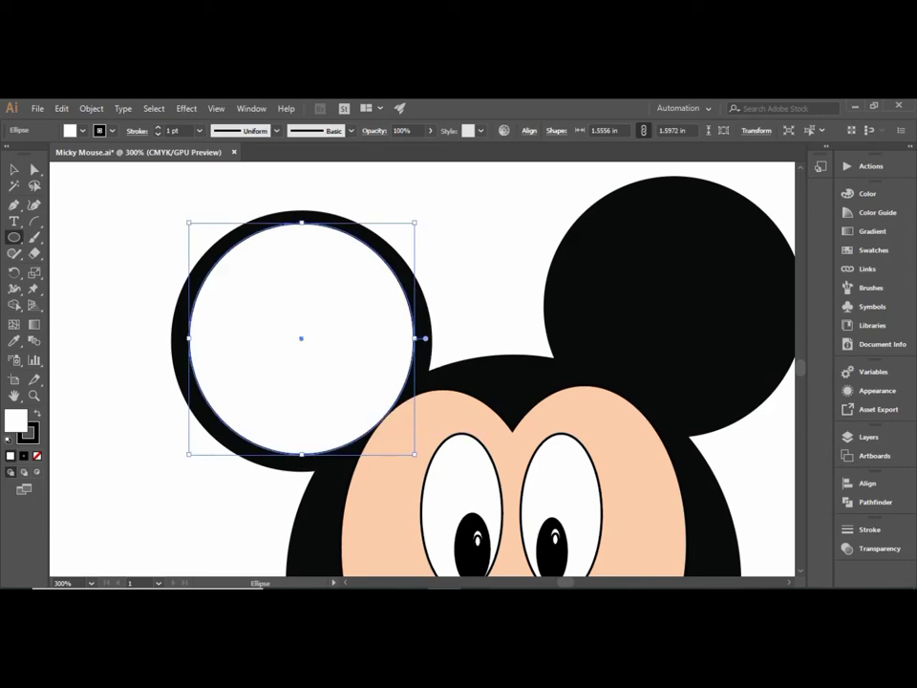
mouse_move(414, 454)
mouse_down()
mouse_move(425, 469)
mouse_move(413, 449)
mouse_move(418, 455)
mouse_up()
key(Left)
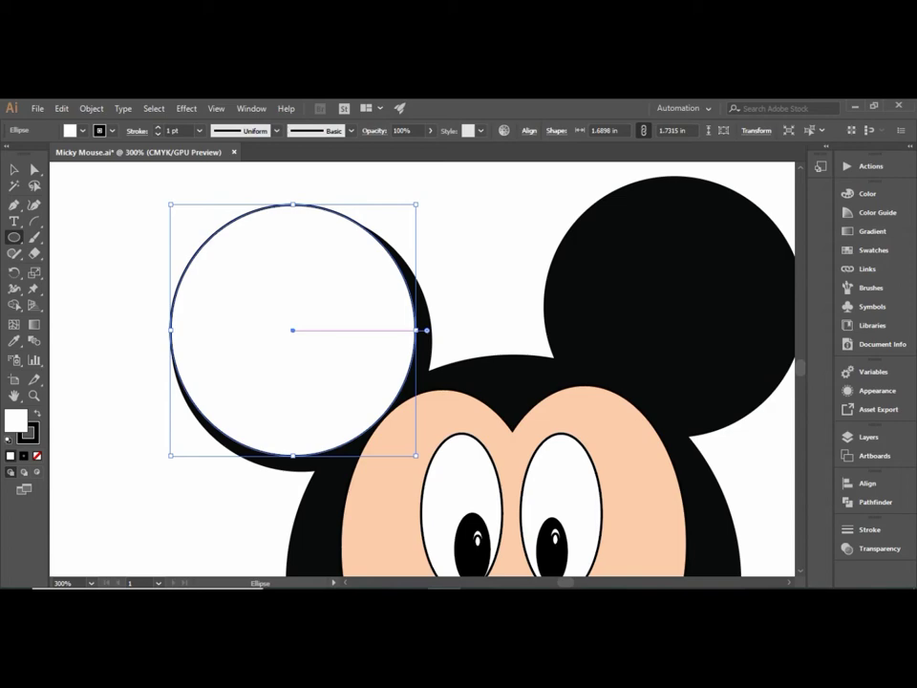
drag(416, 330, 436, 330)
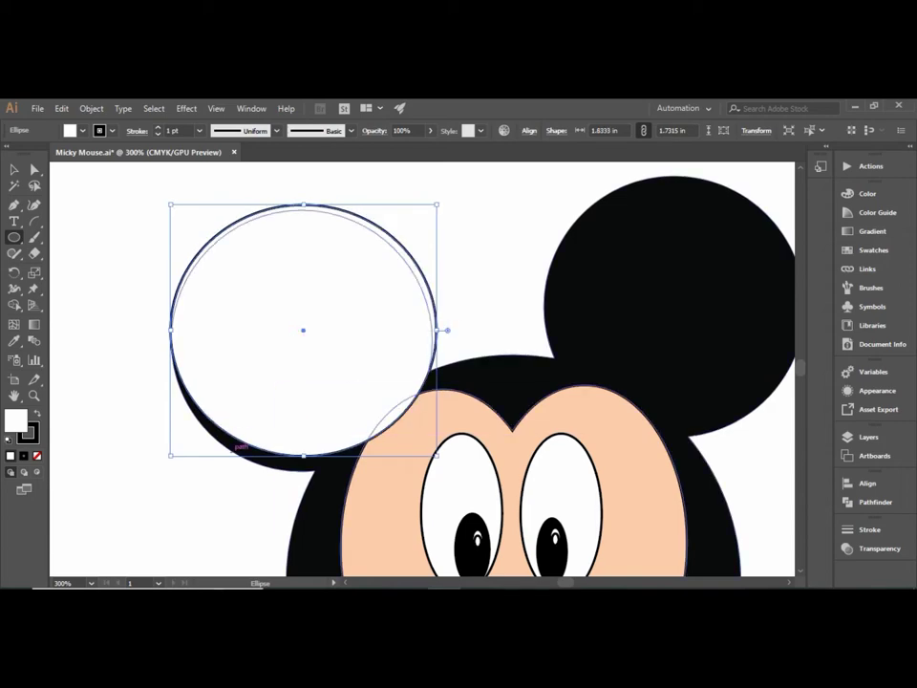
drag(172, 329, 130, 329)
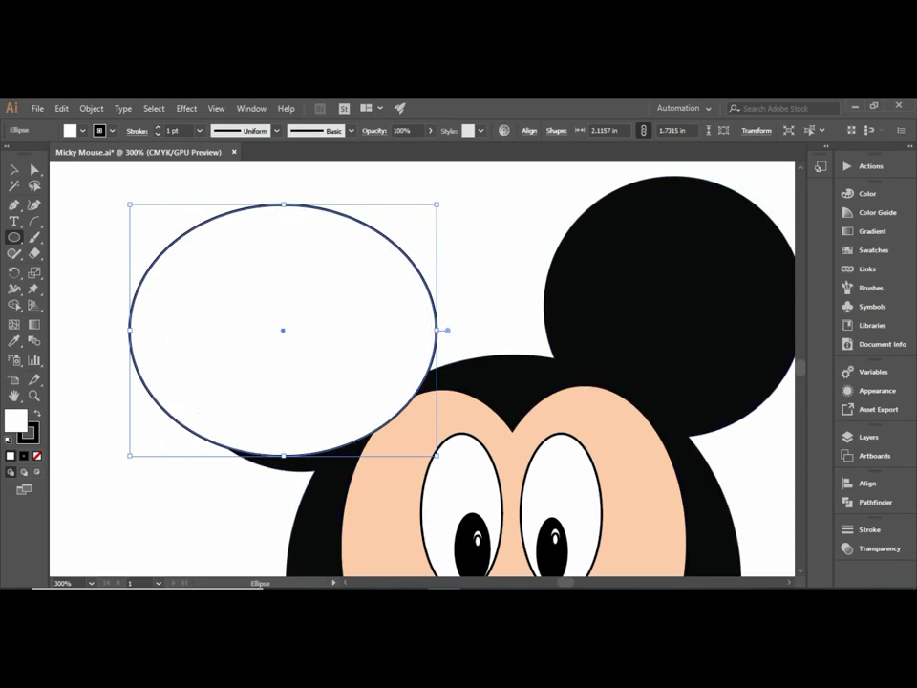
drag(121, 197, 109, 220)
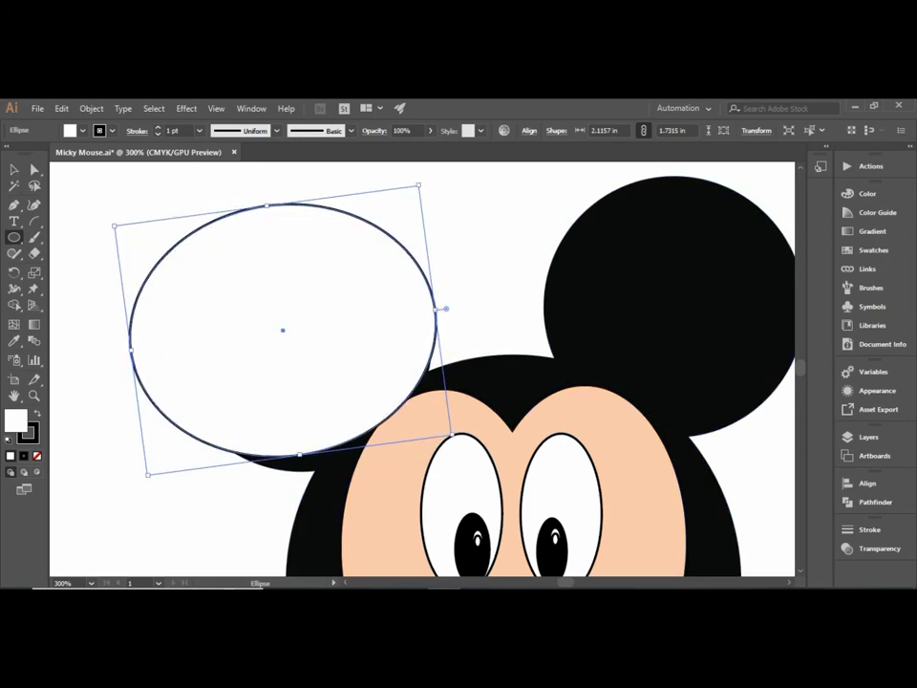
Step: Undo the trial ellipse's changes and draw an arc down-left from the ear–head join
click(472, 353)
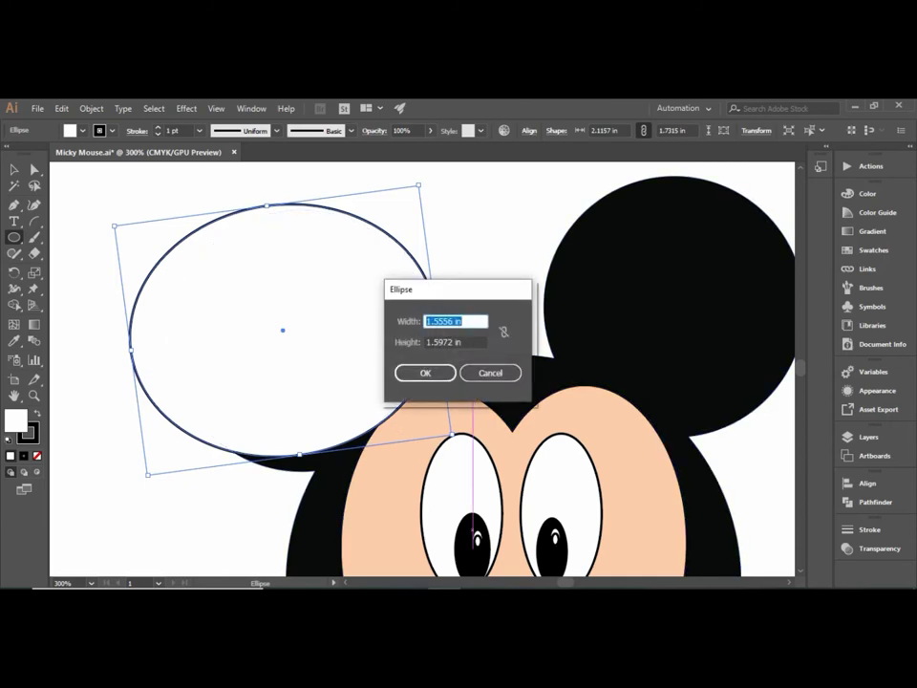
key(Escape)
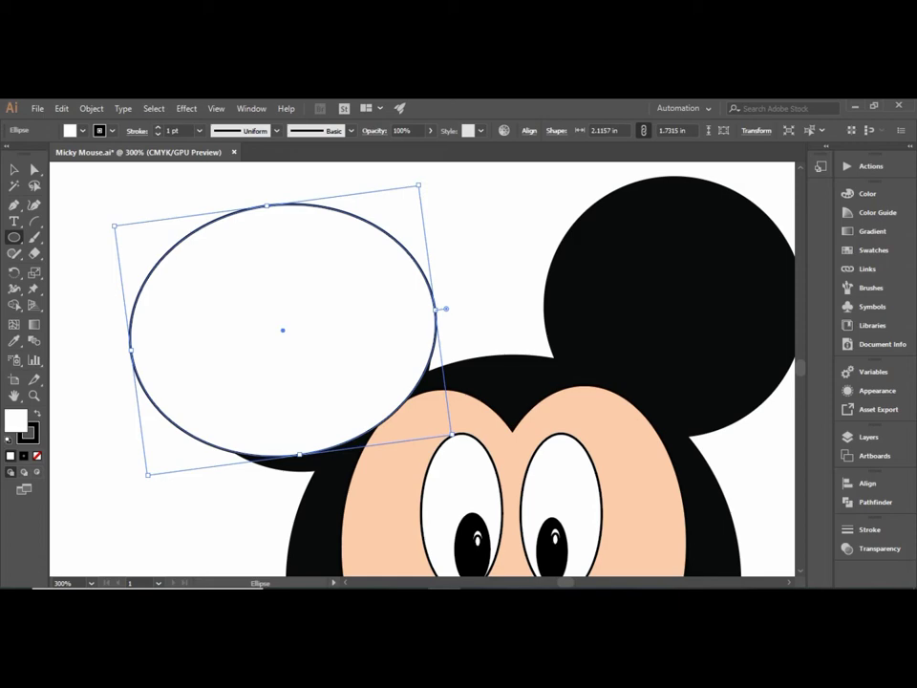
key(ctrl+z)
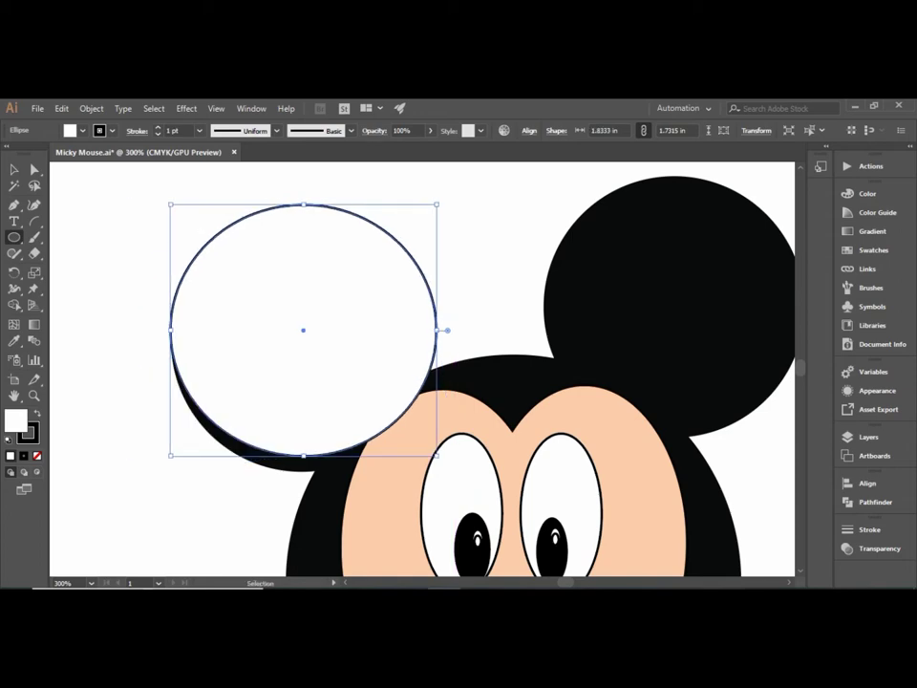
key(ctrl+z)
key(ctrl+z)
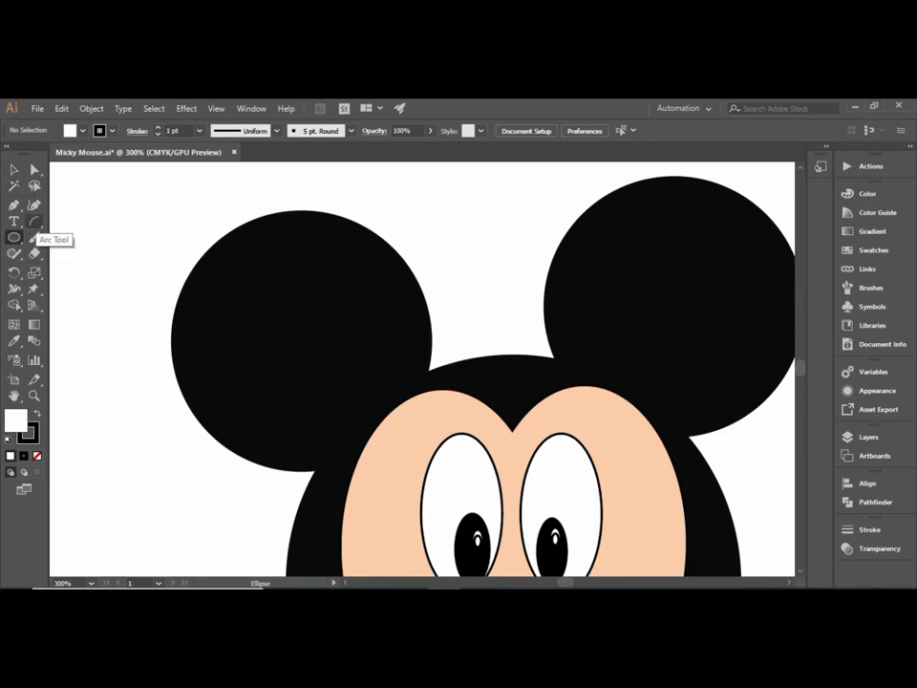
click(34, 222)
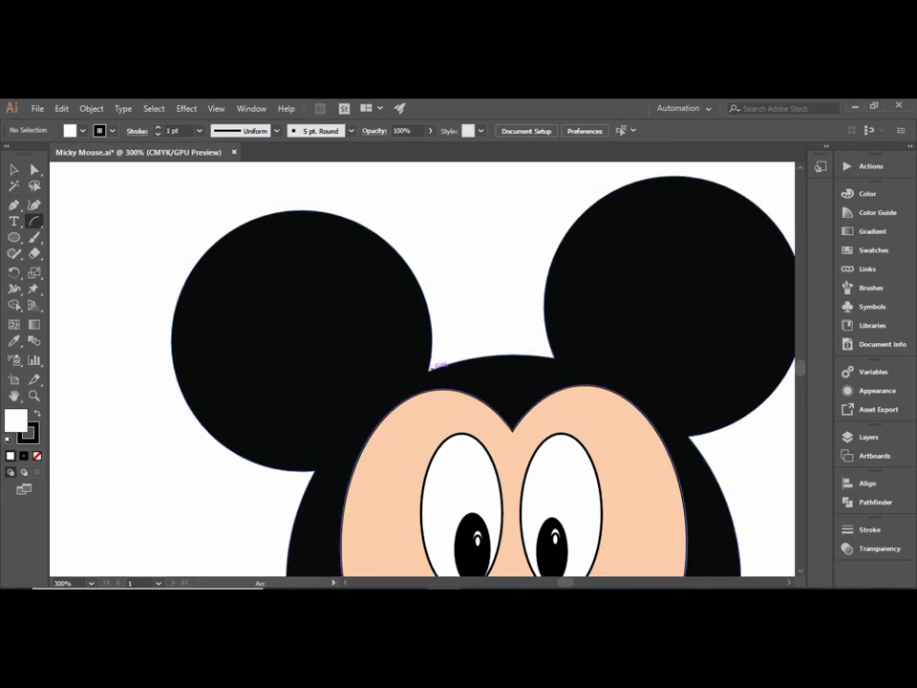
drag(436, 365, 365, 423)
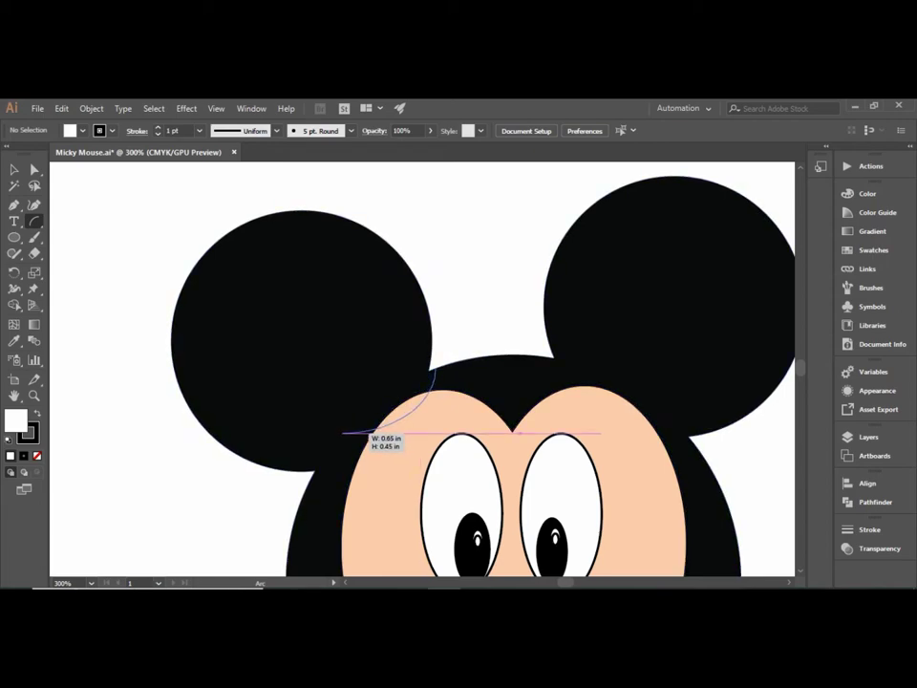
Step: Try several arcs from the left ear–head join toward the ear's bottom, then undo and delete them all
key(ctrl+z)
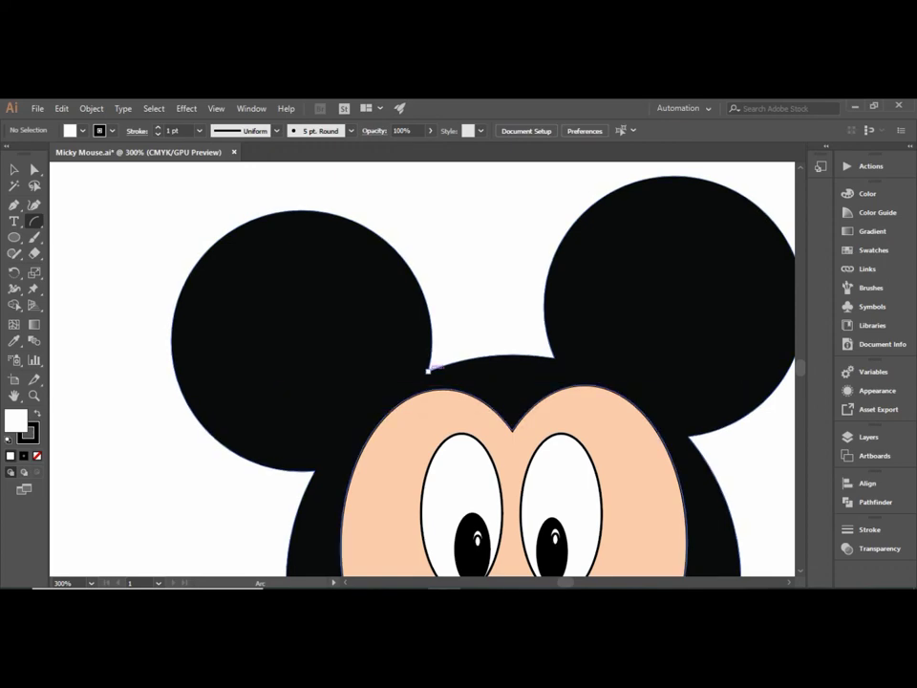
click(428, 369)
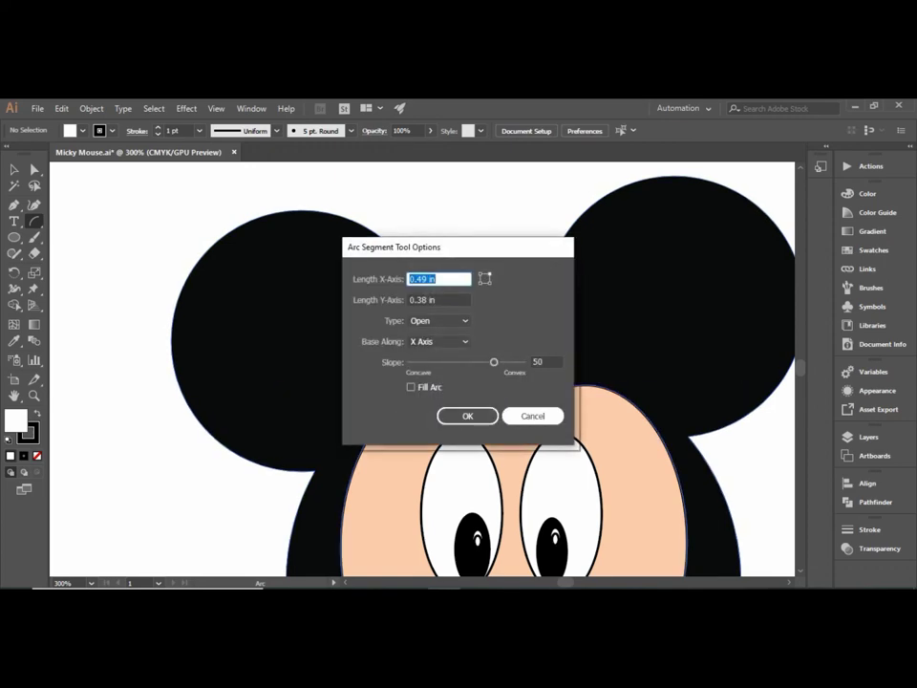
key(Escape)
mouse_move(428, 382)
mouse_down()
mouse_move(315, 470)
mouse_move(316, 499)
mouse_up()
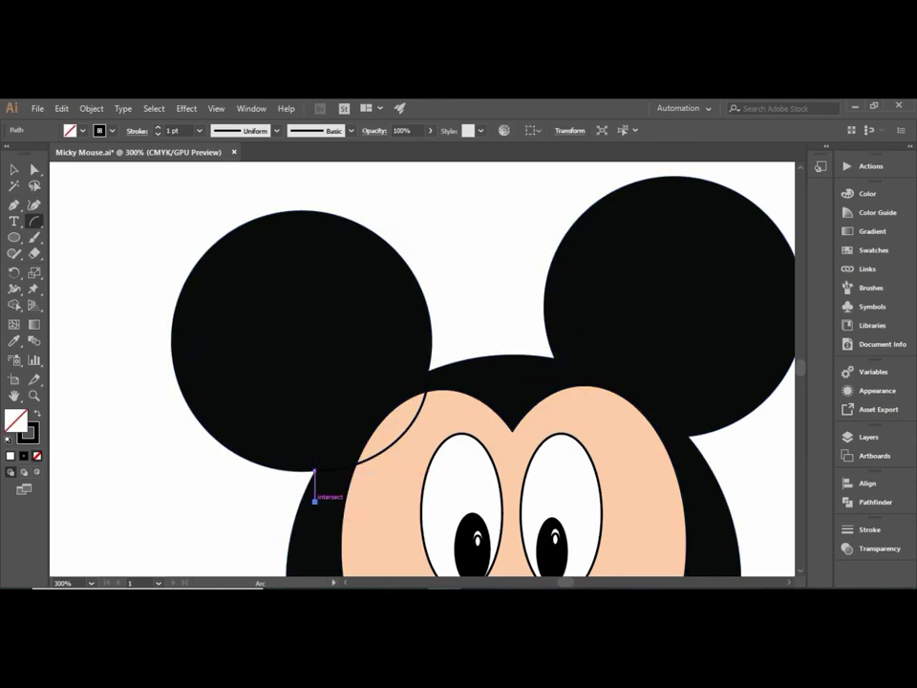
key(ctrl+z)
key(ctrl+z)
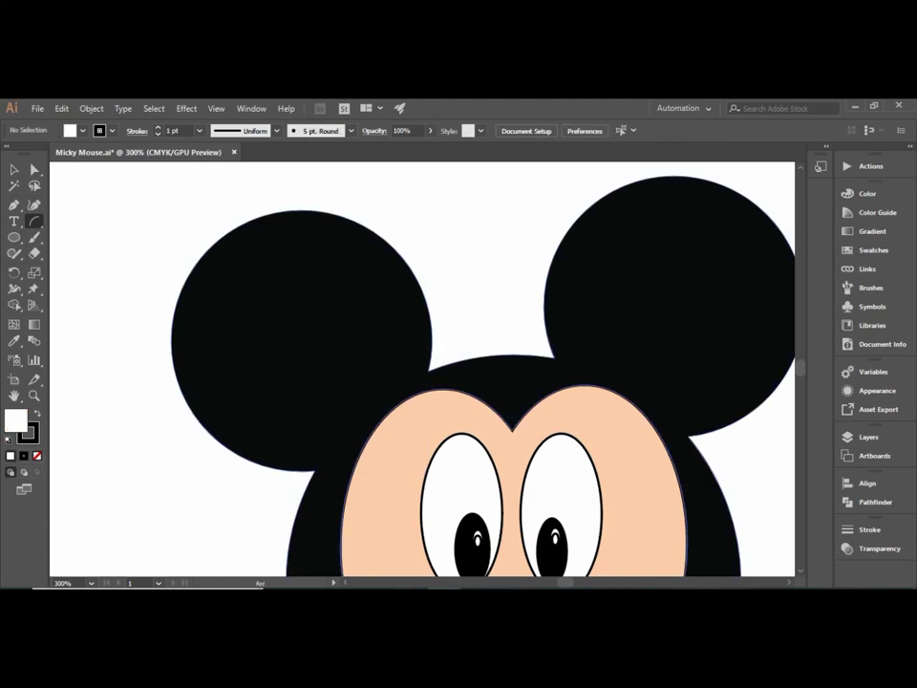
mouse_move(426, 390)
mouse_down()
mouse_move(315, 455)
mouse_move(315, 470)
mouse_up()
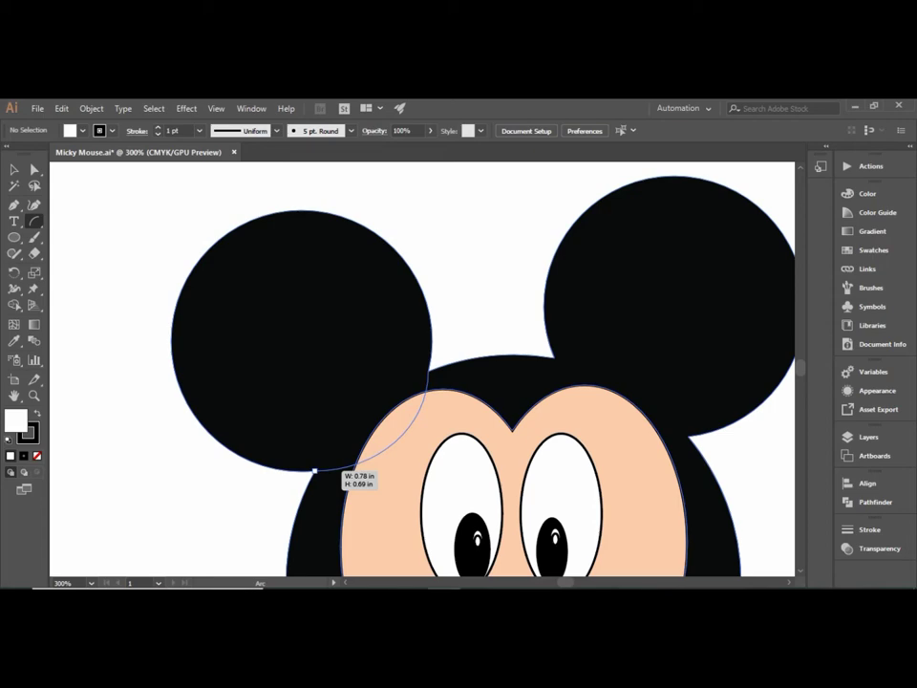
drag(316, 470, 315, 471)
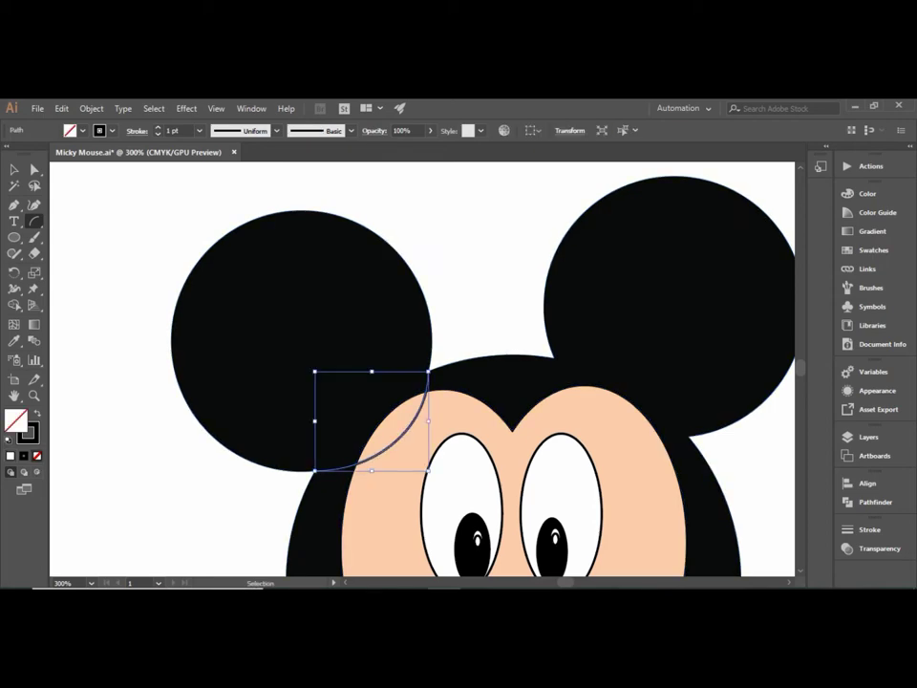
key(Delete)
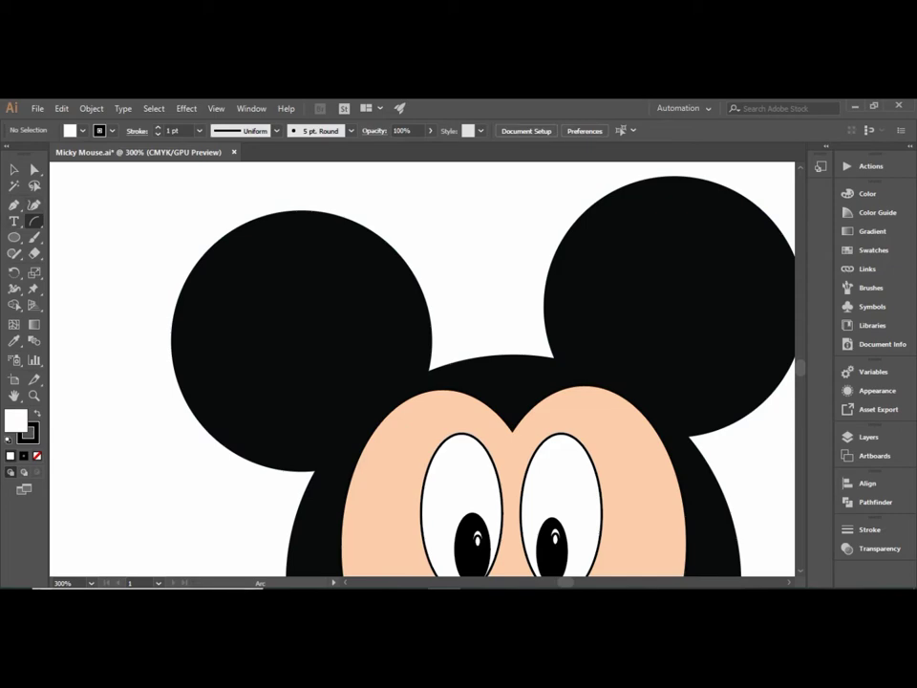
right_click(34, 221)
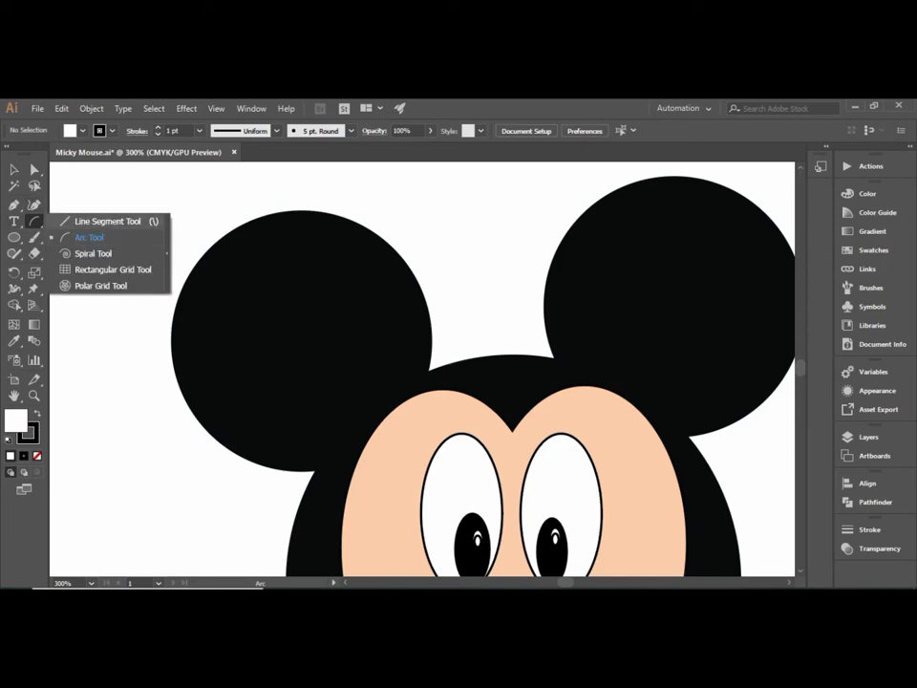
Step: Draw a straight line about 1.18 in long at 221.22° down-left from the left ear–head join
click(105, 221)
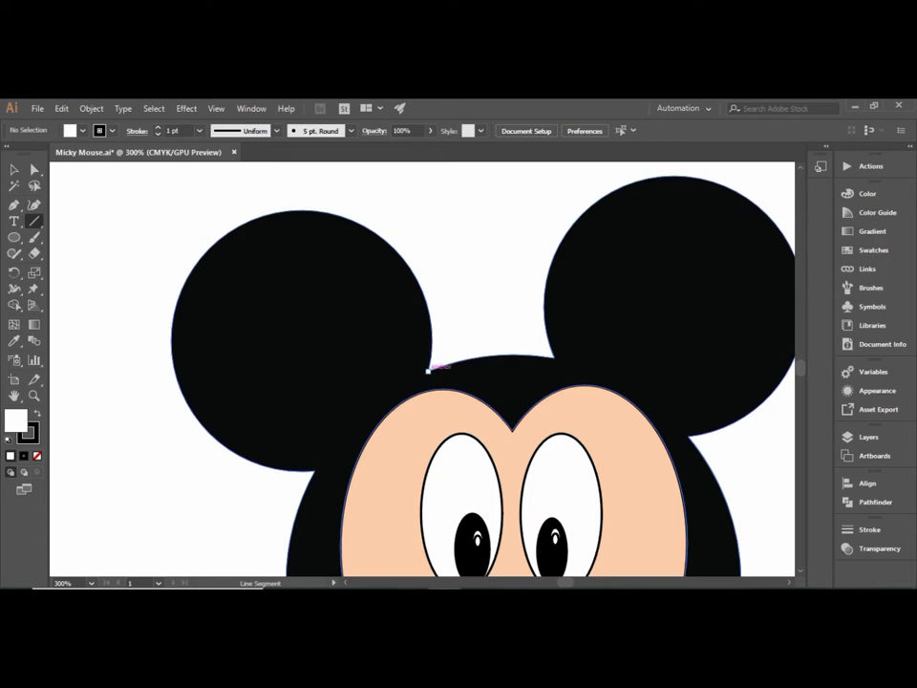
drag(428, 369, 299, 483)
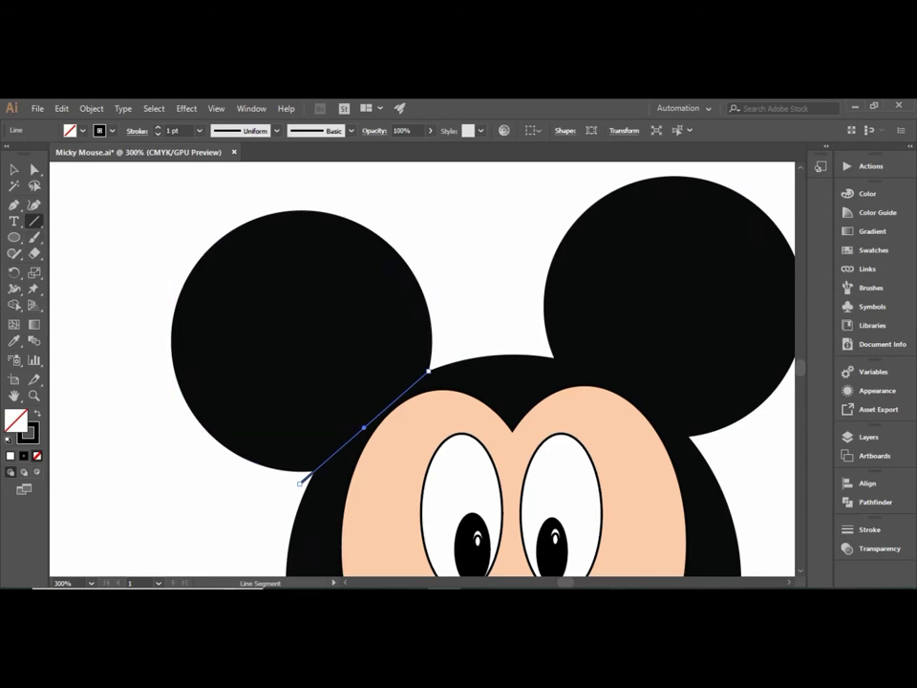
drag(428, 369, 269, 509)
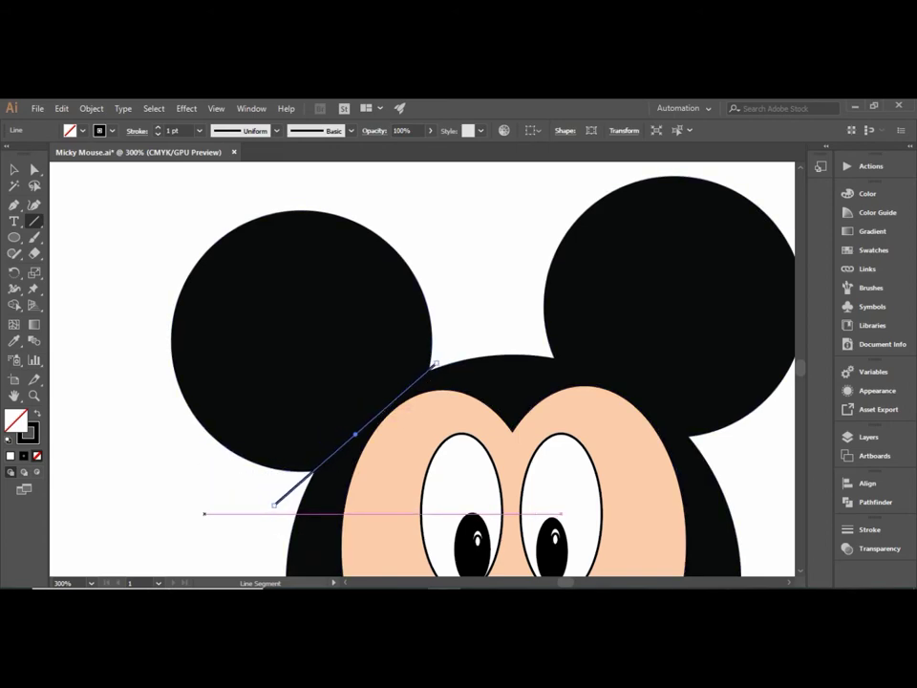
key(Up)
key(Right)
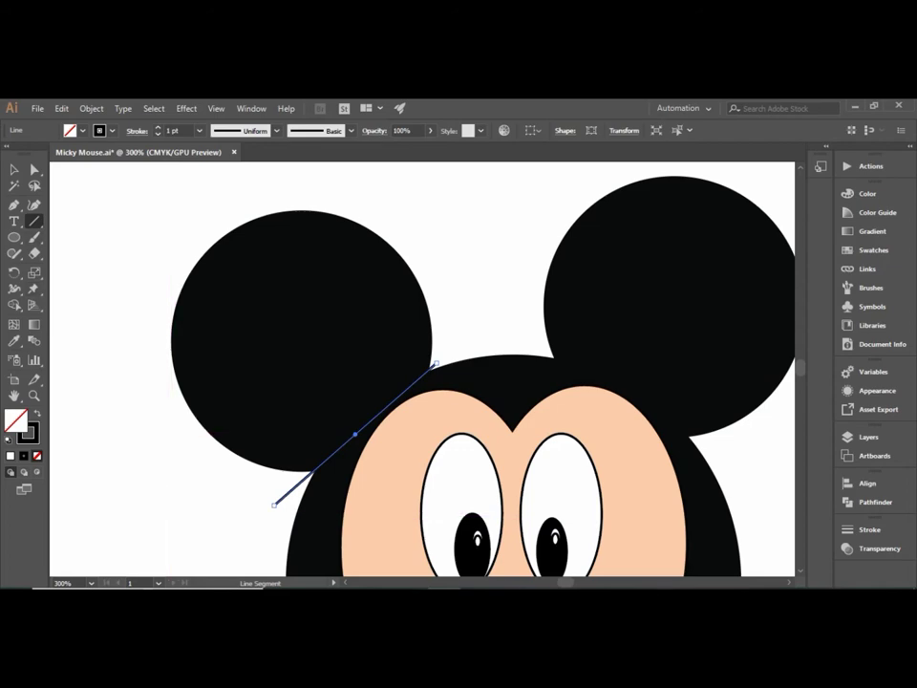
click(435, 364)
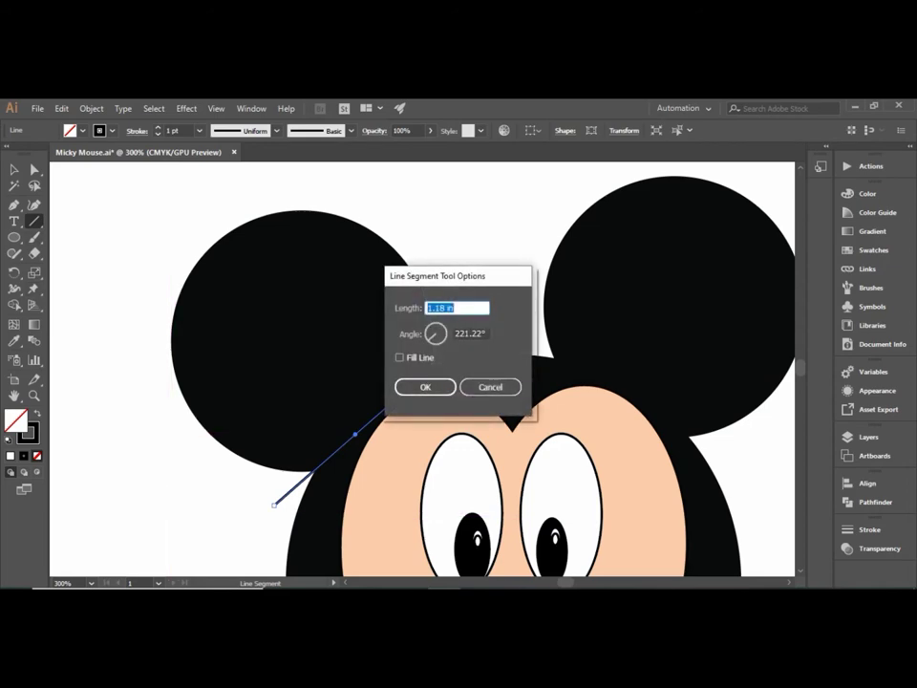
key(Return)
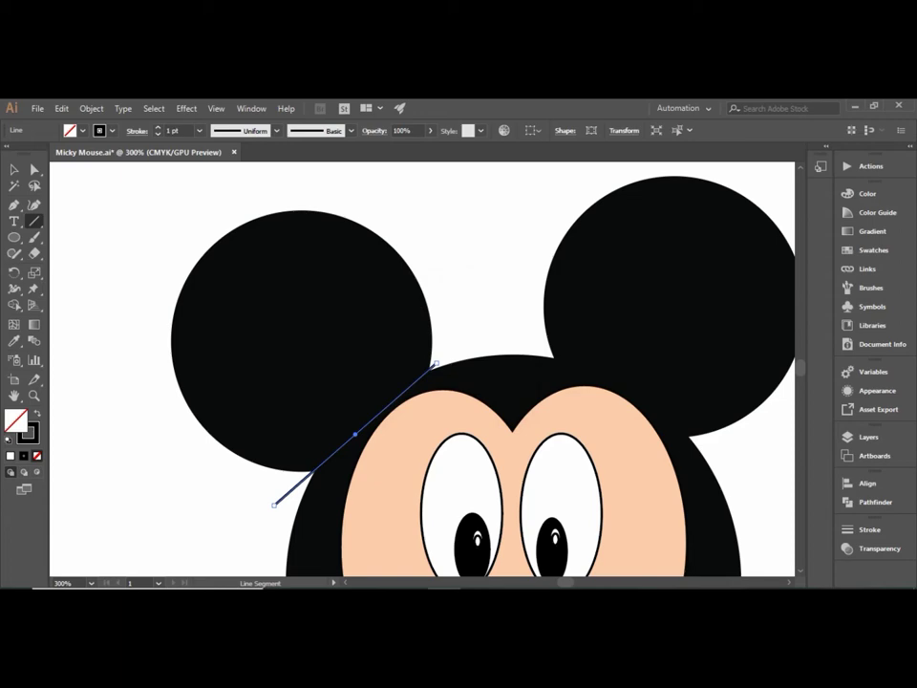
Step: Trace a Pen outline around the left ear from the line's lower end, closing at the ear–head join
key(p)
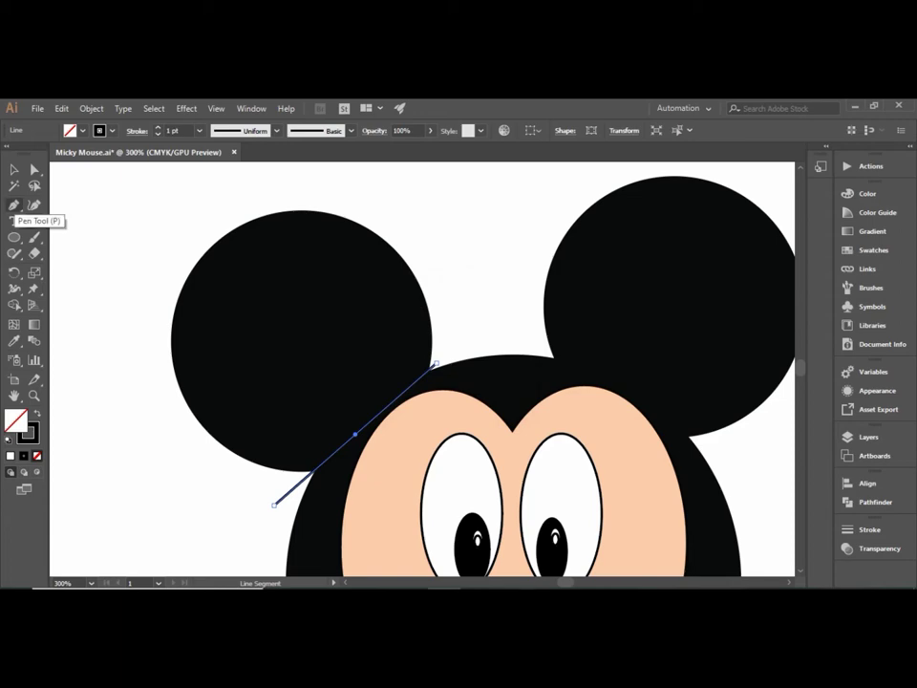
click(14, 204)
click(275, 505)
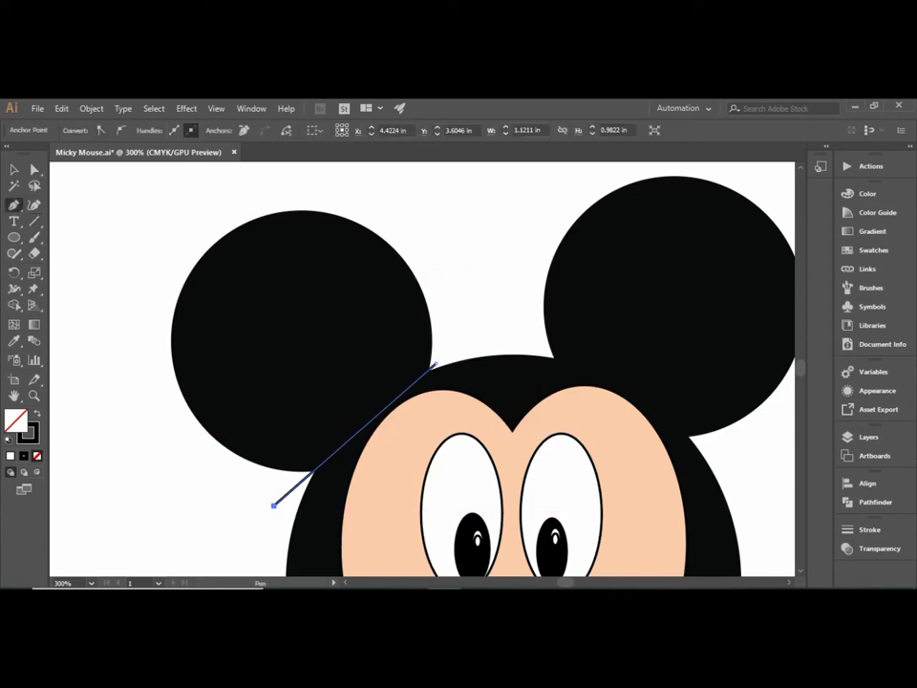
click(167, 439)
click(158, 289)
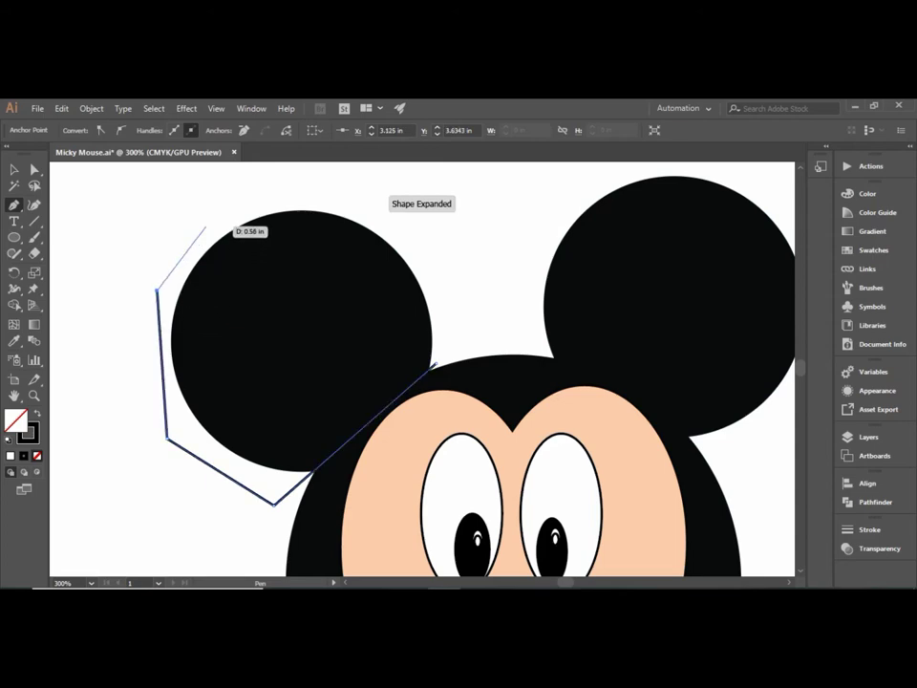
click(205, 227)
click(329, 188)
click(417, 230)
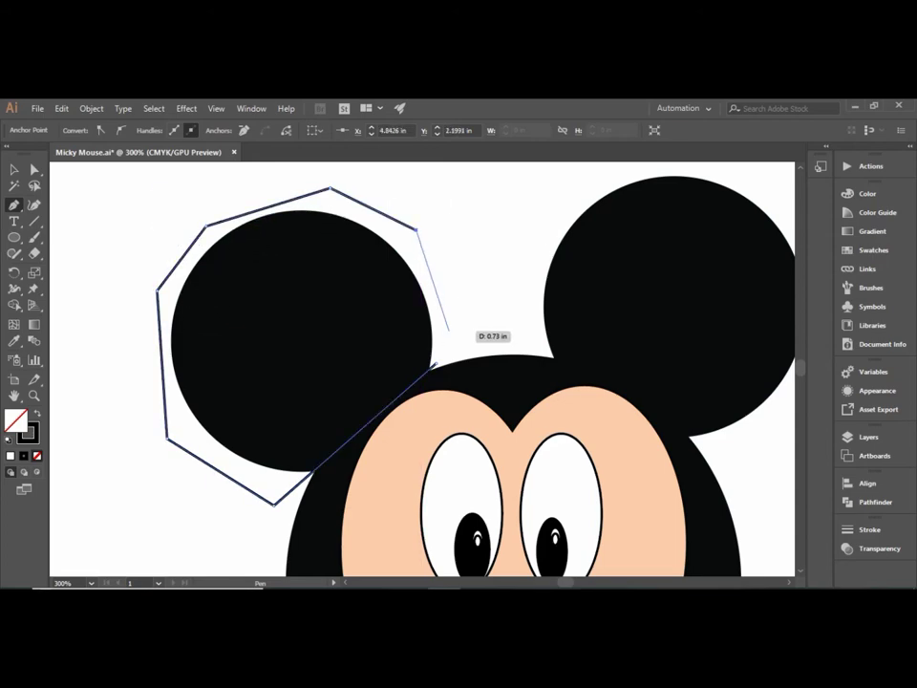
click(445, 336)
click(434, 363)
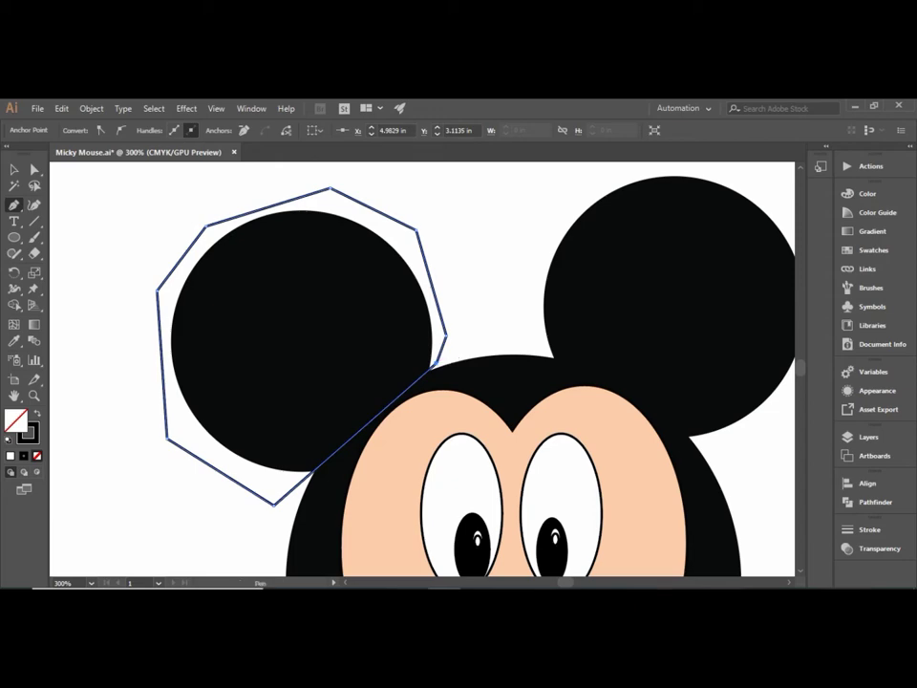
Step: Set the fill colour to peach #dbac8f in the Color Picker, then deselect
click(14, 169)
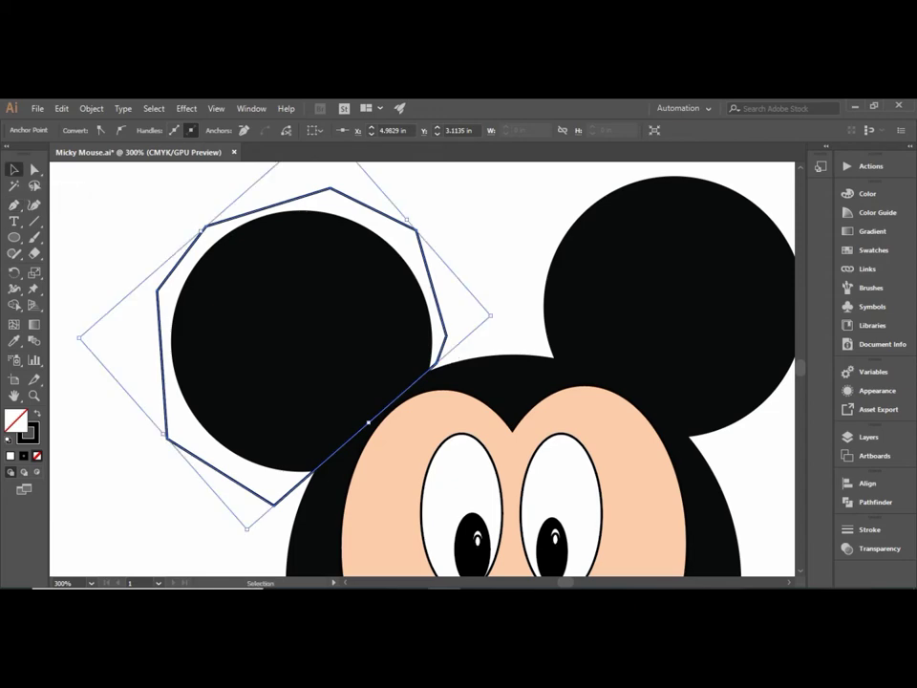
key(ctrl+shift+a)
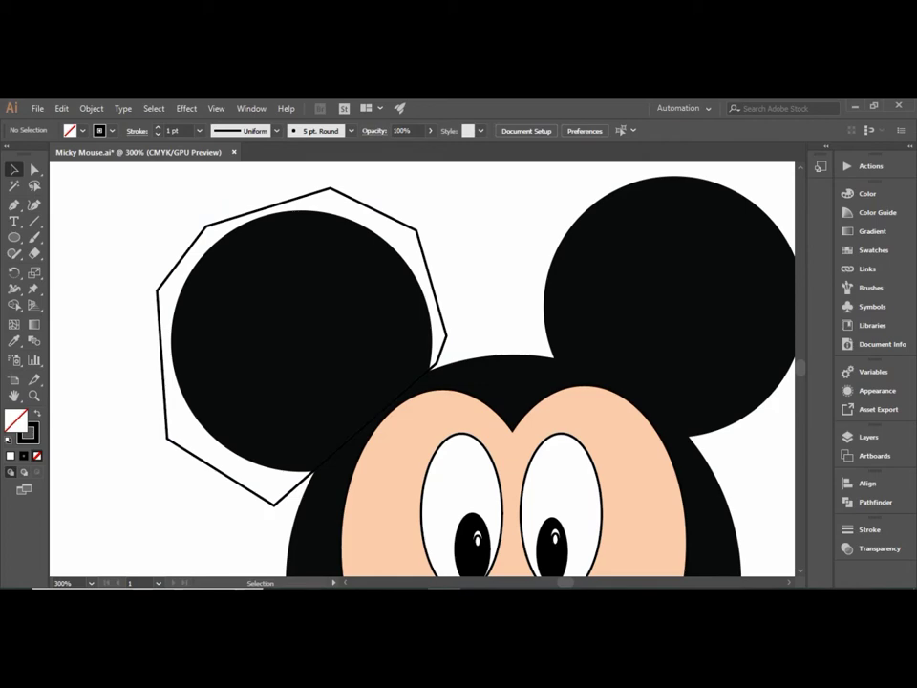
double_click(28, 432)
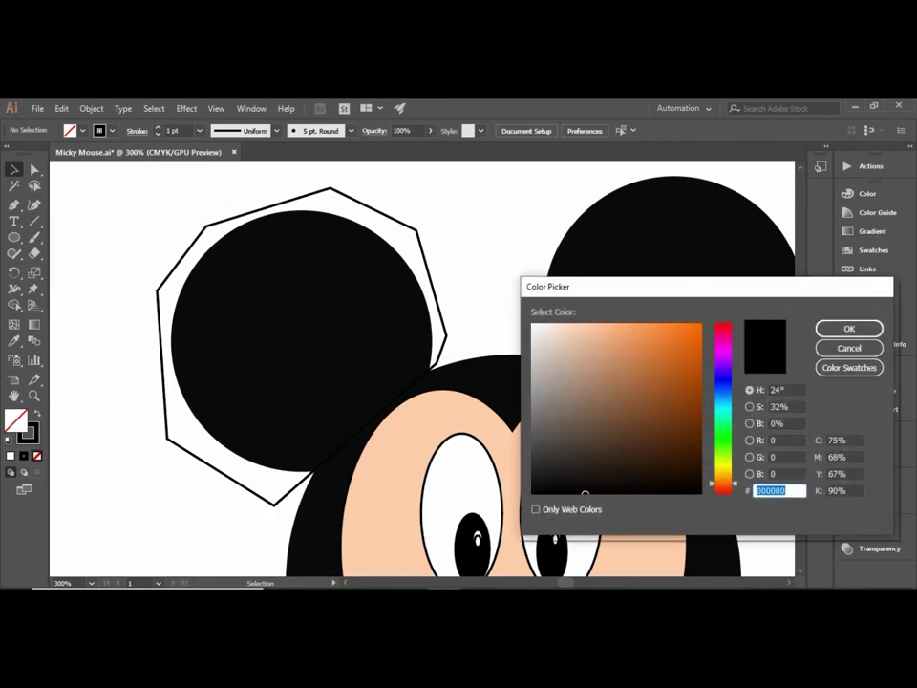
text(dbac8f)
key(Return)
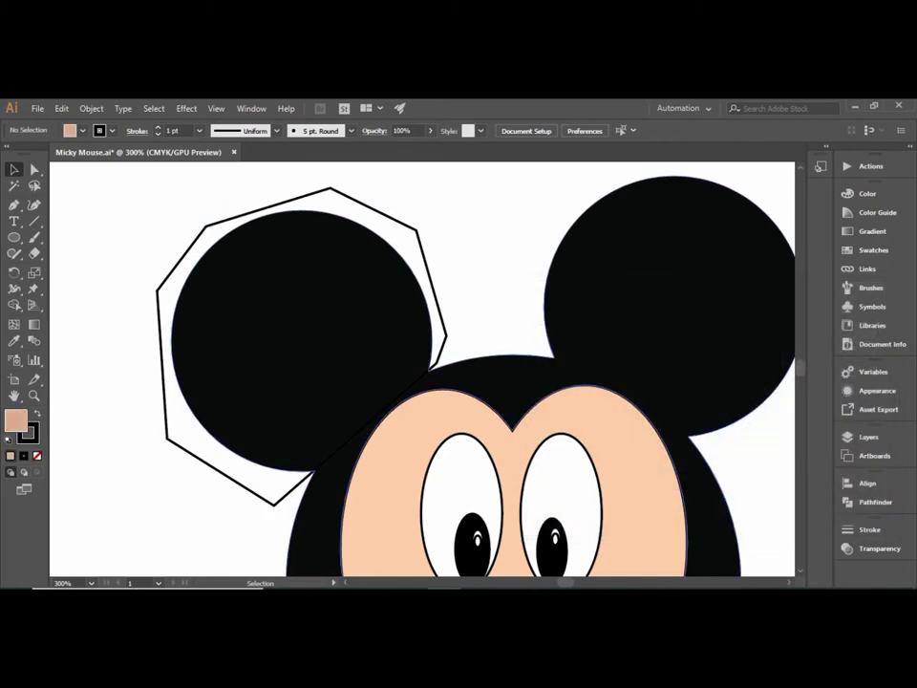
click(296, 334)
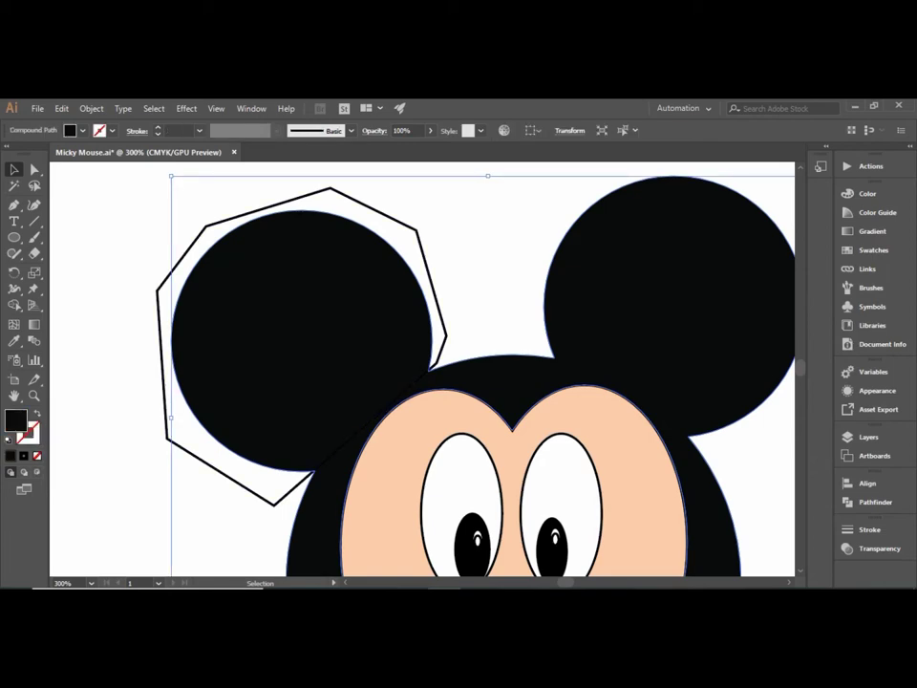
key(ctrl+shift+a)
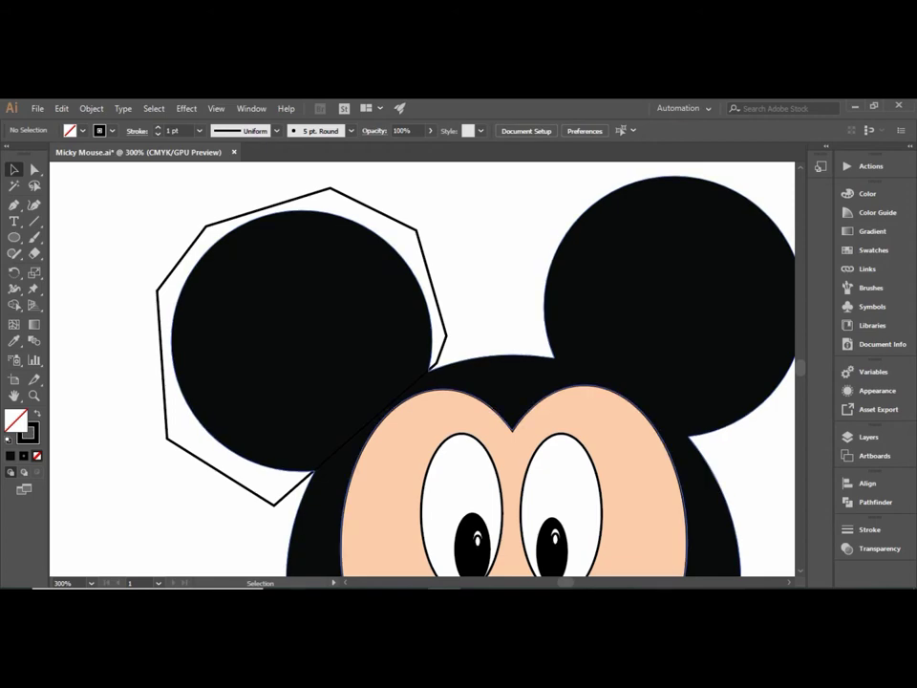
Step: Delete the previous ear outline and the leftover straight line
key(a)
key(Delete)
key(Delete)
key(Delete)
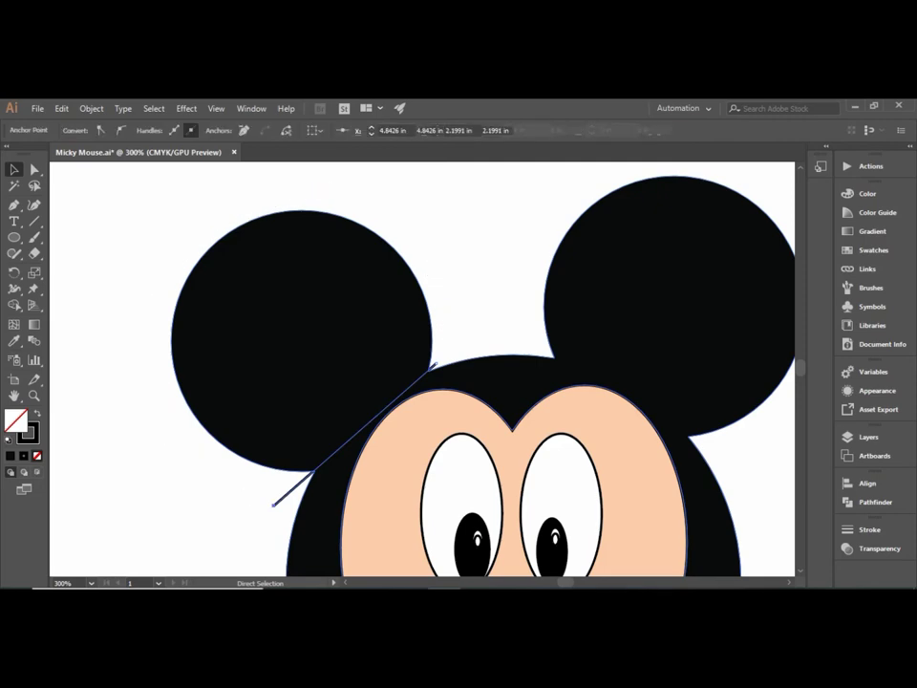
key(v)
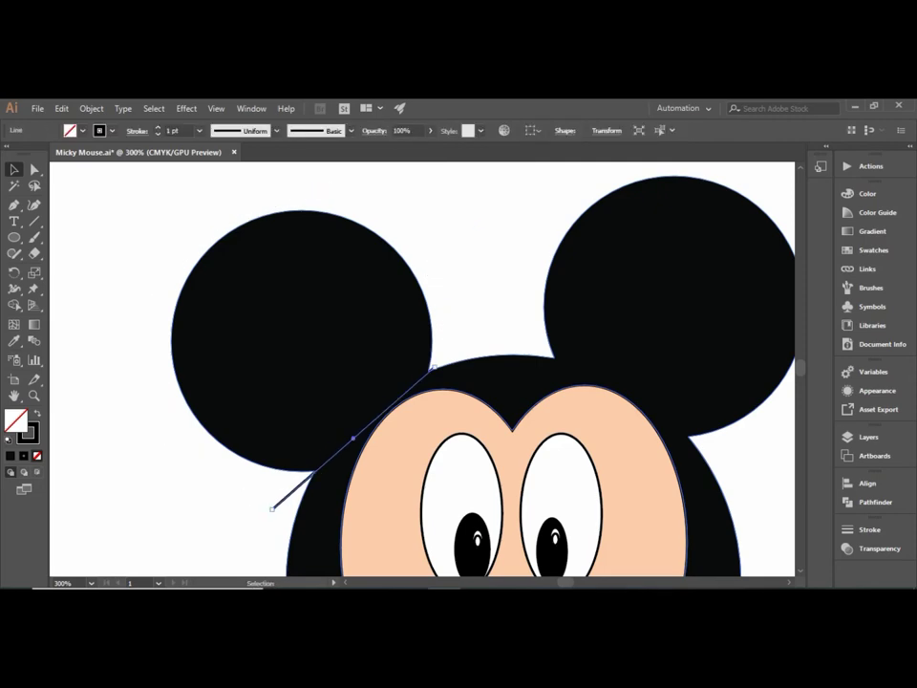
key(Delete)
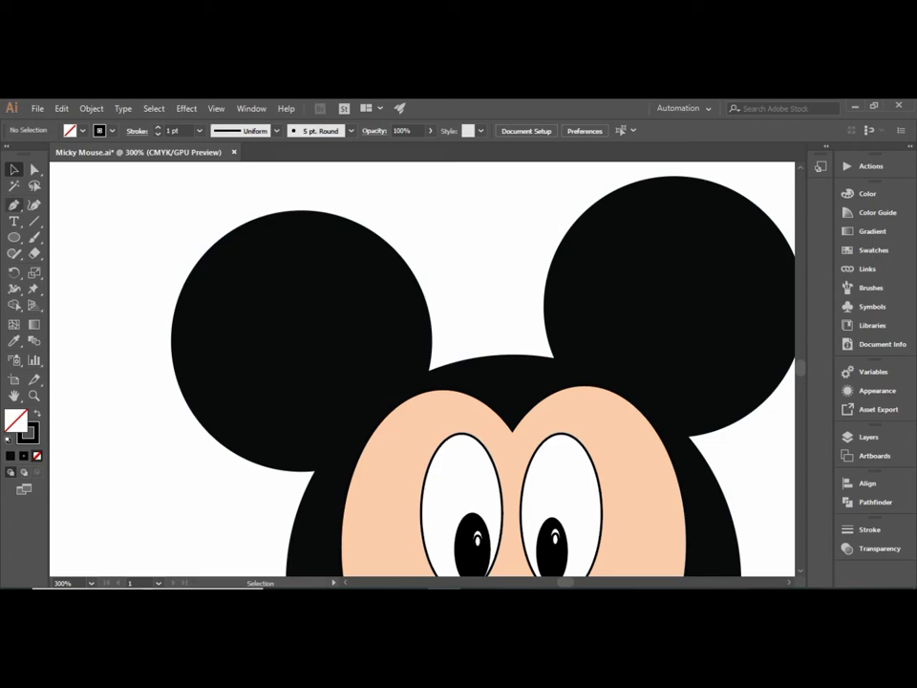
Step: Draw a closed Pen polygon around the left ear, starting and ending at the ear–head join
key(p)
click(428, 369)
click(371, 420)
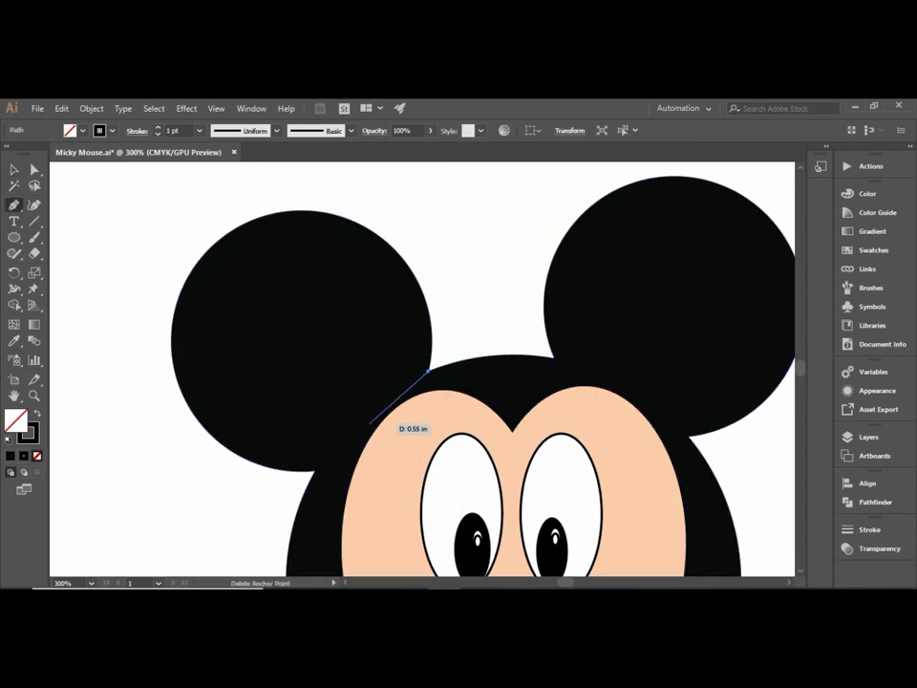
drag(371, 420, 315, 469)
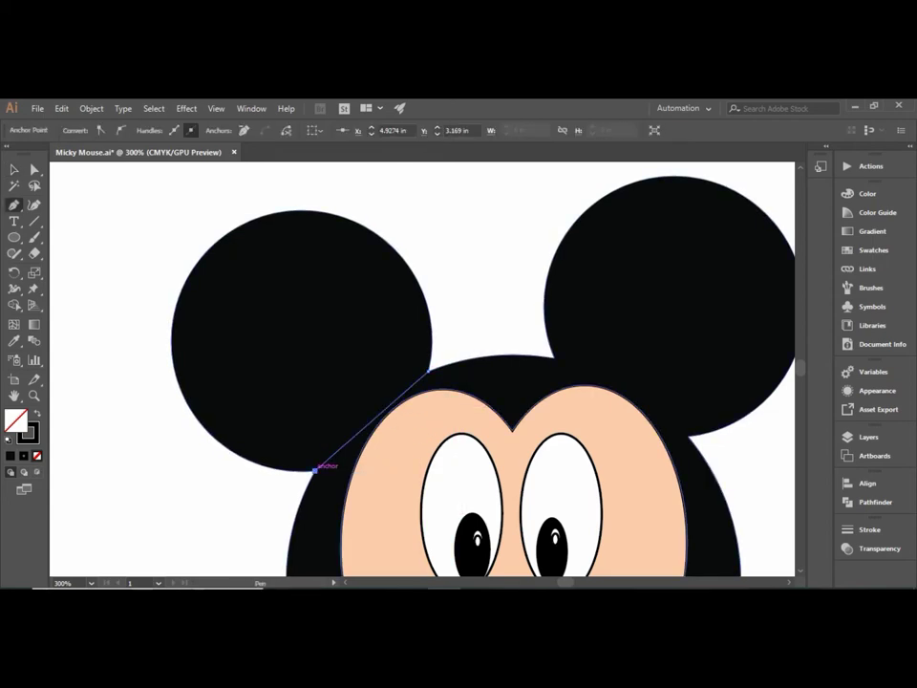
click(246, 522)
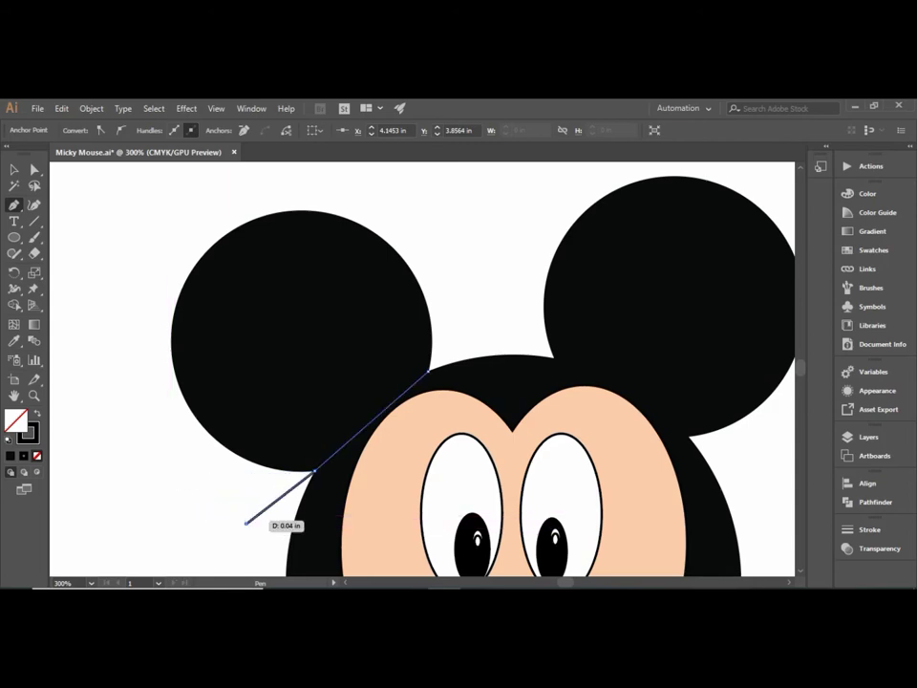
click(81, 288)
click(271, 180)
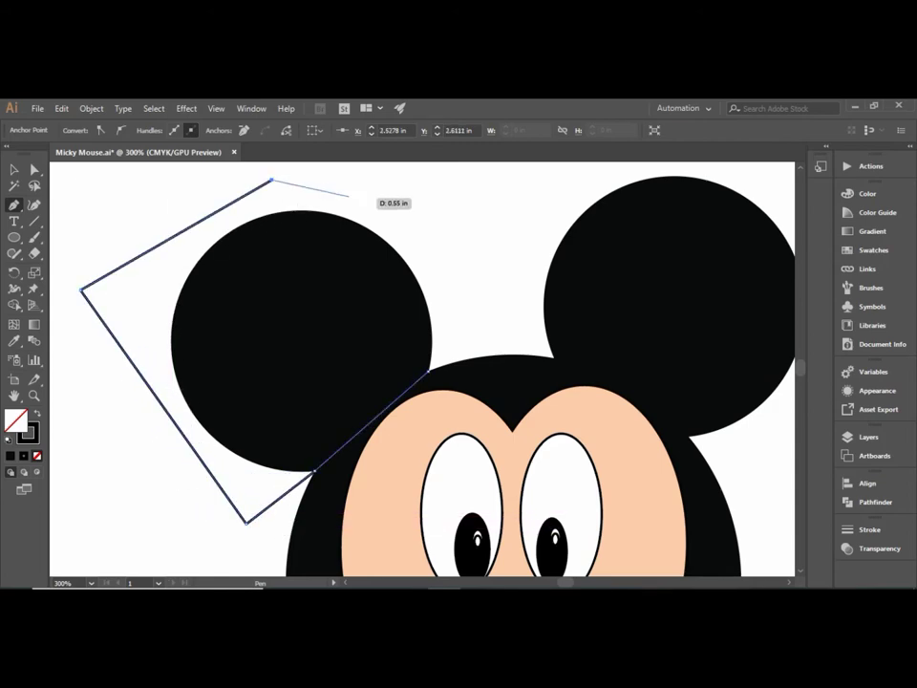
click(483, 259)
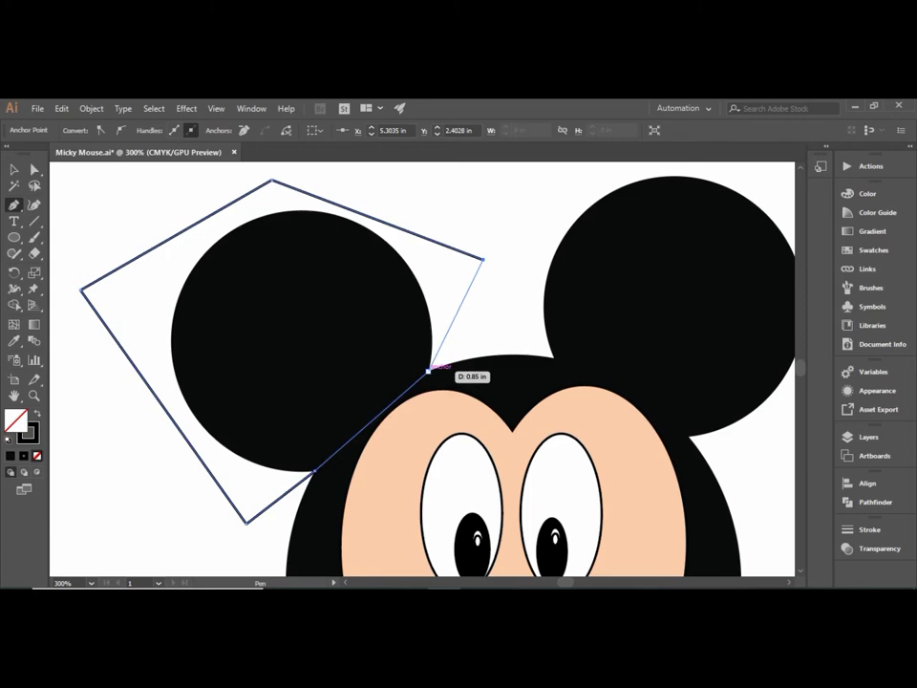
click(428, 371)
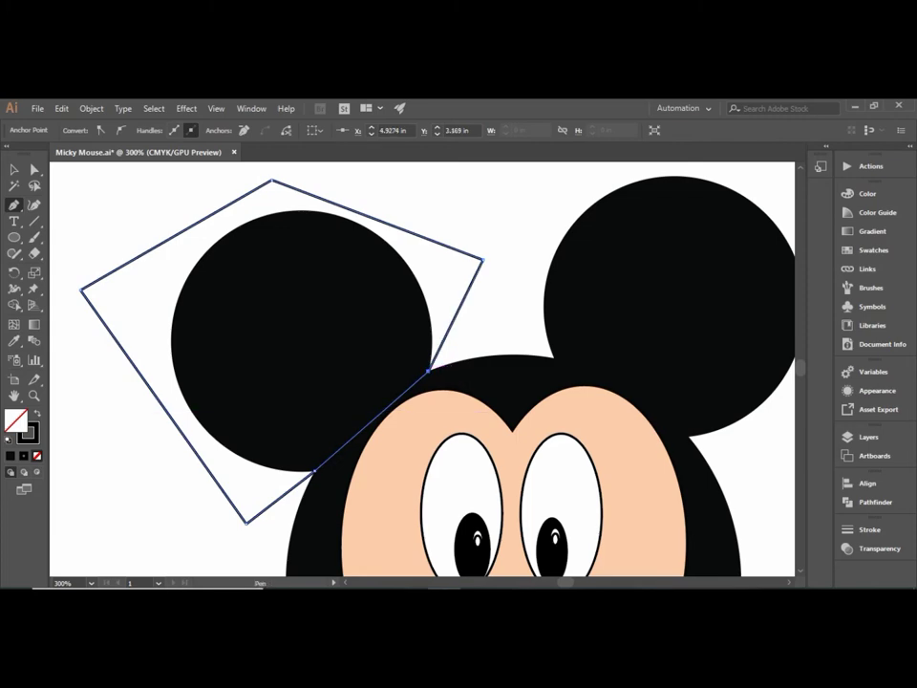
Step: Fill the new polygon solid black and deselect it
click(611, 432)
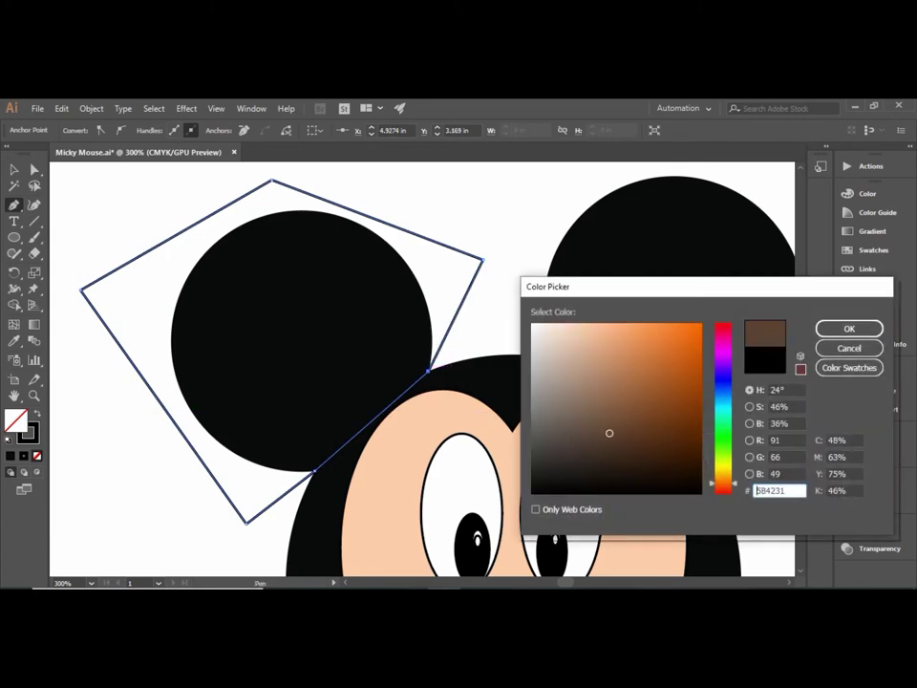
click(571, 484)
click(848, 328)
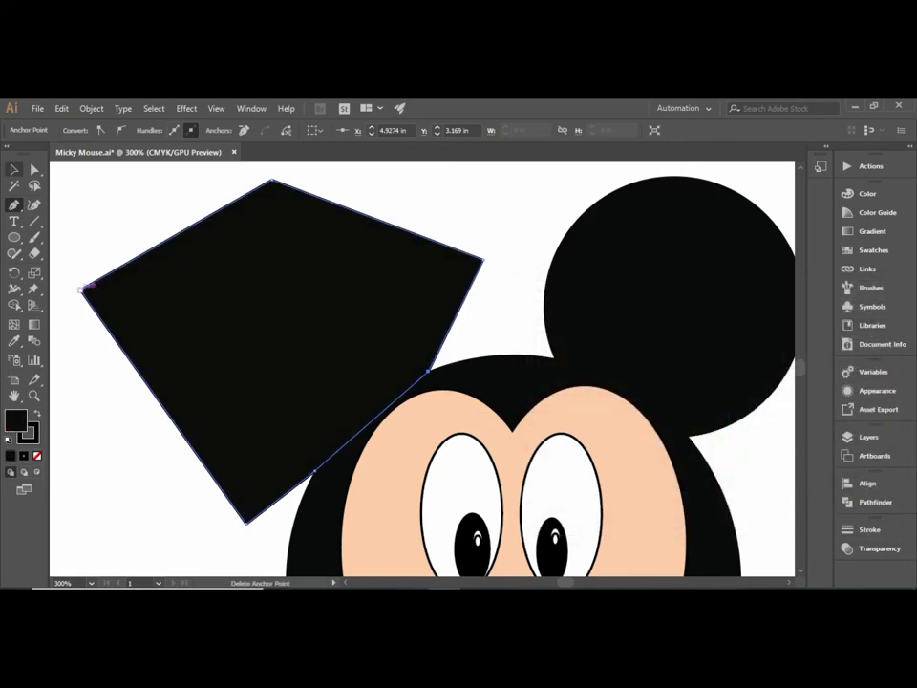
key(v)
key(ctrl+shift+a)
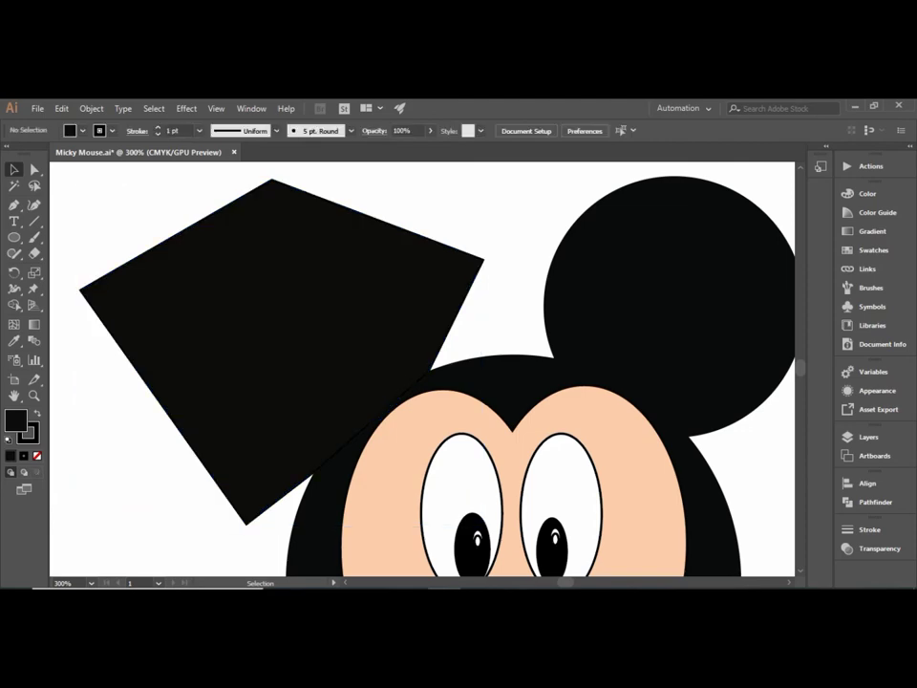
Step: Select the polygon, ear circle and head, then Shape Builder away the ear and polygon regions
click(300, 339)
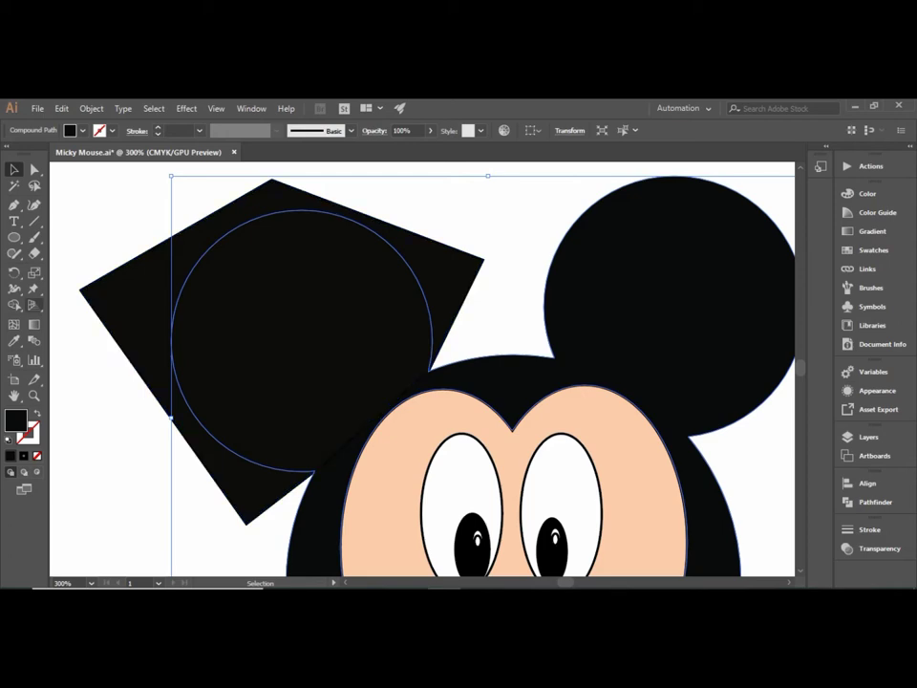
key(ctrl+shift+a)
click(278, 325)
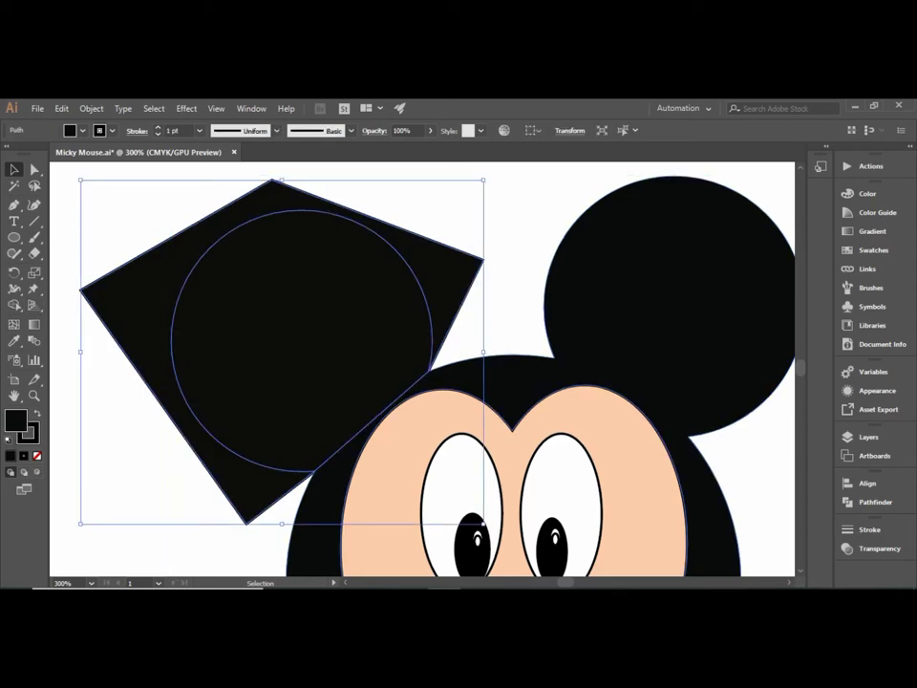
key(ctrl+shift+a)
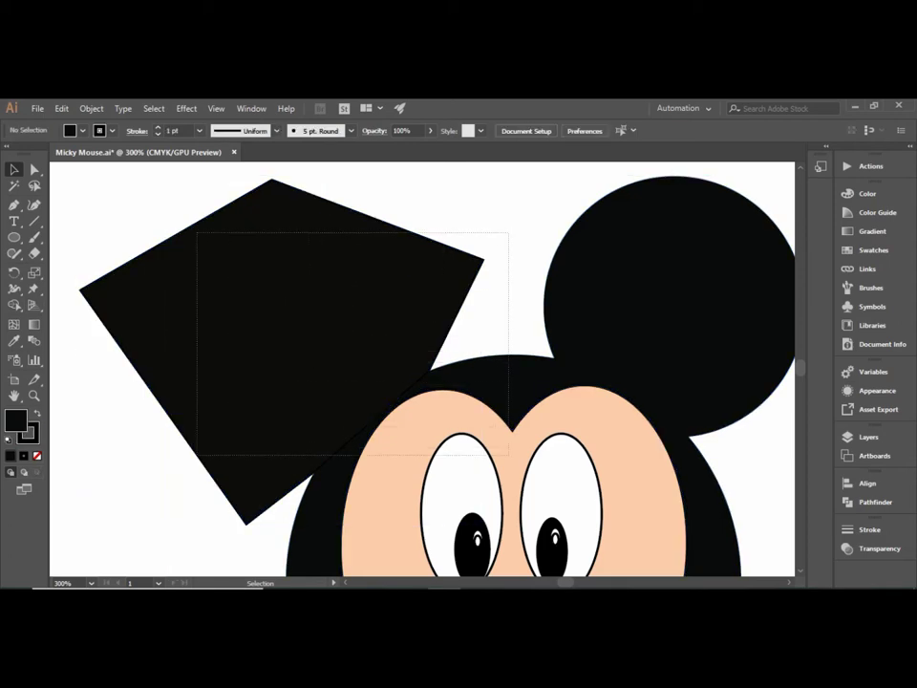
drag(507, 231, 153, 434)
key(ctrl+shift+a)
key(ctrl+z)
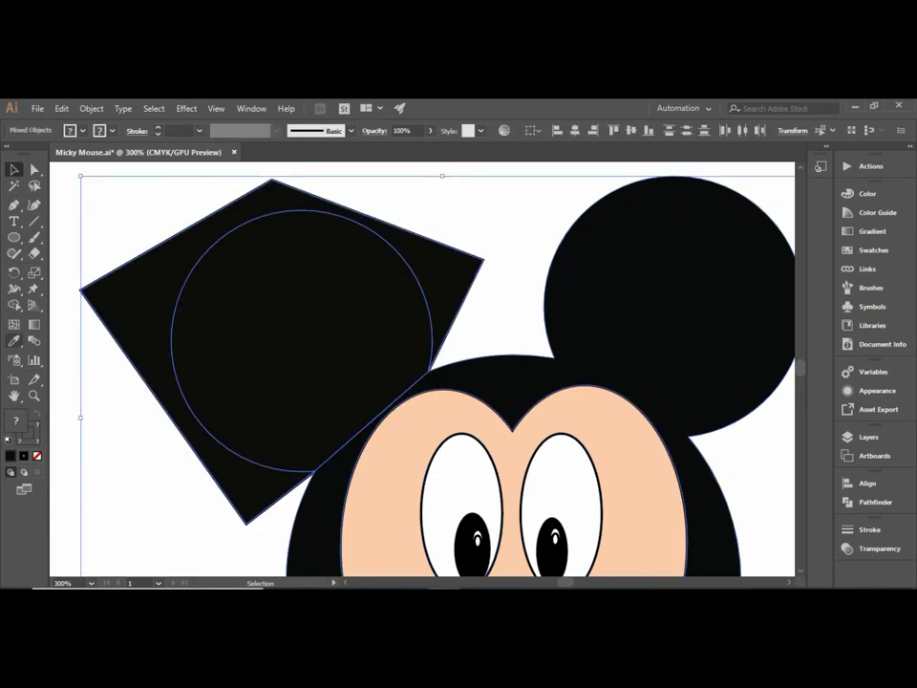
click(15, 305)
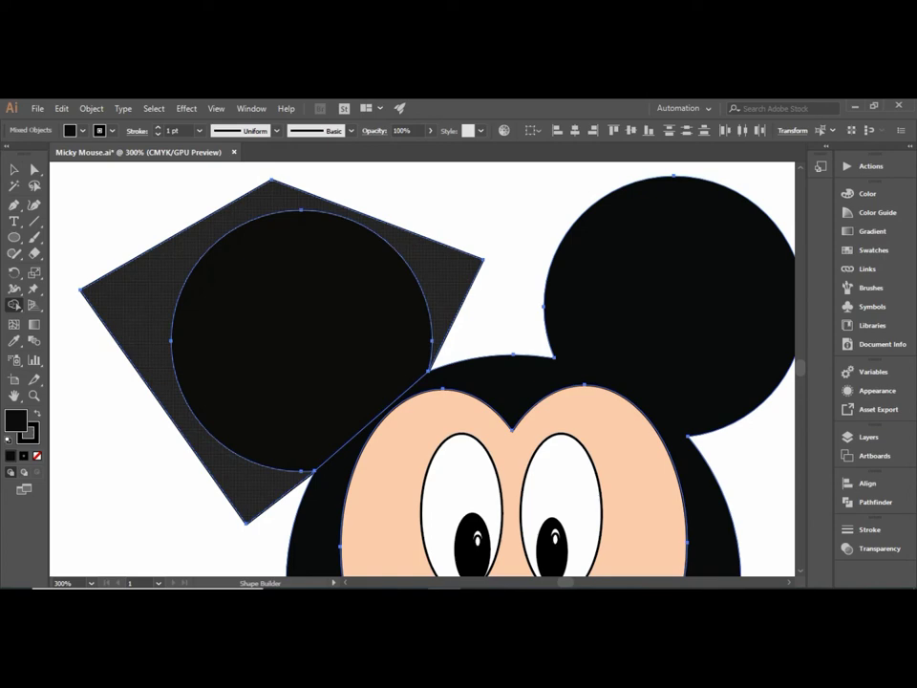
alt+click(301, 315)
alt+click(143, 315)
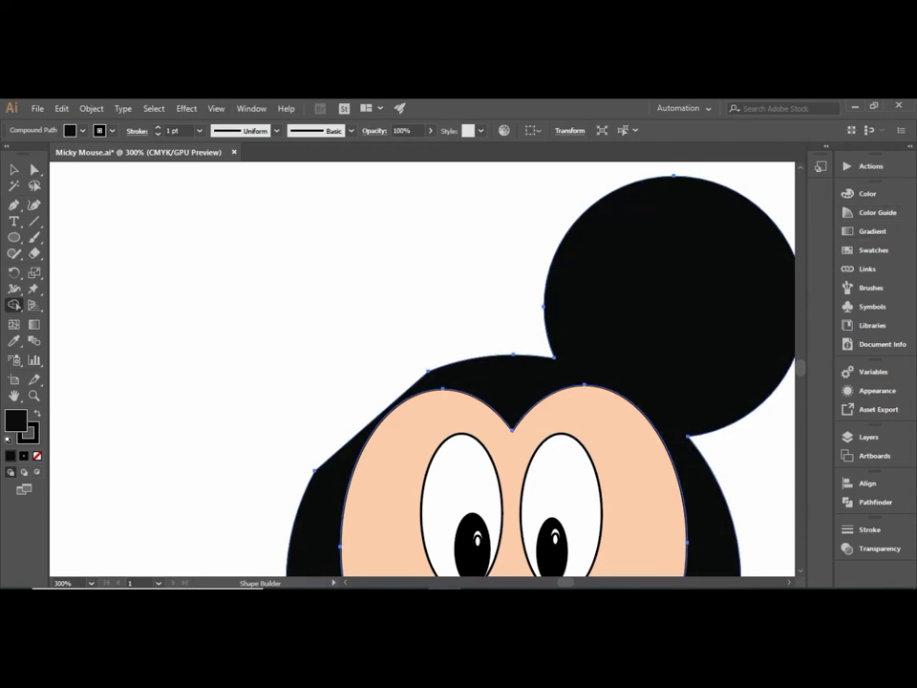
Step: Step back through recent edits to restore Mickey's full black left ear
click(15, 169)
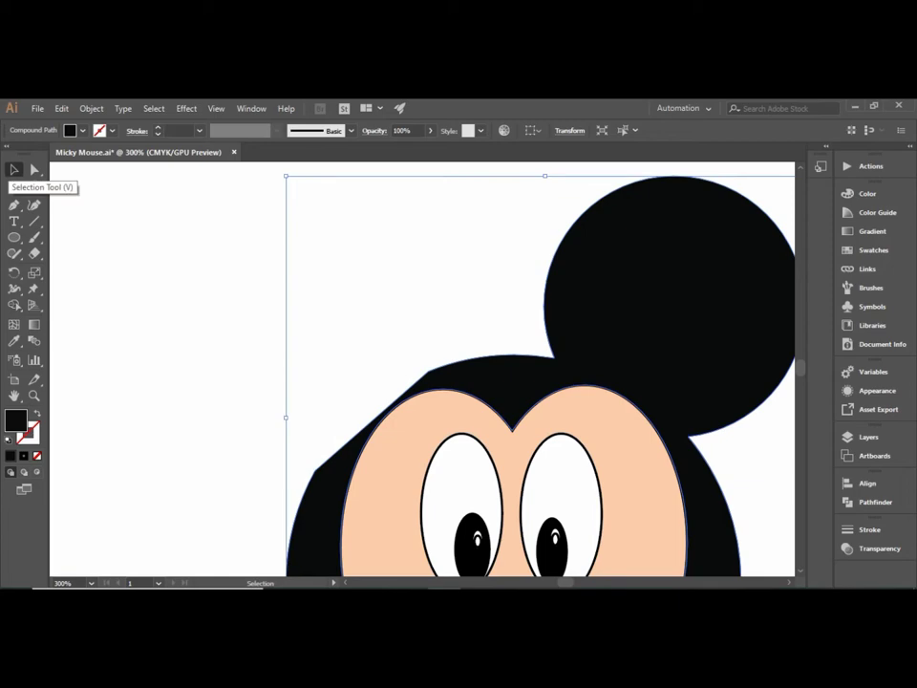
key(ctrl+shift+a)
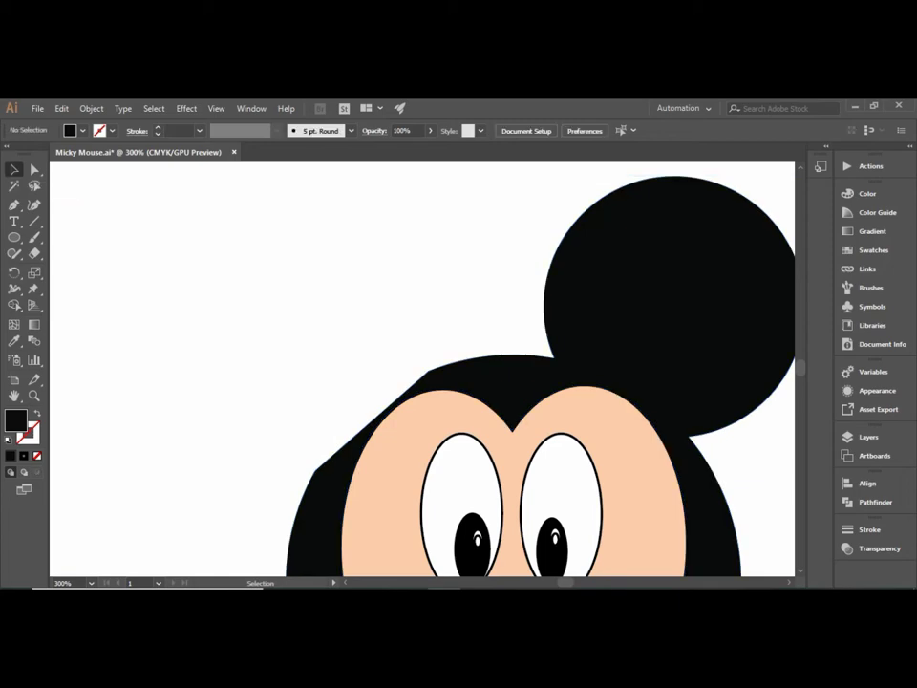
key(shift+x)
key(a)
key(Delete)
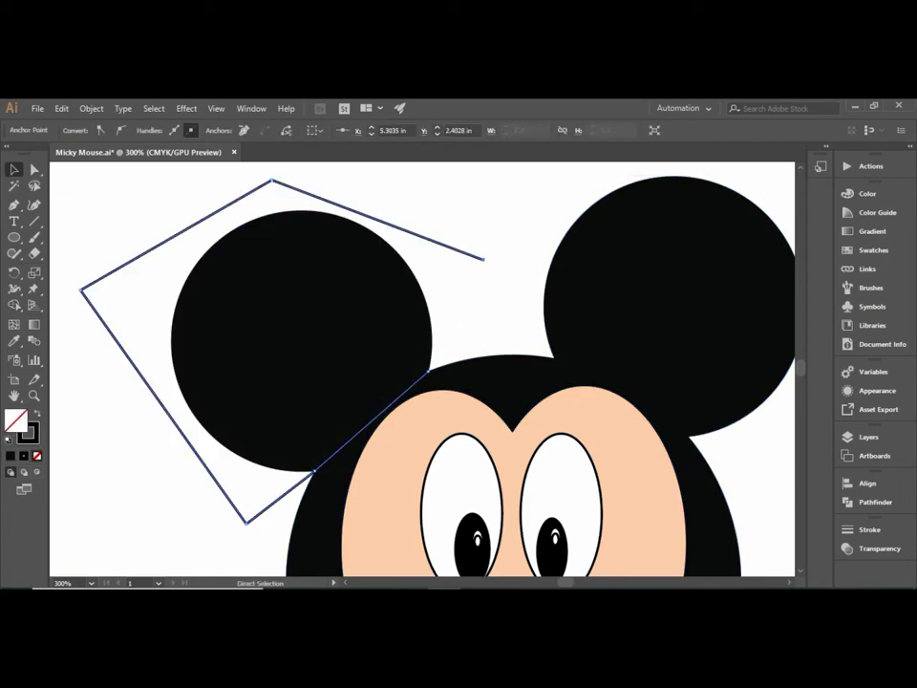
key(Delete)
key(Delete)
key(Delete)
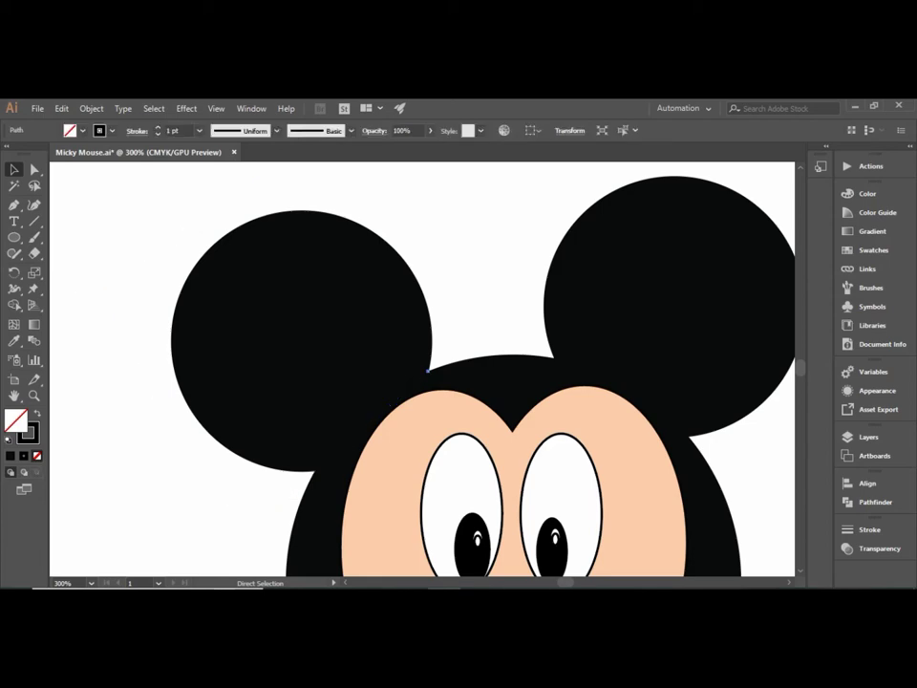
key(v)
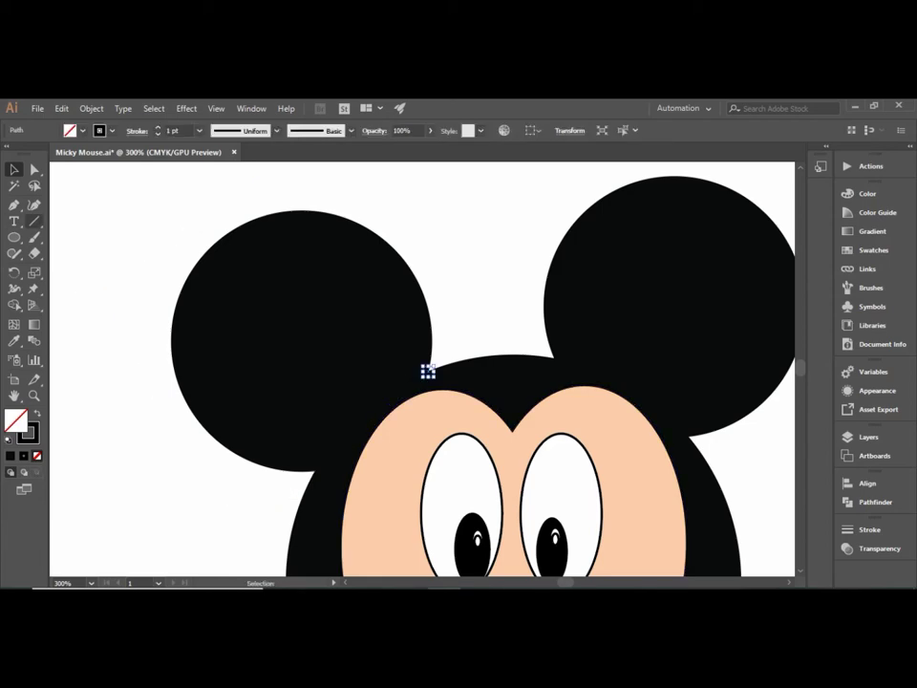
key(ctrl+shift+a)
Step: Draw a closed Pen outline enclosing the left ear along the head edge
click(15, 204)
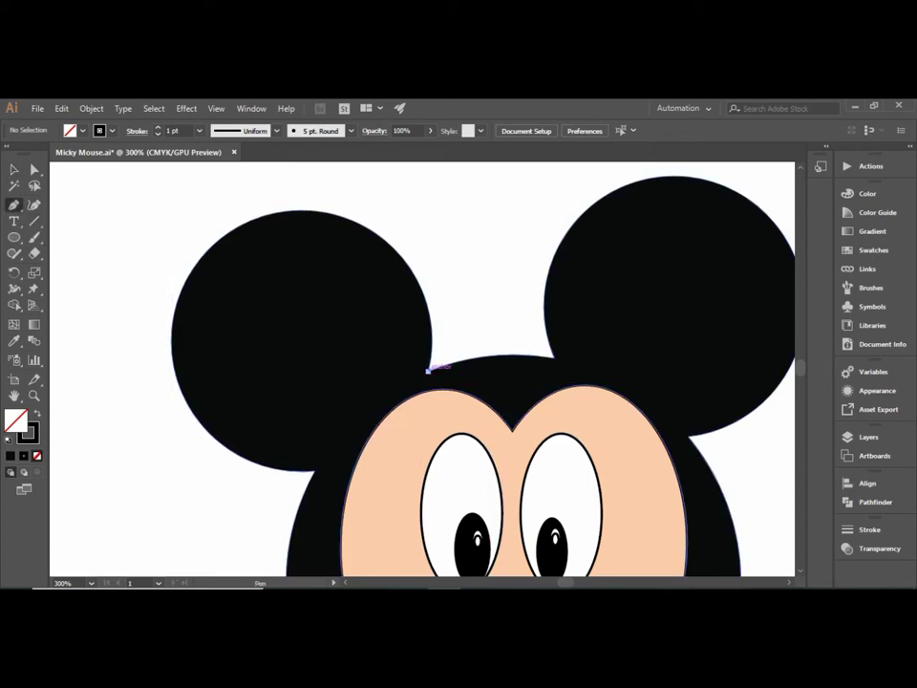
click(428, 369)
mouse_move(315, 469)
mouse_down()
mouse_move(313, 494)
mouse_move(260, 561)
mouse_up()
click(121, 423)
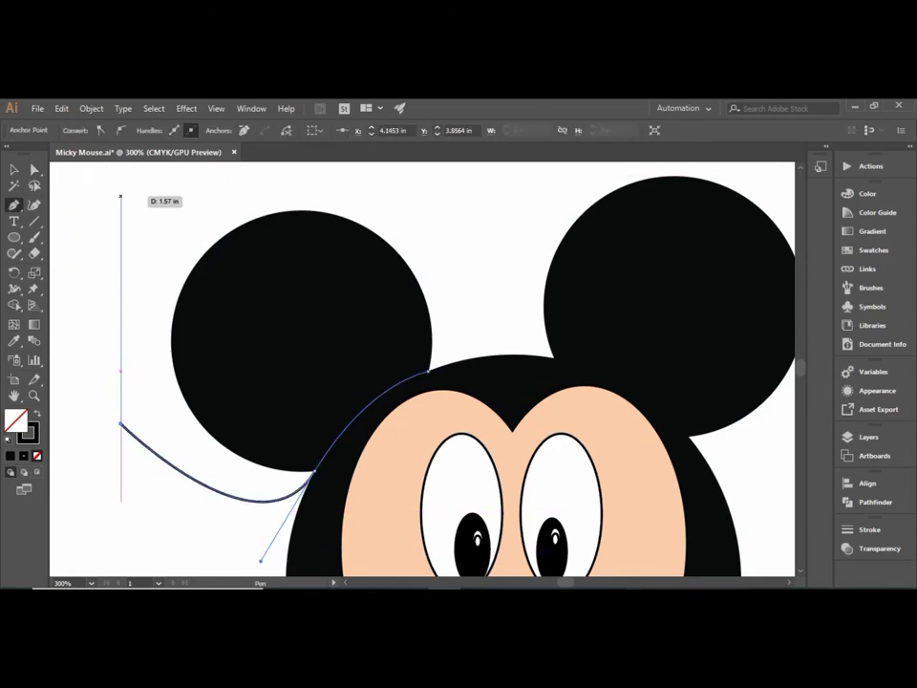
click(124, 197)
click(413, 207)
click(455, 323)
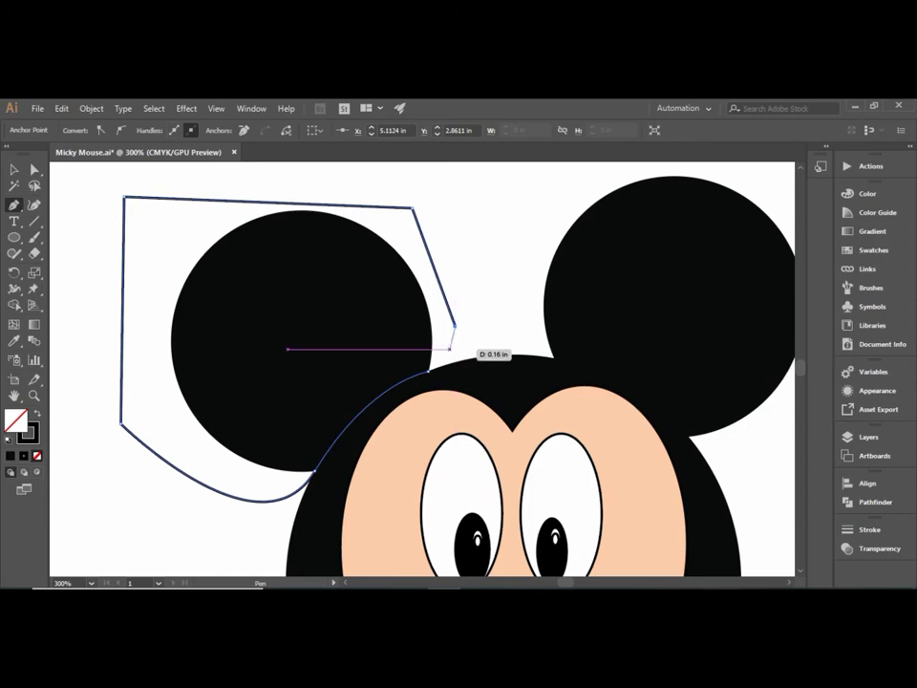
click(450, 348)
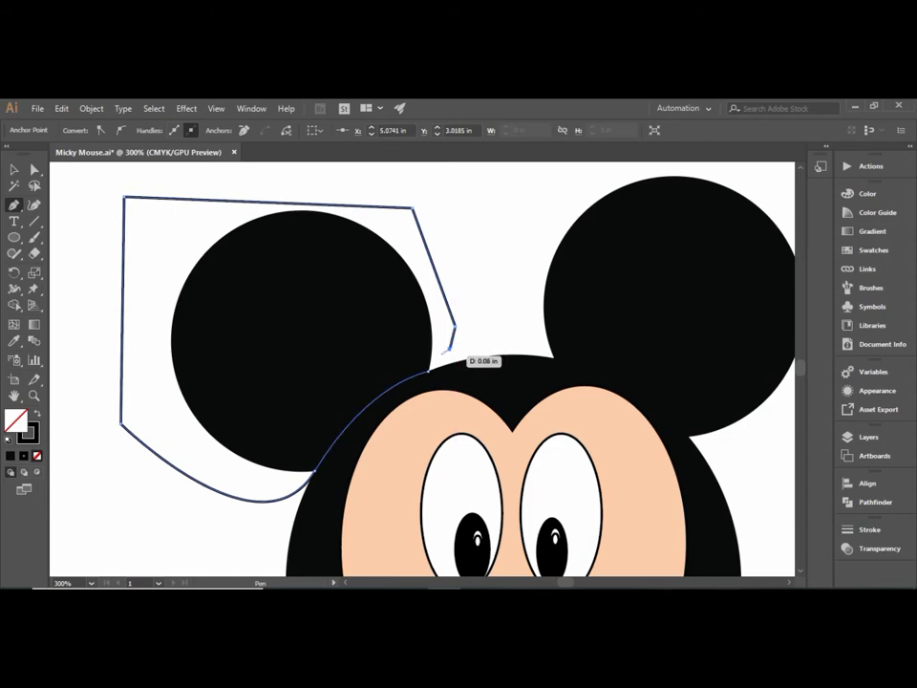
drag(428, 370, 370, 380)
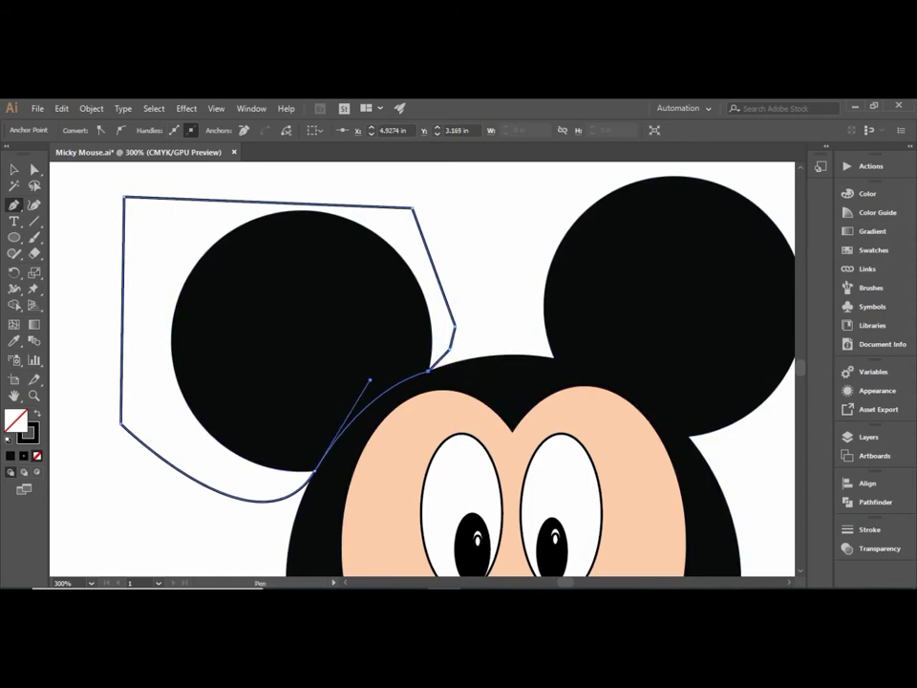
click(314, 471)
Step: Undo the enclosing outline path and clear the selection
key(v)
click(287, 315)
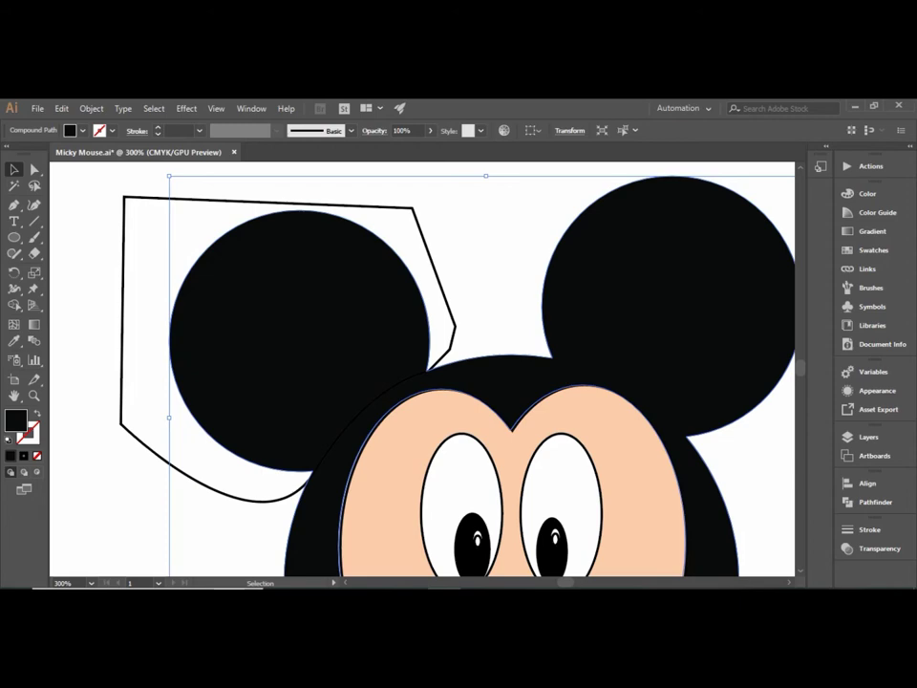
key(a)
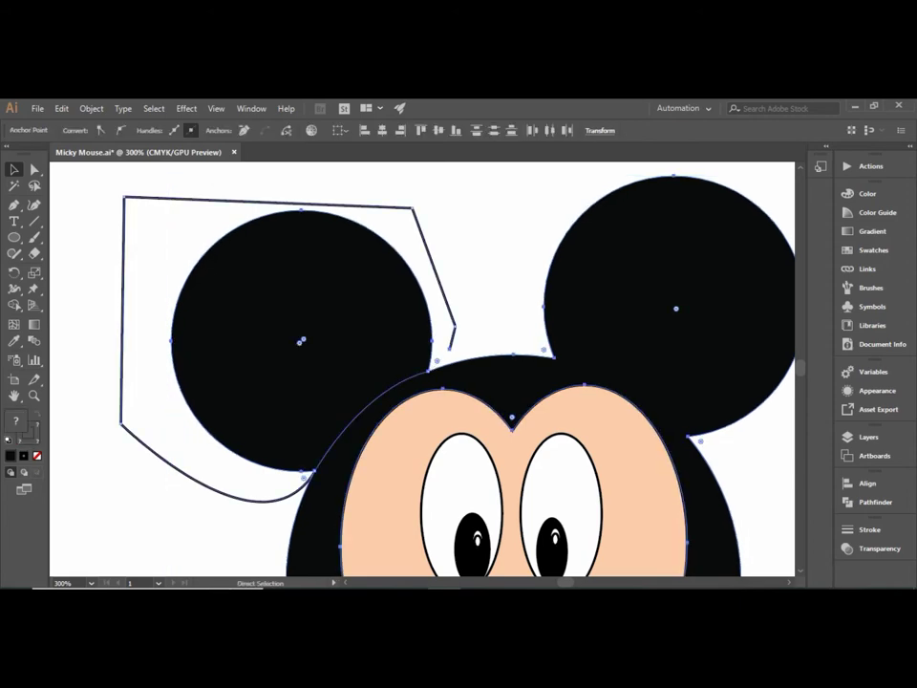
key(ctrl+z)
key(ctrl+z)
key(ctrl+z)
key(ctrl+z)
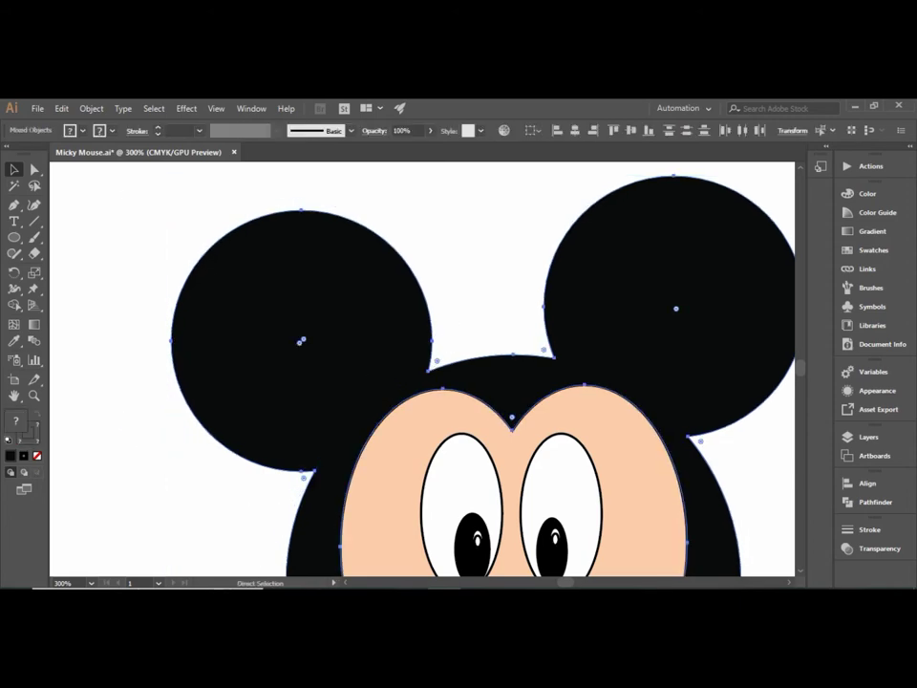
key(v)
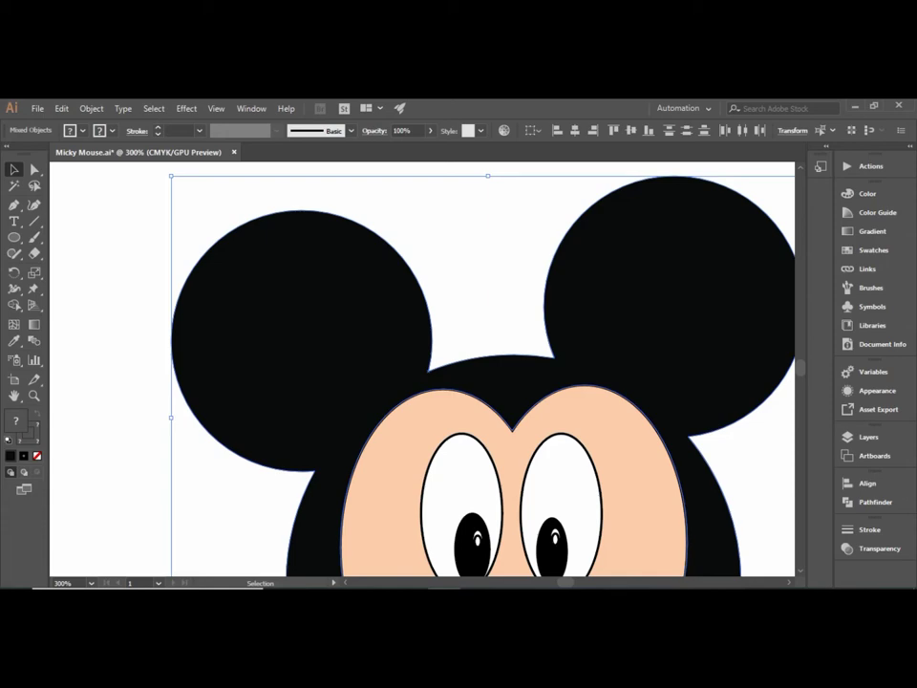
key(ctrl+shift+a)
key(p)
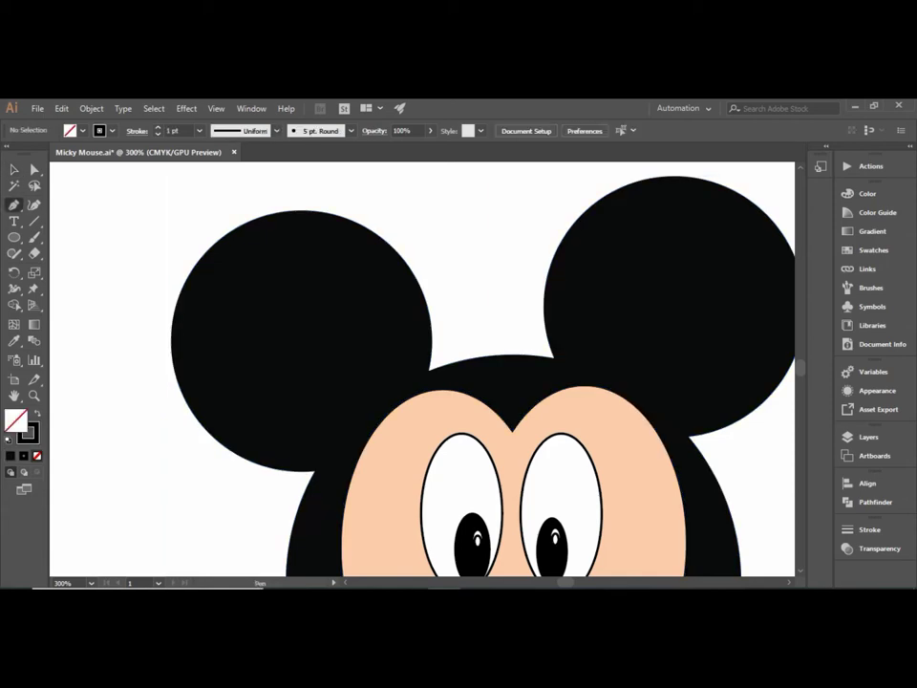
Step: Draw a closed Pen outline around the left ear, starting and ending at the ear junction
drag(428, 369, 449, 364)
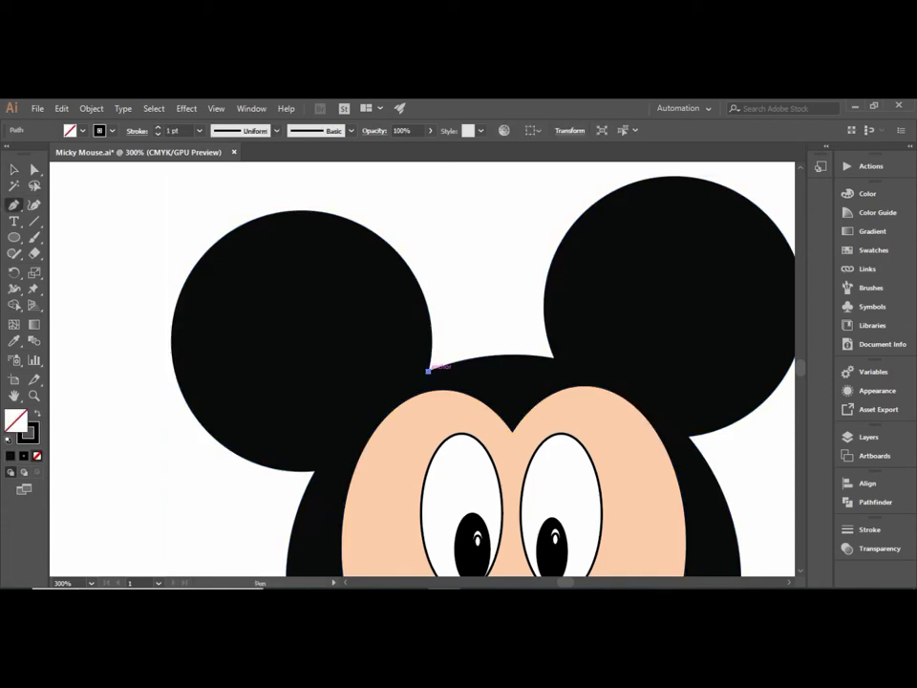
click(315, 470)
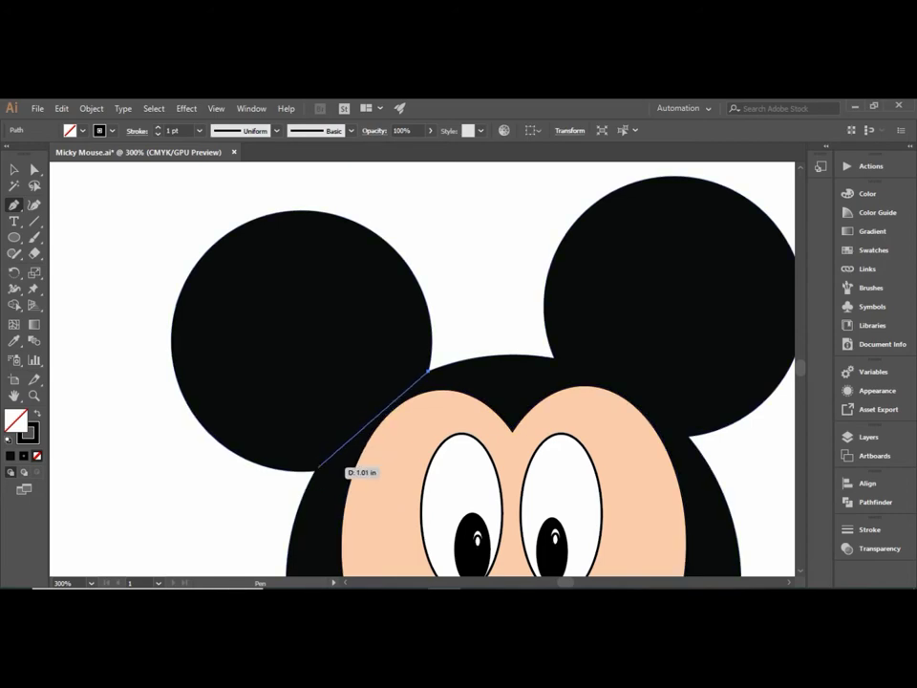
mouse_move(336, 469)
mouse_down()
mouse_move(316, 470)
mouse_move(263, 568)
mouse_move(287, 523)
mouse_move(277, 525)
mouse_move(283, 536)
mouse_move(252, 551)
mouse_move(256, 563)
mouse_up()
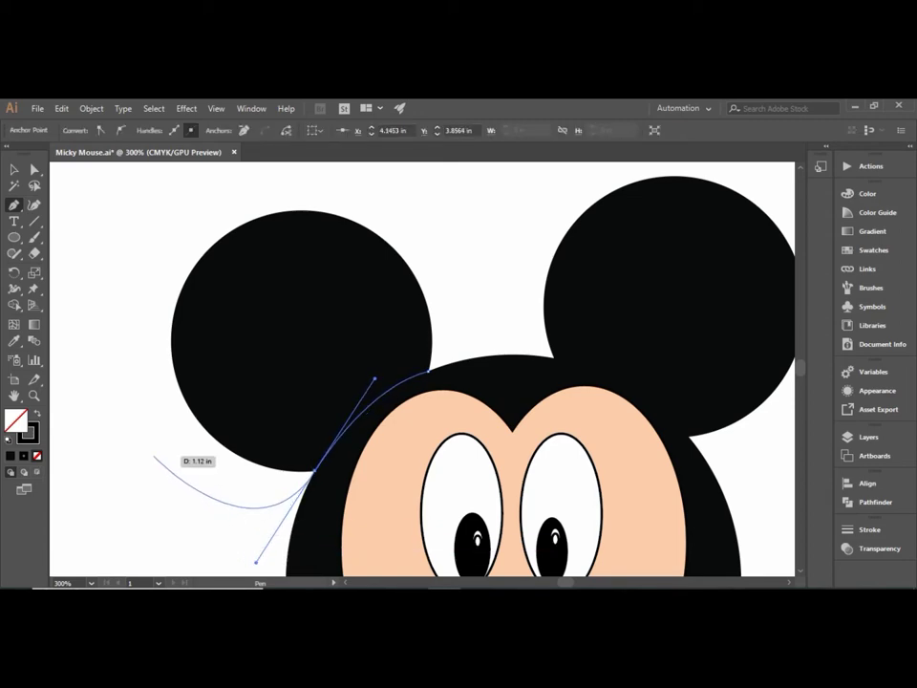
click(155, 457)
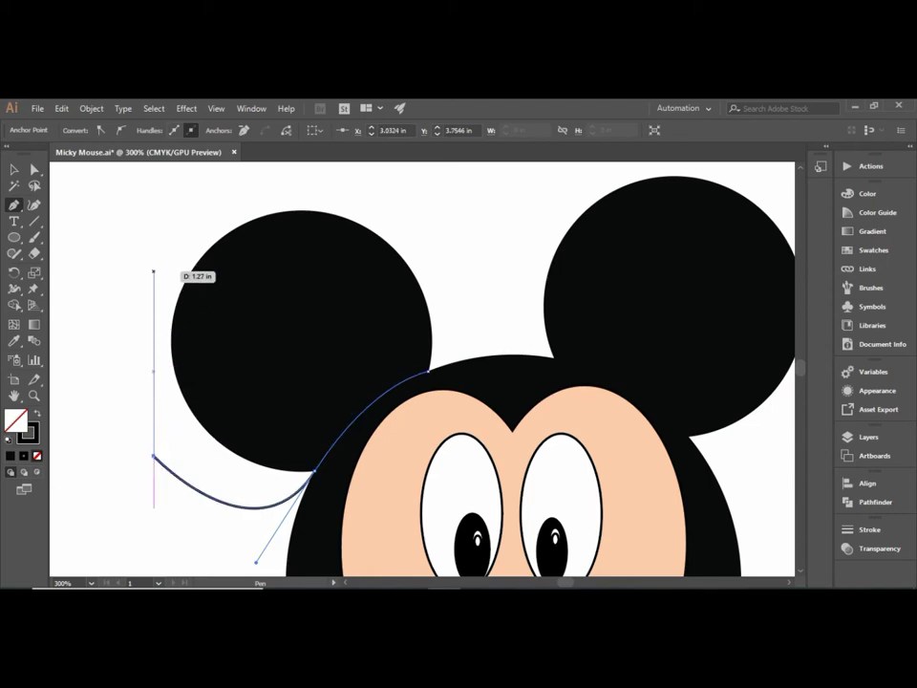
click(157, 258)
click(262, 179)
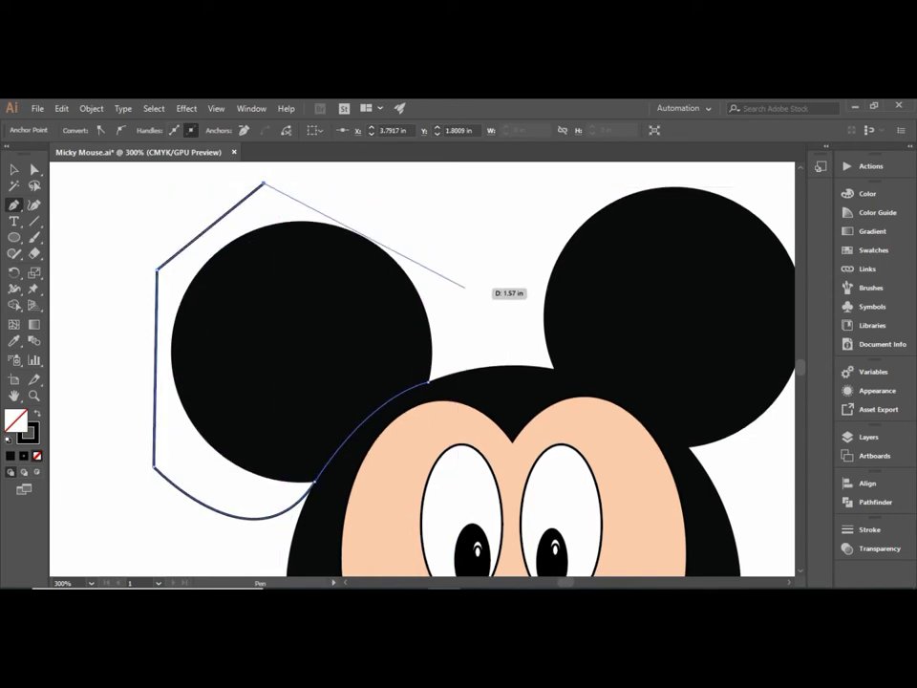
click(464, 287)
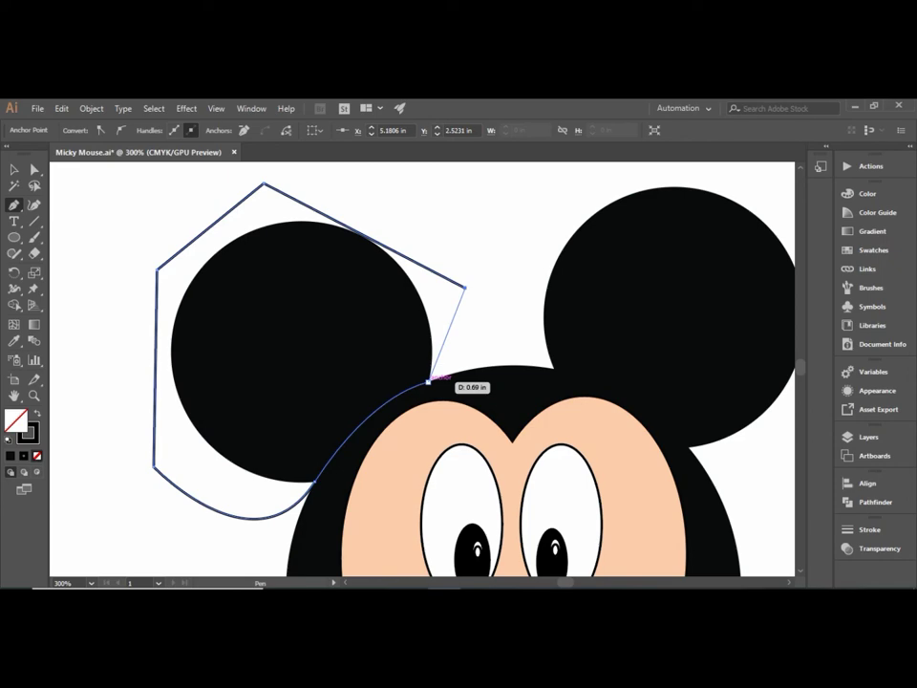
drag(428, 382, 374, 388)
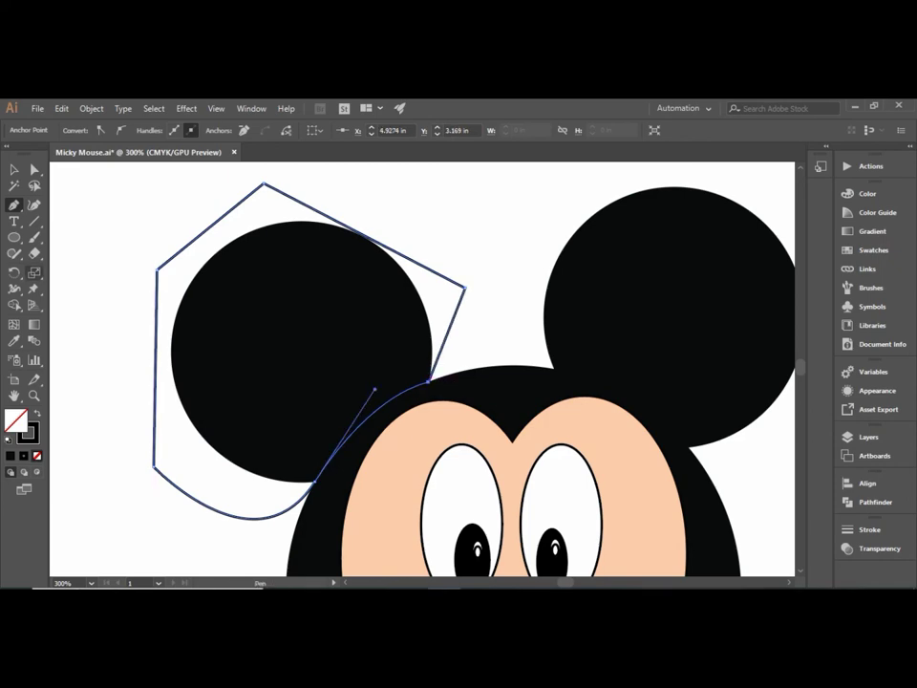
Step: Select the outline with Mickey and Alt-drag Shape Builder to erase the left ear area
click(14, 170)
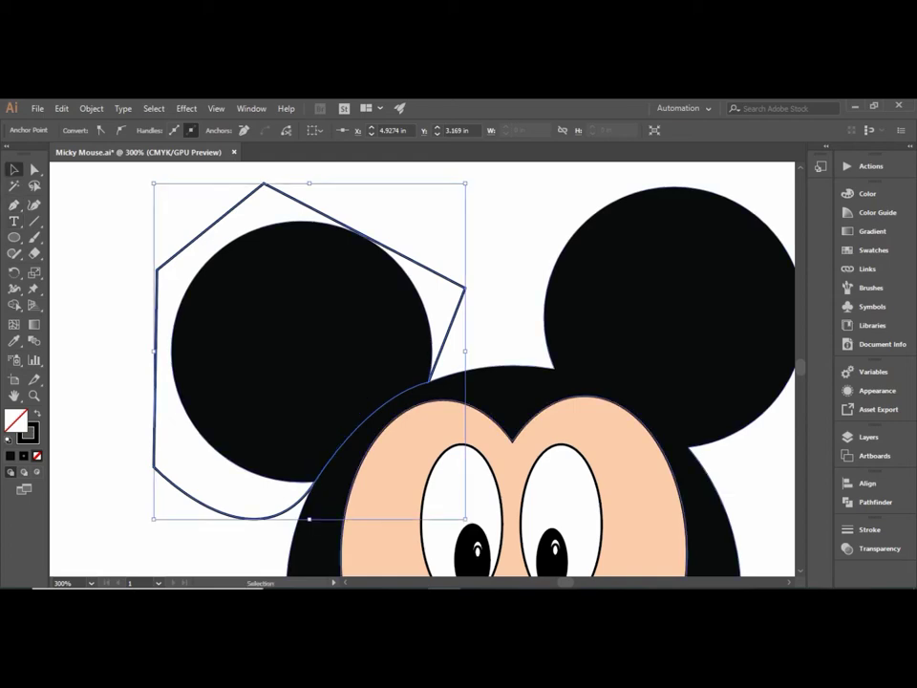
mouse_move(127, 290)
mouse_down()
mouse_move(178, 350)
mouse_move(158, 439)
mouse_up()
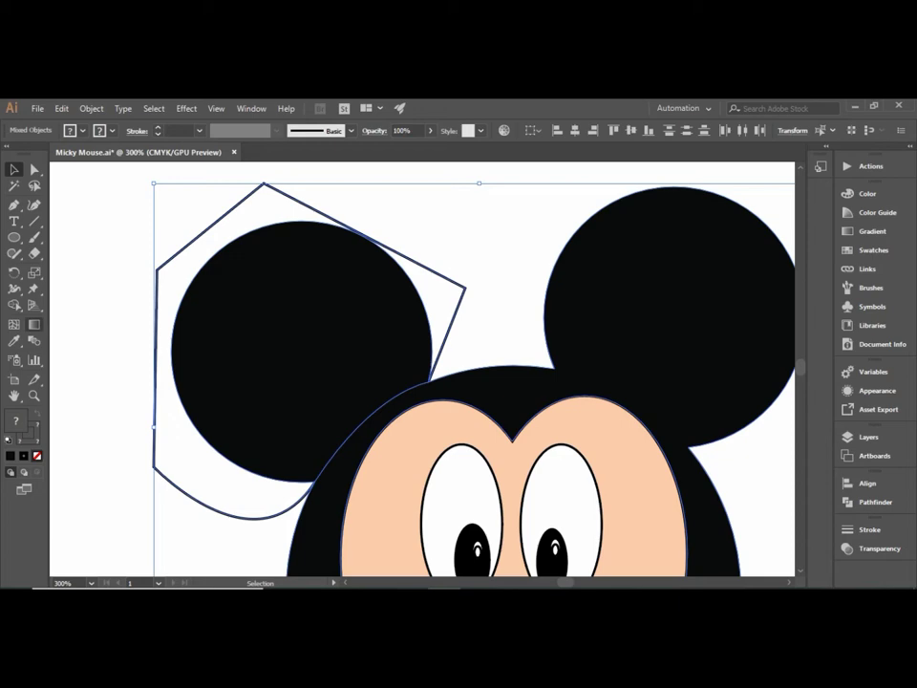
key(shift+m)
click(15, 305)
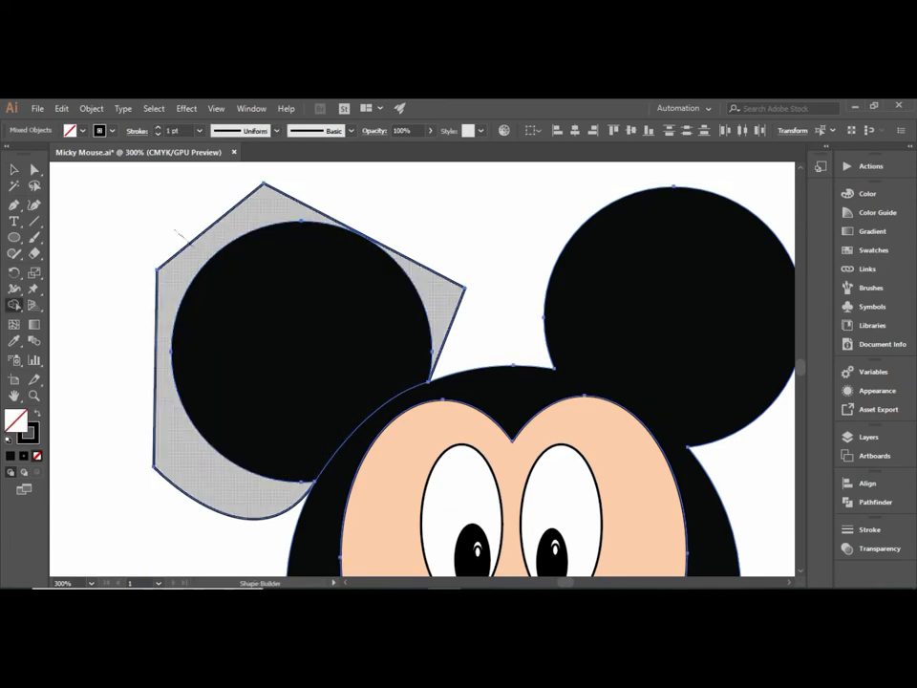
drag(175, 230, 220, 261)
key(ctrl+shift+a)
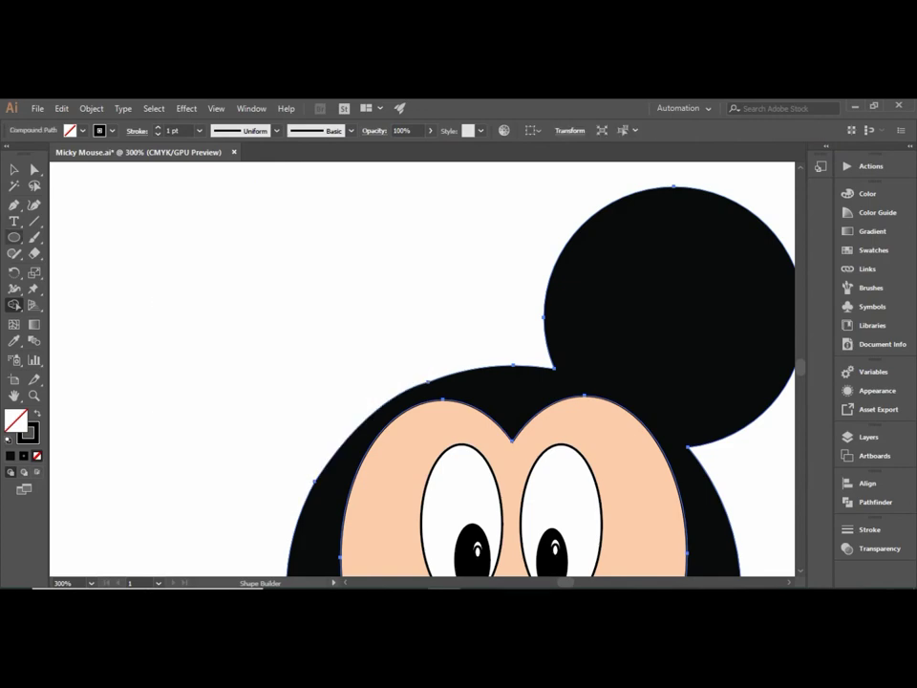
key(l)
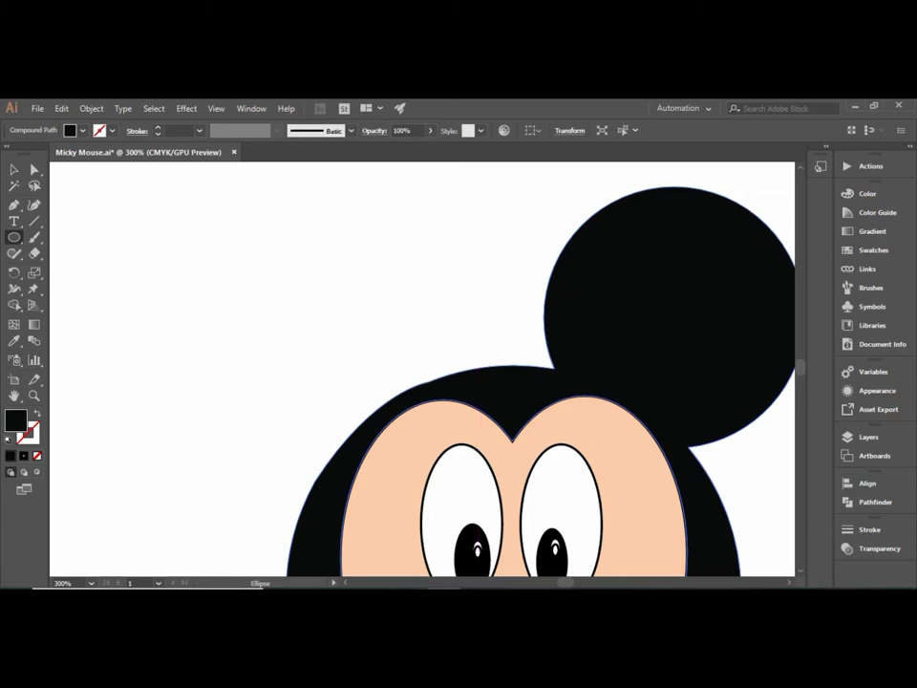
Step: Draw a circle over the right ear and make it white with no stroke
drag(535, 373, 446, 372)
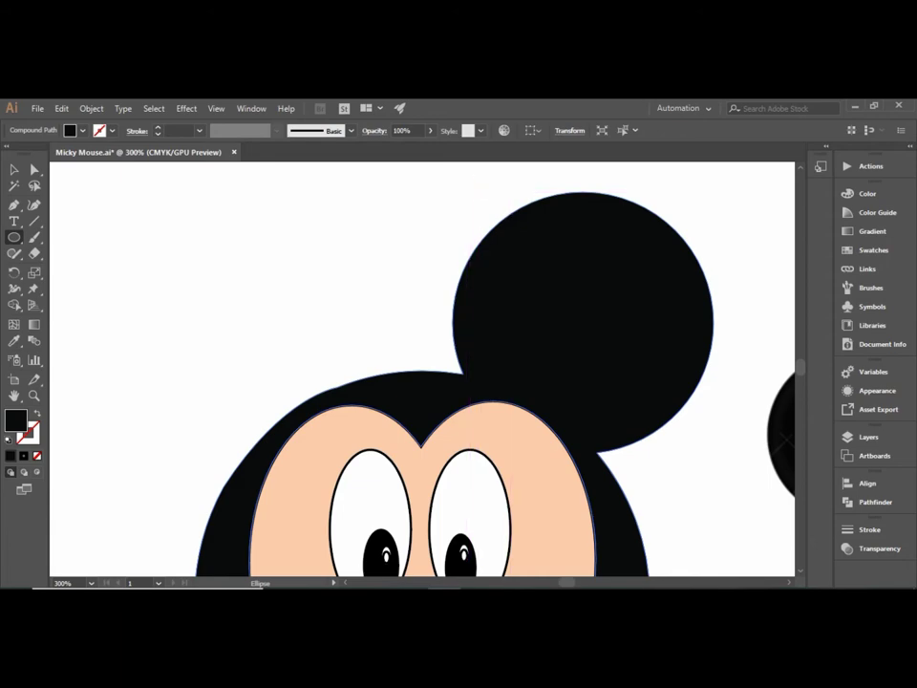
drag(475, 189, 733, 440)
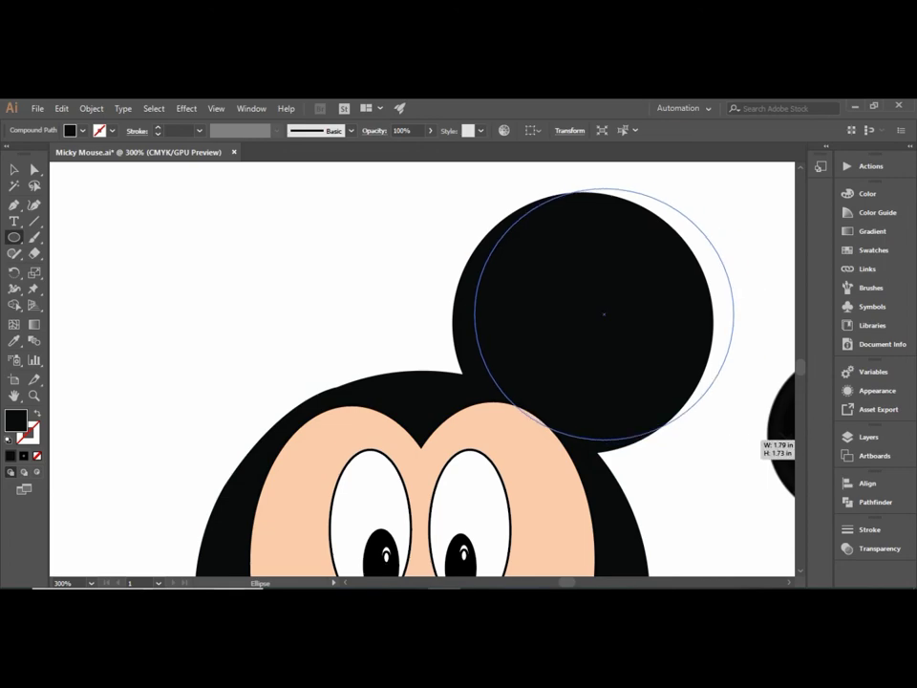
drag(734, 440, 721, 443)
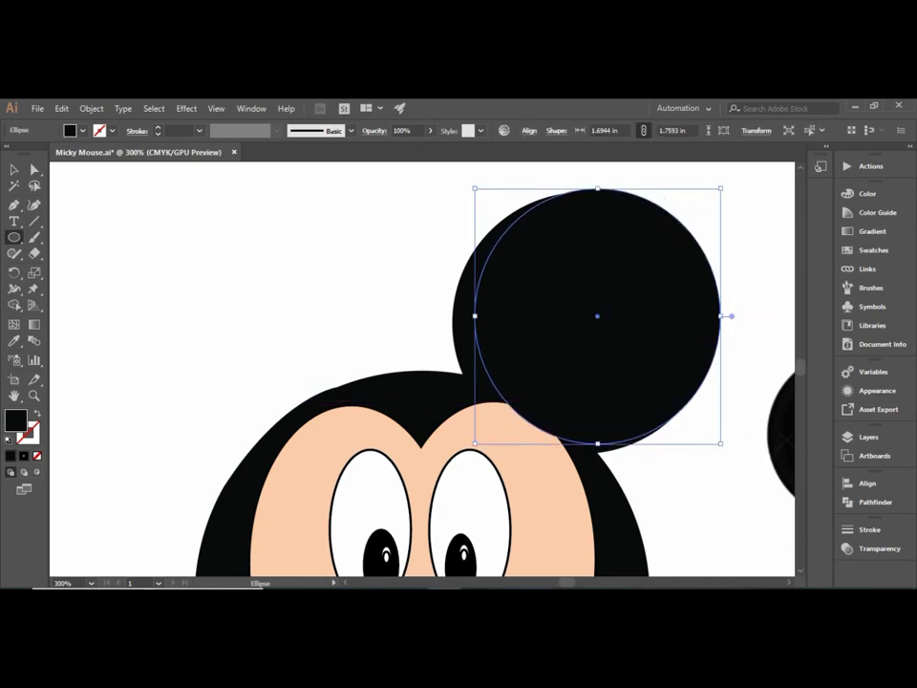
key(d)
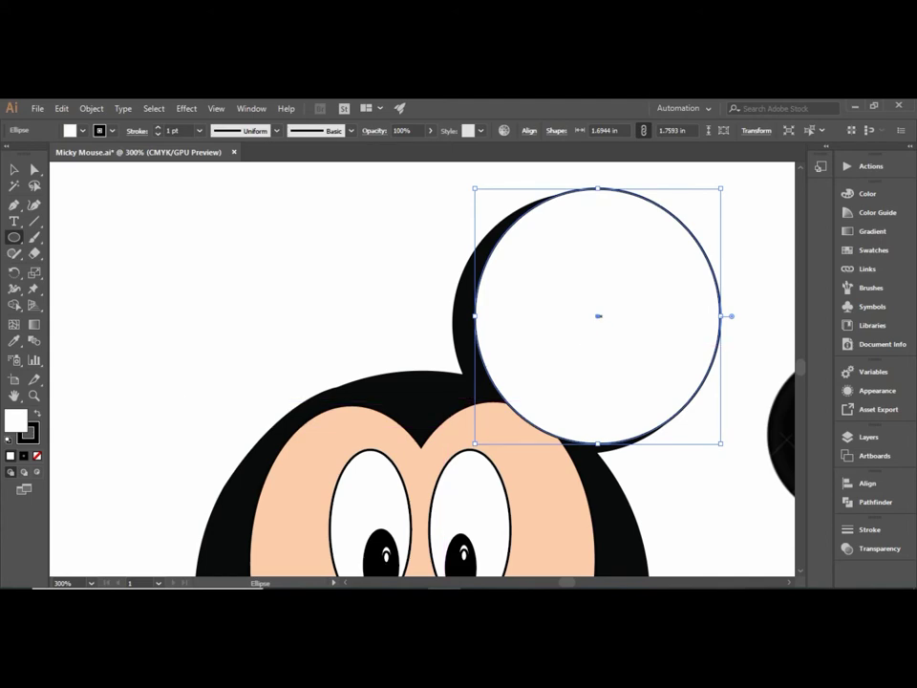
drag(598, 316, 582, 321)
key(v)
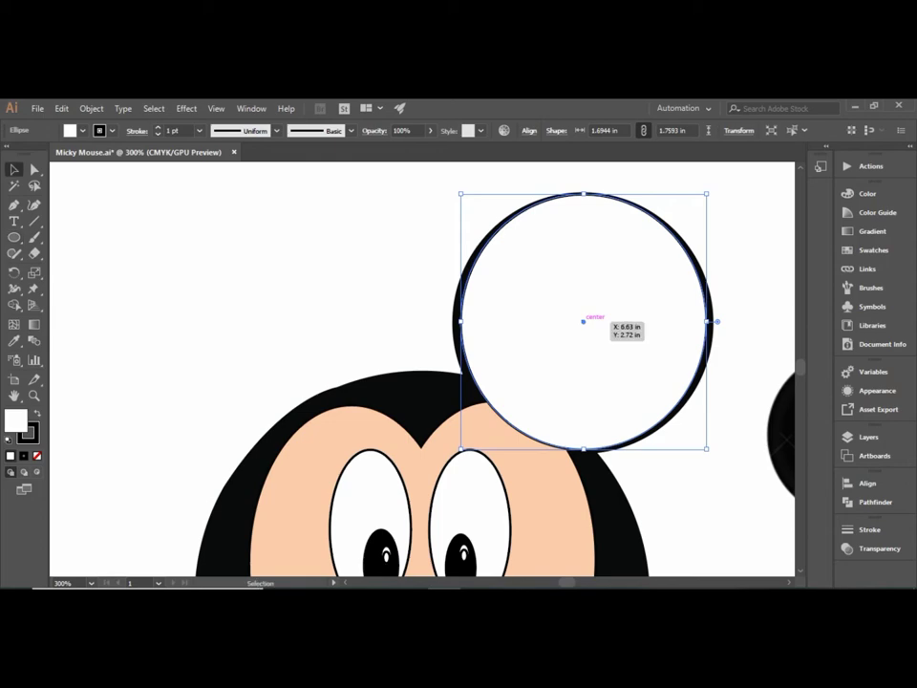
drag(583, 321, 587, 321)
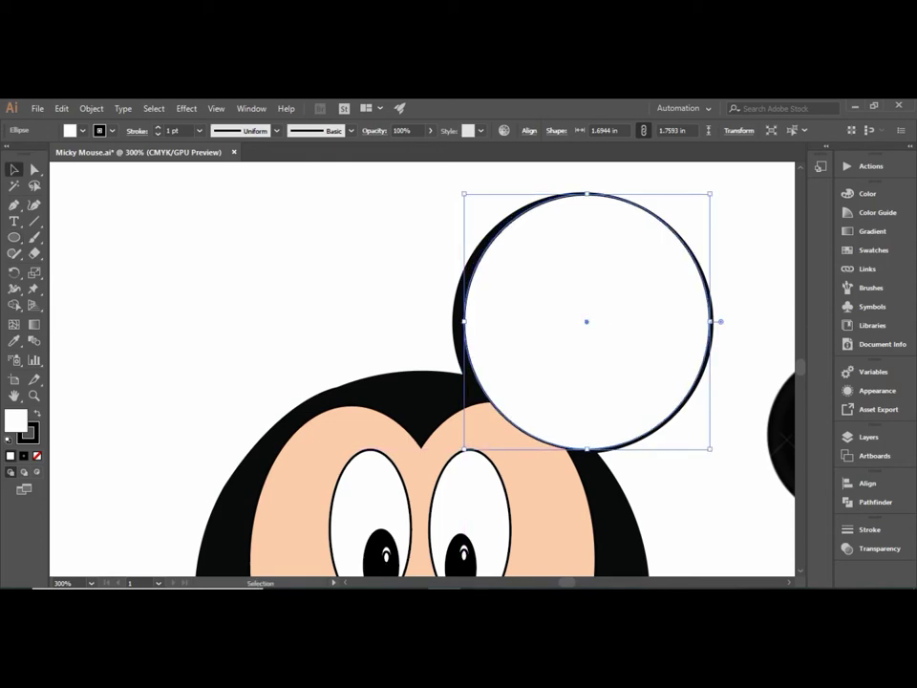
key(Left)
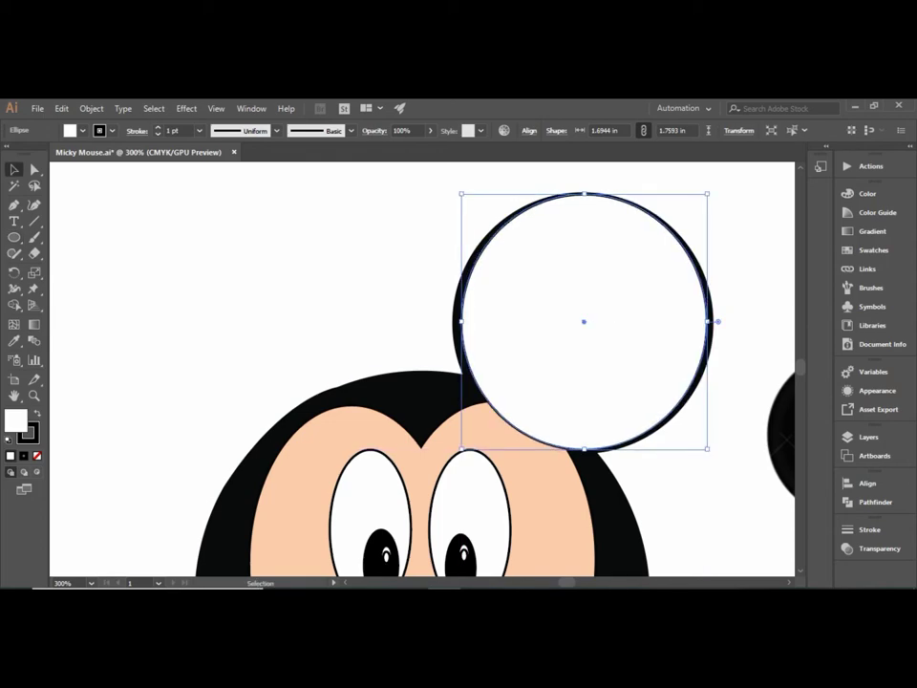
key(F6)
key(x)
key(slash)
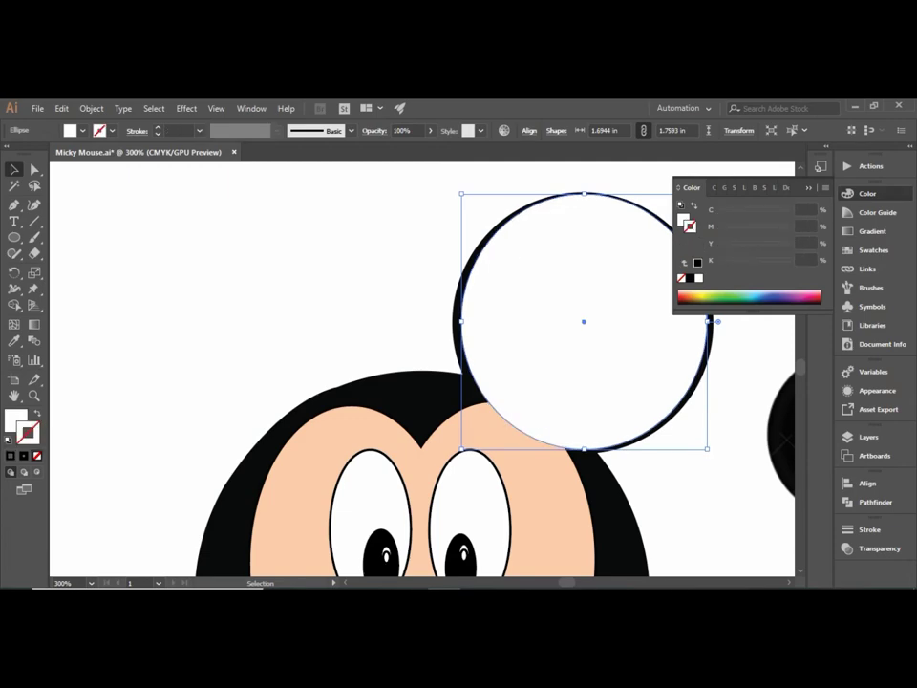
key(F6)
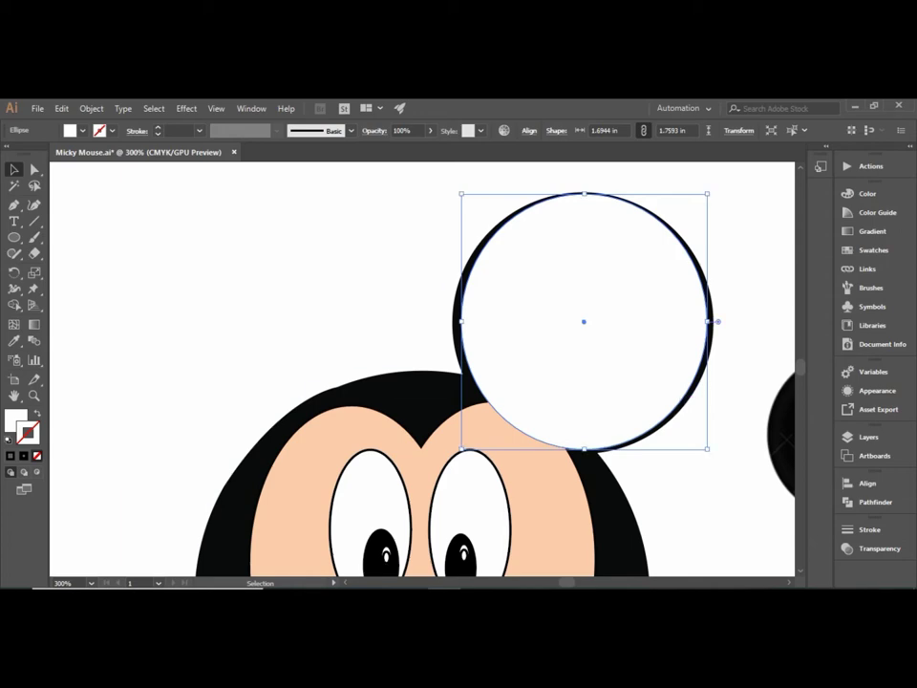
Step: Resize and nudge the white circle to about 1.82 × 1.80 in, covering the ear exactly
drag(707, 321, 707, 321)
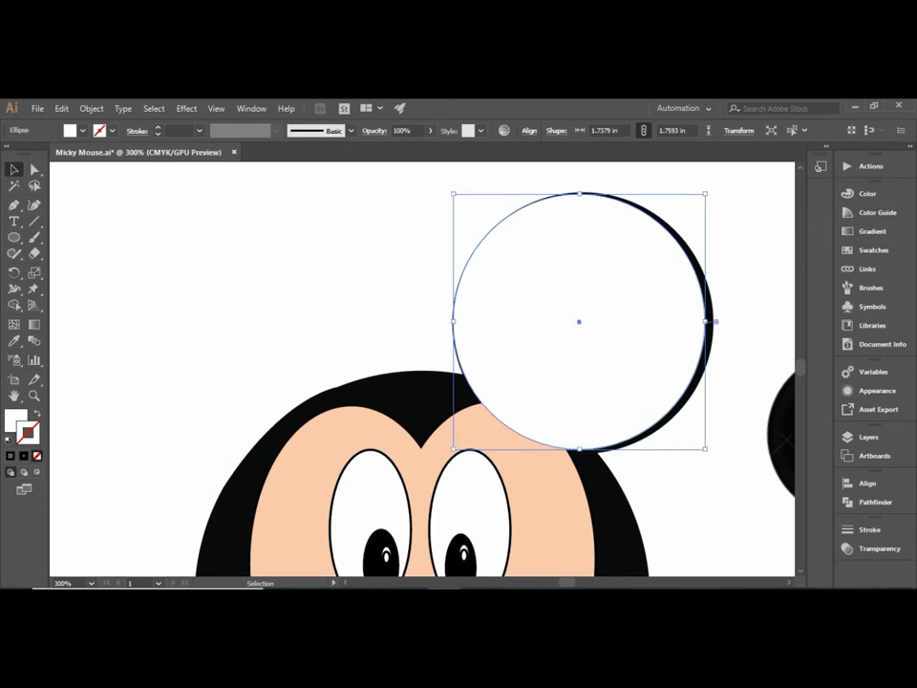
drag(715, 322, 724, 321)
key(Left)
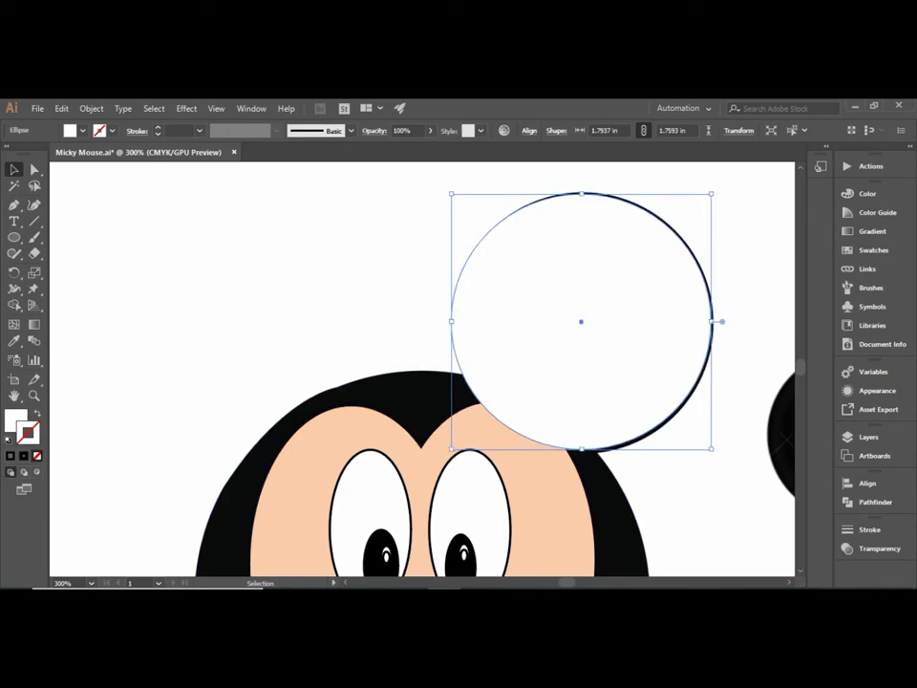
key(Left)
drag(720, 321, 724, 321)
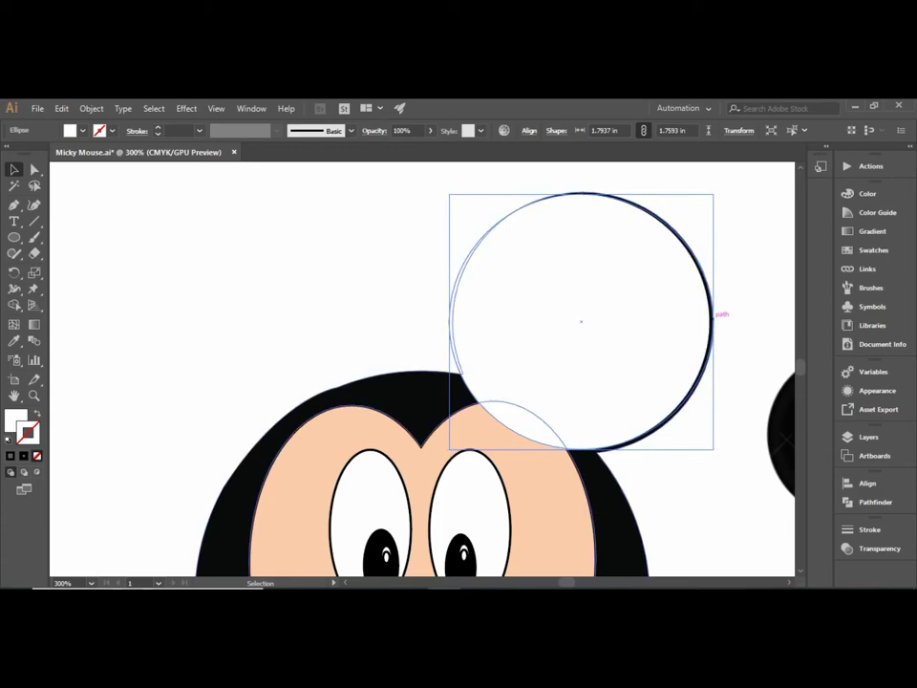
click(724, 321)
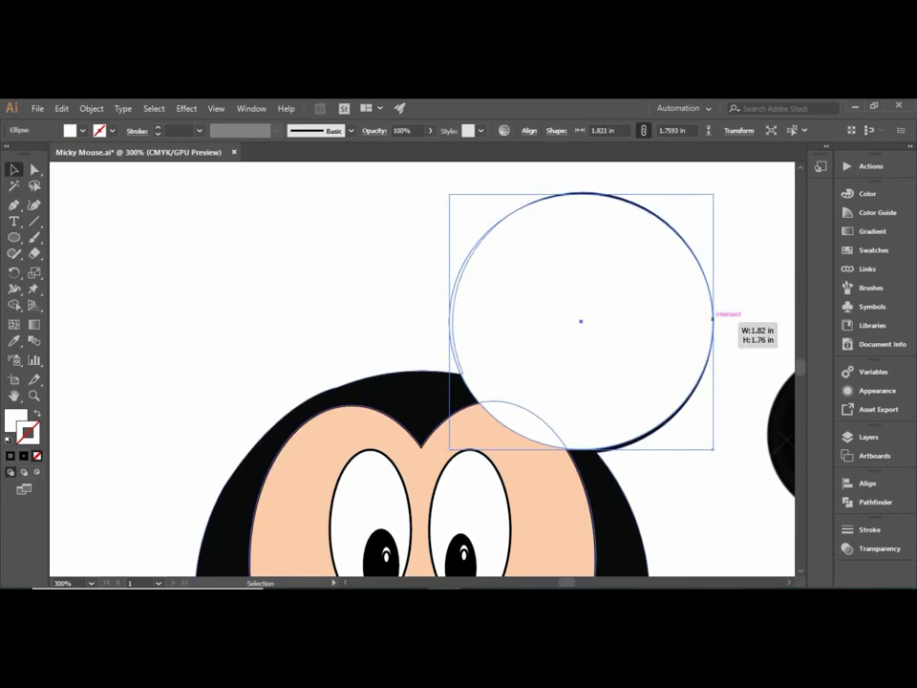
key(Right)
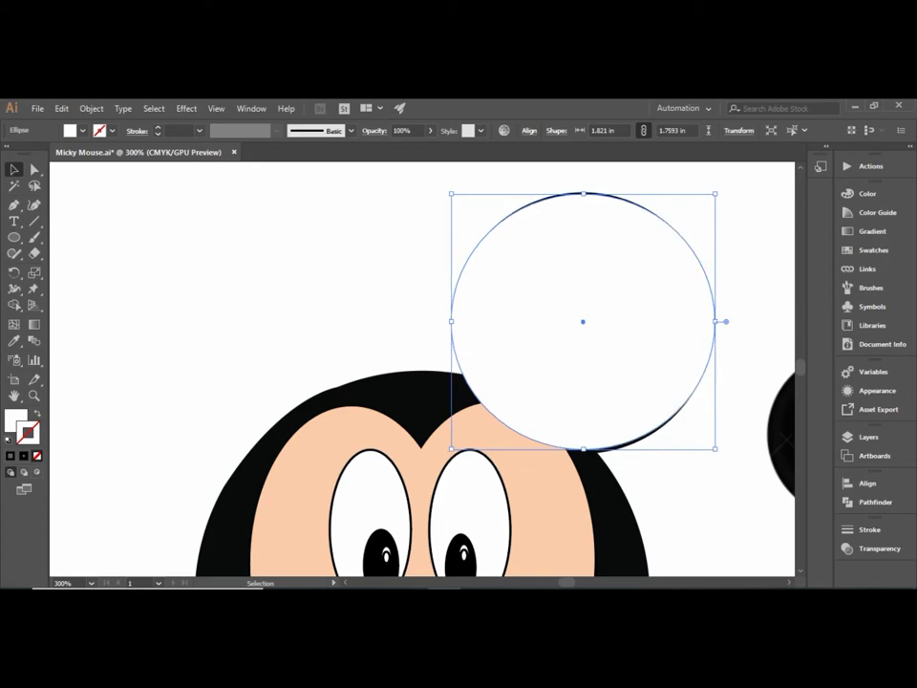
key(Up)
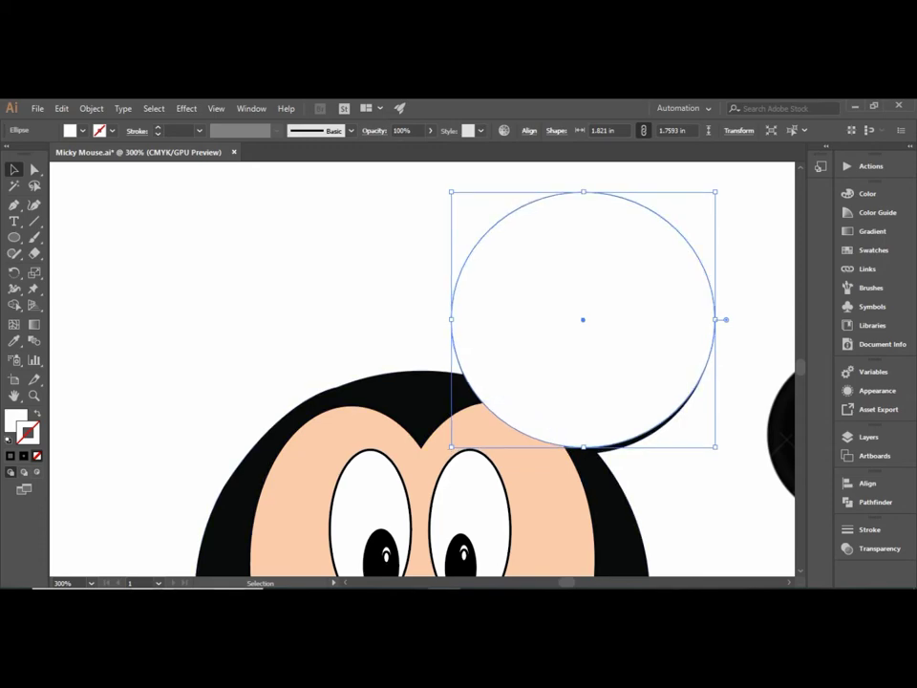
drag(584, 446, 584, 452)
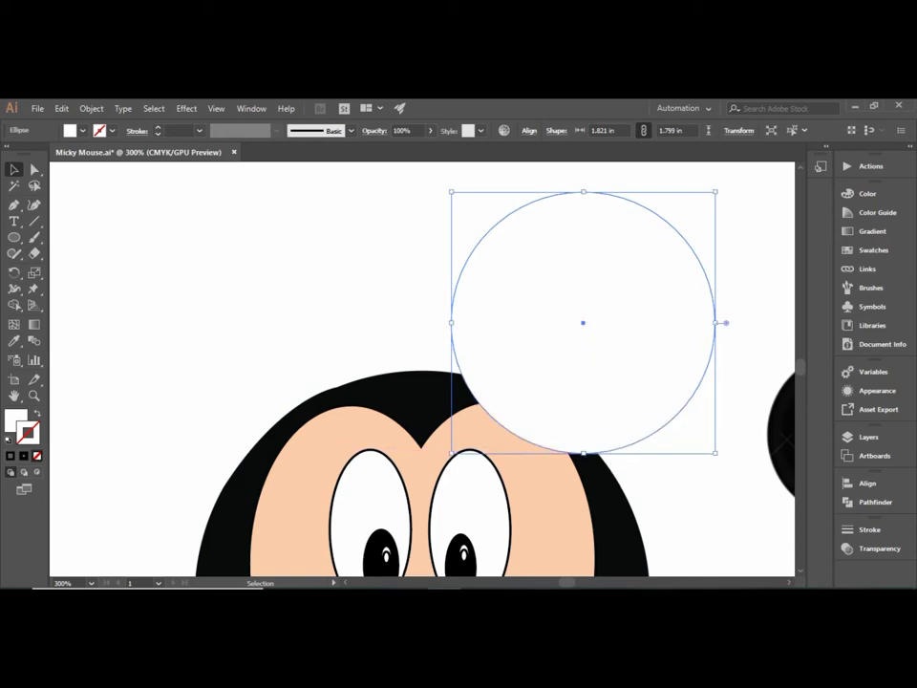
key(ctrl+shift+a)
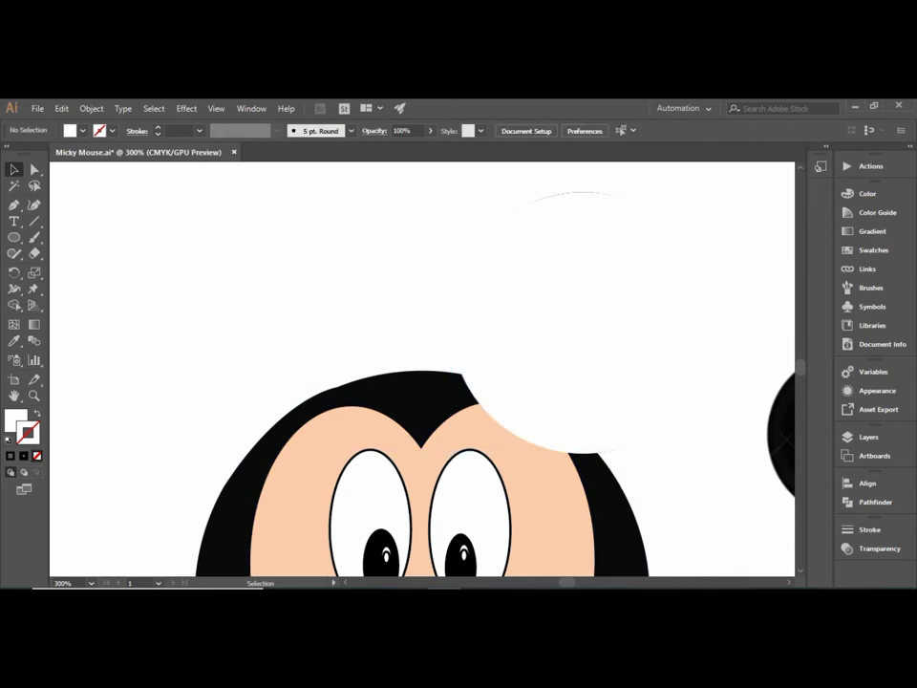
click(583, 323)
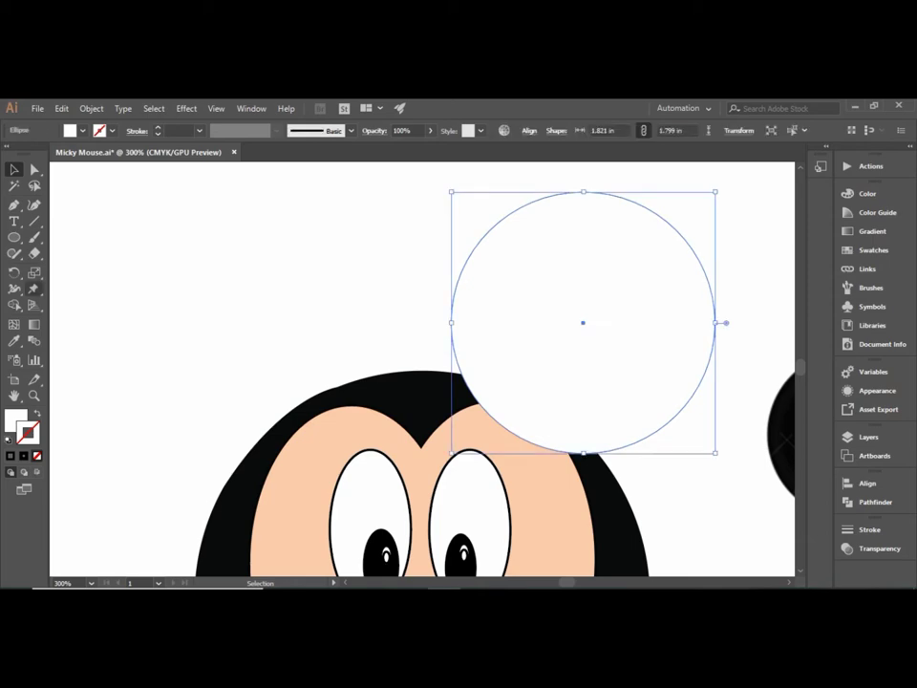
click(34, 287)
click(613, 301)
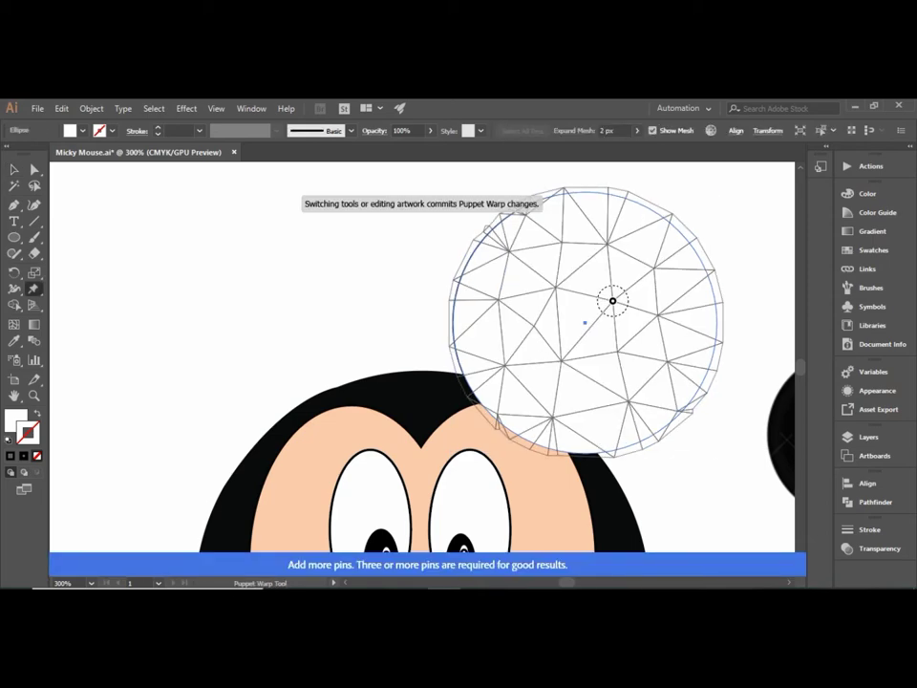
drag(613, 301, 611, 301)
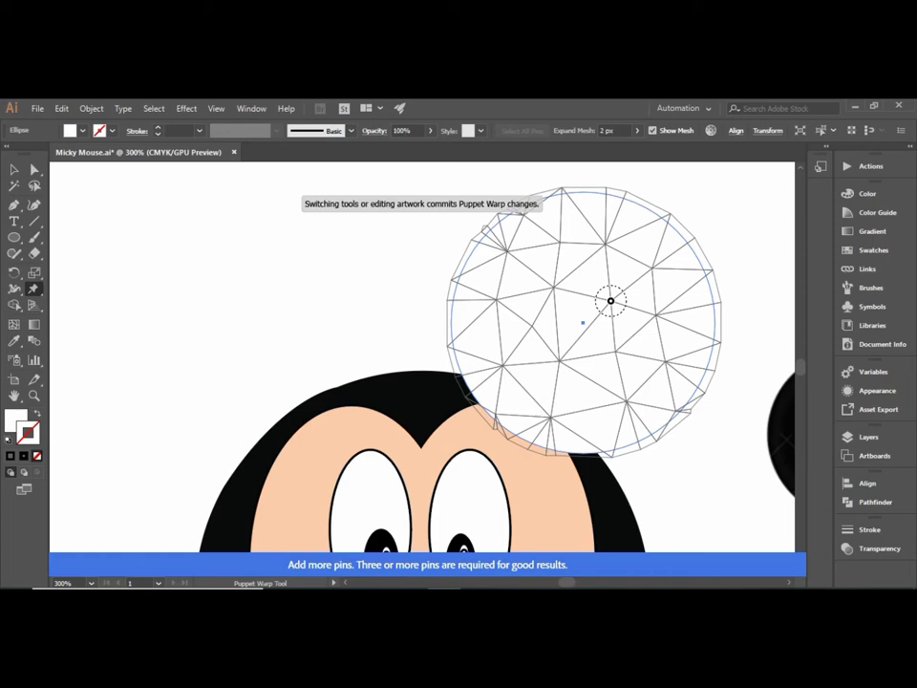
click(582, 323)
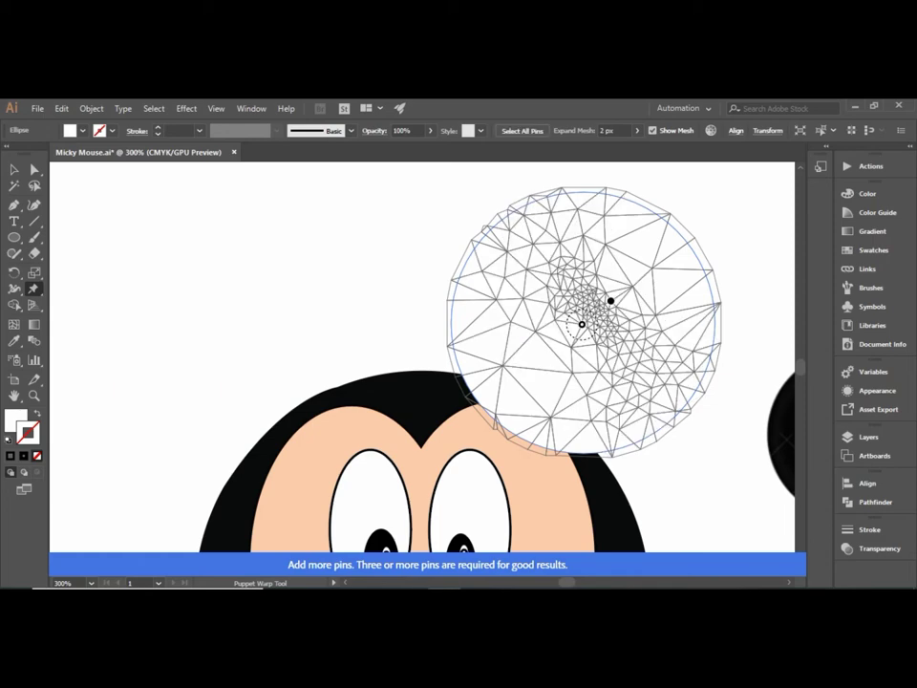
click(619, 299)
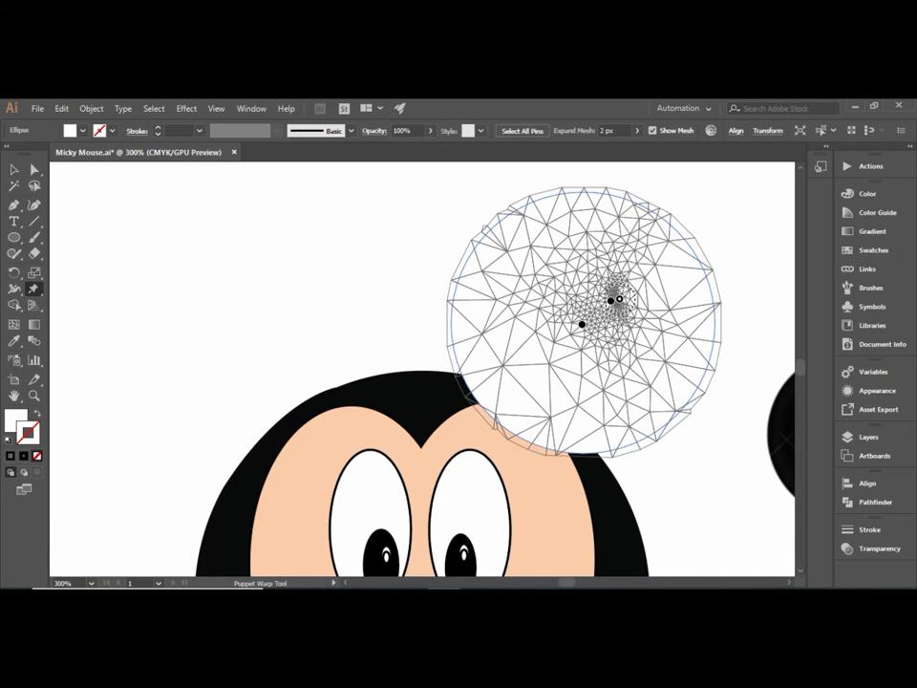
right_click(386, 314)
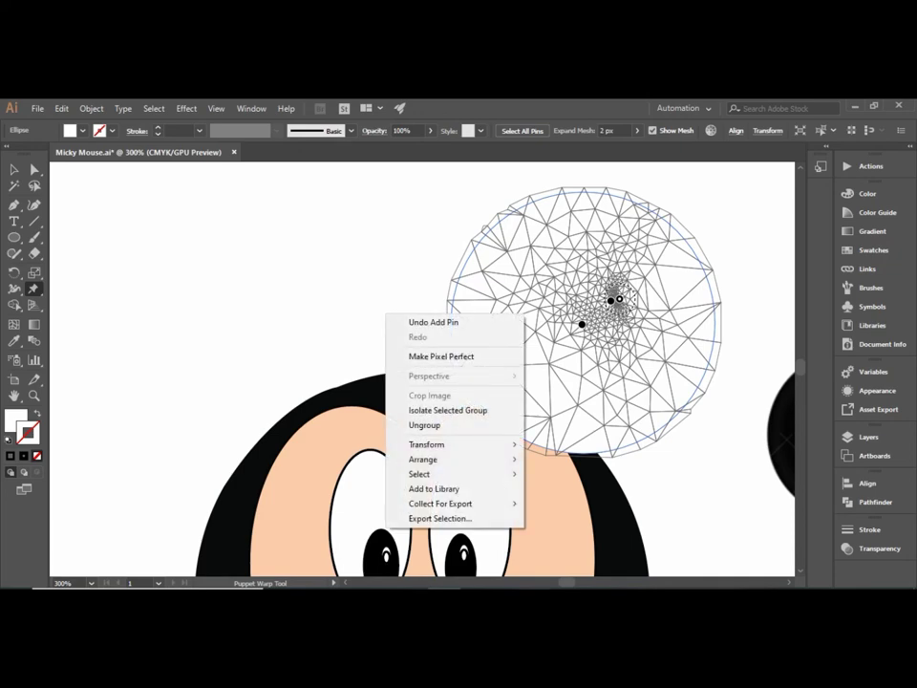
key(Escape)
key(v)
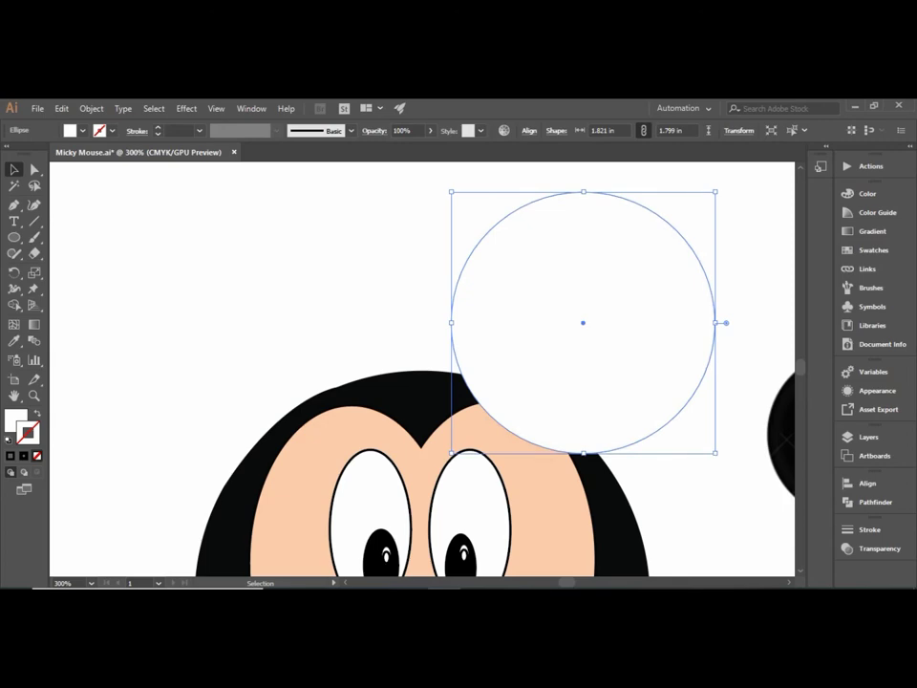
key(ctrl+shift+a)
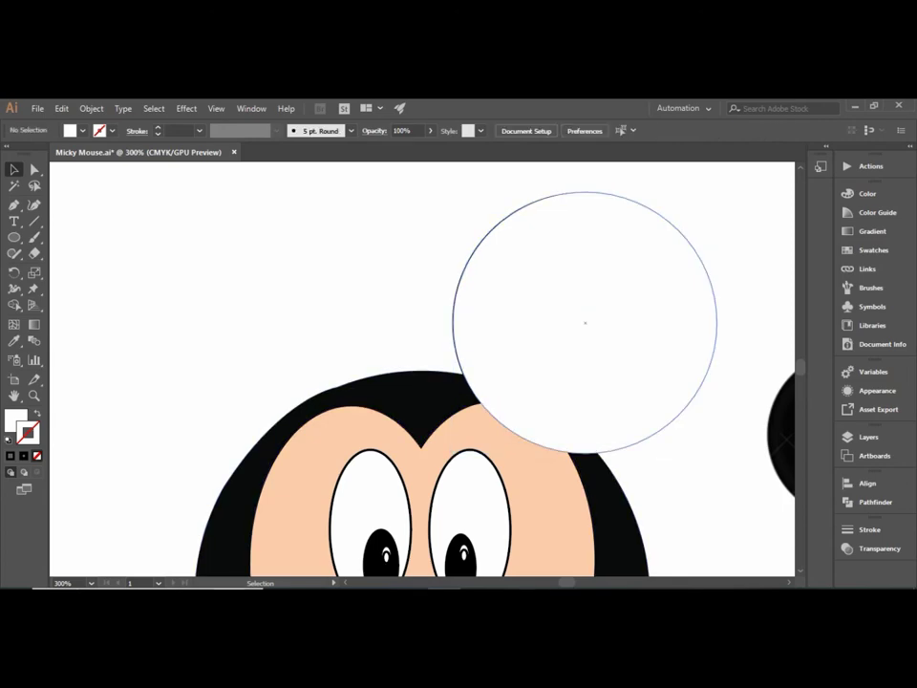
key(ctrl+z)
key(ctrl+z)
key(ctrl+shift+z)
key(ctrl+shift+z)
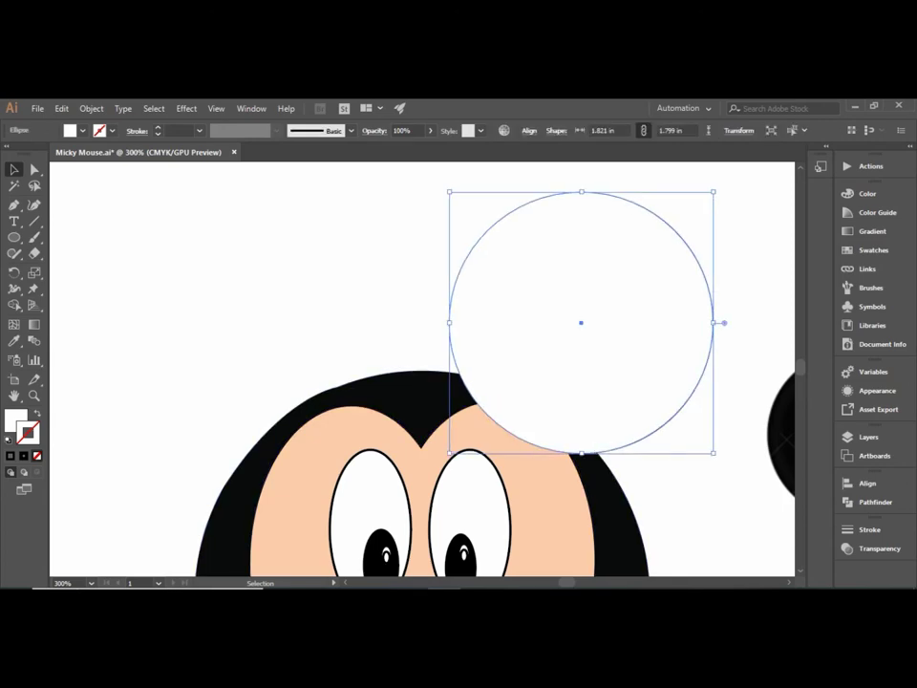
key(ctrl+z)
key(ctrl+shift+z)
key(ctrl+z)
key(ctrl+z)
key(ctrl+shift+z)
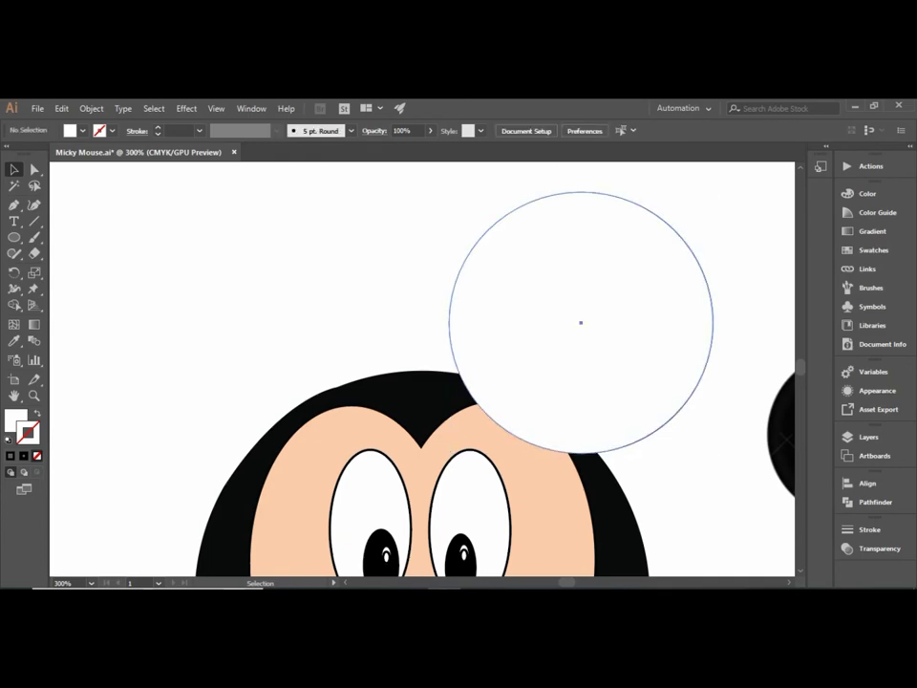
key(ctrl+z)
key(ctrl+shift+z)
key(ctrl+z)
key(ctrl+shift+z)
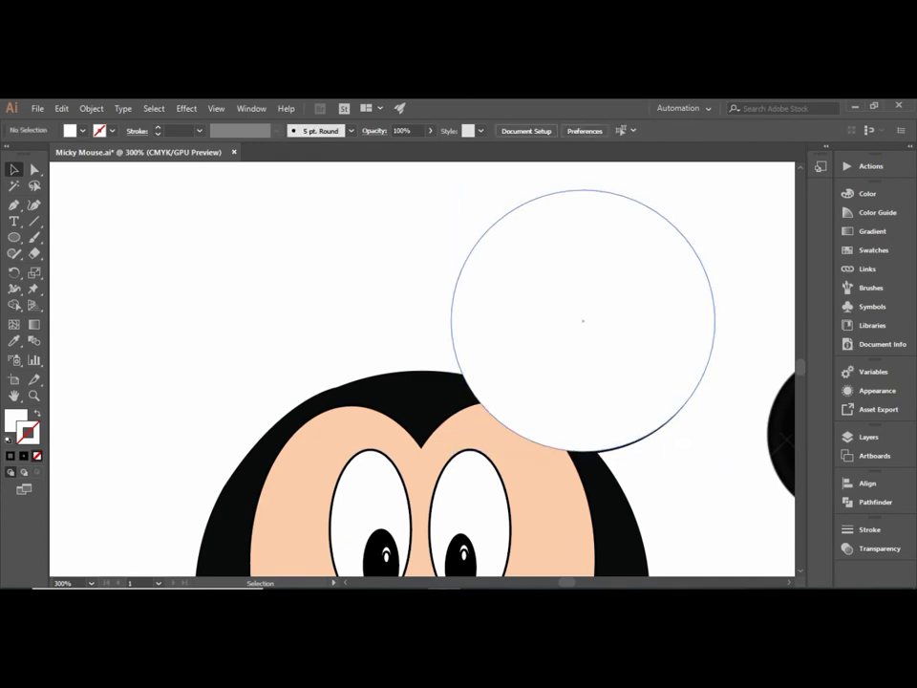
key(ctrl+z)
key(ctrl+z)
key(ctrl+z)
key(ctrl+shift+z)
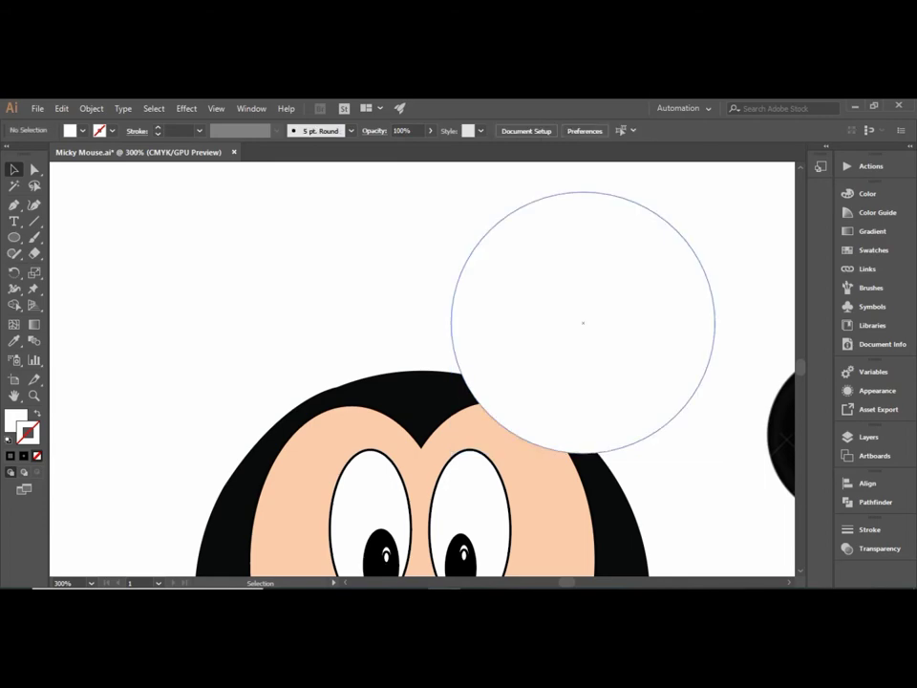
key(ctrl+shift+z)
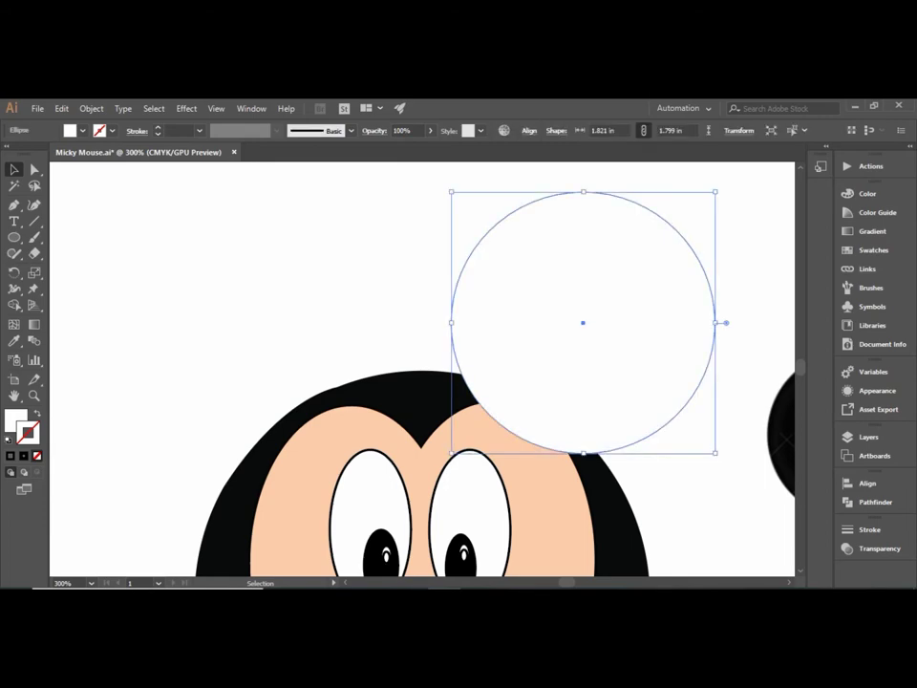
Step: Move the circle to the upper-left ear position and fill it near-black with hex 020202
drag(585, 324, 212, 315)
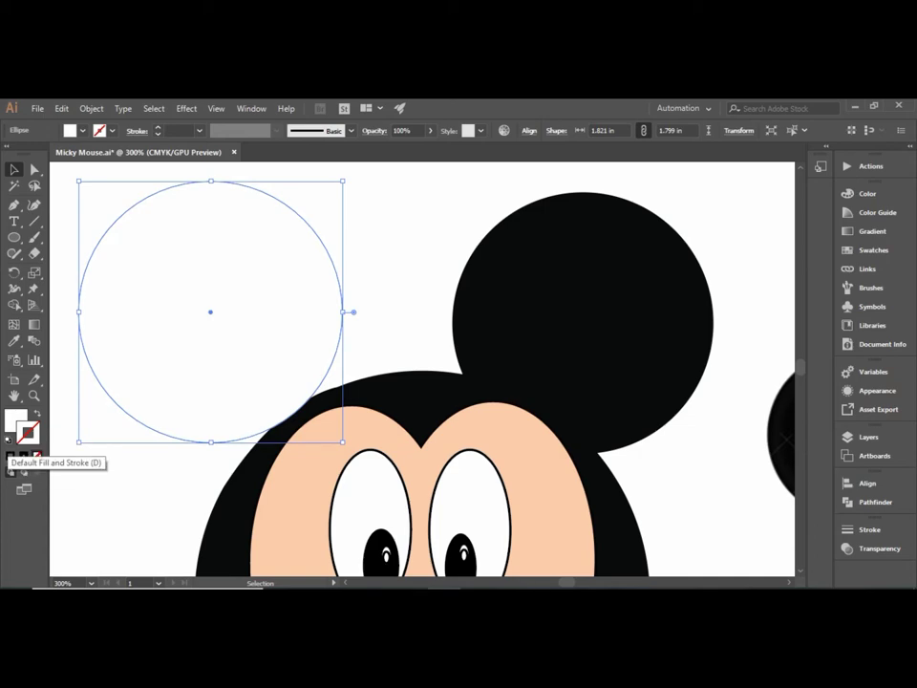
double_click(15, 420)
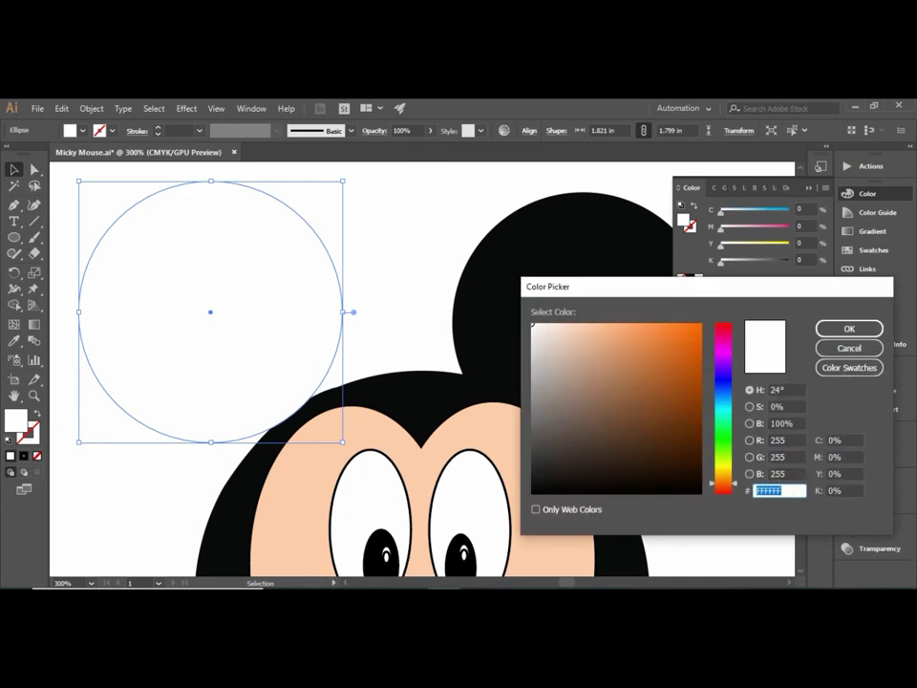
text(020202)
text(000000)
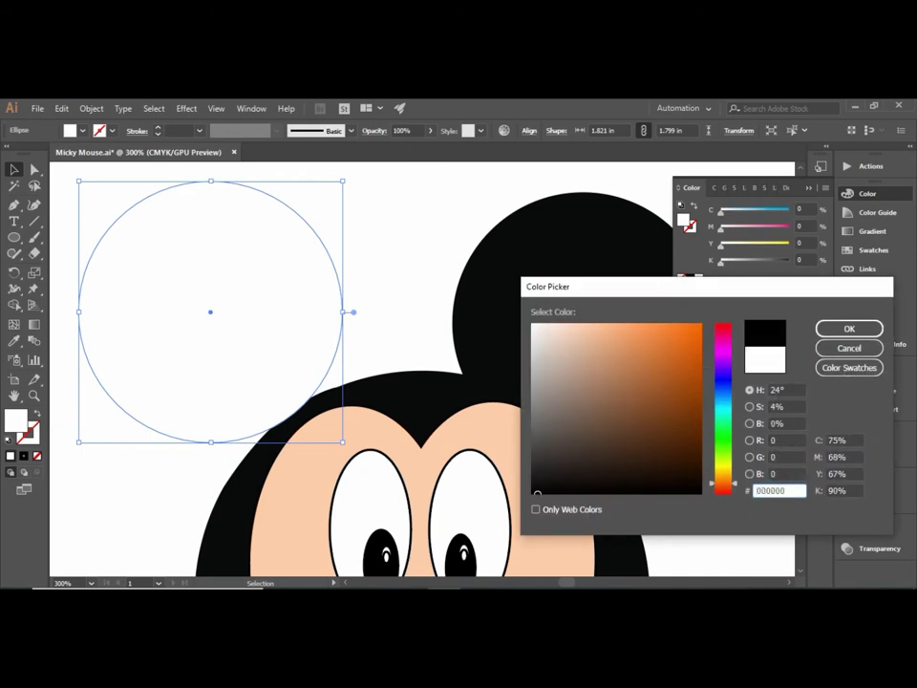
key(Return)
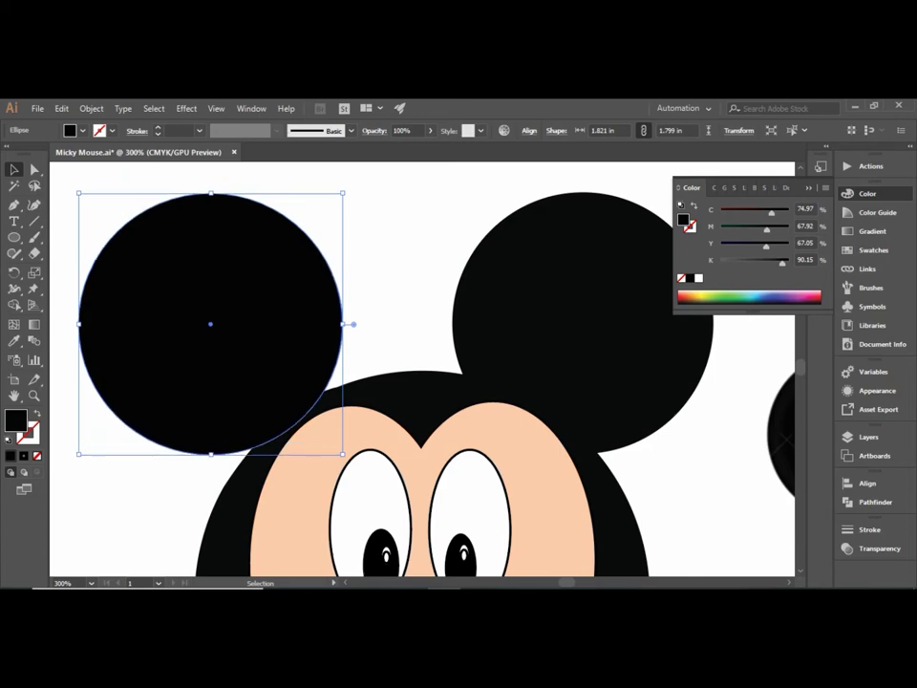
scroll(291, 394, down, 2)
Step: Nudge the left-ear circle slightly right and send it backward behind the head
scroll(290, 384, down, 1)
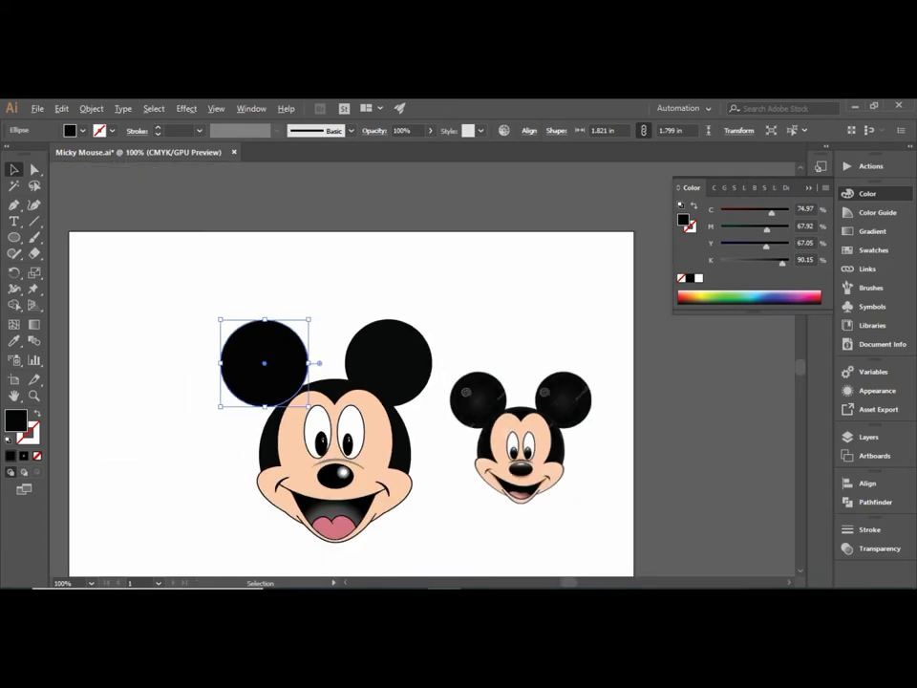
key(Right)
key(Right)
key(Right)
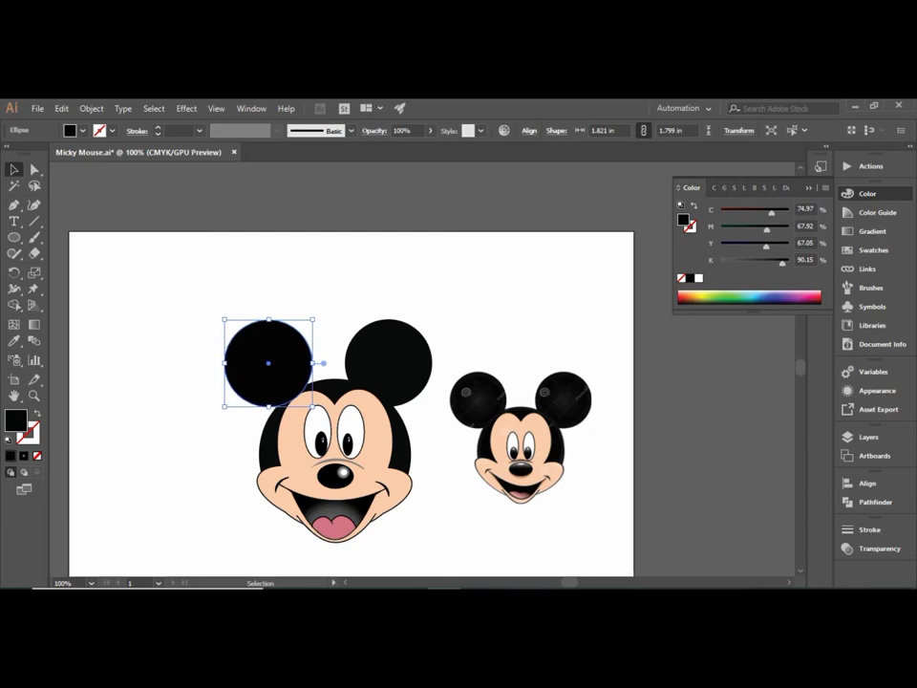
key(Right)
key(Right)
key(Right)
right_click(262, 379)
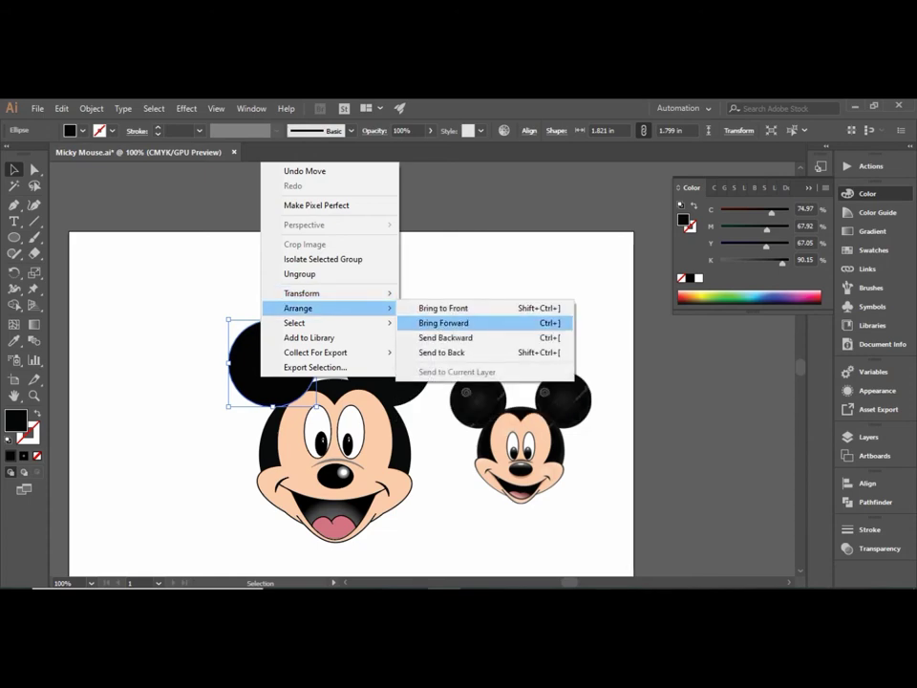
click(445, 338)
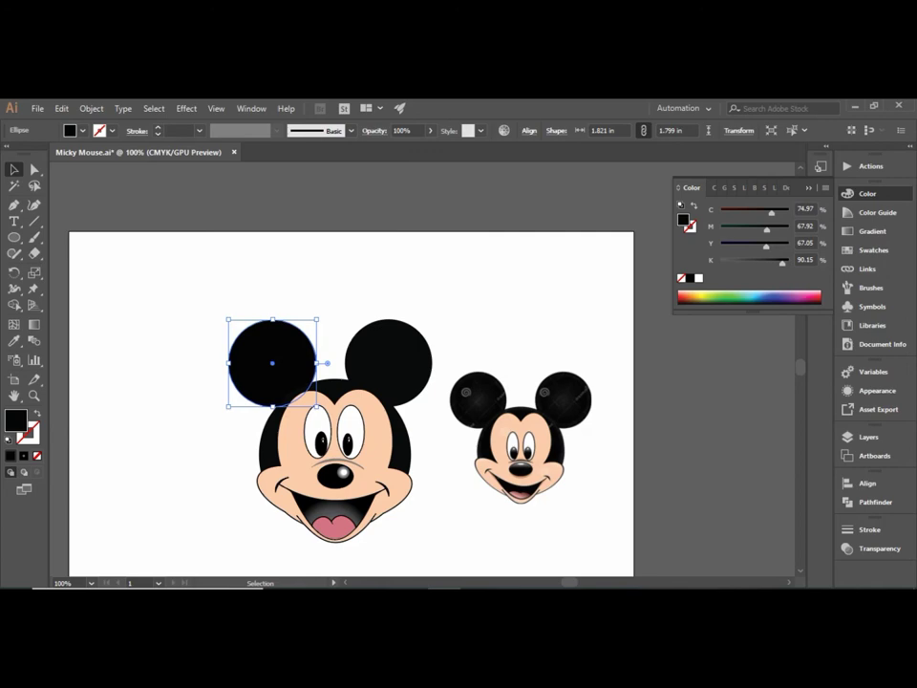
click(210, 277)
Step: Toggle selection of the left-ear circle to check its placement behind the head
click(272, 363)
click(210, 277)
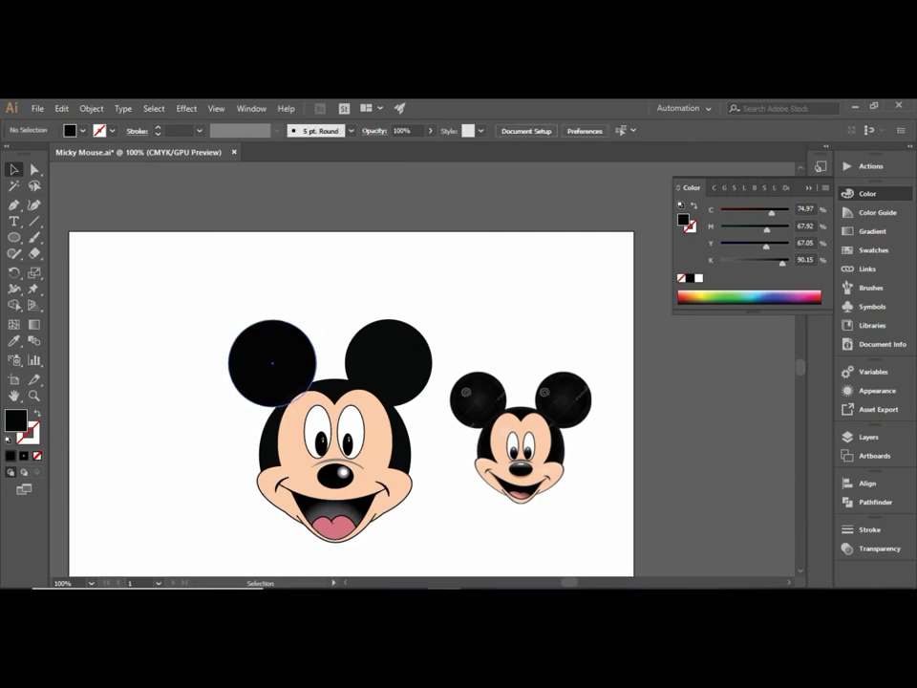
click(274, 363)
click(210, 277)
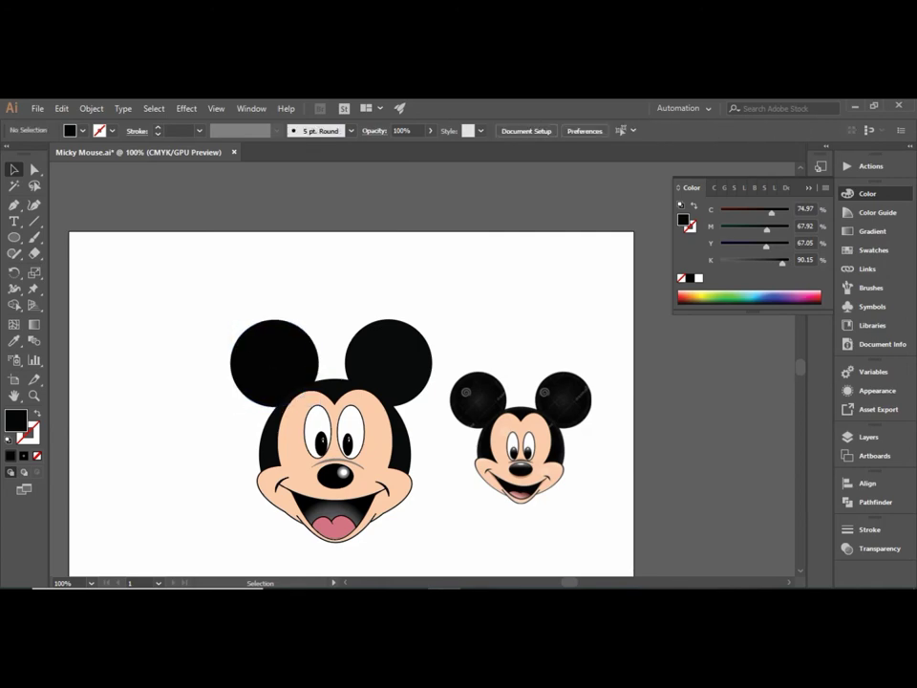
click(276, 364)
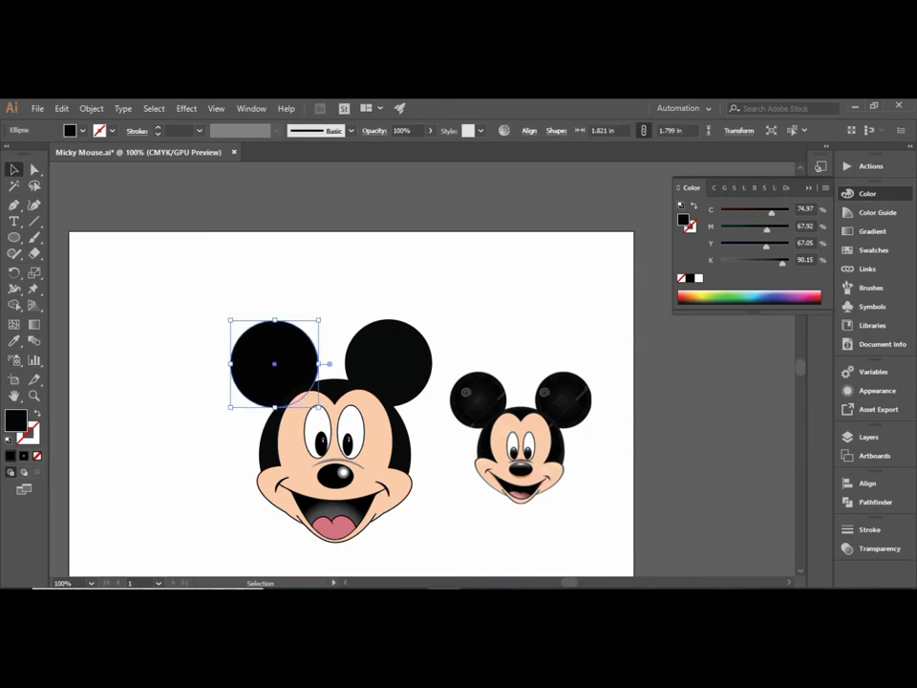
click(225, 277)
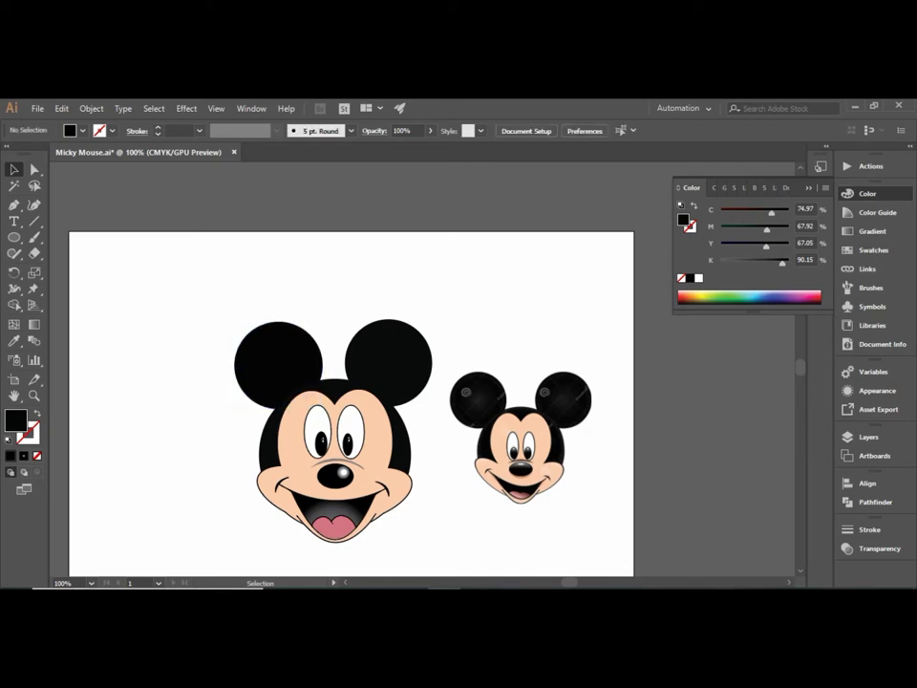
click(272, 358)
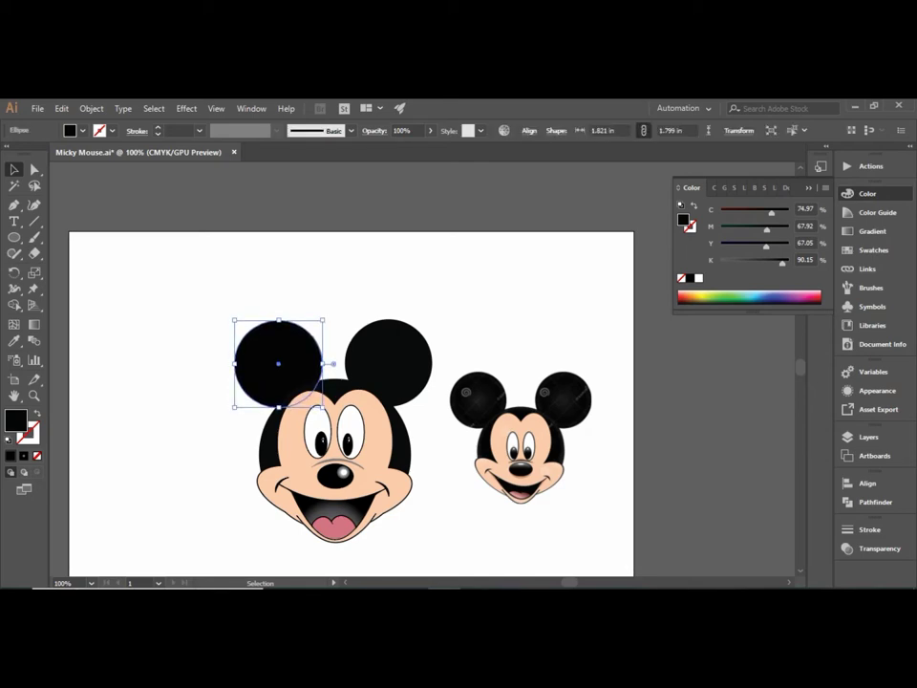
click(220, 287)
click(275, 361)
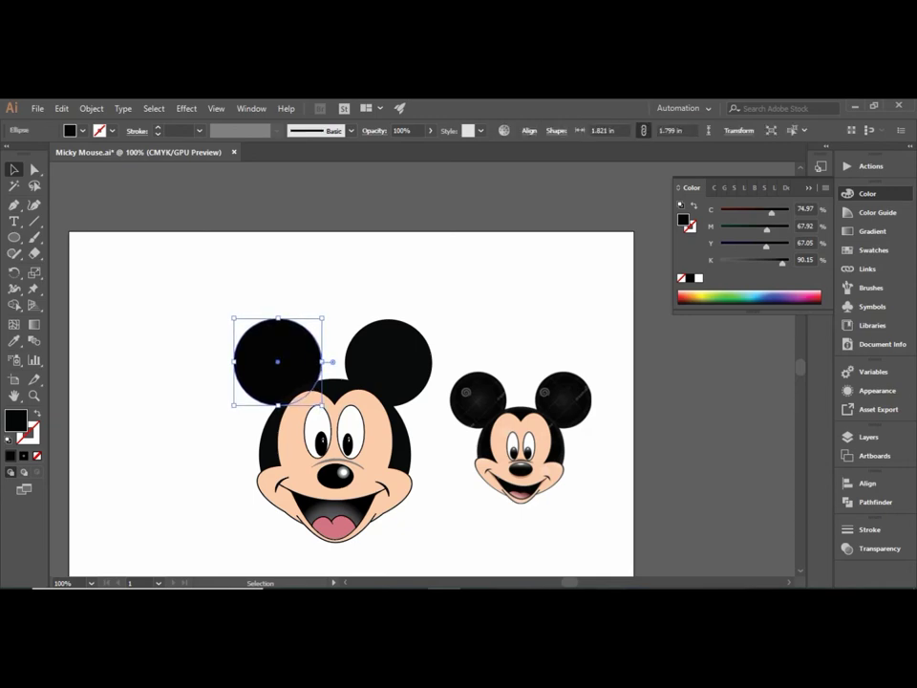
click(224, 282)
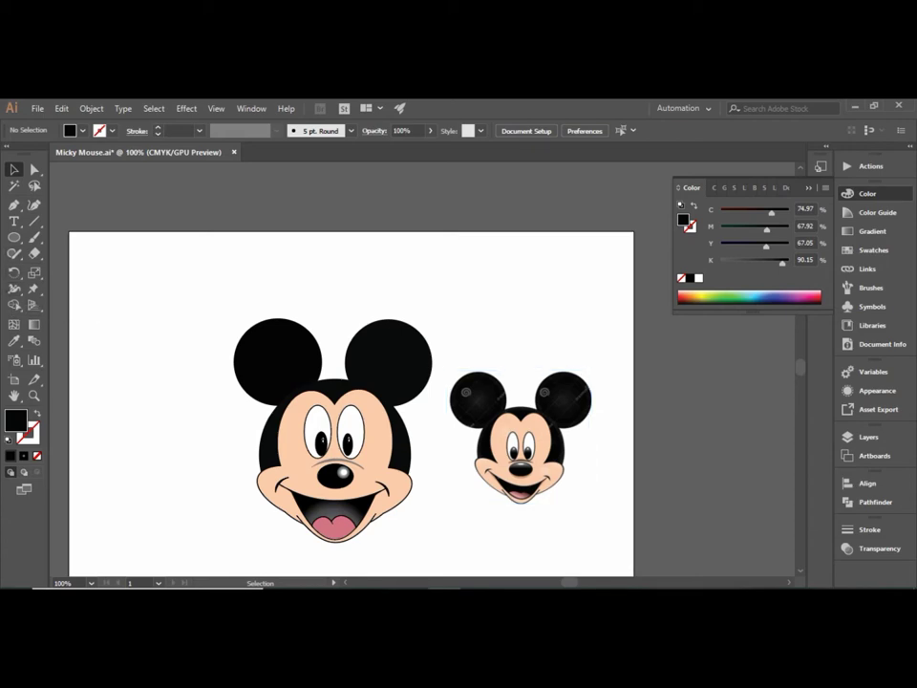
Step: Merge both ears into the black head shape with Shape Builder
drag(174, 317, 318, 432)
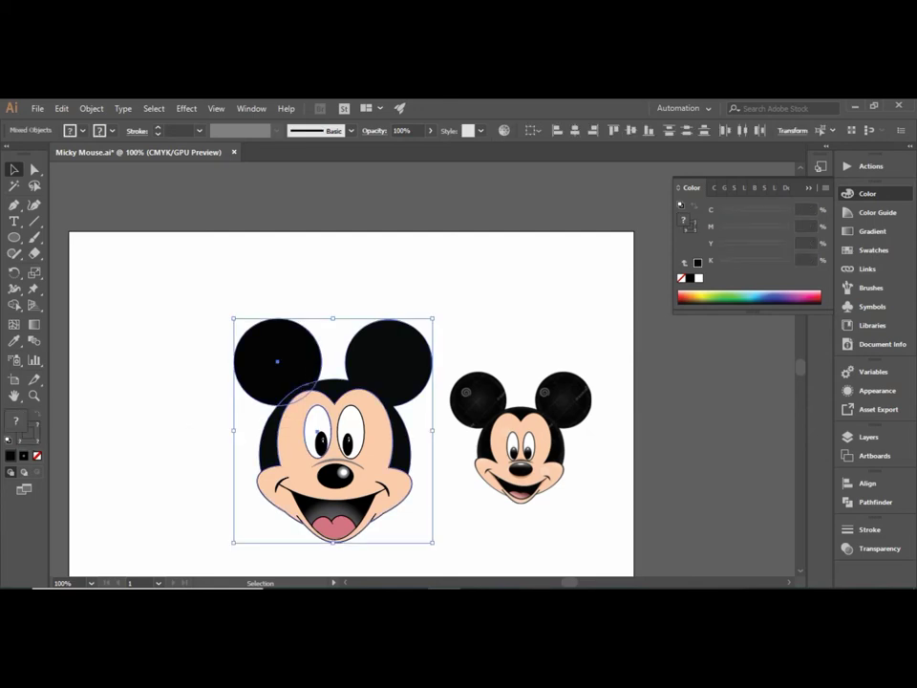
click(13, 304)
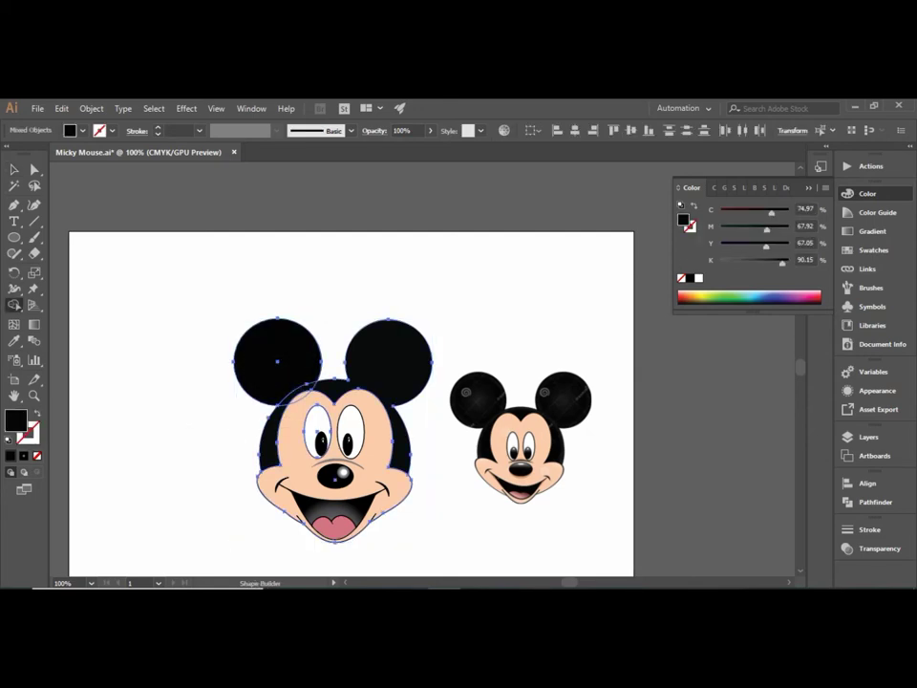
click(308, 384)
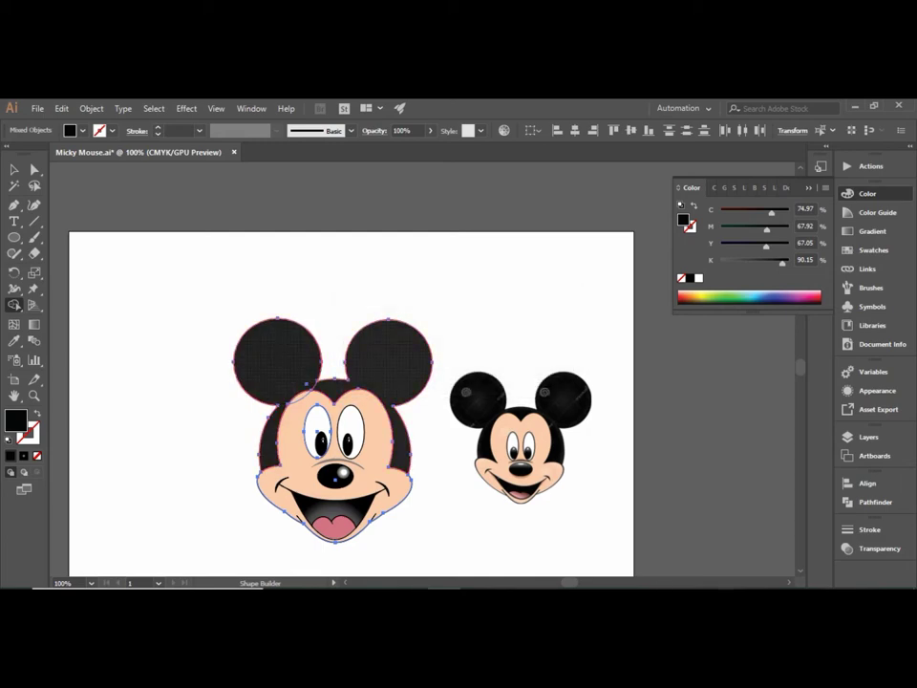
drag(277, 359, 387, 361)
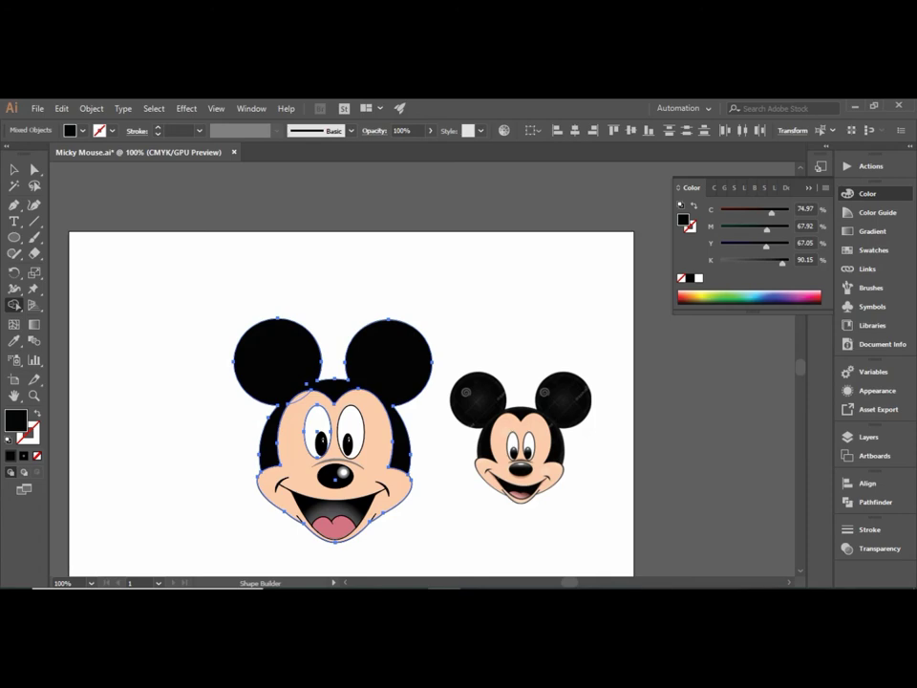
key(v)
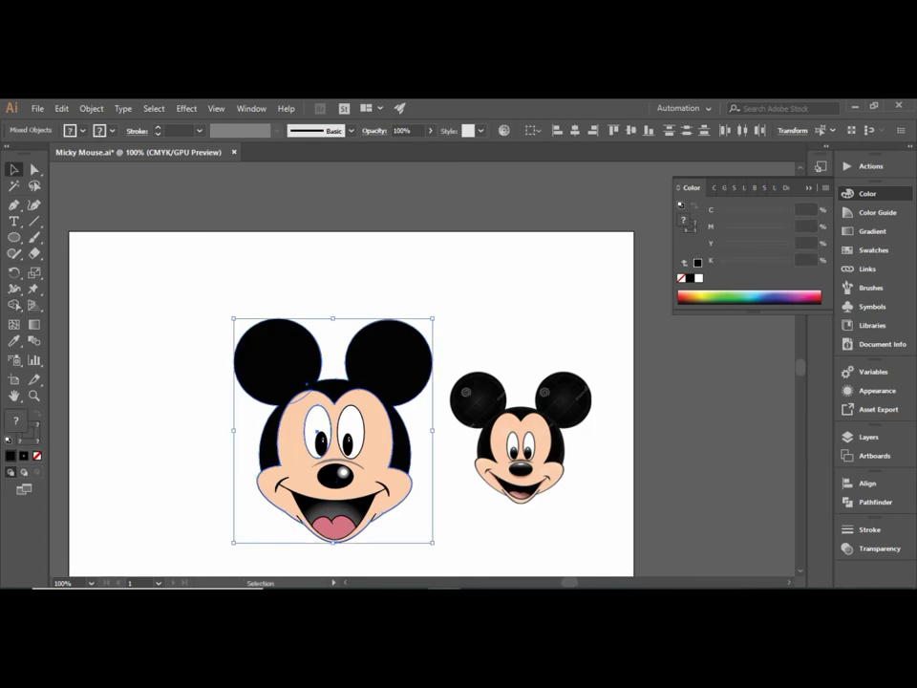
click(200, 306)
click(277, 354)
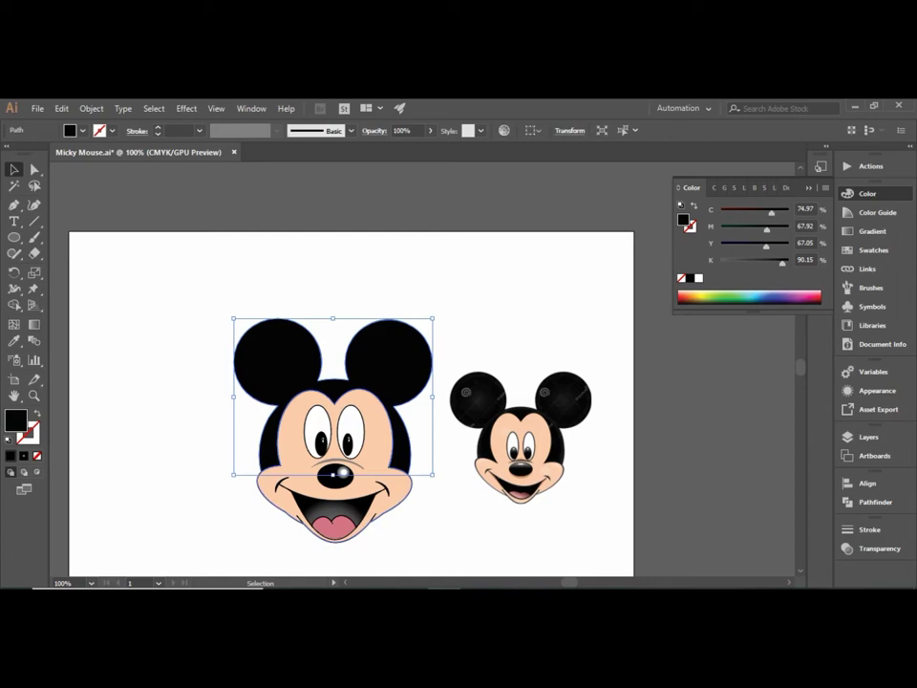
key(ctrl+shift+a)
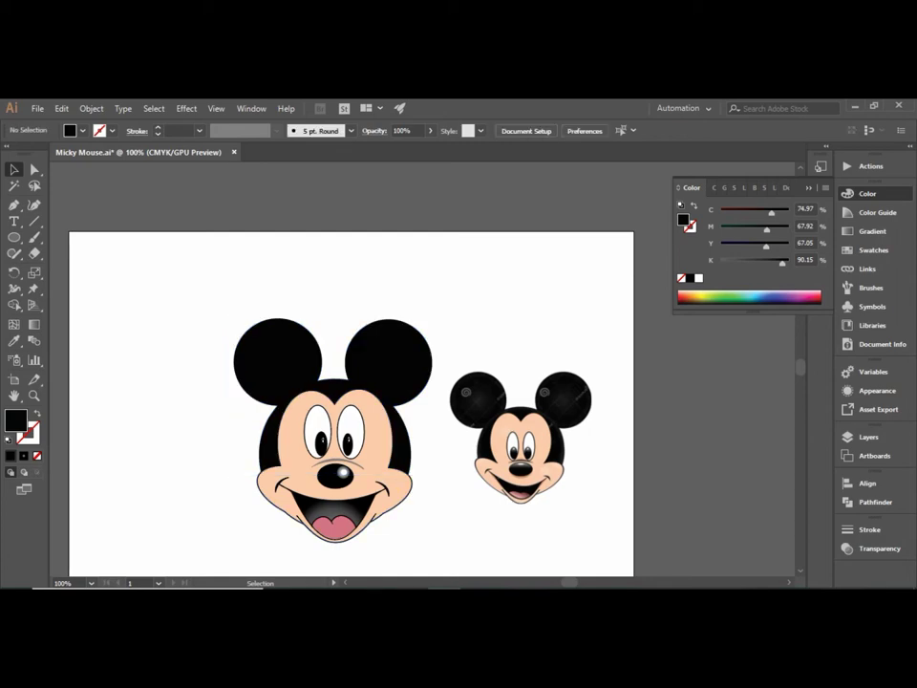
Step: Group all parts of the large Mickey head and deselect
drag(185, 313, 440, 473)
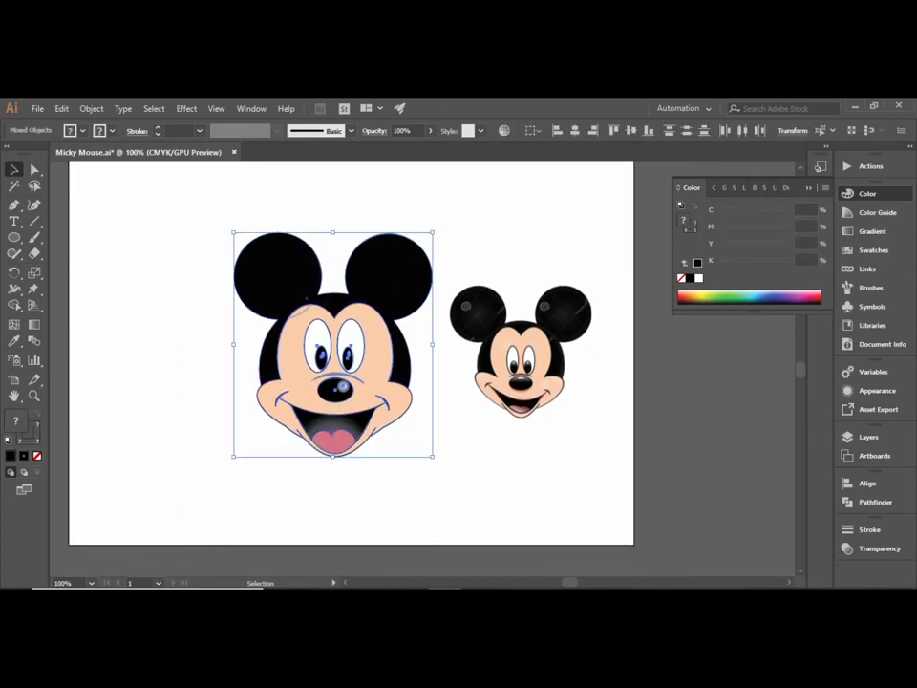
key(ctrl+g)
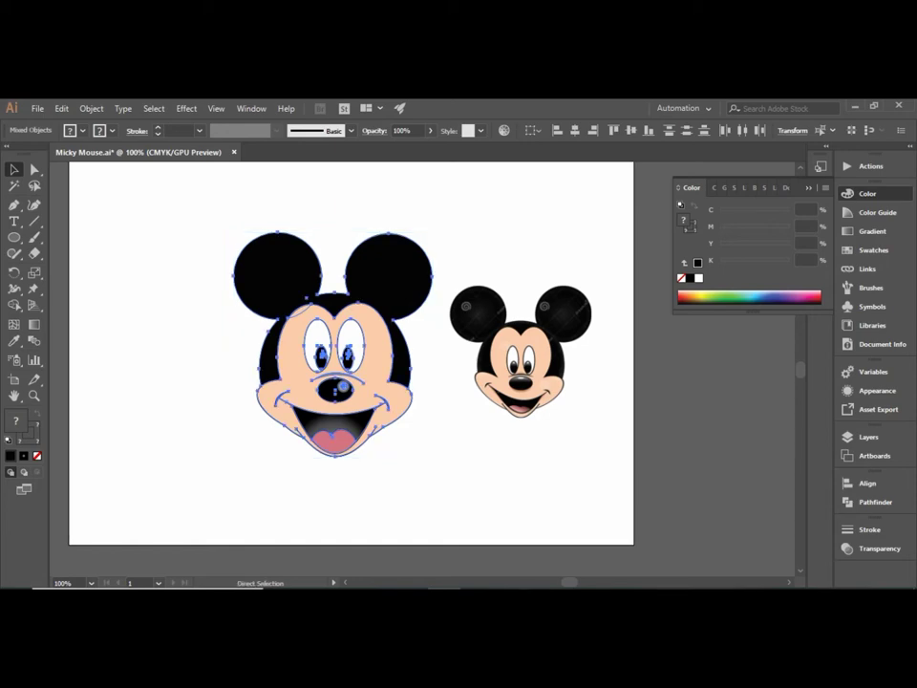
key(ctrl+shift+a)
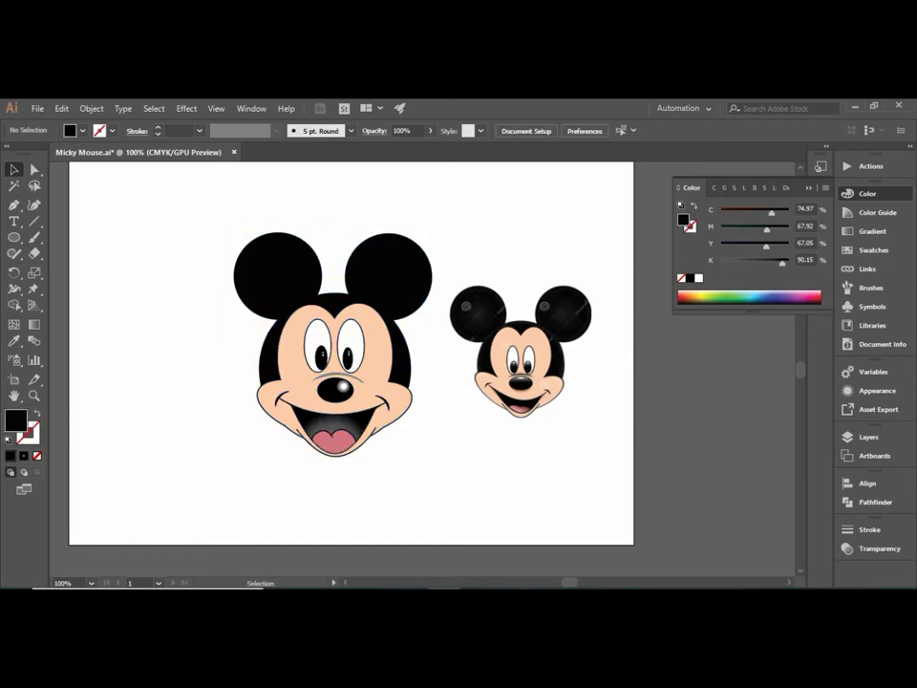
click(573, 220)
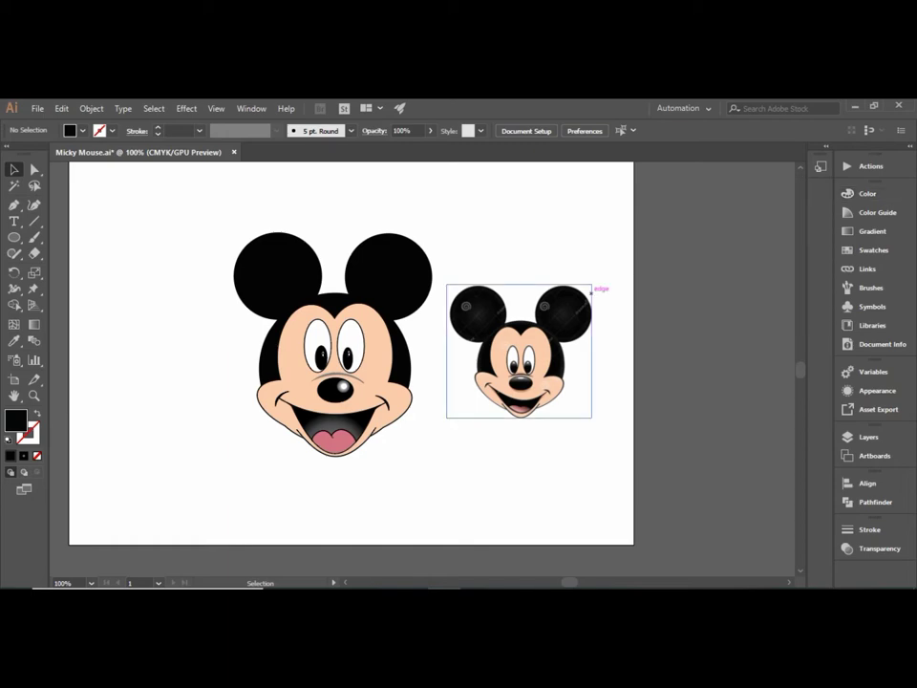
Step: Overlay the small reference Mickey on the vector one to compare, then delete the reference image
scroll(593, 289, up, 1)
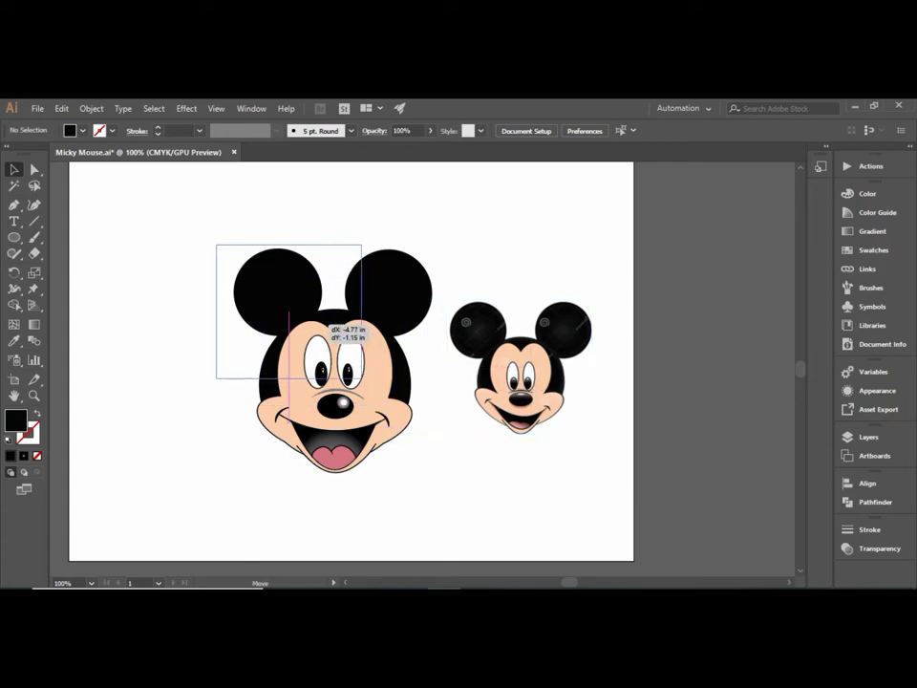
drag(521, 382, 274, 308)
drag(342, 358, 460, 472)
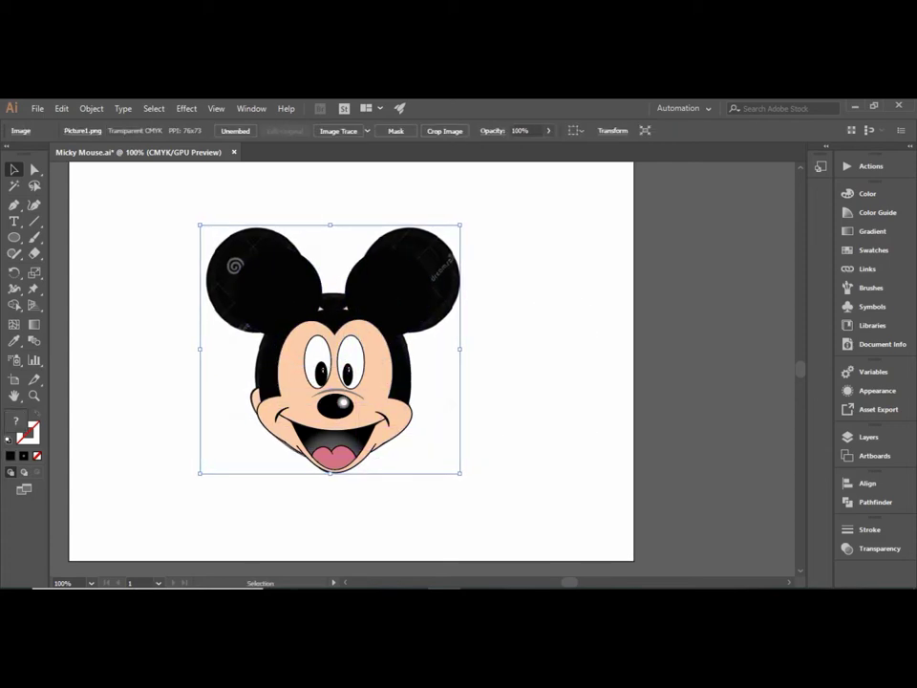
drag(445, 367, 607, 379)
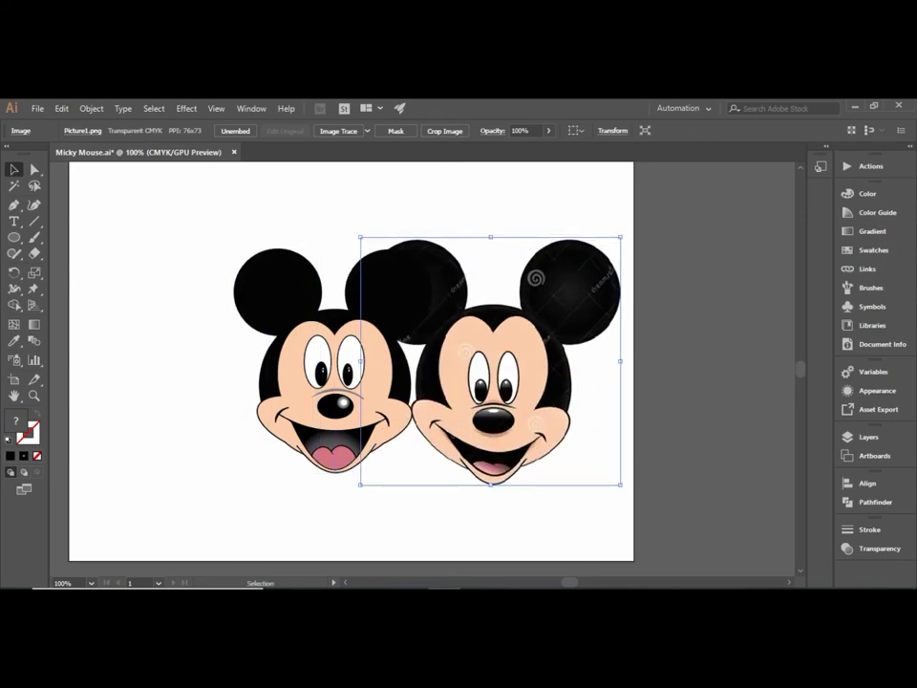
drag(620, 484, 592, 466)
drag(544, 397, 573, 420)
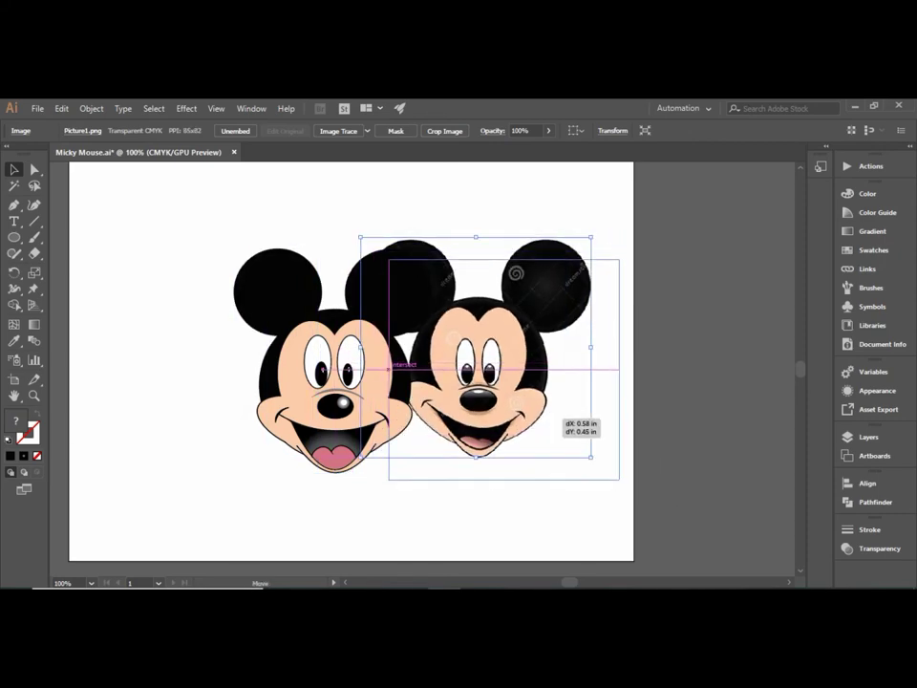
key(Delete)
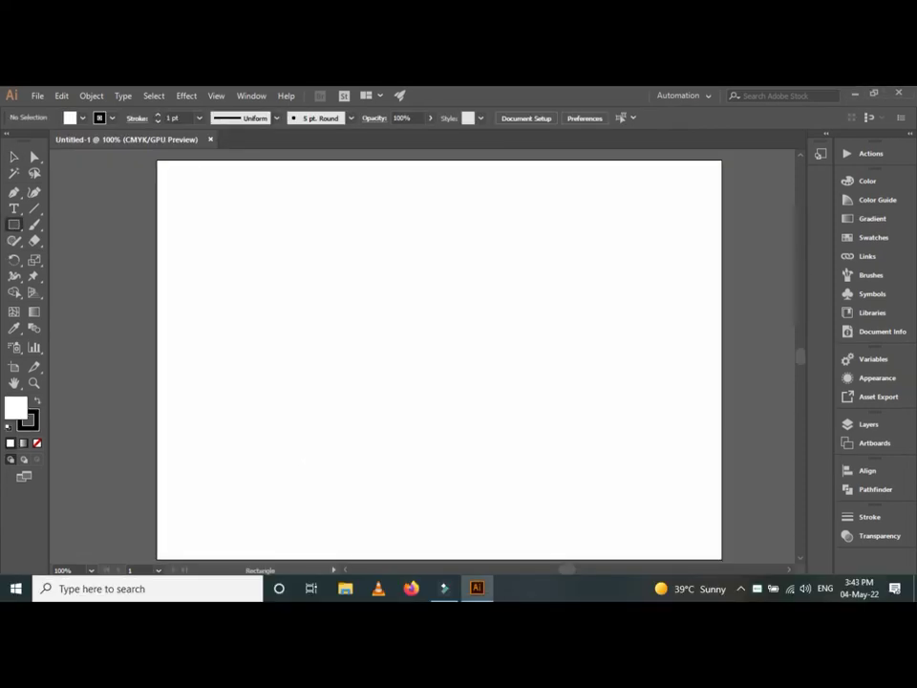
Step: Draw a roughly 2.99 in square and Alt-drag copies directly above it and to its right
drag(331, 312, 475, 457)
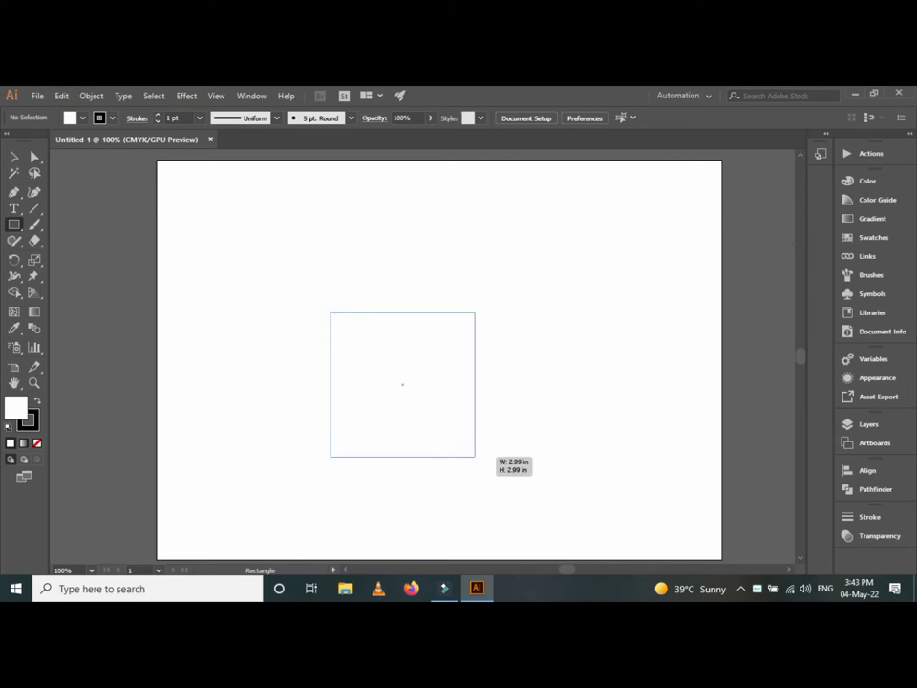
drag(475, 457, 472, 453)
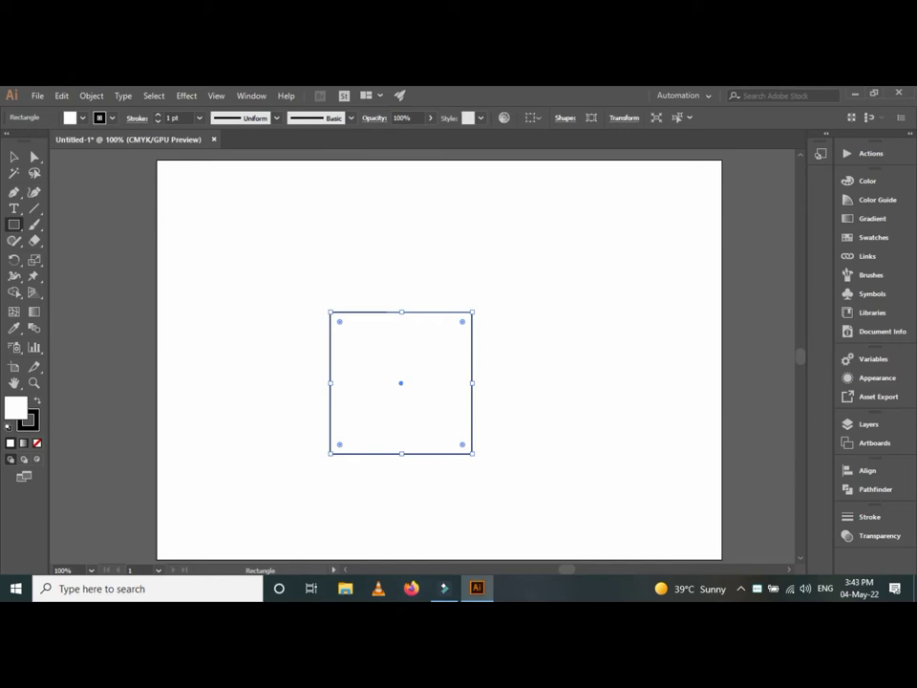
key(v)
mouse_move(401, 383)
mouse_down()
mouse_move(367, 417)
mouse_move(361, 409)
mouse_up()
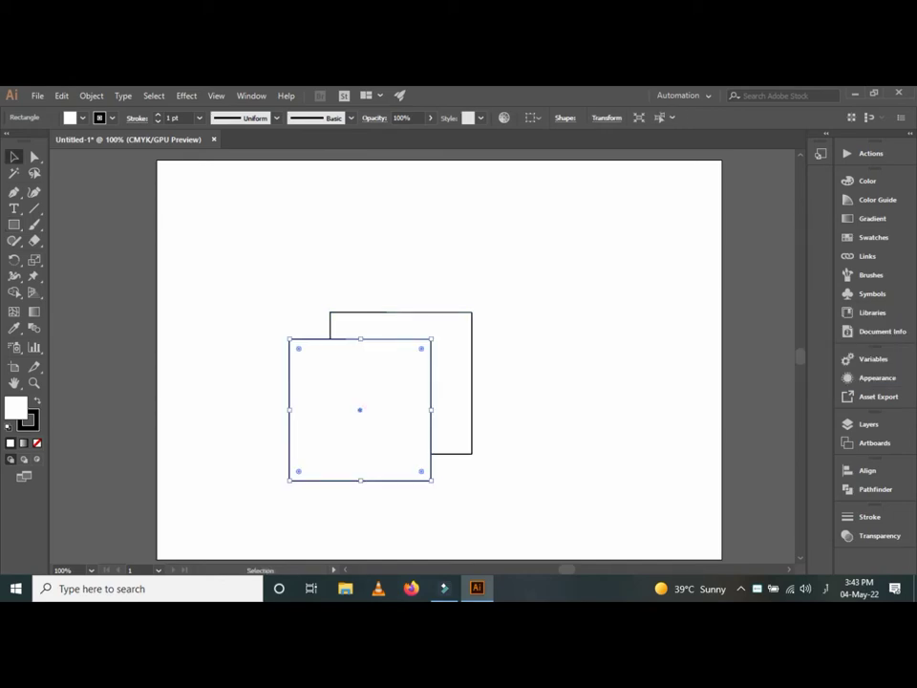
key(ctrl+z)
mouse_move(400, 382)
mouse_down()
mouse_move(341, 437)
mouse_move(370, 315)
mouse_move(366, 294)
mouse_up()
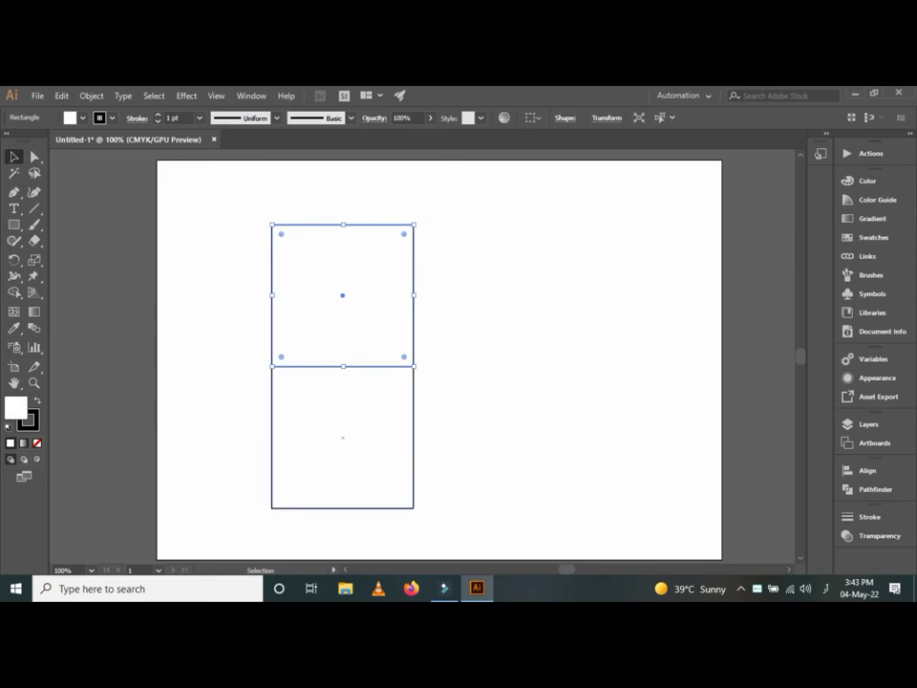
drag(343, 438, 484, 436)
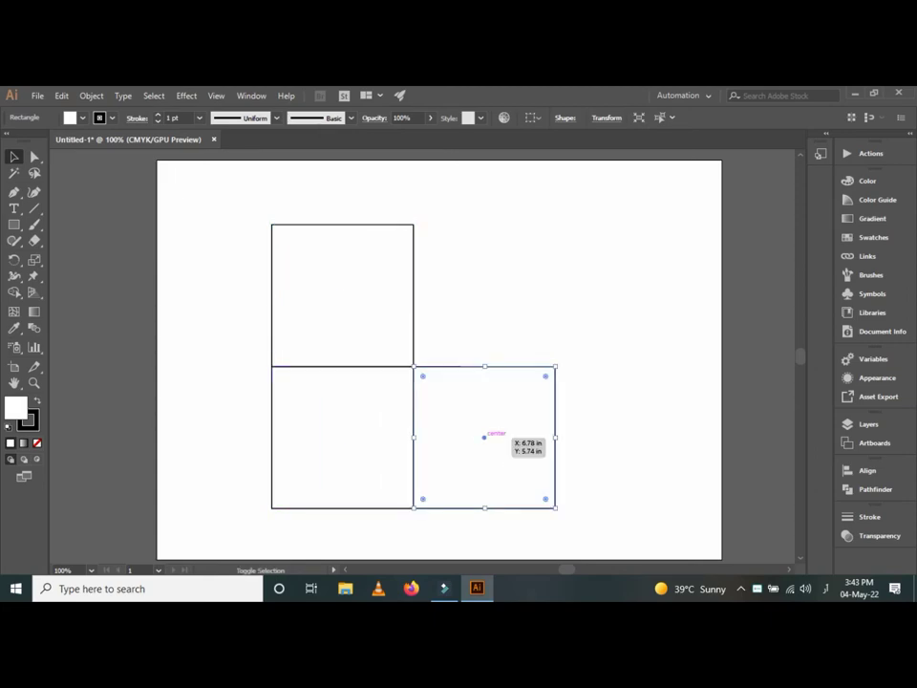
Step: Drag the top square's upper anchors and right square's right-edge anchors to slant them into cube faces
key(a)
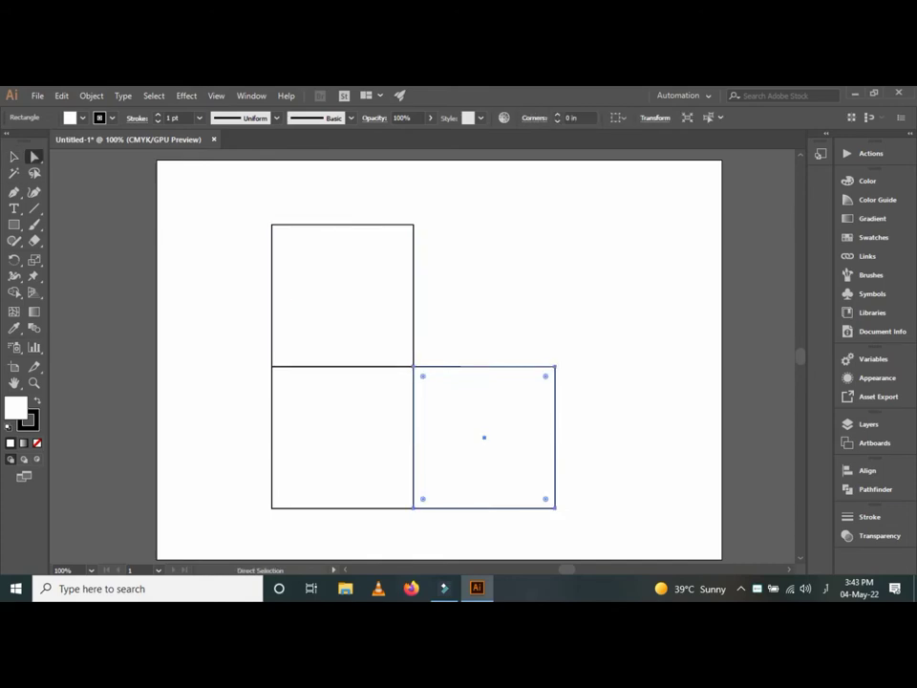
mouse_move(246, 200)
mouse_down()
mouse_move(450, 231)
mouse_move(494, 330)
mouse_move(476, 302)
mouse_move(496, 299)
mouse_up()
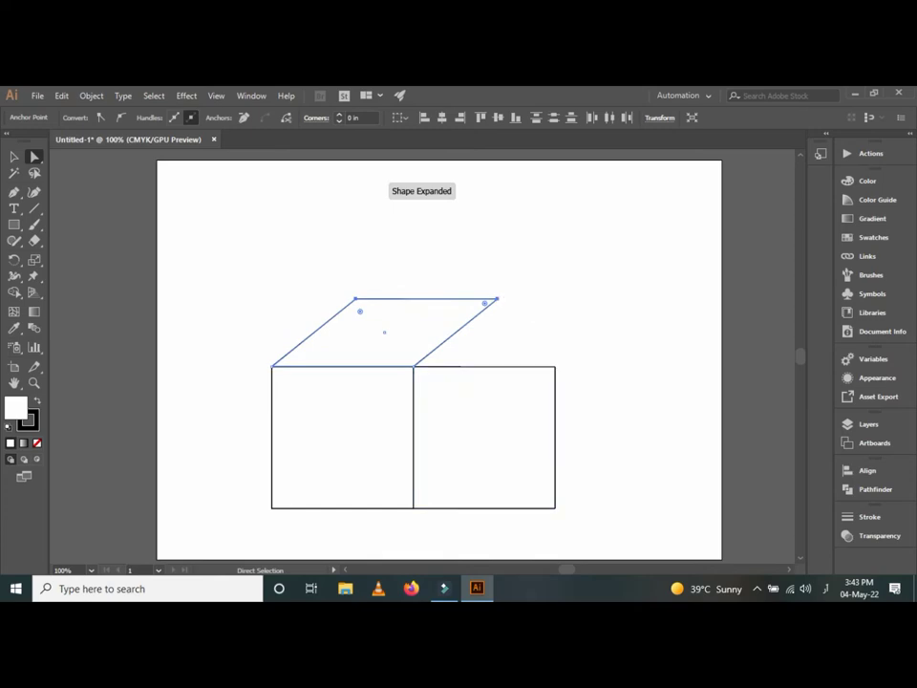
drag(555, 366, 503, 302)
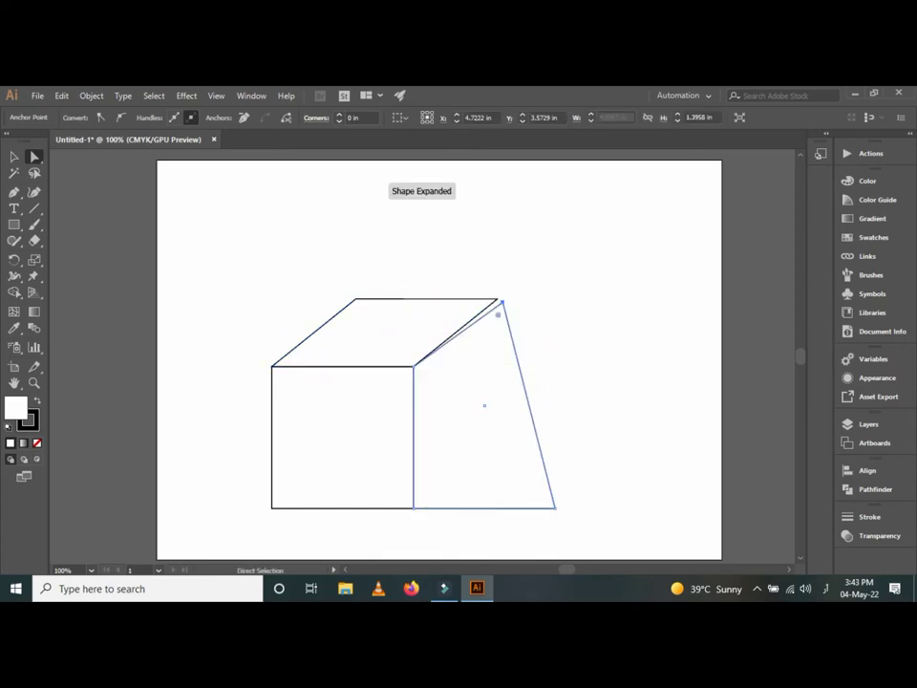
key(ctrl+z)
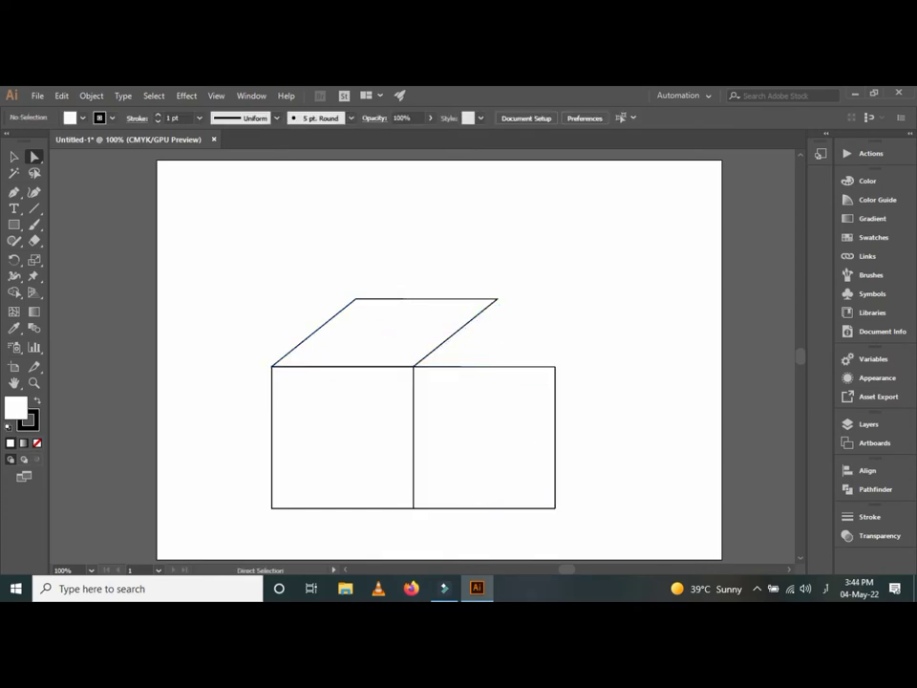
drag(574, 345, 530, 520)
drag(555, 366, 497, 299)
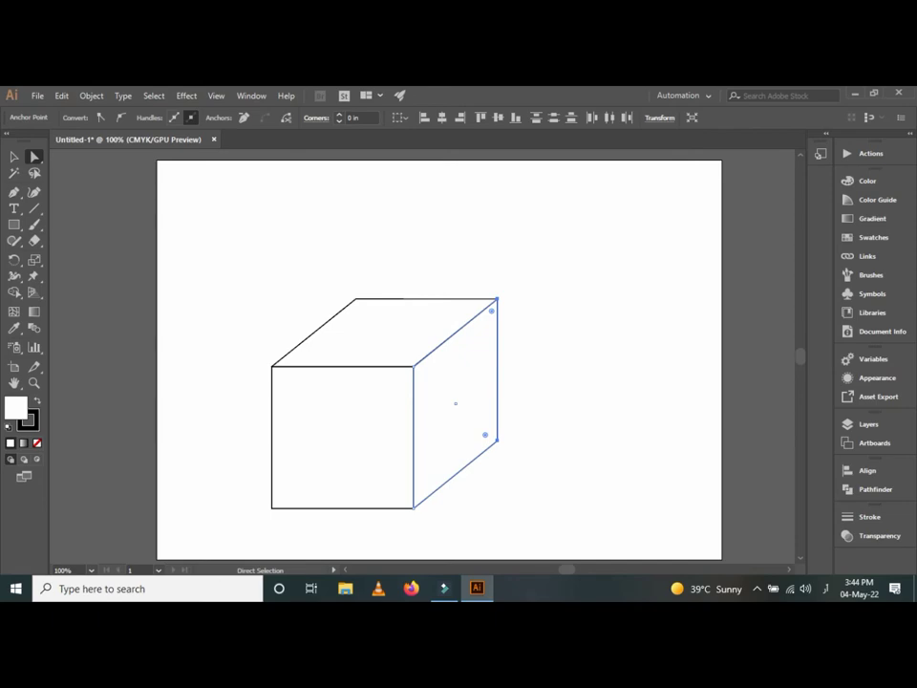
click(355, 299)
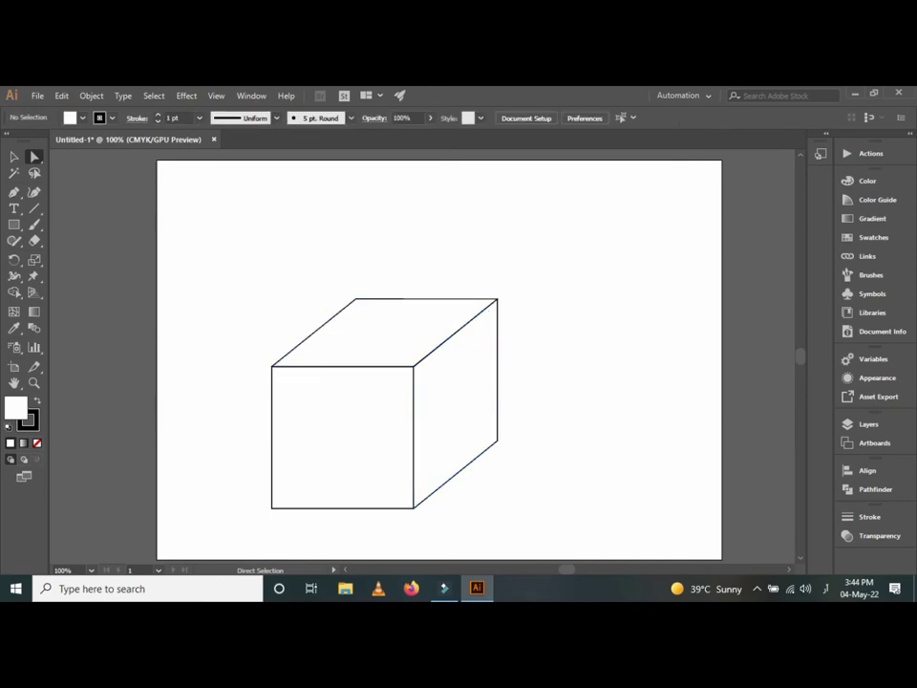
click(356, 299)
key(ctrl+shift+a)
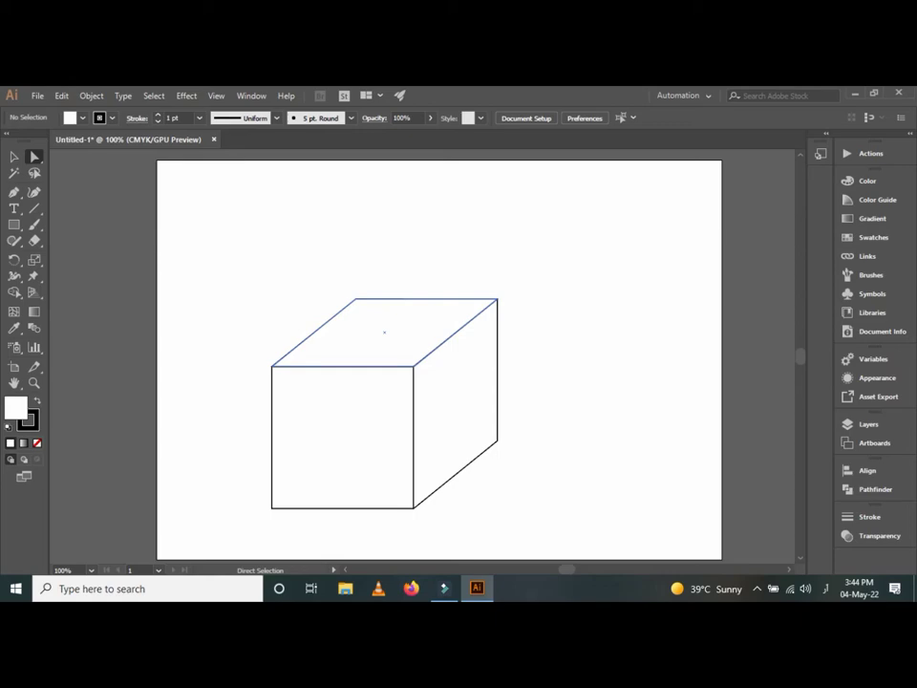
key(ctrl+shift+a)
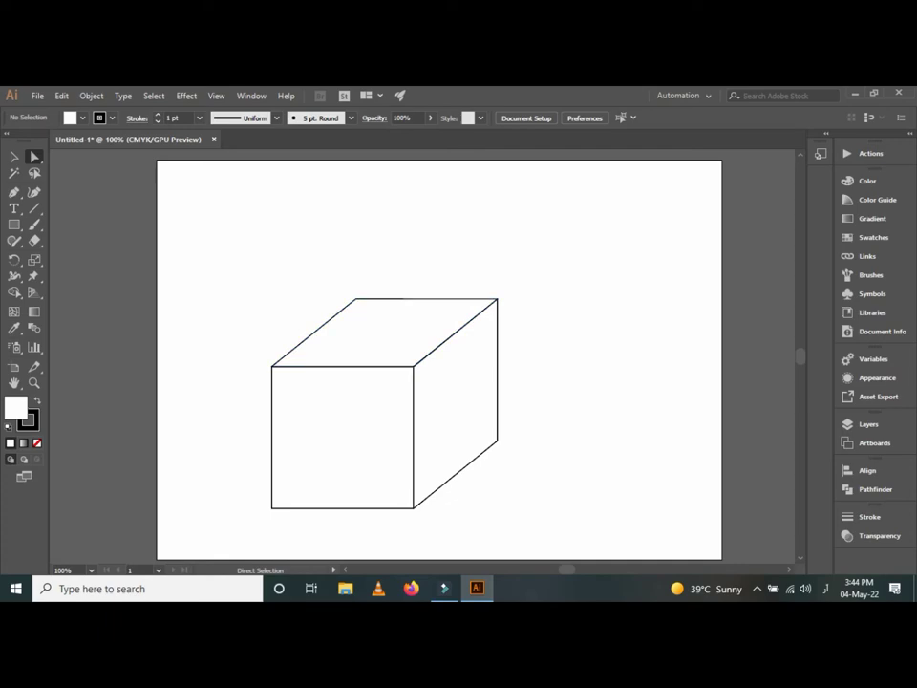
key(v)
Step: Duplicate and group the cube, scale it down, and set it on the big front face's top-right corner
drag(264, 261, 498, 525)
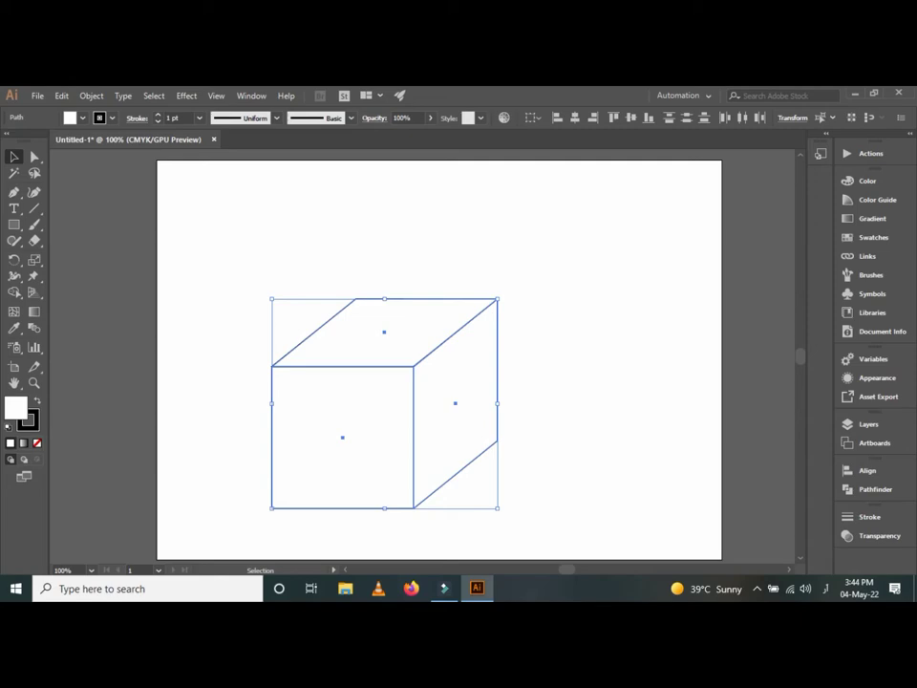
drag(427, 459, 631, 359)
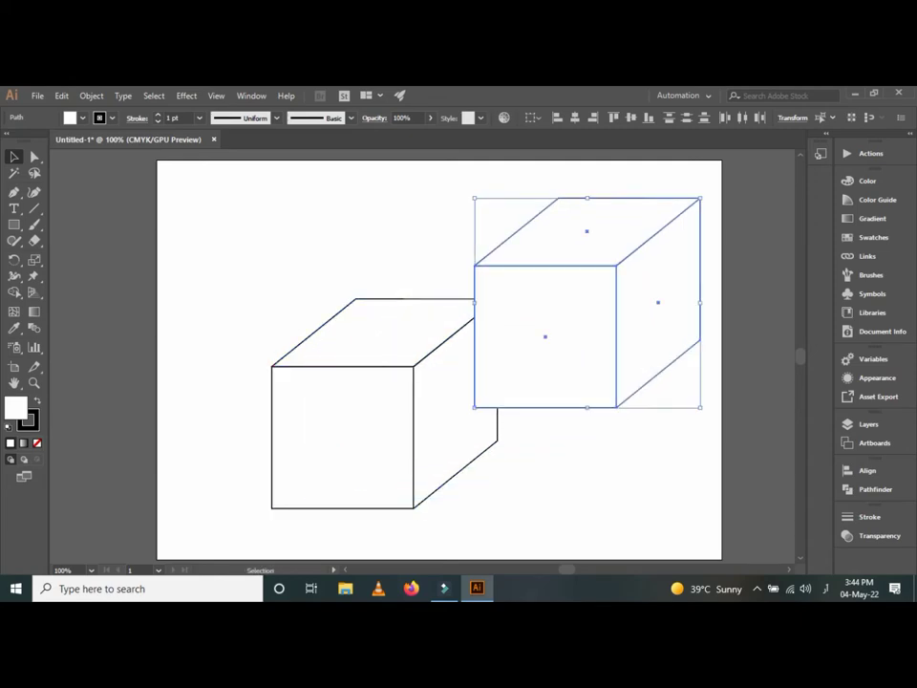
right_click(571, 311)
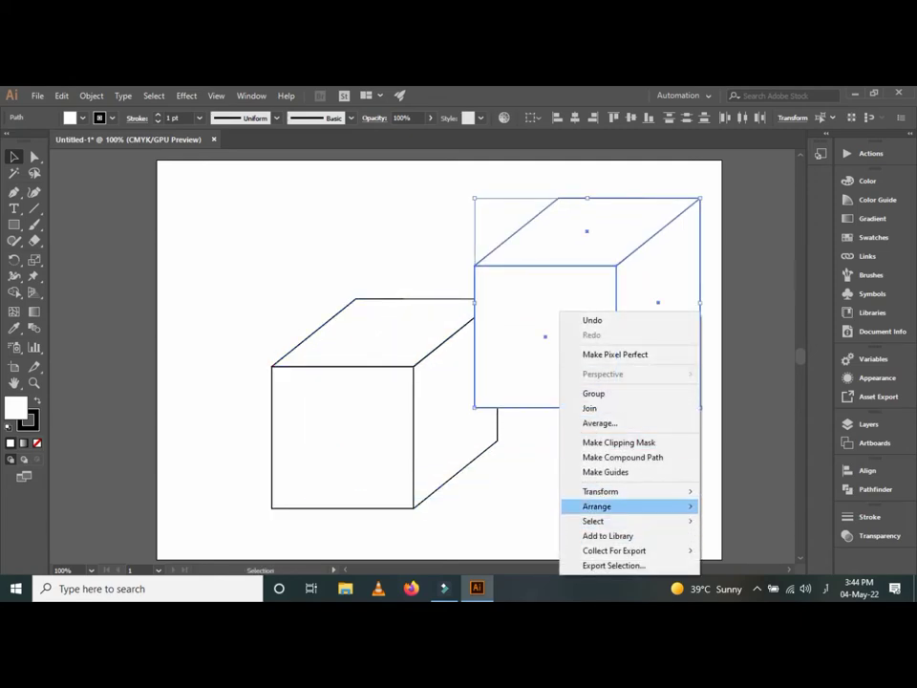
click(611, 393)
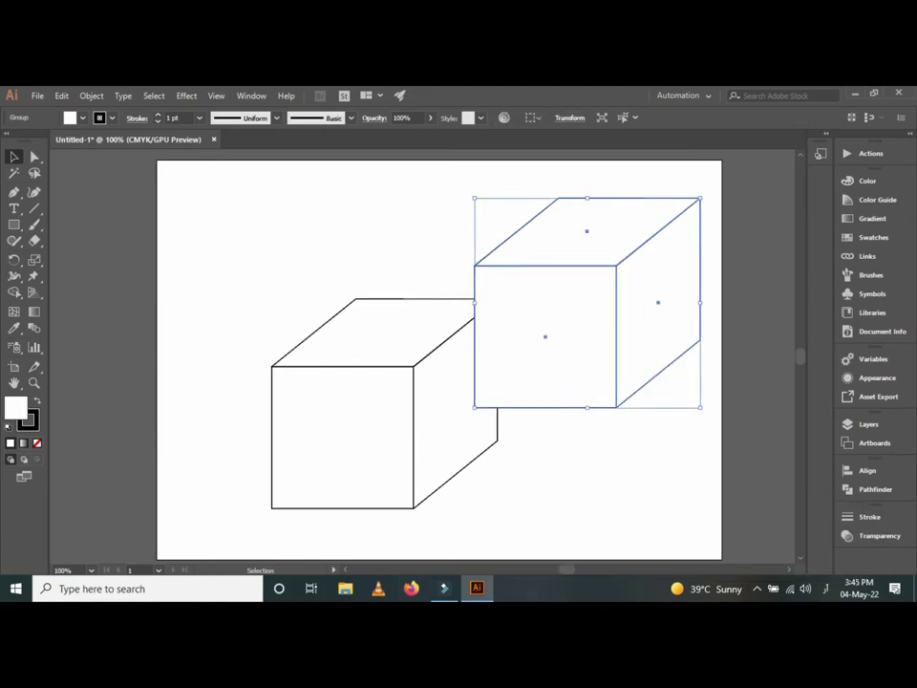
drag(701, 407, 596, 310)
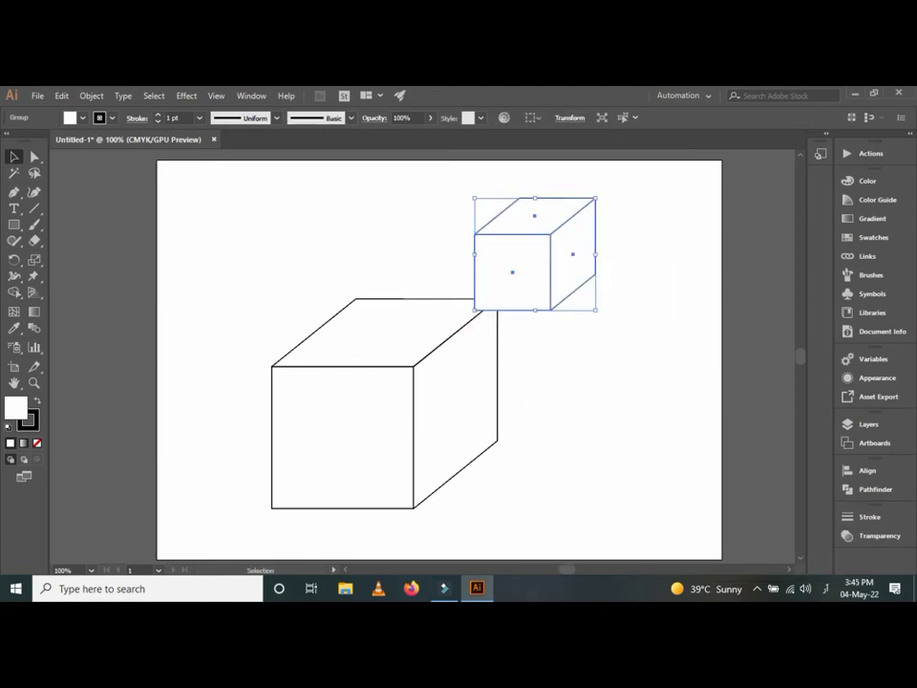
drag(566, 257, 425, 391)
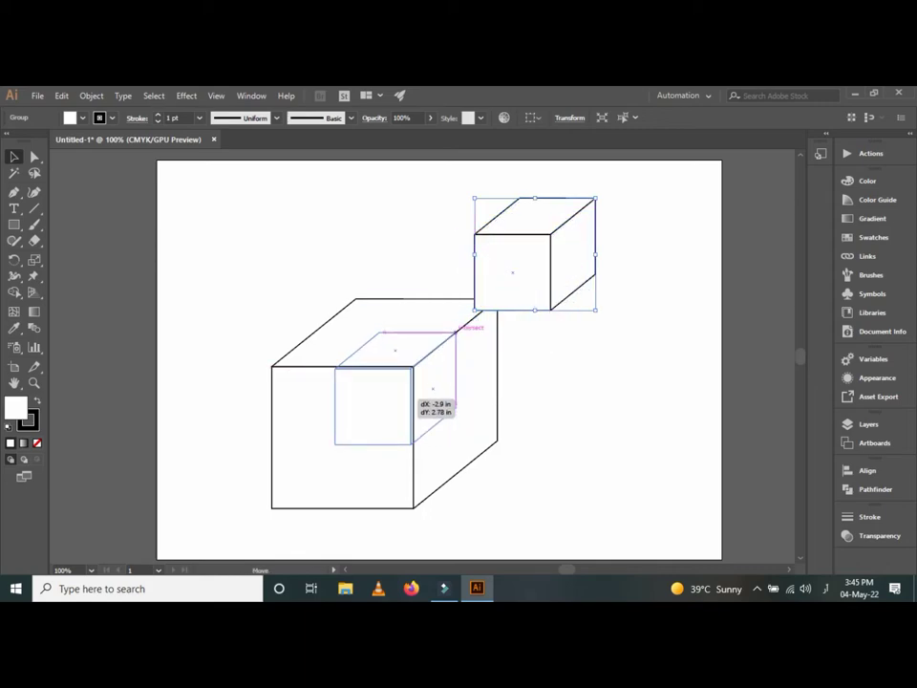
drag(418, 394, 410, 361)
Step: Nudge the small cube down until it sits flush in the large cube's front top-right corner
key(ctrl+plus)
key(ctrl+plus)
key(ctrl+plus)
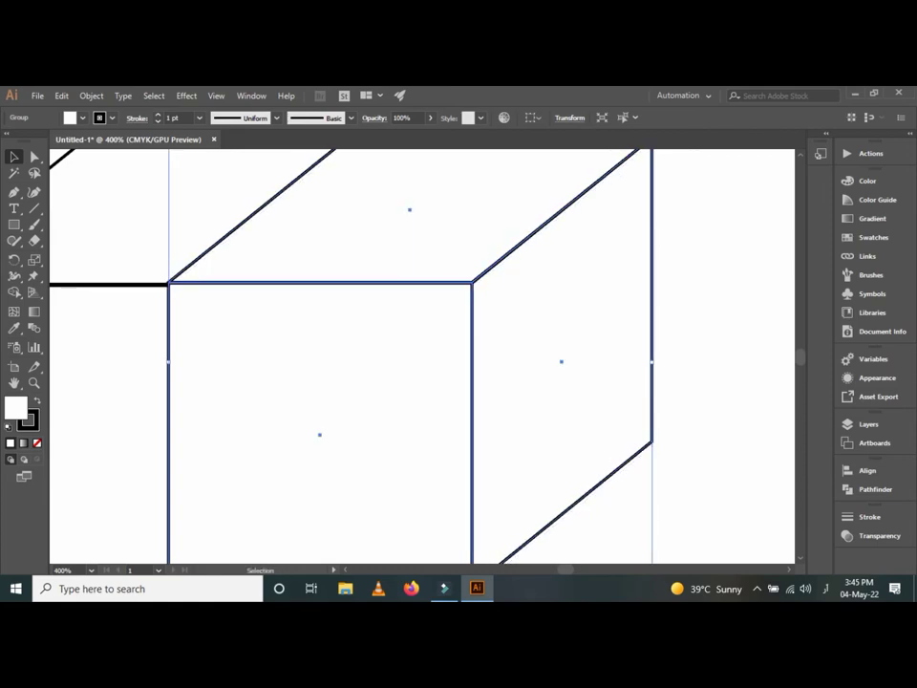
scroll(420, 354, up, 1)
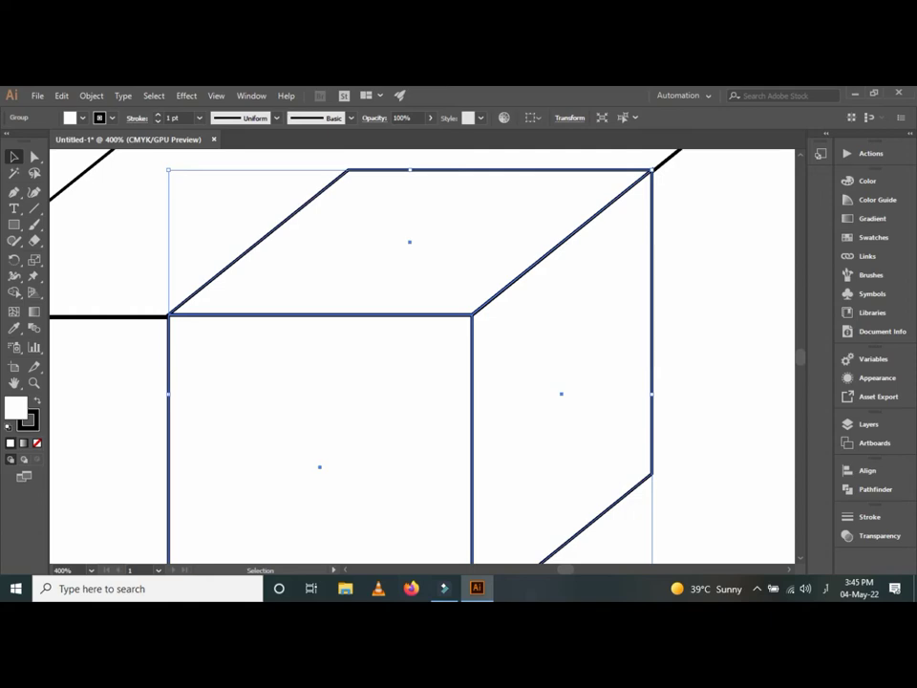
key(Down)
scroll(472, 382, down, 2)
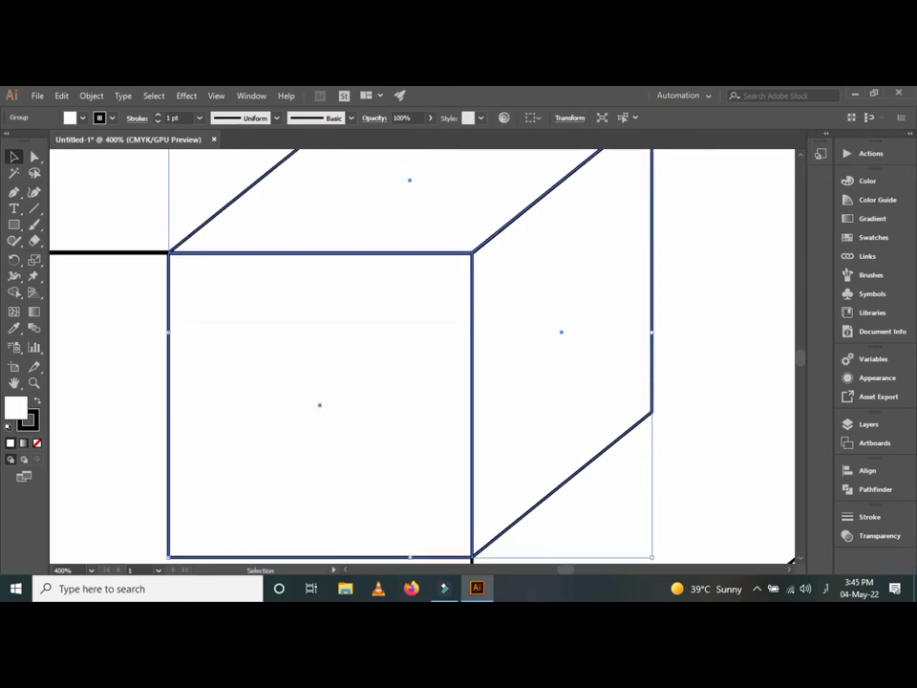
click(472, 384)
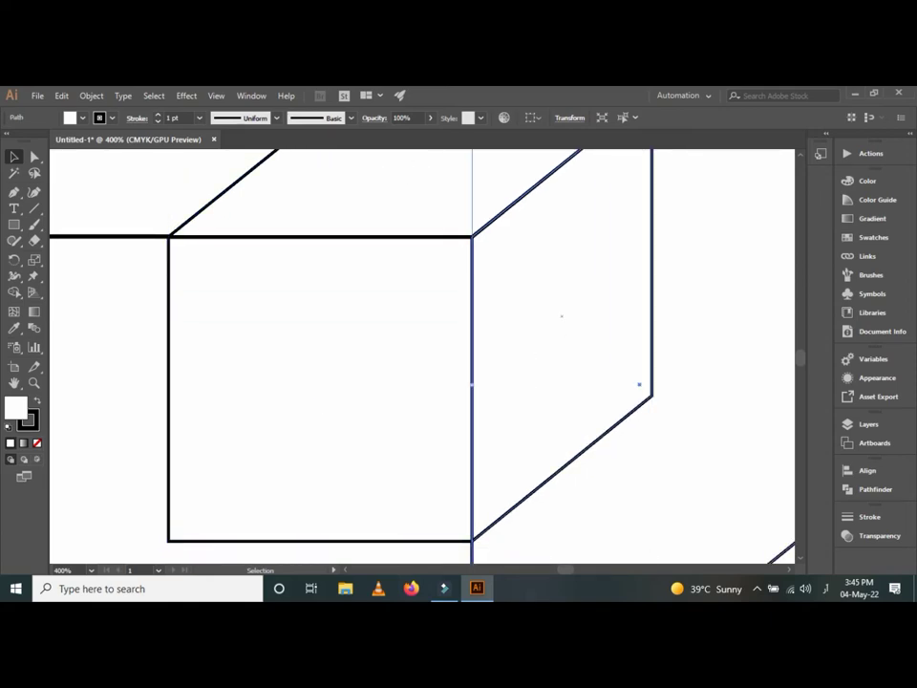
scroll(482, 436, down, 2)
scroll(482, 436, down, 1)
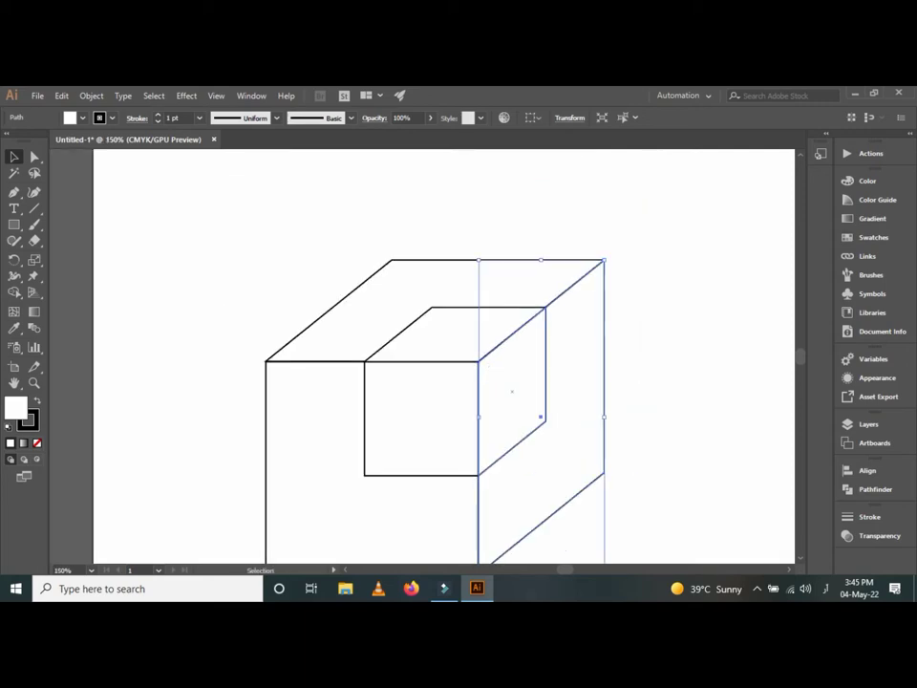
scroll(481, 437, down, 1)
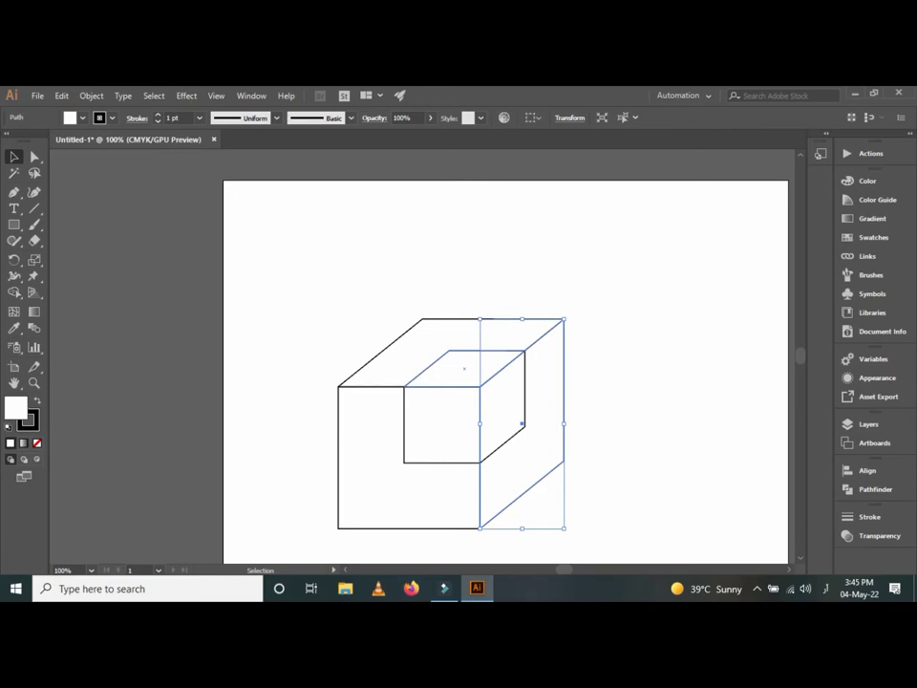
click(441, 424)
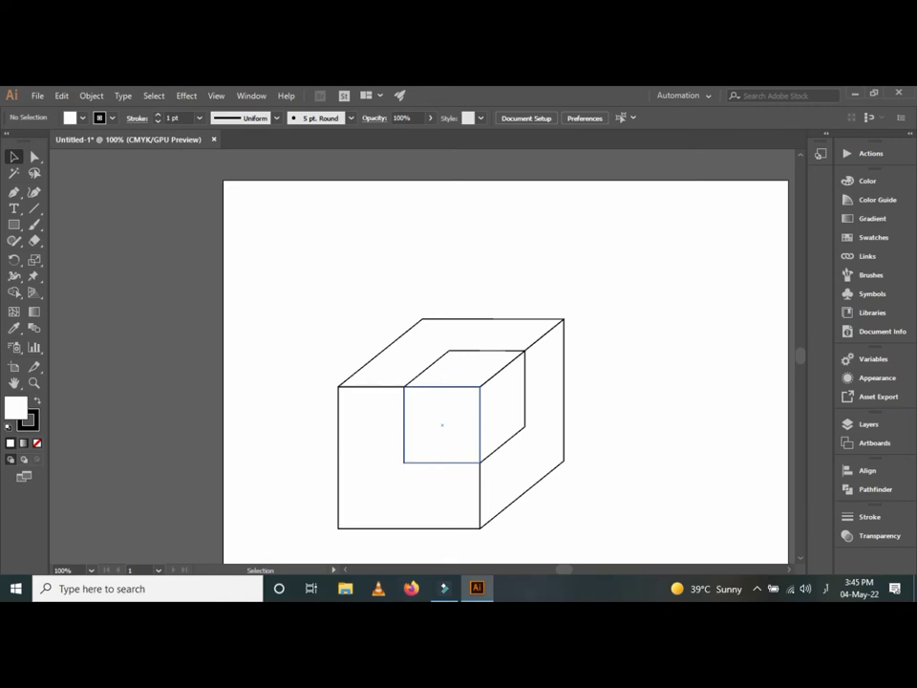
Step: Enlarge the inner cube slightly and nudge it up and left
click(521, 421)
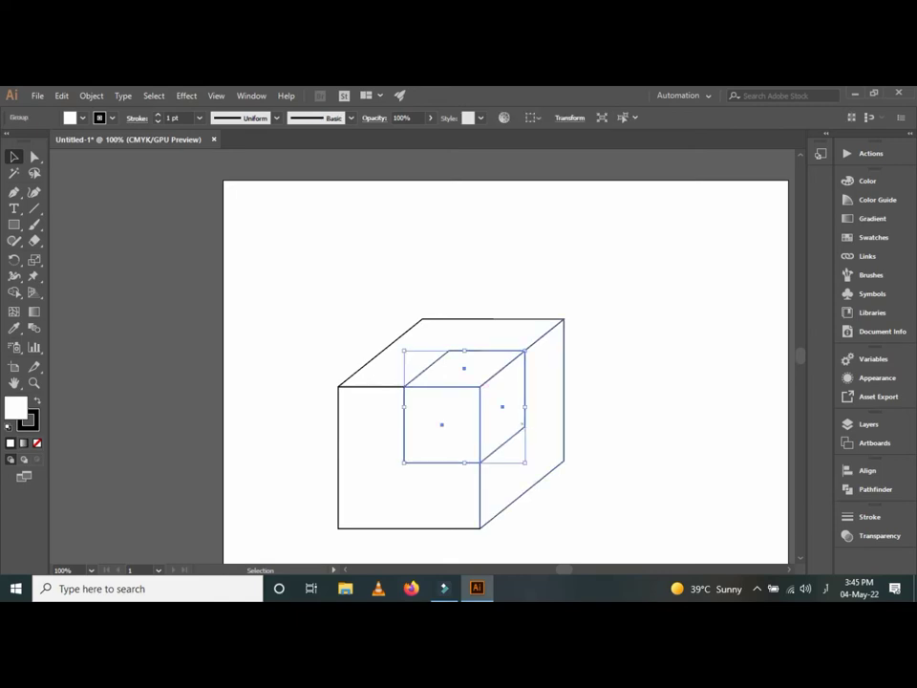
drag(524, 463, 557, 475)
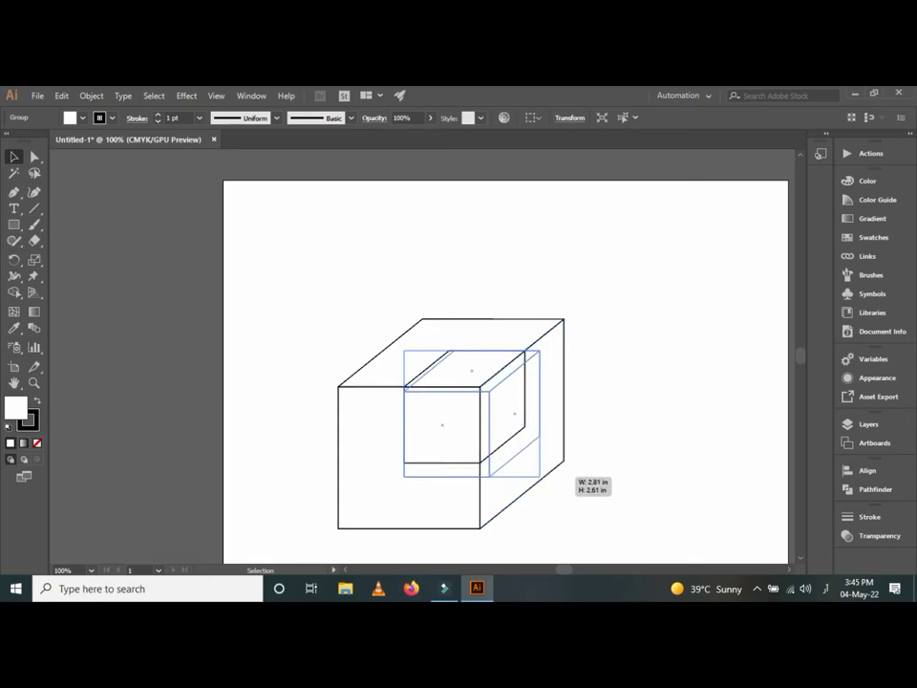
drag(540, 475, 540, 476)
key(Left)
key(Left)
key(Left)
key(Up)
key(Up)
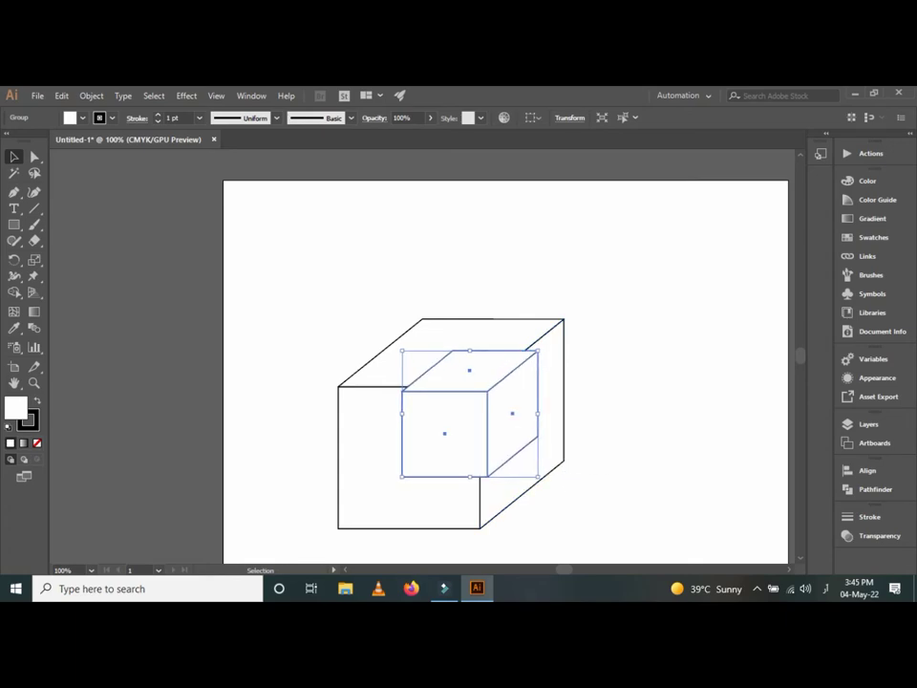
key(Up)
key(Up)
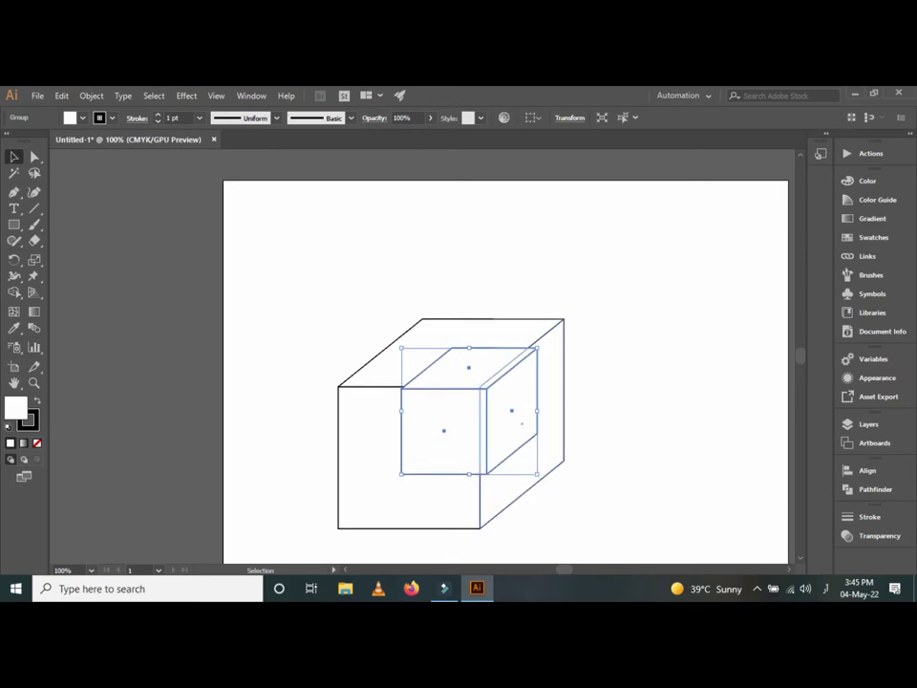
Step: Zoom in and nudge the cube group further left and up to line up its edges
key(ctrl+equal)
key(ctrl+equal)
key(ctrl+equal)
key(Left)
key(Left)
key(Left)
key(Left)
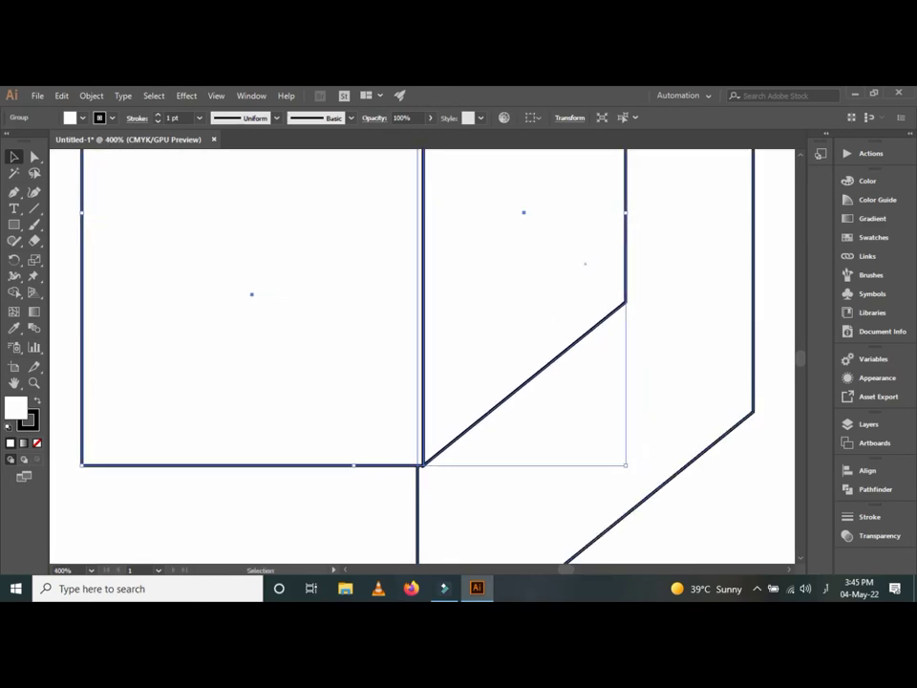
key(Left)
key(Left)
key(Left)
scroll(421, 353, up, 2)
scroll(420, 353, up, 3)
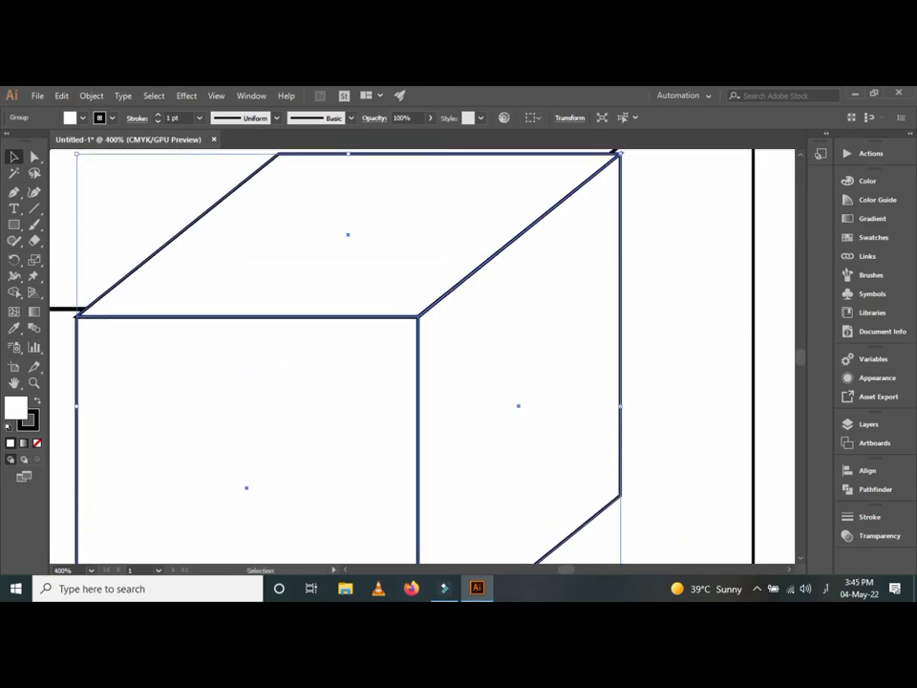
scroll(420, 353, up, 1)
key(Up)
key(Up)
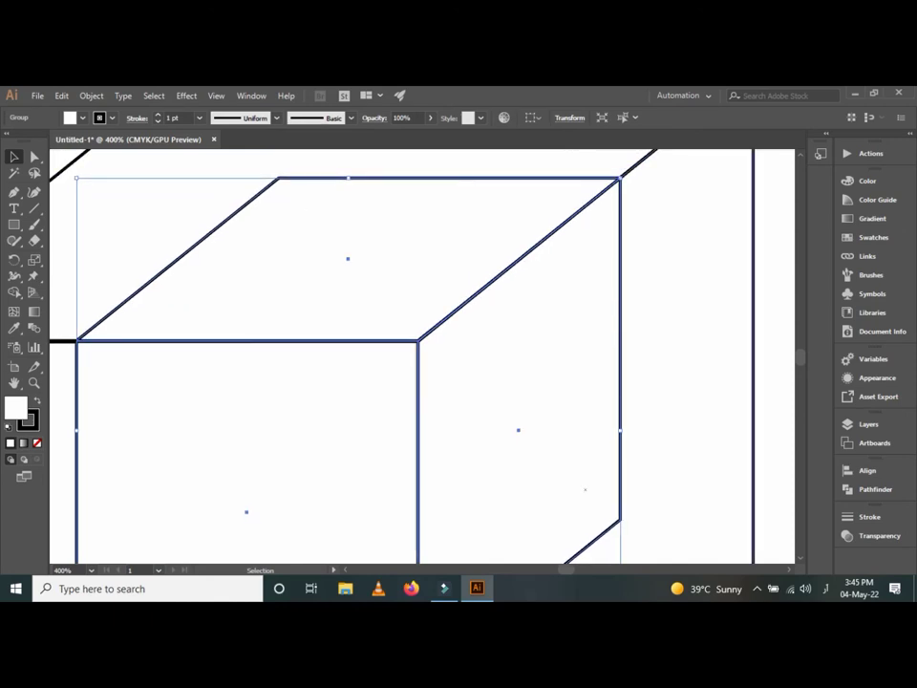
Step: Select the cube's right-side path, zoom out to 100%, centre the cube, and deselect
click(585, 490)
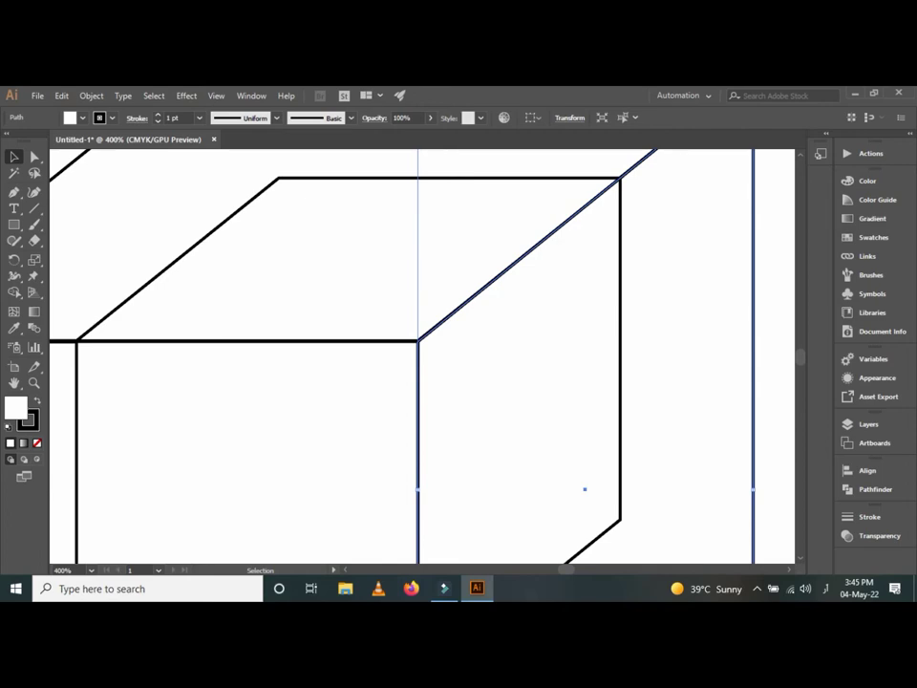
scroll(421, 354, down, 2)
scroll(420, 353, down, 1)
scroll(420, 353, down, 1)
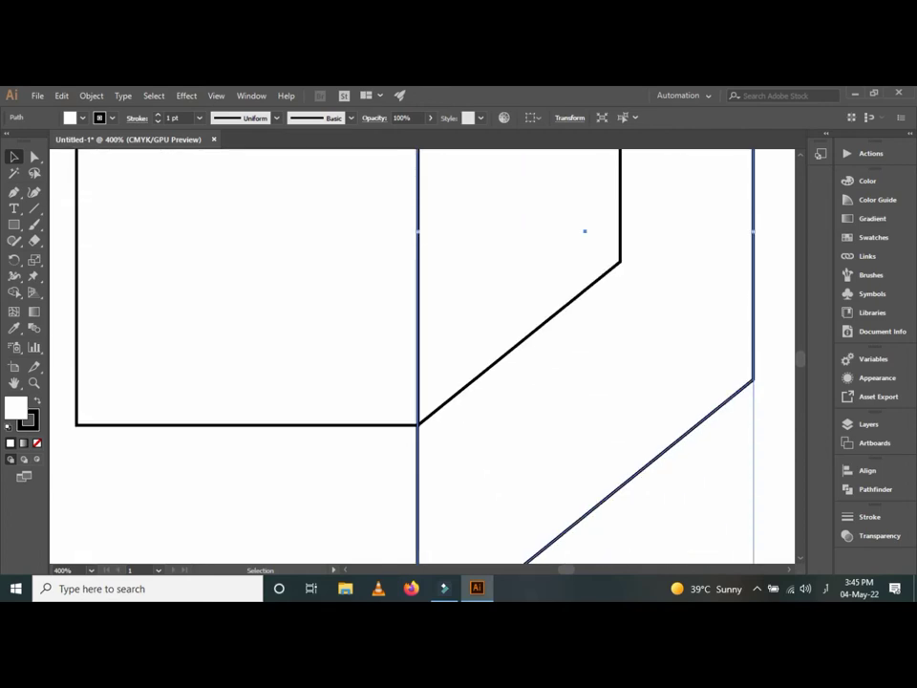
scroll(678, 555, down, 2)
scroll(669, 325, down, 2)
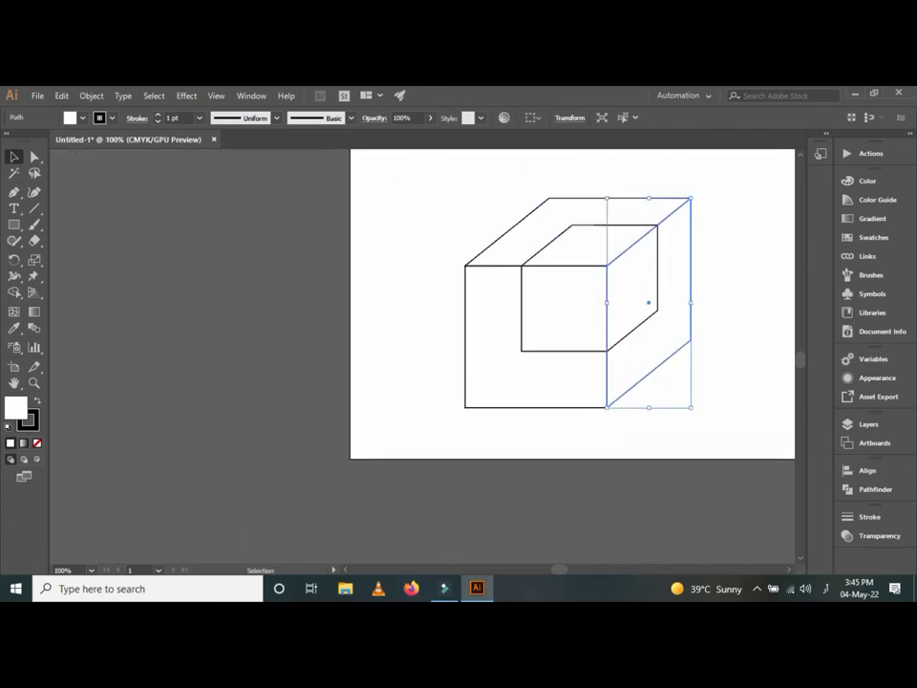
drag(573, 306, 399, 393)
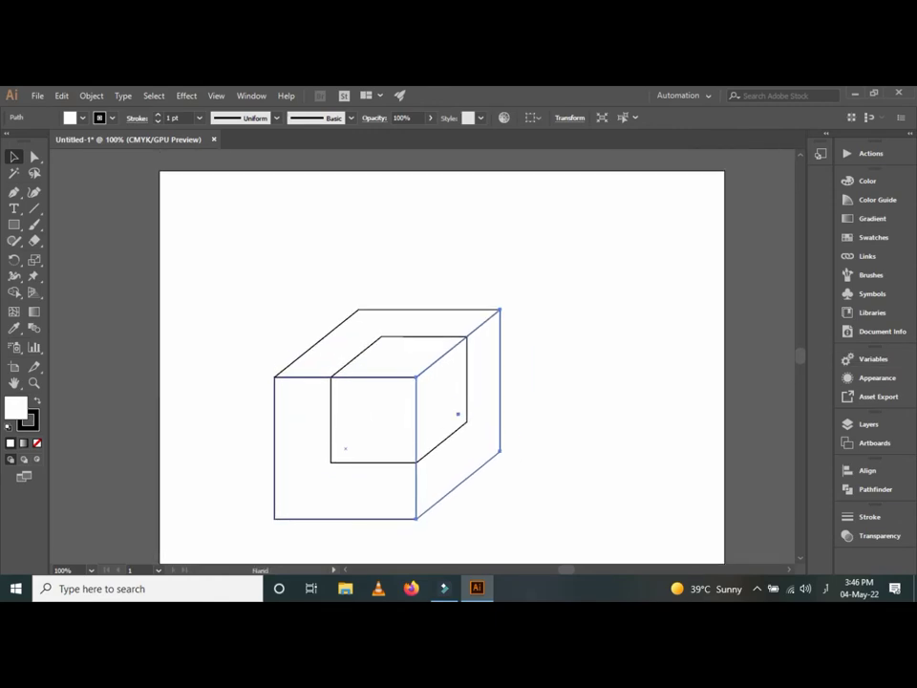
key(ctrl+shift+a)
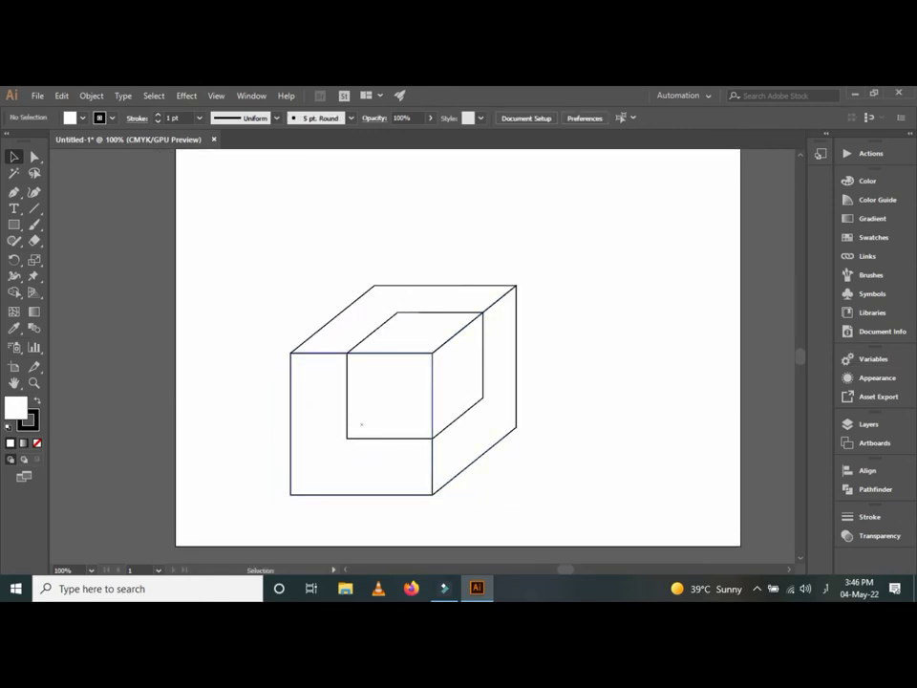
Step: Enlarge the inner cube group to about 3.22 × 2.92 in and nudge it into place at 200%
click(471, 403)
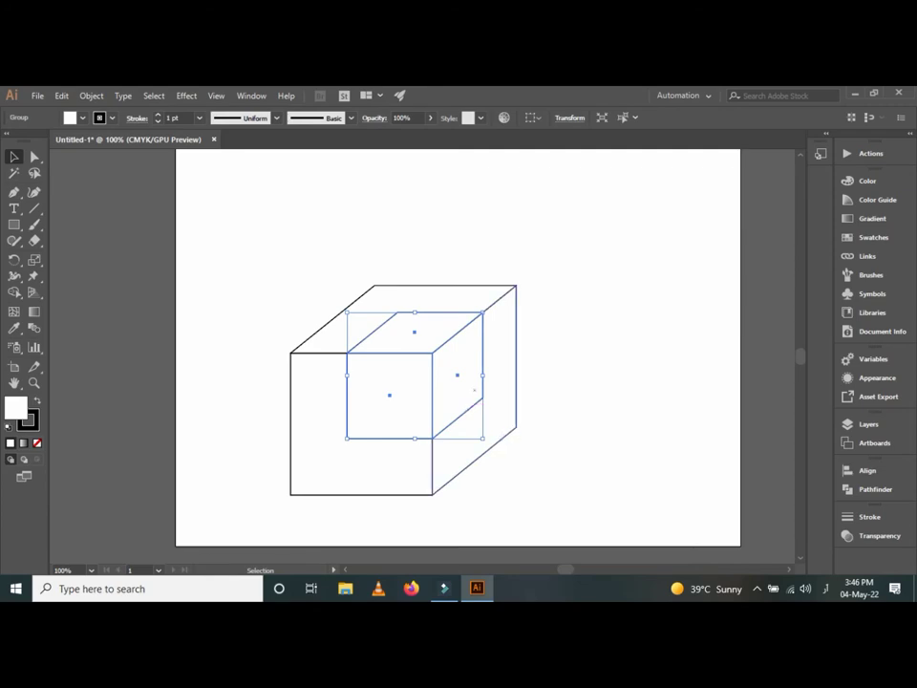
drag(483, 439, 504, 454)
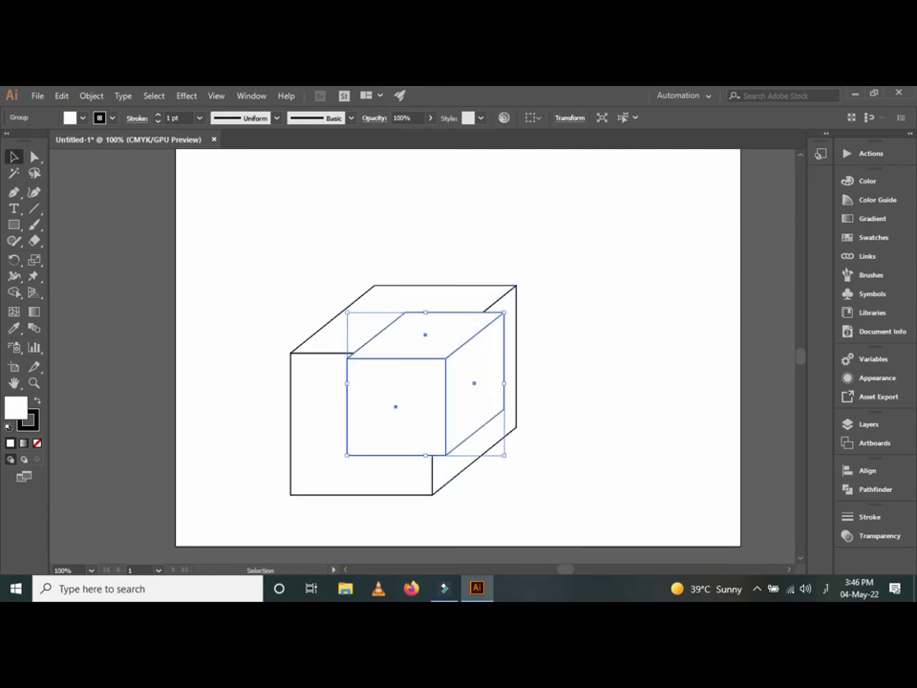
key(ctrl+equal)
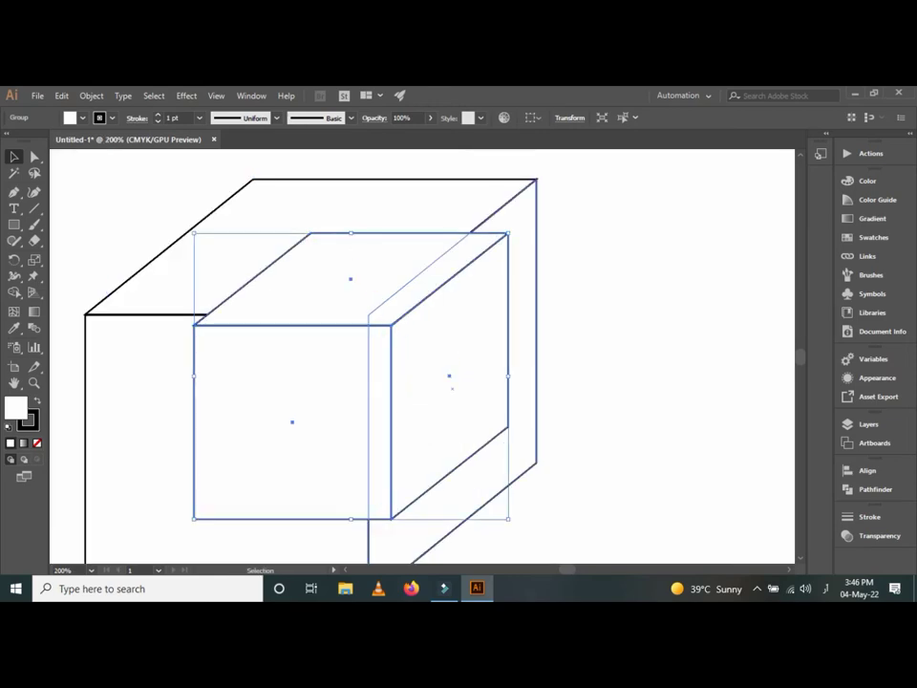
key(Left)
key(Left)
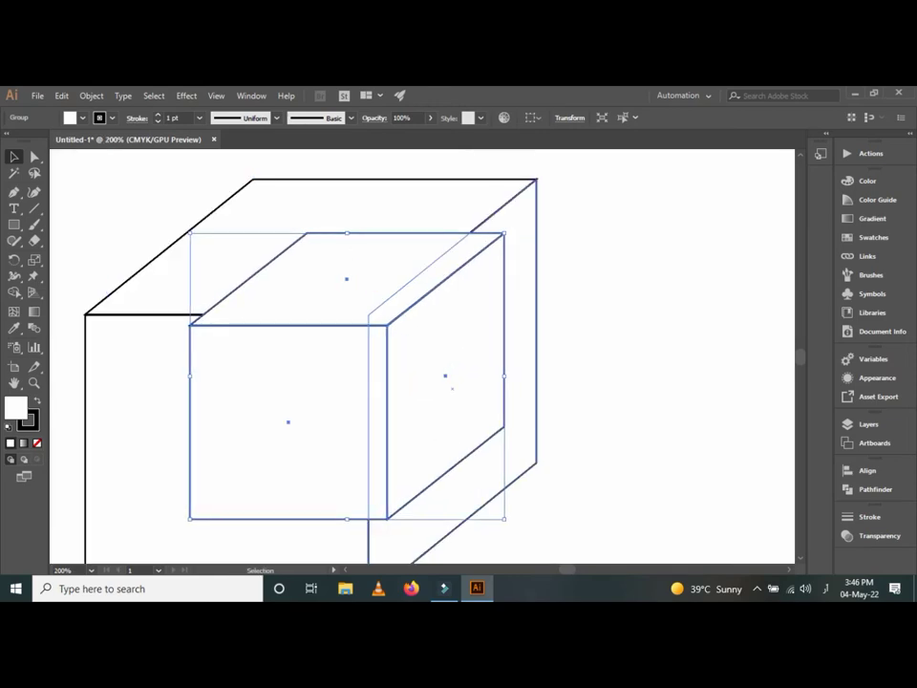
key(Left)
key(Left)
key(Left)
key(Left)
key(Right)
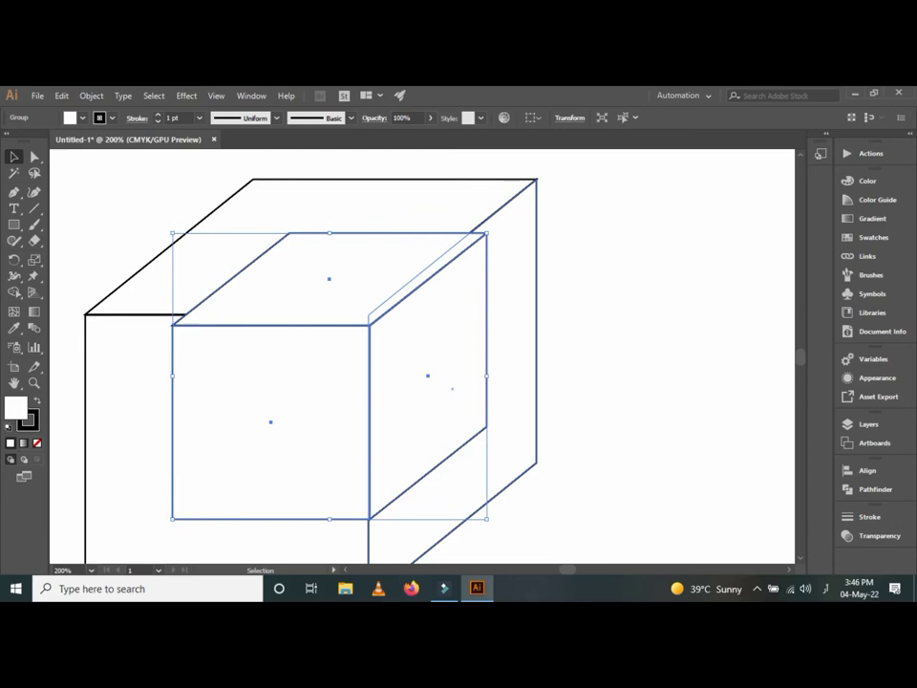
key(Up)
key(Up)
key(Up)
key(Up)
key(Up)
key(Up)
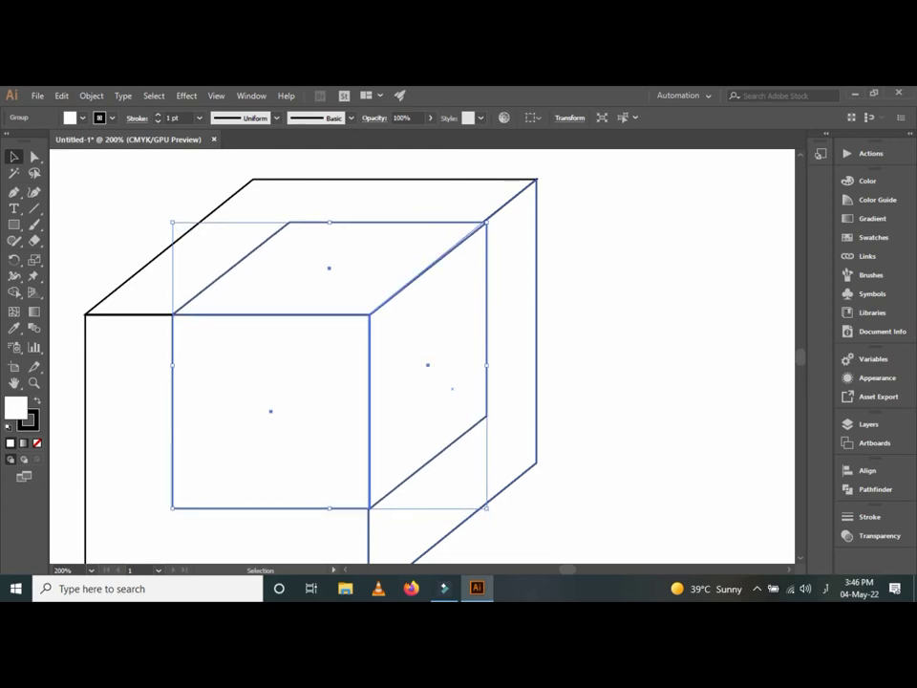
key(Left)
key(Left)
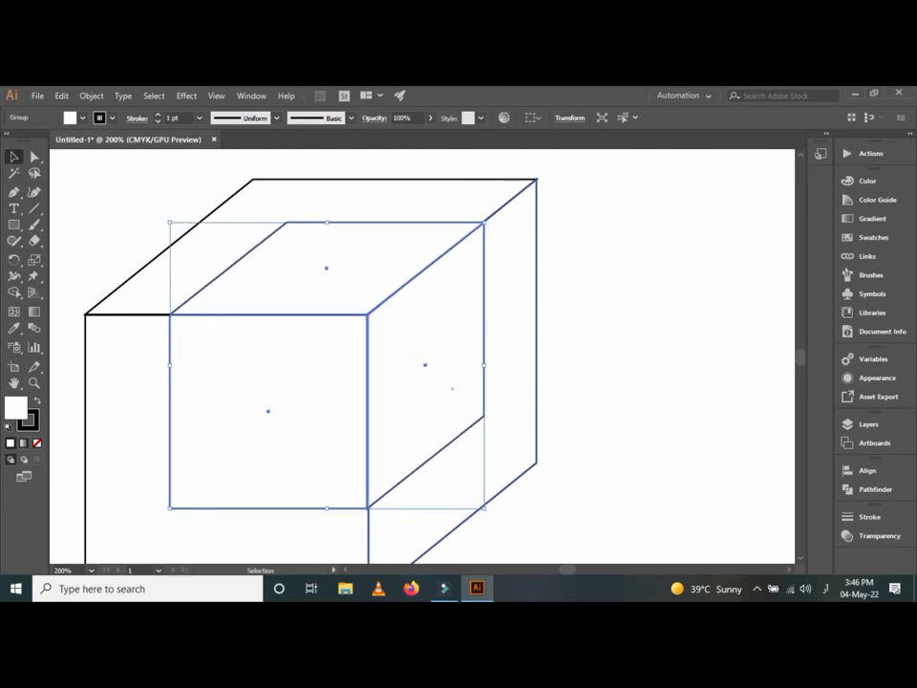
key(Right)
key(Right)
Step: Toggle the inner cube's selection to check alignment, then pan to the top-edge junction
key(ctrl+shift+a)
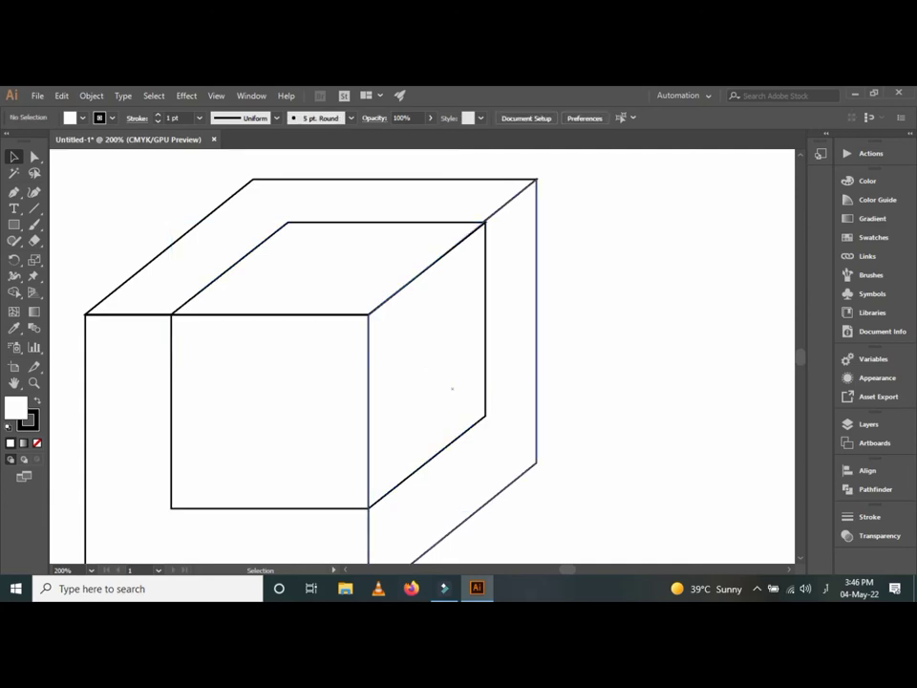
click(327, 266)
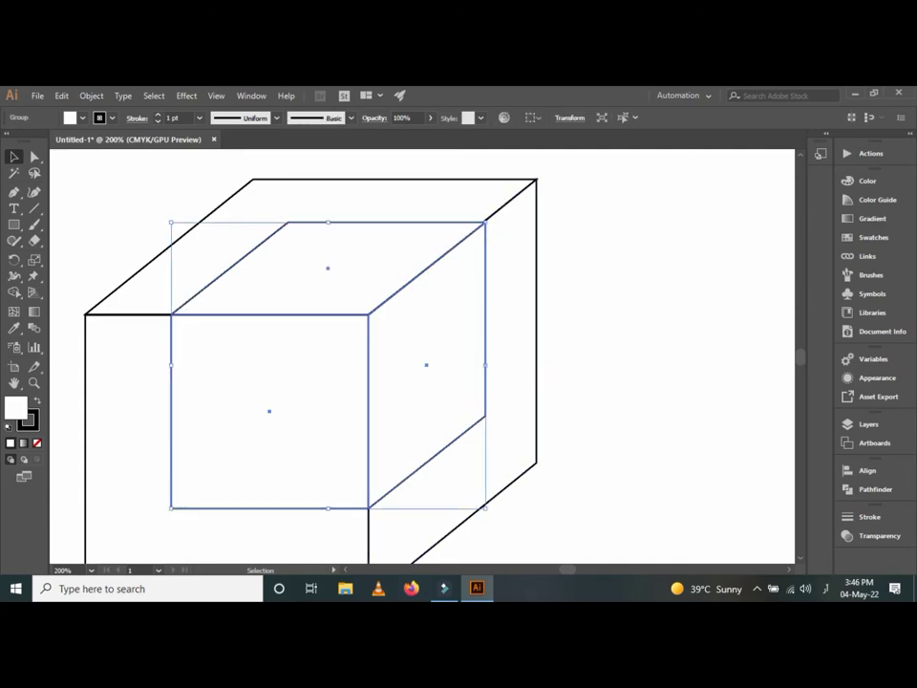
key(ctrl+shift+a)
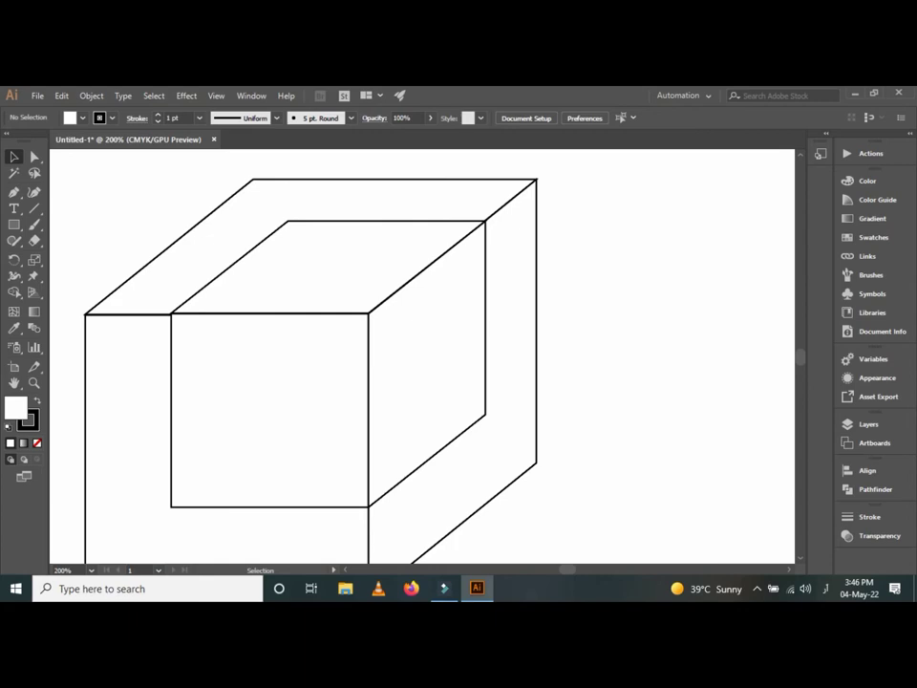
click(172, 313)
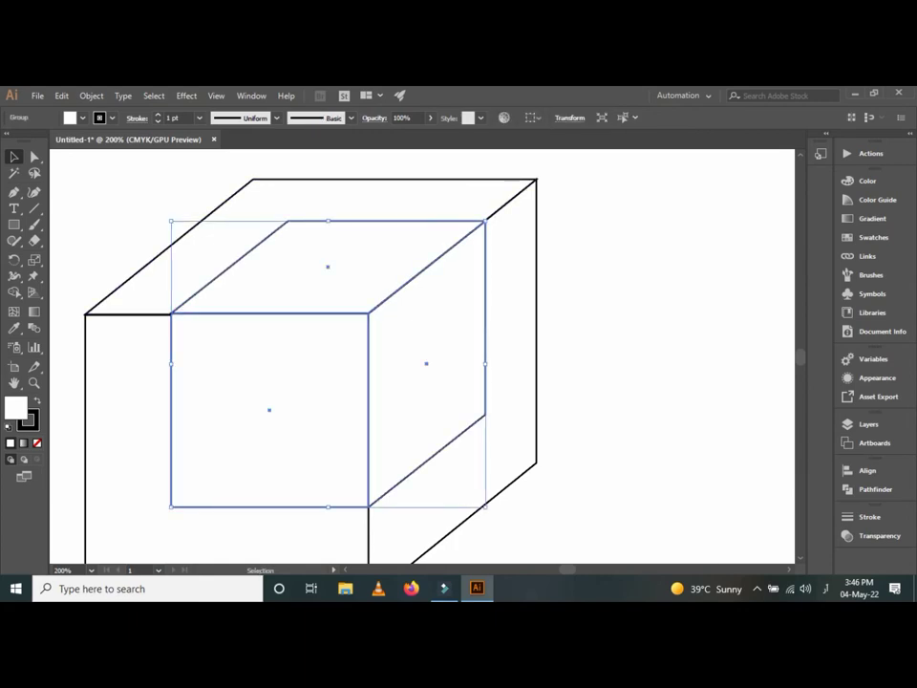
key(ctrl+shift+a)
click(194, 294)
key(ctrl+shift+a)
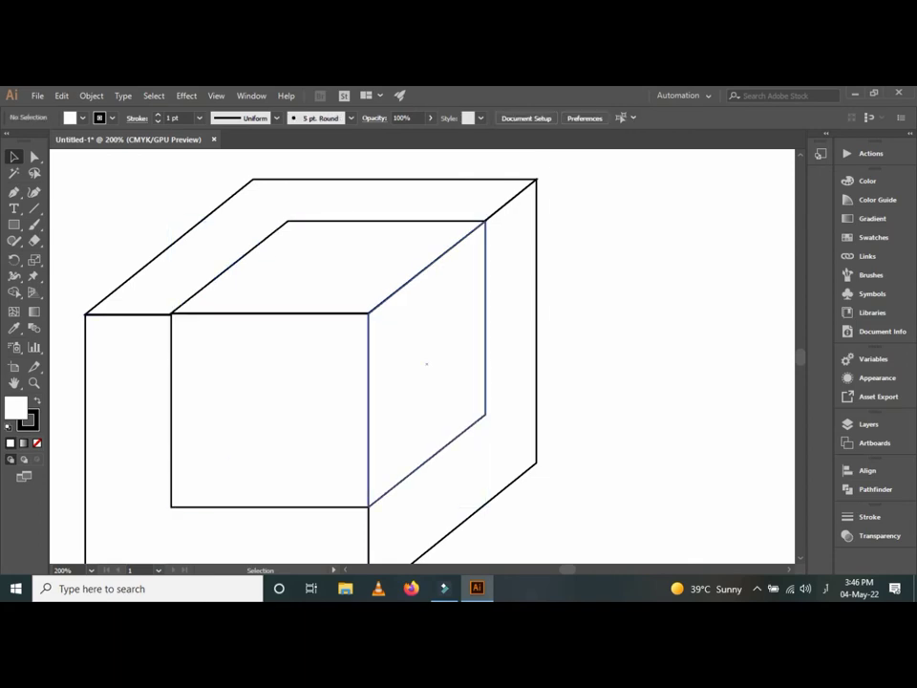
scroll(426, 364, up, 3)
drag(360, 415, 226, 540)
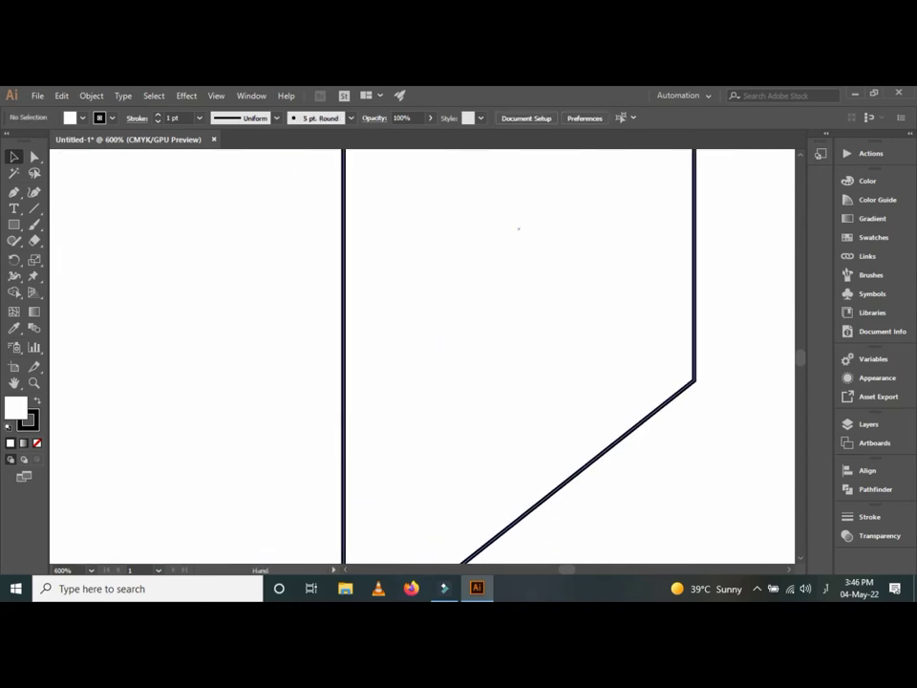
drag(522, 248, 286, 382)
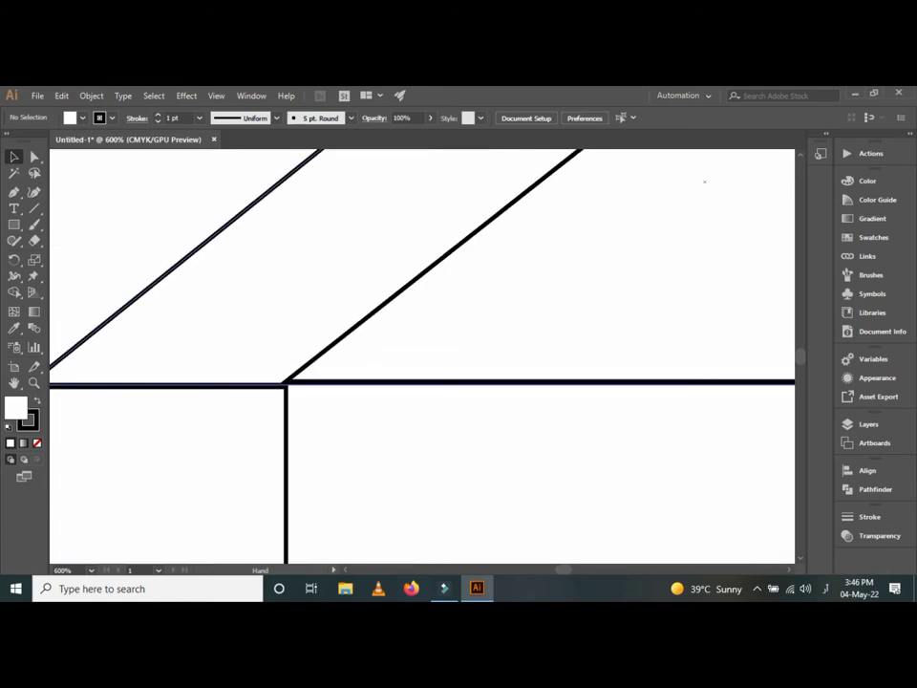
Step: Snap the inner cube's junction anchor onto the large cube's top-edge intersection with Direct Selection
click(669, 382)
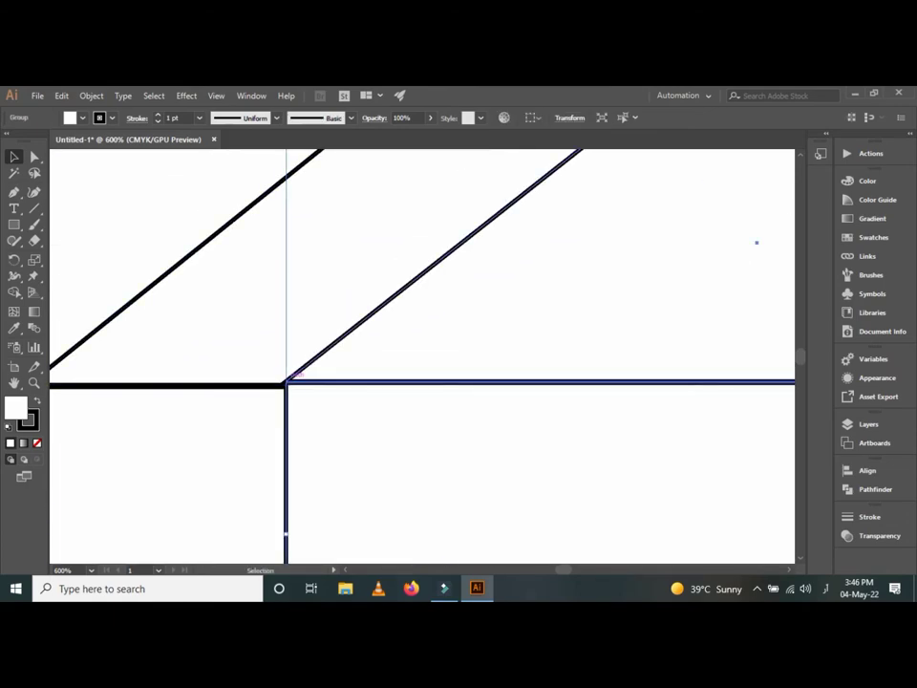
key(ctrl+a)
key(ctrl+shift+a)
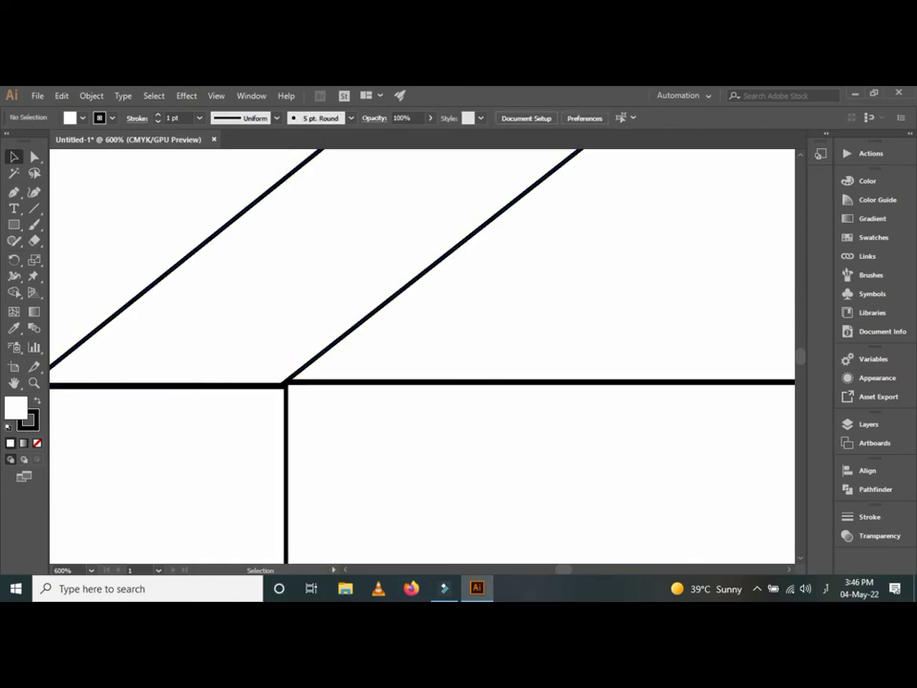
key(a)
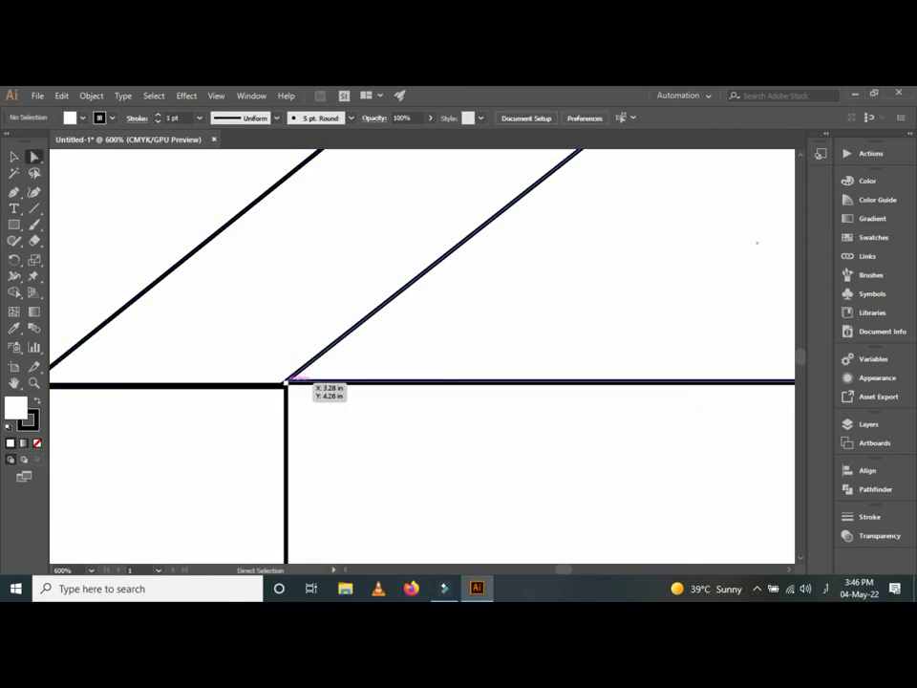
drag(287, 380, 287, 383)
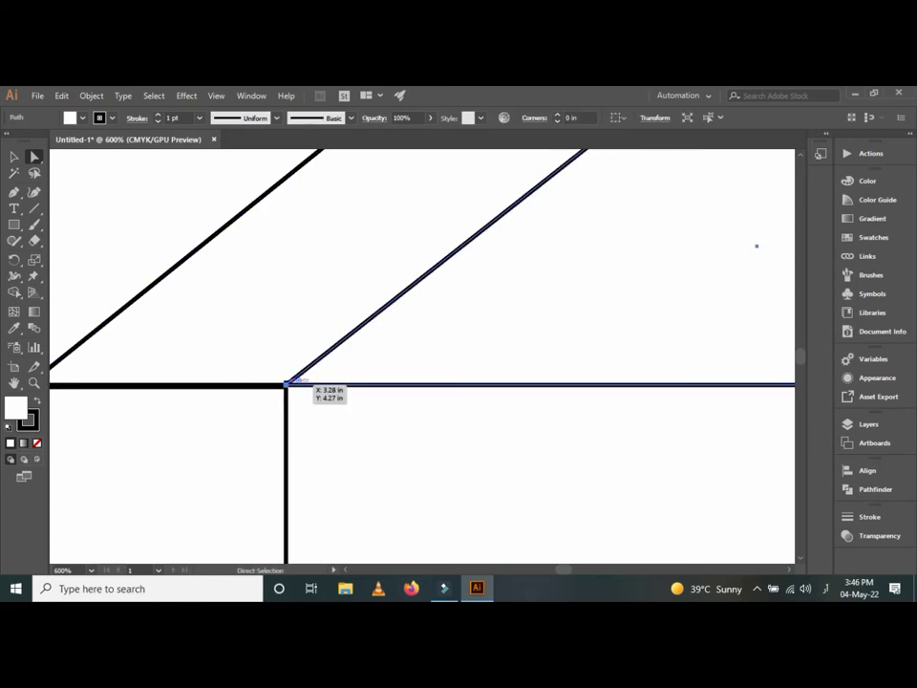
drag(286, 383, 287, 380)
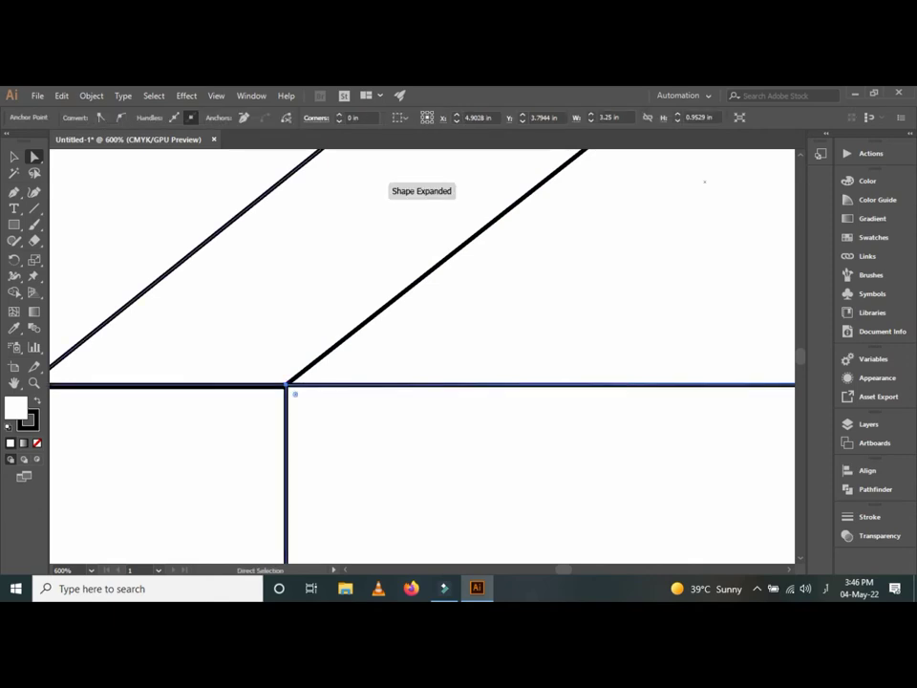
key(ctrl+shift+a)
scroll(301, 443, down, 4)
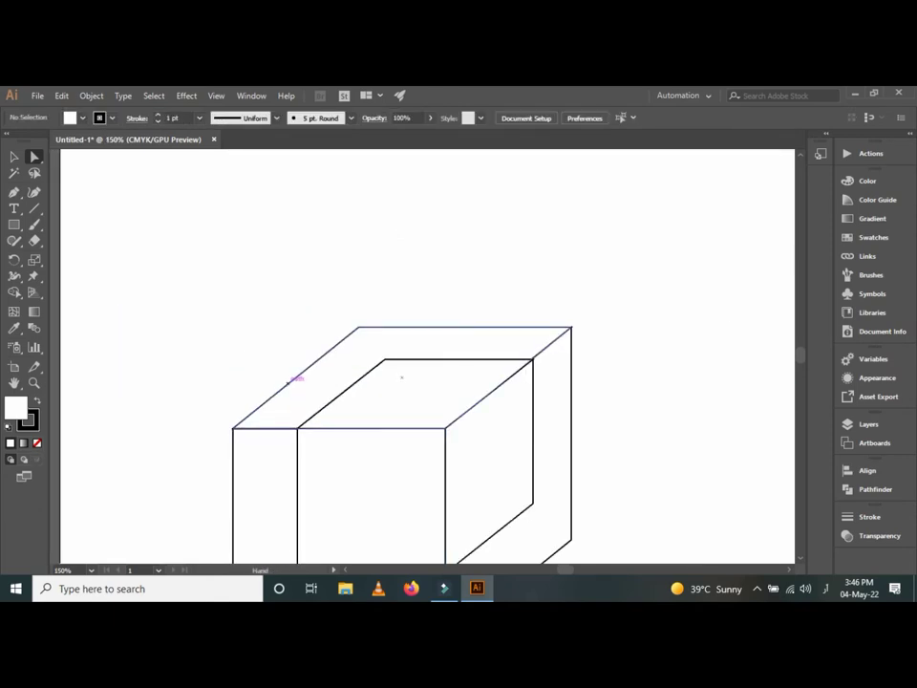
Step: Drag a copy of the inner cube out to the right of the outer cube
scroll(298, 377, down, 3)
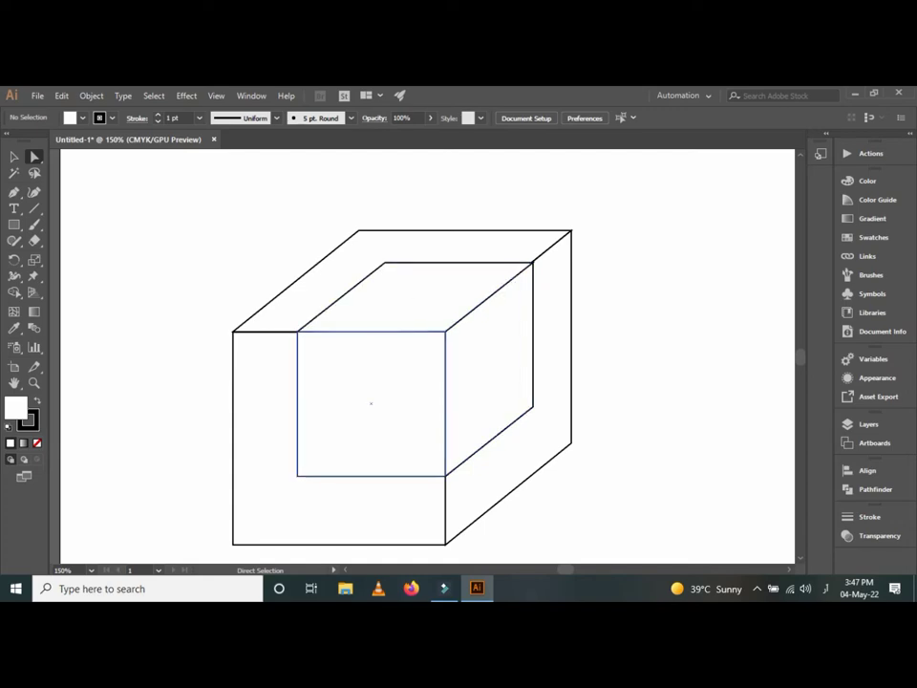
click(415, 296)
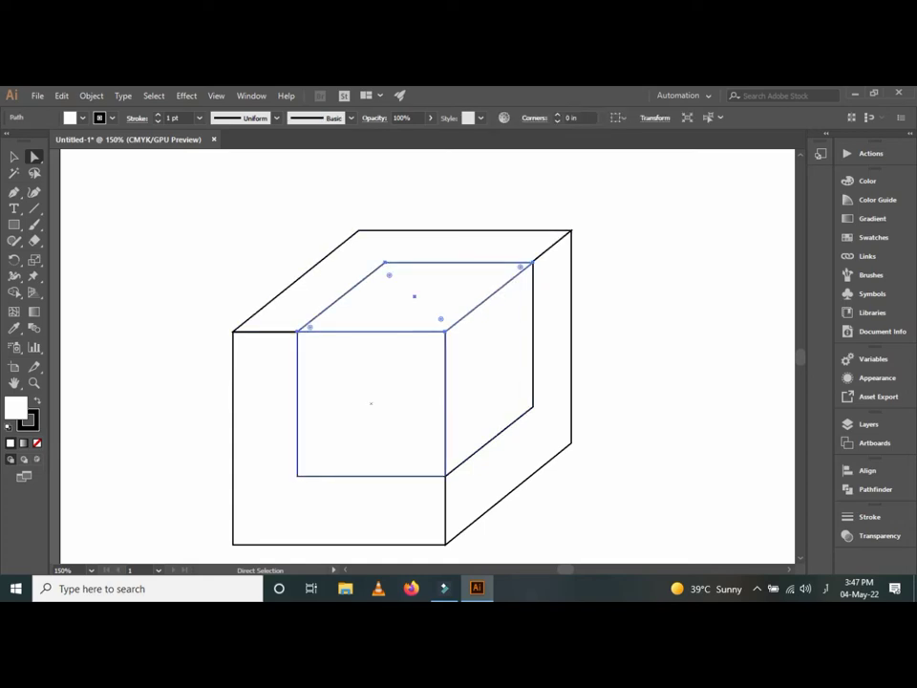
key(ctrl+shift+a)
key(v)
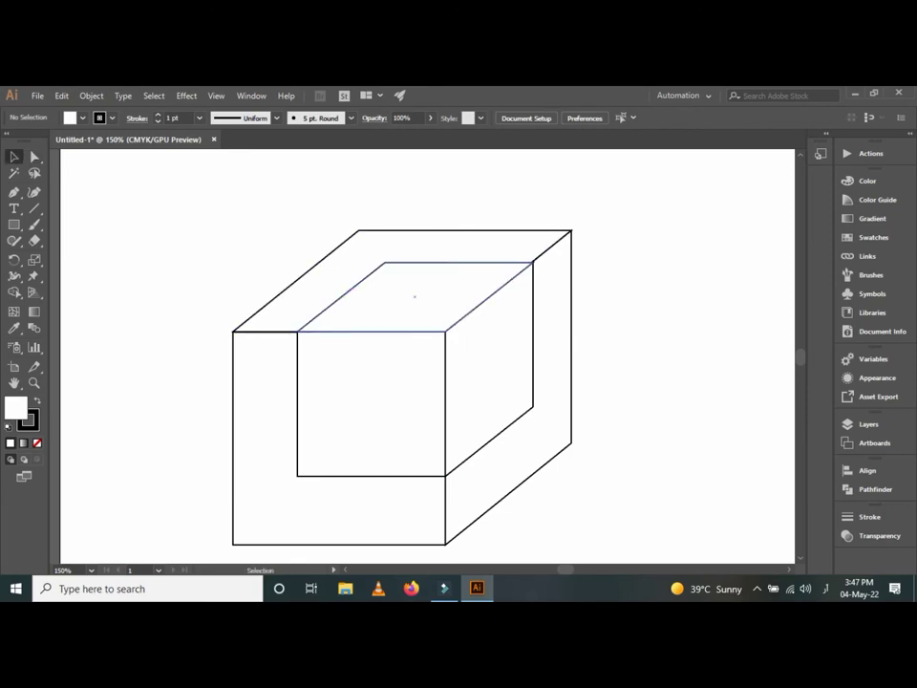
click(414, 297)
drag(414, 298, 657, 265)
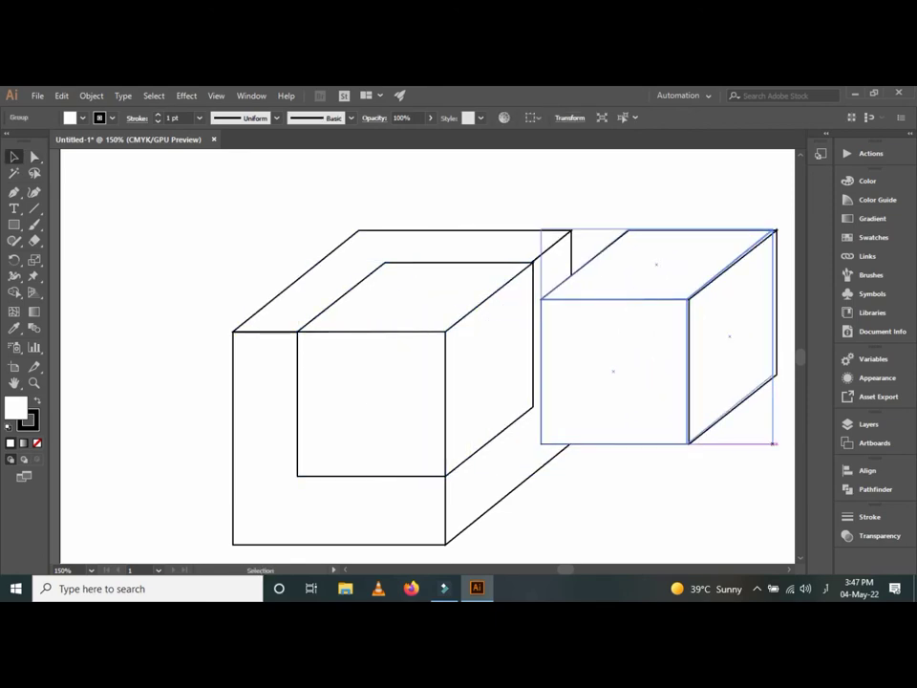
Step: Shrink the copied cube and place it in the box's inner corner, nudging it down
drag(777, 444, 662, 337)
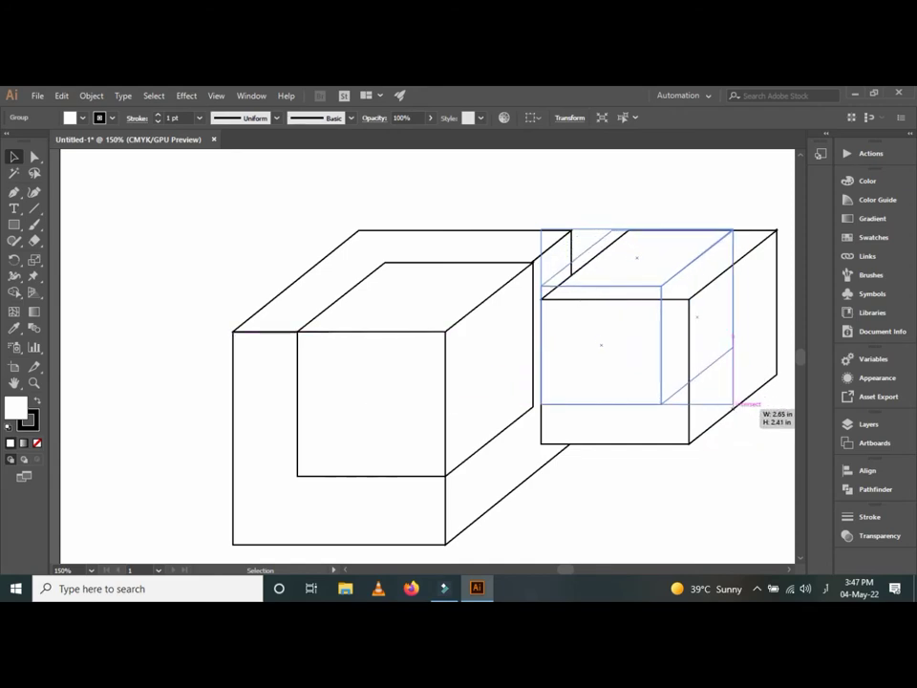
drag(662, 336, 737, 409)
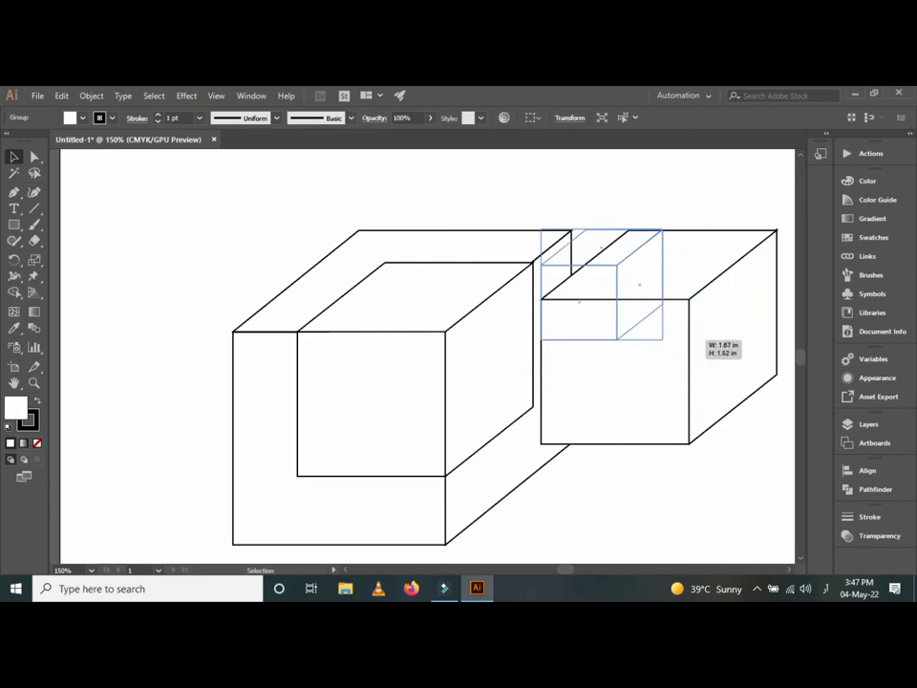
mouse_move(675, 348)
mouse_down()
mouse_move(688, 342)
mouse_move(668, 345)
mouse_up()
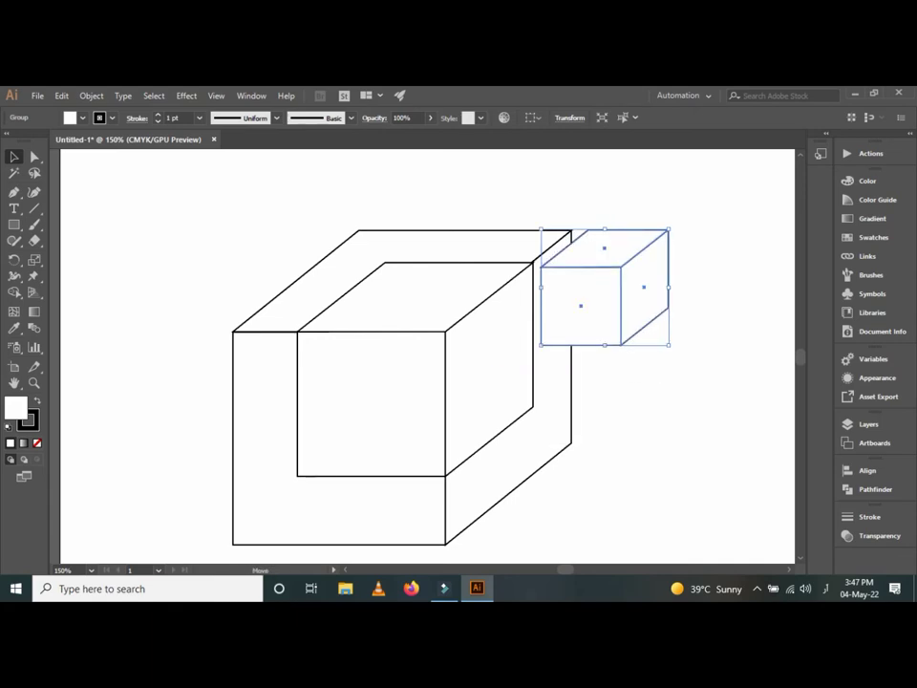
drag(541, 230, 365, 294)
key(Down)
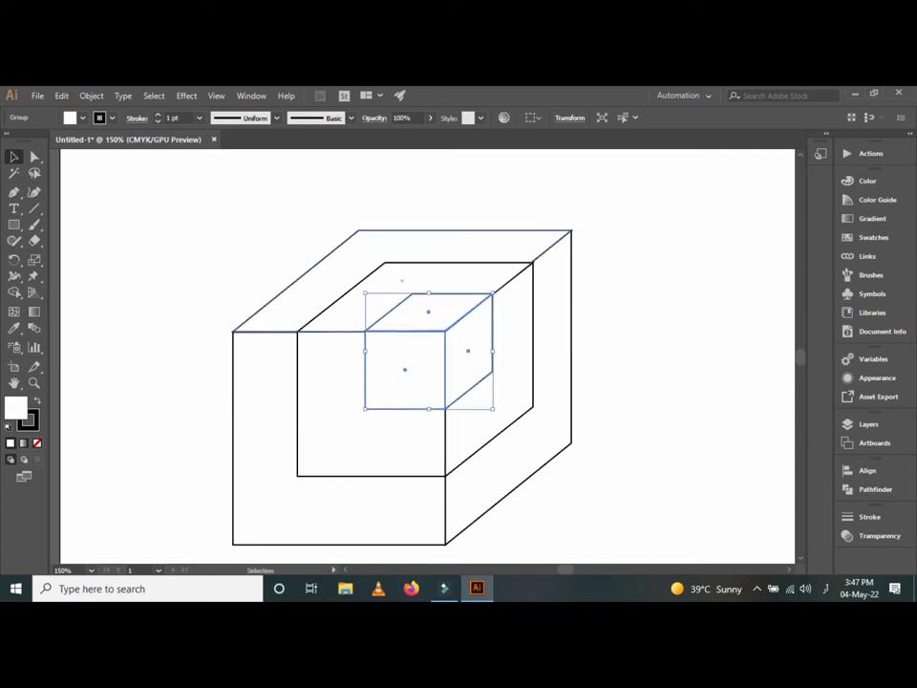
key(ctrl+shift+a)
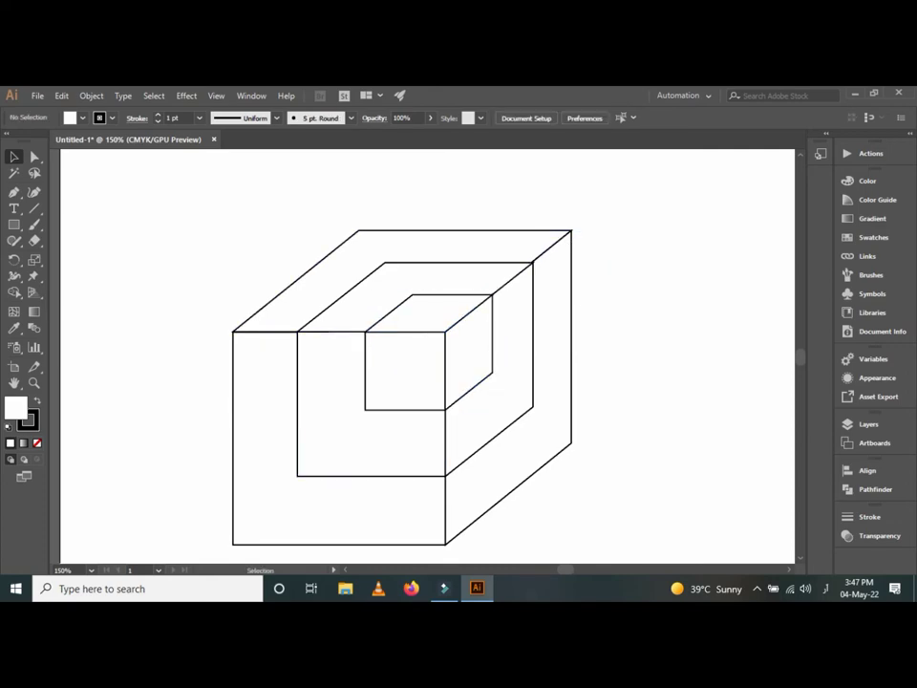
mouse_move(369, 405)
mouse_down()
mouse_move(402, 406)
mouse_move(400, 457)
mouse_move(399, 441)
mouse_up()
scroll(402, 408, up, 3)
scroll(399, 441, up, 1)
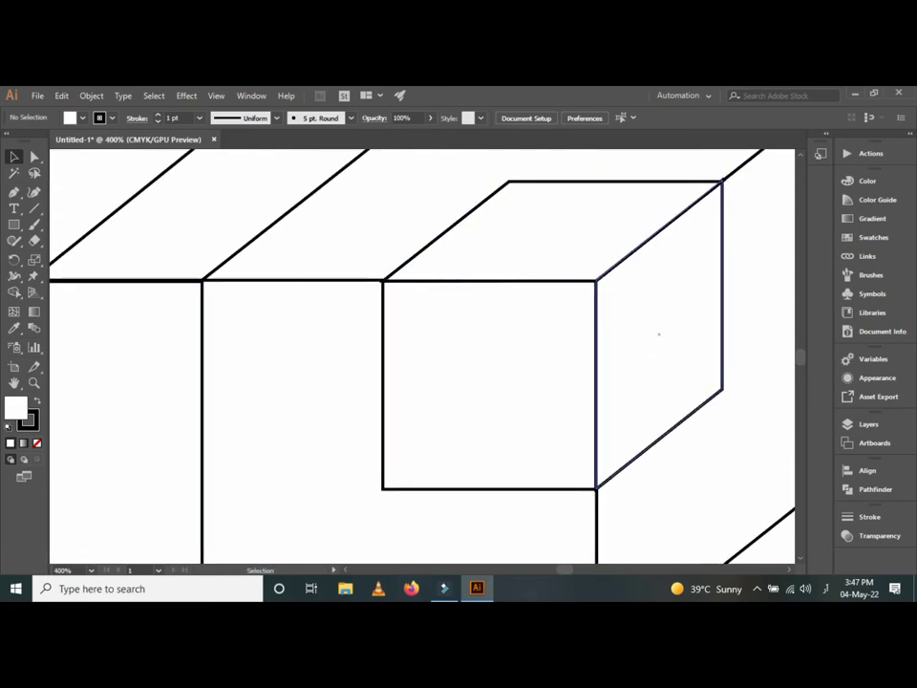
scroll(616, 241, down, 3)
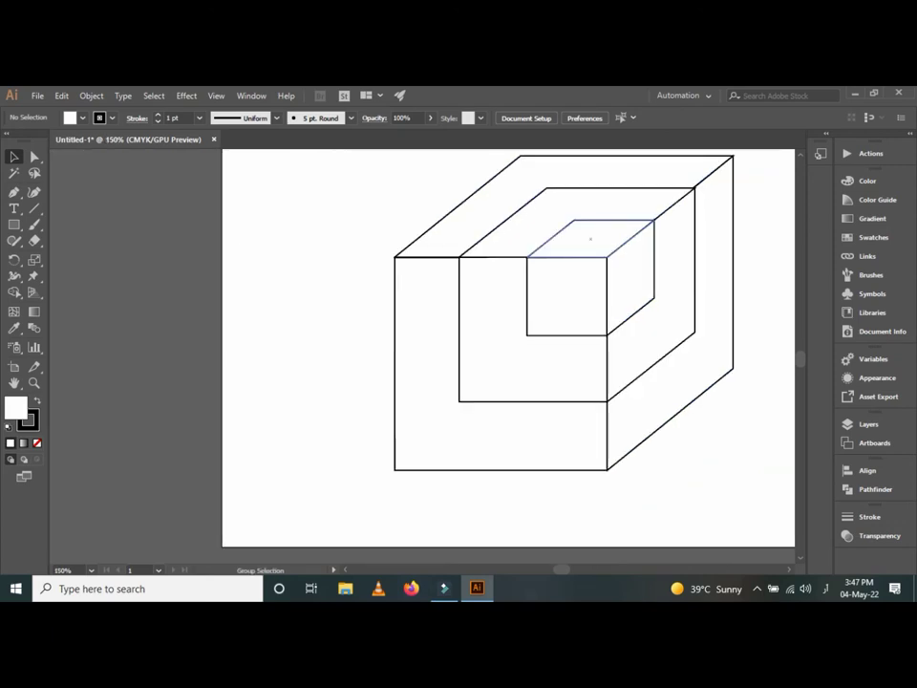
drag(617, 241, 495, 291)
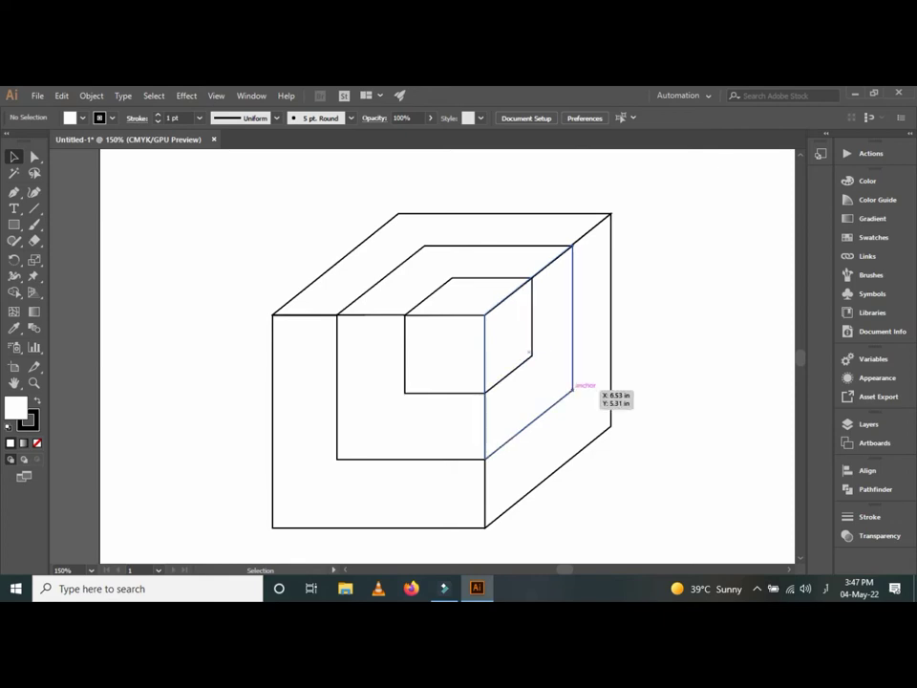
key(backslash)
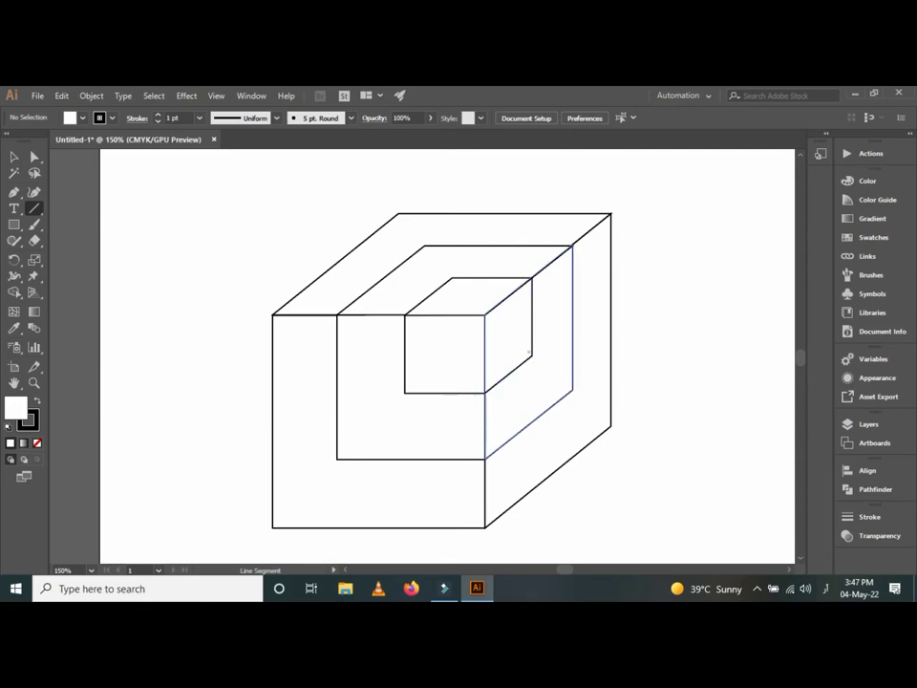
scroll(528, 351, up, 3)
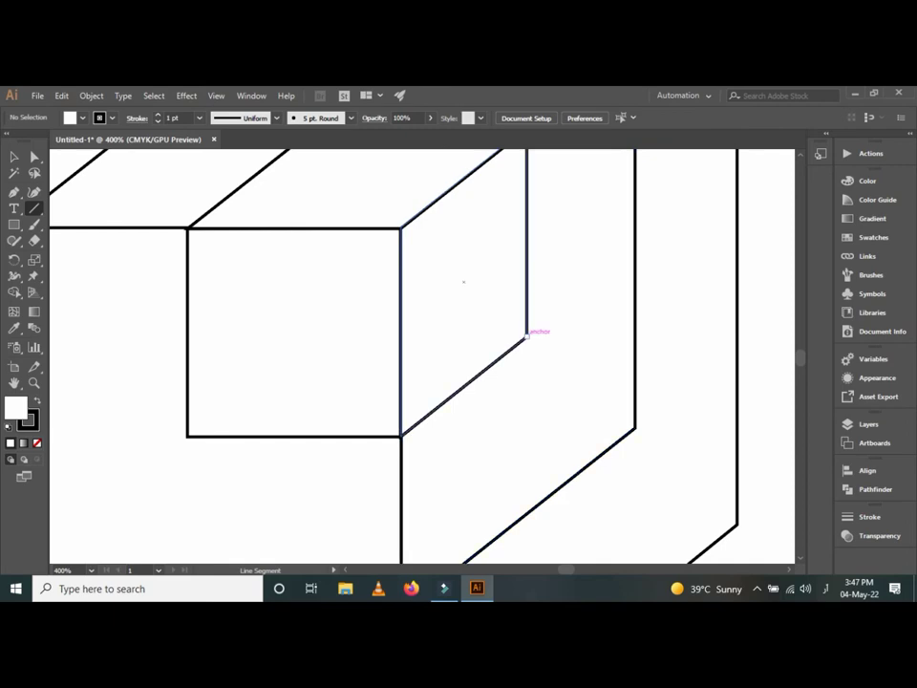
Step: Draw a diagonal edge line from the small cube's lower-right corner to the inner box corner
click(528, 331)
click(487, 374)
drag(528, 335, 634, 425)
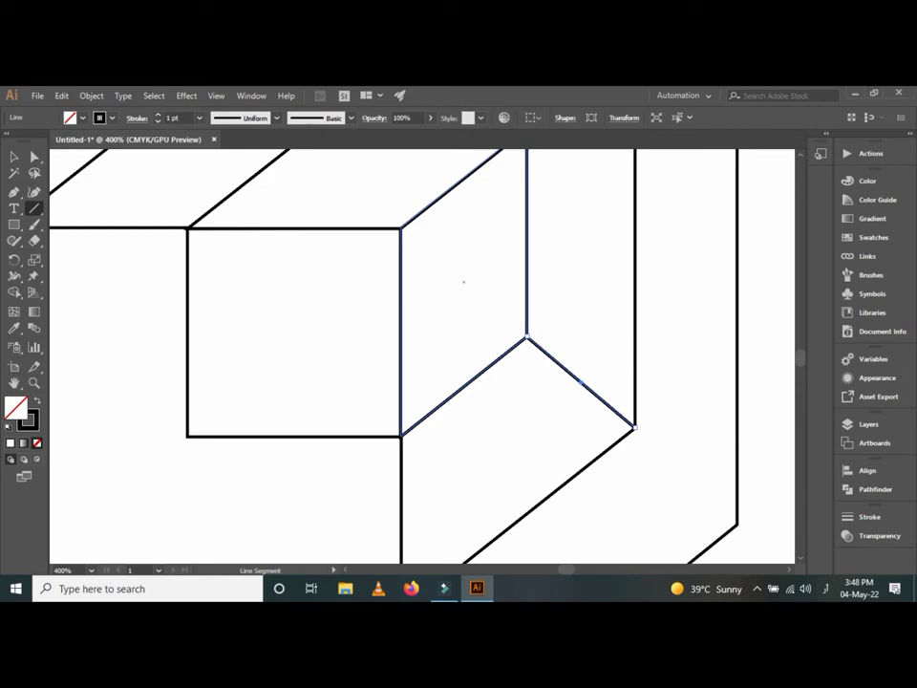
scroll(420, 354, up, 1)
scroll(420, 354, up, 1)
scroll(421, 354, up, 1)
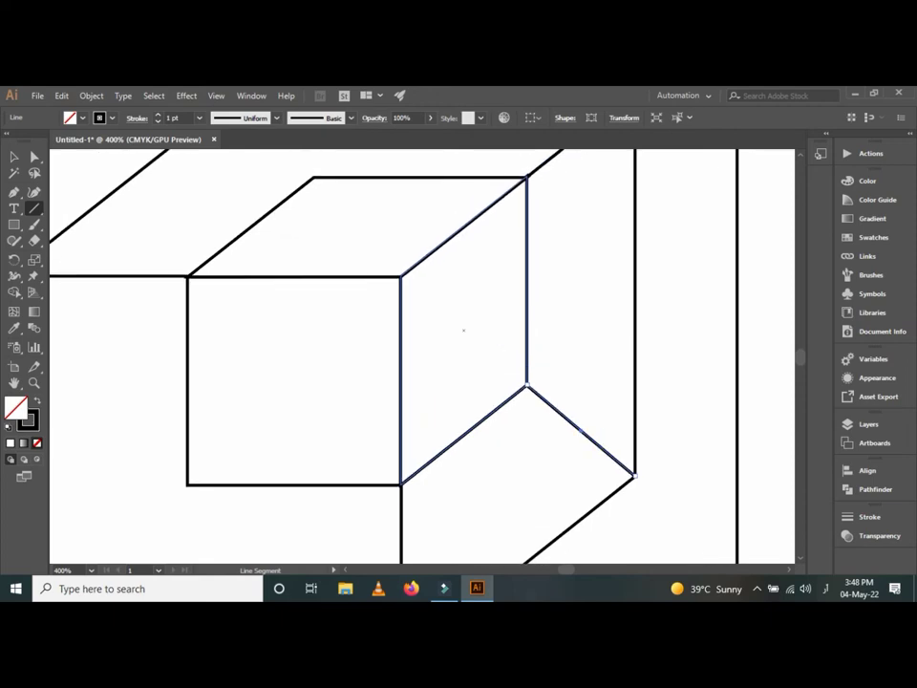
scroll(463, 330, up, 1)
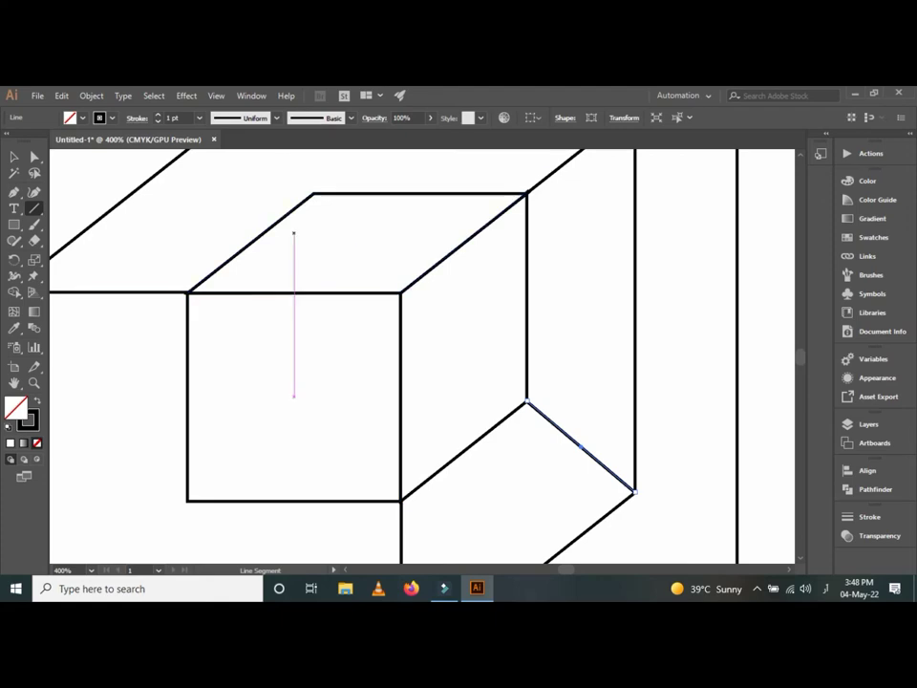
Step: Return to the Selection tool and select the small cube group
click(15, 156)
scroll(356, 243, up, 1)
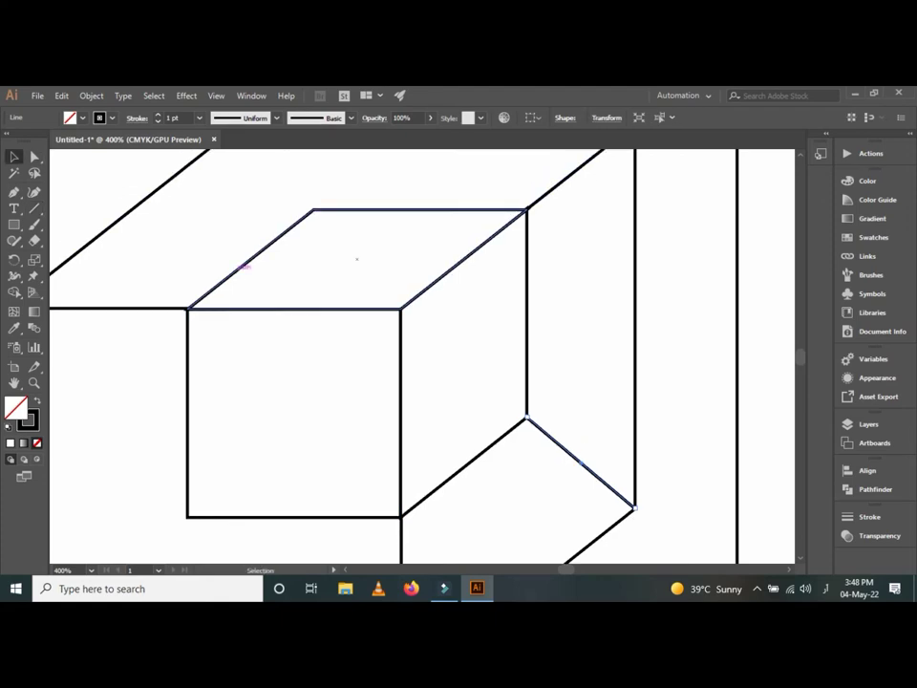
click(347, 271)
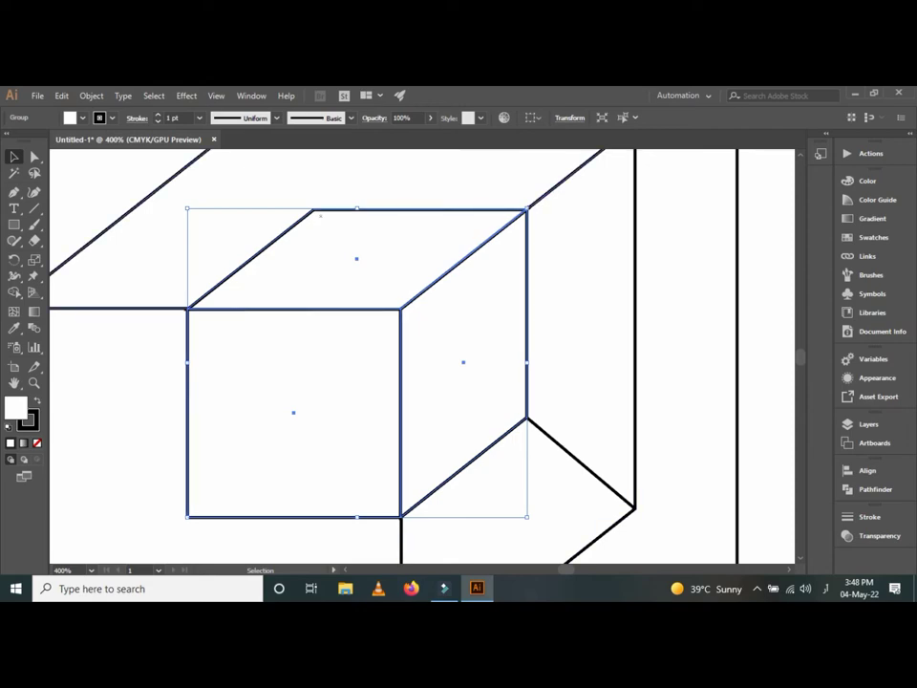
Step: Turn the small cube group exactly 180° so it reads as a recessed pocket, then zoom out
drag(534, 204, 270, 470)
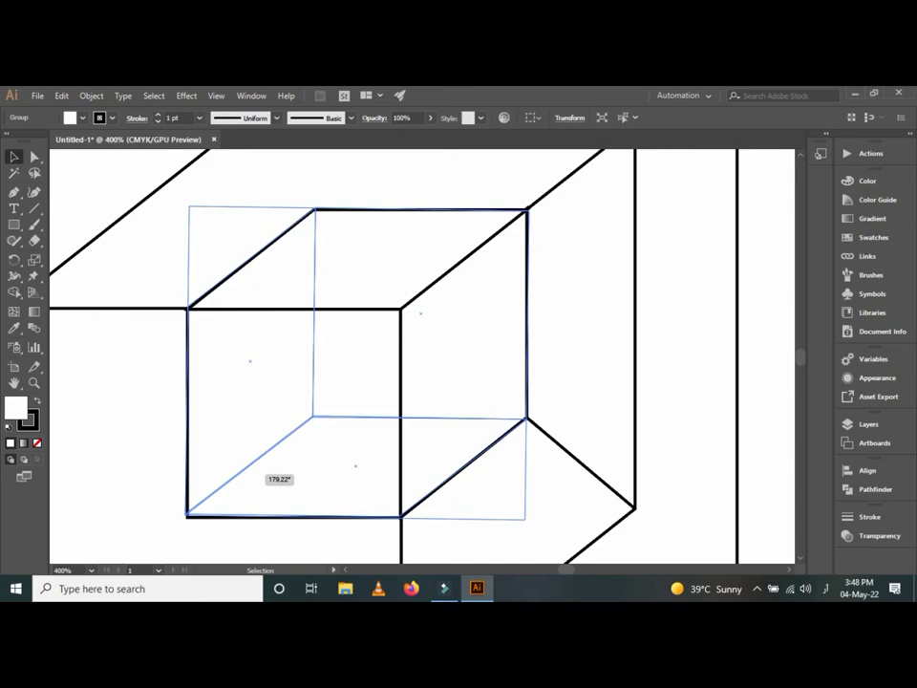
drag(270, 470, 265, 467)
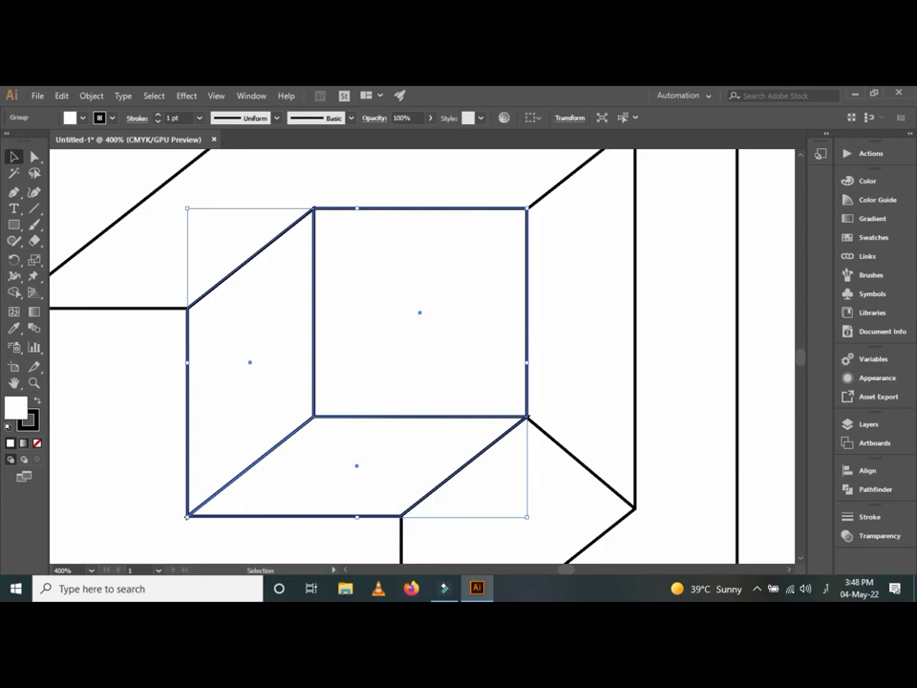
key(ctrl+shift+a)
scroll(421, 353, right, 2)
scroll(420, 353, left, 2)
scroll(420, 354, right, 1)
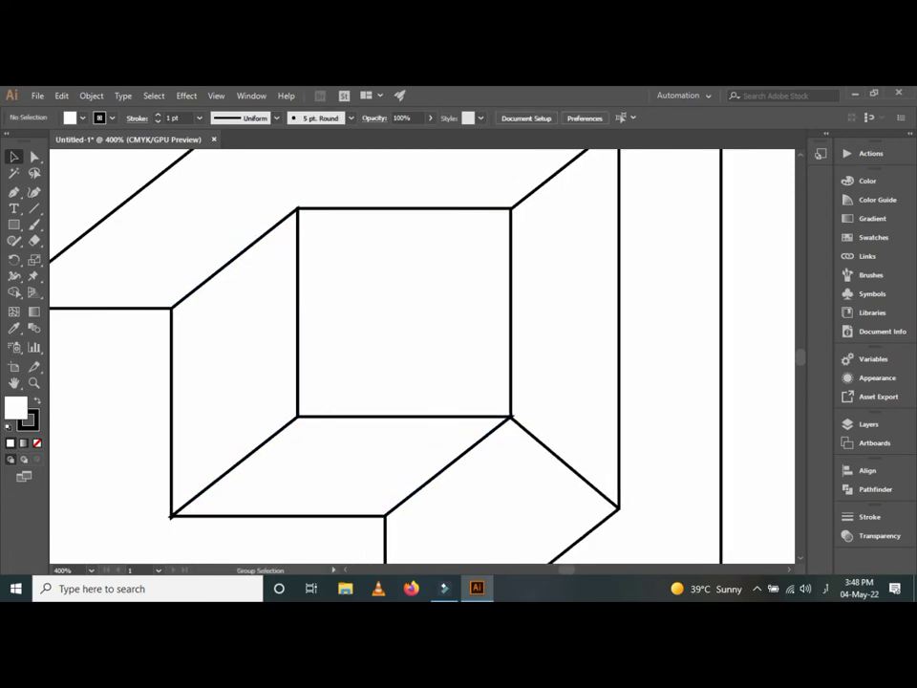
key(ctrl+minus)
key(ctrl+minus)
key(ctrl+minus)
scroll(516, 382, right, 5)
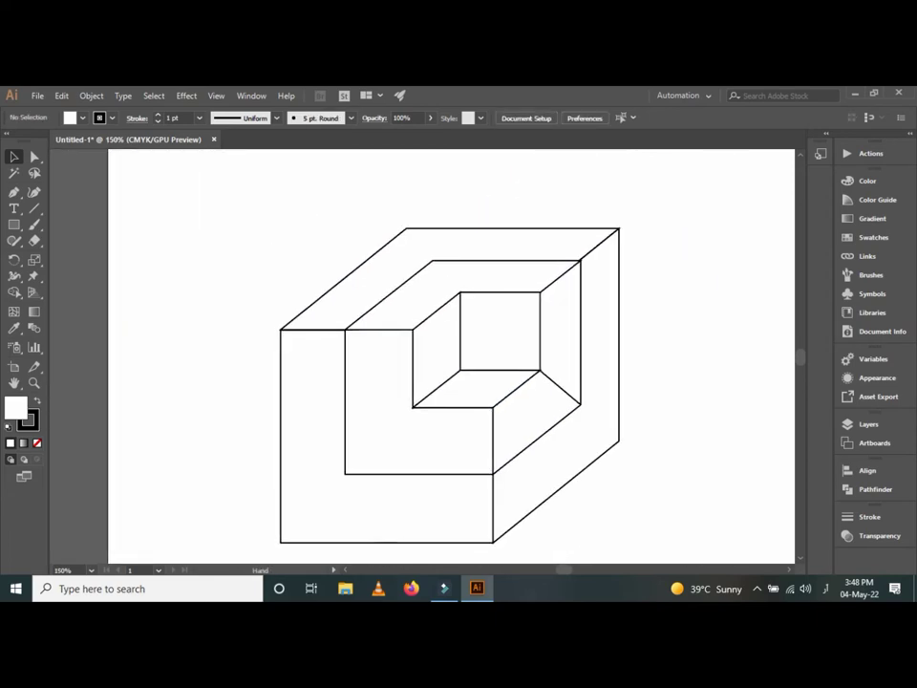
click(450, 382)
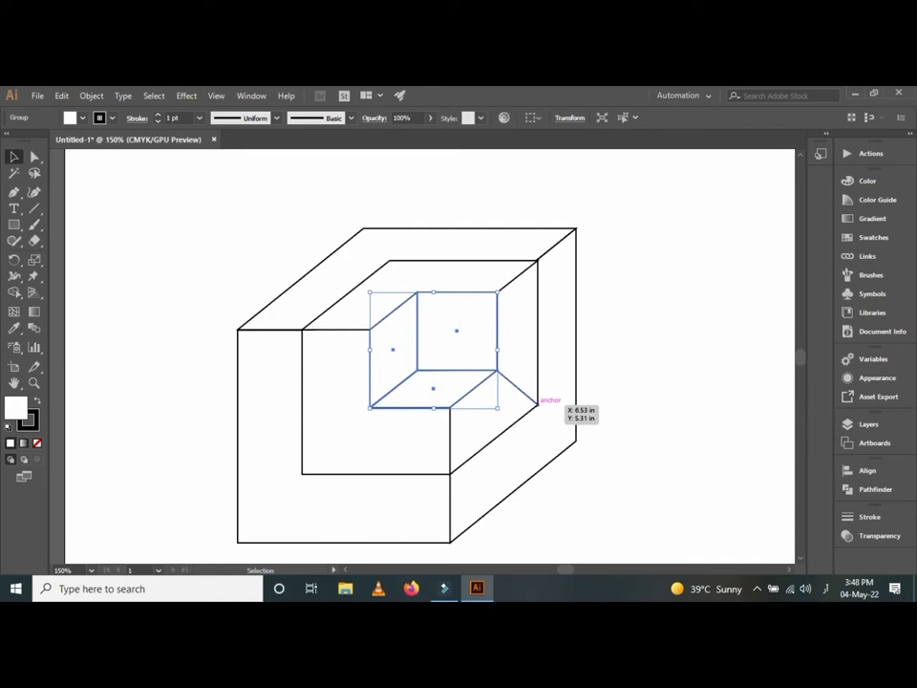
key(ctrl+shift+a)
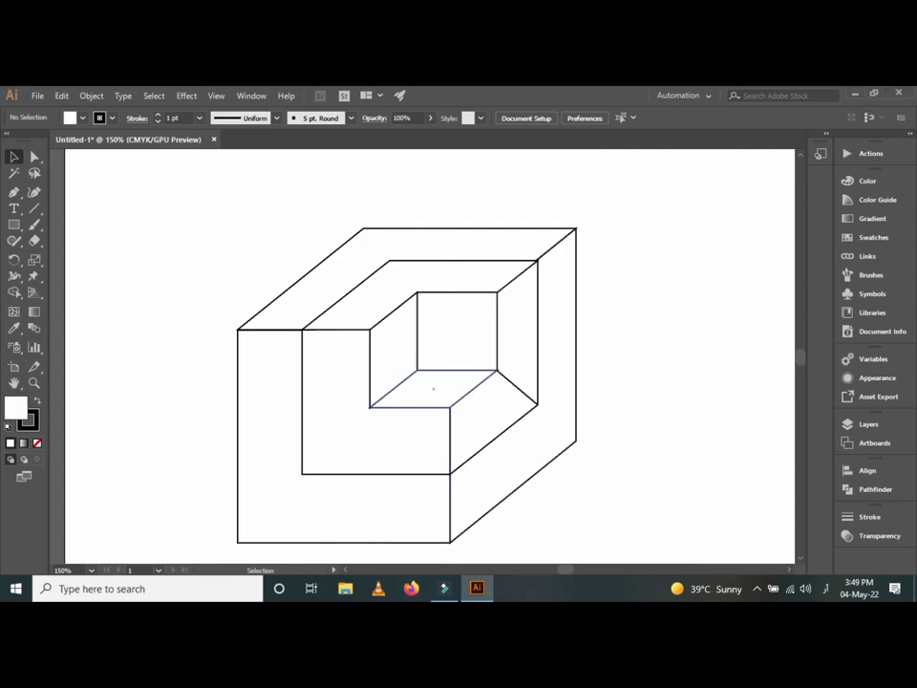
Step: Raise the inner right-face corner, shorten the vertical front edge, and lift the inner L's bottom-left corner
click(538, 404)
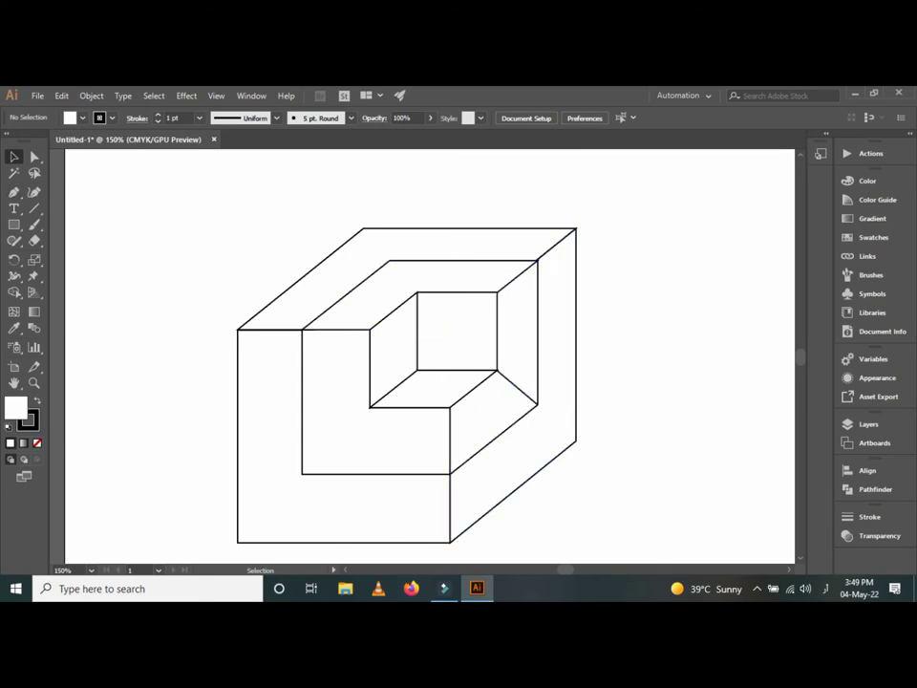
key(a)
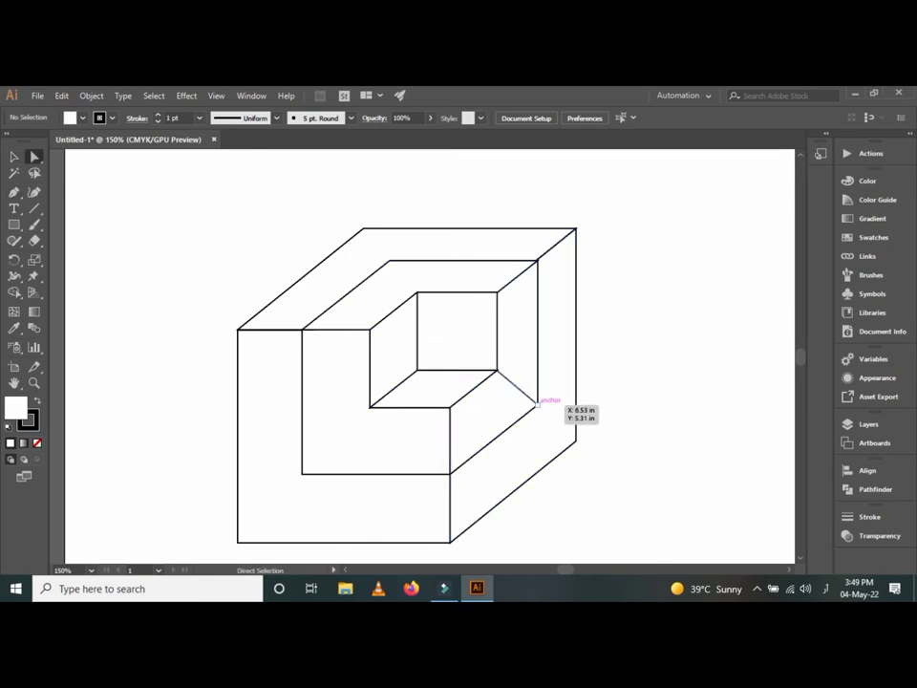
mouse_move(538, 404)
mouse_down()
mouse_move(537, 373)
mouse_move(538, 404)
mouse_move(537, 384)
mouse_up()
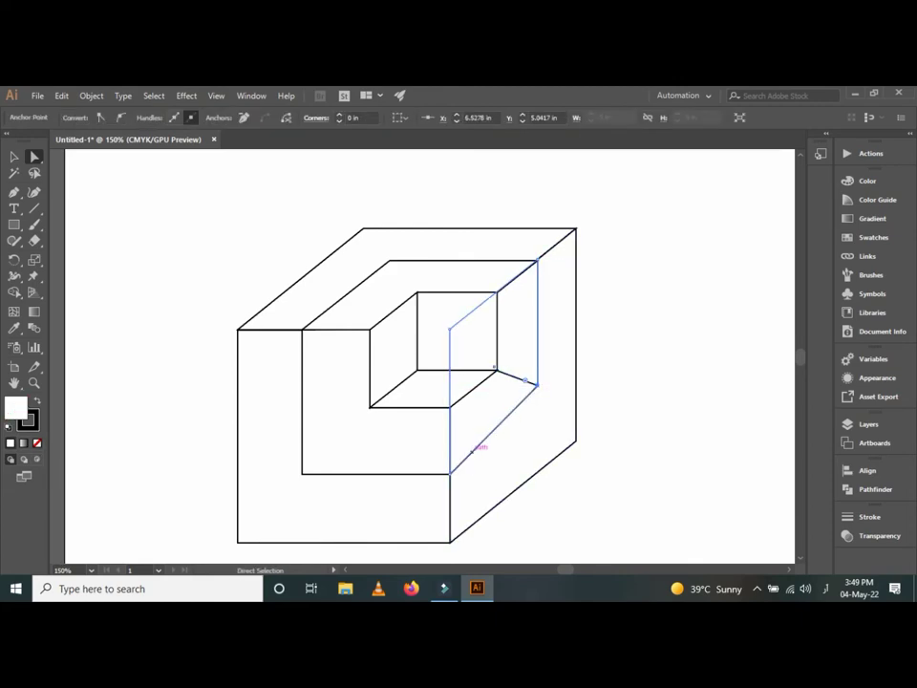
drag(450, 473, 450, 440)
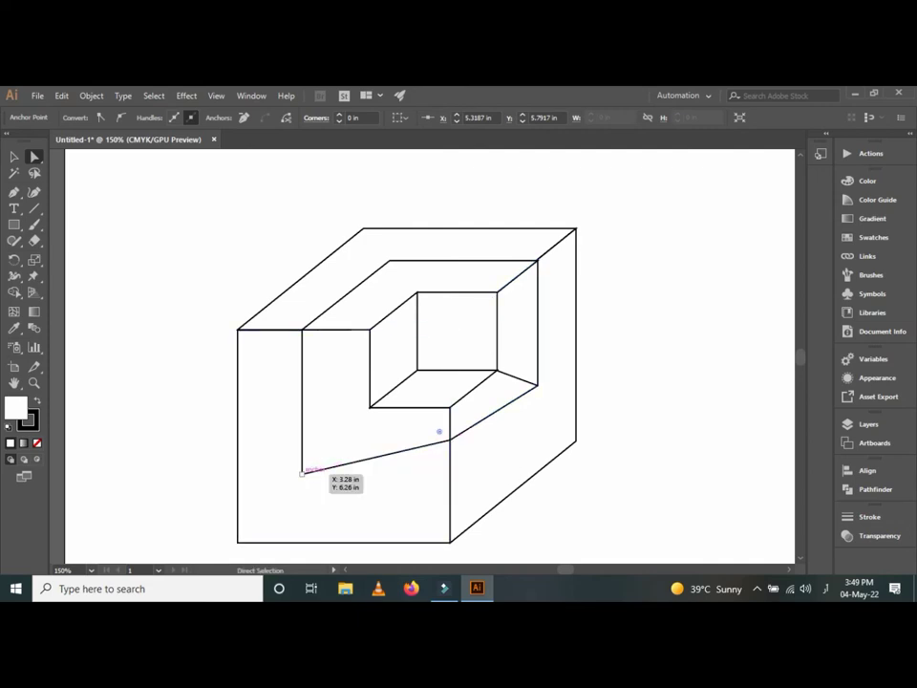
mouse_move(302, 472)
mouse_down()
mouse_move(314, 439)
mouse_move(302, 439)
mouse_up()
click(310, 430)
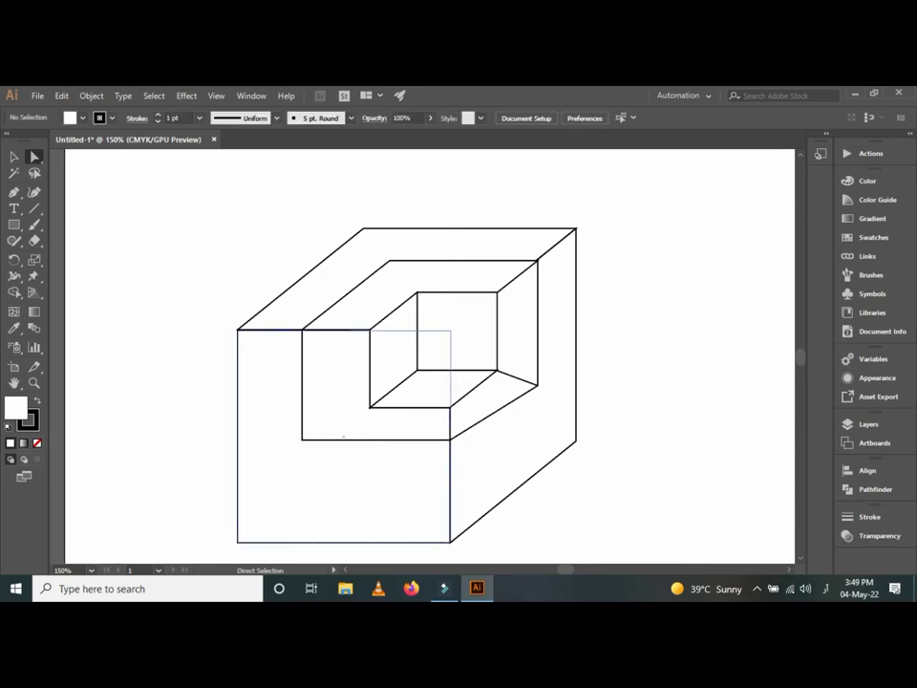
Step: Reposition the inner floor corners and extend the inner diagonal edge down to the corner
drag(450, 408, 450, 394)
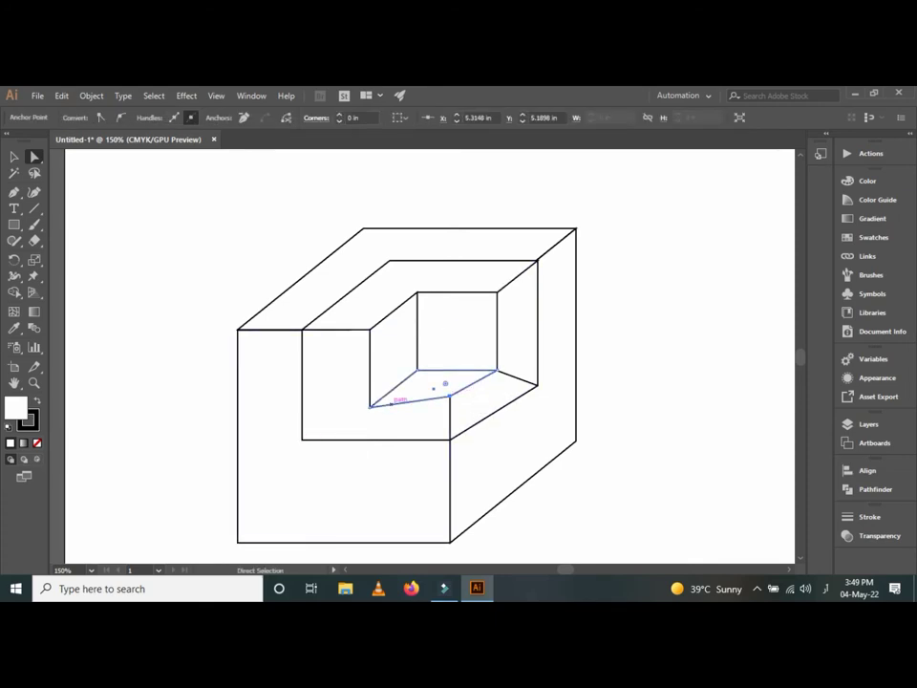
drag(371, 406, 388, 392)
click(393, 347)
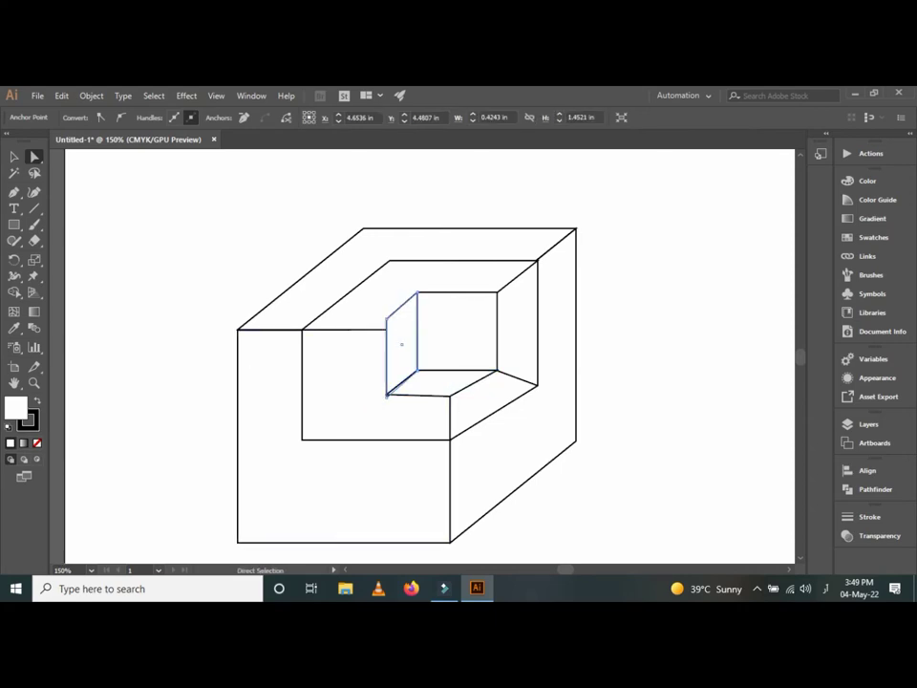
key(ctrl+shift+a)
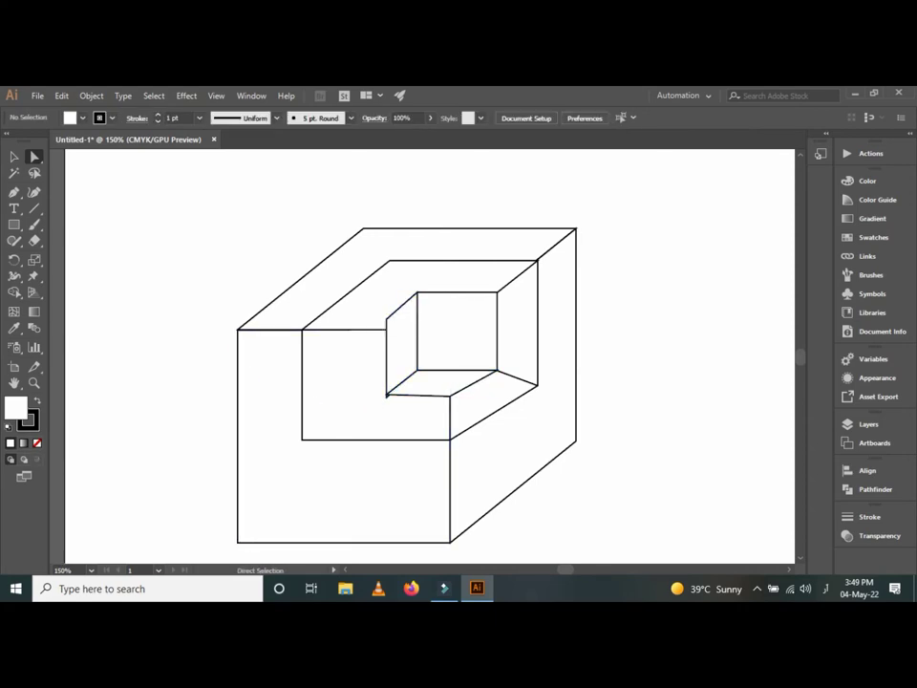
drag(440, 383, 424, 394)
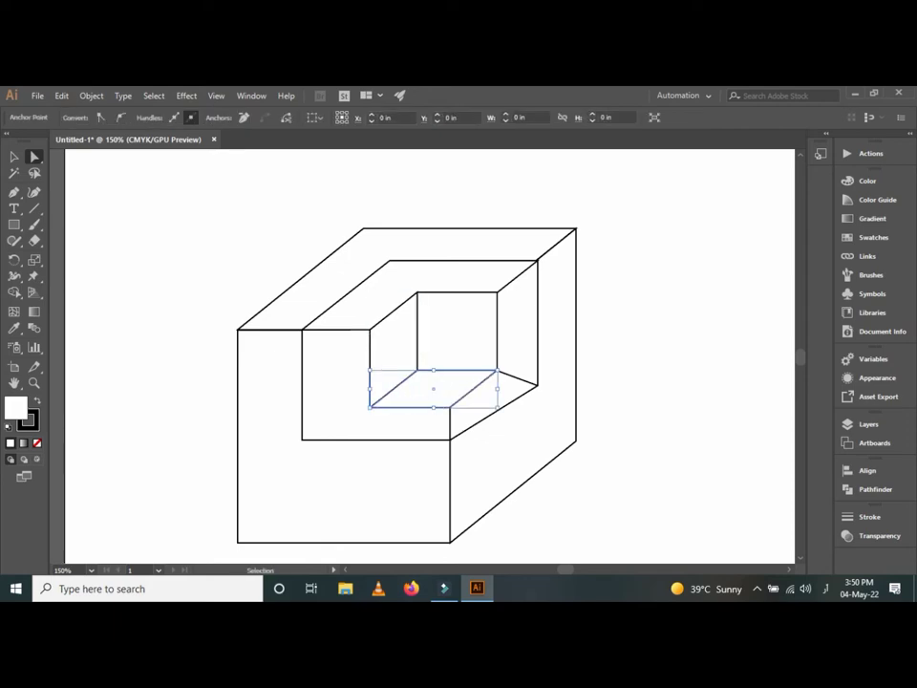
drag(382, 439, 382, 474)
click(494, 440)
drag(537, 385, 538, 405)
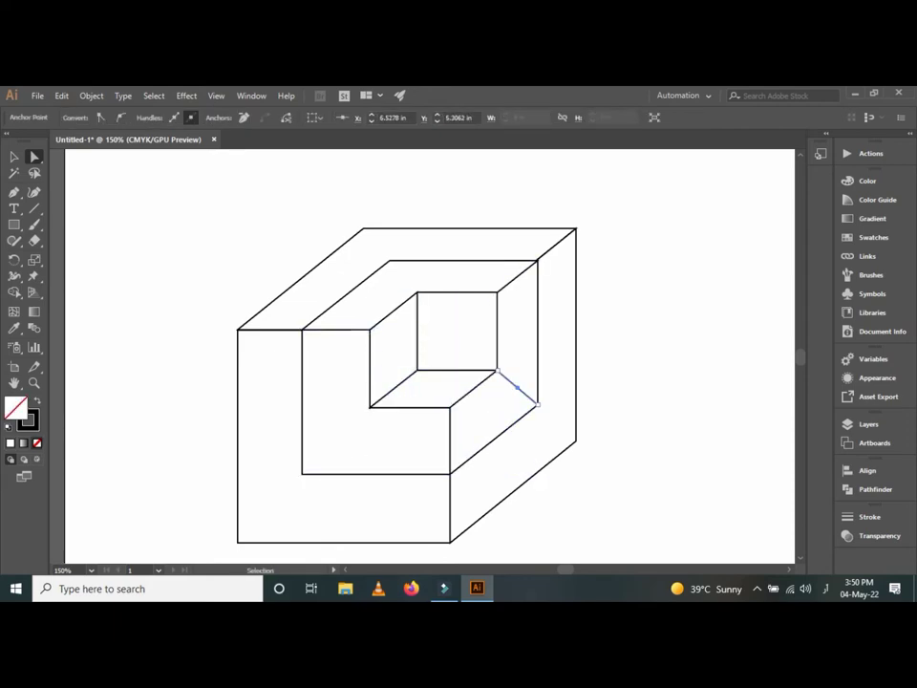
Step: Paste a copy of the small cube in front and rotate it 180° into the recess
key(ctrl+f)
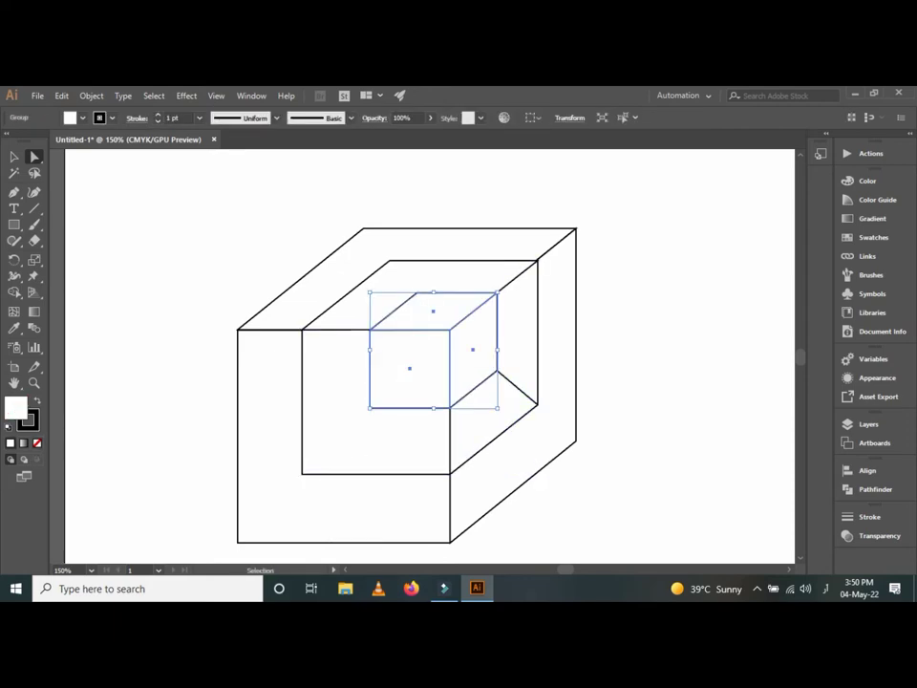
key(ctrl+d)
key(a)
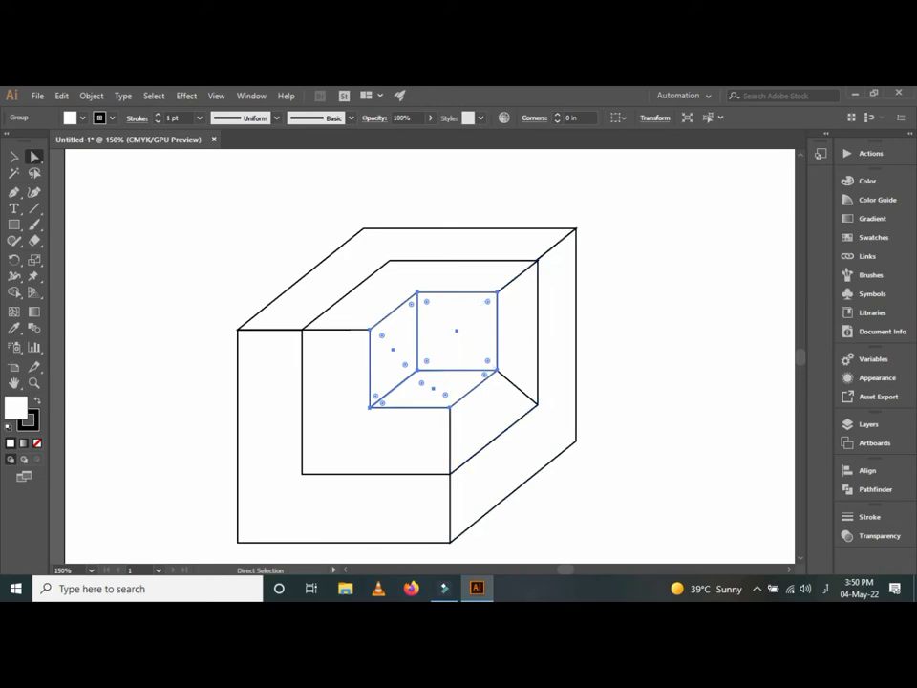
key(ctrl+shift+a)
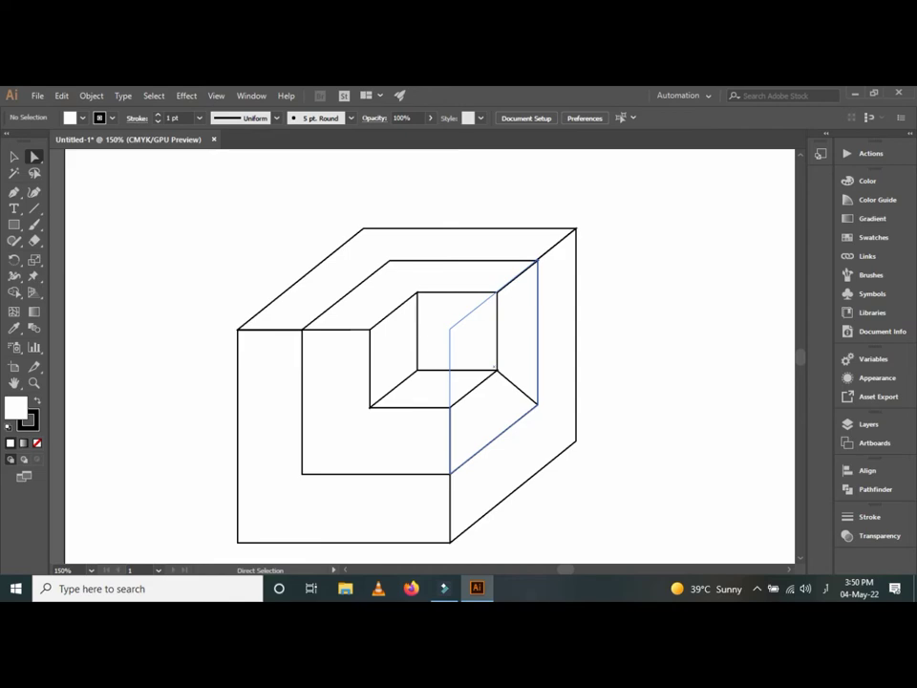
right_click(488, 182)
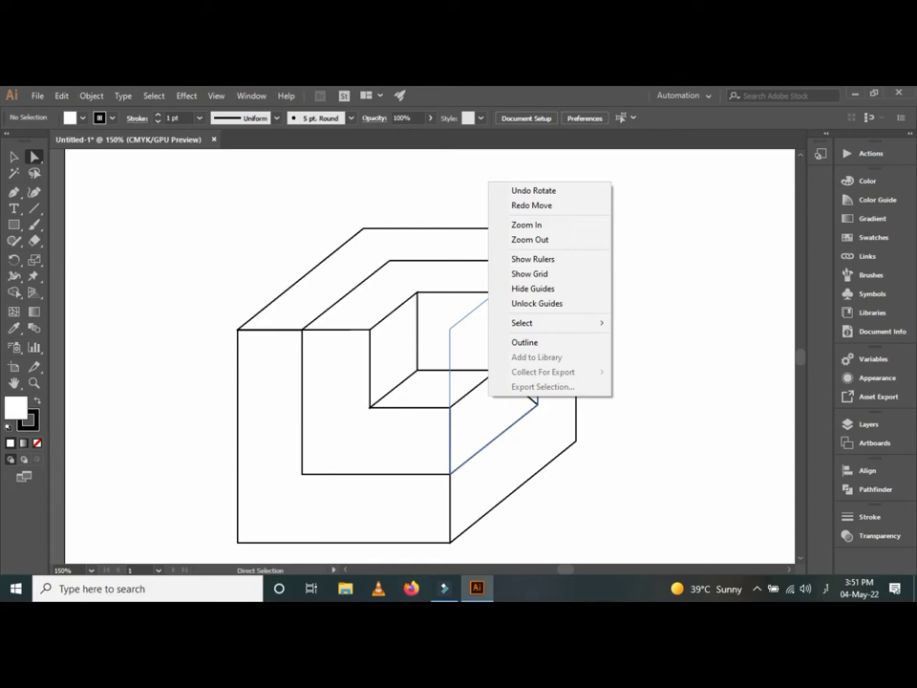
key(Escape)
key(ctrl+shift+a)
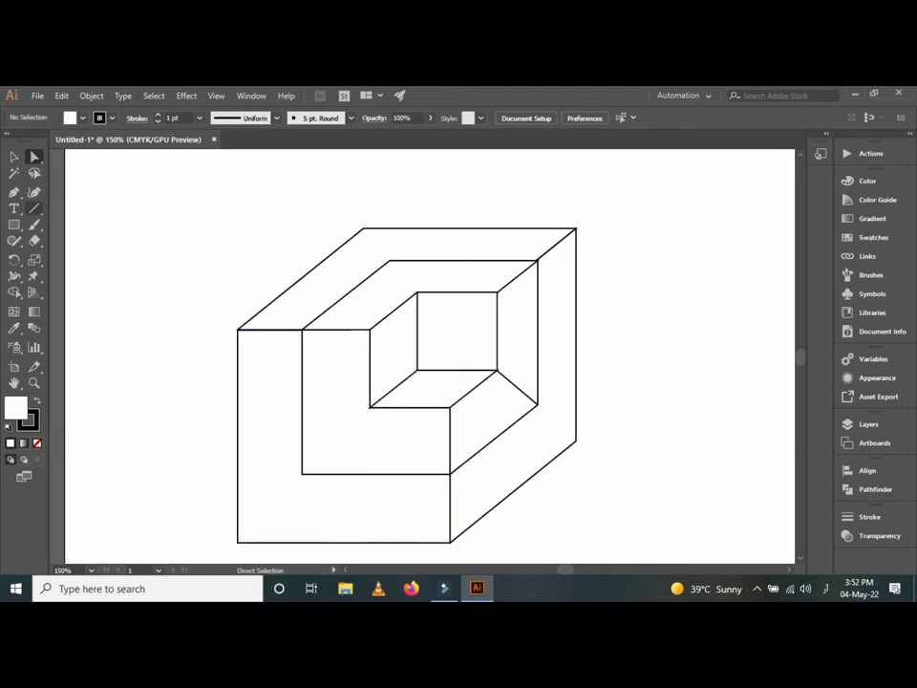
key(backslash)
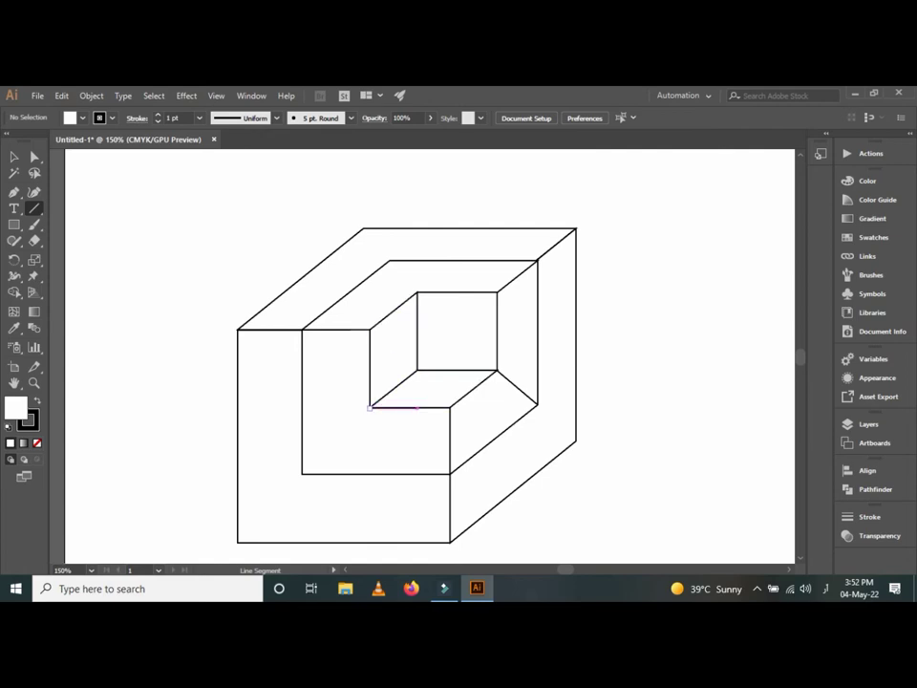
scroll(370, 408, up, 3)
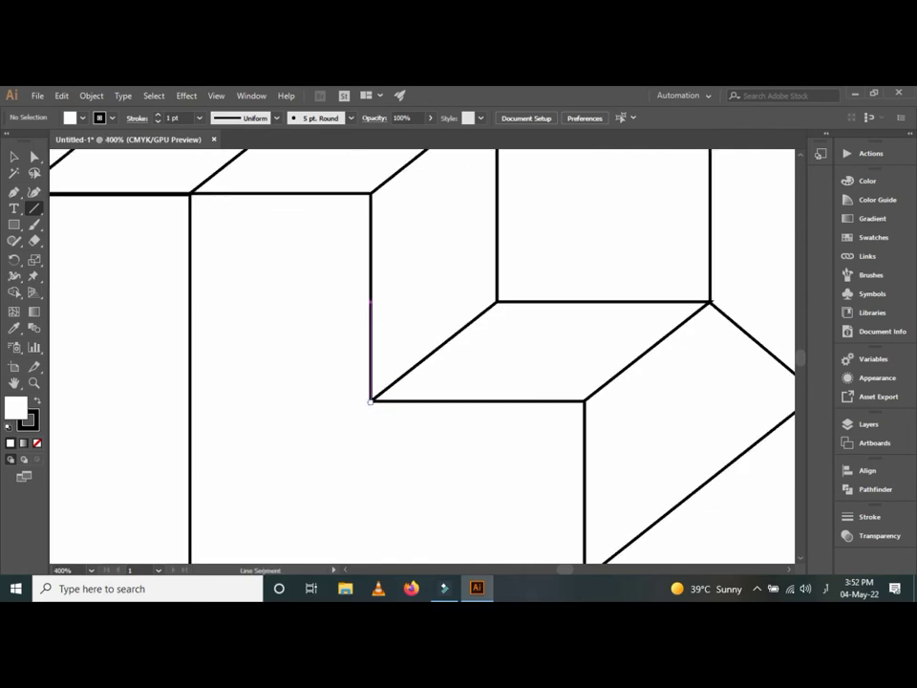
drag(371, 401, 372, 400)
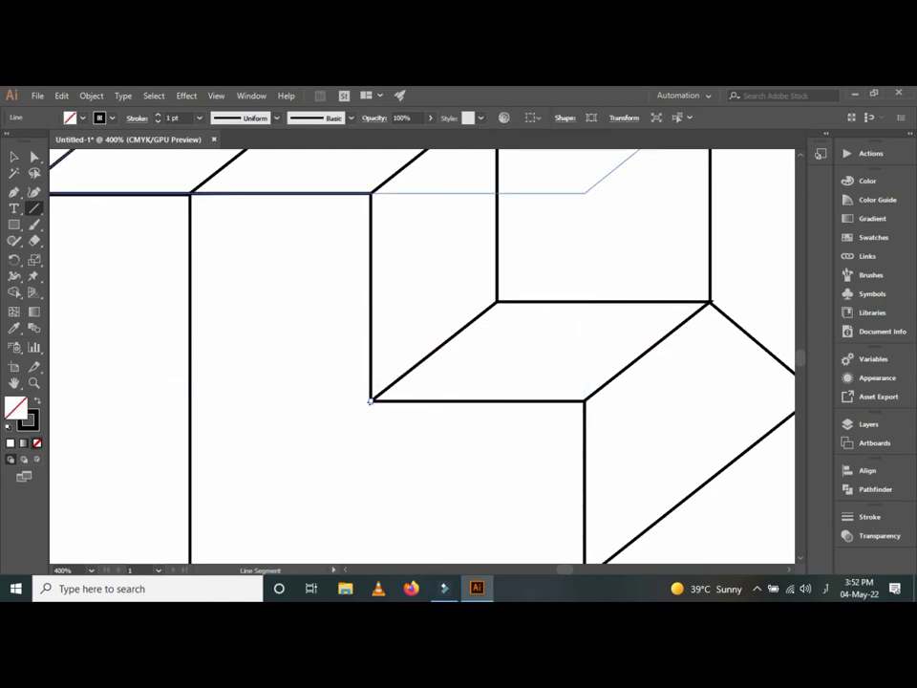
key(ctrl+shift+a)
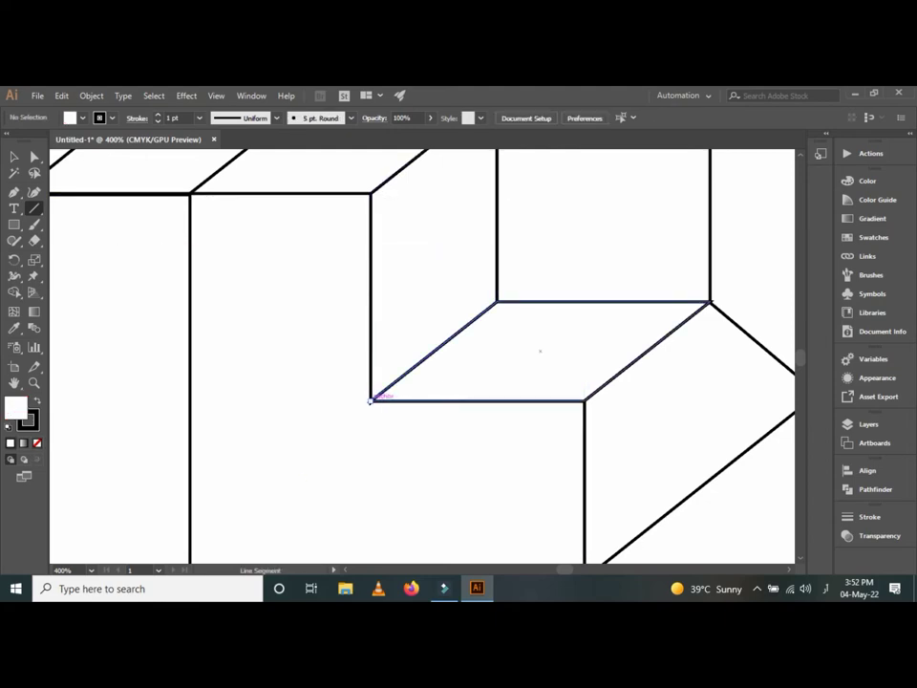
drag(371, 401, 191, 400)
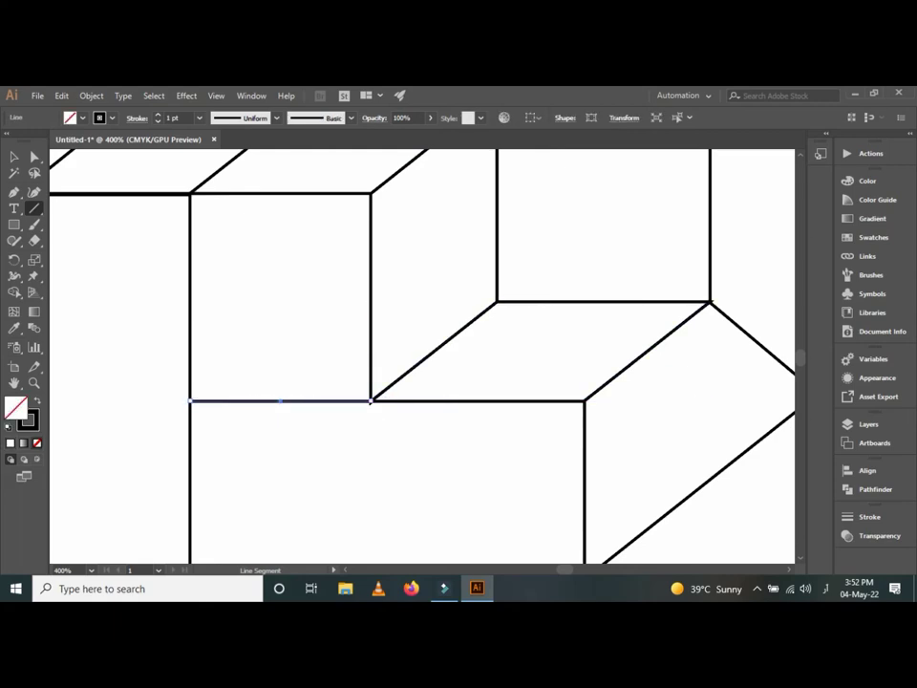
scroll(191, 400, down, 1)
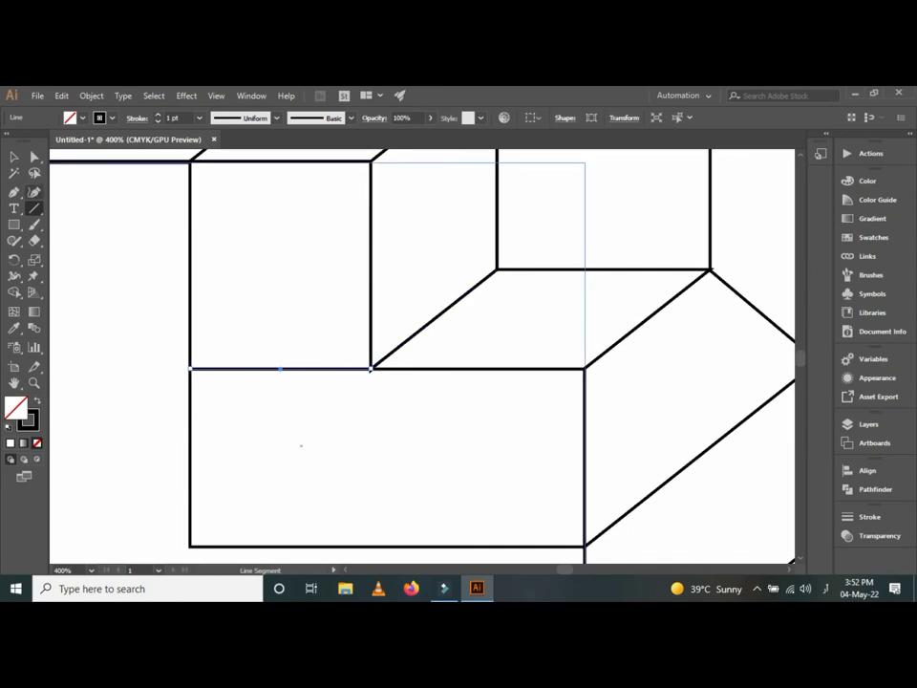
key(Delete)
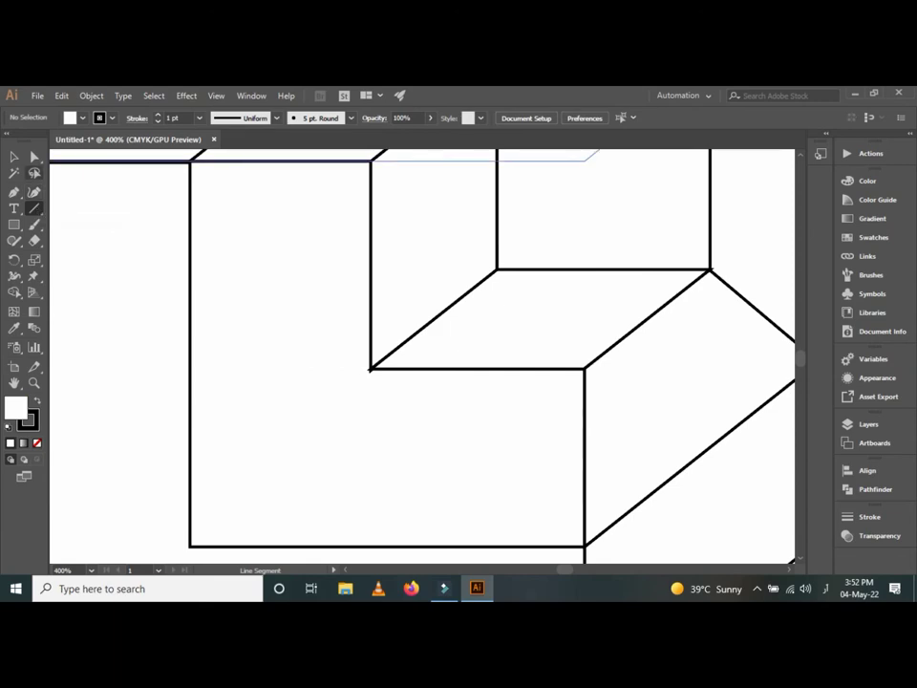
Step: Draw a square down-left from the inner corner on the front face, then zoom out to the whole cube
key(m)
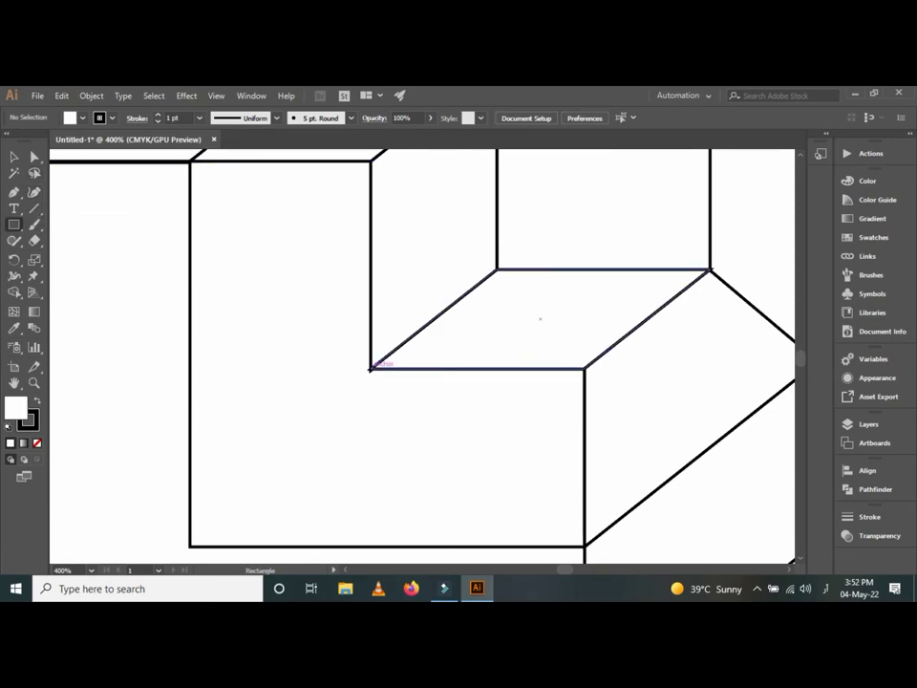
mouse_move(370, 369)
mouse_down()
mouse_move(245, 509)
mouse_move(190, 546)
mouse_up()
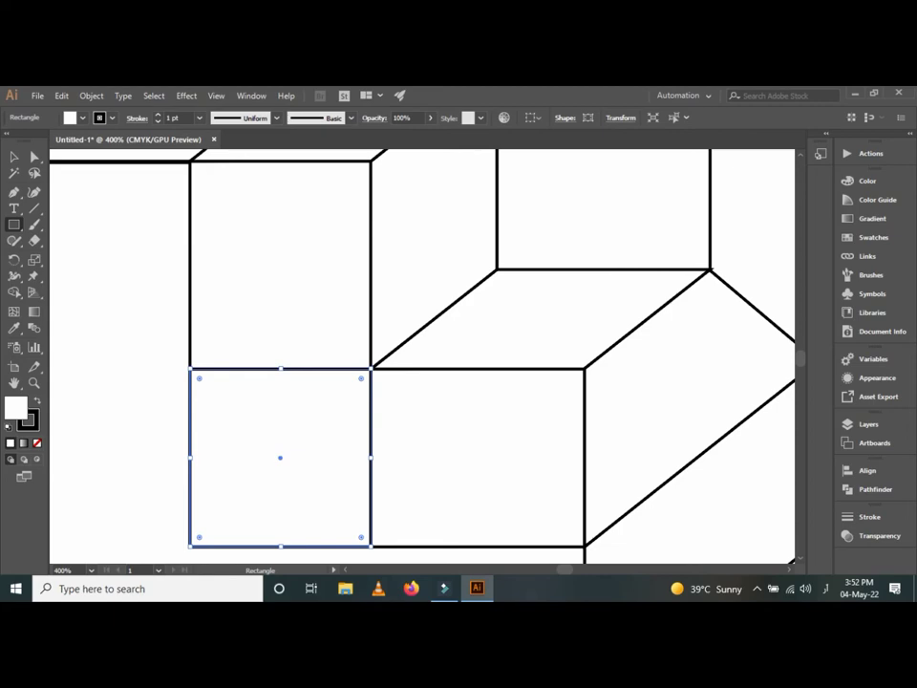
scroll(161, 251, down, 2)
drag(352, 285, 517, 390)
scroll(332, 390, down, 1)
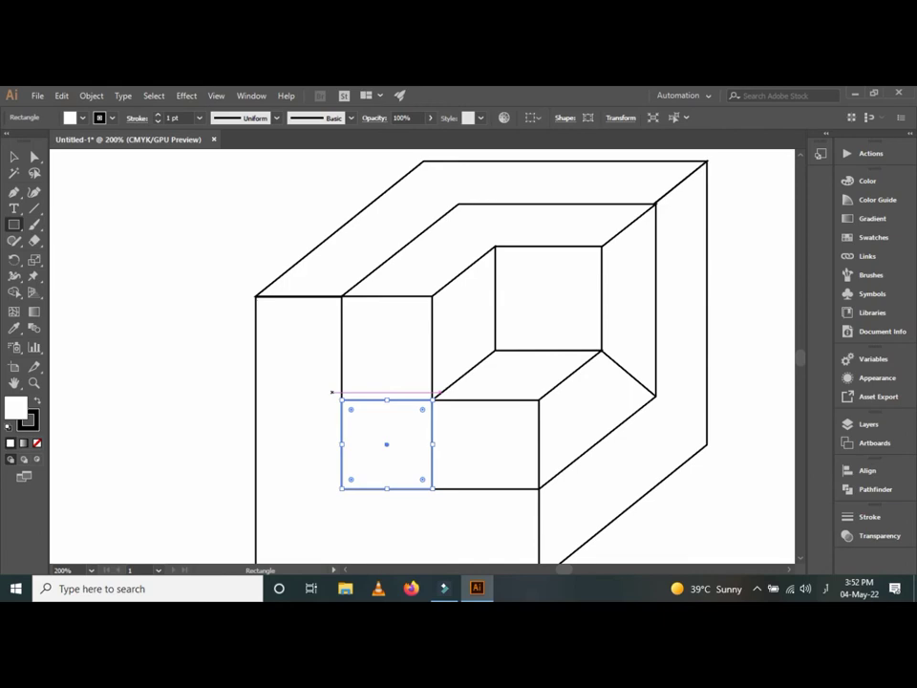
scroll(330, 445, down, 1)
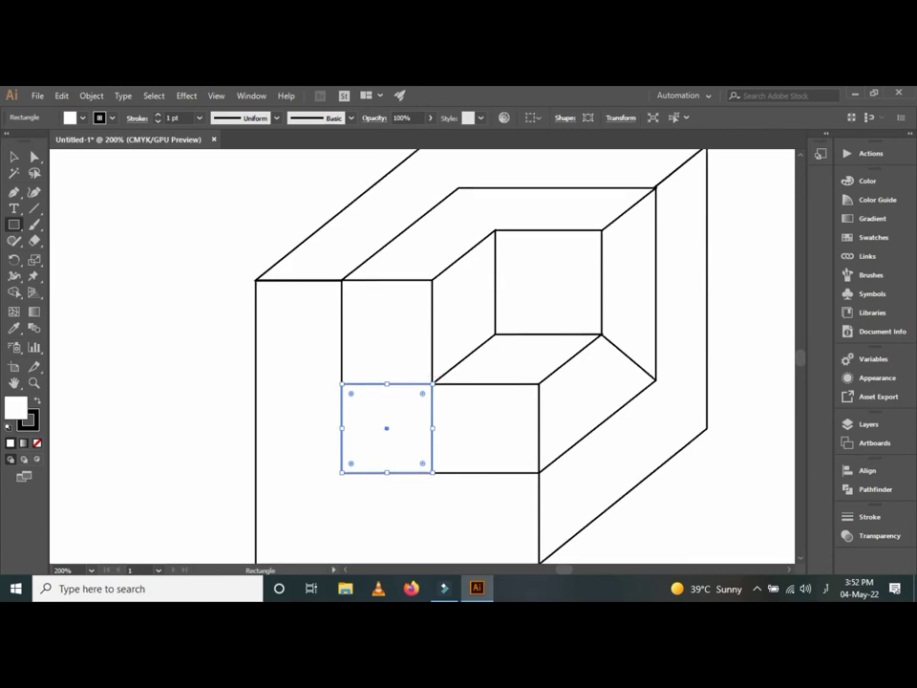
alt+scroll(330, 444, down, 1)
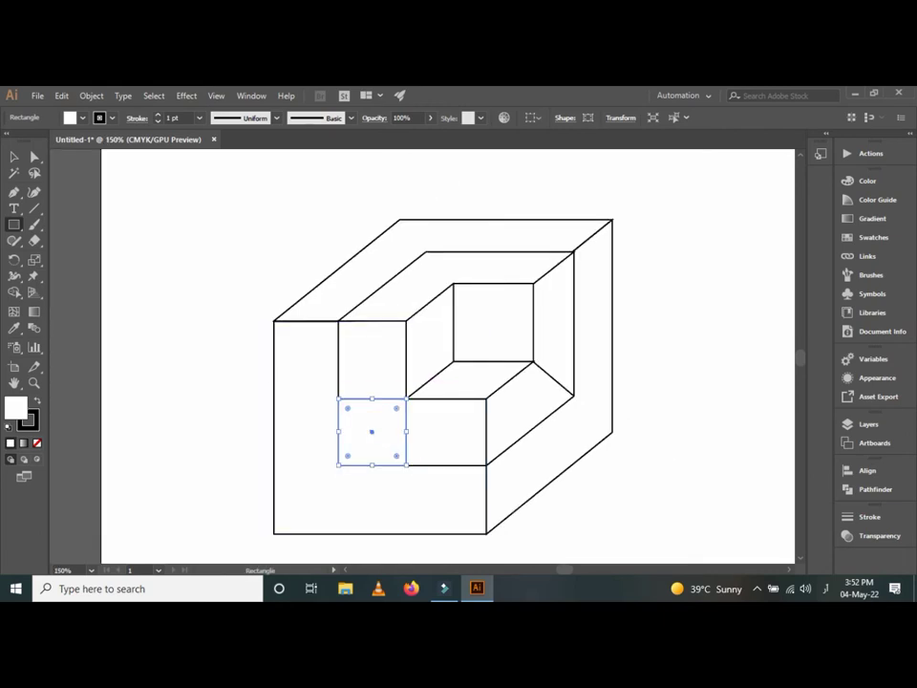
Step: Merge the L-shaped lower-left front region with the square into one notched outline using Shape Builder
key(v)
drag(241, 408, 373, 532)
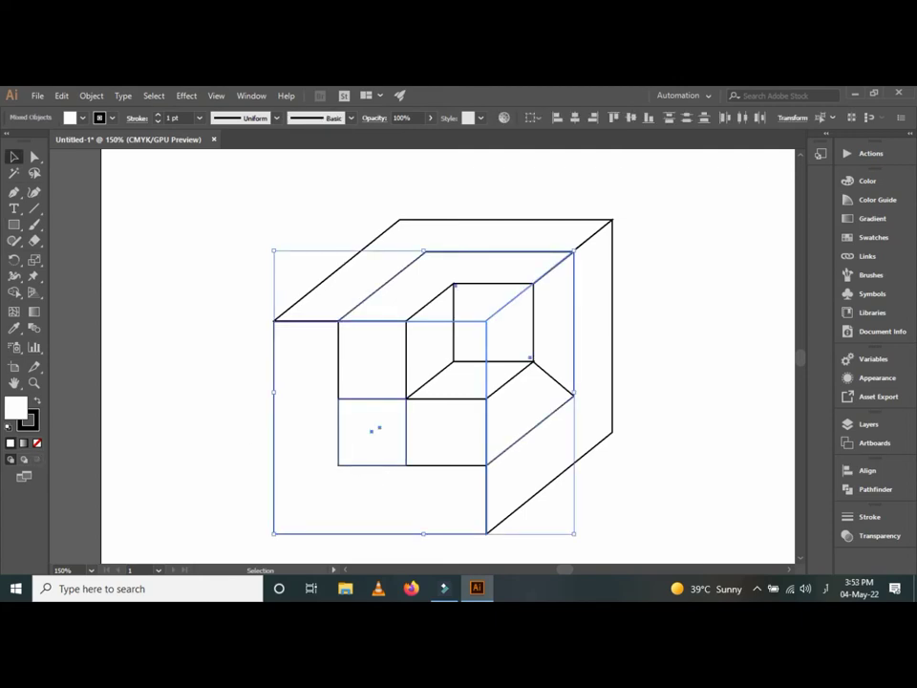
key(shift+m)
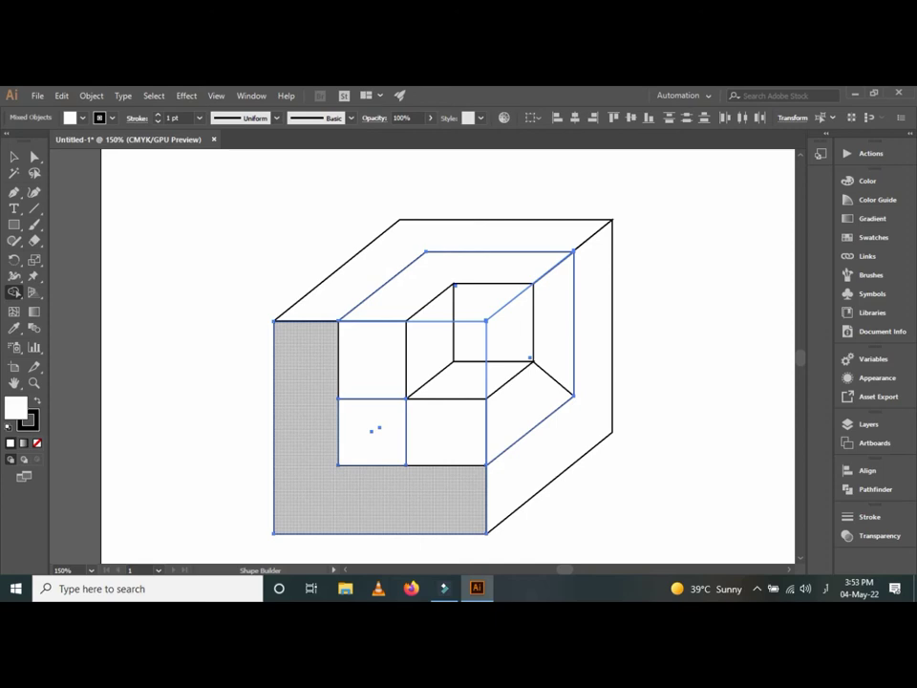
drag(306, 430, 374, 430)
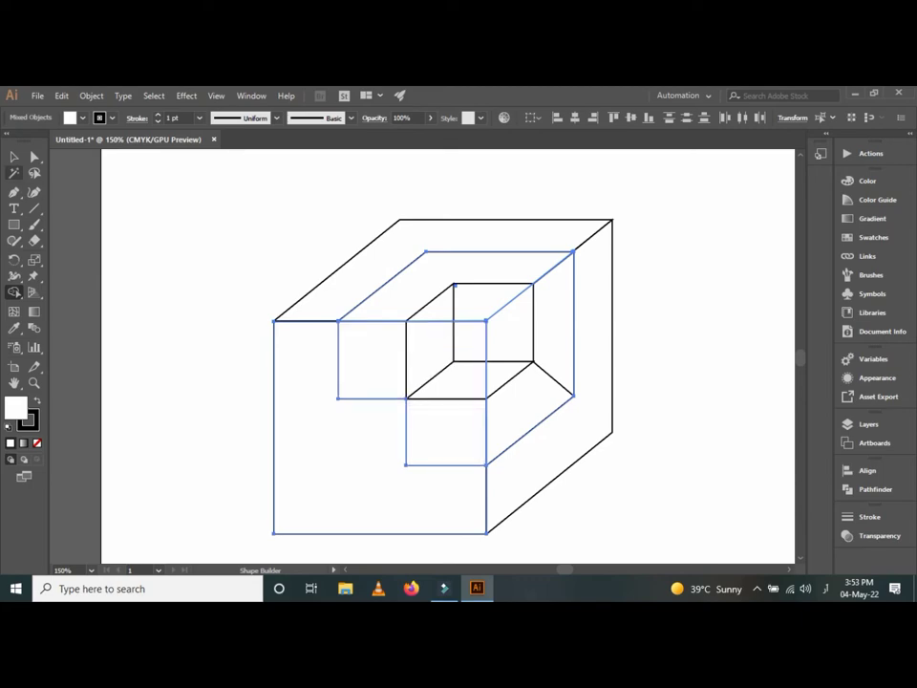
key(v)
key(ctrl+shift+a)
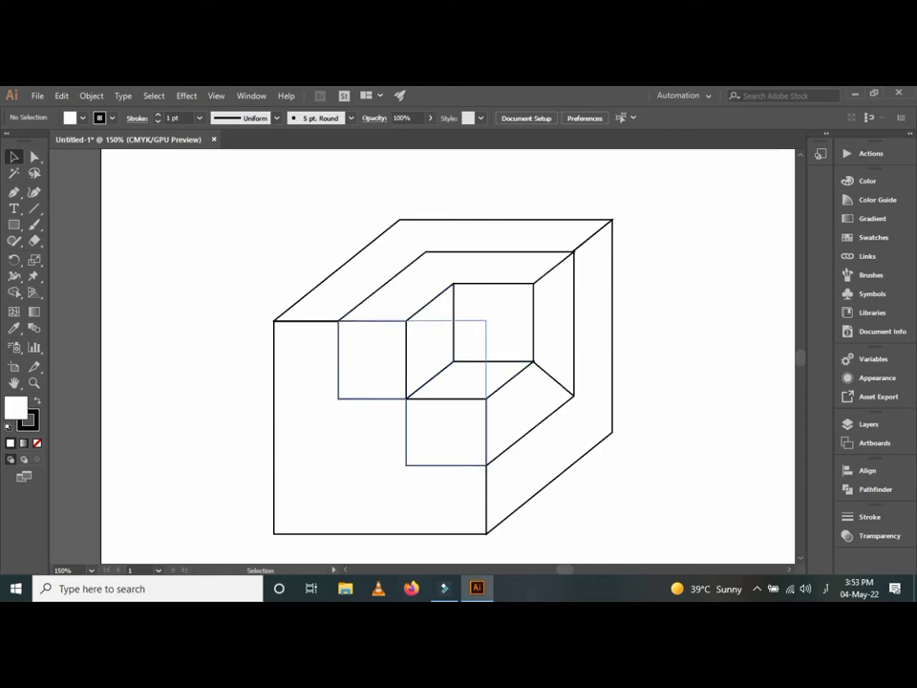
Step: Nudge the small inner cube's faces two steps left into the notch
click(458, 355)
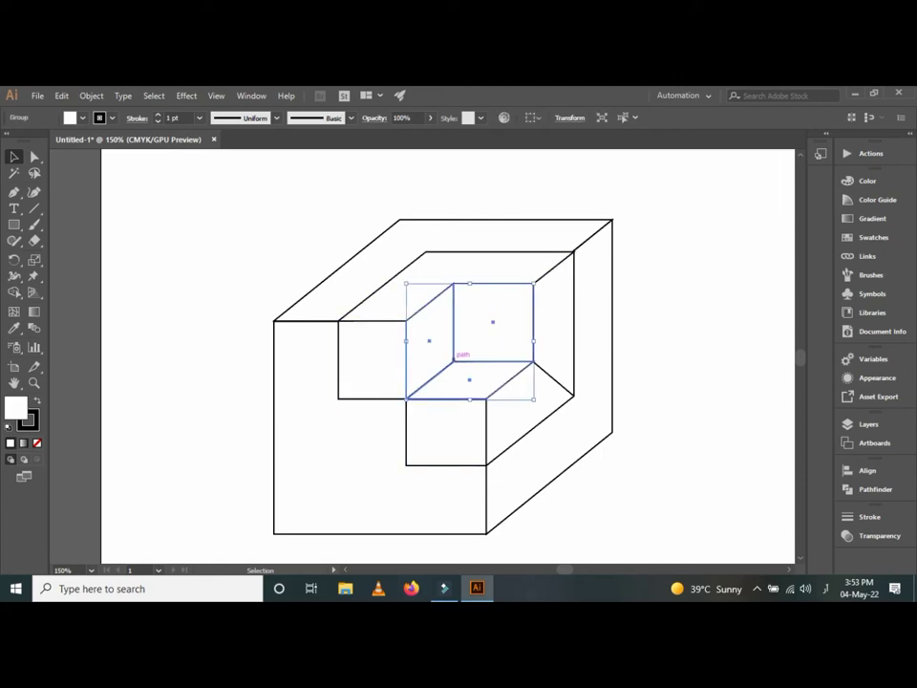
key(Left)
key(Left)
key(Left)
key(Left)
key(Left)
key(Left)
key(Left)
key(Left)
key(Left)
key(Left)
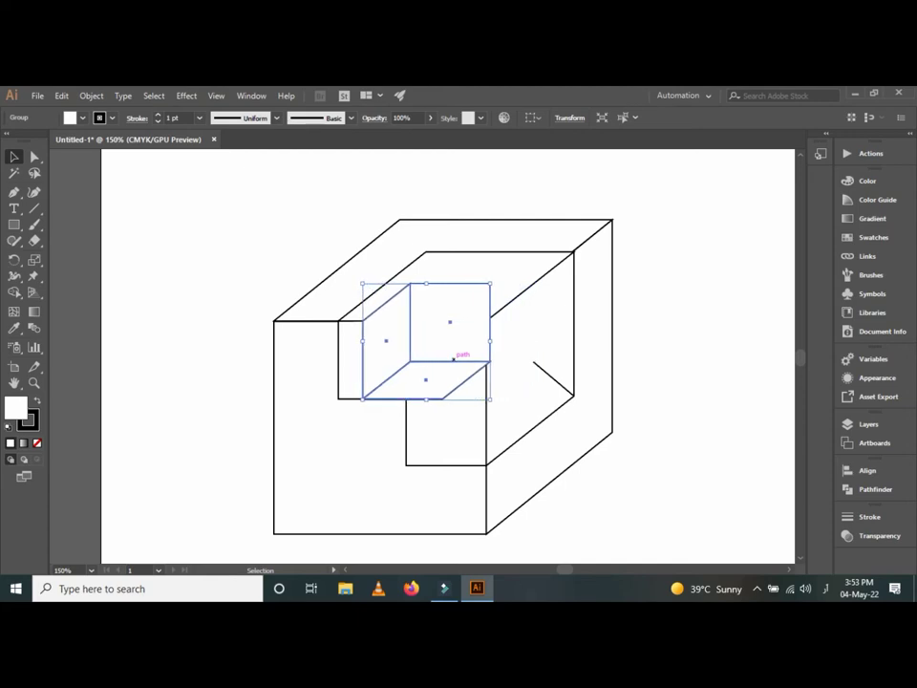
key(Left)
key(Left)
key(Left)
key(Left)
key(Left)
key(Left)
key(Left)
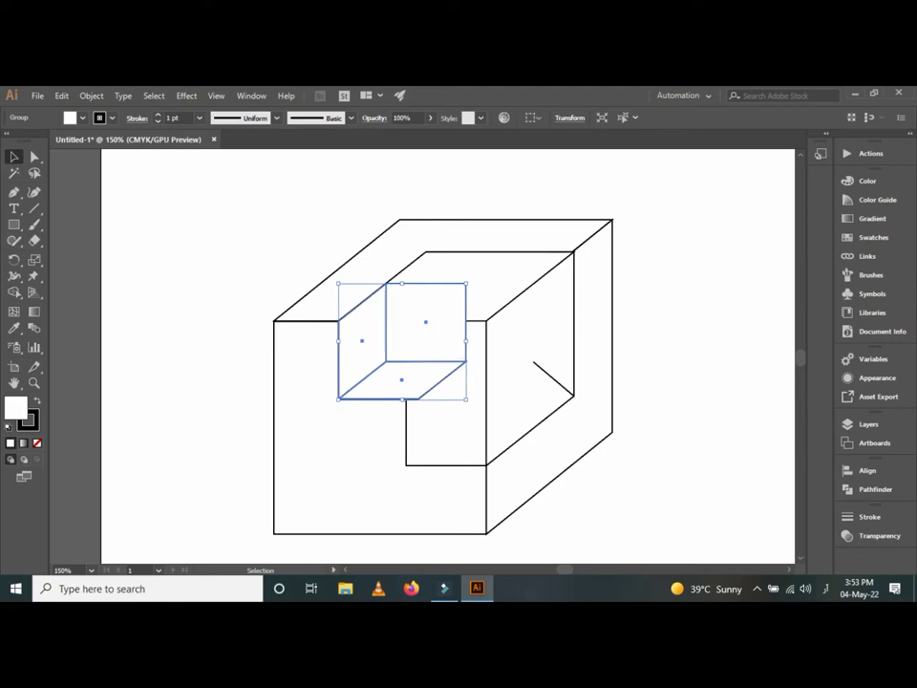
key(ctrl+shift+a)
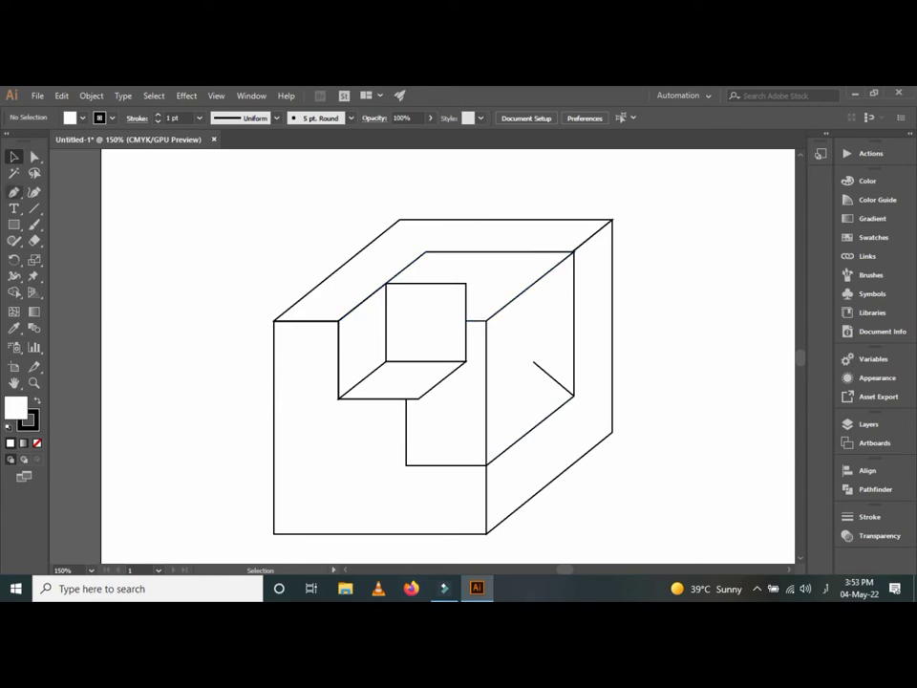
Step: Use Shape Builder on the whole cube to merge recess regions and delete the stray interior edges
click(34, 207)
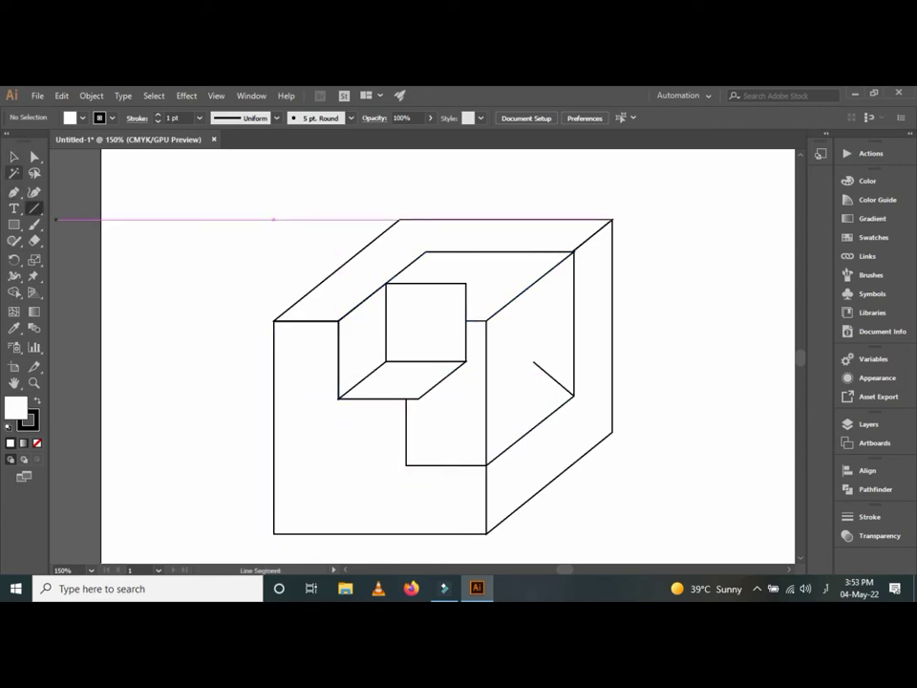
key(v)
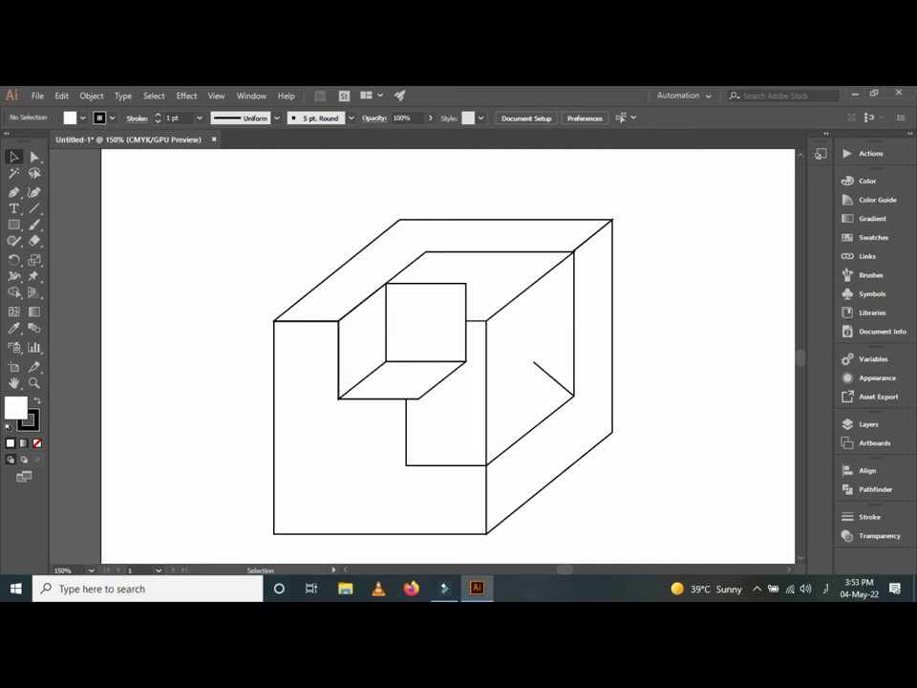
drag(338, 195, 655, 535)
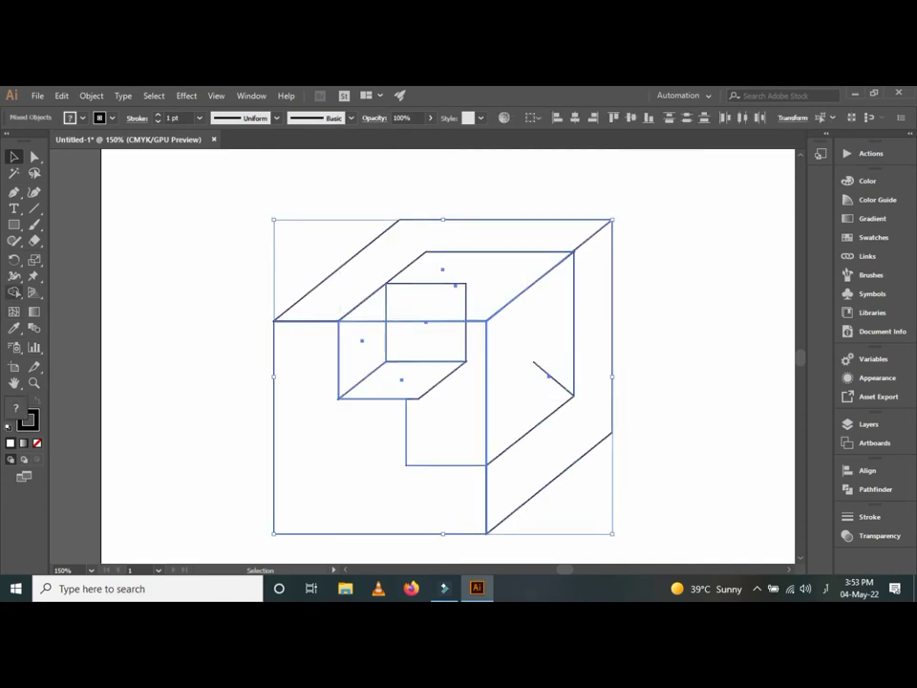
key(shift+m)
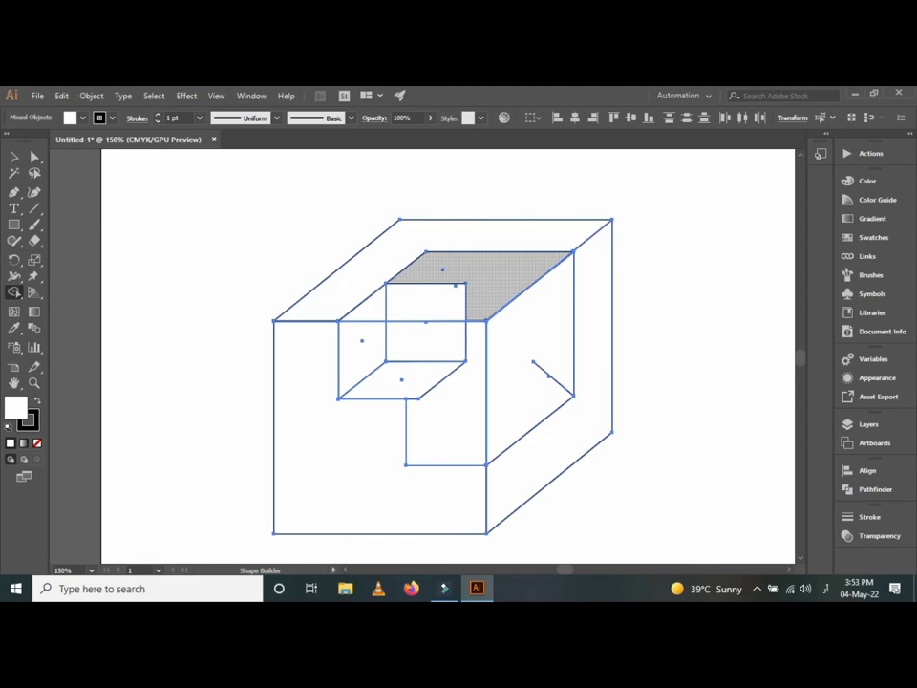
drag(531, 383, 447, 425)
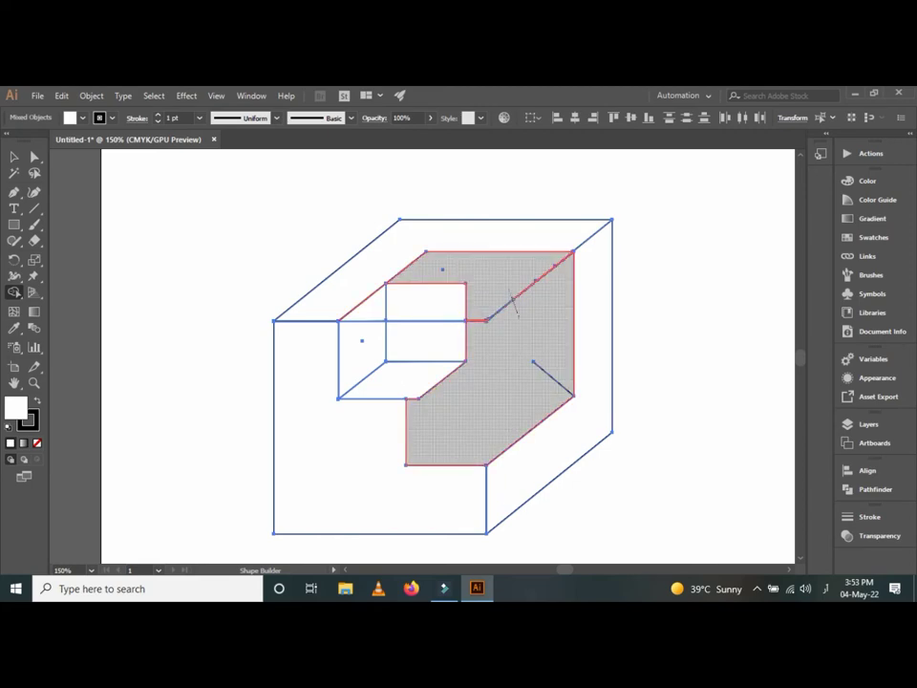
alt+click(449, 420)
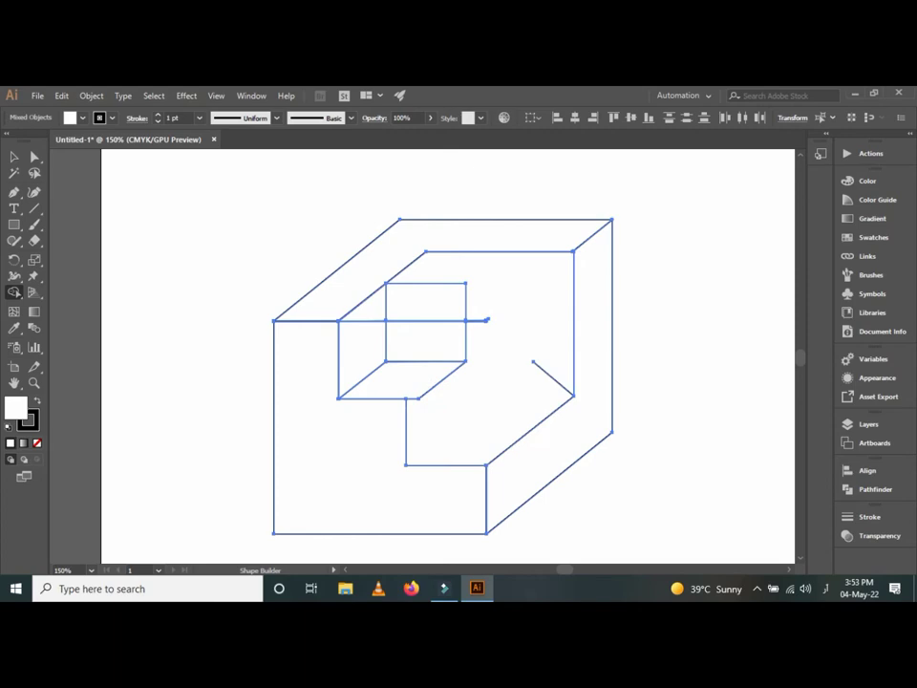
click(532, 362)
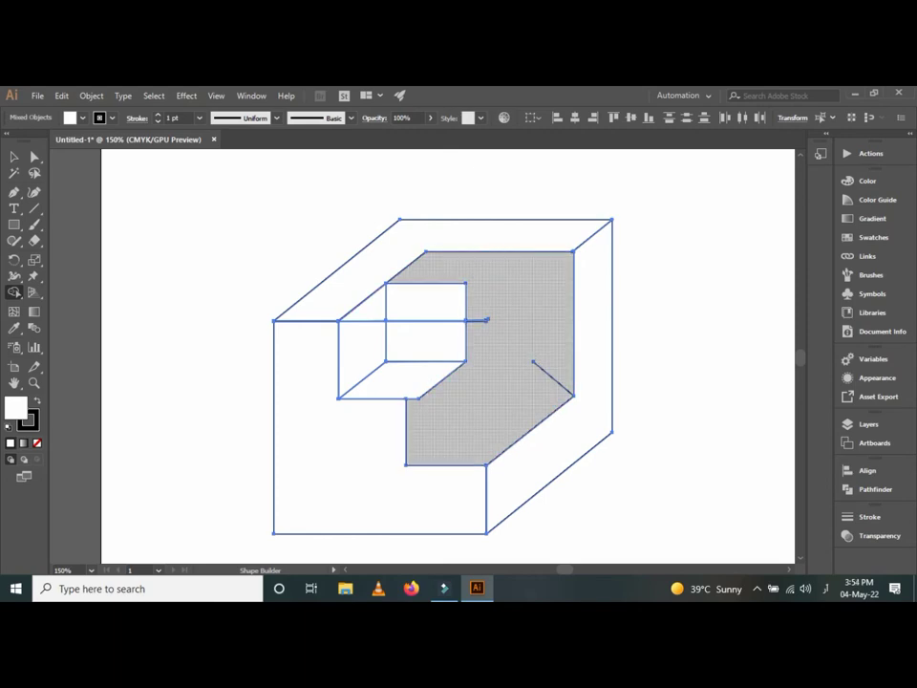
click(486, 320)
click(486, 320)
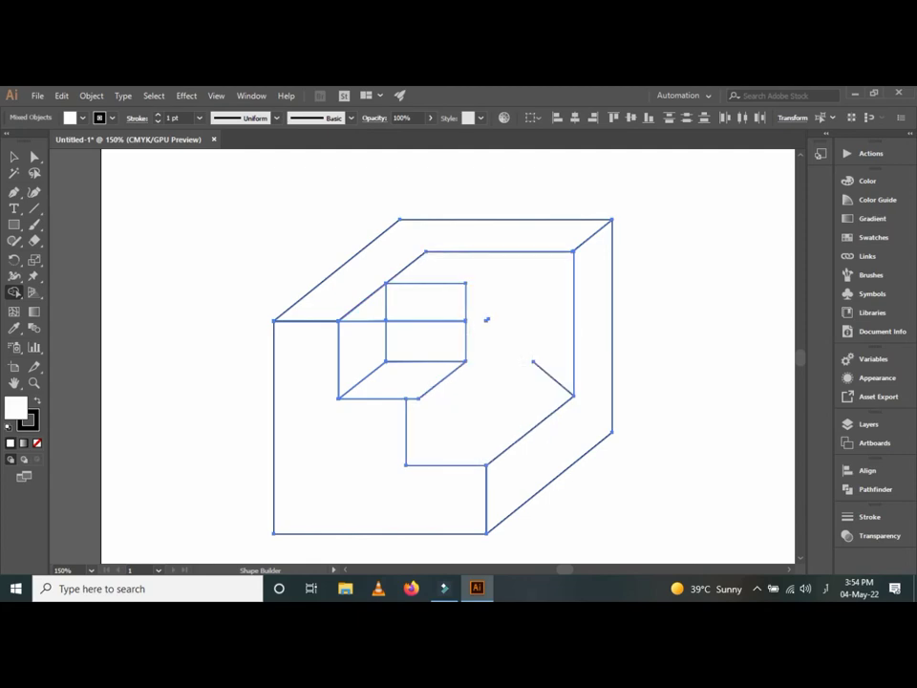
key(v)
key(ctrl+shift+a)
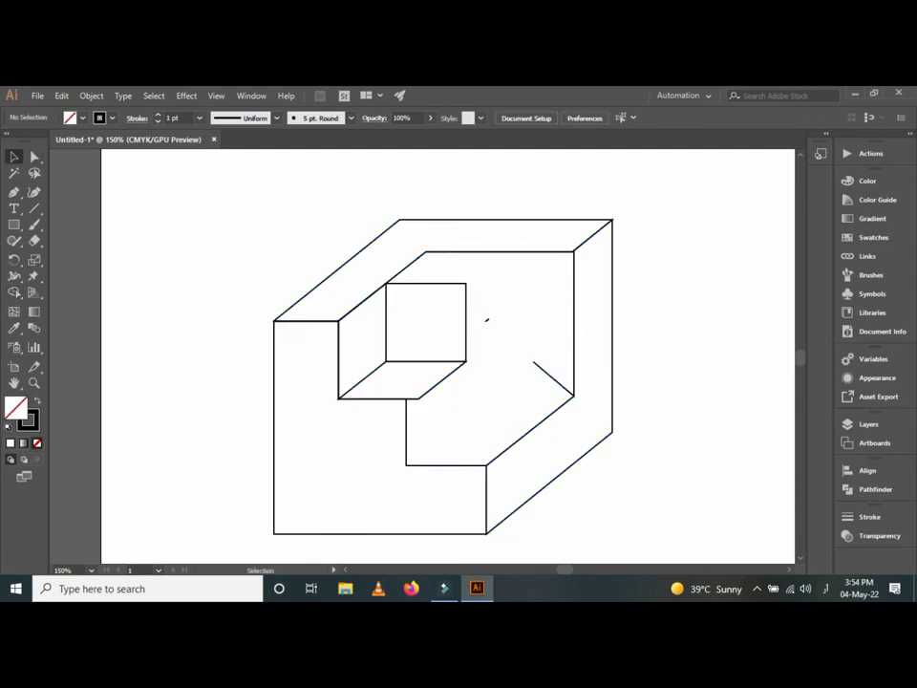
Step: Draw a new diagonal edge line upward from the lower step corner with the Line Segment tool
key(backslash)
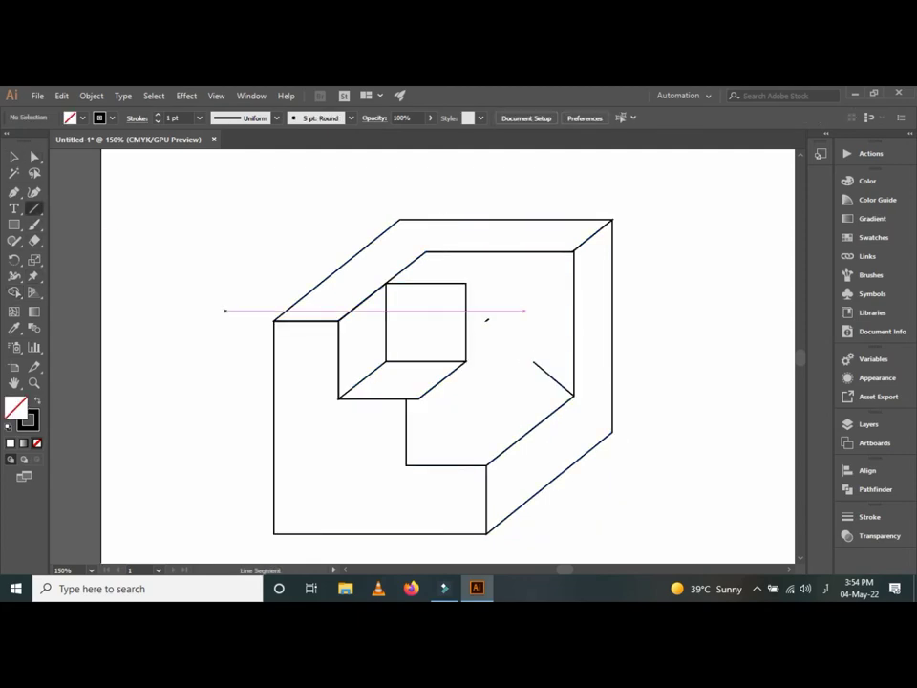
click(406, 464)
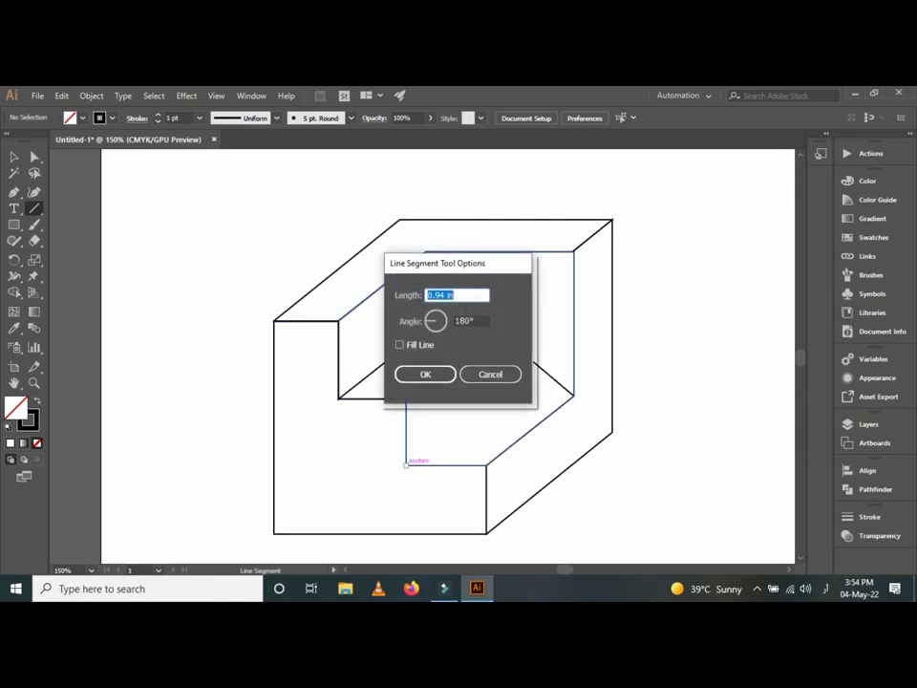
key(Escape)
drag(406, 464, 533, 361)
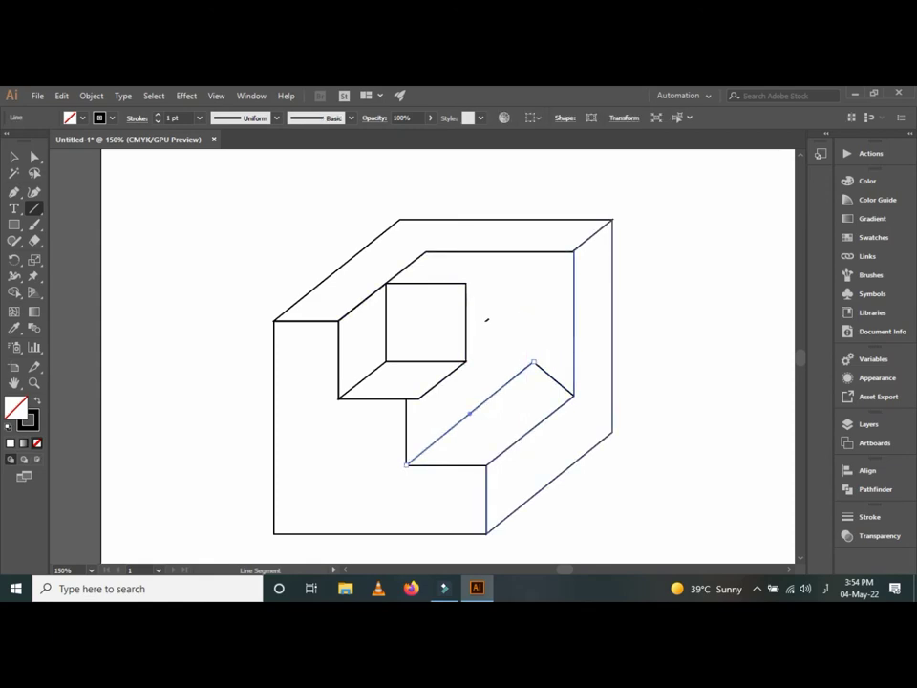
Step: Shift the diagonal down-left and reshape the short segment into the ledge edge at the square's corner
click(14, 156)
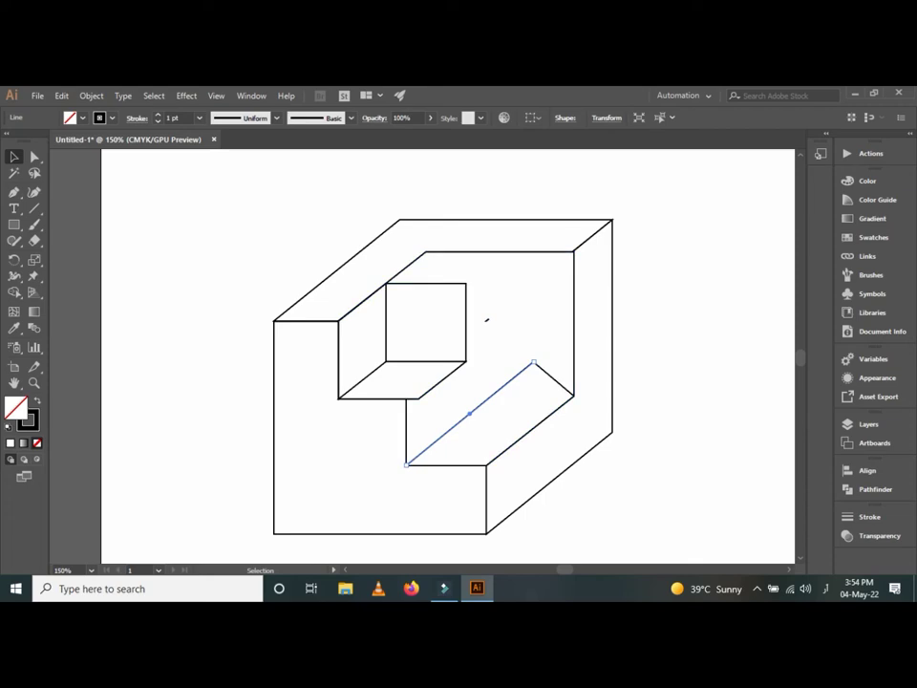
click(34, 155)
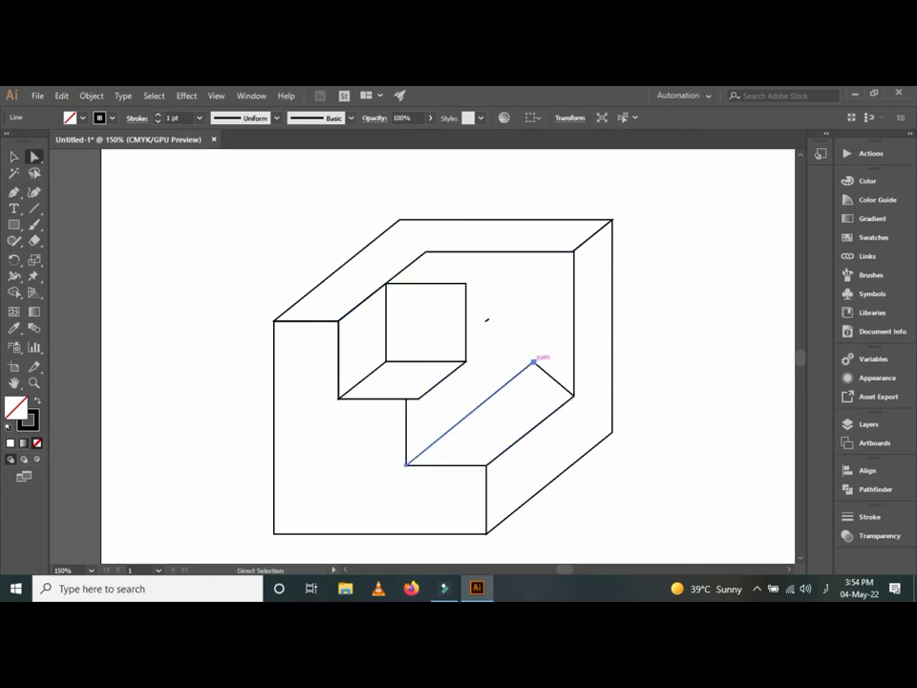
drag(534, 362, 513, 388)
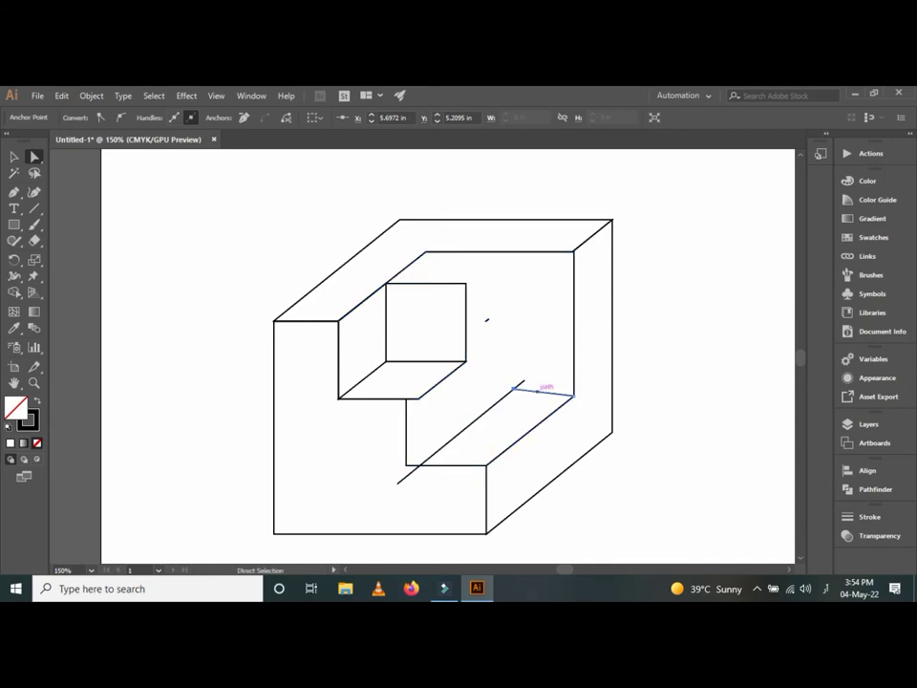
mouse_move(548, 391)
mouse_down()
mouse_move(442, 353)
mouse_move(386, 360)
mouse_up()
drag(467, 362, 468, 360)
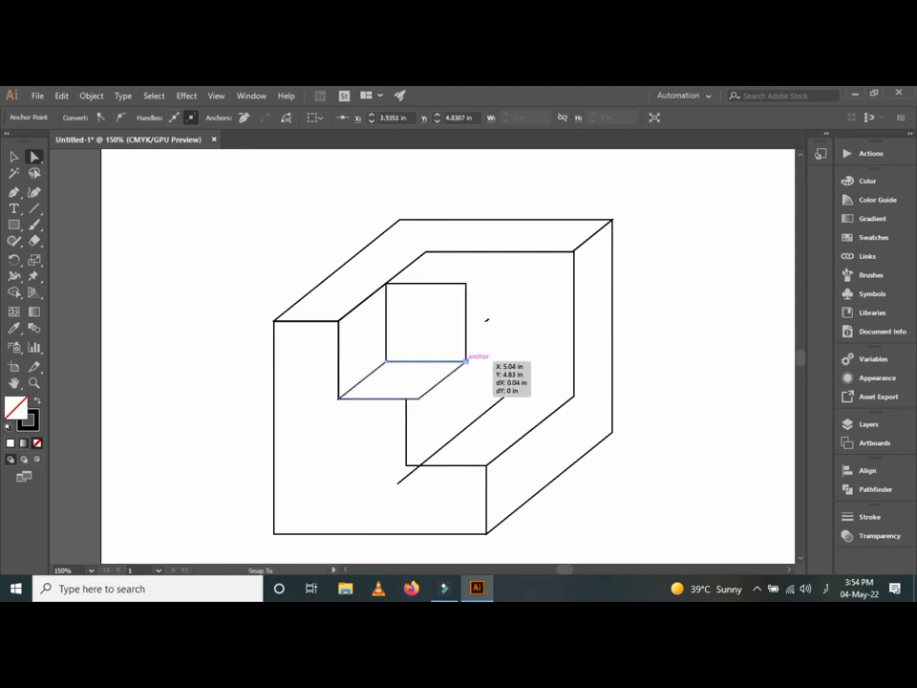
Step: Undo an accidental move of the floor parallelogram and clear the selection
drag(447, 361, 486, 358)
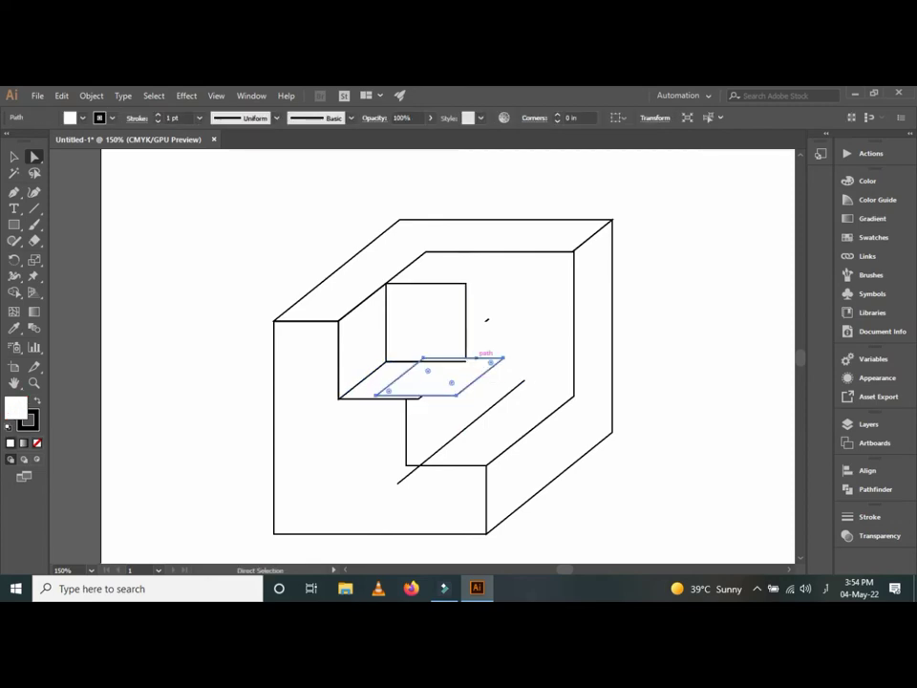
key(ctrl+z)
key(ctrl+z)
key(ctrl+shift+z)
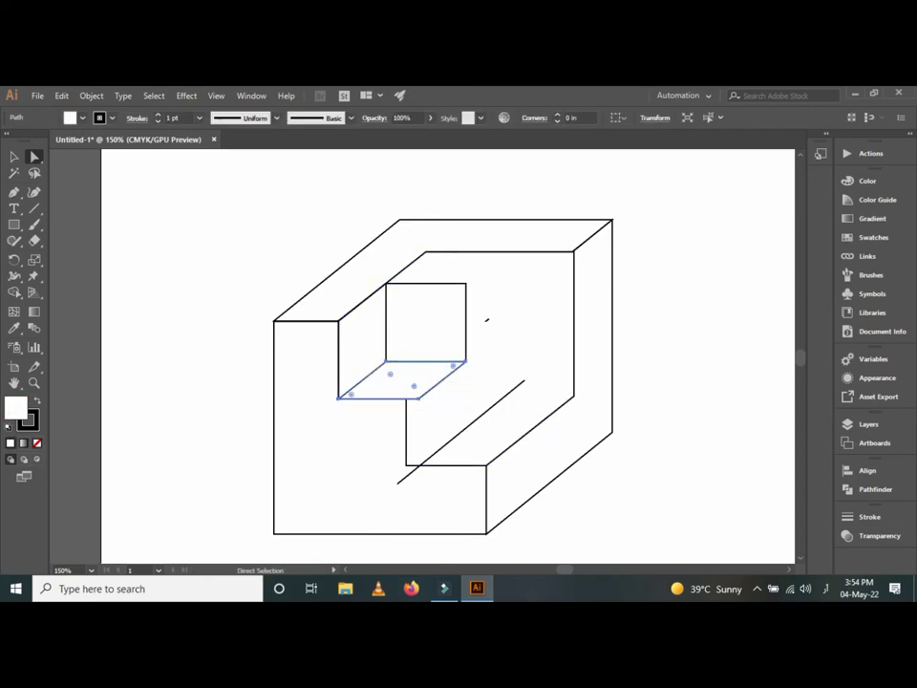
key(ctrl+z)
key(ctrl+z)
key(ctrl+shift+a)
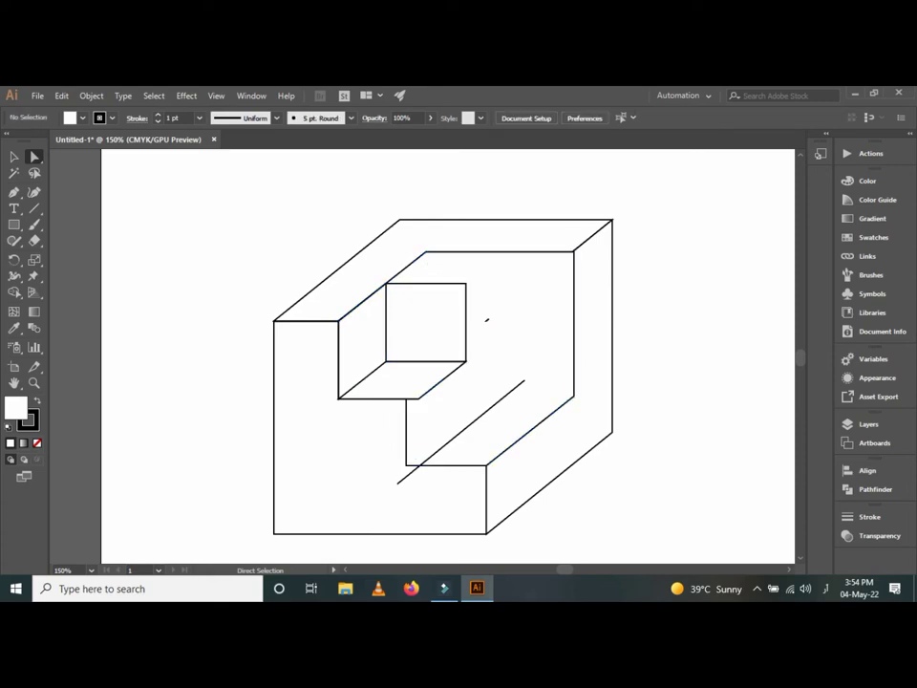
Step: Snap the diagonal's top end onto the ledge line and its lower end to the step corner, then deselect
drag(493, 369, 575, 394)
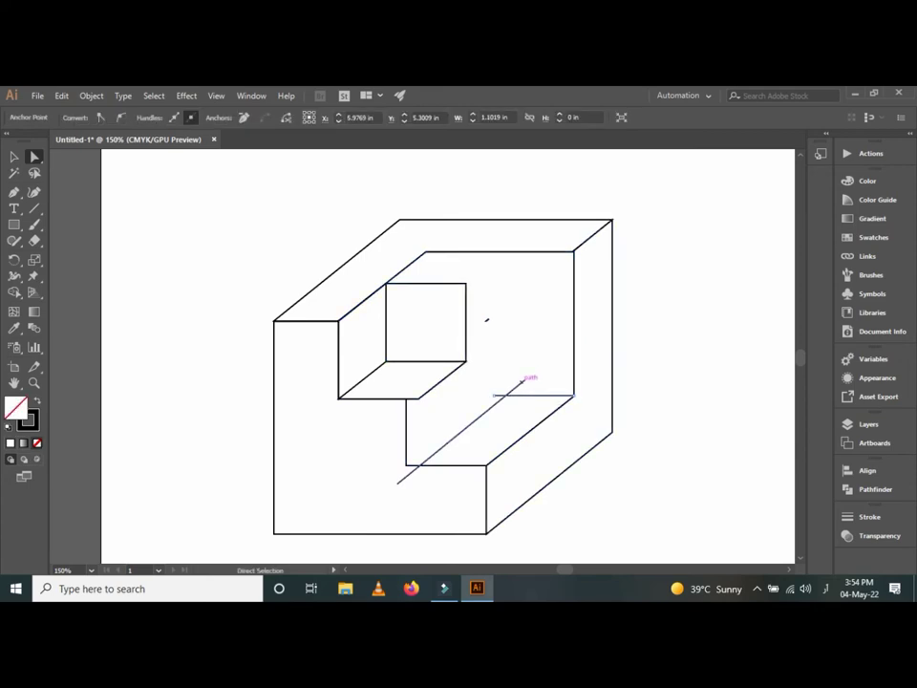
drag(522, 381, 494, 393)
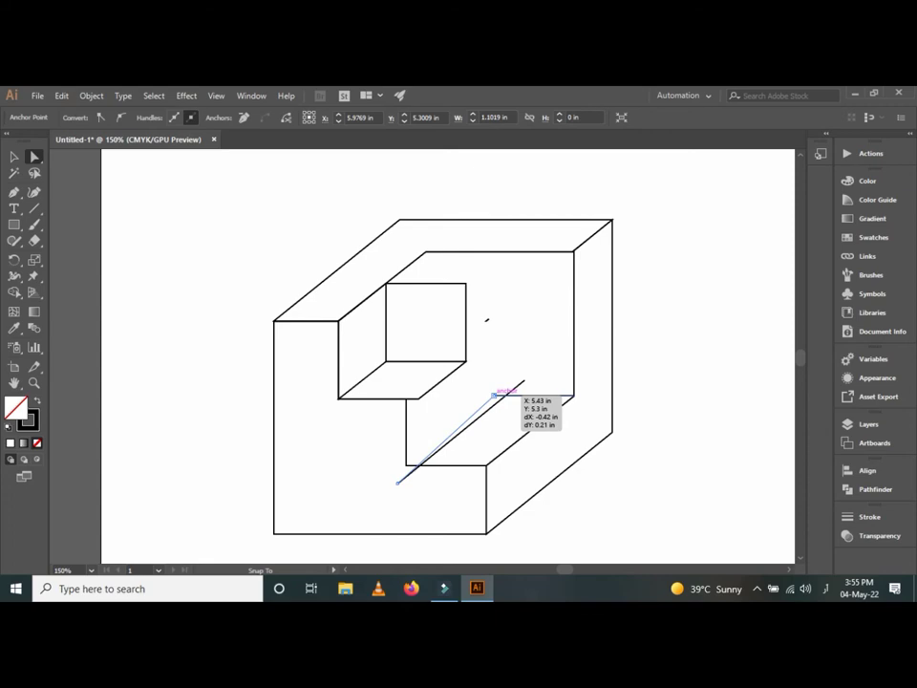
drag(398, 482, 406, 465)
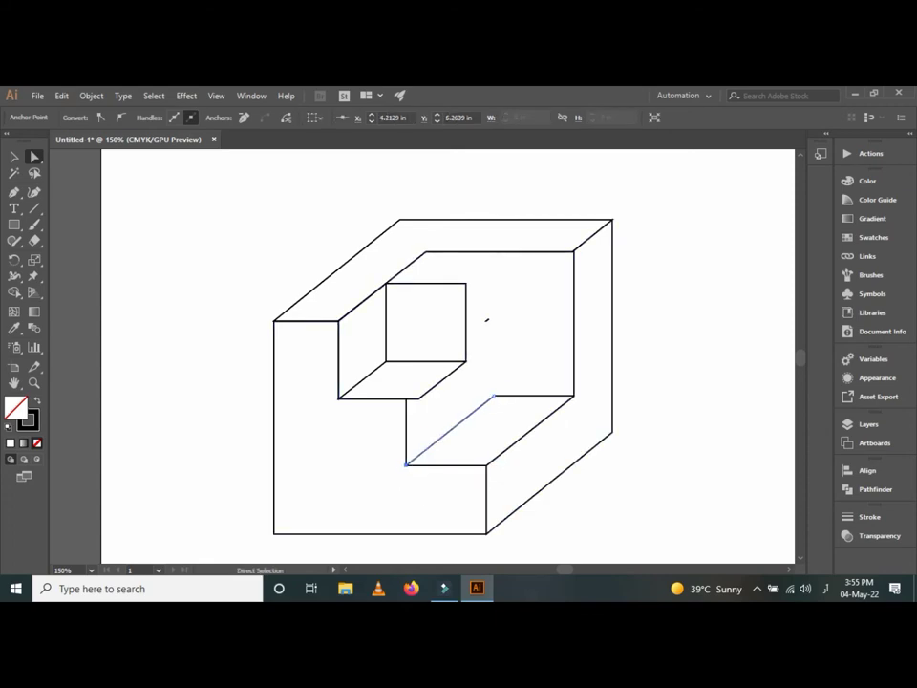
key(backslash)
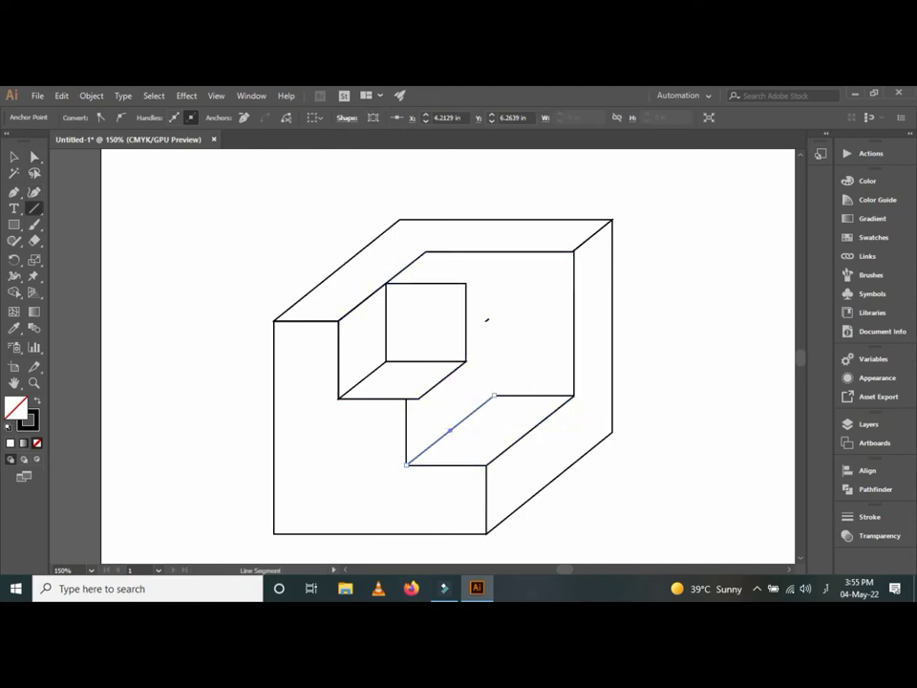
click(488, 320)
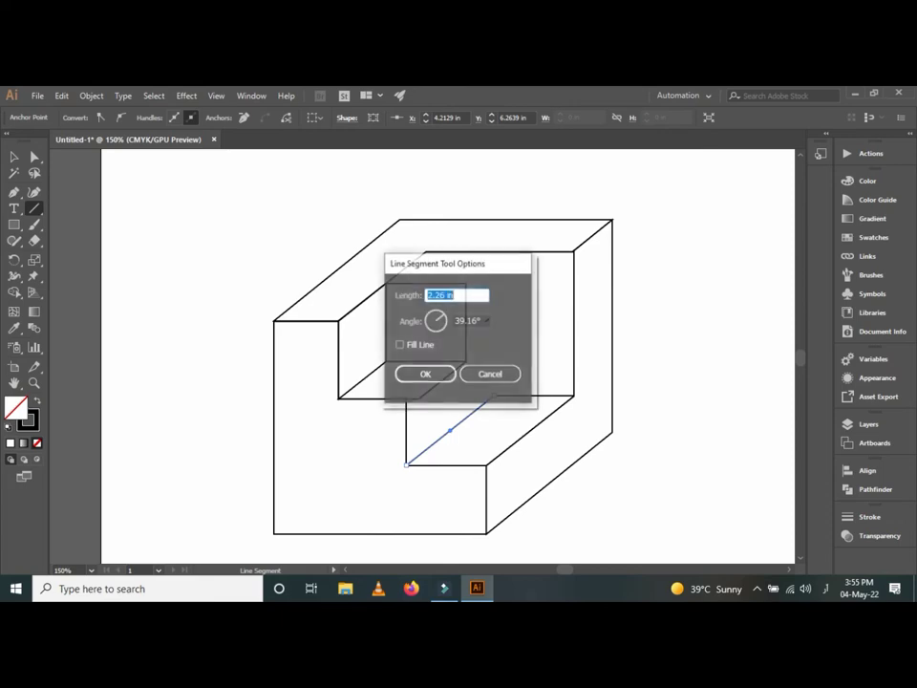
key(Escape)
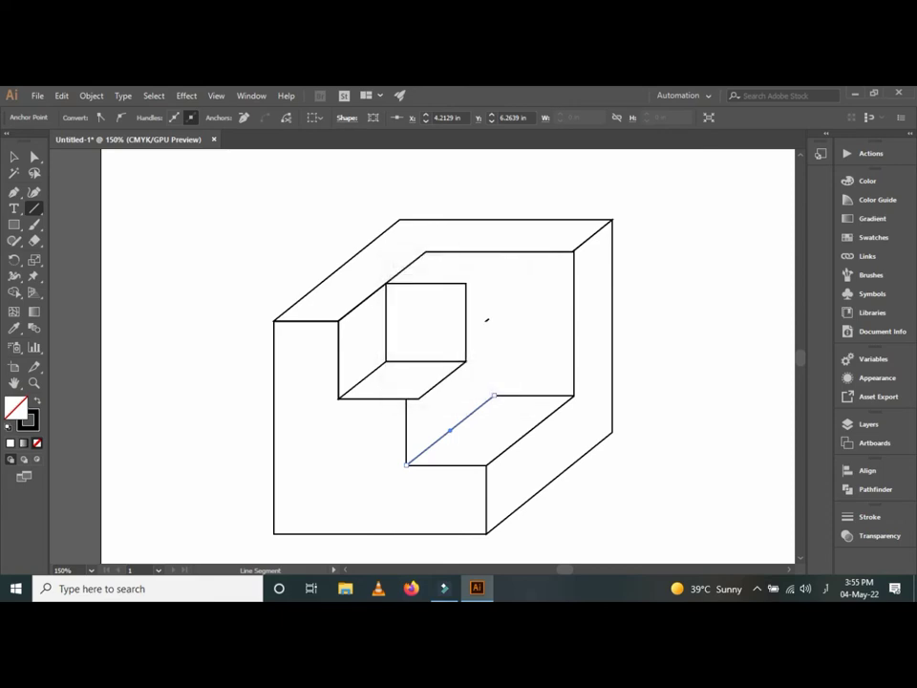
ctrl+click(487, 320)
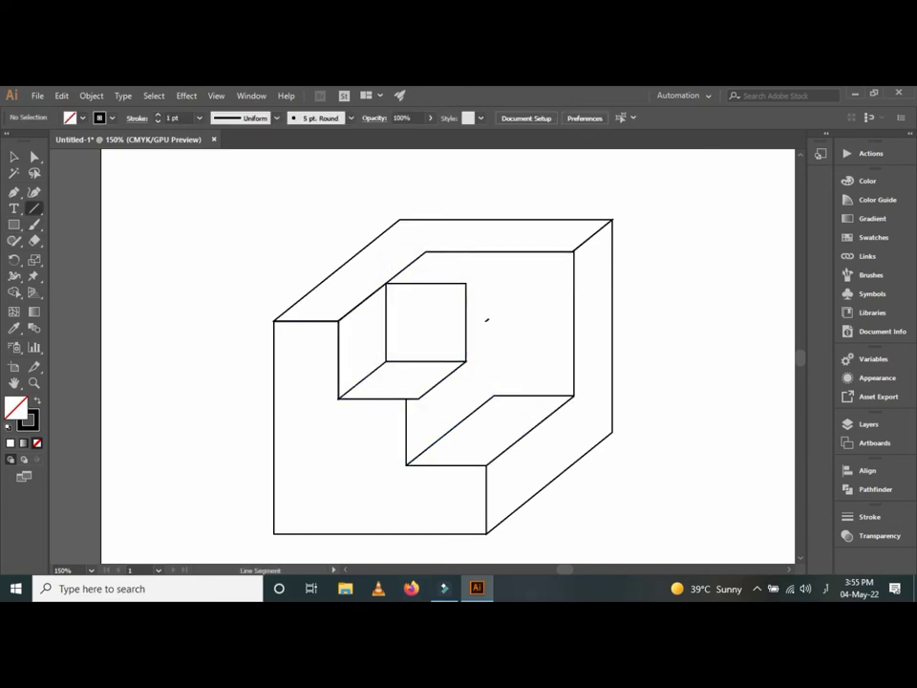
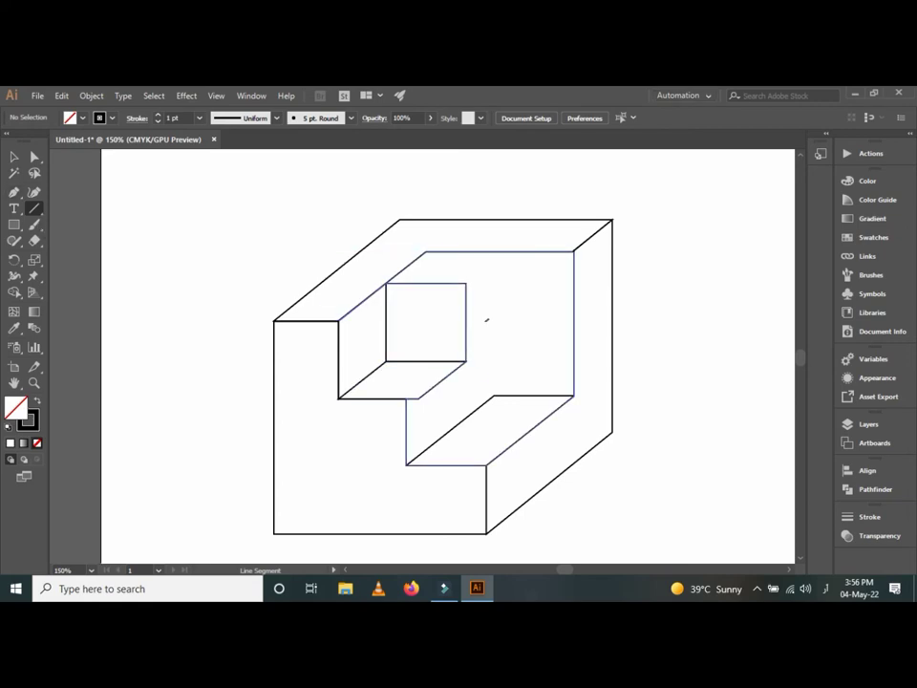
Step: Draw the vertical edge from the back top edge and a short diagonal to the inner cube's top corner
mouse_move(407, 464)
mouse_down()
mouse_move(493, 395)
mouse_move(494, 251)
mouse_up()
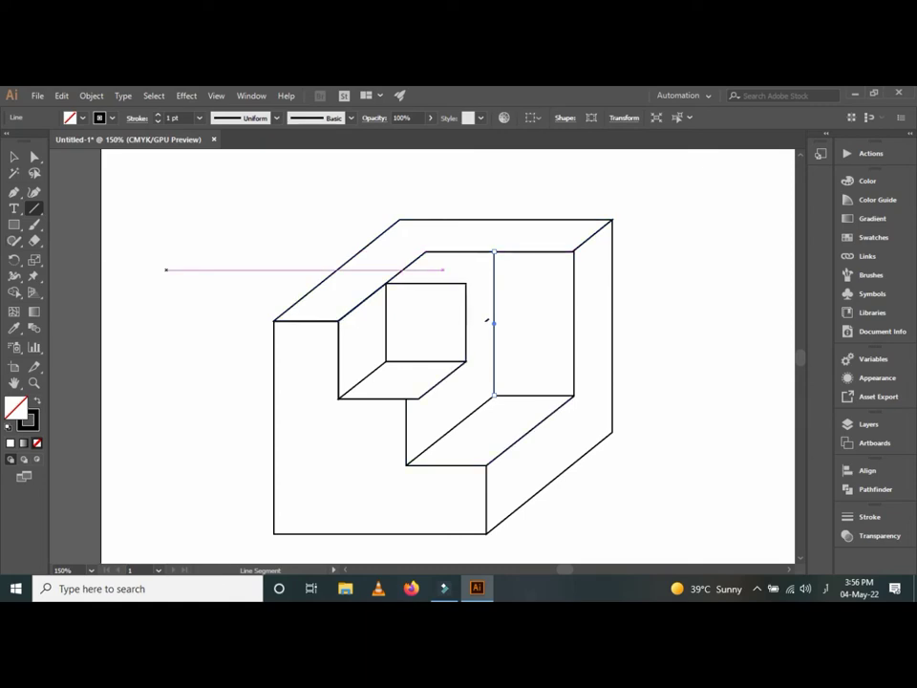
key(v)
key(ctrl+shift+a)
key(backslash)
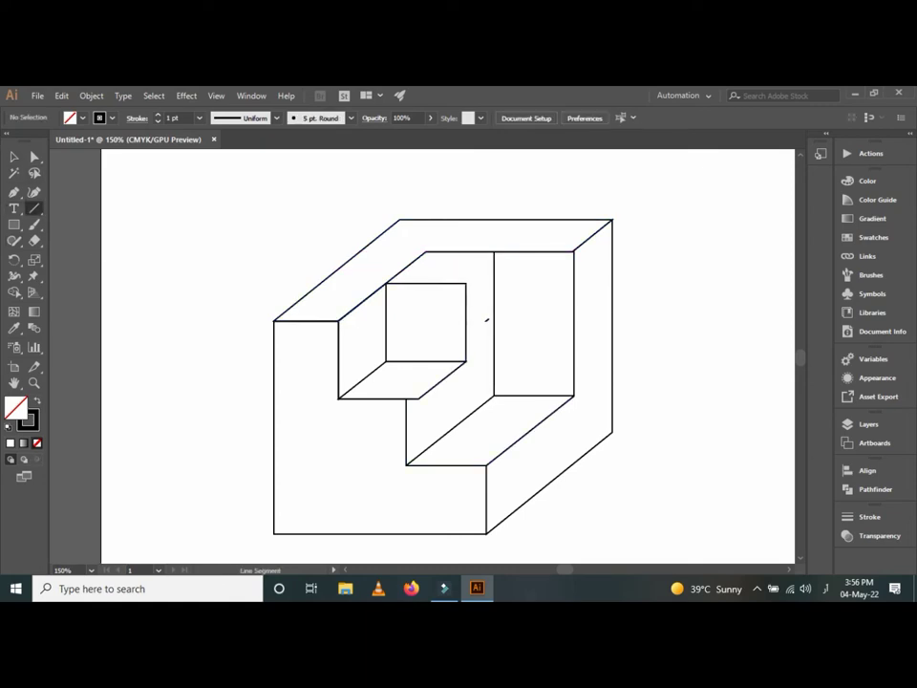
drag(494, 253, 465, 283)
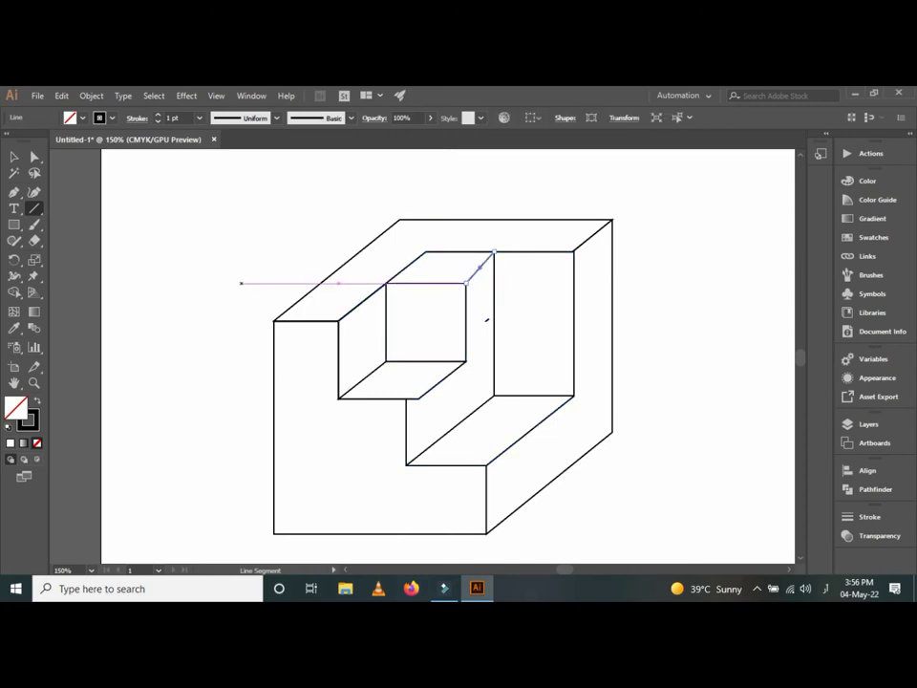
Step: Check the new edges by selecting the drawing and inner step group, then deselecting
key(v)
click(487, 320)
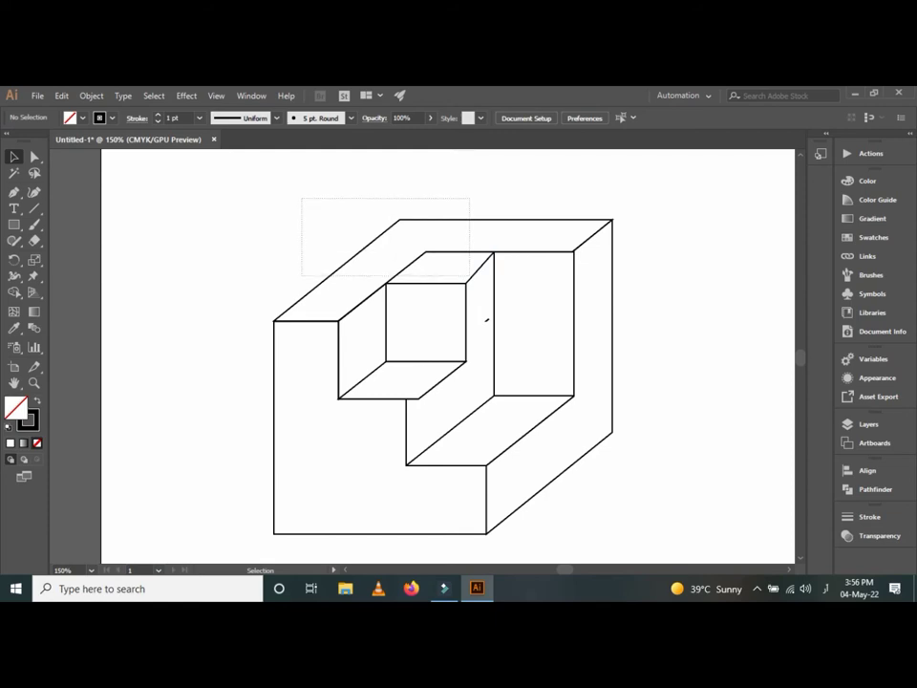
drag(303, 199, 507, 325)
key(ctrl+shift+a)
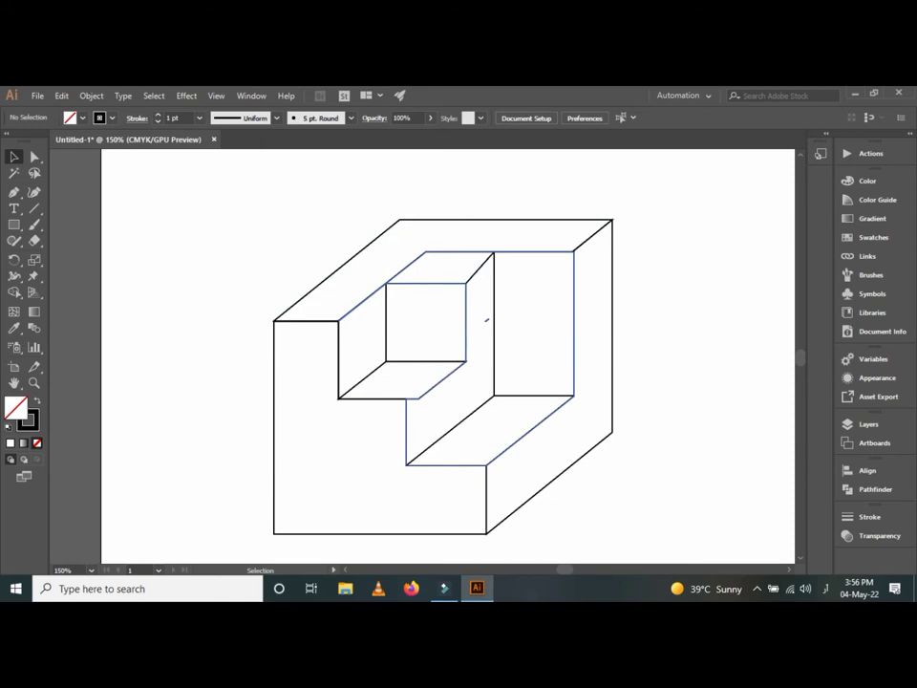
click(487, 320)
key(ctrl+shift+a)
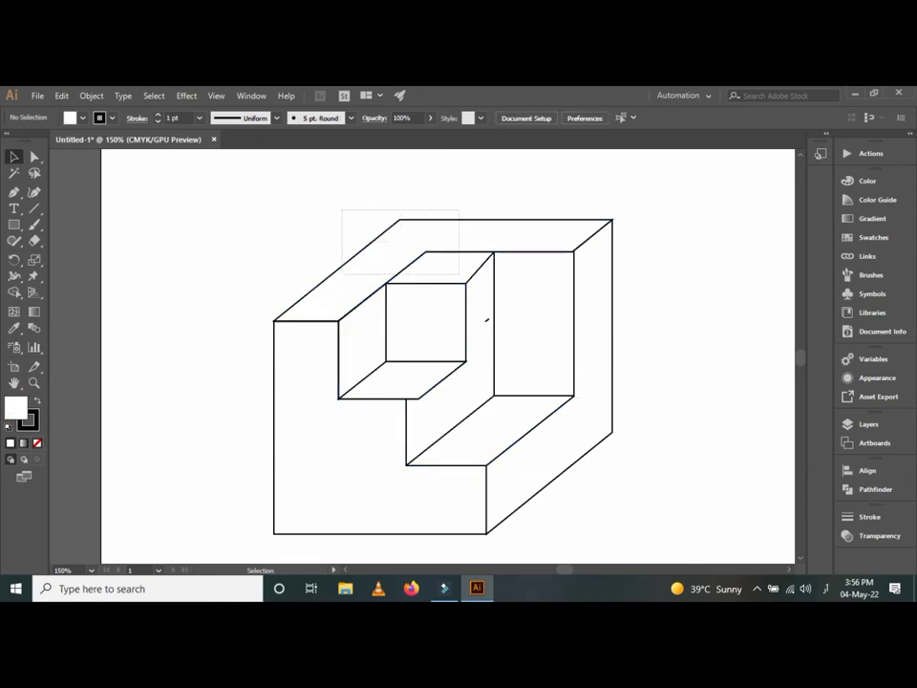
Step: Use Shape Builder to merge the inner cube's front-face halves and fold the small triangle into its left face
drag(342, 209, 420, 287)
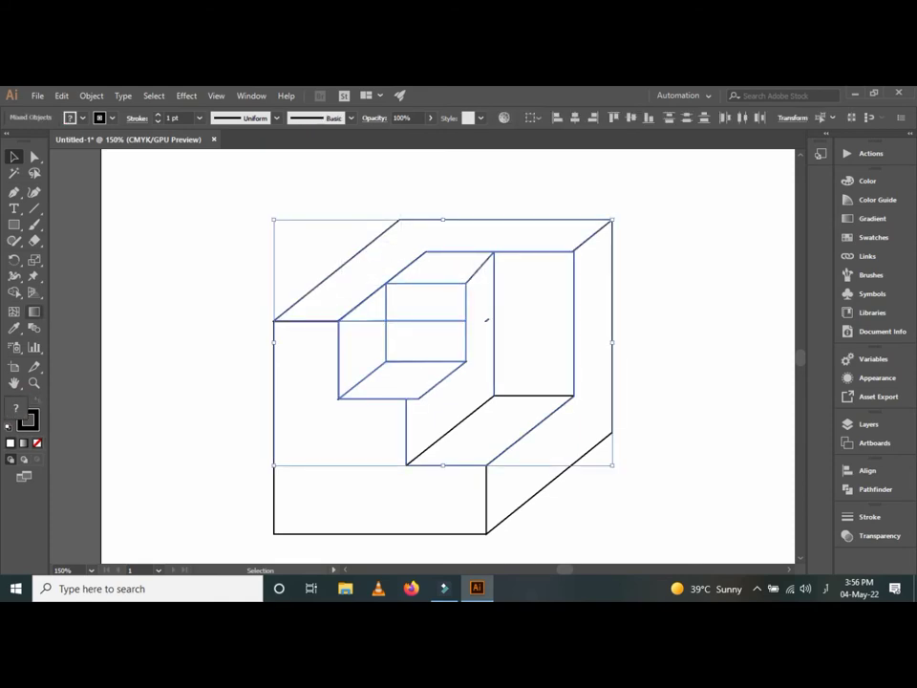
key(shift+m)
drag(466, 237, 458, 263)
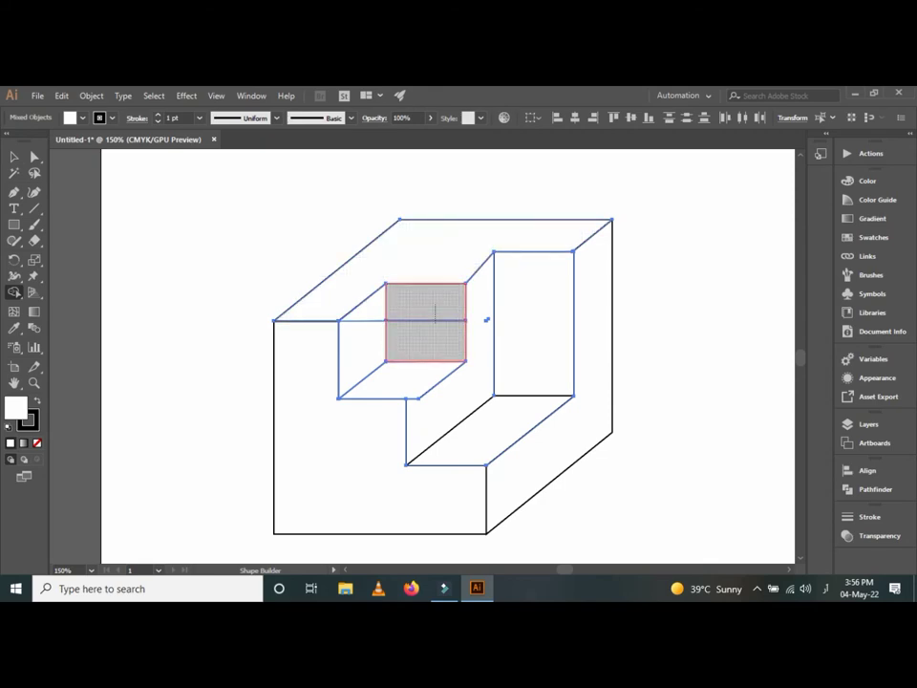
drag(430, 302, 434, 339)
drag(371, 308, 363, 346)
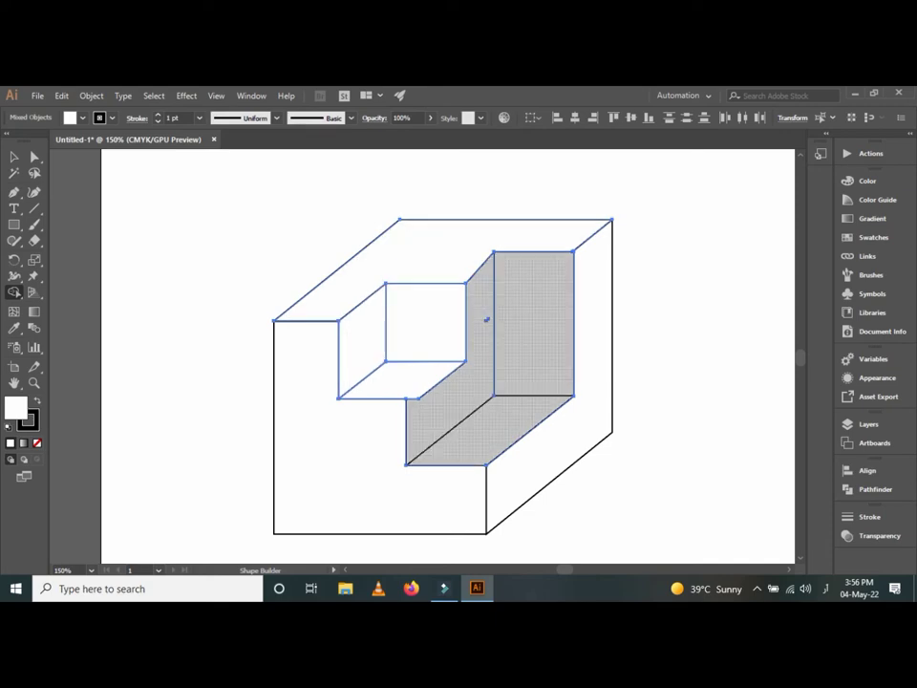
drag(533, 323, 447, 430)
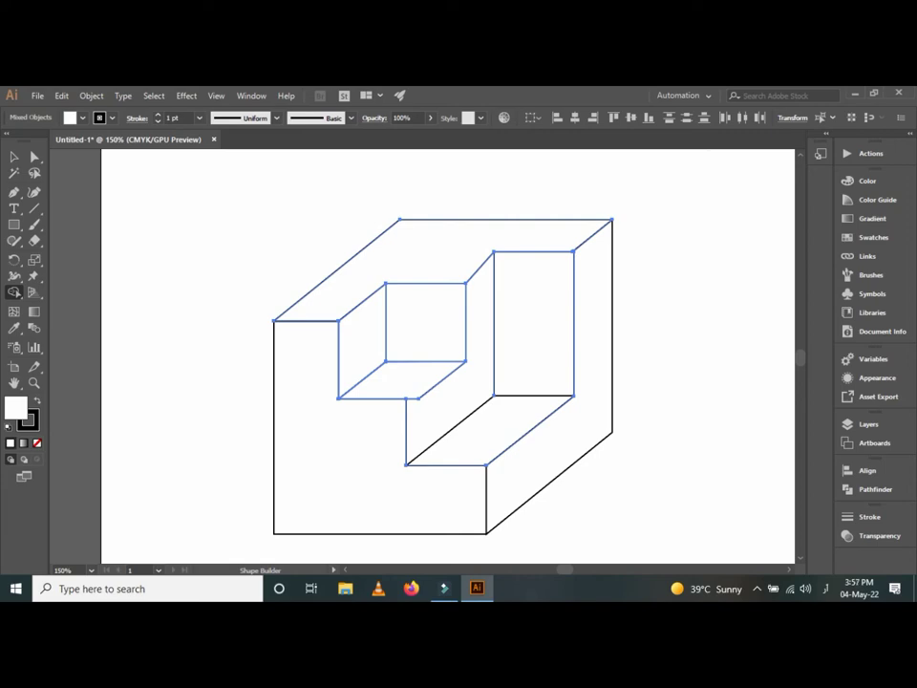
key(v)
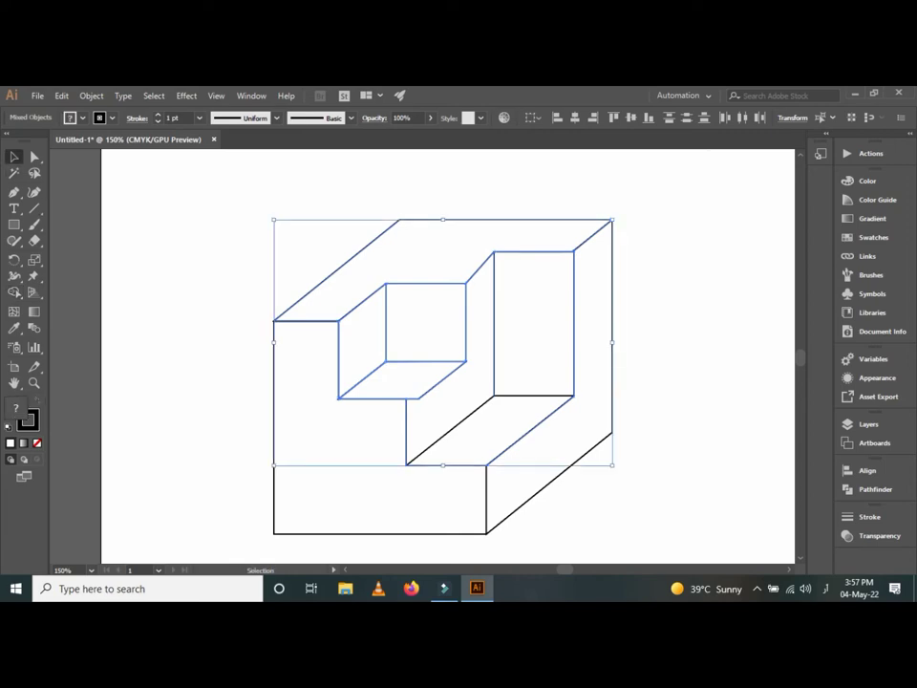
key(ctrl+shift+a)
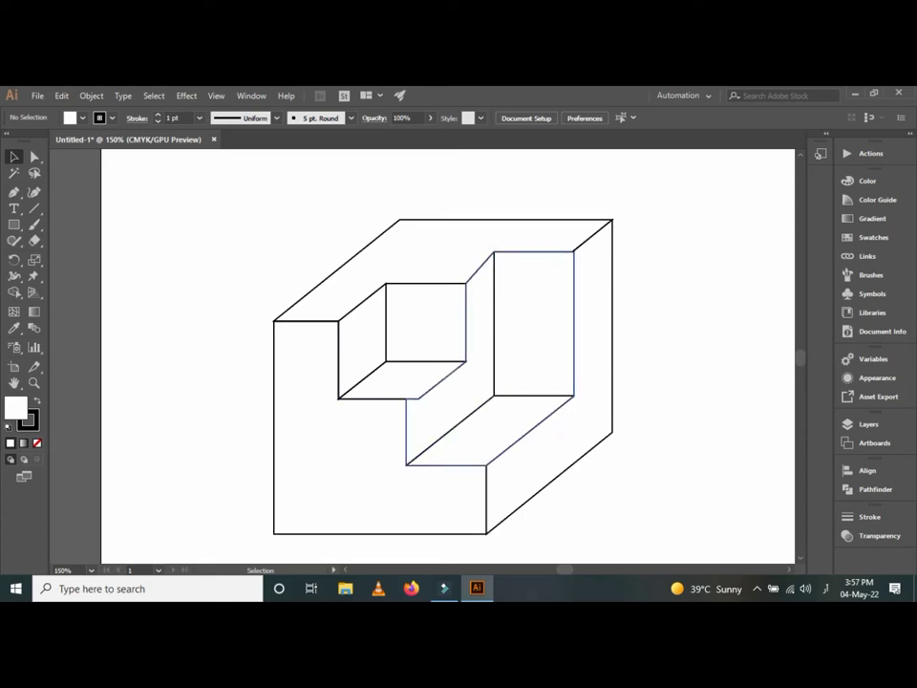
click(406, 430)
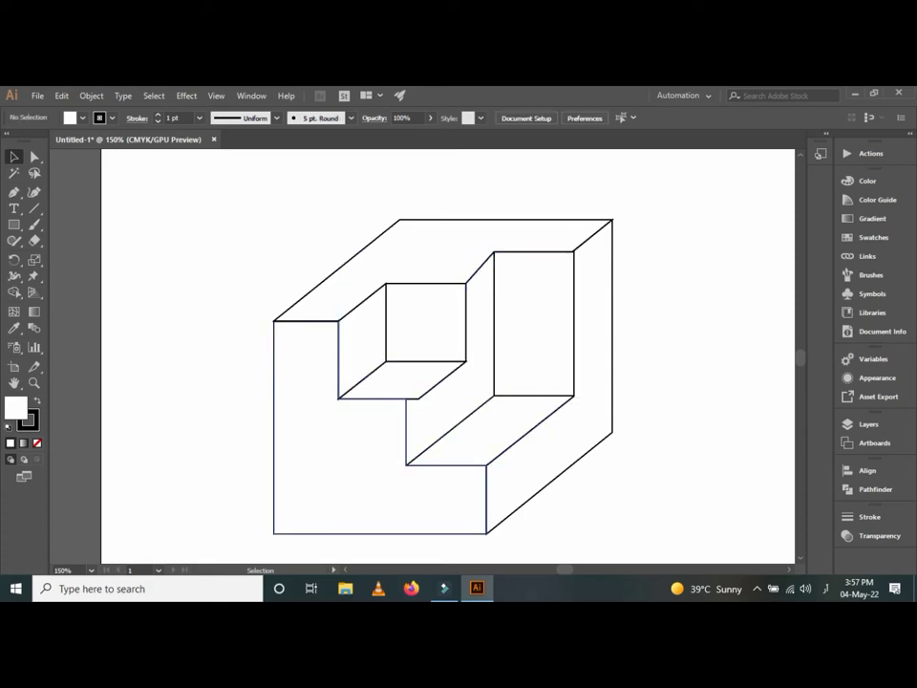
Step: Nudge the inner step path slightly right, then clear the selection
click(420, 421)
drag(420, 397, 425, 400)
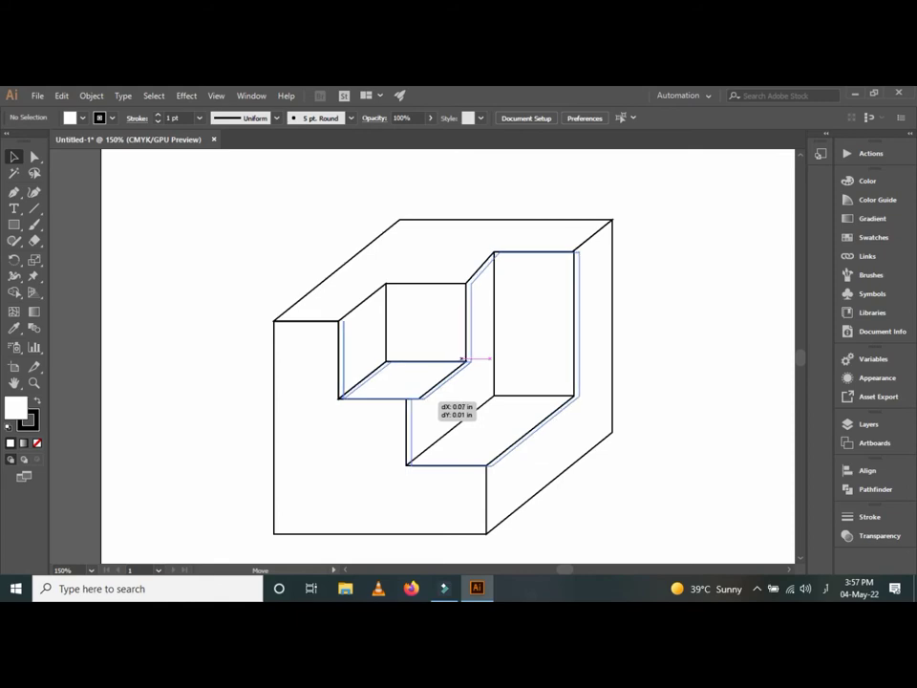
key(a)
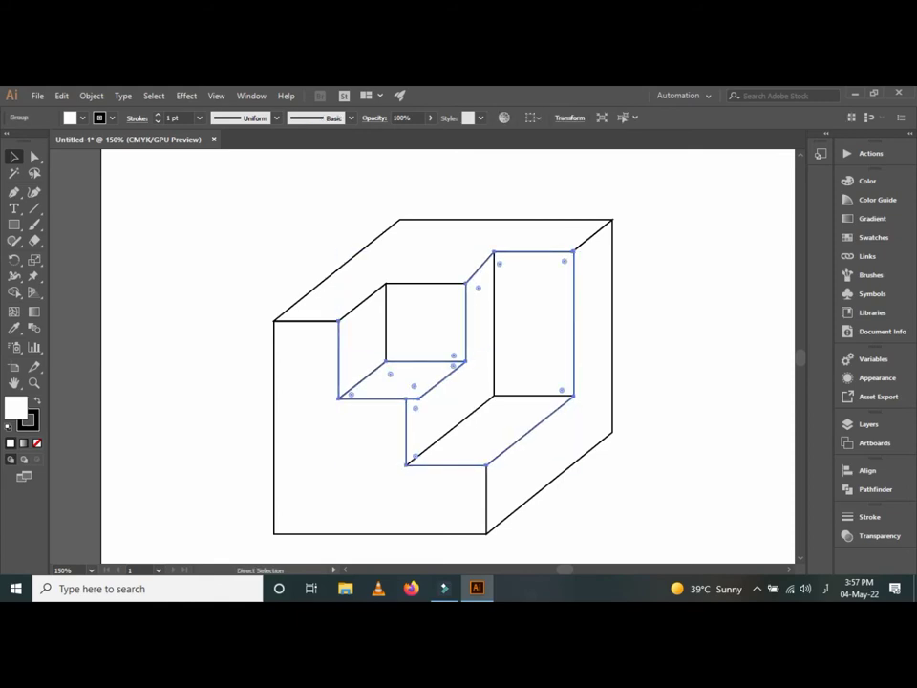
shift+click(486, 320)
key(v)
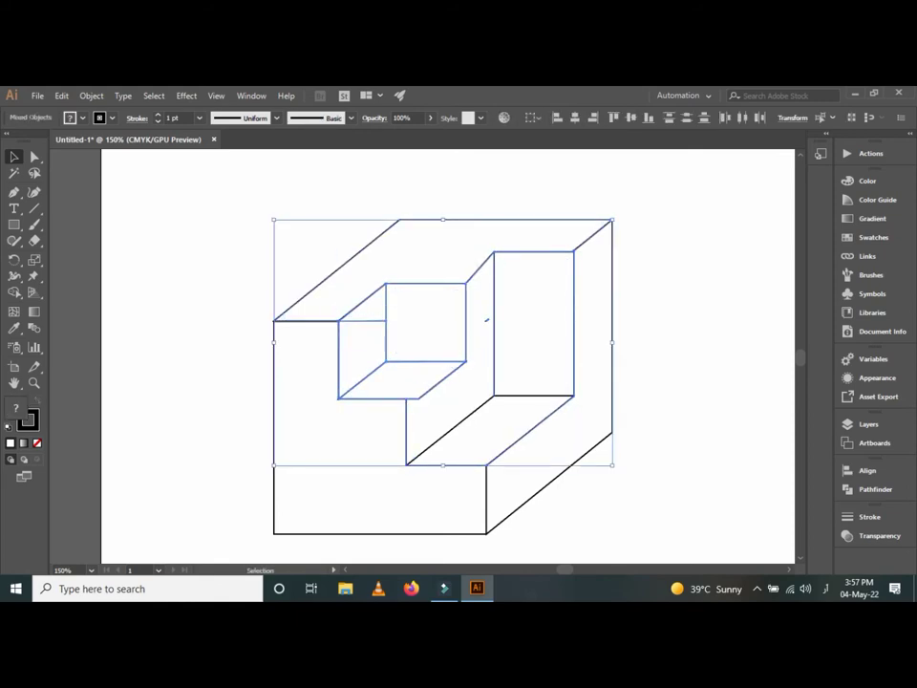
key(a)
key(v)
key(ctrl)
key(ctrl+shift+a)
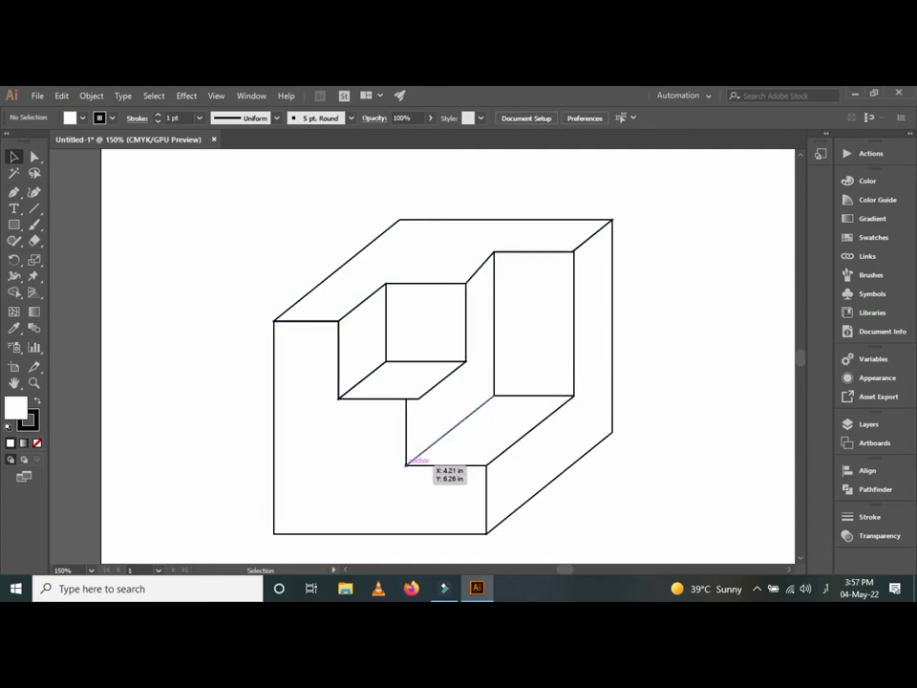
Step: Shorten the diagonal floor line and shift it up and to the right
click(408, 464)
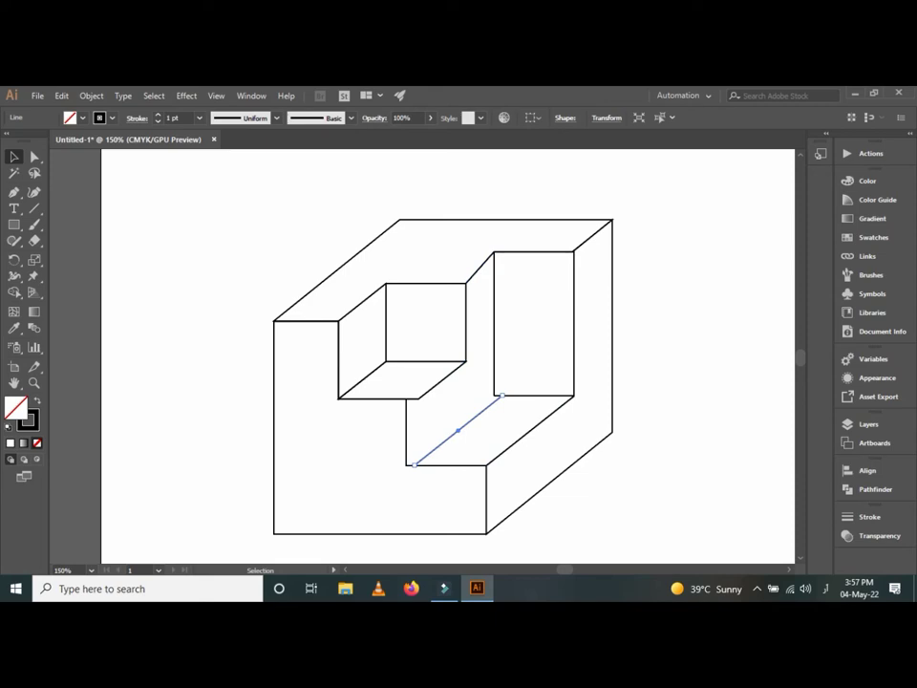
drag(412, 465, 420, 464)
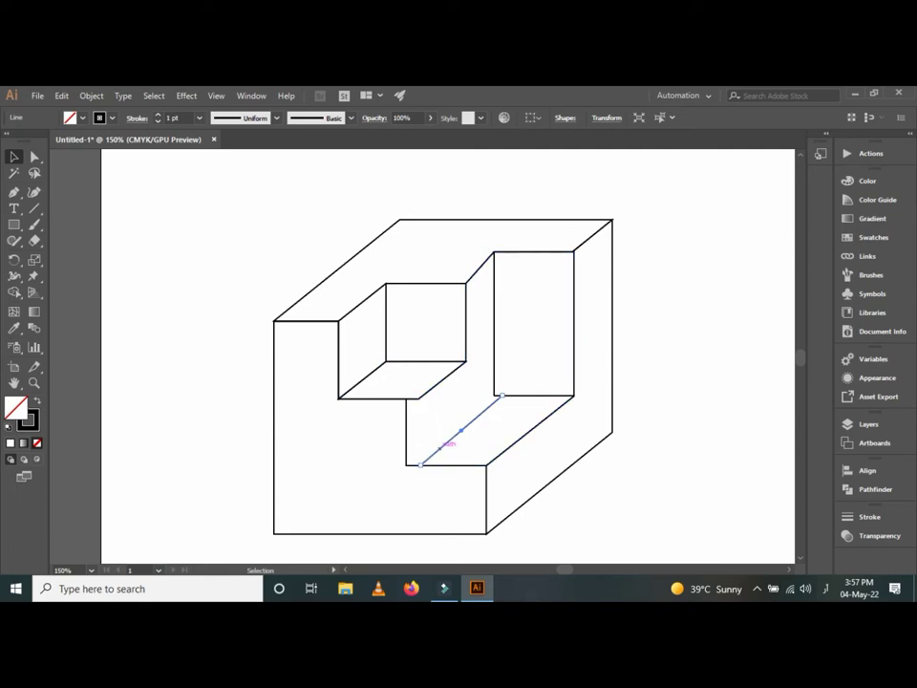
drag(441, 444, 455, 432)
scroll(449, 363, down, 2)
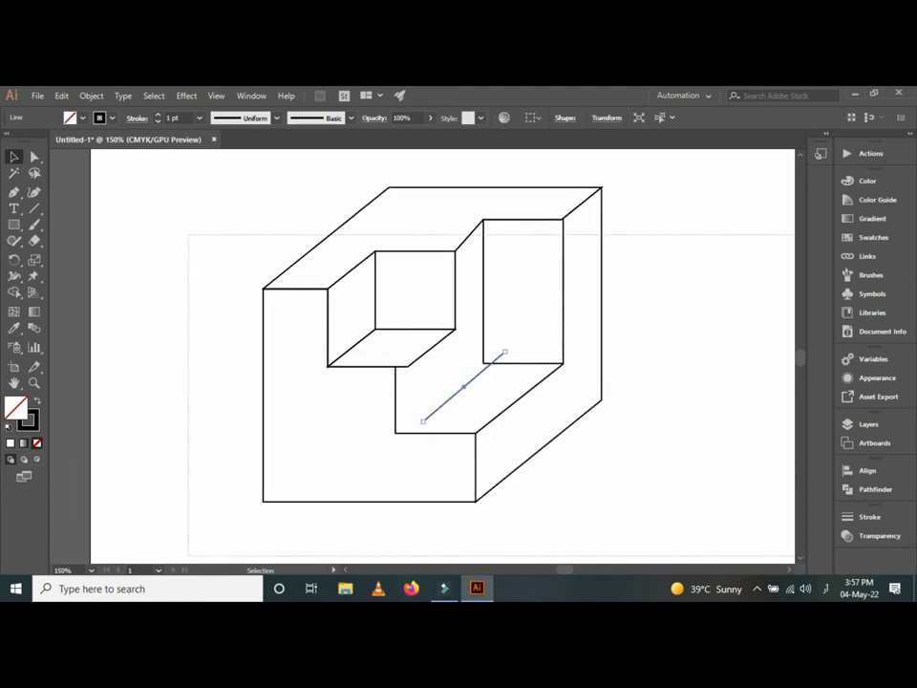
scroll(449, 363, right, 4)
Step: Merge the front face, lower step and back wall into one shape with Shape Builder
key(ctrl+a)
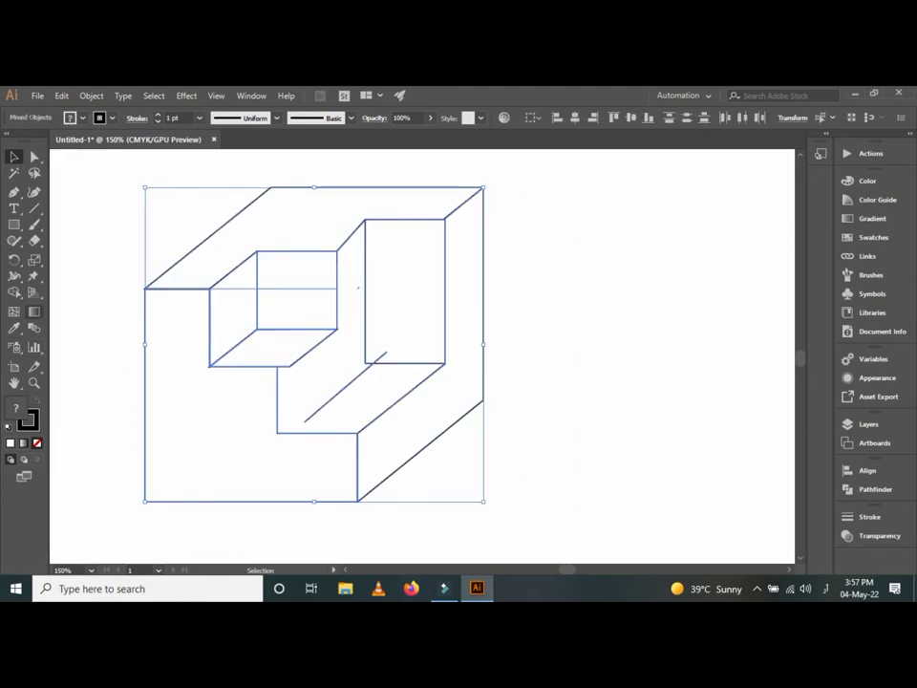
key(shift+m)
drag(176, 439, 349, 287)
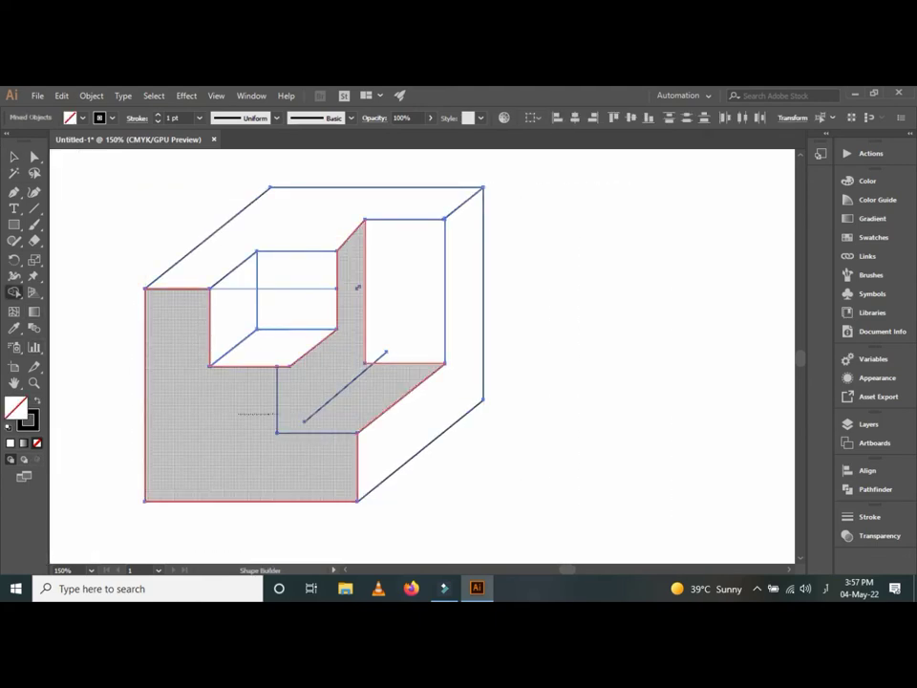
Step: Redraw the step's vertical edge down to the floor and its horizontal bottom edge
key(v)
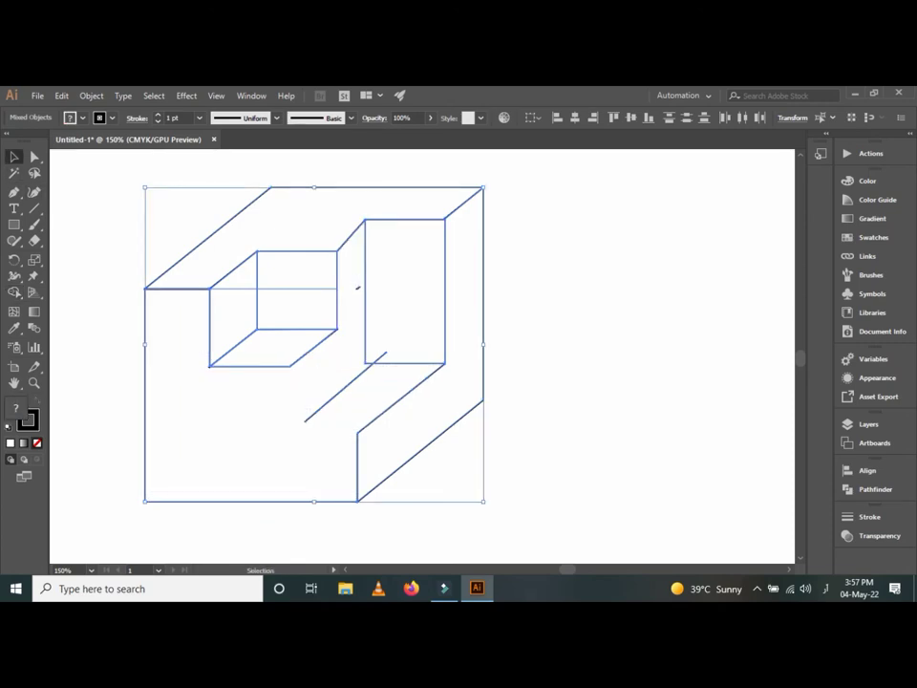
key(a)
key(backslash)
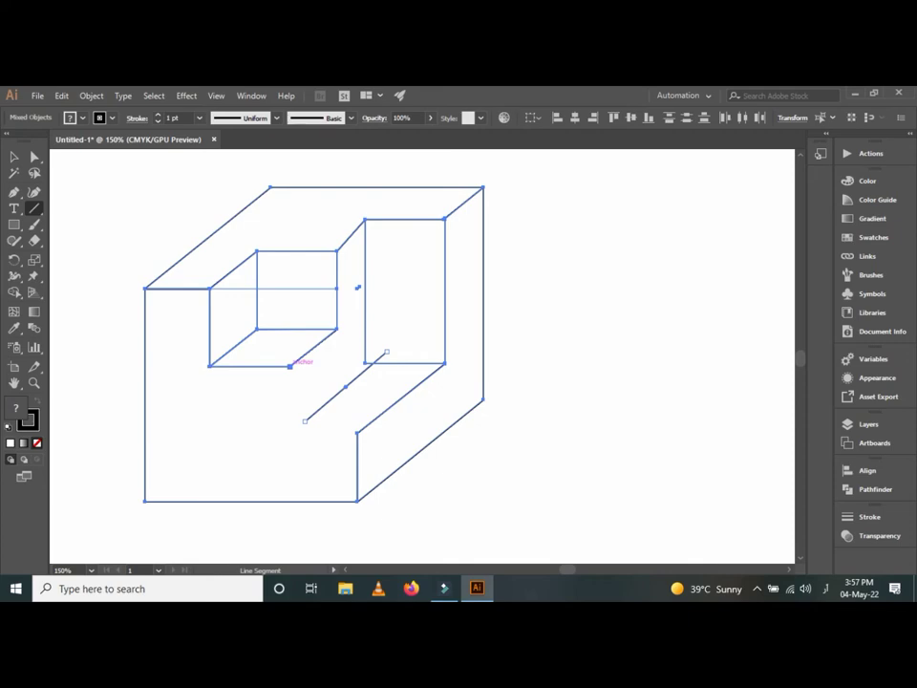
drag(290, 367, 288, 441)
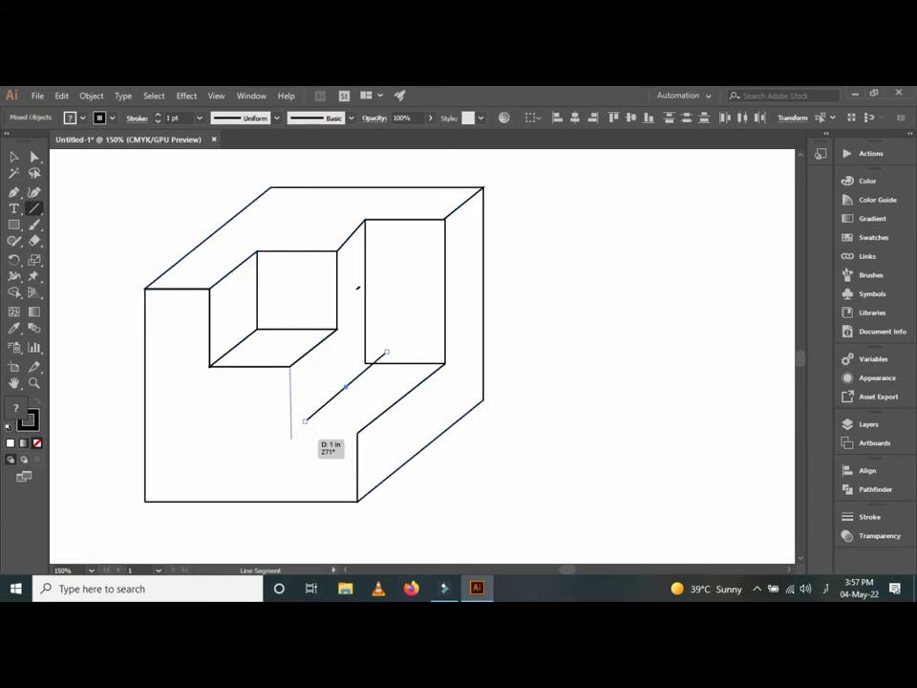
drag(288, 442, 290, 429)
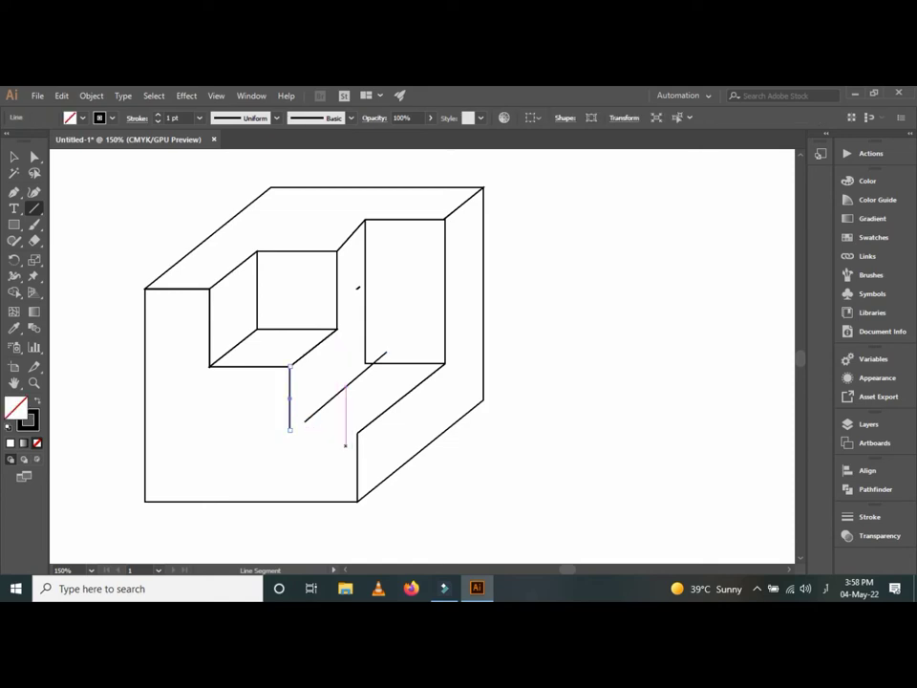
drag(356, 432, 291, 433)
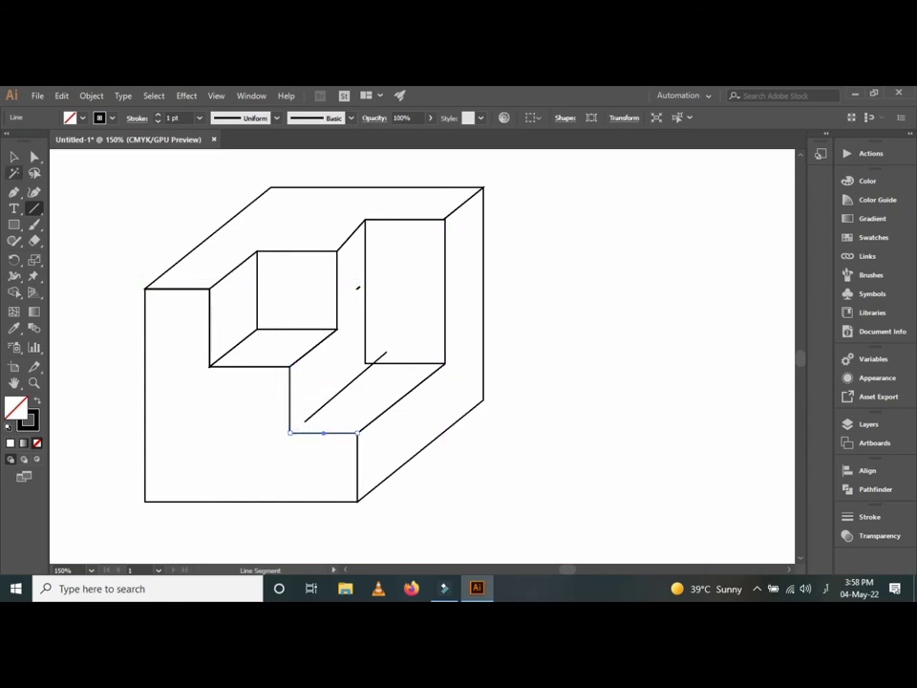
Step: Extend the vertical edge to the floor and snap the diagonal's lower end onto the step corner
key(v)
click(344, 387)
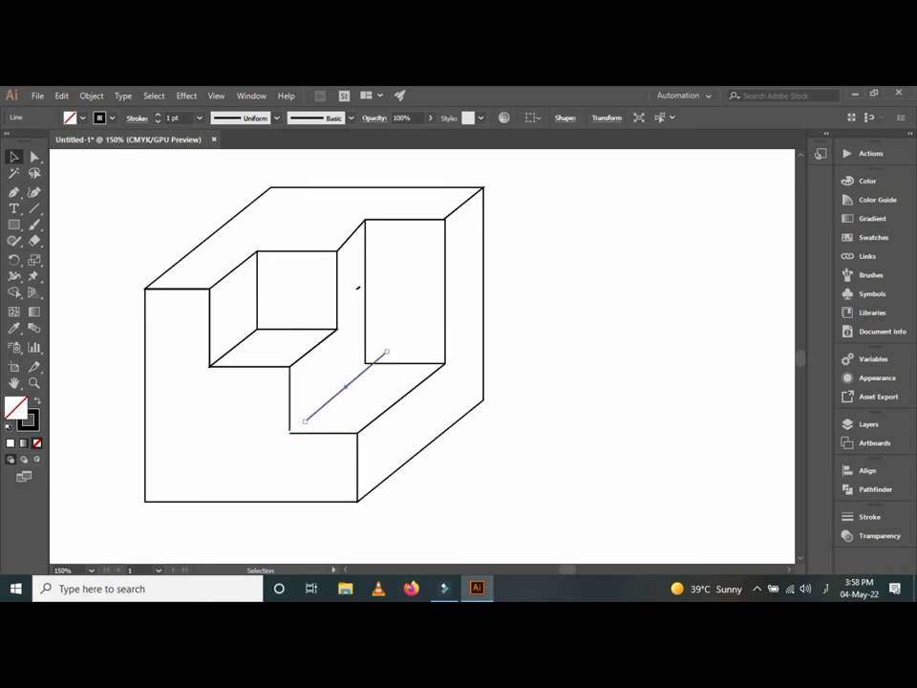
scroll(287, 430, up, 2)
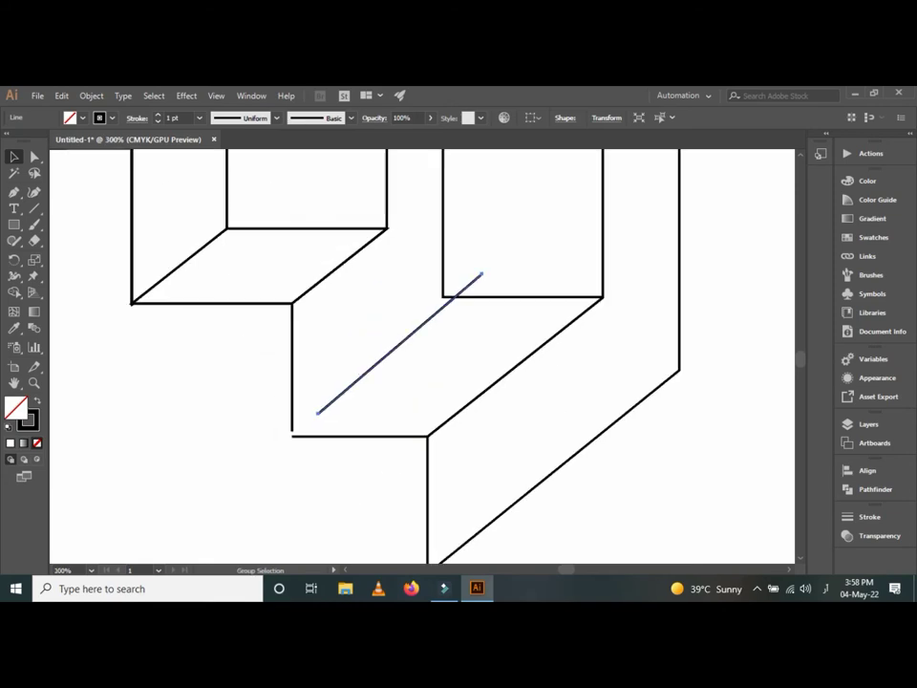
key(a)
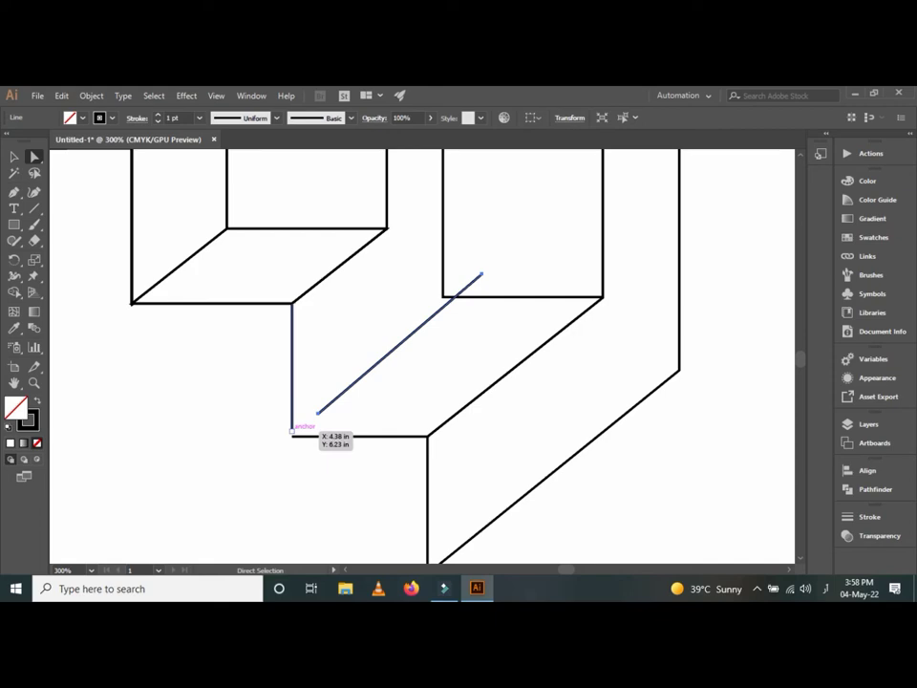
drag(291, 430, 292, 436)
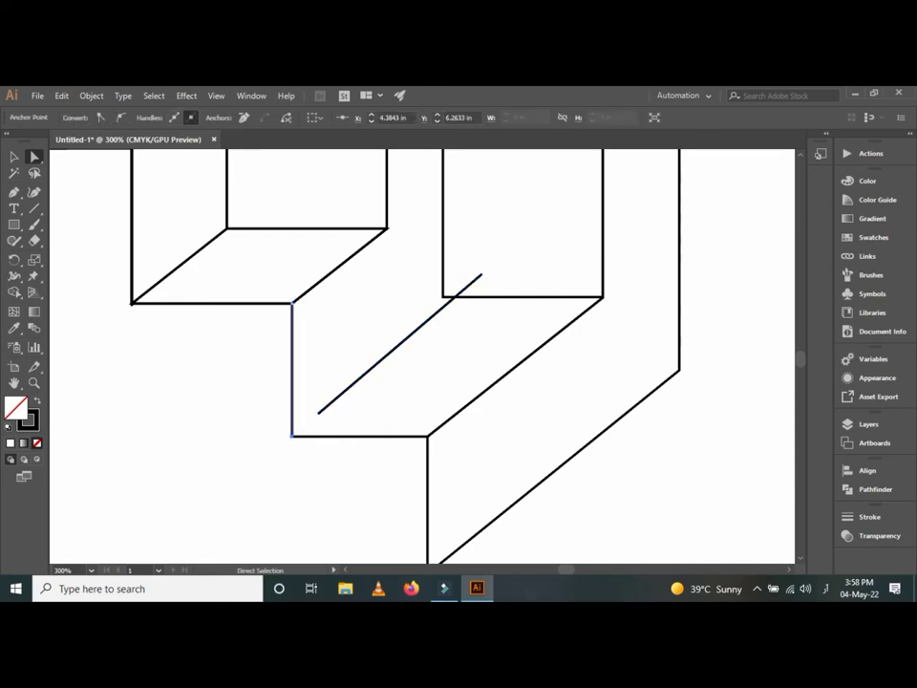
click(319, 413)
drag(318, 413, 291, 436)
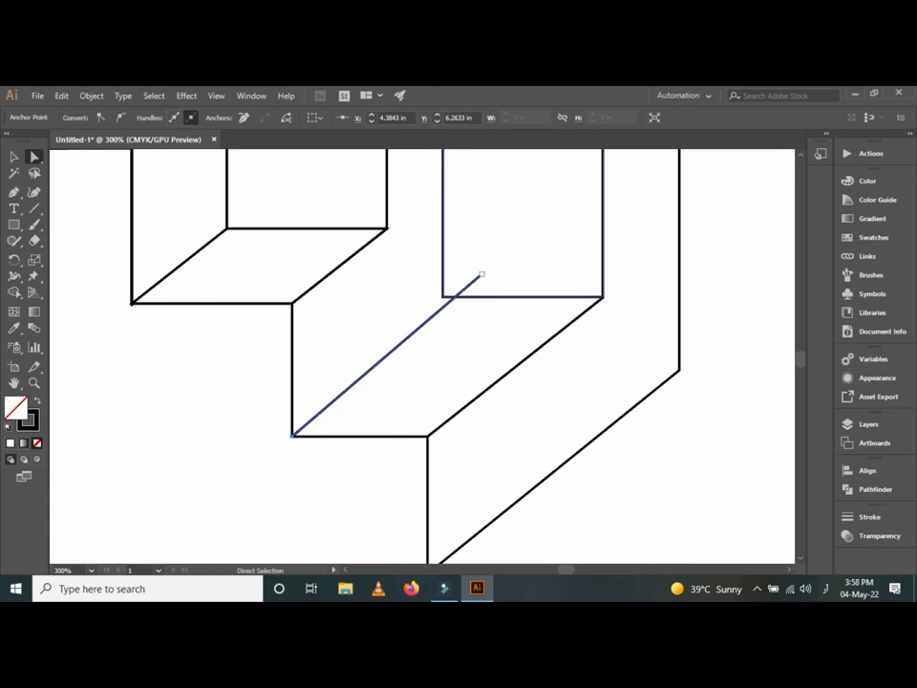
drag(482, 275, 461, 308)
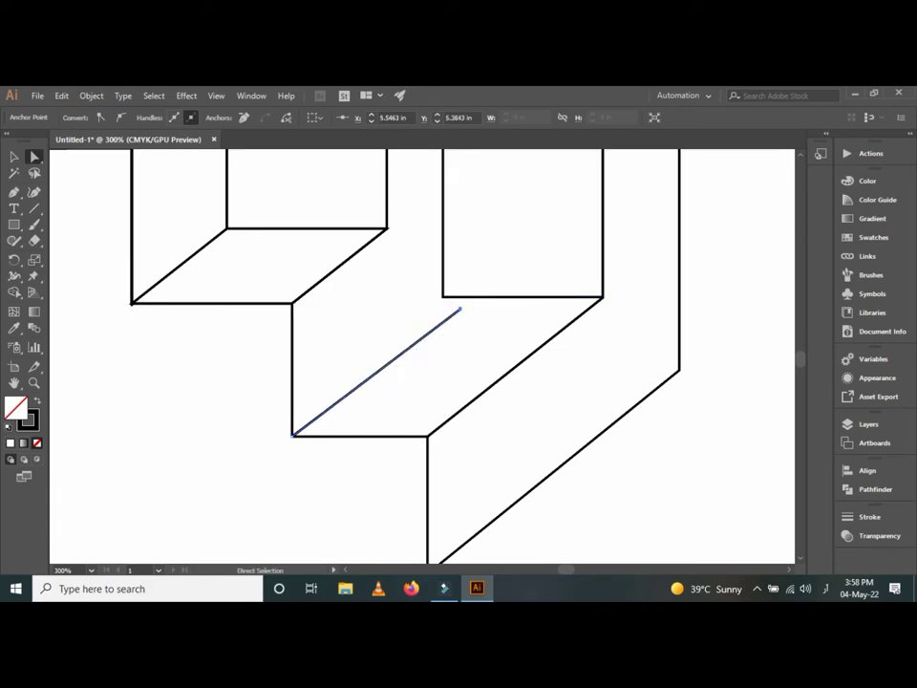
Step: Nudge the tall rectangle's left edge right and snap the diagonal's upper end to its corner
key(ctrl+minus)
key(ctrl+minus)
key(ctrl+minus)
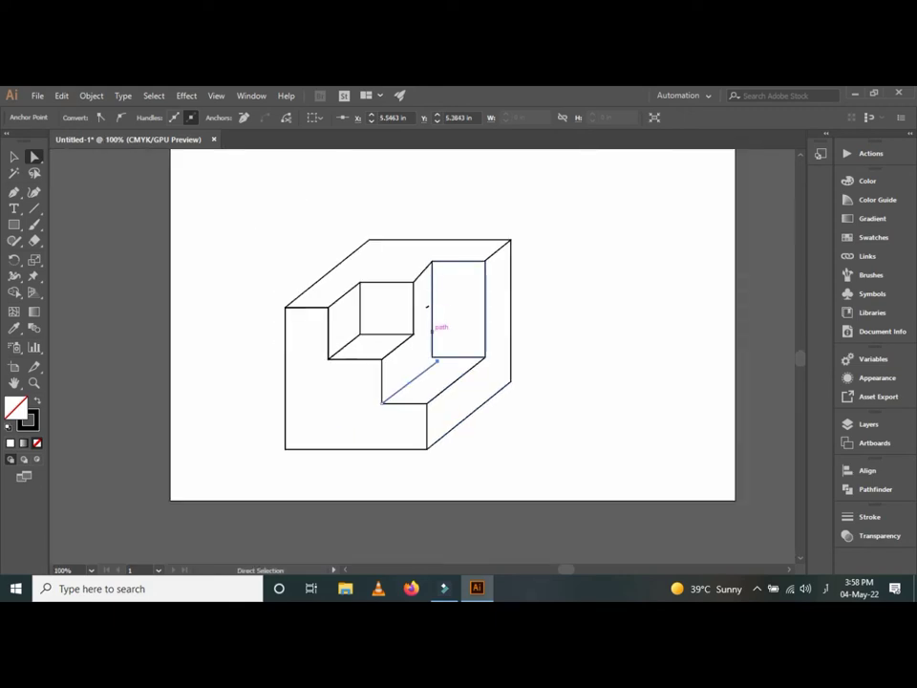
click(428, 305)
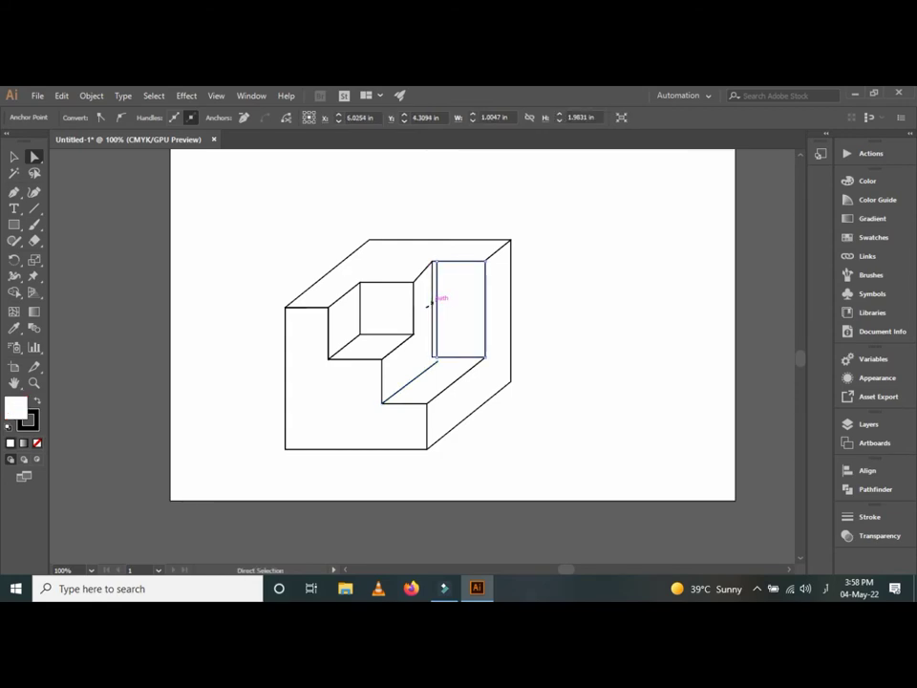
key(Right)
key(Right)
key(Right)
key(Right)
key(Right)
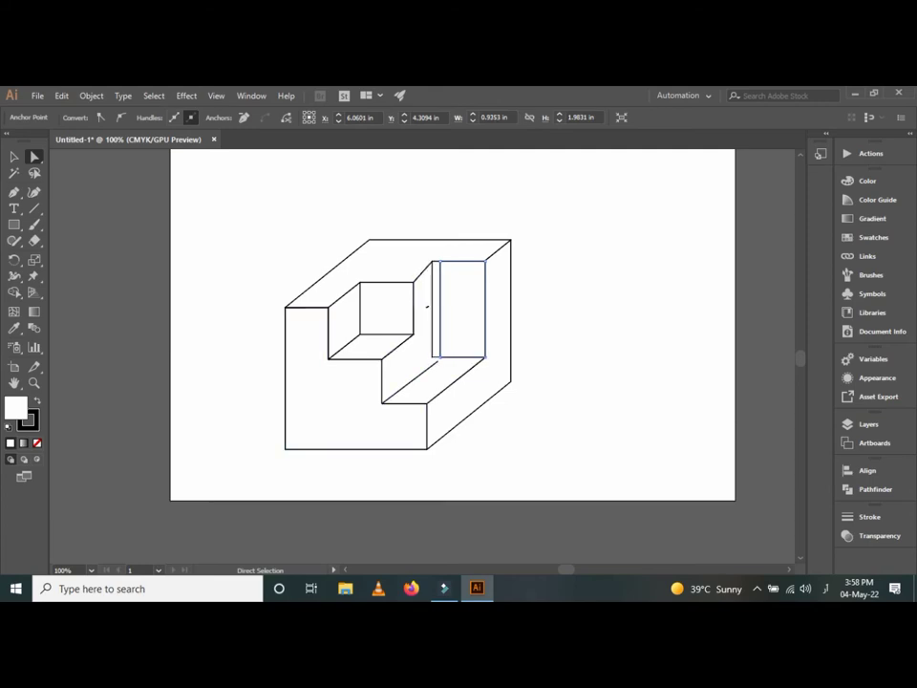
key(ctrl+plus)
key(ctrl+plus)
key(ctrl+plus)
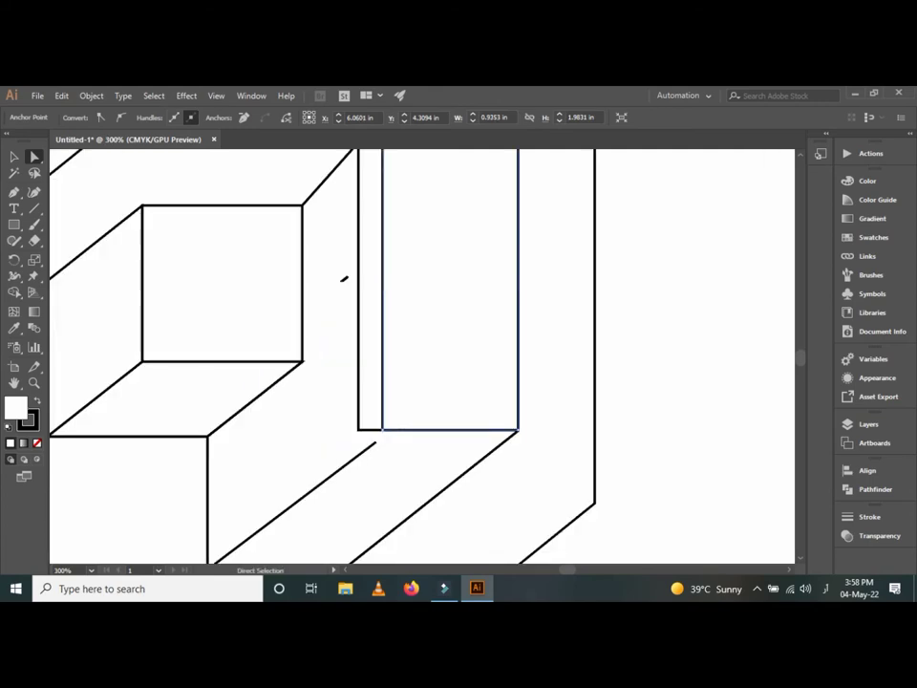
click(411, 478)
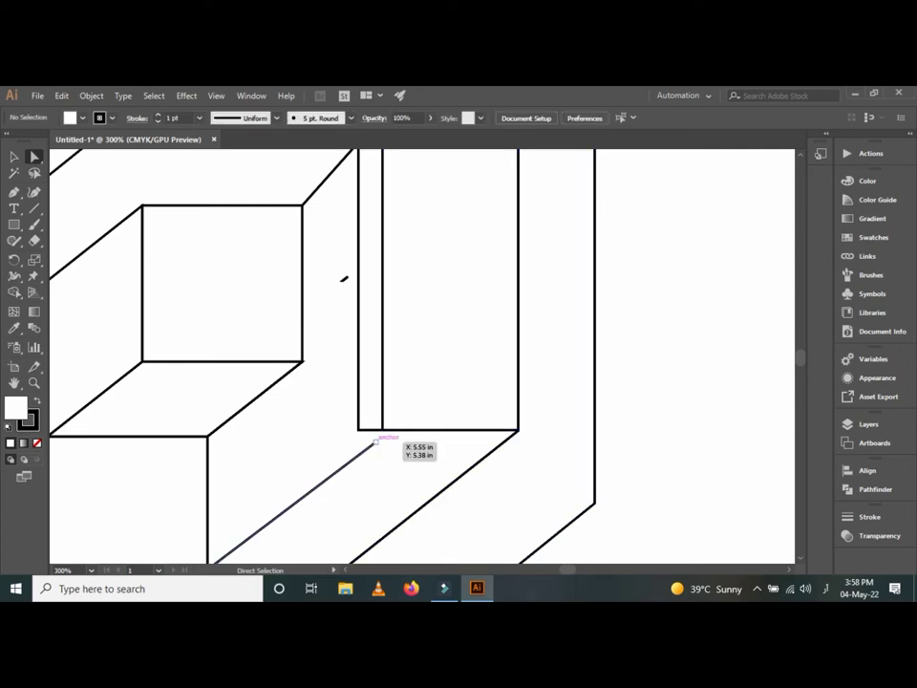
drag(375, 442, 390, 430)
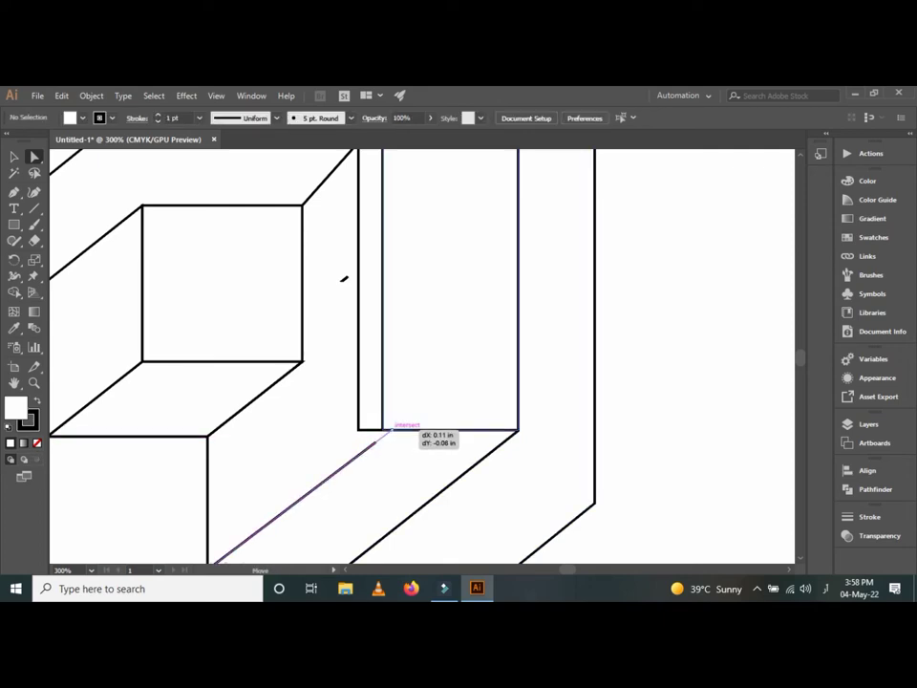
drag(390, 430, 390, 430)
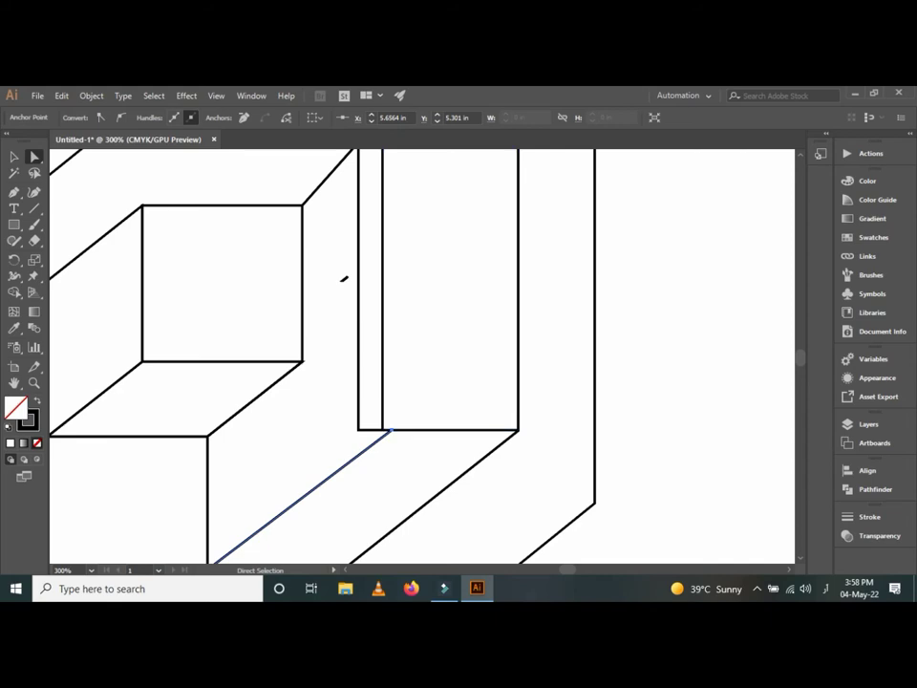
click(382, 366)
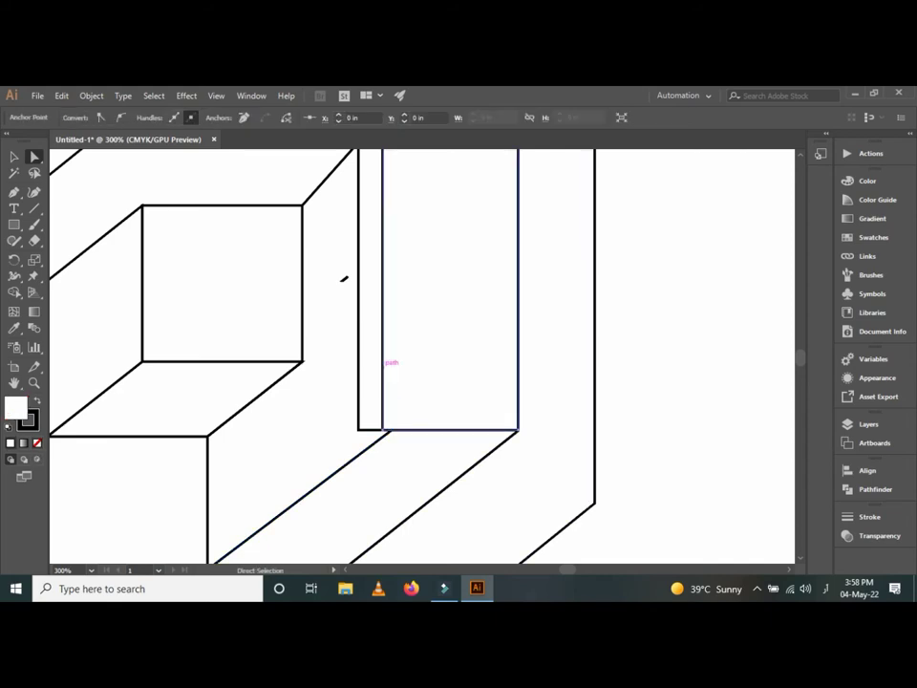
key(Right)
key(Right)
key(Right)
key(Right)
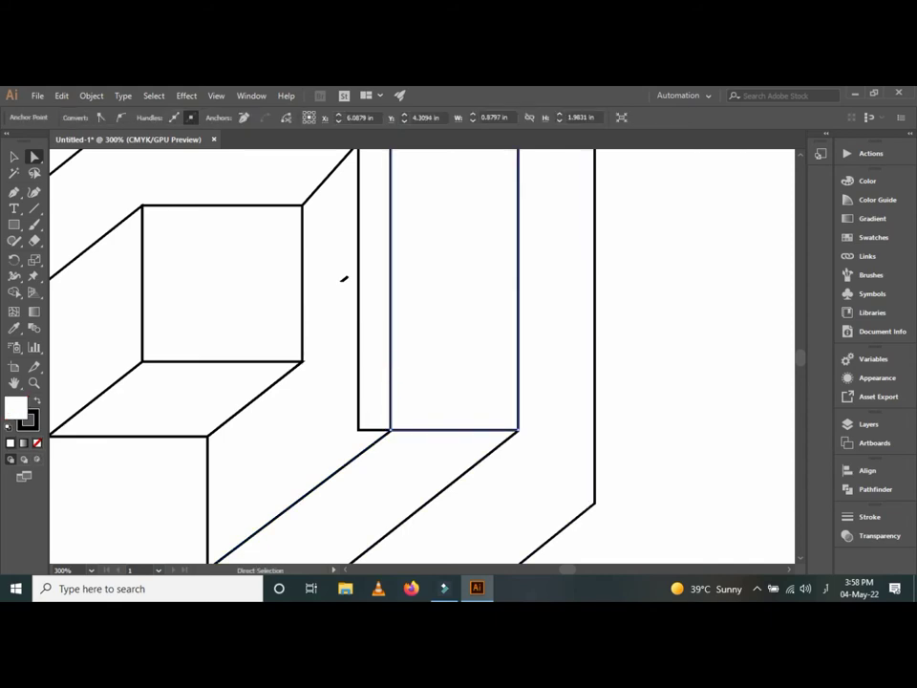
Step: Zoom out, select every object and switch to Shape Builder
key(ctrl+minus)
key(ctrl+minus)
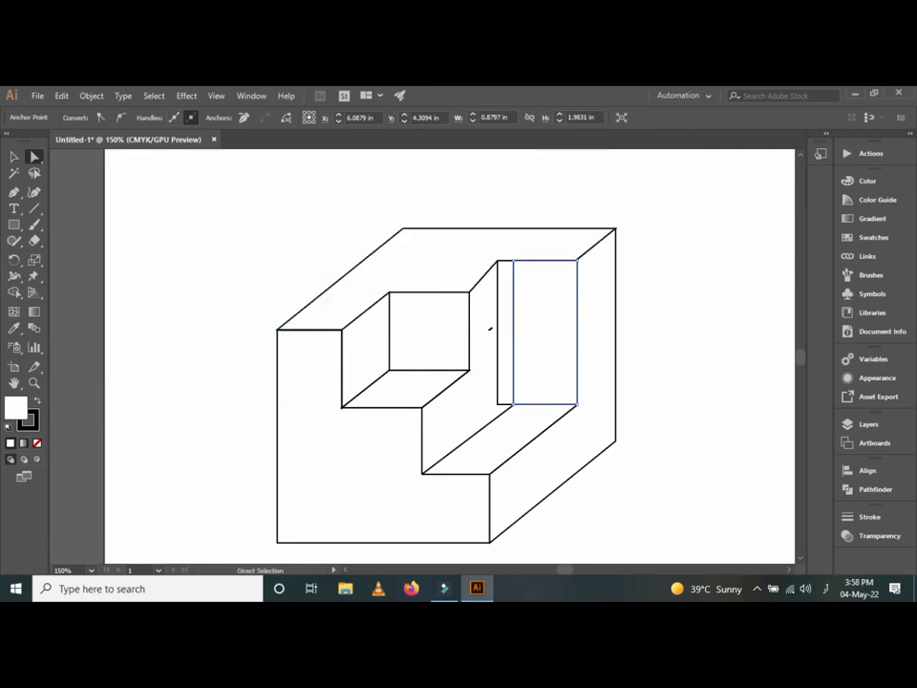
key(v)
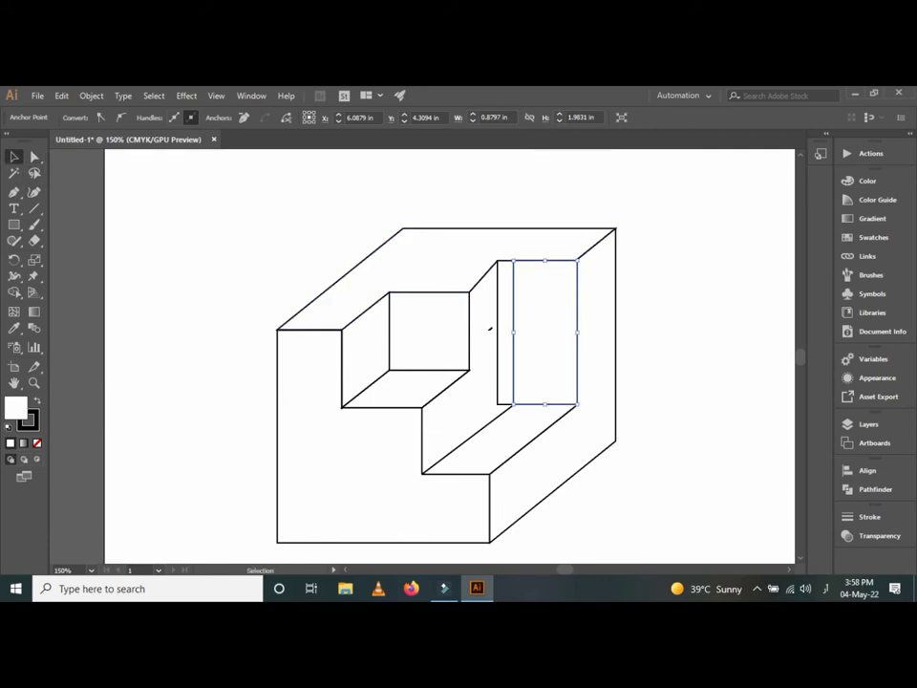
key(ctrl+shift+a)
key(ctrl+a)
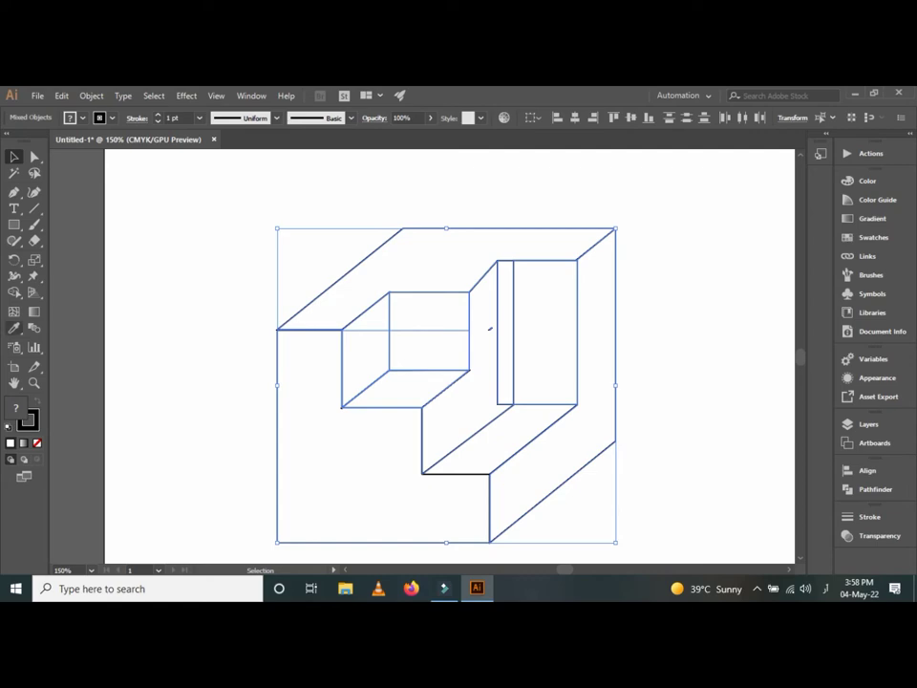
key(shift+m)
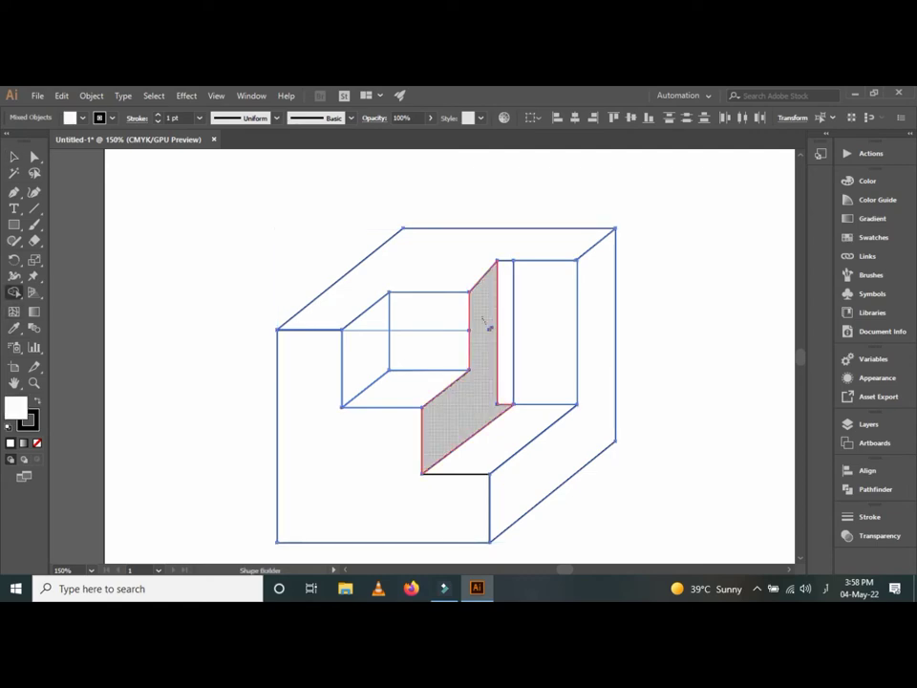
Step: Merge the thin vertical strip, the back square's top strip and the left triangle into their neighbouring faces
drag(504, 325, 449, 411)
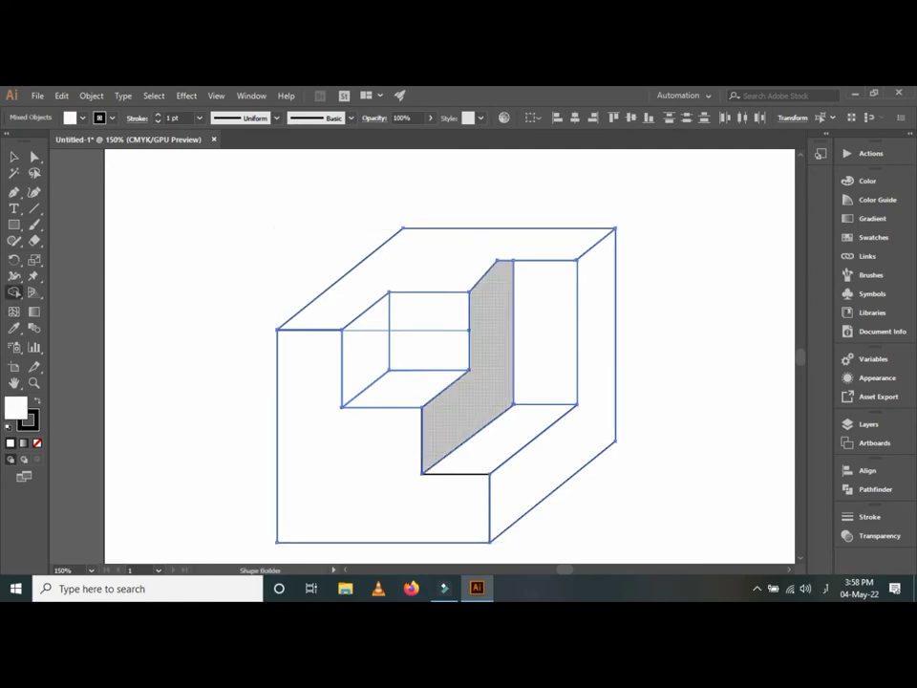
drag(428, 311, 428, 349)
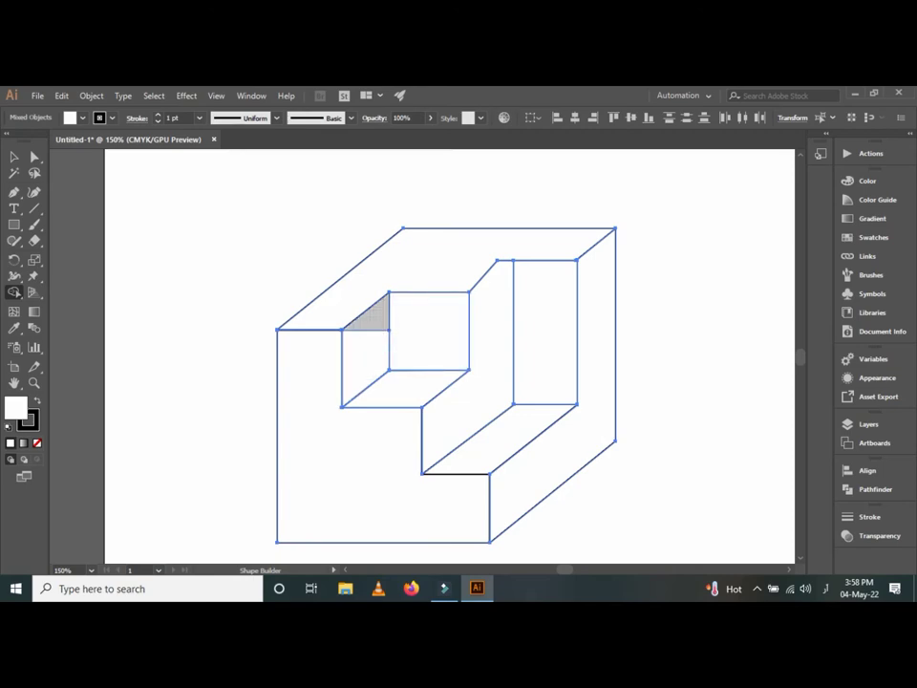
drag(368, 315, 368, 372)
key(v)
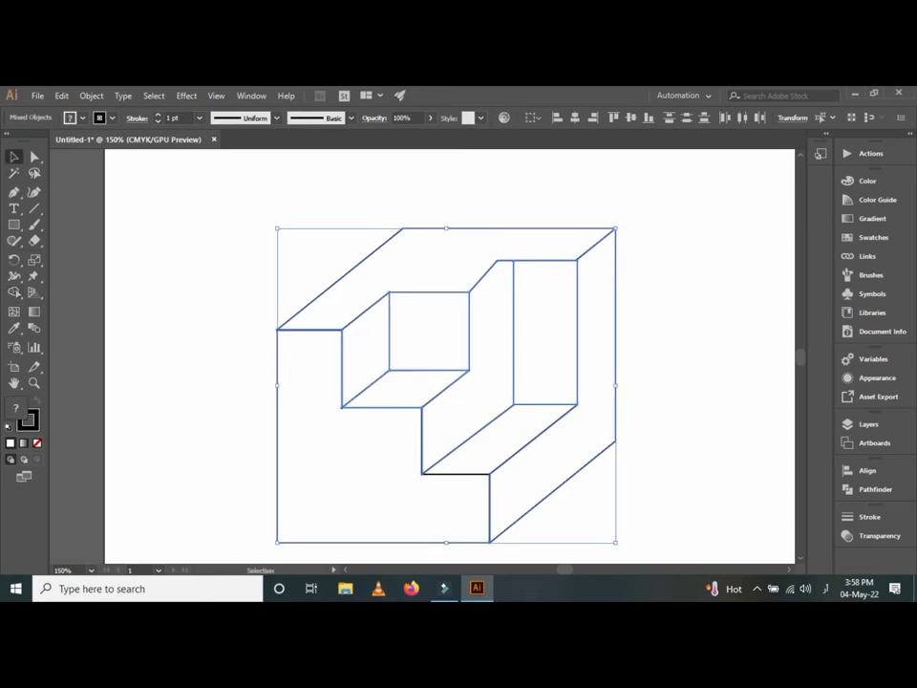
key(ctrl+shift+a)
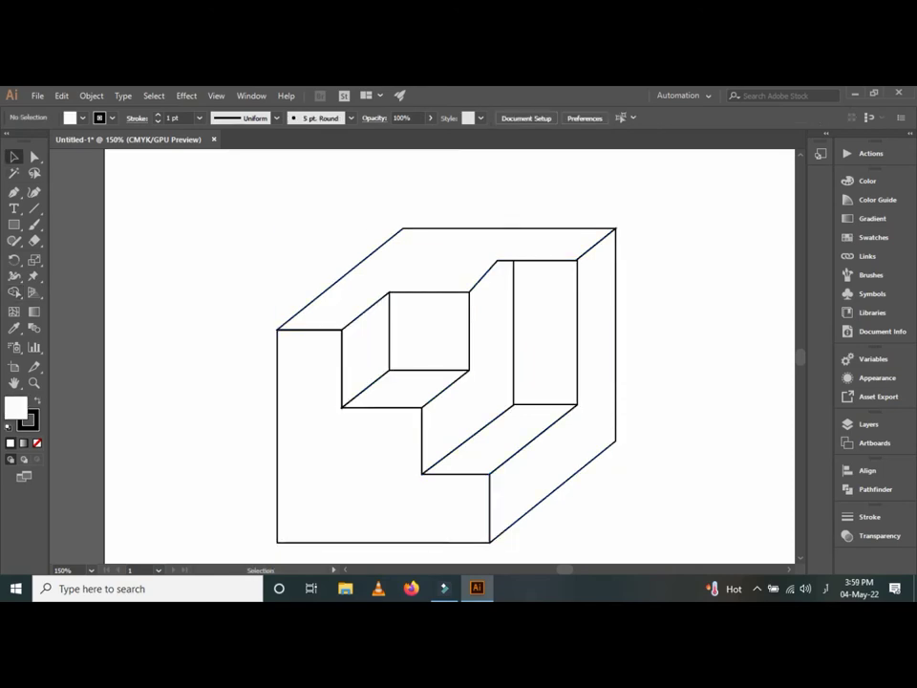
key(ctrl+minus)
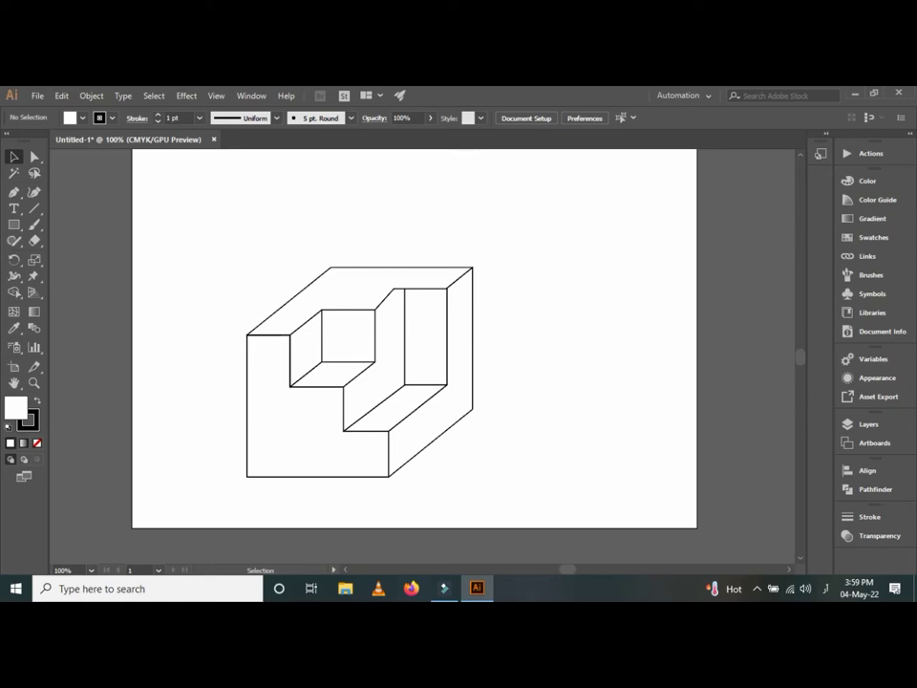
Step: Select the inner box group and the stepped group to check how the block is grouped
click(322, 334)
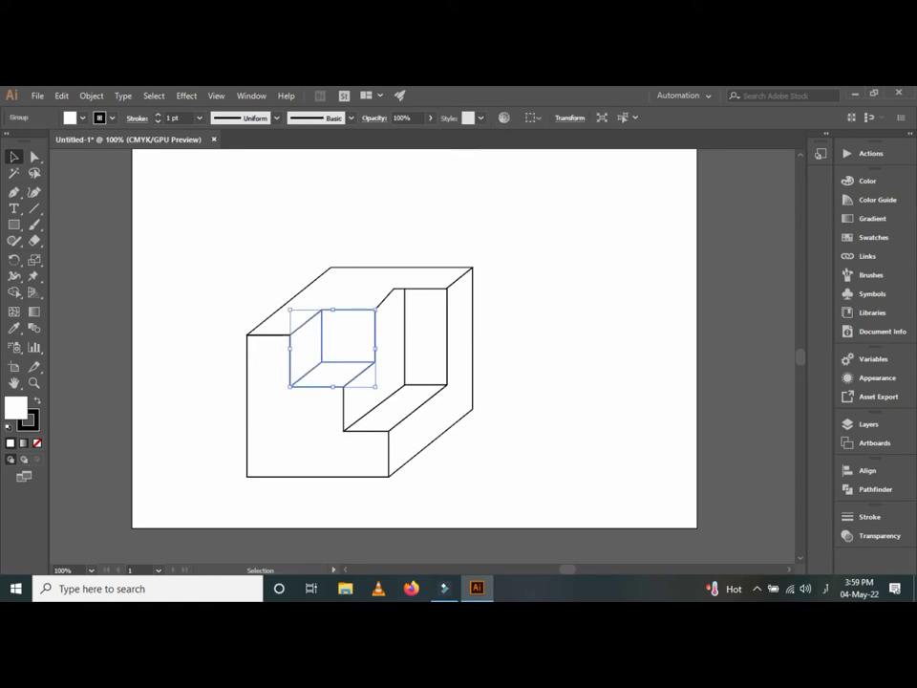
click(405, 344)
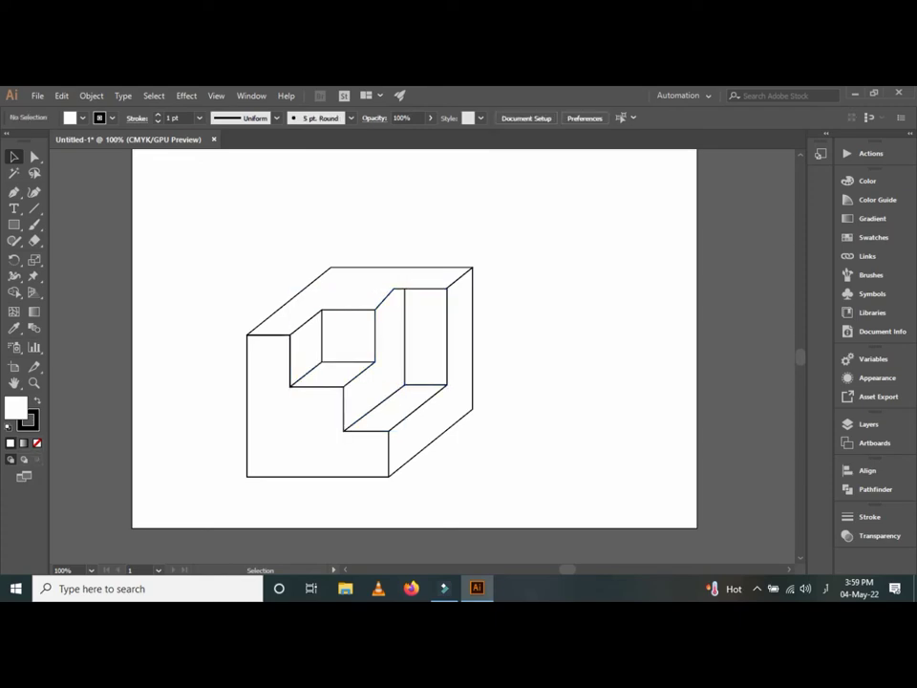
click(239, 249)
click(405, 344)
click(224, 224)
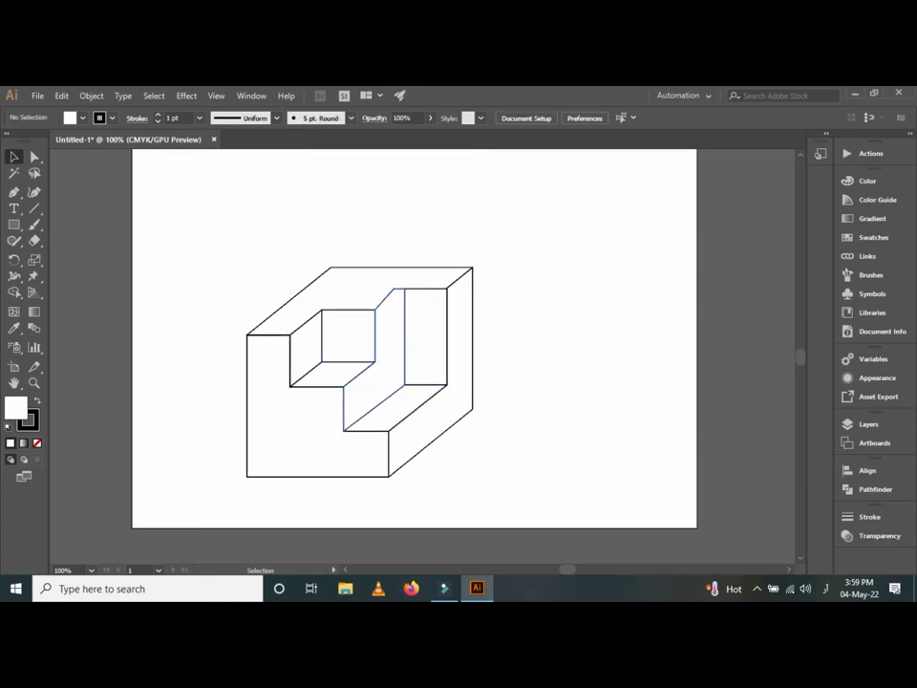
click(335, 286)
Step: Select the right and top faces, clear the selection, and open the Pathfinder panel
click(220, 229)
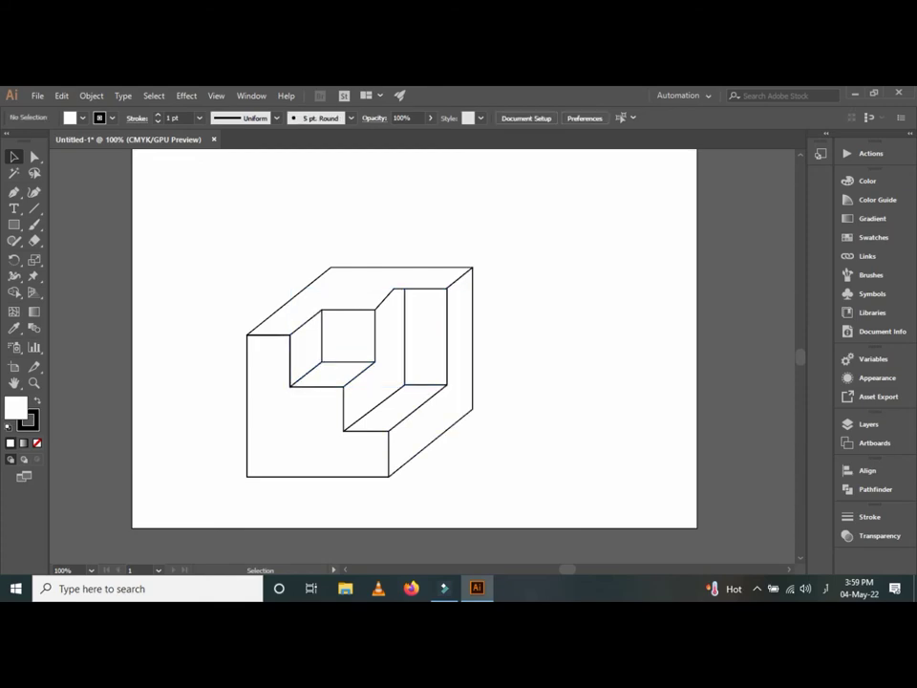
click(472, 372)
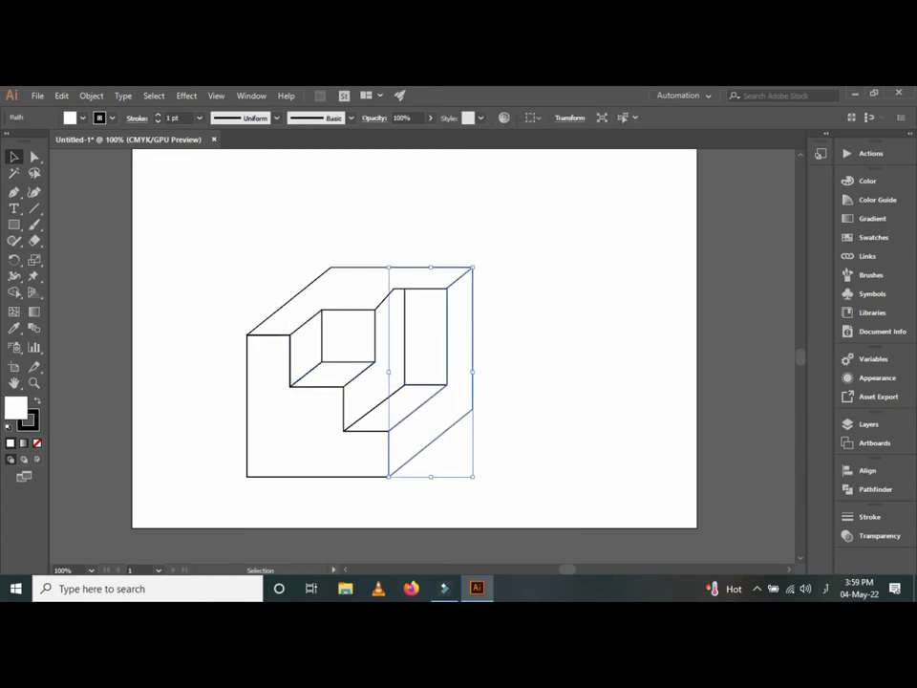
click(315, 220)
click(286, 305)
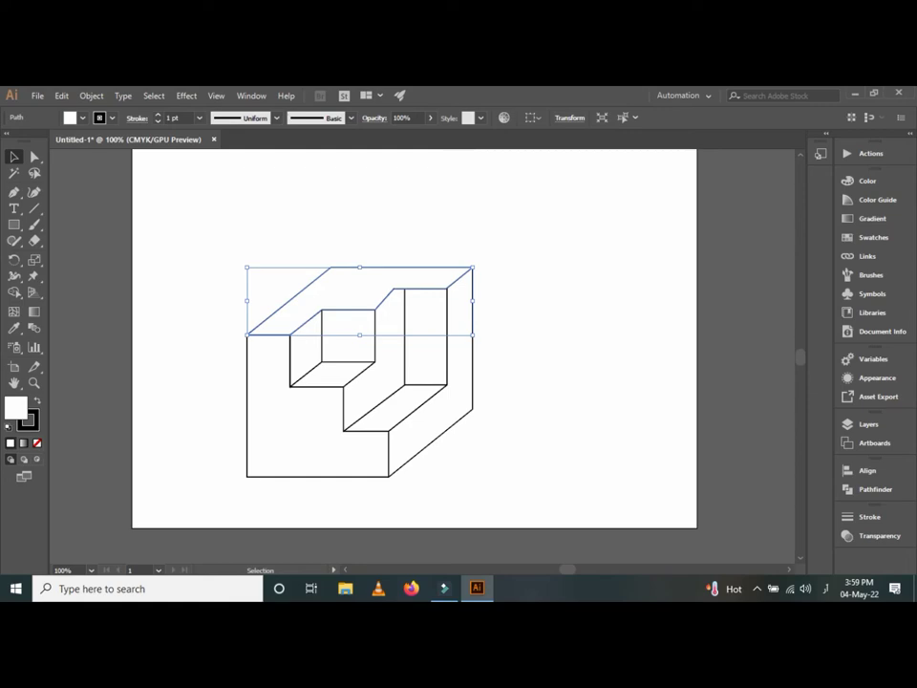
click(286, 224)
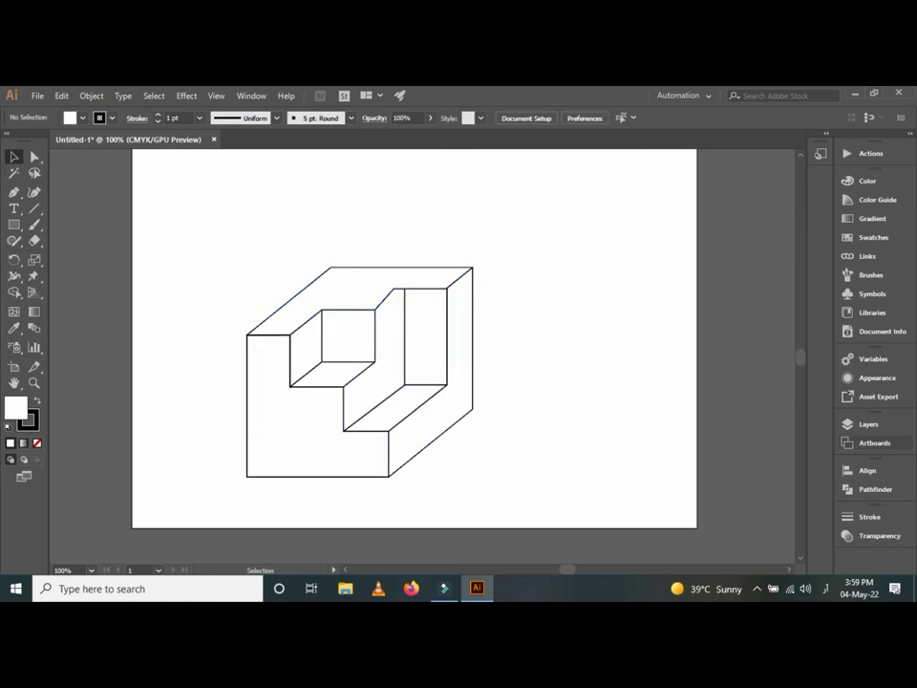
click(871, 490)
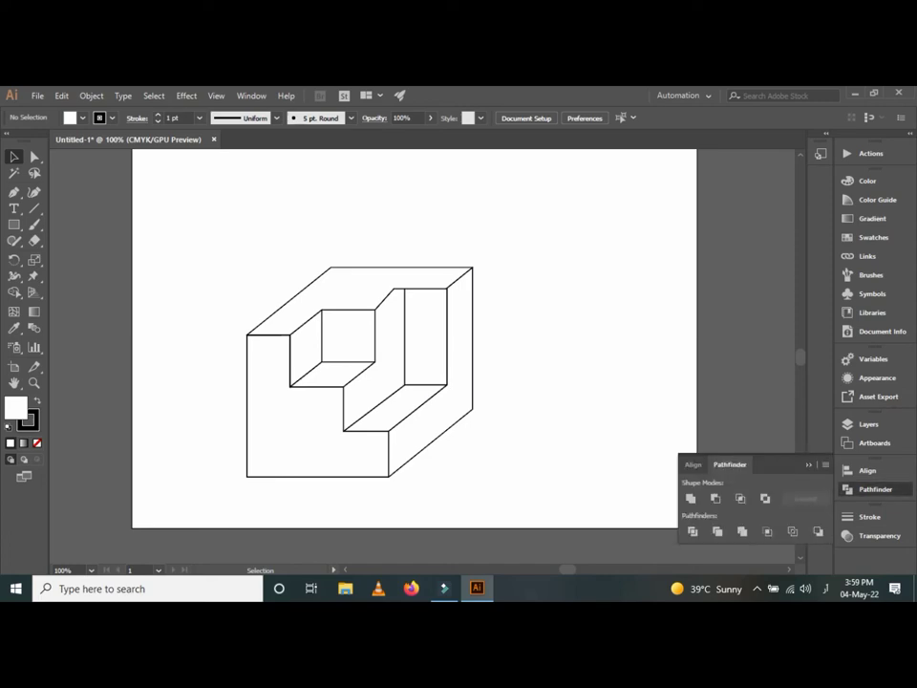
Step: Divide all the block's paths into separate pieces with Pathfinder Divide
drag(168, 204, 485, 491)
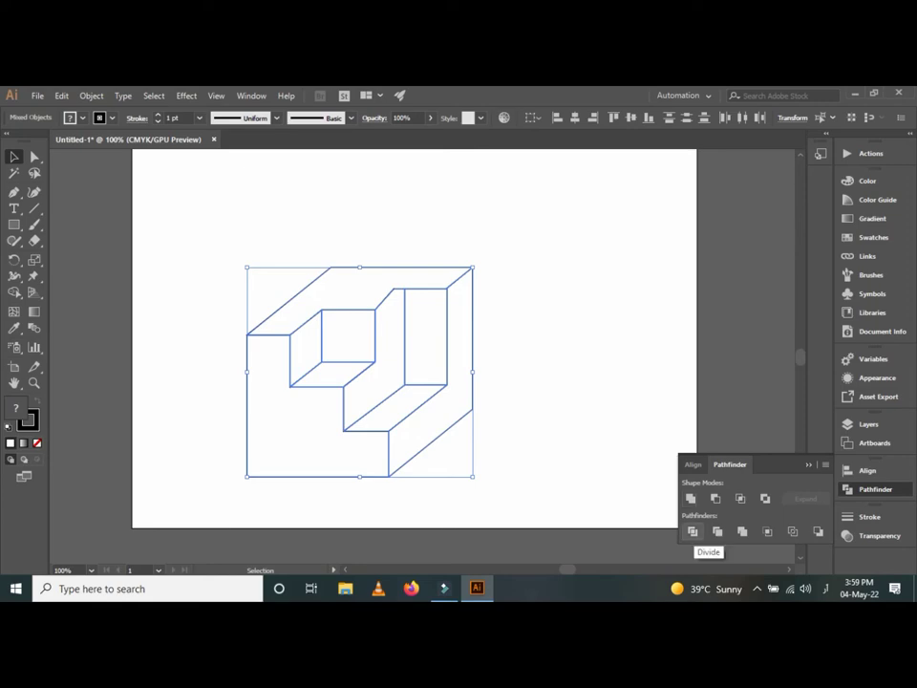
click(694, 532)
click(519, 398)
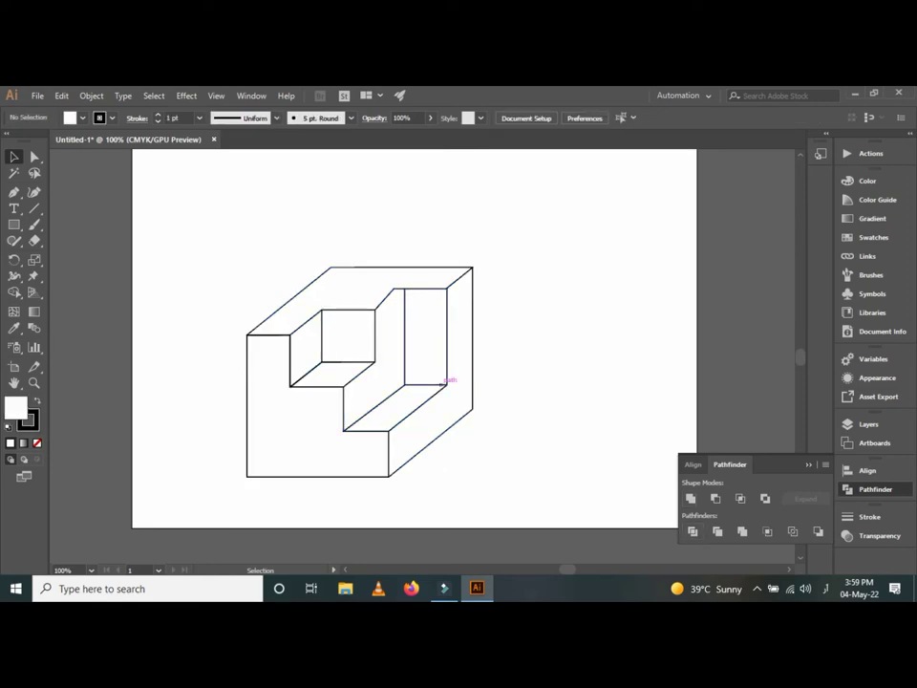
click(442, 382)
click(516, 401)
Step: Ungroup the divided block and deselect the pieces
drag(156, 274, 420, 344)
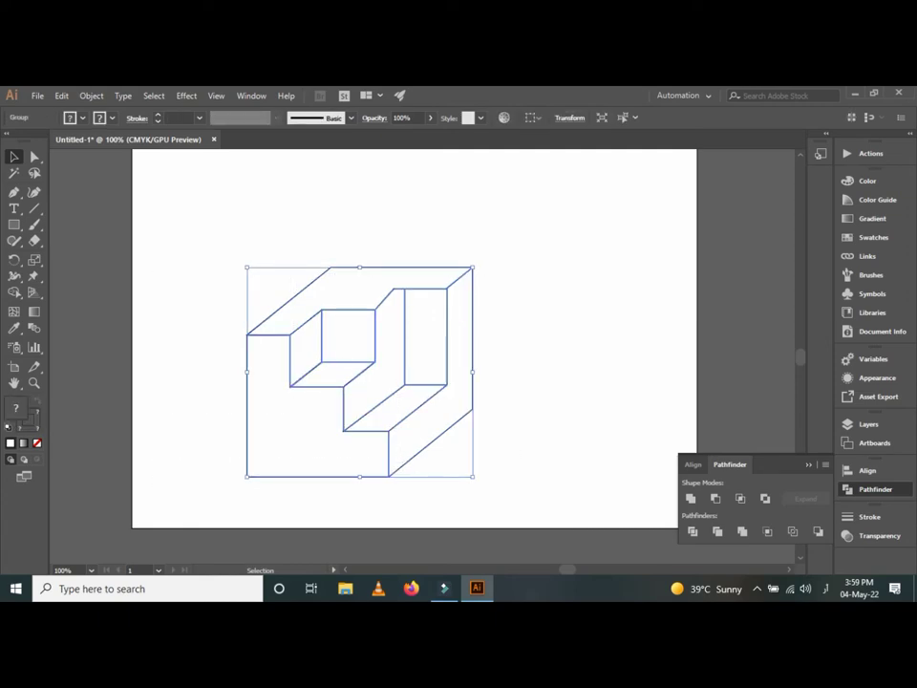
right_click(421, 343)
click(459, 454)
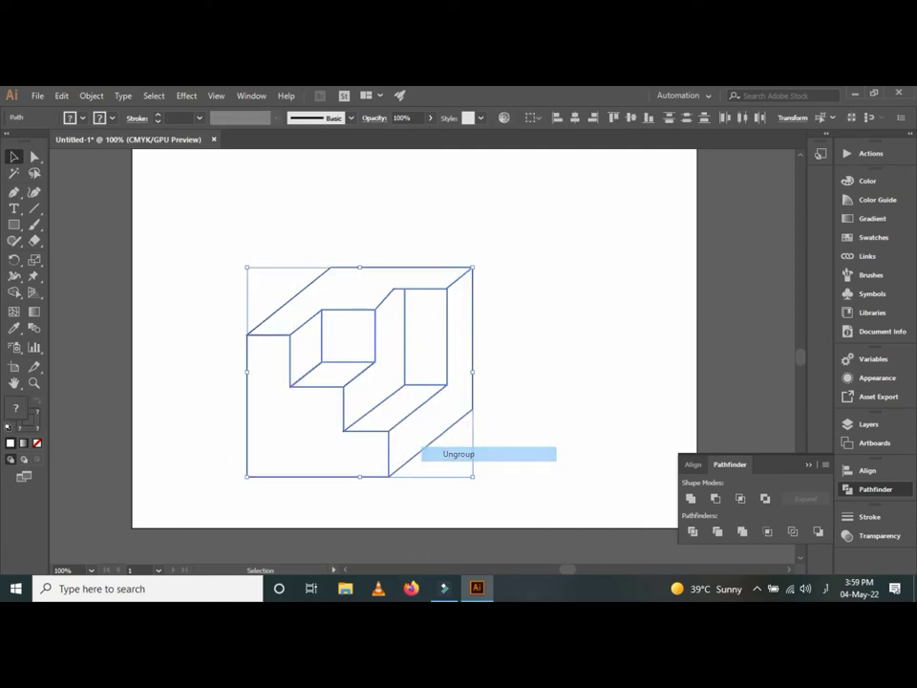
key(ctrl+shift+a)
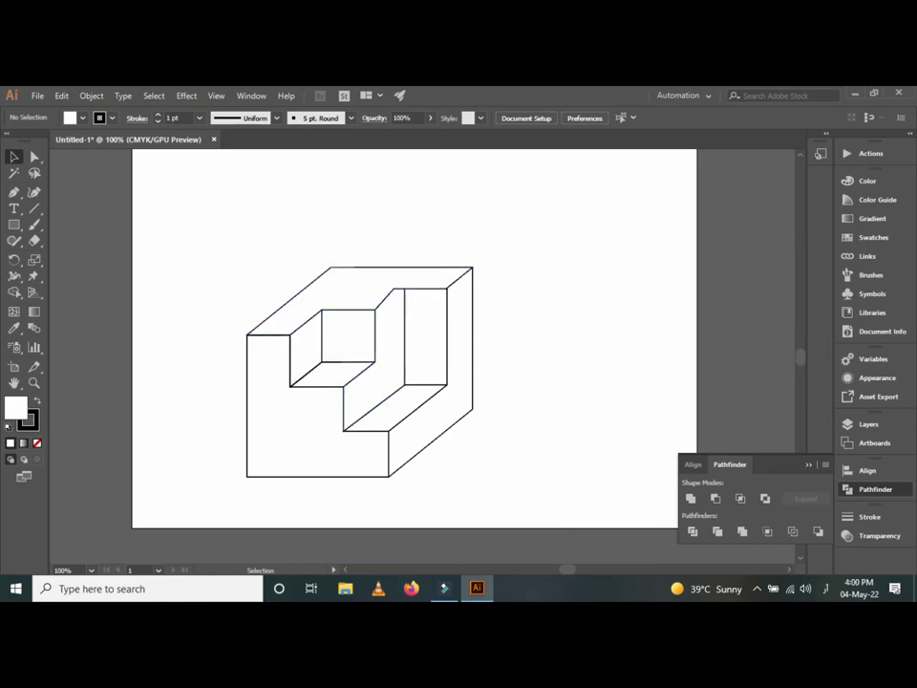
scroll(312, 383, up, 2)
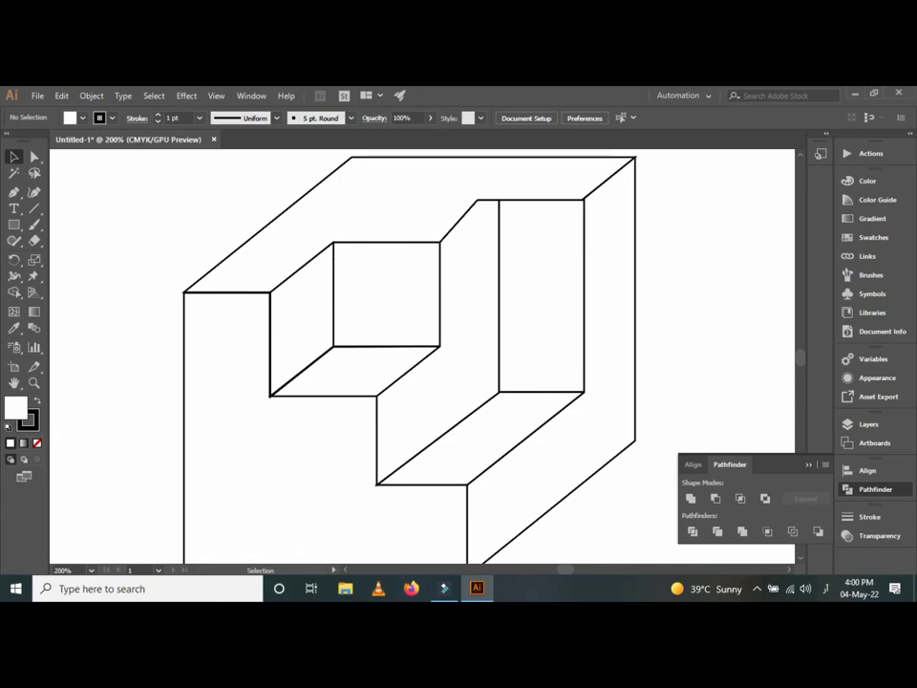
scroll(287, 406, up, 6)
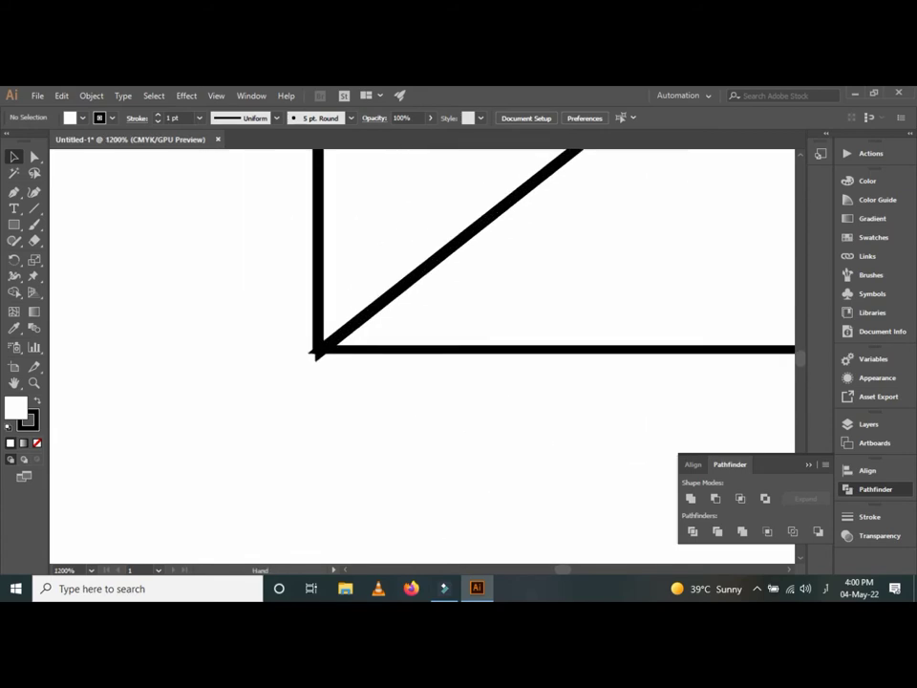
scroll(305, 414, up, 4)
scroll(420, 353, up, 3)
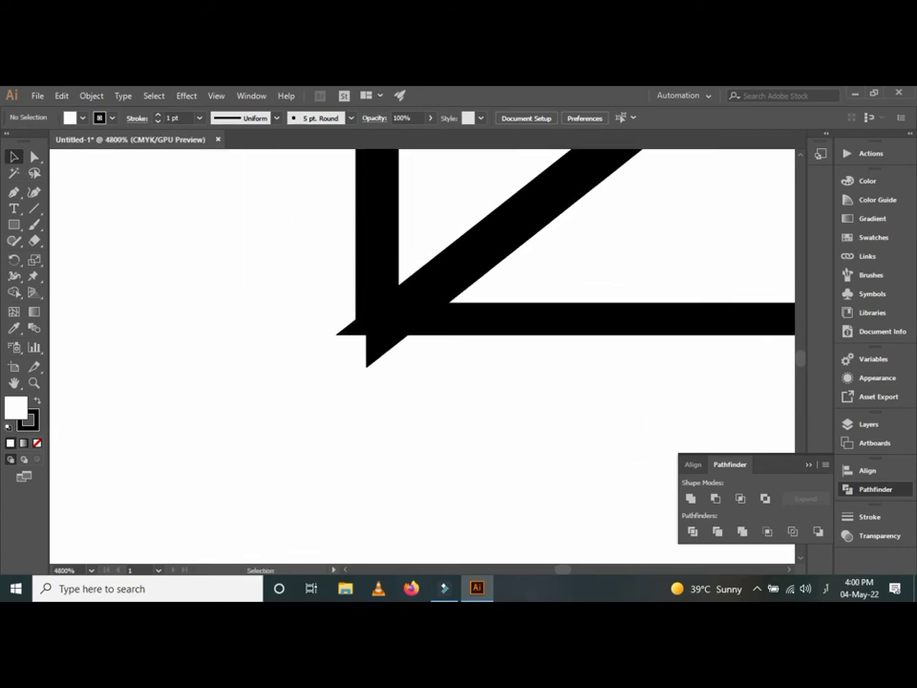
drag(287, 267, 383, 315)
right_click(382, 311)
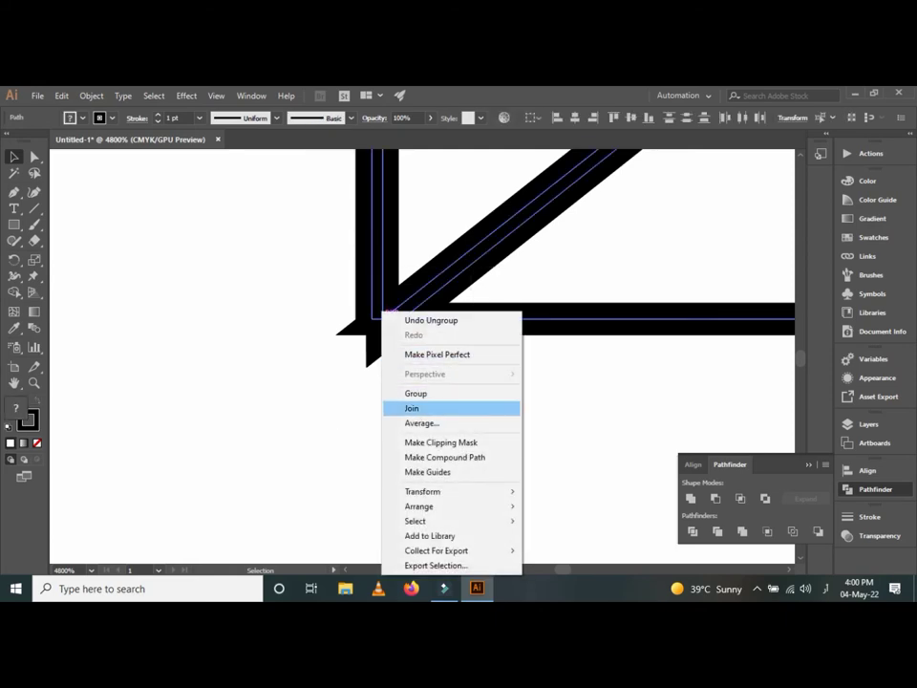
click(421, 422)
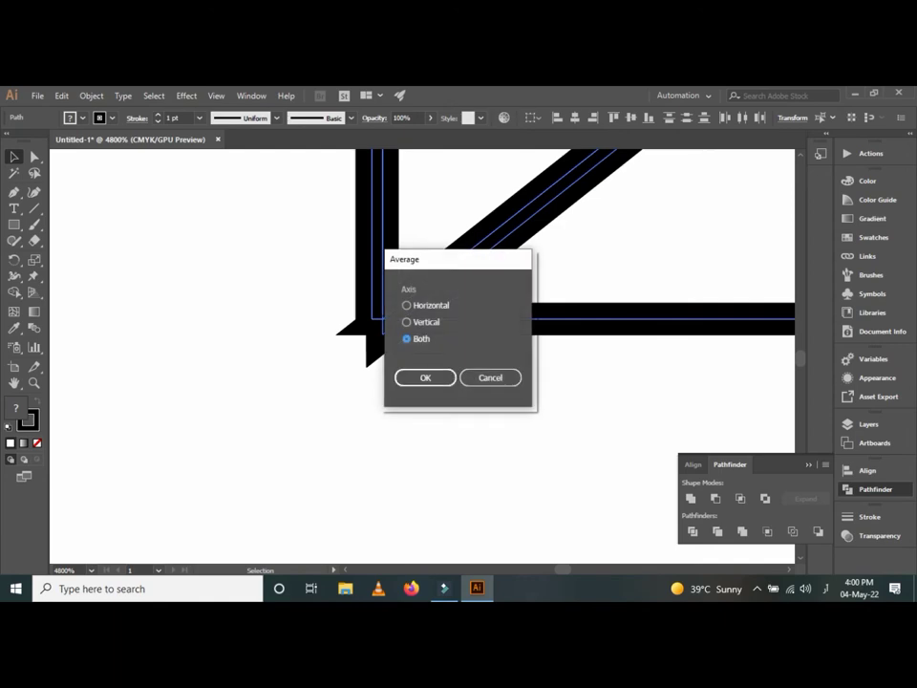
key(Return)
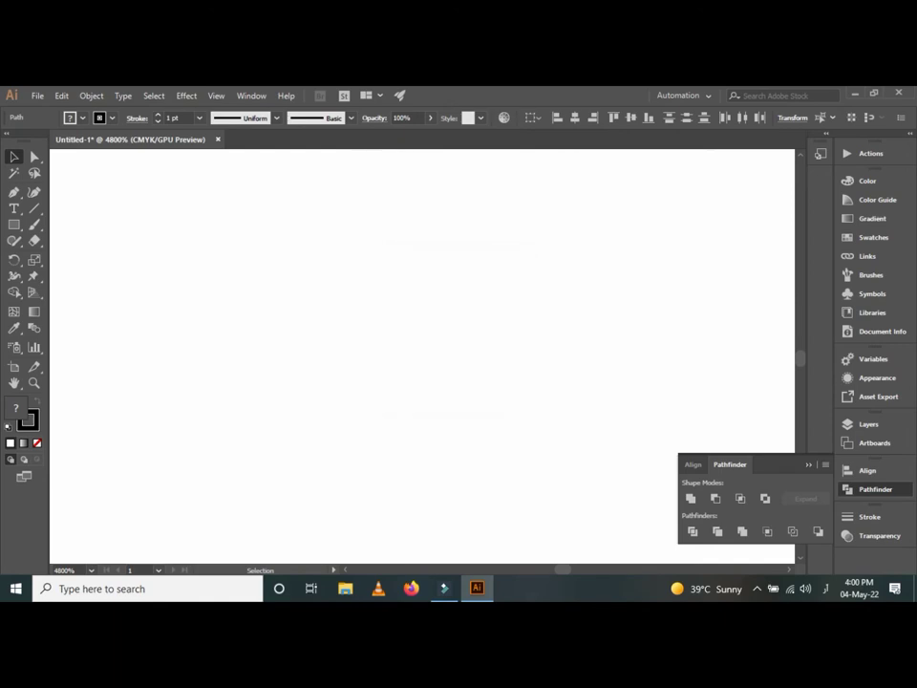
right_click(377, 313)
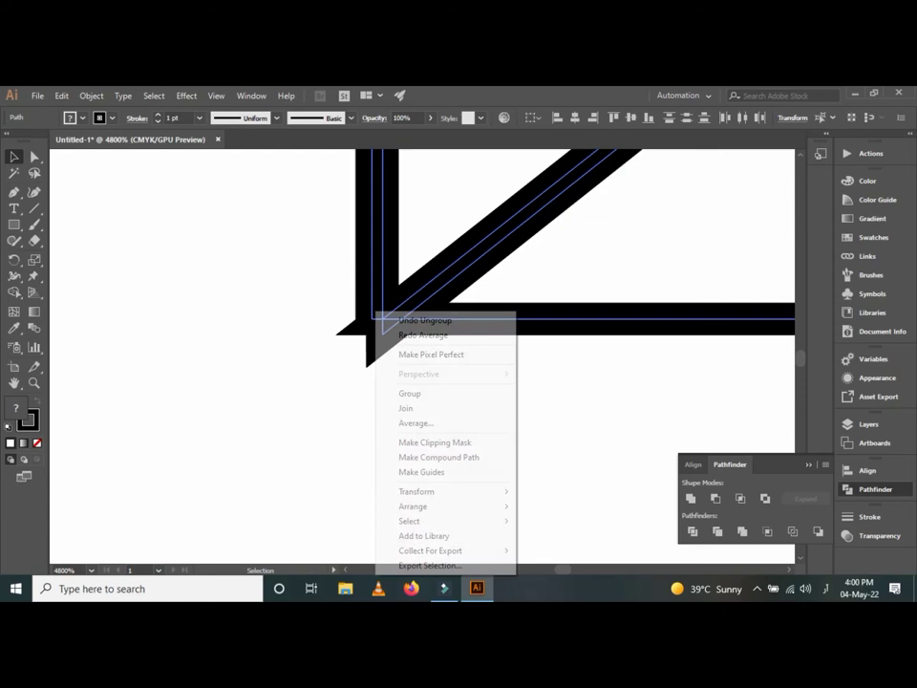
click(409, 408)
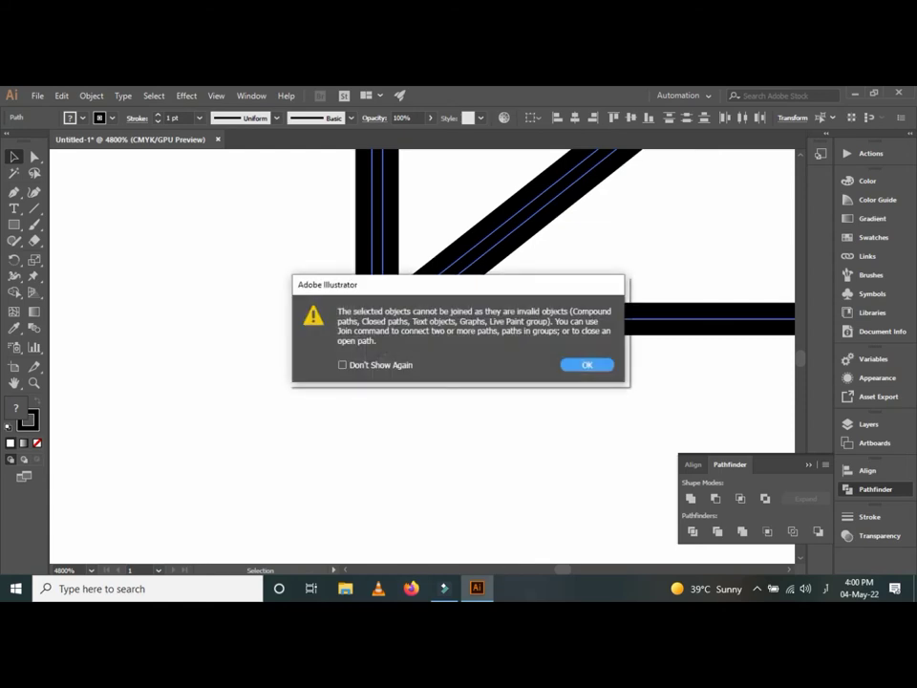
key(Return)
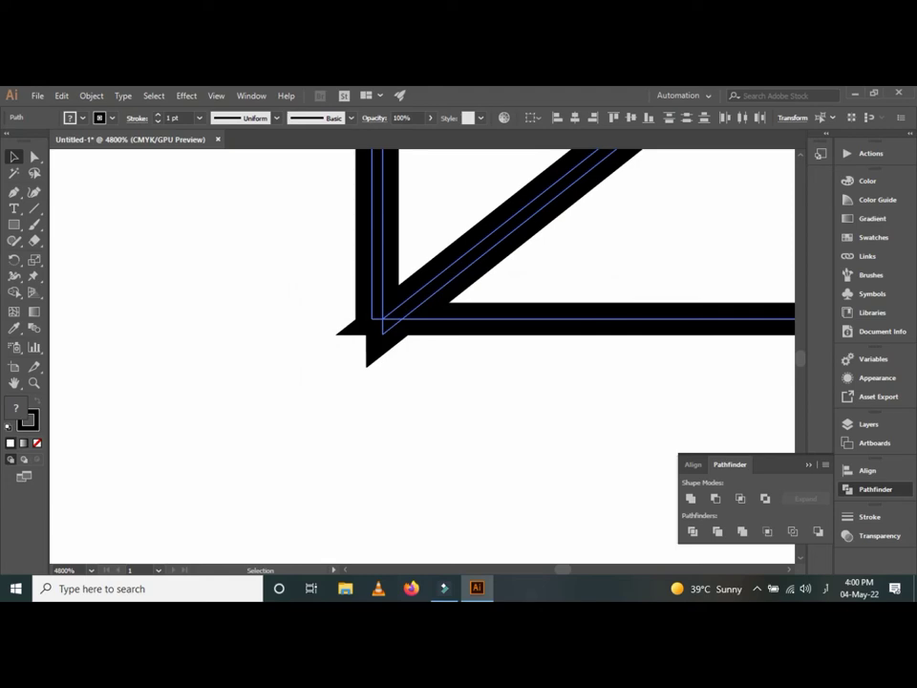
key(ctrl+shift+a)
Step: Join the overlapping stroke ends at the inner corner with the Join tool
click(34, 208)
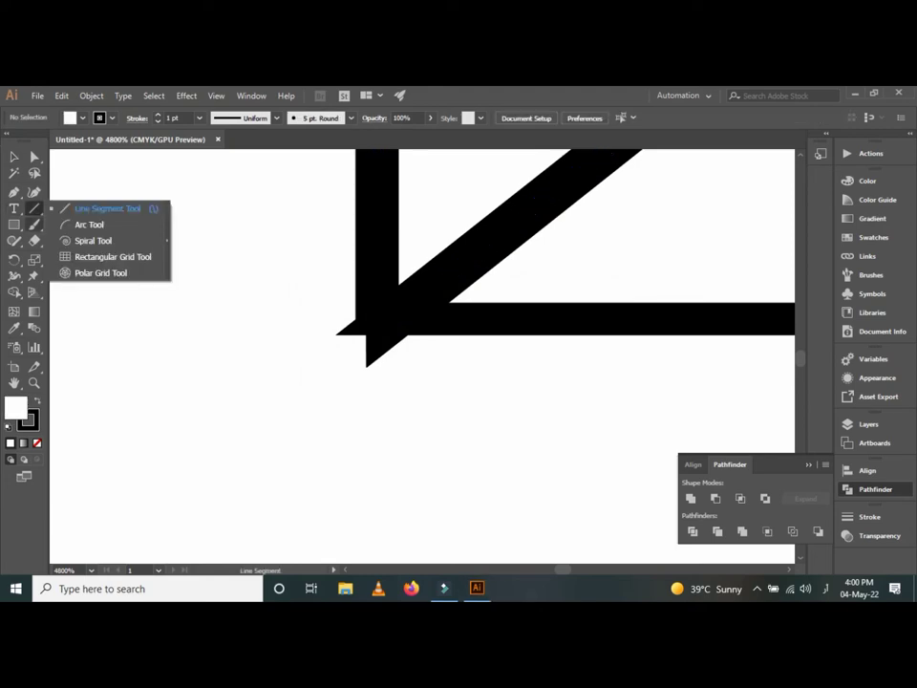
click(35, 241)
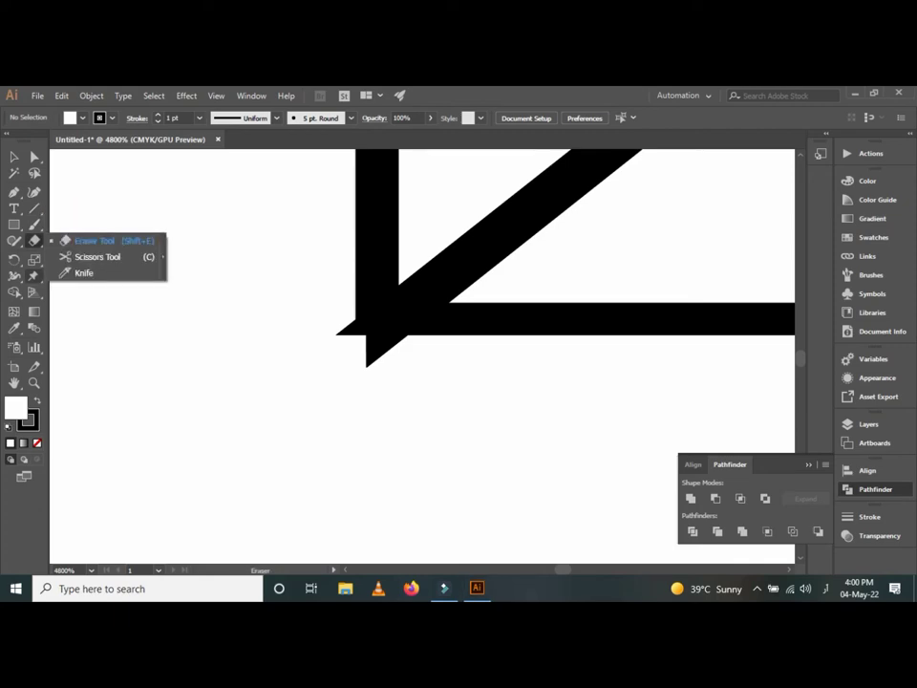
click(34, 276)
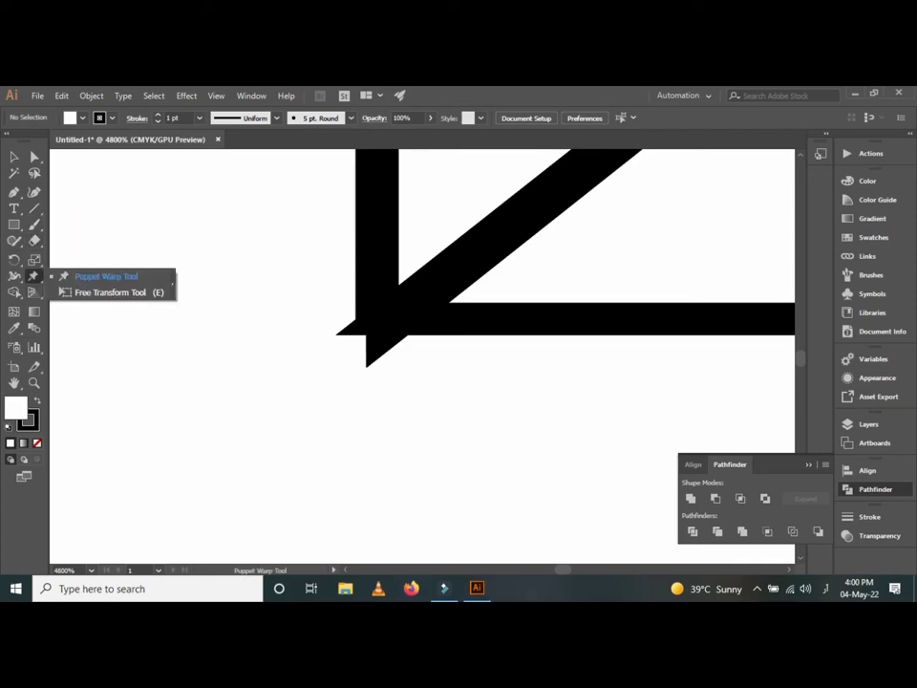
click(14, 277)
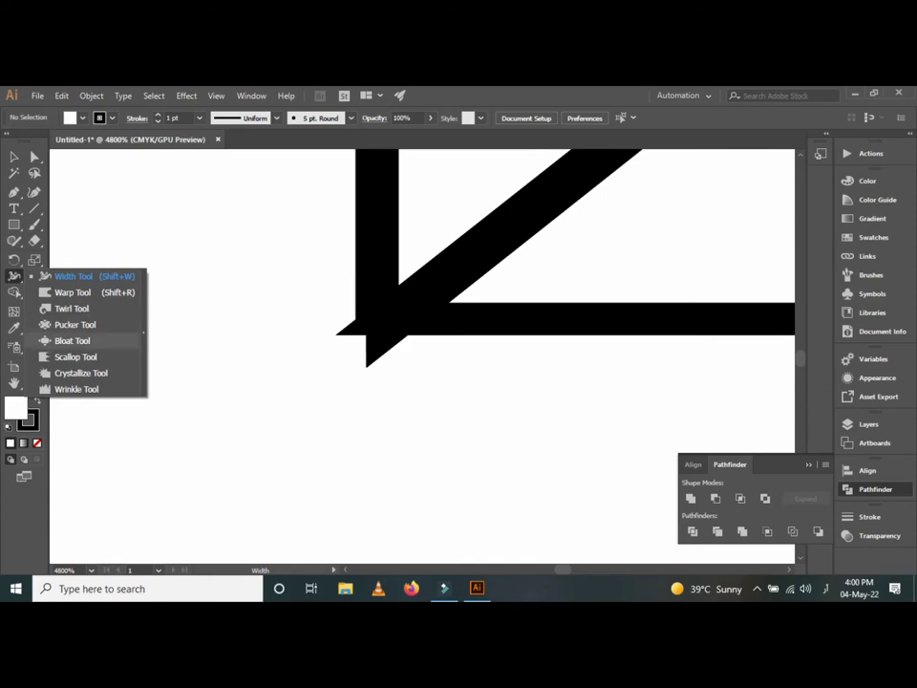
click(15, 241)
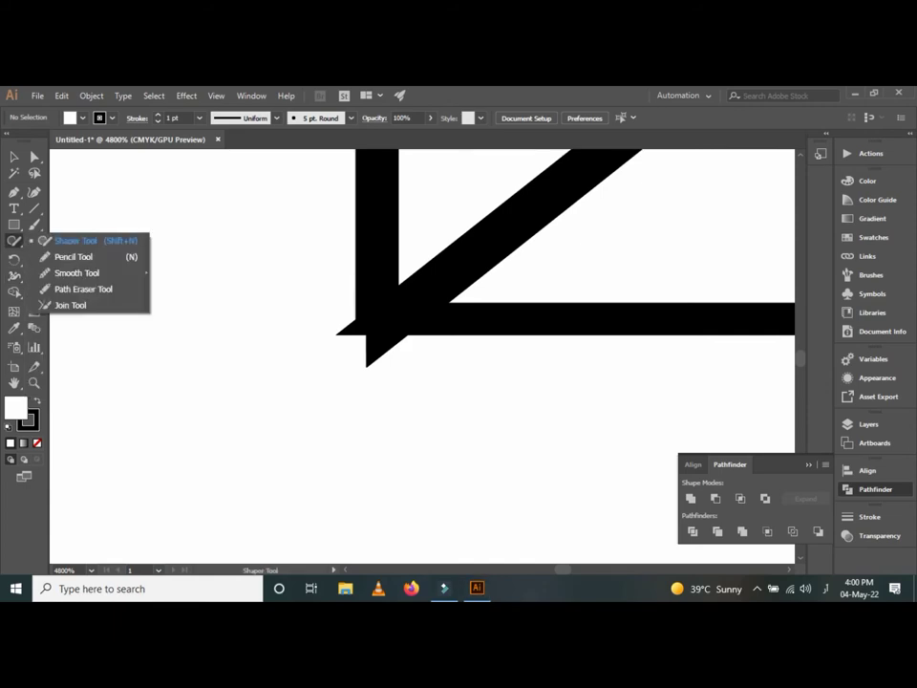
click(67, 304)
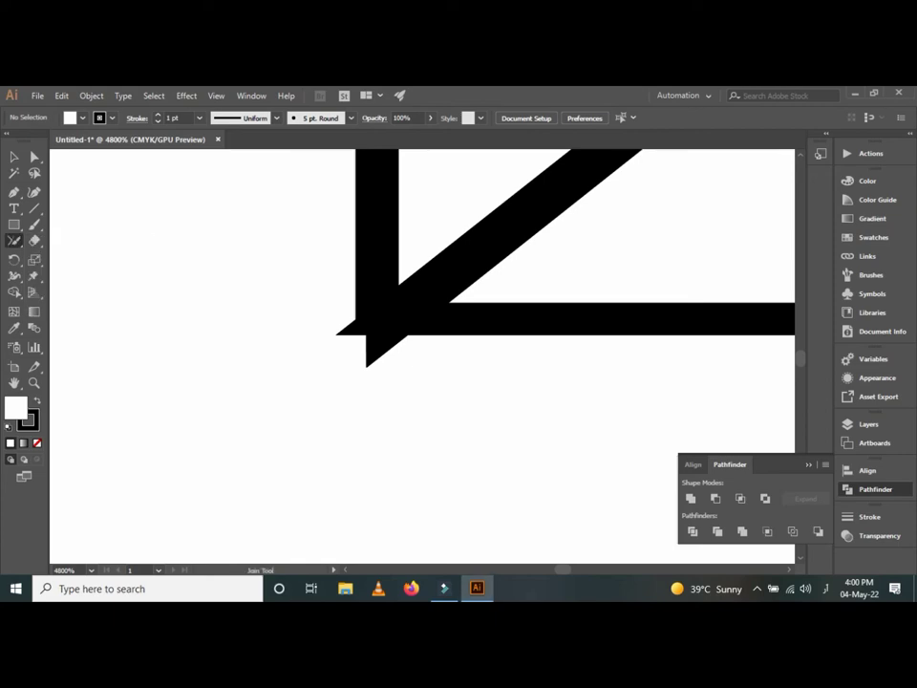
drag(348, 295, 424, 332)
drag(369, 310, 444, 319)
mouse_move(356, 258)
mouse_down()
mouse_move(368, 265)
mouse_move(358, 270)
mouse_up()
Step: Check the joined corner paths, deselect them, and switch to the Smooth tool
key(v)
drag(220, 254, 510, 385)
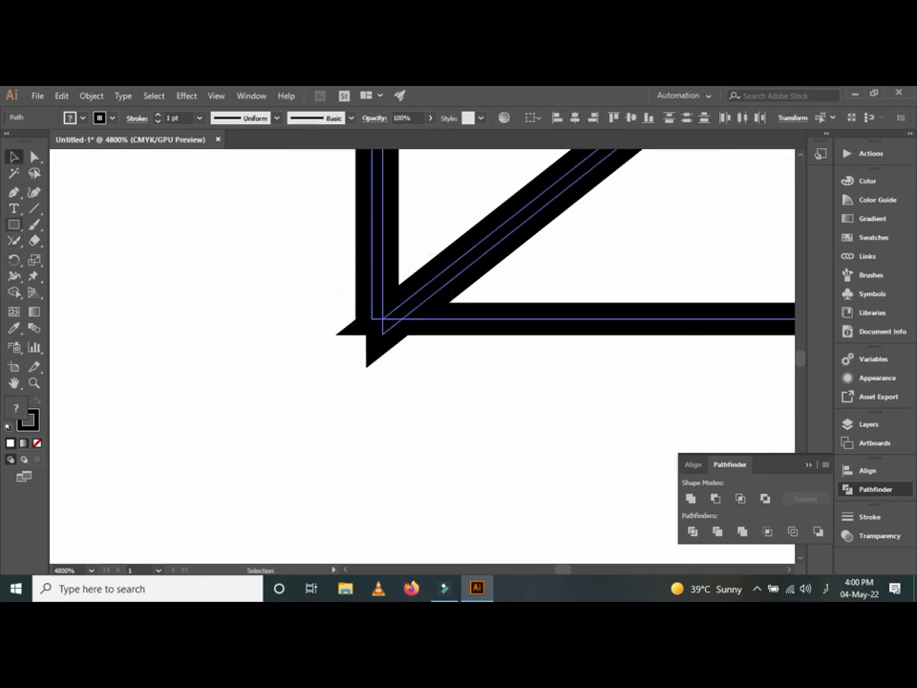
right_click(14, 240)
click(70, 305)
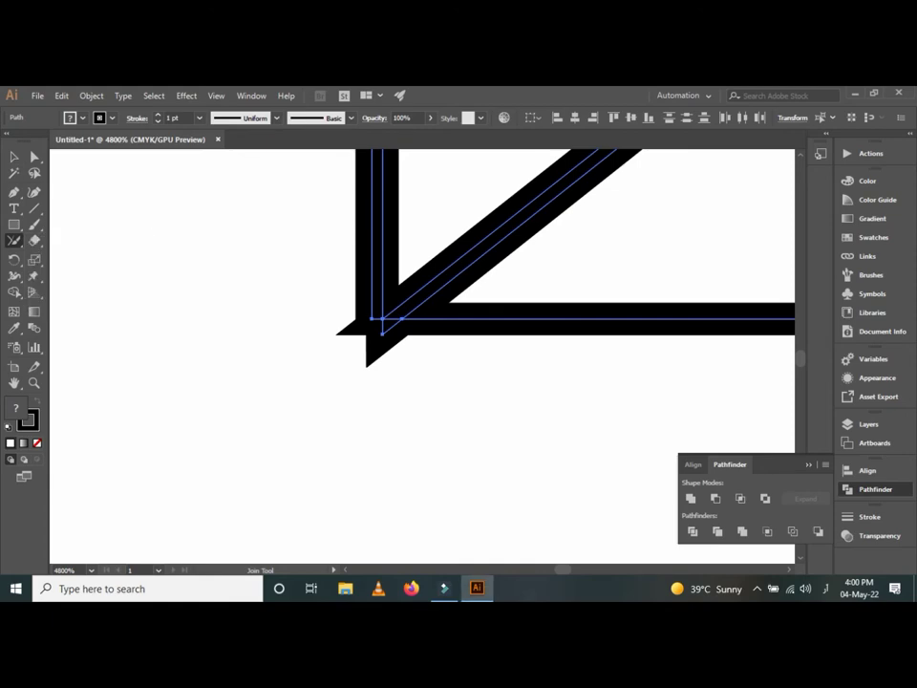
key(ctrl+shift+a)
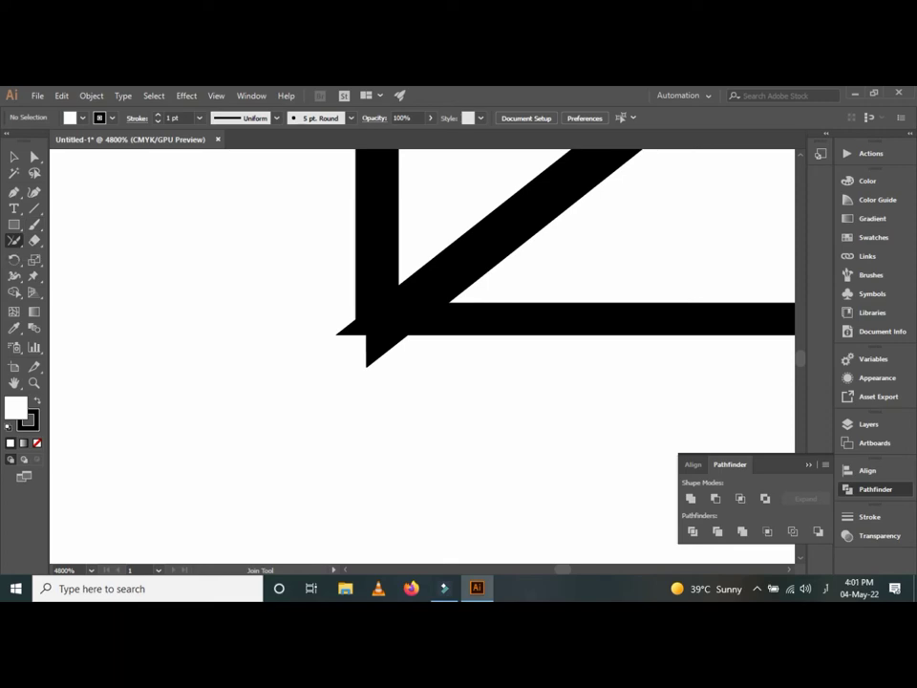
right_click(14, 240)
click(76, 272)
Step: Return to the Selection tool and zoom out from the corner to show the whole stepped block
key(v)
key(ctrl+minus)
key(ctrl+minus)
key(ctrl+minus)
scroll(201, 428, down, 1)
scroll(201, 428, down, 1)
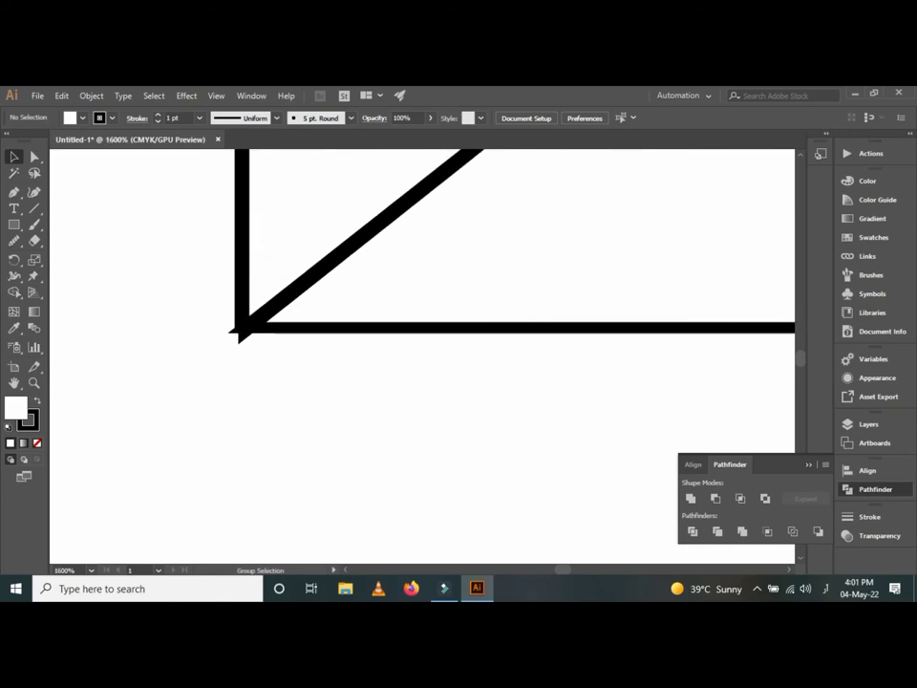
scroll(201, 428, down, 2)
scroll(201, 428, down, 3)
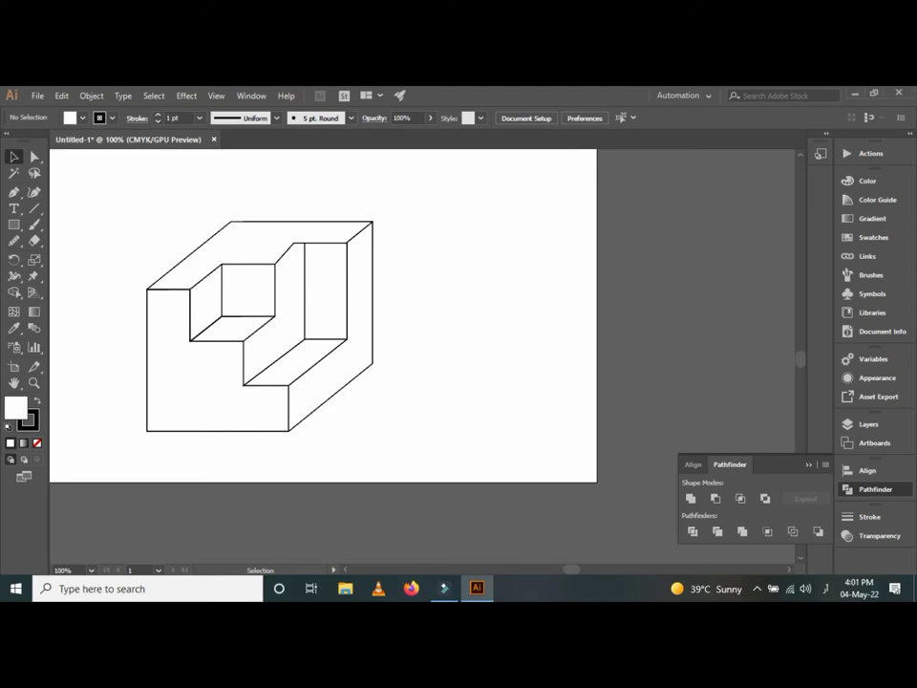
Step: Set the fill to near-black 070707, then undo a trial gradient on the tall rectangle
double_click(16, 408)
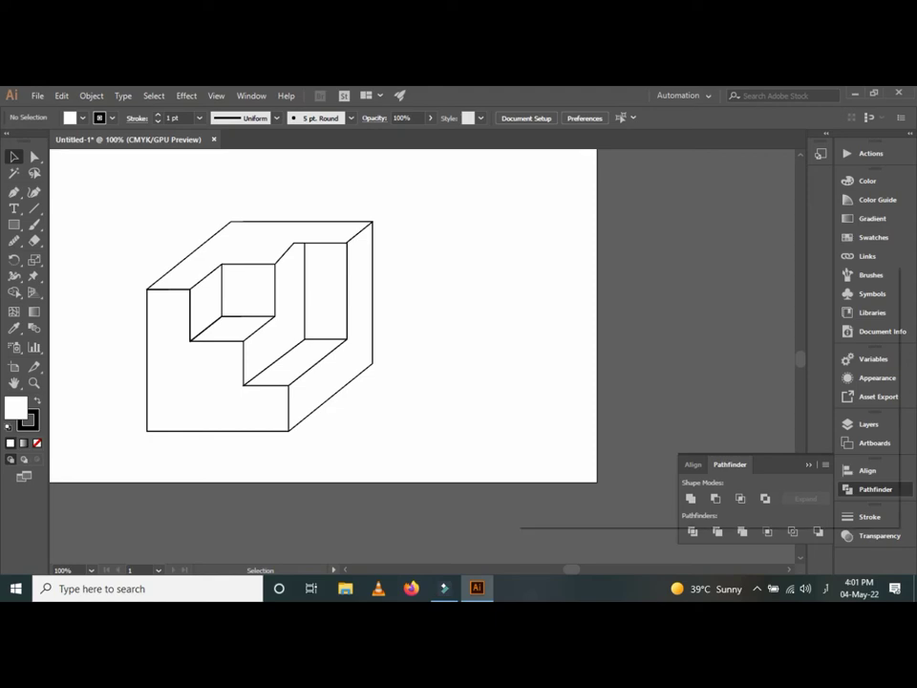
click(593, 402)
drag(594, 403, 538, 475)
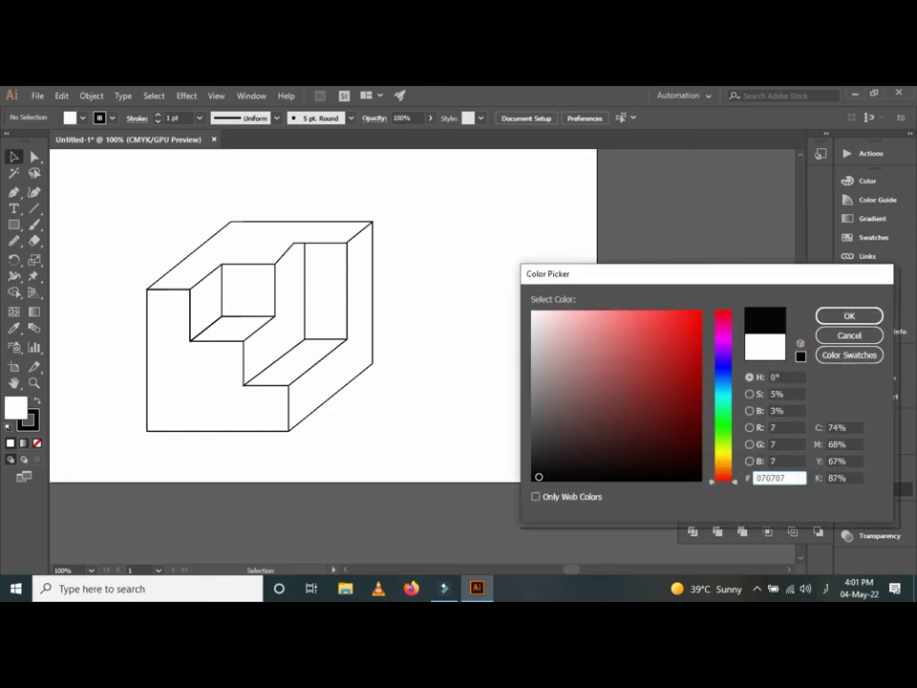
key(Return)
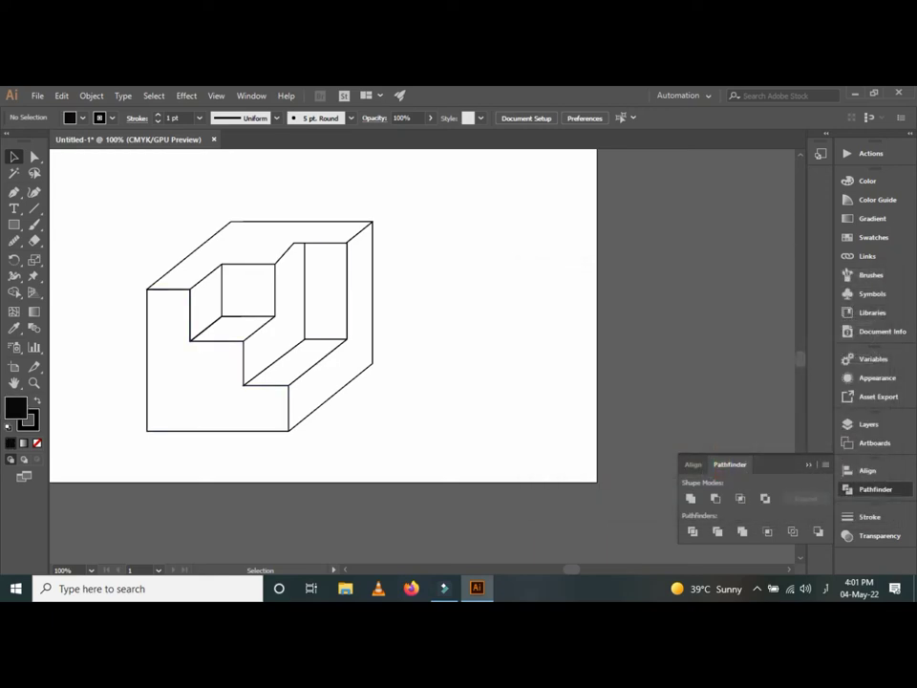
click(344, 315)
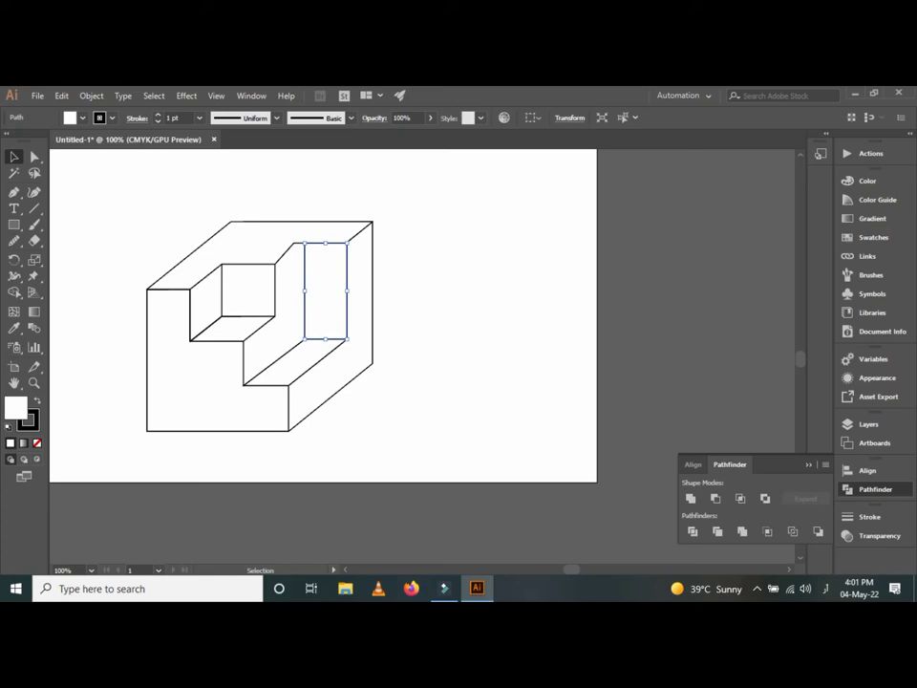
click(23, 442)
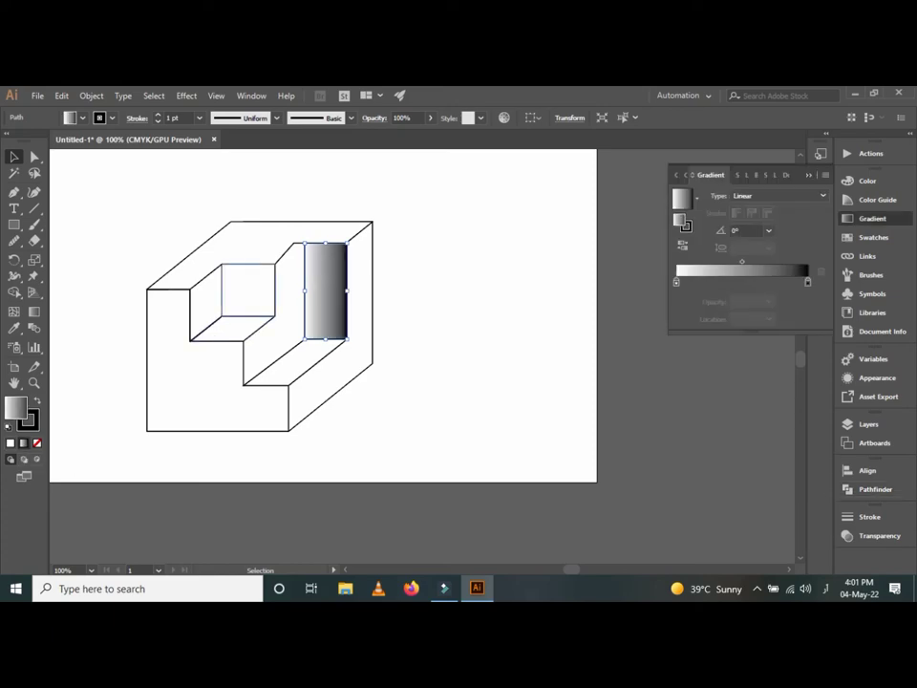
key(ctrl+z)
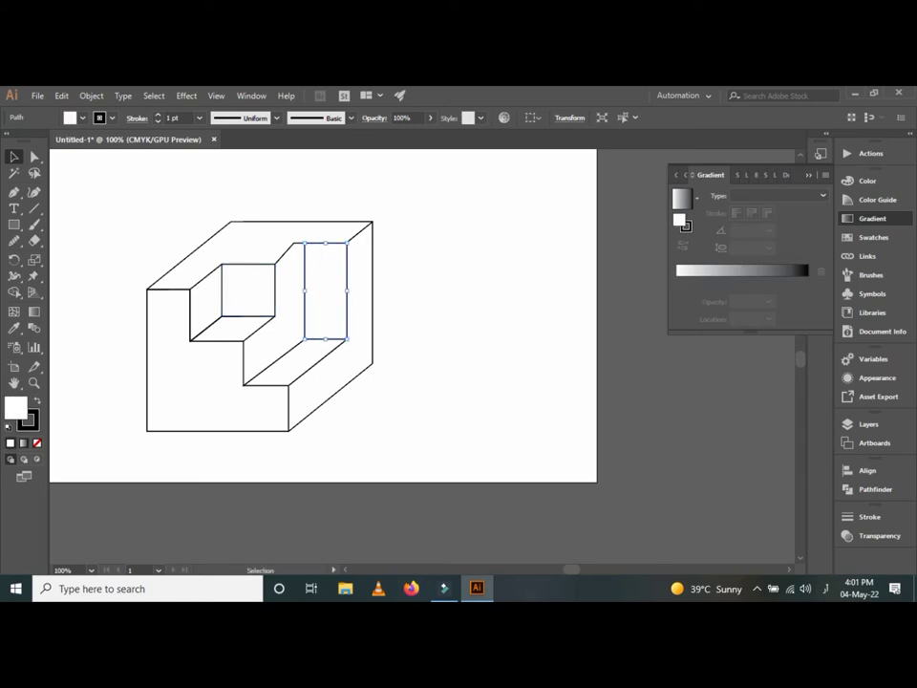
Step: Fill the tall inner rectangle with dark grey #282222
double_click(679, 220)
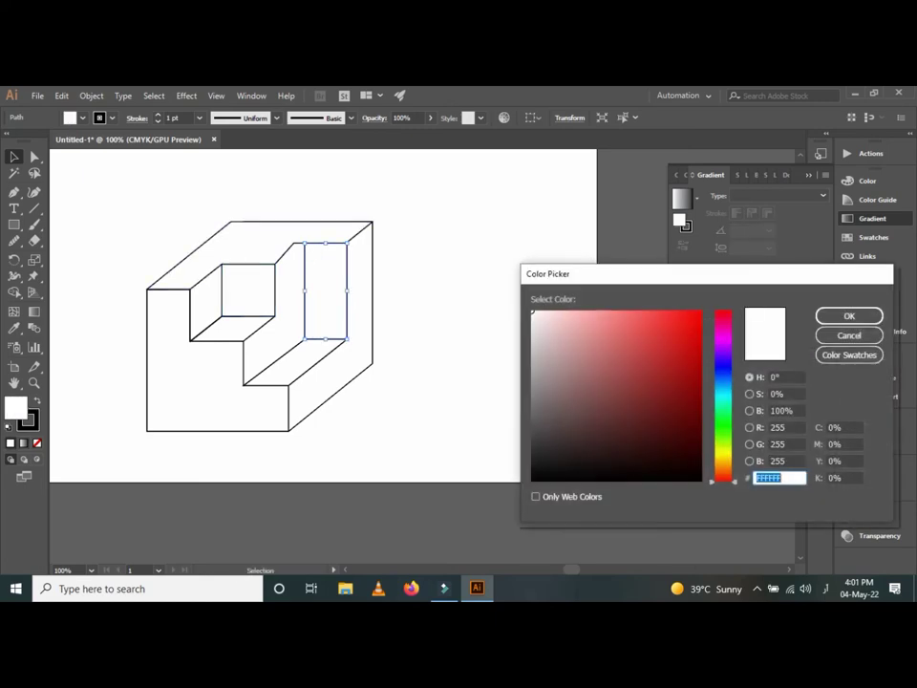
text(000000)
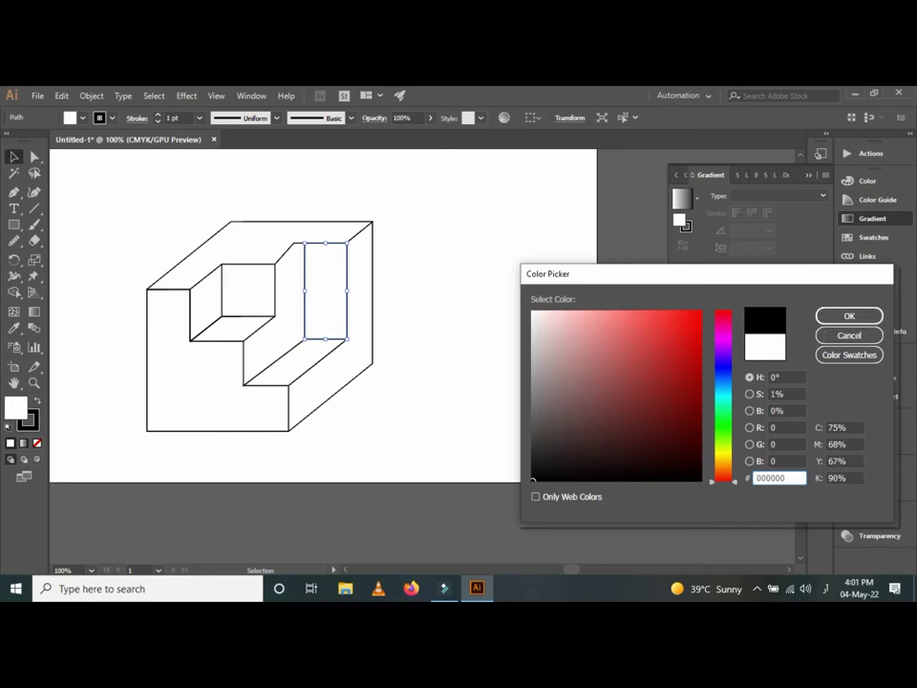
drag(533, 465, 556, 455)
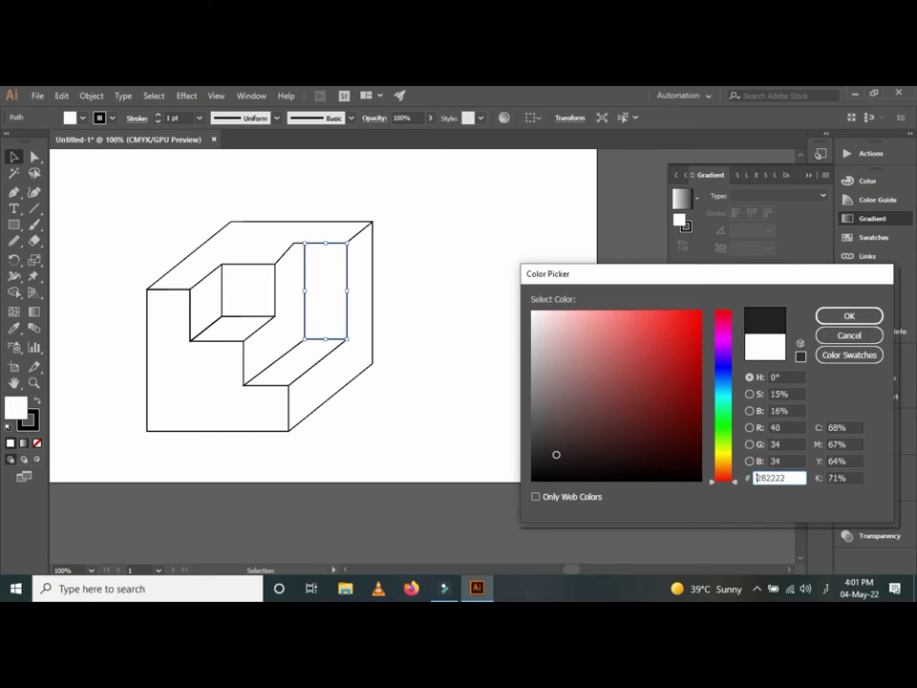
click(849, 315)
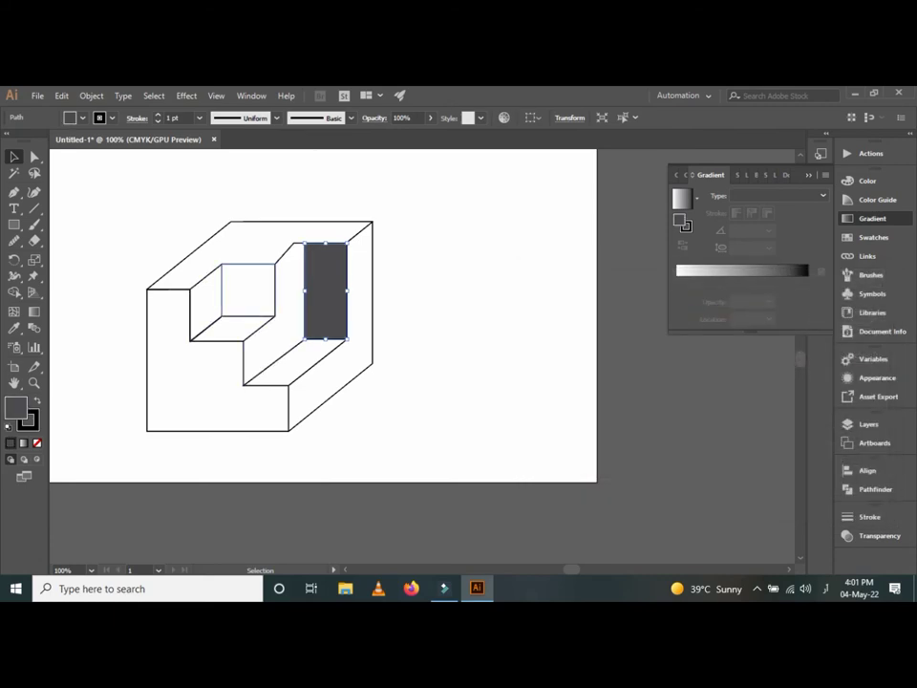
Step: Copy the dark grey fill onto the small back square with the Eyedropper, then deselect
click(247, 265)
key(i)
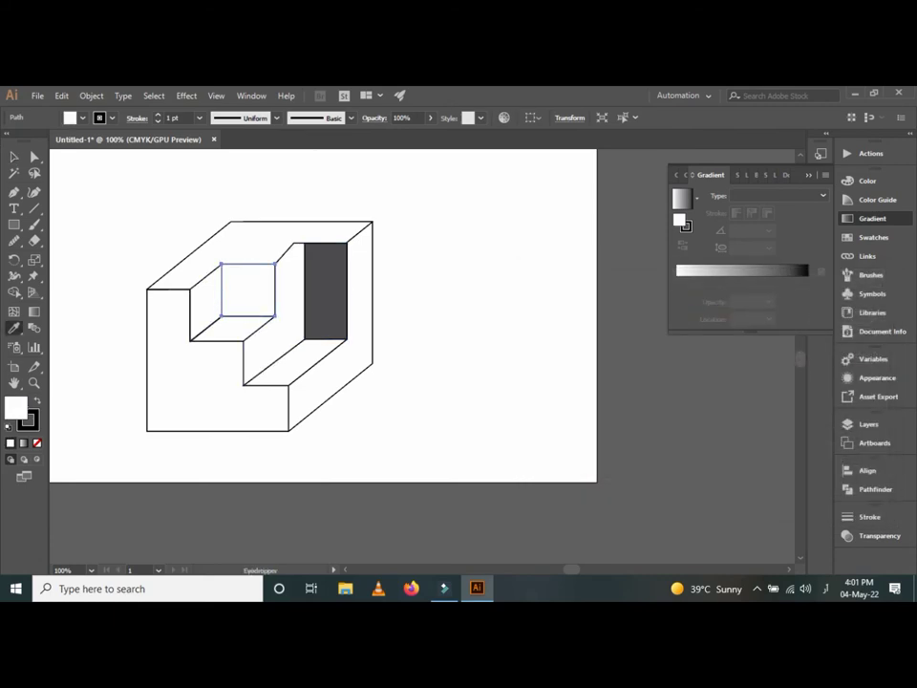
click(325, 287)
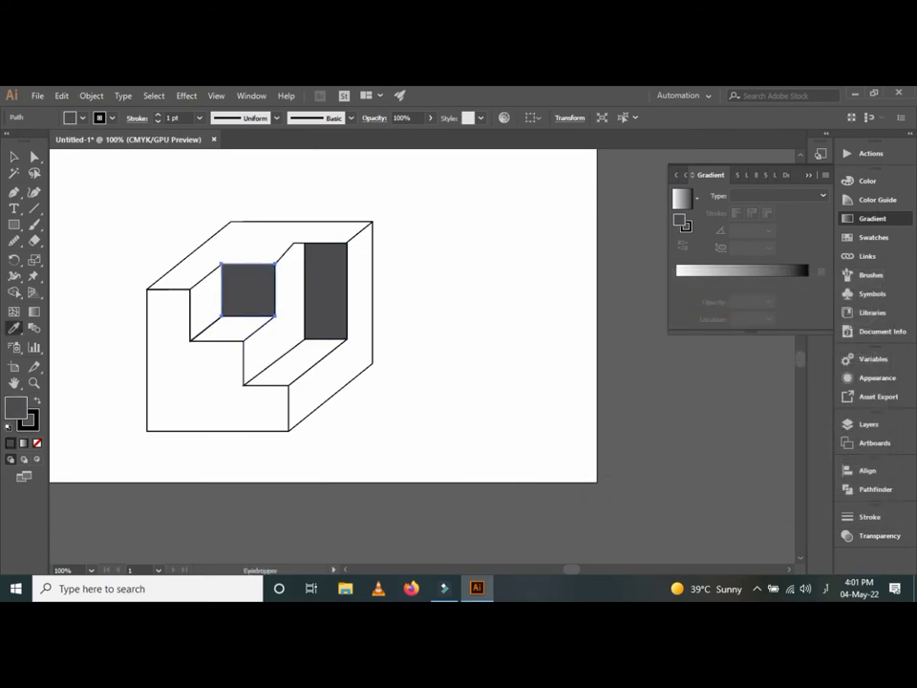
click(15, 156)
click(187, 215)
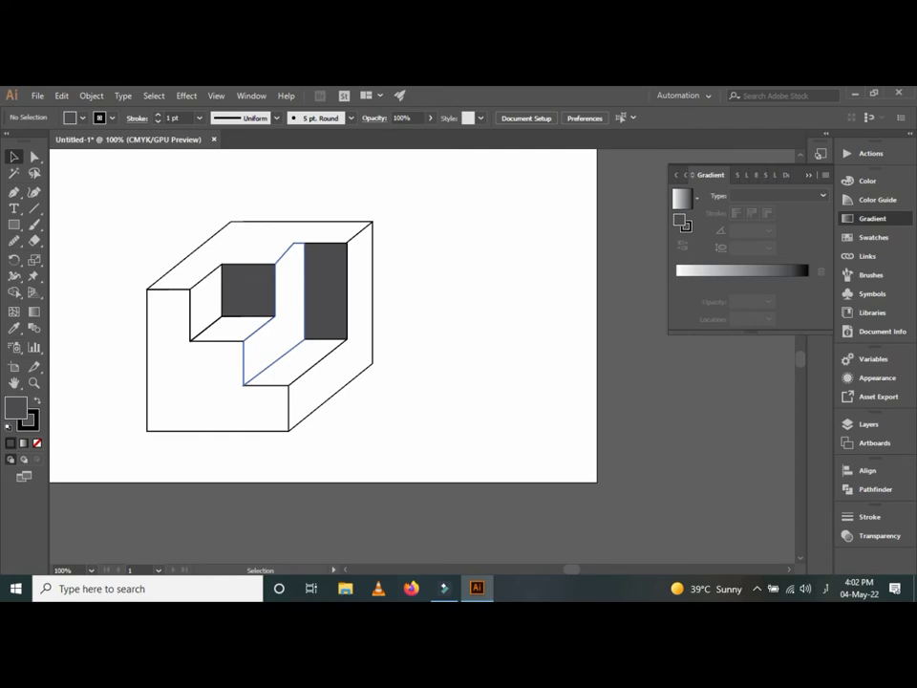
Step: Draw a dark grey square over the block's front face at 150% zoom
key(ctrl+equal)
drag(235, 399, 422, 459)
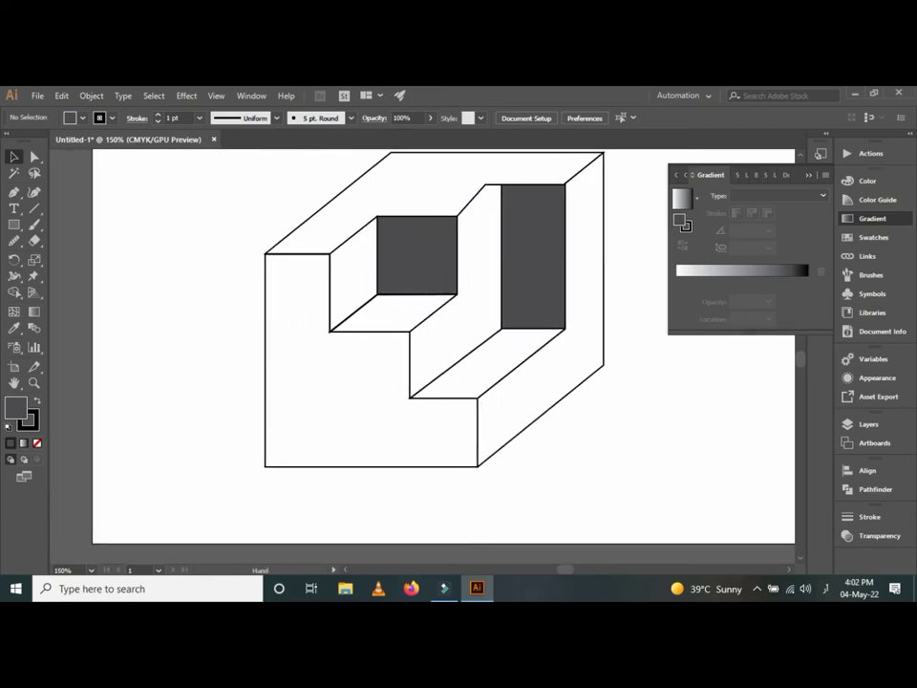
key(m)
scroll(444, 343, up, 1)
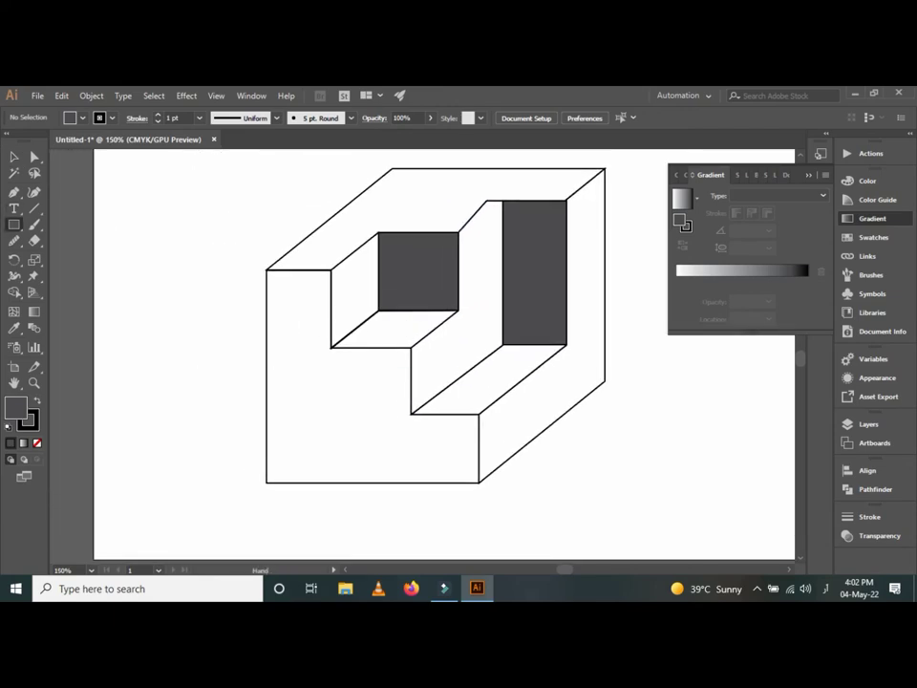
scroll(267, 497, up, 1)
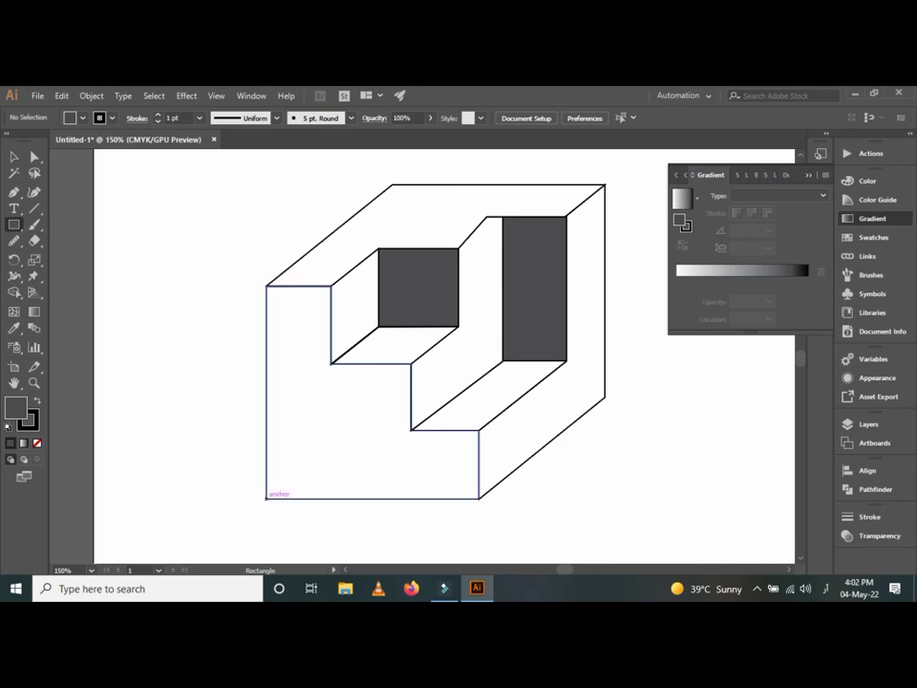
mouse_move(267, 497)
mouse_down()
mouse_move(461, 286)
mouse_move(480, 284)
mouse_up()
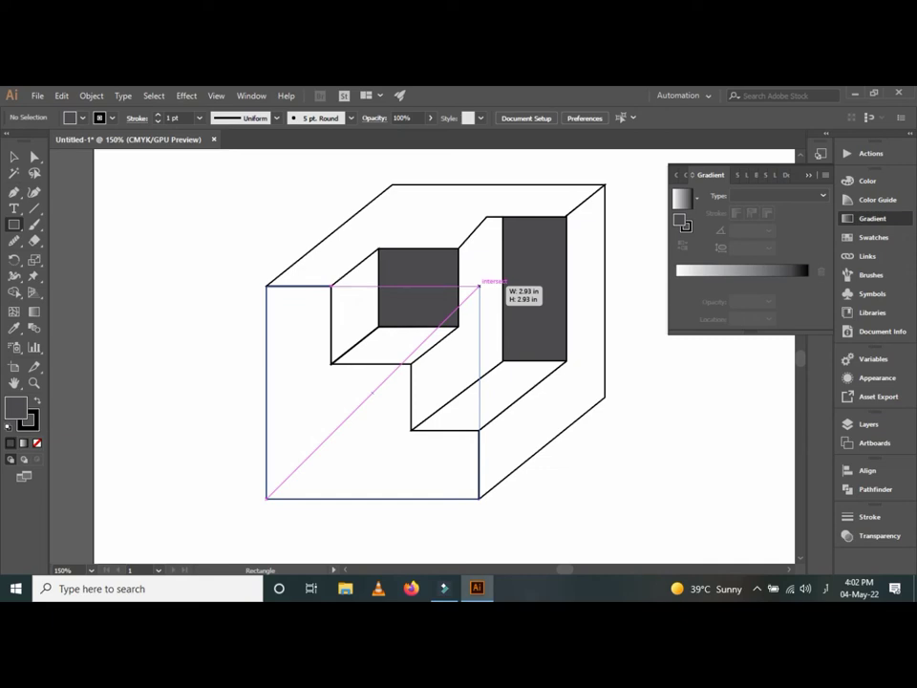
drag(479, 285, 479, 285)
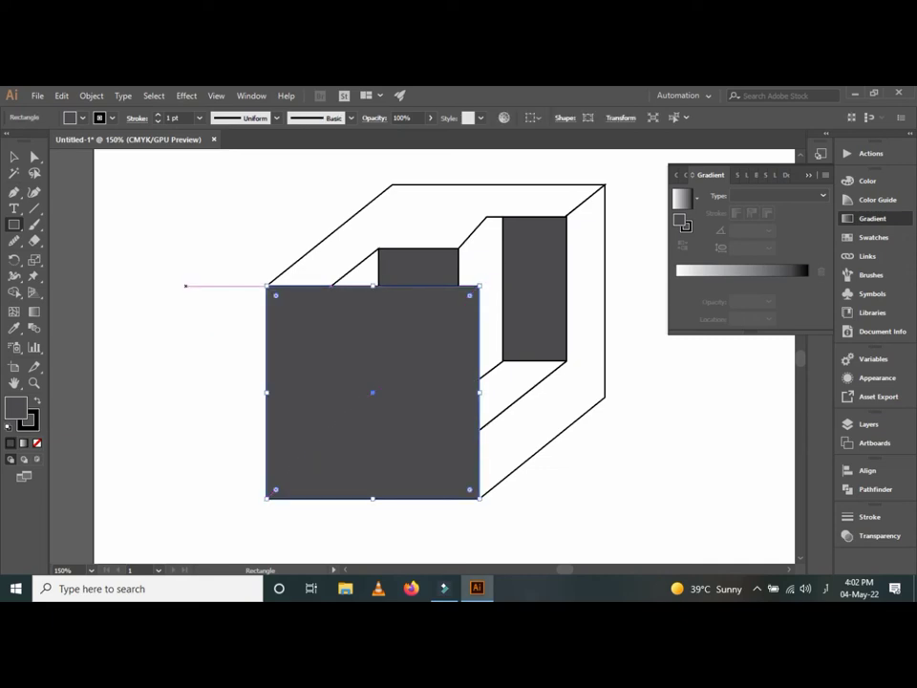
Step: Select the entire drawing and open the Pathfinder panel
key(v)
drag(188, 174, 521, 552)
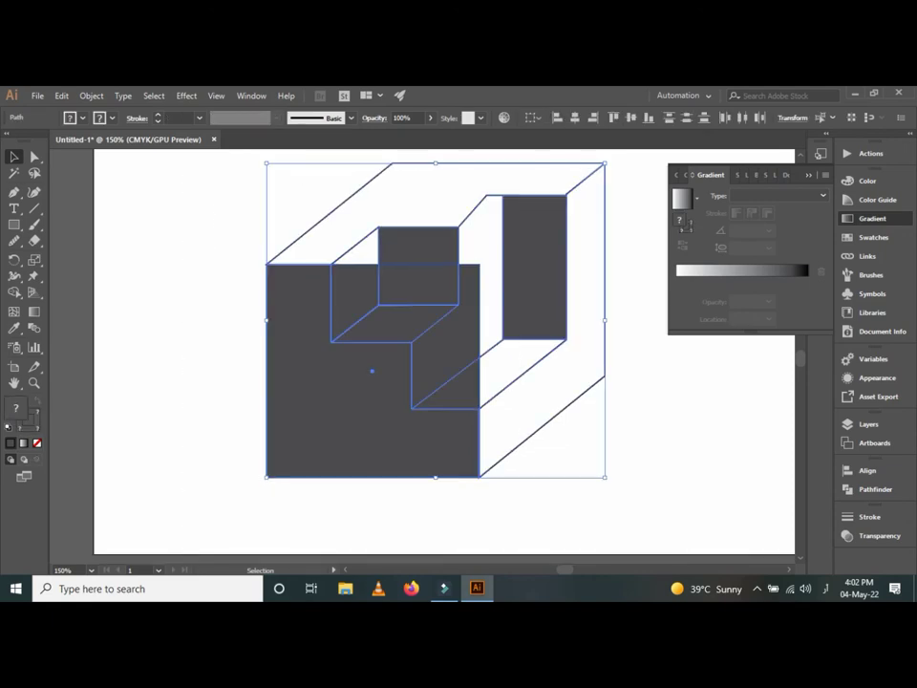
click(871, 490)
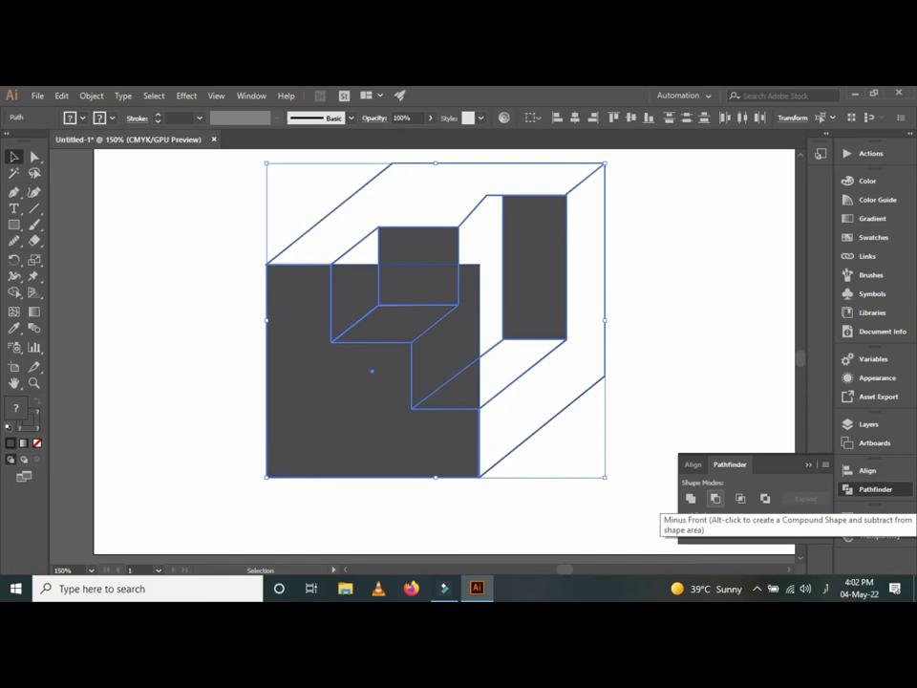
click(714, 498)
key(ctrl+z)
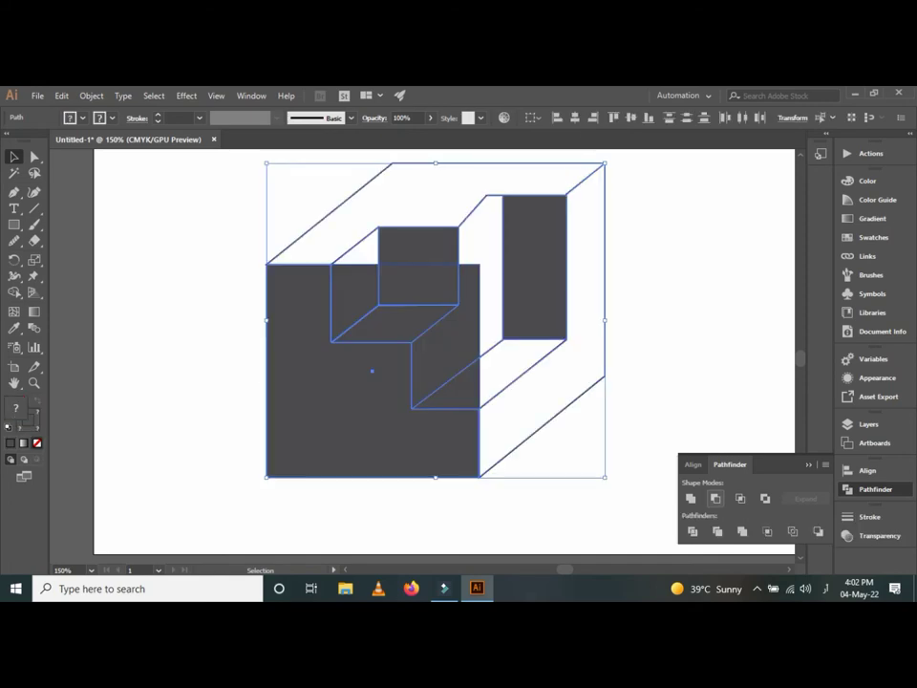
click(691, 497)
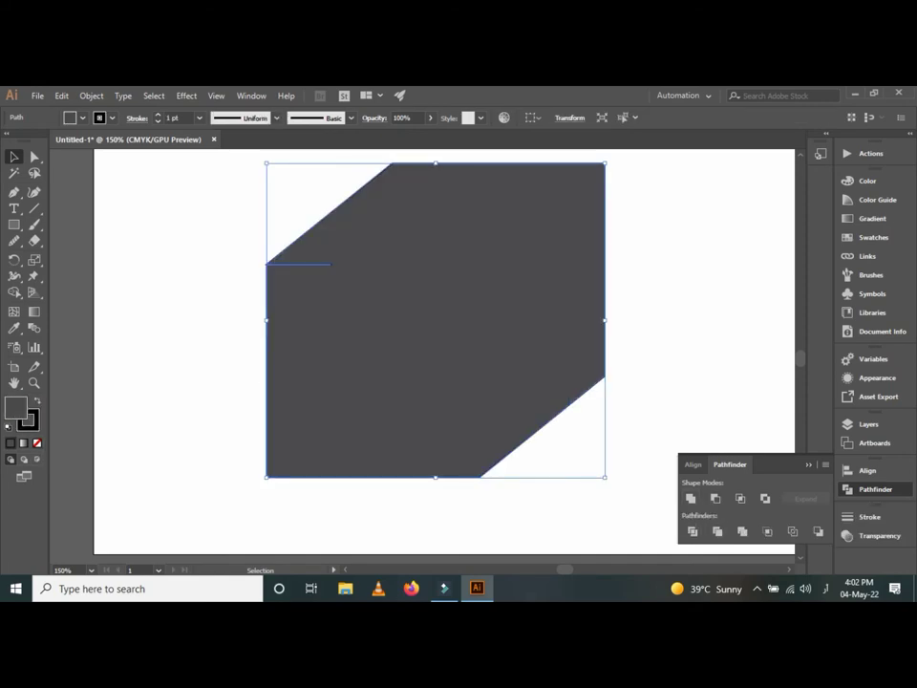
key(ctrl+z)
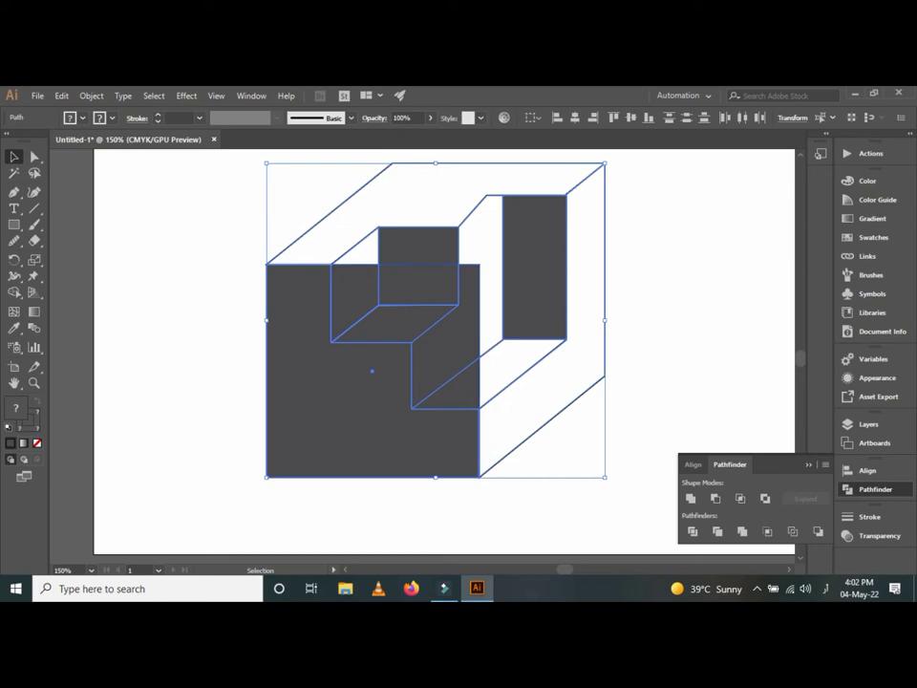
key(ctrl+shift+a)
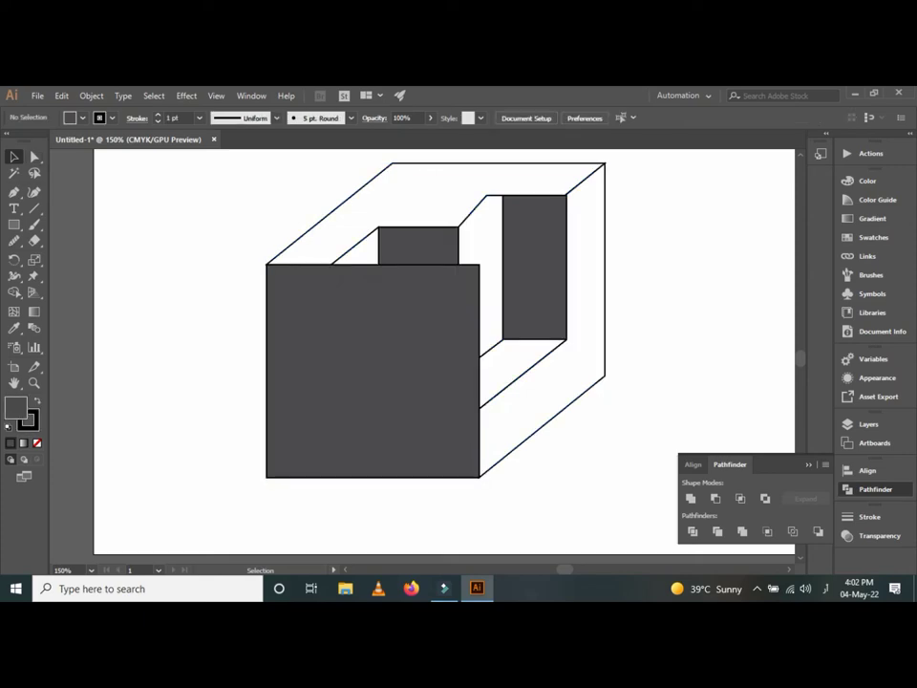
click(372, 382)
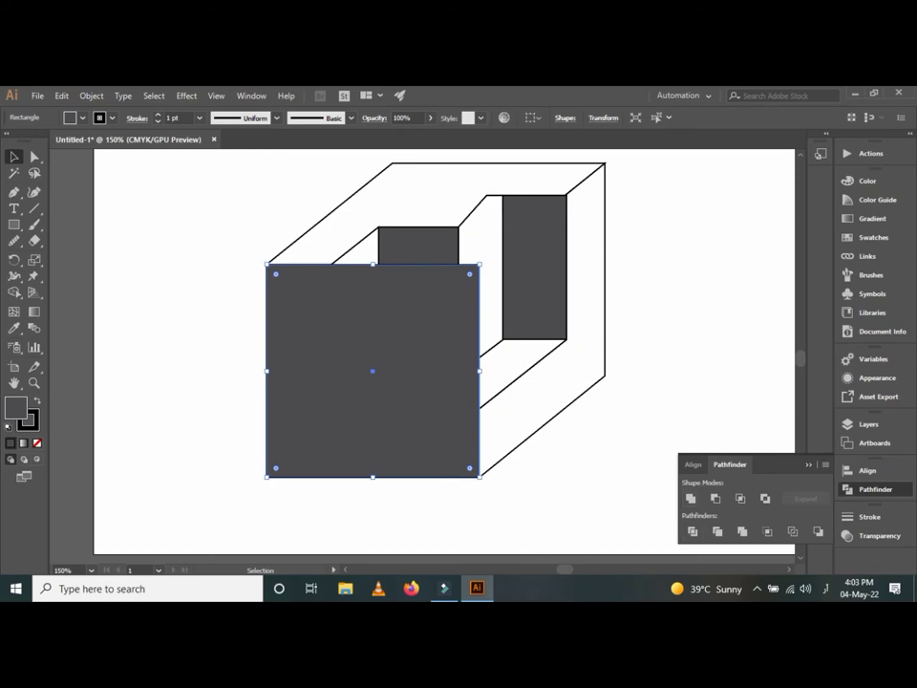
click(714, 497)
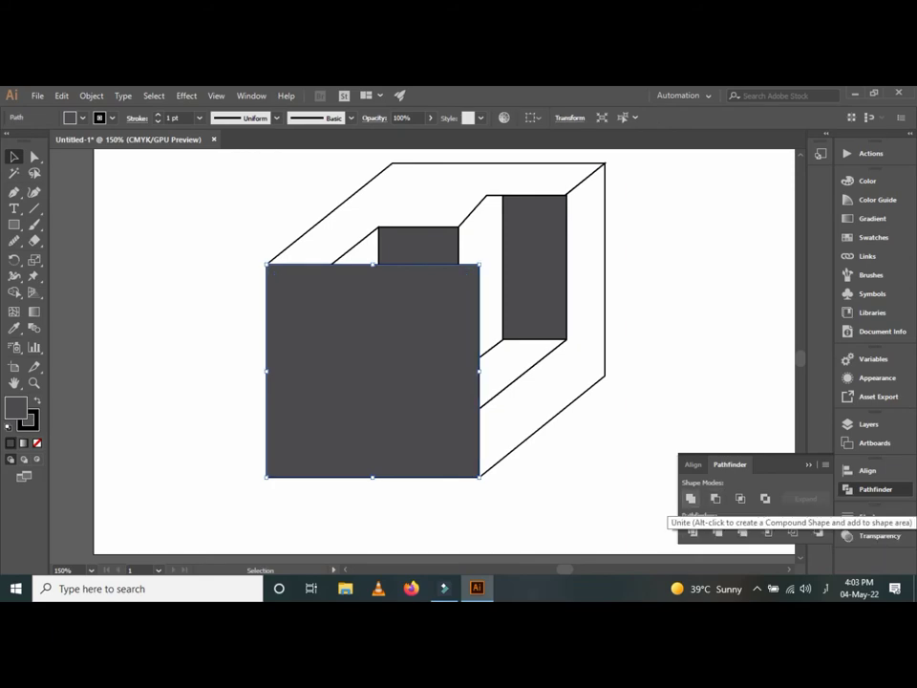
key(ctrl+z)
click(691, 498)
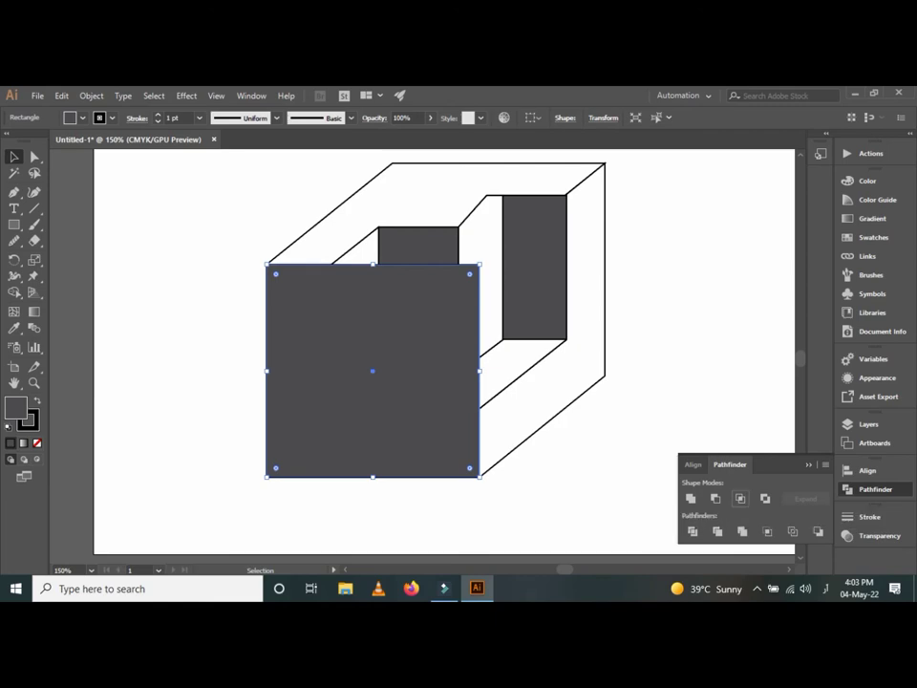
key(Return)
key(Delete)
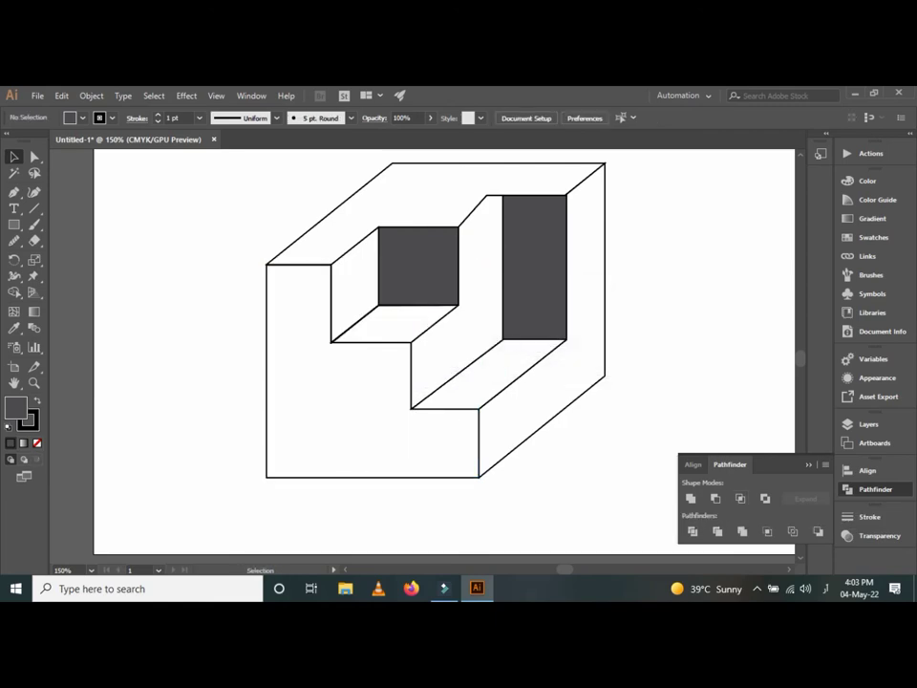
key(ctrl+z)
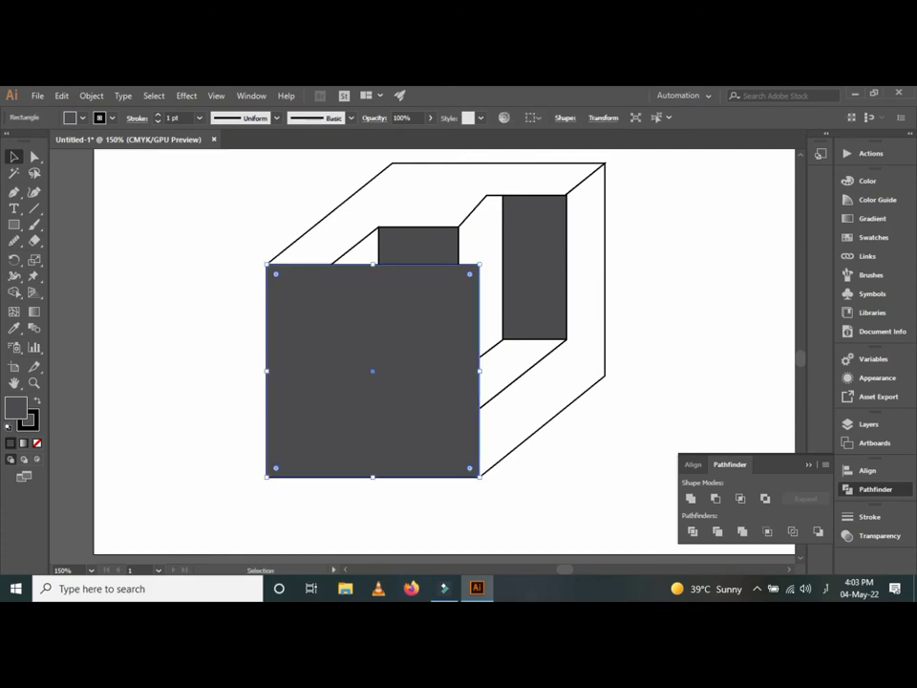
drag(198, 188, 516, 548)
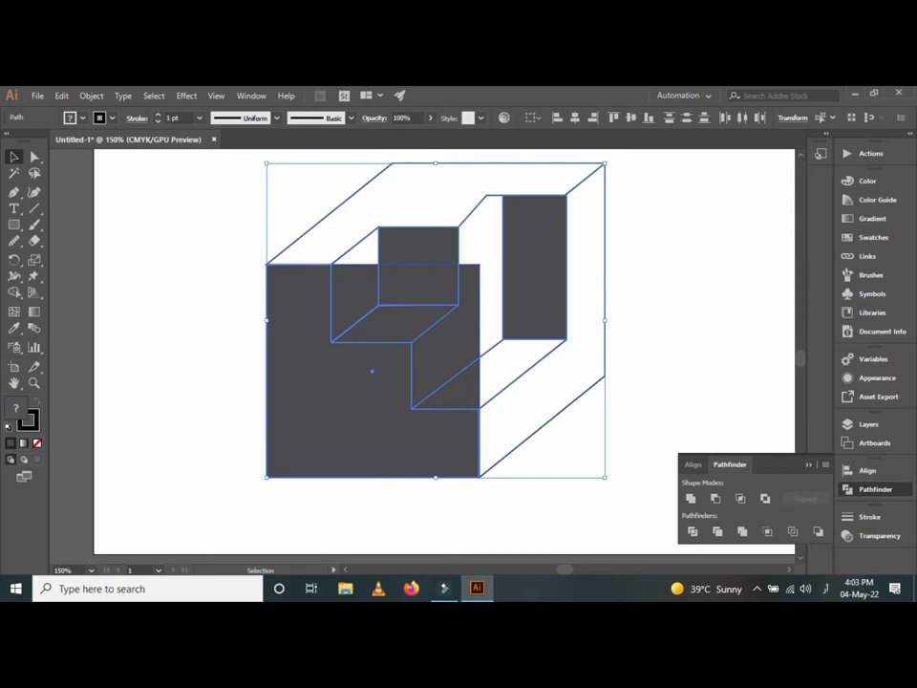
key(ctrl+shift+a)
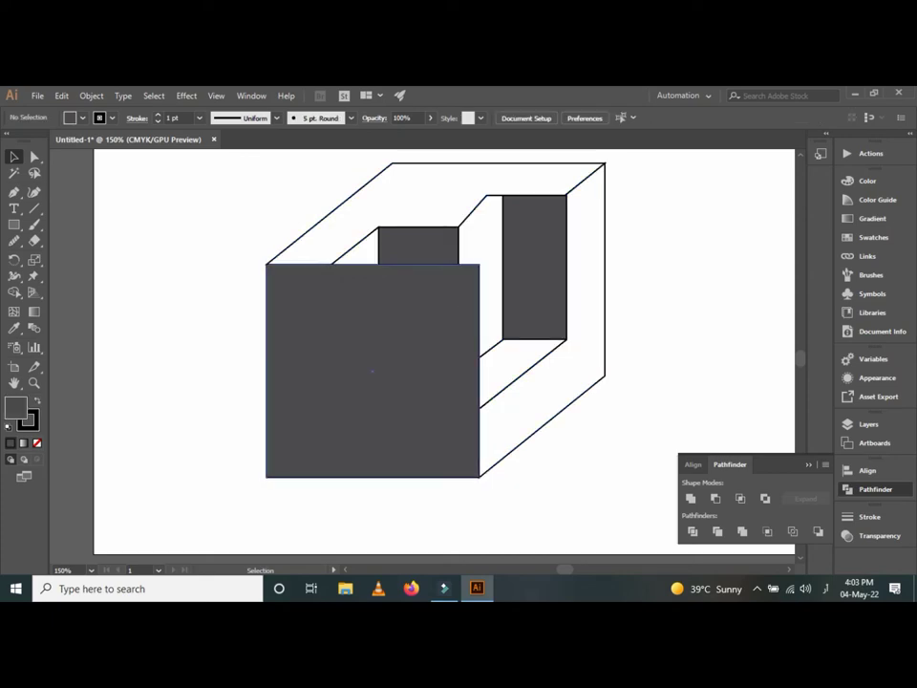
key(m)
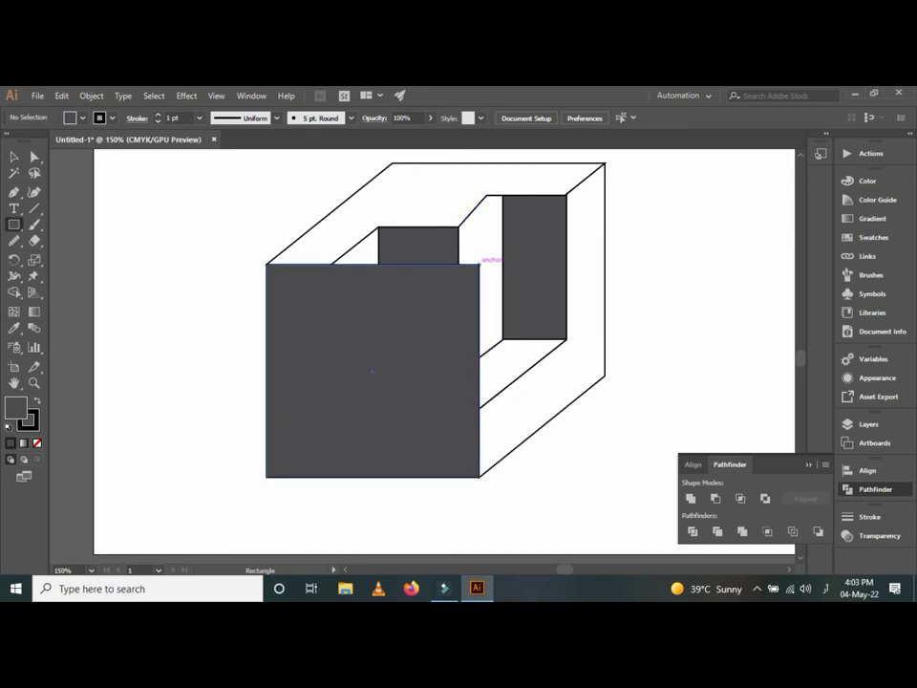
Step: Draw a rectangle over the front face's top-right and try intersecting it with the face
mouse_move(479, 264)
mouse_down()
mouse_move(331, 330)
mouse_move(331, 342)
mouse_up()
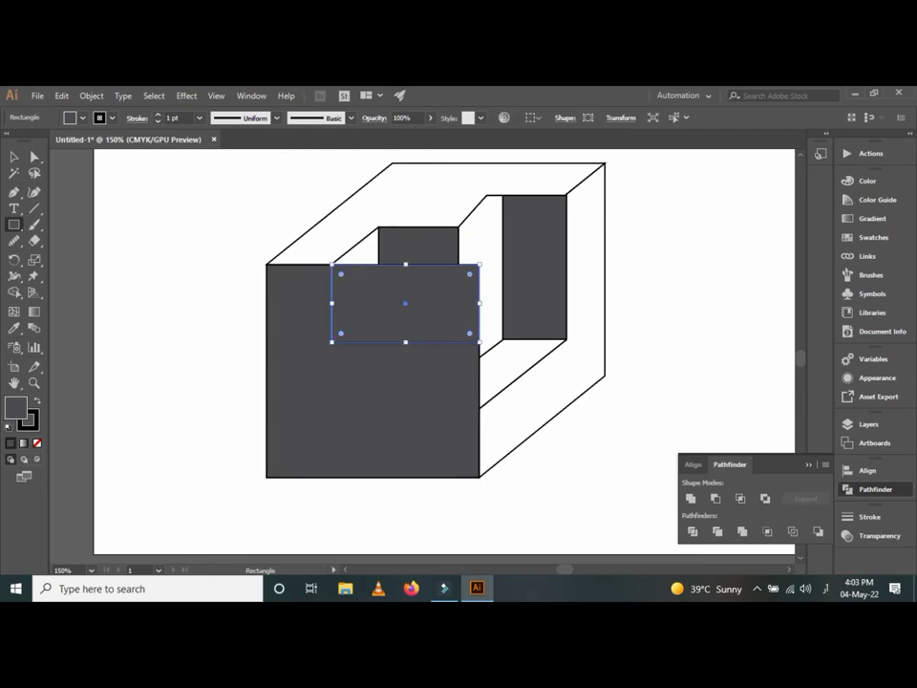
click(14, 156)
drag(190, 265, 418, 373)
key(ctrl+shift+a)
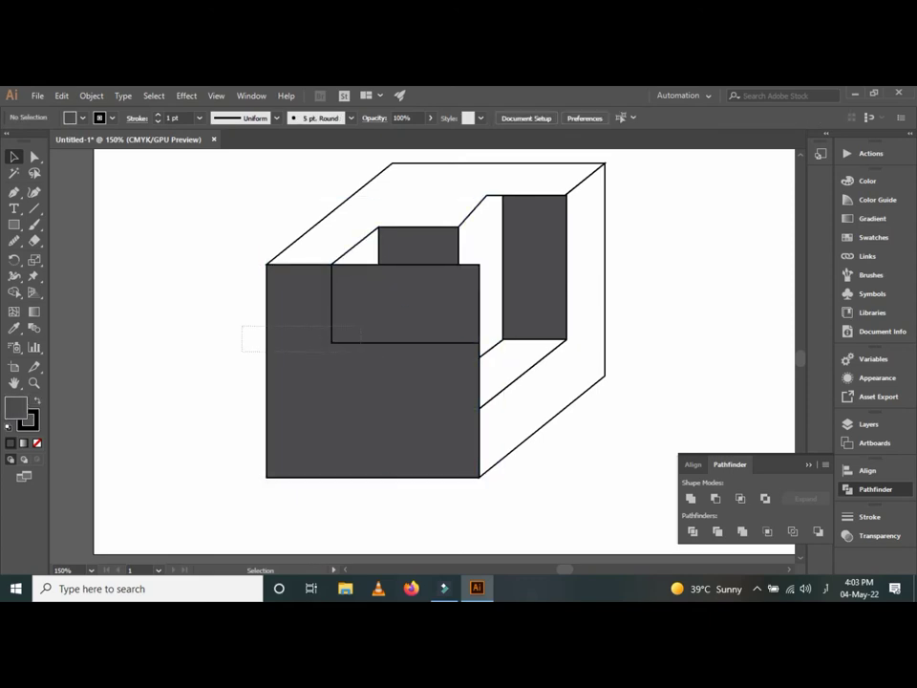
drag(189, 262, 411, 382)
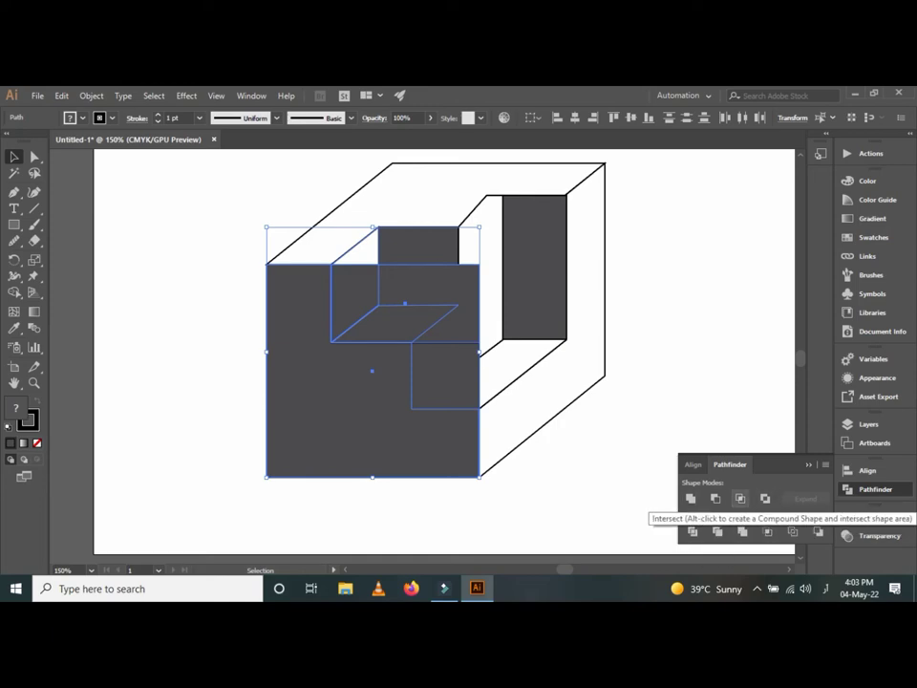
click(740, 497)
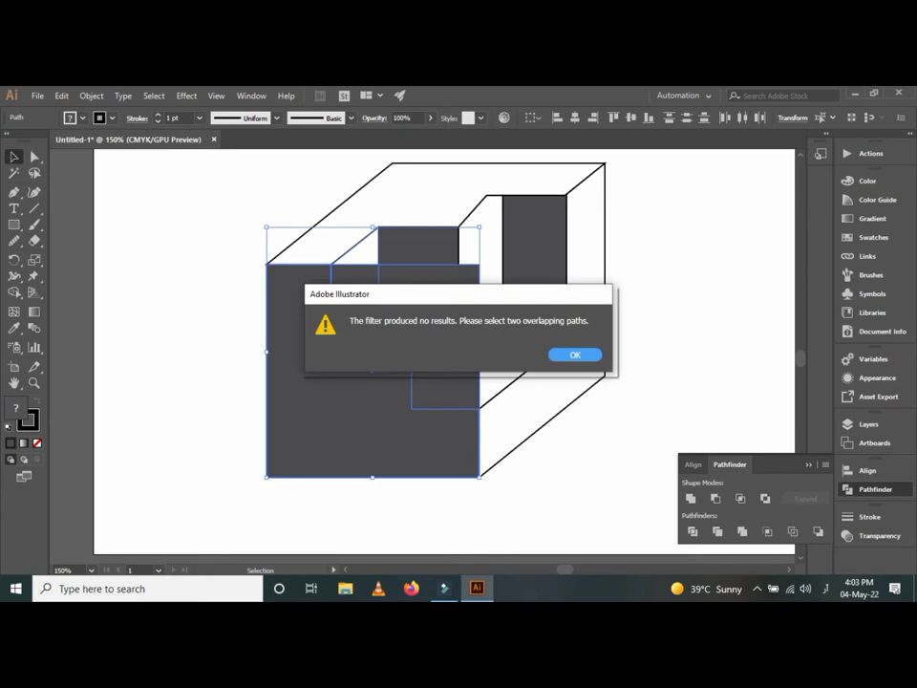
key(Return)
key(ctrl+shift+a)
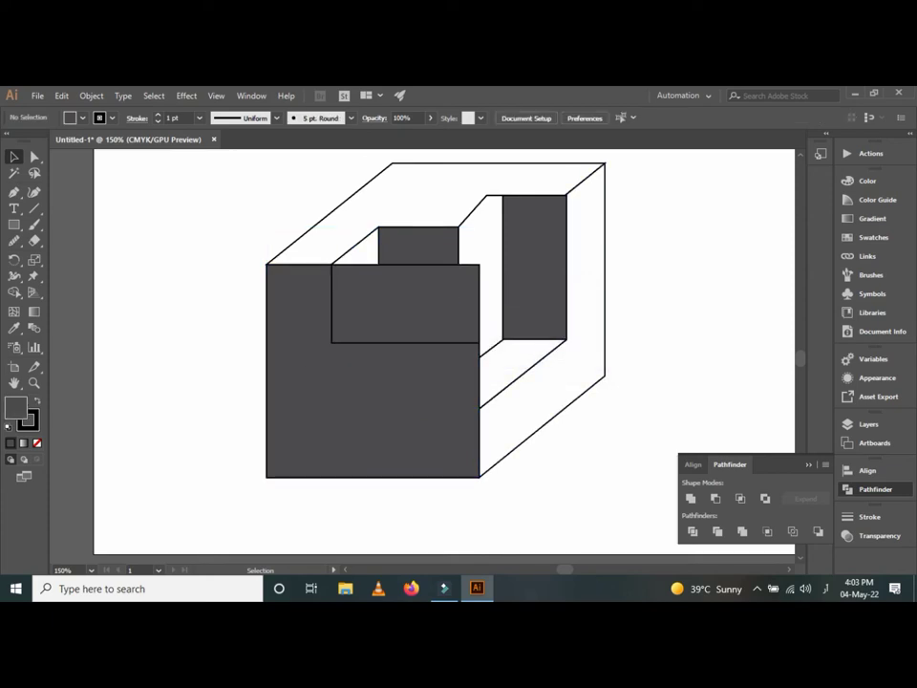
Step: Undo the failed intersect and cut the rectangle from the front face with Minus Front
key(ctrl+z)
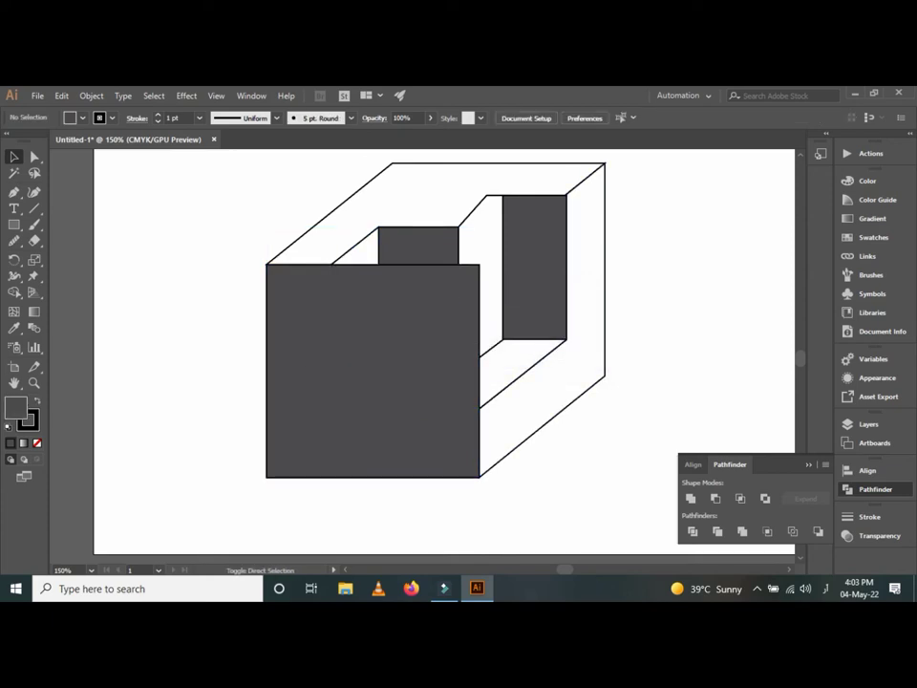
key(ctrl+z)
key(ctrl+z)
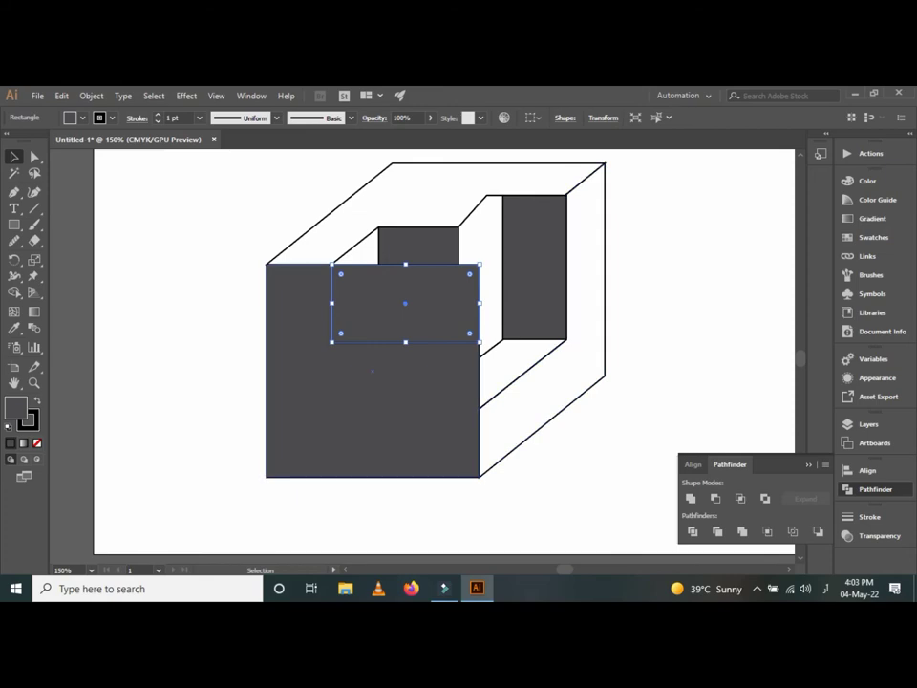
key(ctrl+z)
key(ctrl+shift+z)
key(ctrl+z)
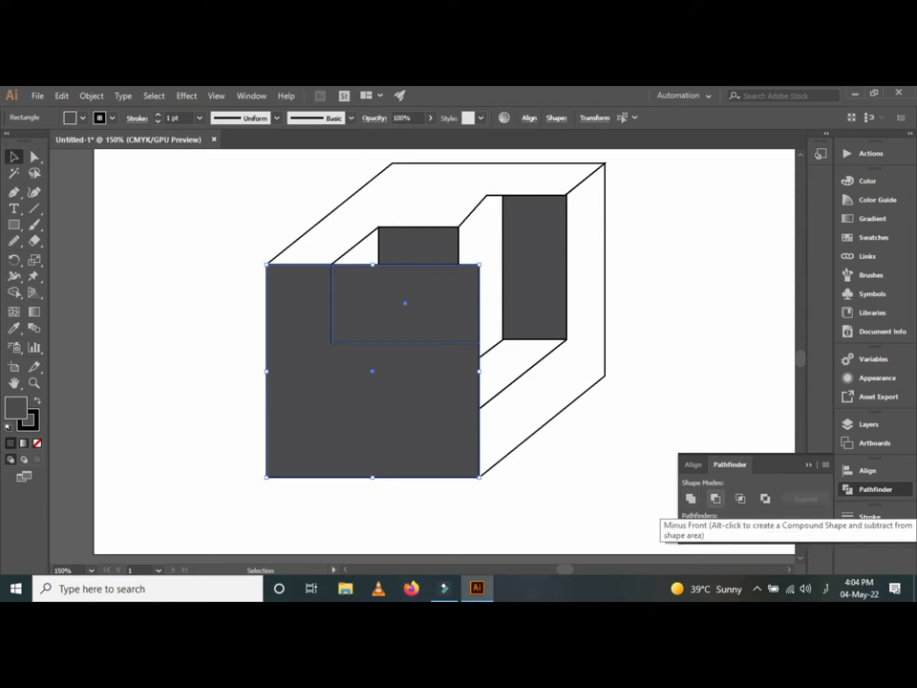
click(715, 497)
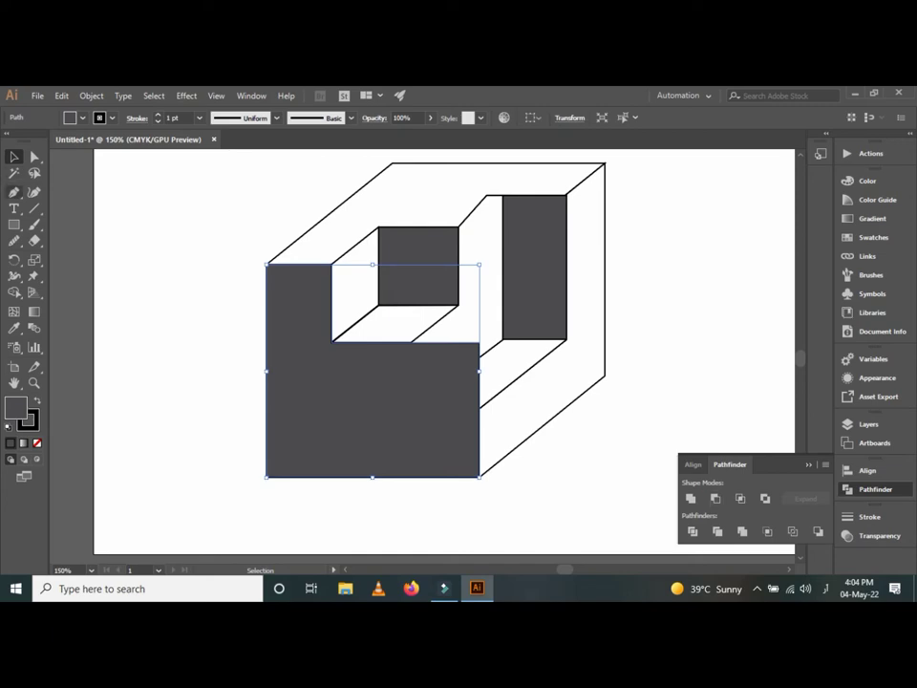
click(13, 225)
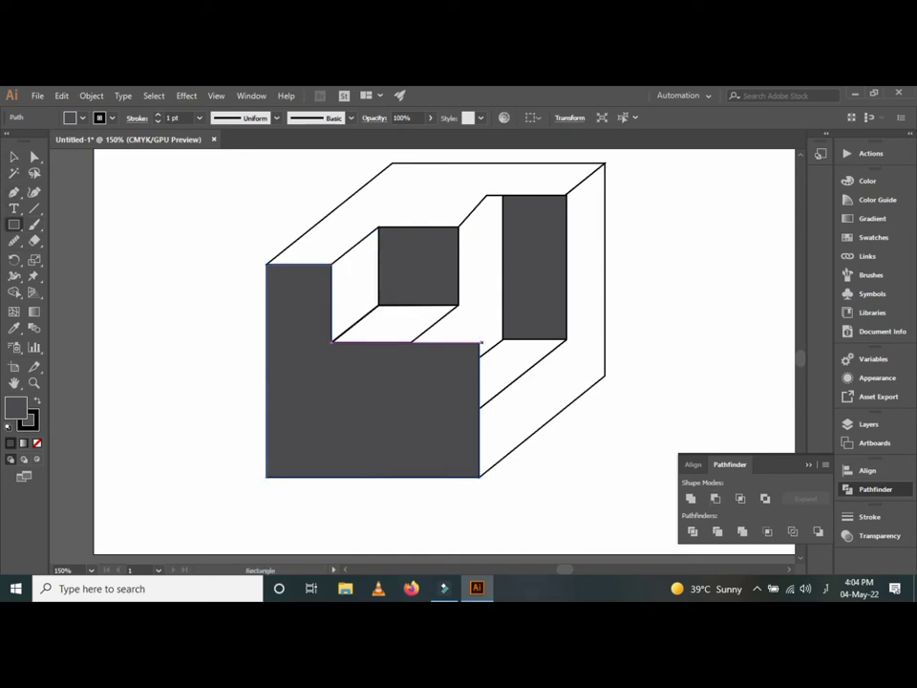
Step: Cut a small square out of the L-shape's inner corner with Minus Front
drag(479, 342, 413, 406)
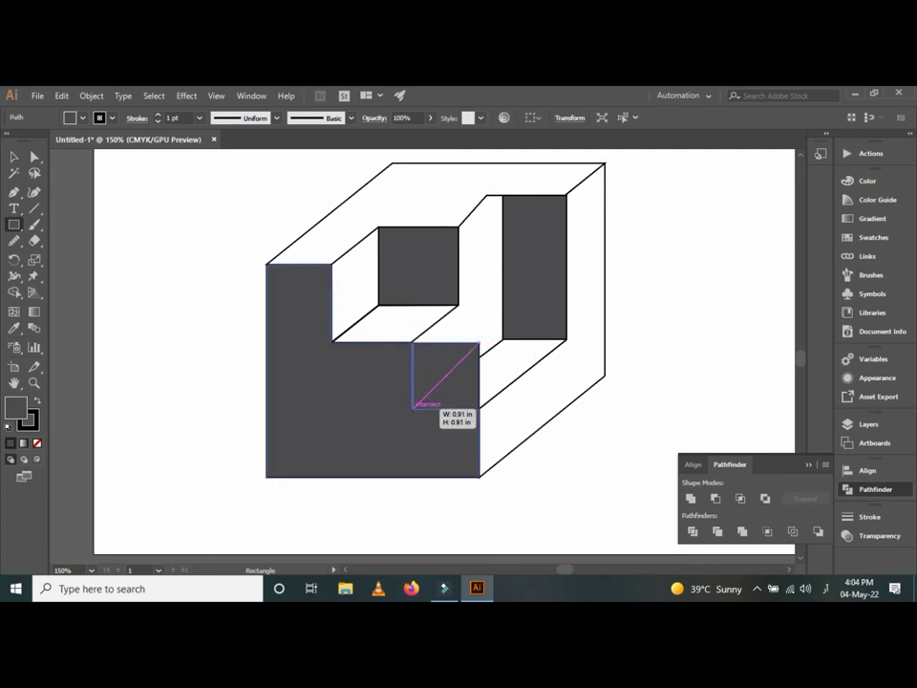
drag(412, 406, 413, 408)
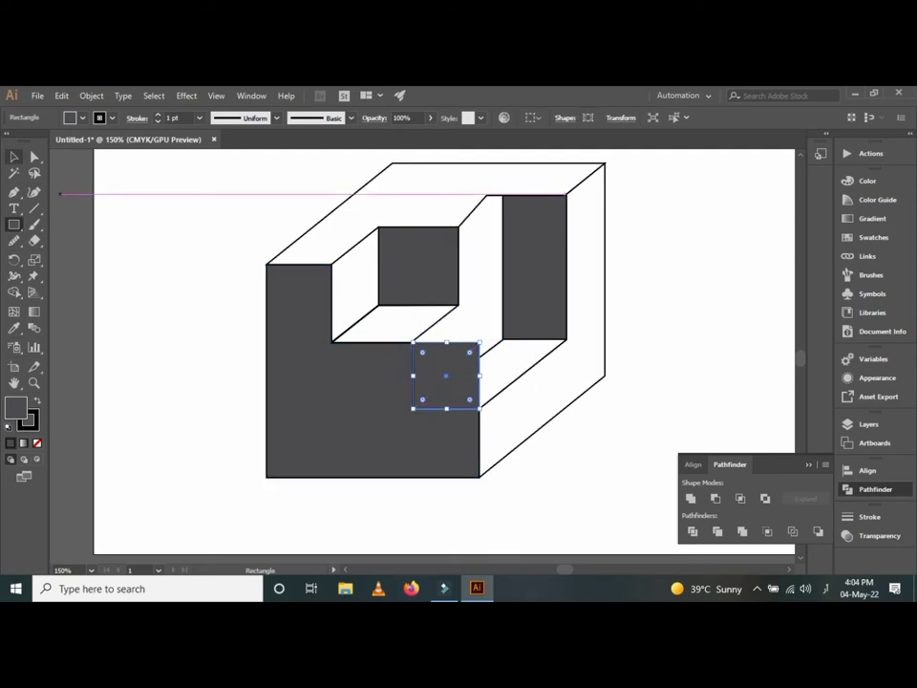
click(13, 155)
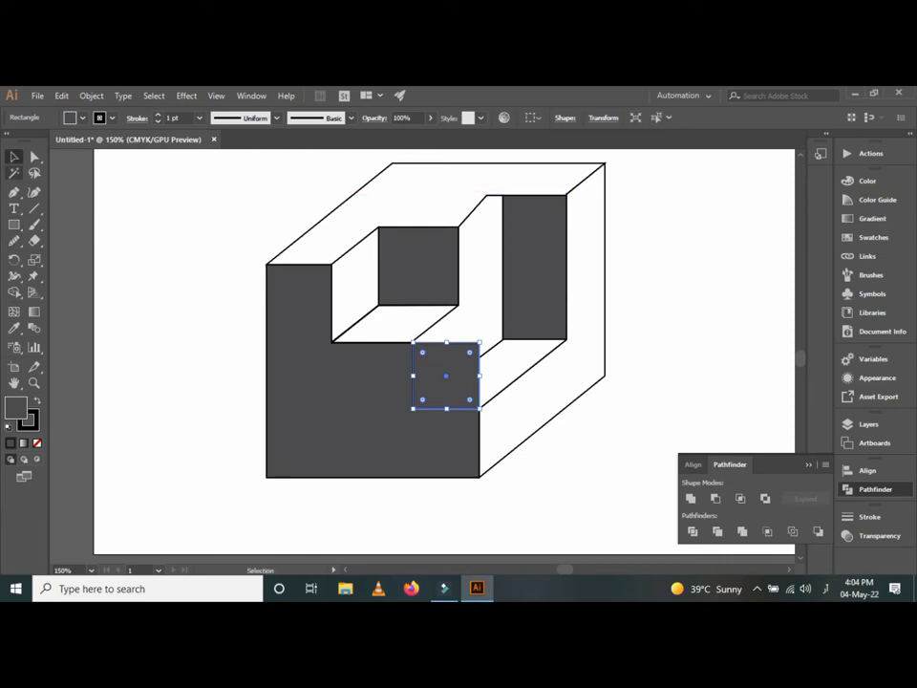
shift+click(306, 306)
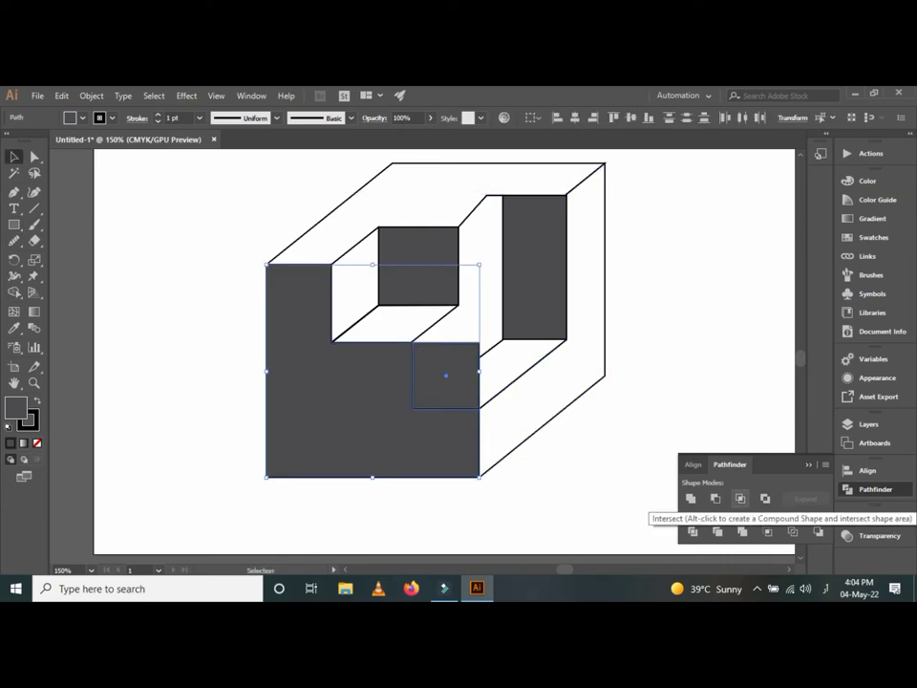
click(715, 498)
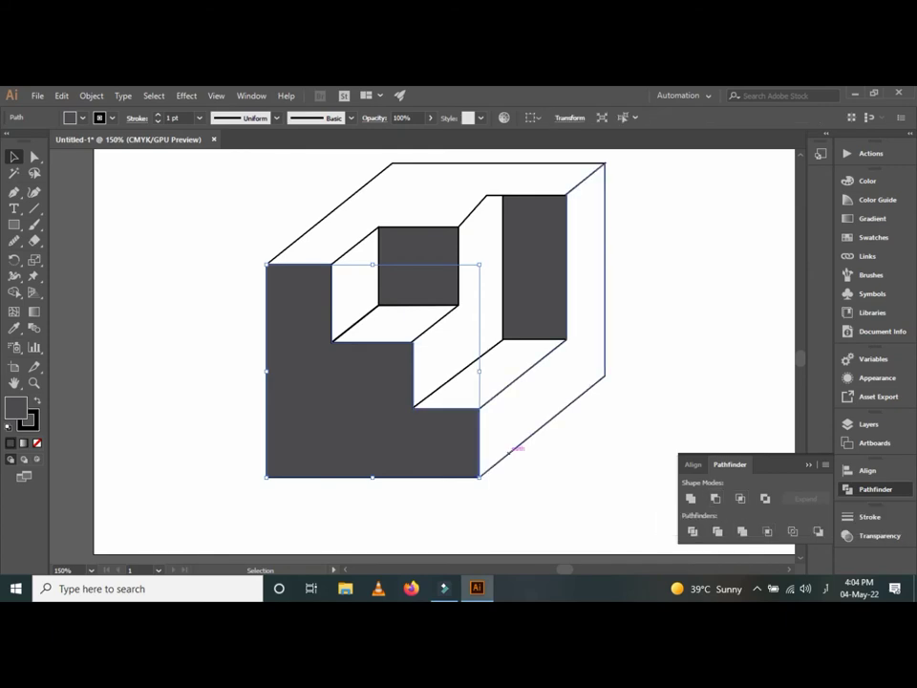
key(ctrl+shift+a)
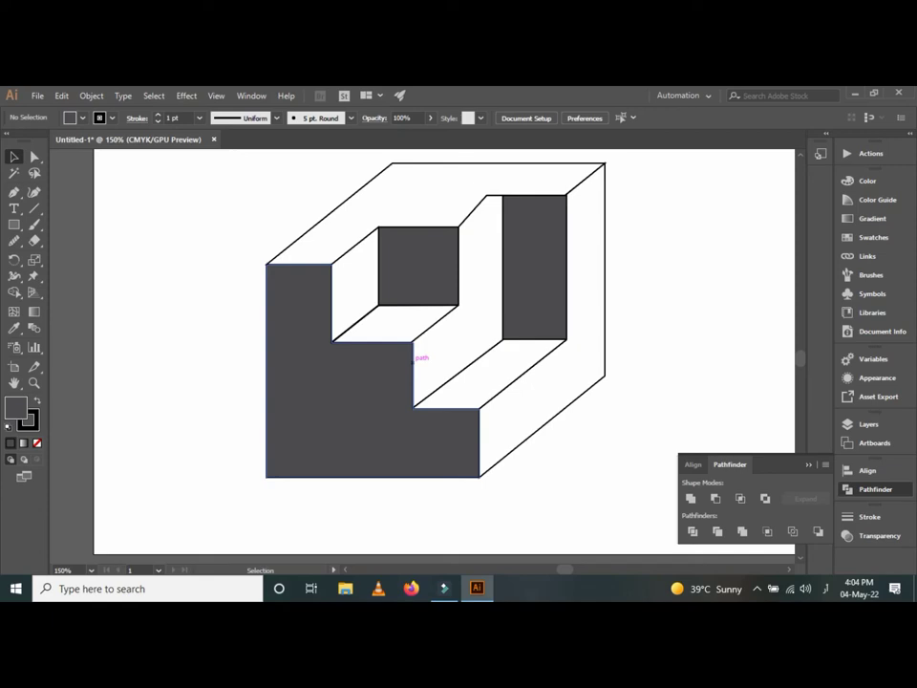
Step: Undo an accidental nudge of the stepped front face
scroll(412, 358, up, 2)
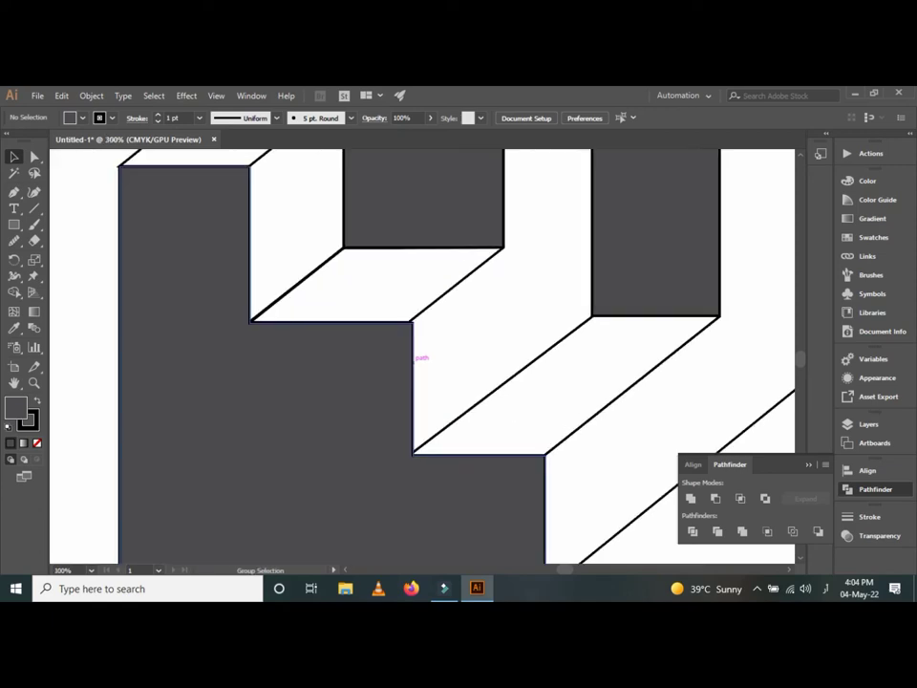
drag(412, 358, 410, 356)
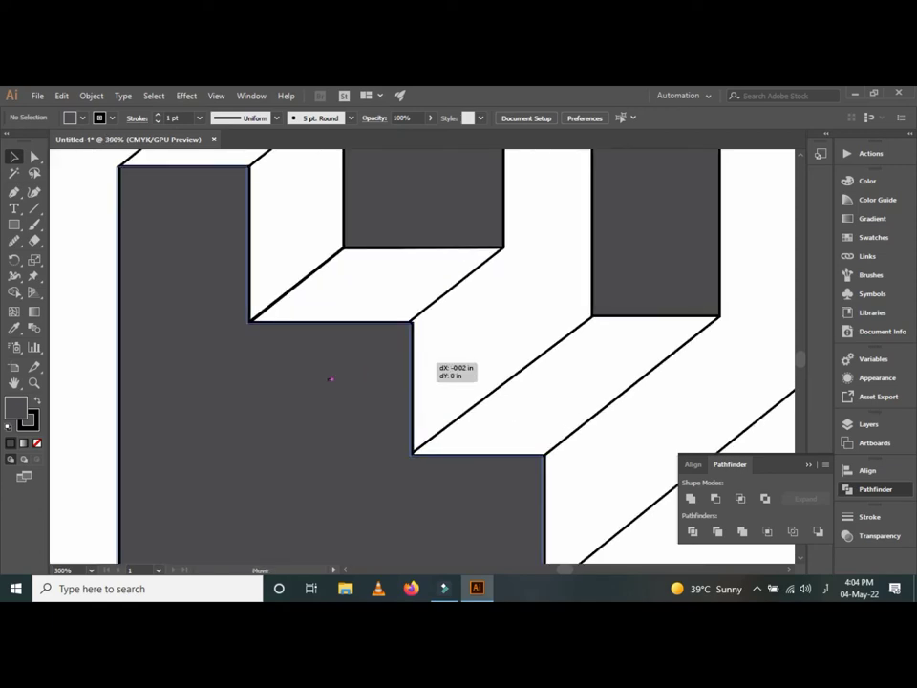
key(ctrl+z)
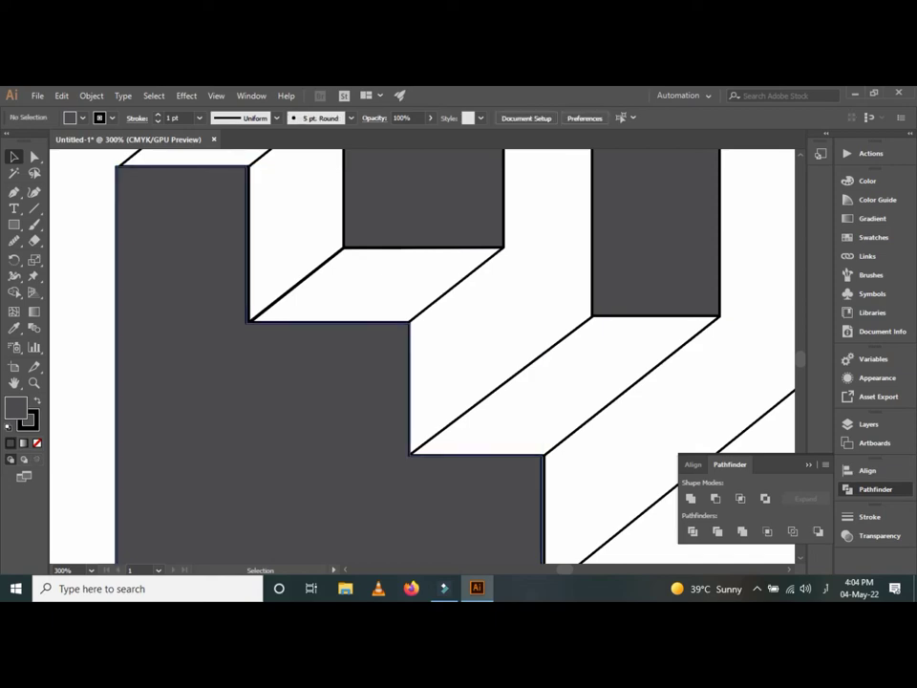
key(a)
key(v)
click(116, 256)
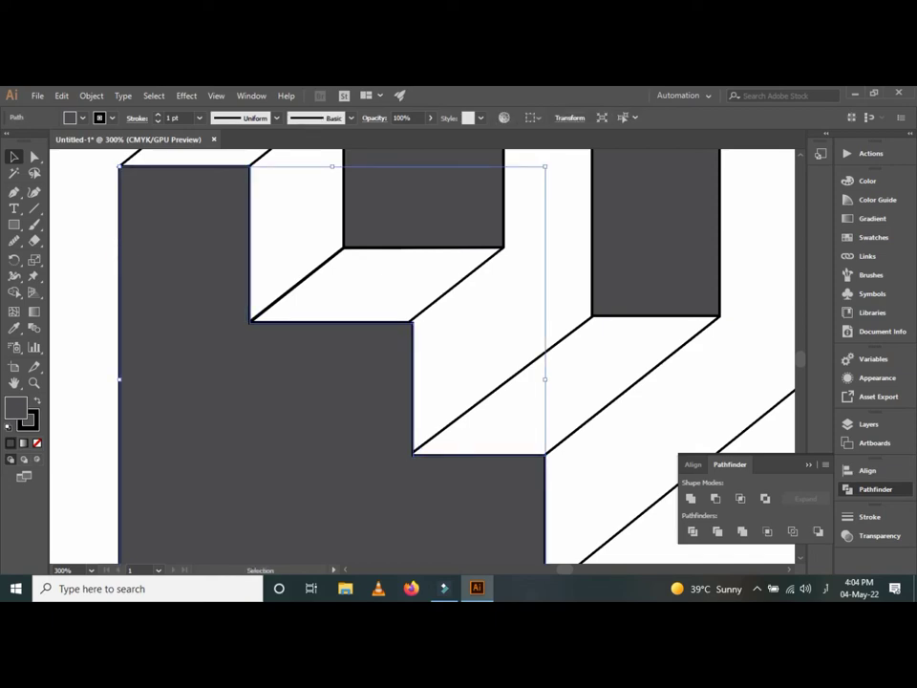
click(96, 190)
Step: Shift the vertical step edge slightly left with Direct Selection, then fit the block in view
key(a)
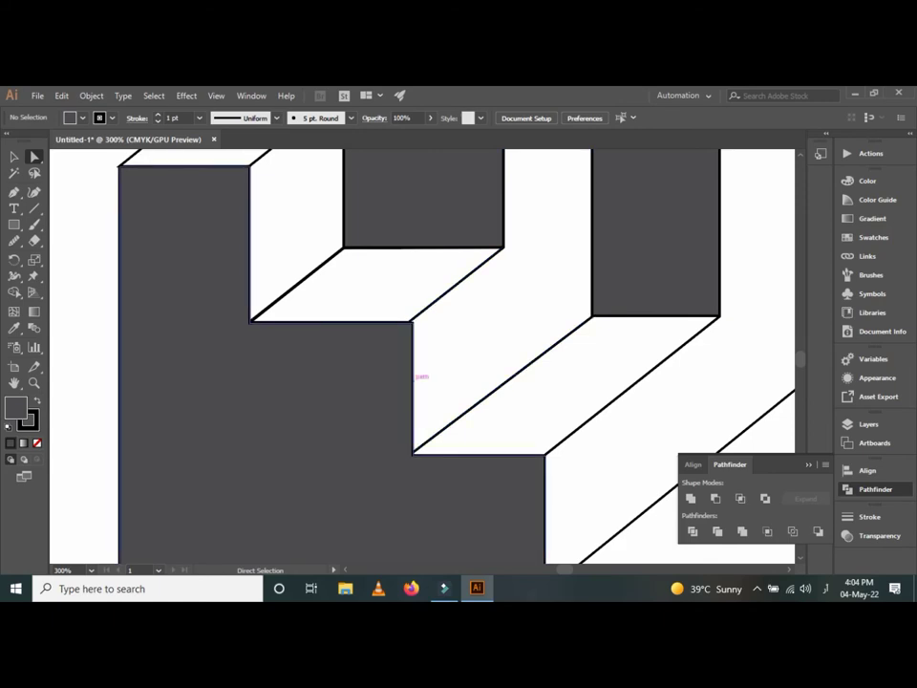
drag(414, 377, 409, 377)
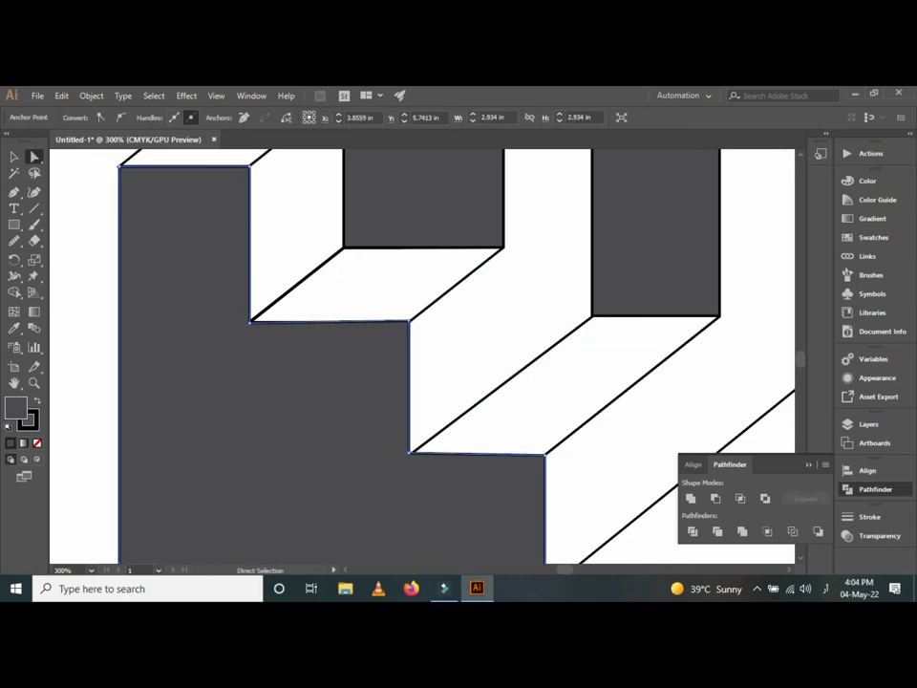
click(251, 321)
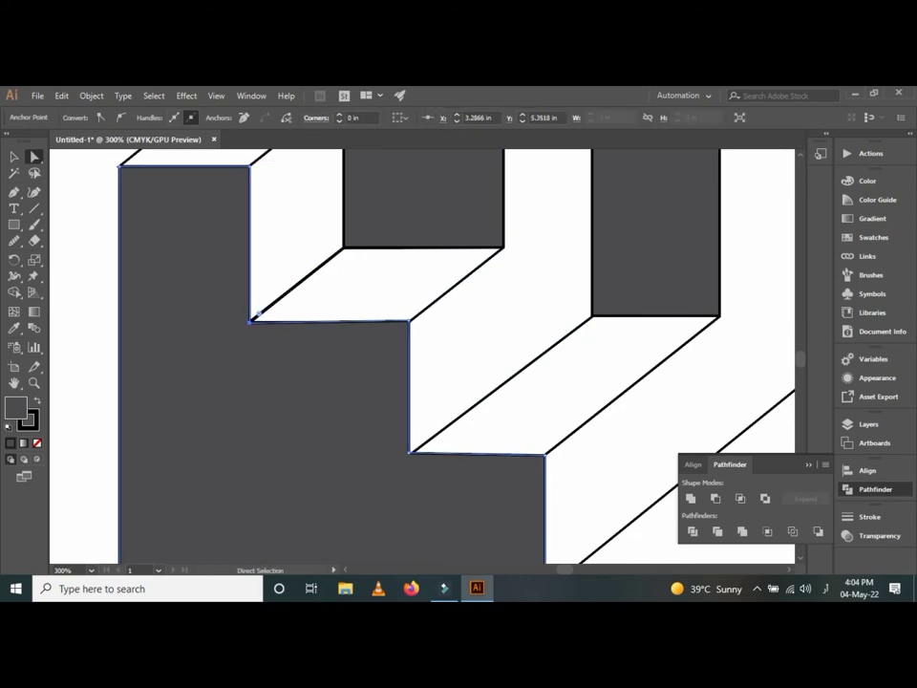
key(ctrl+1)
key(ctrl+shift+a)
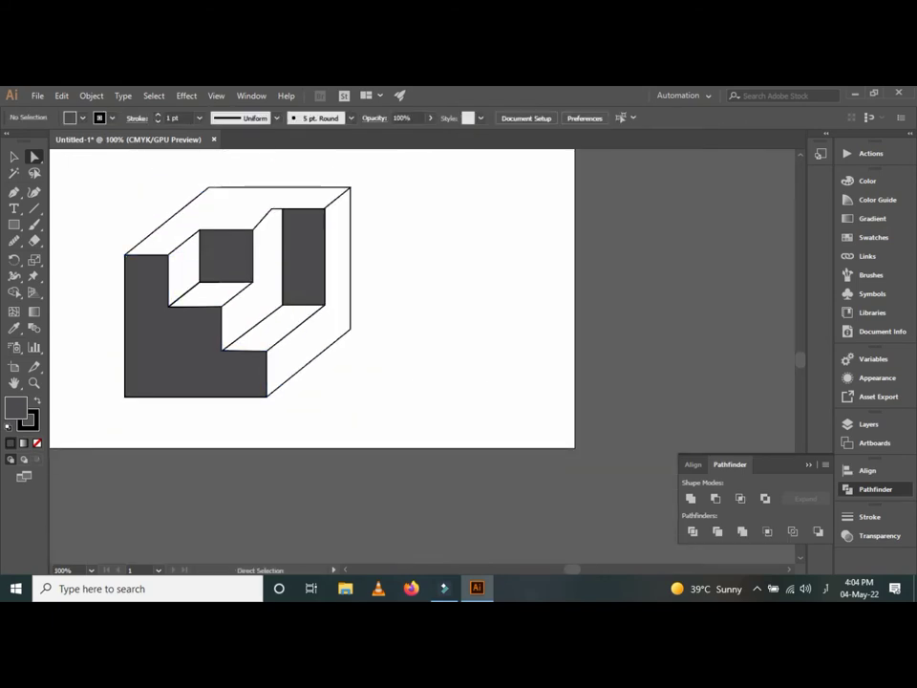
drag(315, 287, 464, 346)
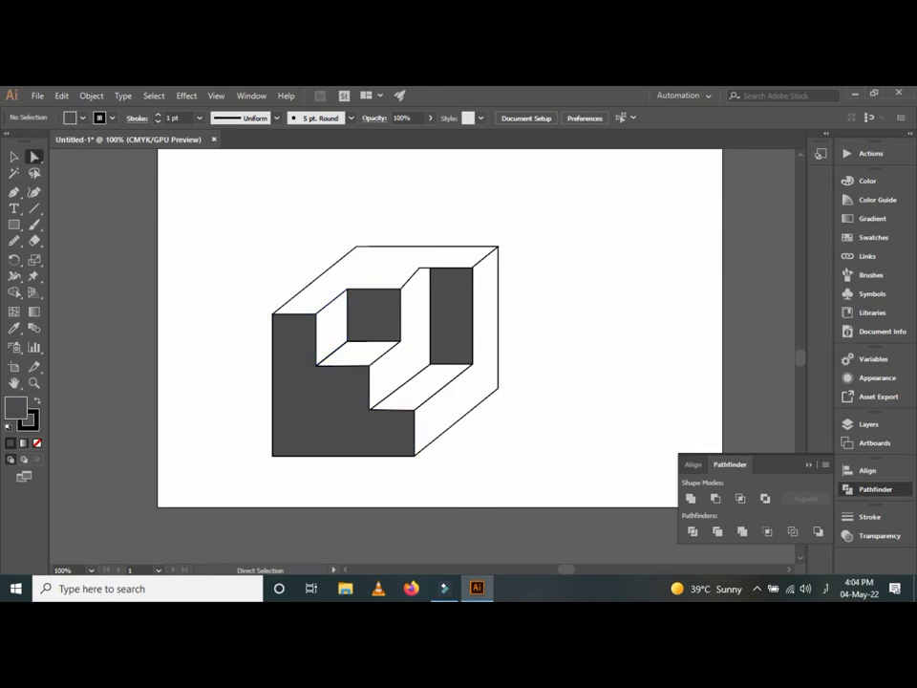
Step: Fill the small upper step face with light grey from the Color Picker
click(14, 156)
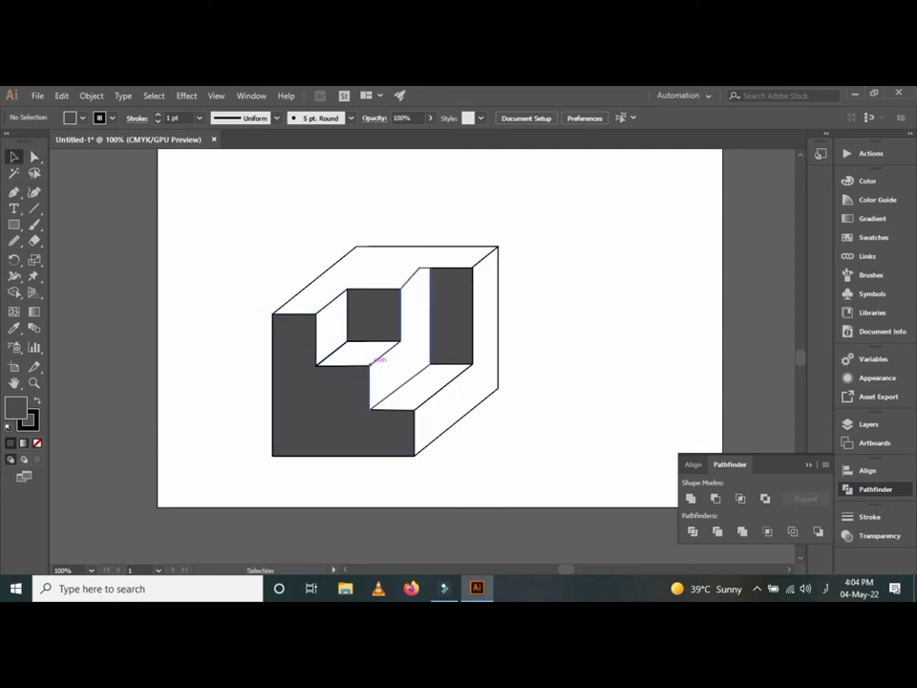
click(361, 353)
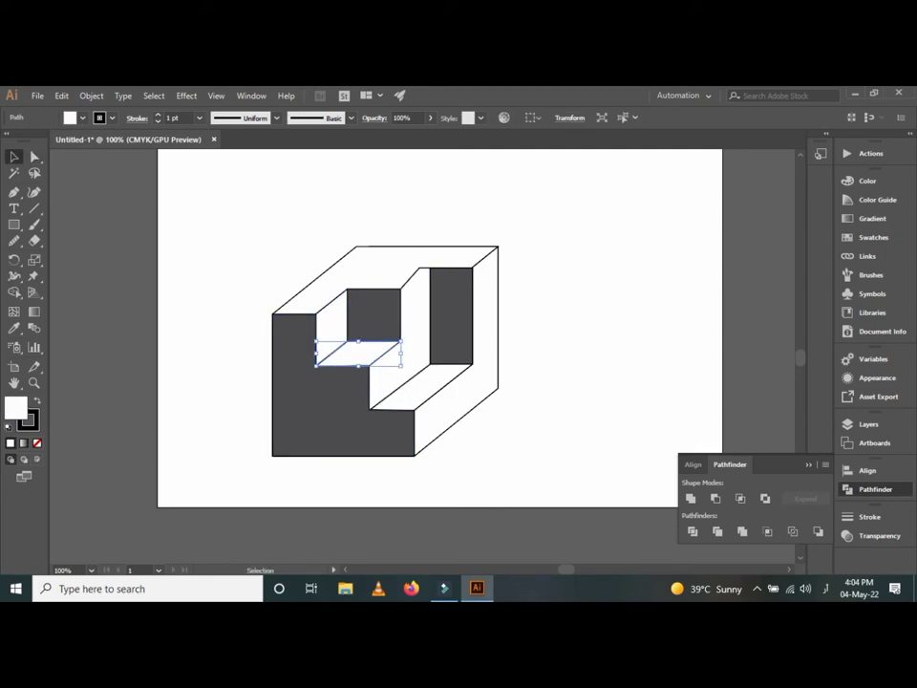
double_click(15, 408)
drag(573, 273, 539, 138)
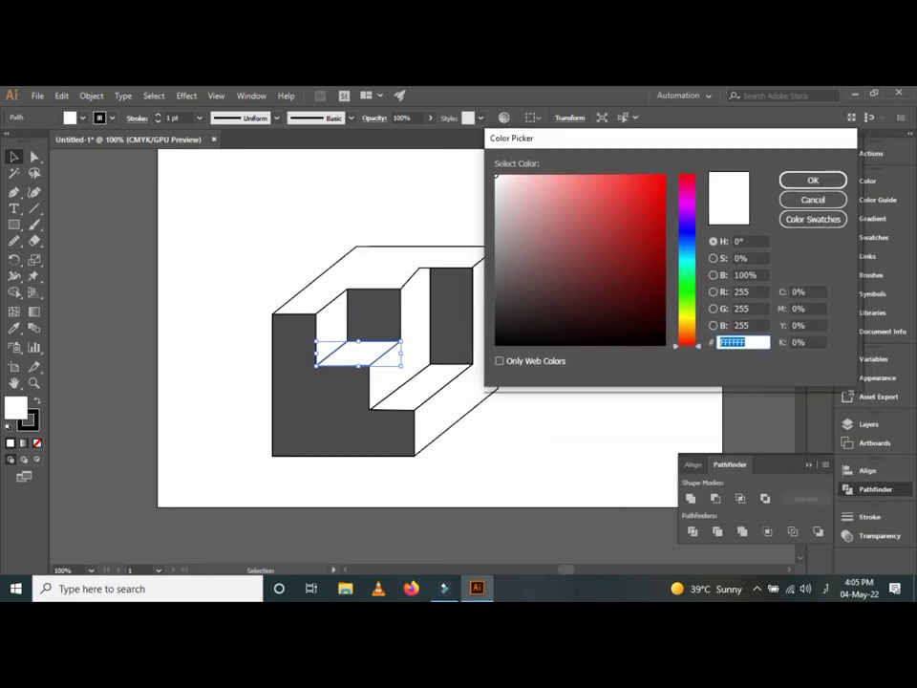
mouse_move(502, 254)
mouse_down()
mouse_move(507, 269)
mouse_move(512, 242)
mouse_up()
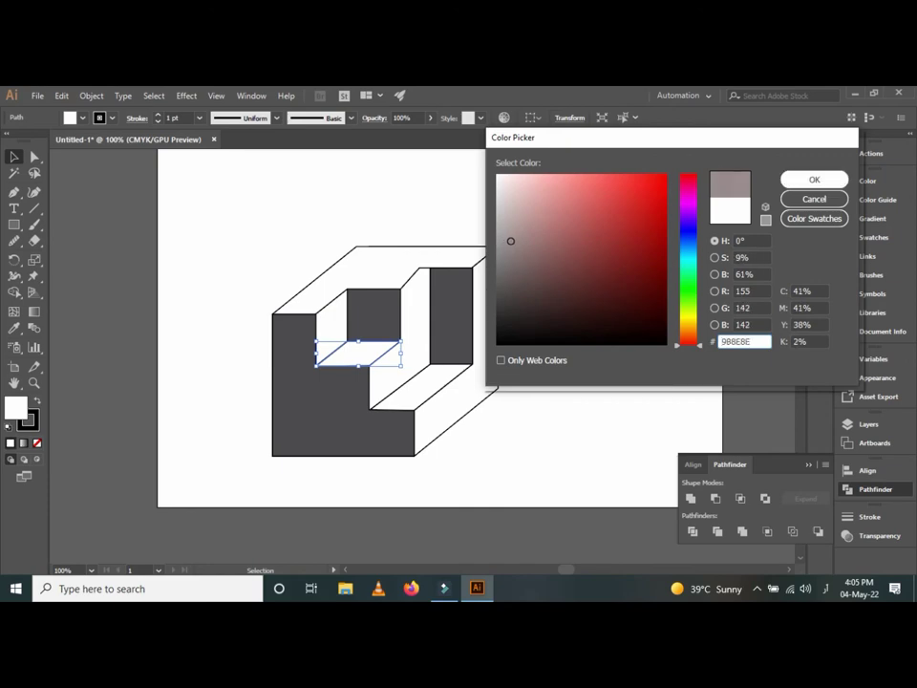
key(Return)
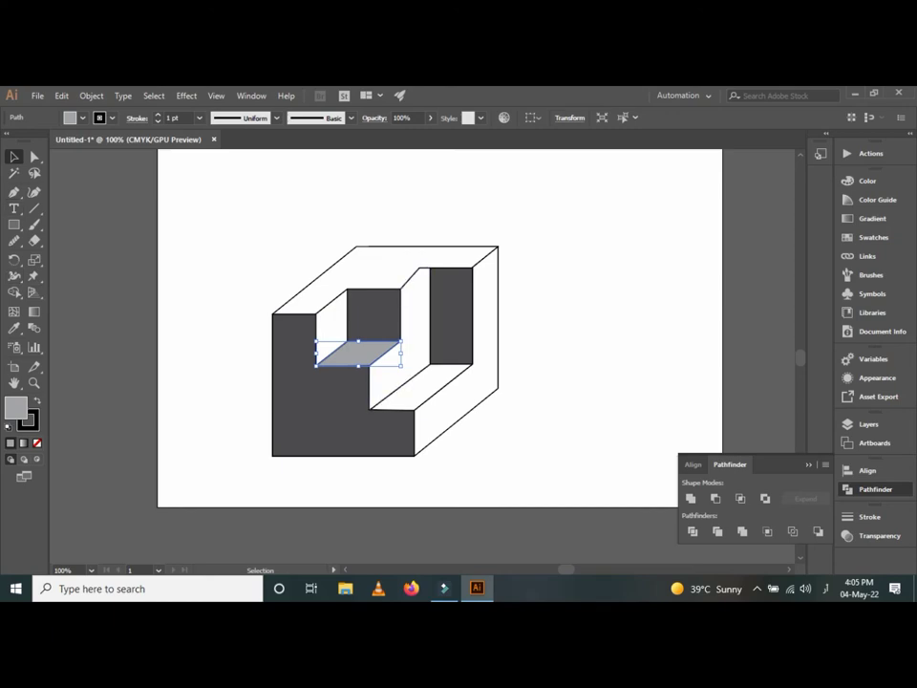
click(287, 271)
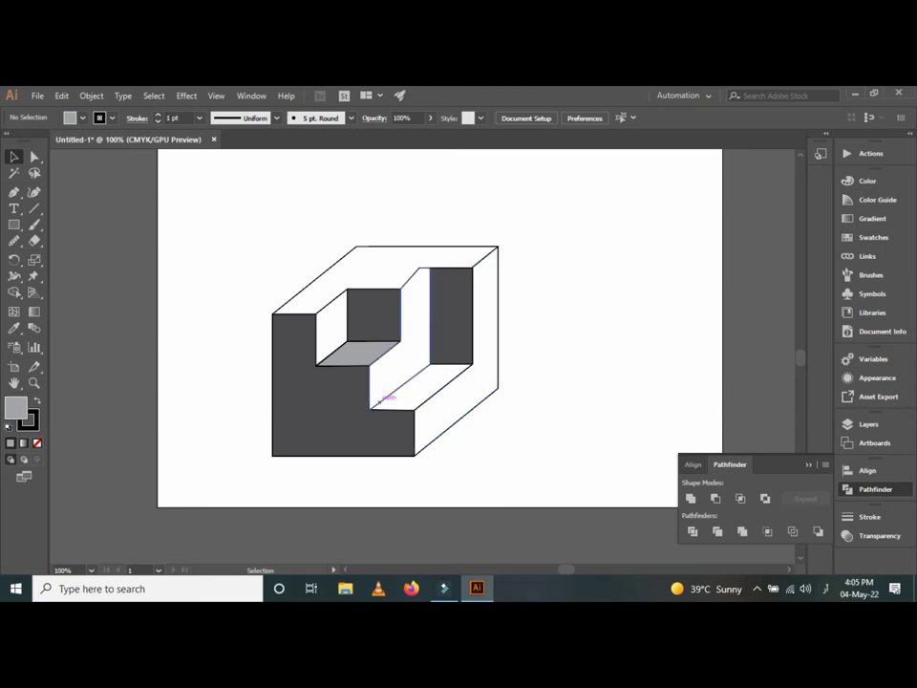
Step: Copy the step's light grey onto the block's top face with the Eyedropper
click(363, 279)
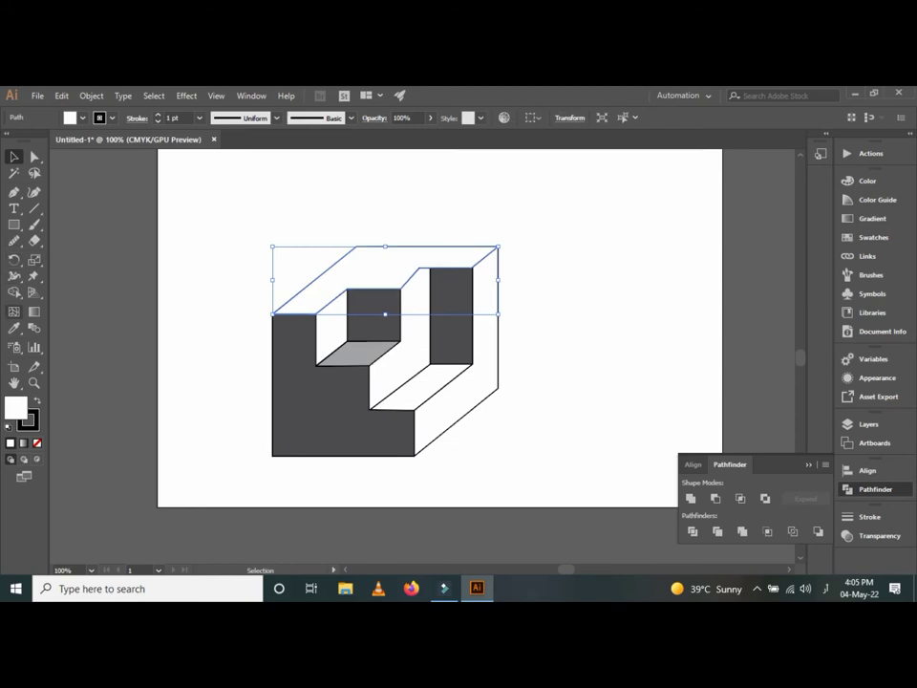
click(14, 328)
click(355, 353)
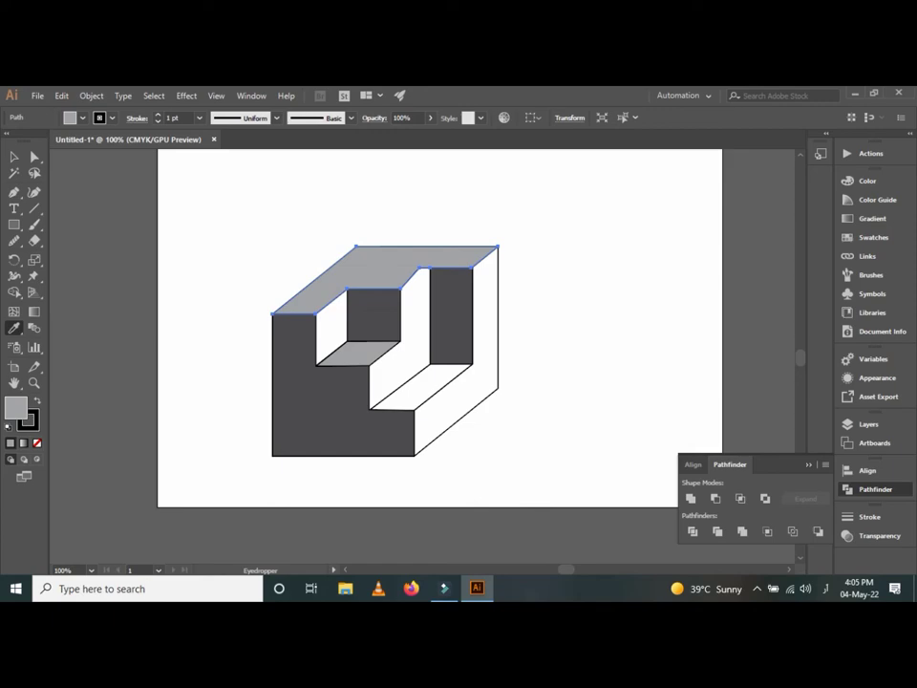
click(13, 224)
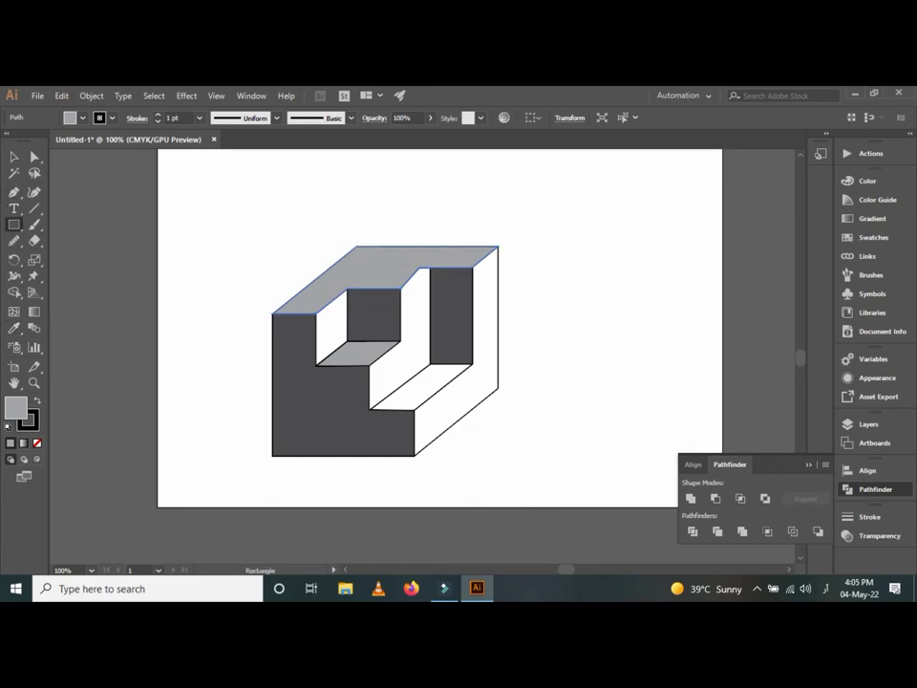
key(ctrl+plus)
key(ctrl+plus)
key(ctrl+plus)
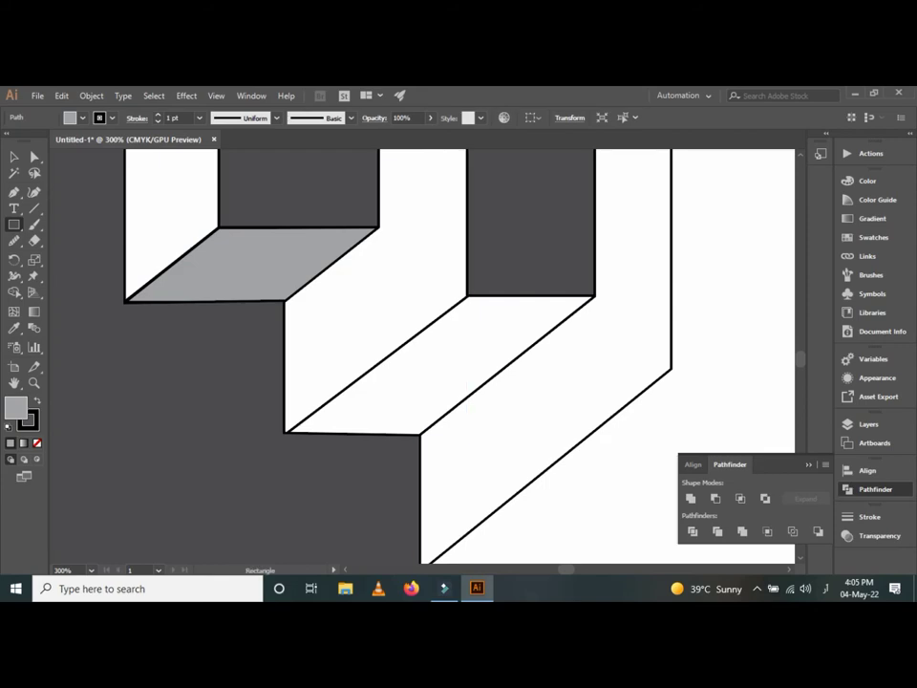
Step: Draw a grey square at the lower step corner
mouse_move(287, 431)
mouse_down()
mouse_move(463, 395)
mouse_move(467, 295)
mouse_up()
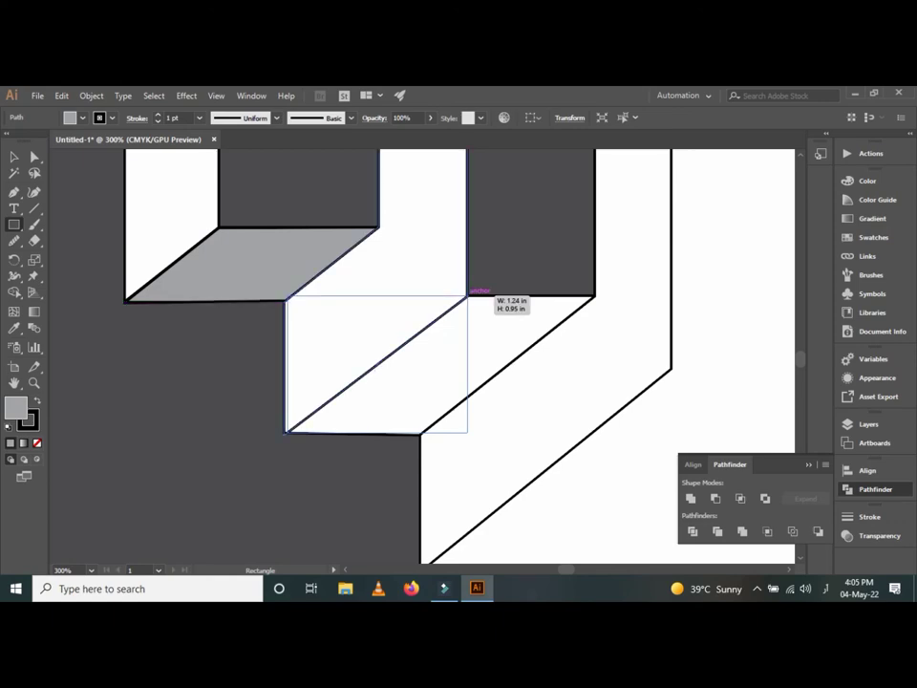
drag(467, 296, 420, 300)
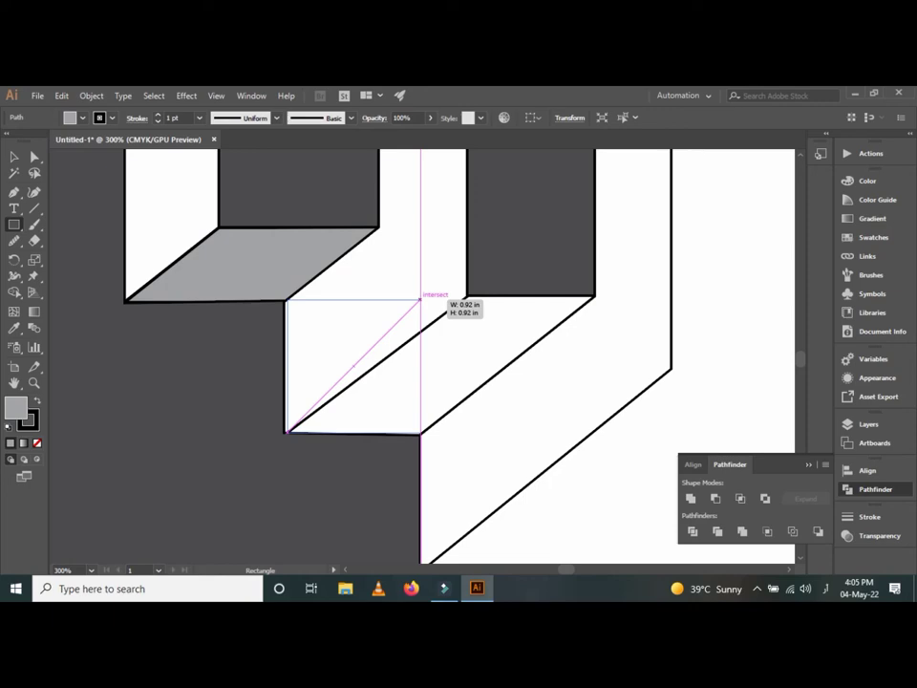
drag(420, 299, 421, 299)
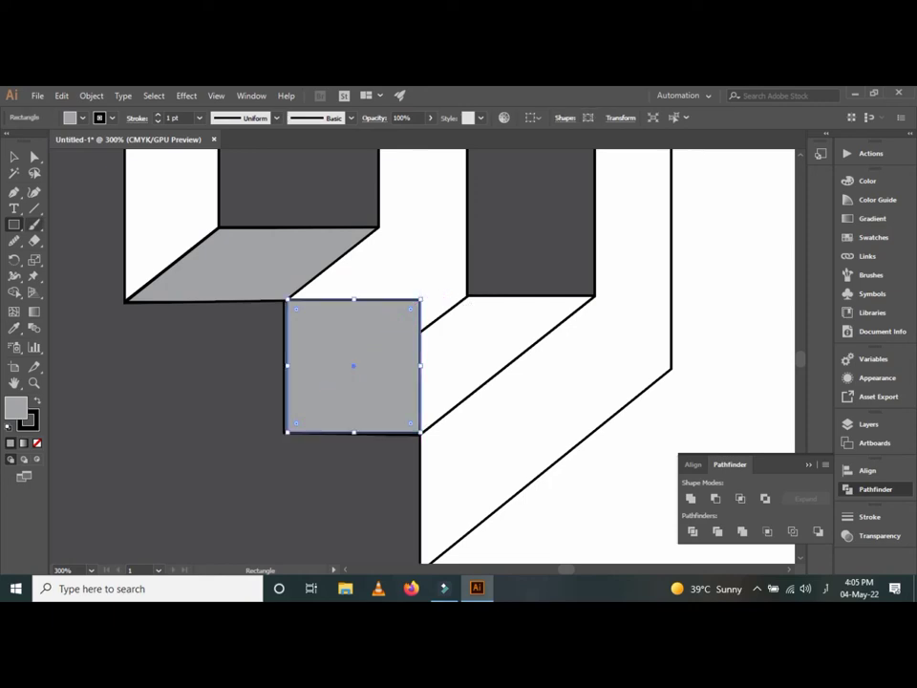
key(a)
Step: Shear the square into a slanted parallelogram with the Shear tool
click(35, 156)
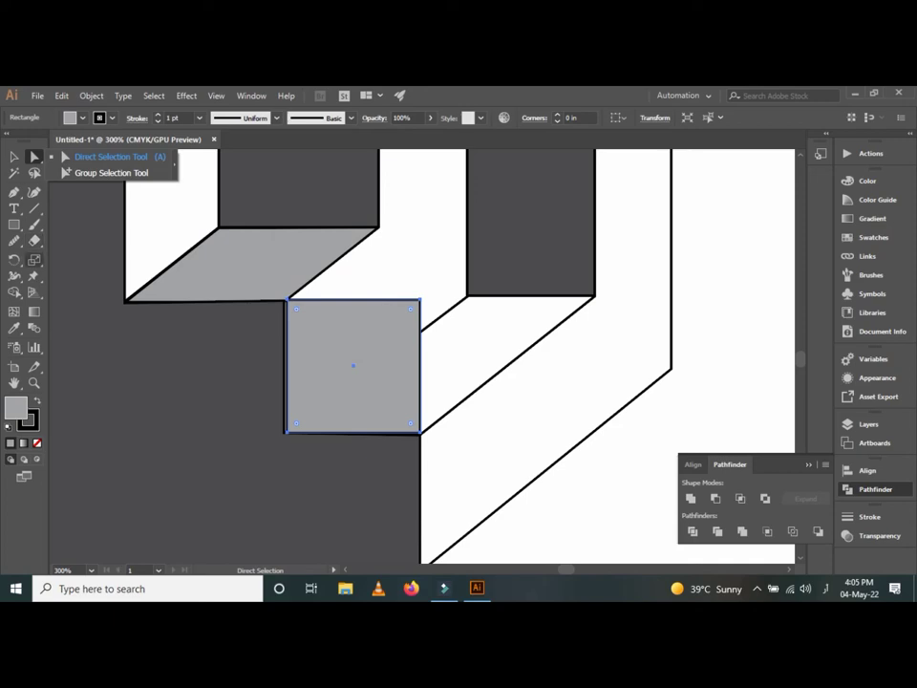
key(s)
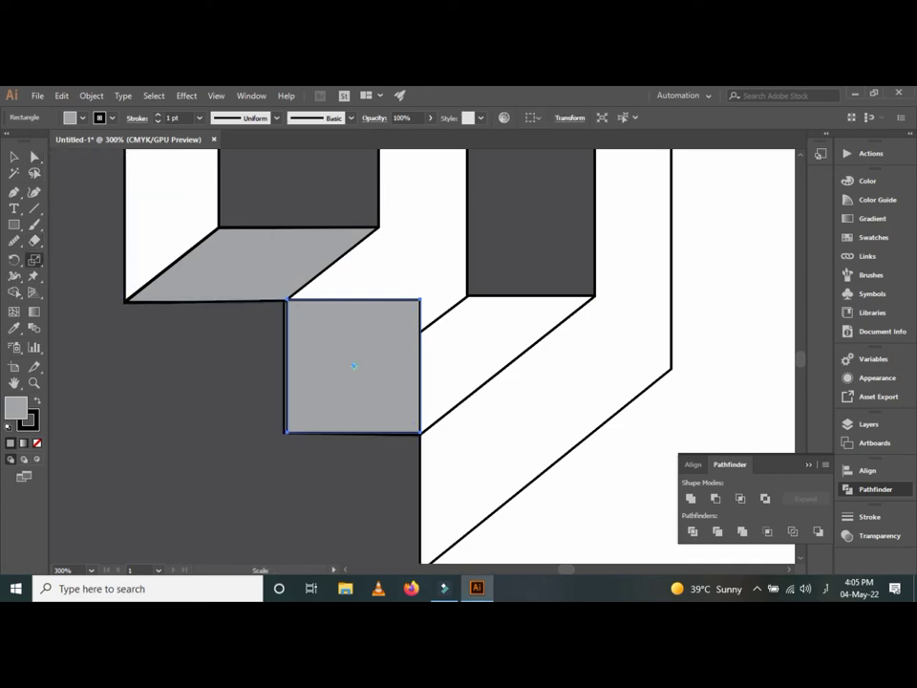
click(35, 259)
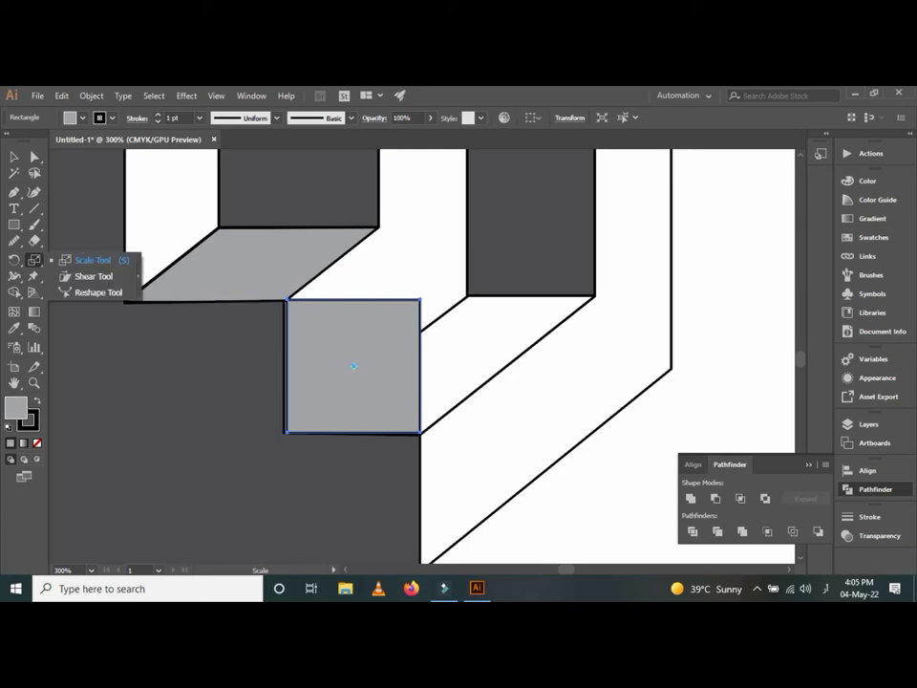
click(93, 276)
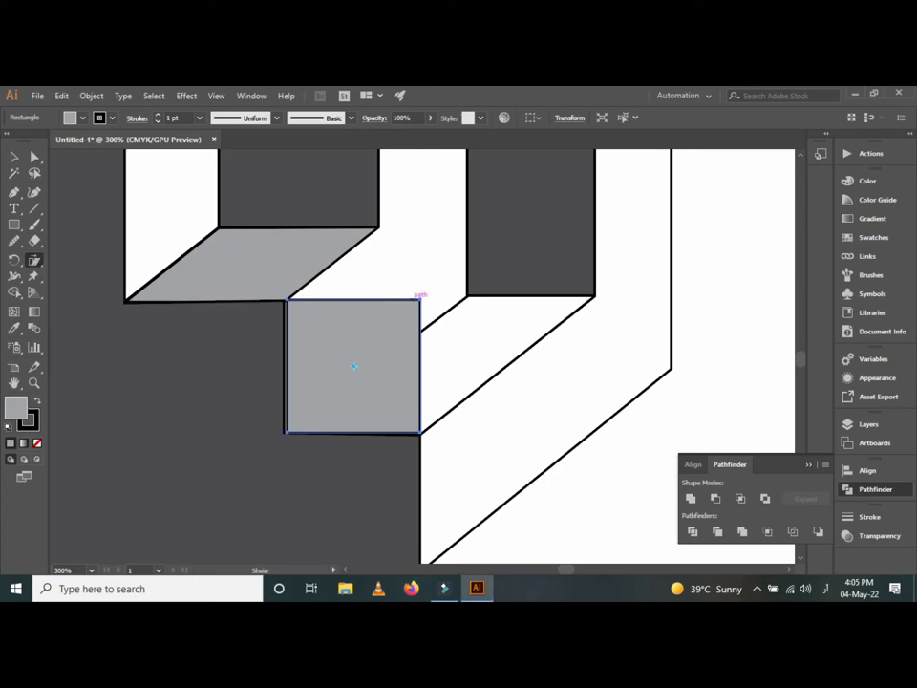
drag(420, 299, 522, 298)
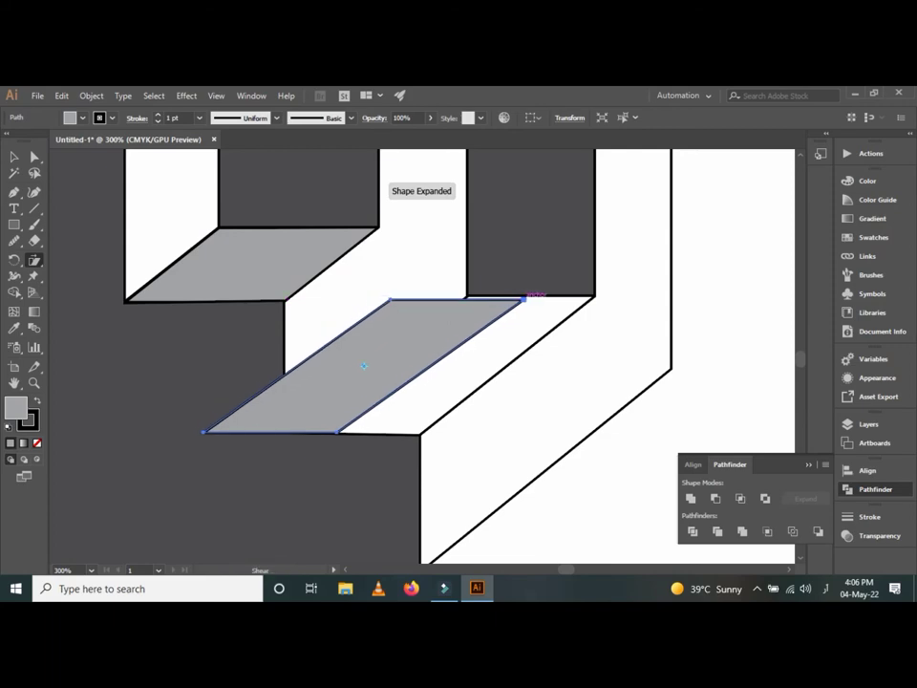
Step: Nudge the parallelogram with the arrow keys into position on the lower step
key(Right)
key(Right)
key(Right)
key(Right)
key(Right)
key(Right)
key(Right)
key(Right)
key(Right)
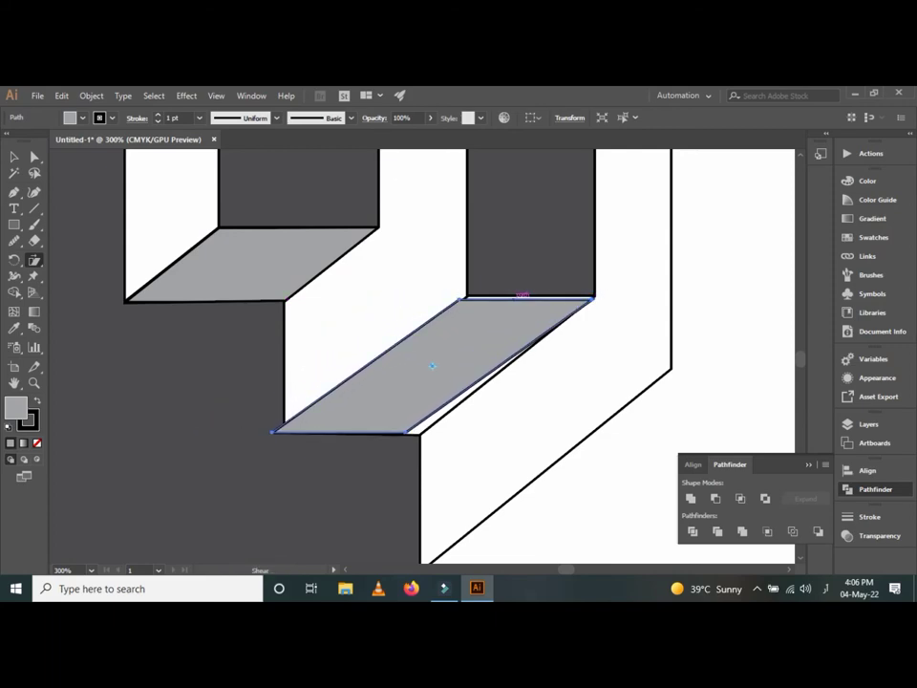
key(Right)
key(Right)
key(Right)
key(Right)
key(Left)
key(Left)
key(Left)
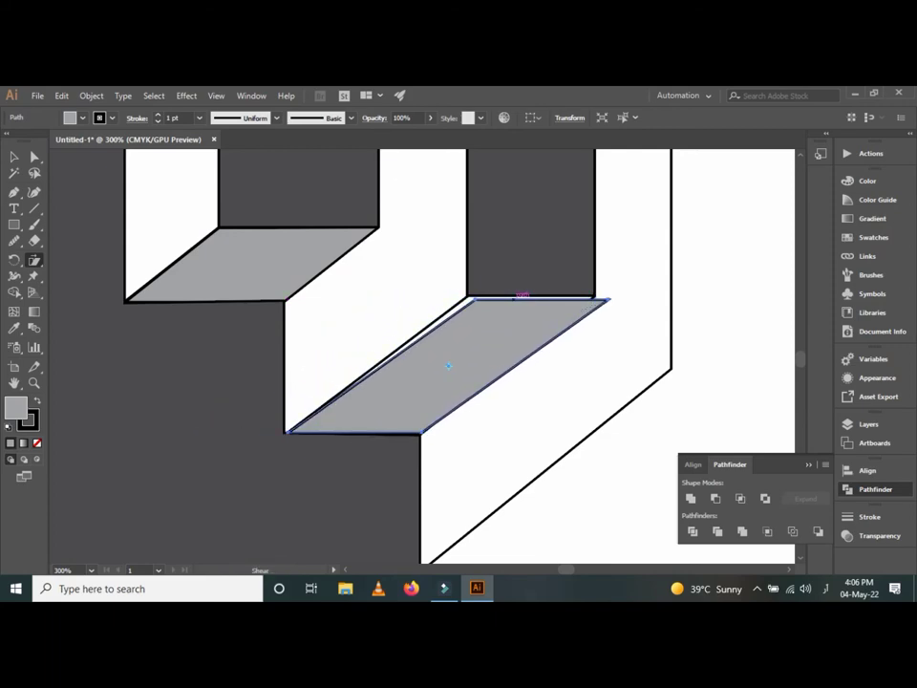
key(Left)
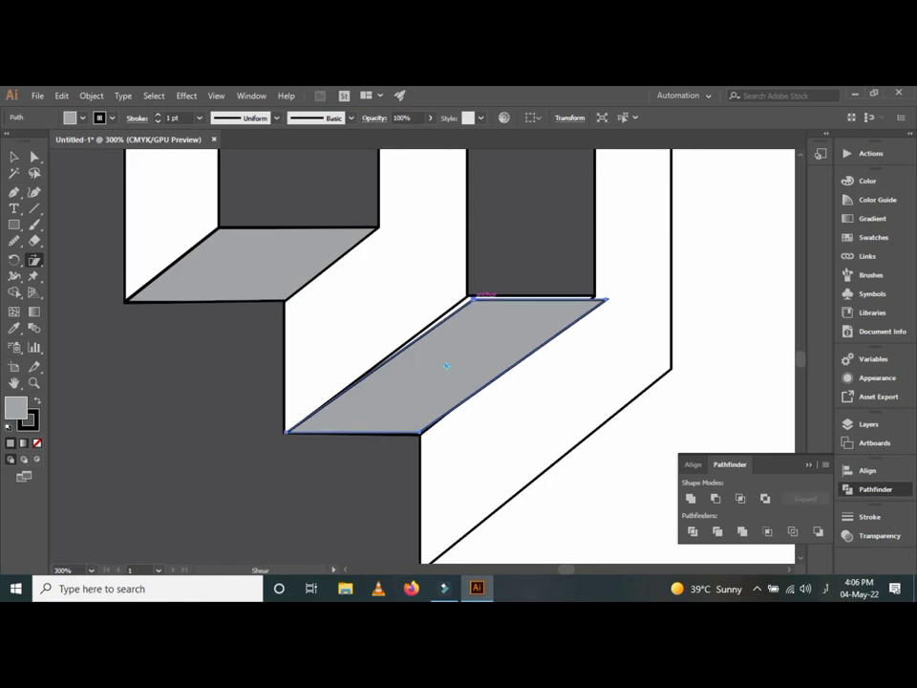
key(a)
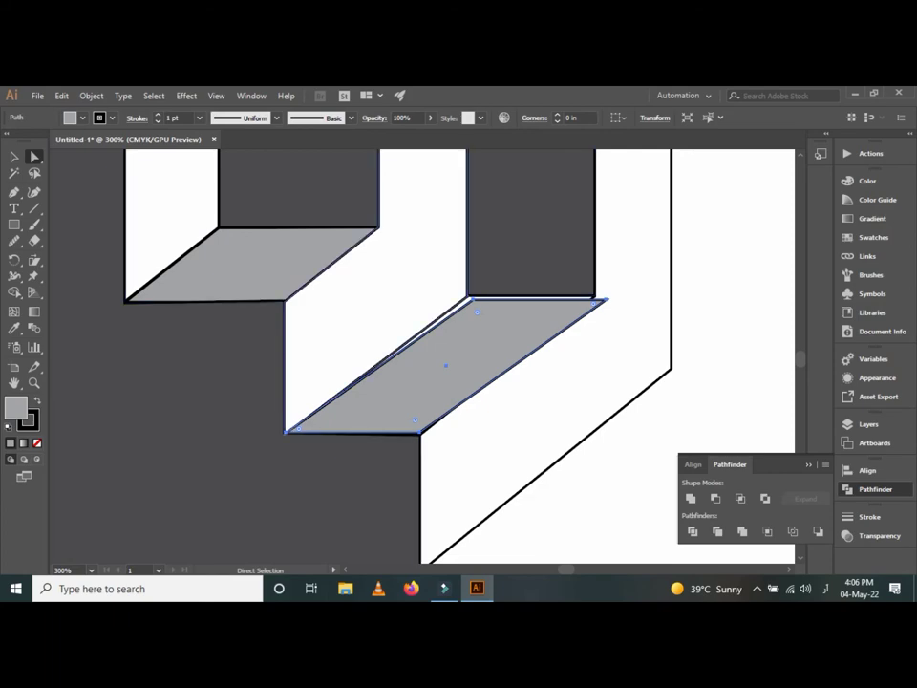
key(ctrl+shift+a)
Step: Snap the parallelogram's top corners onto the dark recess's bottom corners, then fit the view
scroll(471, 262, up, 2)
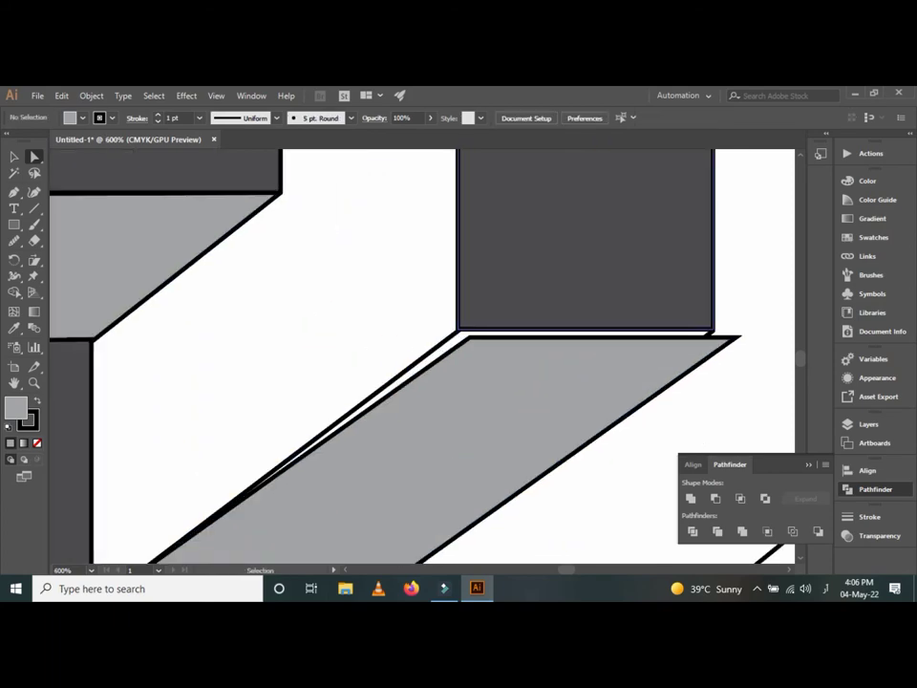
drag(469, 336, 459, 329)
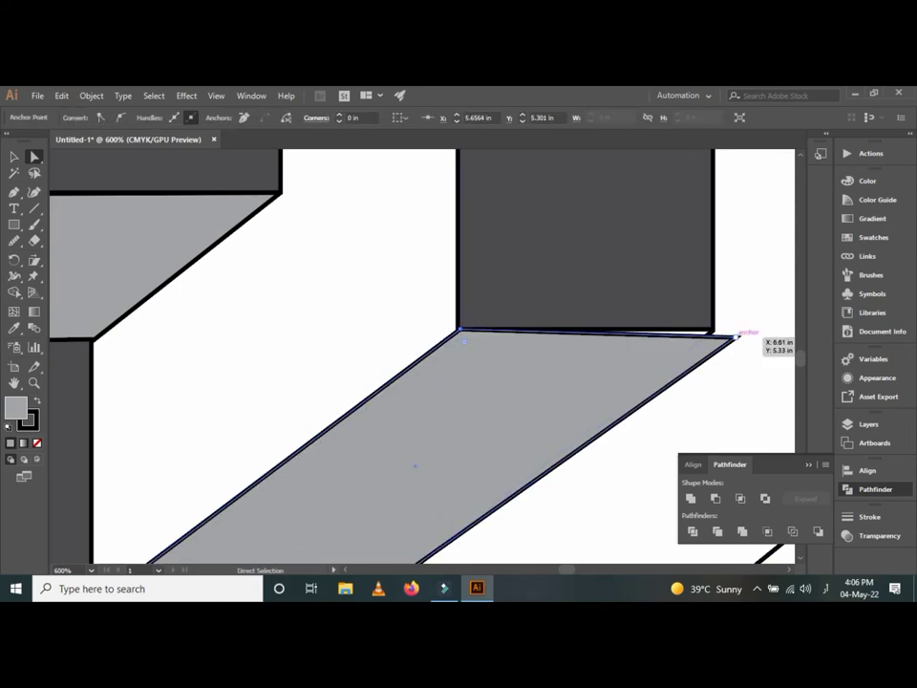
drag(737, 336, 715, 331)
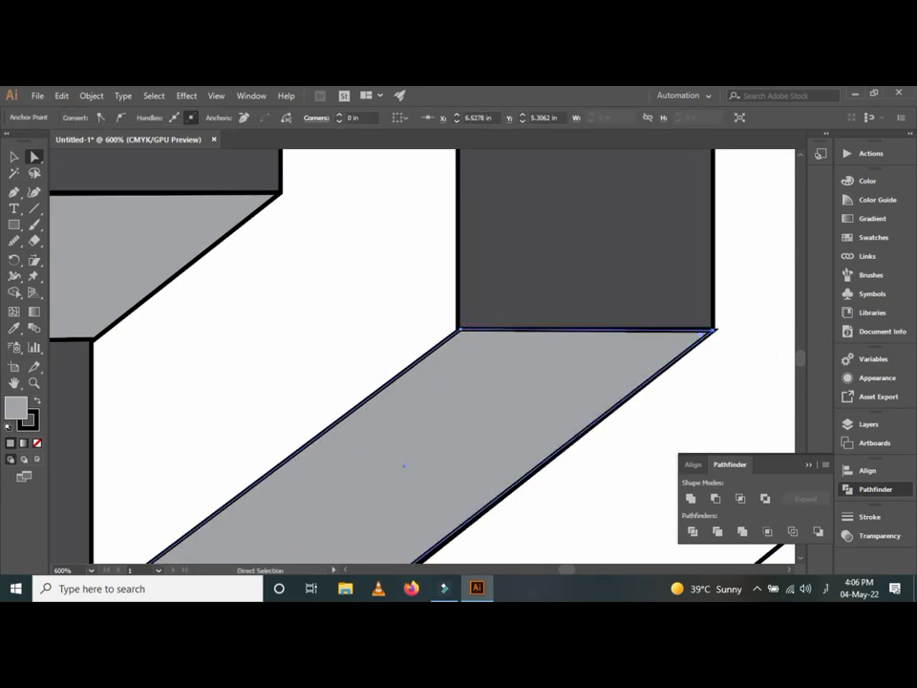
key(ctrl+1)
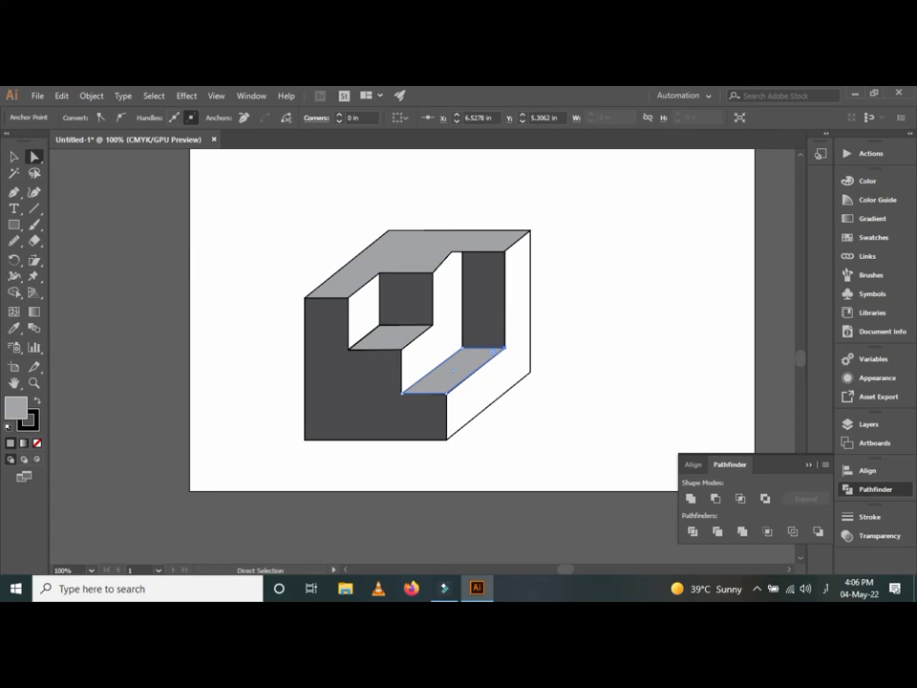
key(ctrl+shift+a)
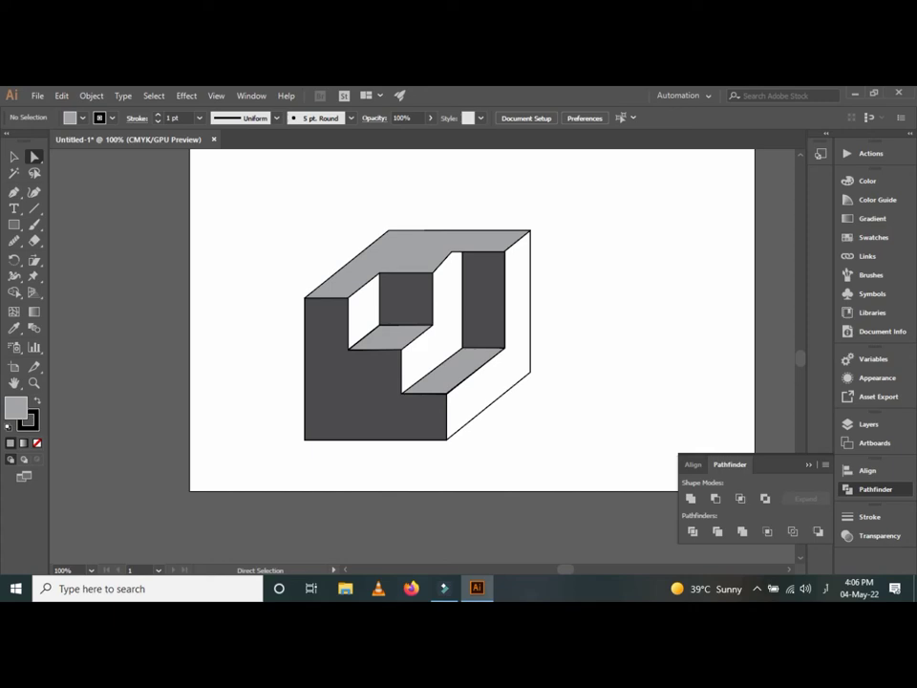
click(14, 156)
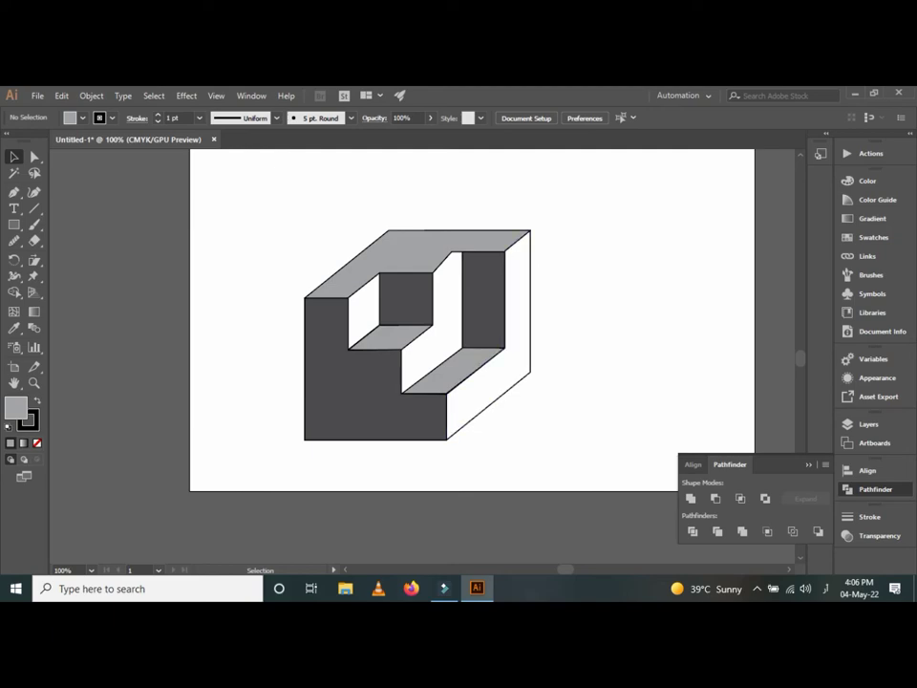
double_click(15, 408)
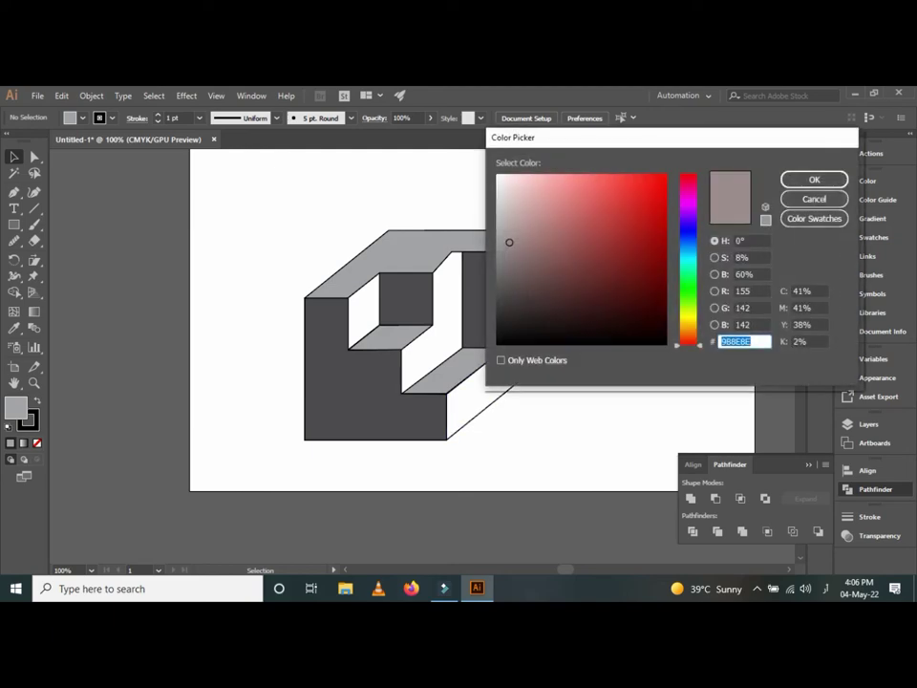
drag(510, 241, 508, 232)
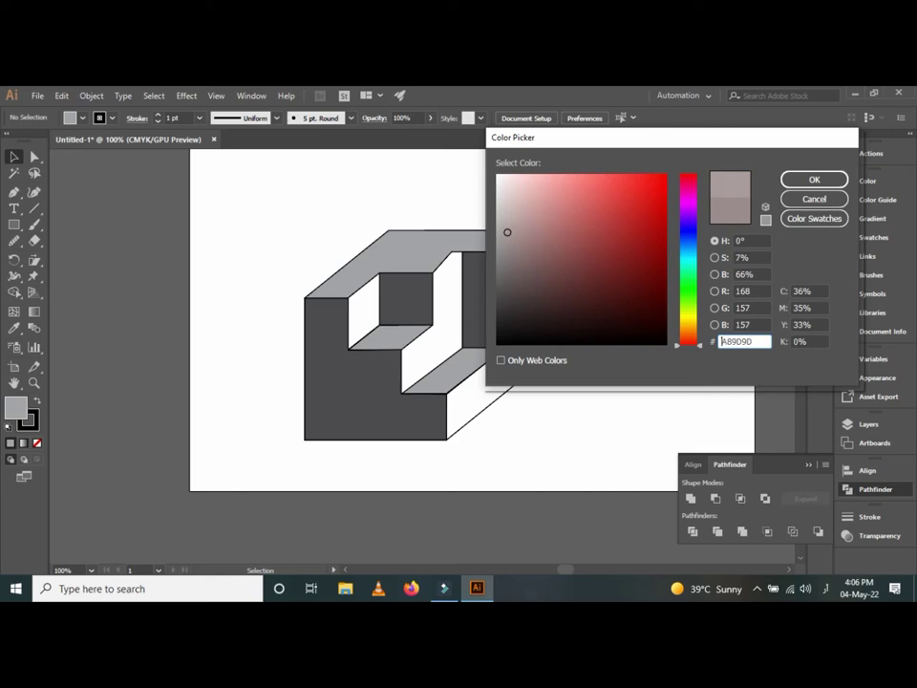
drag(508, 233, 499, 228)
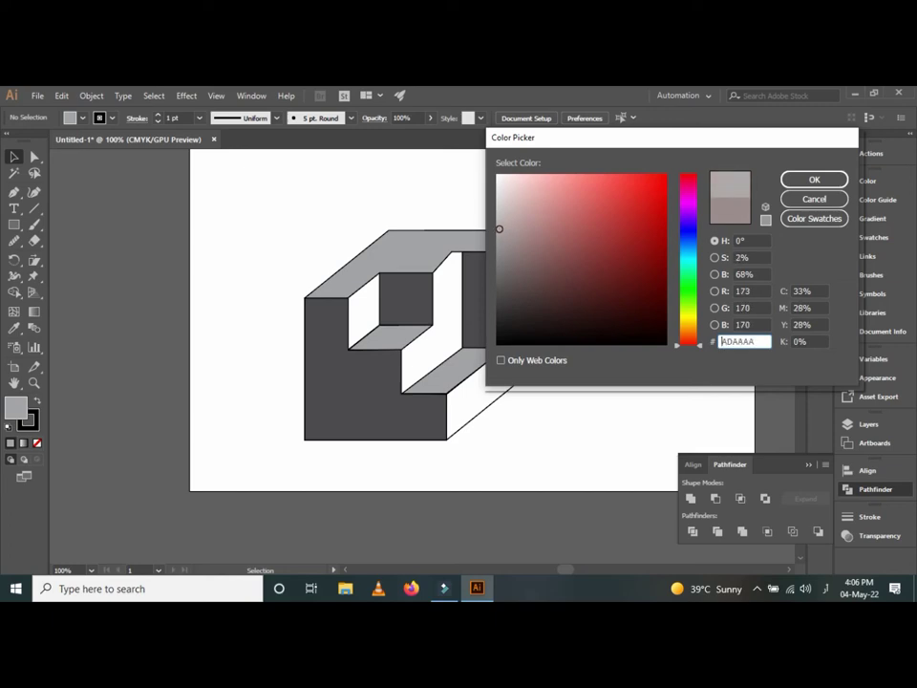
click(814, 179)
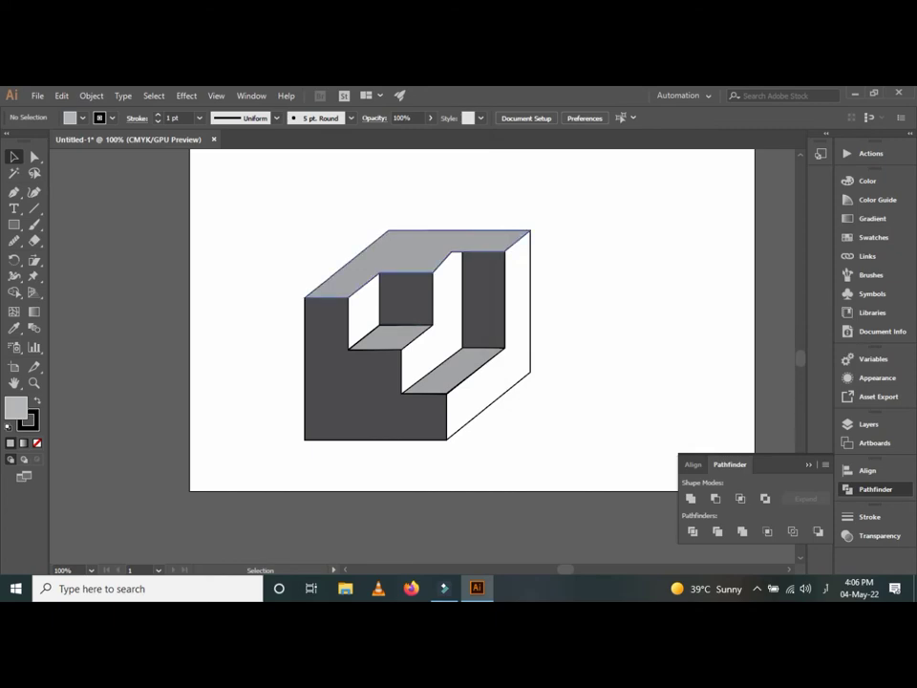
click(420, 245)
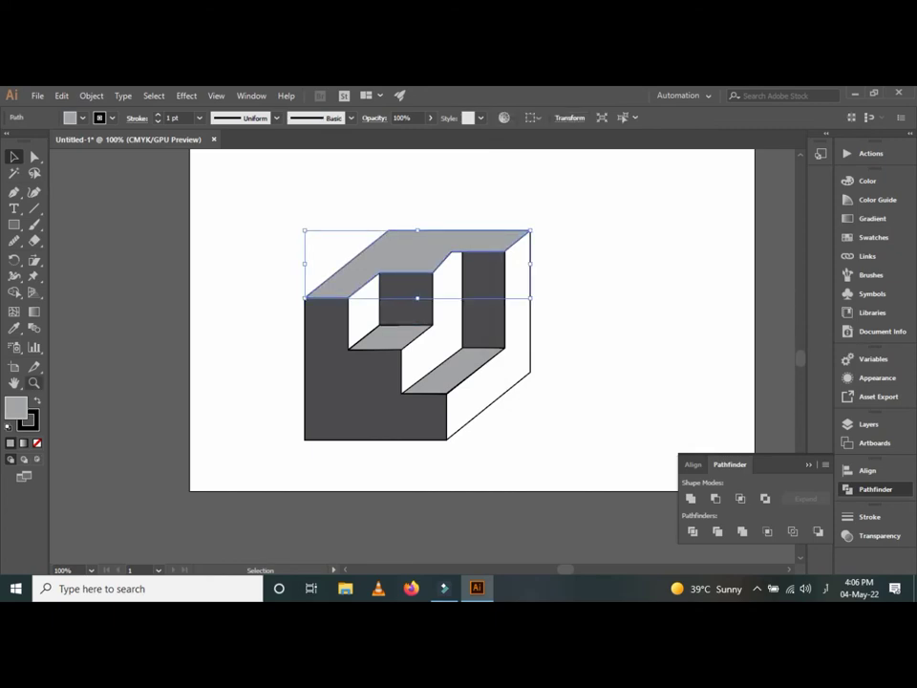
key(i)
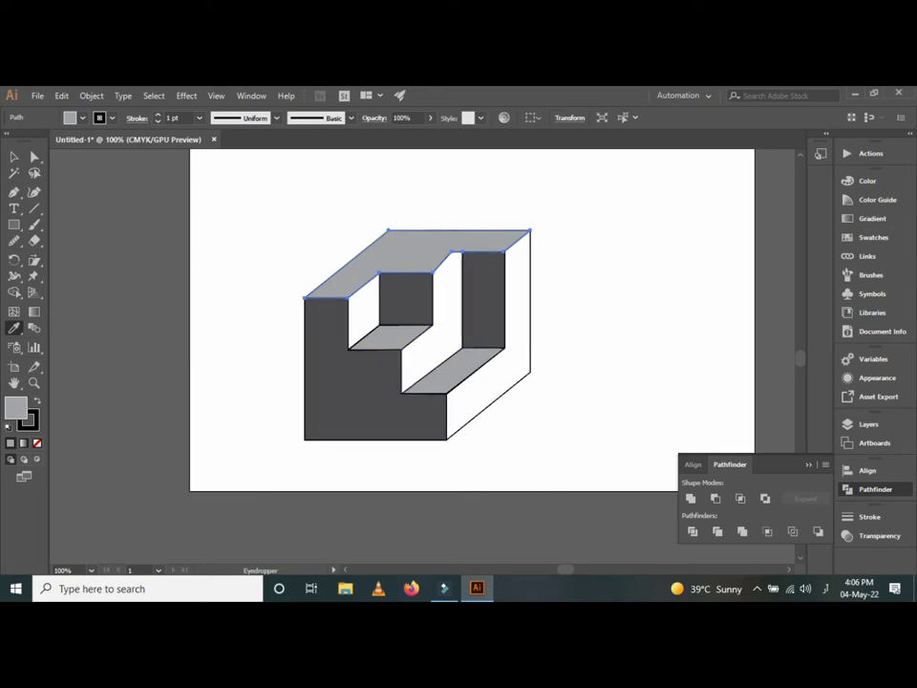
shift+click(409, 330)
click(406, 301)
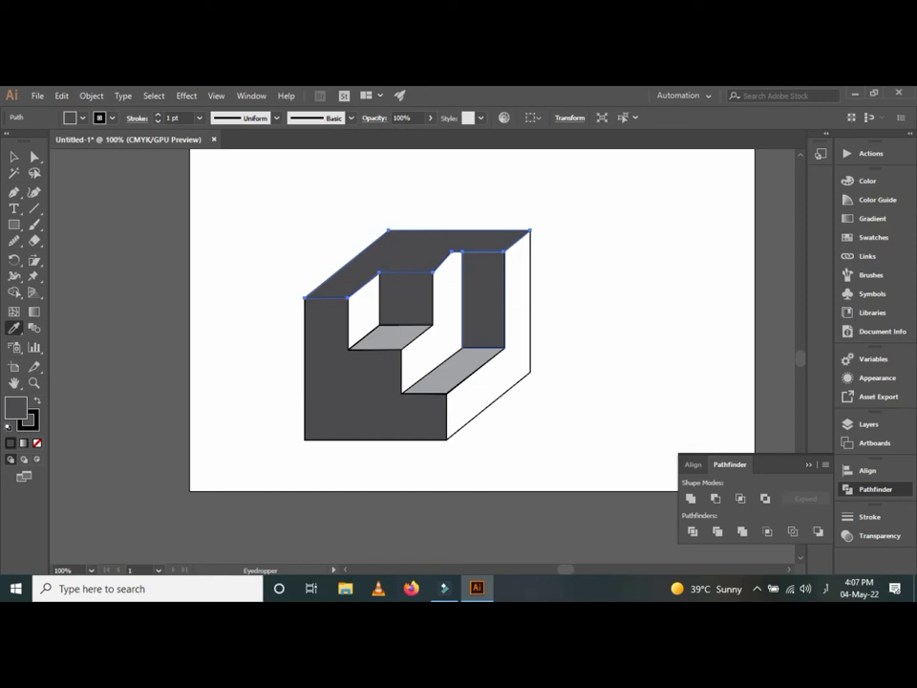
key(ctrl+z)
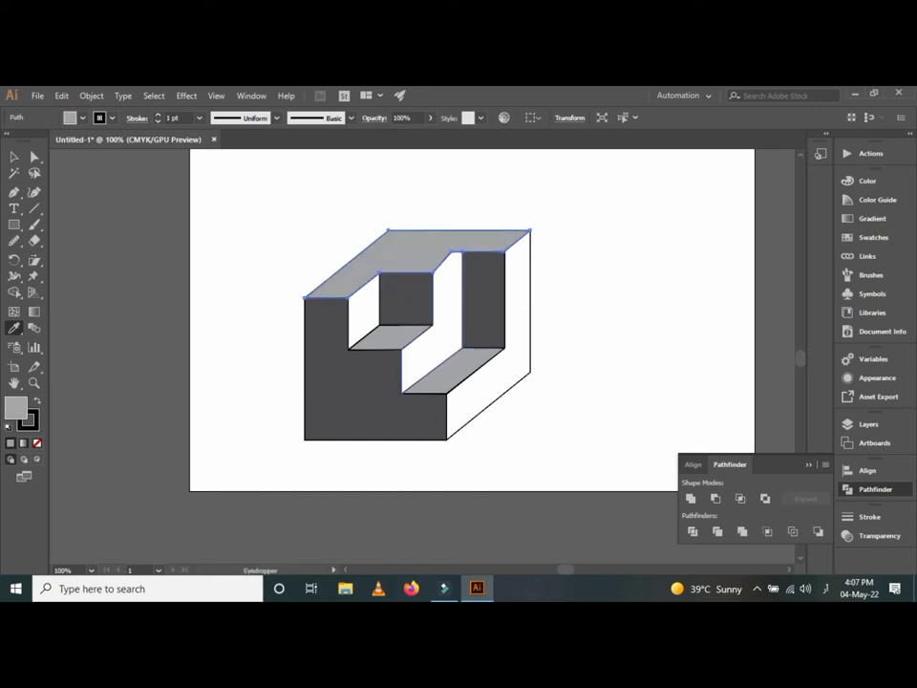
key(v)
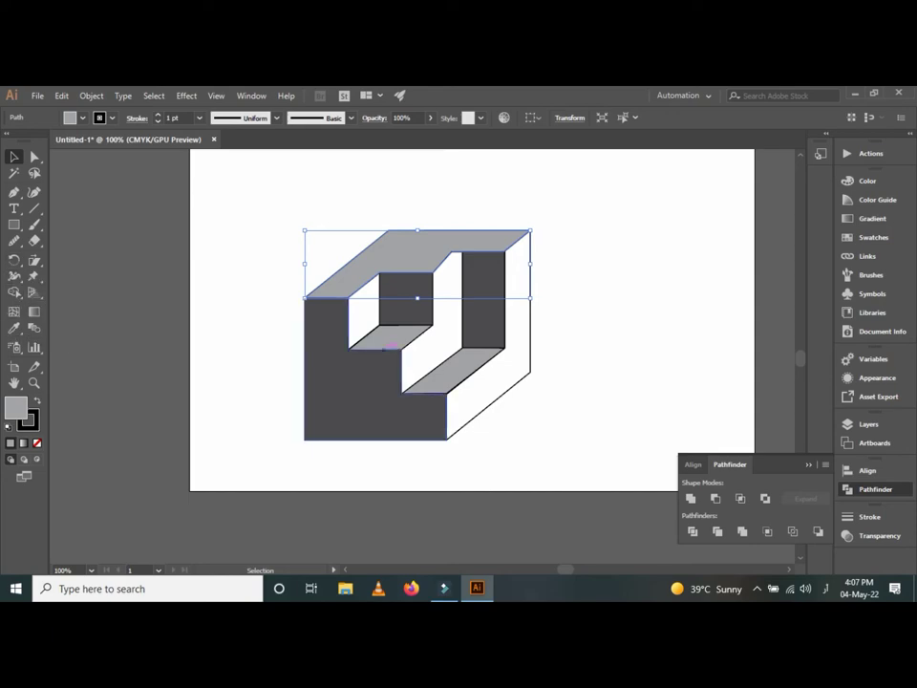
Step: Select the top face and both step treads and fill them with grey AFAFAF
shift+click(389, 336)
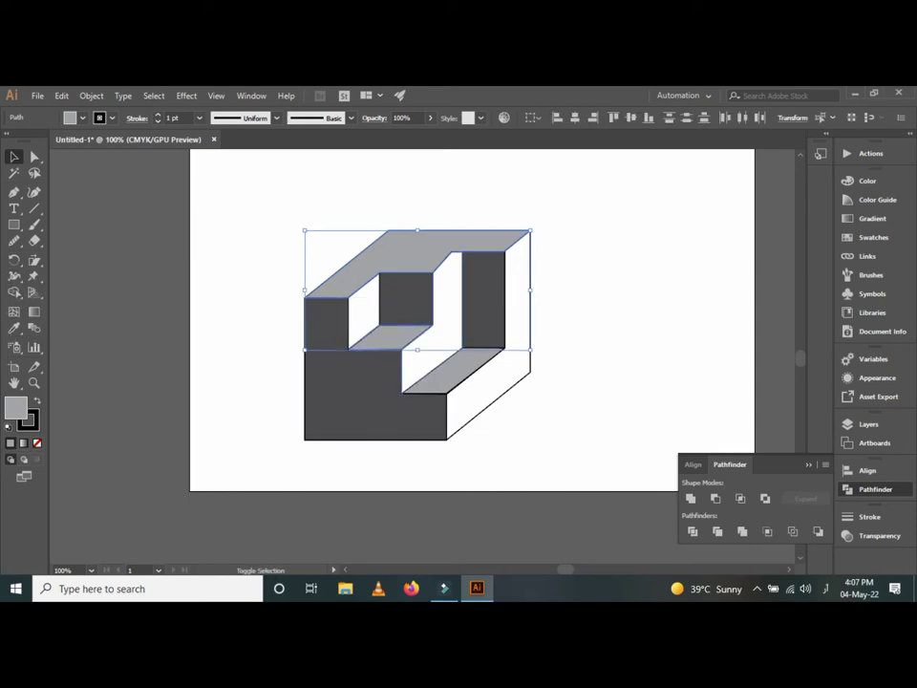
shift+click(325, 363)
shift+click(465, 372)
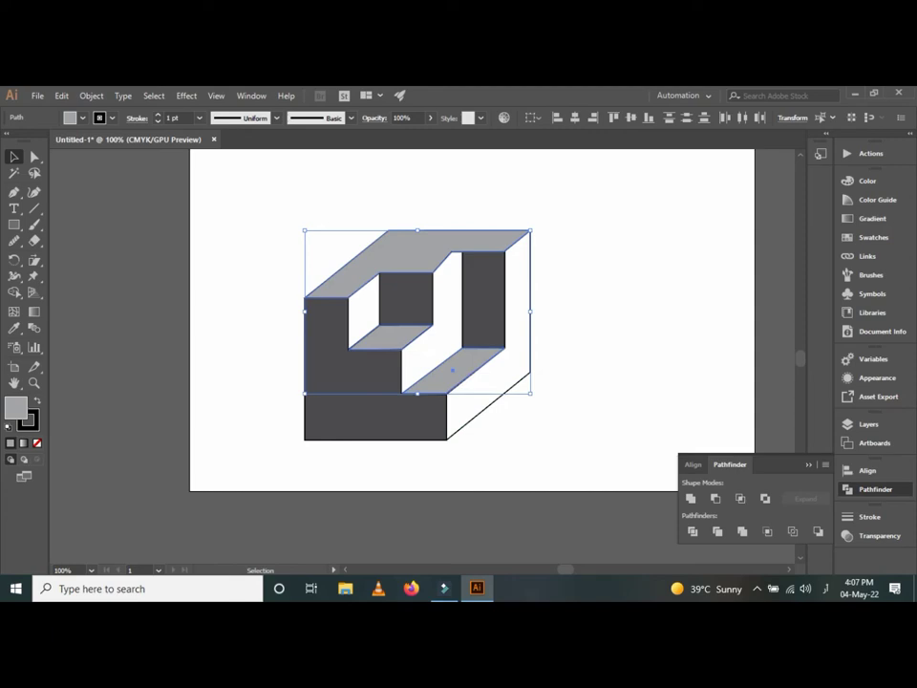
double_click(15, 408)
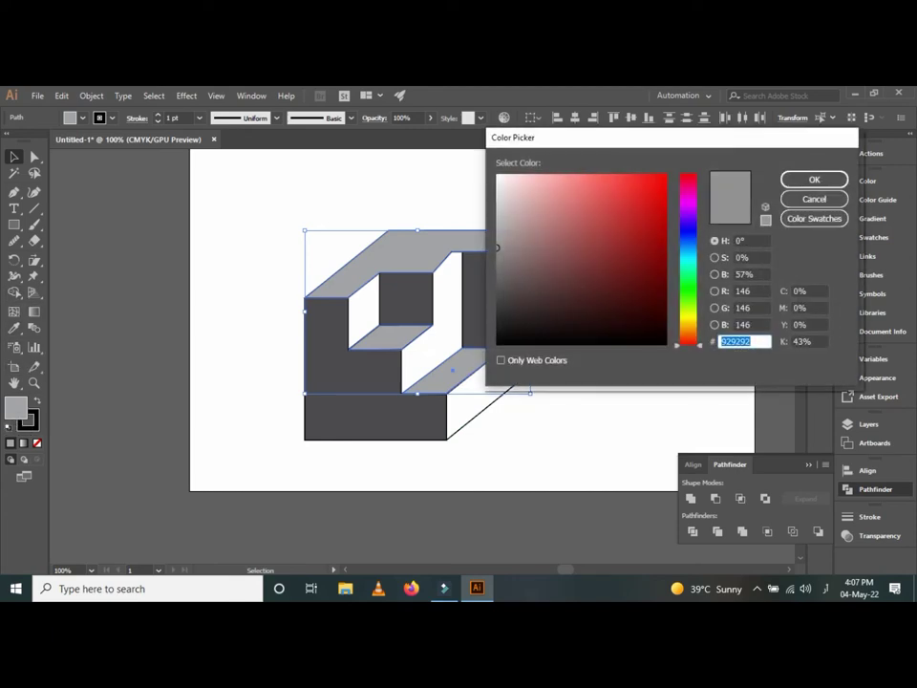
drag(497, 247, 497, 227)
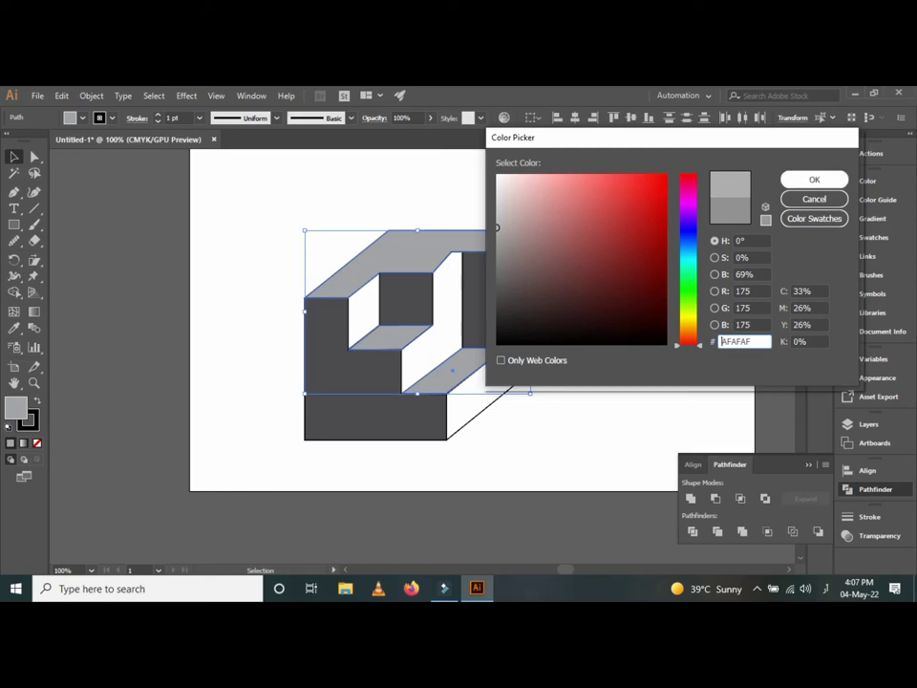
key(Return)
key(ctrl+shift+a)
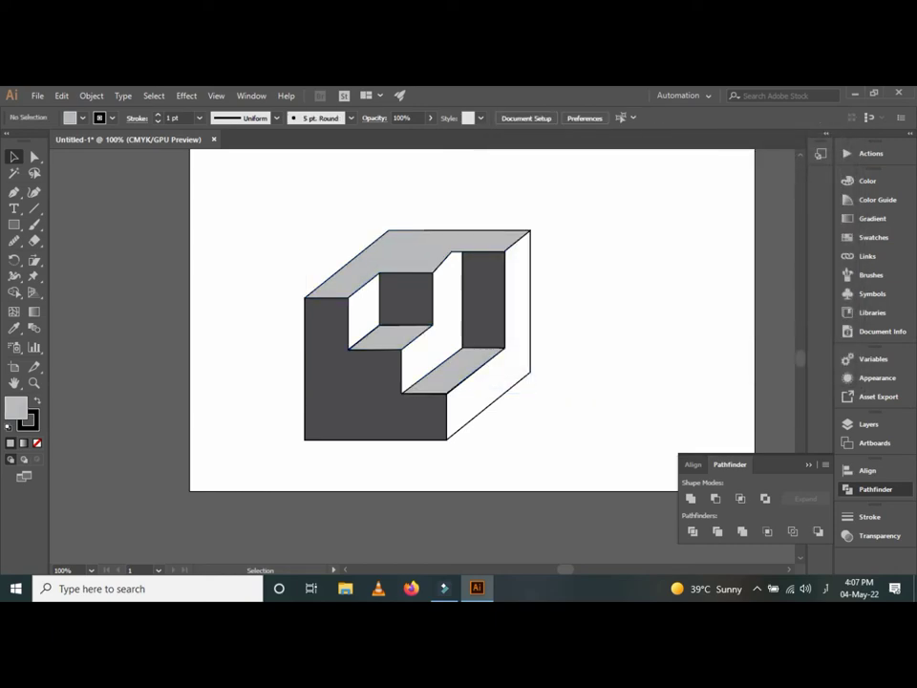
drag(331, 276, 282, 337)
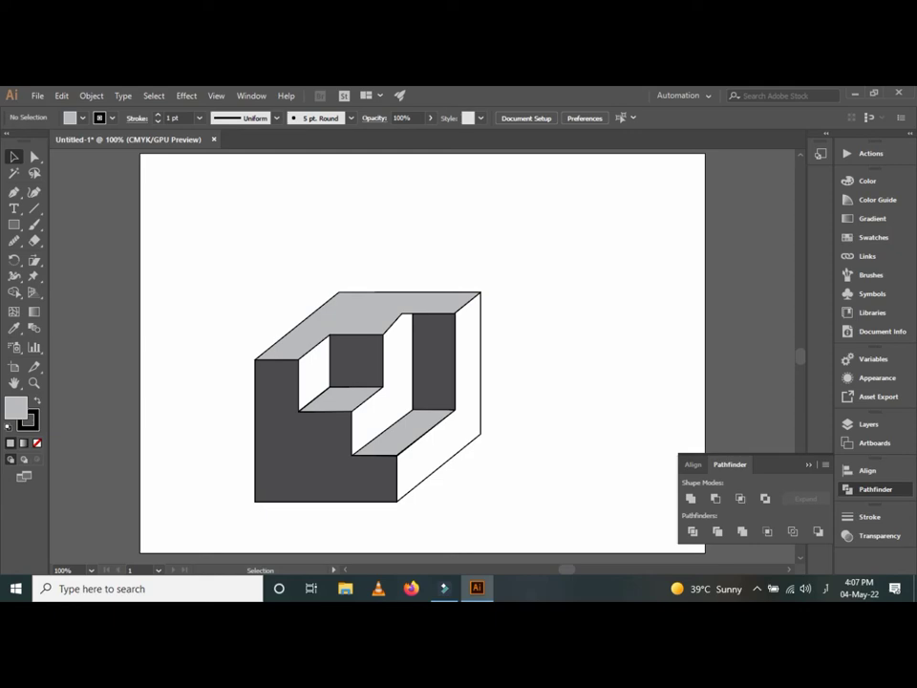
Step: Zoom to about 200% around the notch in the block's top face
scroll(230, 271, down, 1)
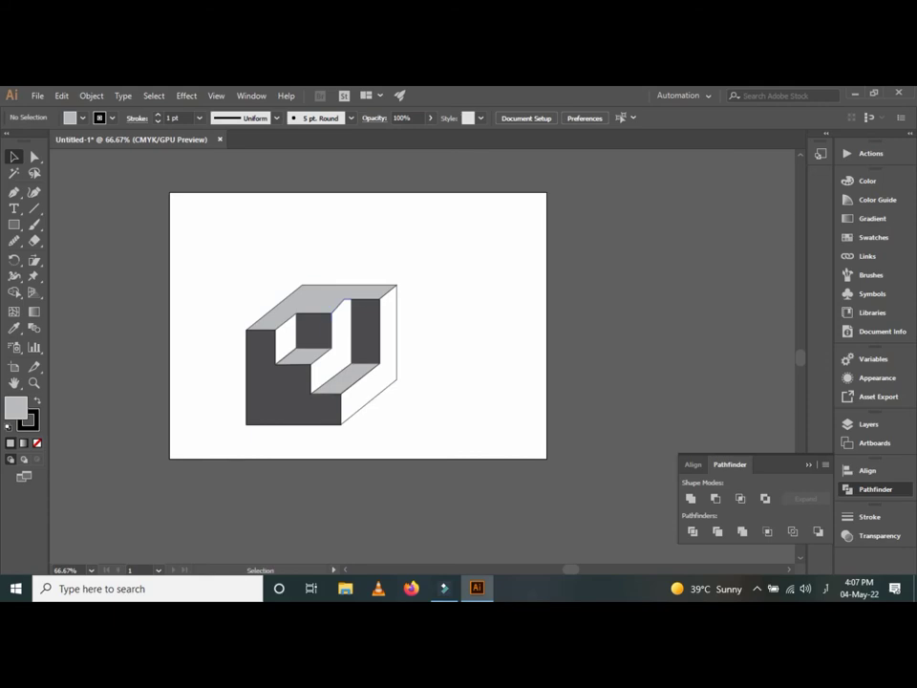
scroll(468, 363, up, 1)
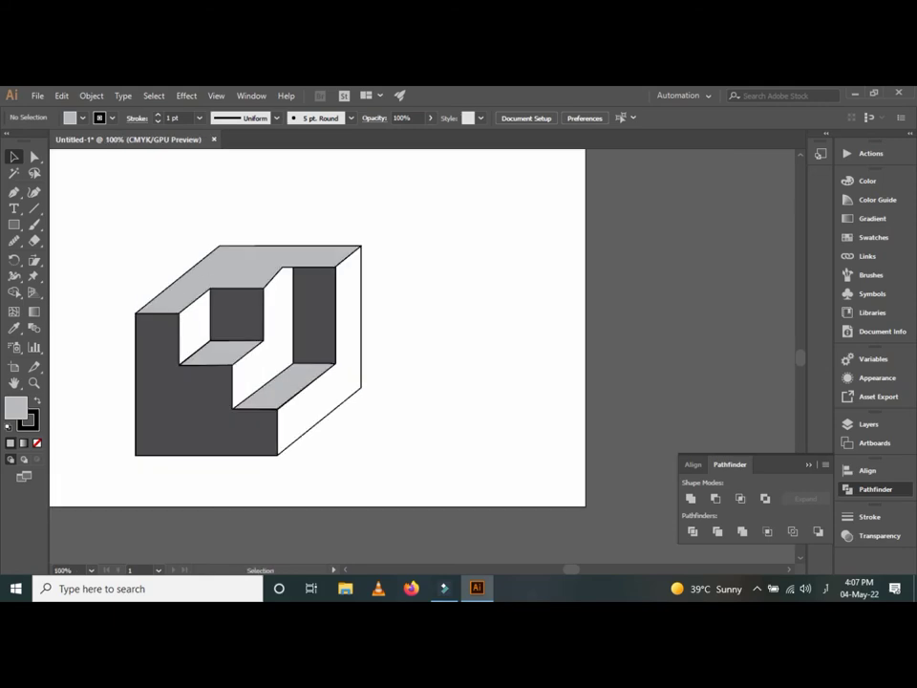
scroll(232, 323, up, 1)
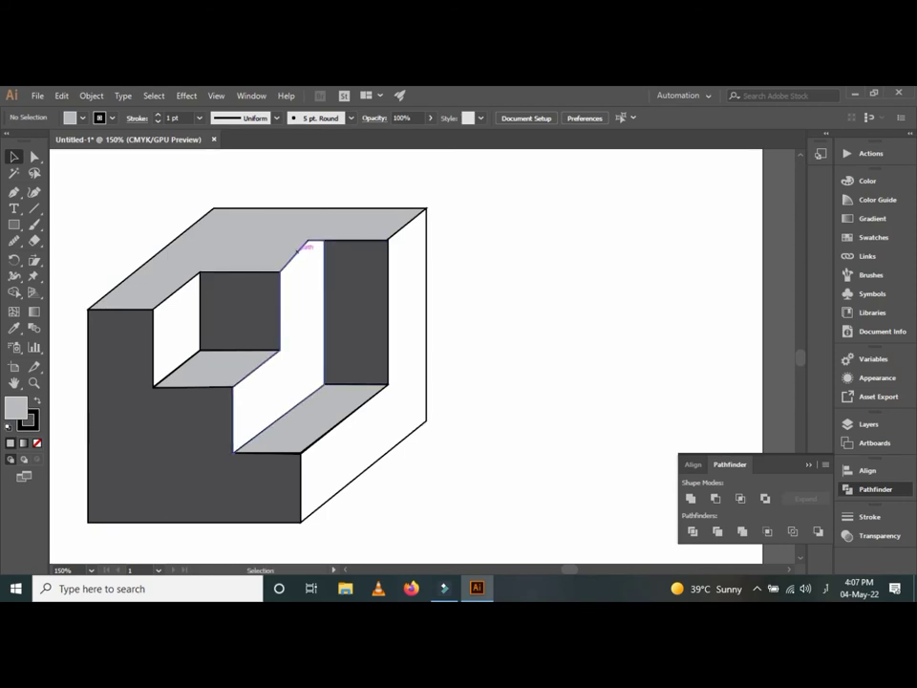
scroll(305, 245, left, 2)
scroll(315, 254, left, 1)
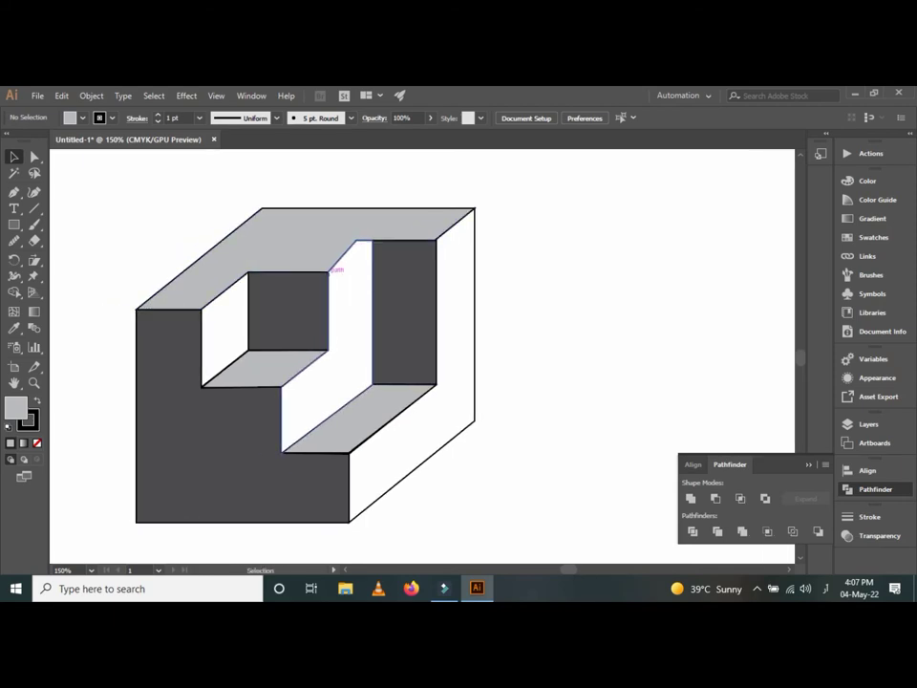
scroll(333, 267, up, 1)
scroll(330, 438, down, 1)
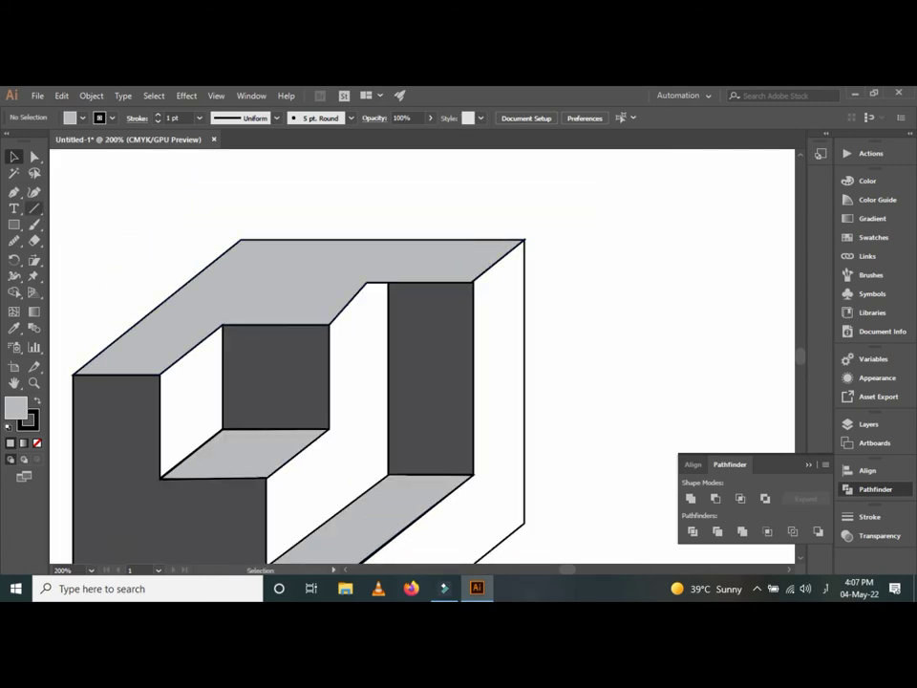
Step: Draw a rectangle over the top-face notch and shear it into an isometric parallelogram
click(14, 225)
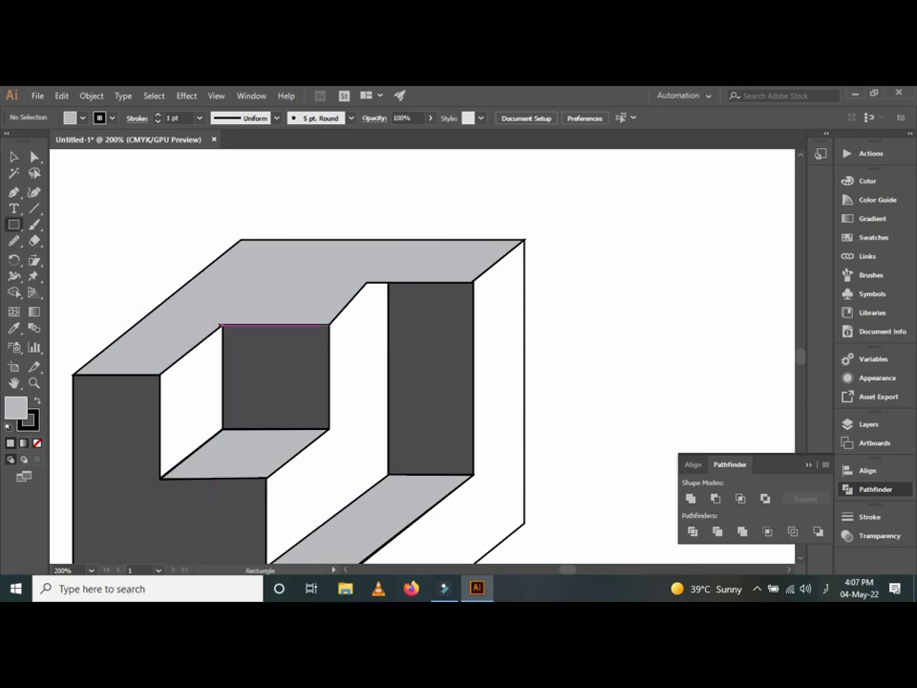
mouse_move(223, 325)
mouse_down()
mouse_move(334, 265)
mouse_move(328, 257)
mouse_up()
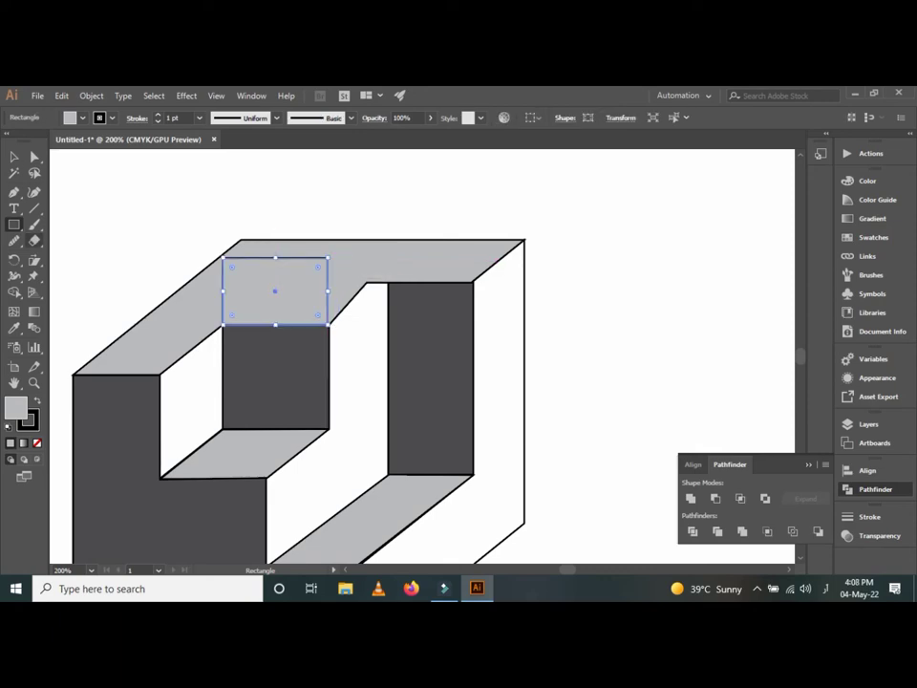
click(34, 259)
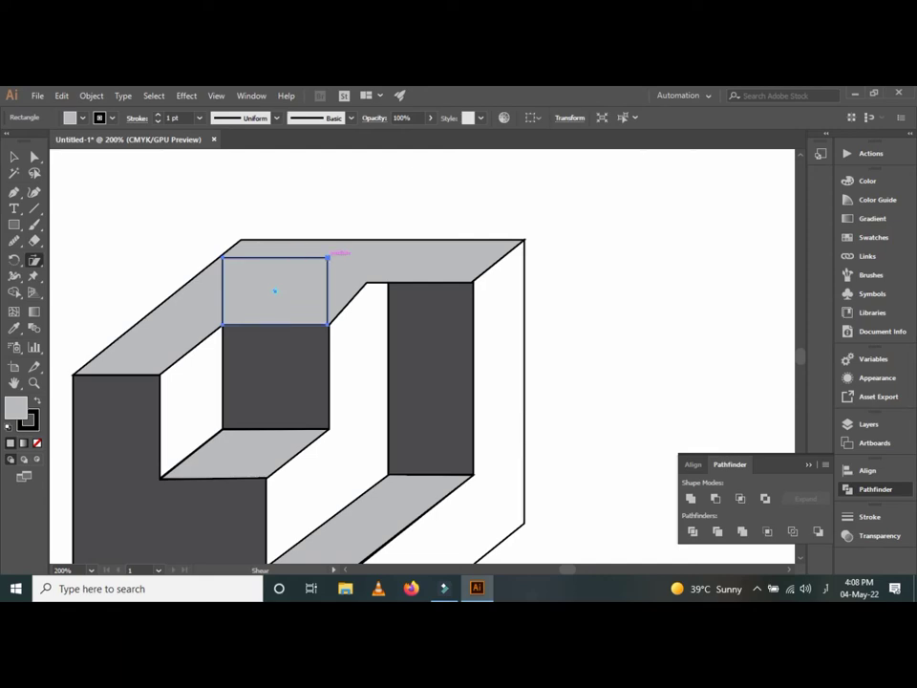
drag(328, 258, 387, 258)
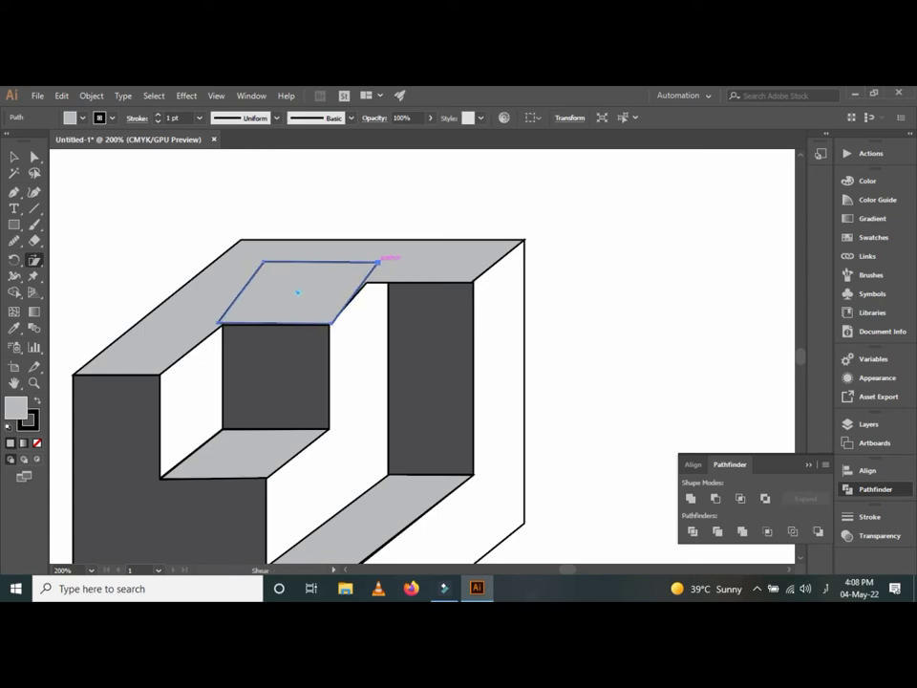
drag(387, 259, 374, 259)
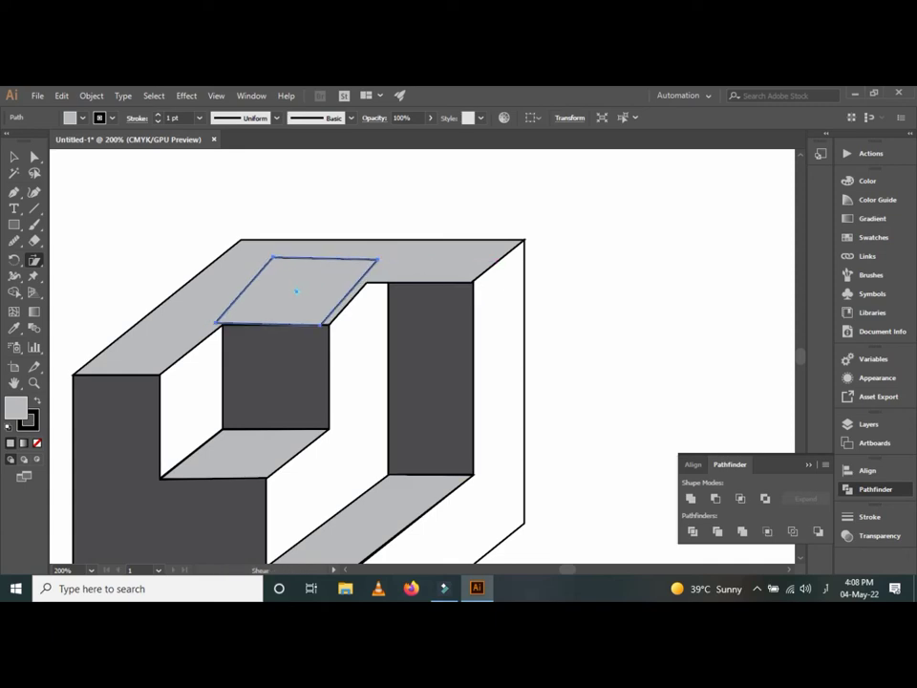
drag(382, 256, 392, 254)
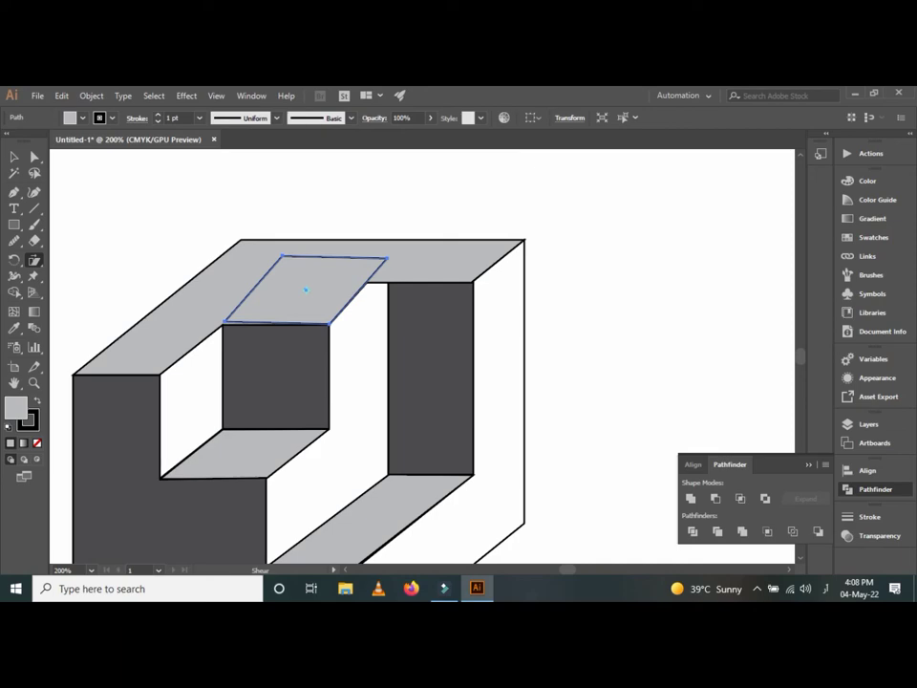
key(Left)
Step: Re-shear the patch so its top edge stretches right to match the top face edges
scroll(346, 319, up, 3)
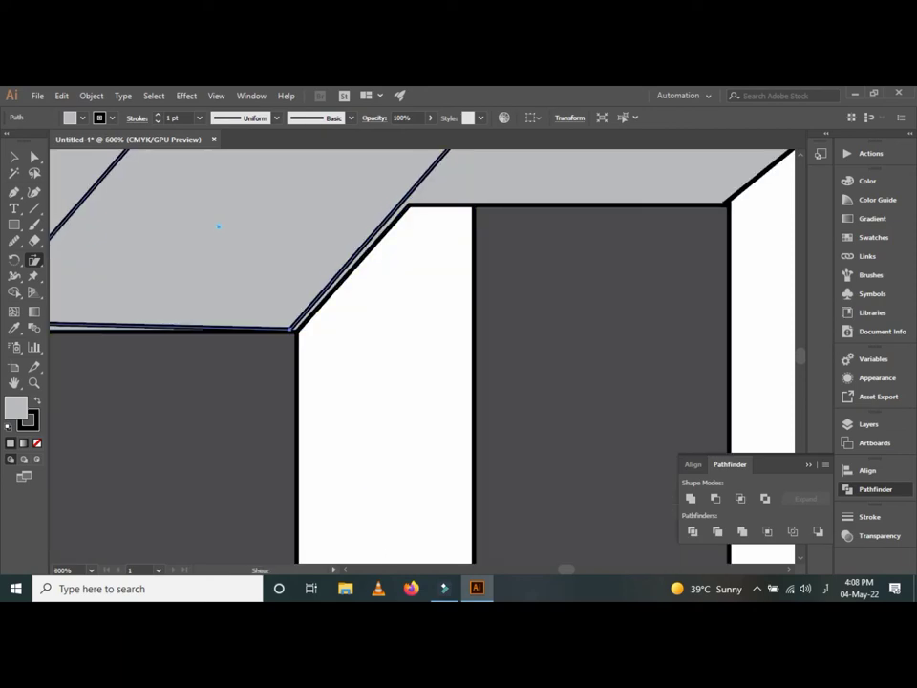
drag(219, 227, 226, 226)
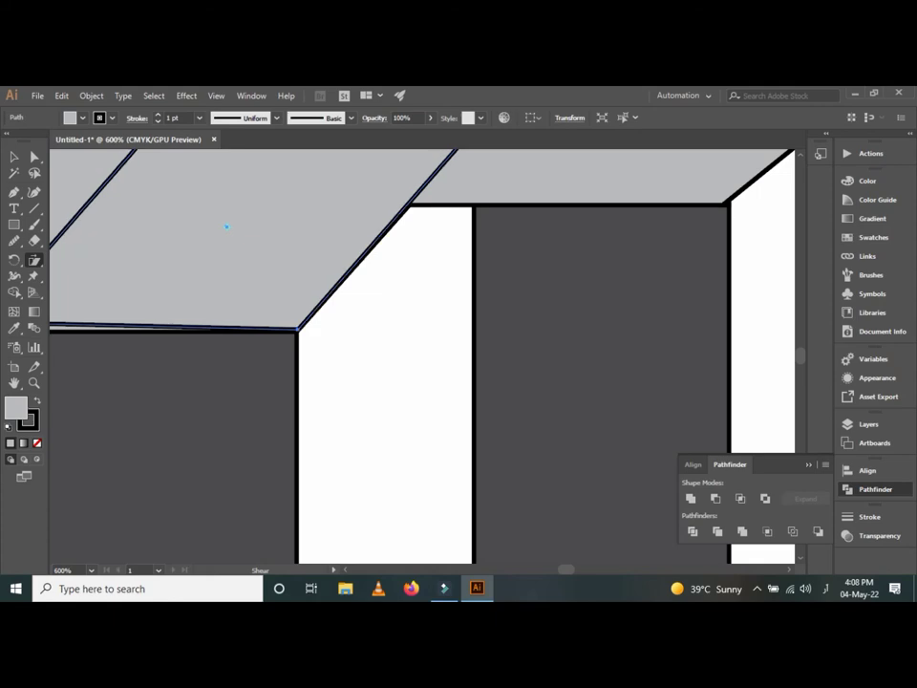
scroll(226, 226, down, 2)
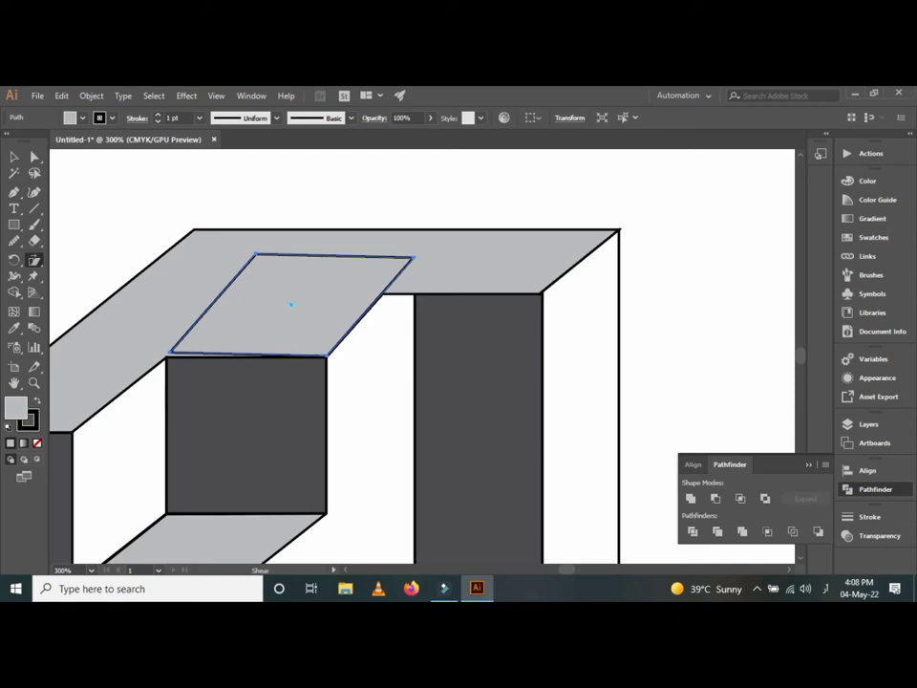
scroll(421, 355, down, 2)
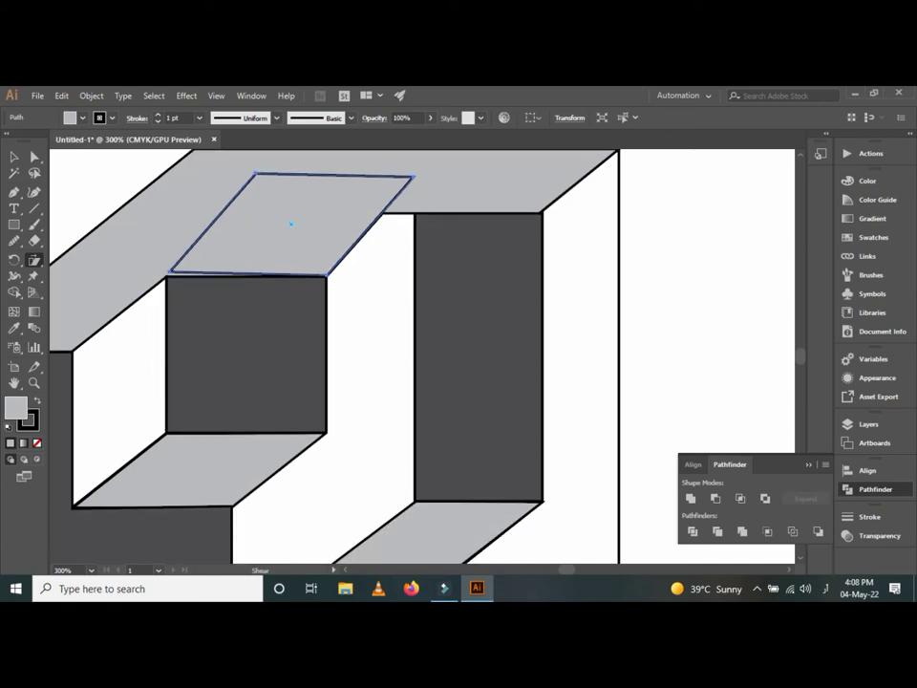
scroll(335, 353, down, 1)
scroll(334, 353, up, 1)
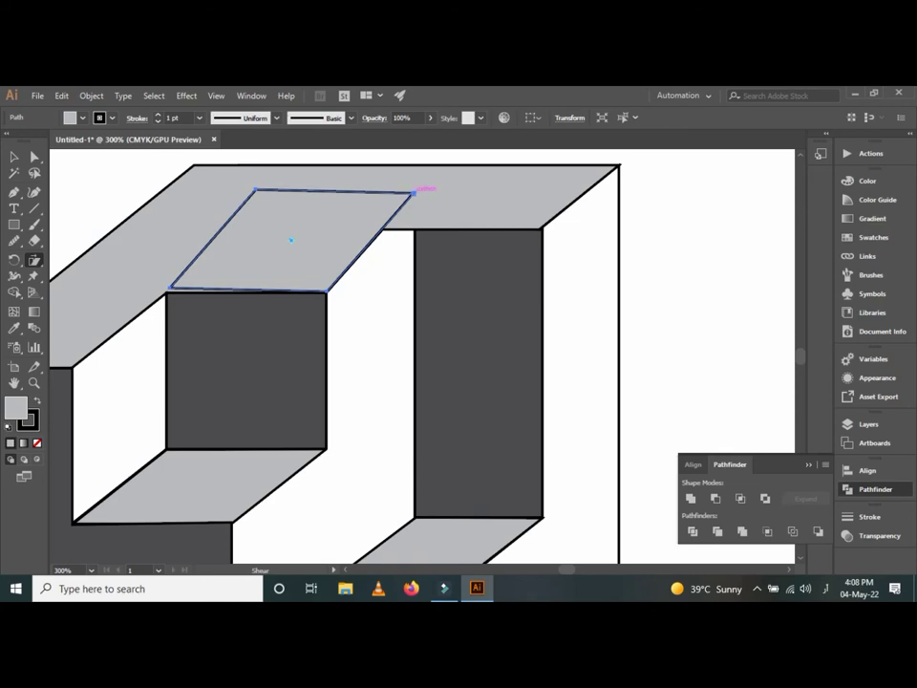
drag(413, 192, 451, 192)
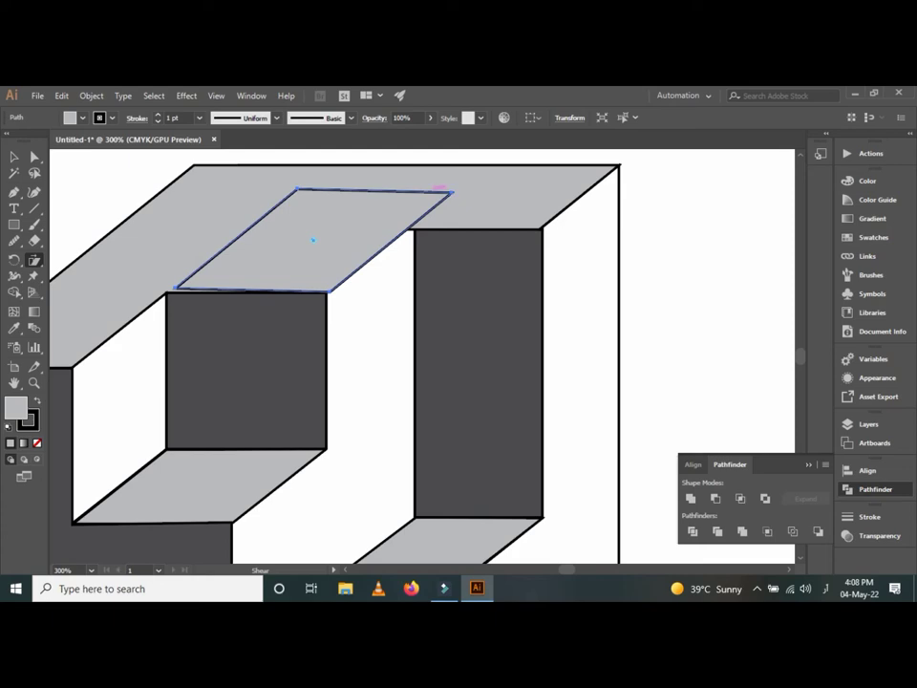
drag(459, 188, 455, 190)
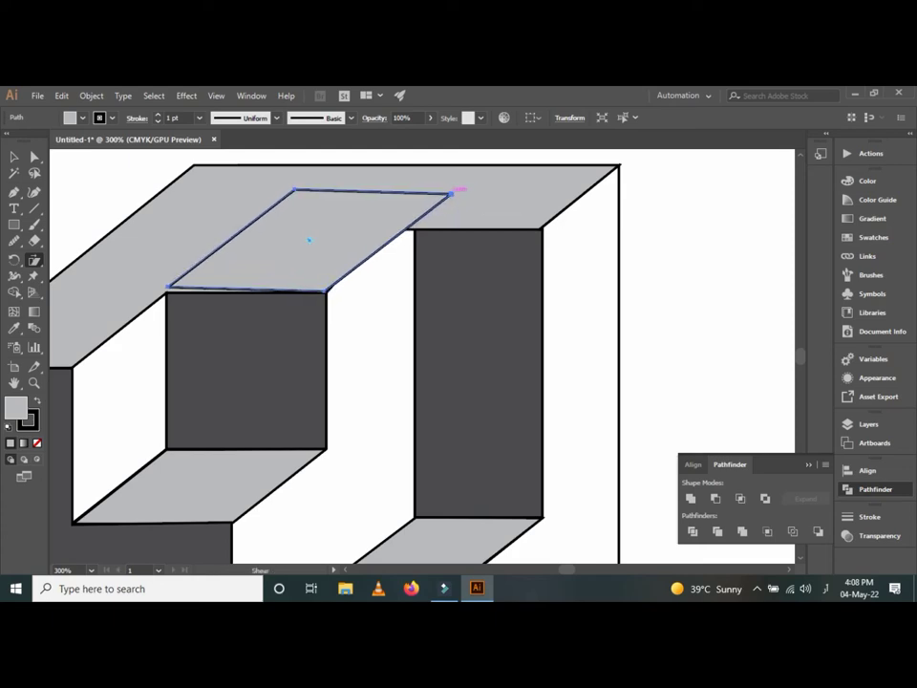
drag(450, 192, 459, 197)
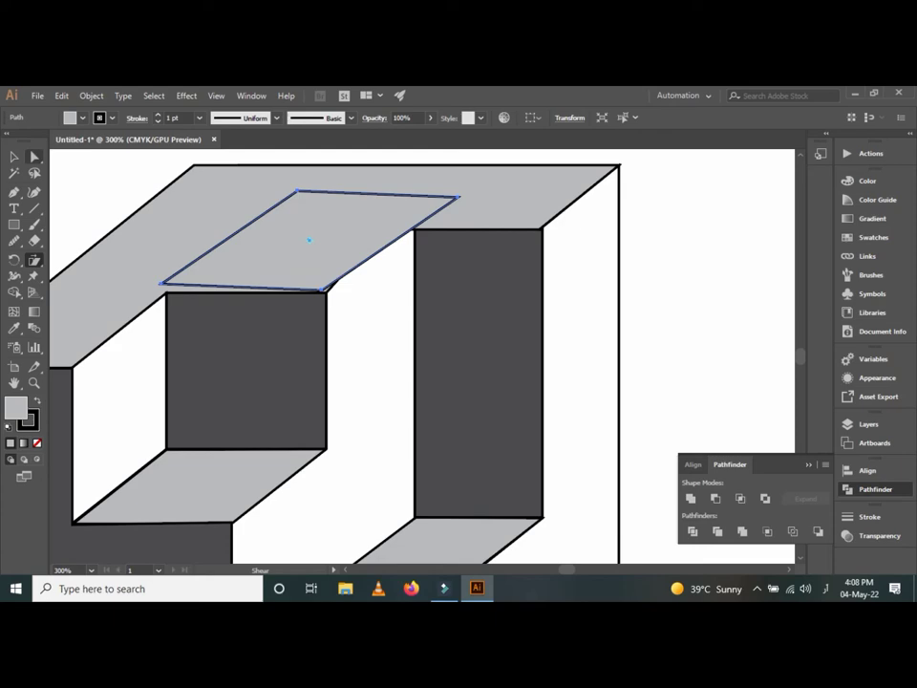
Step: Using Direct Selection, nudge the patch over the gap and snap its right corner onto the inner corner
click(35, 156)
scroll(323, 291, up, 2)
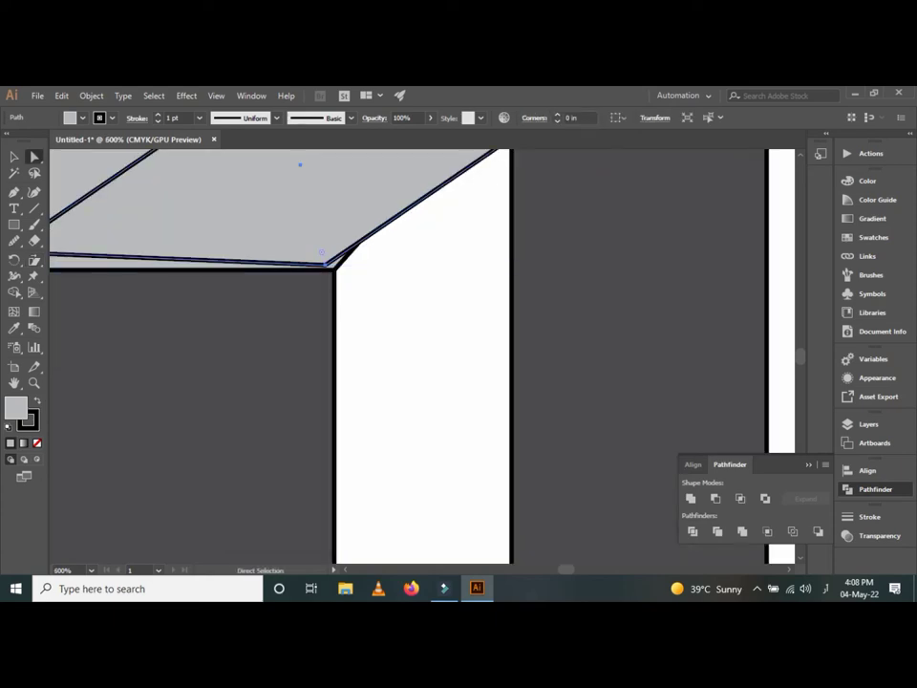
scroll(327, 260, up, 2)
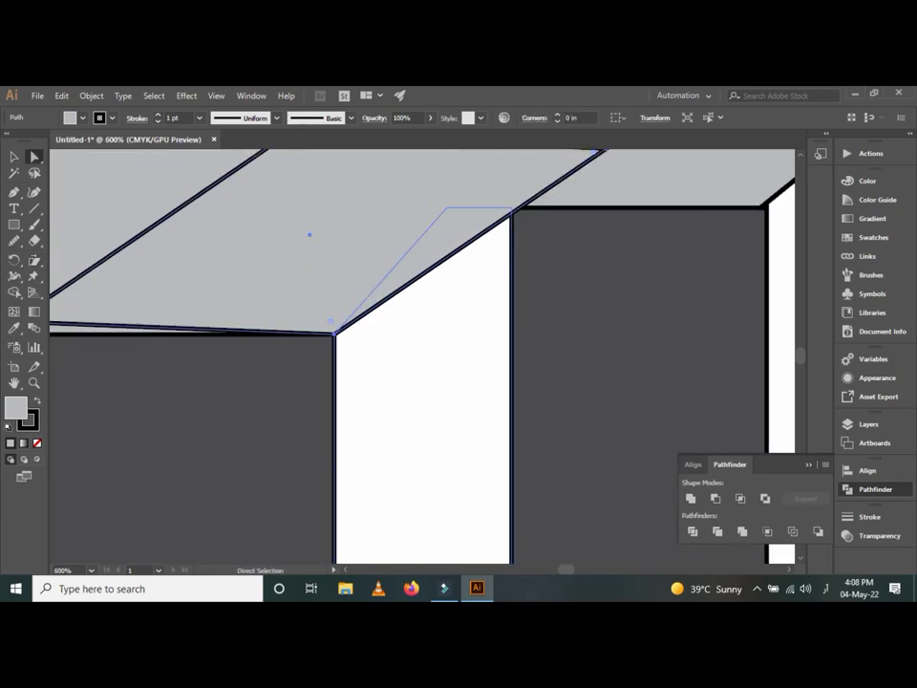
scroll(327, 260, up, 2)
mouse_move(607, 211)
mouse_down()
mouse_move(521, 273)
mouse_move(604, 211)
mouse_up()
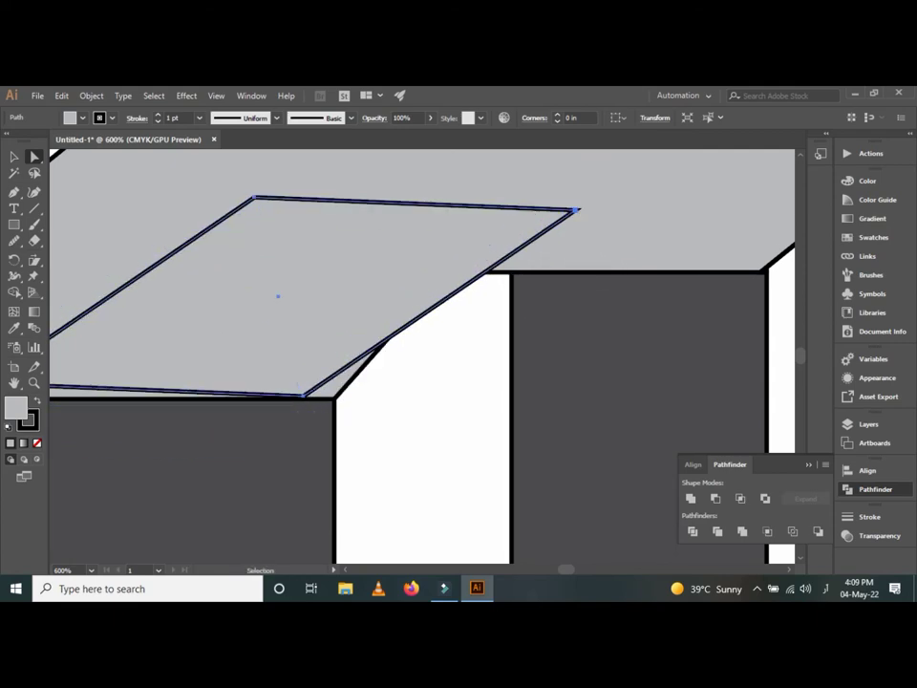
click(592, 234)
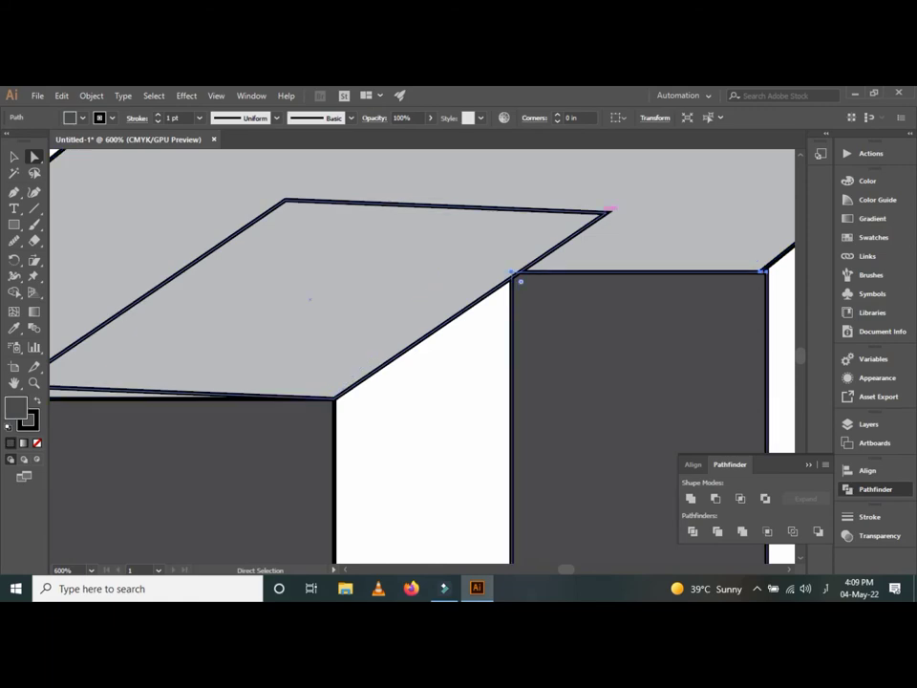
drag(609, 210, 510, 272)
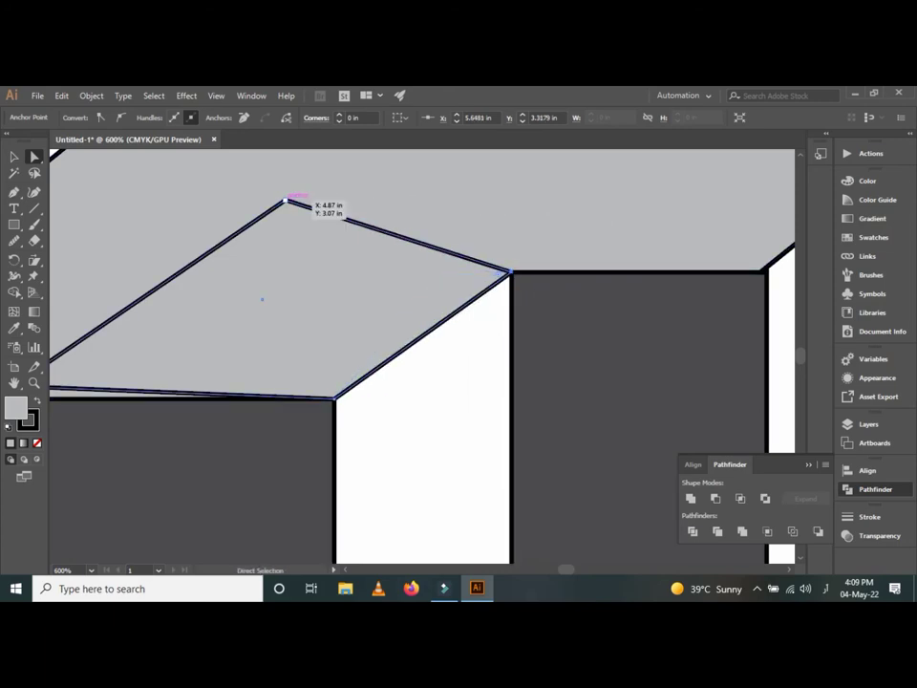
Step: Pull the patch's top corner down-left and snap its left corner onto the box corner
drag(286, 199, 204, 251)
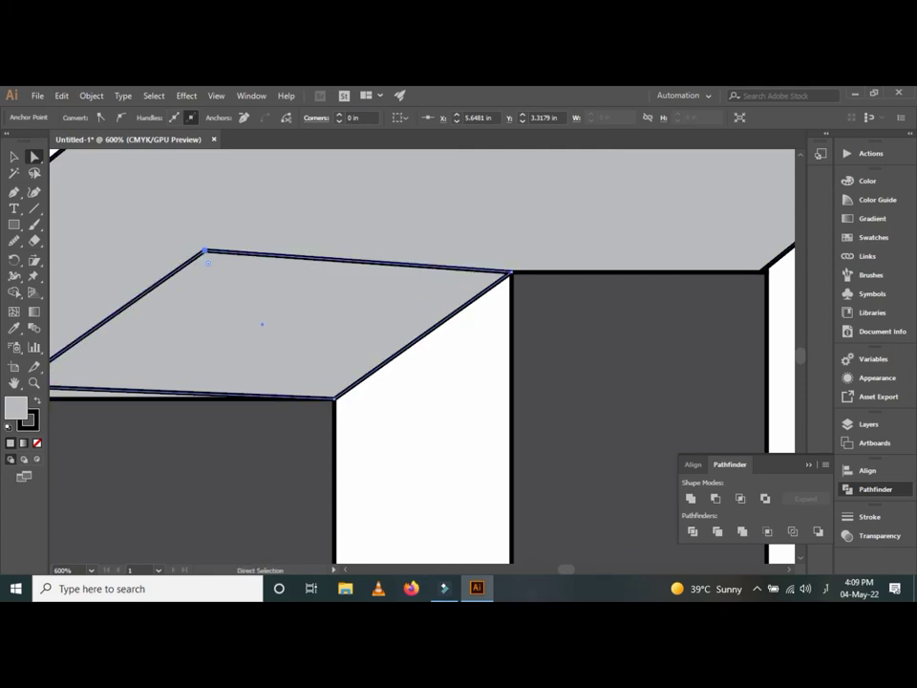
scroll(422, 356, left, 3)
scroll(423, 356, left, 2)
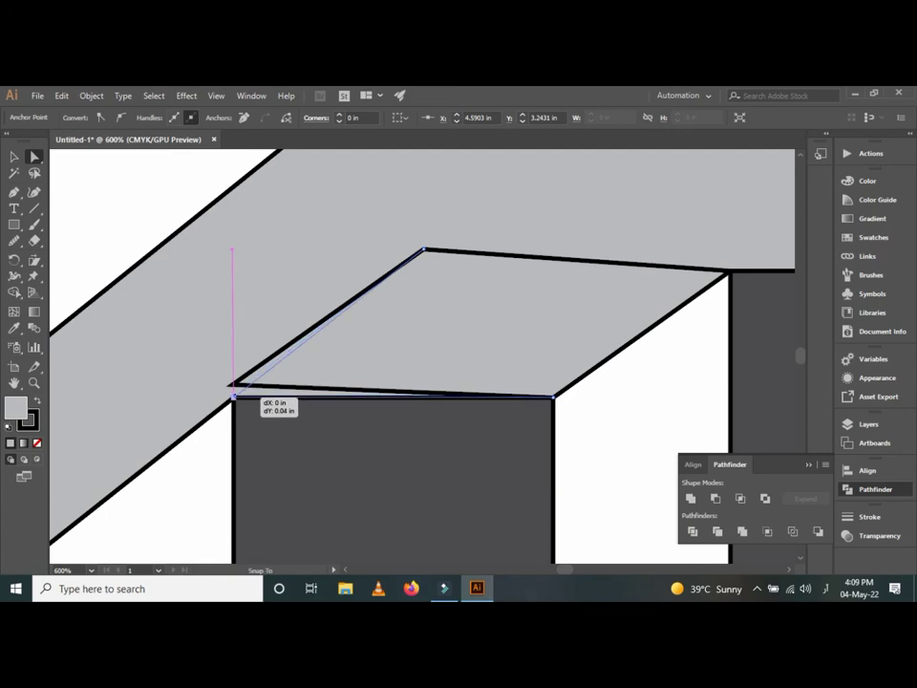
drag(231, 385, 235, 394)
scroll(422, 356, down, 1)
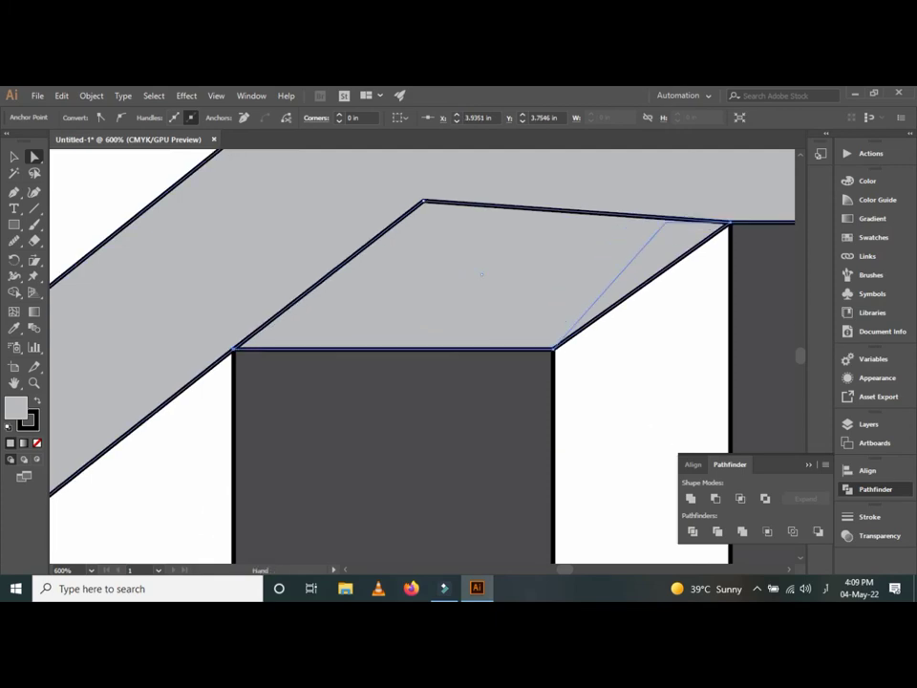
scroll(156, 334, down, 3)
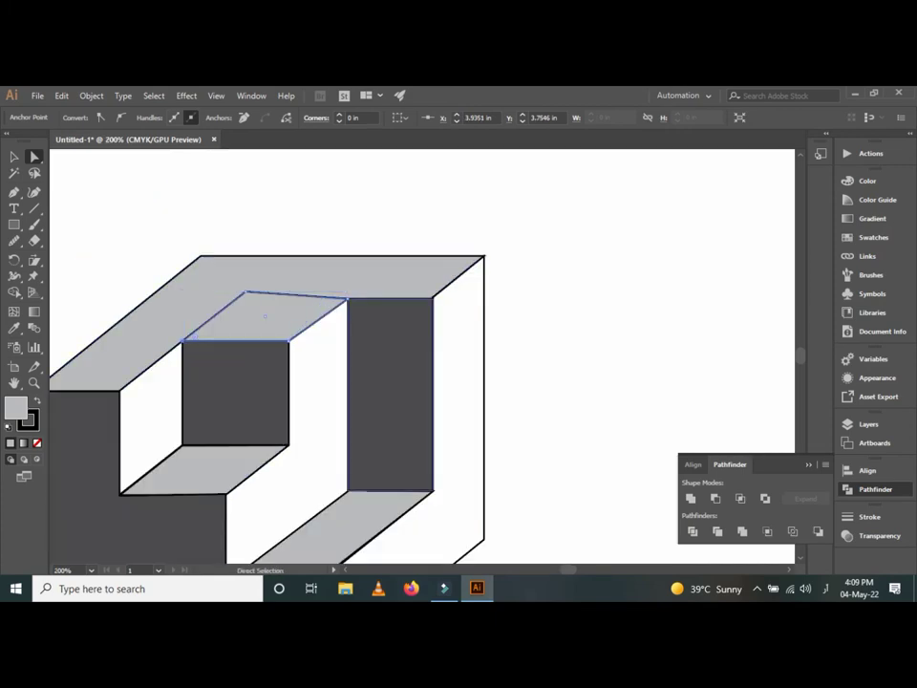
drag(239, 382, 345, 326)
Step: Select the top face with the patch and merge them with the Shape Builder (Shift+M)
click(279, 217)
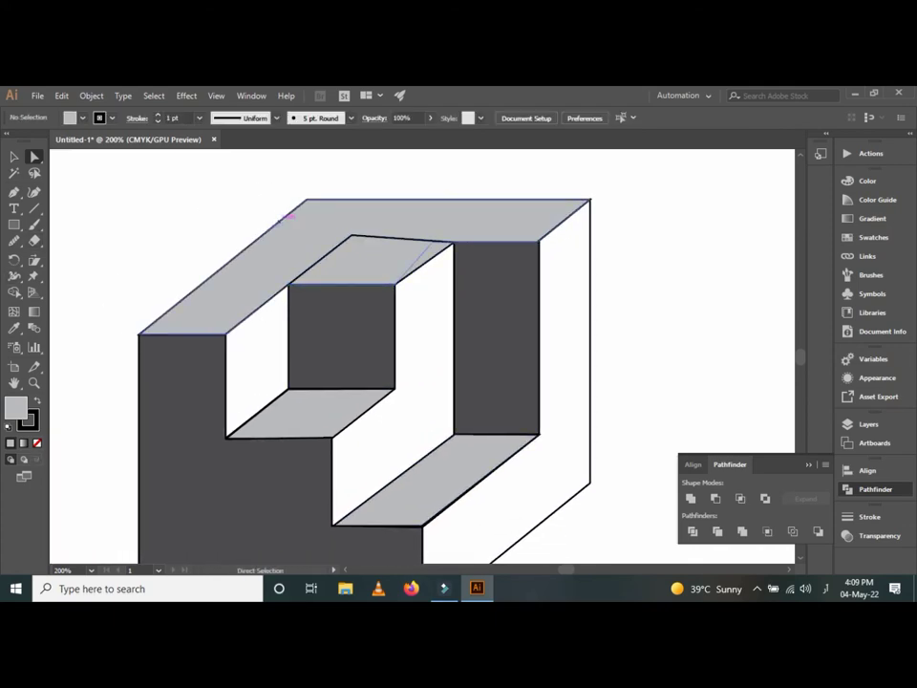
drag(248, 204, 332, 251)
drag(396, 278, 396, 278)
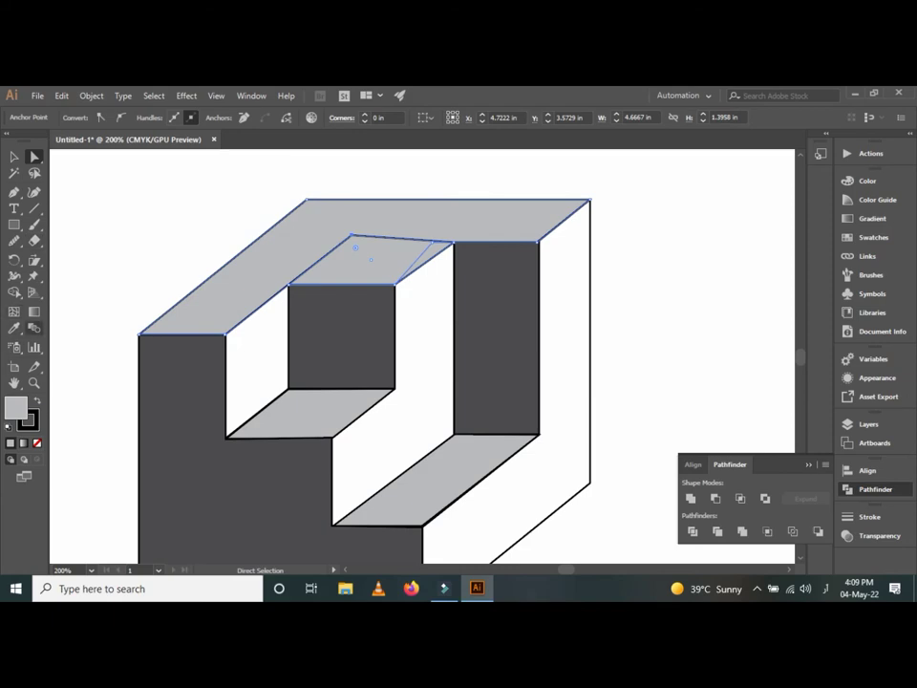
key(shift+m)
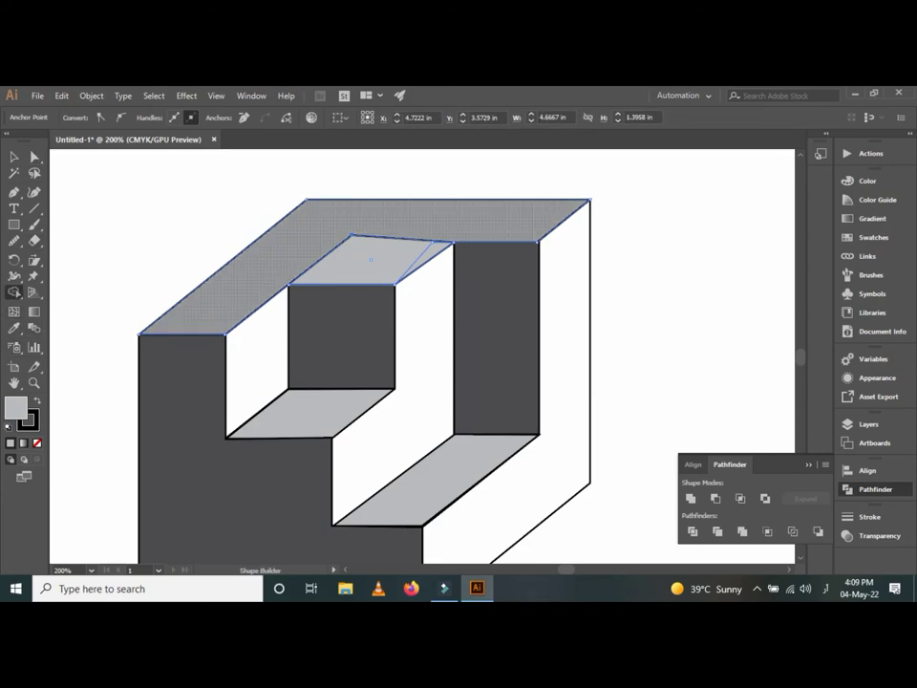
drag(382, 218, 421, 260)
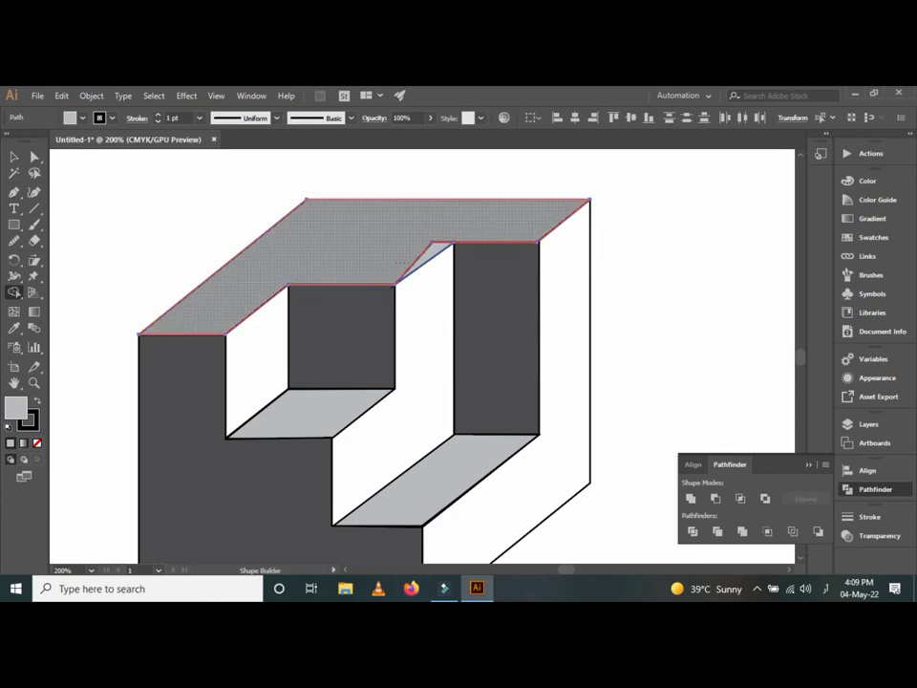
Step: Sweep the small leftover triangle into the top face, then zoom out to view the whole block
alt+click(422, 254)
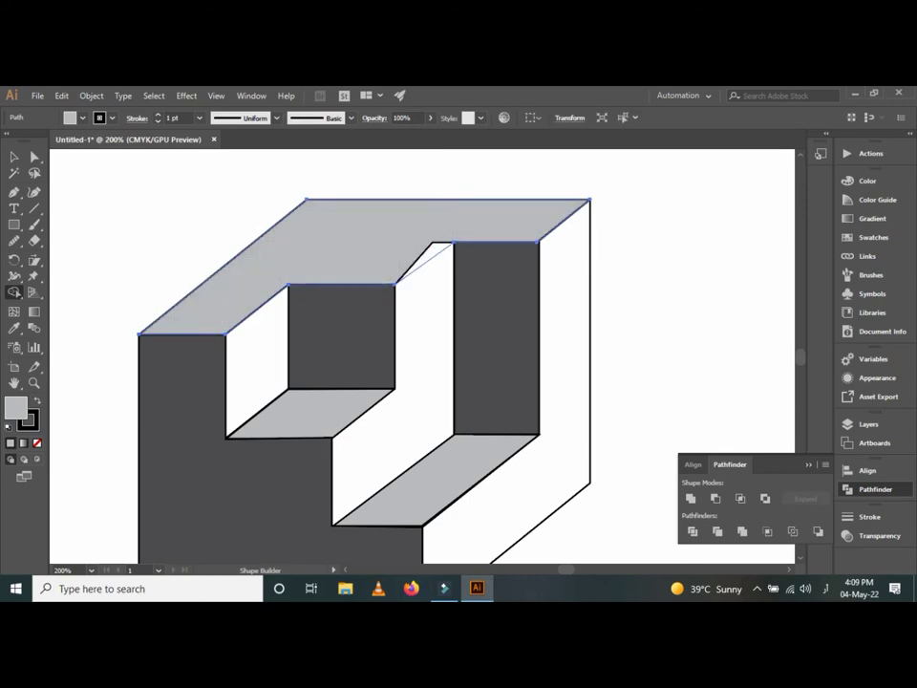
click(427, 250)
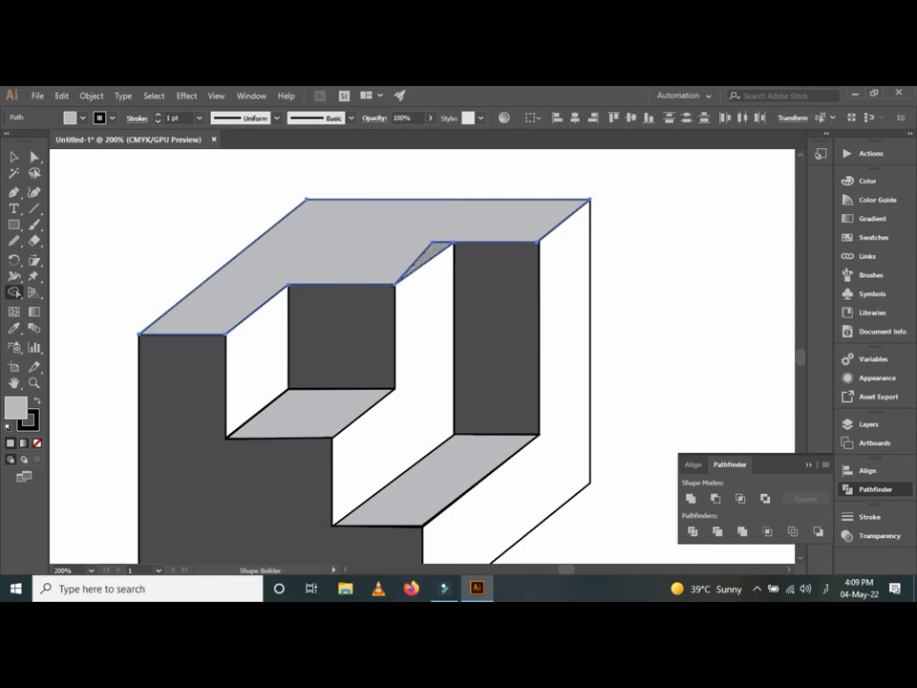
drag(427, 251, 382, 229)
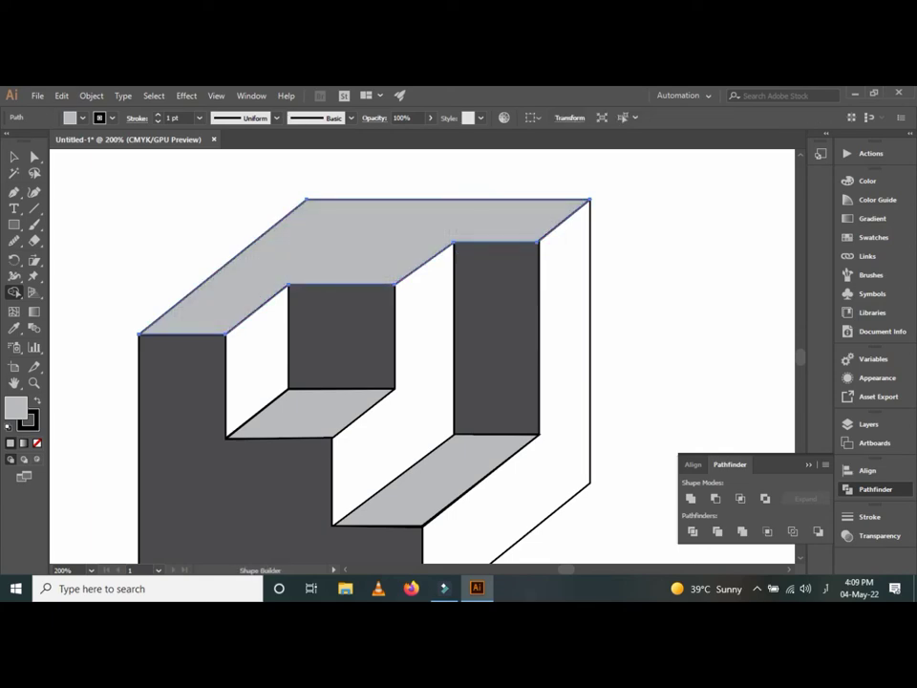
key(ctrl+minus)
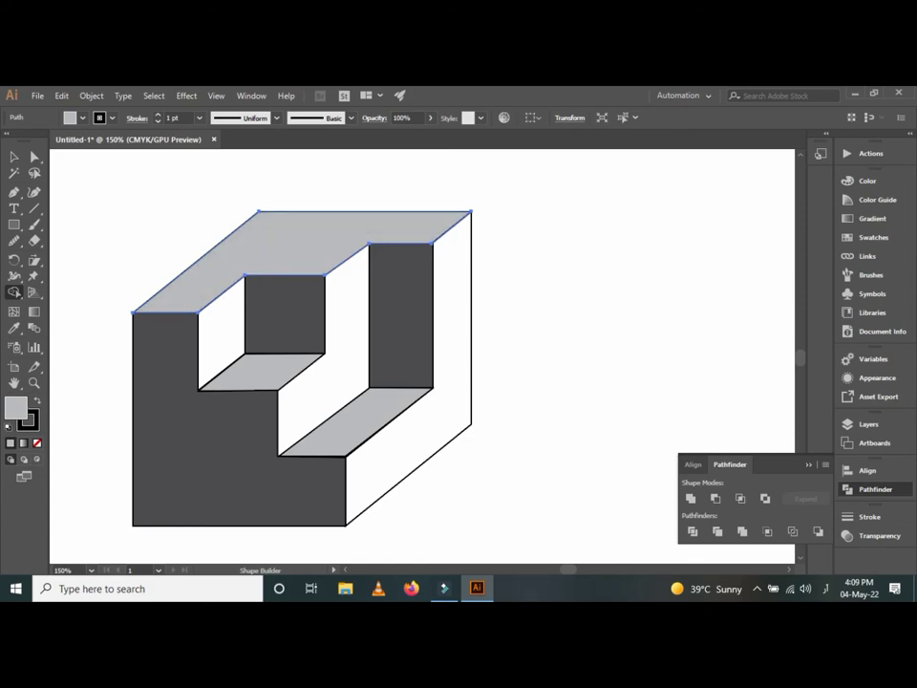
key(v)
key(ctrl+shift+a)
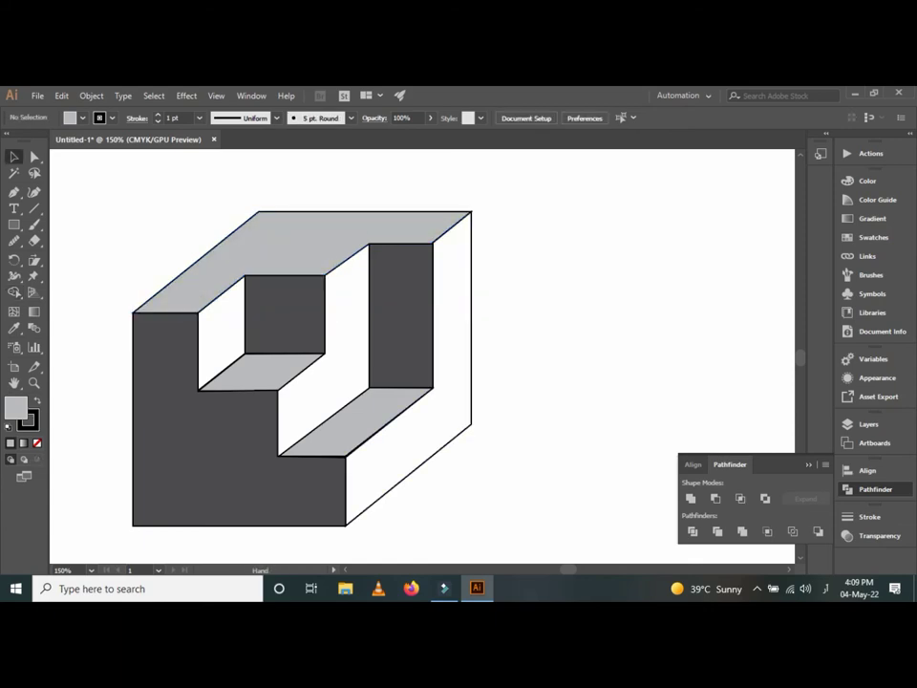
scroll(334, 368, left, 3)
scroll(365, 367, down, 1)
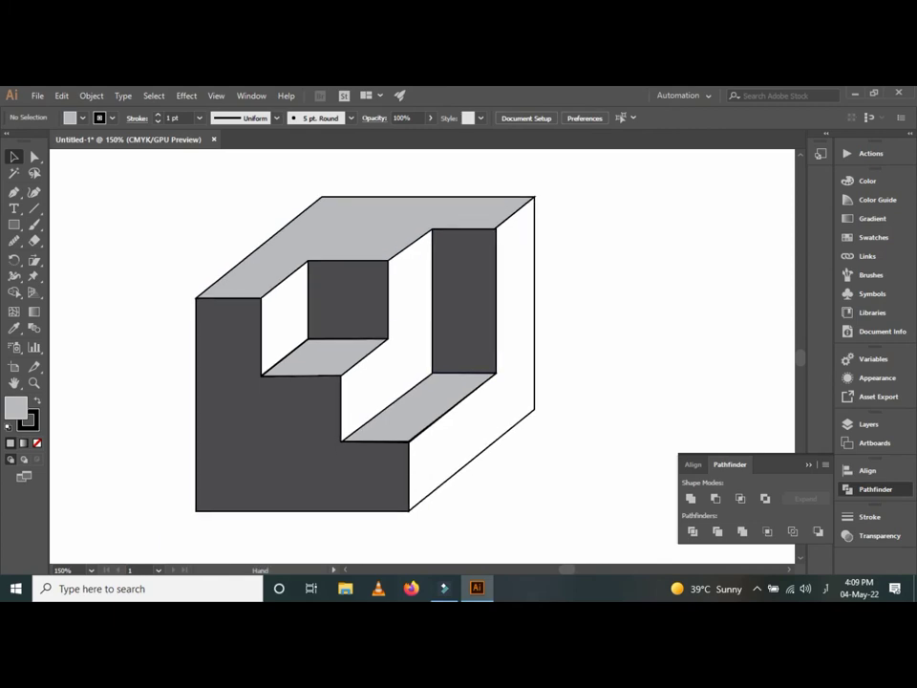
scroll(365, 368, up, 1)
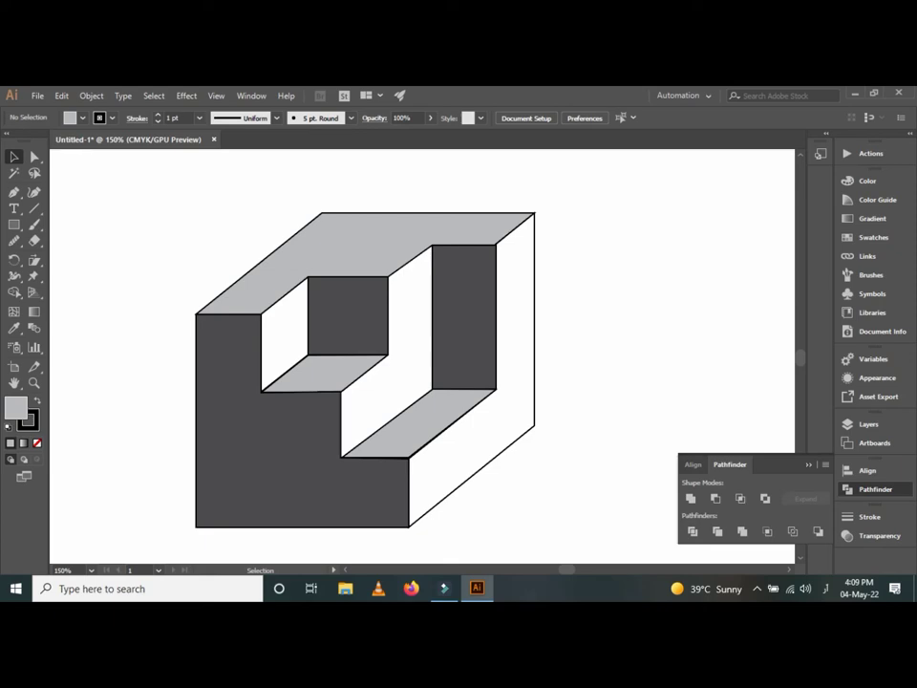
scroll(550, 349, down, 2)
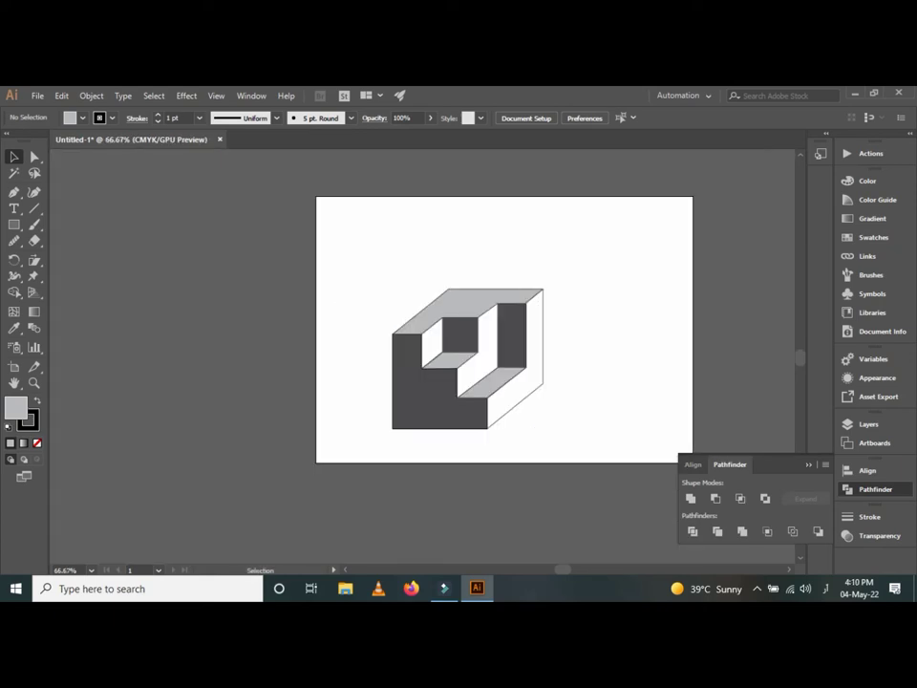
scroll(548, 347, up, 1)
scroll(548, 348, up, 1)
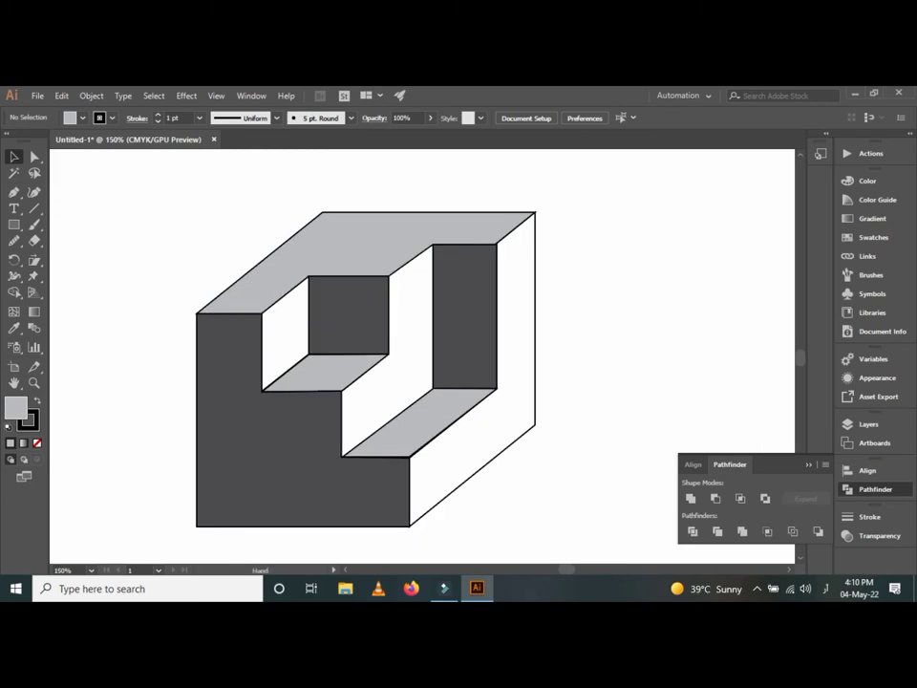
scroll(344, 372, right, 1)
scroll(344, 373, right, 2)
scroll(340, 373, left, 1)
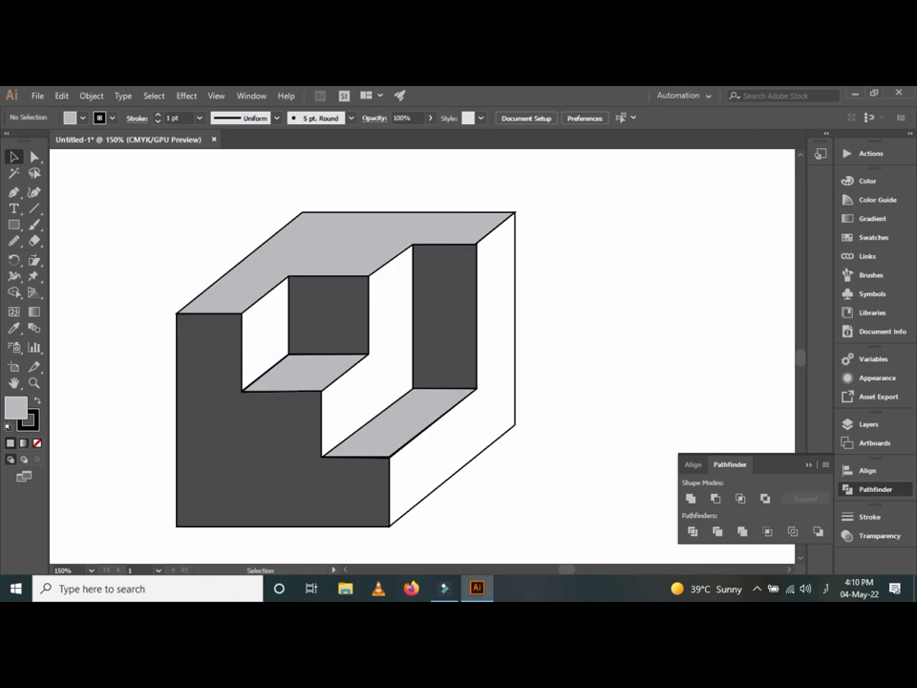
Step: Zoom out and pan so the whole isometric stepped block is in view
key(ctrl+minus)
key(ctrl+minus)
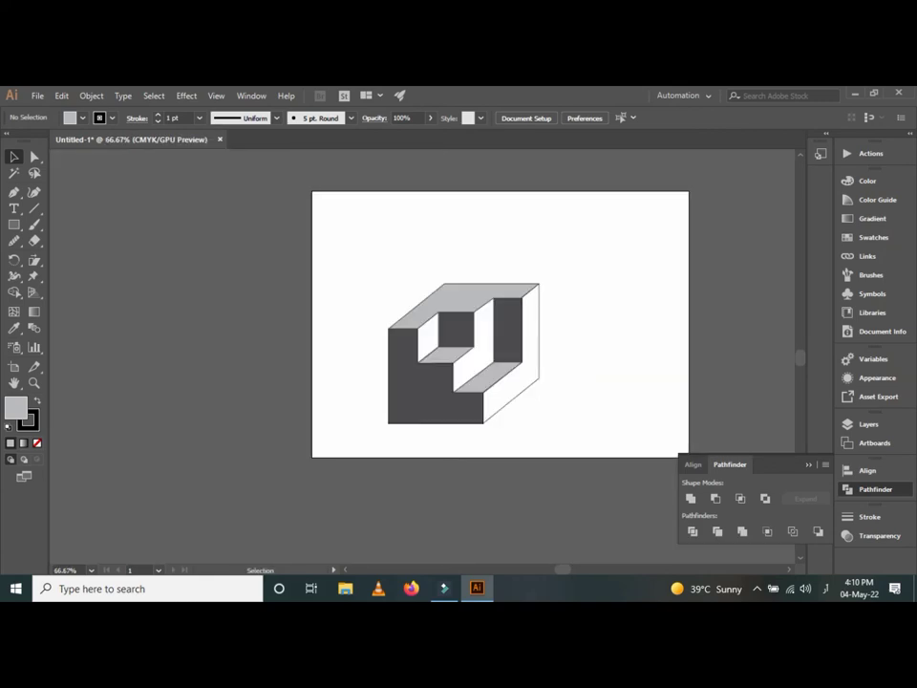
scroll(556, 330, left, 1)
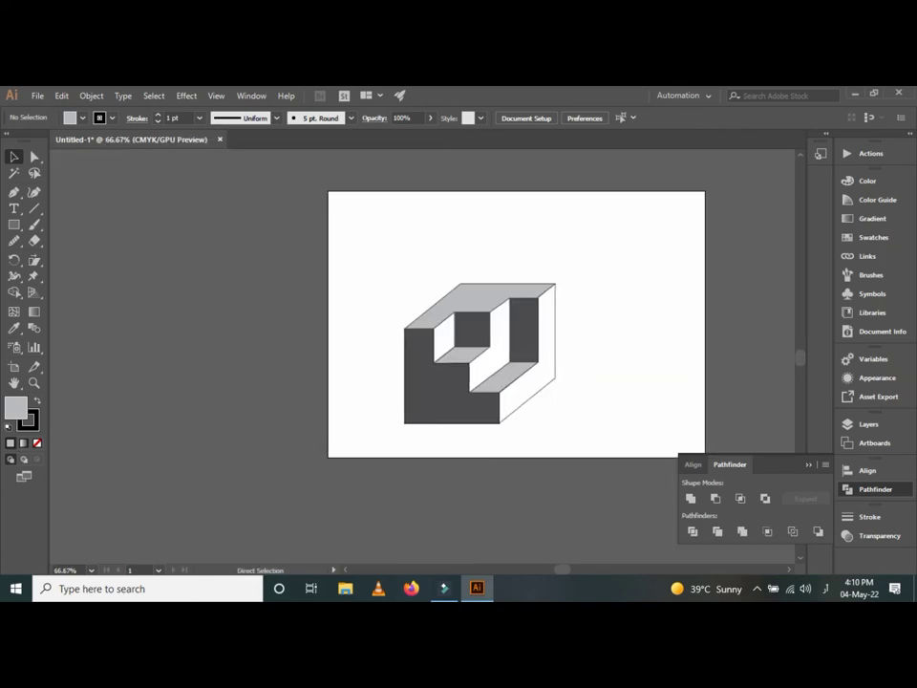
scroll(556, 329, left, 2)
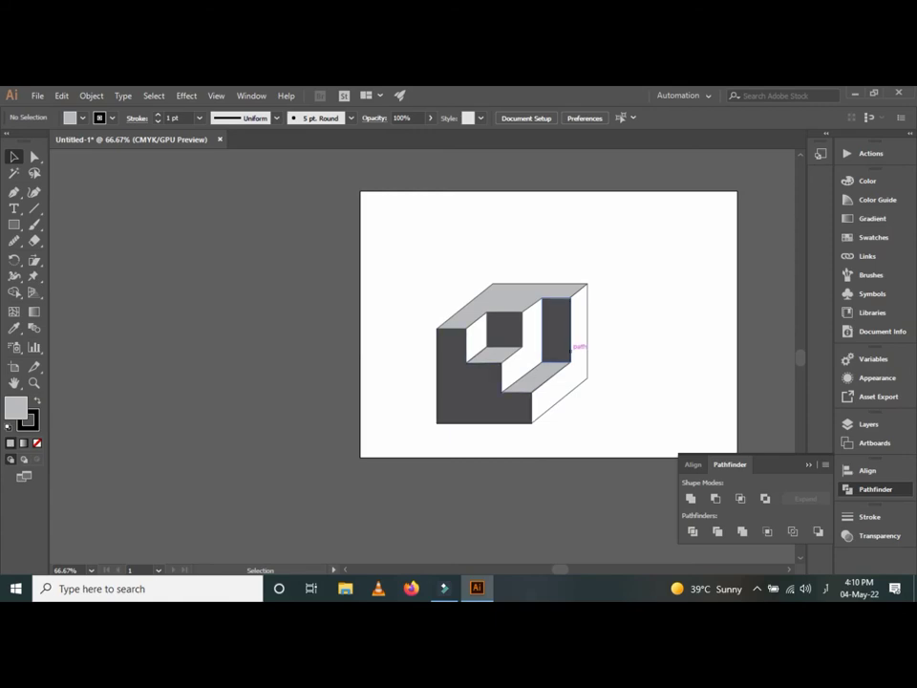
scroll(597, 264, up, 2)
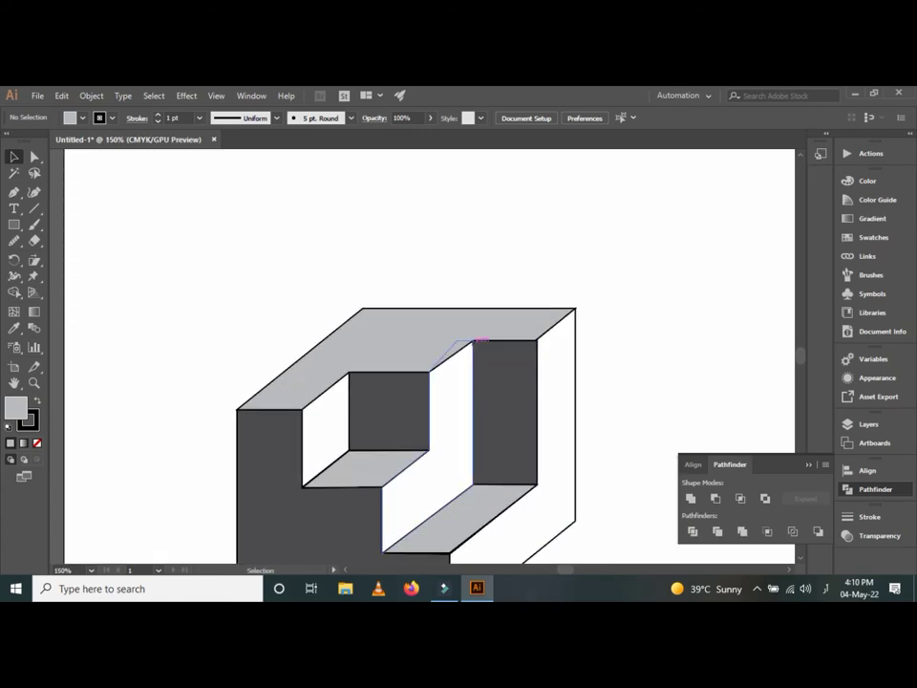
scroll(478, 340, down, 1)
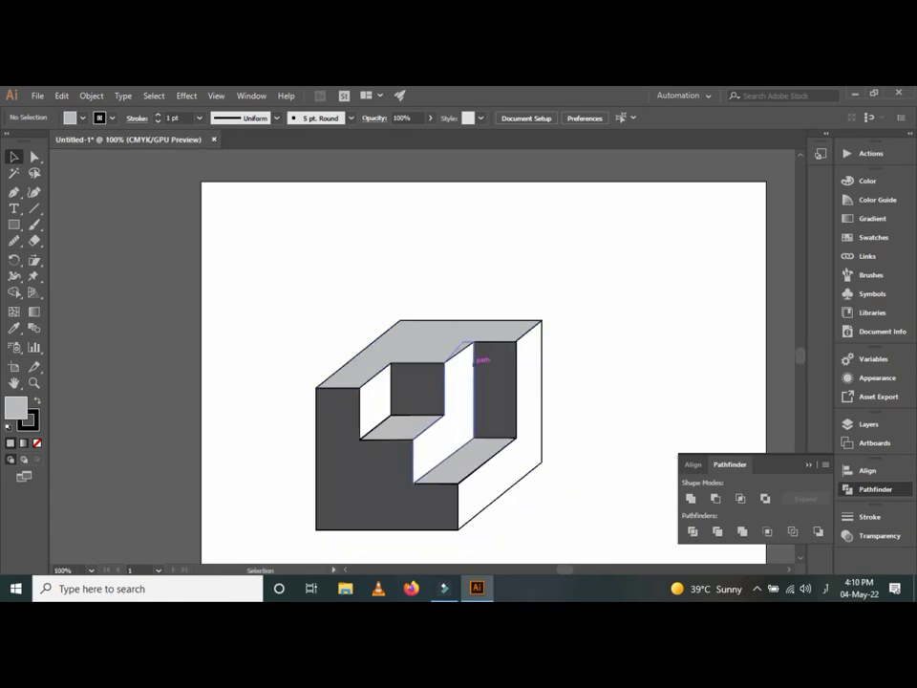
click(472, 355)
scroll(468, 449, down, 1)
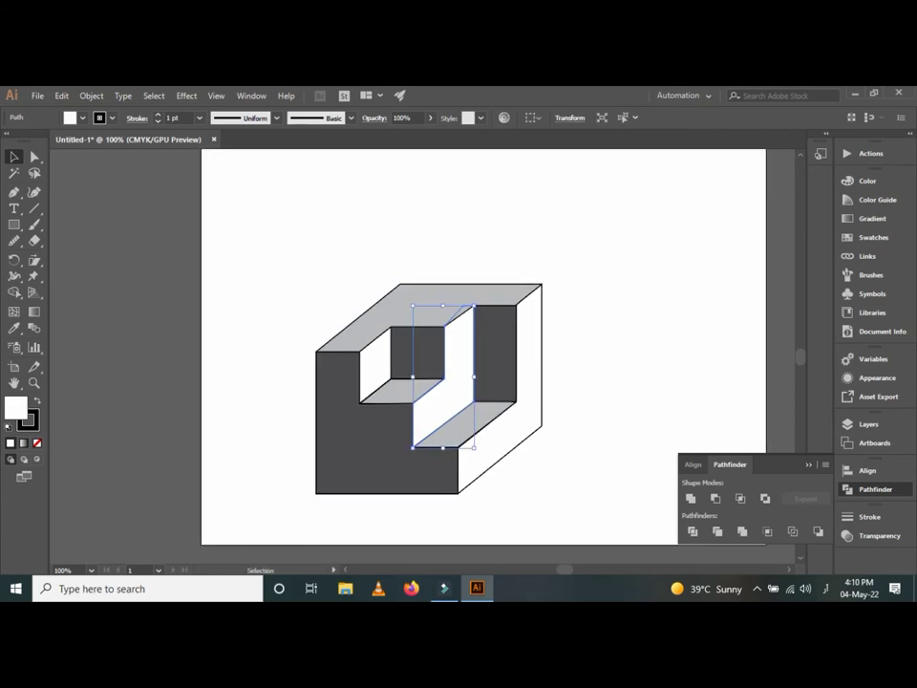
Step: Marquee-select every face of the isometric block, group them, and confirm the grouping
key(ctrl+shift+a)
drag(478, 382, 418, 389)
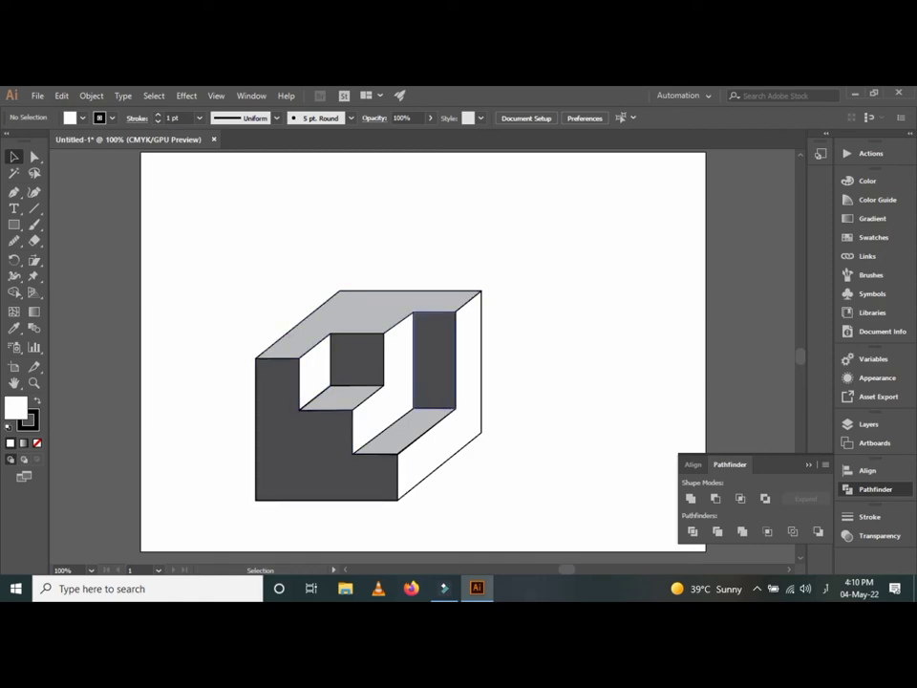
scroll(420, 354, down, 3)
drag(542, 463, 186, 218)
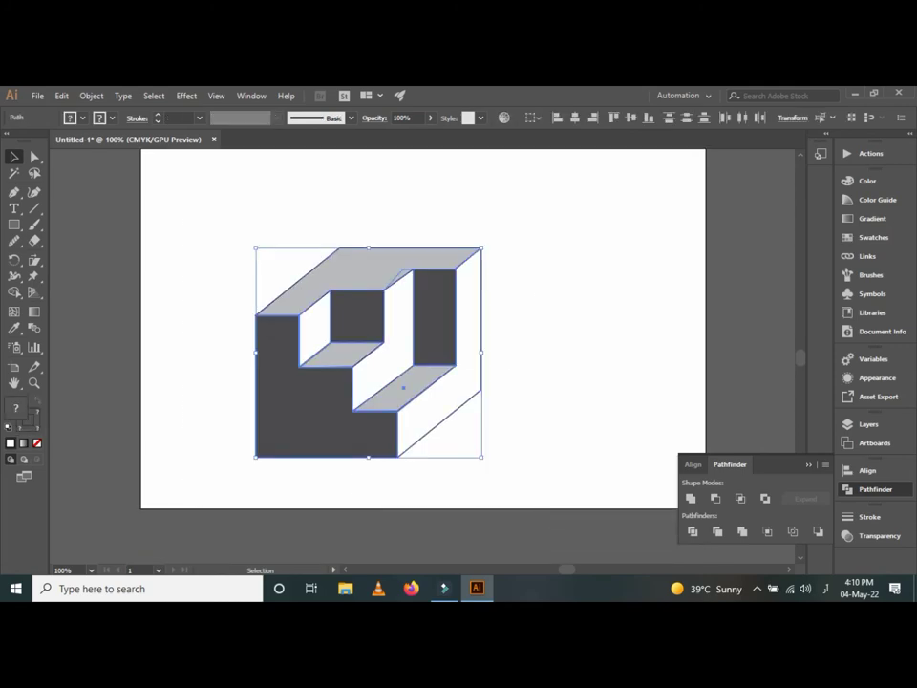
key(ctrl+g)
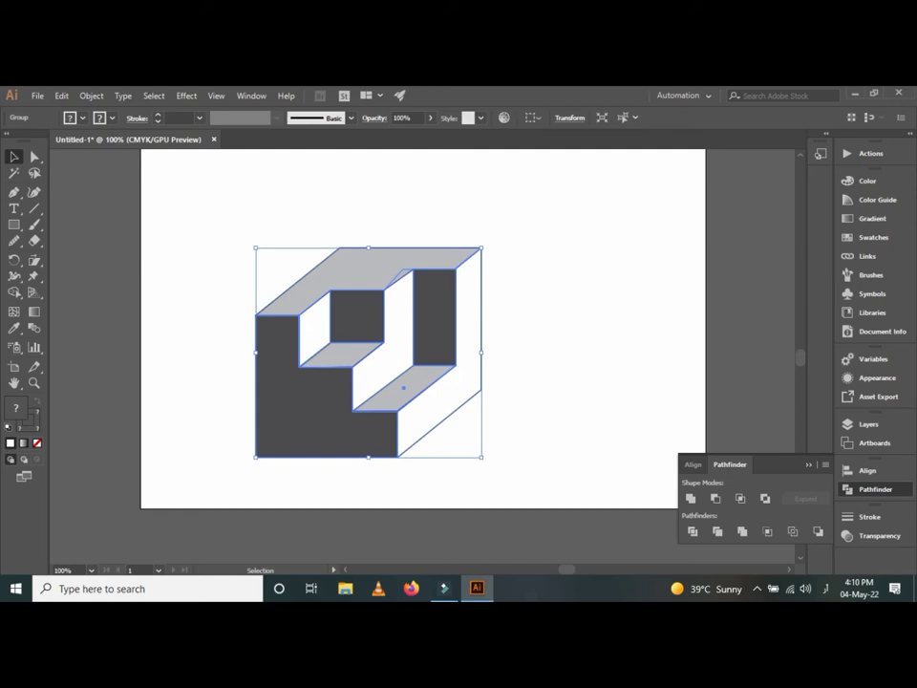
key(ctrl+shift+a)
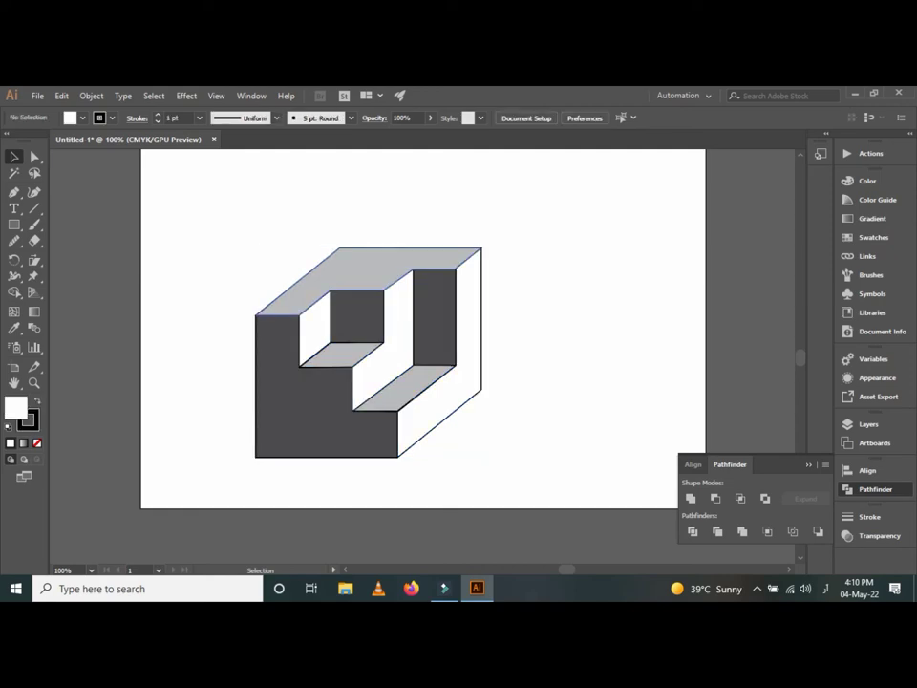
click(404, 273)
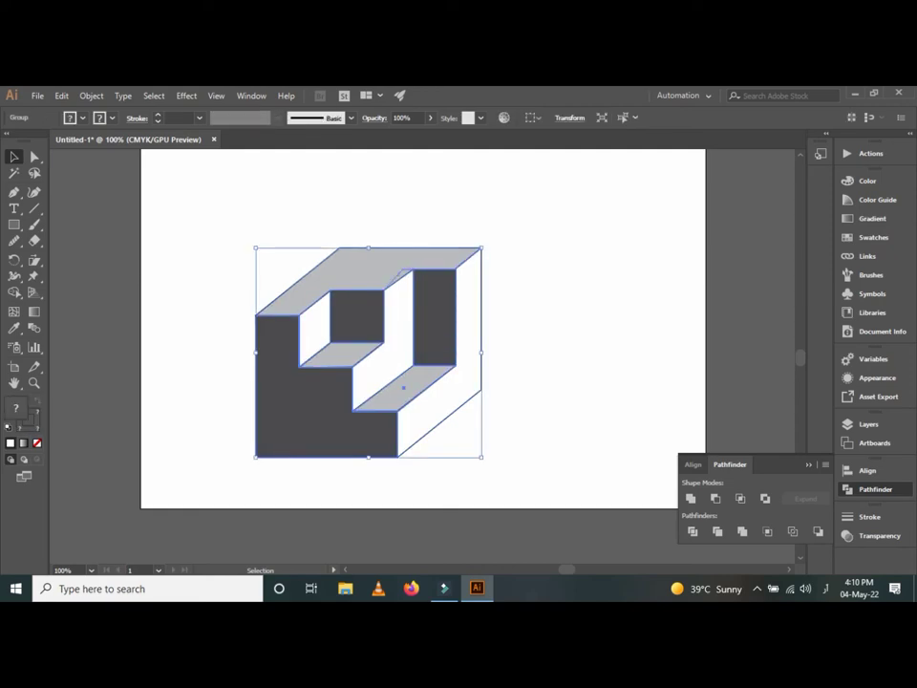
key(ctrl+shift+a)
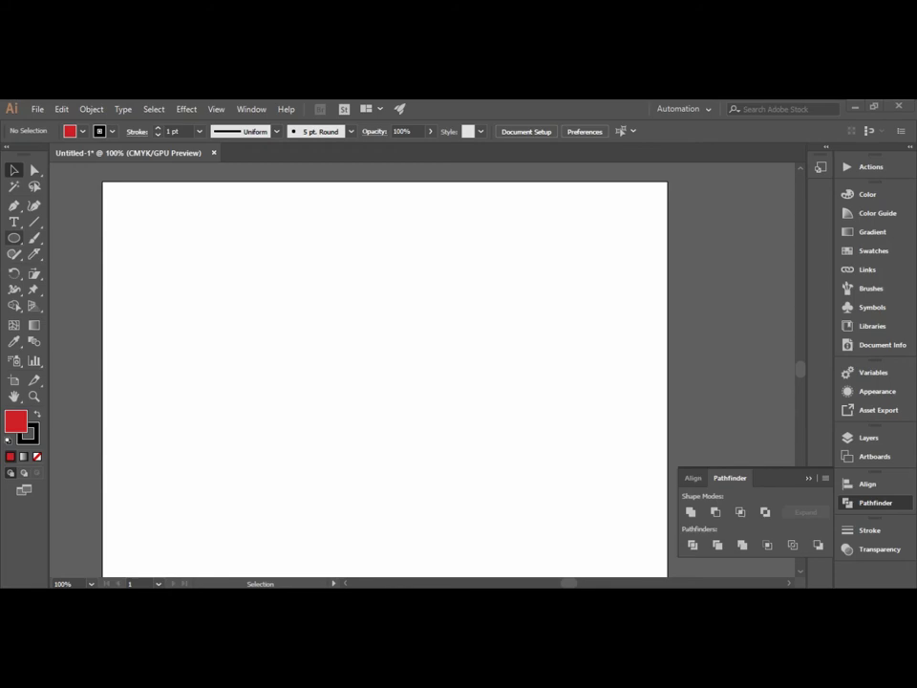
Step: Draw a white, black-outlined ellipse about 4.99 by 5.81 inches and shift it left
key(l)
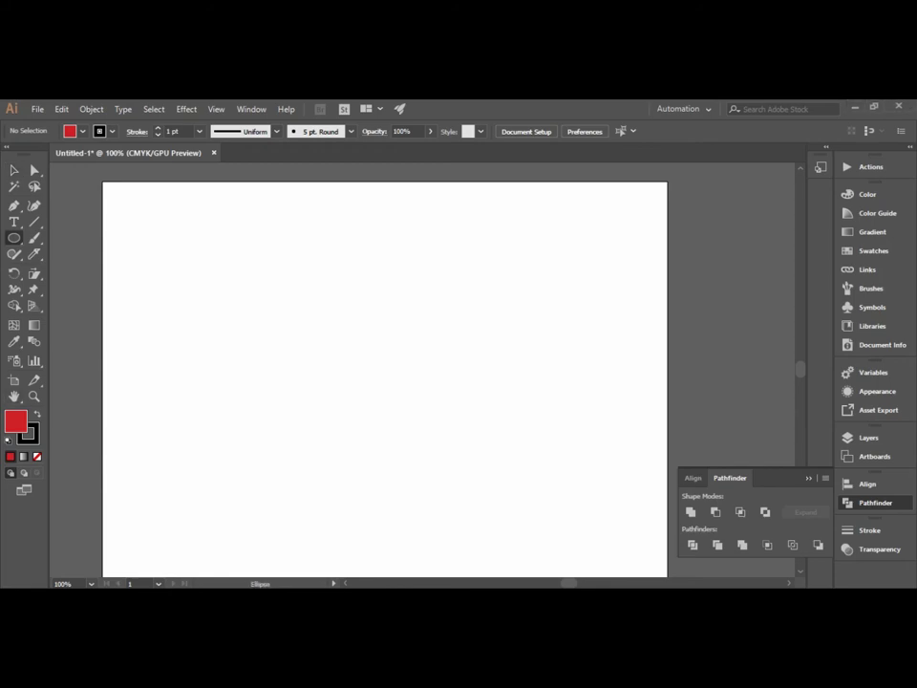
key(d)
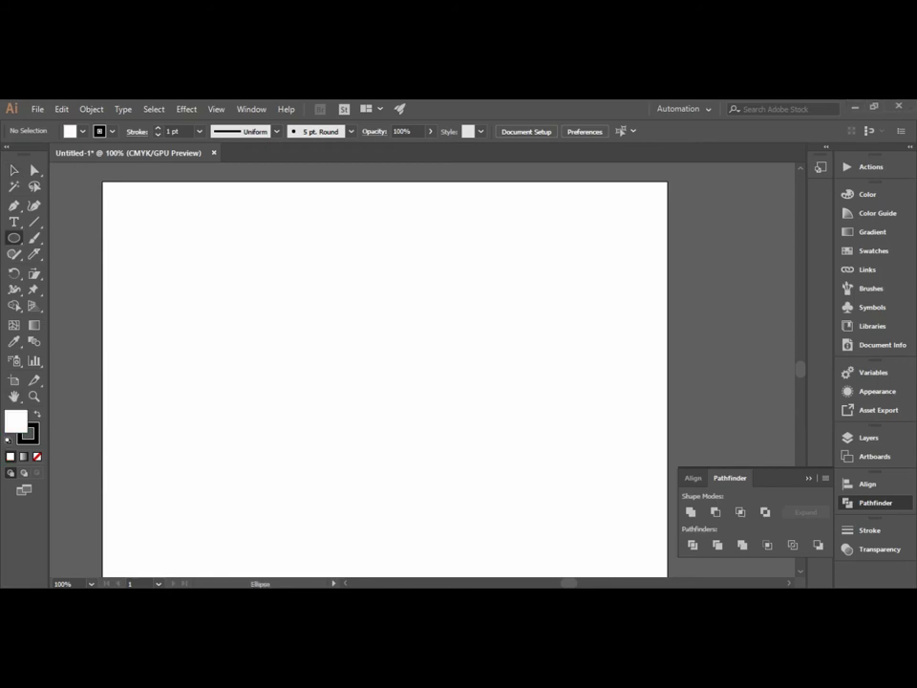
drag(314, 253, 522, 528)
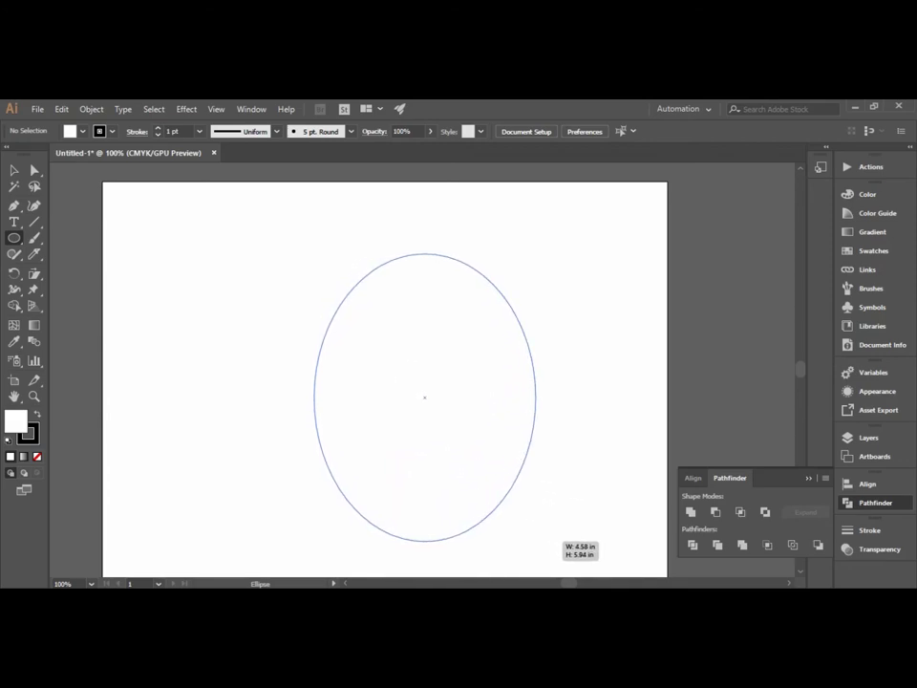
drag(521, 528, 555, 534)
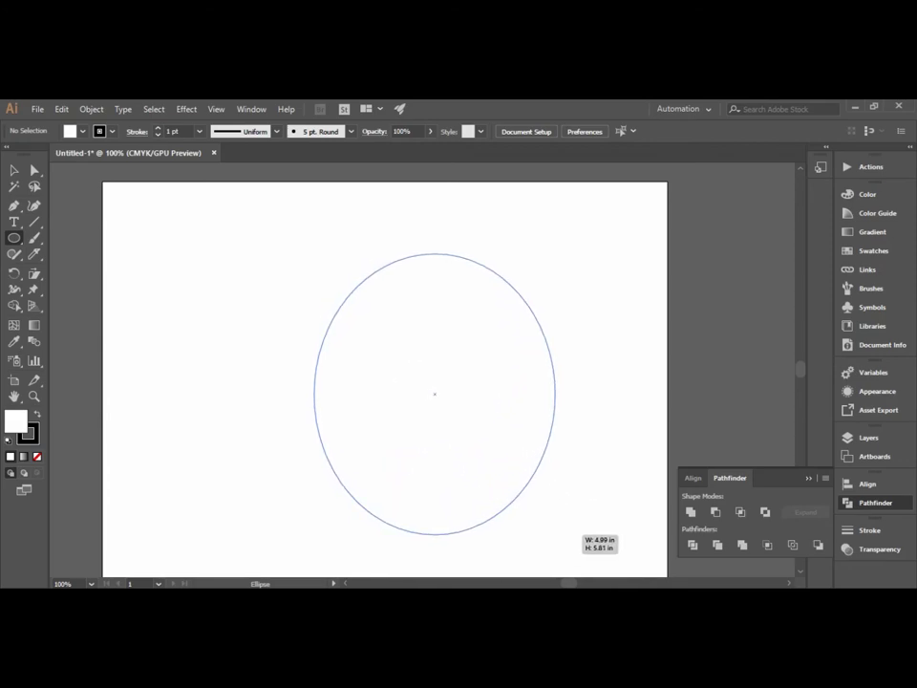
key(v)
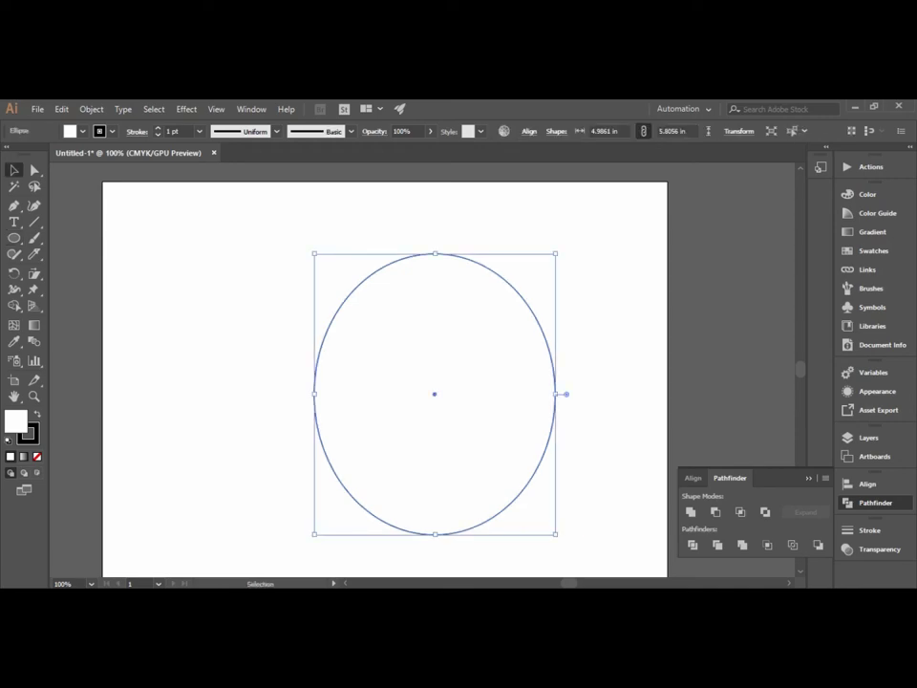
drag(435, 394, 384, 392)
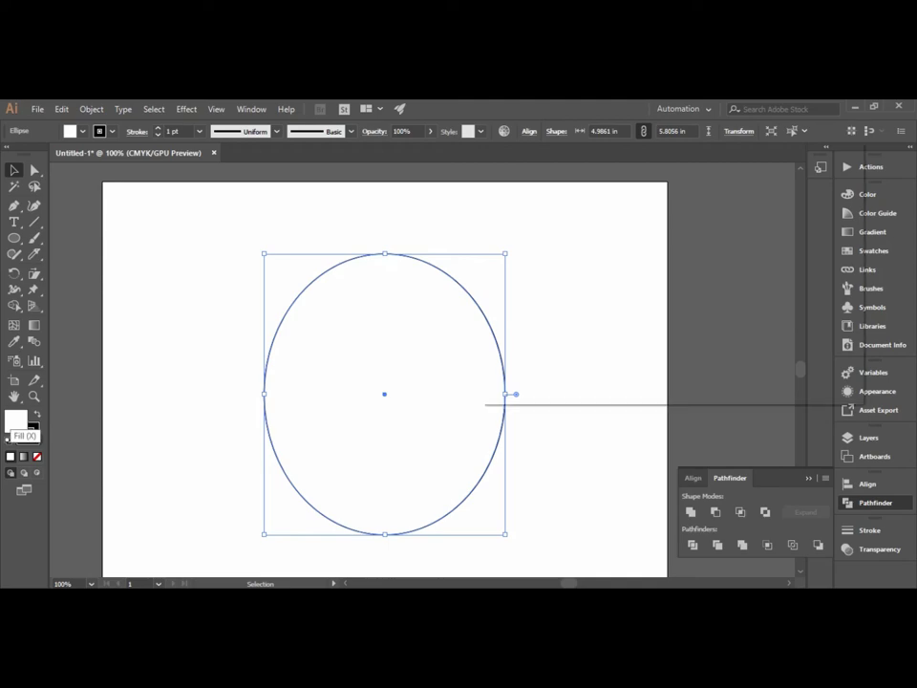
Step: Change the ellipse's fill to a saturated red in the Color Picker
double_click(16, 422)
click(688, 189)
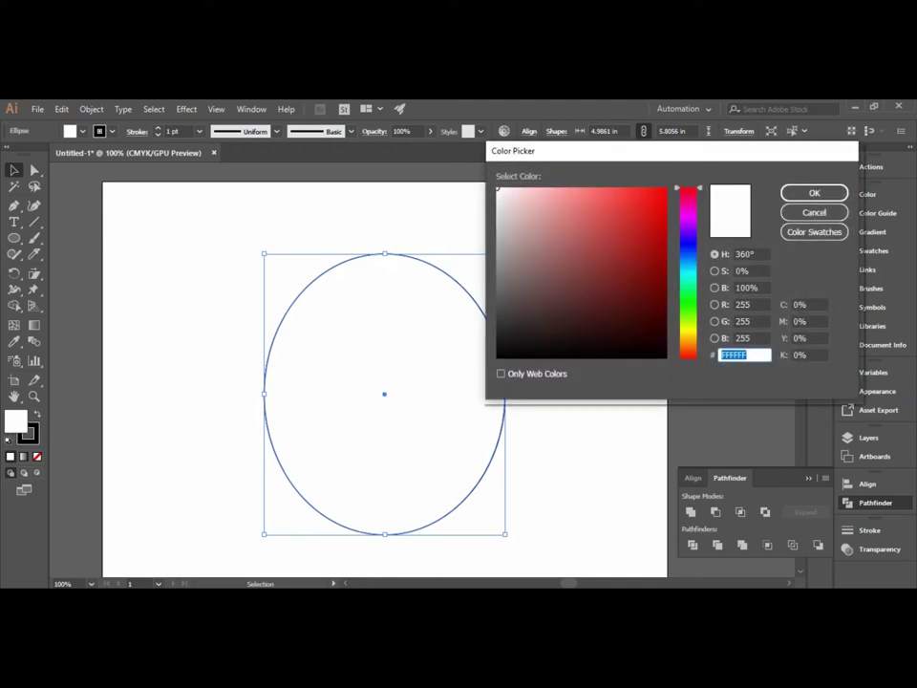
click(647, 207)
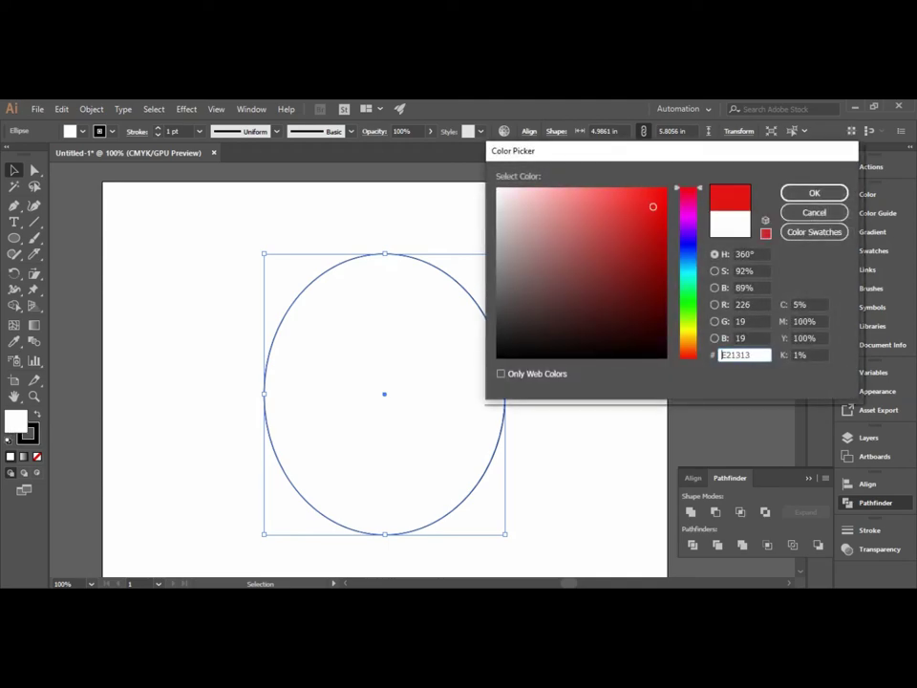
key(Return)
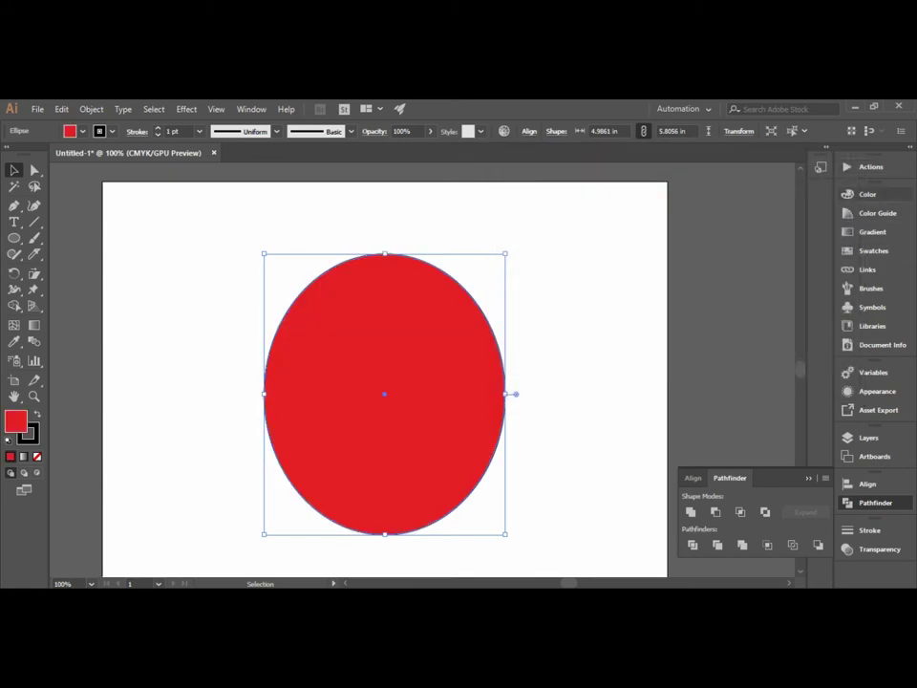
Step: Tune the red fill's black amount in the Color panel, settling on K 6%
key(F6)
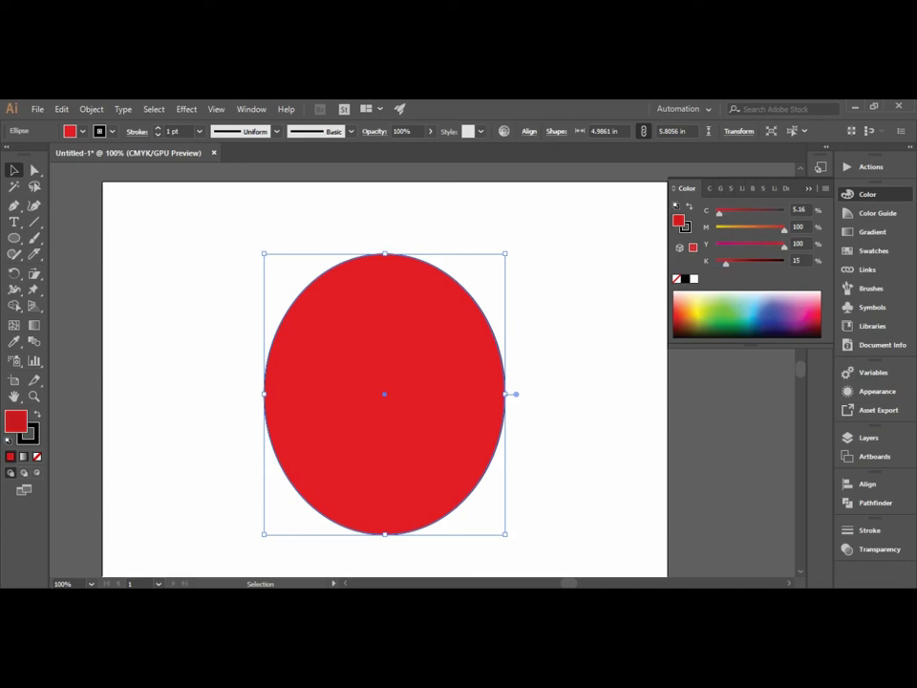
text(19)
key(Return)
text(10)
key(Return)
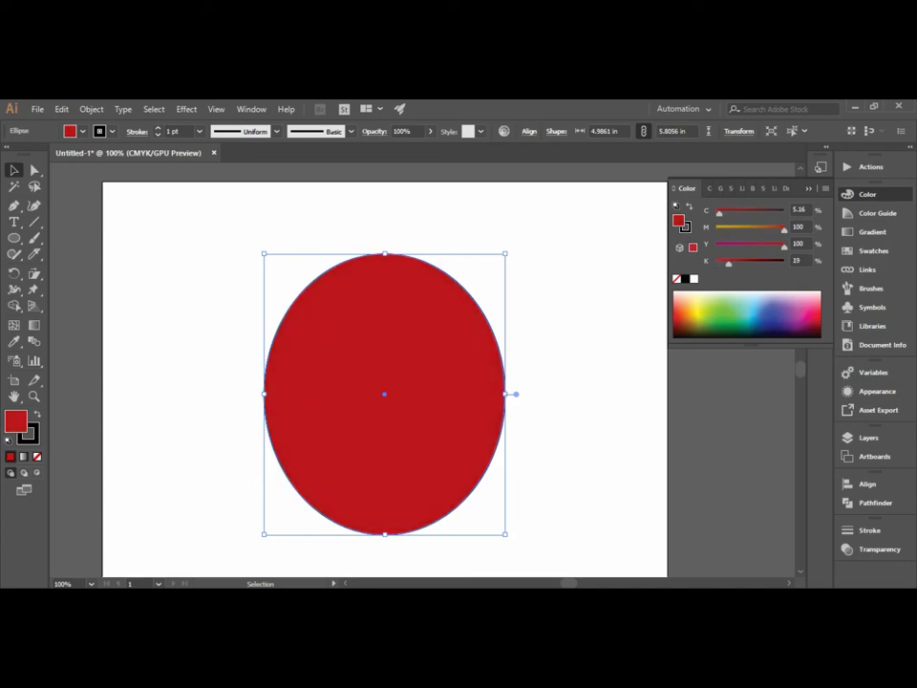
text(20)
key(Return)
text(17)
key(Return)
text(13)
key(Return)
text(6)
key(Return)
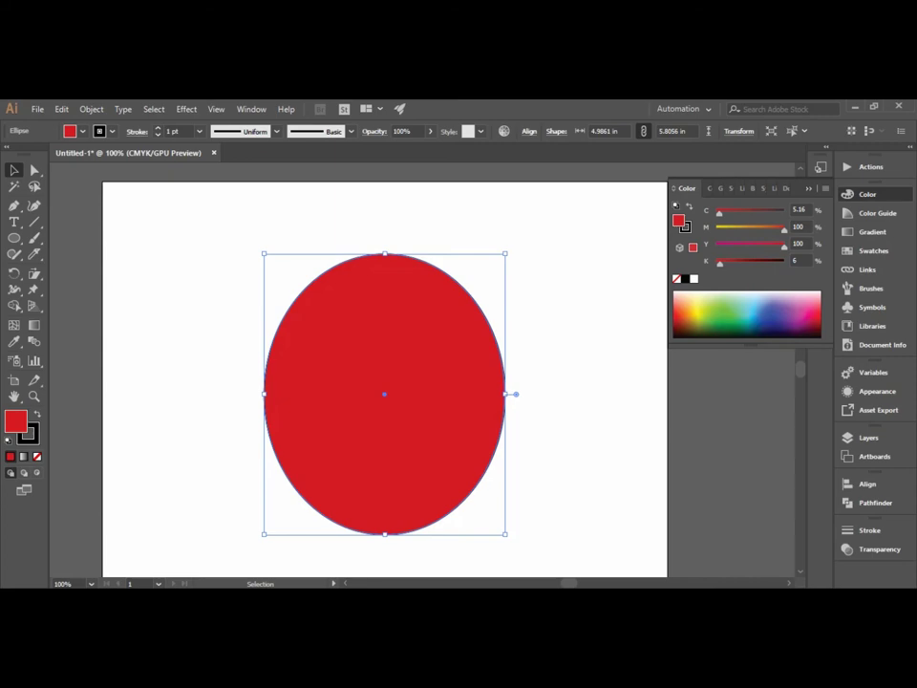
key(Escape)
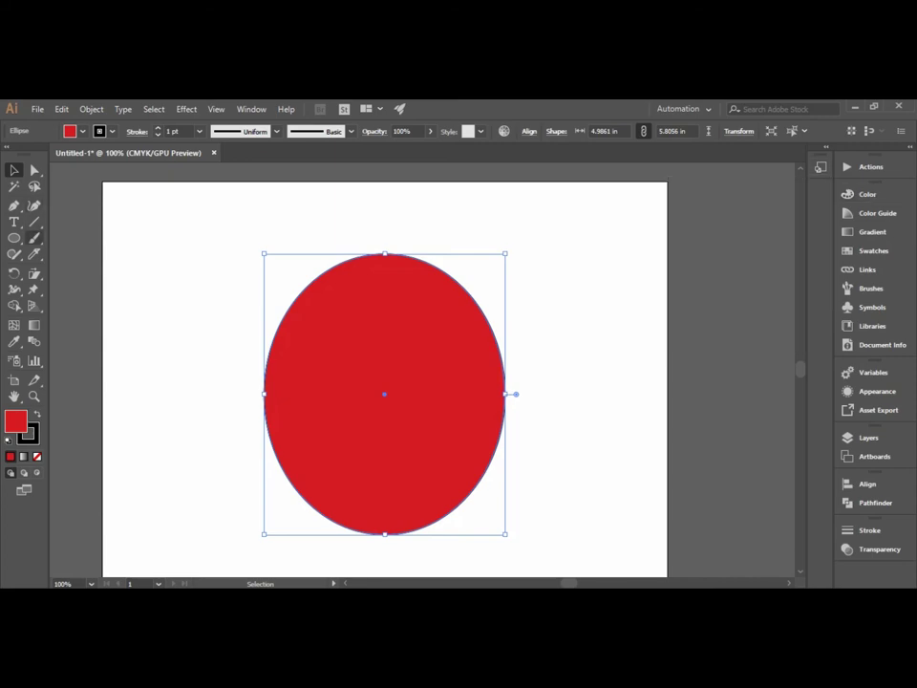
Step: Slice the red ellipse vertically down the middle with the Knife tool
click(34, 254)
drag(385, 244, 397, 478)
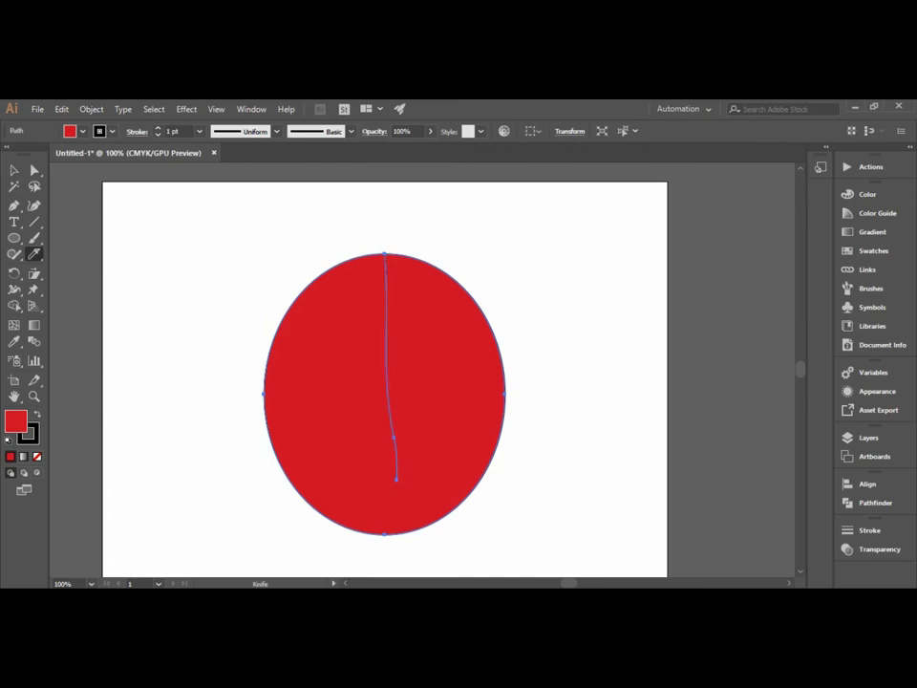
drag(397, 478, 397, 478)
drag(383, 250, 387, 520)
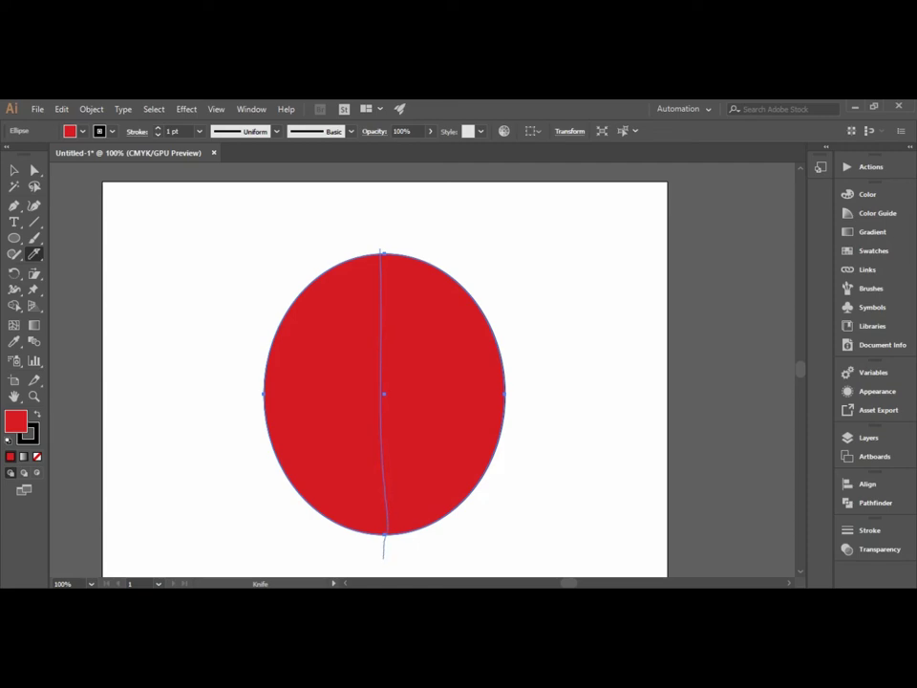
drag(390, 220, 388, 537)
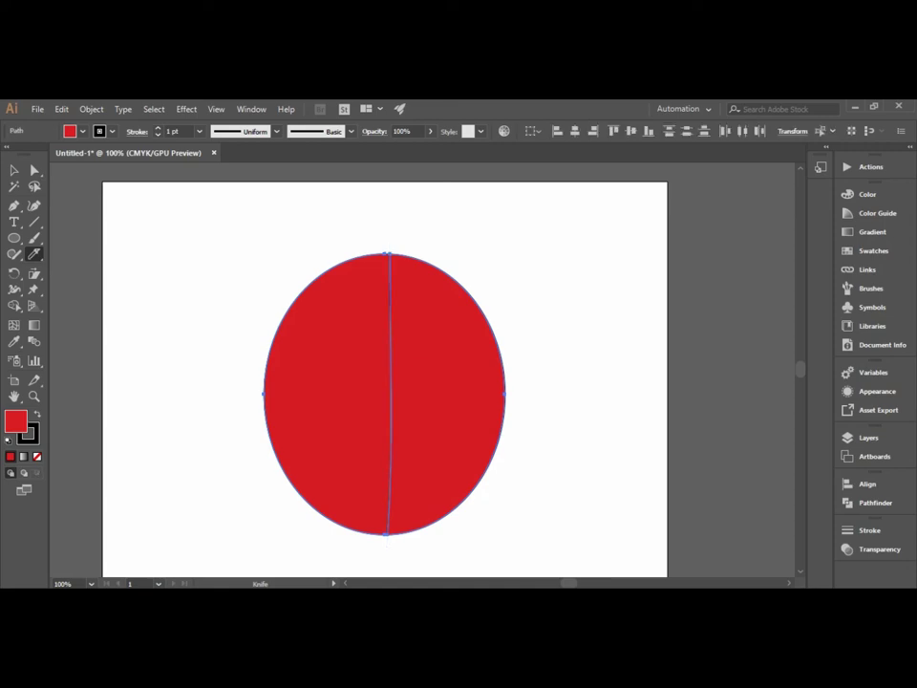
Step: Select both knife-cut halves and group them together
key(v)
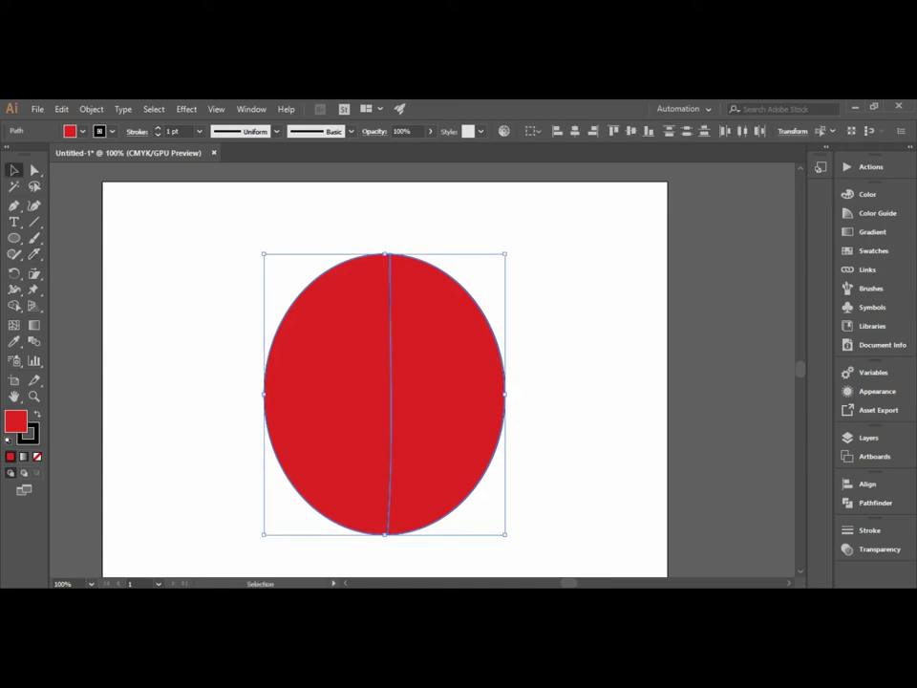
key(ctrl+shift+a)
click(447, 391)
click(324, 392)
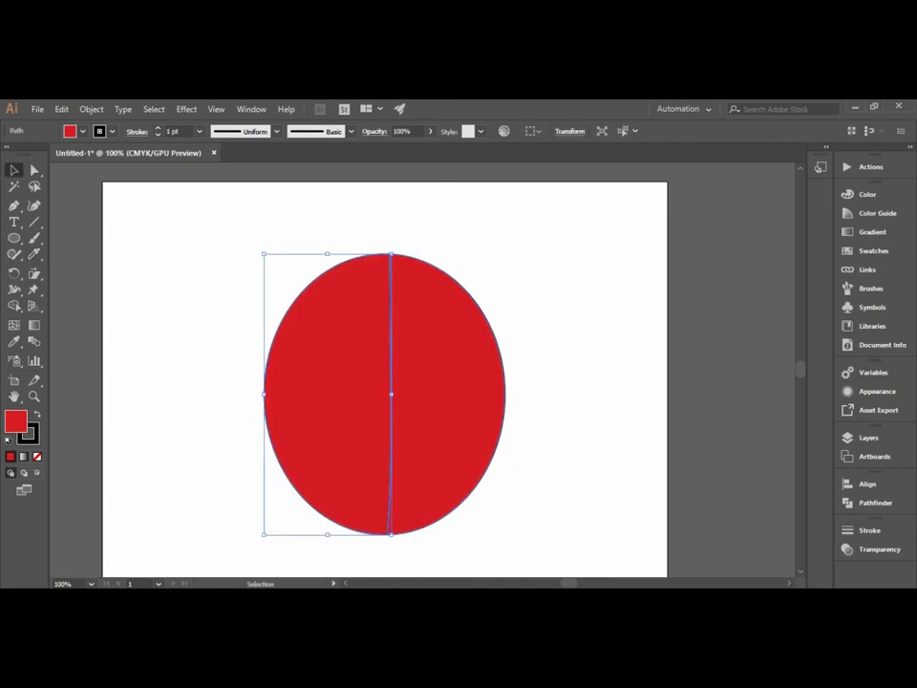
key(ctrl+shift+a)
drag(219, 272, 487, 389)
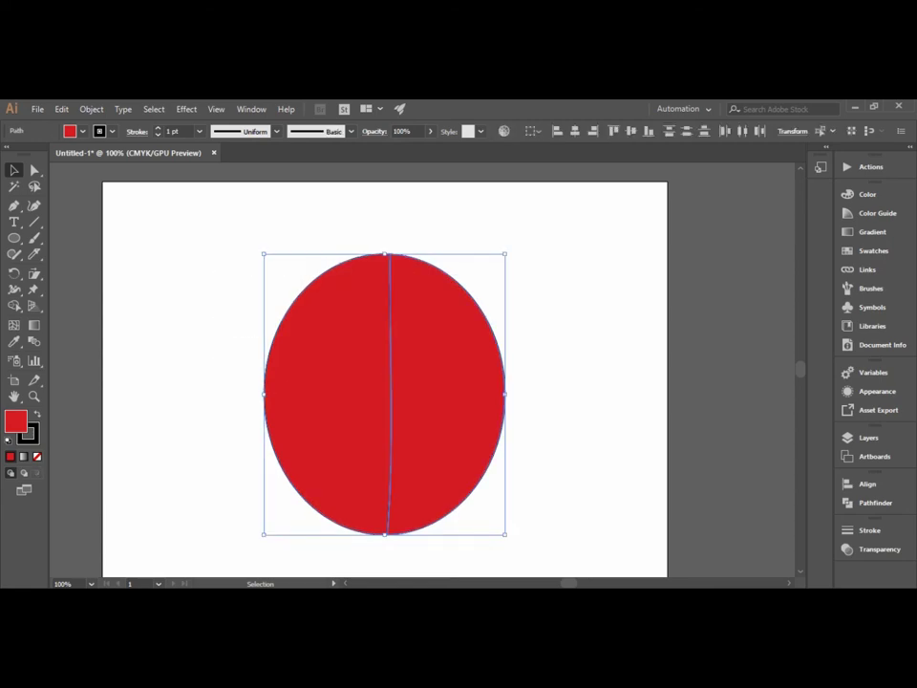
right_click(490, 131)
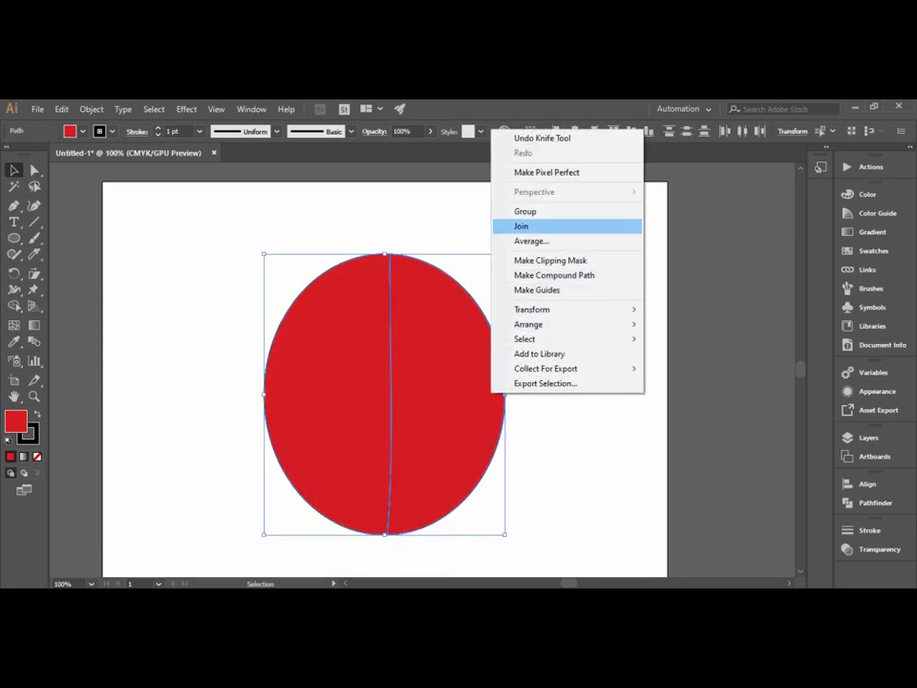
click(526, 211)
Step: Pull the halves apart, tilt the left half slightly clockwise, and nudge the right half back
key(ctrl+shift+a)
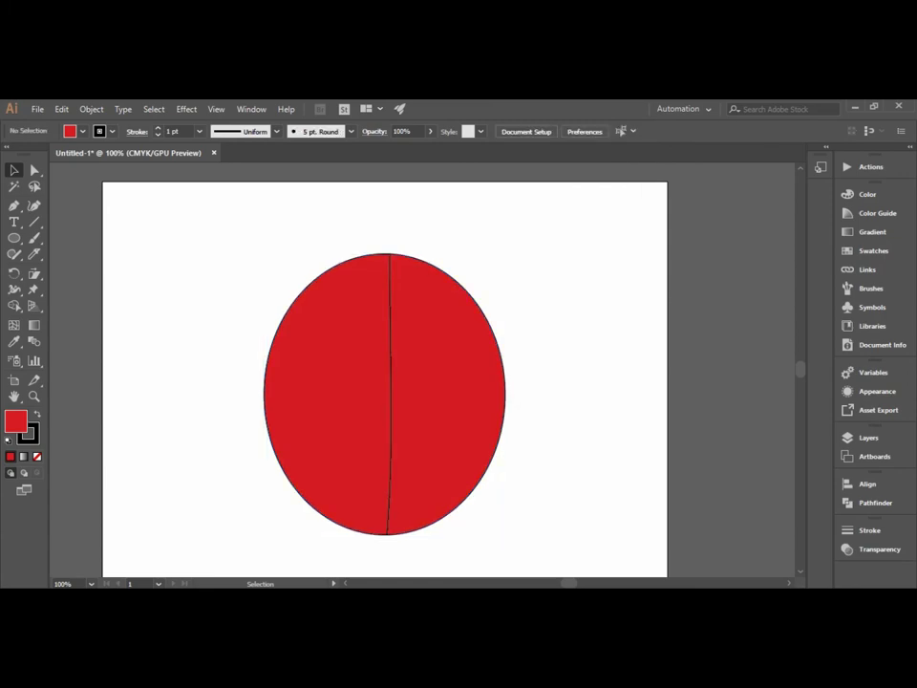
drag(196, 186, 380, 403)
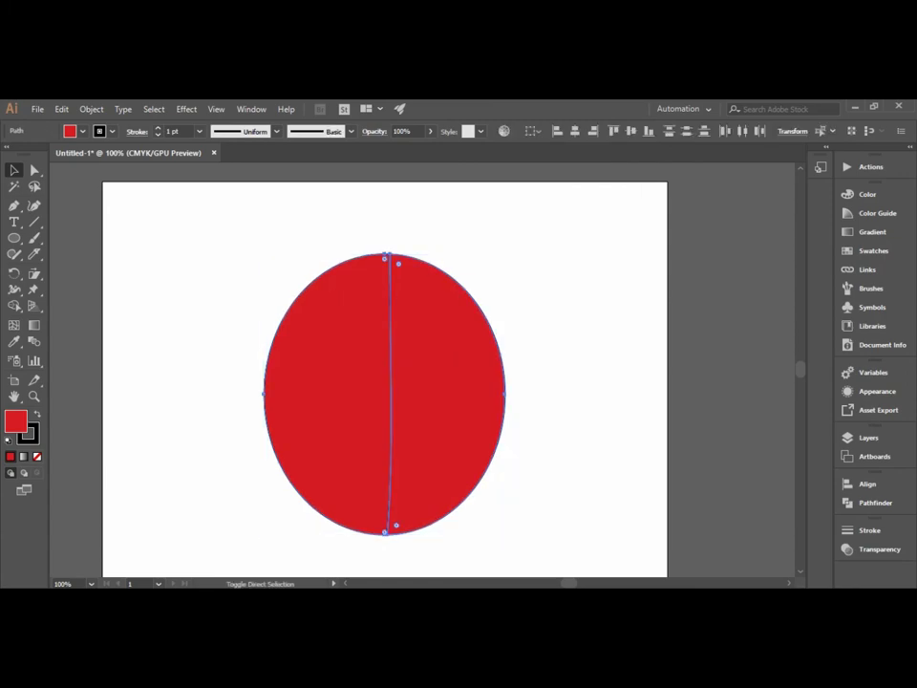
drag(449, 401, 478, 402)
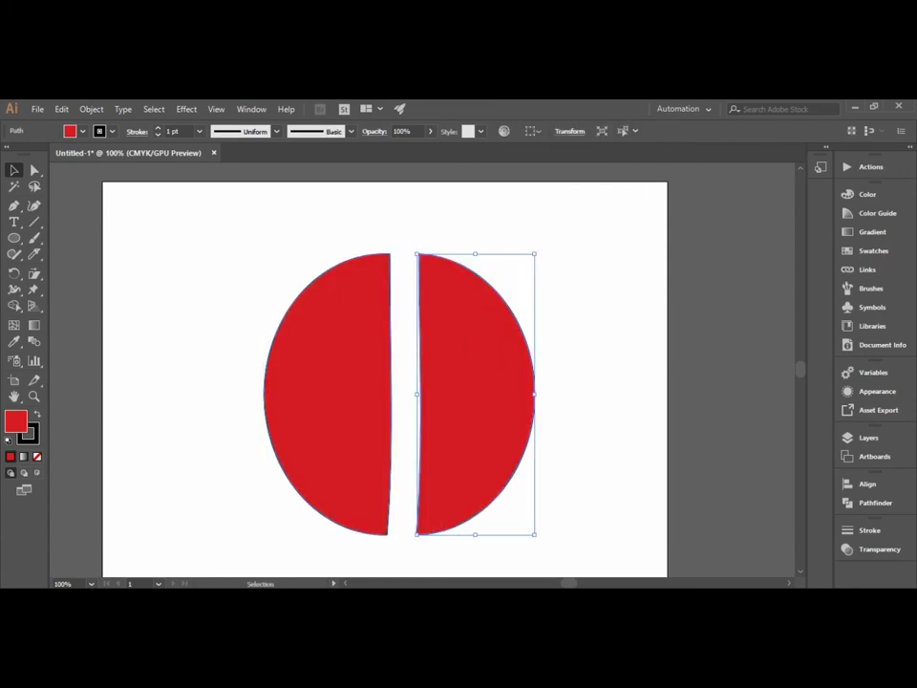
drag(325, 401, 309, 401)
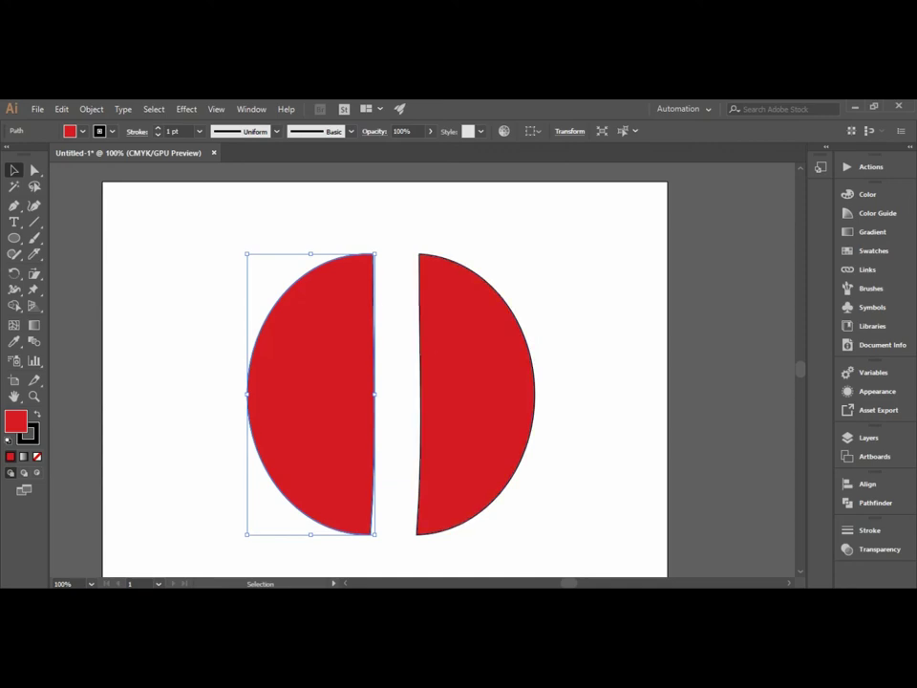
drag(378, 250, 385, 256)
drag(457, 279, 417, 278)
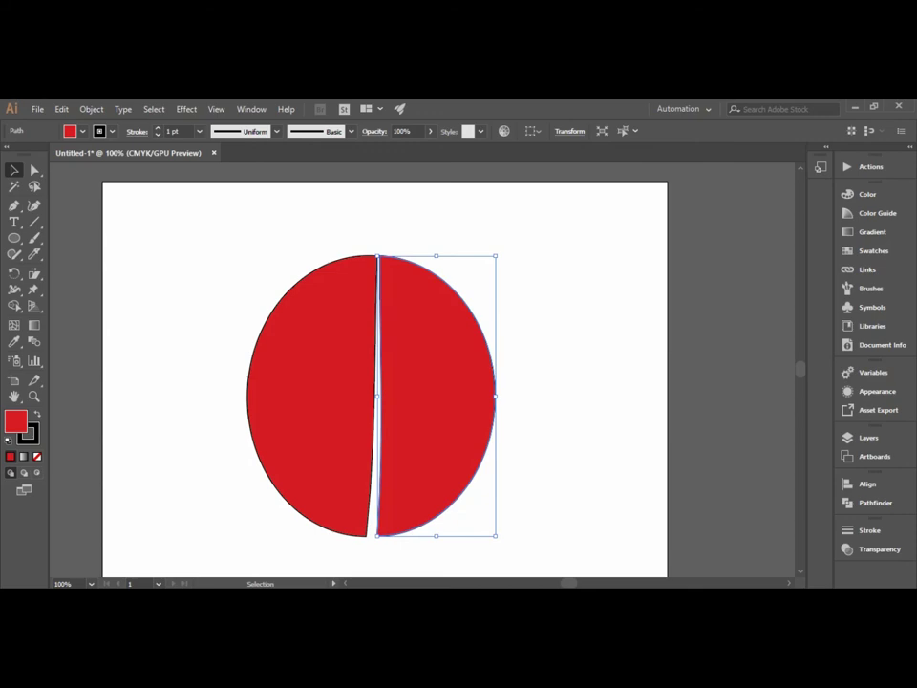
key(Left)
key(Left)
key(Left)
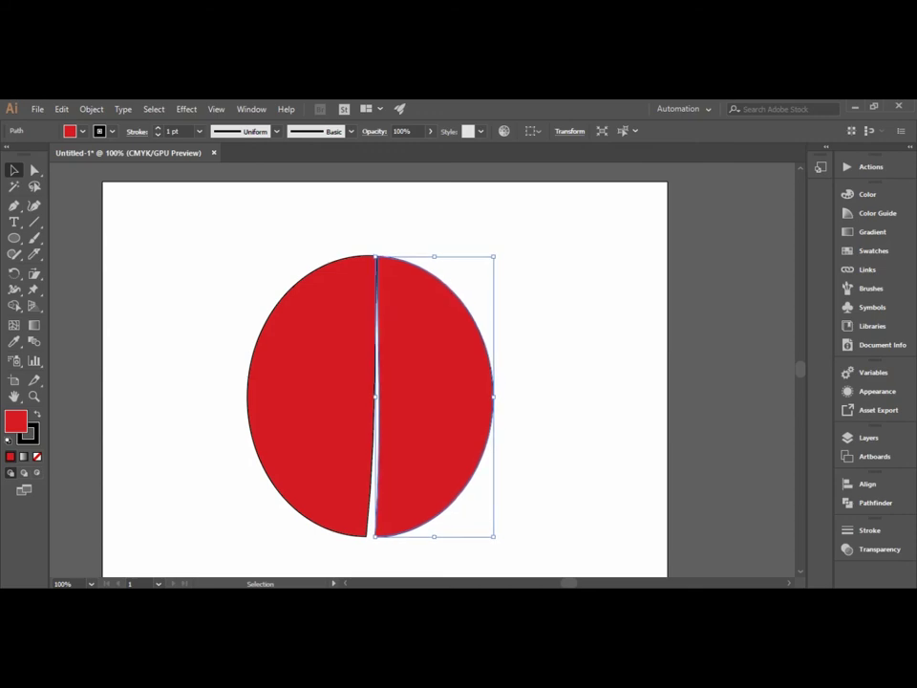
key(Left)
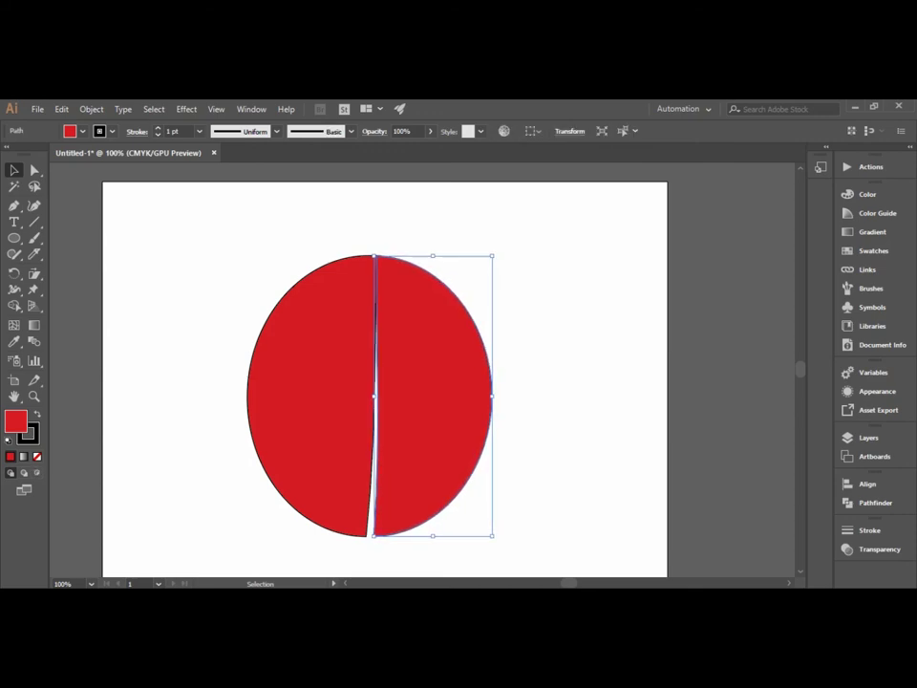
Step: Tilt the right half slightly counterclockwise and inspect the wedge-shaped gap
key(ctrl+shift+a)
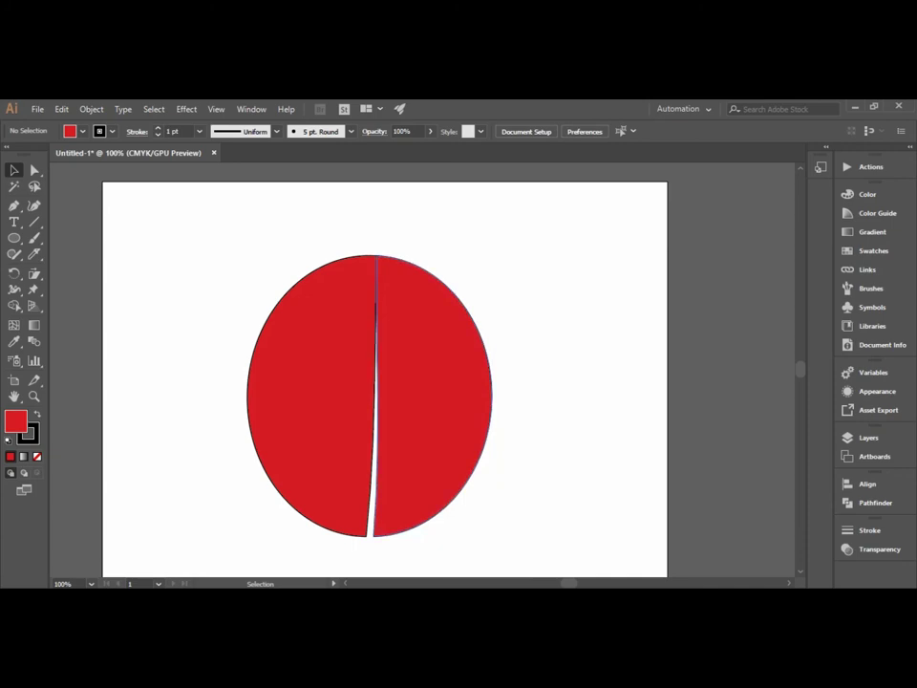
click(435, 397)
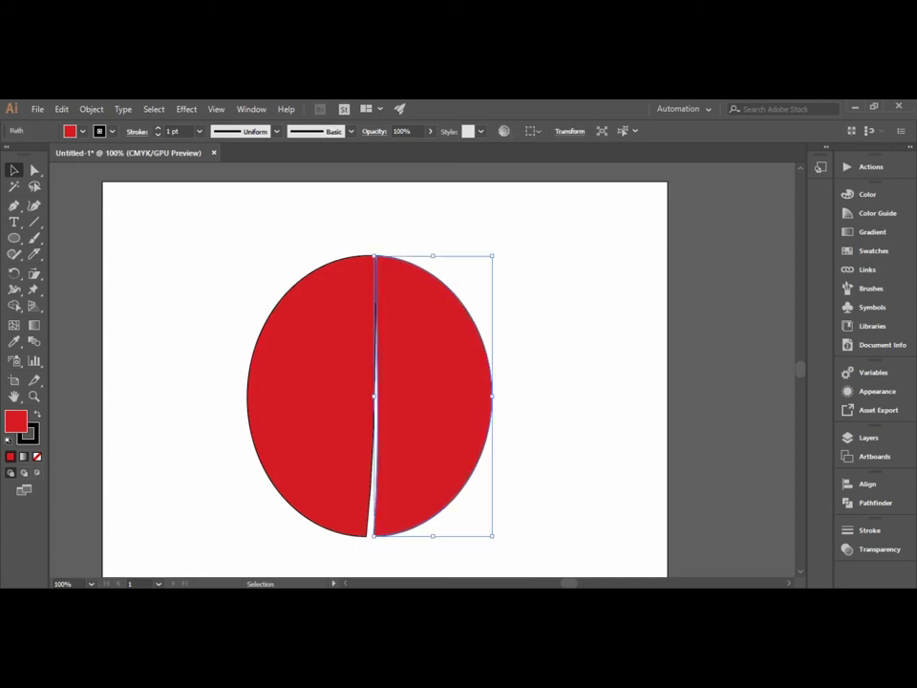
drag(498, 541, 502, 538)
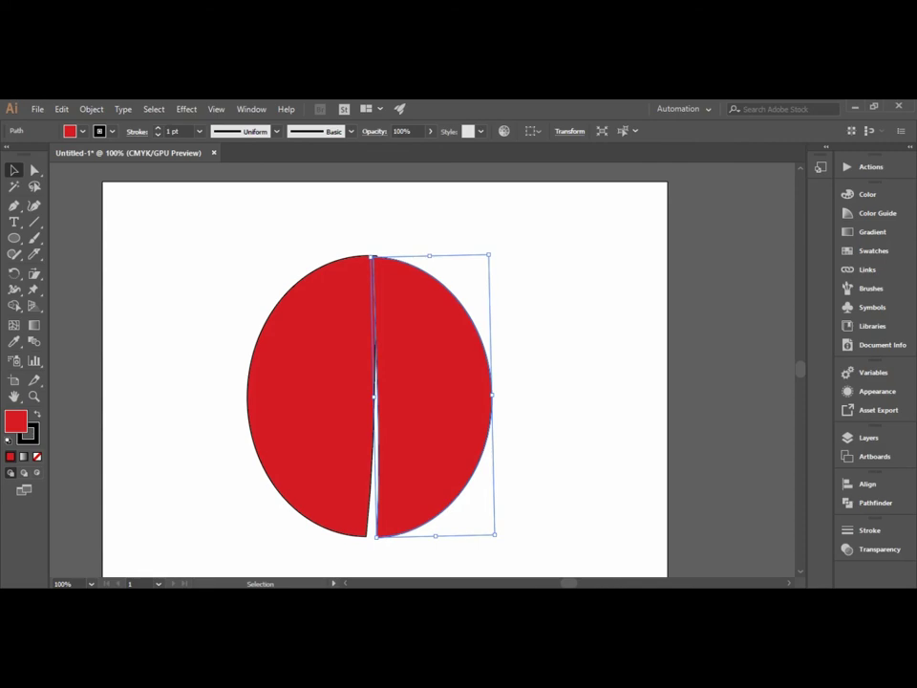
key(ctrl+shift+a)
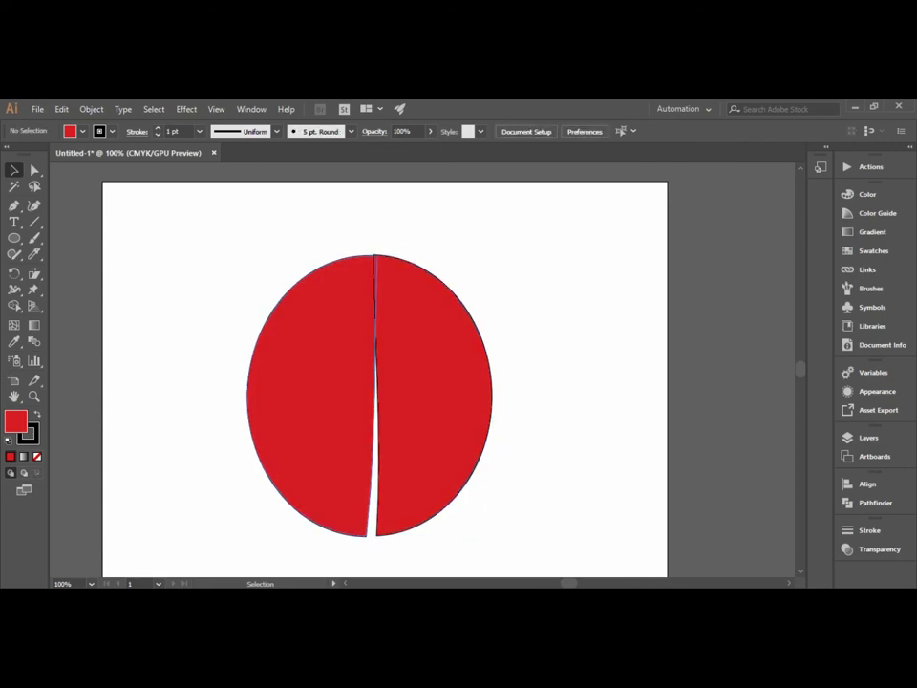
key(ctrl+z)
key(ctrl+shift+a)
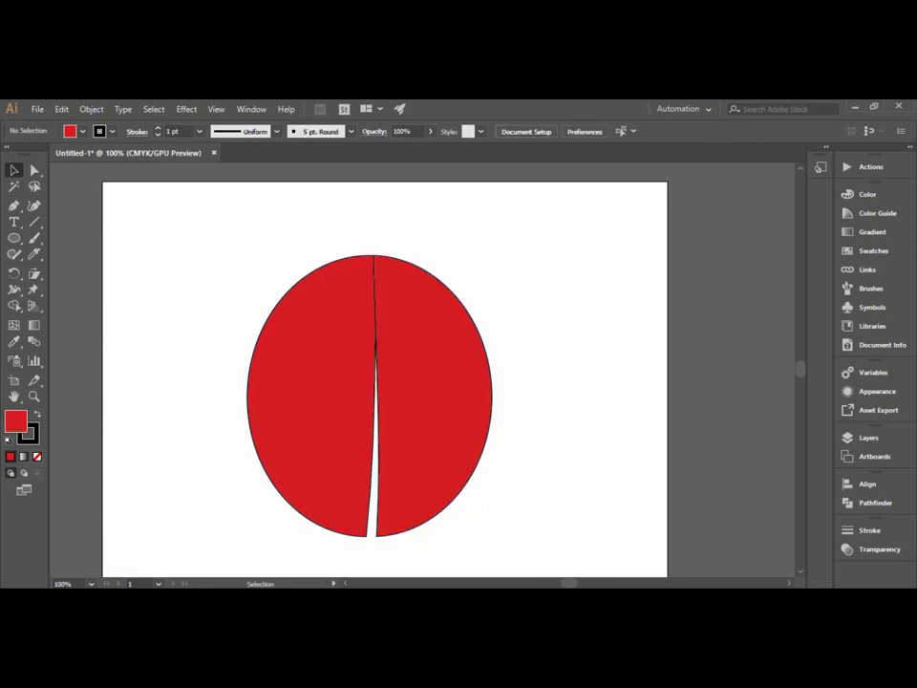
key(ctrl+z)
key(ctrl+shift+a)
key(a)
key(ctrl+z)
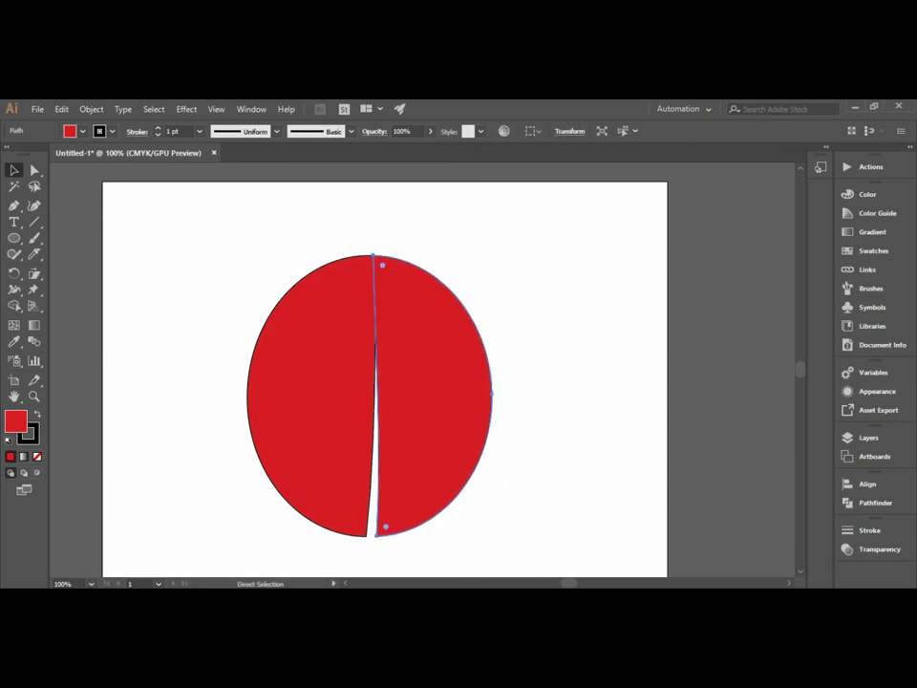
key(ctrl+shift+a)
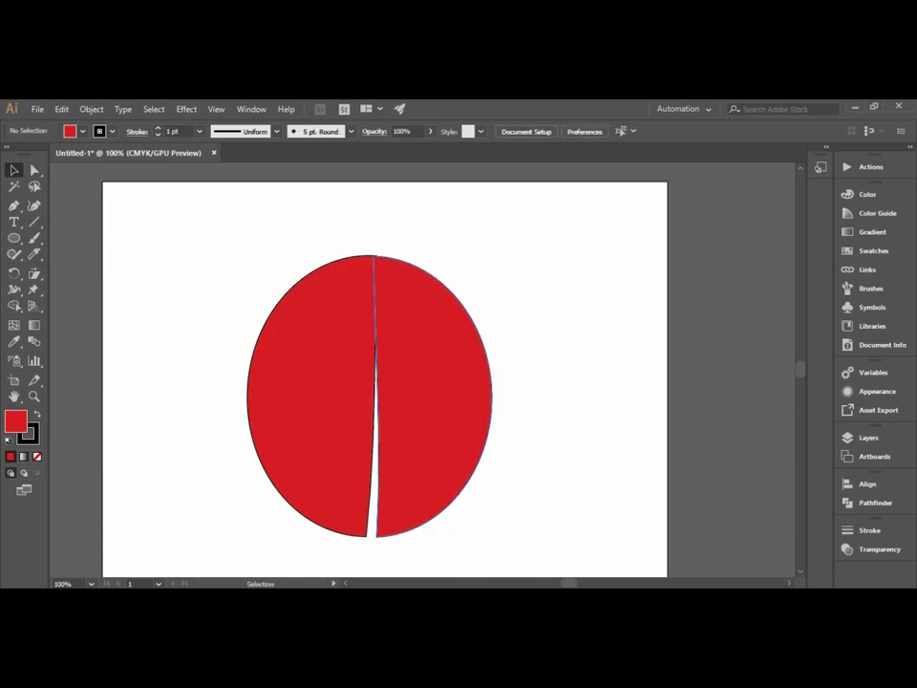
Step: Group both red halves together
key(ctrl+z)
key(v)
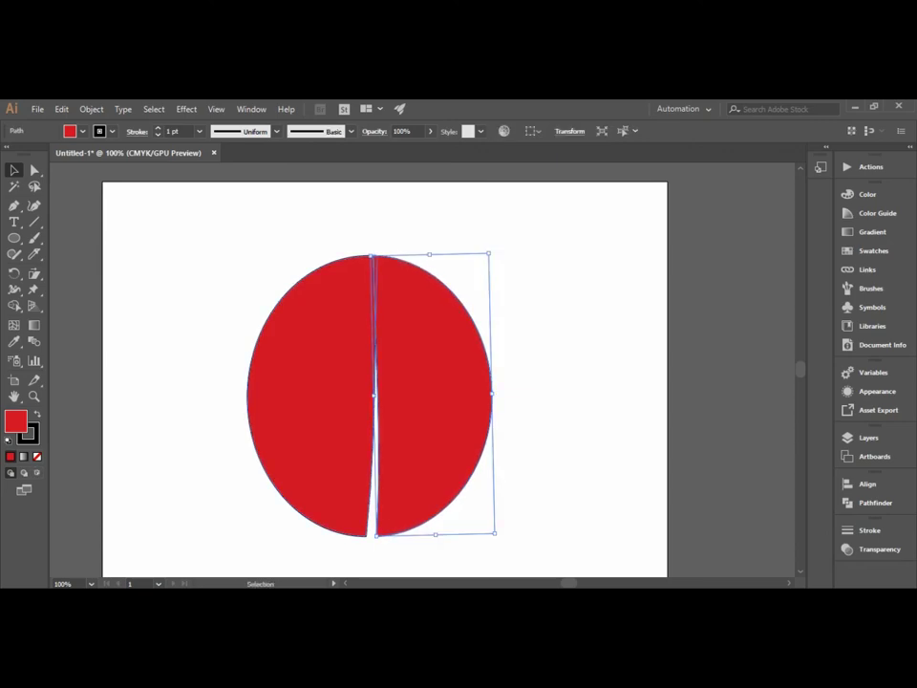
key(ctrl+shift+a)
drag(222, 279, 502, 535)
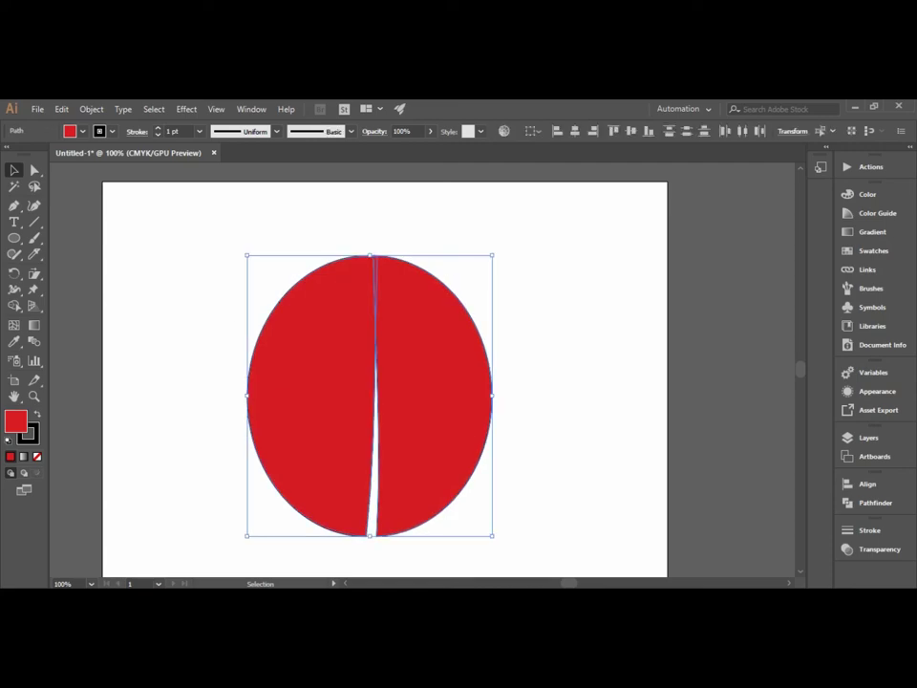
right_click(417, 149)
click(450, 230)
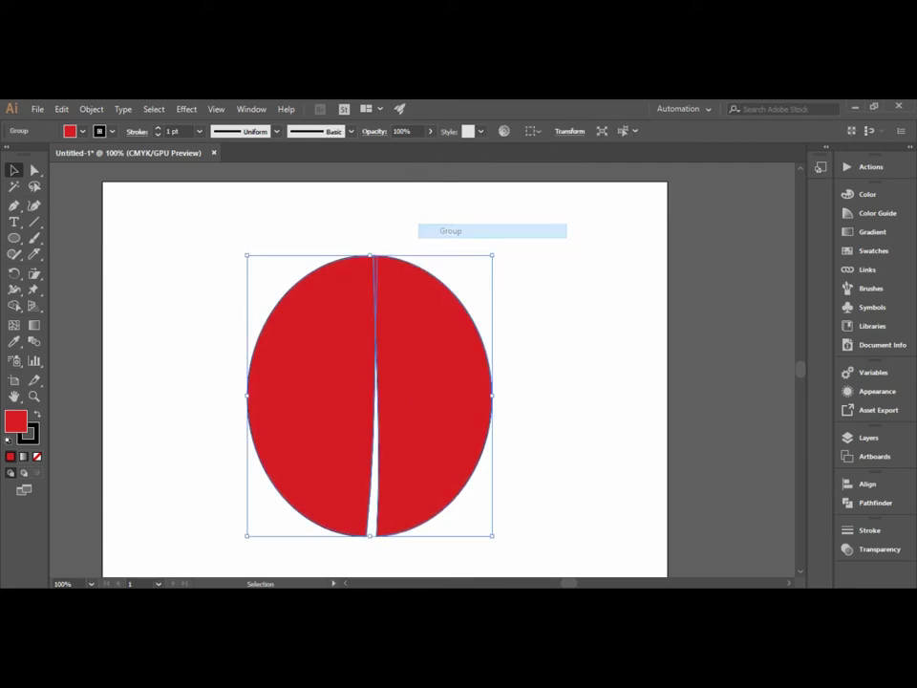
key(ctrl+shift+a)
Step: Nudge the grouped red halves slightly to the right
click(315, 382)
key(ctrl+shift+a)
drag(249, 382, 251, 383)
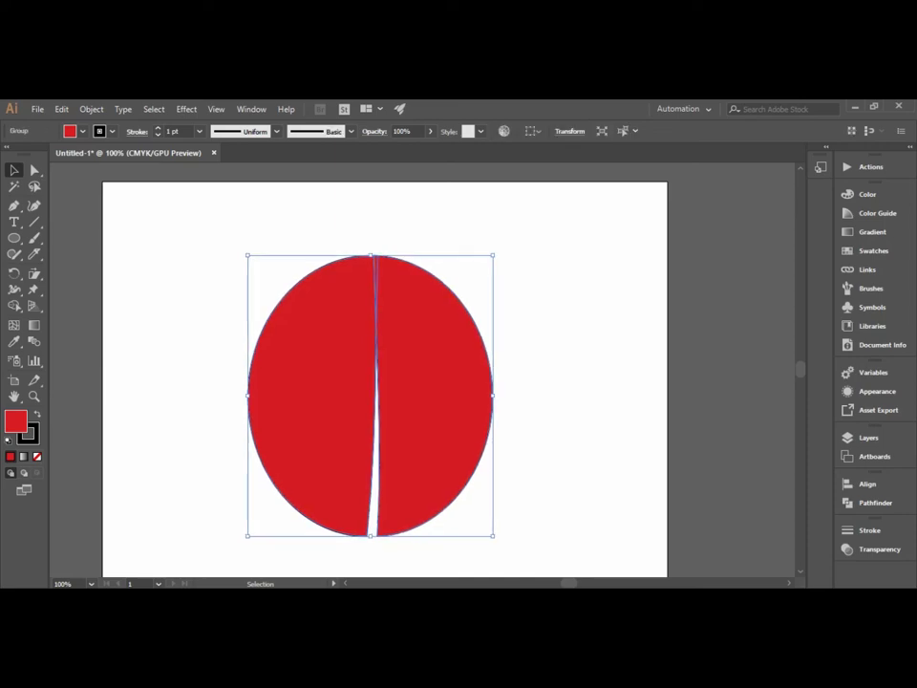
key(Right)
key(Right)
key(Right)
key(ctrl+shift+a)
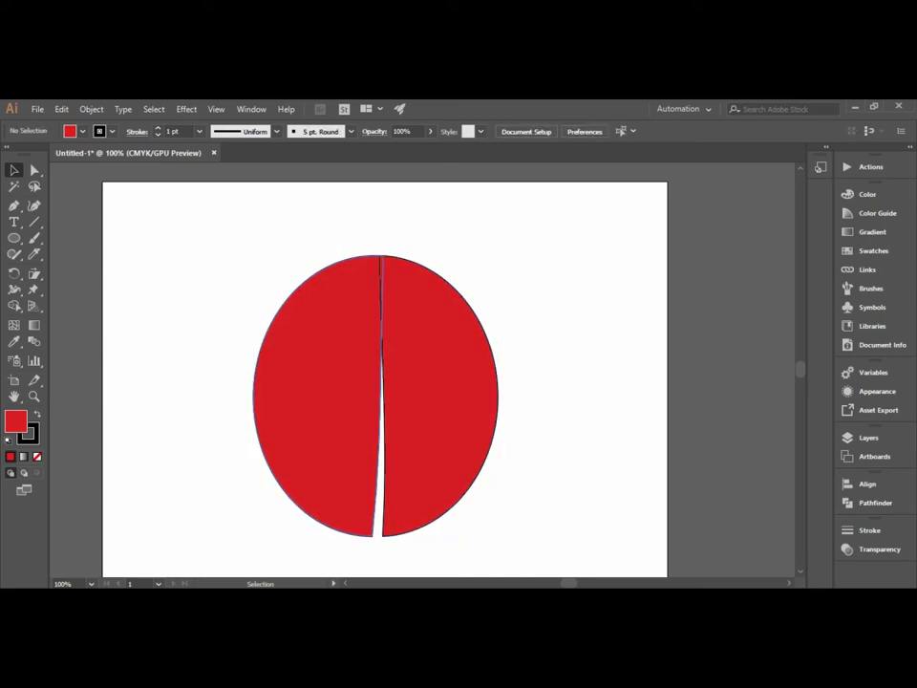
key(ctrl+a)
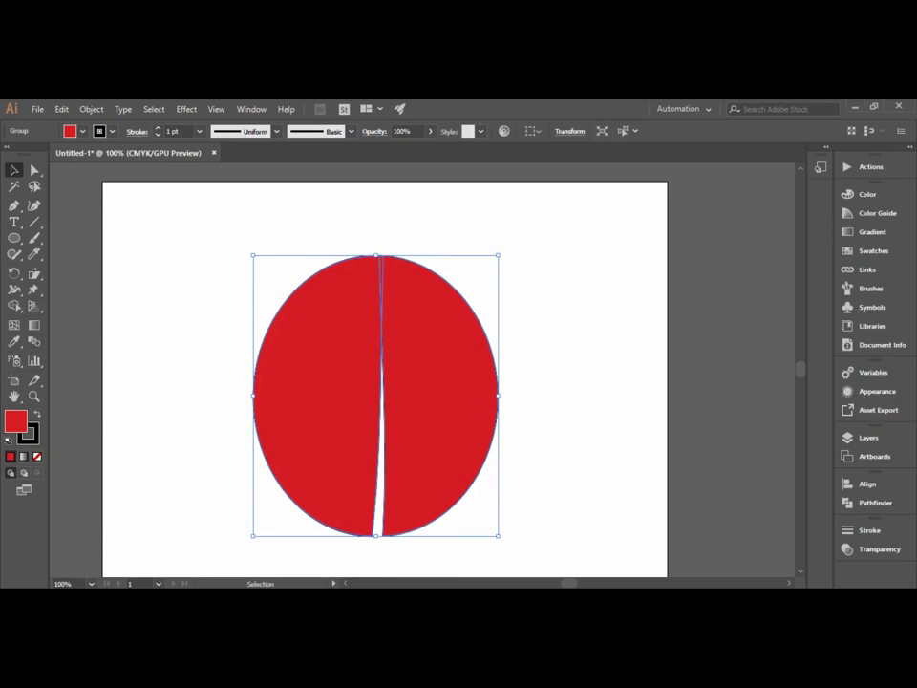
key(ctrl+shift+a)
key(ctrl+a)
Step: Unite the halves into one shape with Pathfinder, then move it back left
key(ctrl+shift+F9)
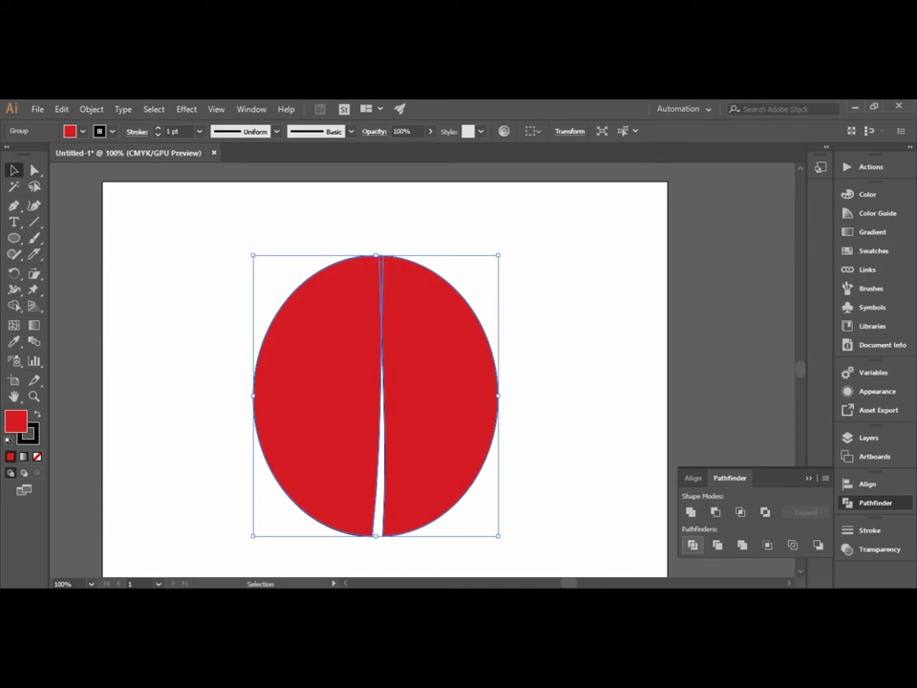
click(191, 196)
click(315, 382)
key(shift+Right)
key(shift+Right)
key(shift+Right)
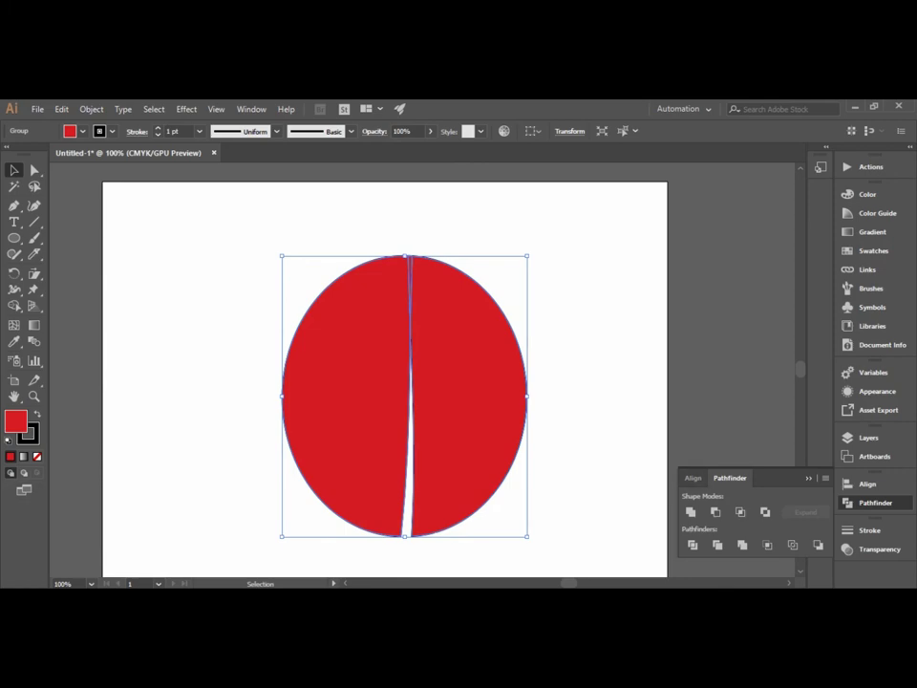
key(ctrl+8)
click(205, 196)
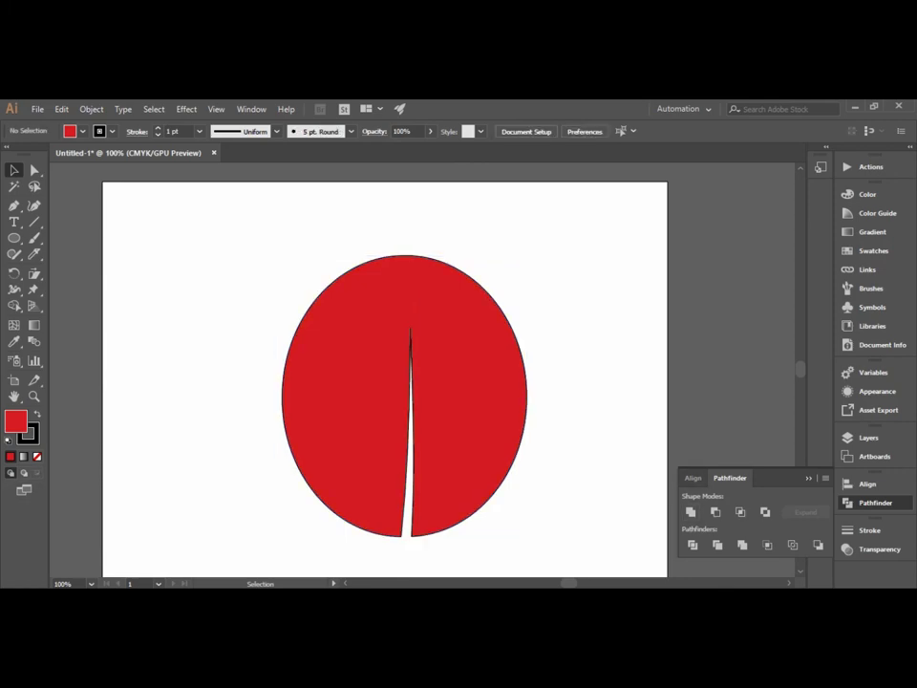
drag(392, 401, 375, 396)
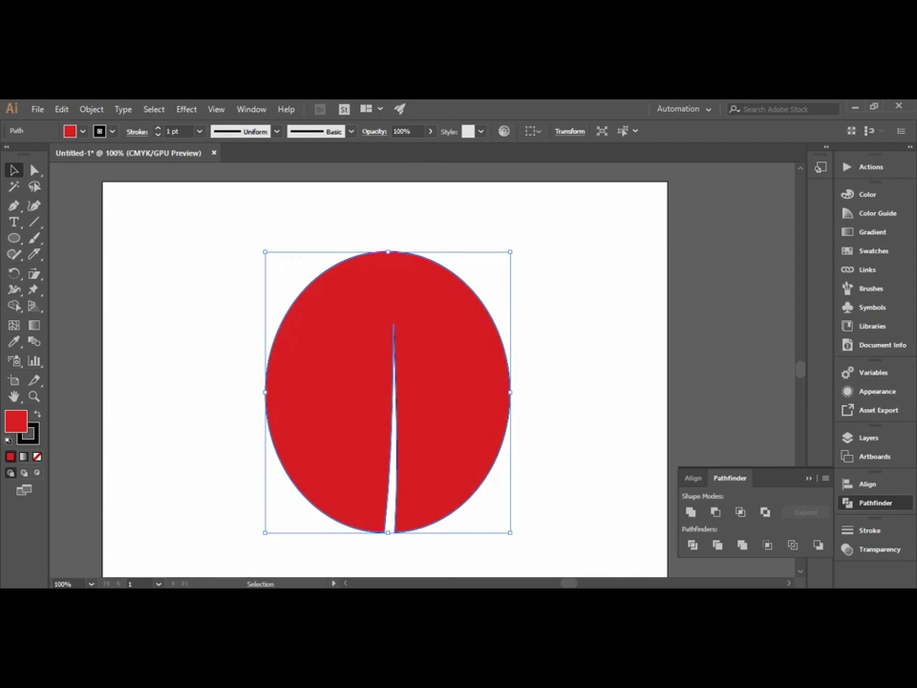
Step: Draw black spots of varied sizes across the left wing, some cut by its edge
click(28, 355)
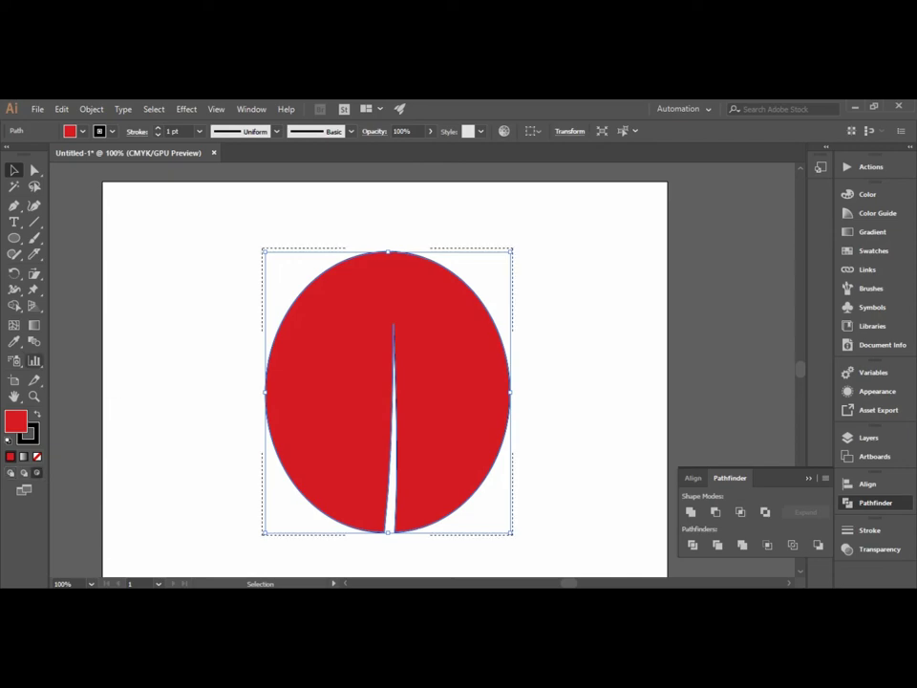
click(200, 191)
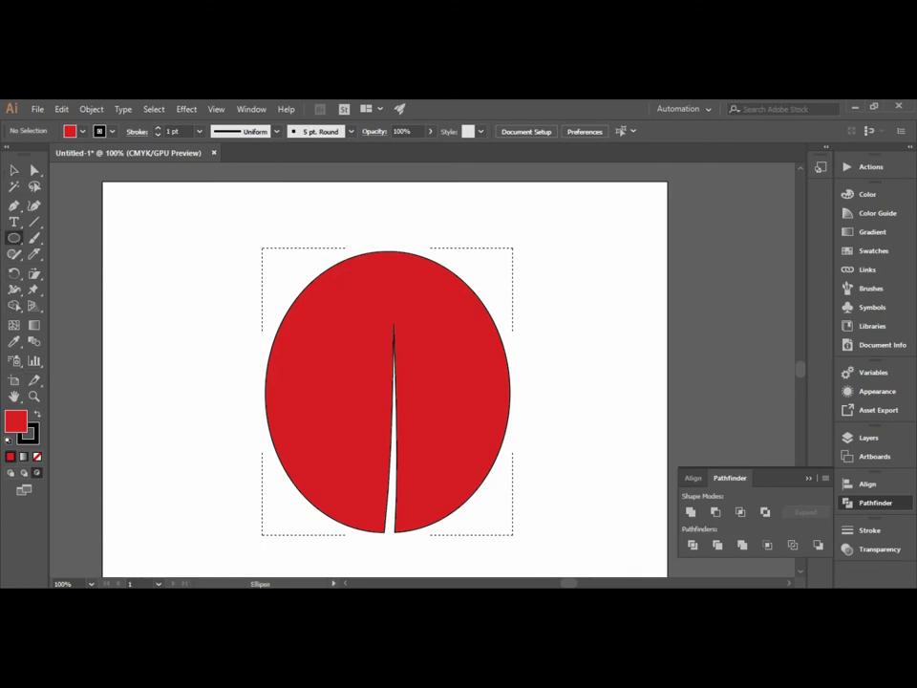
click(13, 237)
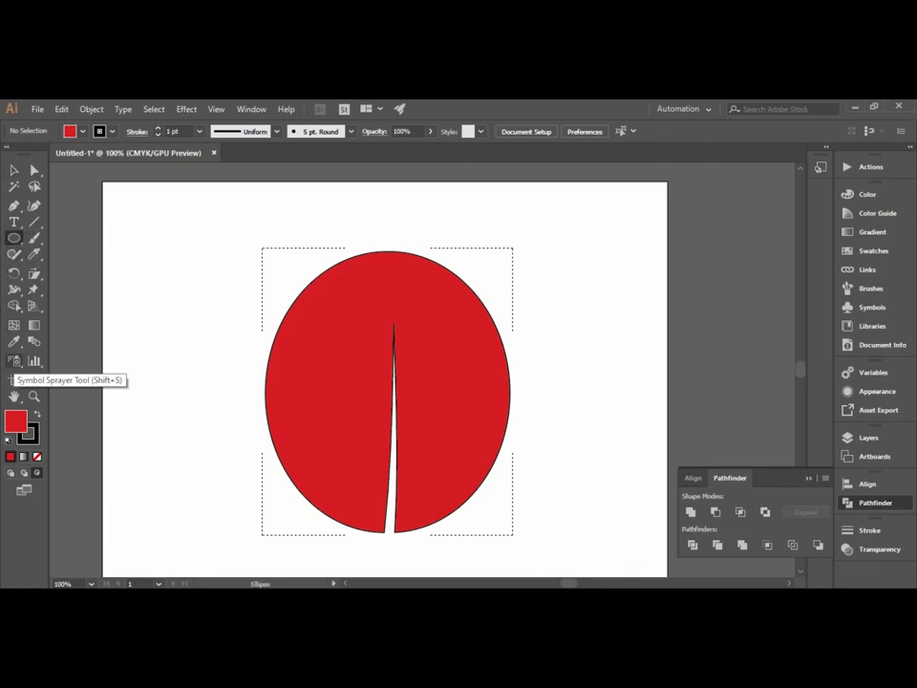
key(shift+x)
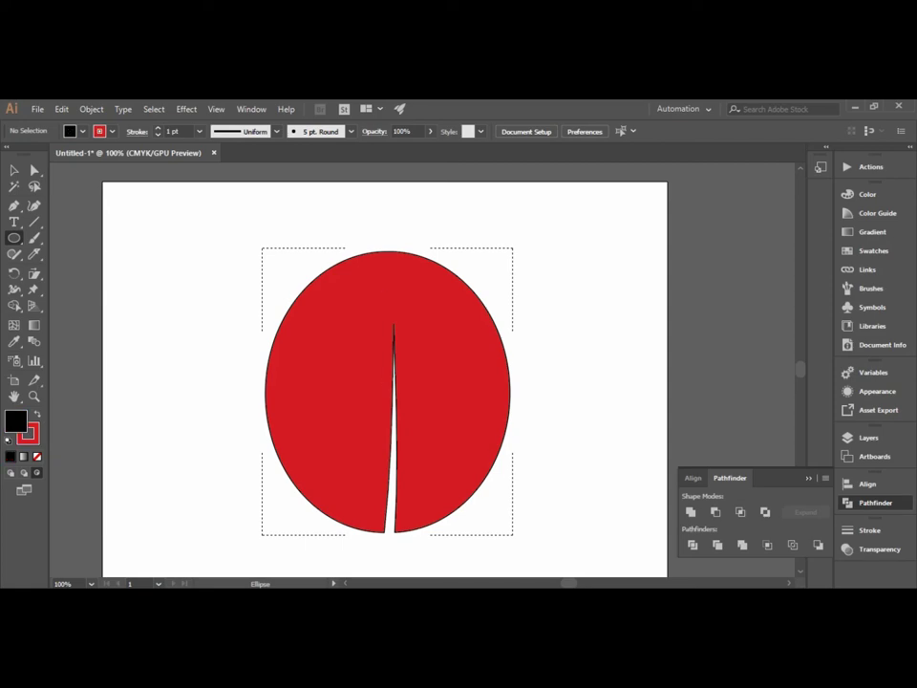
drag(275, 293, 307, 324)
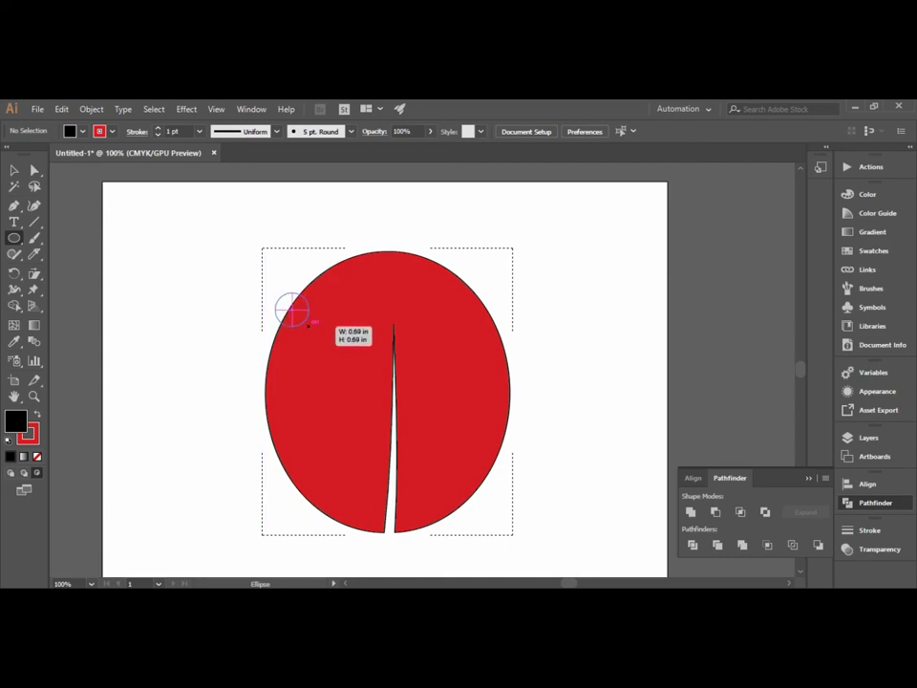
drag(372, 327, 391, 343)
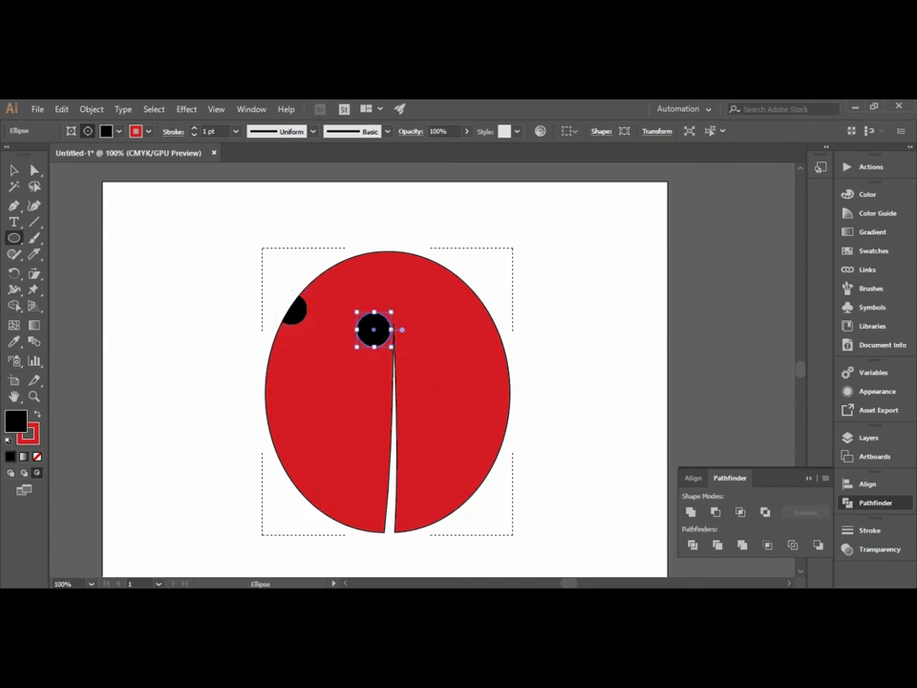
drag(302, 379, 316, 387)
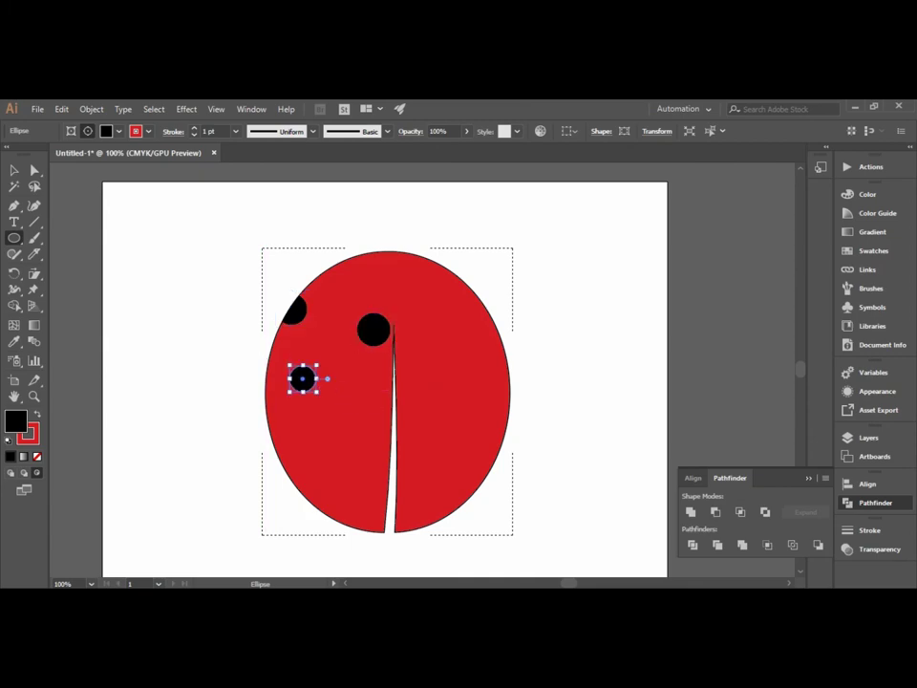
drag(348, 448, 364, 463)
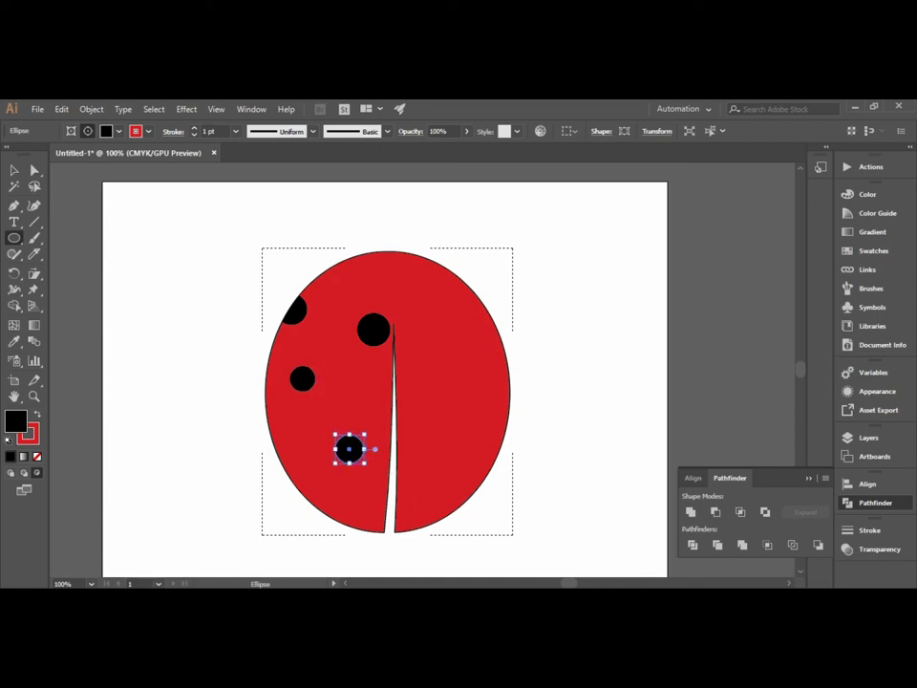
drag(278, 484, 316, 521)
drag(247, 399, 292, 429)
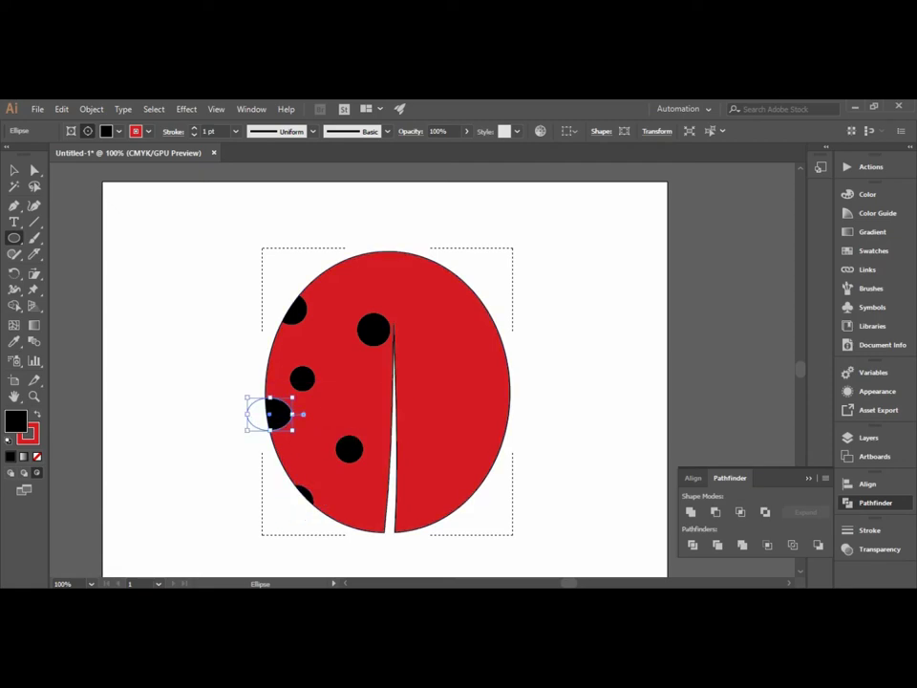
key(ctrl+z)
key(ctrl+z)
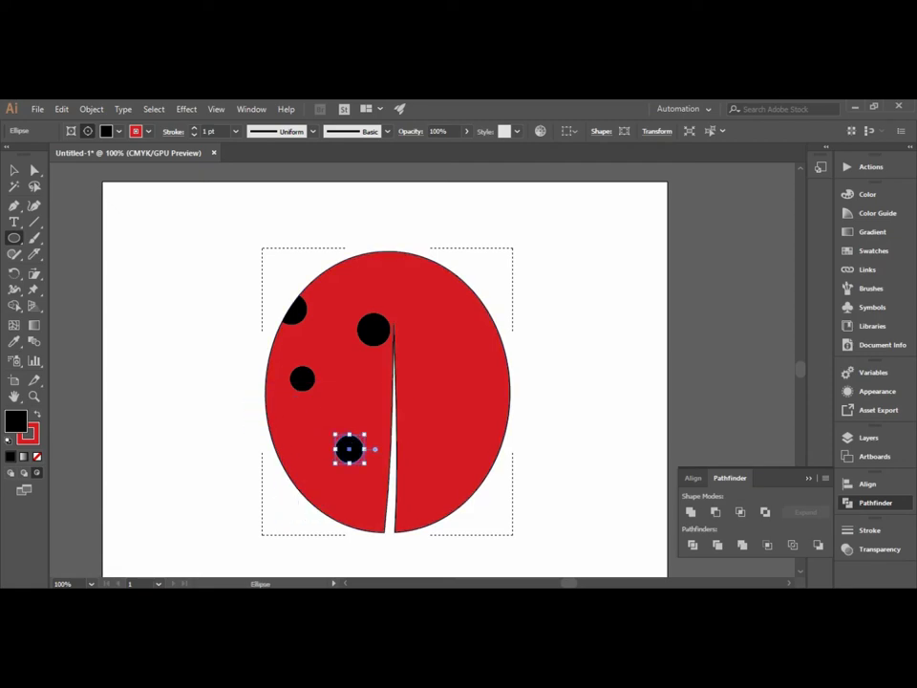
drag(258, 427, 295, 464)
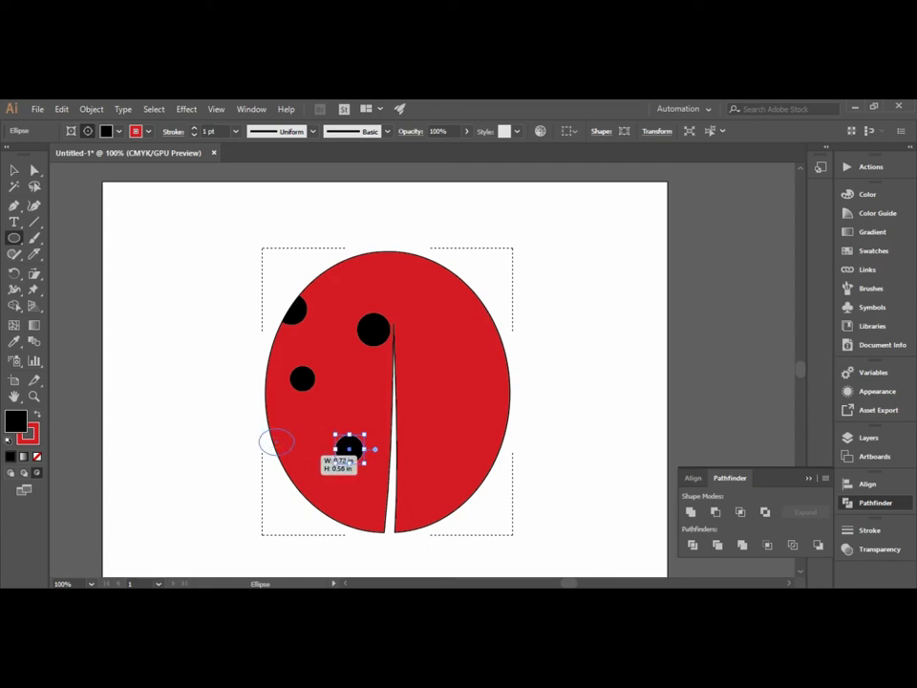
drag(336, 496, 377, 537)
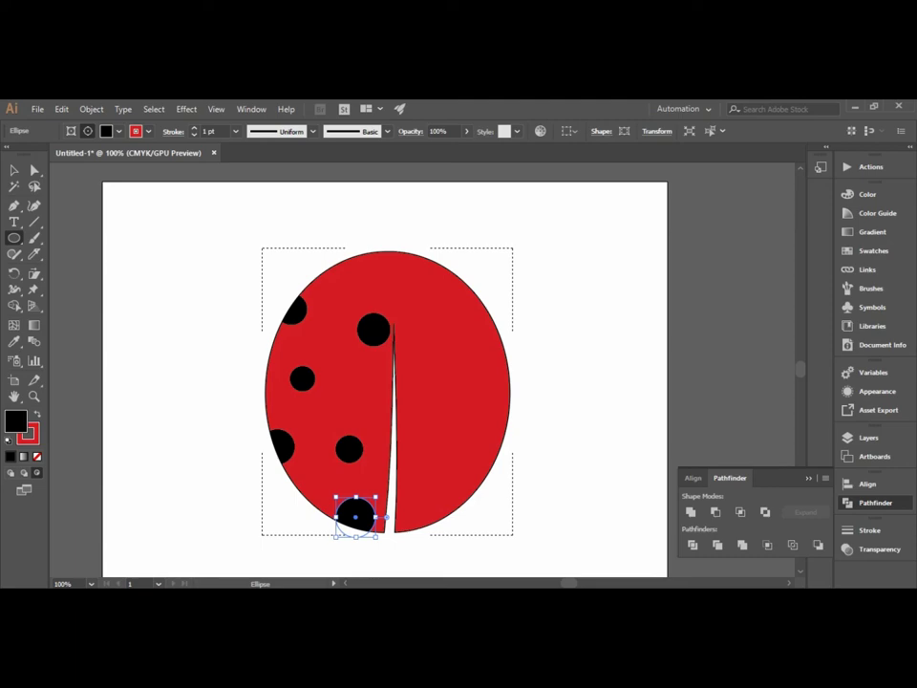
Step: Add black spots across the right wing and one over the wing gap
drag(426, 286, 520, 369)
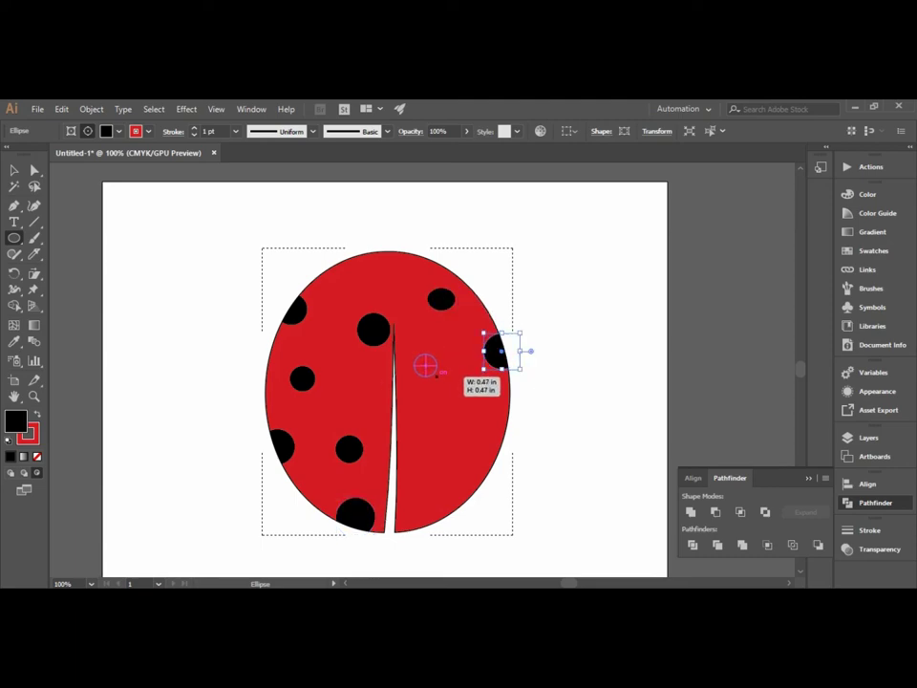
drag(426, 365, 441, 380)
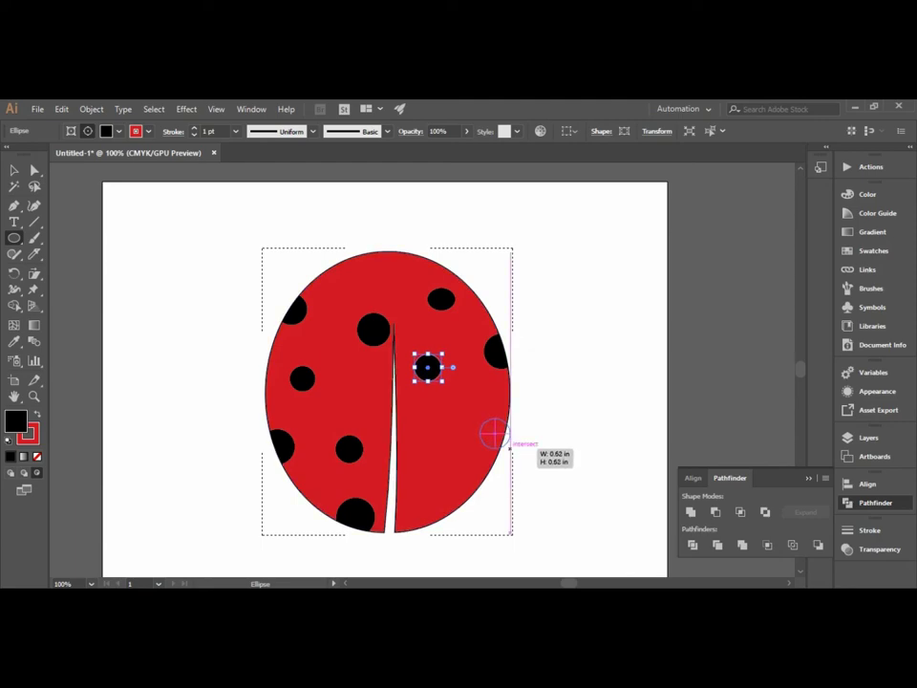
drag(490, 431, 507, 447)
drag(442, 466, 454, 477)
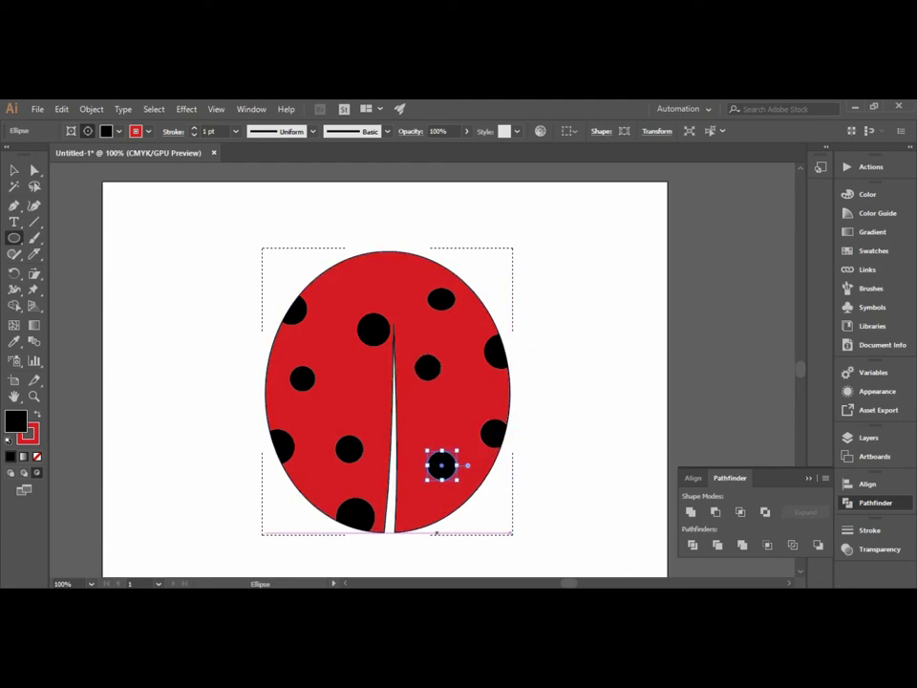
drag(430, 524, 446, 533)
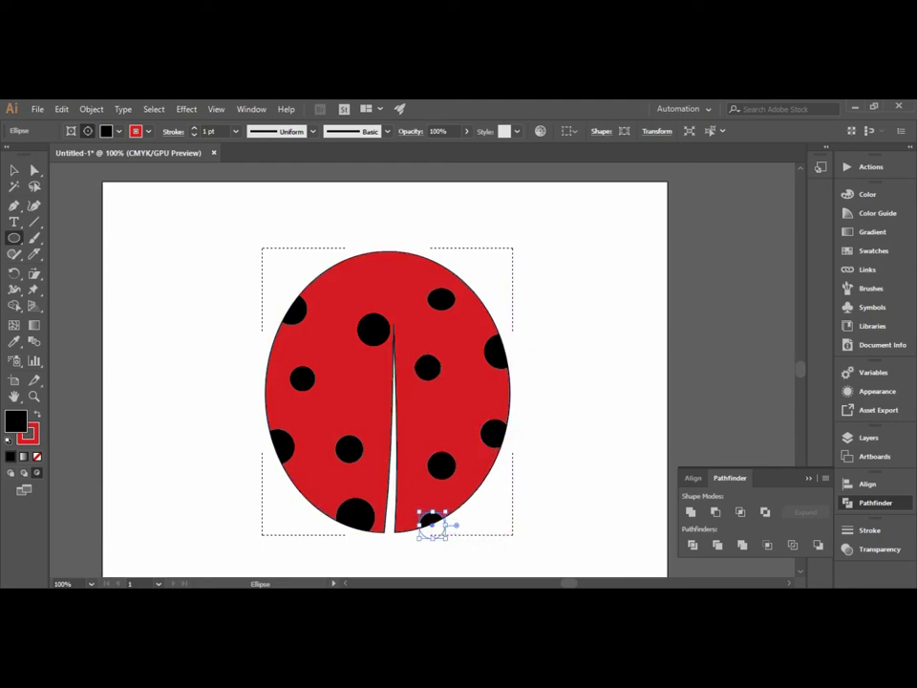
drag(375, 381, 404, 410)
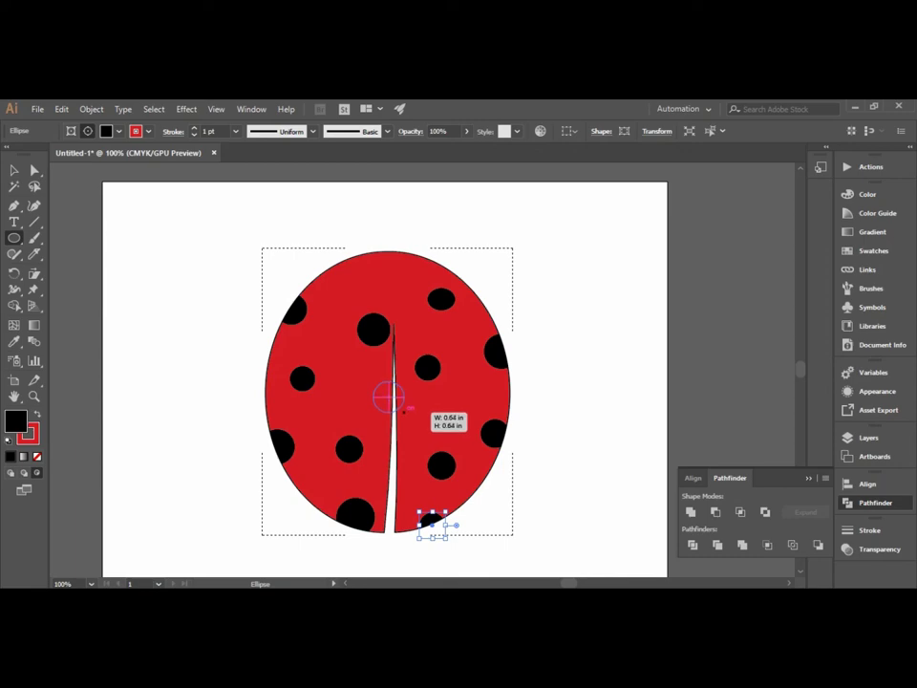
mouse_move(404, 409)
mouse_down()
mouse_move(475, 577)
mouse_move(411, 285)
mouse_move(407, 297)
mouse_up()
scroll(385, 315, up, 2)
Step: Add a 0.6344 in black circle centred over the wing gap
scroll(385, 315, up, 1)
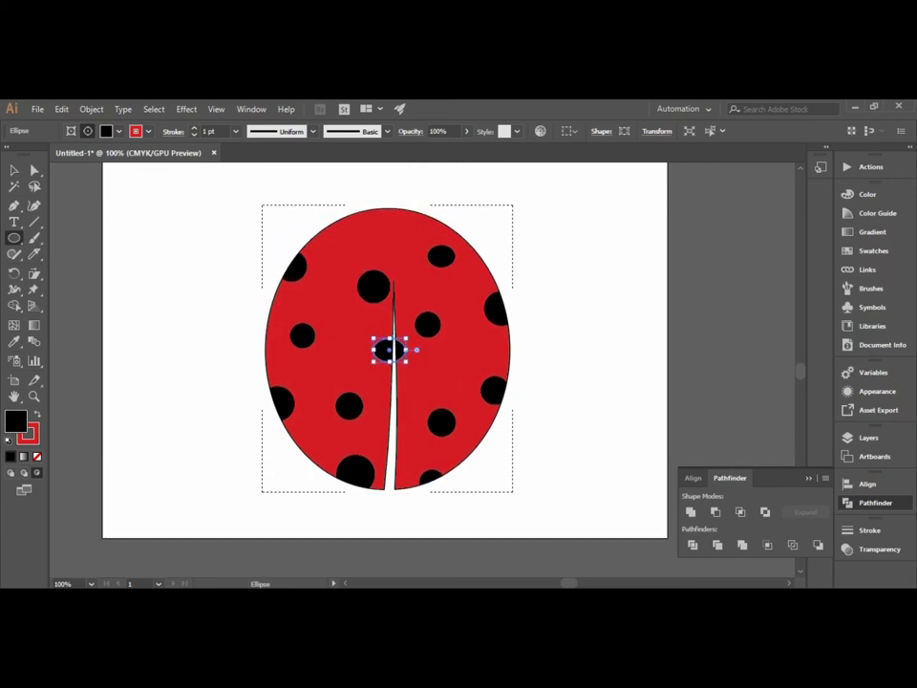
key(v)
key(ctrl+shift+a)
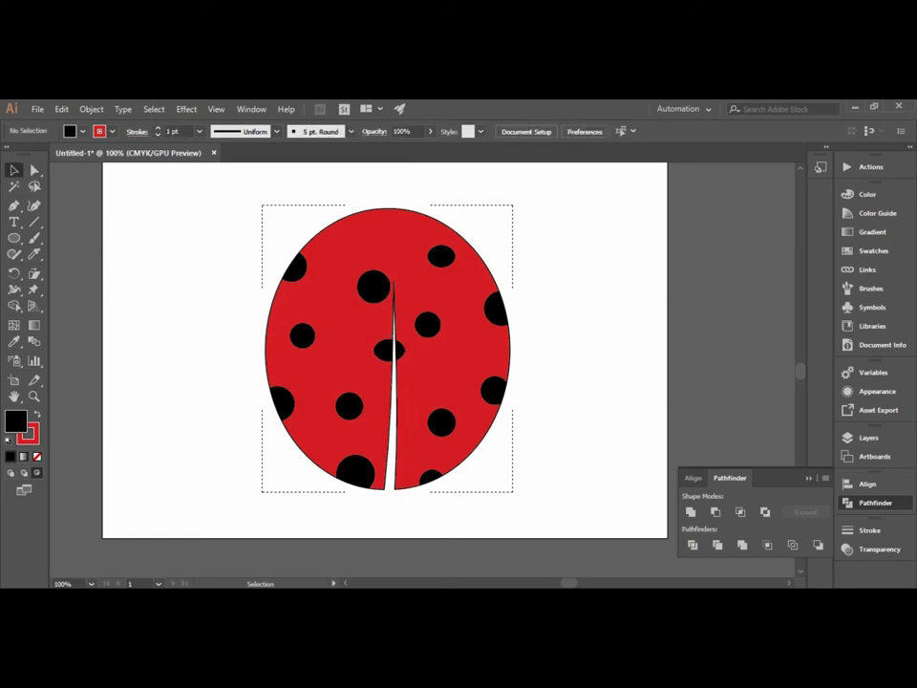
scroll(385, 363, up, 1)
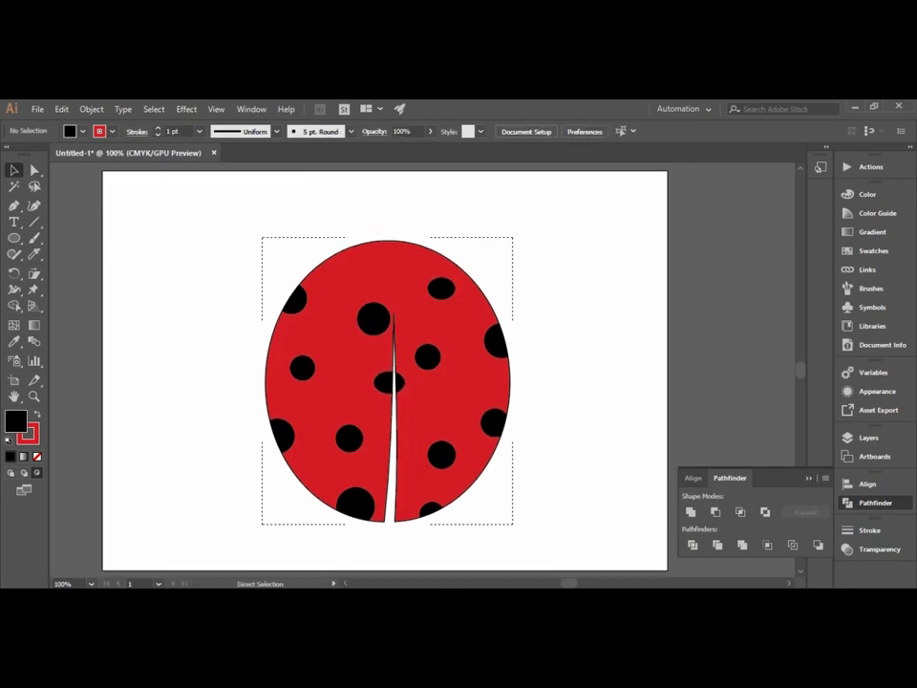
click(429, 510)
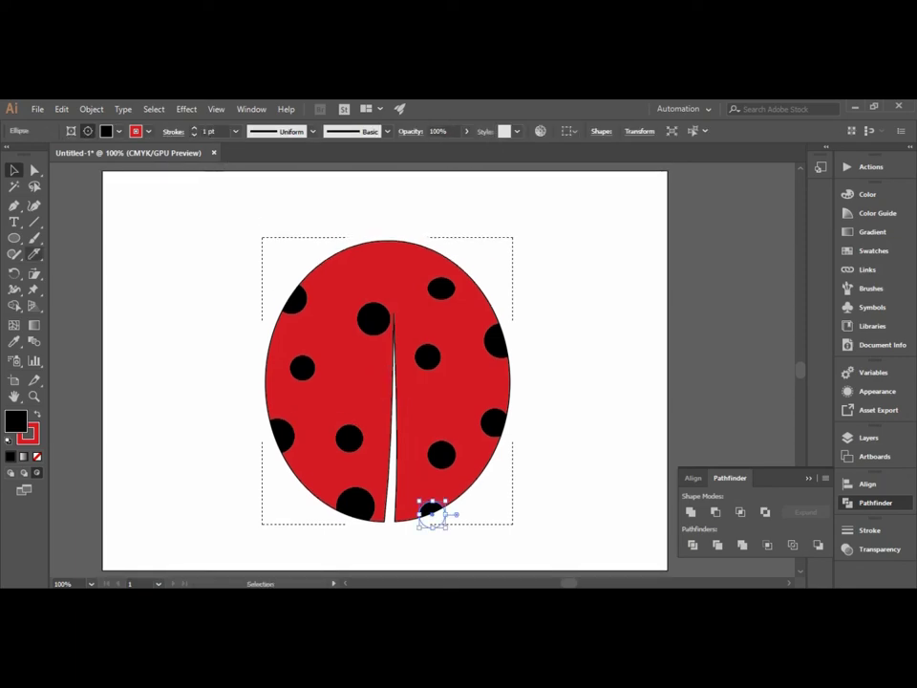
key(l)
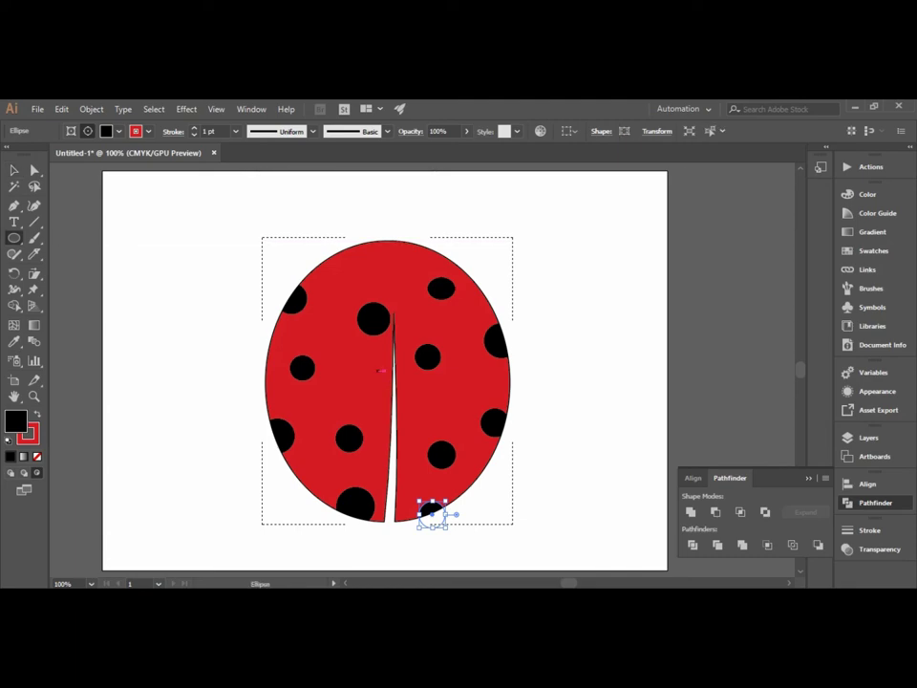
drag(392, 384, 411, 398)
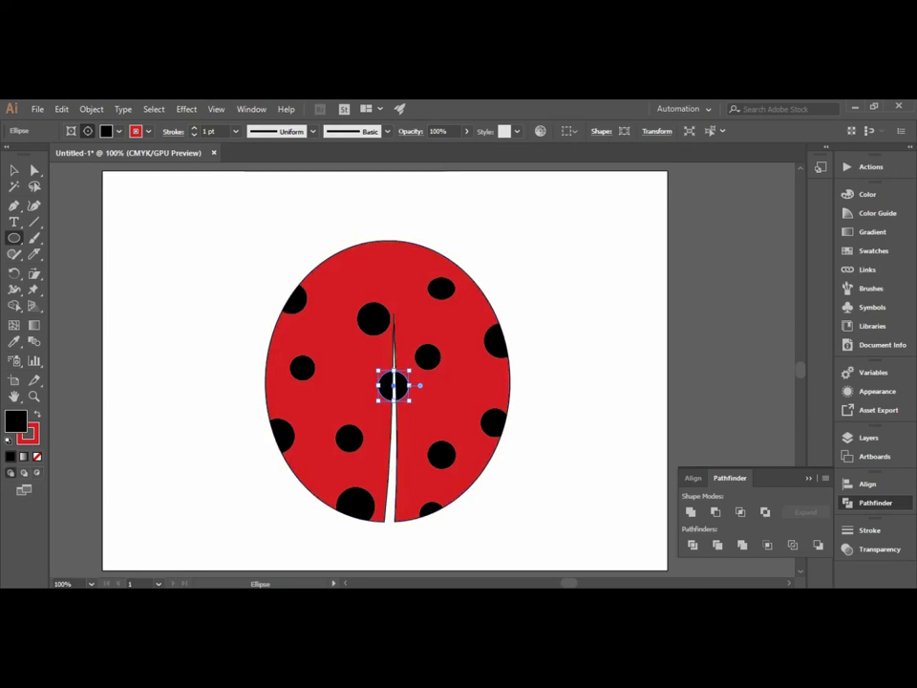
click(393, 385)
key(Return)
Step: Move the spotted ladybug body further right on the artboard
key(v)
key(ctrl+shift+a)
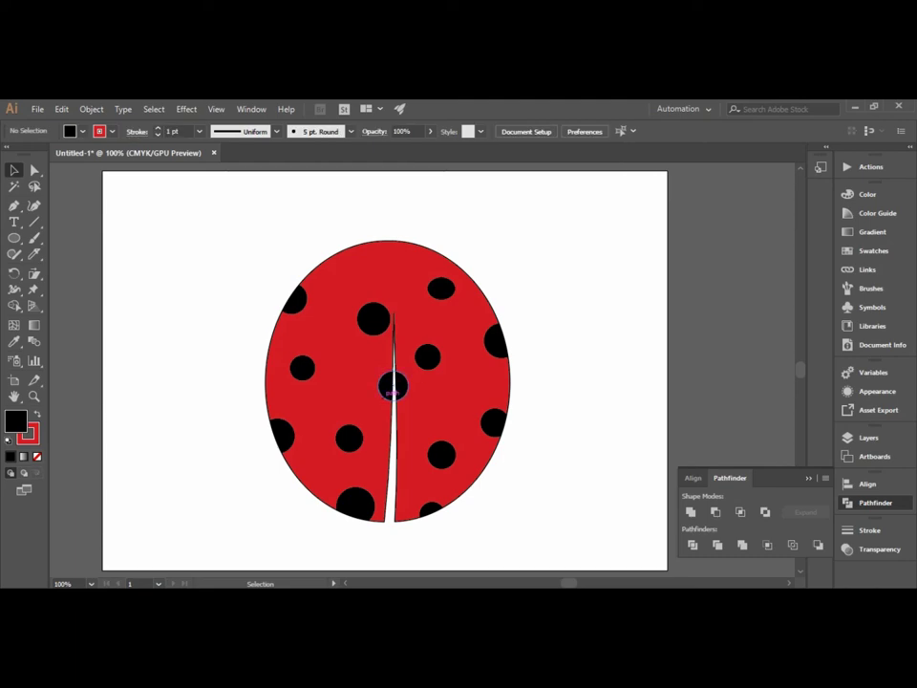
click(292, 295)
key(ctrl+shift+a)
drag(348, 362, 420, 363)
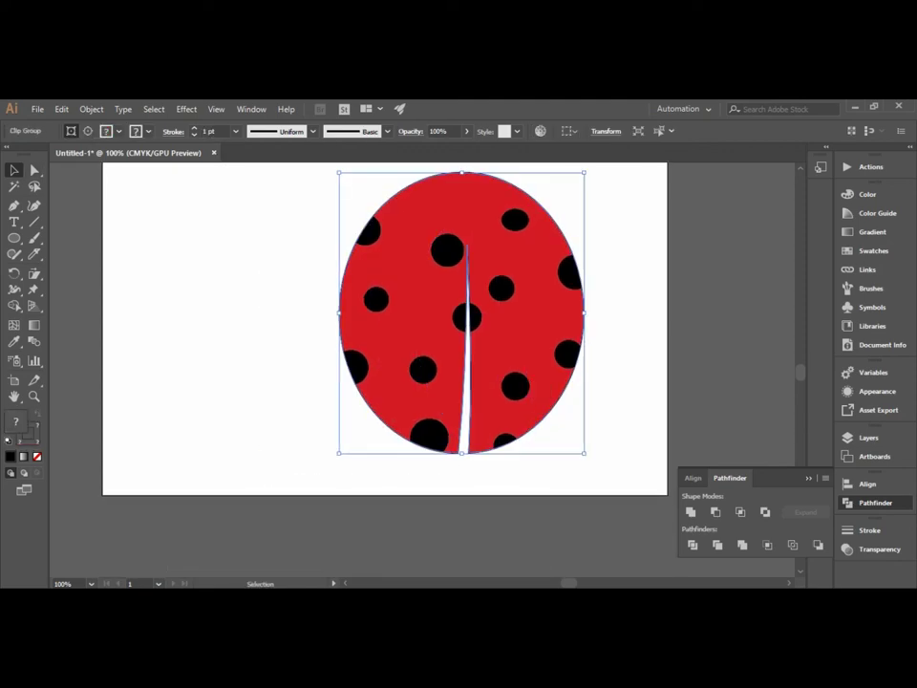
key(ctrl+shift+a)
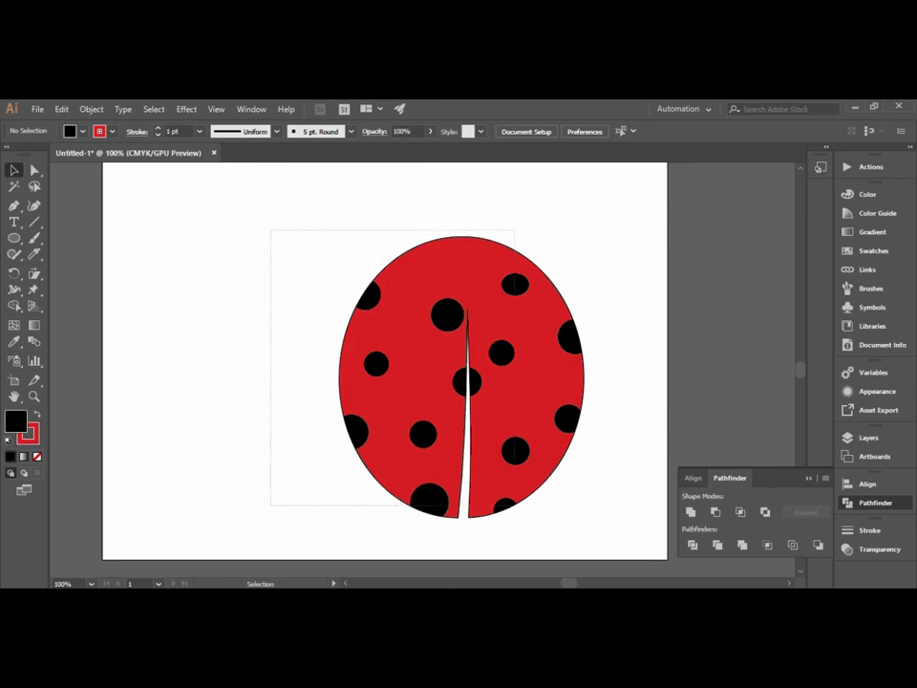
Step: Select the entire spotted ladybug body and group it with Ctrl+G
drag(271, 230, 573, 521)
right_click(504, 233)
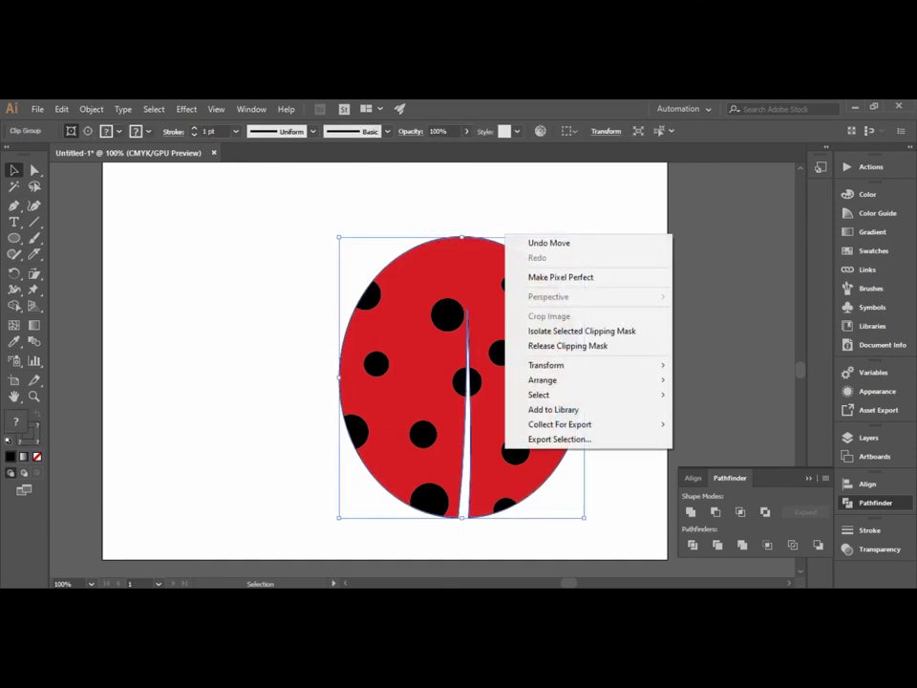
key(ctrl+shift+a)
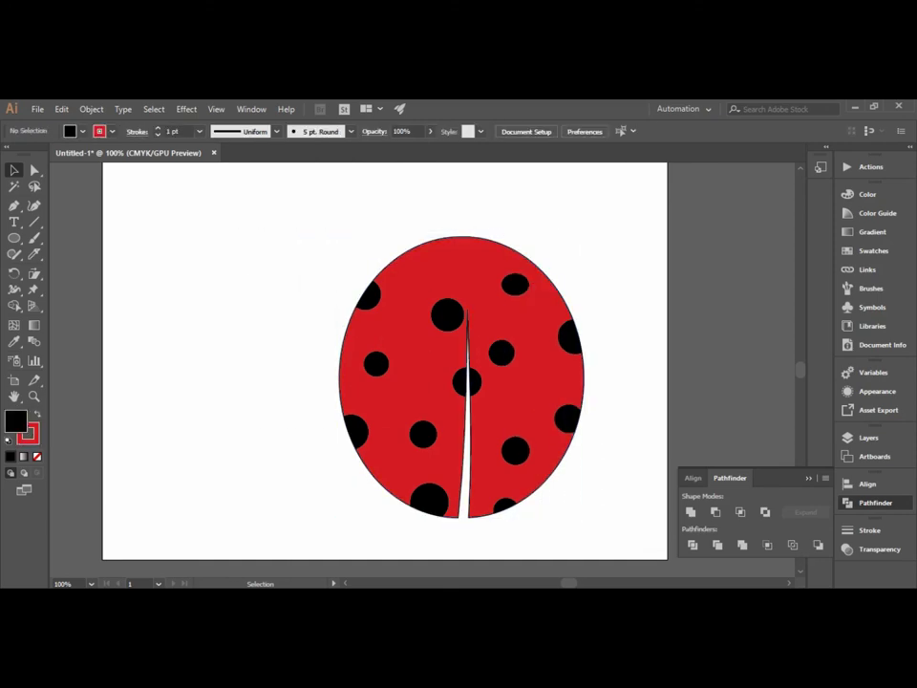
drag(283, 215, 600, 528)
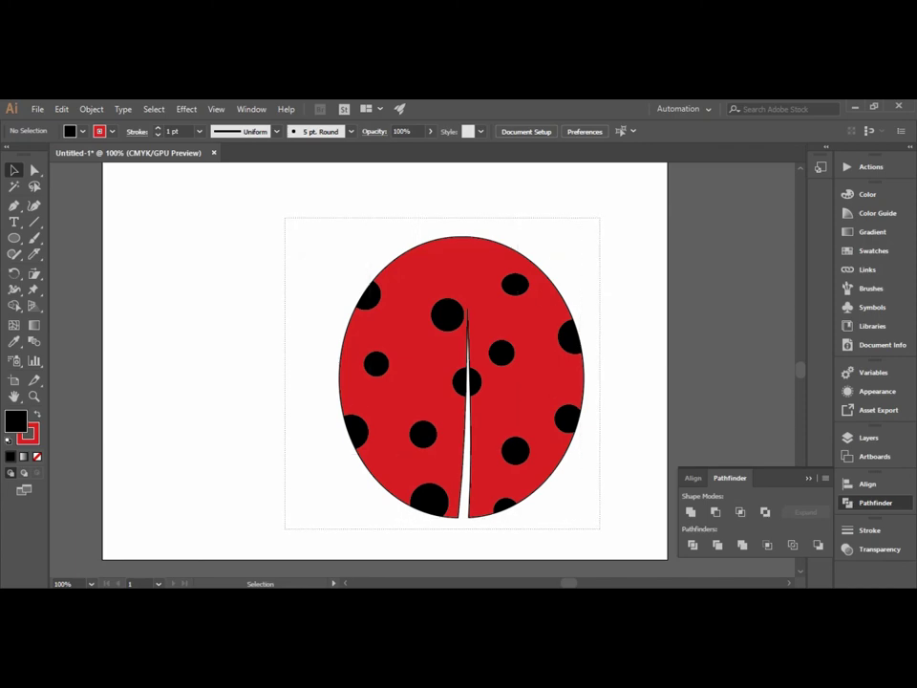
key(ctrl+g)
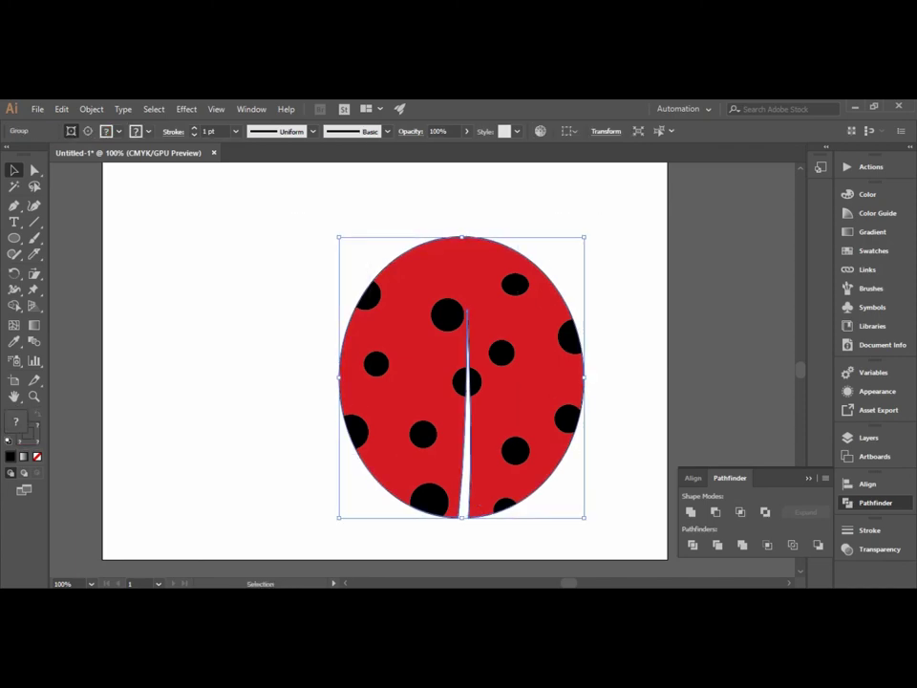
key(ctrl+shift+a)
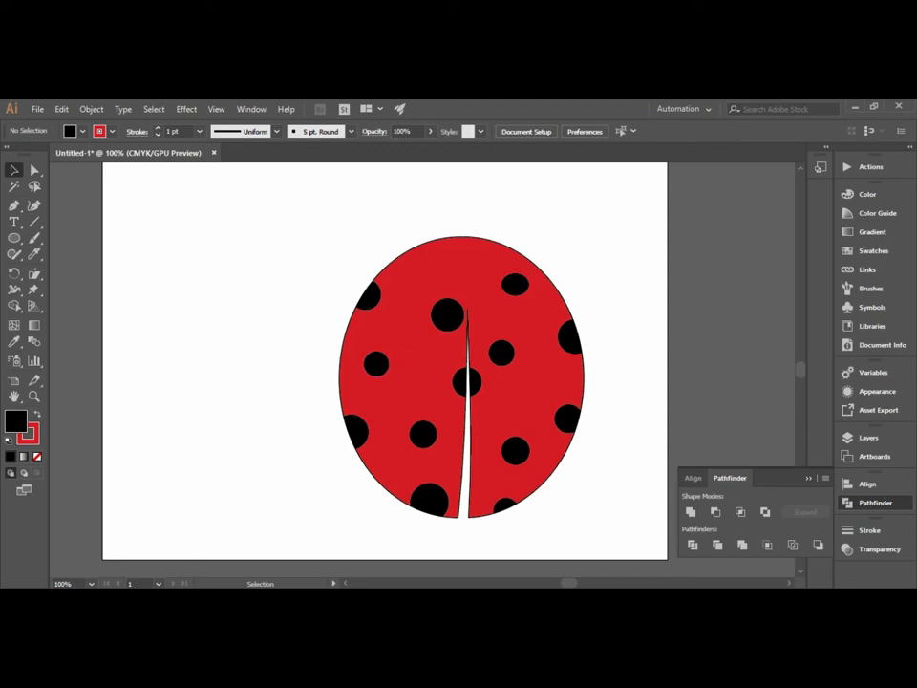
key(l)
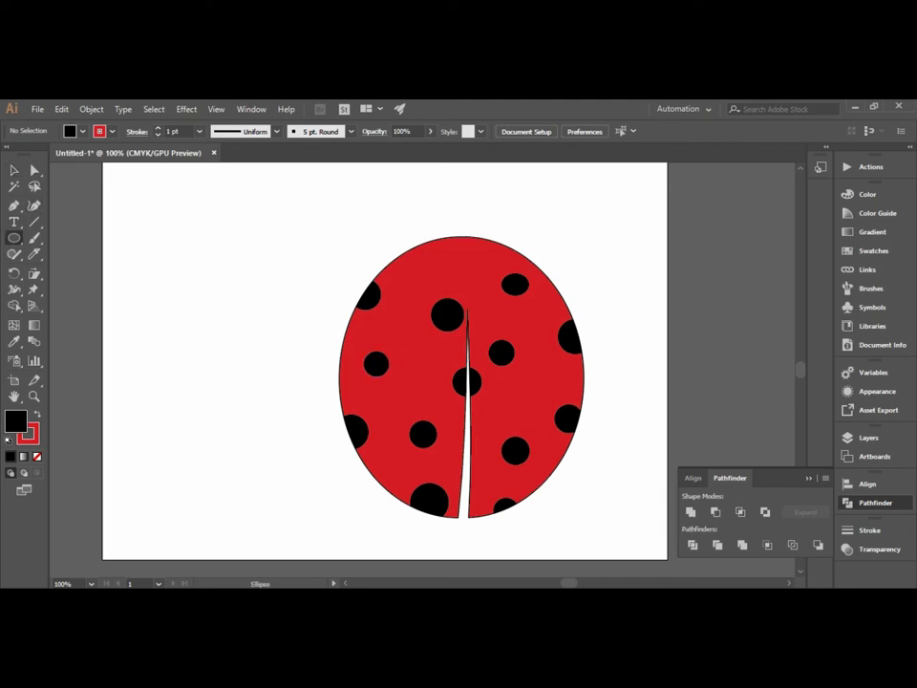
Step: Draw a white, black-outlined ellipse about 3.25 inches wide over the top of the red body
key(d)
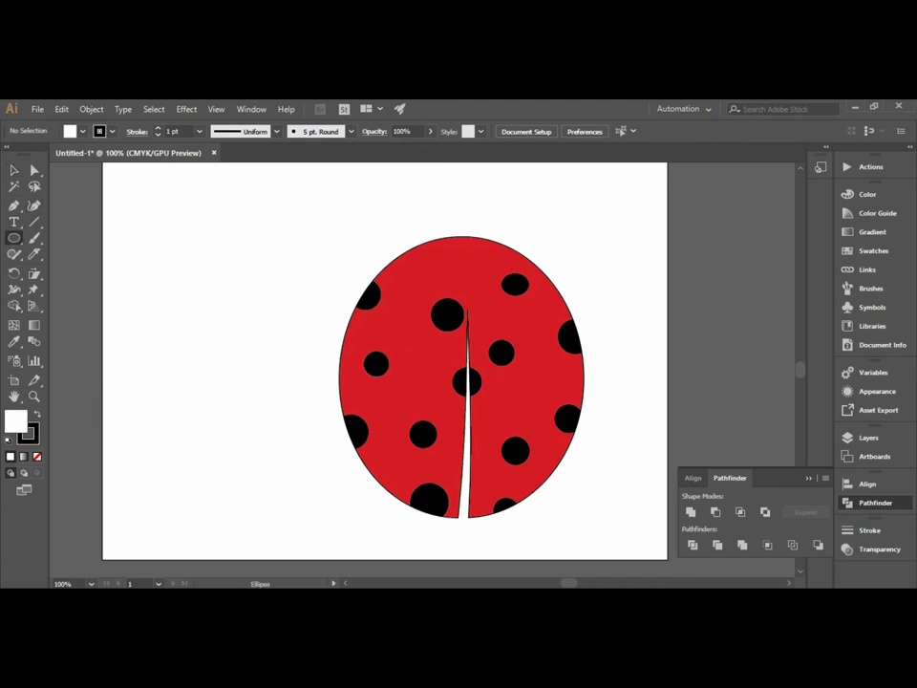
drag(144, 237, 275, 325)
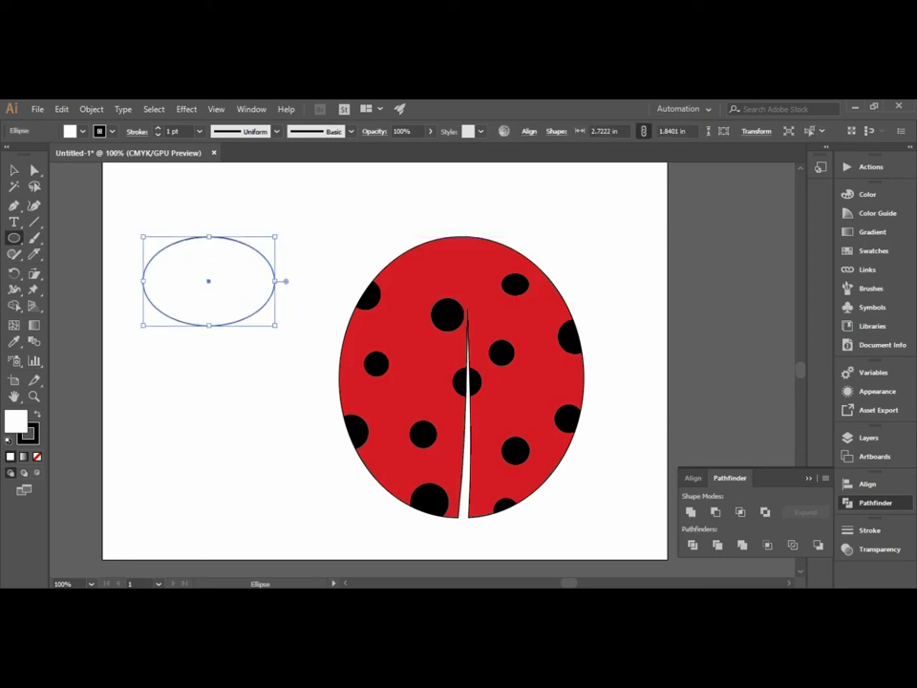
drag(210, 281, 453, 248)
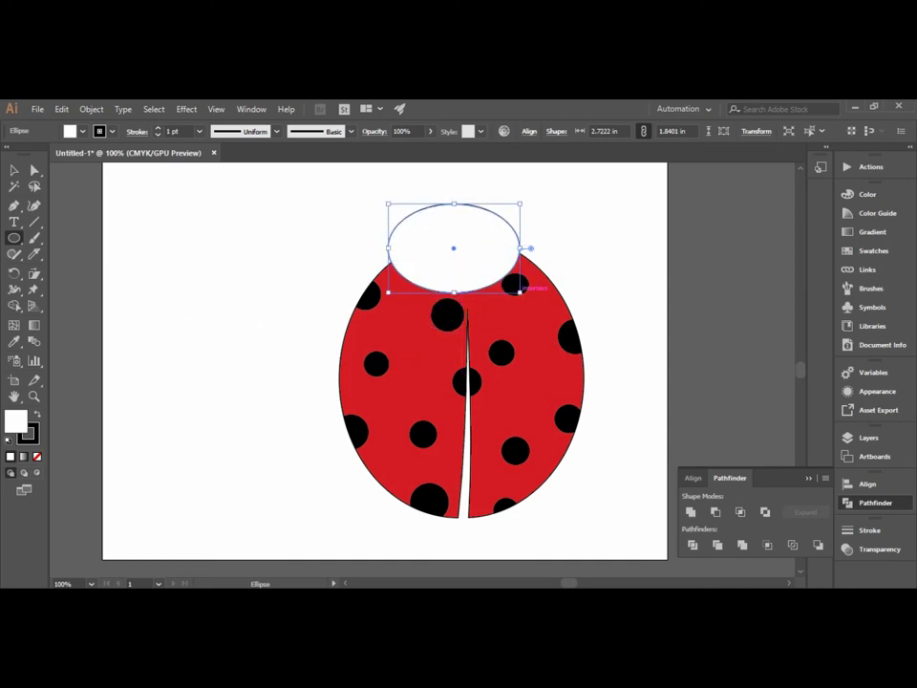
drag(520, 291, 562, 311)
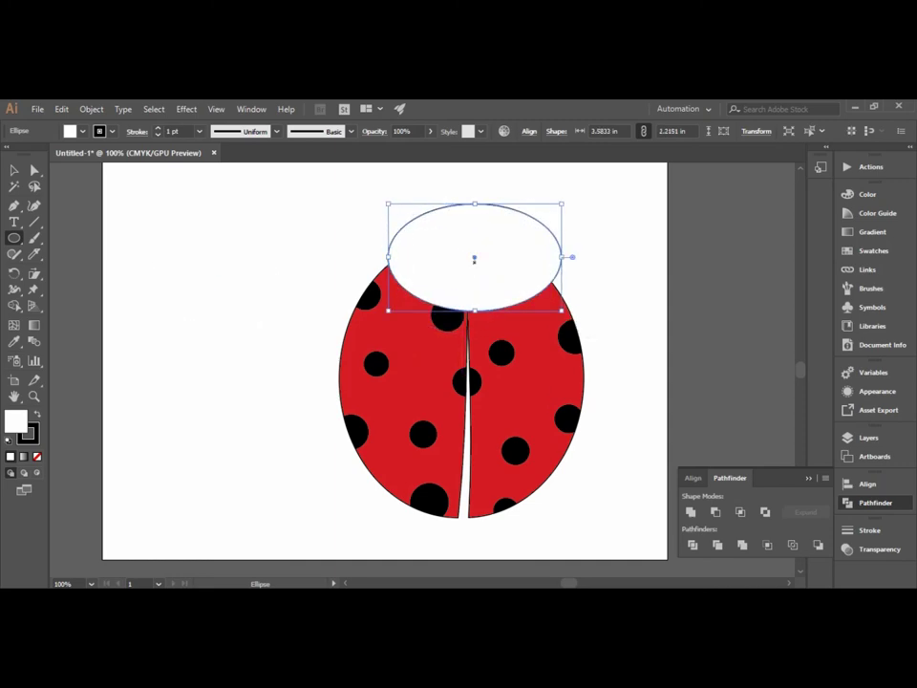
drag(474, 259, 466, 268)
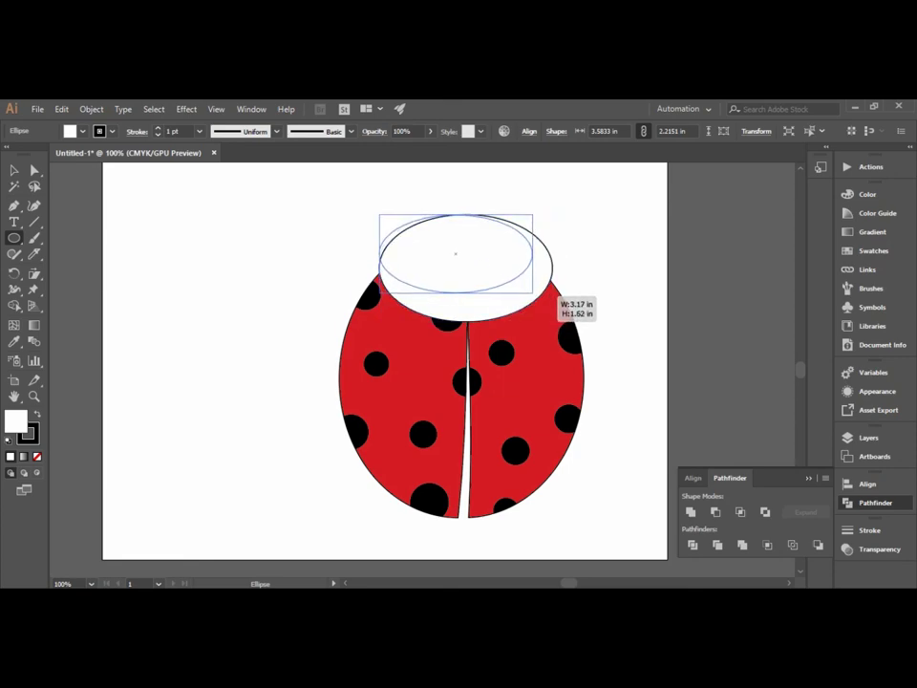
drag(551, 296, 537, 296)
Step: Undo an accidental tiny ellipse and dismiss the stray size prompt and window menu
drag(488, 262, 493, 265)
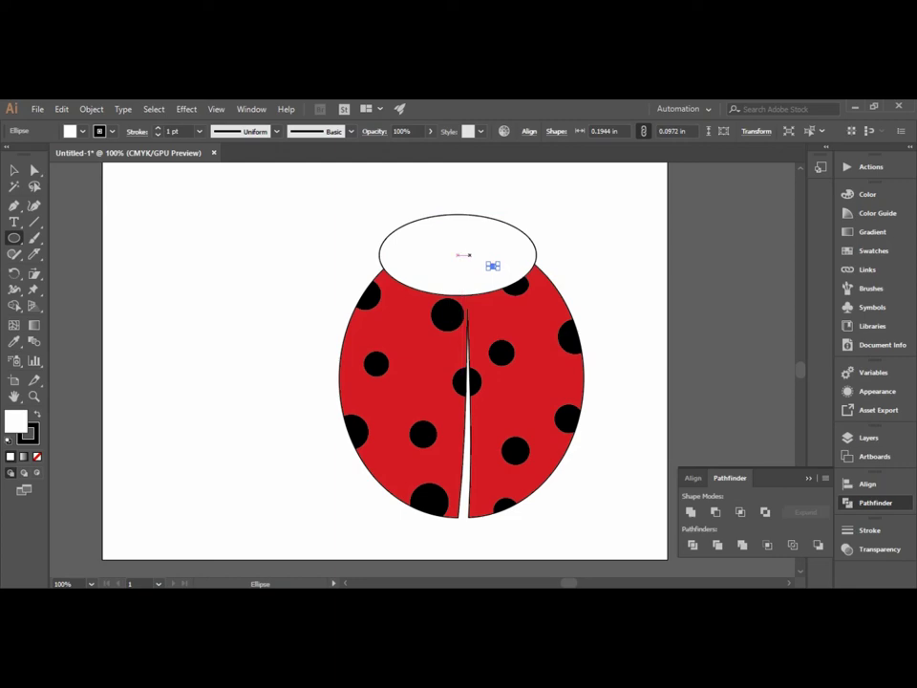
key(ctrl+z)
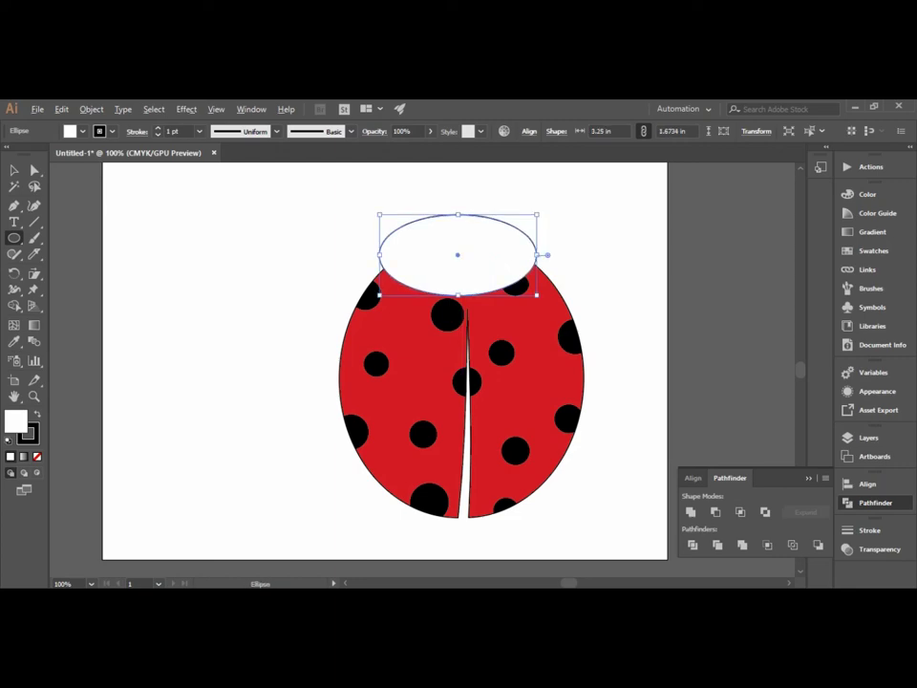
click(492, 265)
key(Escape)
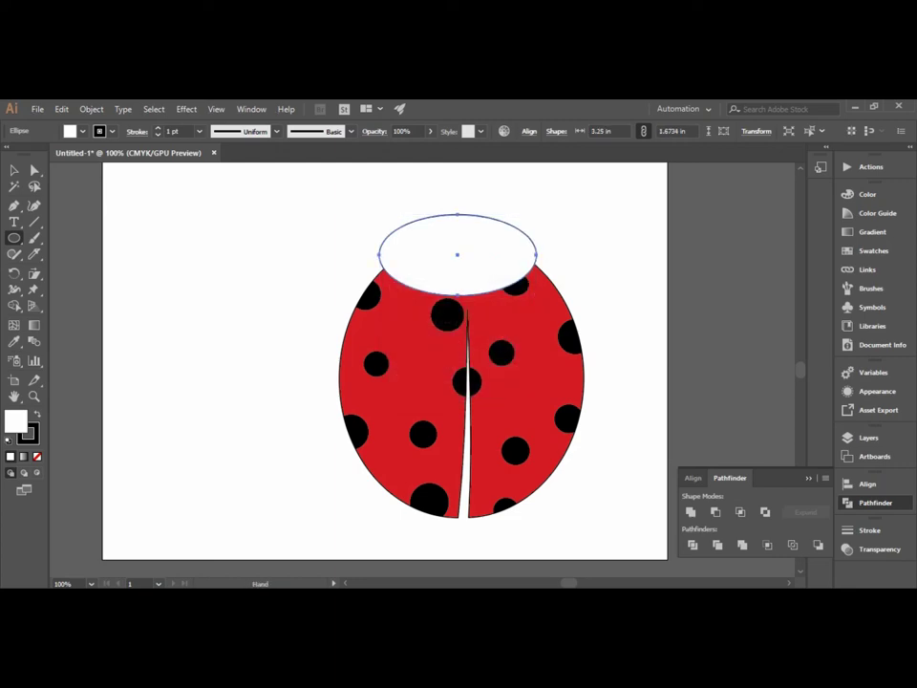
key(alt+space)
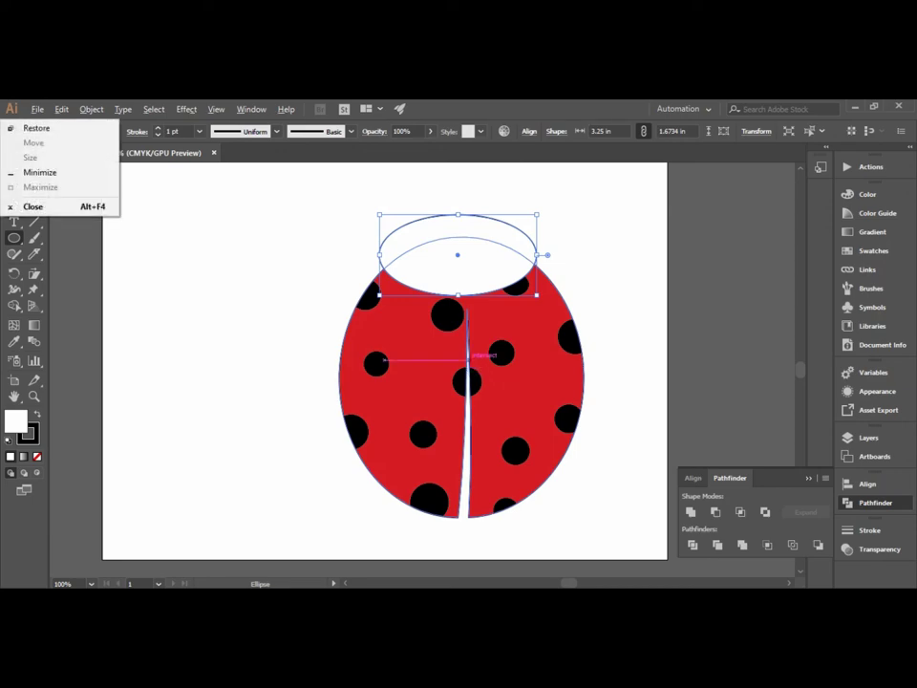
key(Escape)
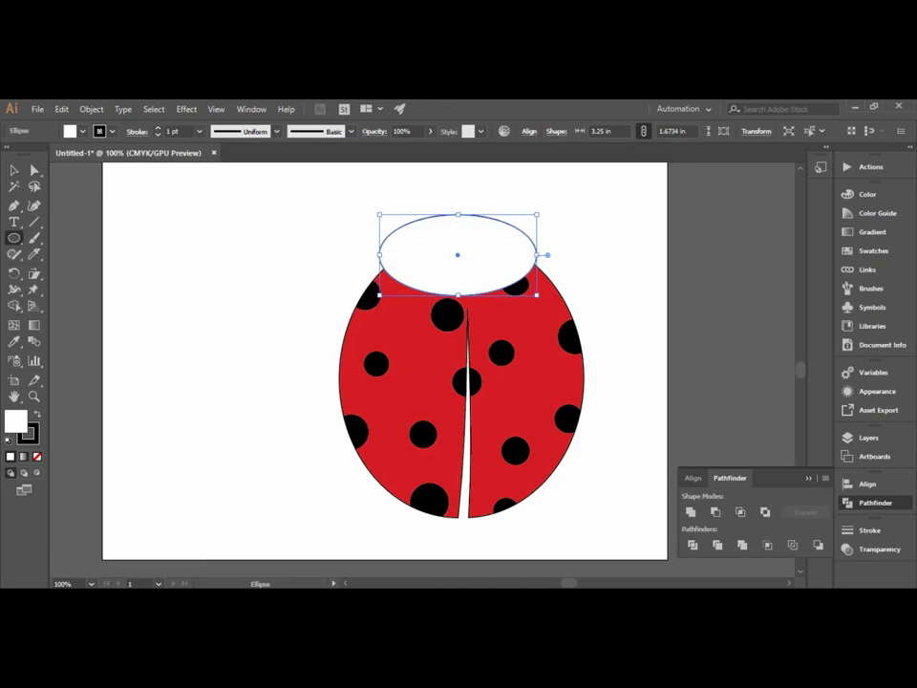
mouse_move(528, 260)
mouse_down()
mouse_move(335, 265)
mouse_move(527, 259)
mouse_up()
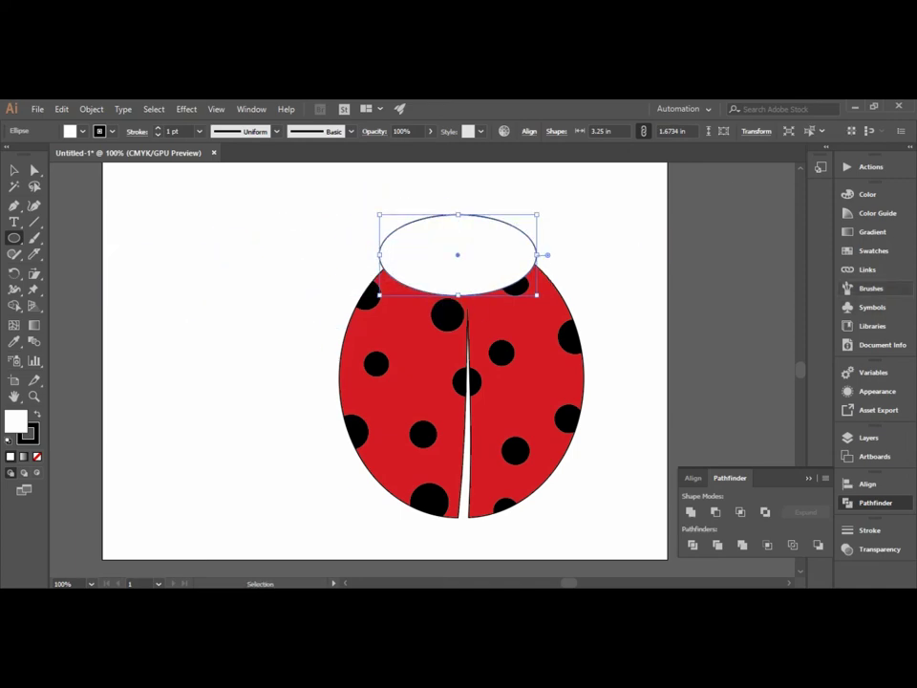
Step: Move the 3.25-inch oval to the empty left and overlap it with a 4.19 by 1.47-inch ellipse
mouse_move(448, 271)
mouse_down()
mouse_move(372, 266)
mouse_move(219, 290)
mouse_up()
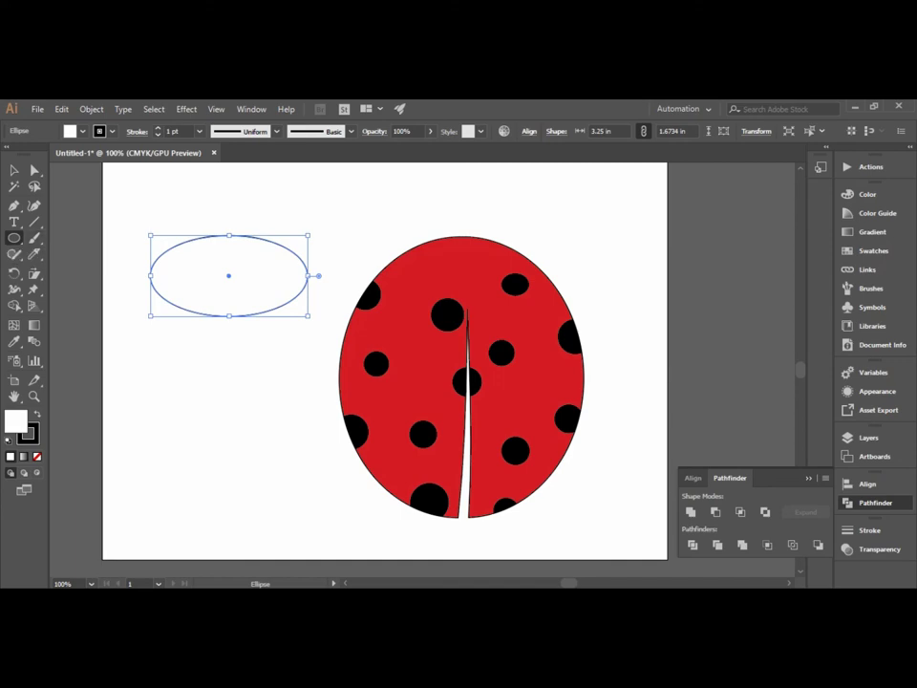
mouse_move(318, 276)
mouse_down()
mouse_move(346, 296)
mouse_move(320, 278)
mouse_move(337, 277)
mouse_up()
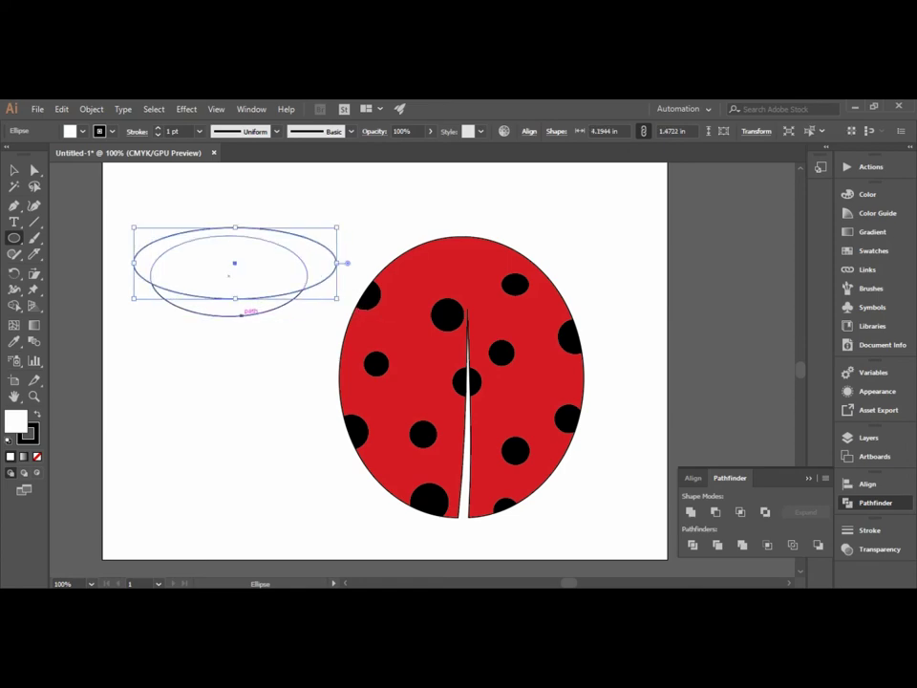
click(467, 370)
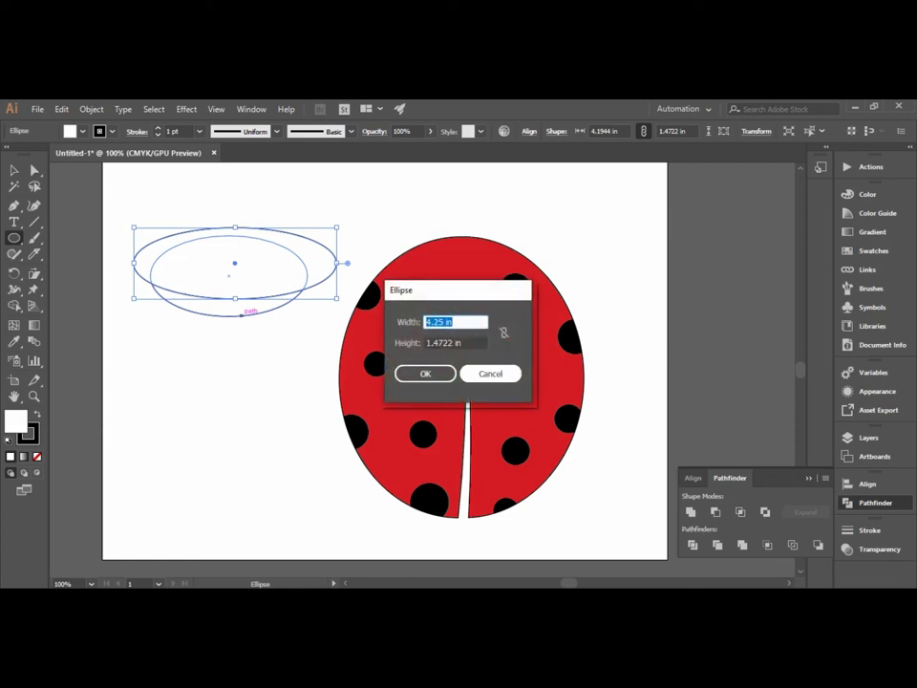
key(Escape)
key(v)
mouse_move(230, 304)
mouse_down()
mouse_move(229, 247)
mouse_move(235, 305)
mouse_up()
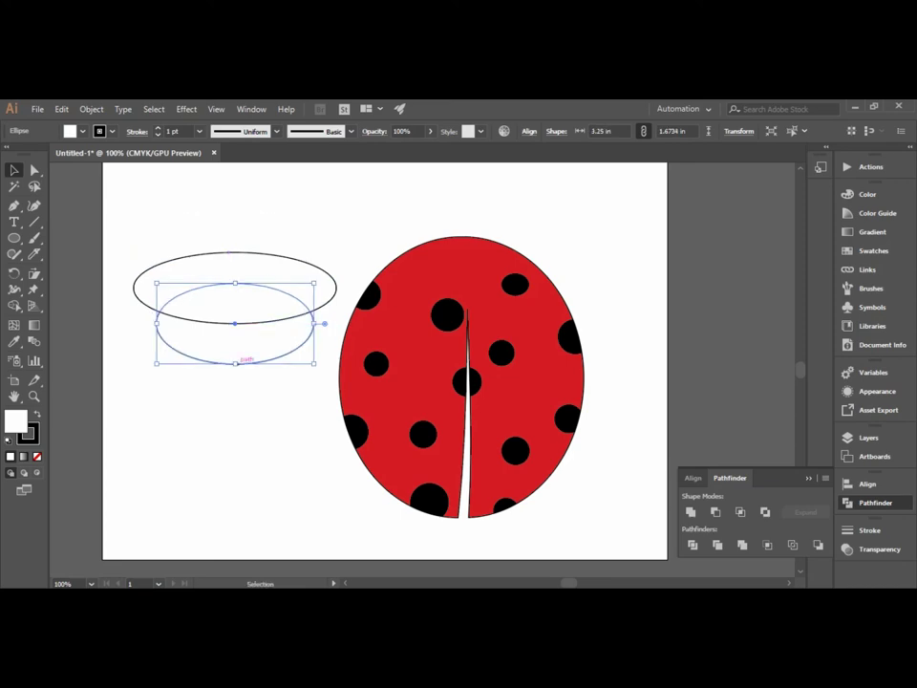
Step: Raise and widen the smaller ellipse so it fits up into the wider one
drag(234, 323, 235, 311)
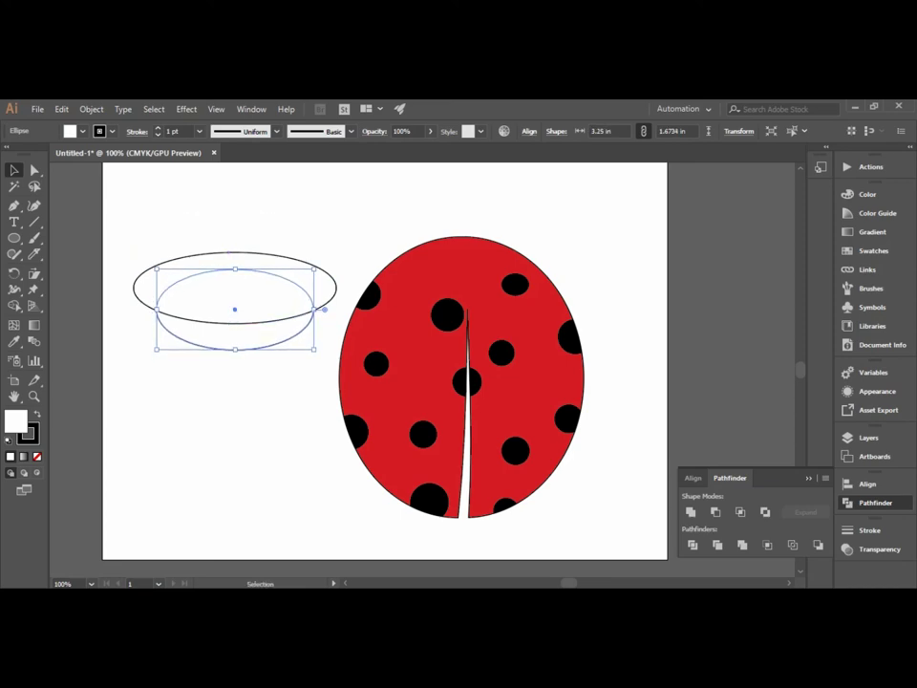
drag(156, 311, 142, 306)
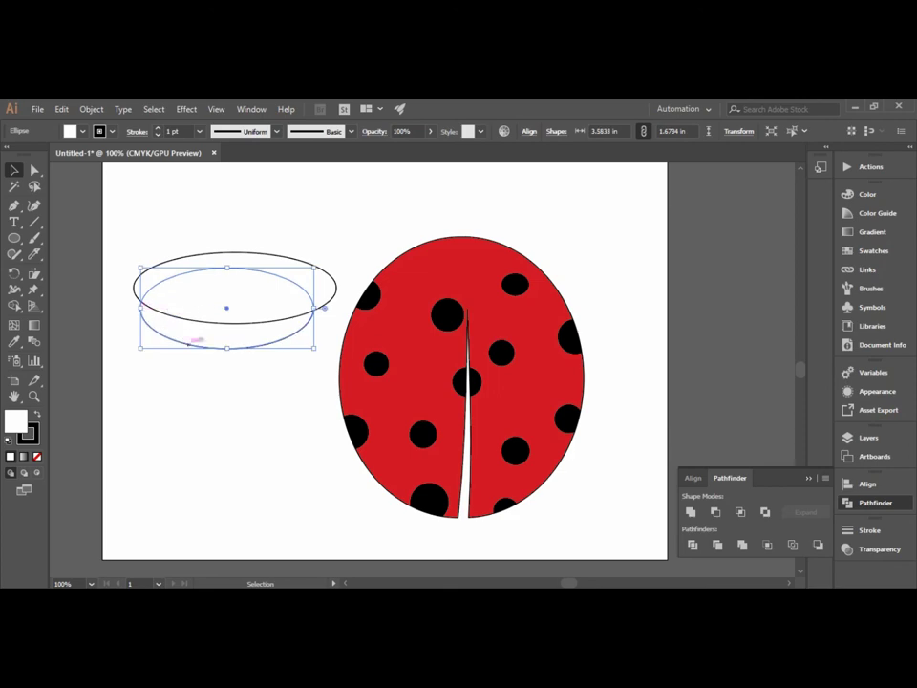
key(shift+Up)
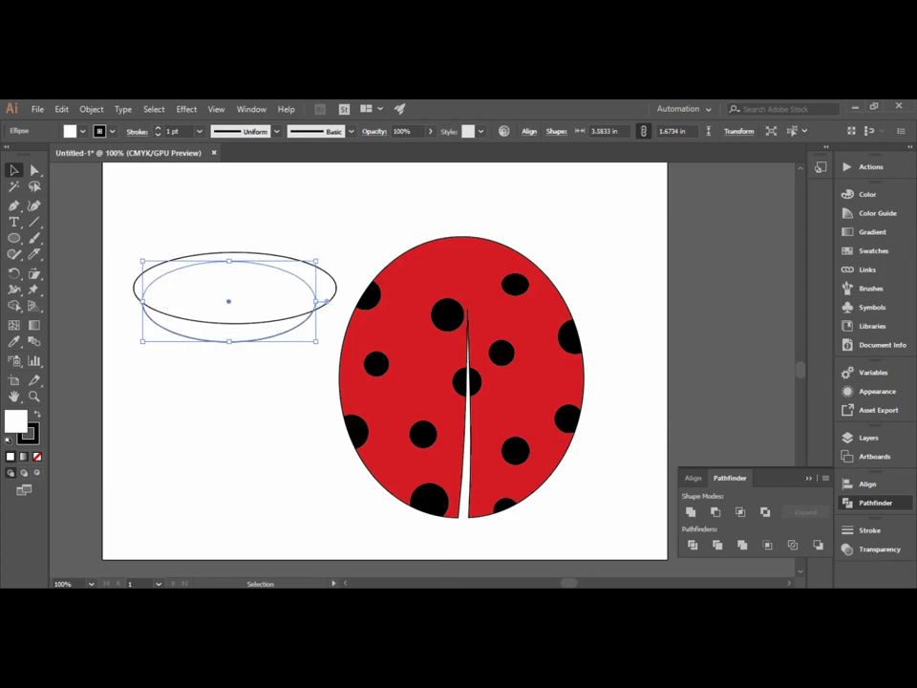
key(Right)
key(Right)
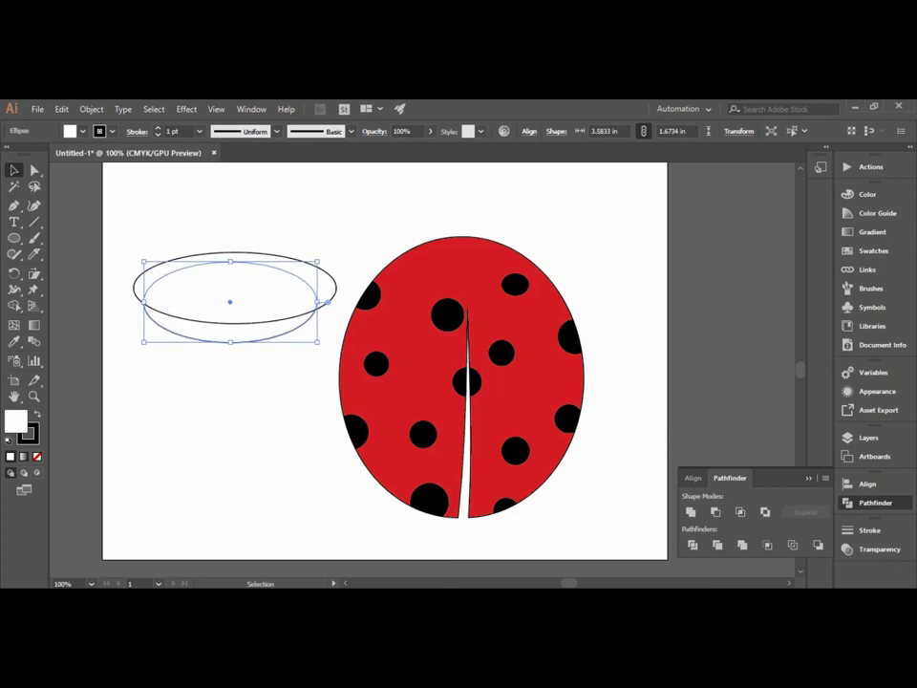
Step: Select both ellipses and use Shape Builder to delete all but their lens-shaped overlap
click(191, 220)
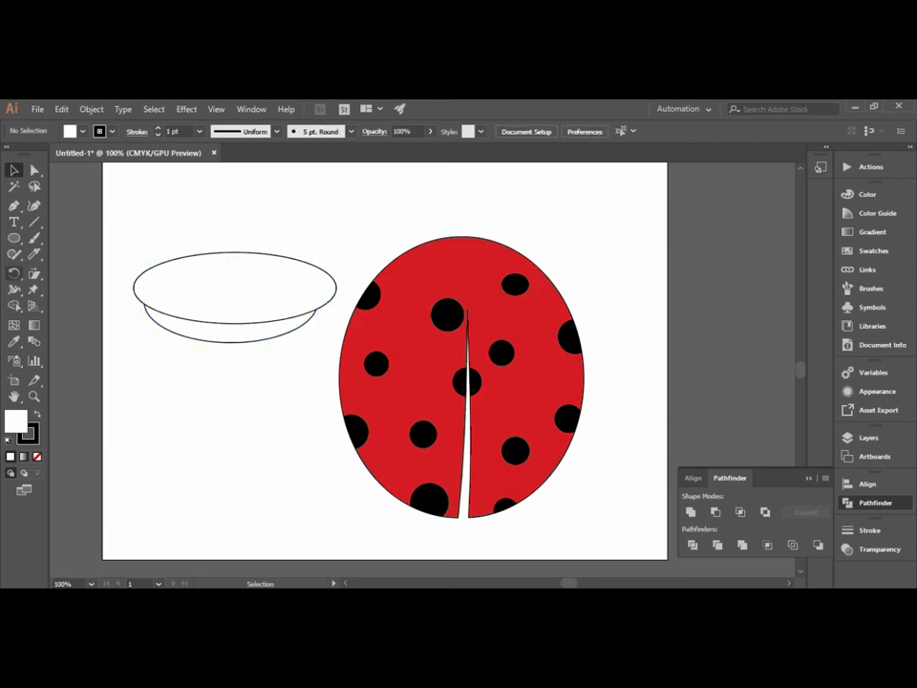
drag(123, 203, 163, 334)
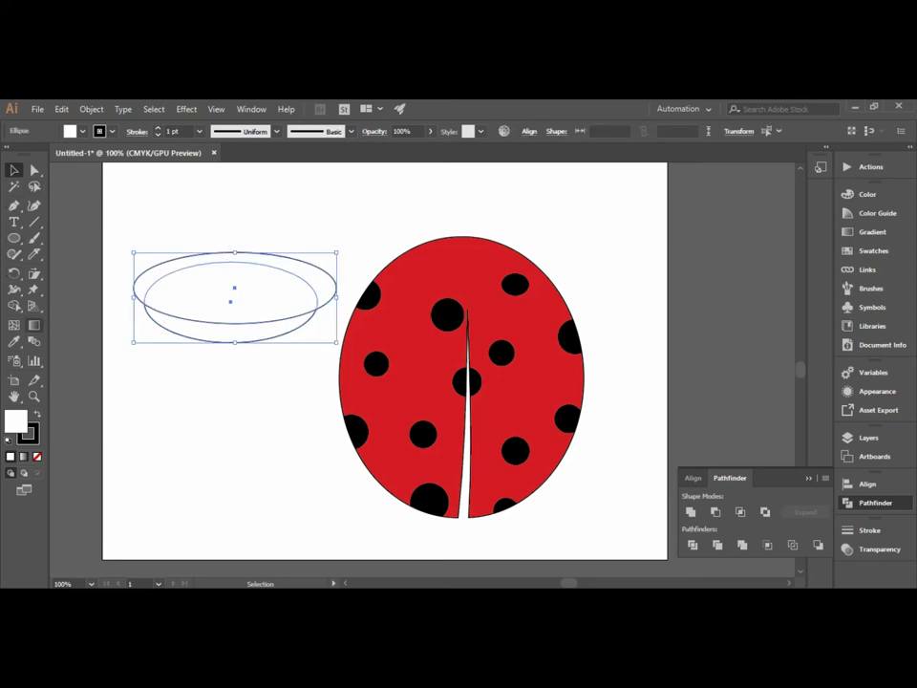
key(shift+m)
click(229, 333)
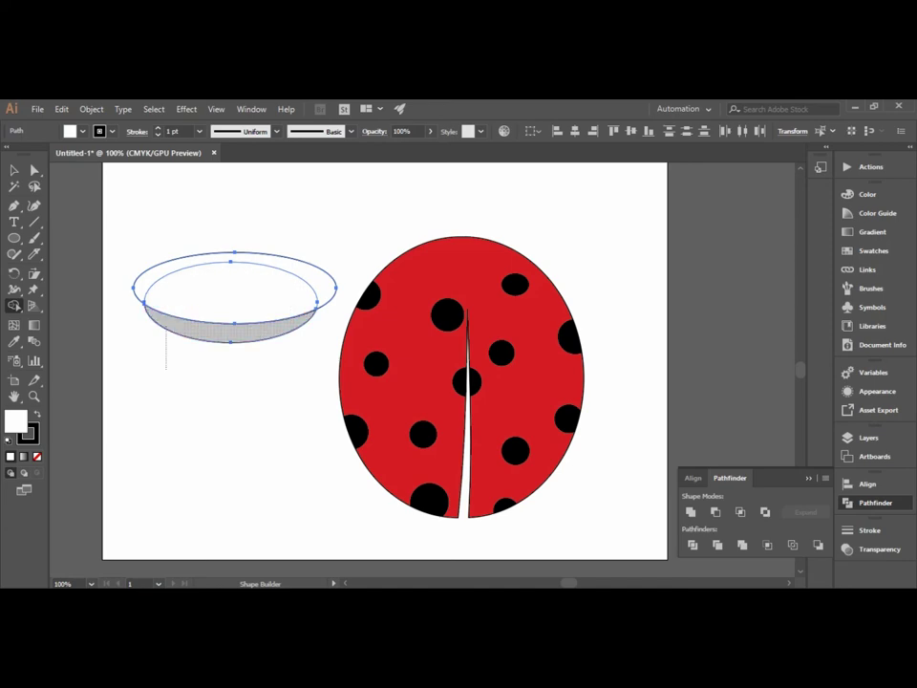
alt+click(167, 323)
alt+click(153, 274)
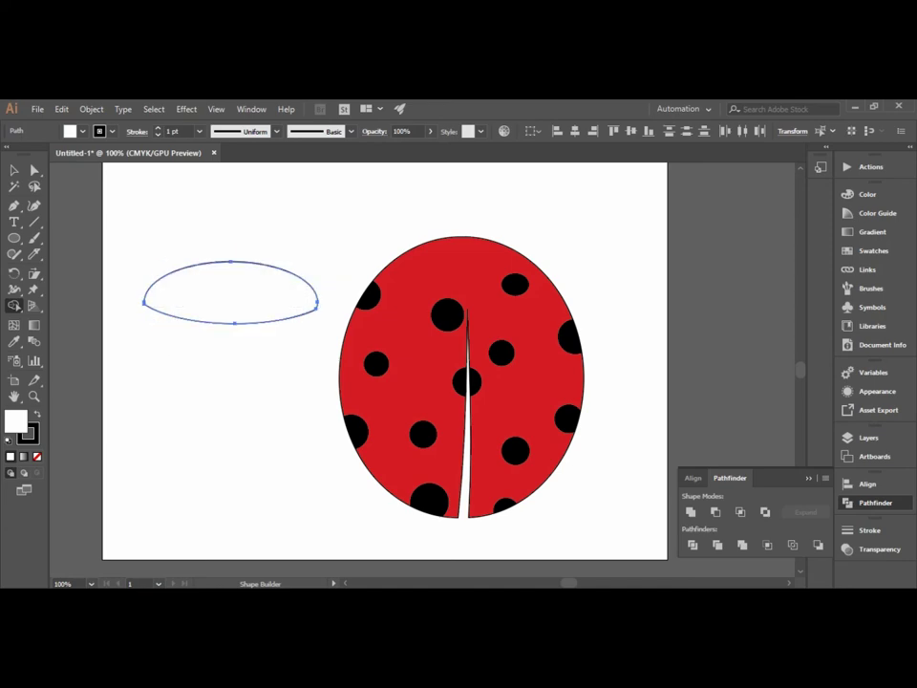
Step: Copy the lens onto the body's top, delete the leftover, and make it black with white outline
key(v)
click(239, 401)
mouse_move(226, 315)
mouse_down()
mouse_move(464, 282)
mouse_move(464, 261)
mouse_up()
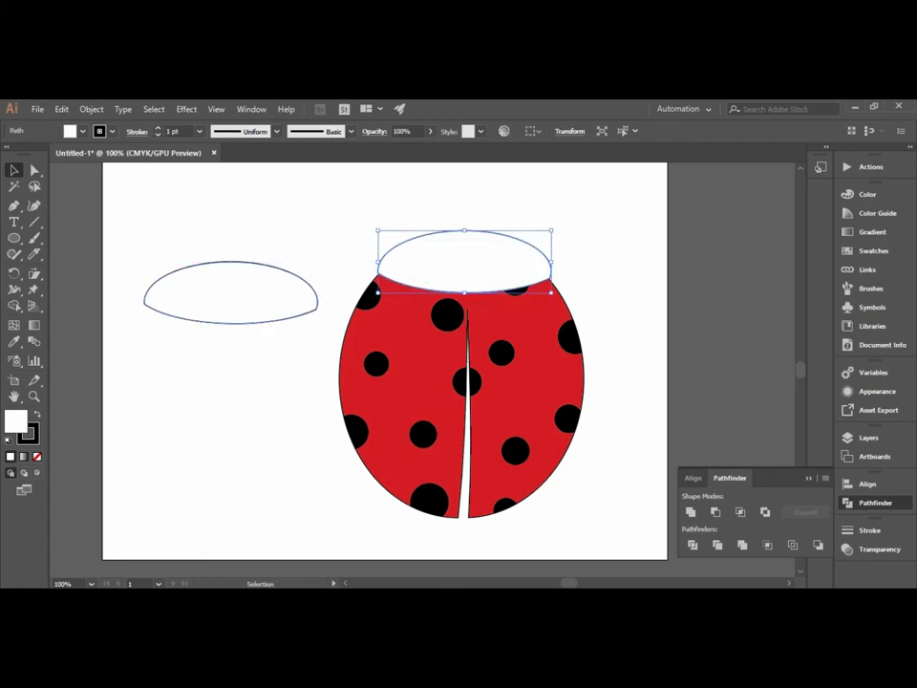
click(230, 291)
key(Delete)
click(464, 258)
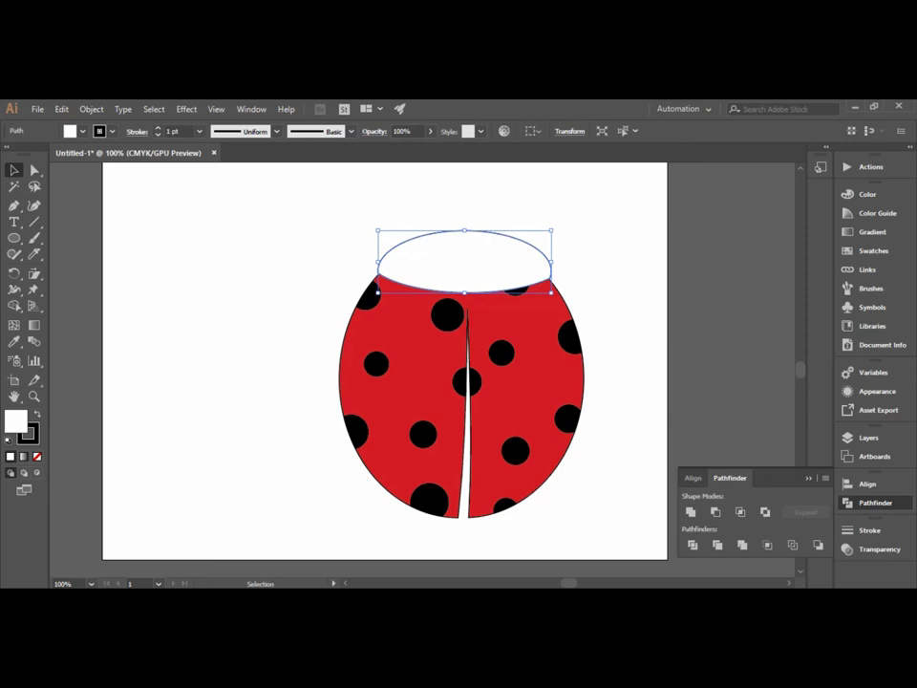
key(shift+x)
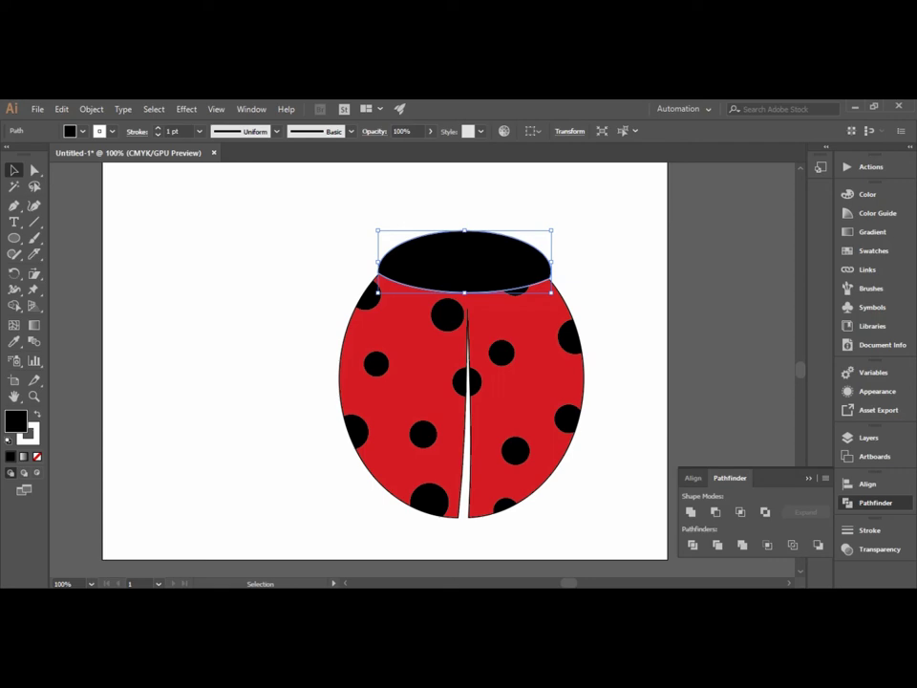
Step: Center a black 2.27 by 0.64-inch ellipse with no outline on top of the head
key(l)
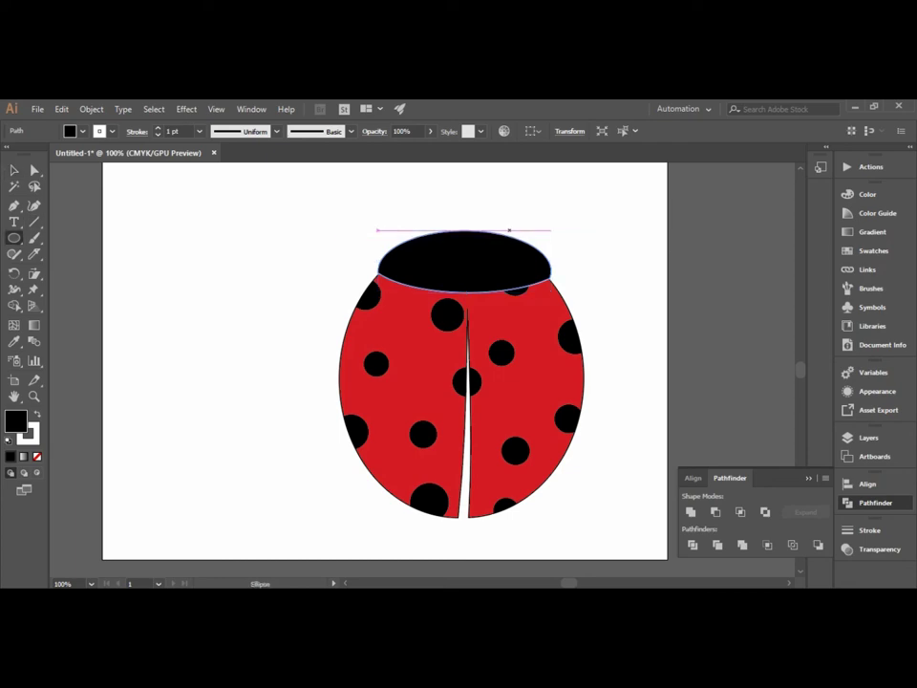
drag(470, 233, 507, 242)
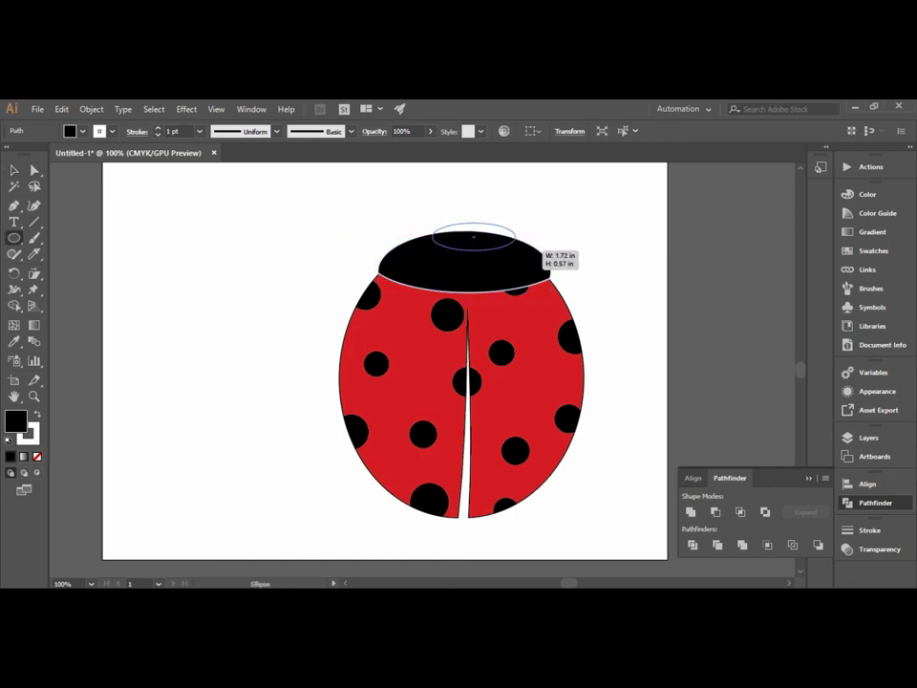
mouse_move(508, 242)
mouse_down()
mouse_move(521, 253)
mouse_move(465, 238)
mouse_move(519, 238)
mouse_up()
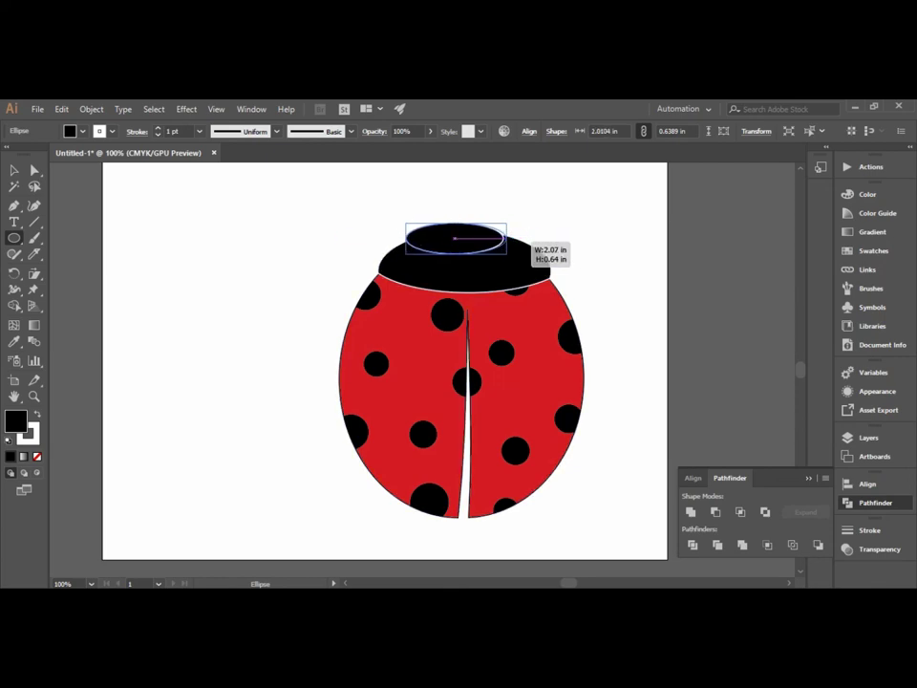
drag(463, 238, 466, 238)
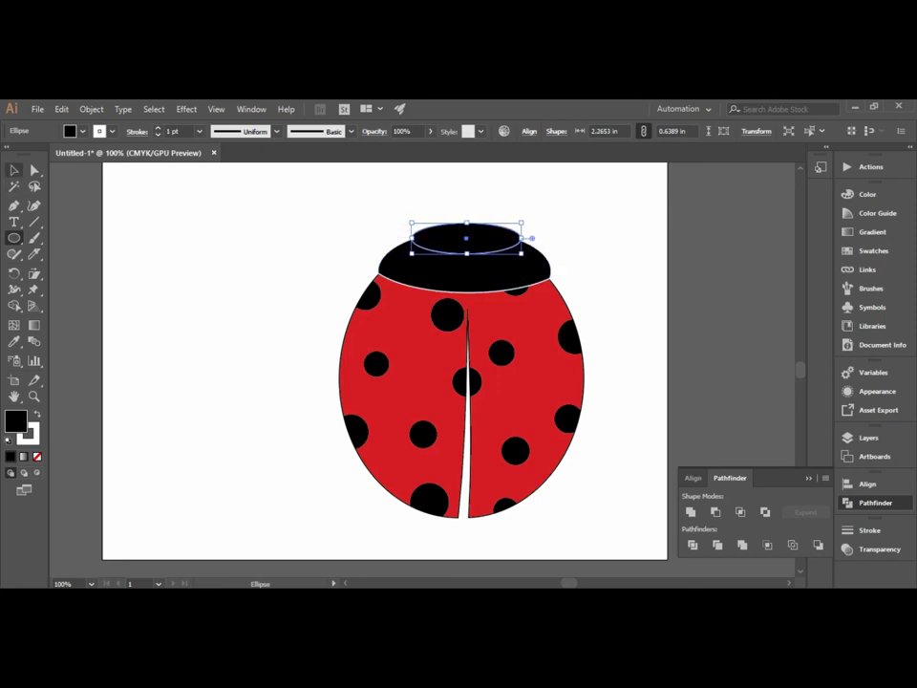
key(v)
key(ctrl+shift+a)
click(467, 238)
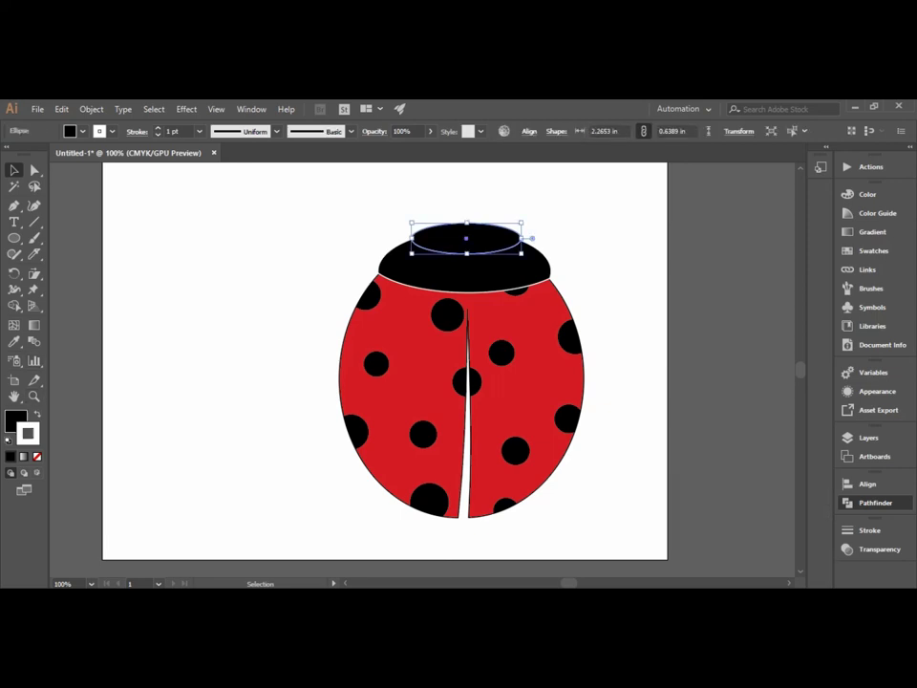
click(27, 433)
click(37, 456)
Step: Merge the small ellipse into the black head with Shape Builder
key(ctrl+shift+a)
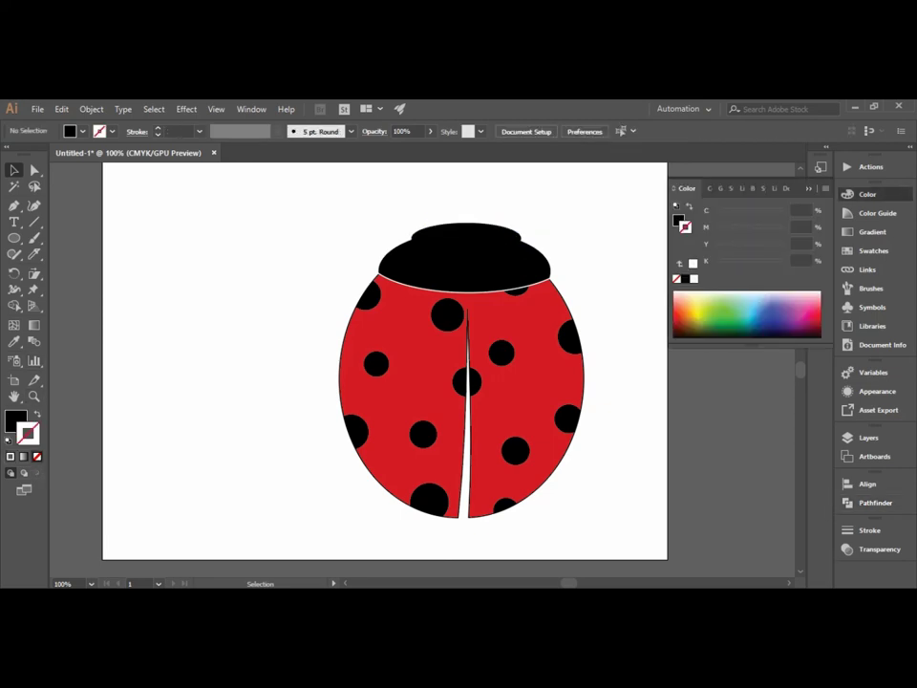
key(ctrl+a)
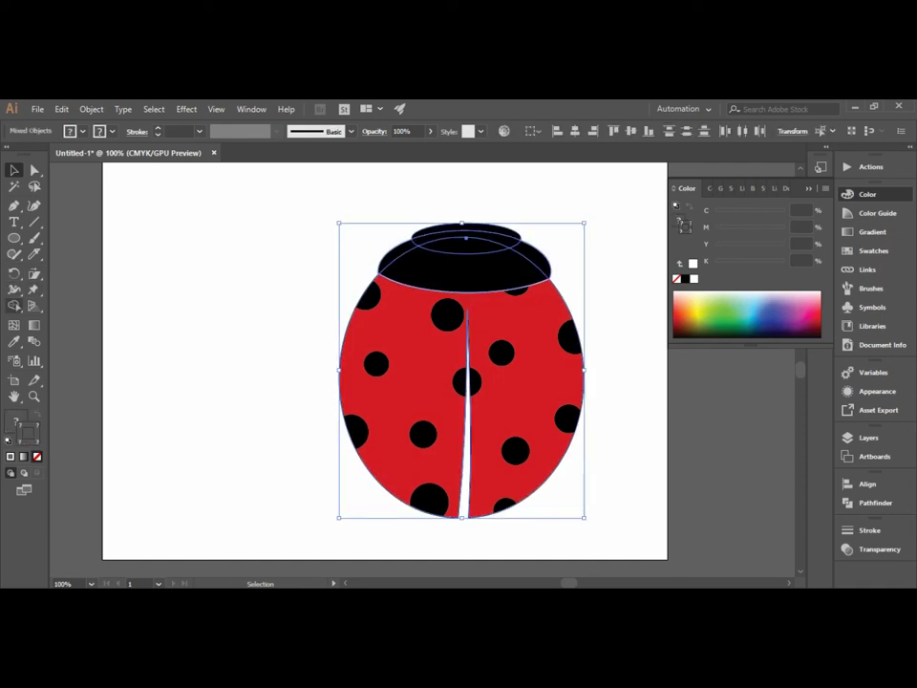
click(14, 305)
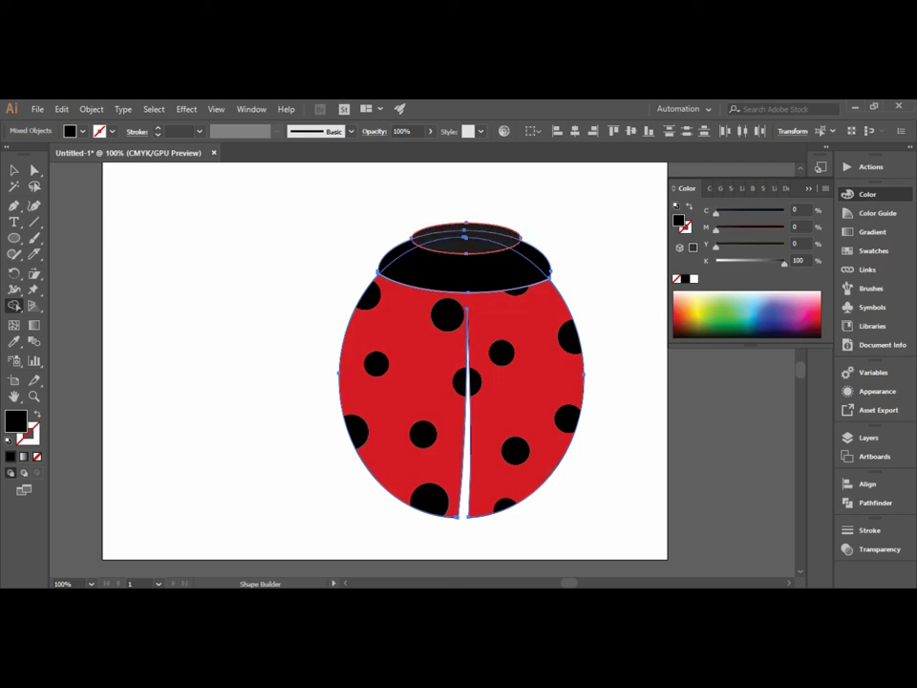
drag(465, 234, 465, 266)
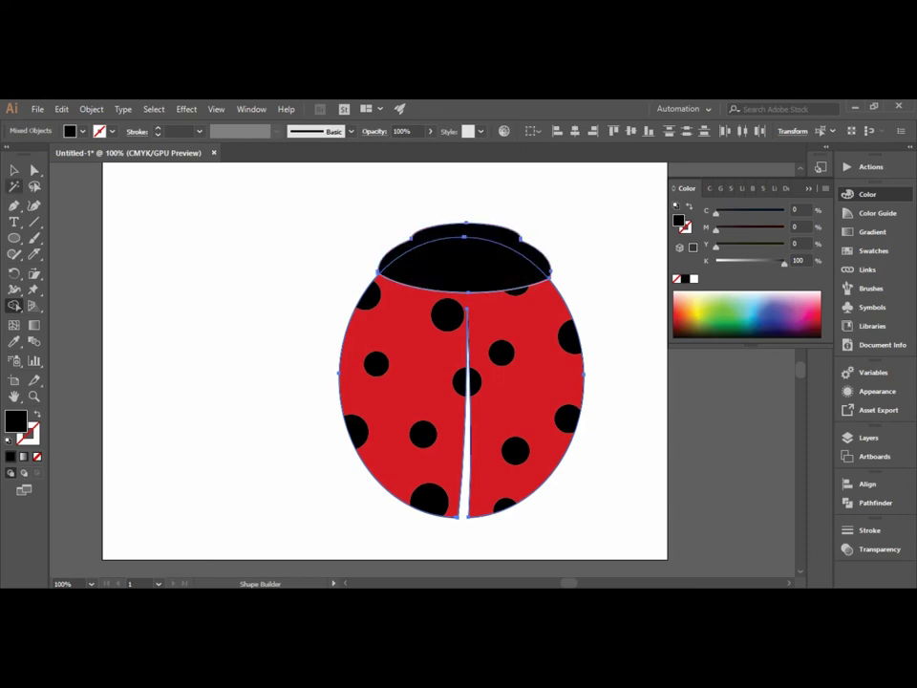
Step: Remove the outline from the merged black head shape
key(v)
key(ctrl+shift+a)
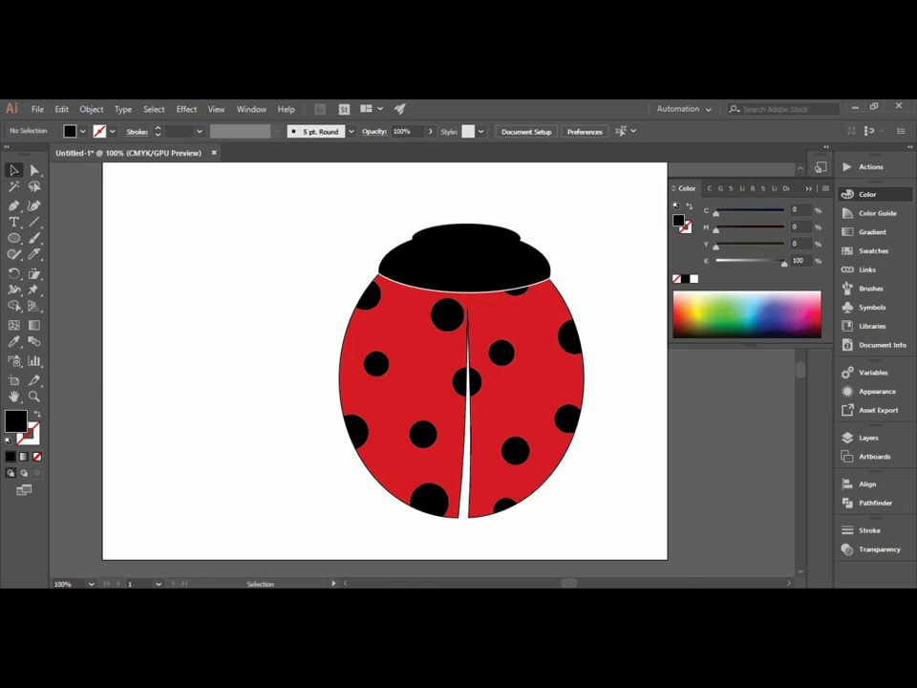
click(466, 250)
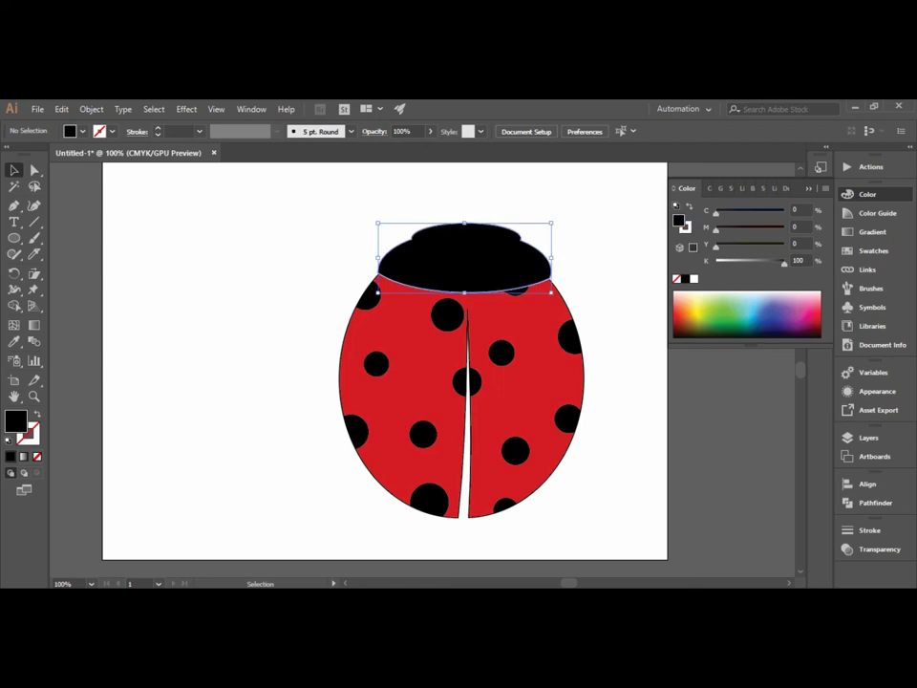
click(29, 433)
click(36, 456)
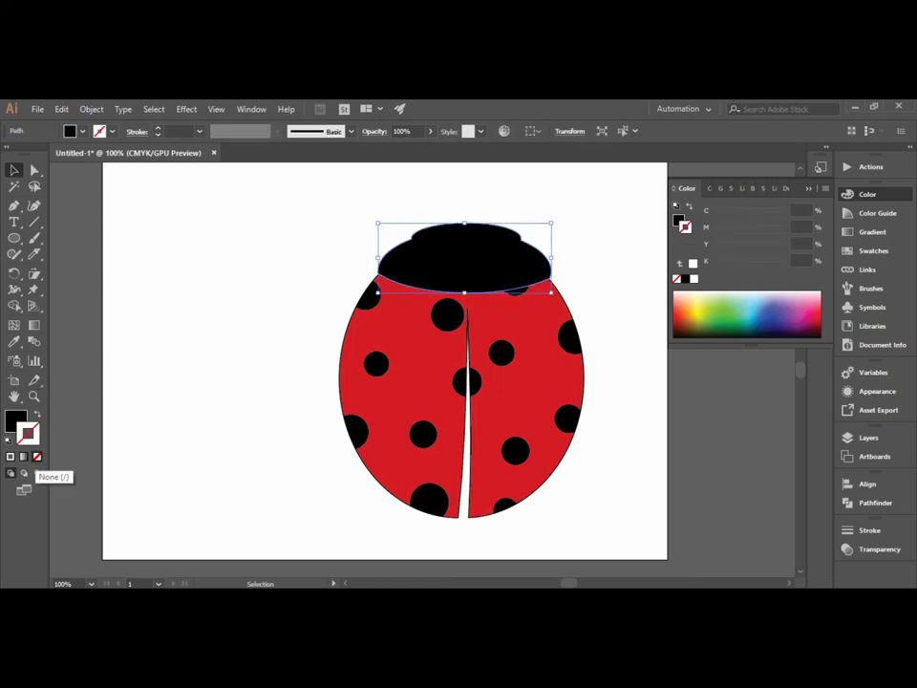
key(ctrl+shift+a)
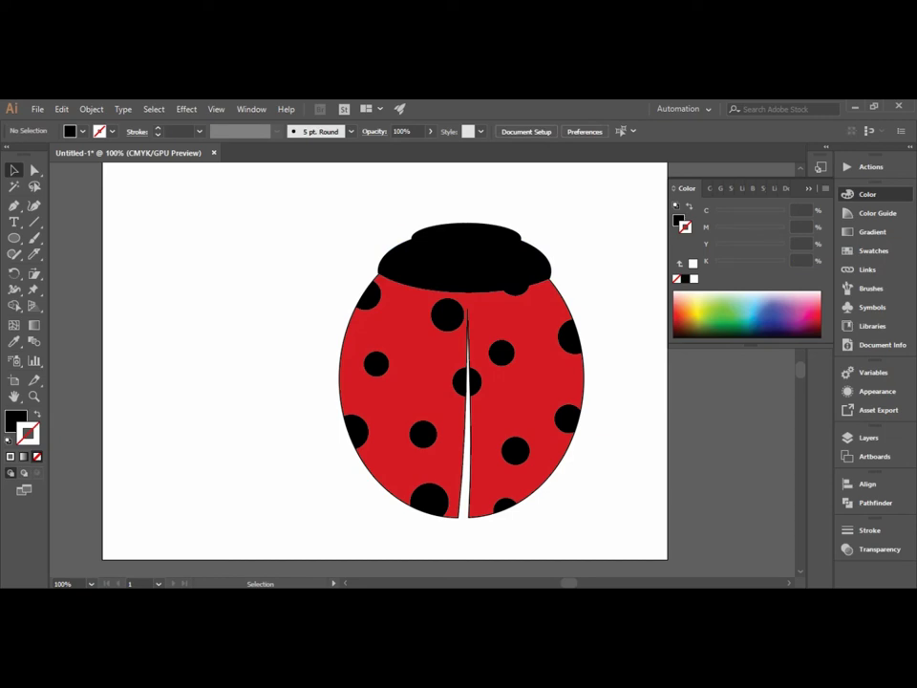
Step: Apply default colours to the head, then swap to black fill with white outline
click(9, 442)
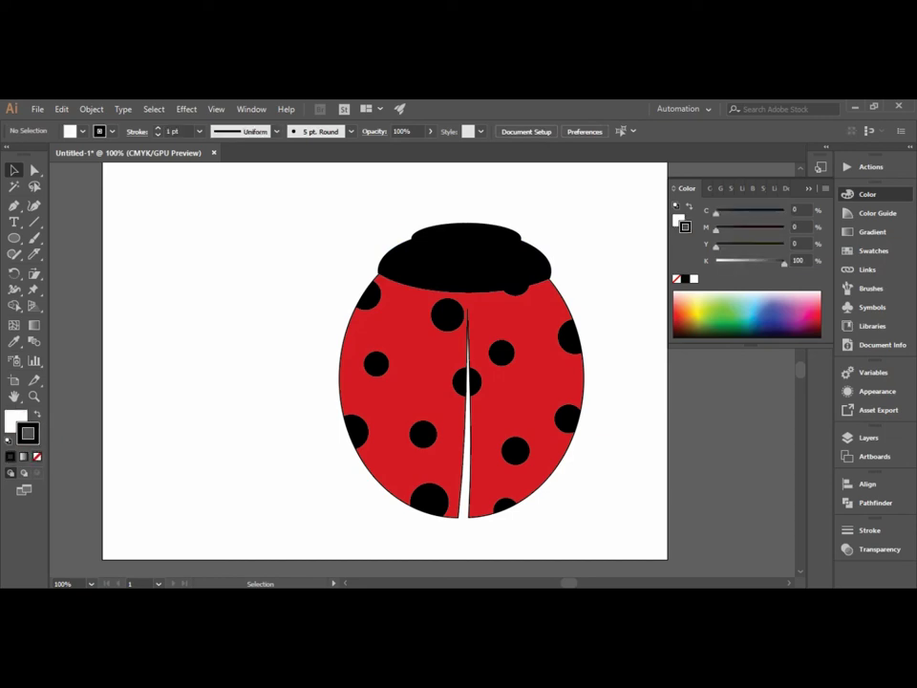
click(465, 253)
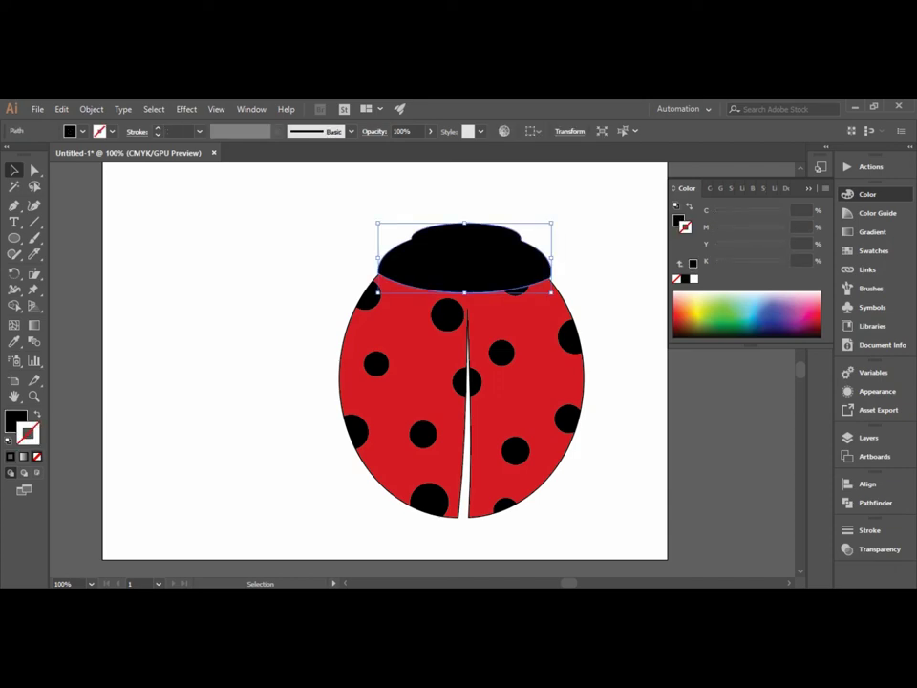
click(9, 441)
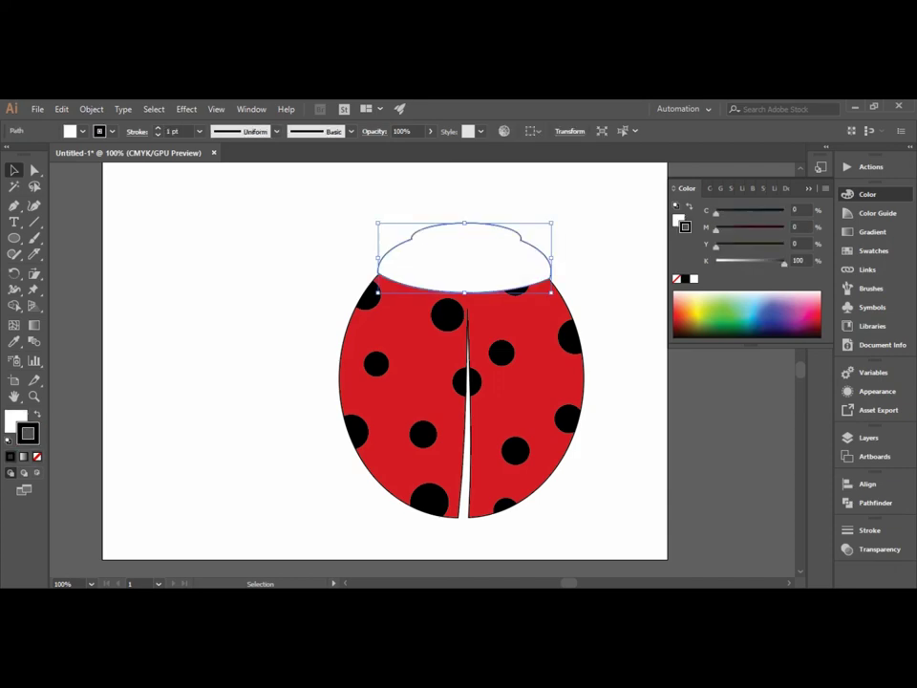
click(38, 414)
key(ctrl+shift+a)
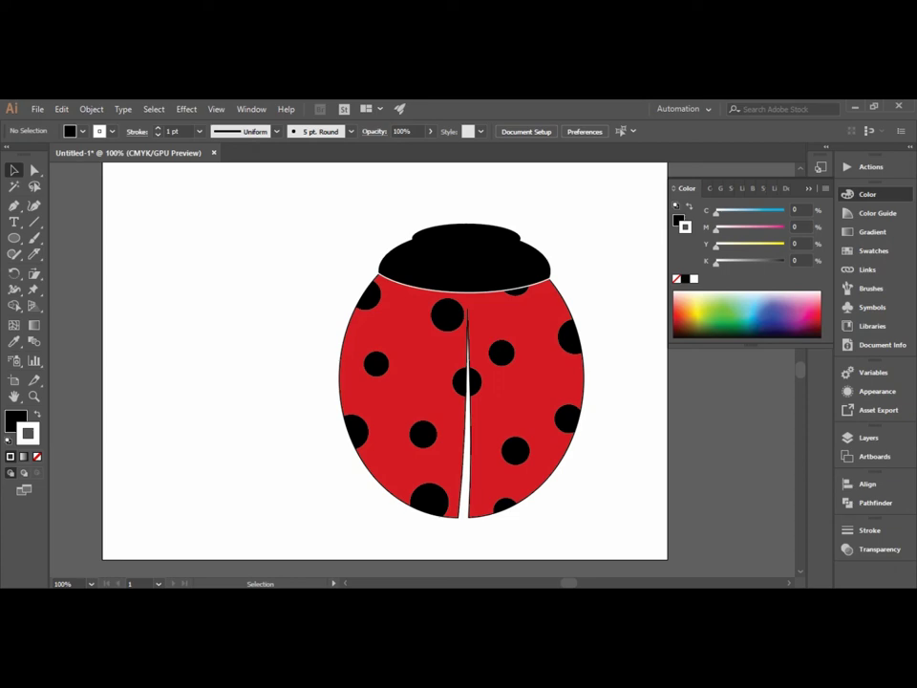
Step: Draw a small white oval eye near the head's top and Alt-drag a copy to its right
click(684, 278)
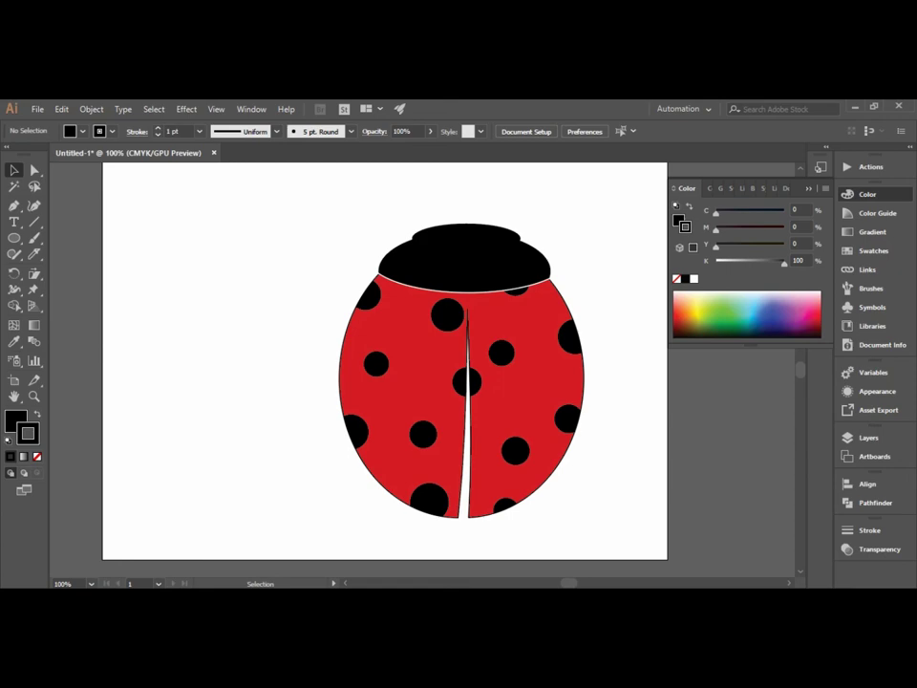
key(l)
drag(431, 229, 446, 239)
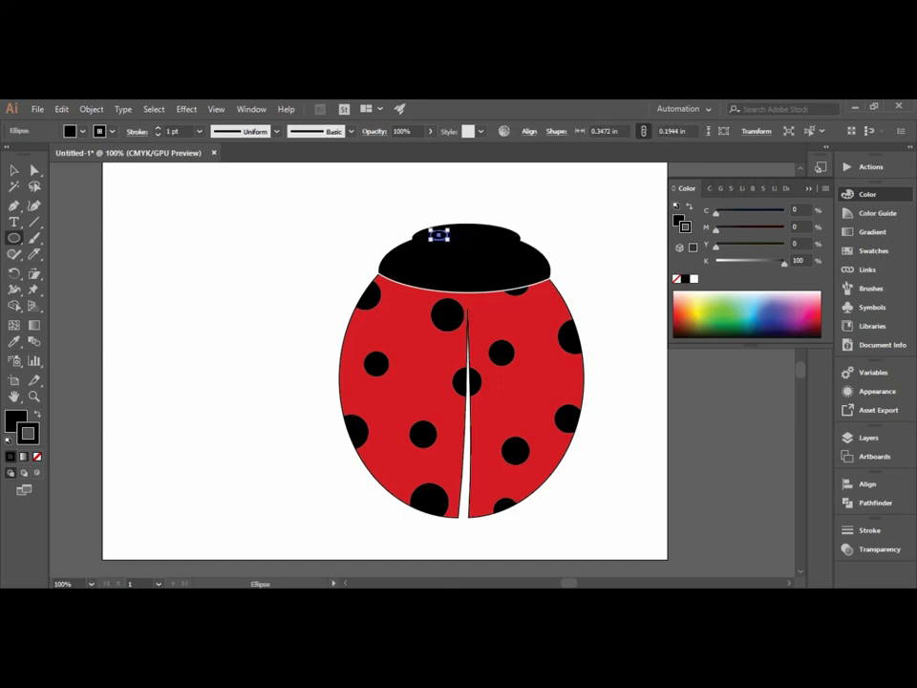
key(d)
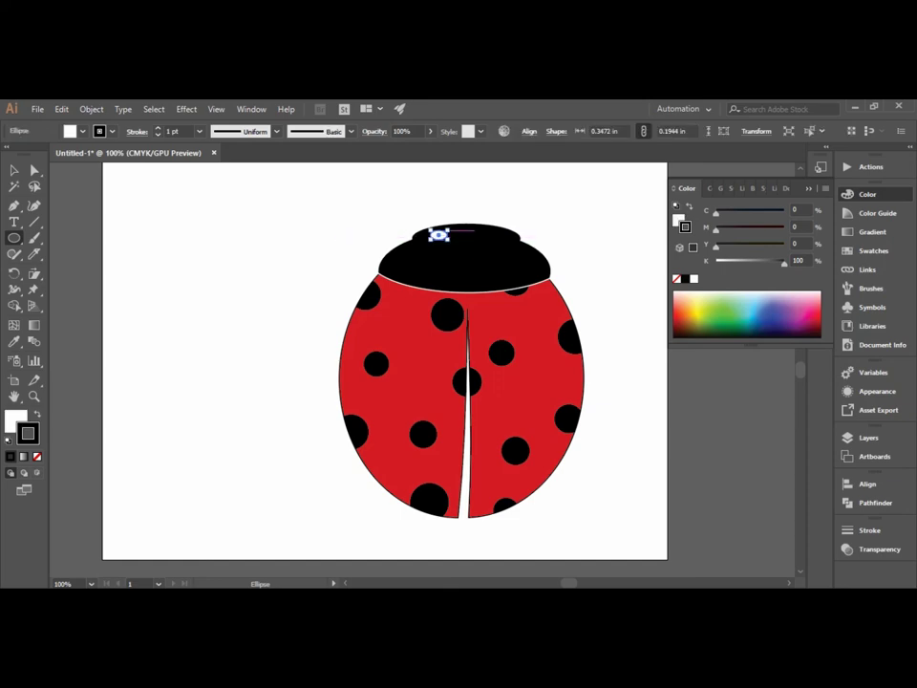
drag(472, 229, 492, 242)
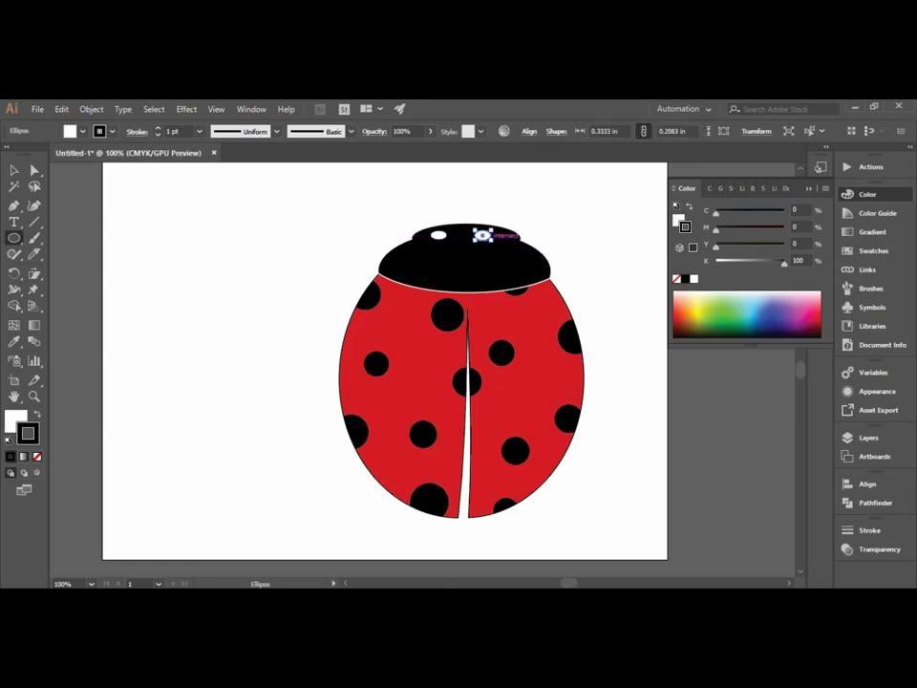
key(ctrl+z)
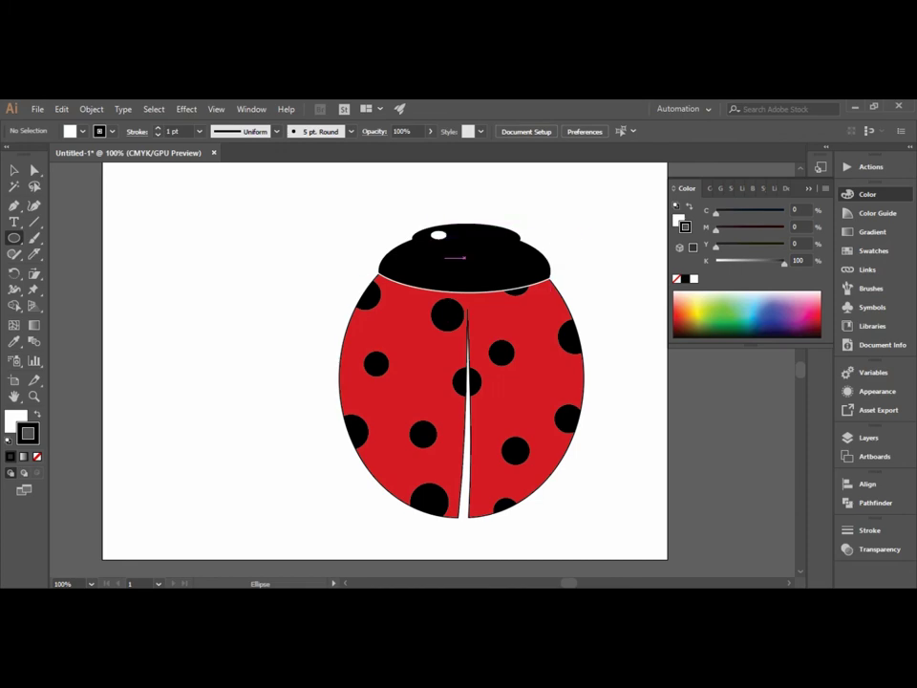
key(v)
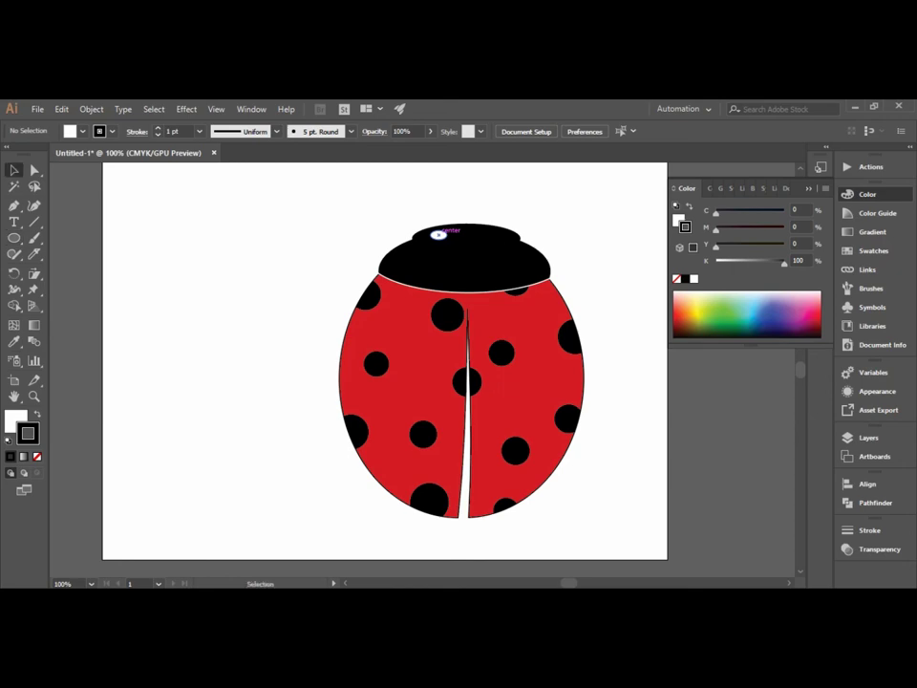
drag(437, 234, 485, 234)
key(ctrl+shift+a)
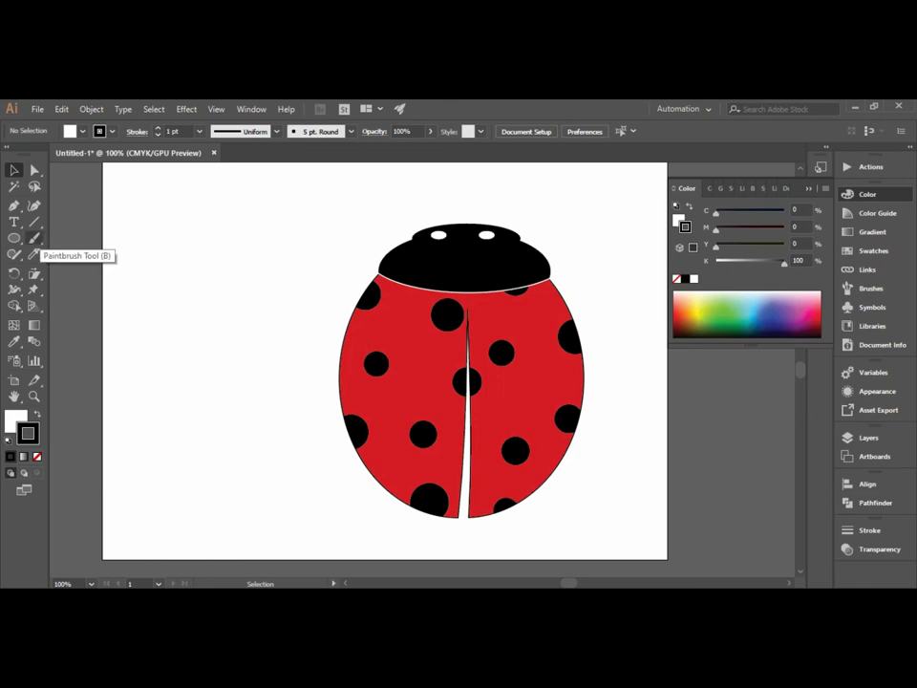
Step: Paint a curved black line across the body and a short stroke beside it, discarding two trial strokes
click(35, 239)
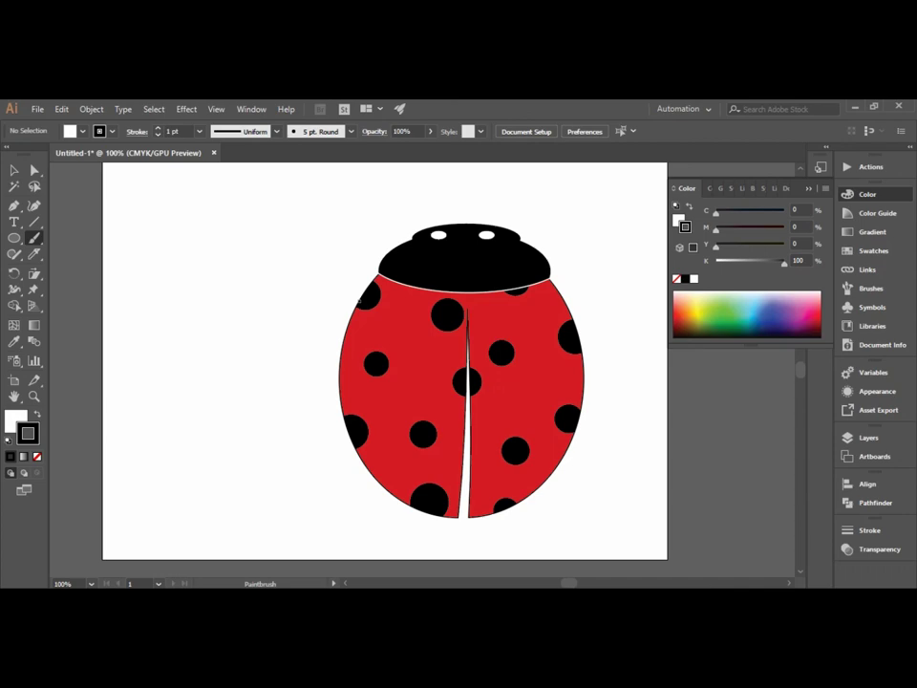
drag(358, 298, 288, 300)
drag(347, 322, 276, 324)
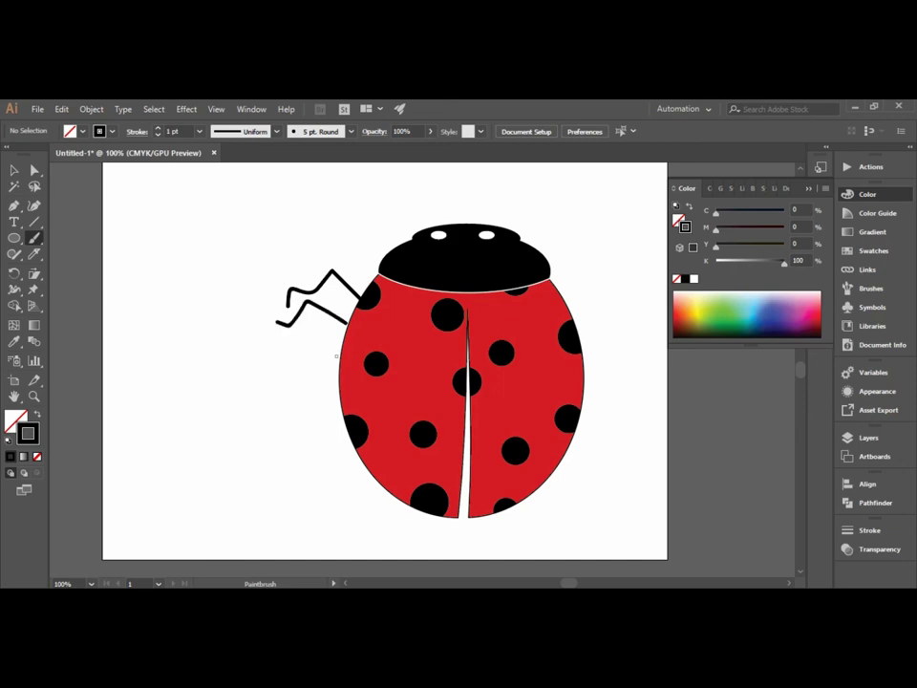
key(ctrl+z)
key(ctrl+z)
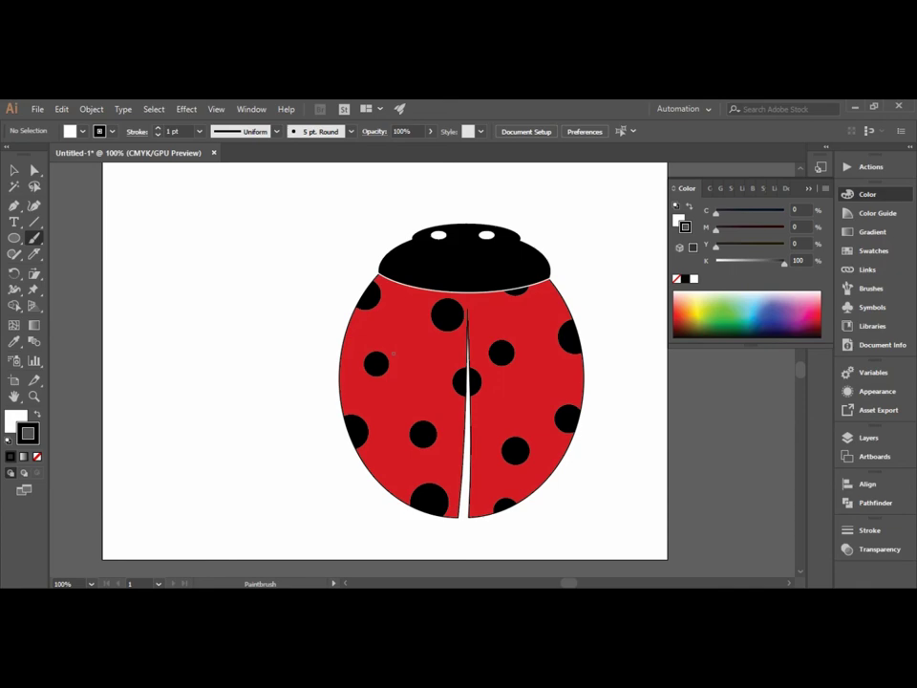
mouse_move(394, 353)
mouse_down()
mouse_move(502, 389)
mouse_move(565, 448)
mouse_up()
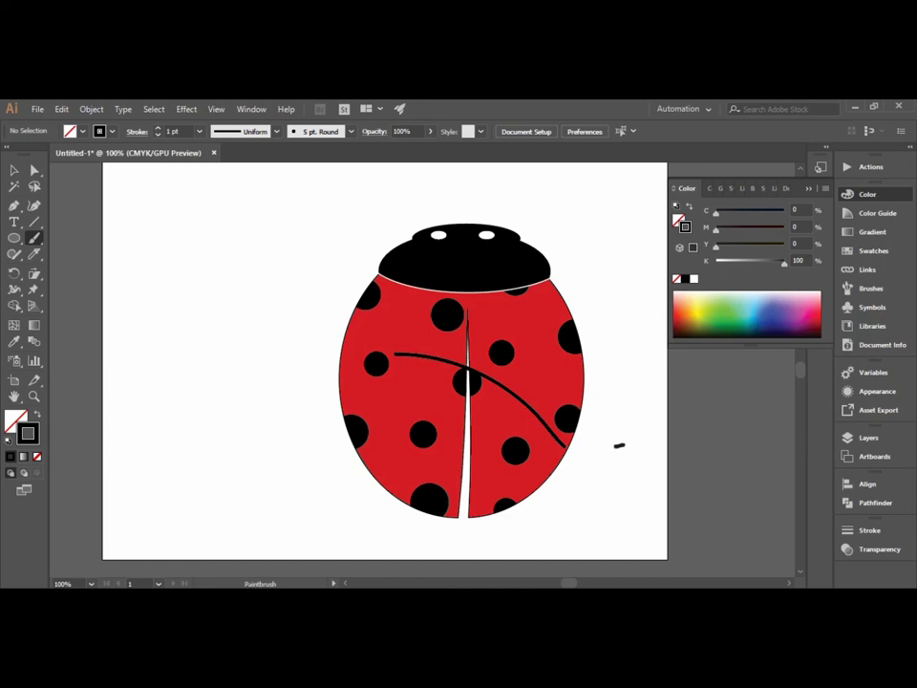
drag(624, 444, 666, 434)
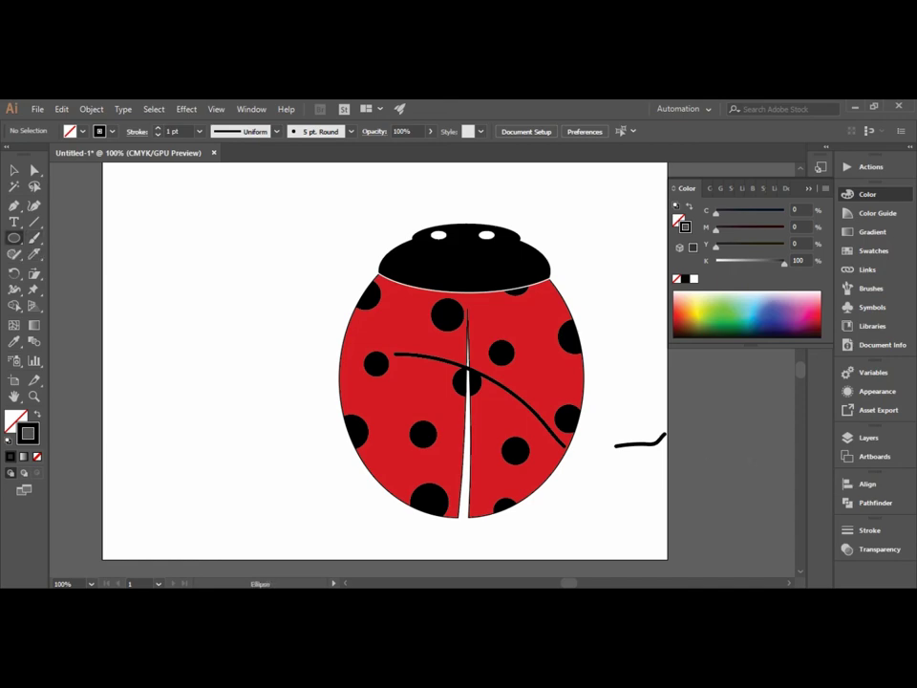
Step: Draw two thin rectangles left of the ladybug, a longer one above a shorter one
click(14, 239)
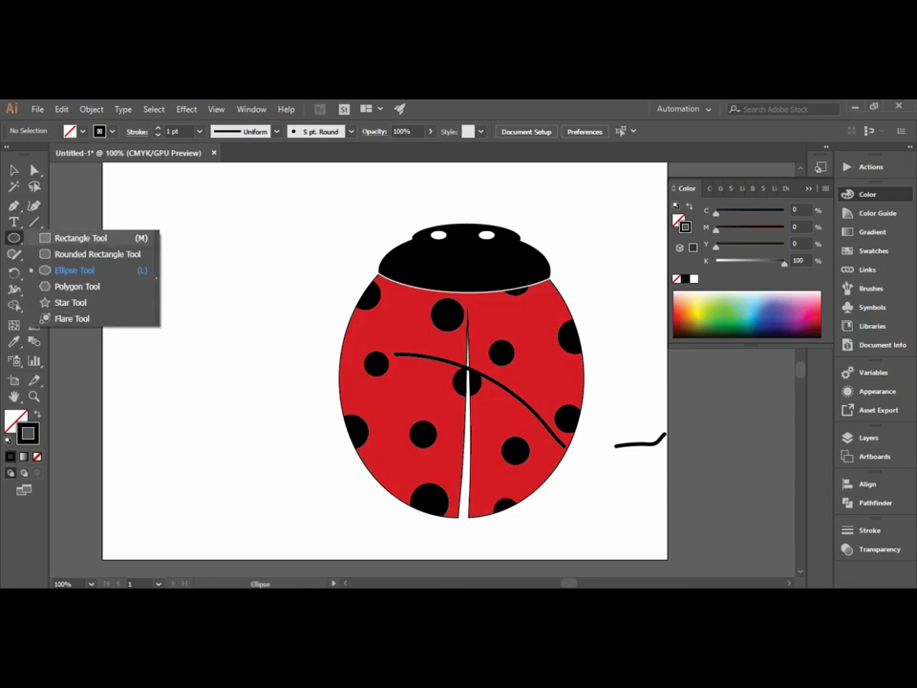
key(m)
drag(196, 272, 262, 287)
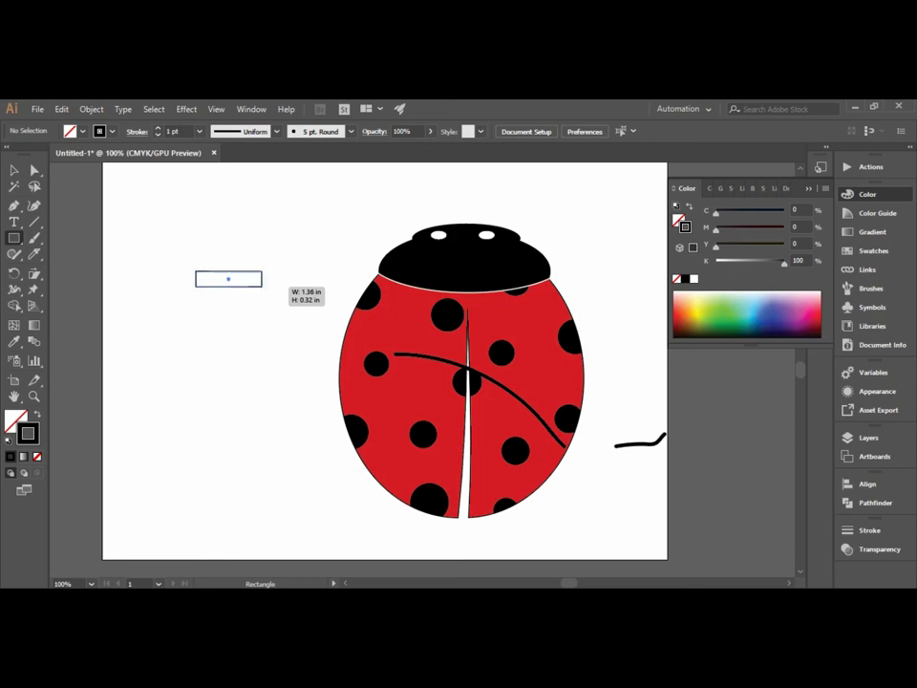
drag(196, 307, 244, 313)
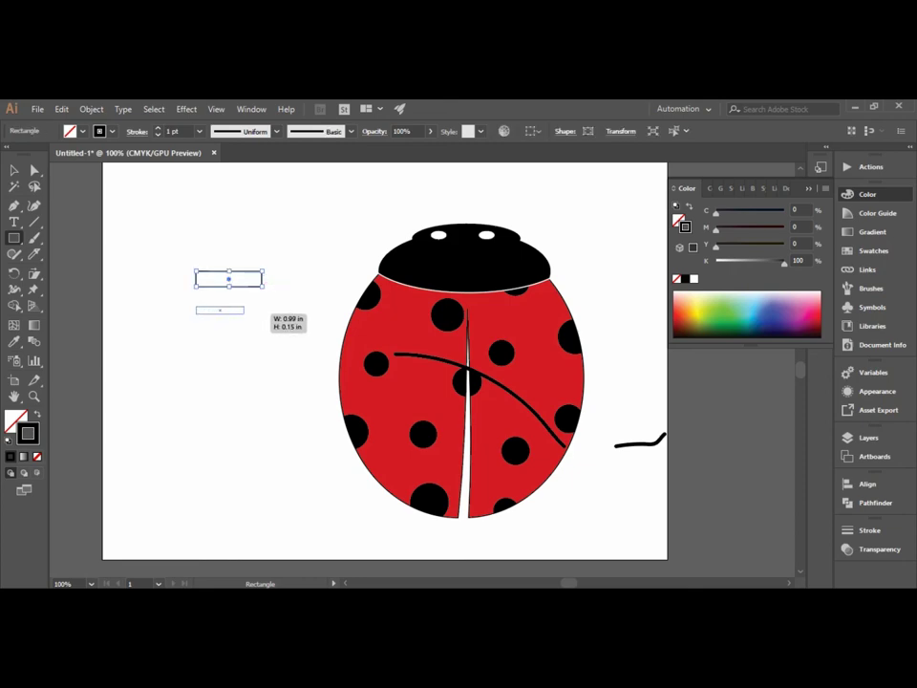
drag(246, 313, 246, 312)
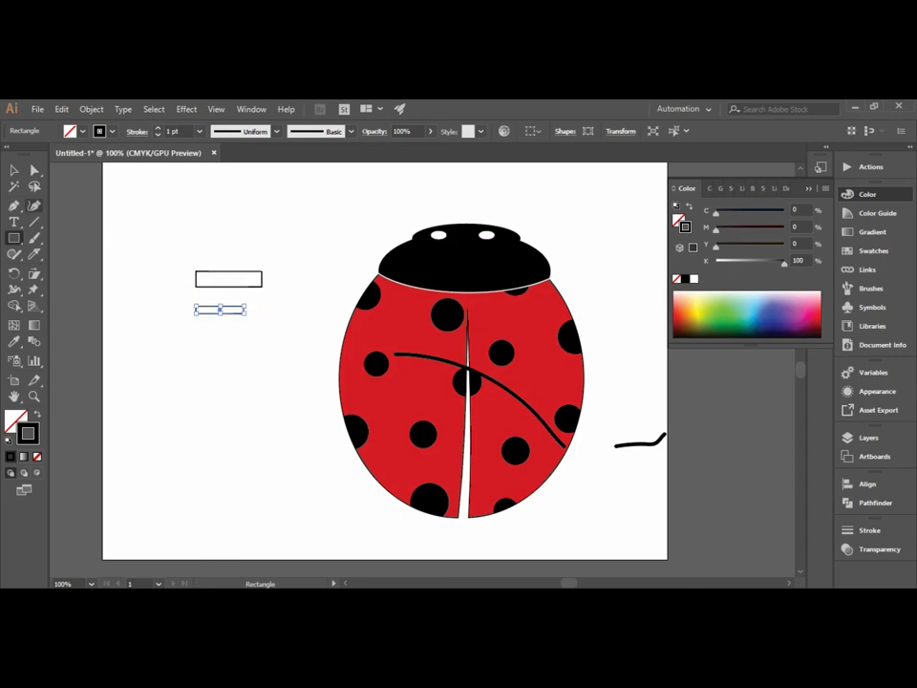
Step: Fill the lower rectangle white, rotate the upper one to a tilt, and zoom to 200%
key(v)
click(253, 296)
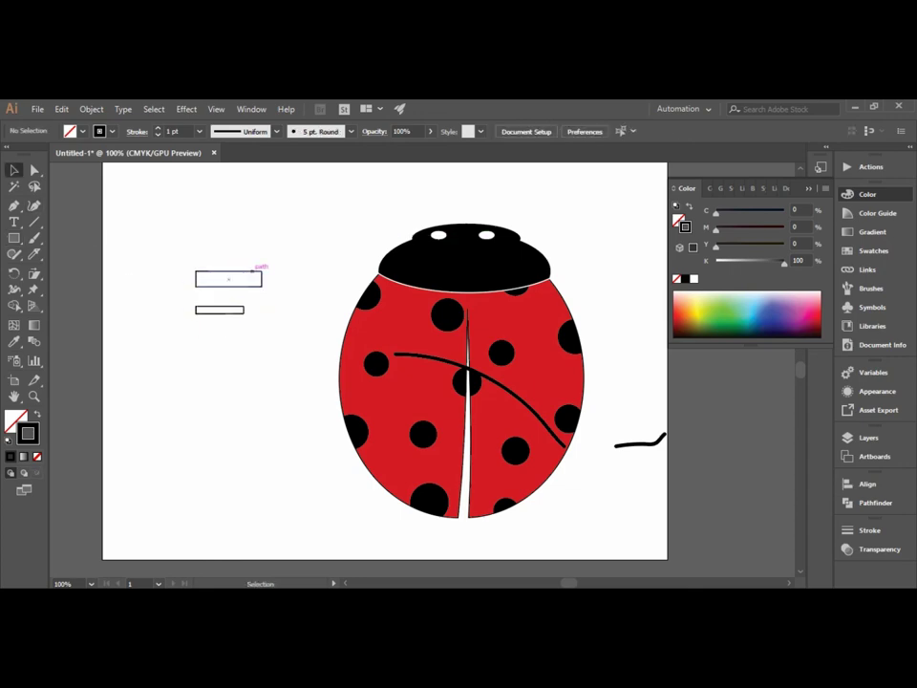
click(261, 273)
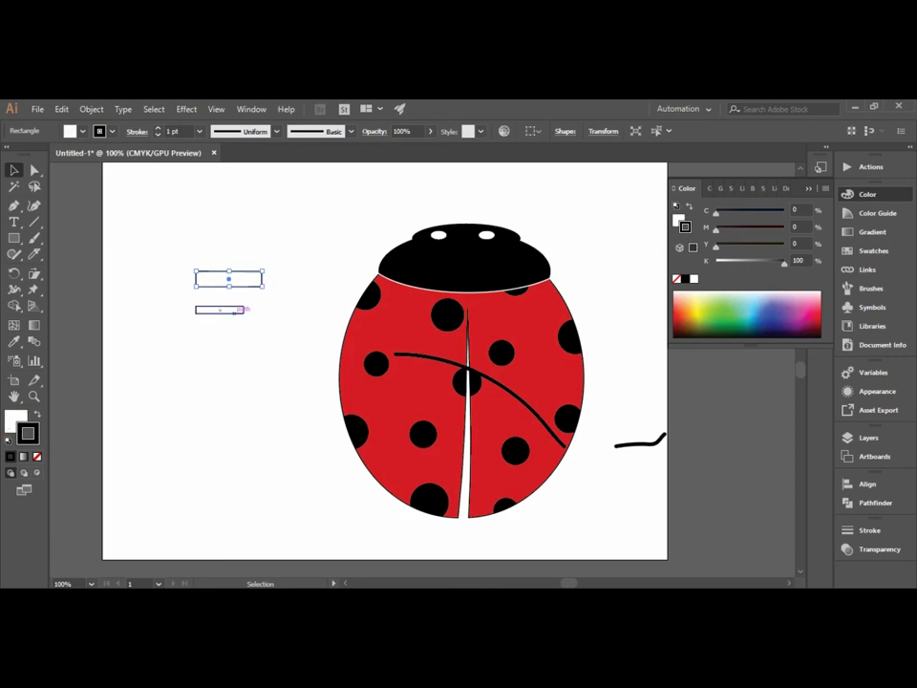
click(240, 311)
key(d)
click(229, 276)
drag(264, 287, 214, 303)
key(ctrl+plus)
Step: Taper the tilted upper rectangle by moving its lower-left anchor
key(ctrl+shift+a)
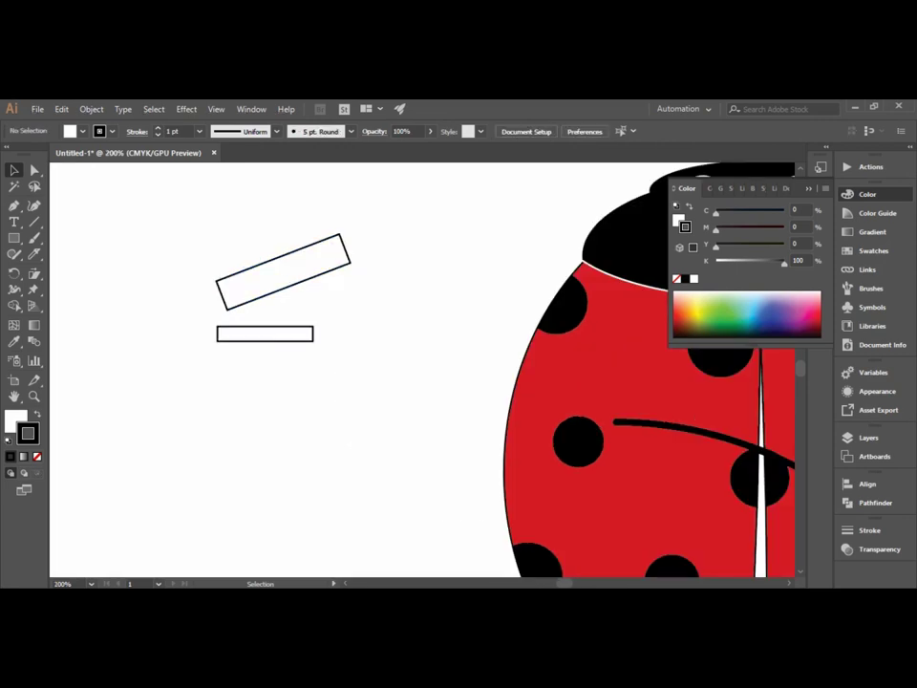
key(a)
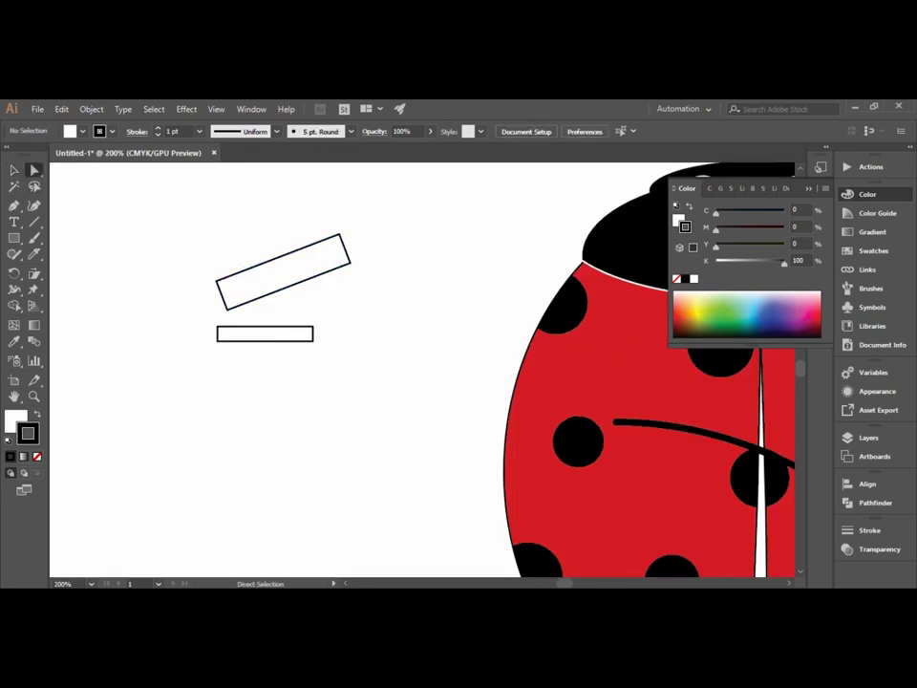
click(221, 280)
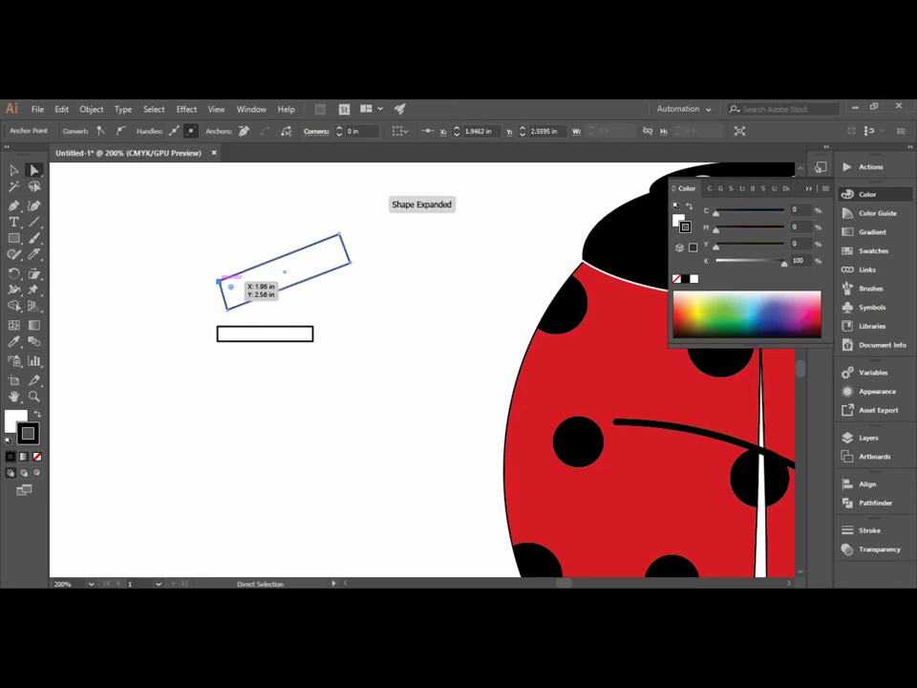
drag(221, 280, 216, 285)
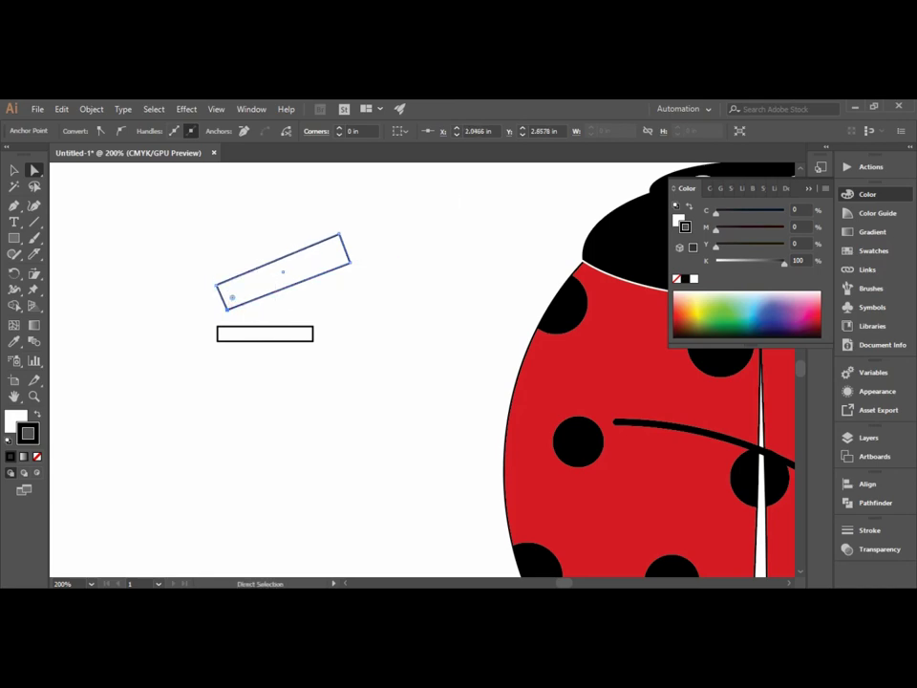
drag(229, 289, 226, 286)
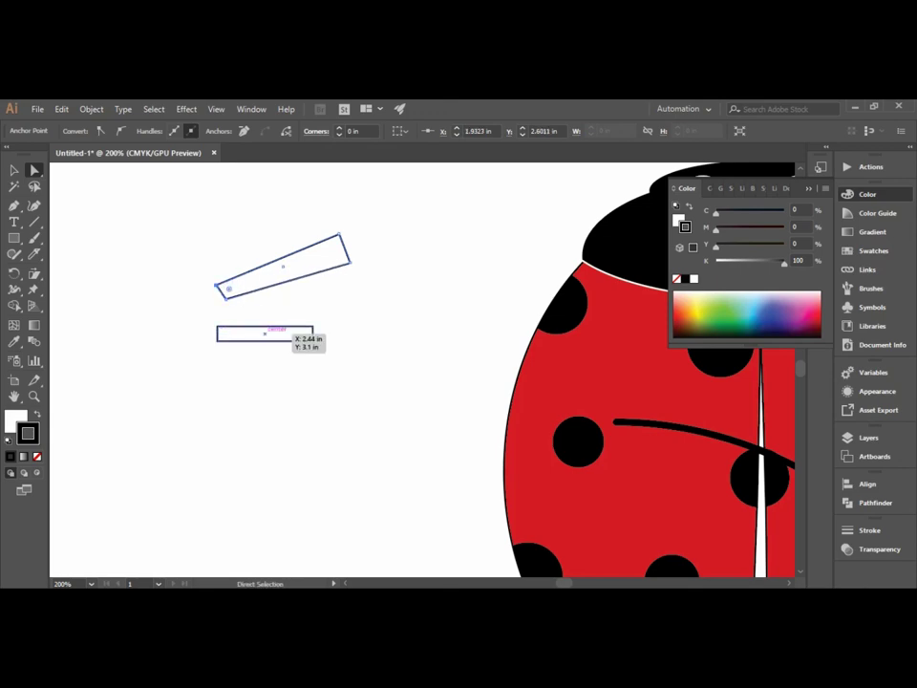
Step: Move the lower rectangle below the upper piece's left end and rotate it more upright
click(273, 327)
key(v)
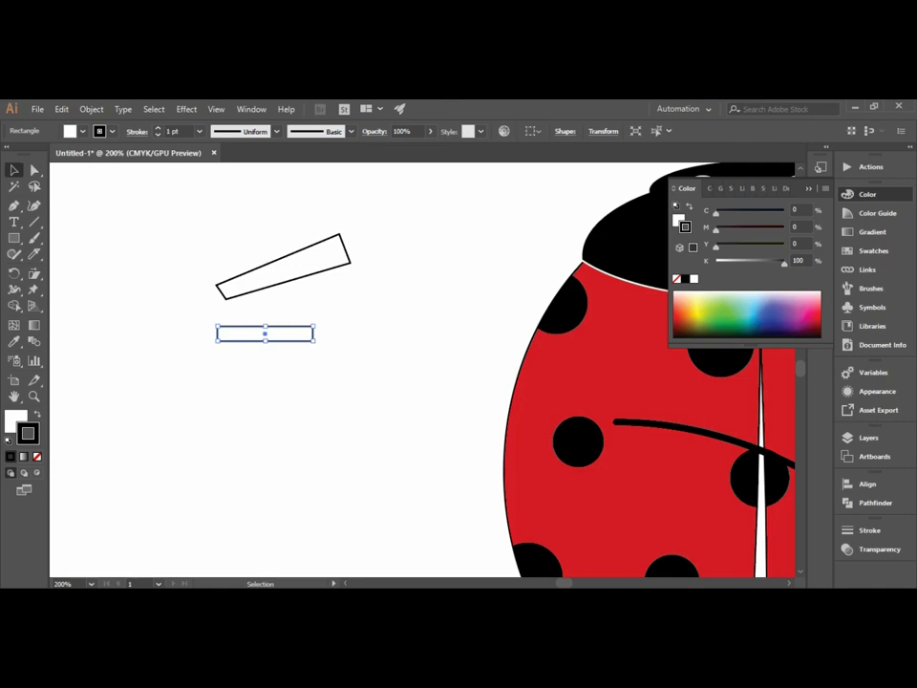
mouse_move(265, 333)
mouse_down()
mouse_move(201, 290)
mouse_move(153, 327)
mouse_move(174, 343)
mouse_up()
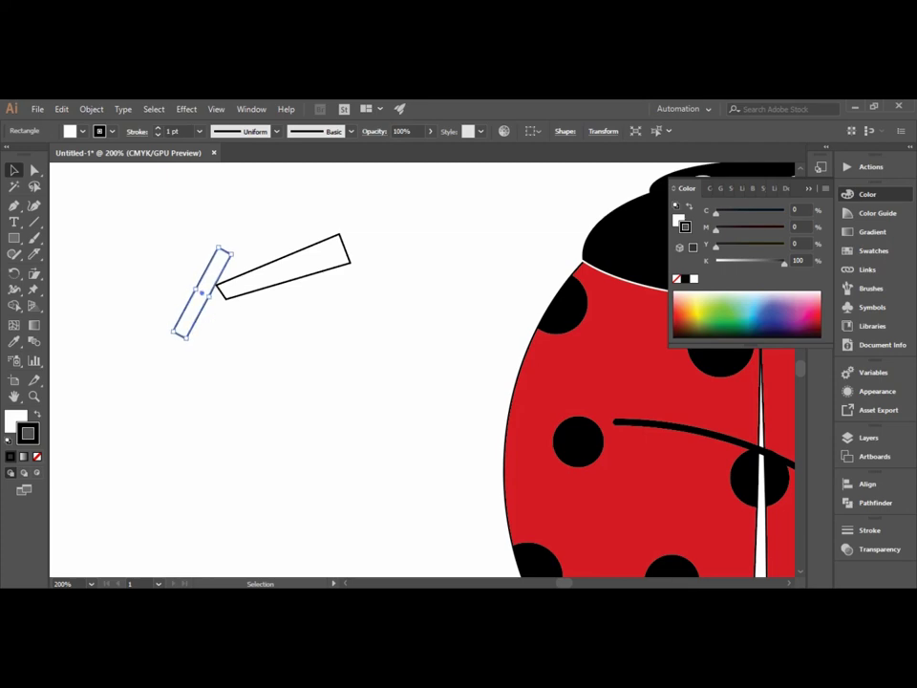
key(Down)
key(Down)
key(Down)
key(Down)
key(Down)
key(Down)
key(Down)
key(Down)
key(Down)
key(Down)
key(Down)
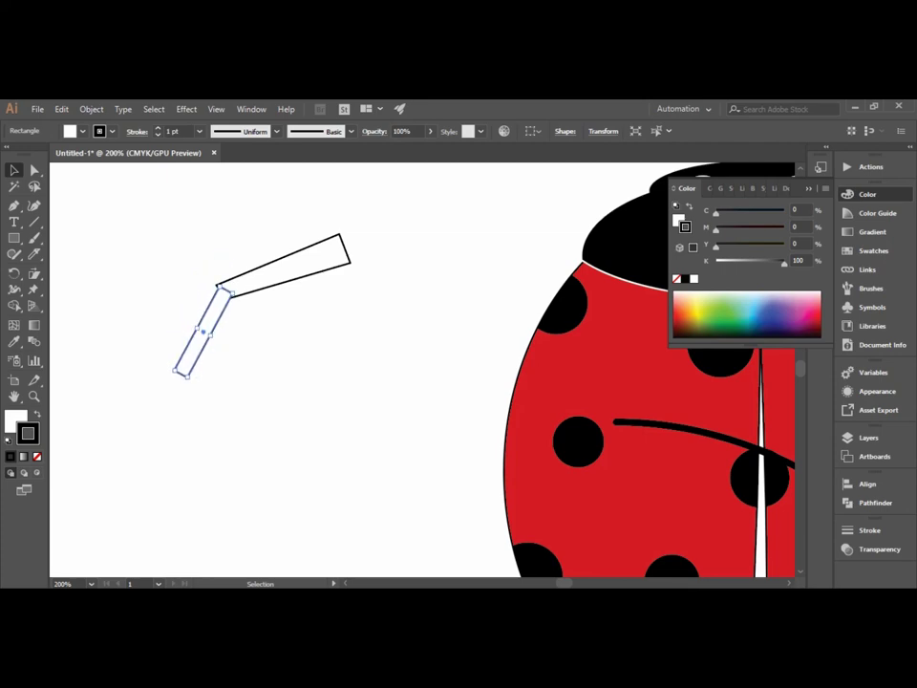
drag(177, 377, 194, 382)
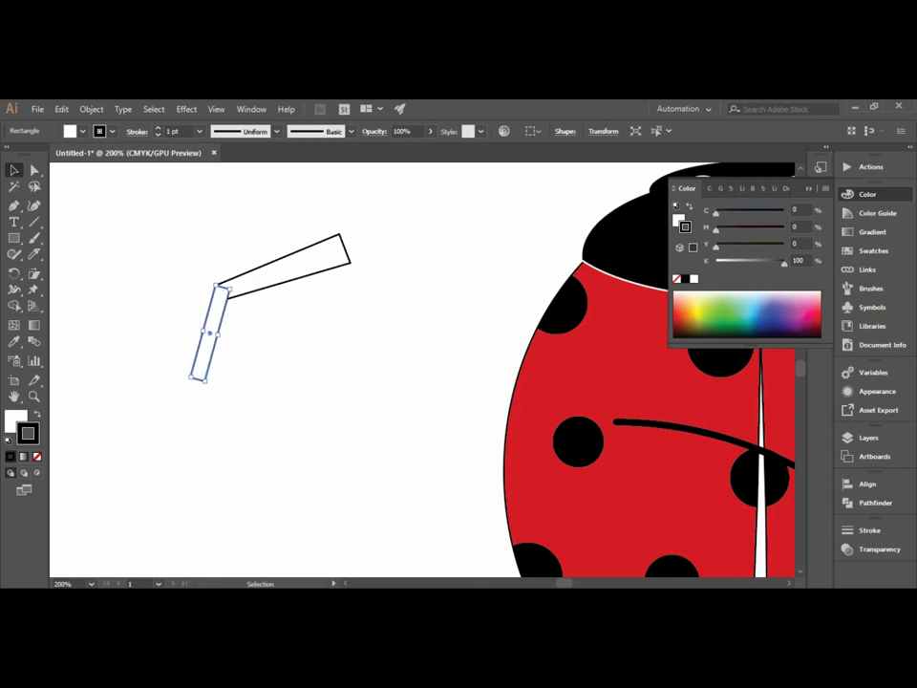
key(ctrl+shift+a)
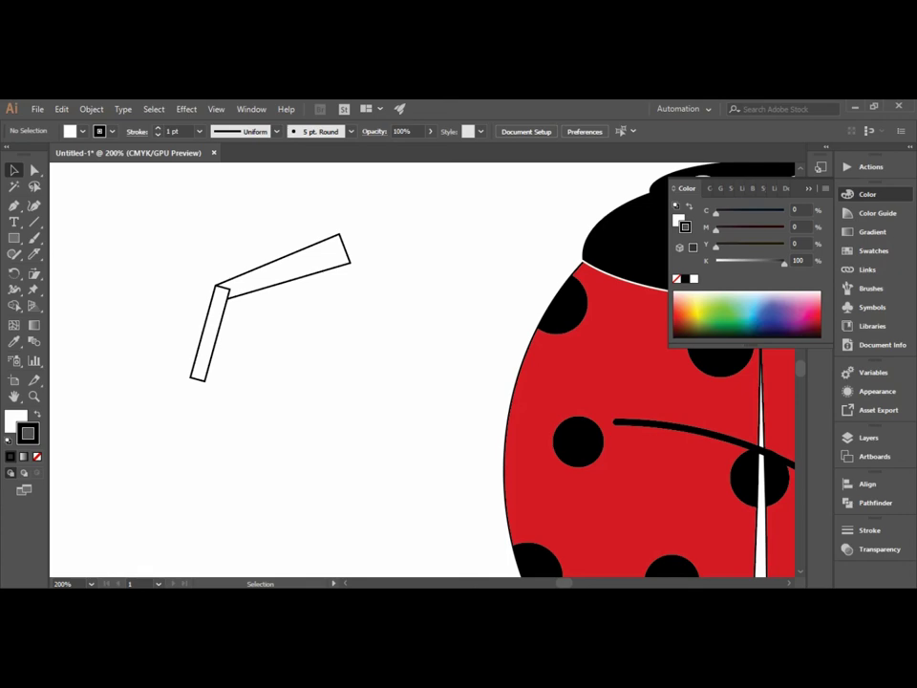
Step: Taper the lower piece's bottom-left corner and draw a small thin rectangle for the foot
key(a)
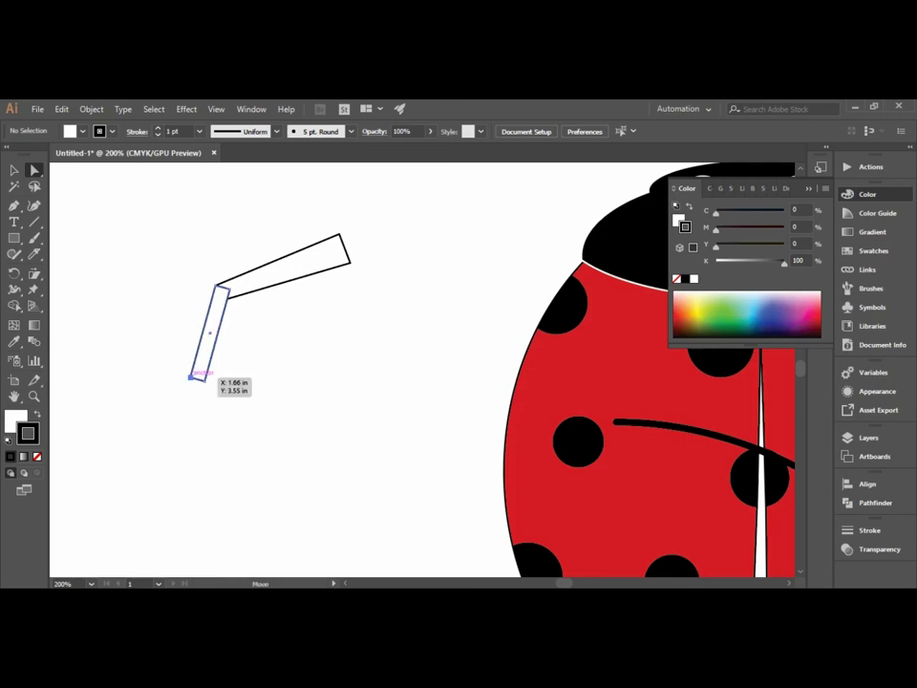
click(197, 375)
drag(201, 374, 206, 377)
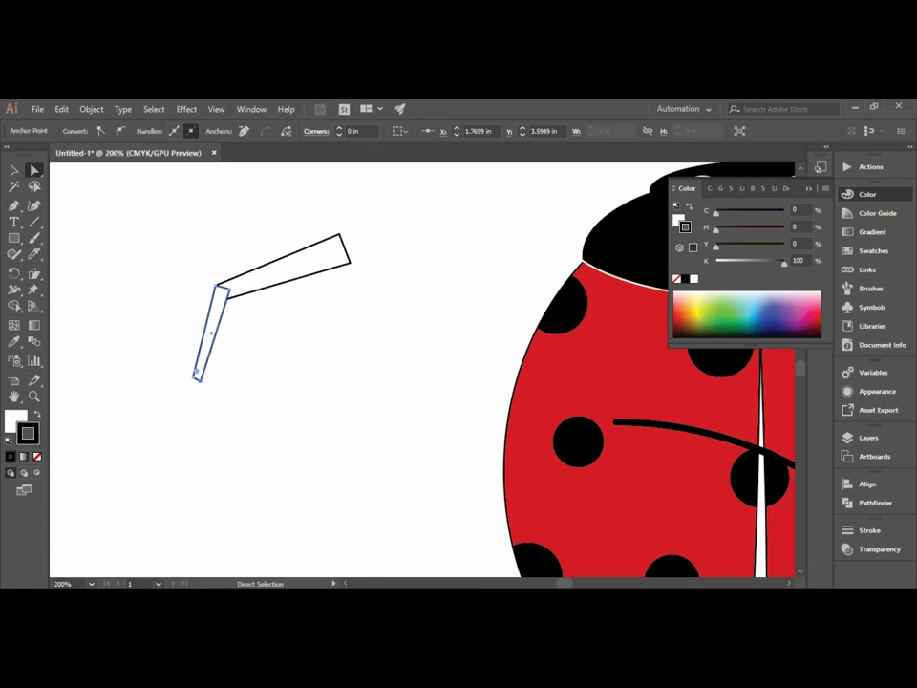
key(ctrl+shift+a)
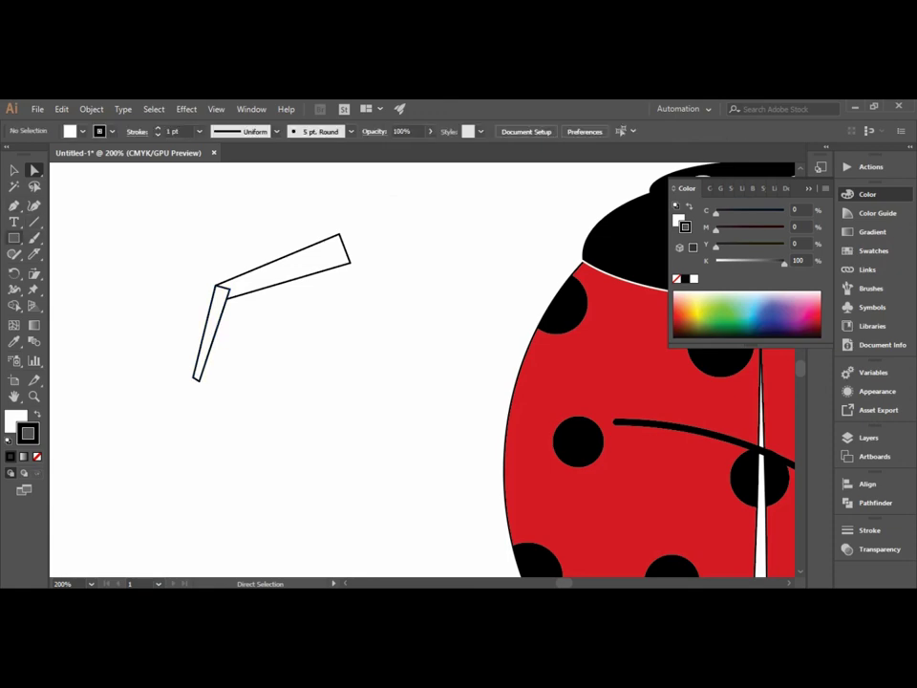
key(m)
drag(95, 230, 123, 233)
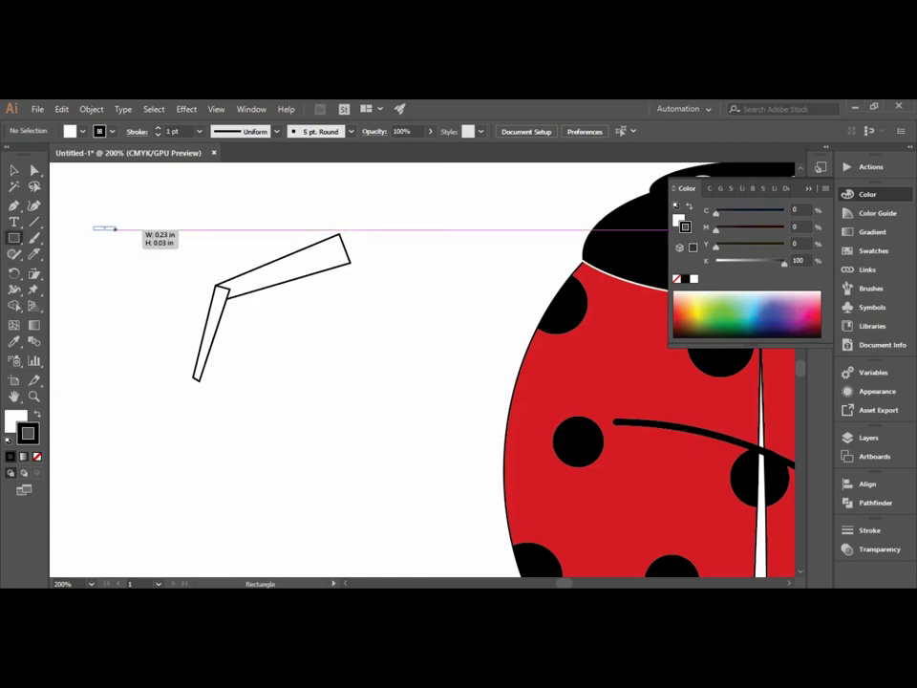
Step: Draw a small foot rectangle and place it against the leg's bottom end
drag(123, 233, 118, 231)
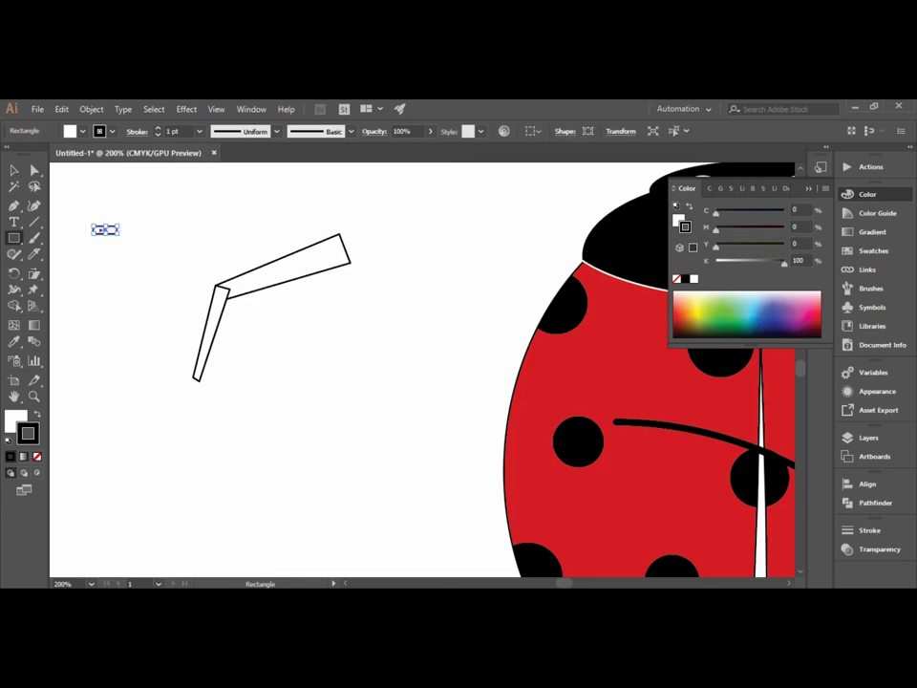
key(v)
drag(106, 229, 187, 380)
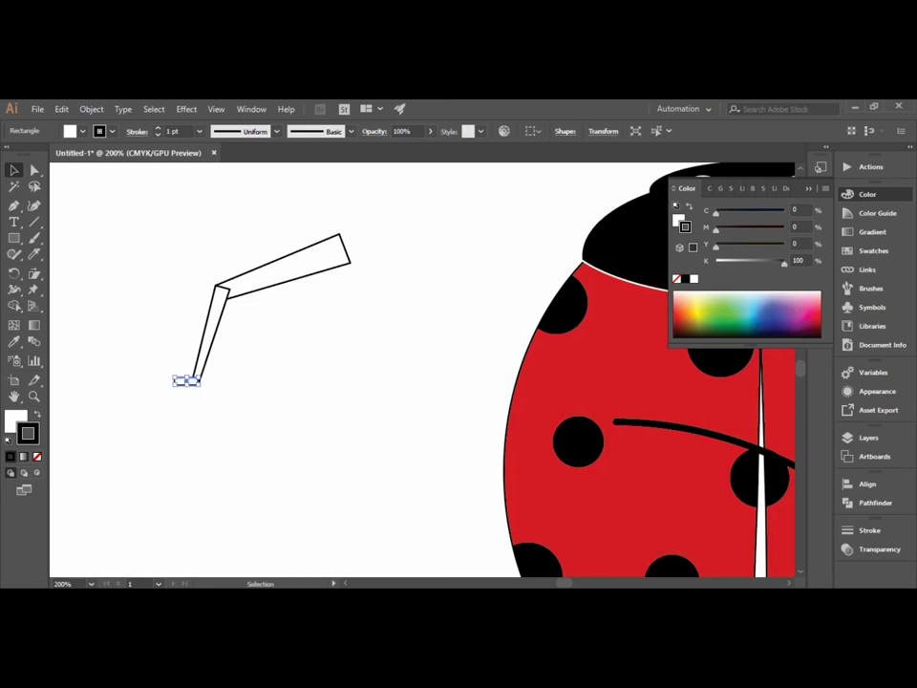
key(ctrl+plus)
key(ctrl+plus)
key(ctrl+plus)
key(a)
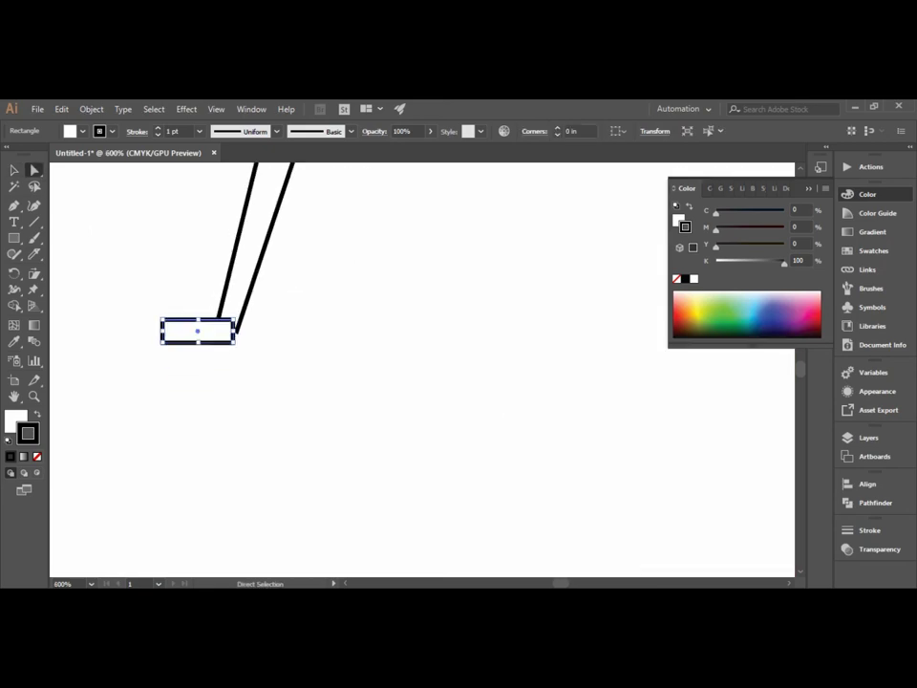
key(ctrl+shift+a)
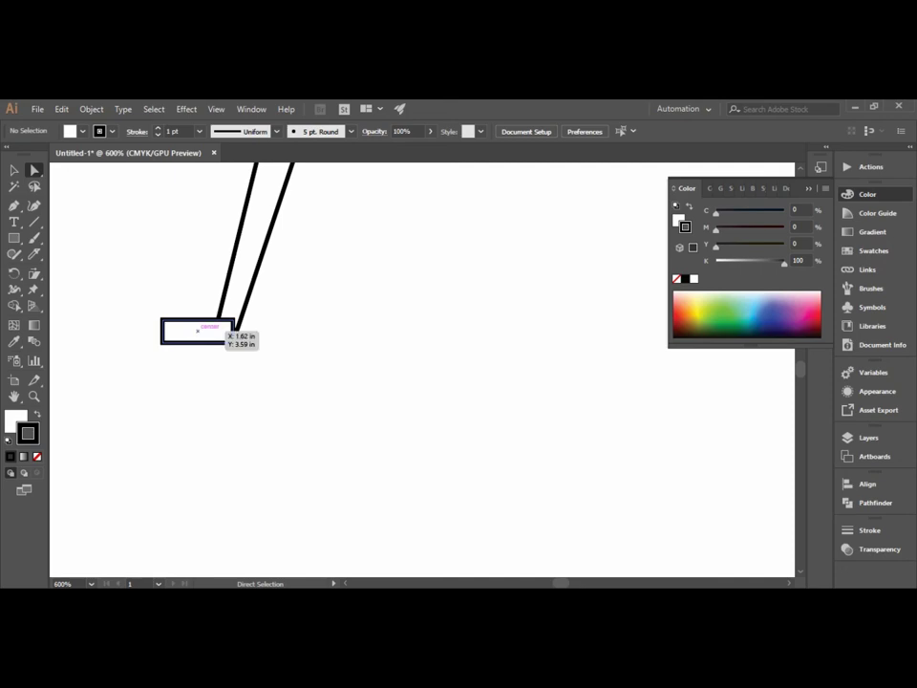
click(226, 333)
drag(225, 333, 246, 376)
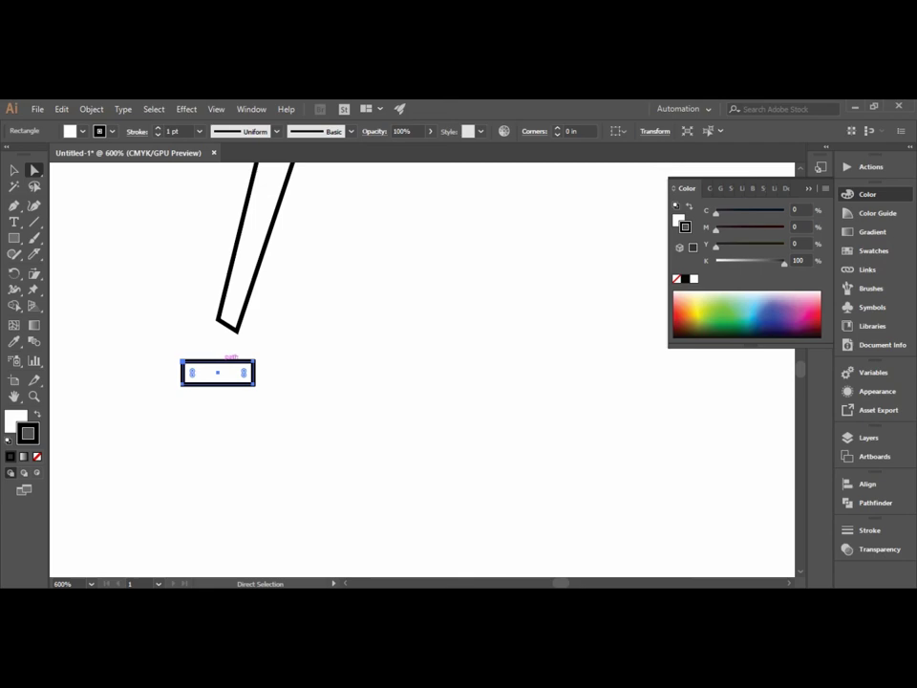
drag(253, 362, 218, 320)
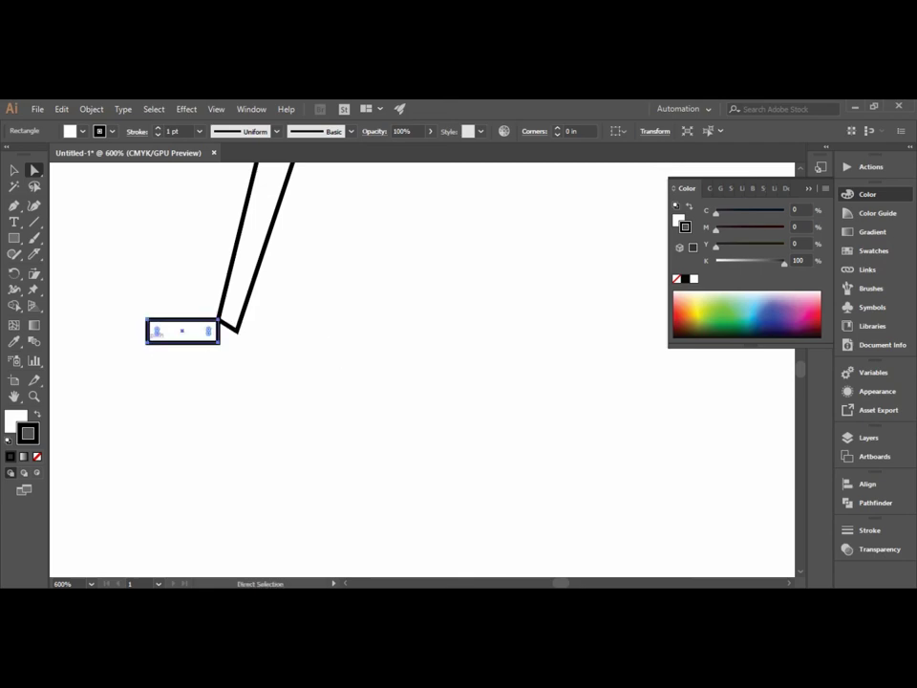
Step: Tilt the foot off the leg's tip and drag a corner anchor to taper it to a point
click(151, 340)
key(v)
drag(144, 346, 153, 361)
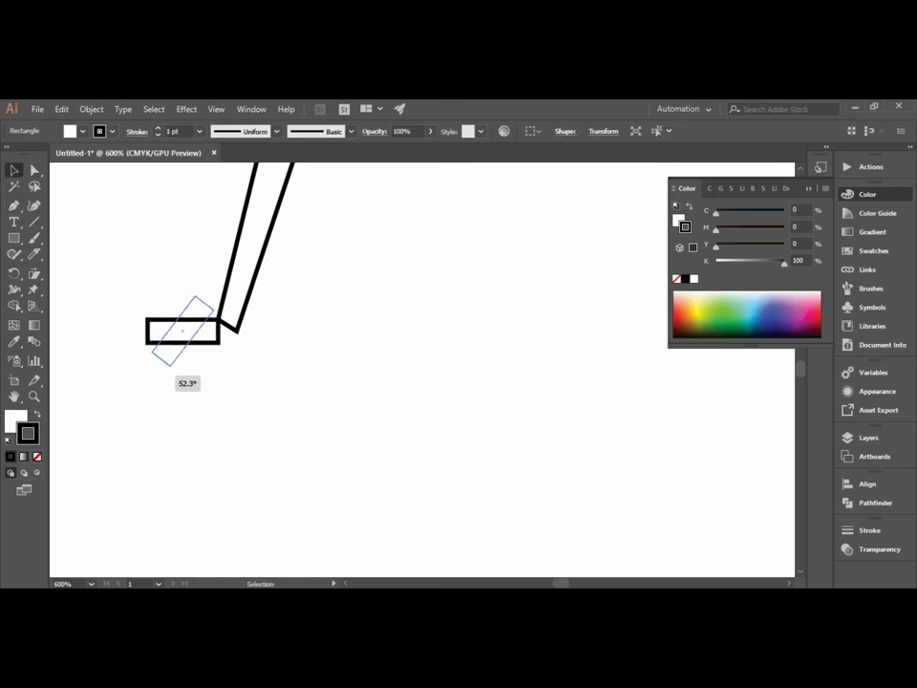
drag(190, 331, 198, 334)
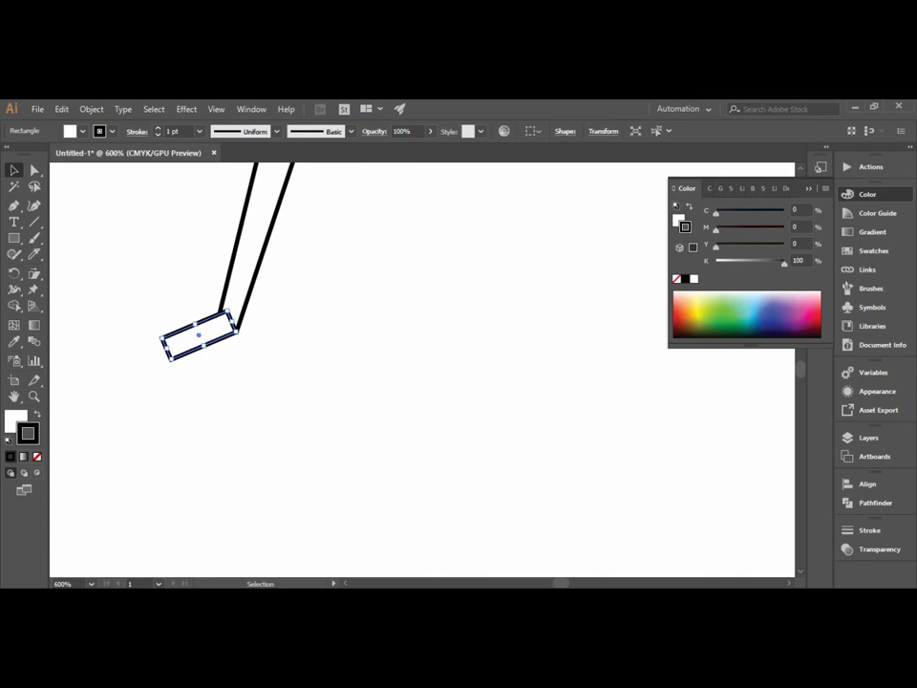
key(a)
key(ctrl+shift+a)
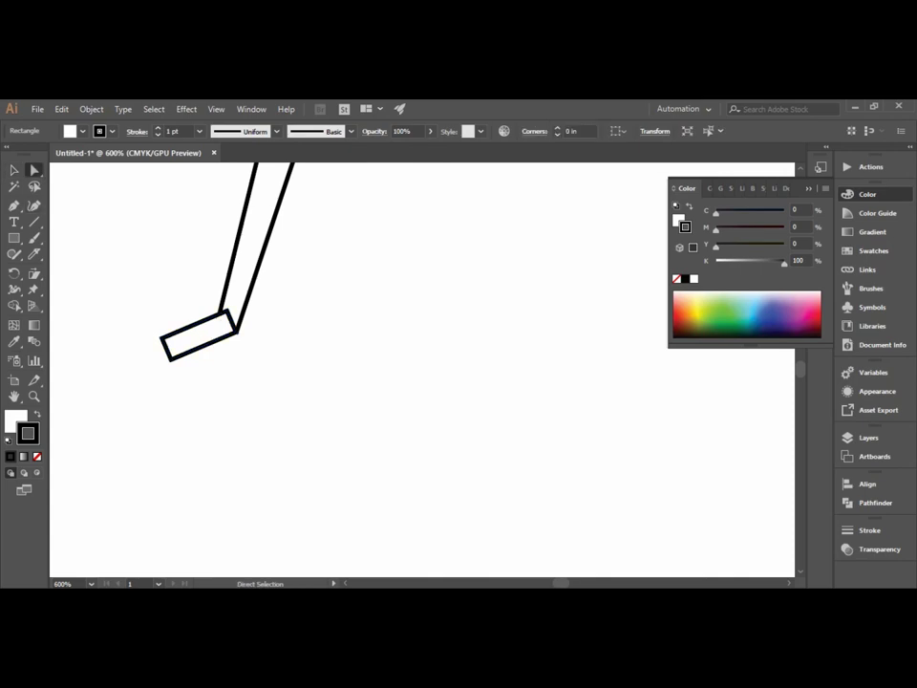
drag(162, 336, 170, 356)
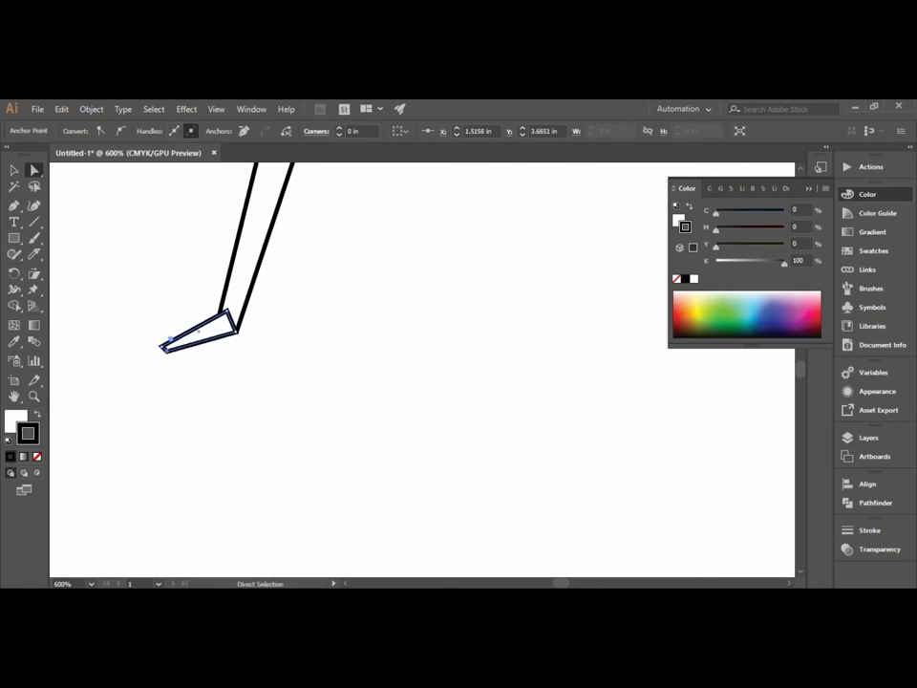
key(ctrl+shift+a)
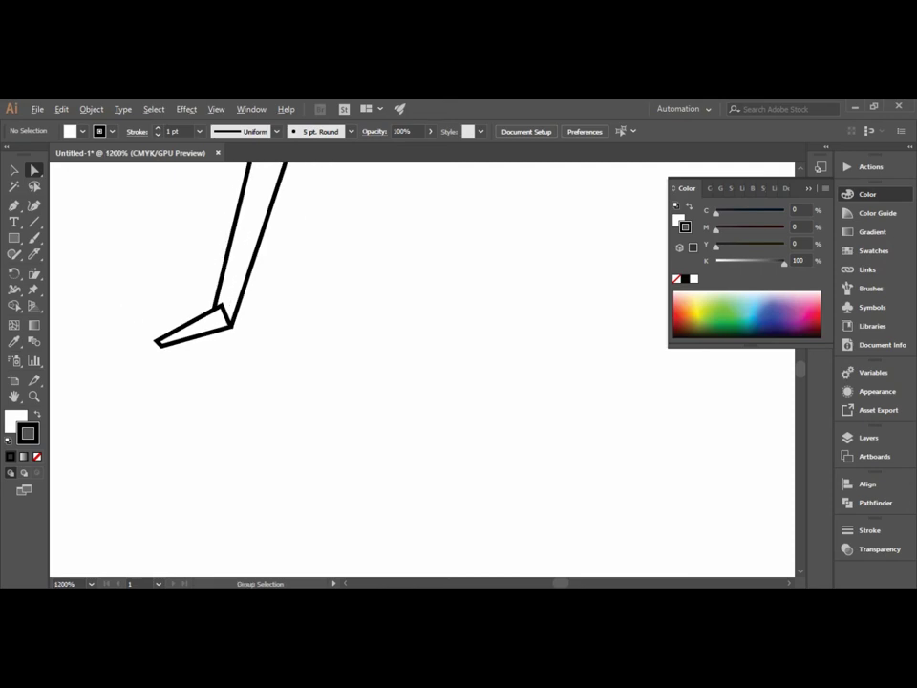
key(ctrl+minus)
key(ctrl+minus)
key(ctrl+minus)
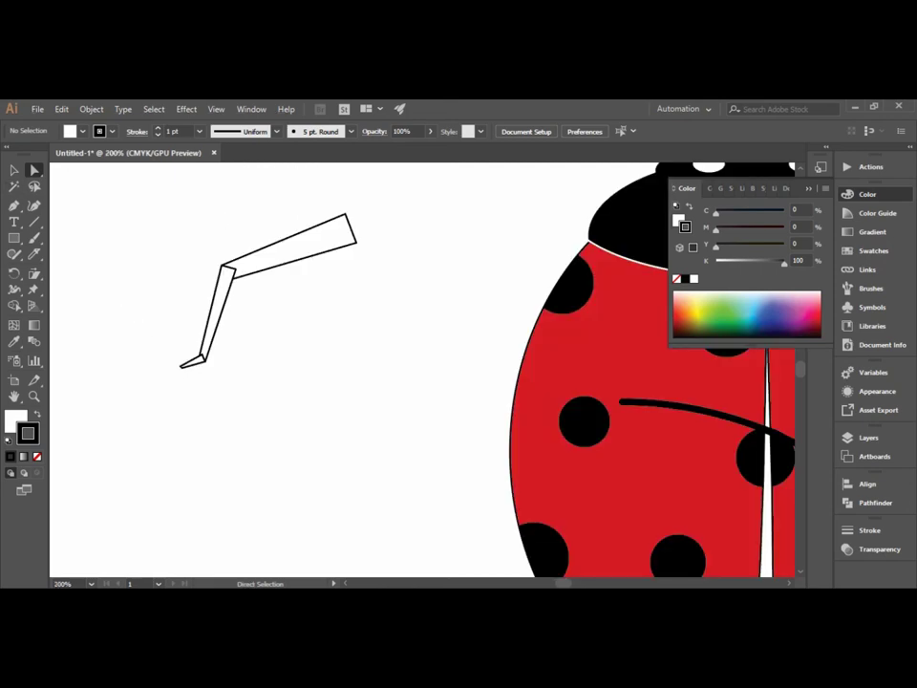
Step: Merge the three leg pieces into one shape with Shape Builder and make it black
key(v)
drag(392, 195, 175, 389)
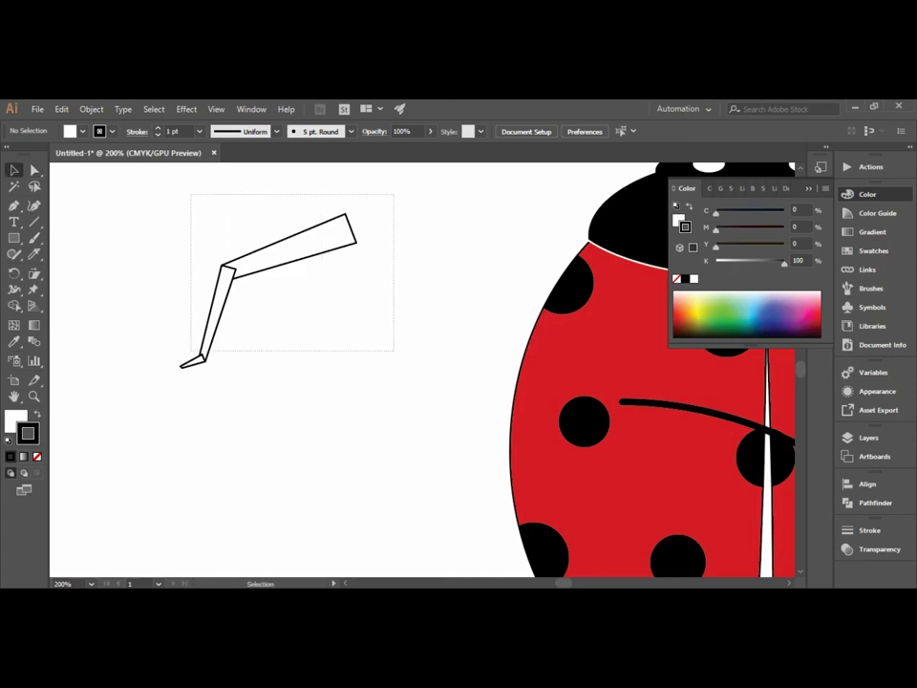
key(shift+m)
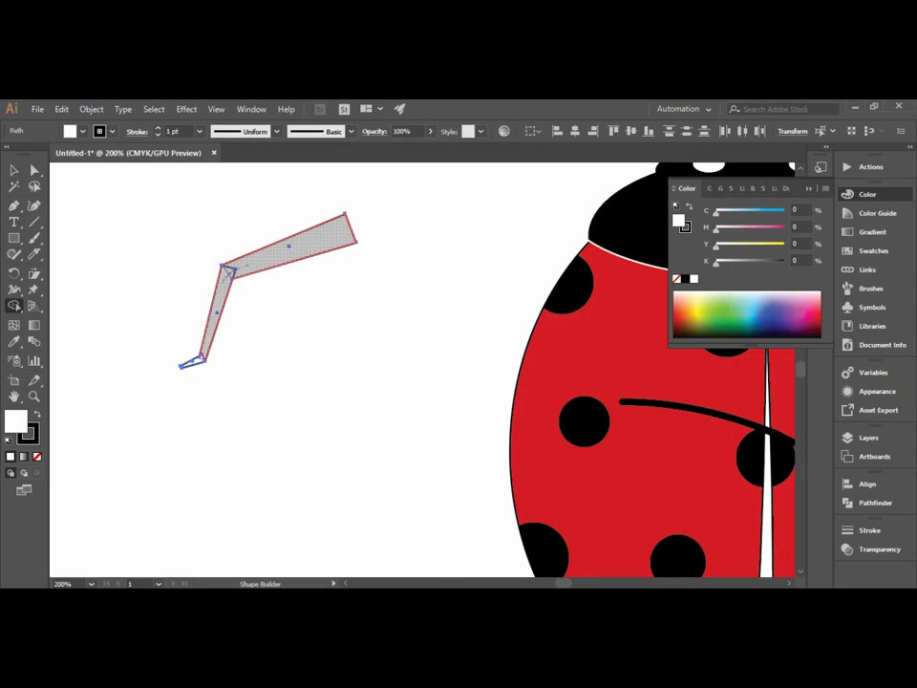
drag(246, 265, 215, 315)
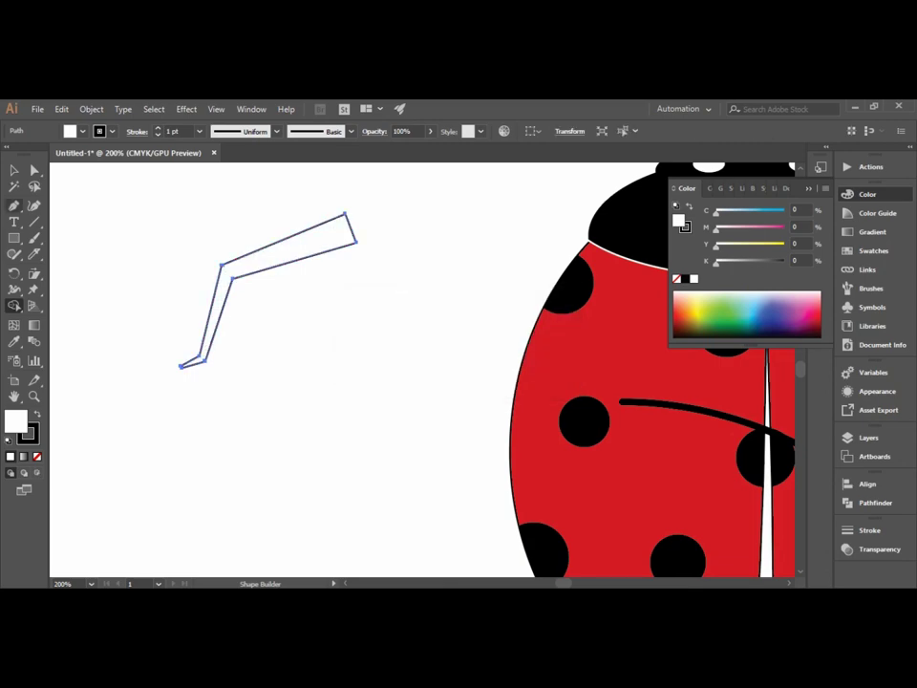
key(v)
key(ctrl+shift+a)
click(223, 276)
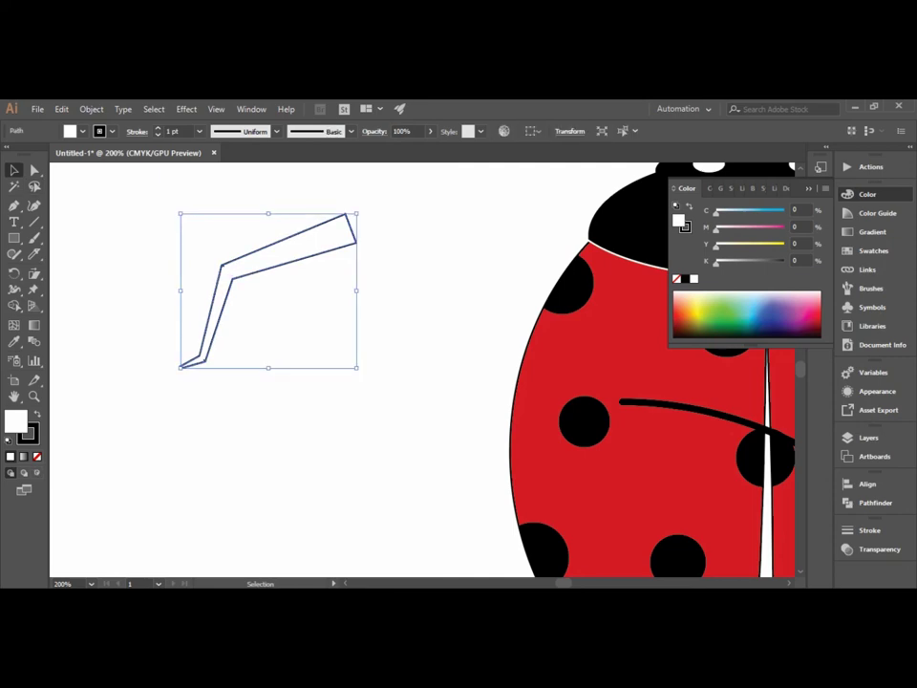
click(37, 414)
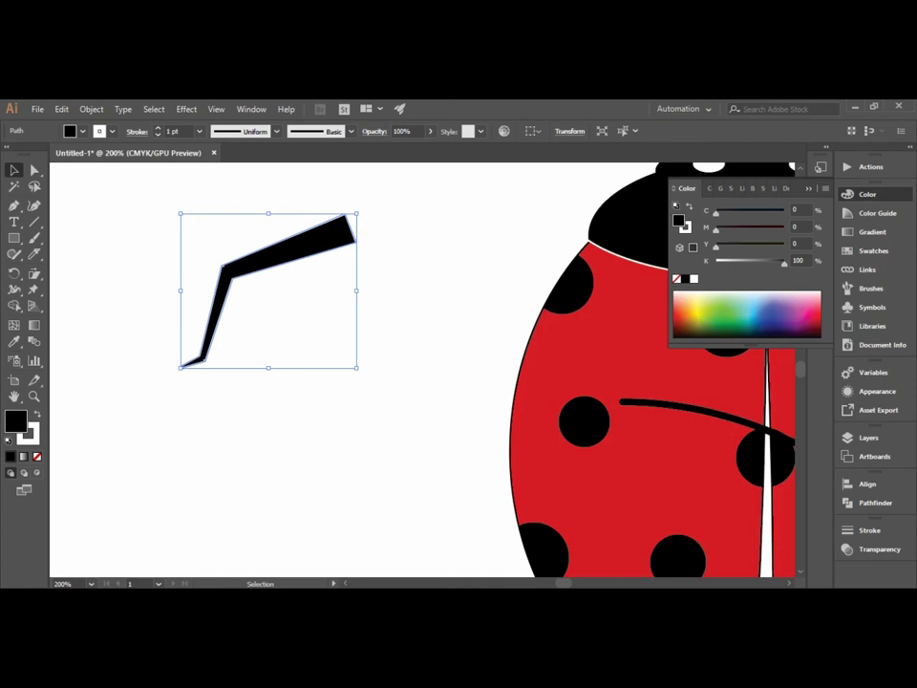
Step: Place the black leg at the body's left side, sent behind the body and slightly rotated
drag(290, 253, 495, 329)
right_click(477, 311)
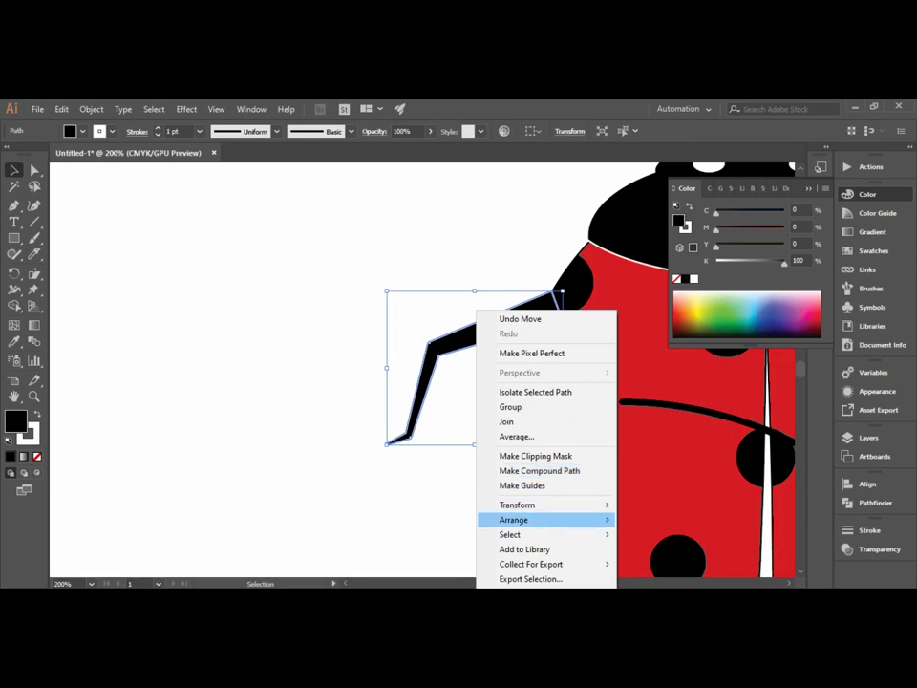
mouse_move(513, 520)
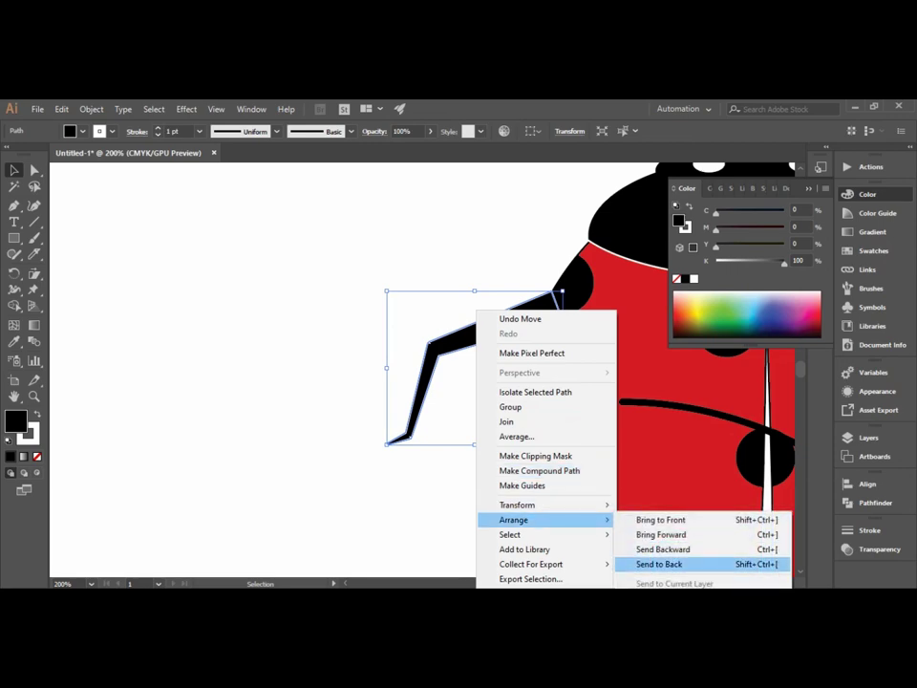
click(659, 564)
scroll(371, 405, down, 2)
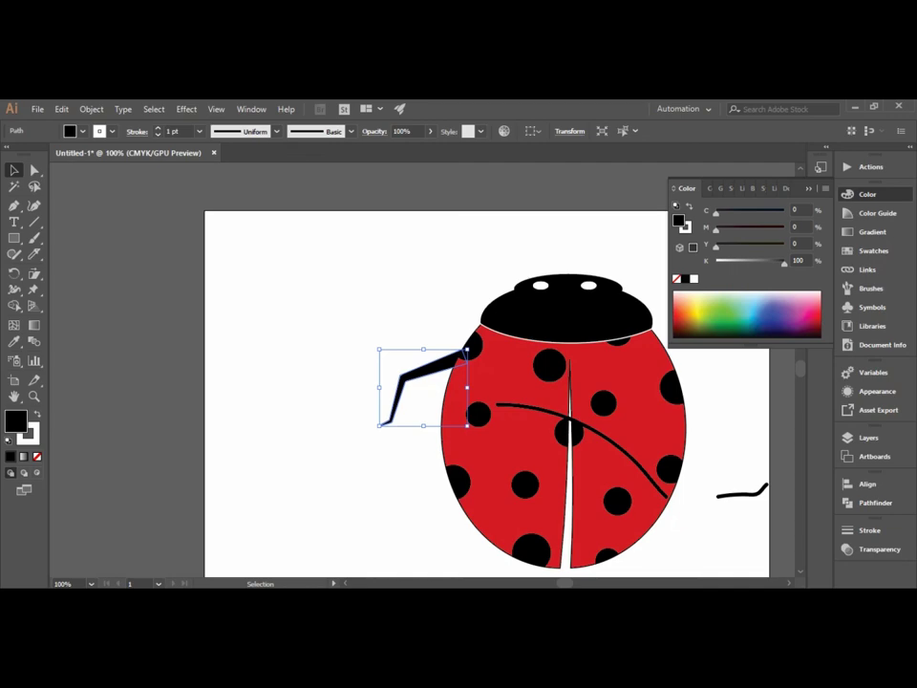
drag(466, 355, 467, 349)
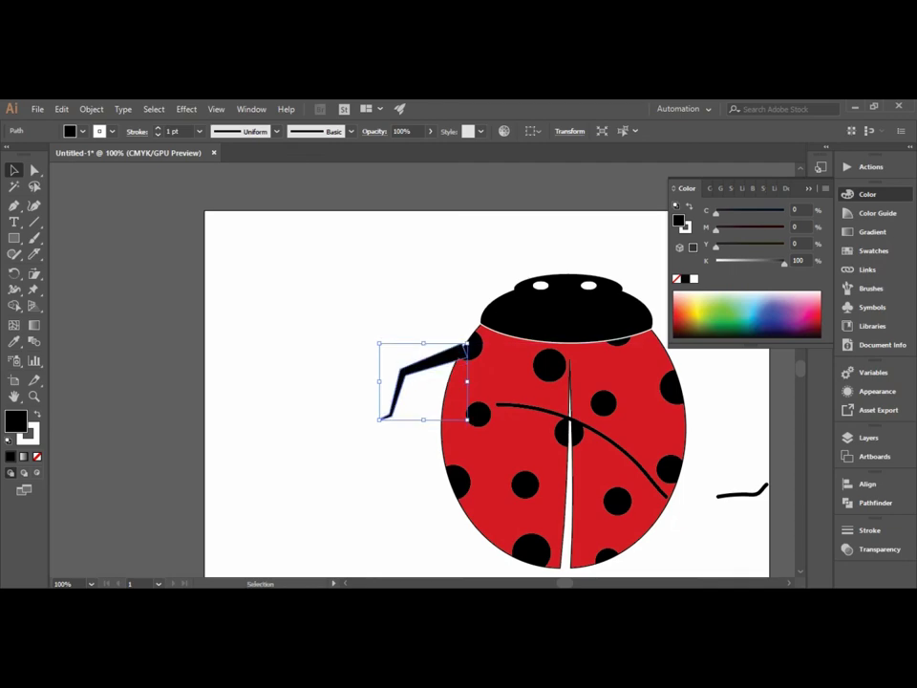
drag(381, 415, 380, 409)
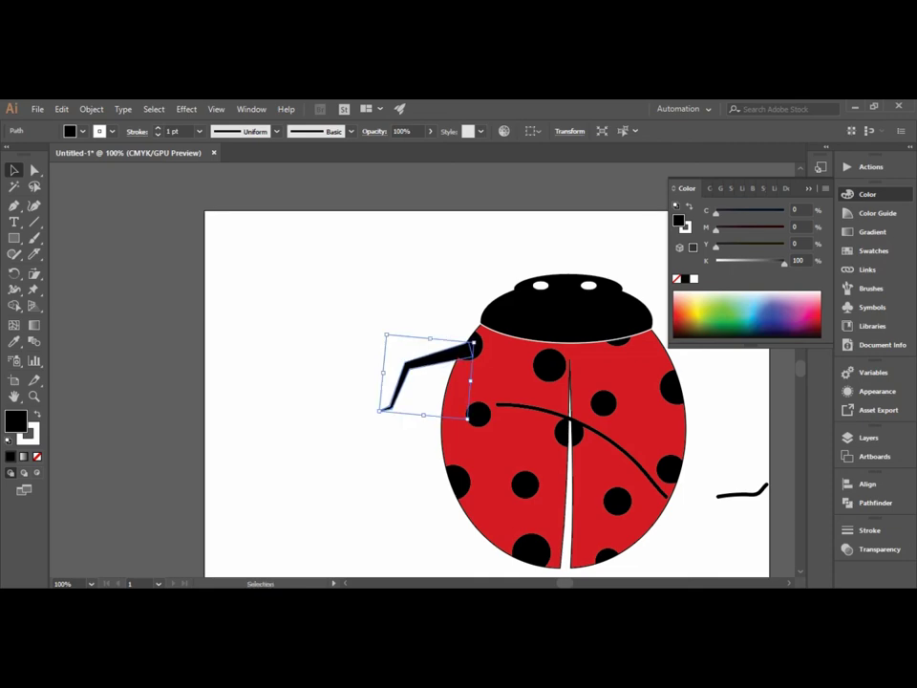
Step: Delete the stray black stroke on the right of the artboard
drag(380, 410, 249, 377)
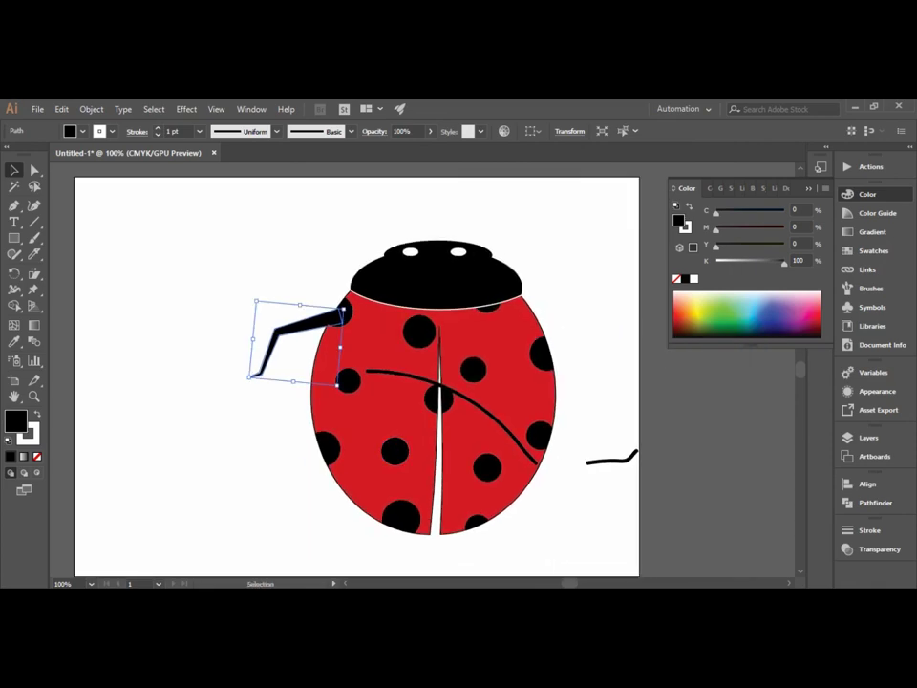
click(612, 460)
key(Delete)
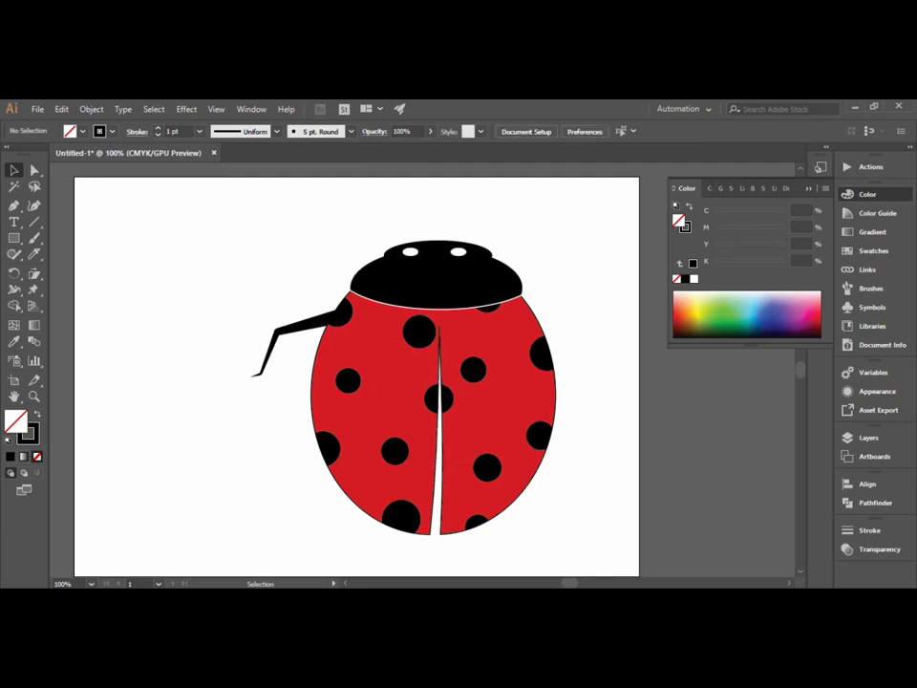
Step: Nudge the whole ladybug three steps left and one step up with the arrow keys
drag(598, 211, 249, 553)
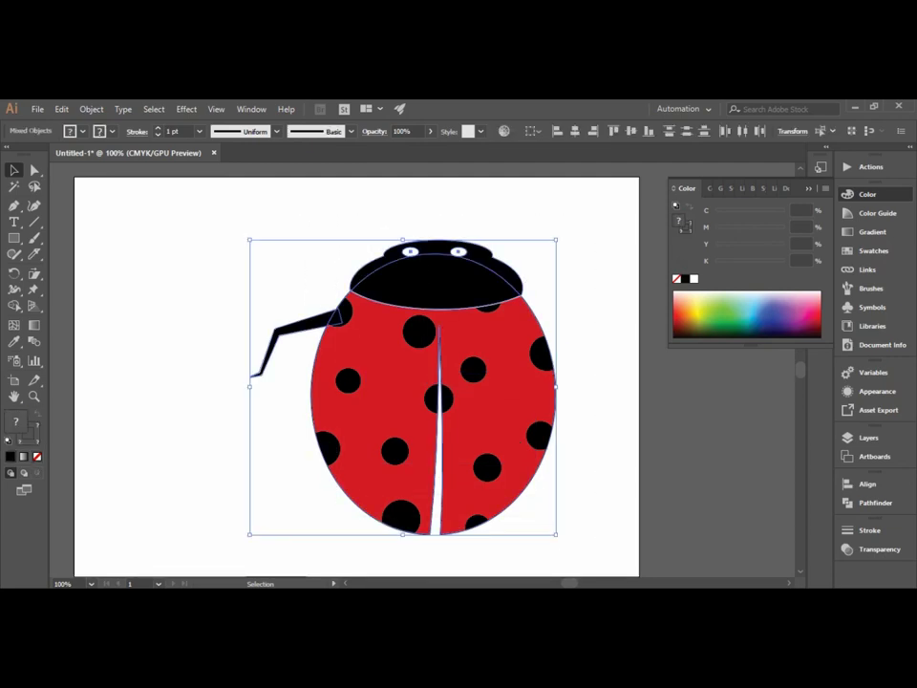
key(Left)
key(Left)
key(Left)
key(Left)
key(Left)
key(Left)
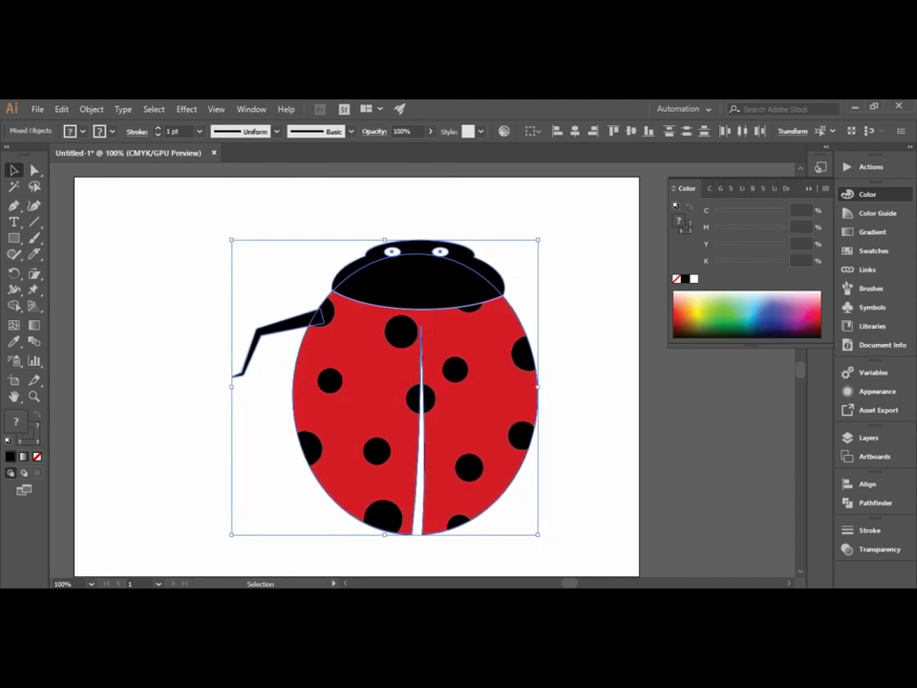
key(Left)
key(Left)
key(Left)
key(Left)
key(Left)
key(Left)
key(Left)
key(Left)
key(Left)
key(Left)
key(Left)
key(Left)
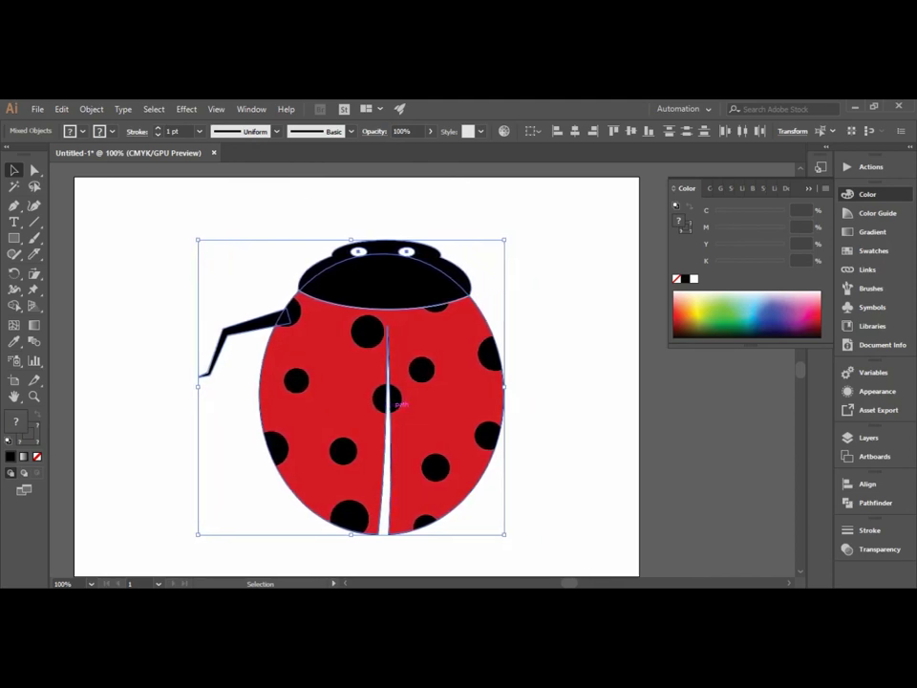
key(Left)
key(Left)
key(Left)
key(Left)
key(Left)
key(Left)
key(Left)
key(Left)
key(Left)
key(Left)
key(Left)
key(Left)
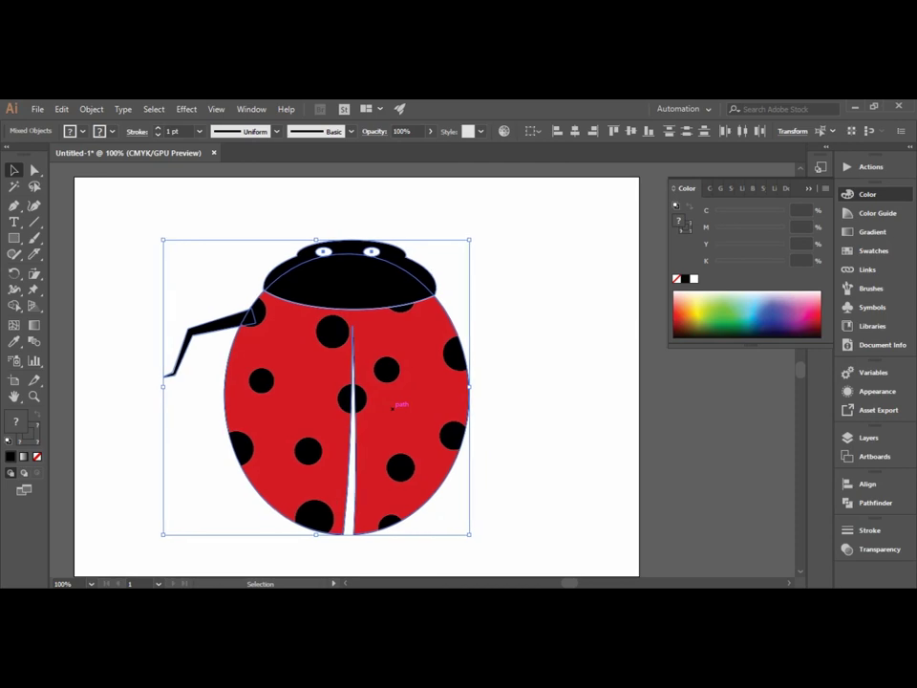
key(Up)
key(ctrl+shift+a)
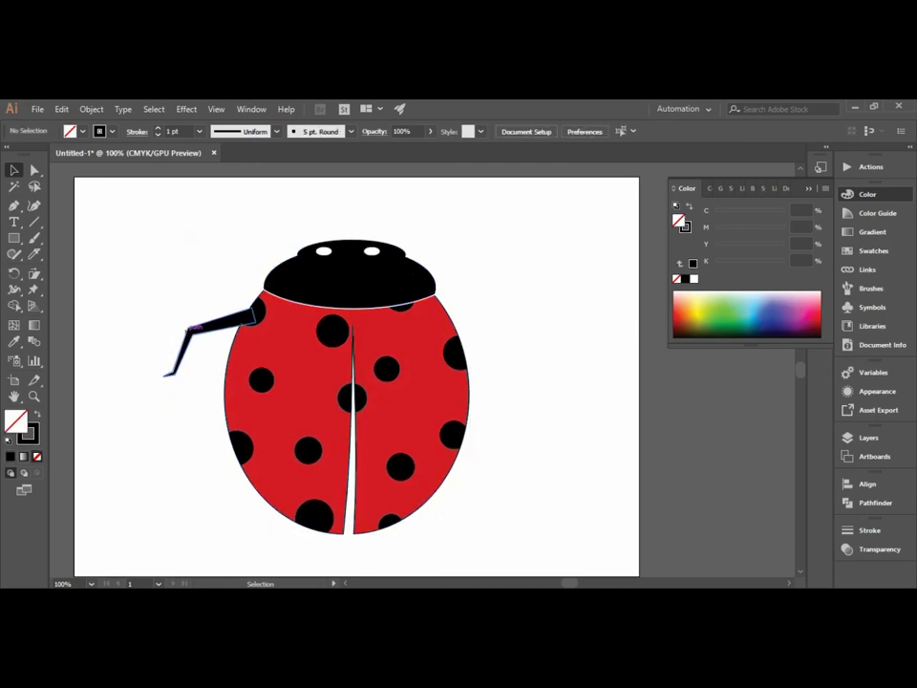
click(191, 325)
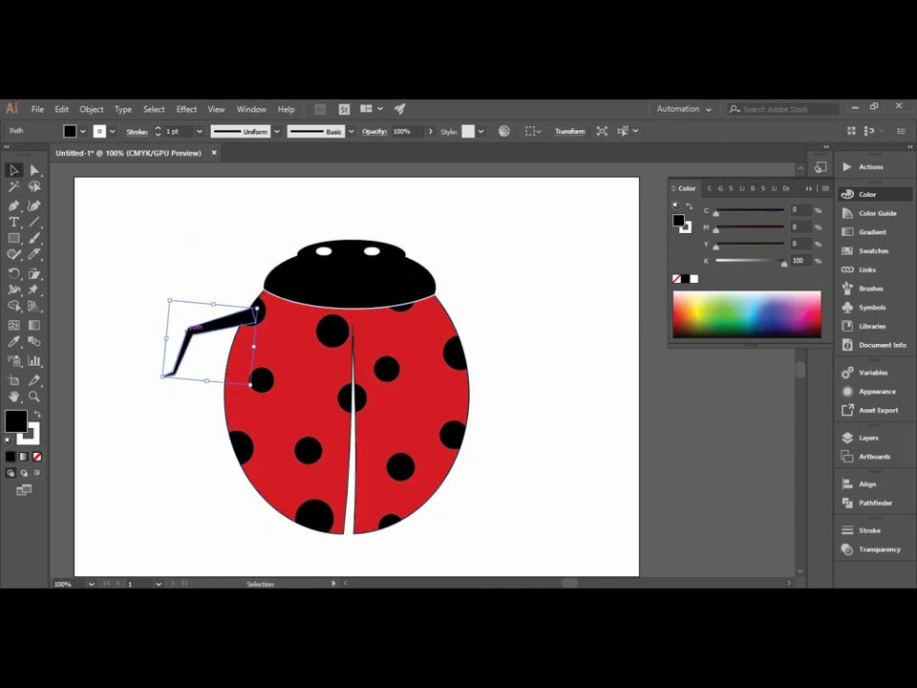
Step: Alt-drag the leg down twice to create middle and lower legs, rotating each copy
drag(209, 340, 209, 419)
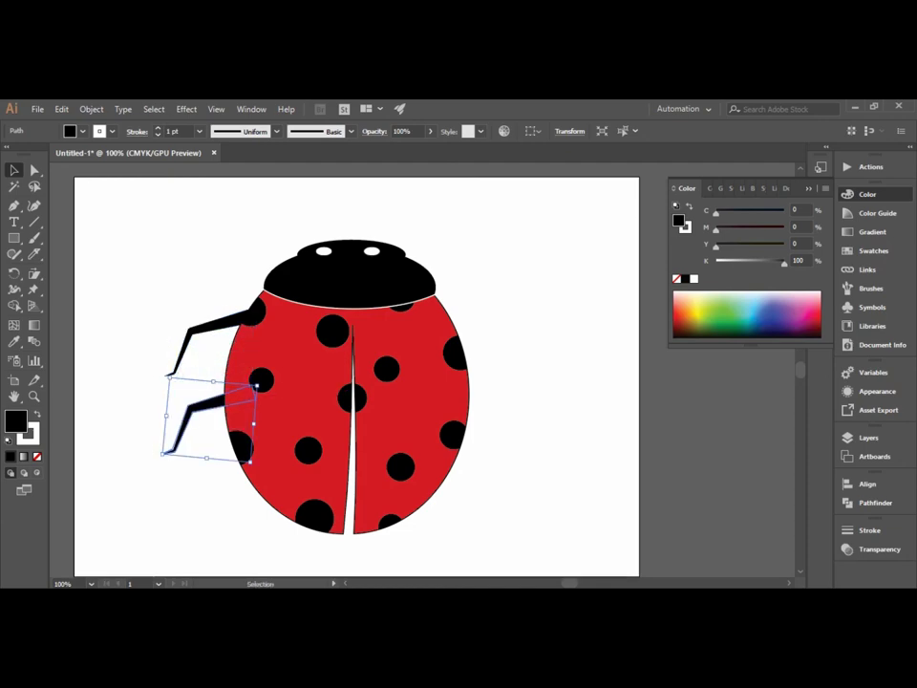
drag(163, 455, 164, 457)
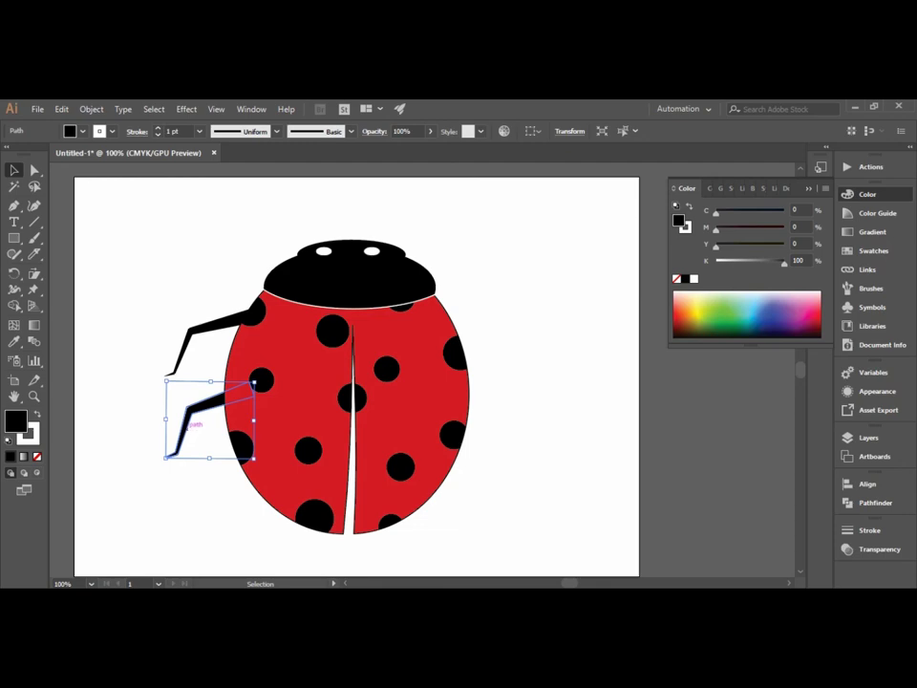
drag(191, 414, 229, 496)
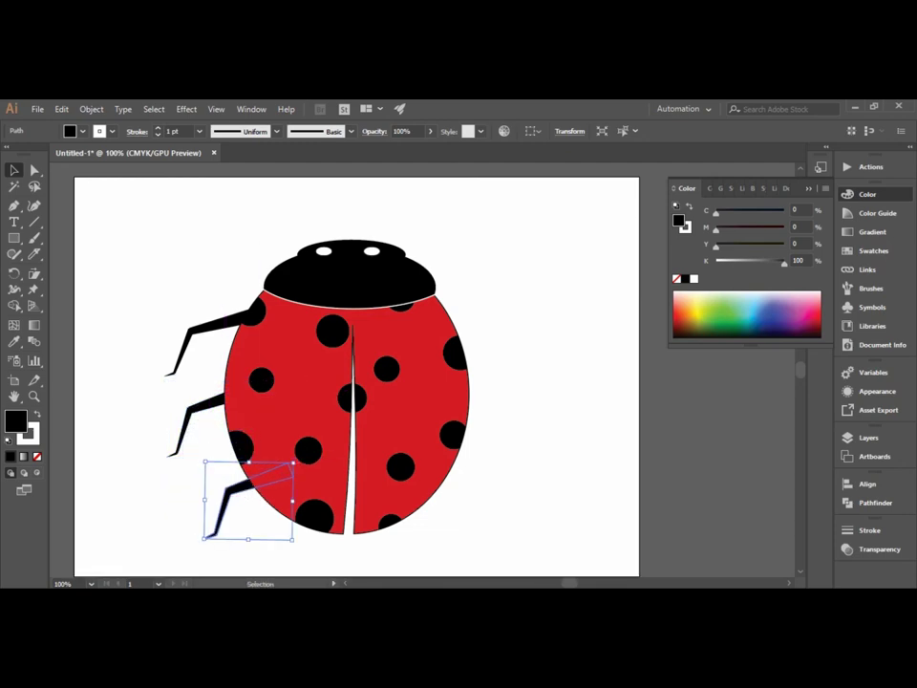
drag(201, 541, 216, 546)
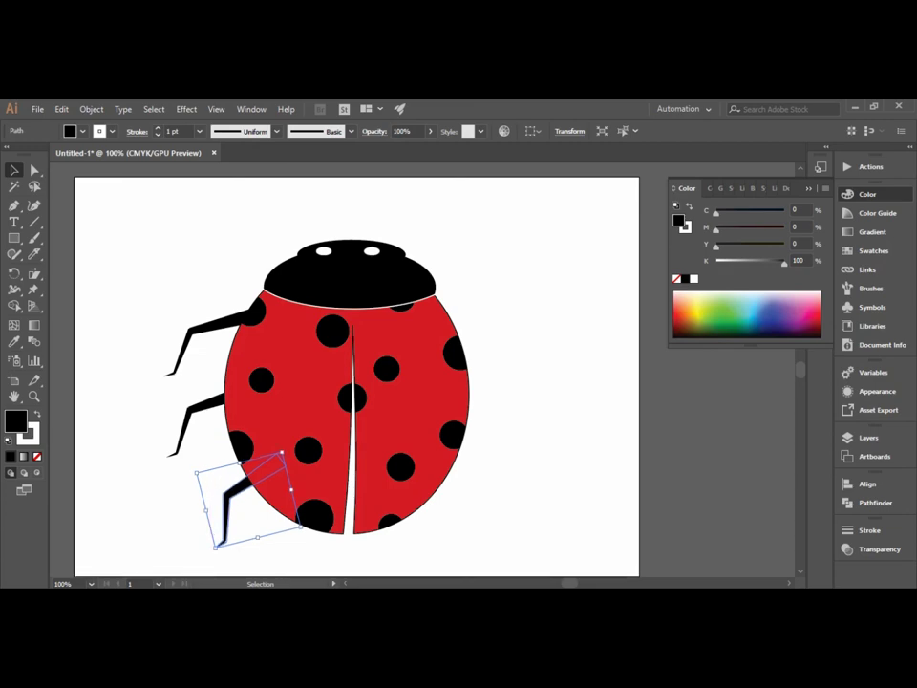
drag(237, 482, 250, 476)
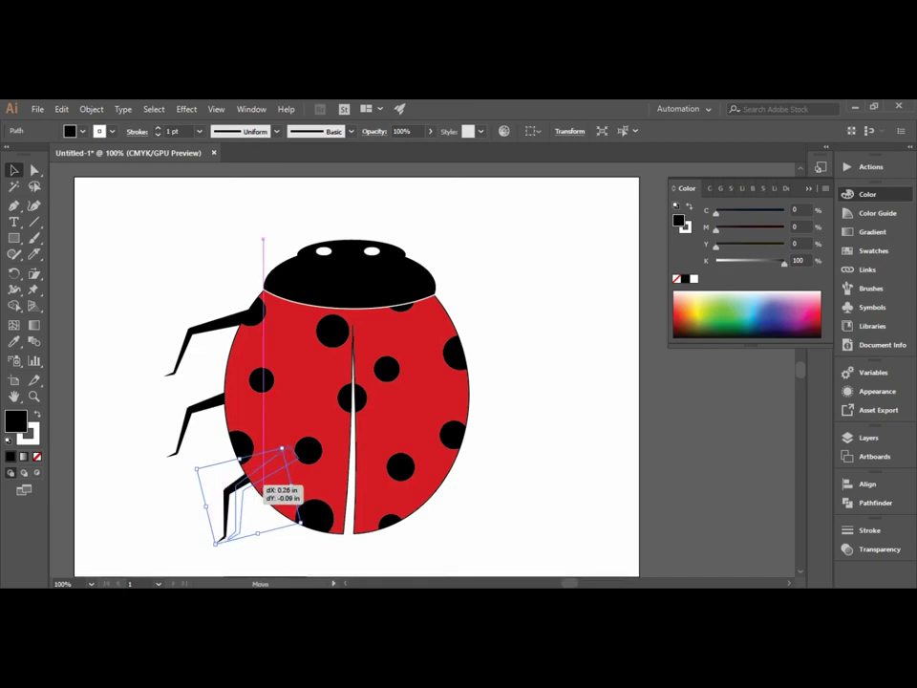
Step: Fine-tune the rotation and position of the middle, upper and bottom left legs
click(206, 399)
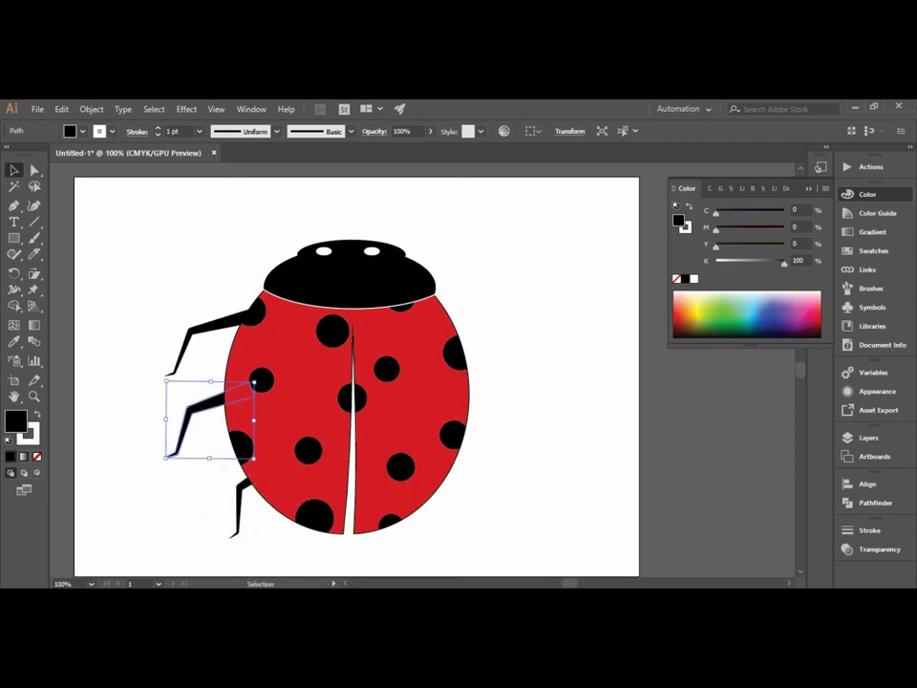
drag(160, 465, 168, 470)
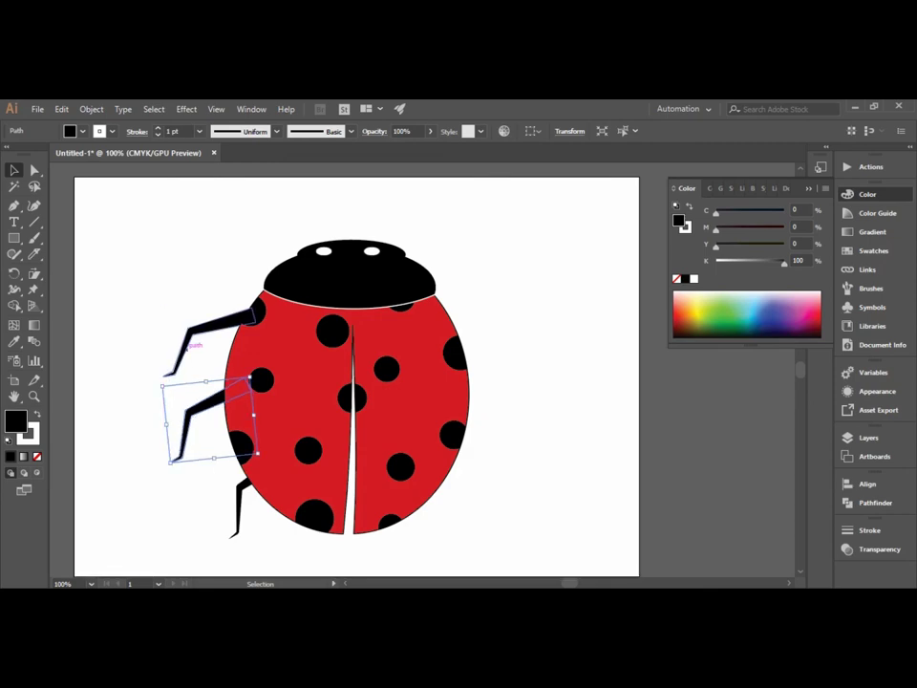
click(220, 321)
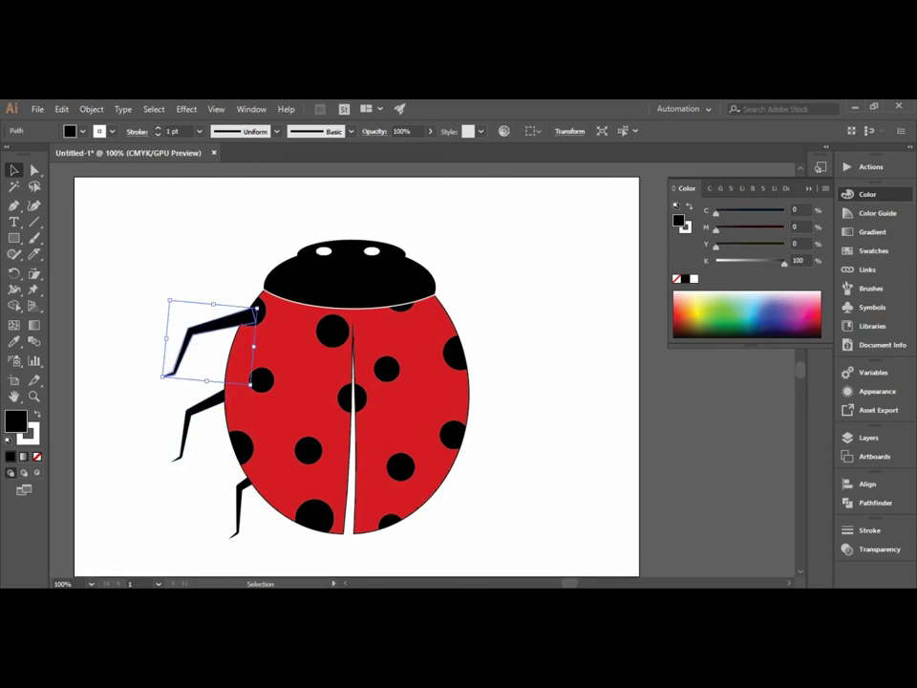
drag(162, 379, 153, 351)
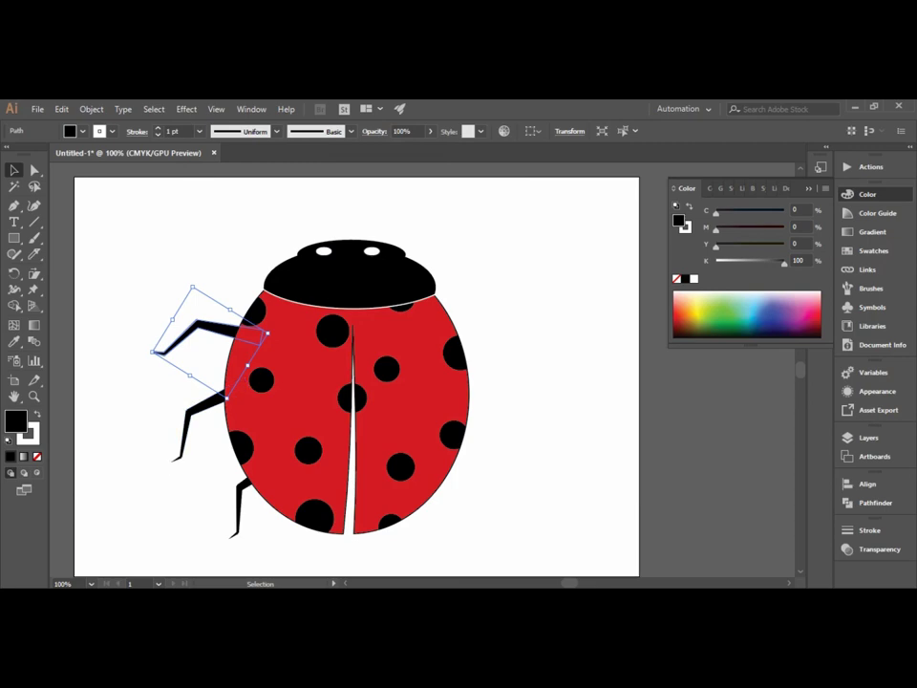
drag(237, 331, 232, 327)
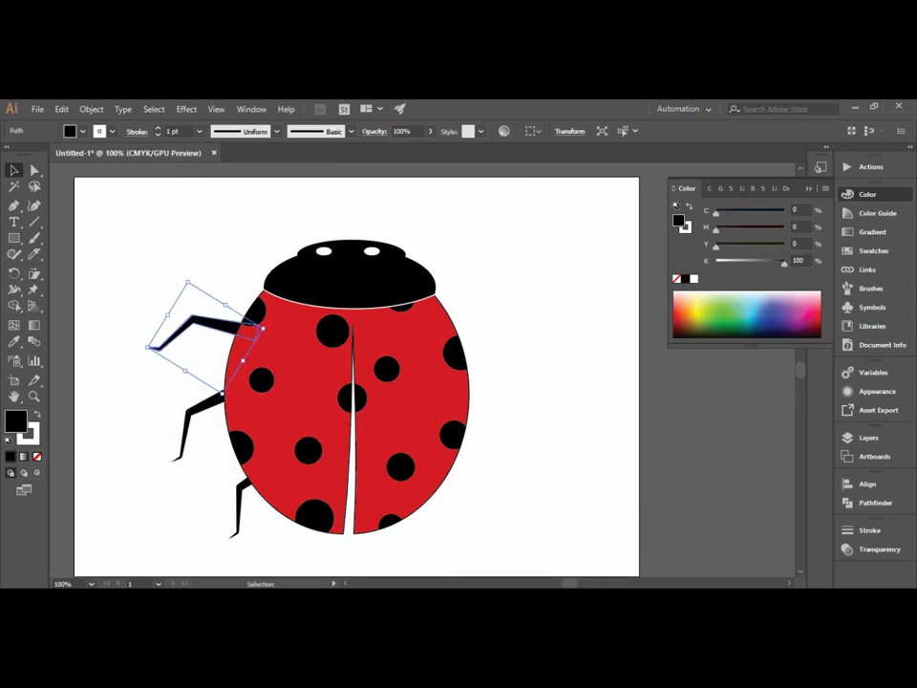
click(244, 502)
drag(251, 520, 269, 523)
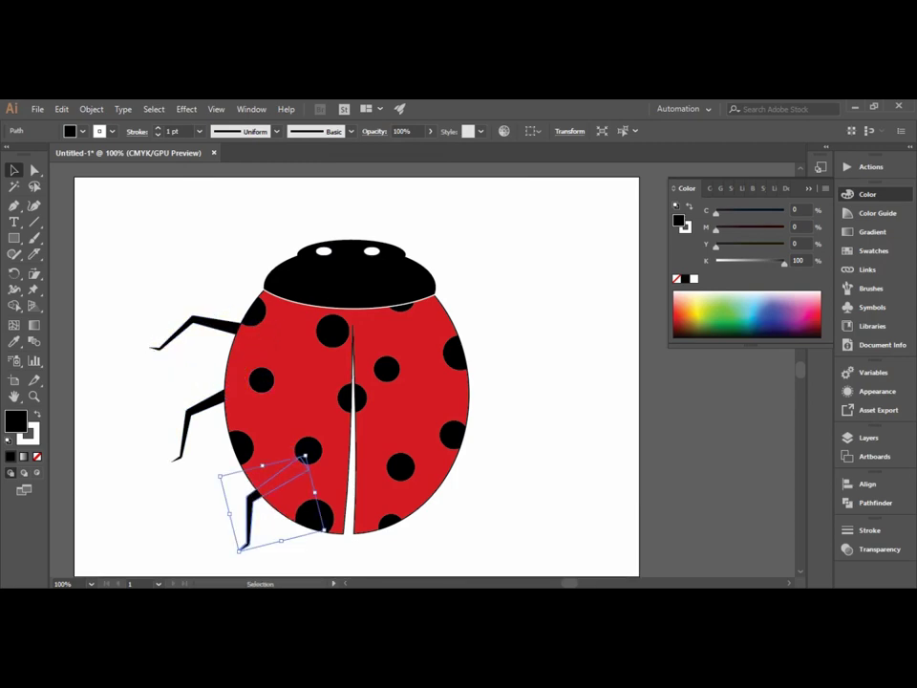
key(ctrl+shift+a)
click(246, 526)
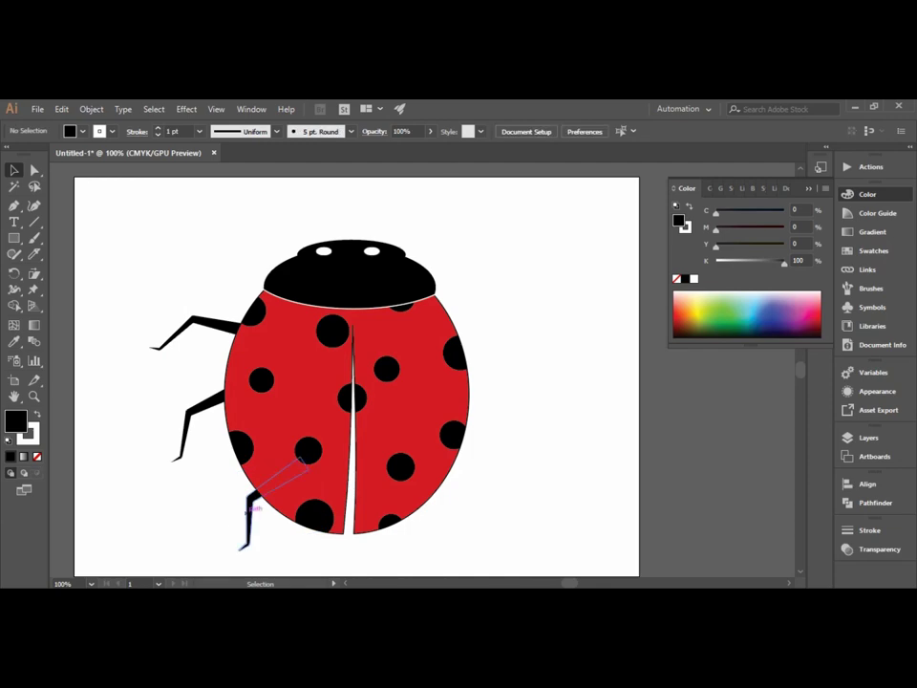
drag(246, 525, 228, 482)
key(ctrl+shift+a)
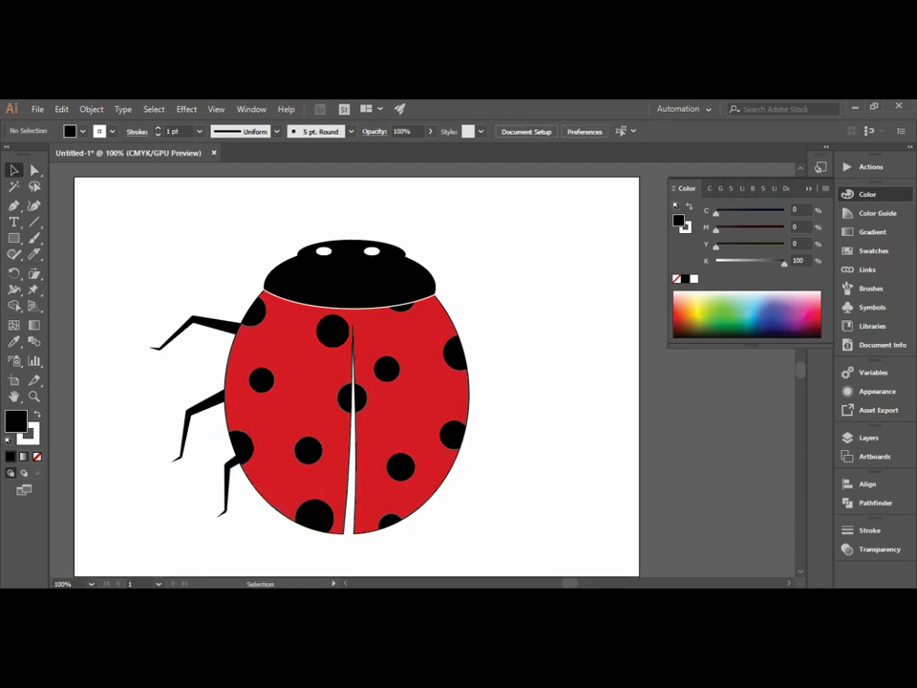
click(230, 324)
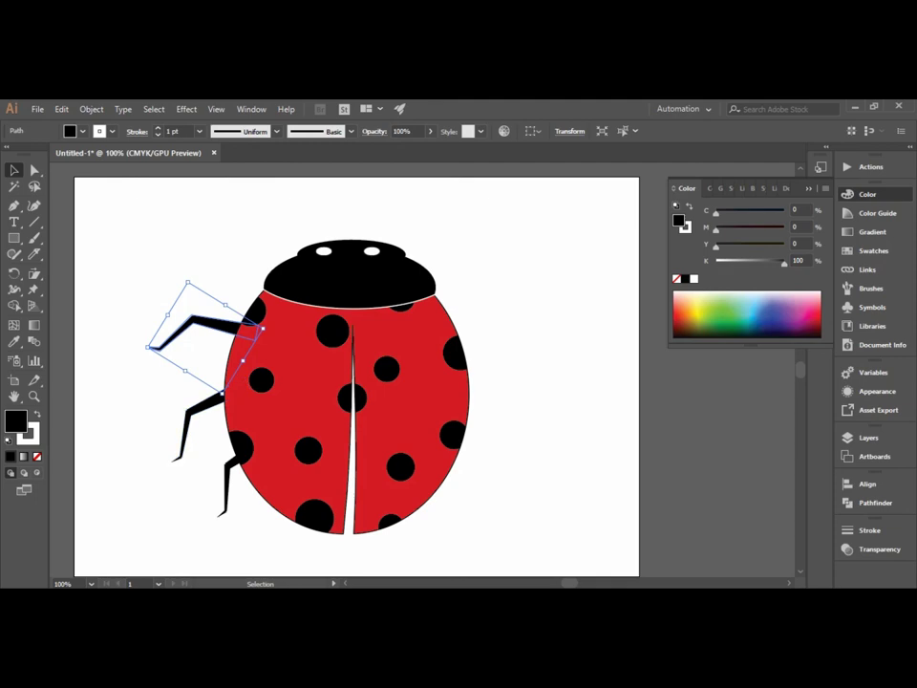
Step: Reflect a vertical copy of the three left legs and move it to the body's right side
shift+click(203, 405)
shift+click(237, 464)
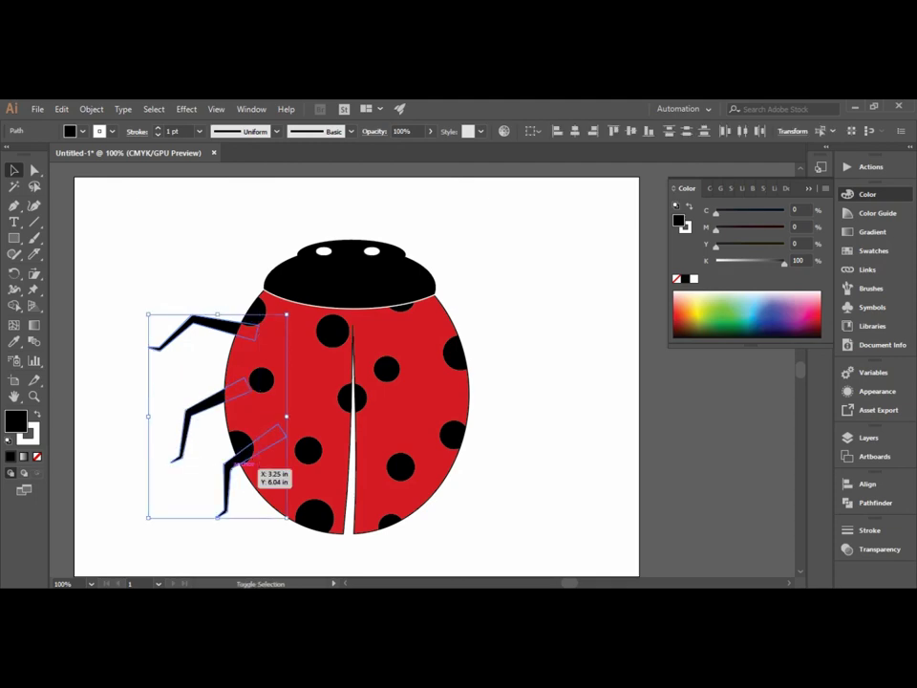
right_click(234, 466)
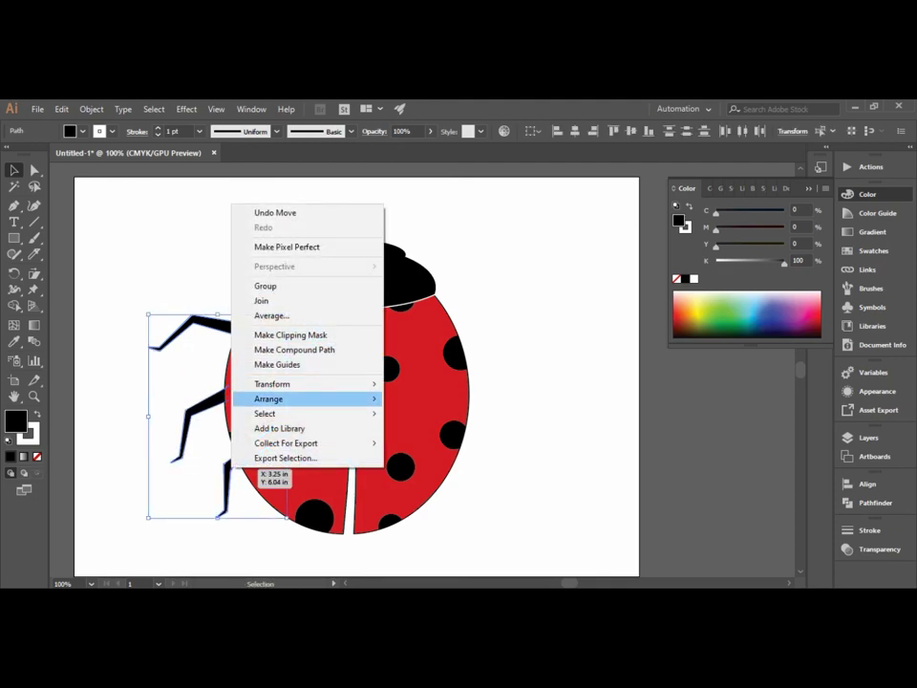
mouse_move(272, 384)
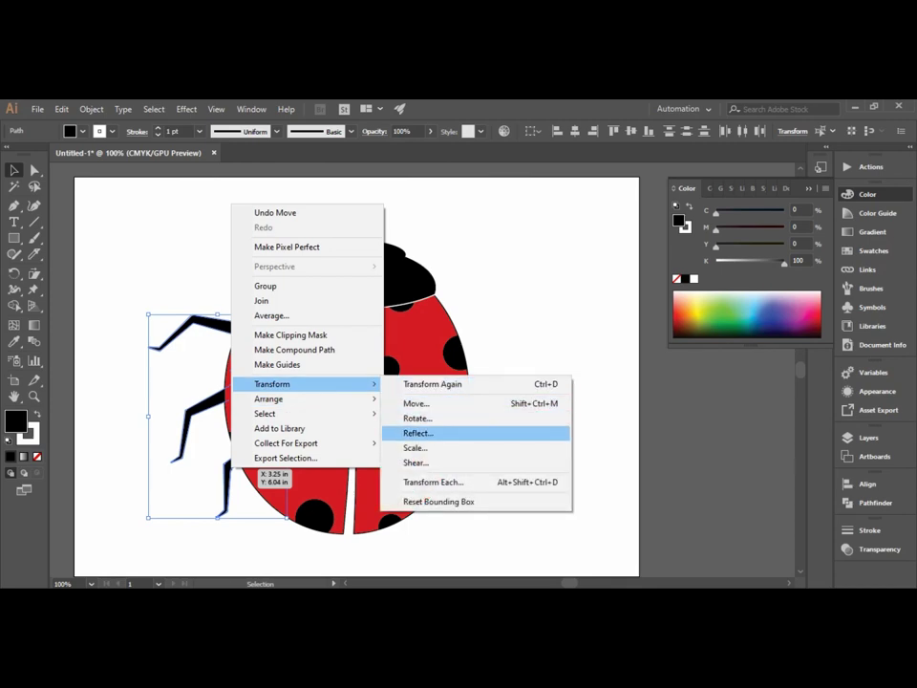
click(417, 432)
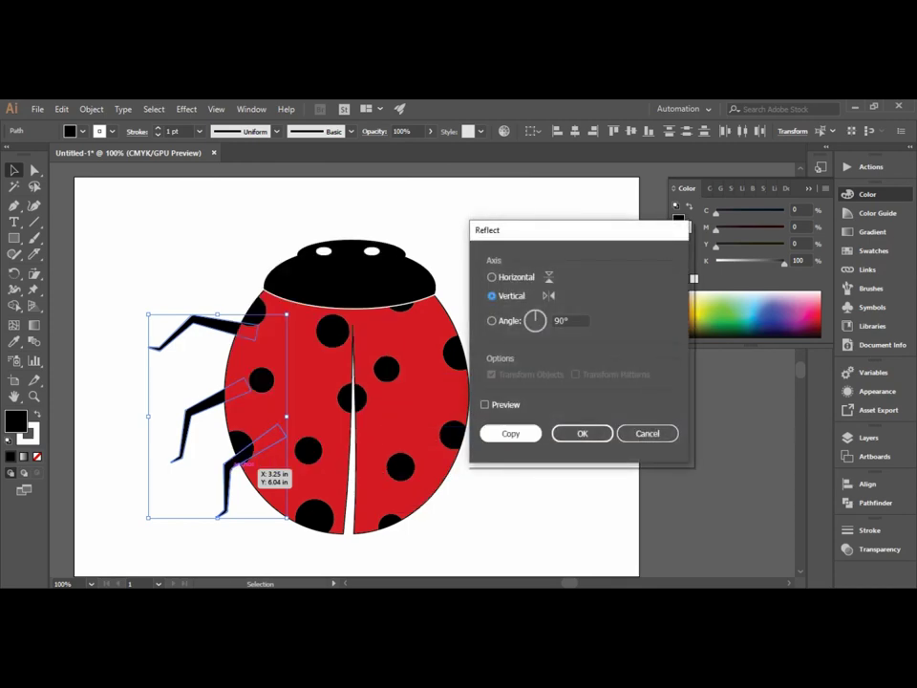
click(510, 433)
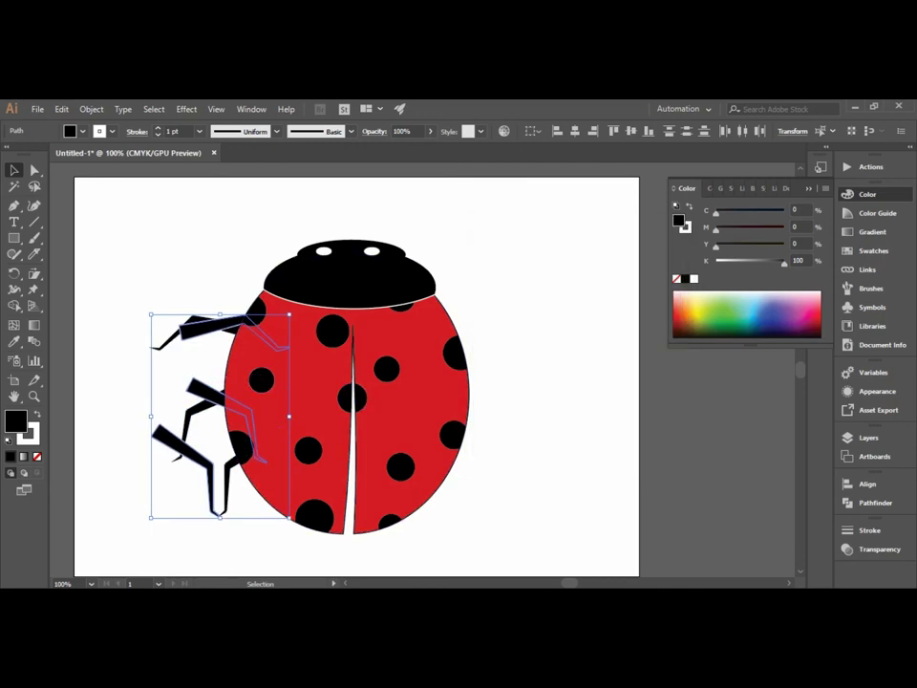
drag(229, 385, 481, 387)
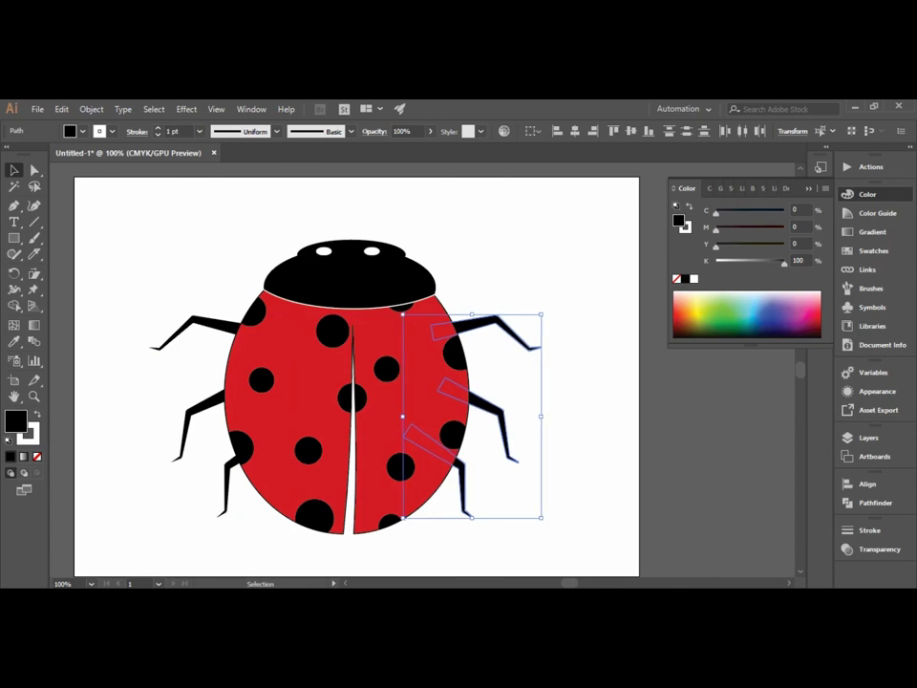
key(Down)
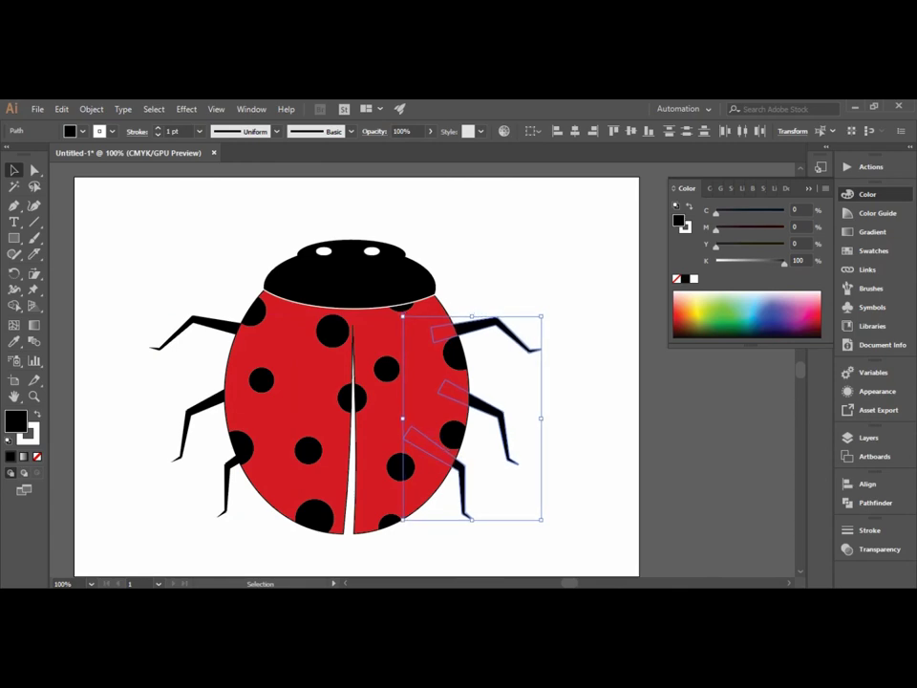
key(Down)
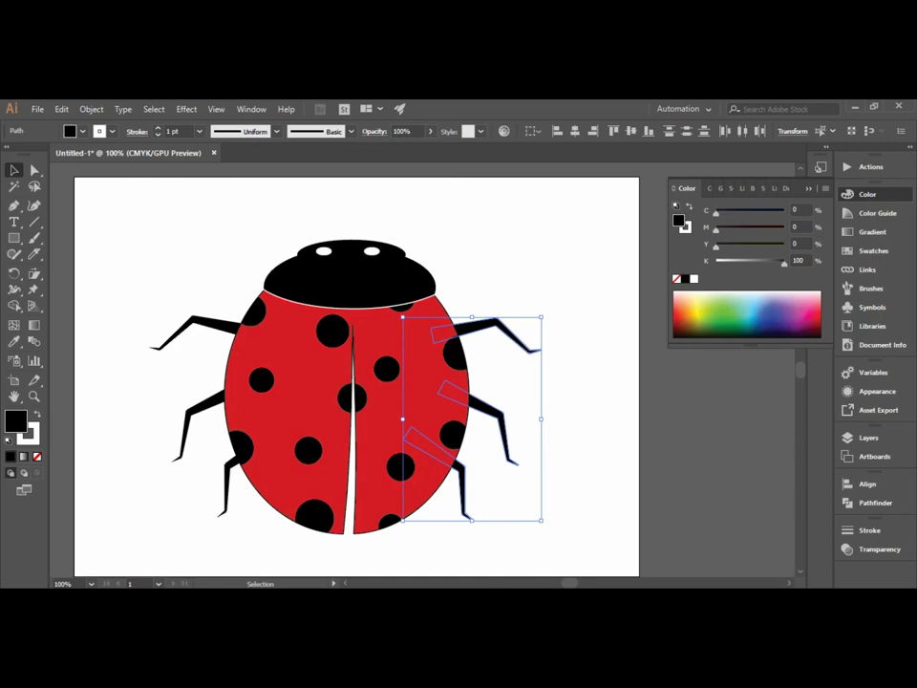
key(Left)
key(Left)
key(Left)
Step: Reselect the three left legs, then clear the selection
click(196, 318)
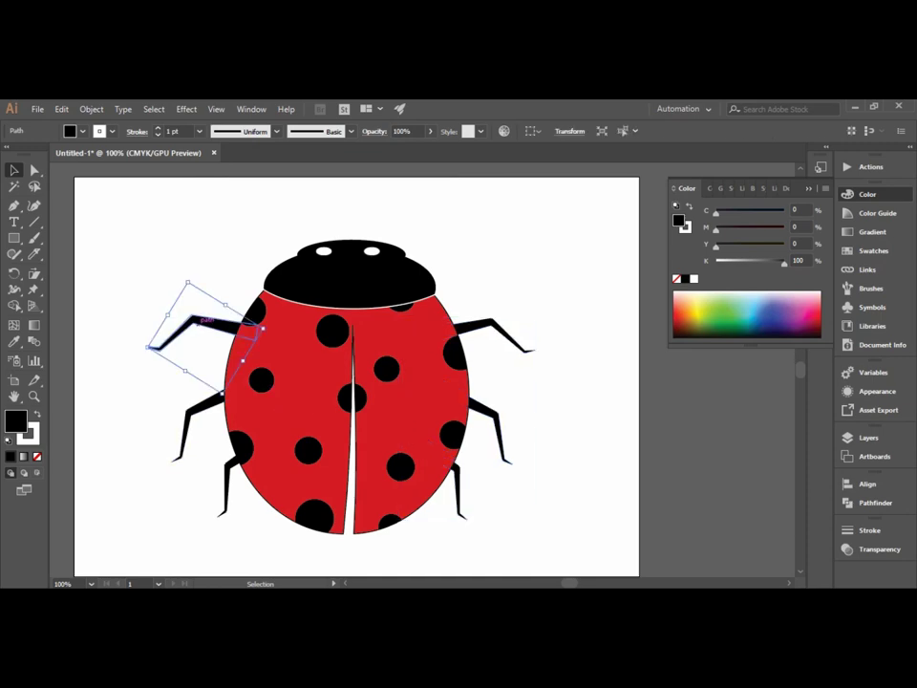
click(153, 240)
click(234, 325)
click(196, 406)
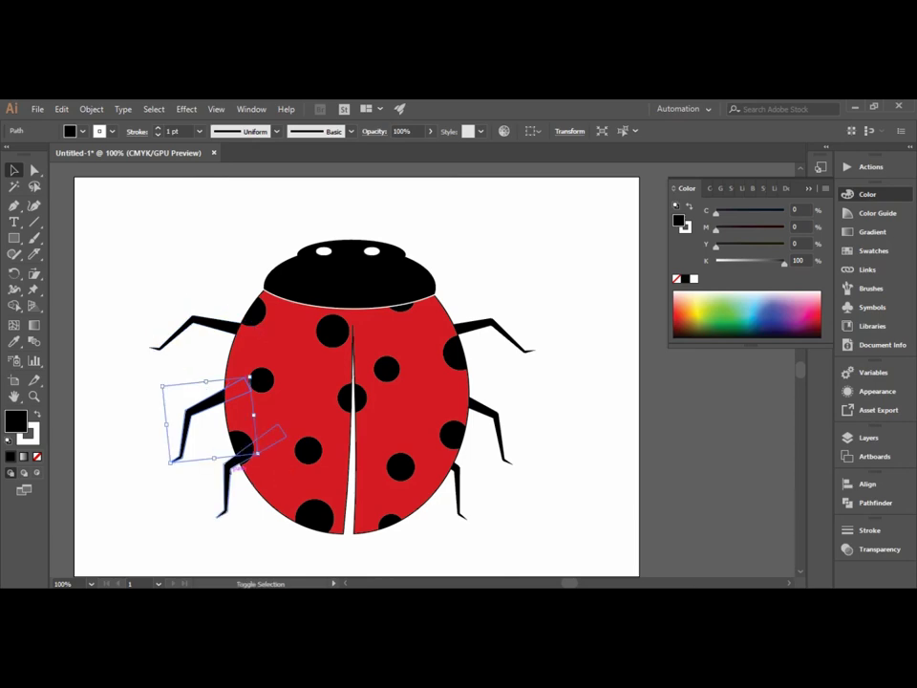
shift+click(230, 469)
shift+click(212, 320)
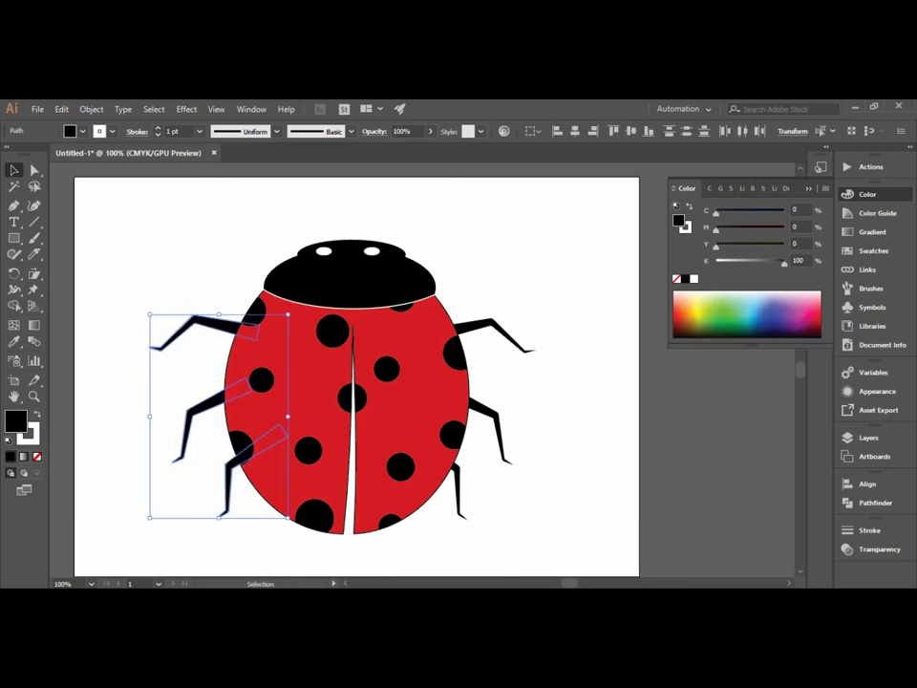
key(ctrl+shift+a)
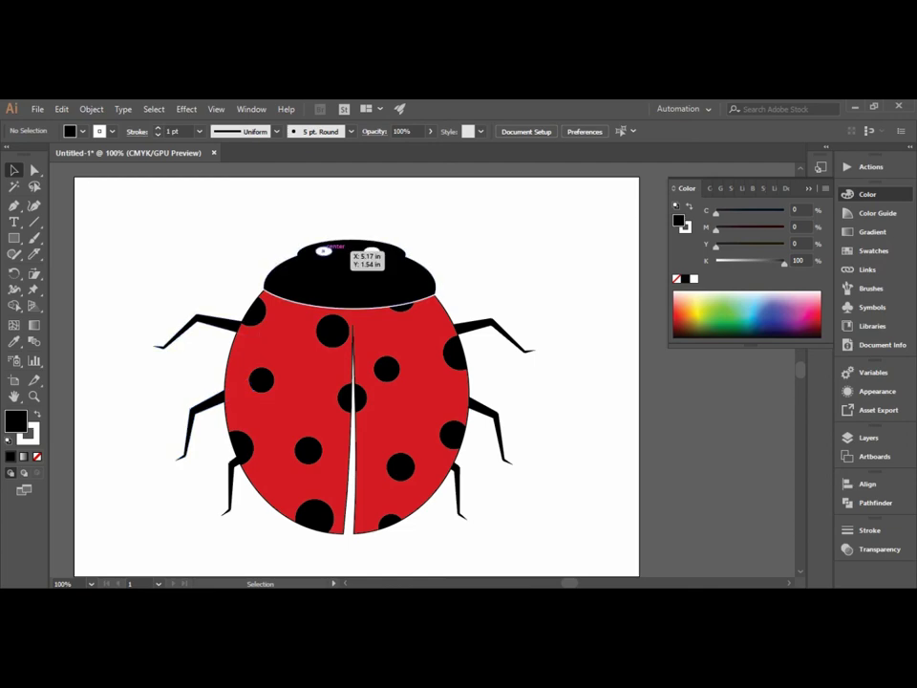
Step: Alt-drag a copy of the white oval to the head's lower left and tilt it into place
mouse_move(324, 250)
mouse_down()
mouse_move(310, 274)
mouse_move(348, 284)
mouse_move(371, 277)
mouse_up()
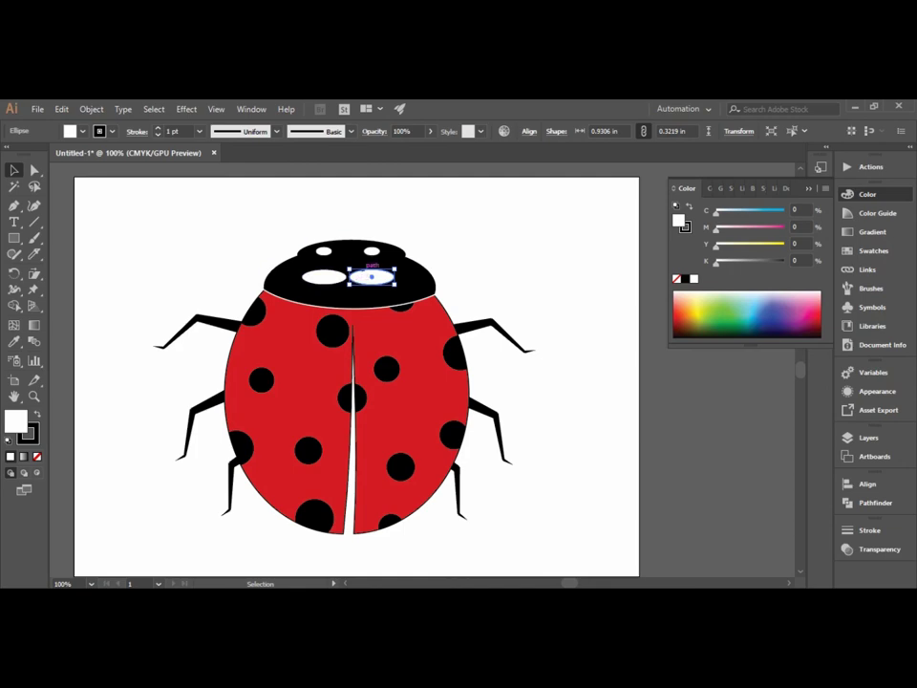
mouse_move(399, 287)
mouse_down()
mouse_move(400, 275)
mouse_move(383, 277)
mouse_up()
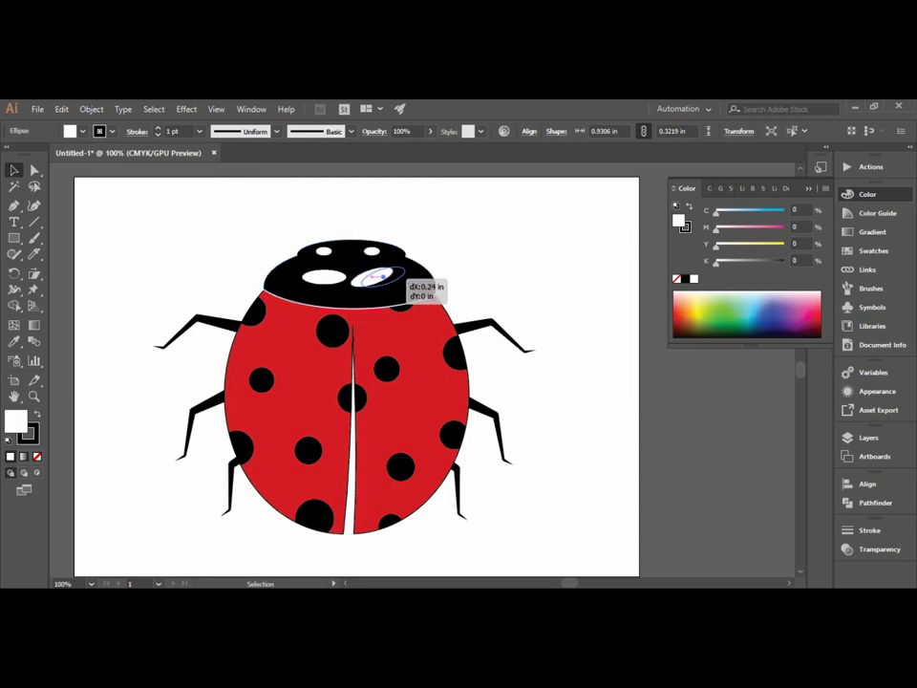
click(324, 277)
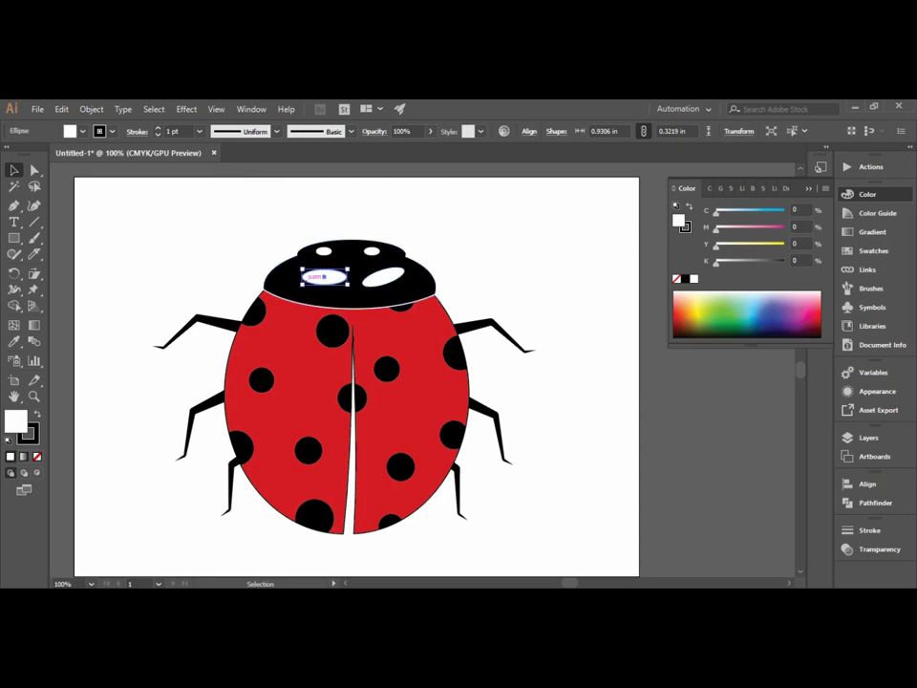
mouse_move(300, 285)
mouse_down()
mouse_move(300, 277)
mouse_move(317, 292)
mouse_move(316, 284)
mouse_up()
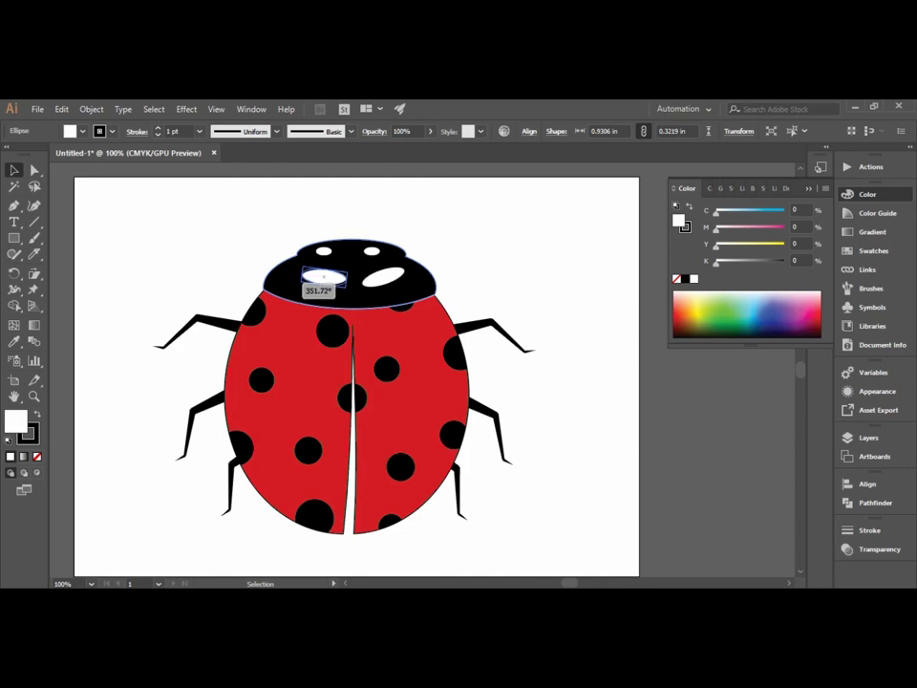
drag(323, 278, 304, 277)
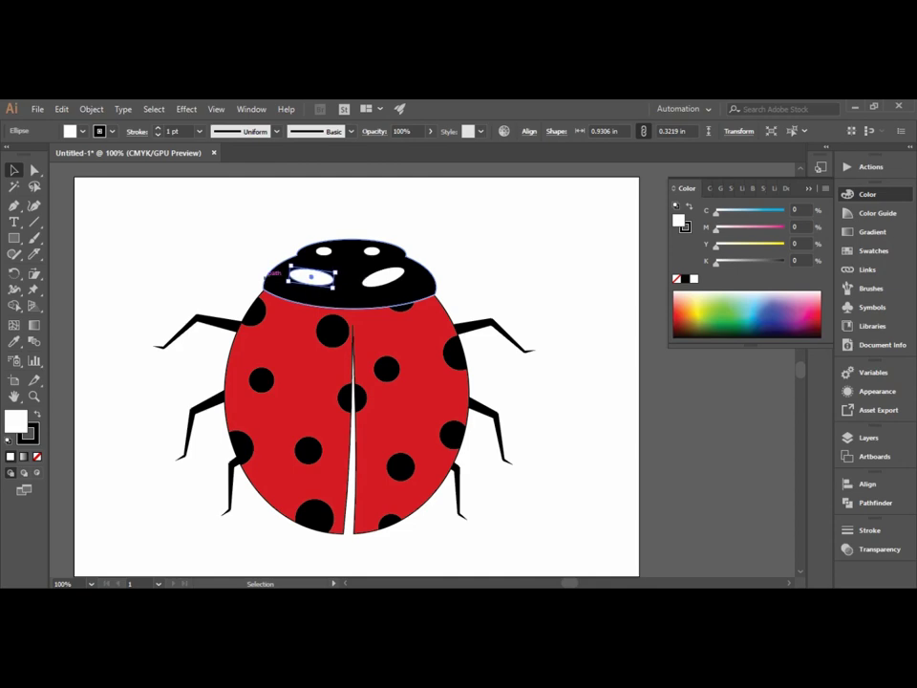
key(ctrl+shift+a)
click(312, 277)
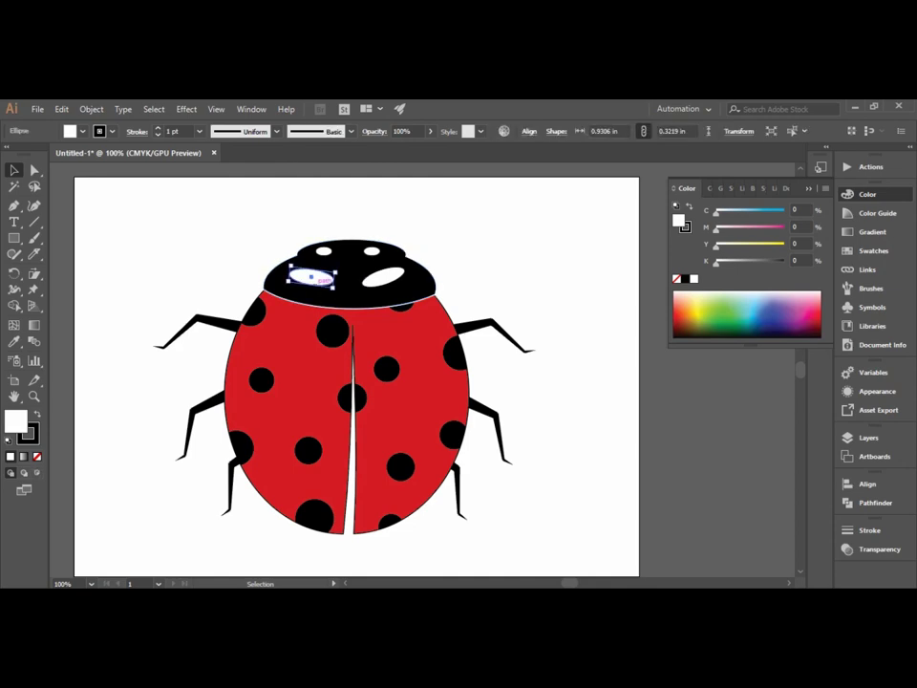
drag(313, 277, 387, 277)
key(ctrl+z)
click(310, 277)
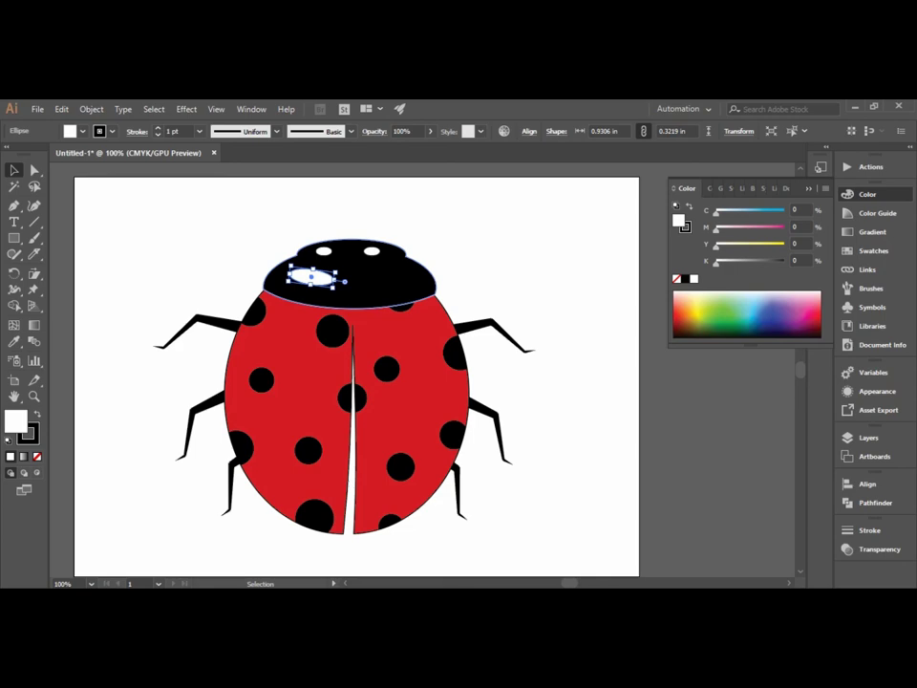
drag(344, 282, 342, 294)
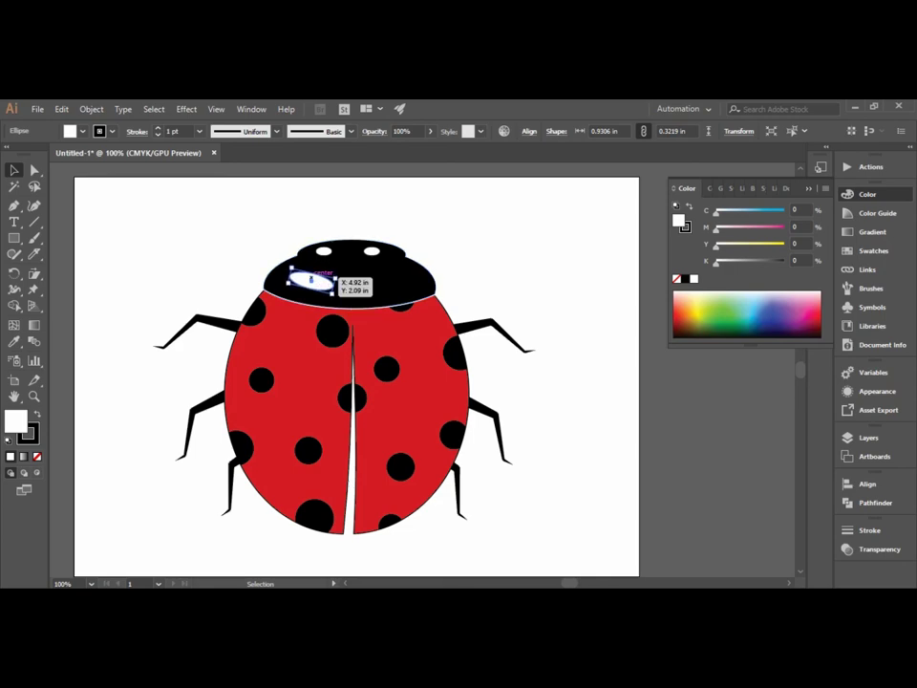
Step: Reflect a vertical copy of the tilted oval onto the head's right side, then select both ovals
right_click(310, 277)
mouse_move(352, 475)
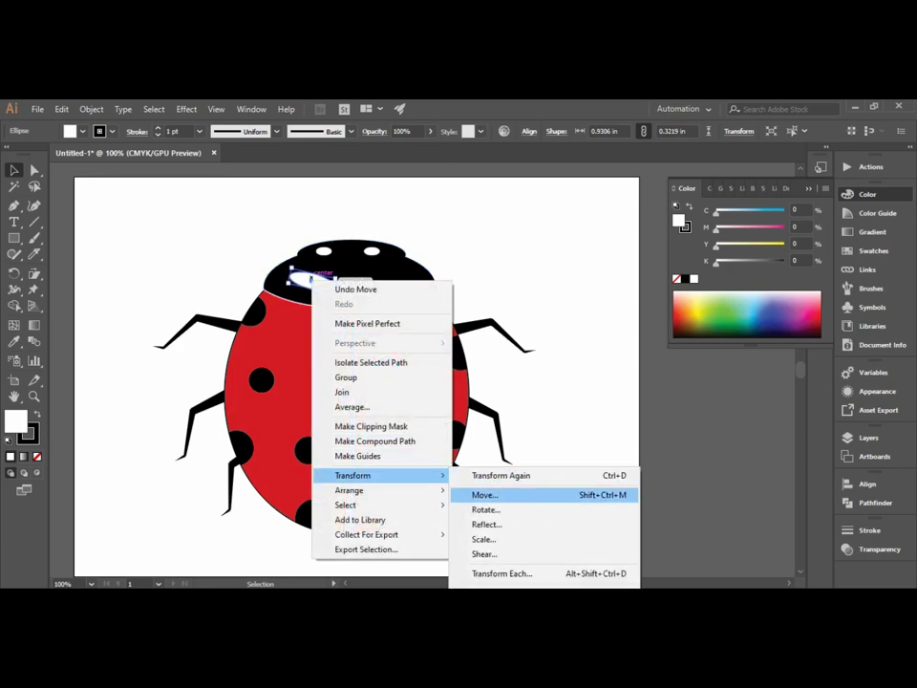
click(486, 525)
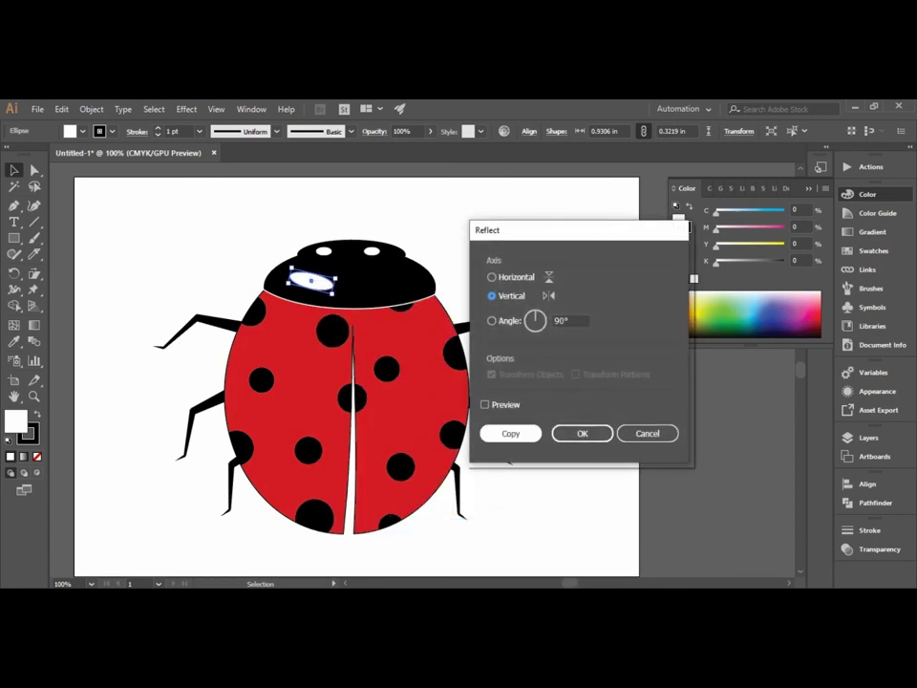
click(511, 433)
drag(311, 280, 380, 280)
key(ctrl+shift+a)
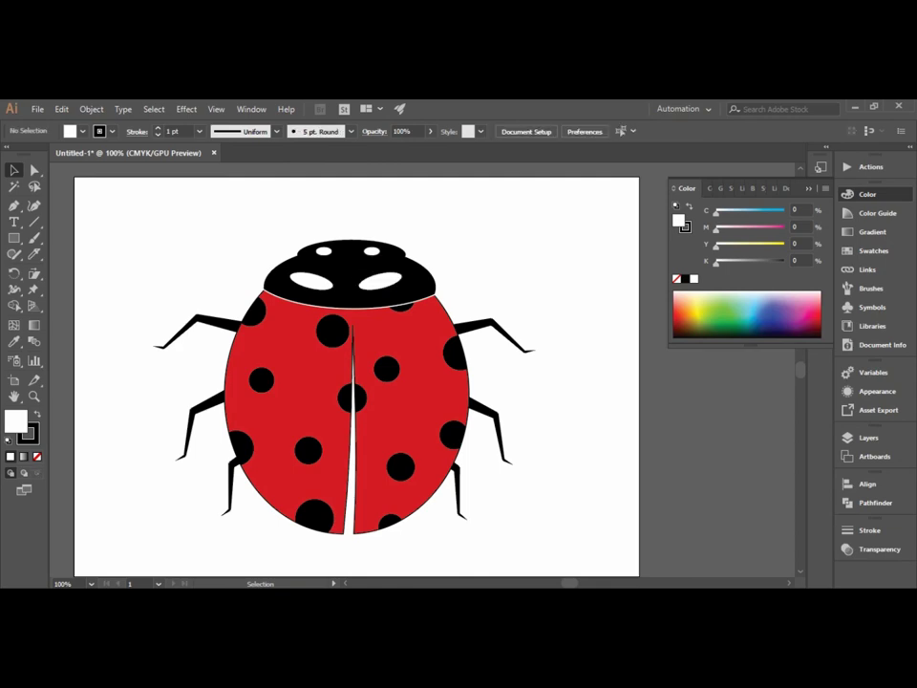
click(311, 280)
key(a)
click(379, 278)
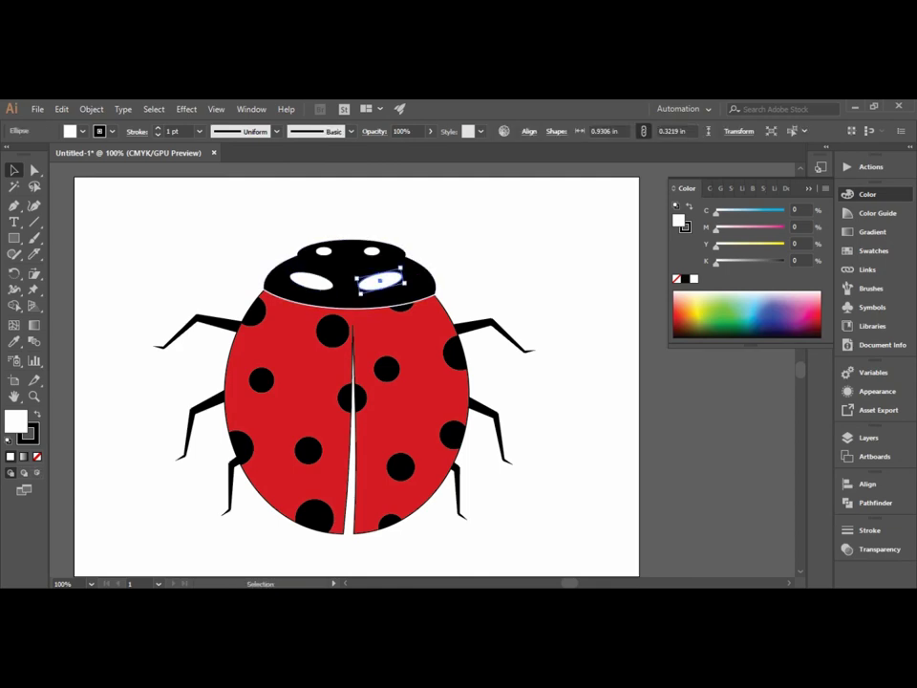
key(v)
shift+click(311, 280)
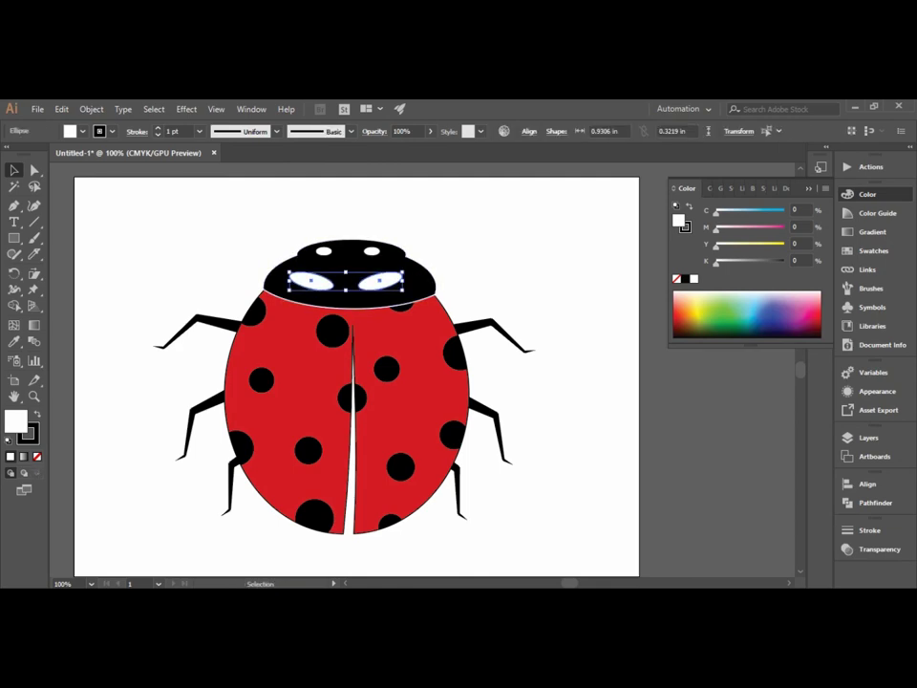
Step: Fill both eye ovals with grey #706D6E from the Fill colour picker
double_click(16, 420)
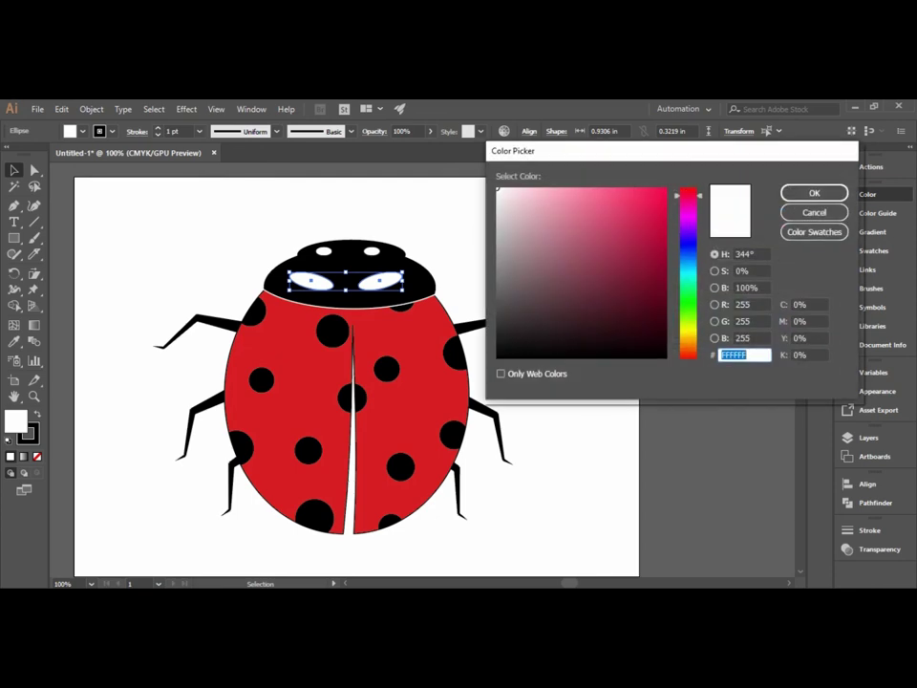
drag(508, 283, 501, 283)
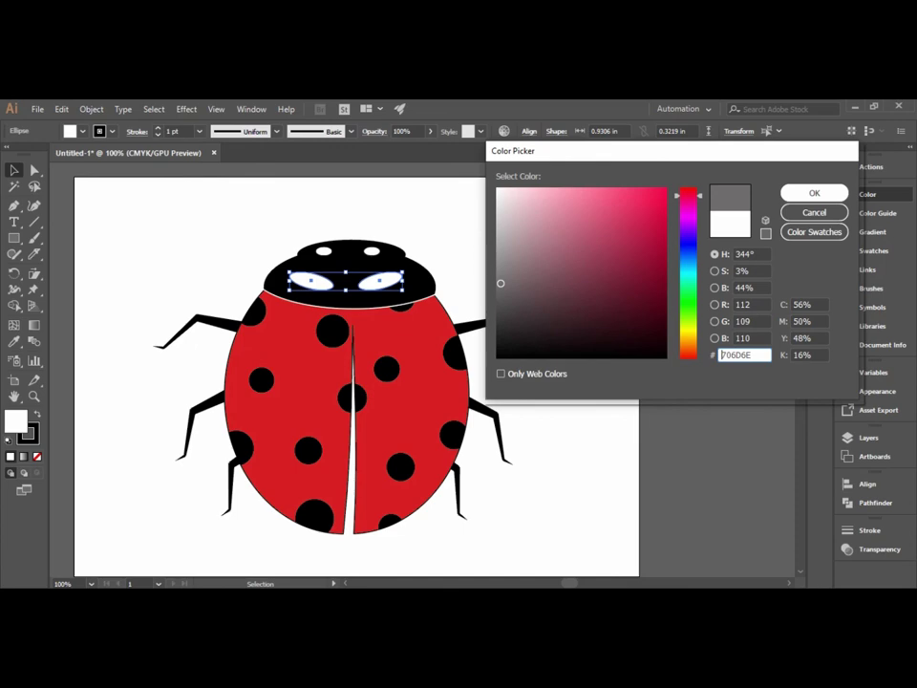
key(Return)
key(ctrl+shift+a)
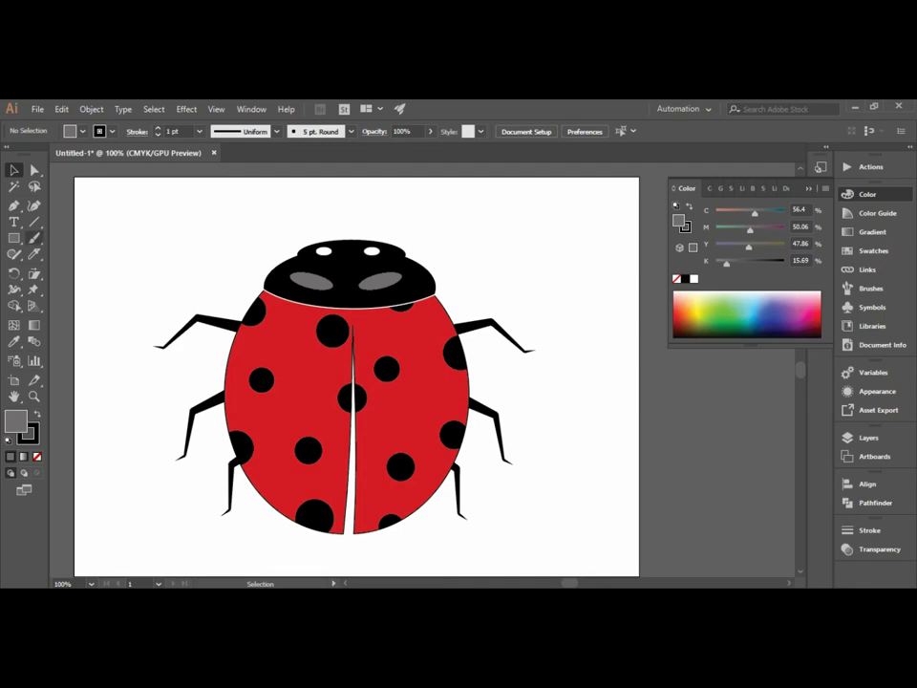
Step: Draw a curved antenna arc above the head's left side and thicken its stroke
key(backslash)
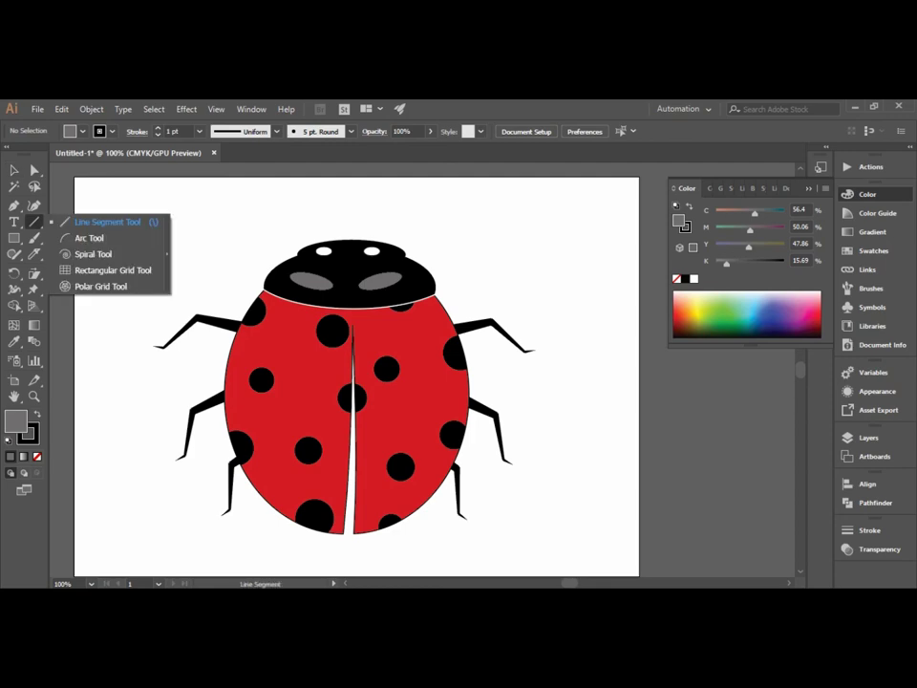
drag(34, 221, 95, 238)
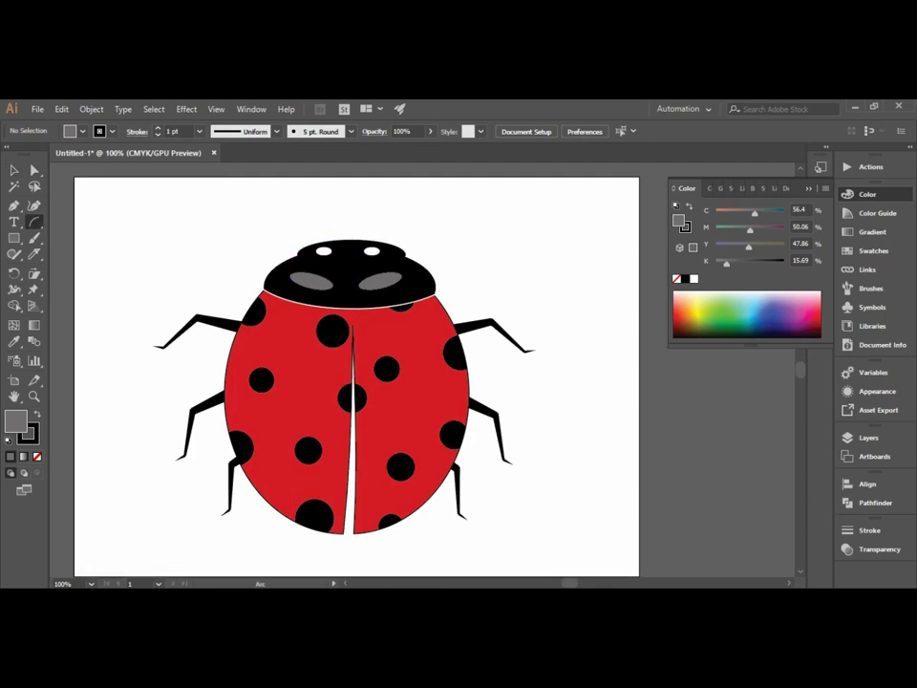
drag(265, 223, 373, 251)
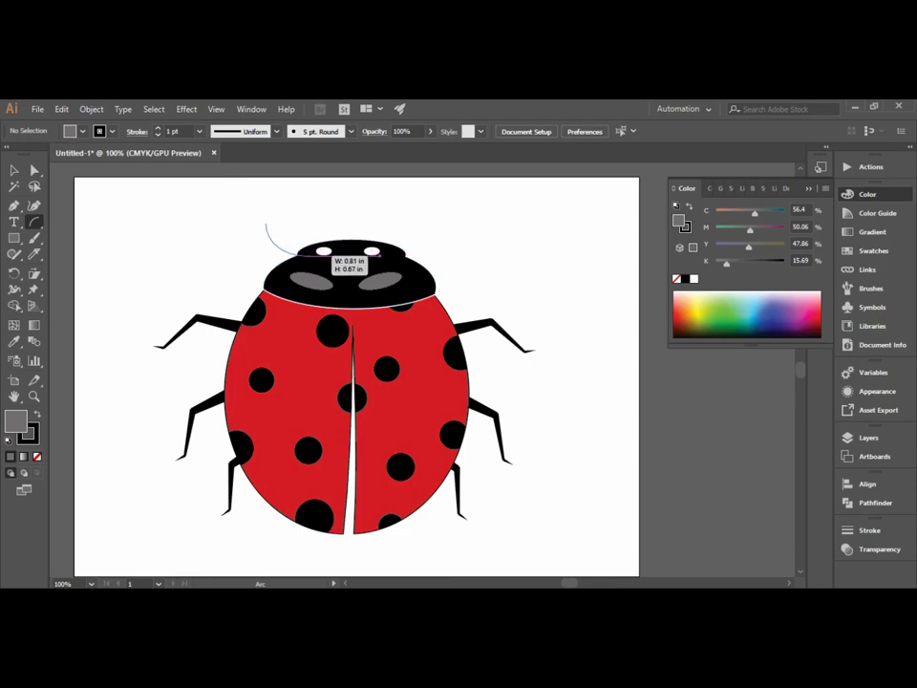
mouse_move(372, 251)
mouse_down()
mouse_move(291, 272)
mouse_move(309, 259)
mouse_up()
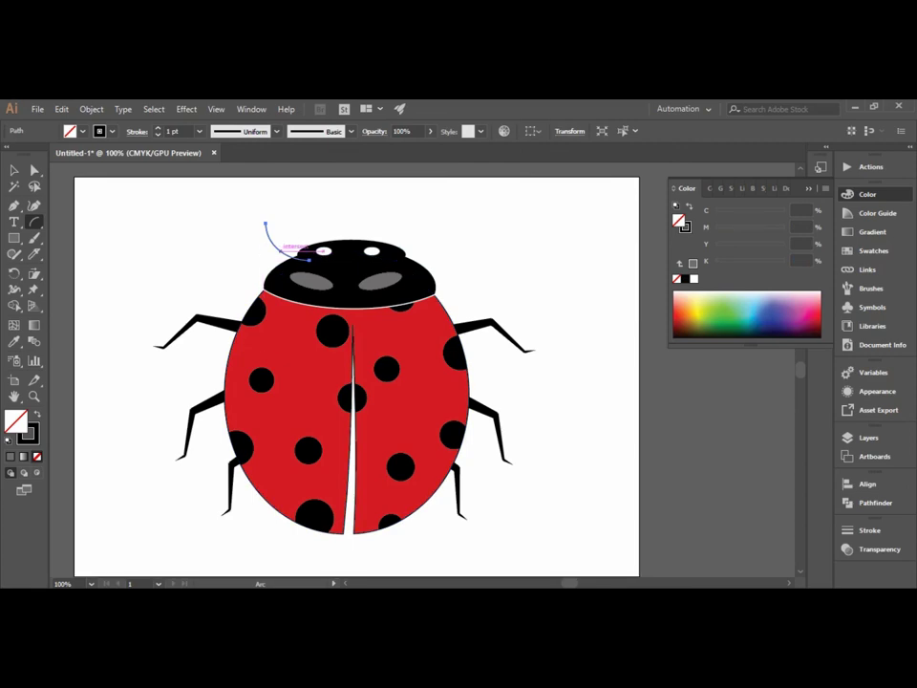
key(v)
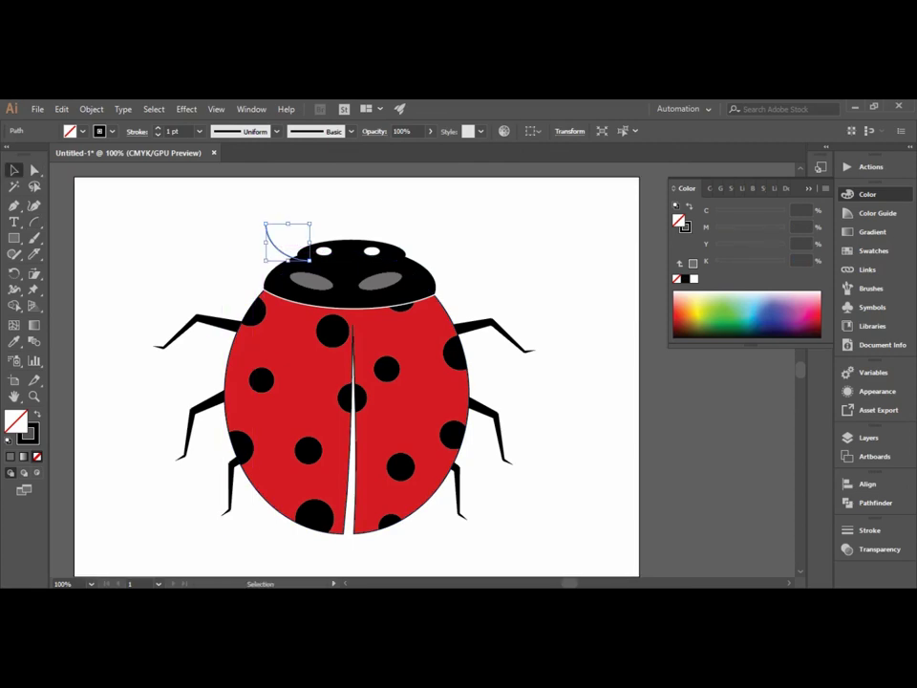
scroll(157, 228, up, 2)
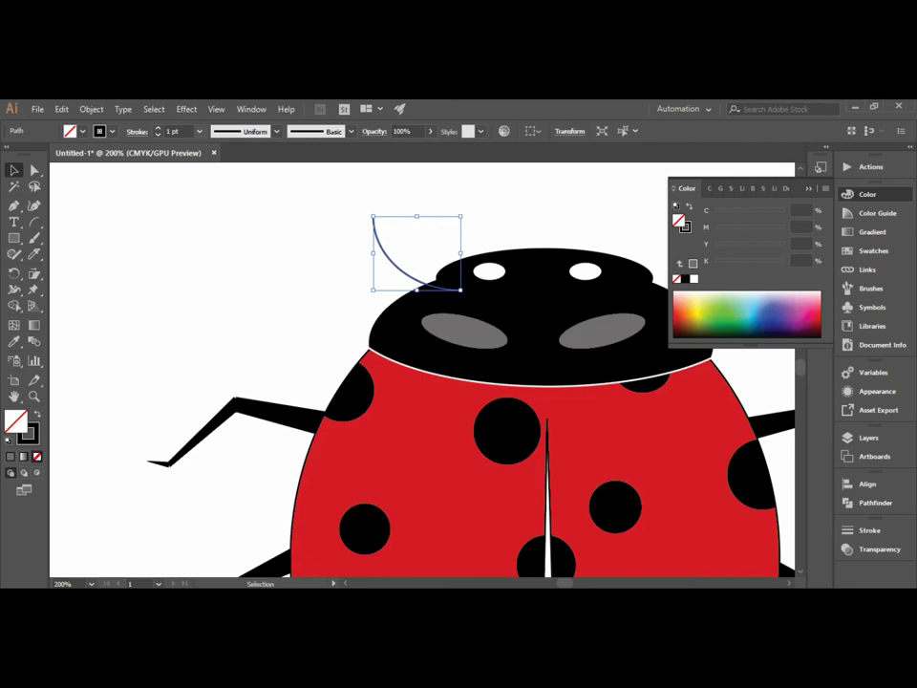
click(158, 127)
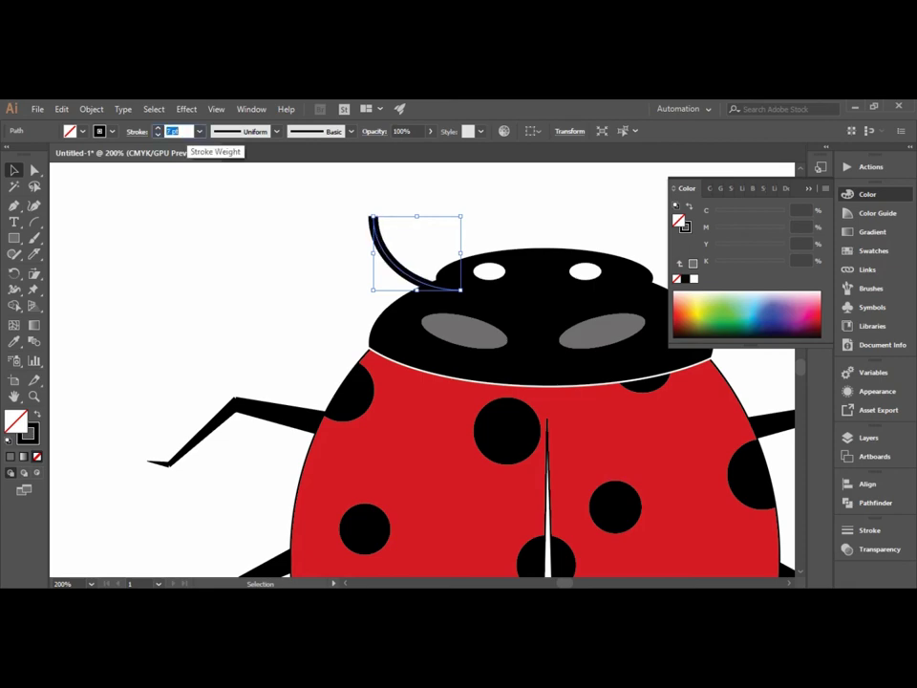
drag(432, 277, 442, 264)
drag(371, 200, 365, 213)
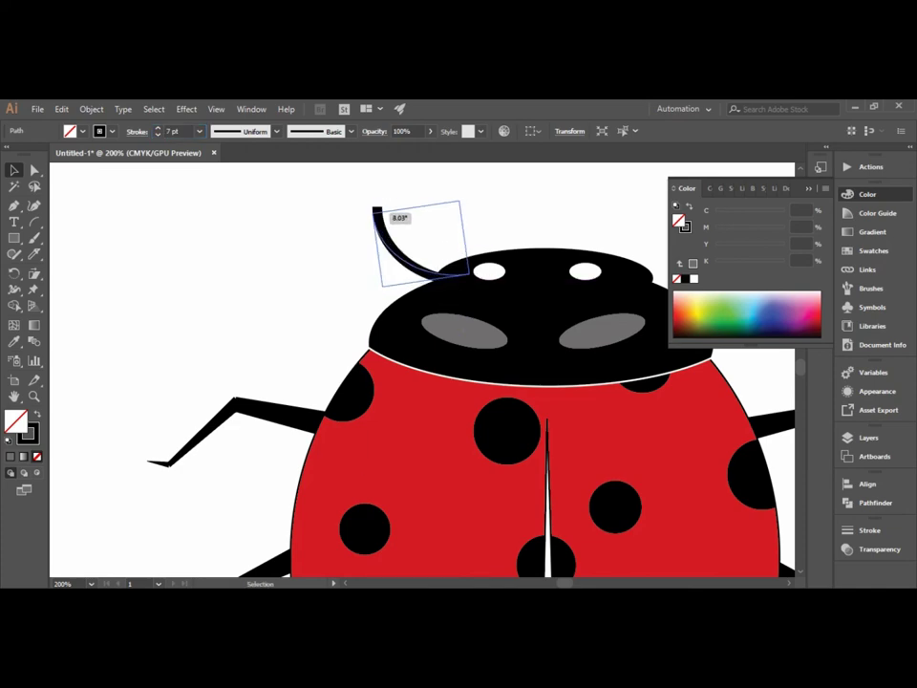
Step: Give the antenna a 7 pt black stroke with rounded caps
scroll(420, 373, right, 4)
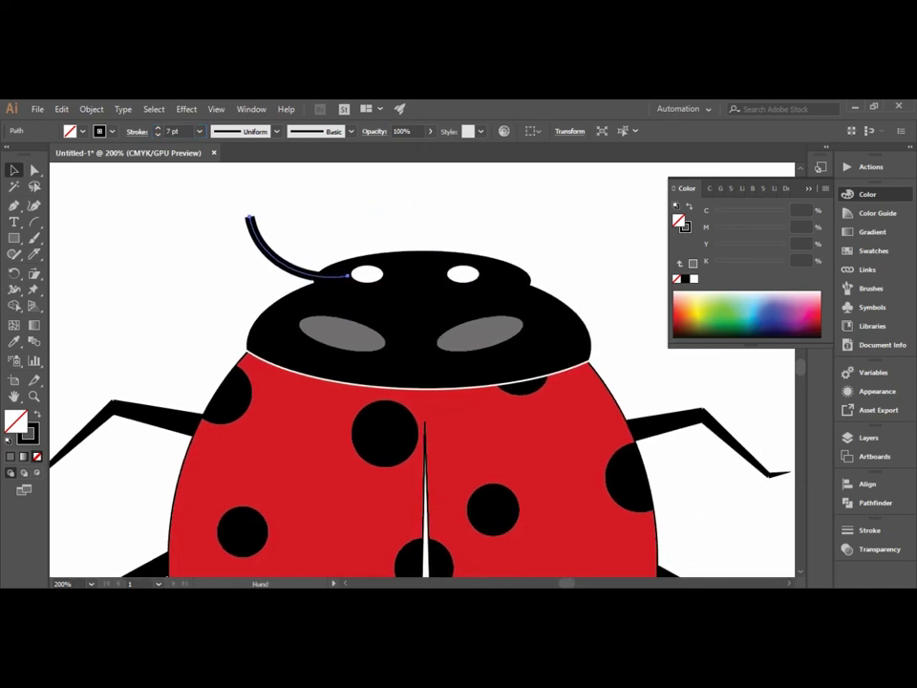
scroll(421, 372, right, 1)
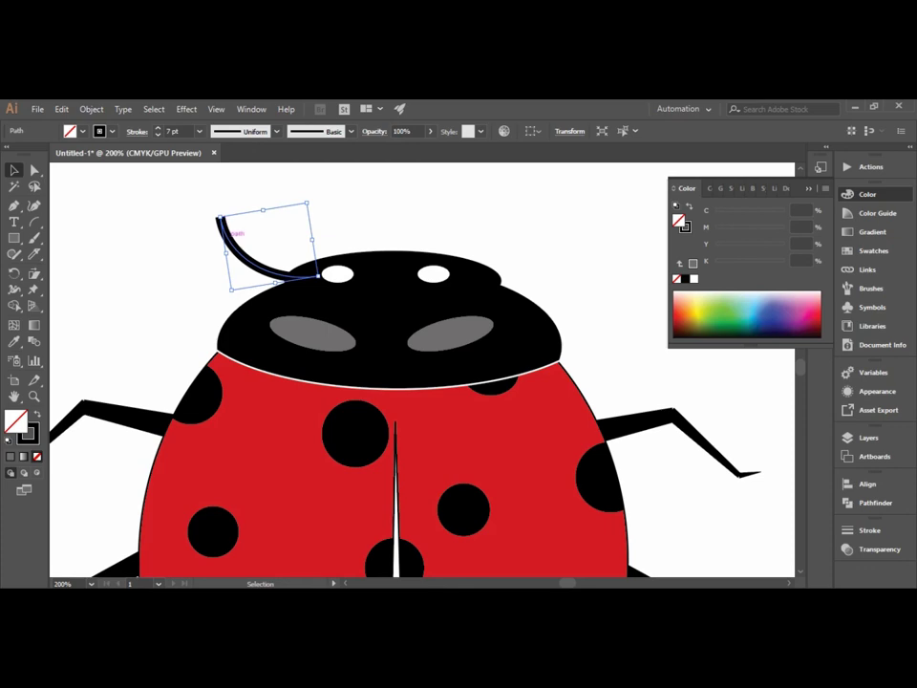
right_click(226, 236)
click(153, 229)
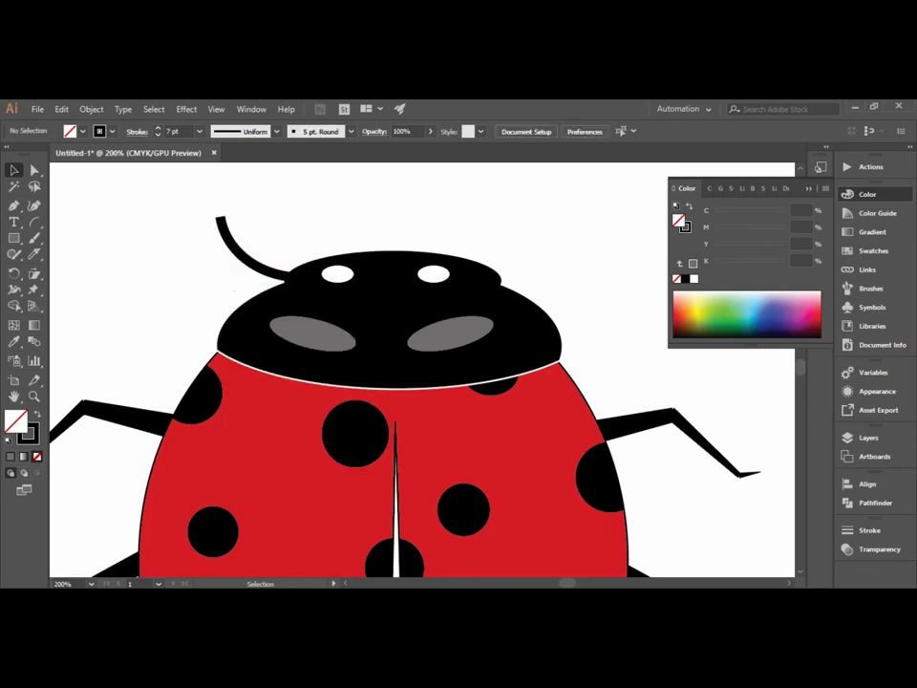
click(230, 244)
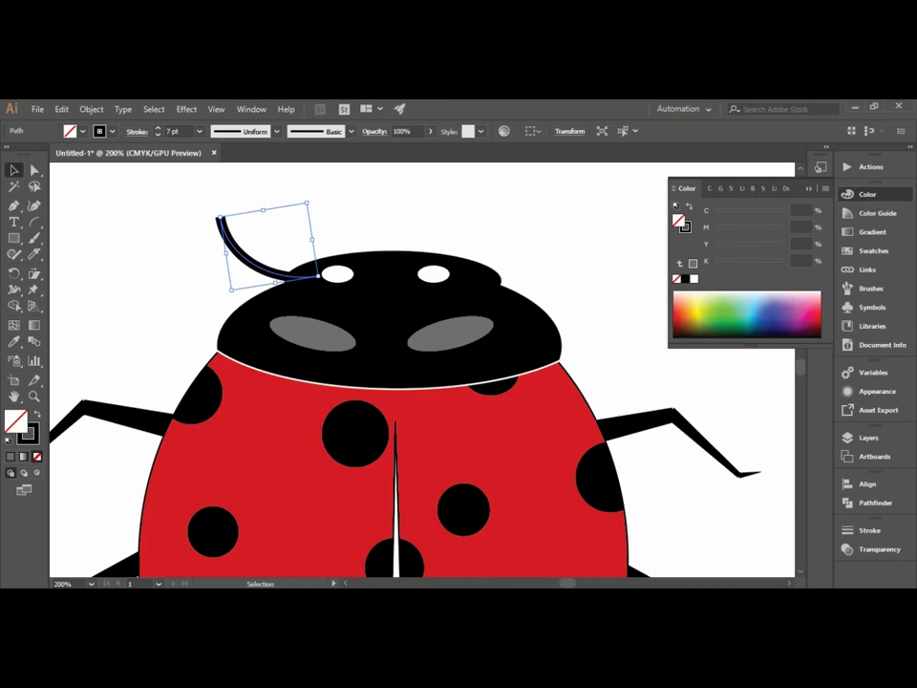
click(82, 131)
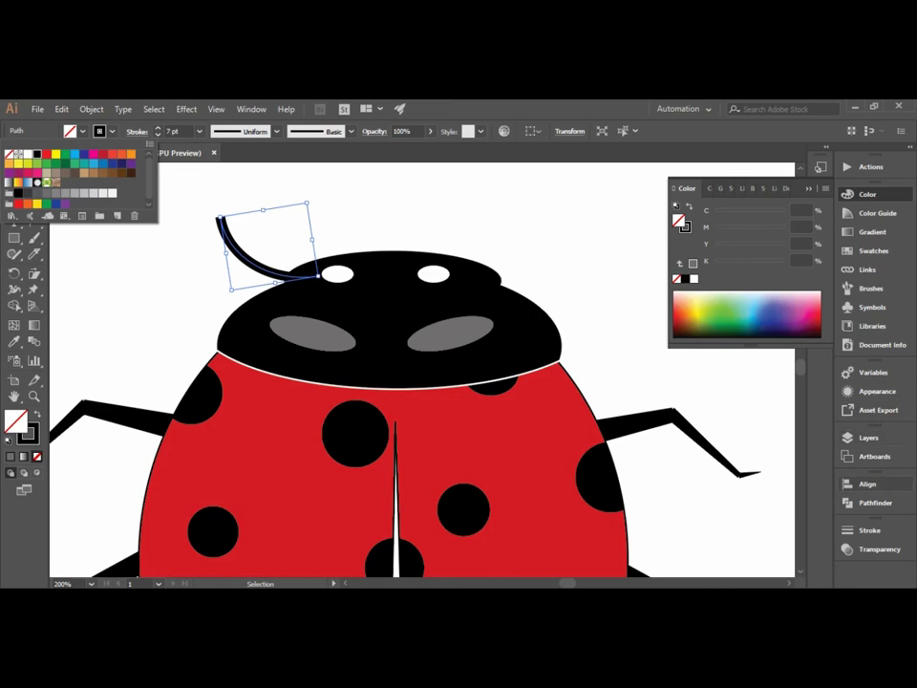
key(Escape)
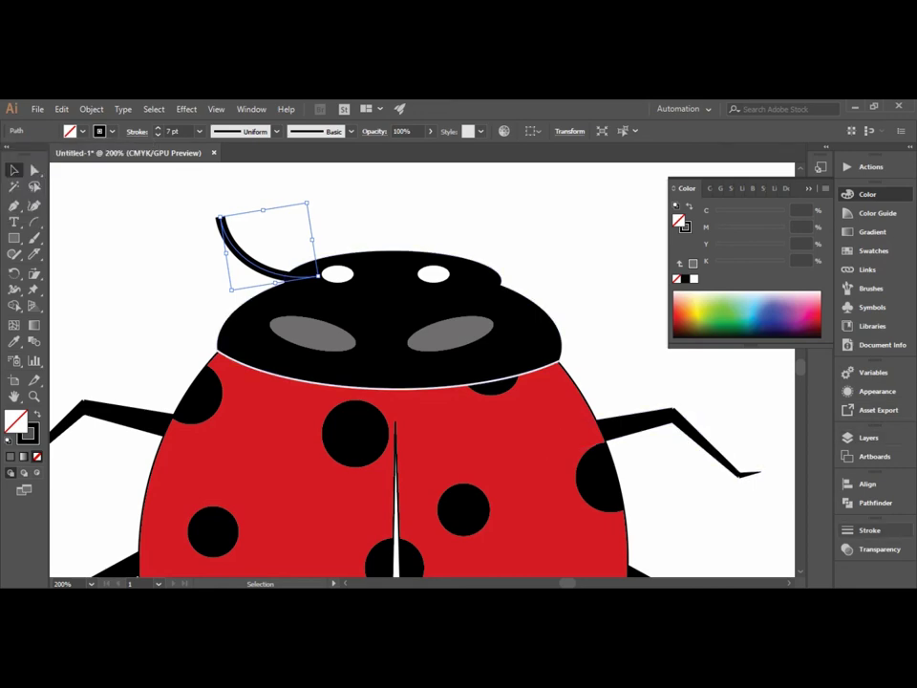
click(867, 530)
click(745, 486)
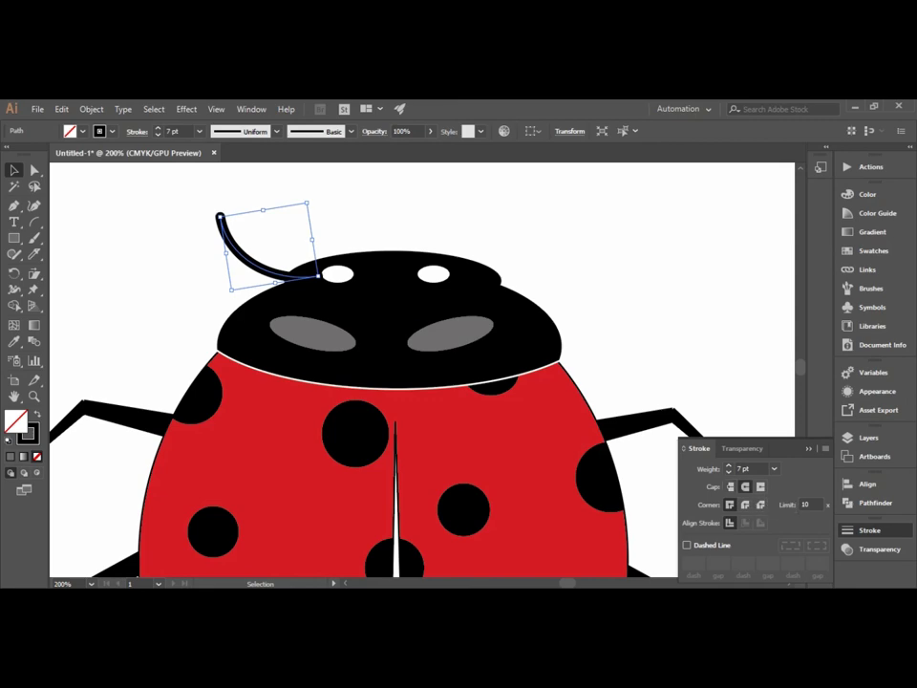
key(ctrl+shift+a)
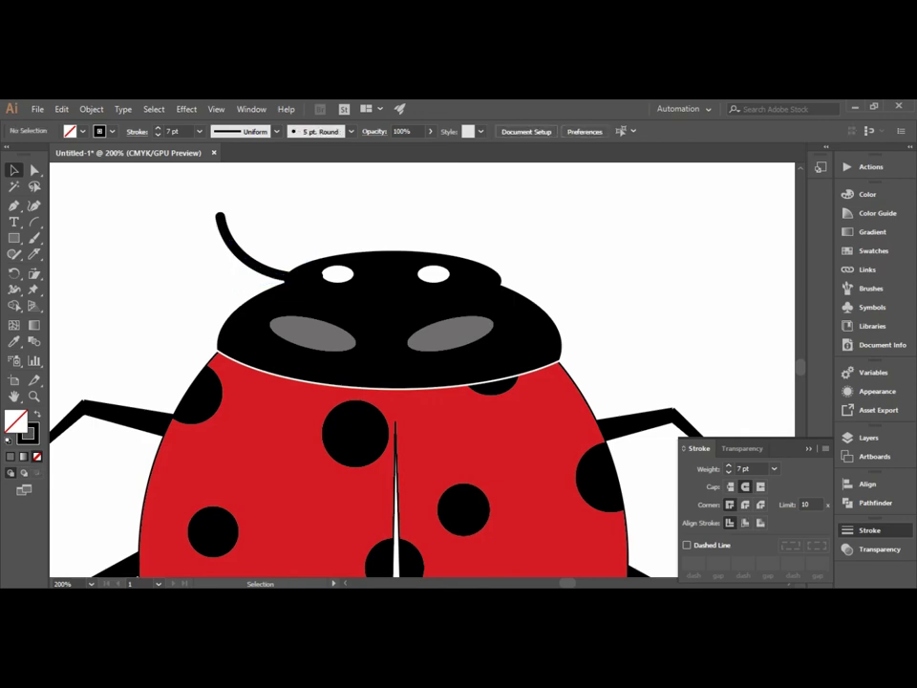
Step: Reflect a vertical copy of the antenna and nudge it onto the head's right side
click(240, 246)
right_click(235, 248)
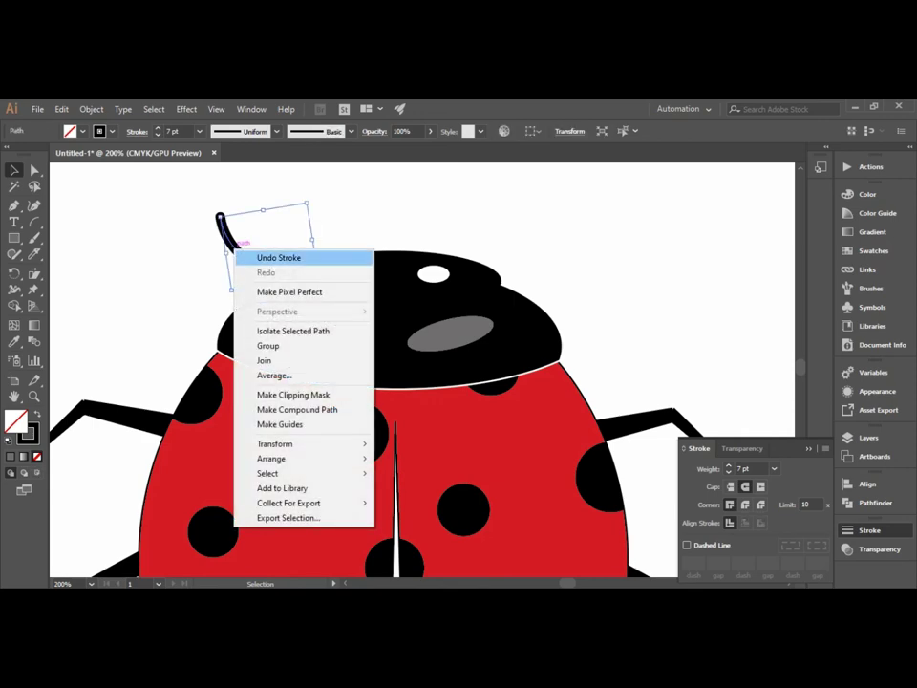
mouse_move(286, 443)
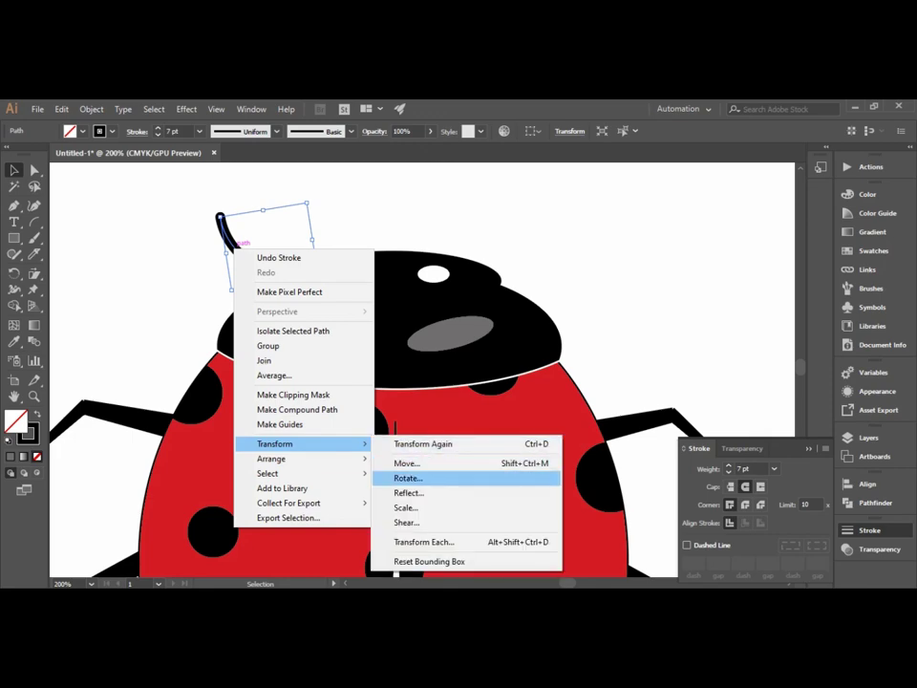
click(410, 491)
click(511, 433)
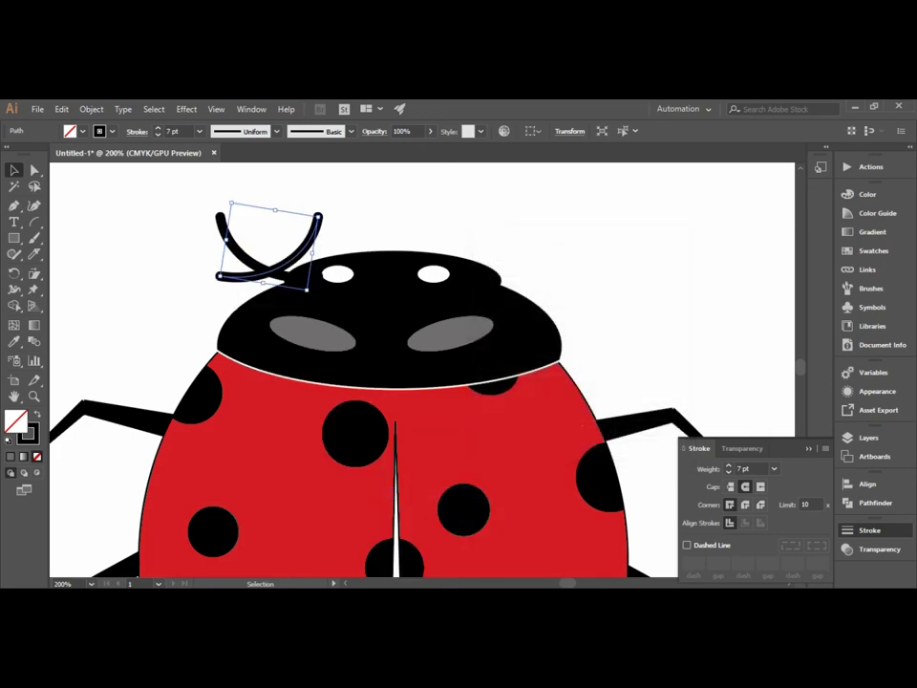
drag(231, 196, 349, 277)
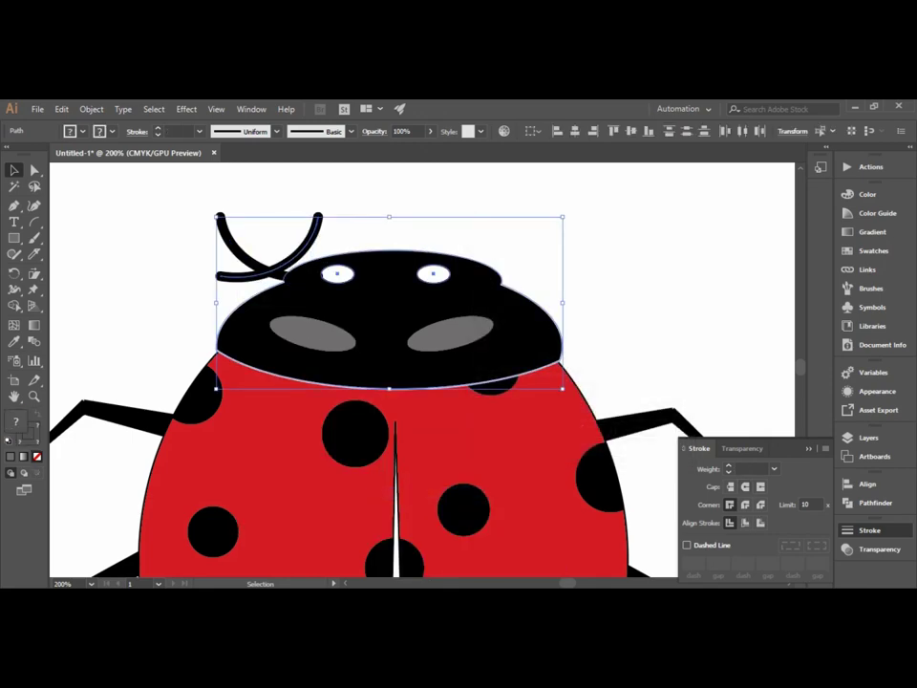
click(246, 190)
drag(317, 237, 573, 243)
key(Left)
key(Left)
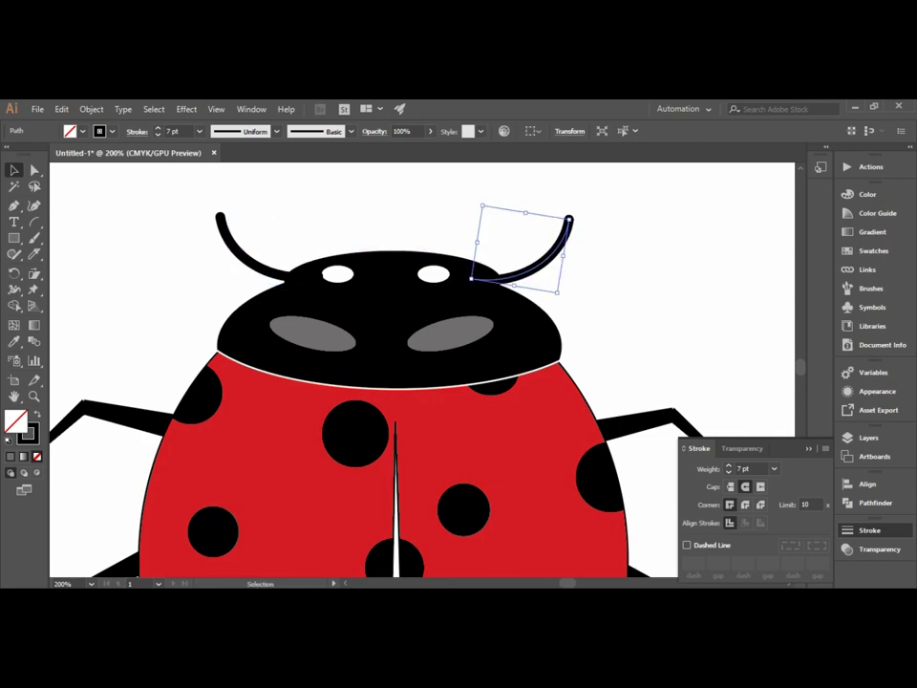
key(Left)
key(Left)
key(Left)
key(Up)
key(ctrl+shift+a)
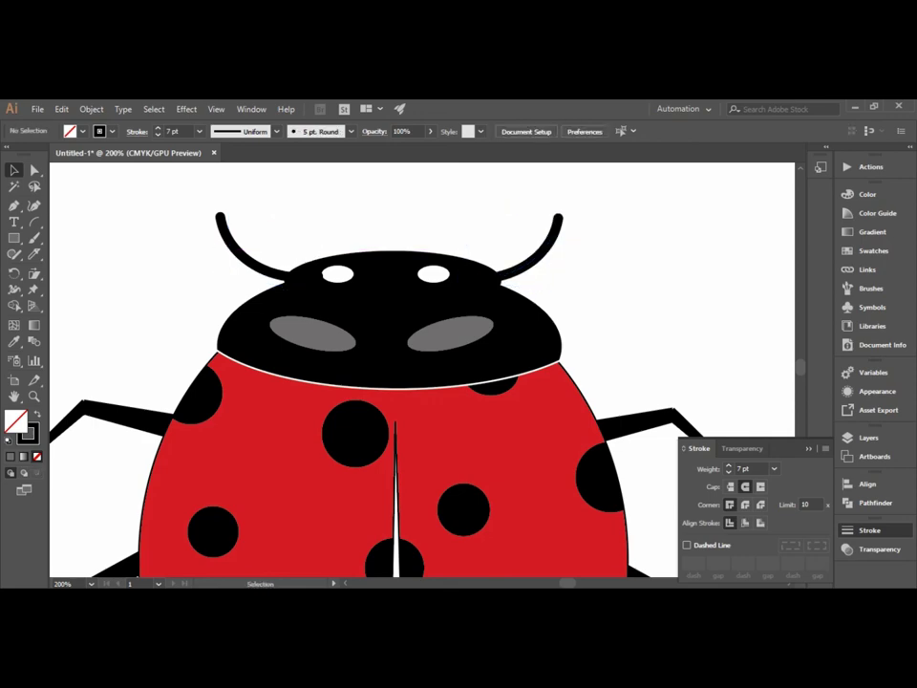
key(ctrl+0)
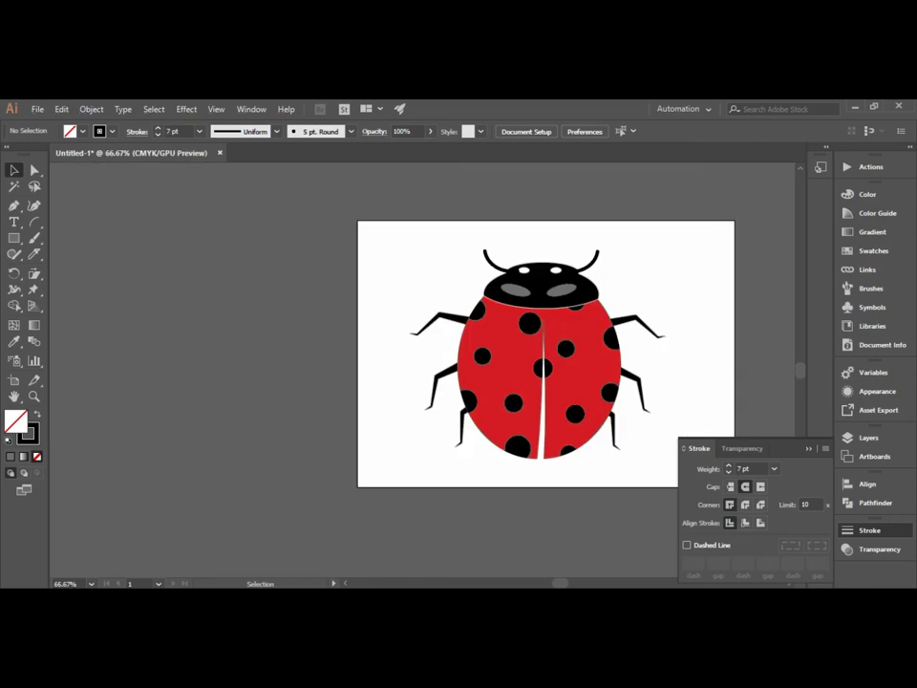
Step: Close the Stroke panel and zoom and pan around to inspect the ladybug's legs
key(ctrl+F10)
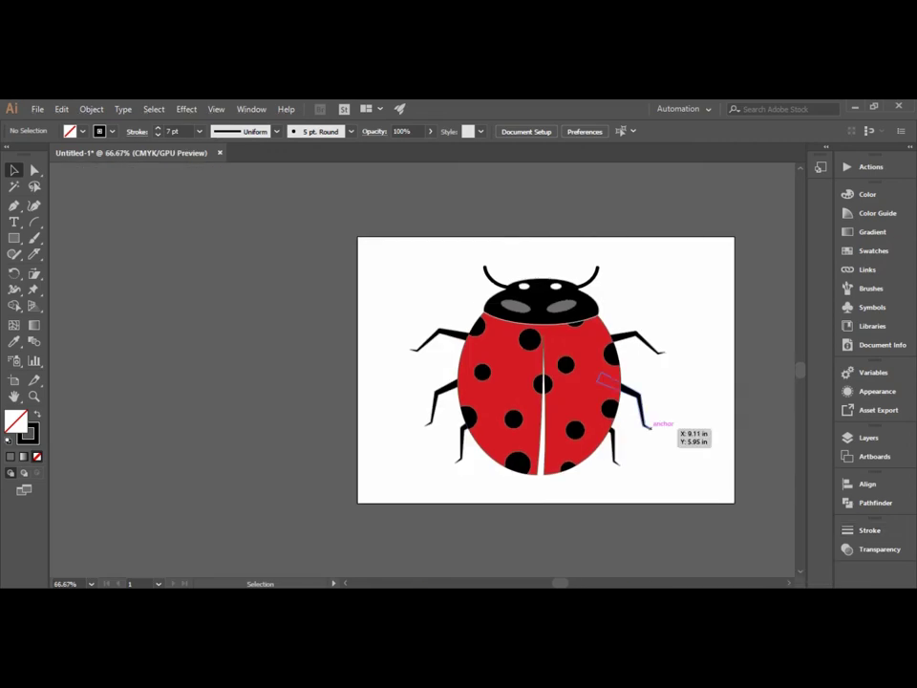
key(ctrl+plus)
key(ctrl+plus)
scroll(421, 368, down, 1)
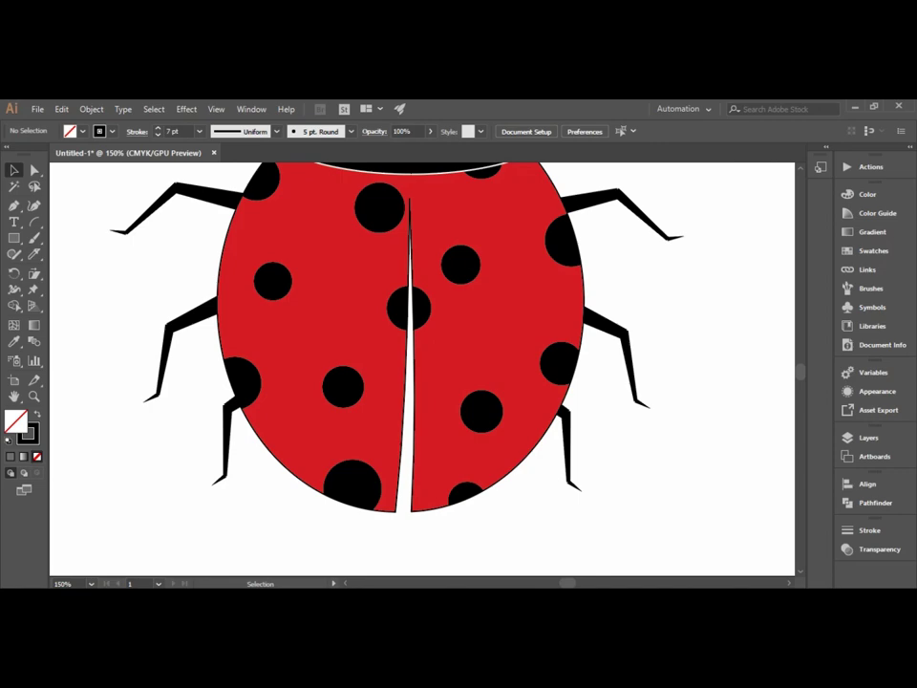
key(ctrl+plus)
scroll(420, 368, down, 2)
scroll(421, 368, up, 3)
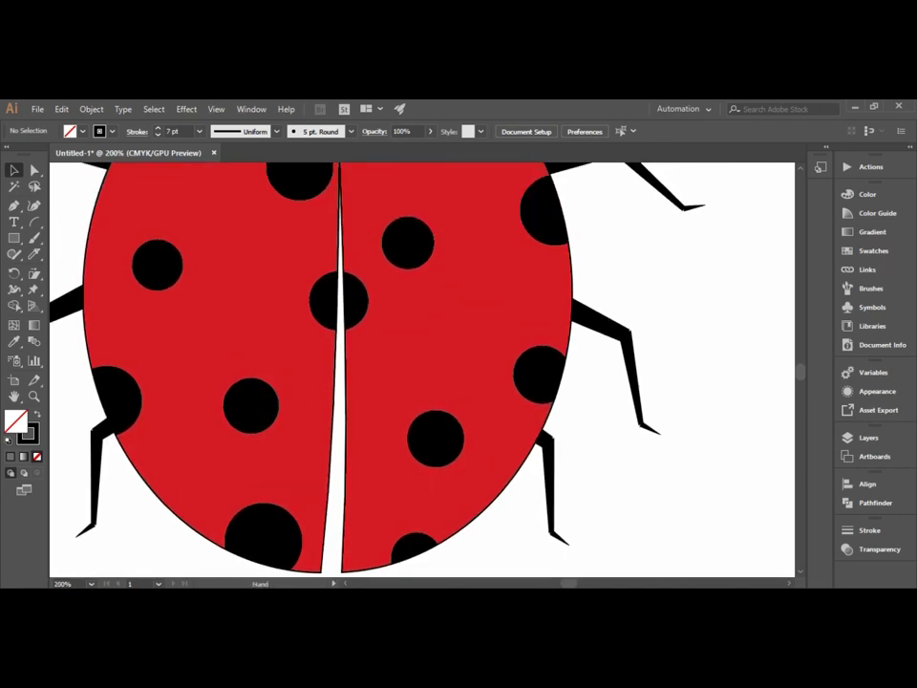
scroll(421, 368, up, 1)
key(ctrl+0)
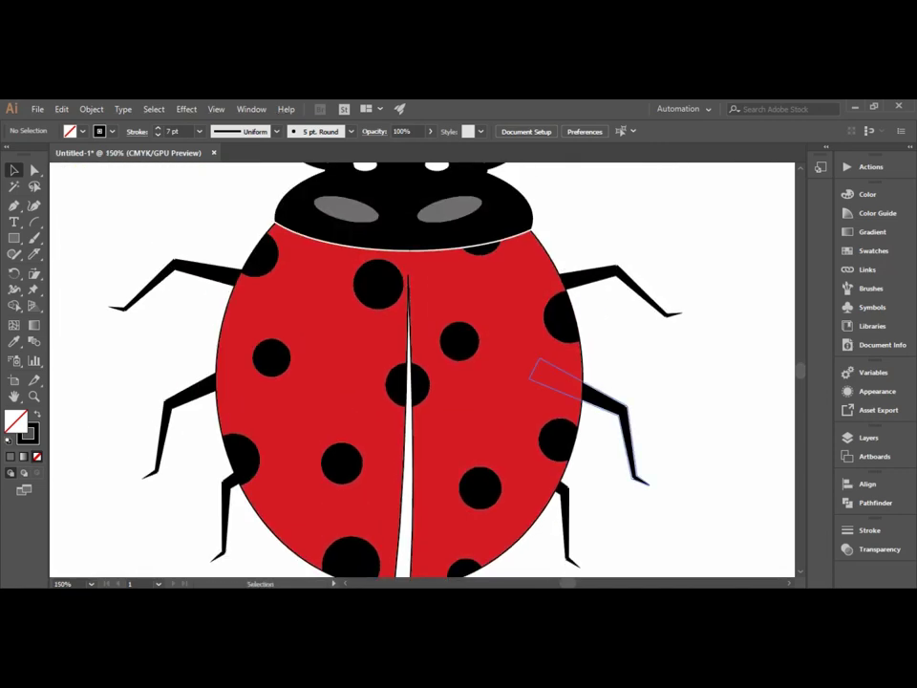
scroll(495, 382, up, 2)
scroll(626, 412, down, 1)
scroll(626, 413, down, 1)
scroll(626, 413, down, 1)
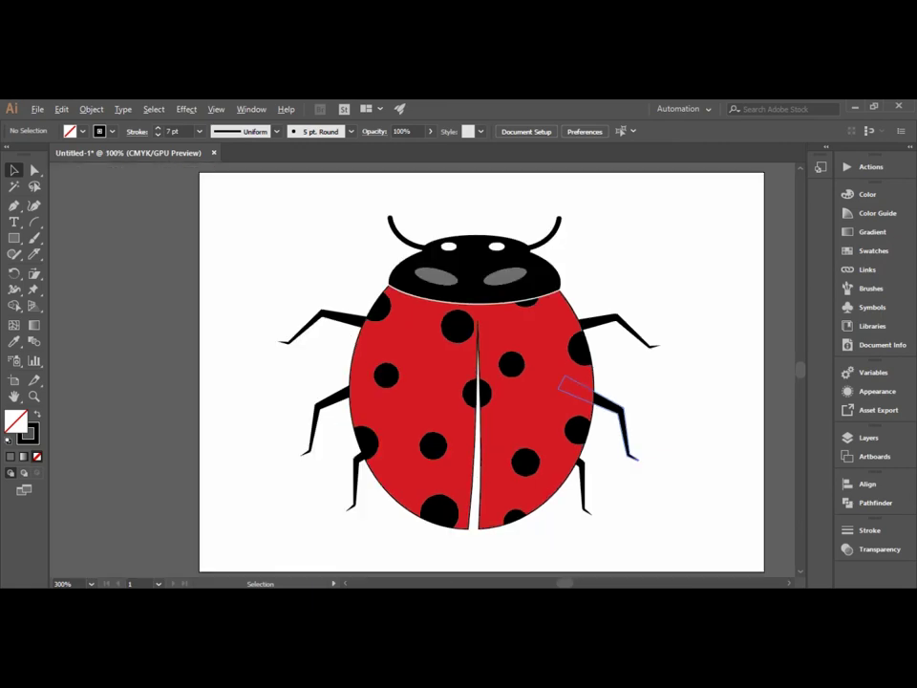
drag(317, 386, 255, 378)
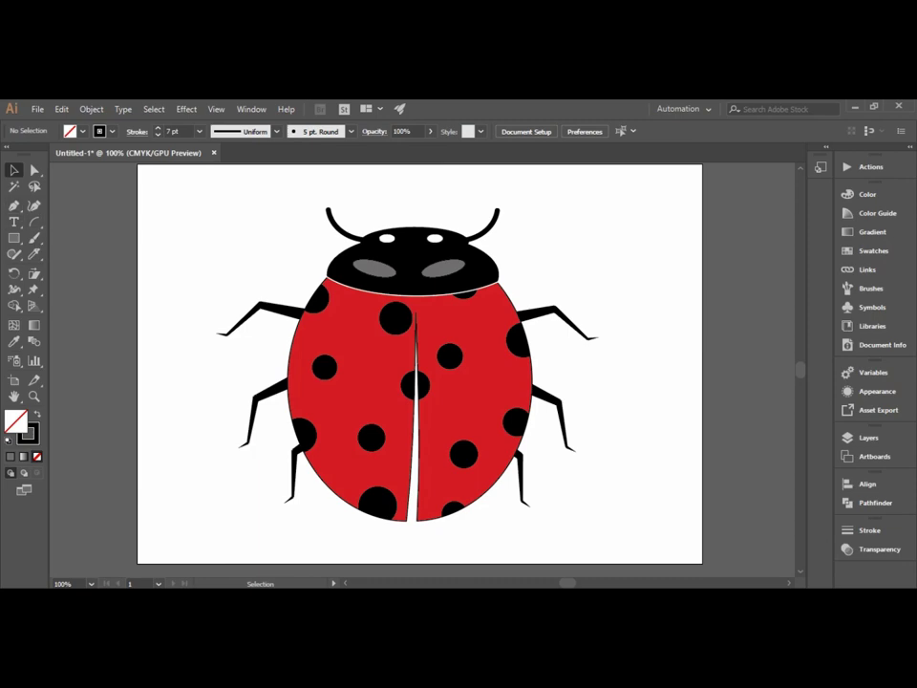
Step: Select every ladybug part, try Make Clipping Mask, then back out of it
drag(174, 190, 597, 506)
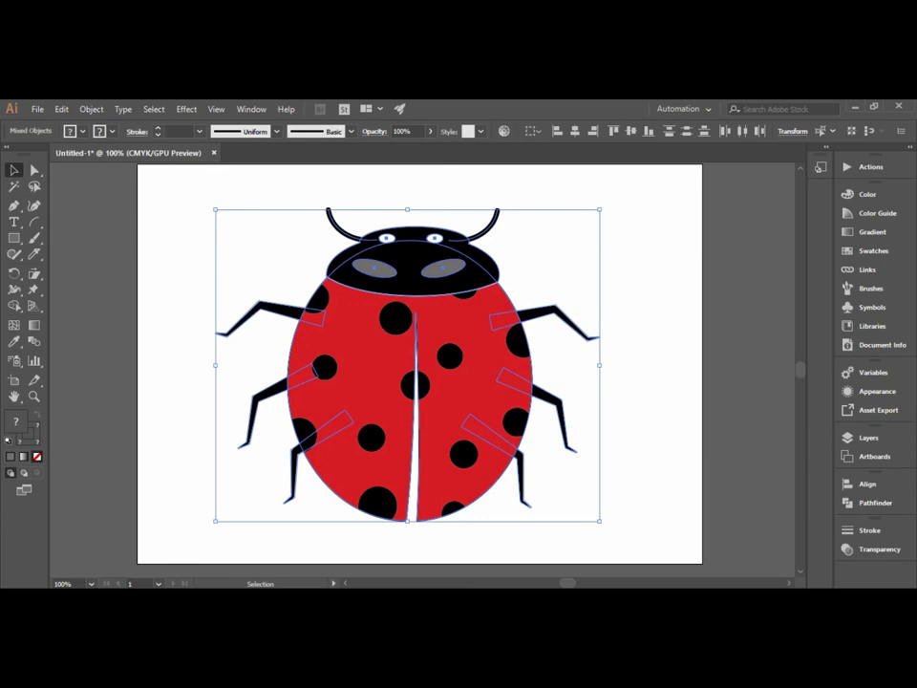
right_click(442, 219)
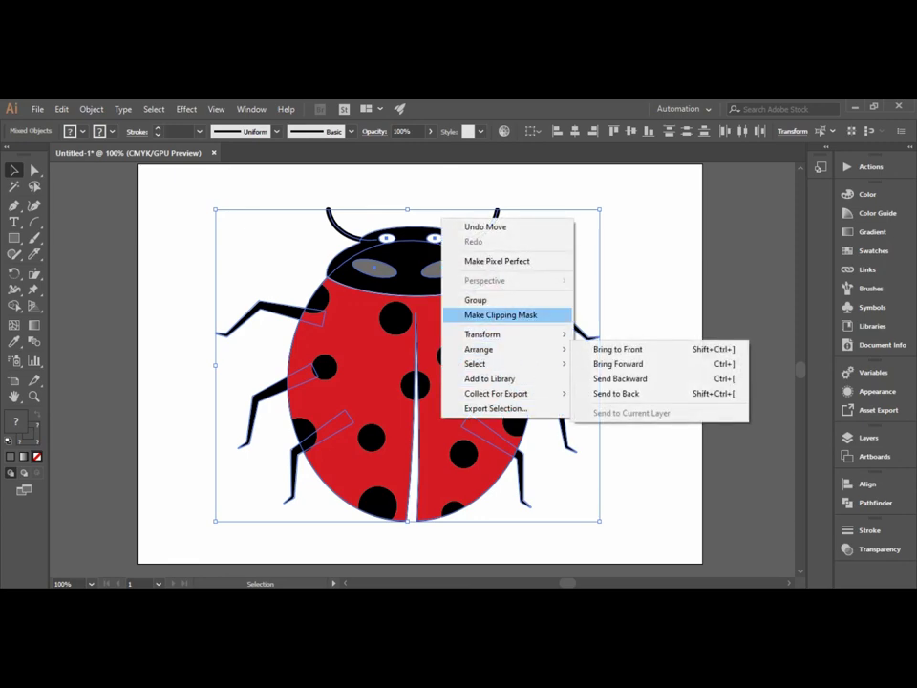
click(501, 314)
key(ctrl+shift+a)
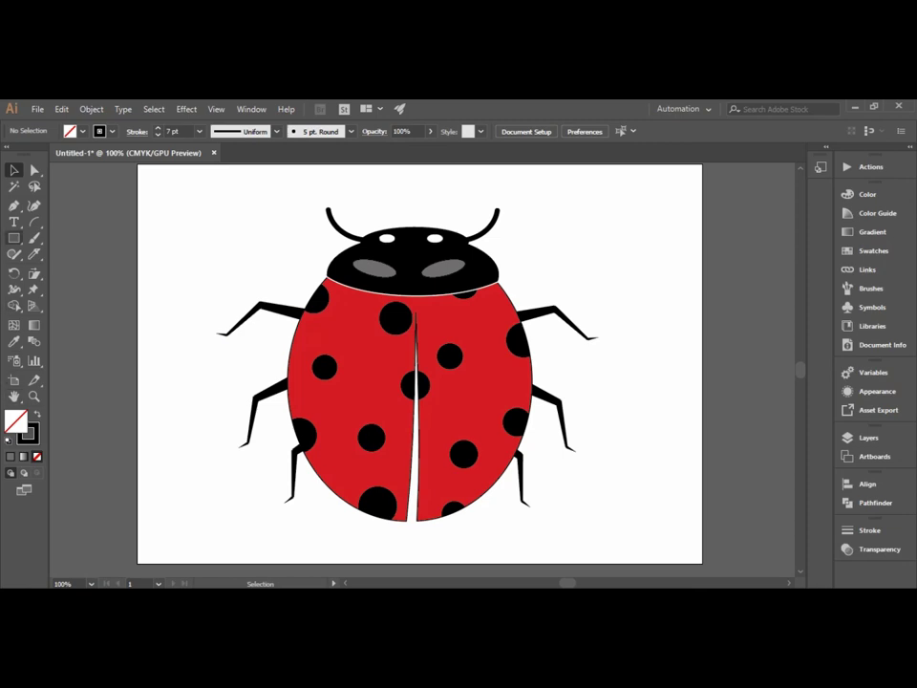
Step: Draw a tall ellipse over the ladybug's body with a black fill and no stroke
click(13, 237)
click(75, 271)
mouse_move(251, 234)
mouse_down()
mouse_move(390, 468)
mouse_move(417, 465)
mouse_up()
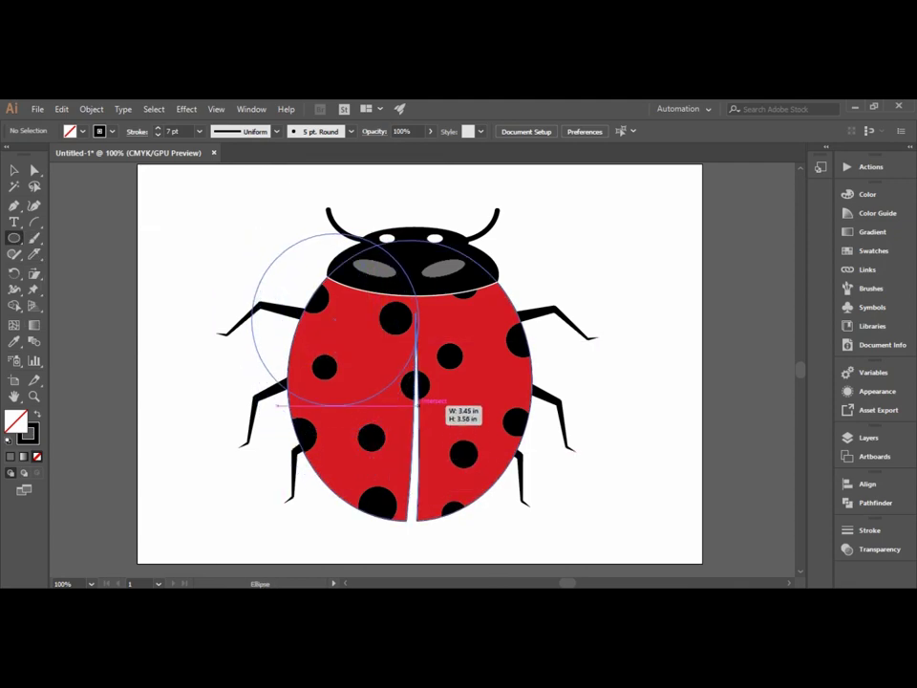
drag(418, 465, 426, 466)
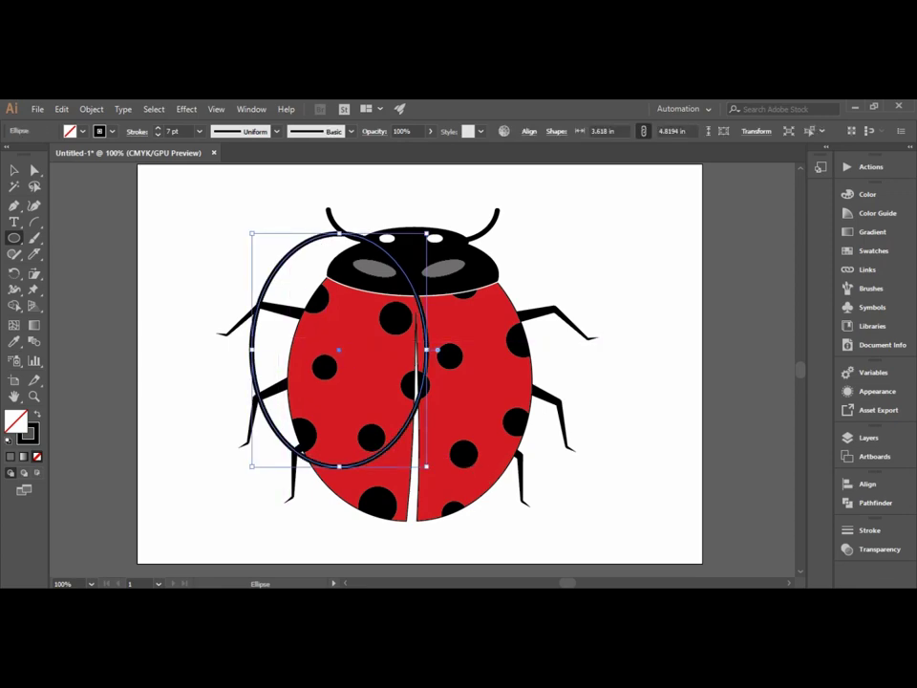
key(shift+x)
drag(327, 323, 420, 379)
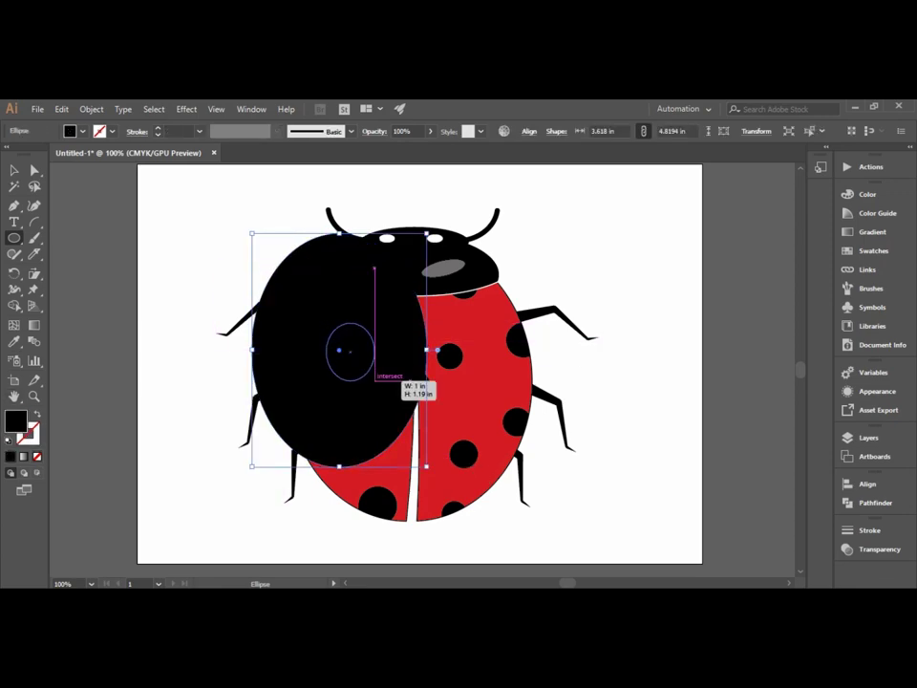
key(ctrl+z)
Step: Center the black ellipse on the body and send it backward behind the red wings
key(v)
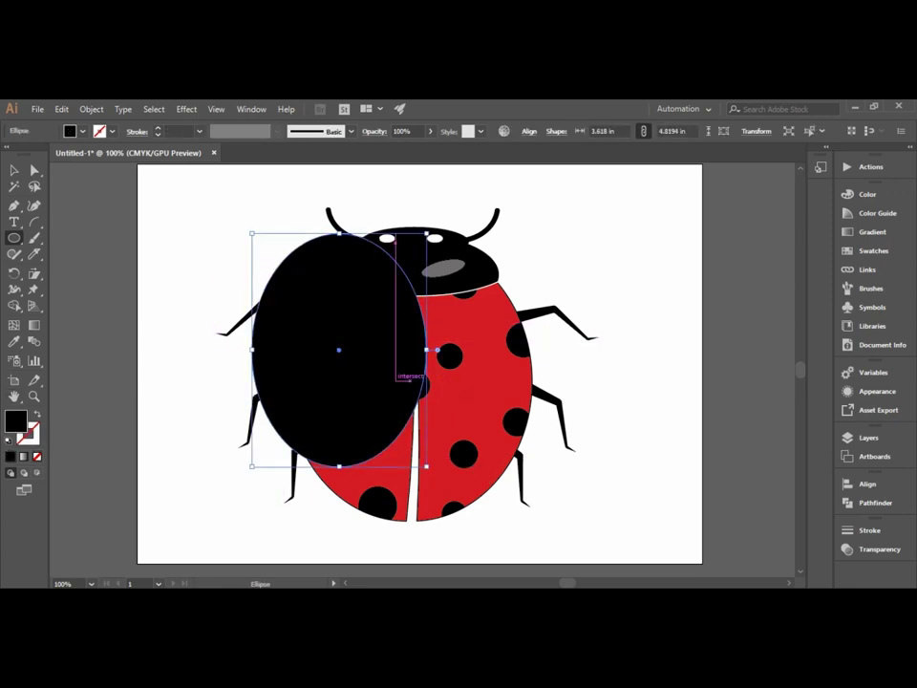
mouse_move(339, 344)
mouse_down()
mouse_move(409, 385)
mouse_move(410, 398)
mouse_up()
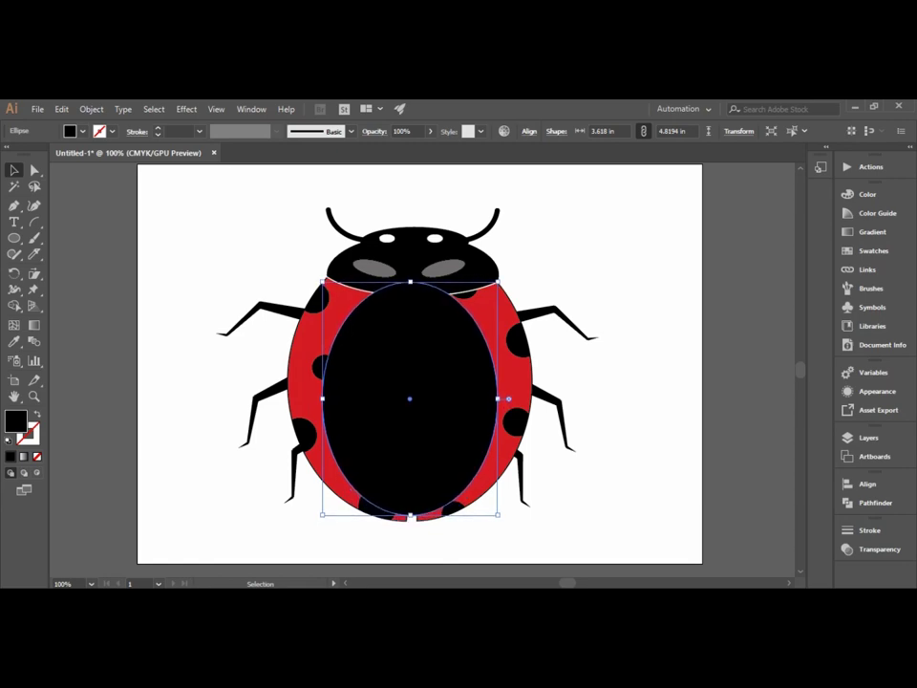
right_click(410, 399)
mouse_move(450, 384)
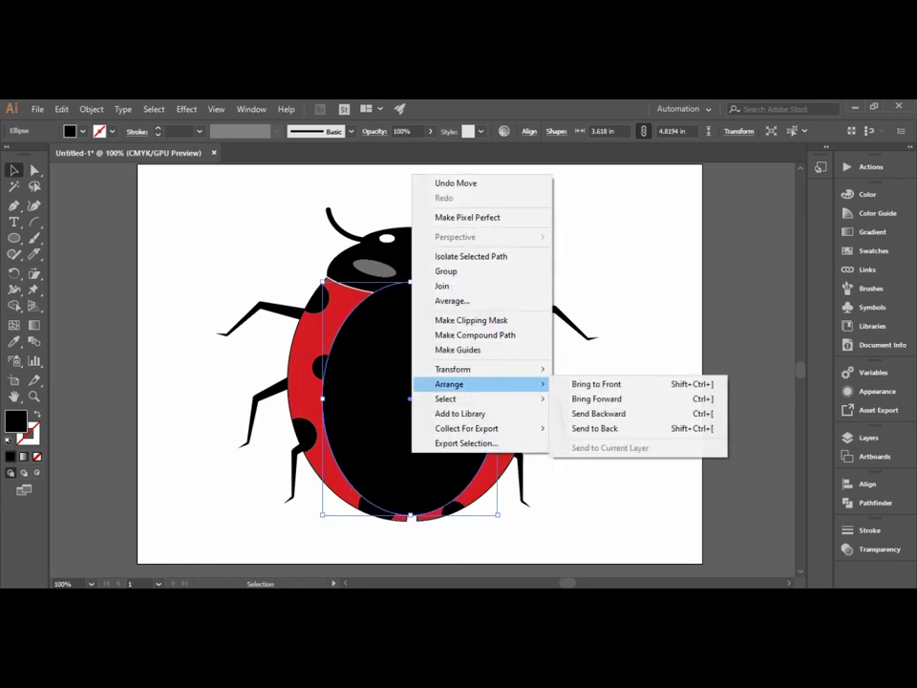
click(611, 413)
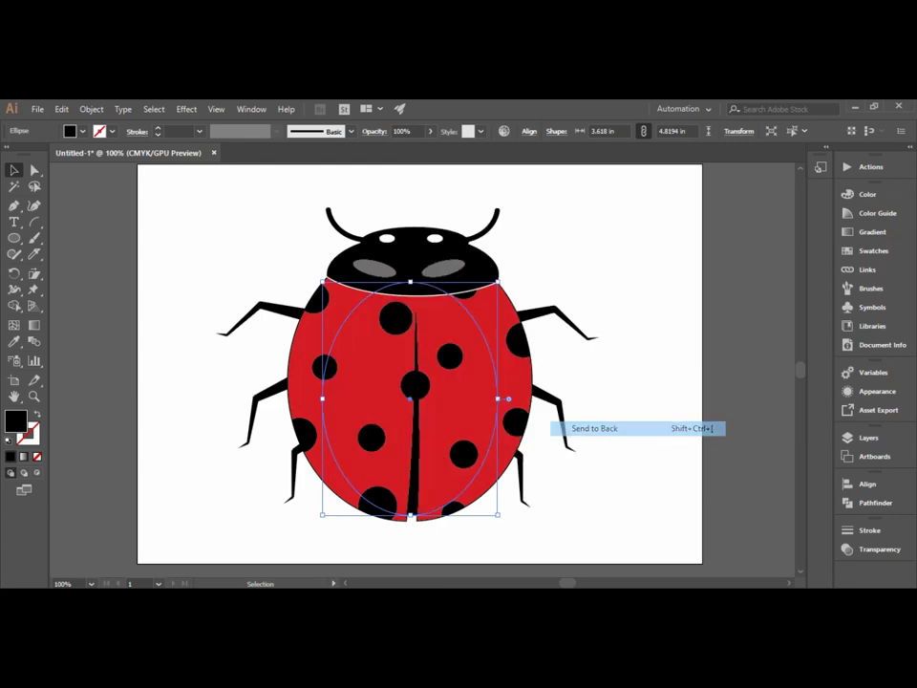
click(231, 281)
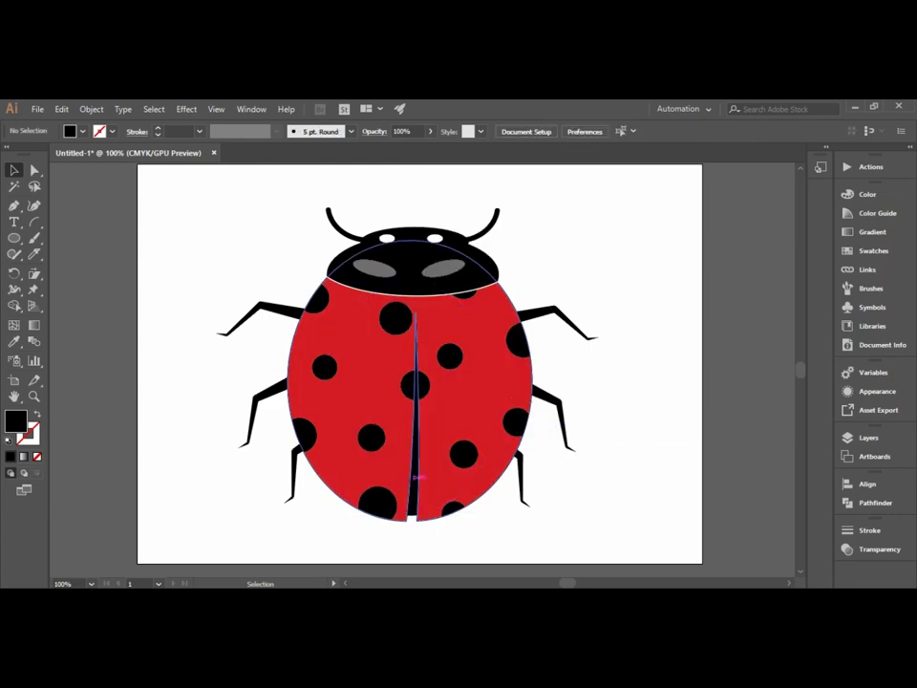
click(415, 475)
key(ctrl+shift+a)
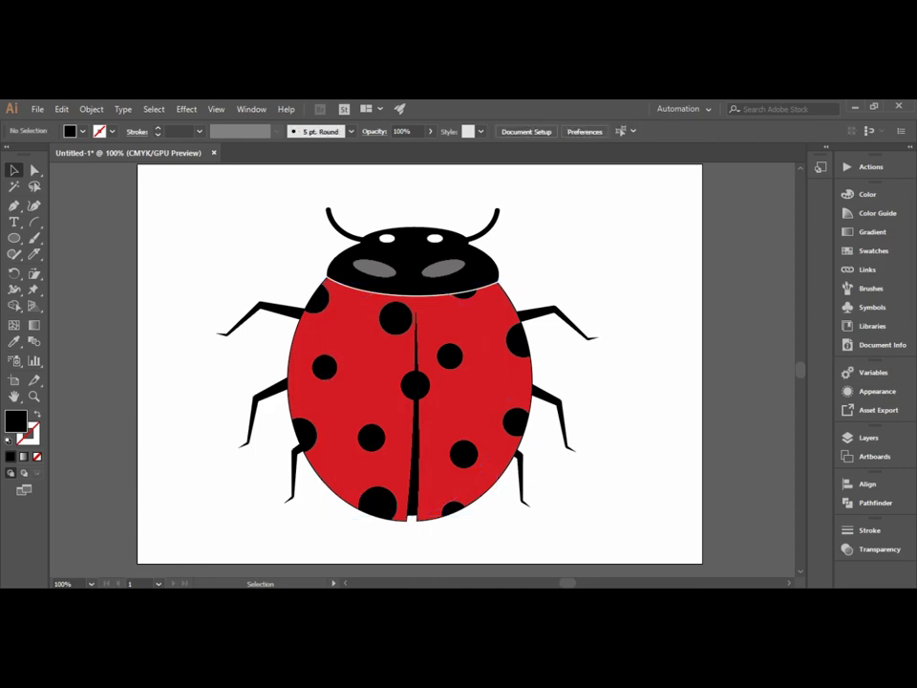